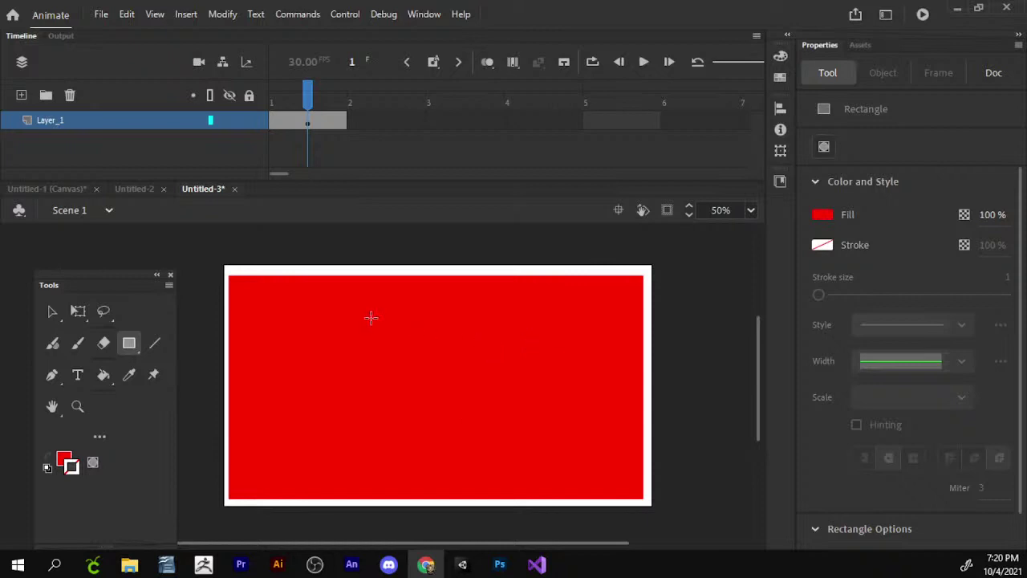
- Delete the red rectangle from the stage
{"action": "left_click", "coordinate": [52, 311]}
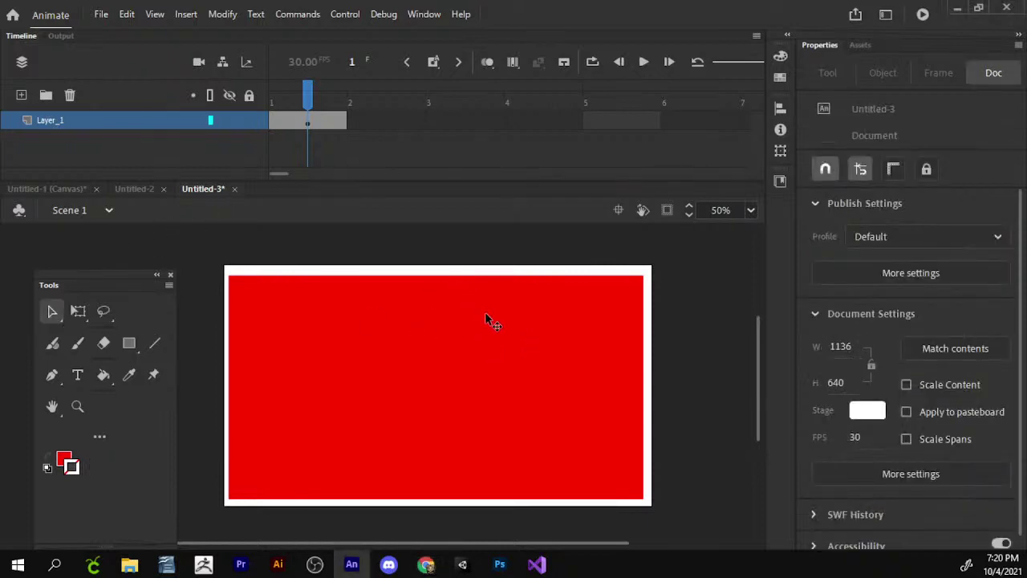
{"action": "left_click", "coordinate": [329, 345]}
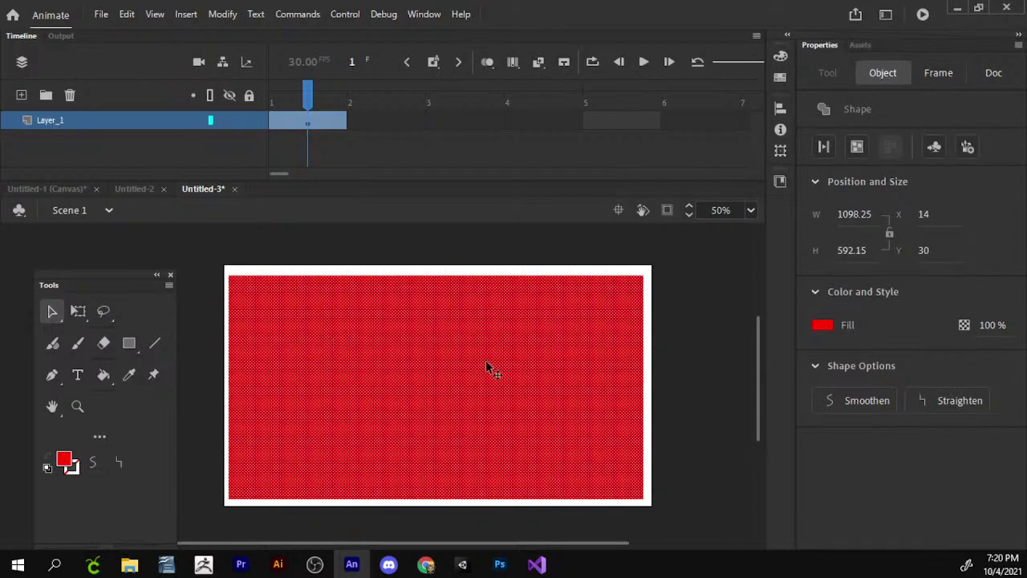
{"action": "key", "text": "Delete"}
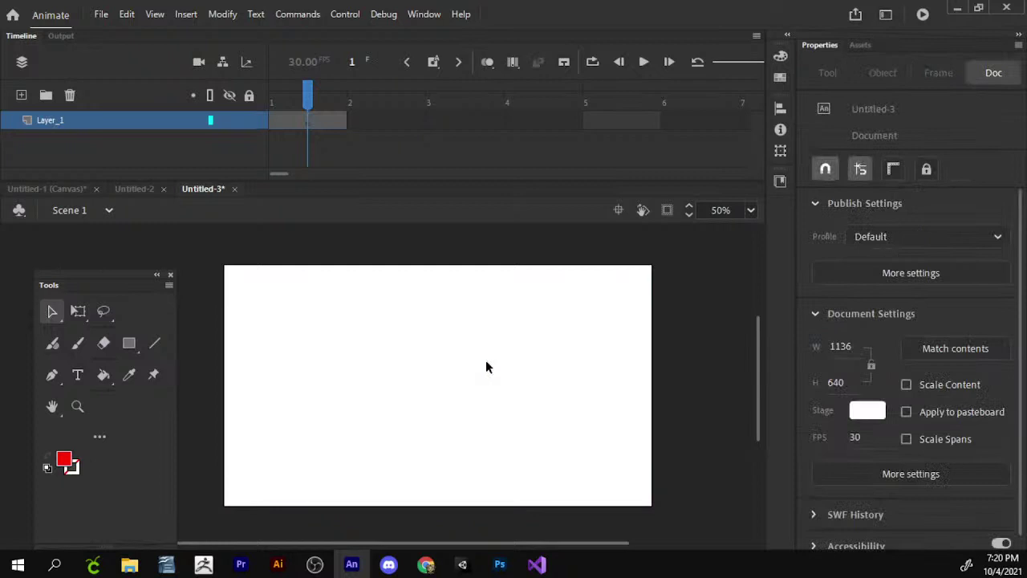
{"action": "left_click", "coordinate": [77, 377]}
{"action": "left_click", "coordinate": [411, 284]}
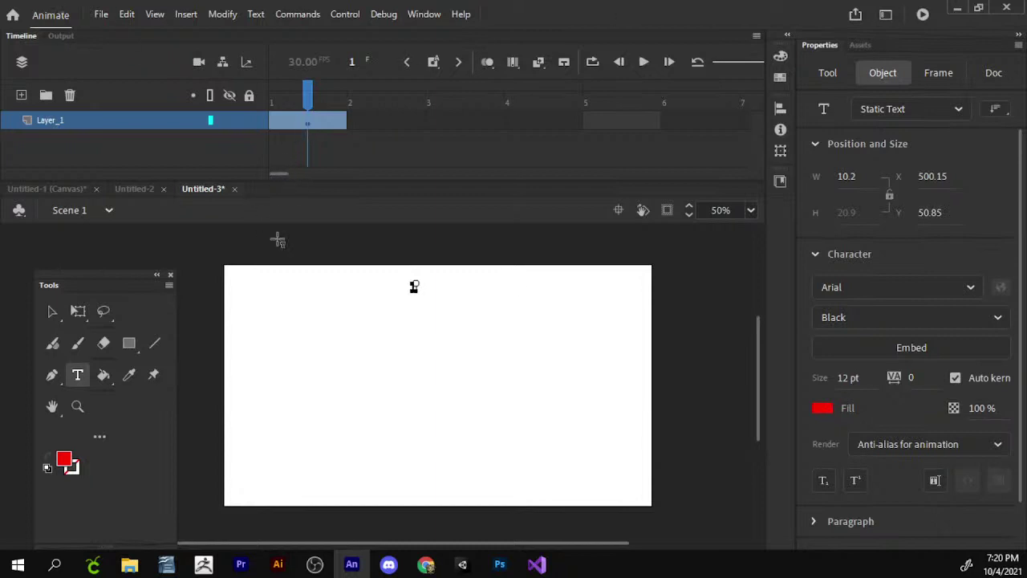
{"action": "left_click", "coordinate": [52, 311]}
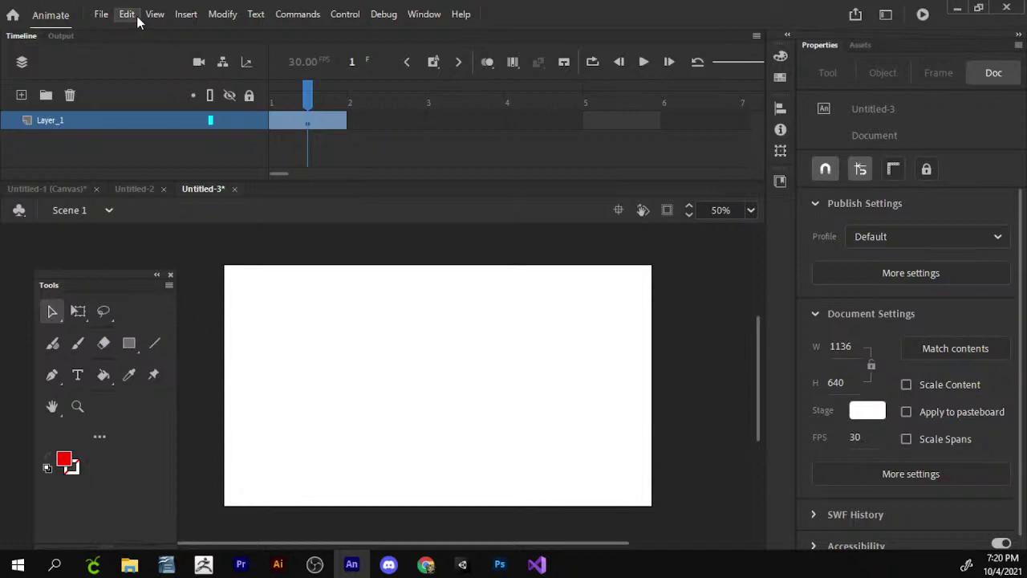
- Start a new document and move its setup dialog so that all preset categories can be seen
{"action": "left_click", "coordinate": [98, 19]}
{"action": "left_click", "coordinate": [109, 32]}
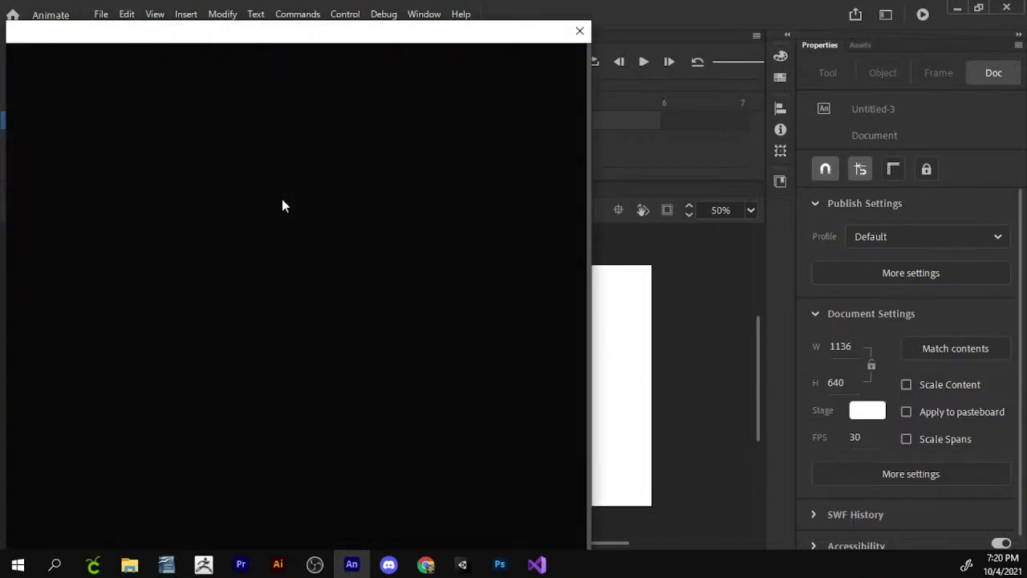
{"action": "left_click_drag", "start_coordinate": [371, 32], "coordinate": [516, 27]}
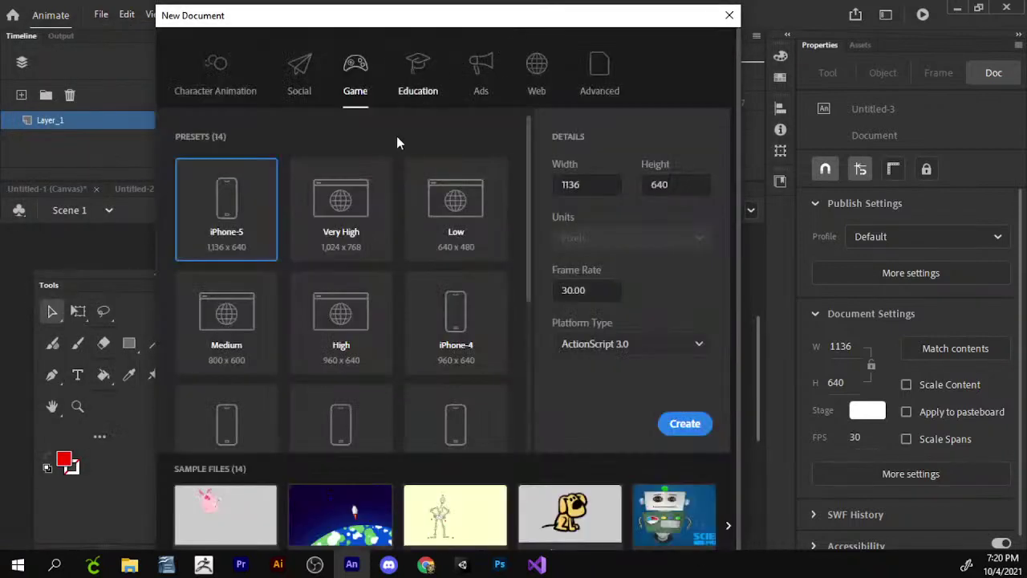
{"action": "mouse_move", "coordinate": [607, 18]}
{"action": "left_mouse_down"}
{"action": "mouse_move", "coordinate": [591, 11]}
{"action": "mouse_move", "coordinate": [588, 20]}
{"action": "left_mouse_up"}
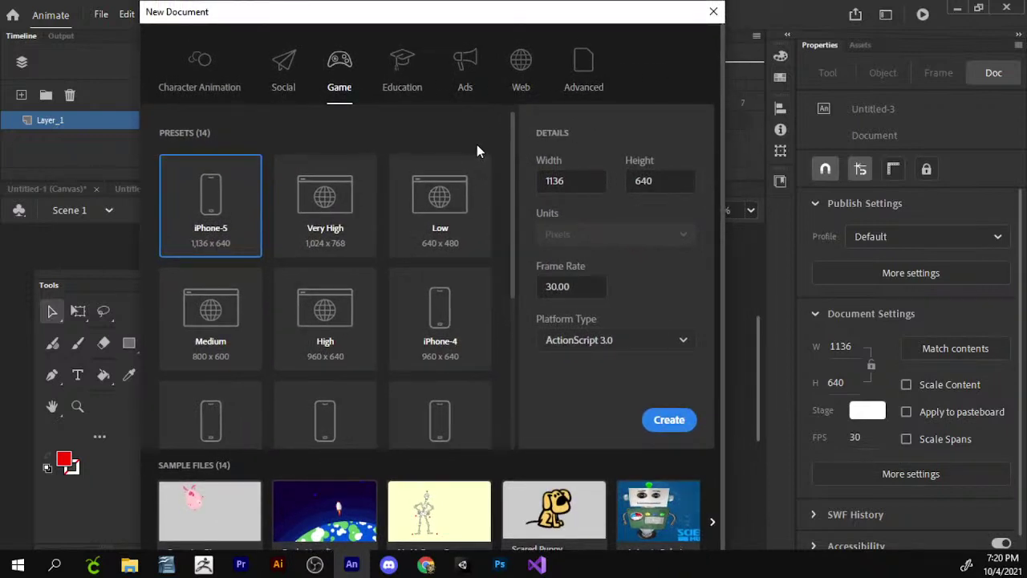
- Look through the document presets for Character Animation, Web, Education and Social
{"action": "left_click", "coordinate": [217, 74]}
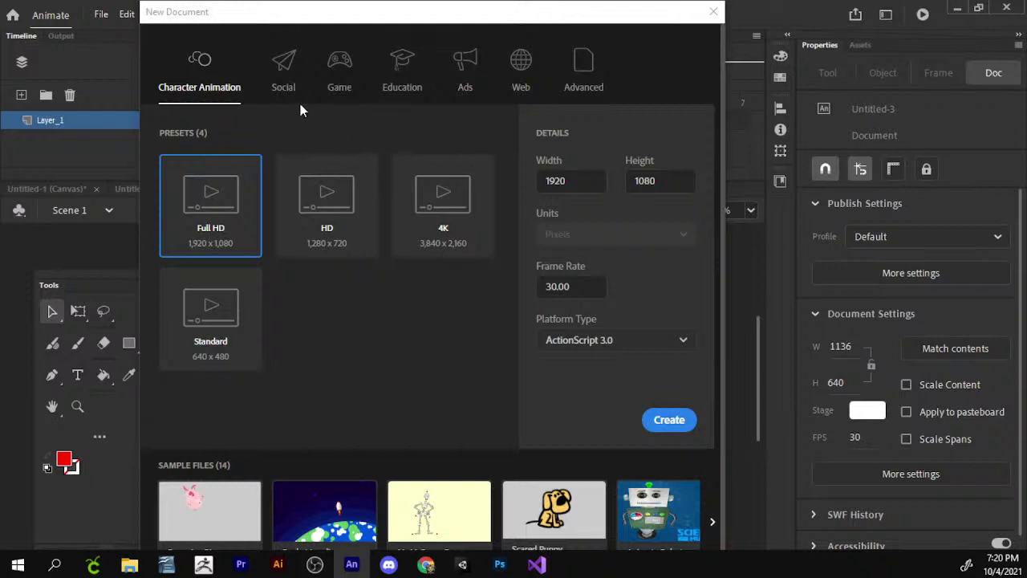
{"action": "left_click", "coordinate": [526, 74]}
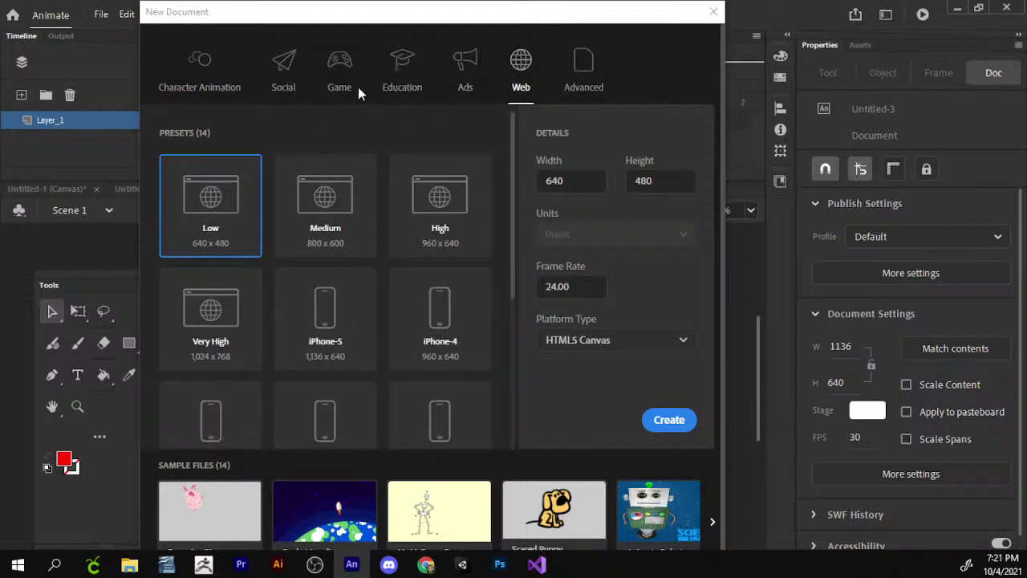
{"action": "left_click", "coordinate": [399, 82]}
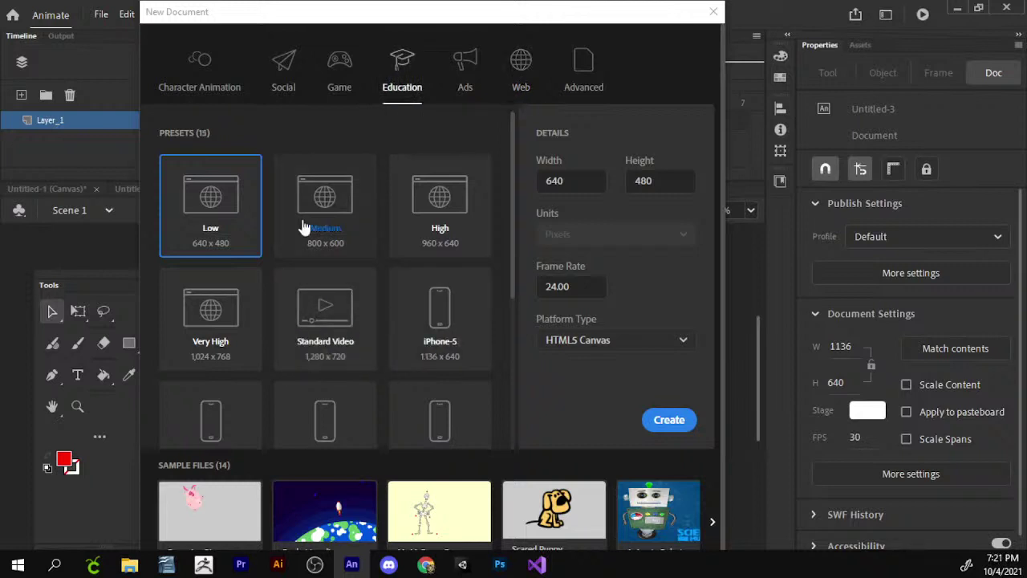
{"action": "left_click", "coordinate": [285, 84]}
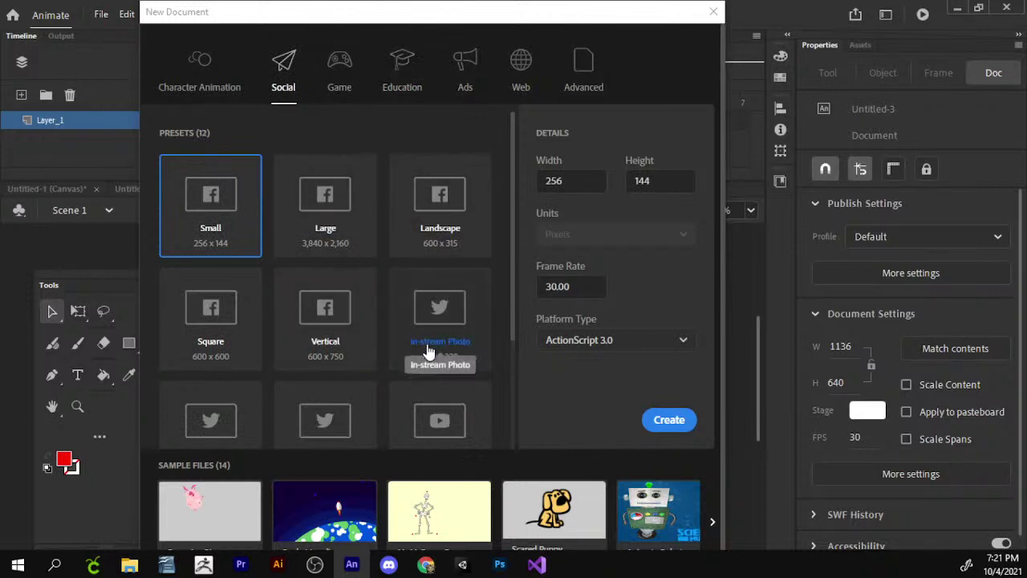
{"action": "scroll", "coordinate": [442, 347], "scroll_direction": "down", "scroll_amount": 3}
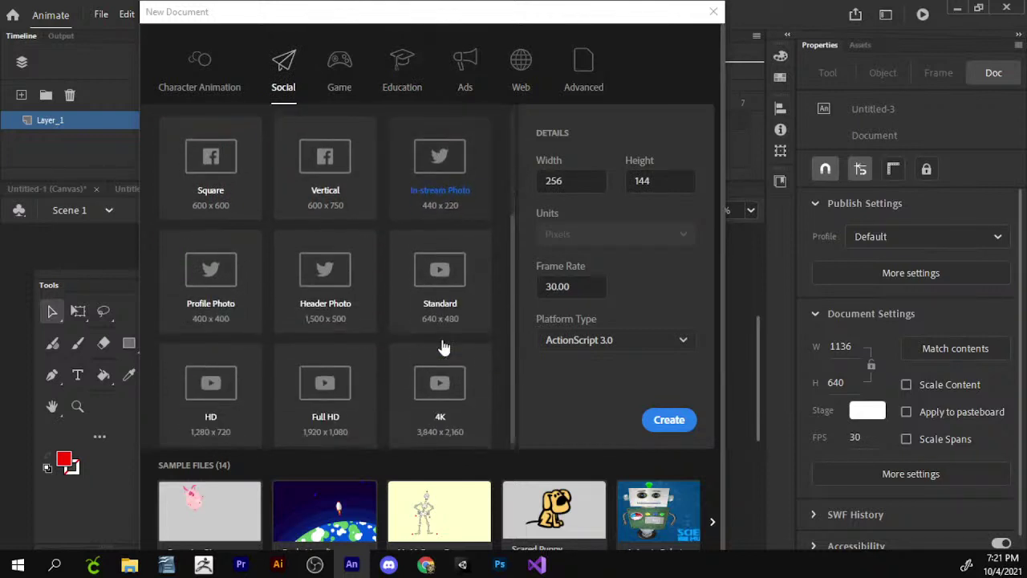
{"action": "scroll", "coordinate": [436, 371], "scroll_direction": "down", "scroll_amount": 1}
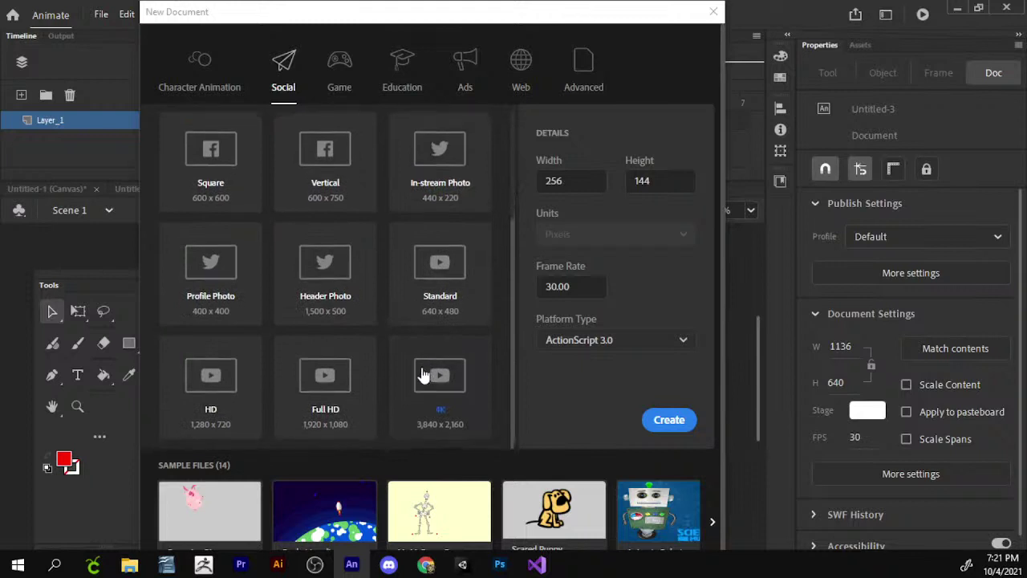
{"action": "scroll", "coordinate": [412, 371], "scroll_direction": "up", "scroll_amount": 4}
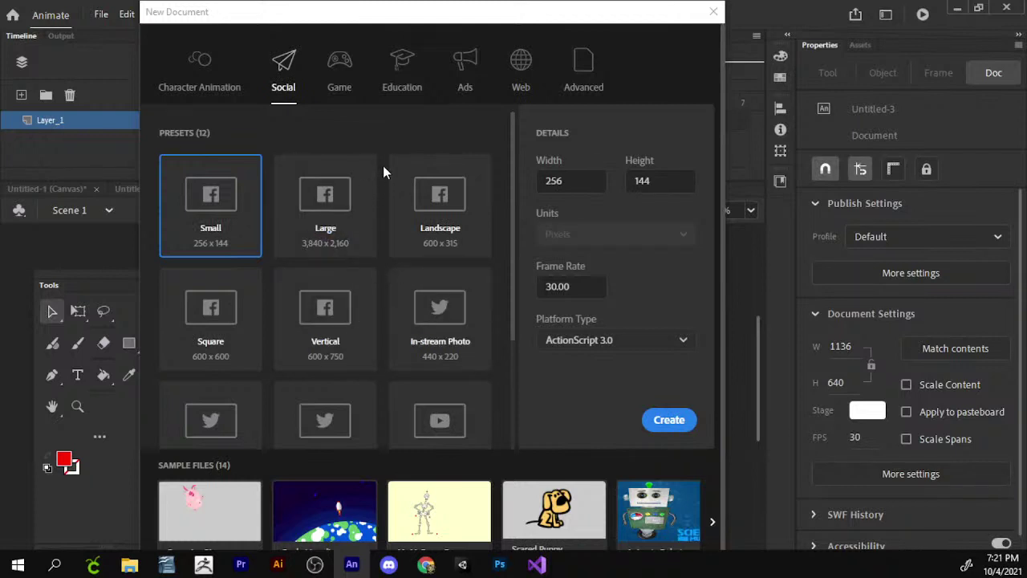
{"action": "scroll", "coordinate": [452, 386], "scroll_direction": "down", "scroll_amount": 3}
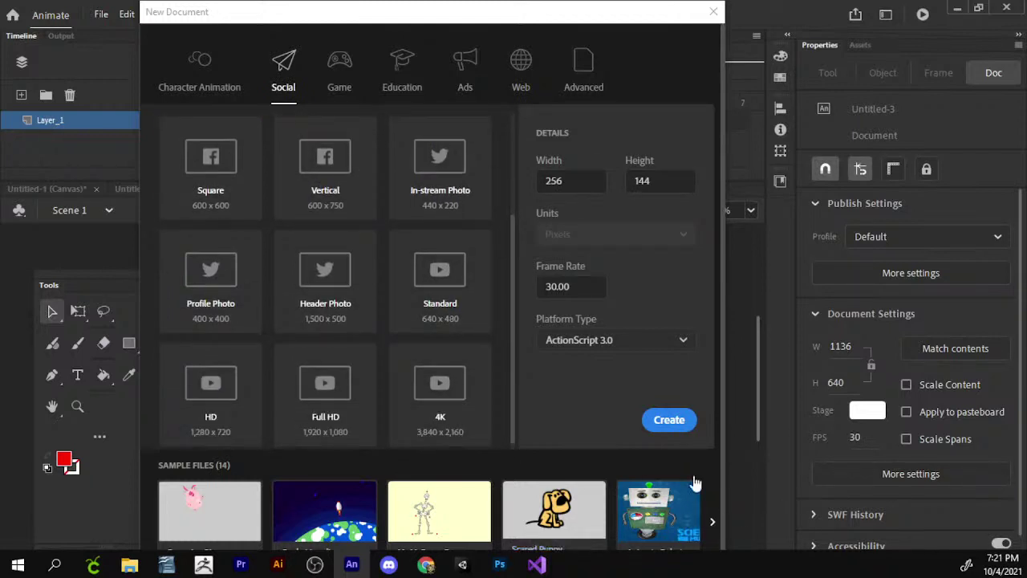
- Browse the sample files offered for new documents
{"action": "left_click", "coordinate": [709, 526]}
{"action": "left_click", "coordinate": [710, 526]}
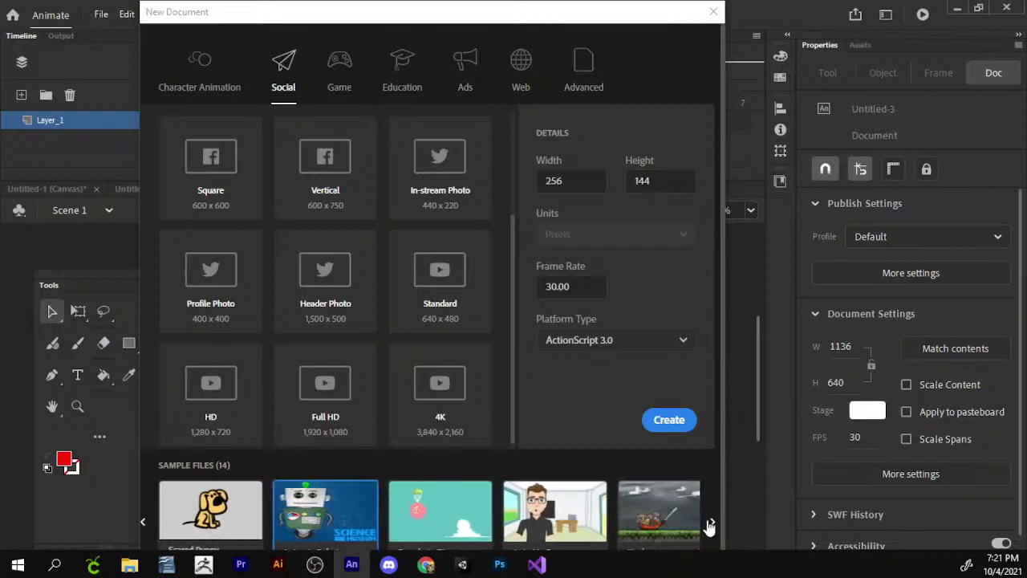
{"action": "left_click", "coordinate": [709, 526]}
{"action": "left_click", "coordinate": [709, 525]}
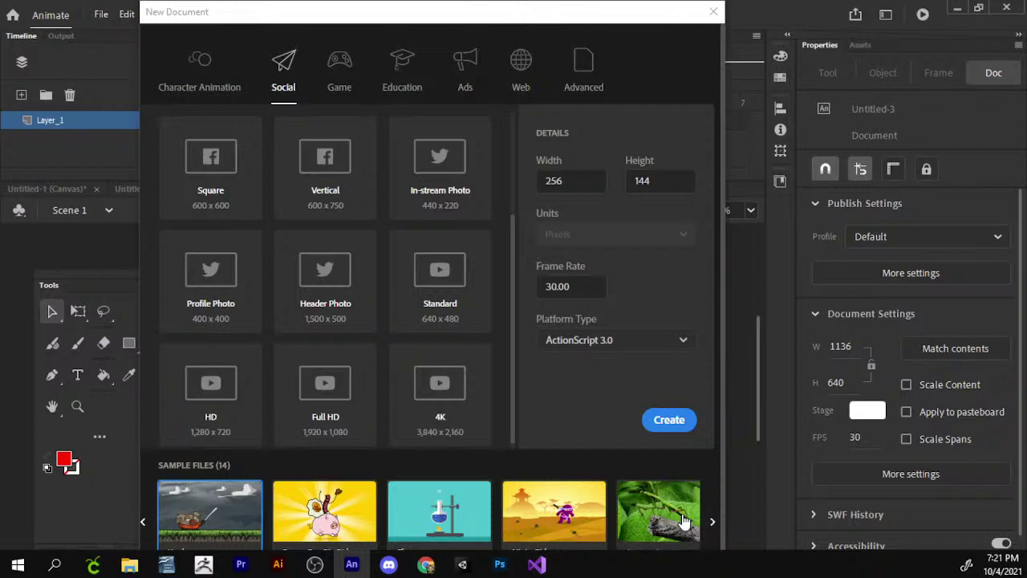
{"action": "scroll", "coordinate": [638, 502], "scroll_direction": "down", "scroll_amount": 1}
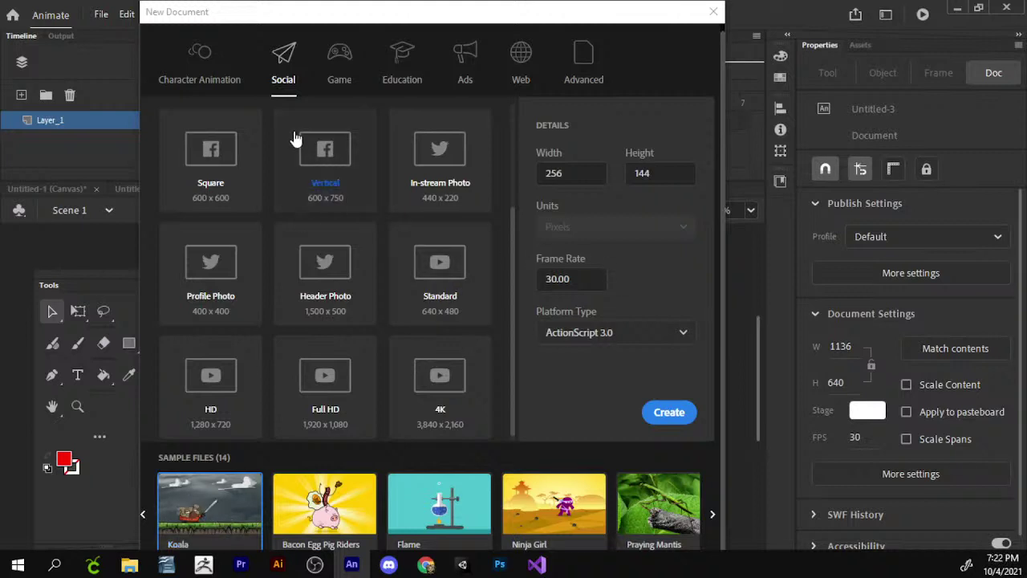
- Choose the Android 16:9 preset, 1280 x 720, from the Game category
{"action": "left_click", "coordinate": [205, 70]}
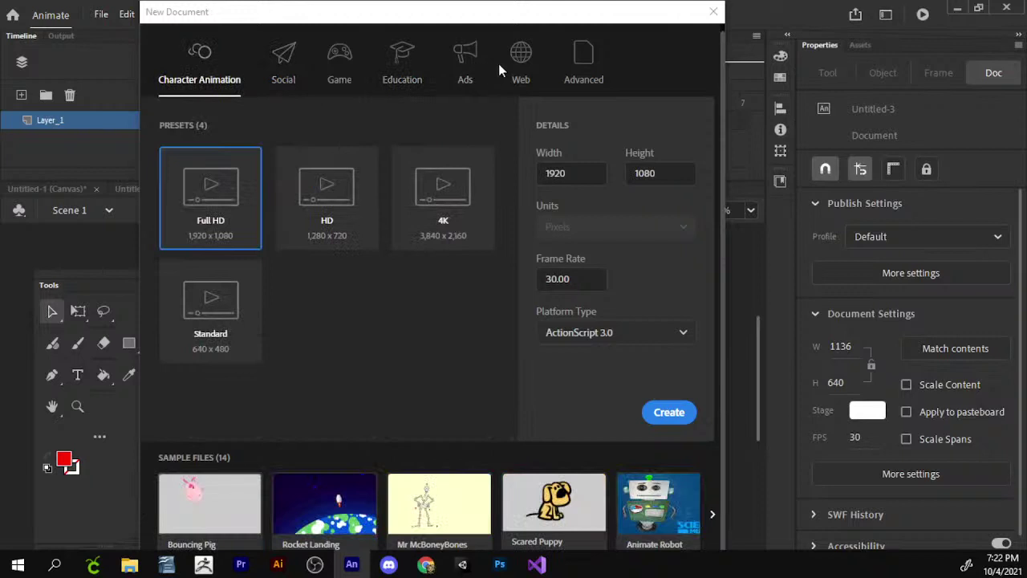
{"action": "left_click", "coordinate": [339, 82]}
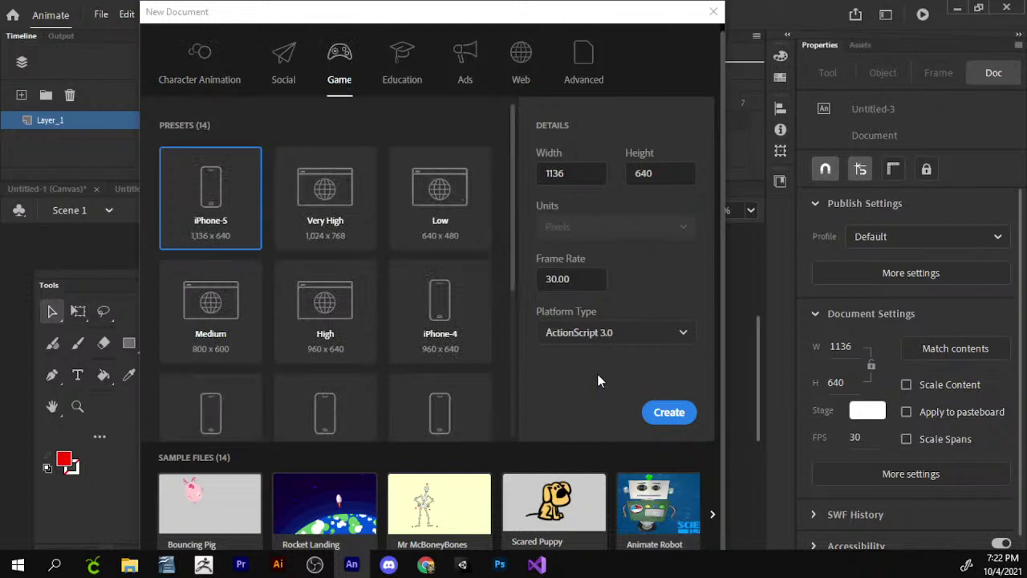
{"action": "scroll", "coordinate": [280, 345], "scroll_direction": "down", "scroll_amount": 4}
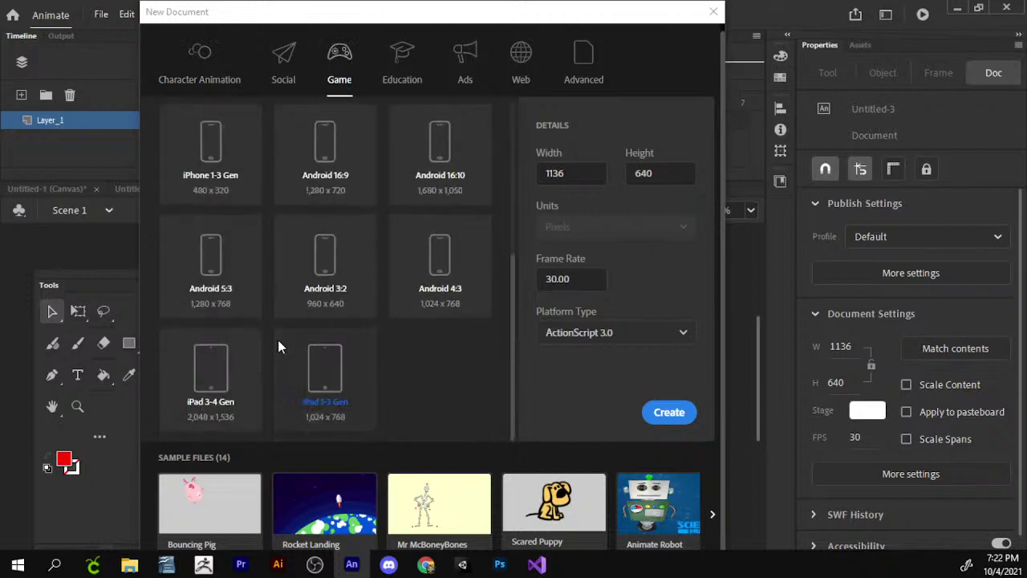
{"action": "scroll", "coordinate": [340, 383], "scroll_direction": "up", "scroll_amount": 2}
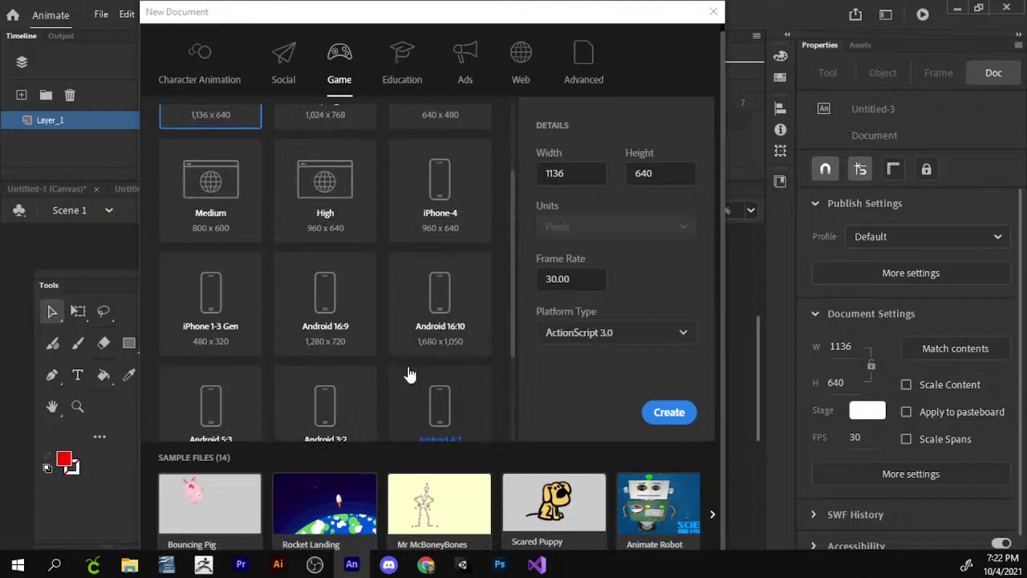
{"action": "left_click", "coordinate": [339, 320]}
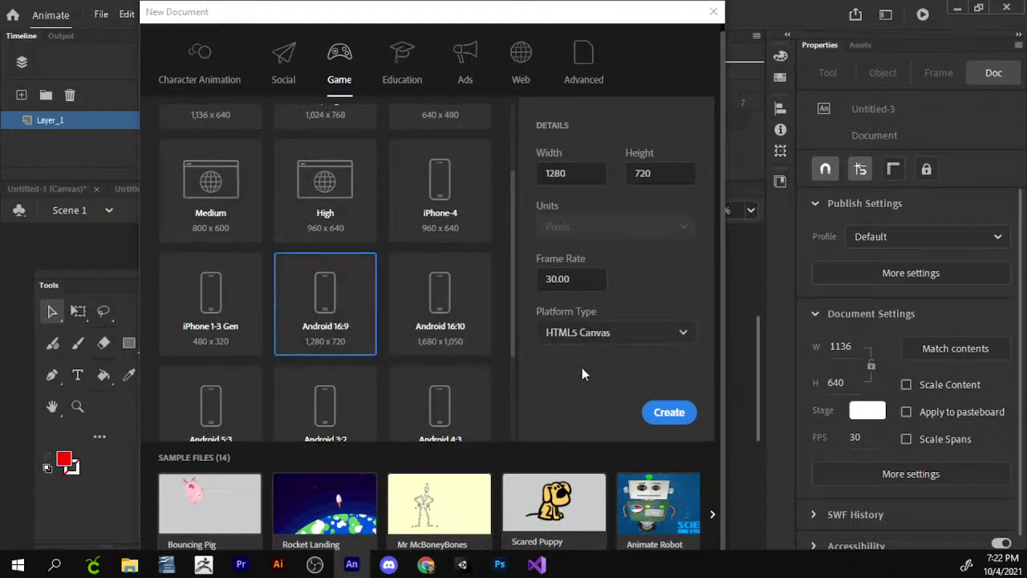
- Set the platform type to ActionScript 3.0 and create the document
{"action": "left_click", "coordinate": [601, 343]}
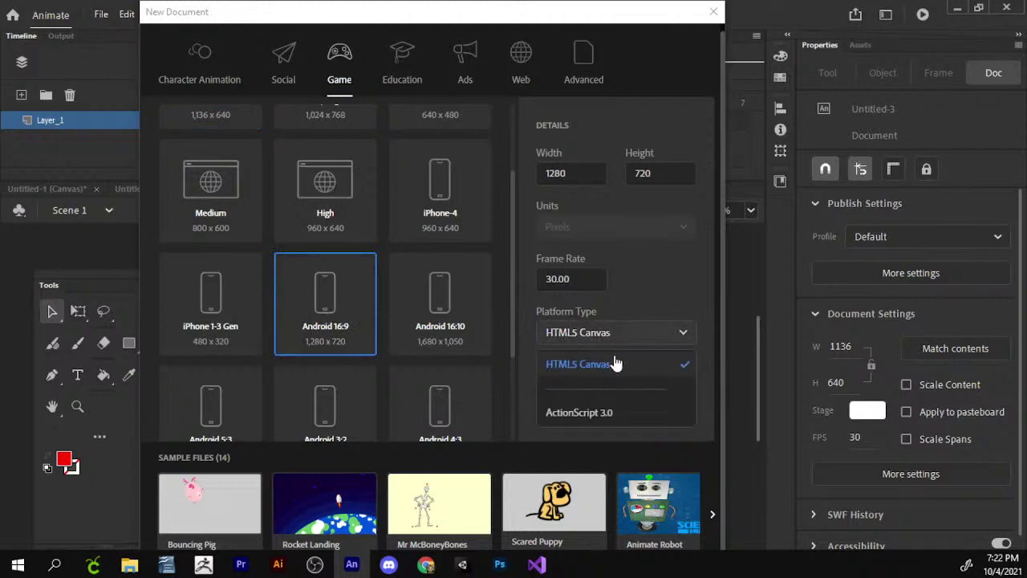
{"action": "left_click", "coordinate": [634, 281]}
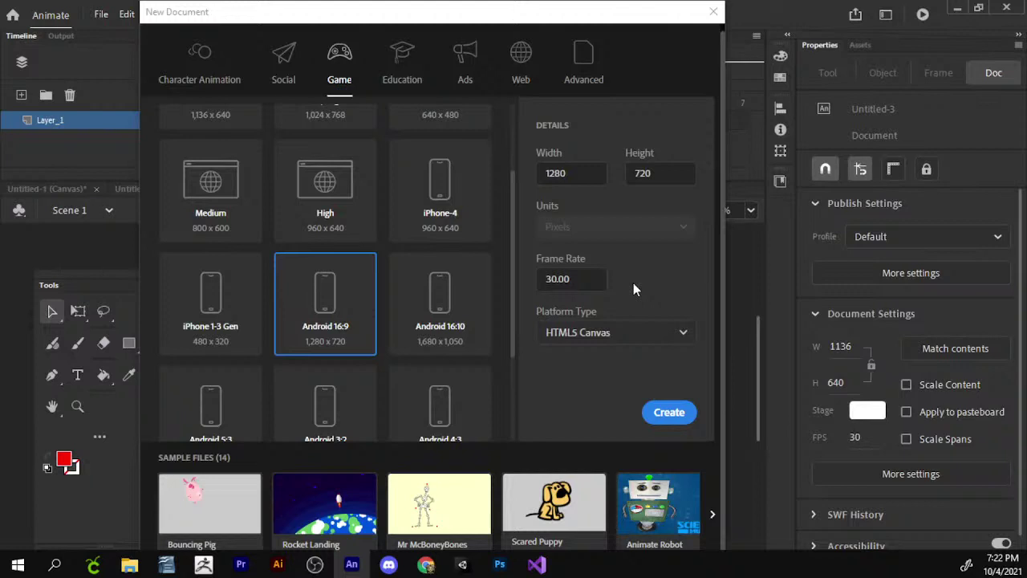
{"action": "left_click", "coordinate": [648, 332]}
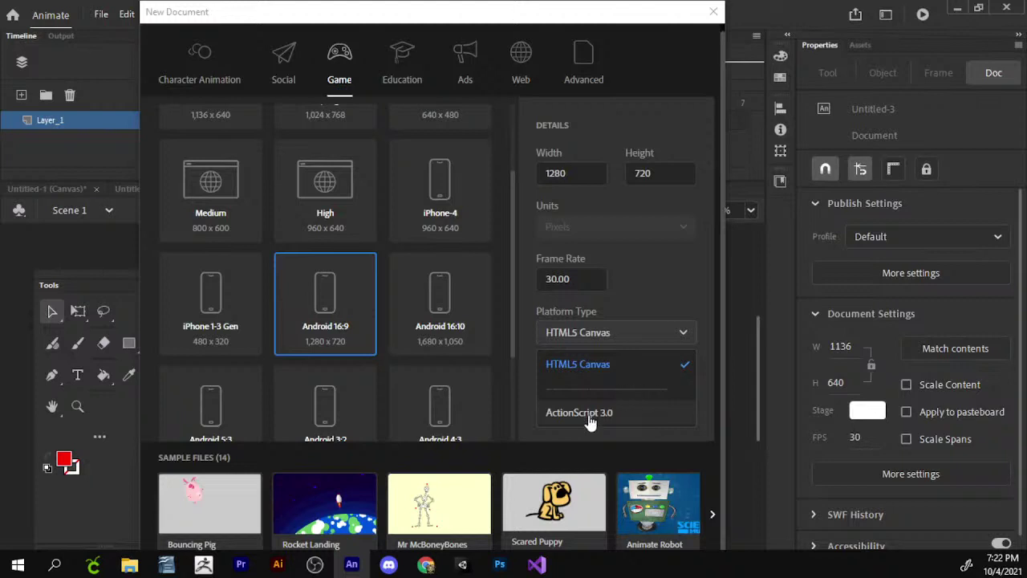
{"action": "left_click", "coordinate": [619, 418]}
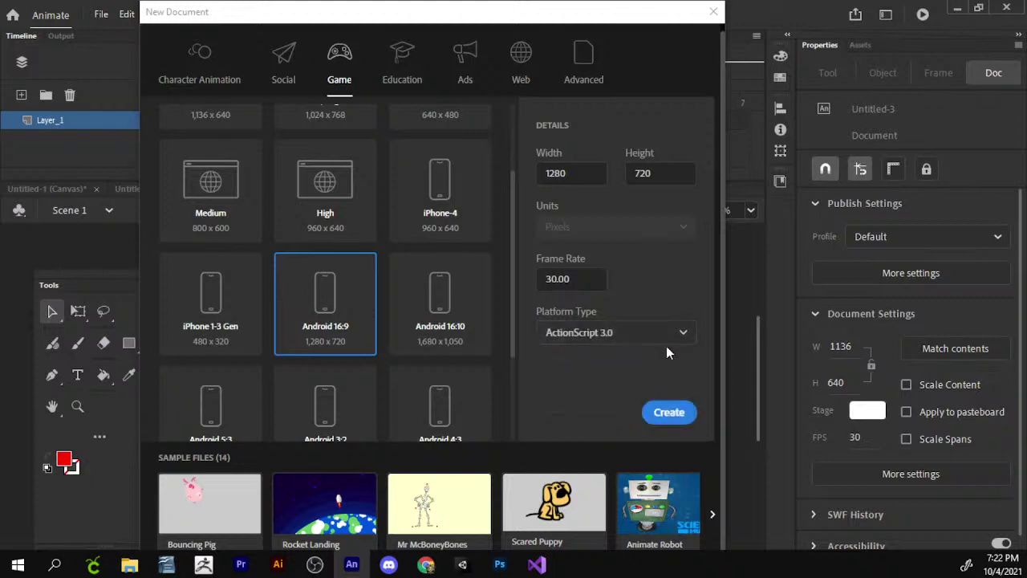
{"action": "left_click", "coordinate": [646, 343]}
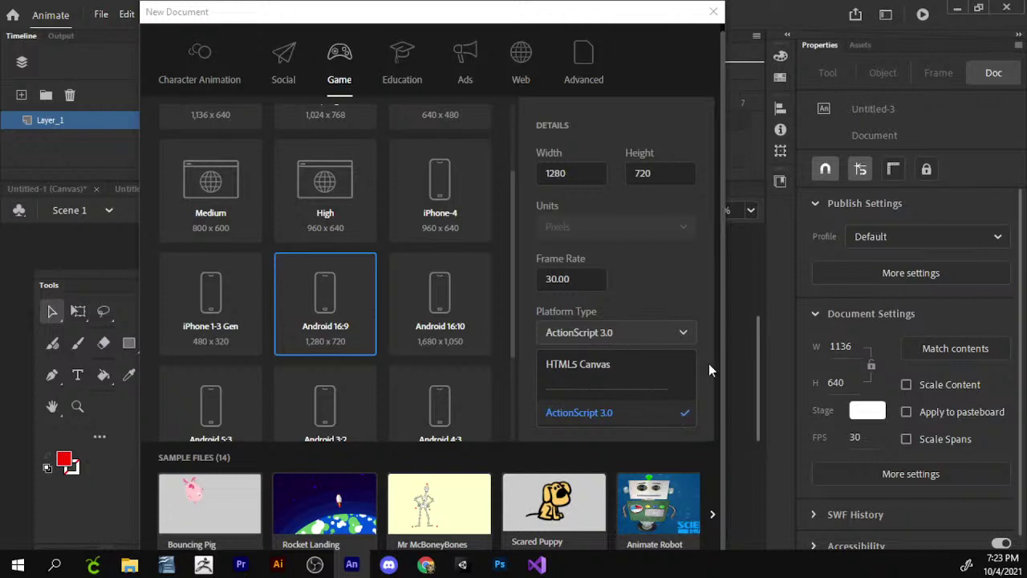
{"action": "left_click", "coordinate": [714, 413]}
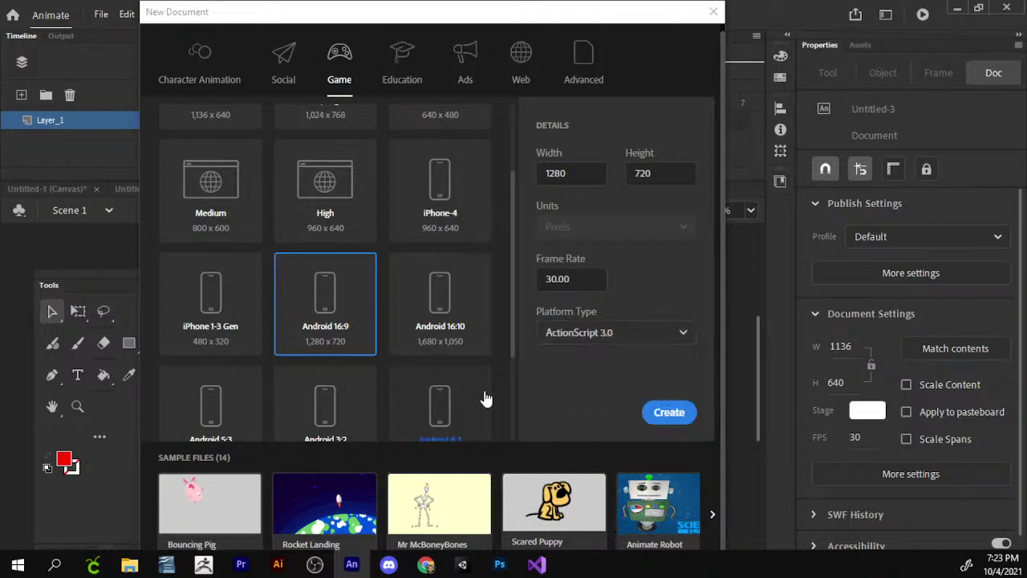
{"action": "left_click", "coordinate": [671, 412]}
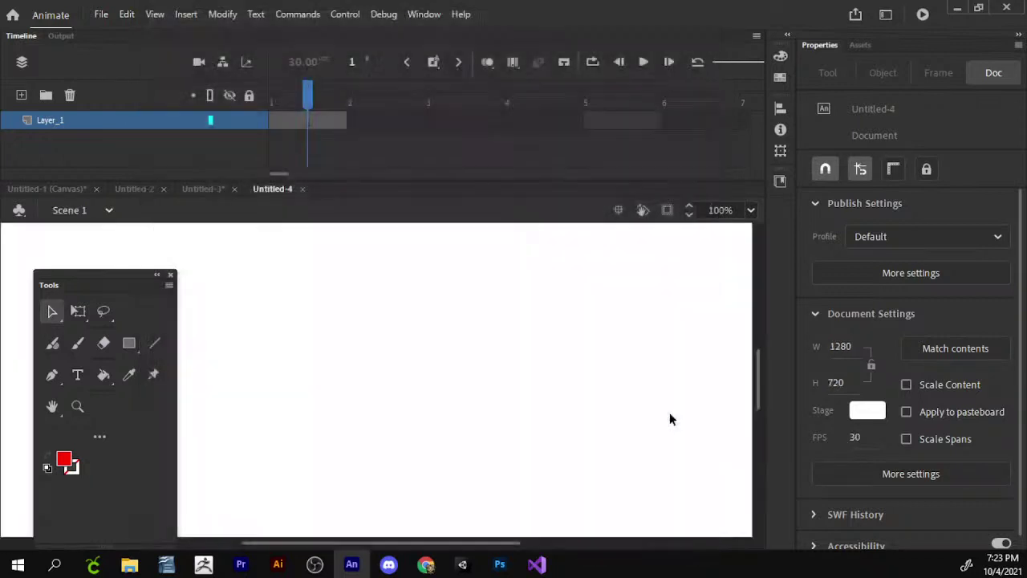
- Zoom out to 50% and bring the whole stage of the new document into view
{"action": "left_click", "coordinate": [77, 406]}
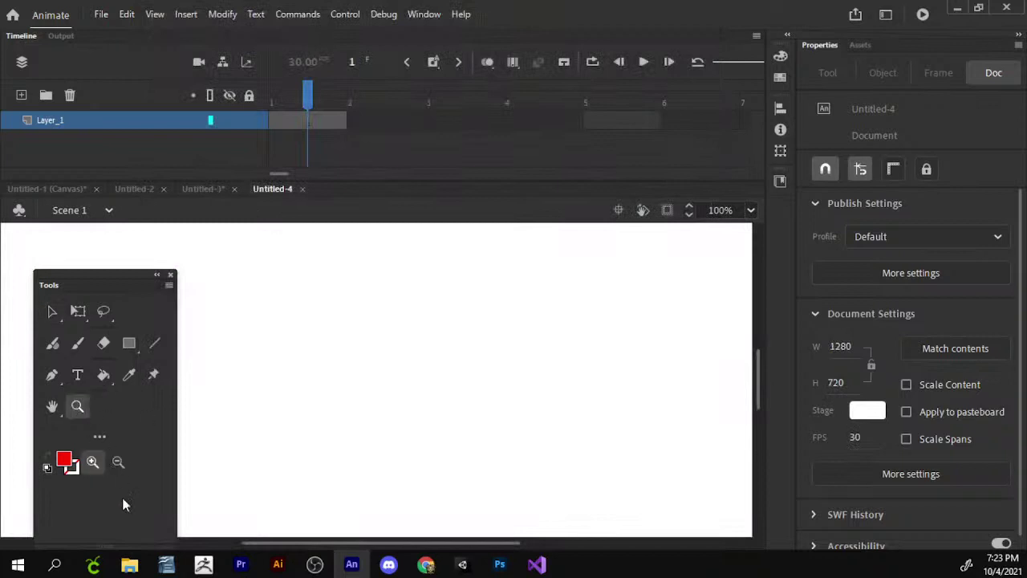
{"action": "left_click", "coordinate": [118, 461]}
{"action": "left_click", "coordinate": [620, 438]}
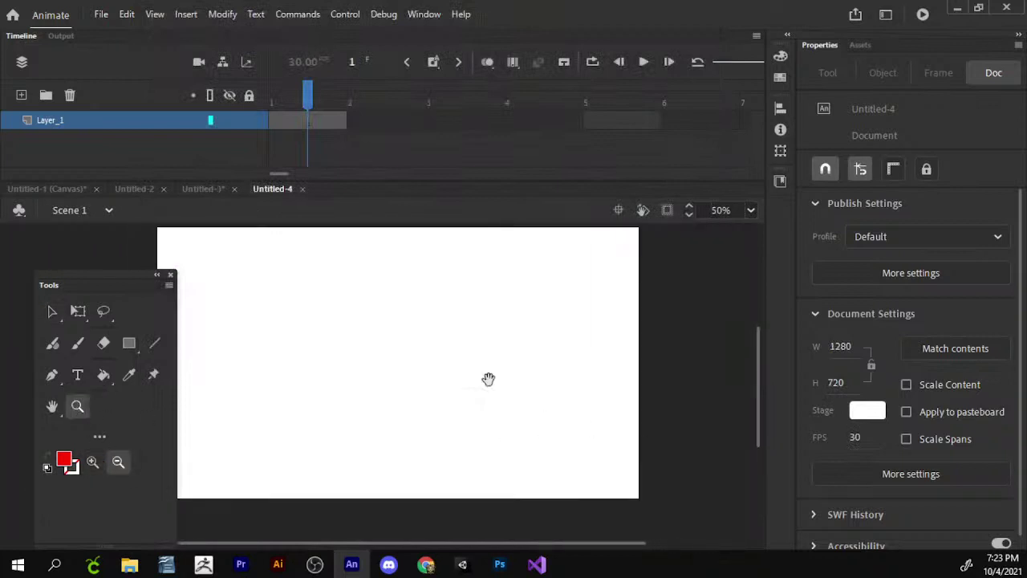
{"action": "left_click_drag", "start_coordinate": [629, 396], "coordinate": [550, 356]}
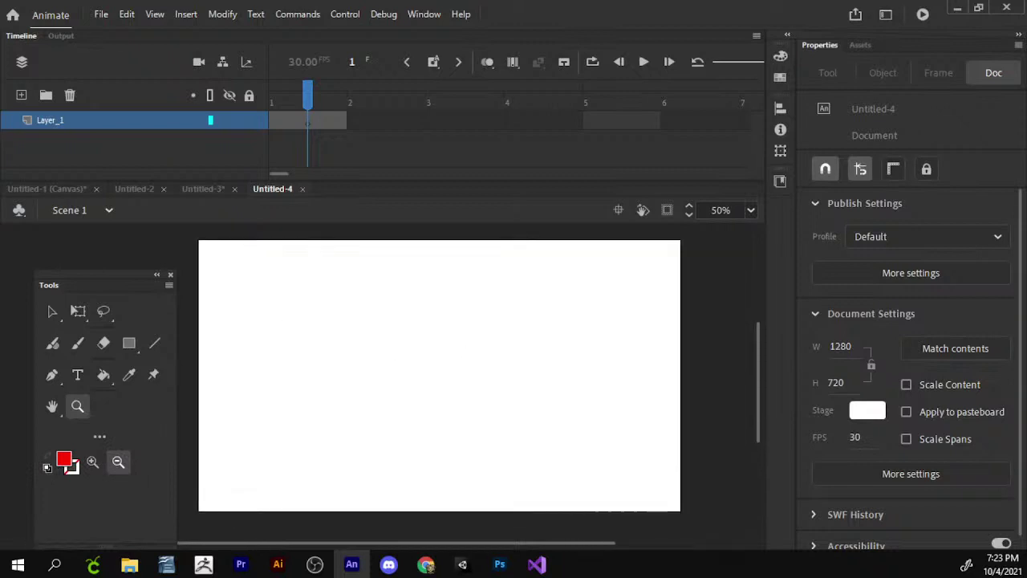
- Save the document to the Desktop as an Animate Document named bigCatsapp
{"action": "left_click", "coordinate": [101, 15]}
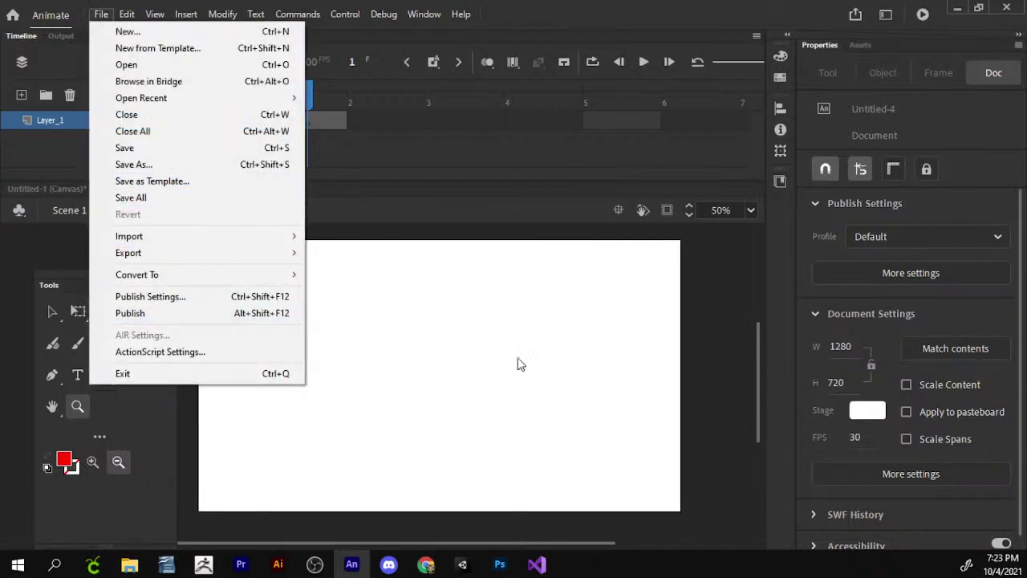
{"action": "left_click", "coordinate": [133, 164]}
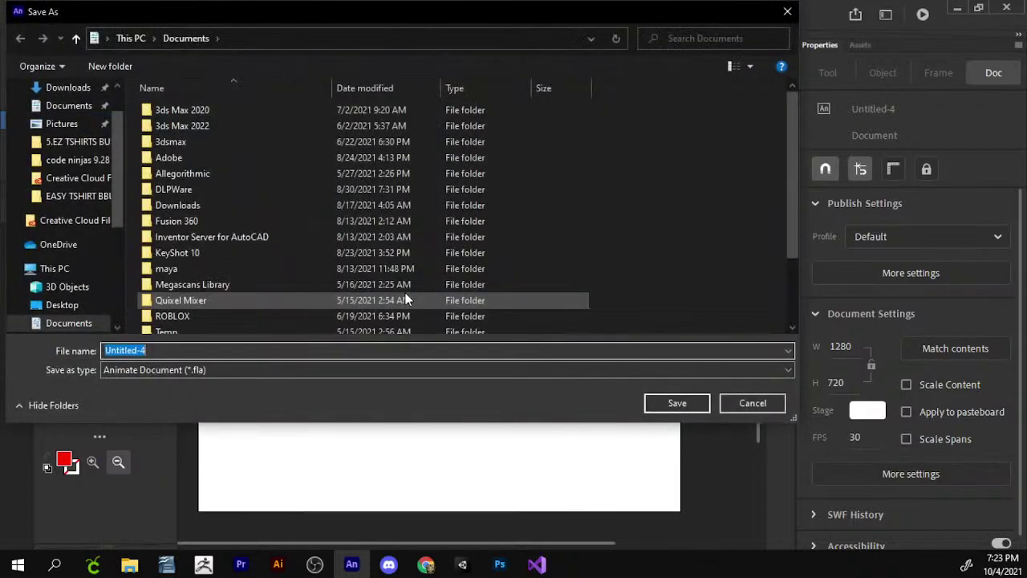
{"action": "left_click", "coordinate": [62, 305]}
{"action": "left_click", "coordinate": [164, 369]}
{"action": "left_click", "coordinate": [171, 351]}
{"action": "key", "text": "ctrl+a"}
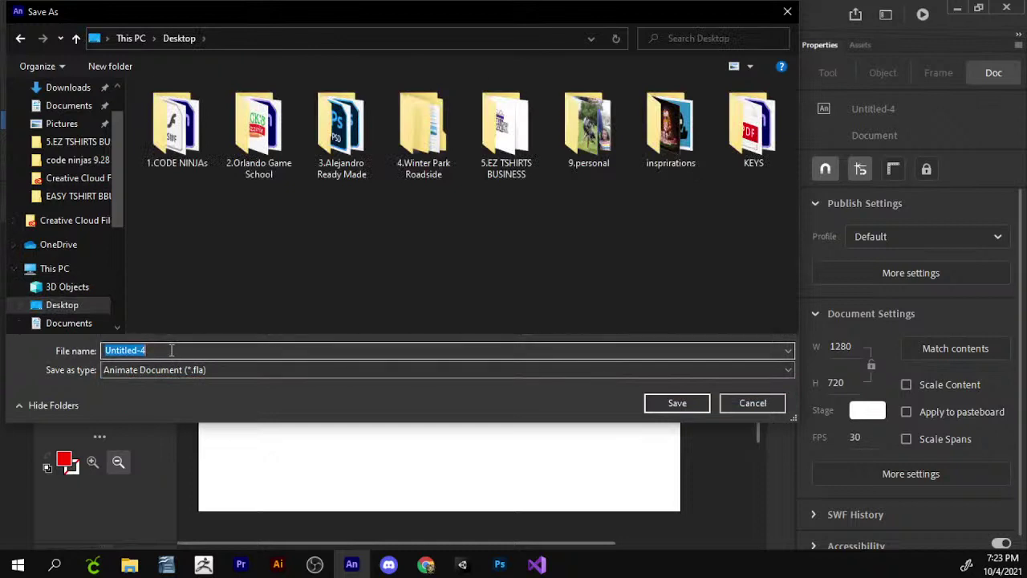
{"action": "type", "text": "bigCatsapp"}
{"action": "key", "text": "Return"}
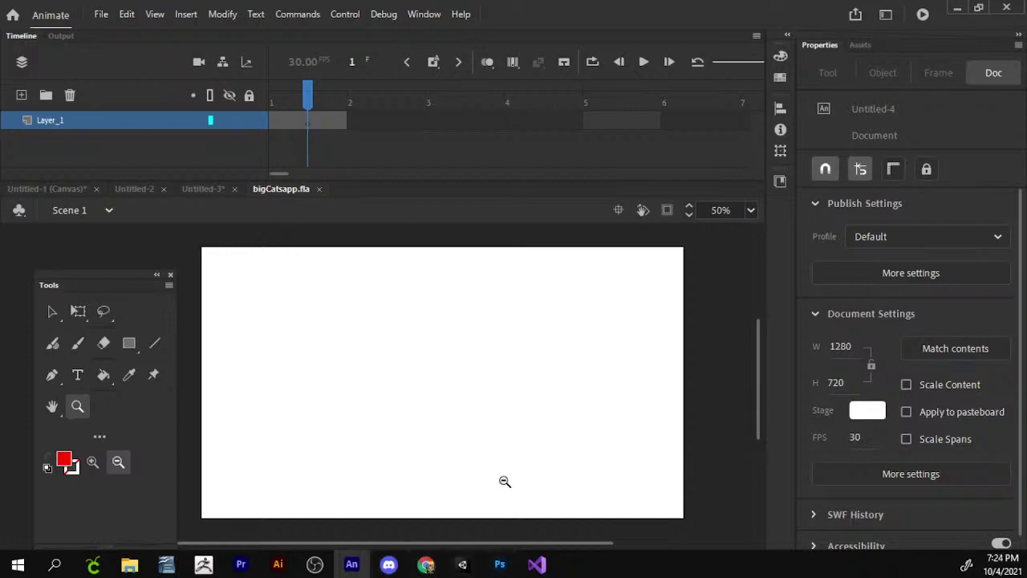
- Rename the document's only layer as background
{"action": "double_click", "coordinate": [52, 121]}
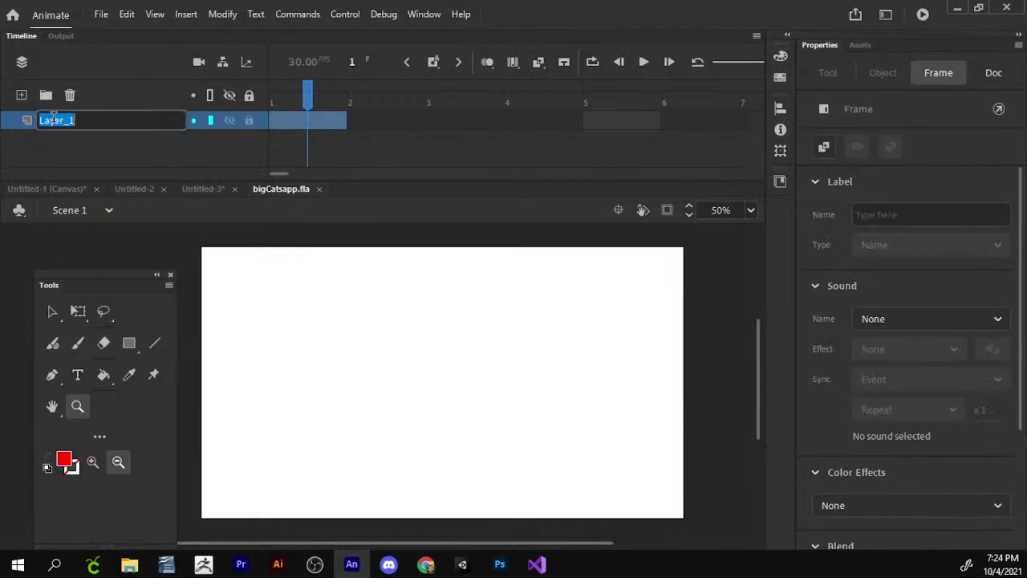
{"action": "type", "text": "background"}
{"action": "key", "text": "Return"}
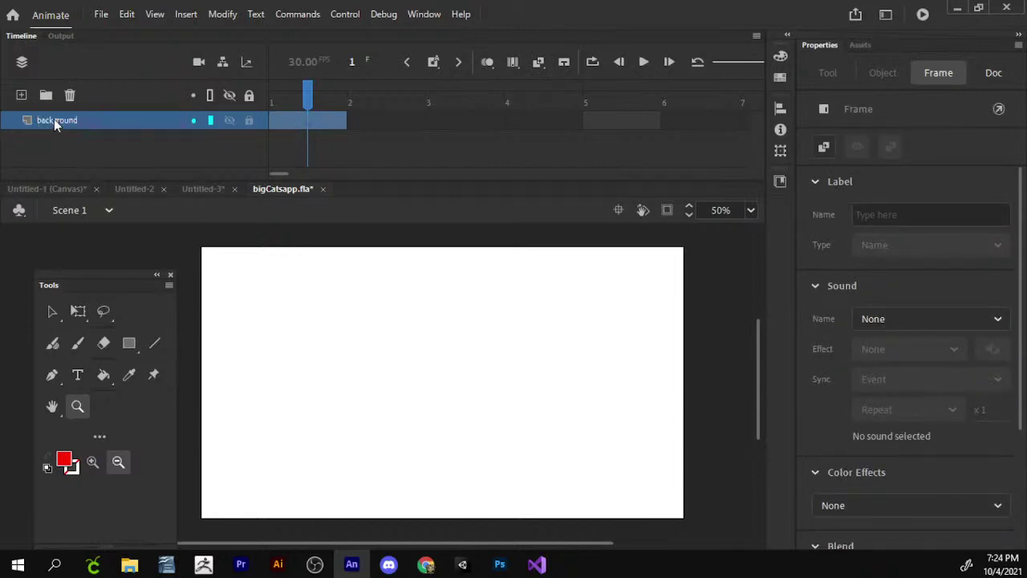
- Add a new layer above the background layer and name it home
{"action": "left_click", "coordinate": [21, 95]}
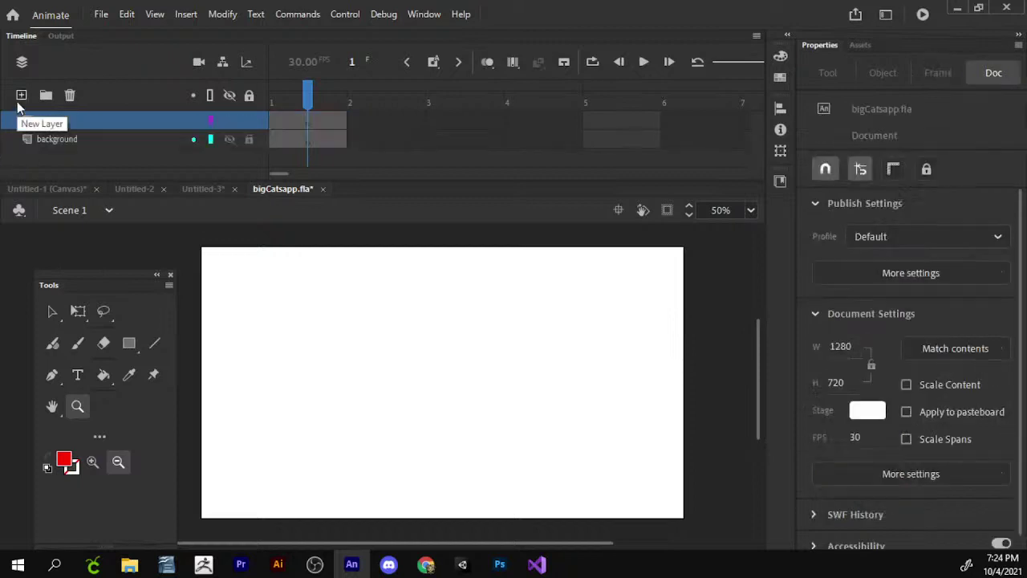
{"action": "double_click", "coordinate": [53, 120]}
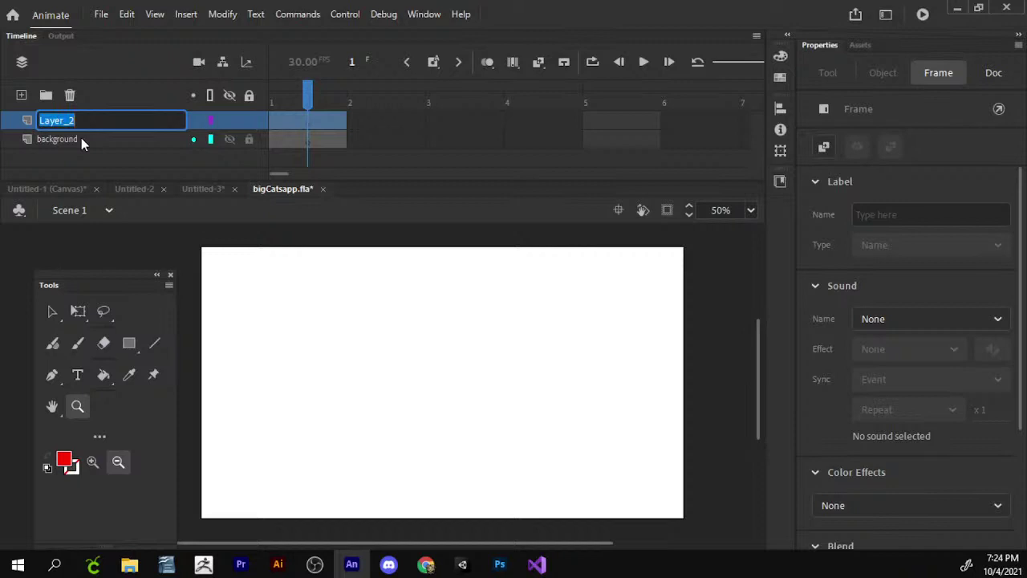
{"action": "type", "text": "home"}
{"action": "key", "text": "Return"}
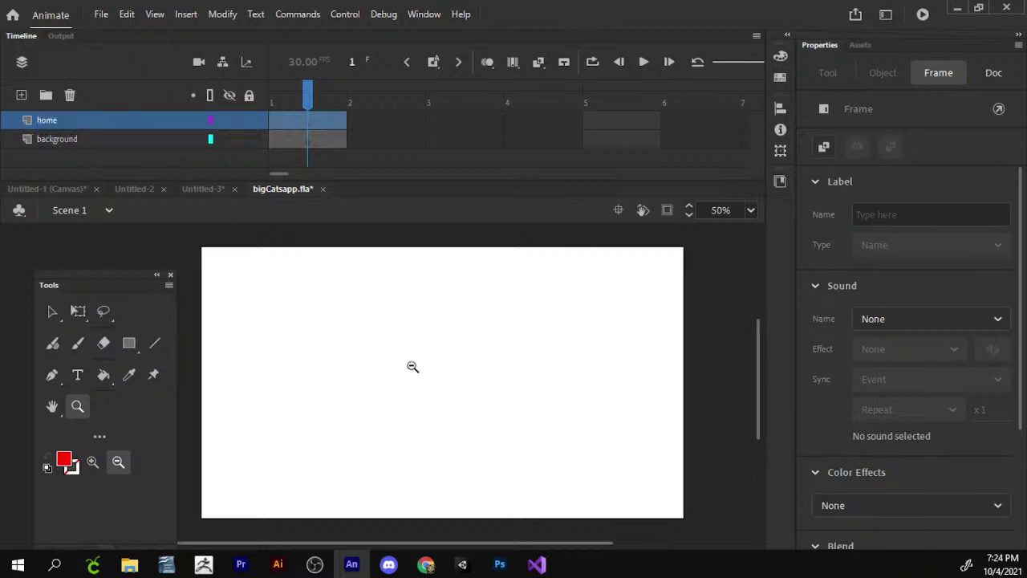
{"action": "left_click", "coordinate": [412, 366]}
{"action": "left_click", "coordinate": [93, 462]}
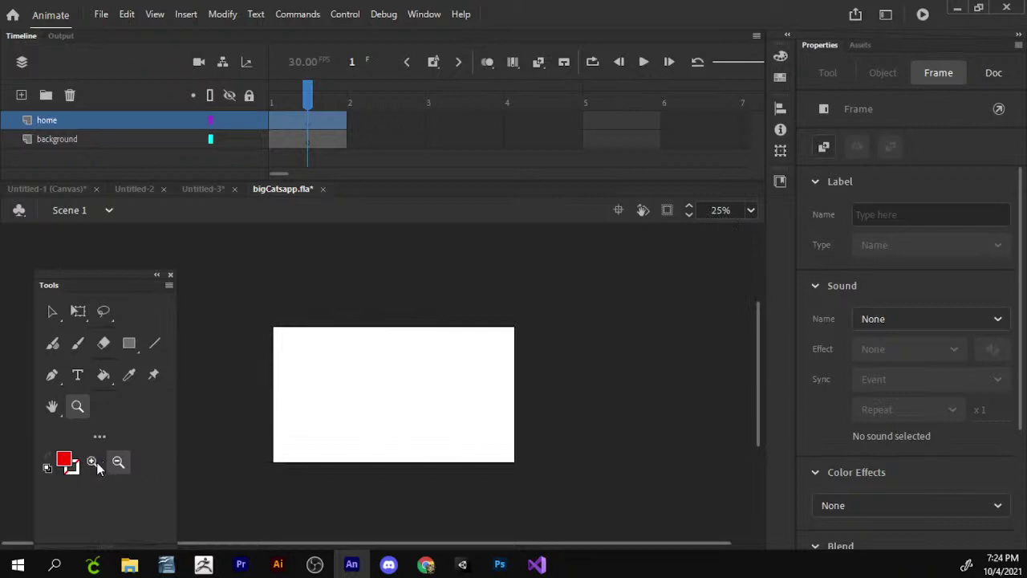
{"action": "left_click", "coordinate": [406, 416]}
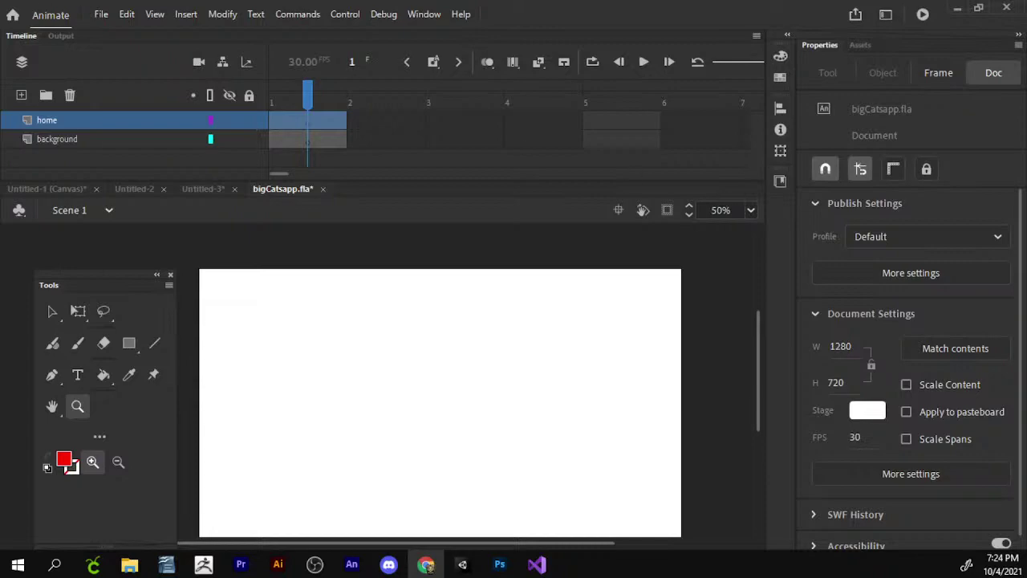
- Maximize the Chrome window, and clear the desktop by minimizing the open application windows and exiting Visual Studio
{"action": "left_click", "coordinate": [426, 564]}
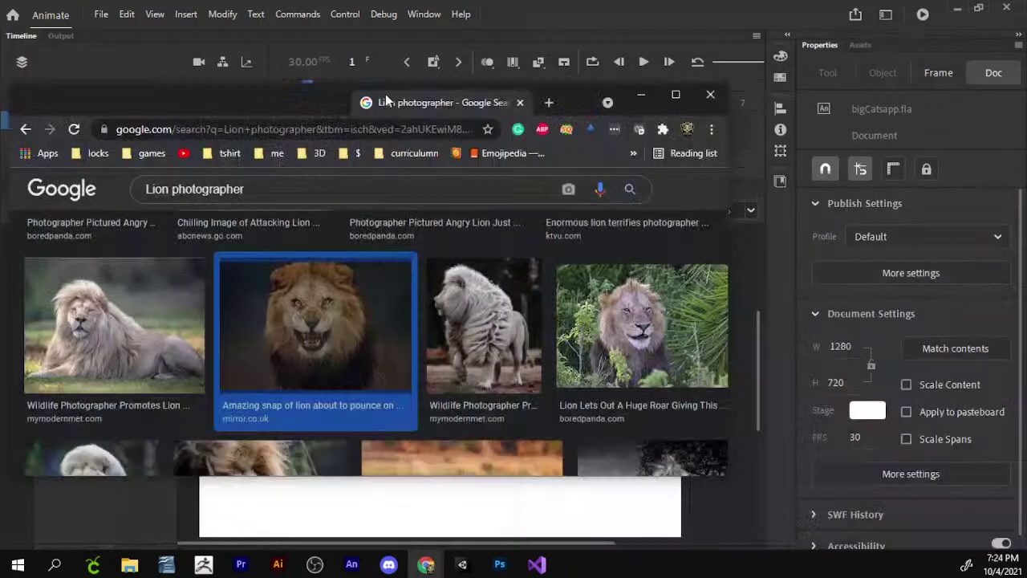
{"action": "left_click_drag", "start_coordinate": [470, 121], "coordinate": [877, 6]}
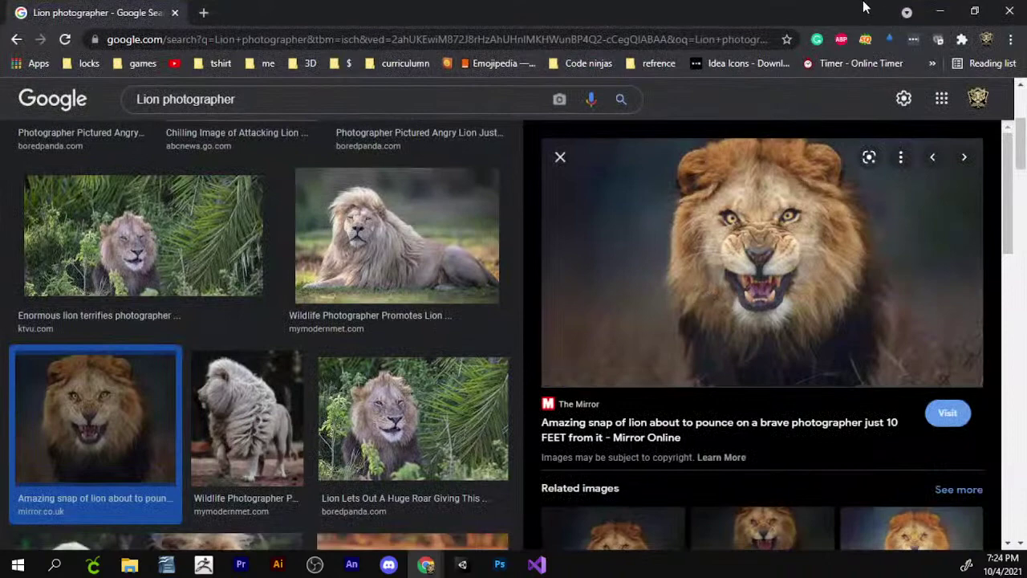
{"action": "left_click", "coordinate": [940, 11]}
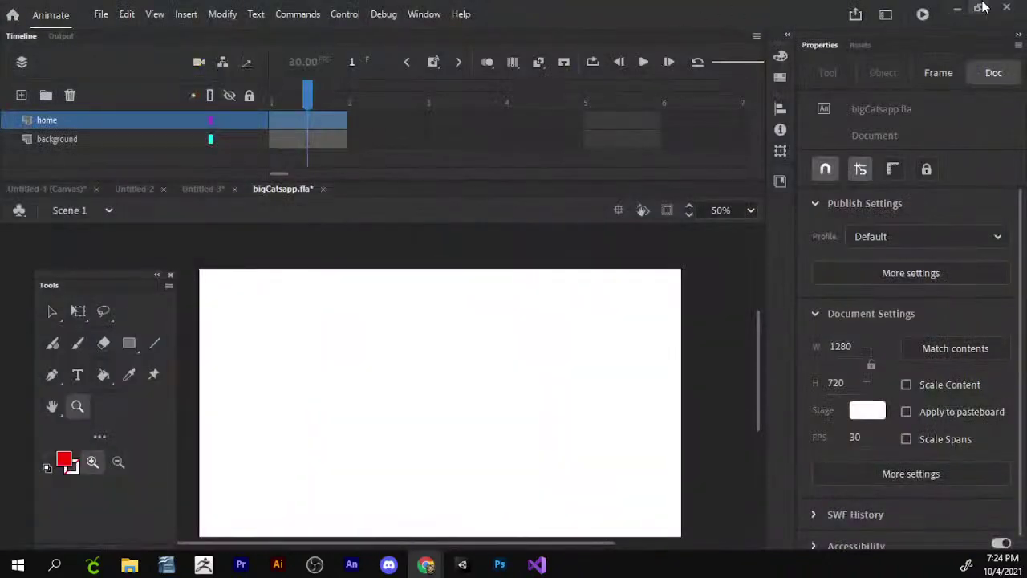
{"action": "left_click", "coordinate": [955, 14]}
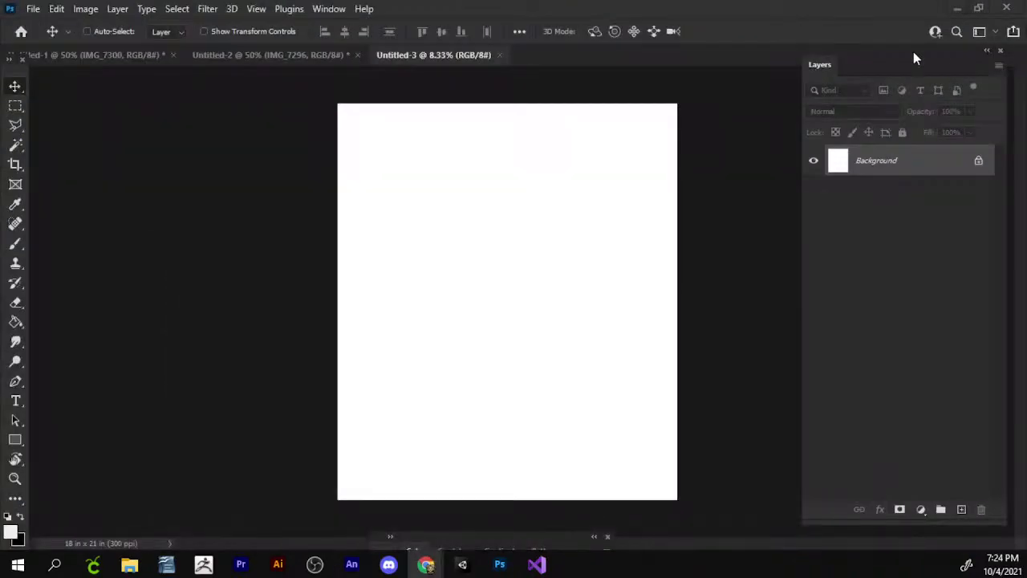
{"action": "left_click", "coordinate": [960, 11]}
{"action": "left_click", "coordinate": [765, 23]}
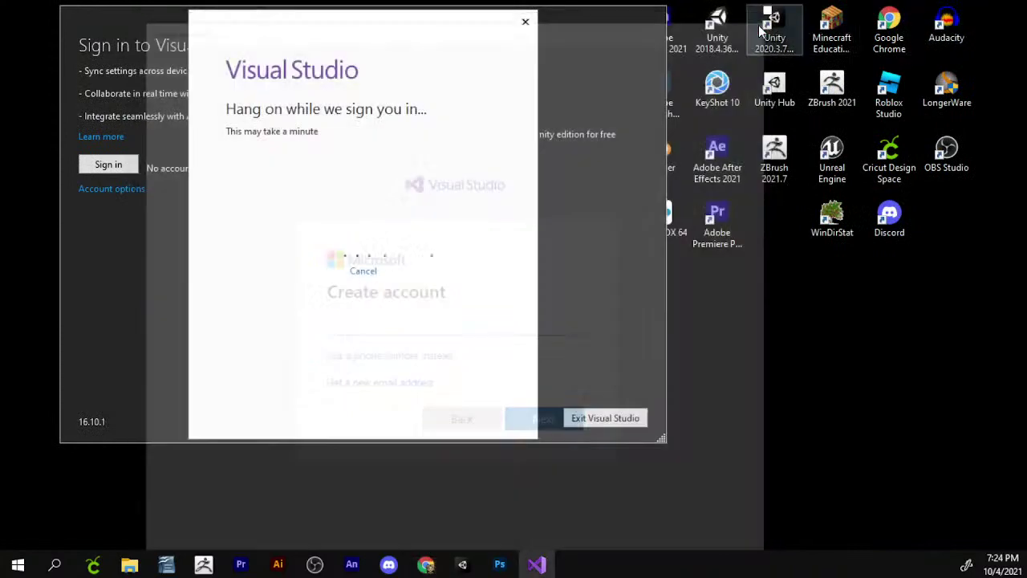
{"action": "left_click", "coordinate": [640, 421]}
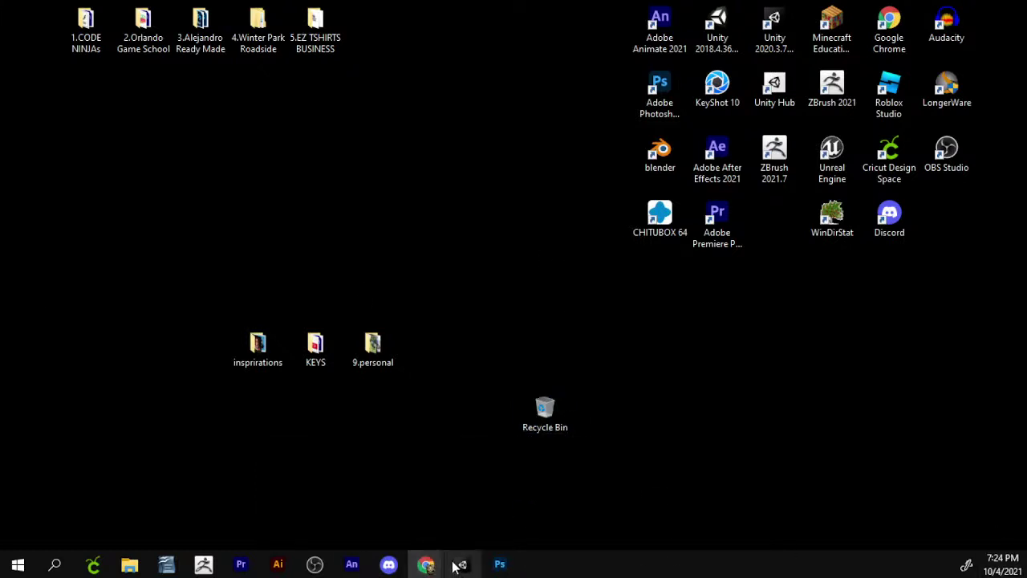
- Switch to Chrome and accept the corrected searches "bengal cat in wild" and "panther in wild" in their tabs
{"action": "mouse_move", "coordinate": [425, 564]}
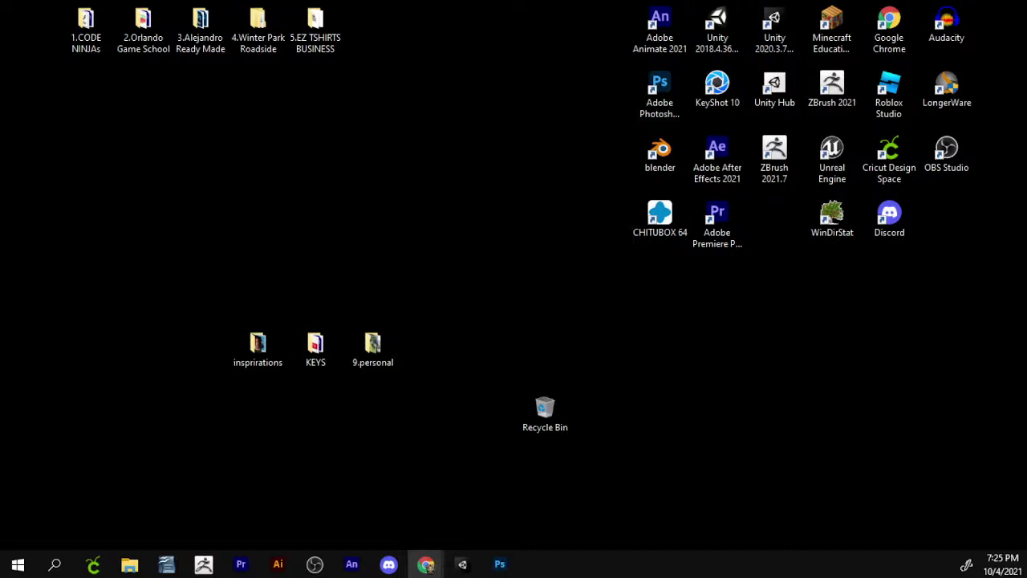
{"action": "left_click", "coordinate": [426, 564]}
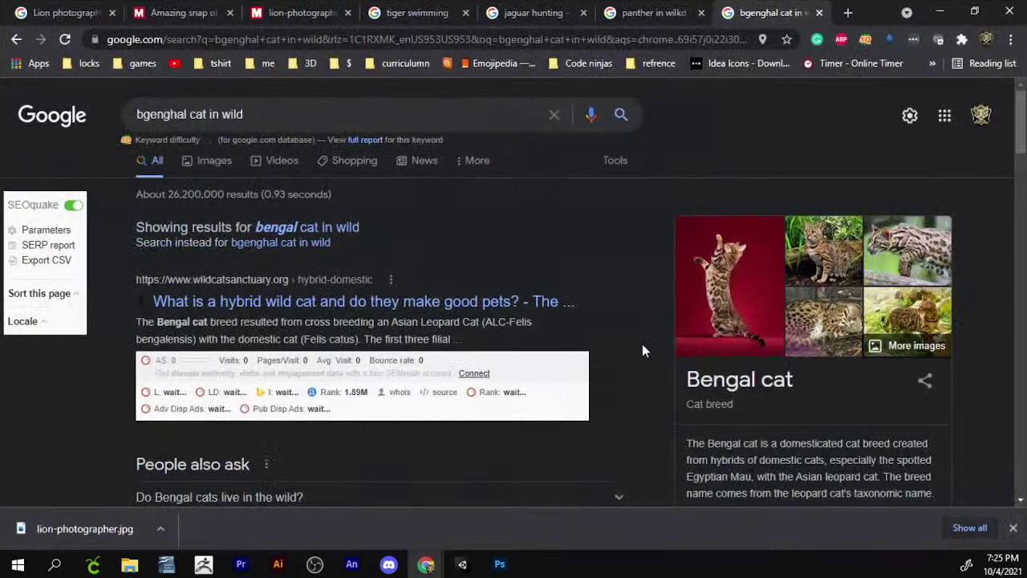
{"action": "left_click", "coordinate": [353, 231]}
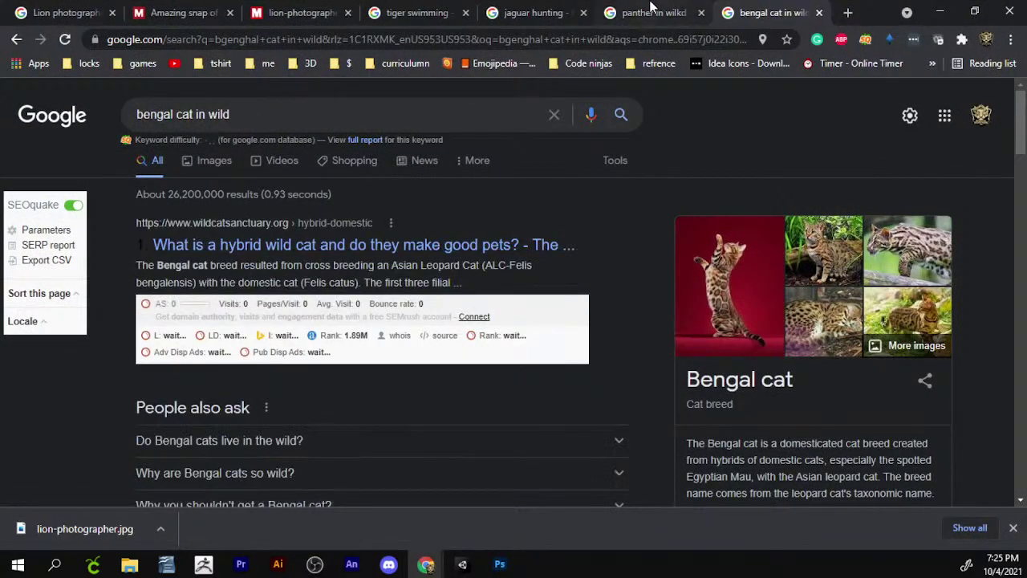
{"action": "left_click", "coordinate": [651, 12]}
{"action": "left_click", "coordinate": [345, 233]}
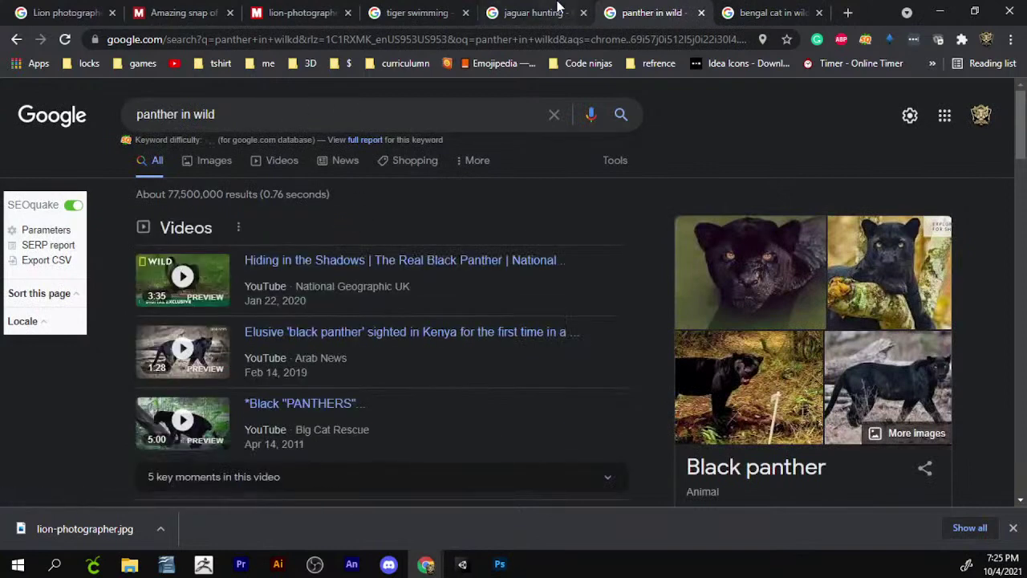
- Show the image results for the "jaguar hunting" search and look through them
{"action": "left_click", "coordinate": [552, 11]}
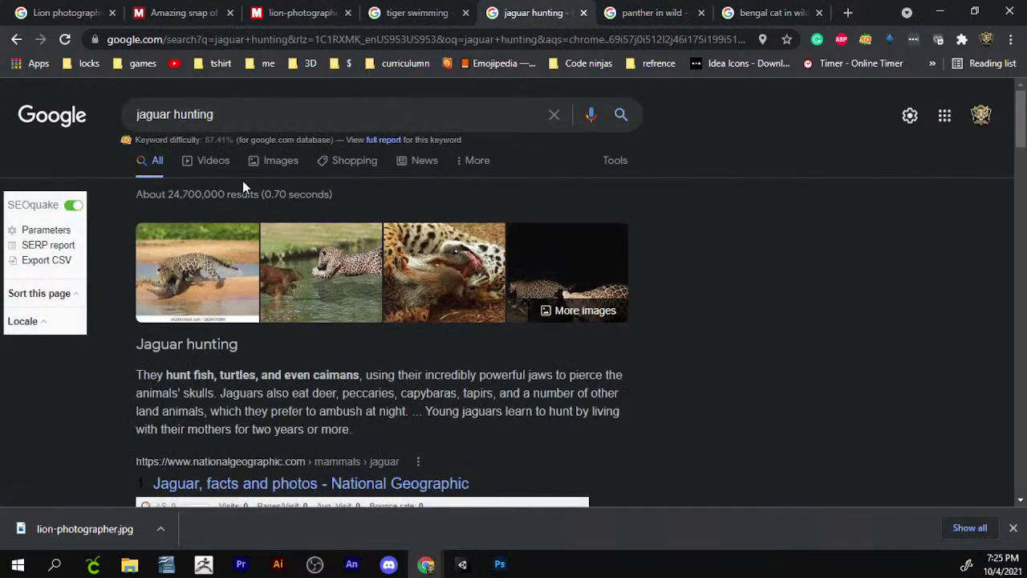
{"action": "left_click", "coordinate": [280, 159]}
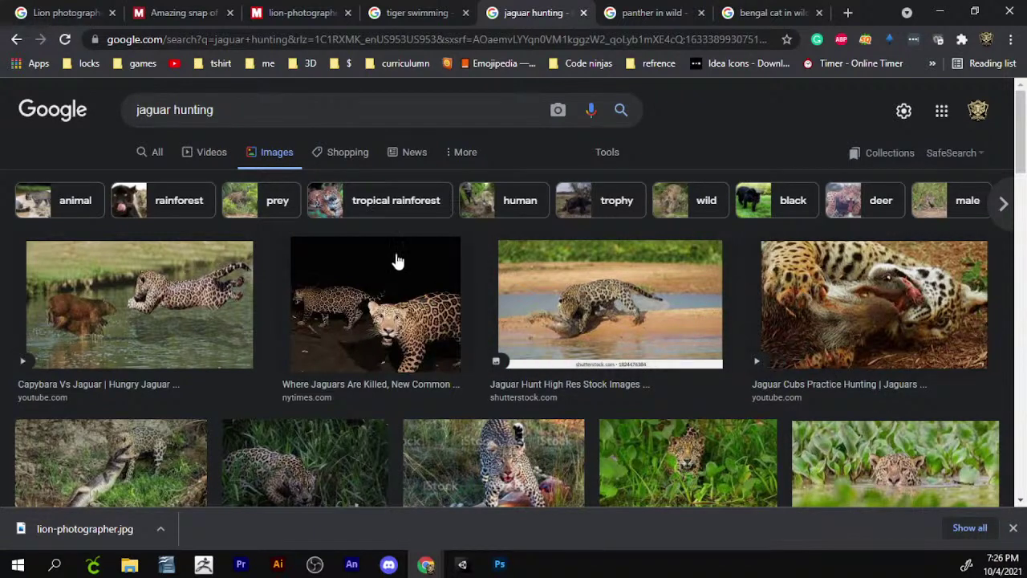
{"action": "scroll", "coordinate": [369, 356], "scroll_direction": "down", "scroll_amount": 4}
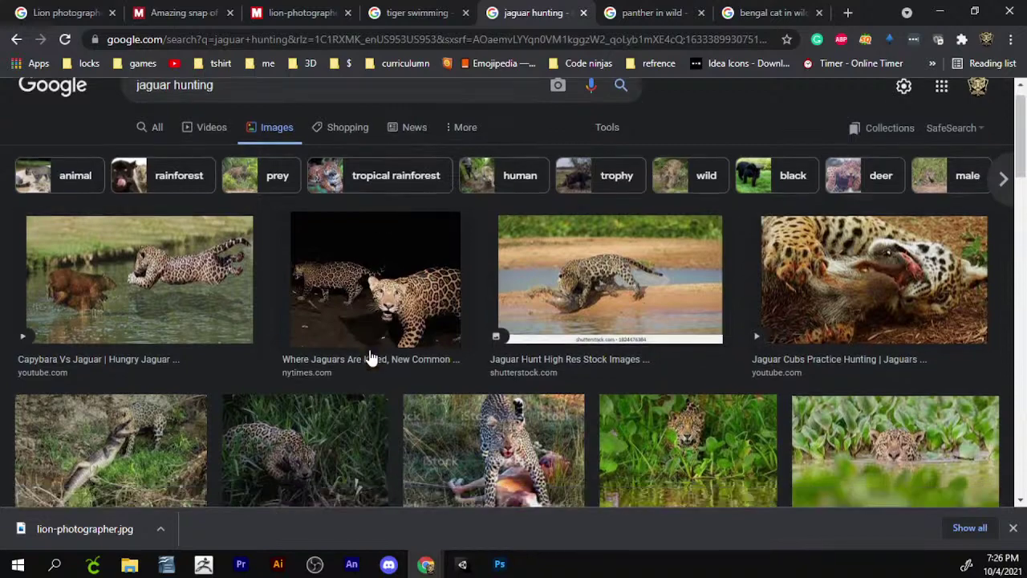
{"action": "scroll", "coordinate": [371, 359], "scroll_direction": "up", "scroll_amount": 4}
- Change the jaguar image search to "jaguar in the wild"
{"action": "left_click", "coordinate": [245, 109]}
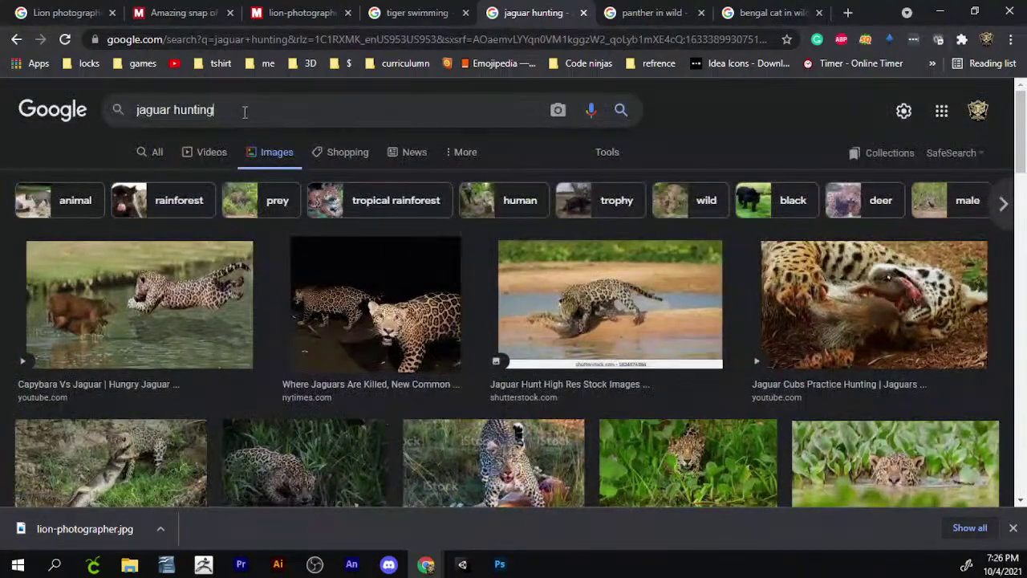
{"action": "double_click", "coordinate": [193, 110]}
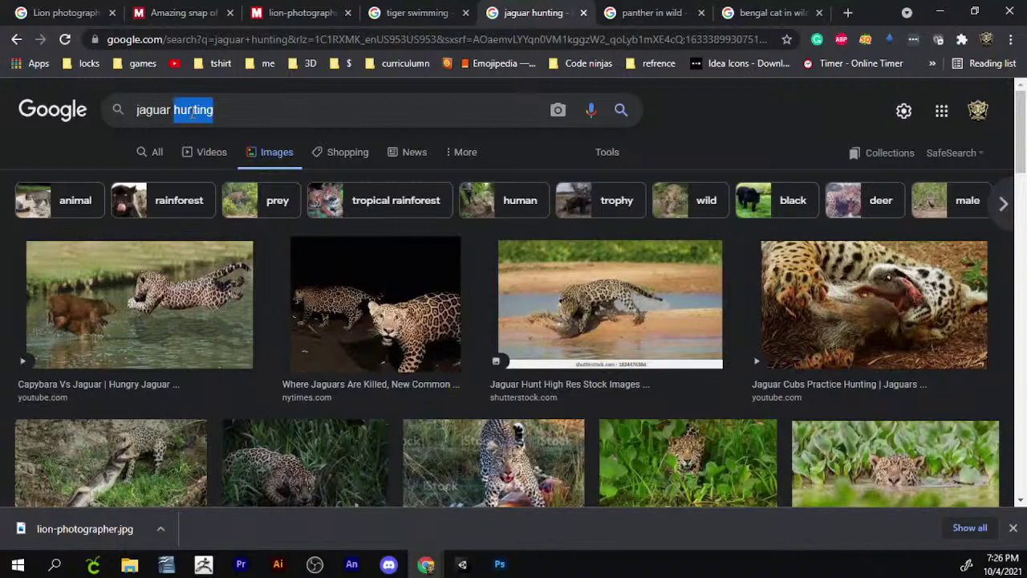
{"action": "type", "text": "i"}
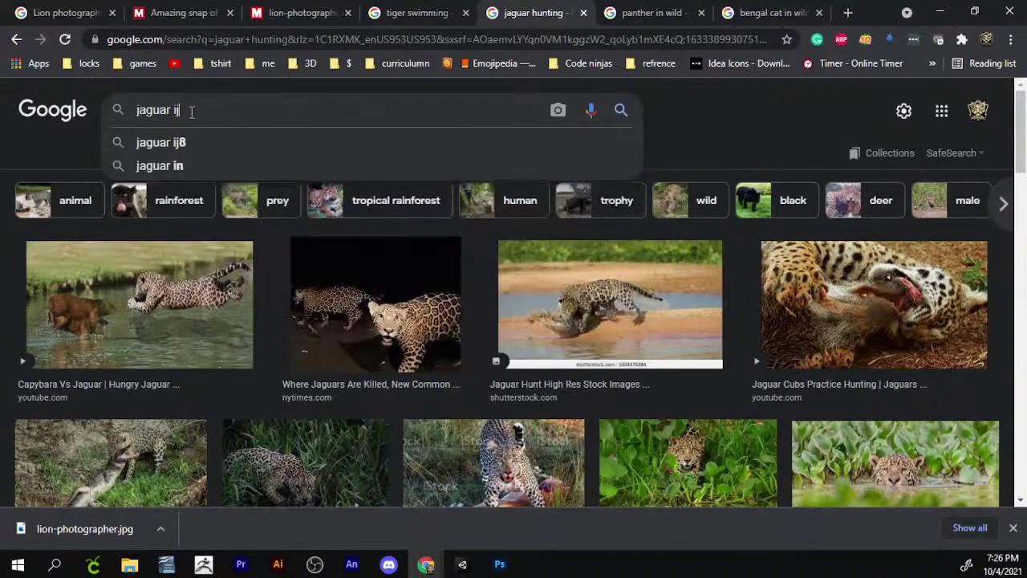
{"action": "type", "text": "nr"}
{"action": "key", "text": "BackSpace"}
{"action": "key", "text": "BackSpace"}
{"action": "type", "text": "n"}
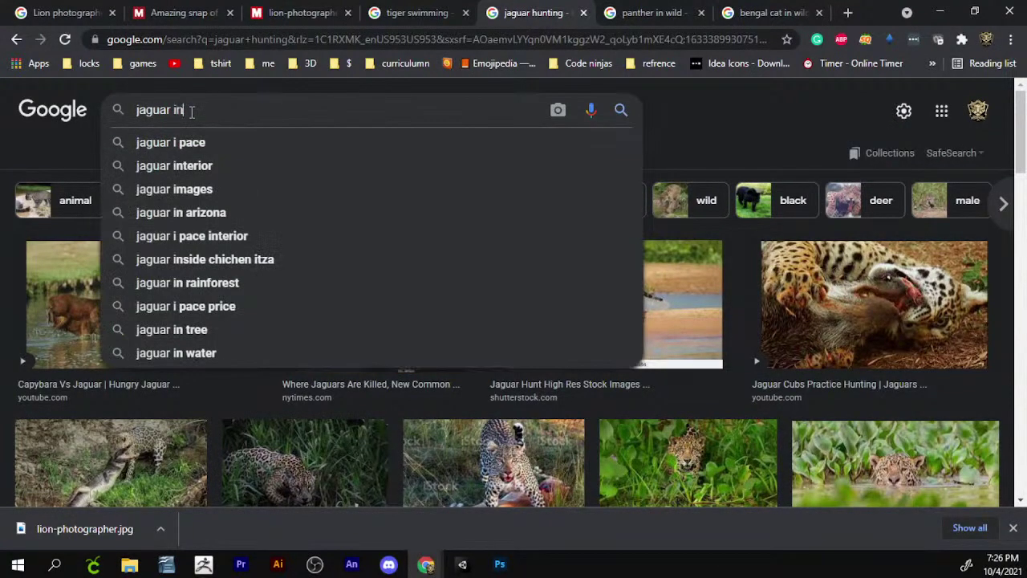
{"action": "type", "text": " thjew"}
{"action": "key", "text": "BackSpace"}
{"action": "key", "text": "BackSpace"}
{"action": "key", "text": "BackSpace"}
{"action": "type", "text": "e wild"}
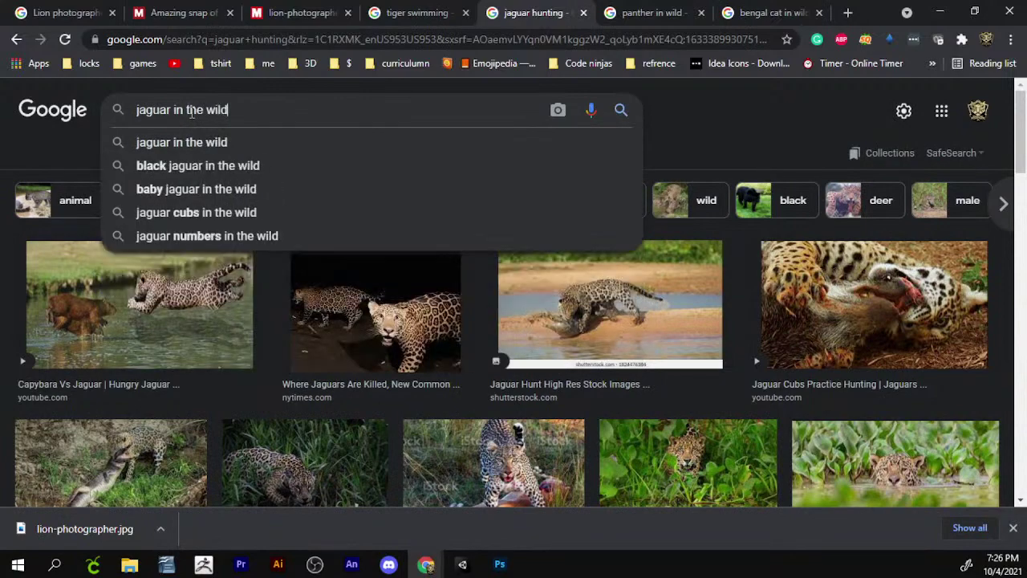
{"action": "key", "text": "Return"}
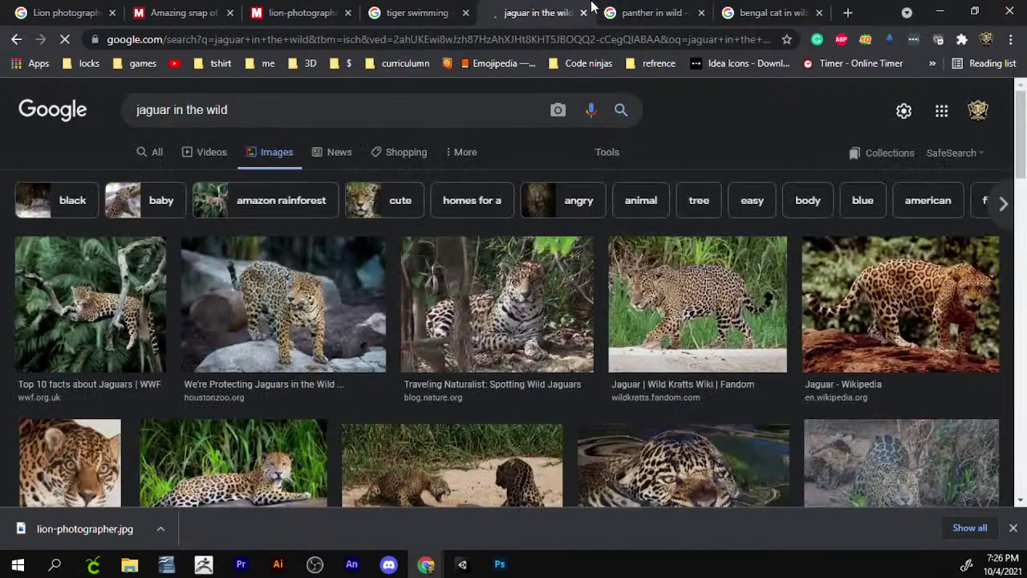
- Show the image results for "panther in wild" and filter them to the Large size
{"action": "left_click", "coordinate": [622, 10]}
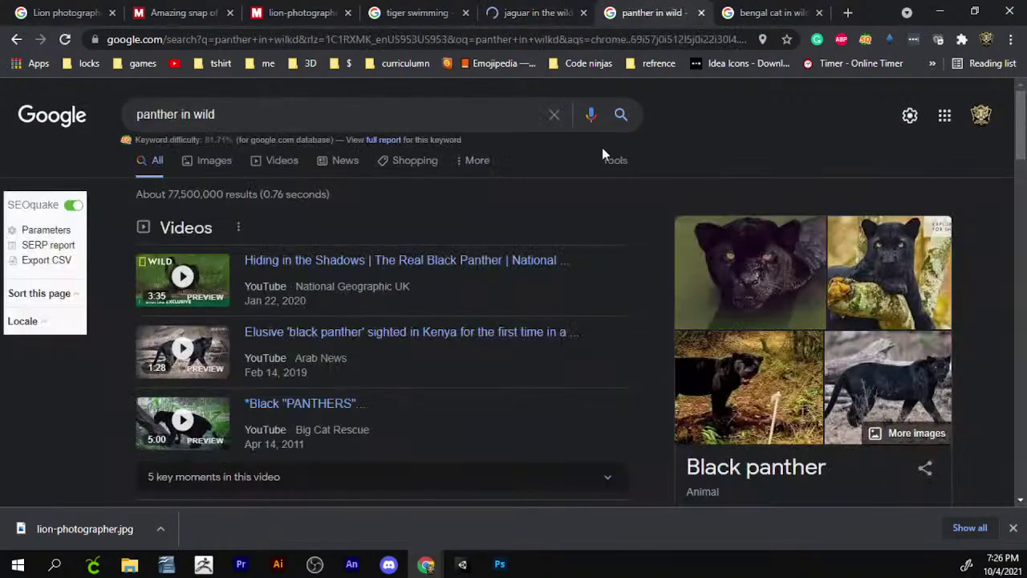
{"action": "left_click", "coordinate": [216, 160]}
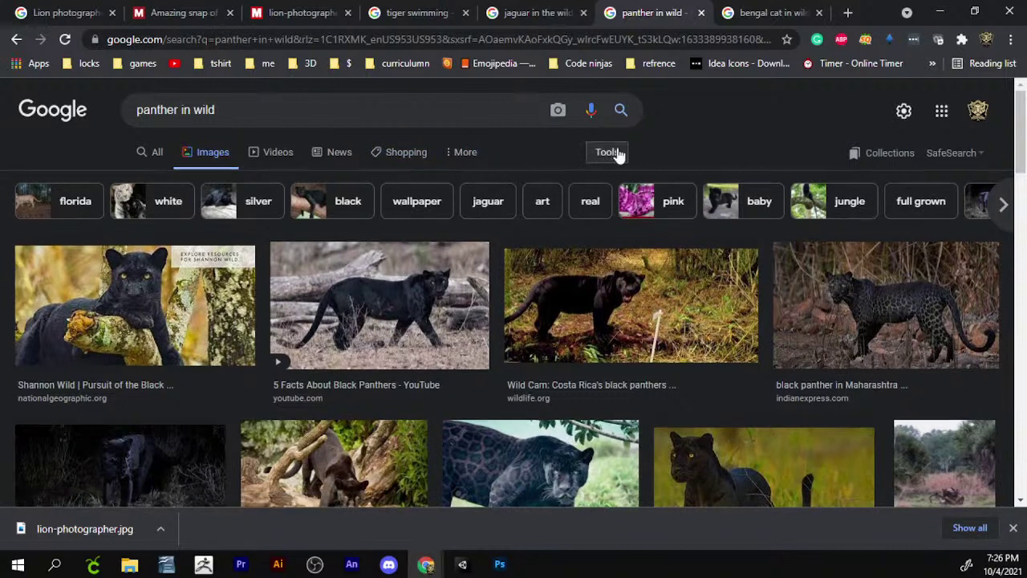
{"action": "left_click", "coordinate": [615, 152]}
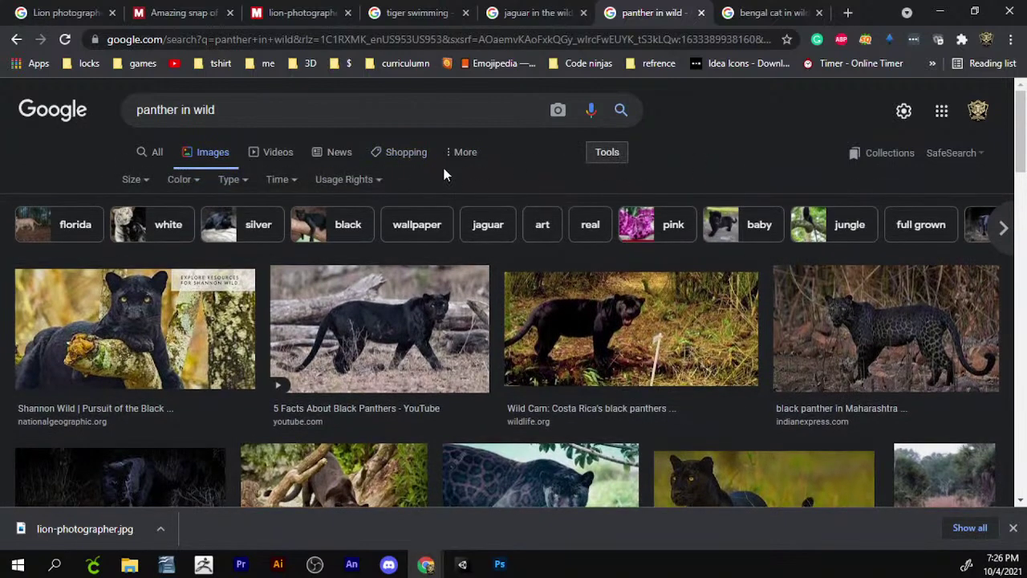
{"action": "left_click", "coordinate": [142, 183]}
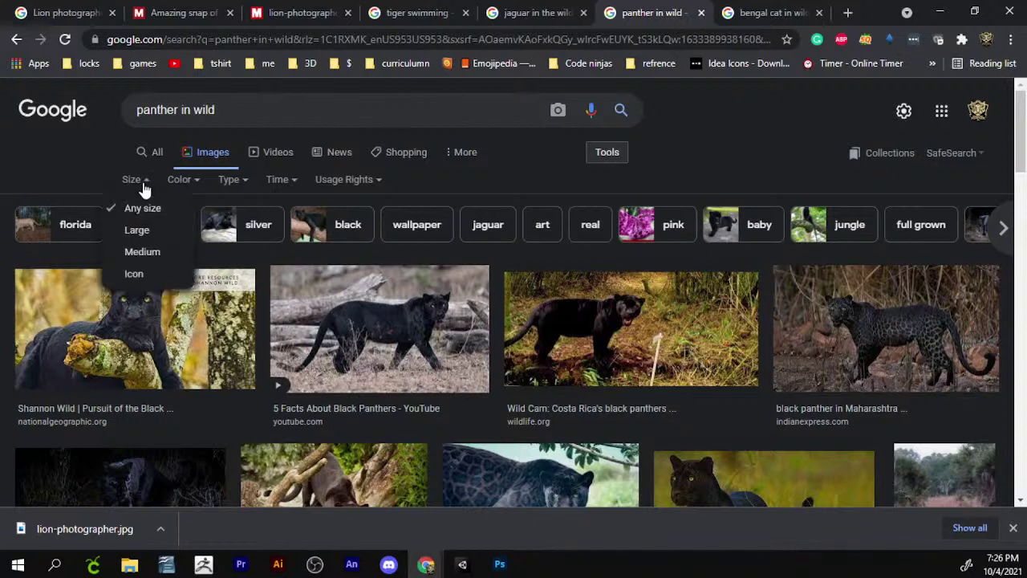
{"action": "left_click", "coordinate": [164, 233]}
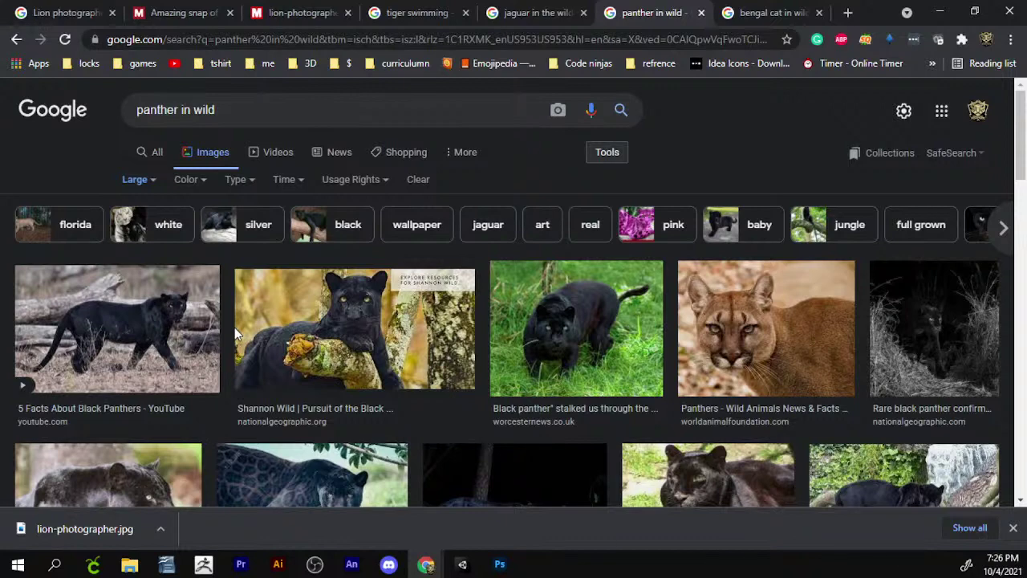
- Preview the panther results and copy the National Geographic photo of the black panther resting on a tree branch
{"action": "scroll", "coordinate": [232, 346], "scroll_direction": "down", "scroll_amount": 2}
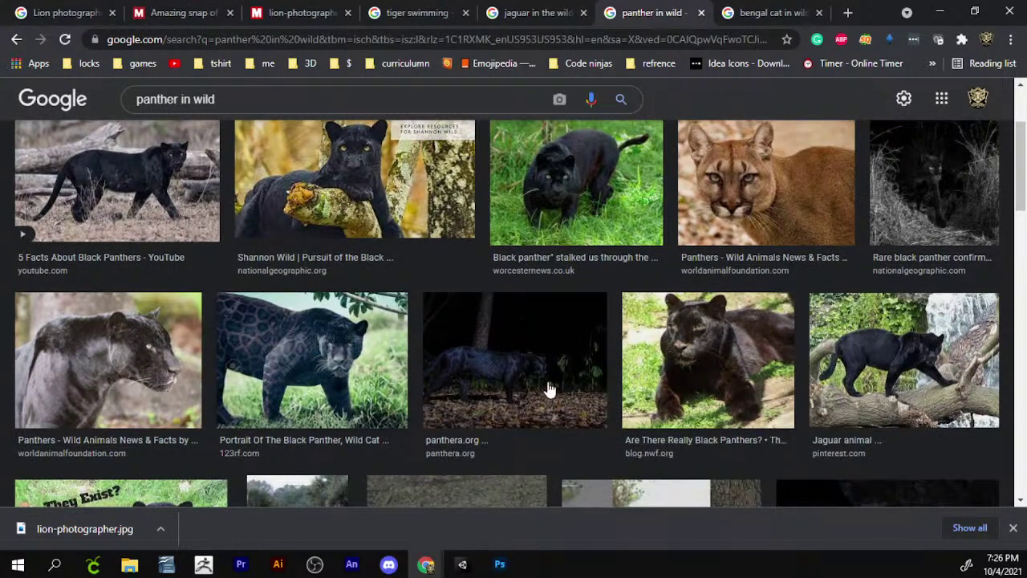
{"action": "left_click", "coordinate": [122, 173]}
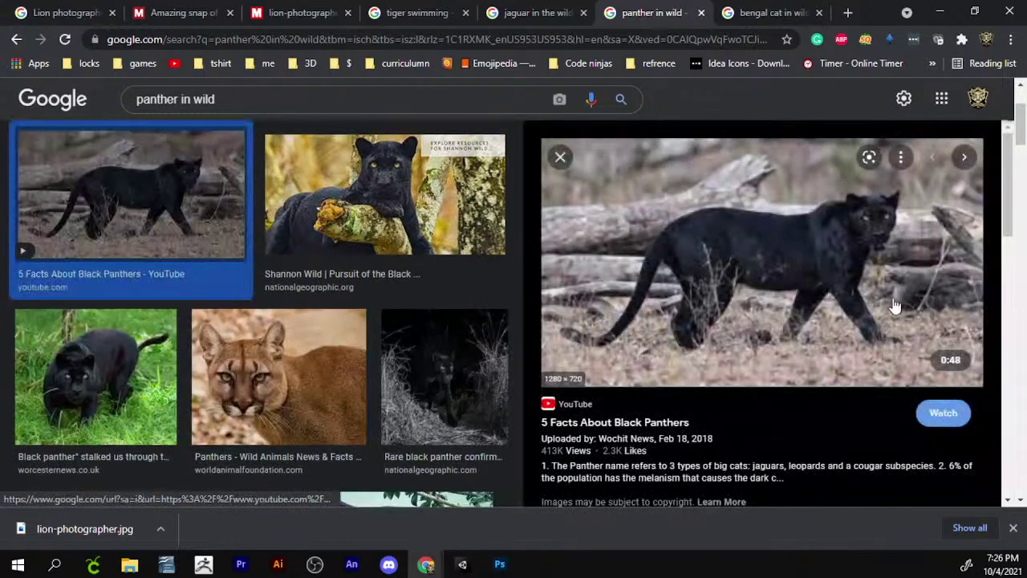
{"action": "left_click", "coordinate": [379, 197]}
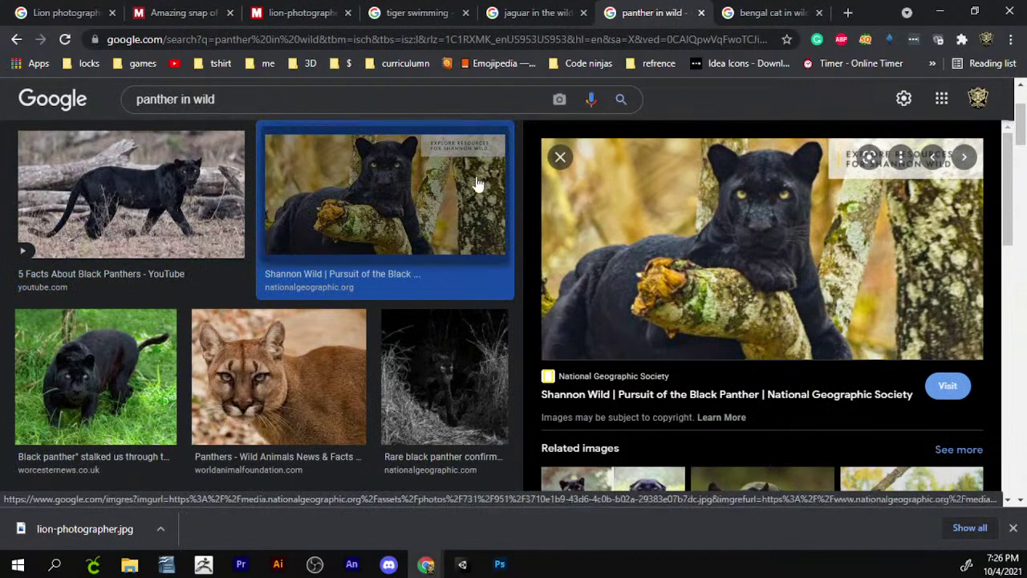
{"action": "right_click", "coordinate": [829, 220]}
{"action": "left_click", "coordinate": [910, 399]}
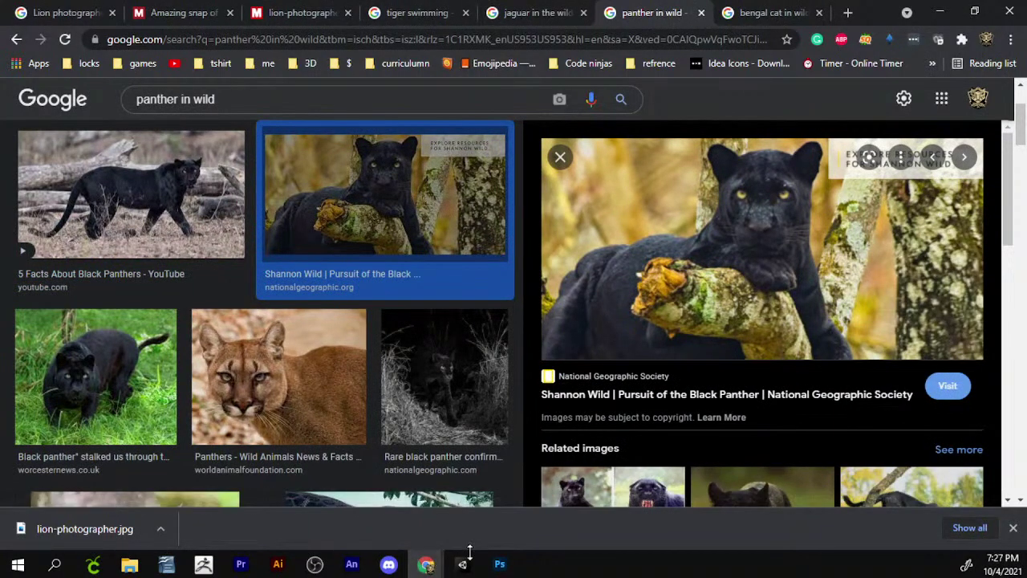
- Switch to Animate and paste the copied panther photo onto the home layer of bigCatsapp
{"action": "left_click", "coordinate": [351, 564]}
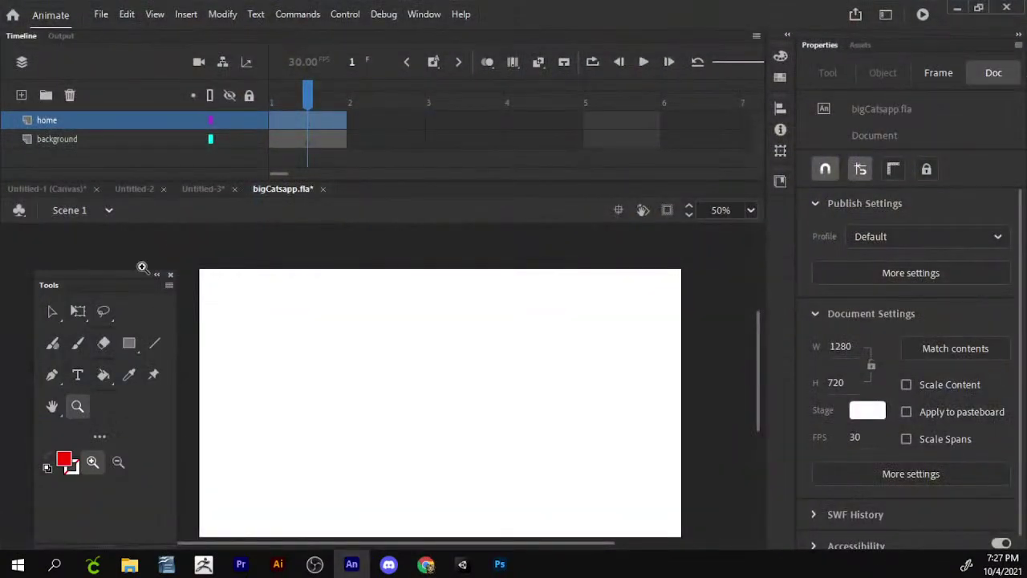
{"action": "left_click", "coordinate": [127, 14]}
{"action": "left_click", "coordinate": [185, 103]}
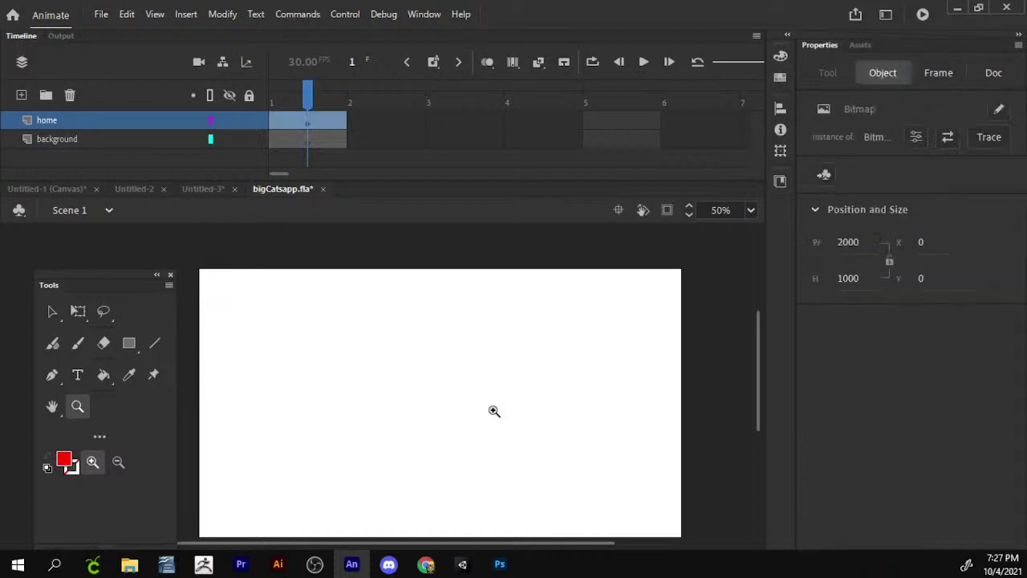
- Scale the panther photo to about 832 x 416 and place it at the stage's upper left, about X 10, Y 62
{"action": "key", "text": "q"}
{"action": "left_click_drag", "start_coordinate": [201, 268], "coordinate": [380, 374]}
{"action": "left_click_drag", "start_coordinate": [660, 426], "coordinate": [442, 345]}
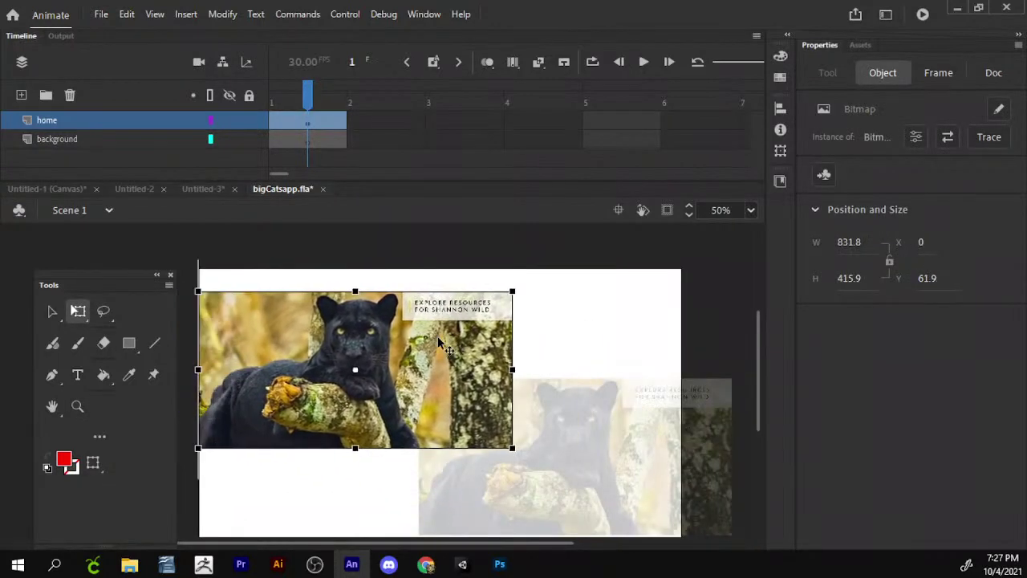
- Switch to Chrome and search for "leapard print texture" in a new tab
{"action": "key", "text": "alt+Tab"}
{"action": "scroll", "coordinate": [630, 242], "scroll_direction": "up", "scroll_amount": 3}
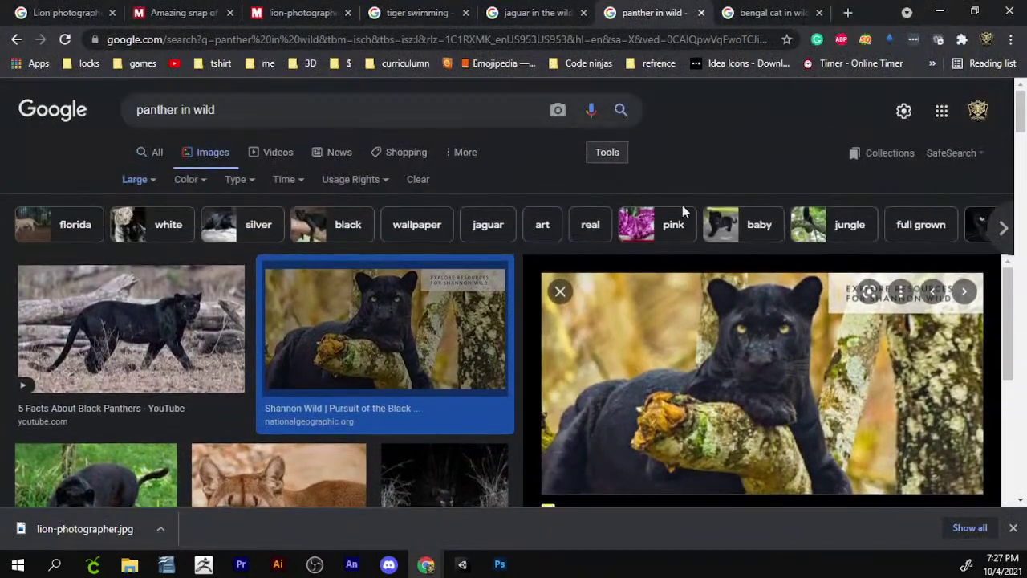
{"action": "left_click", "coordinate": [775, 12]}
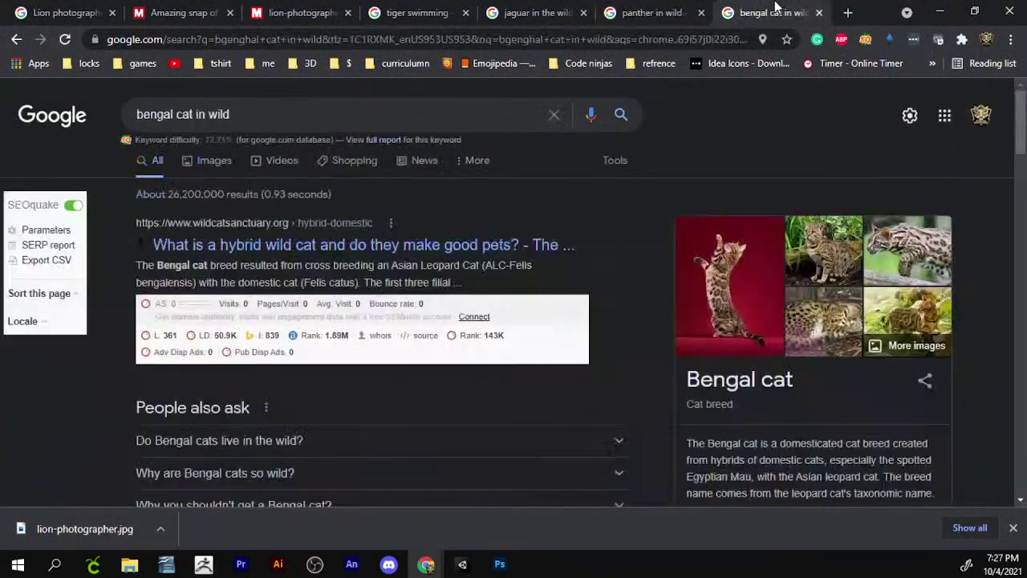
{"action": "left_click", "coordinate": [849, 13]}
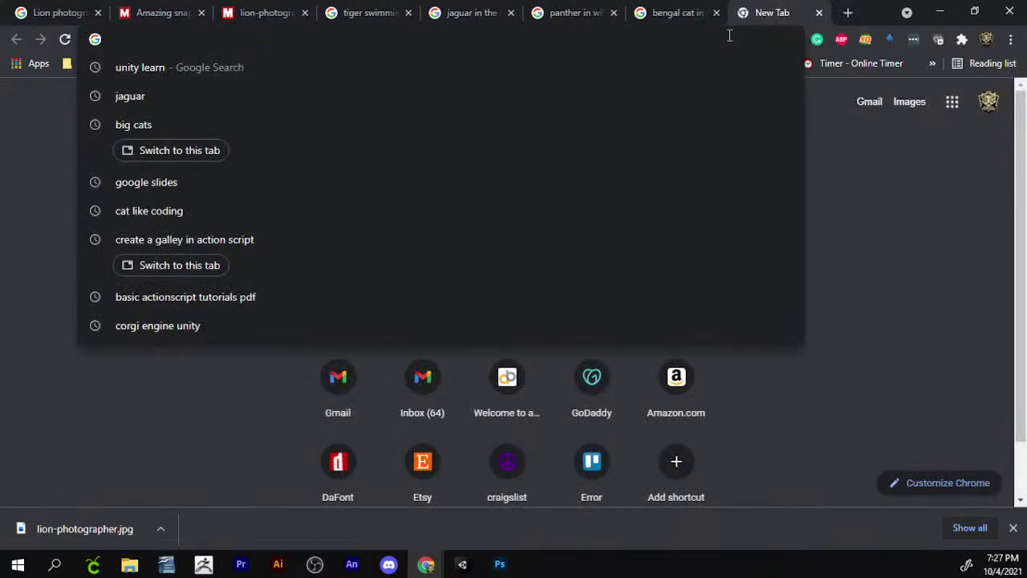
{"action": "type", "text": "leapa"}
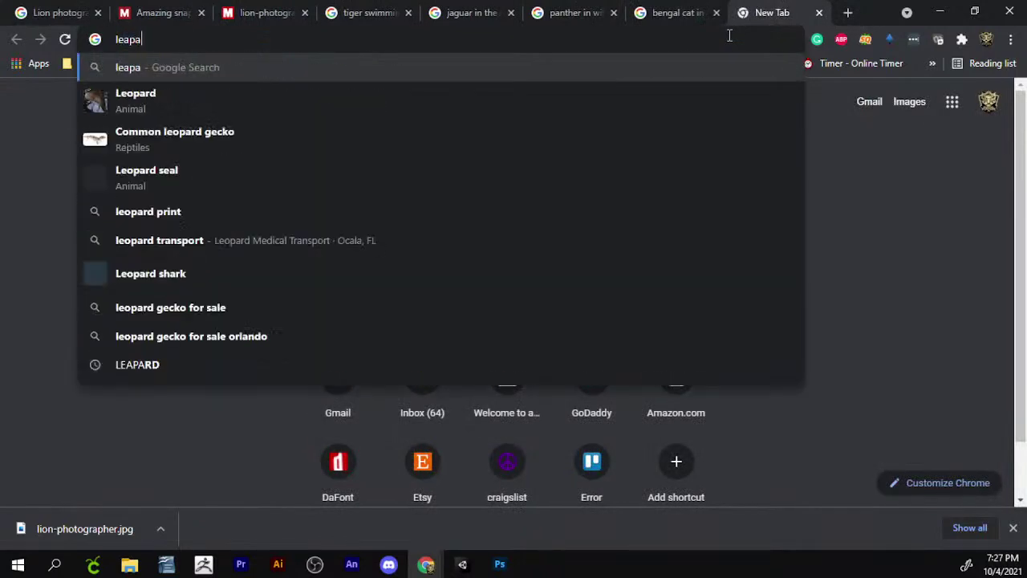
{"action": "type", "text": "rd print "}
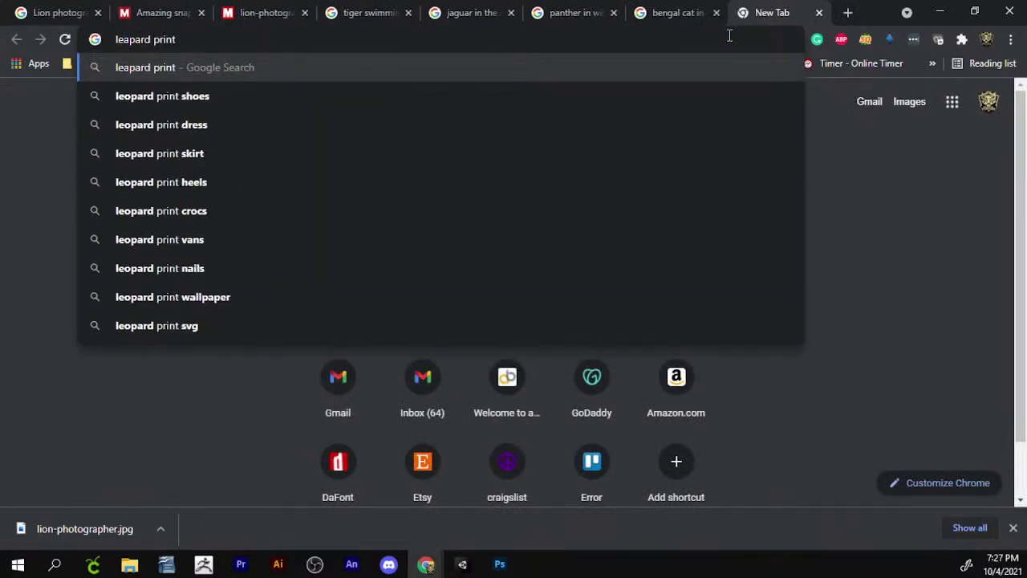
{"action": "type", "text": "texture"}
{"action": "key", "text": "Return"}
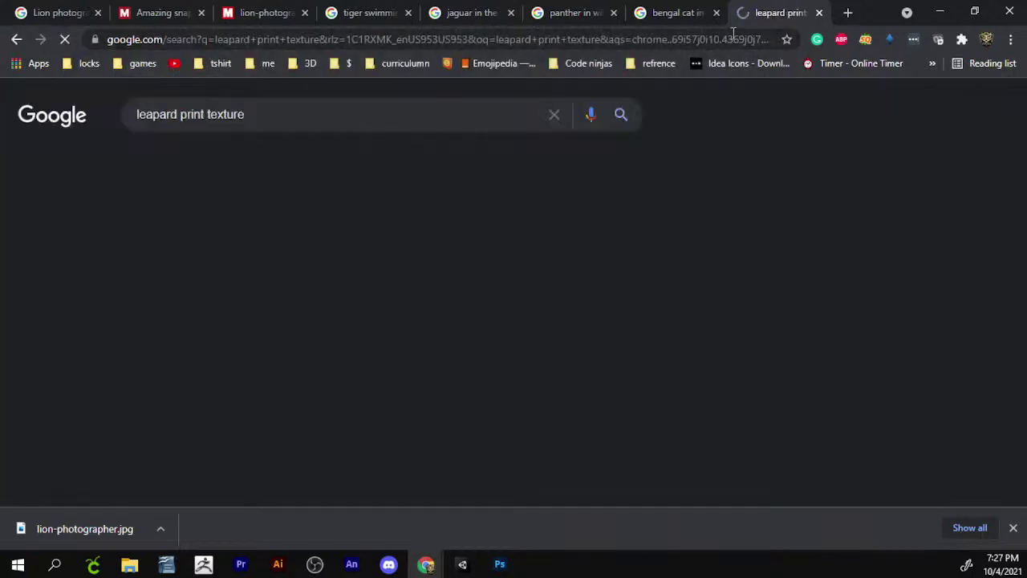
- Open the 900 x 600 leopard skin texture image from photos.com and save it to the Desktop under its suggested name
{"action": "scroll", "coordinate": [367, 263], "scroll_direction": "down", "scroll_amount": 2}
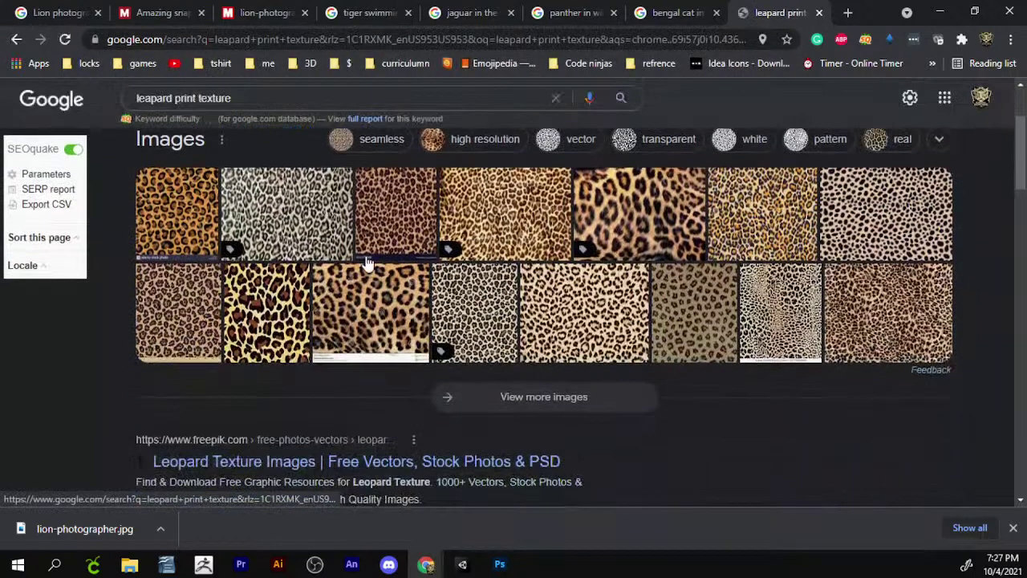
{"action": "left_click", "coordinate": [329, 206]}
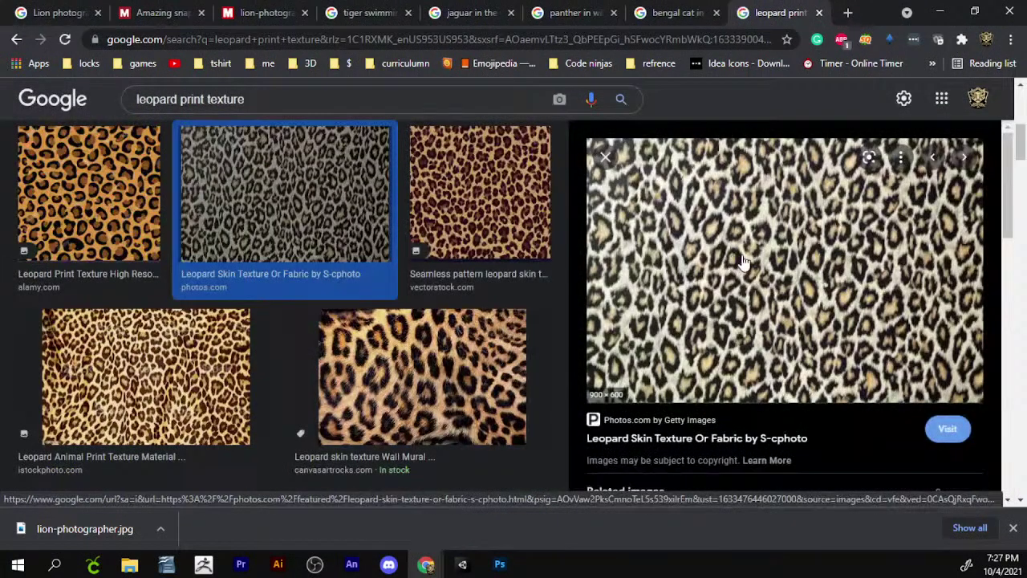
{"action": "right_click", "coordinate": [739, 257]}
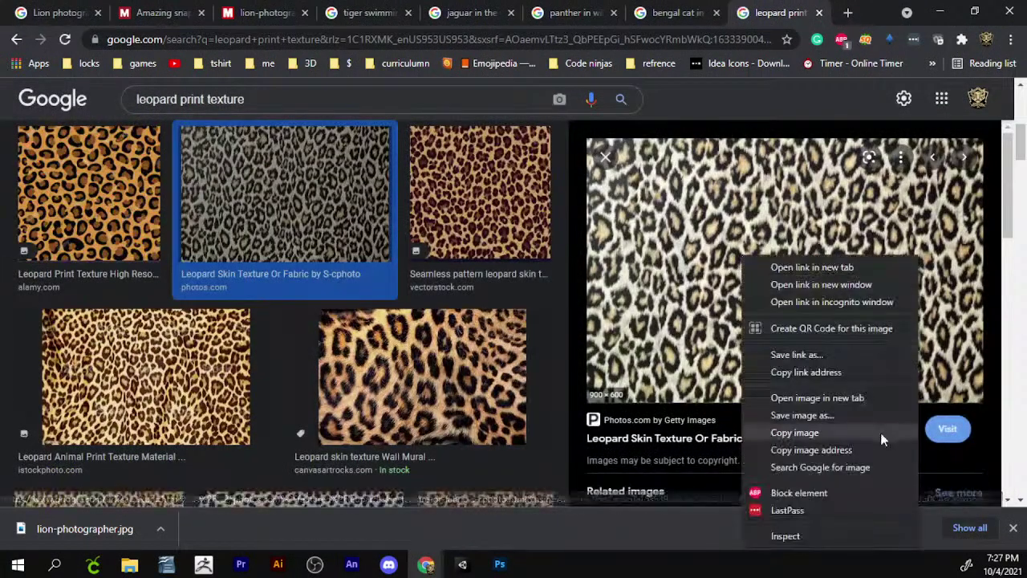
{"action": "left_click", "coordinate": [857, 414]}
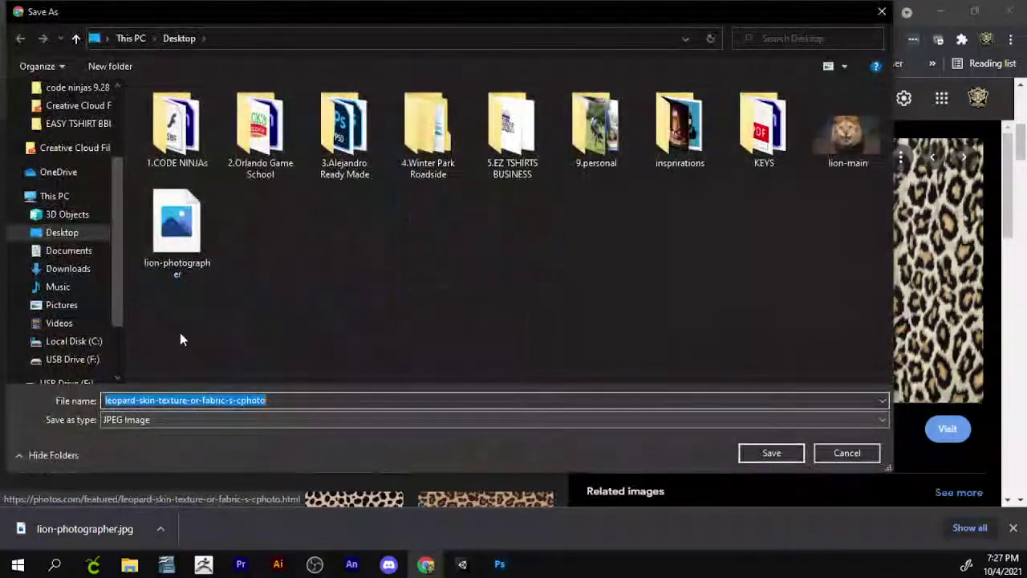
{"action": "left_click", "coordinate": [772, 454]}
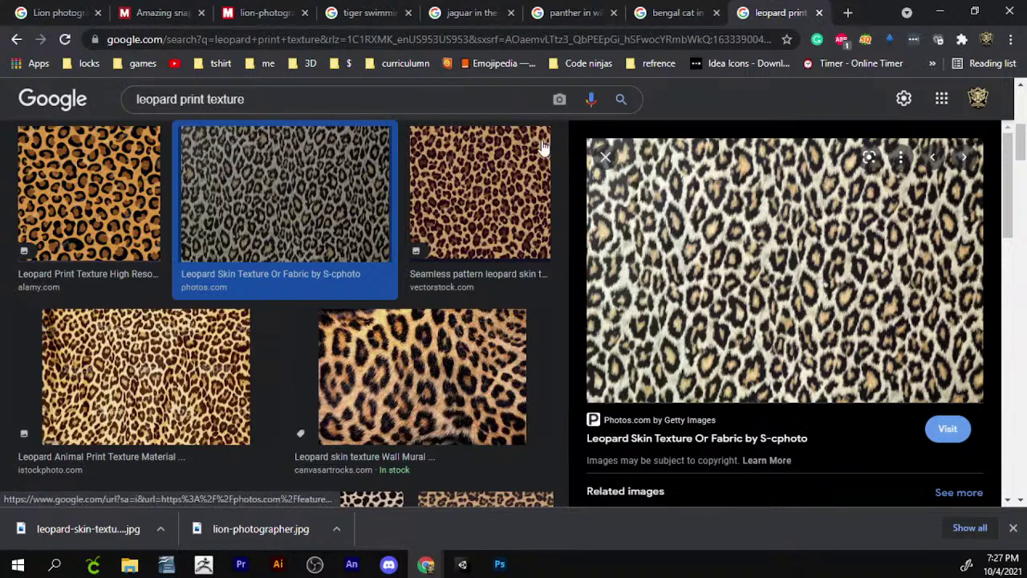
{"action": "left_click", "coordinate": [939, 11]}
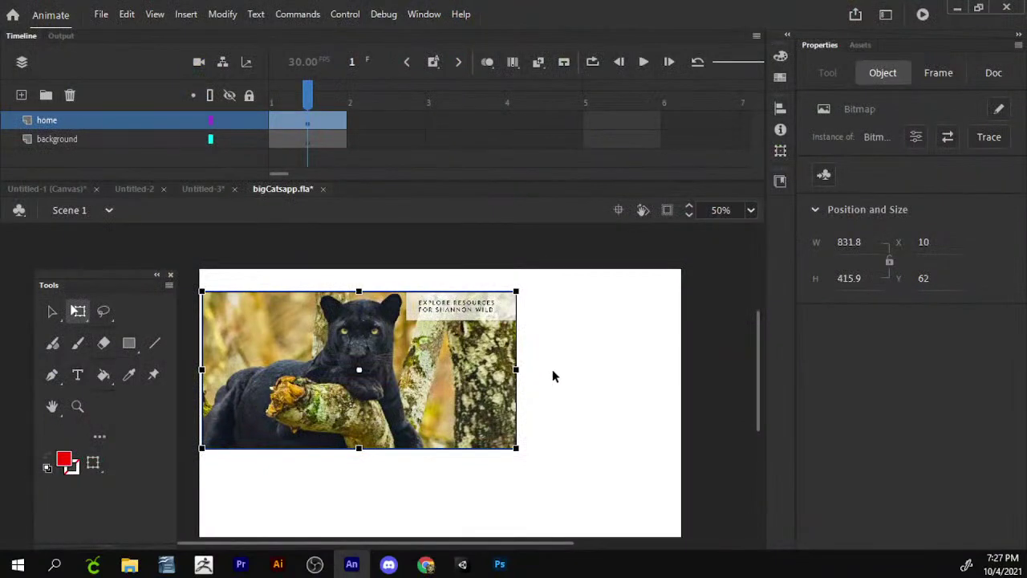
{"action": "scroll", "coordinate": [596, 362], "scroll_direction": "down", "scroll_amount": 3}
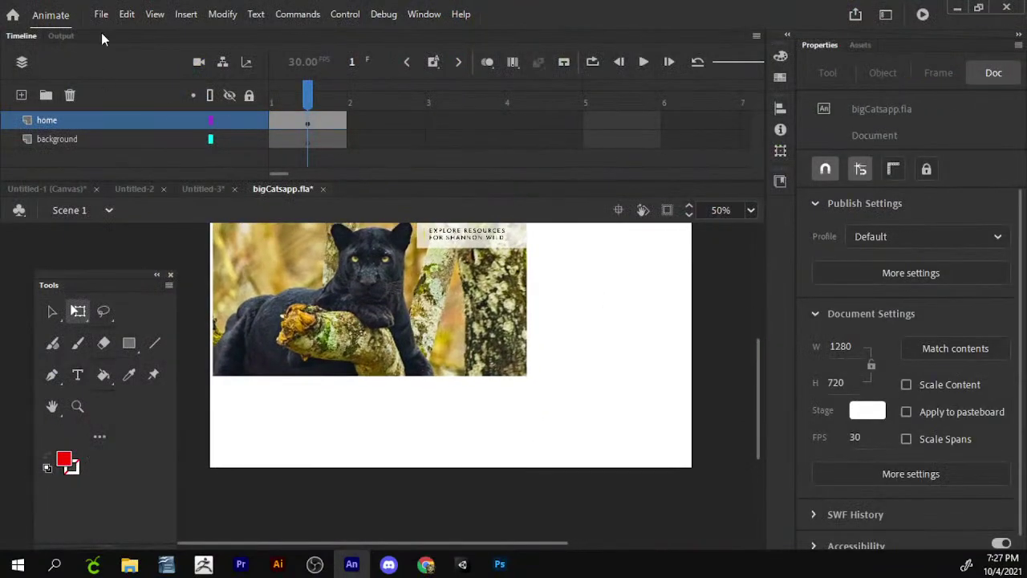
{"action": "left_click", "coordinate": [101, 14]}
{"action": "mouse_move", "coordinate": [165, 234]}
{"action": "left_click", "coordinate": [455, 255]}
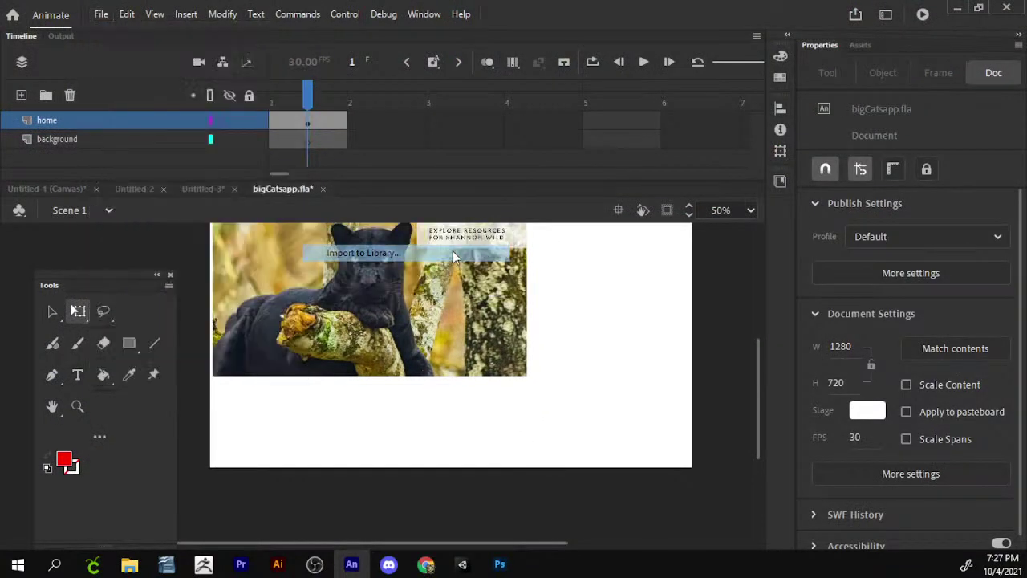
{"action": "left_click", "coordinate": [64, 119]}
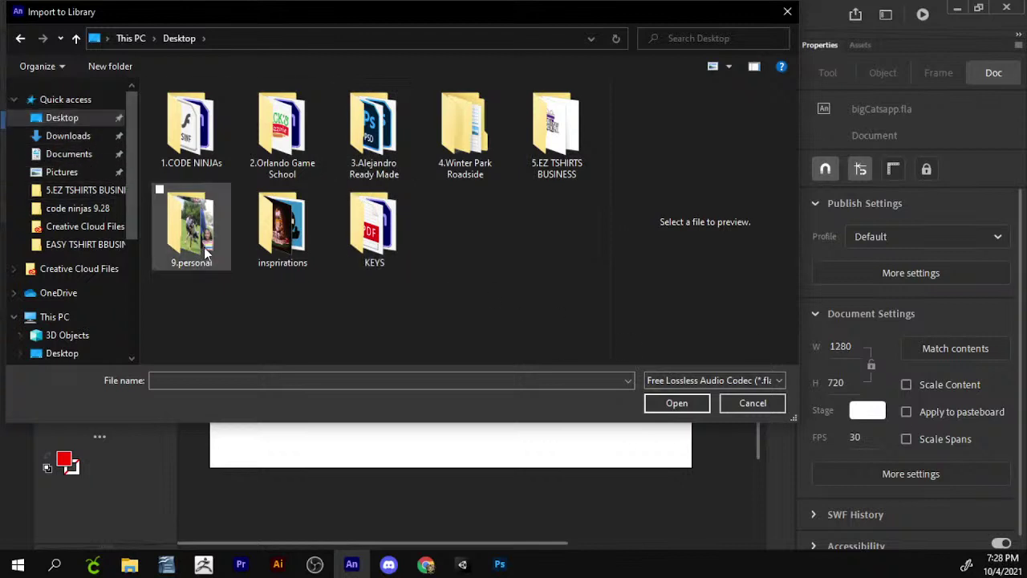
{"action": "mouse_move", "coordinate": [358, 230]}
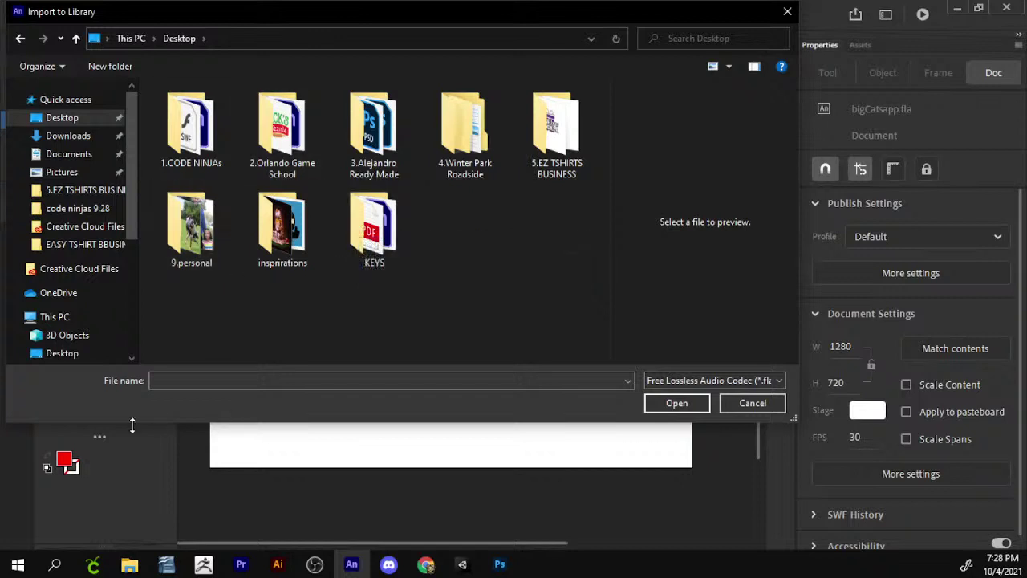
{"action": "left_click", "coordinate": [90, 356]}
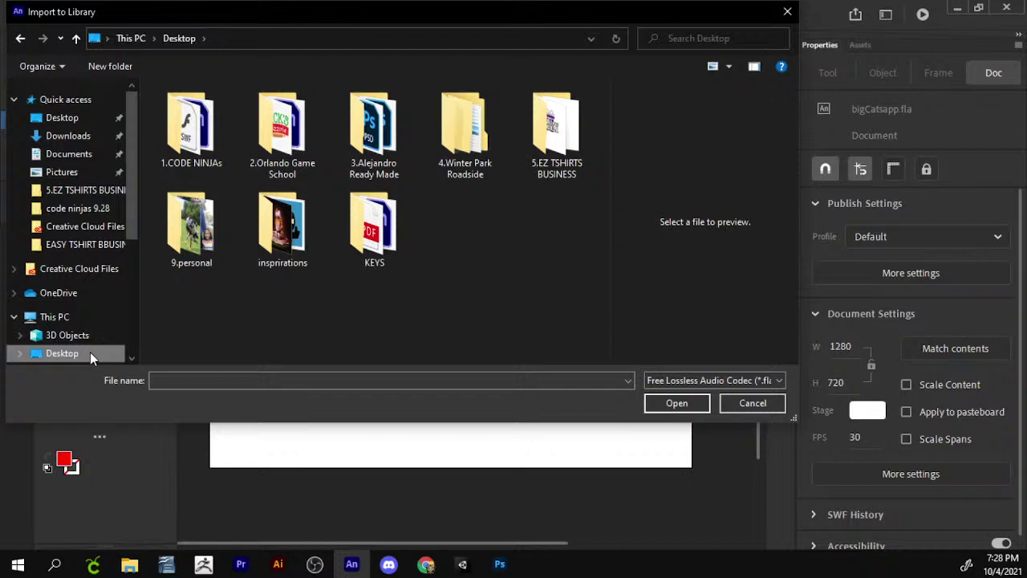
{"action": "left_click", "coordinate": [73, 119]}
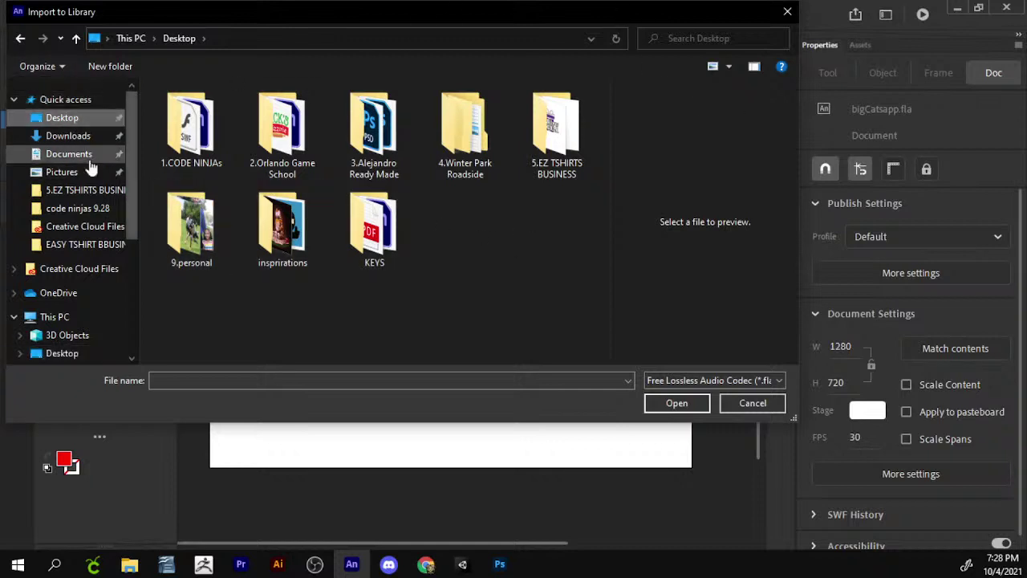
{"action": "left_click", "coordinate": [56, 135]}
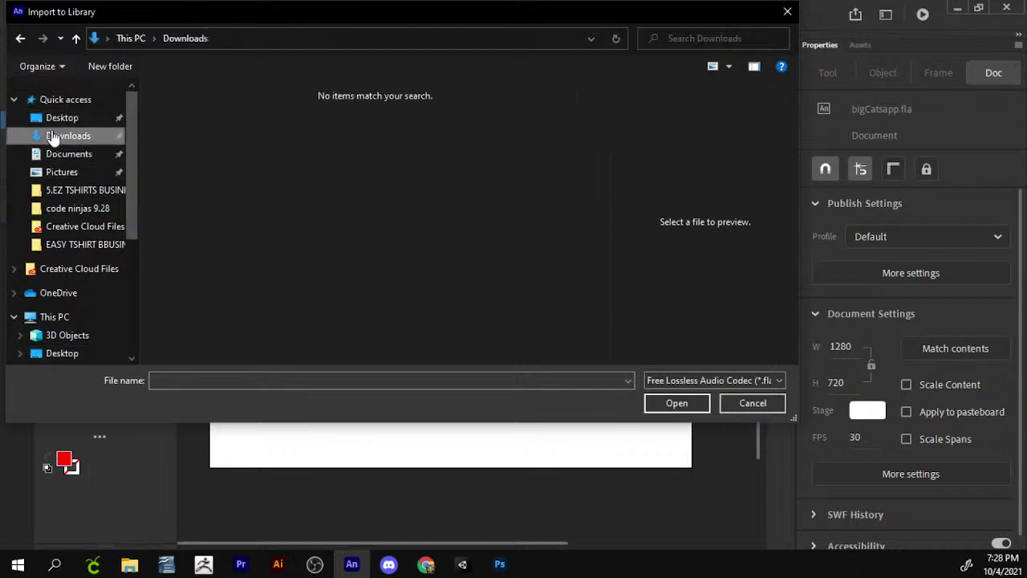
{"action": "left_click", "coordinate": [787, 11]}
{"action": "scroll", "coordinate": [462, 392], "scroll_direction": "up", "scroll_amount": 2}
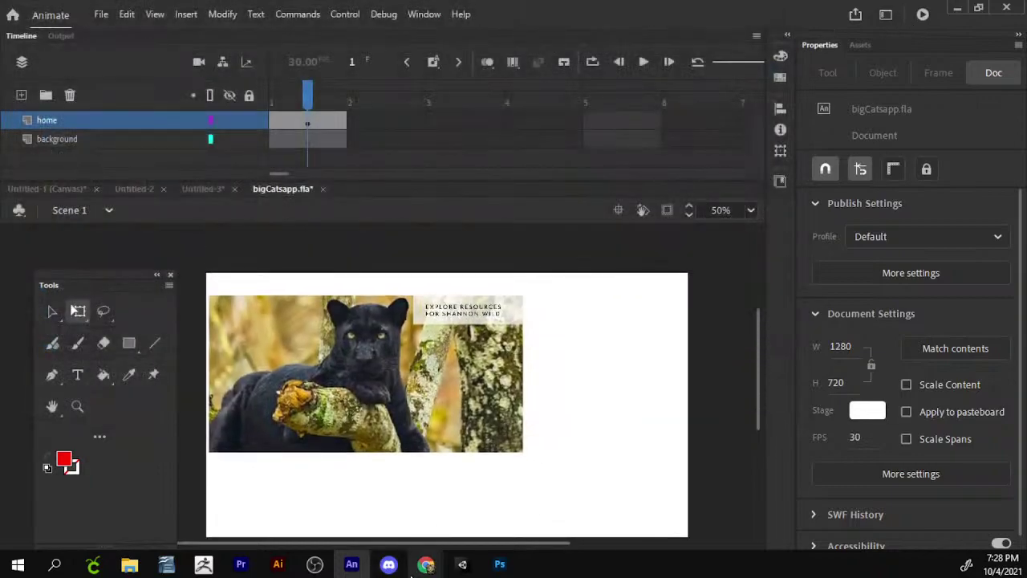
- Switch back to Chrome and copy the previewed leopard skin texture image
{"action": "mouse_move", "coordinate": [425, 564]}
{"action": "left_click", "coordinate": [510, 492]}
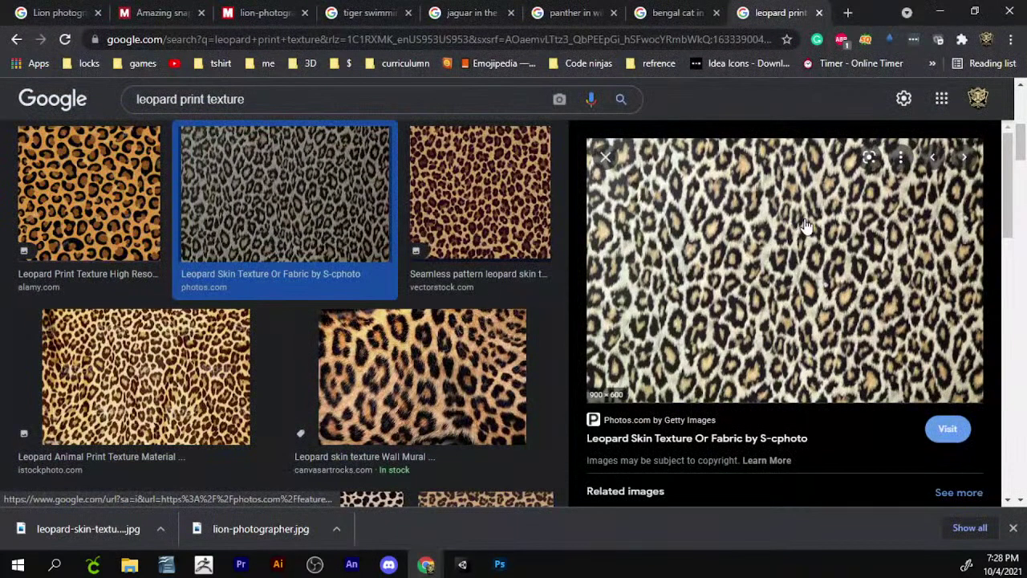
{"action": "right_click", "coordinate": [791, 220]}
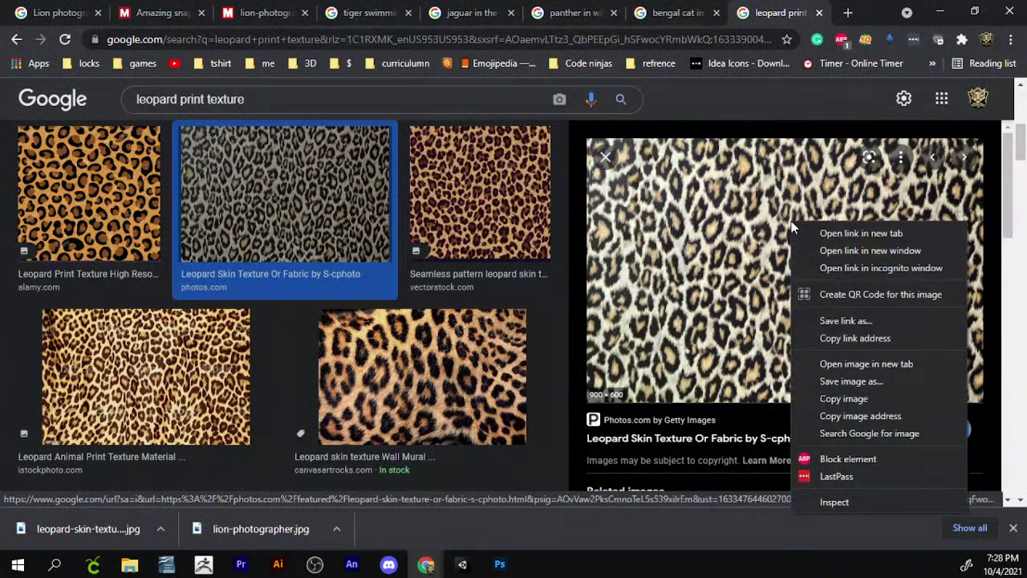
{"action": "left_click", "coordinate": [872, 401]}
- Paste the leopard texture centred on the home layer in Animate and move it beyond the stage's lower-right corner, clear of the panther
{"action": "left_click", "coordinate": [351, 564]}
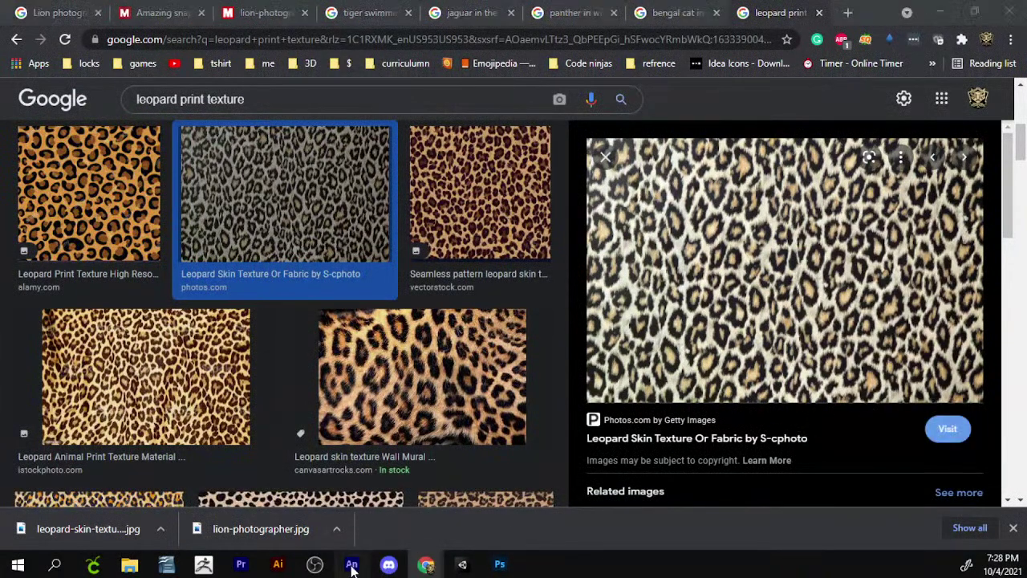
{"action": "right_click", "coordinate": [626, 345]}
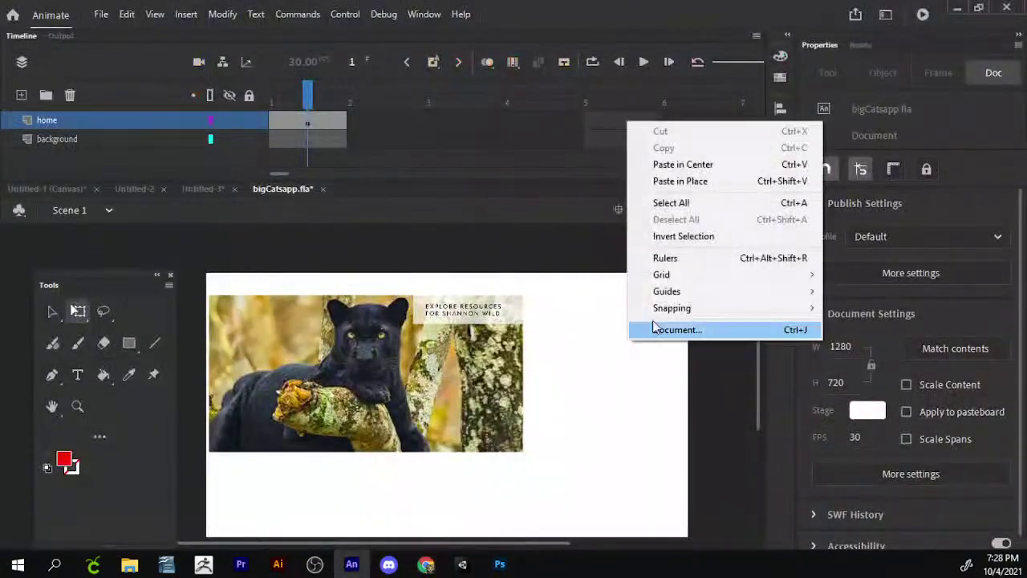
{"action": "left_click", "coordinate": [684, 167]}
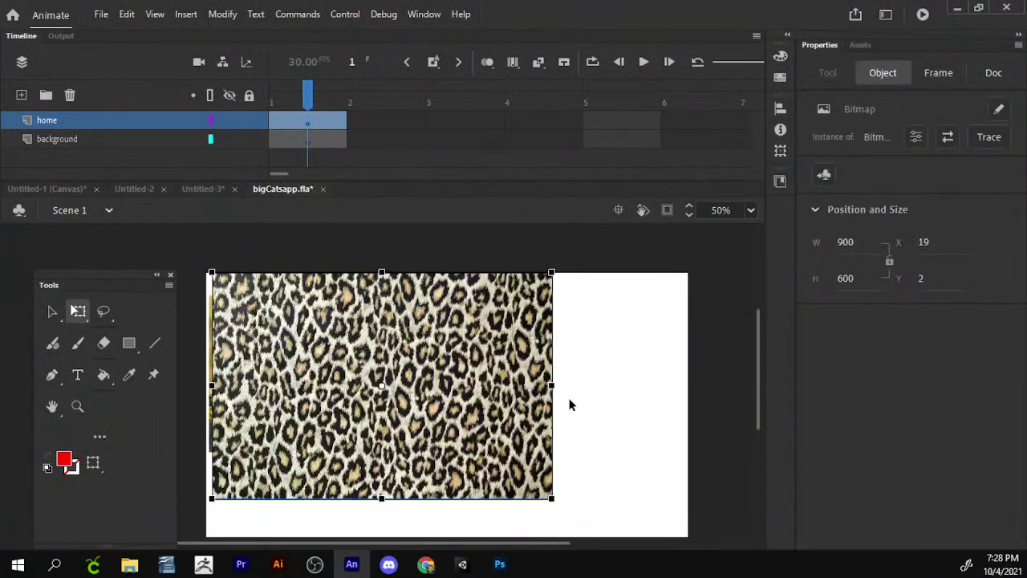
{"action": "scroll", "coordinate": [569, 403], "scroll_direction": "down", "scroll_amount": 2}
{"action": "left_click_drag", "start_coordinate": [392, 329], "coordinate": [829, 457]}
{"action": "left_click", "coordinate": [459, 454]}
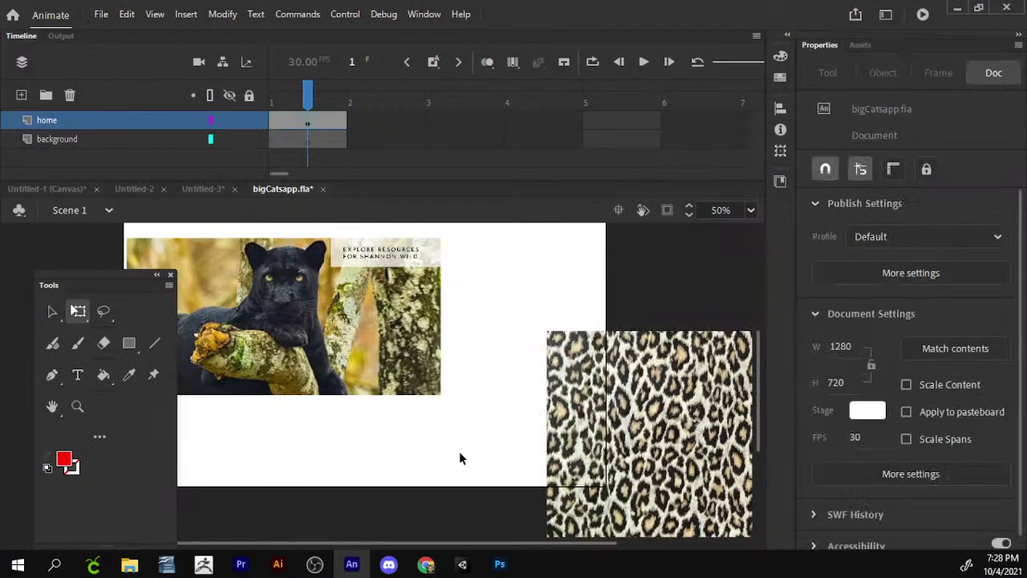
- Return to Chrome and close the leopard print texture tab
{"action": "mouse_move", "coordinate": [425, 564]}
{"action": "left_click", "coordinate": [497, 473]}
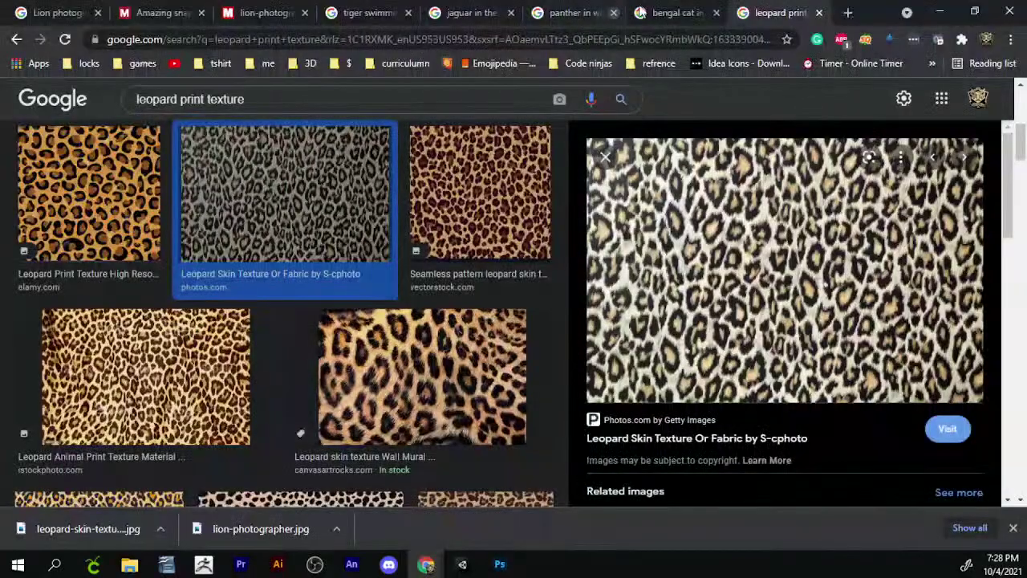
{"action": "left_click", "coordinate": [818, 13]}
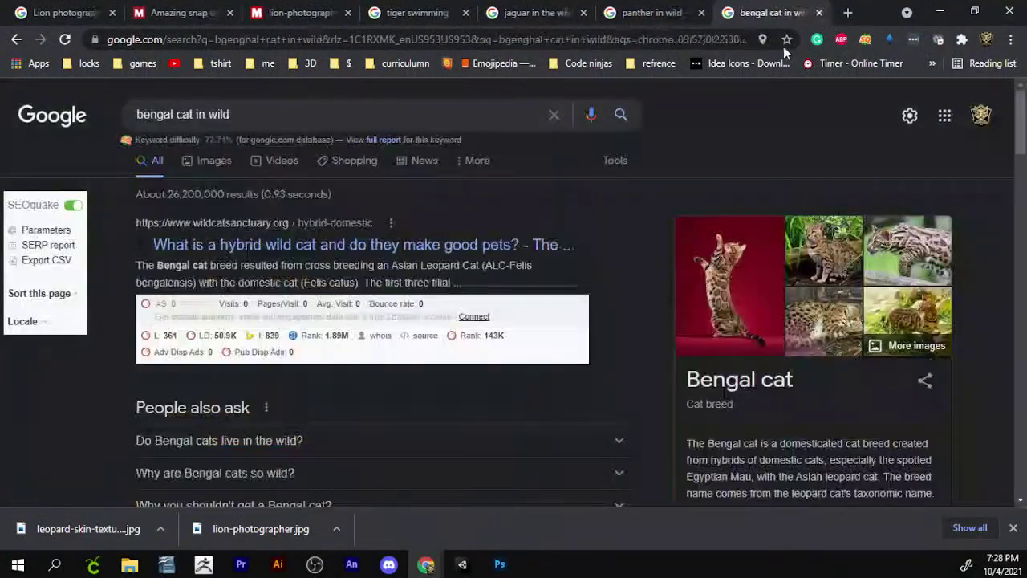
- Show the image results for "bengal cat in wild", look through them and narrow them to ocelot
{"action": "left_click", "coordinate": [222, 167]}
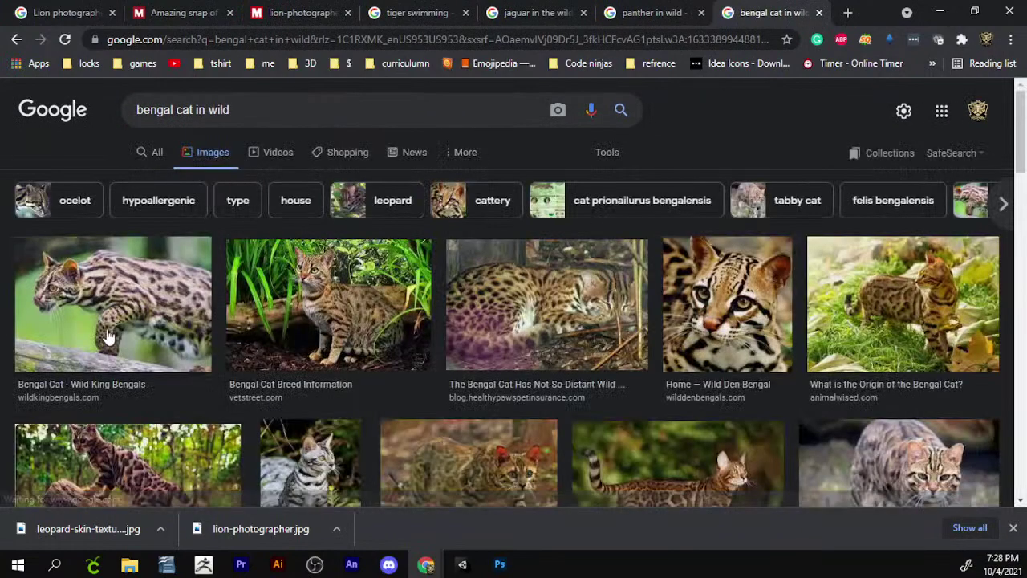
{"action": "scroll", "coordinate": [770, 356], "scroll_direction": "down", "scroll_amount": 3}
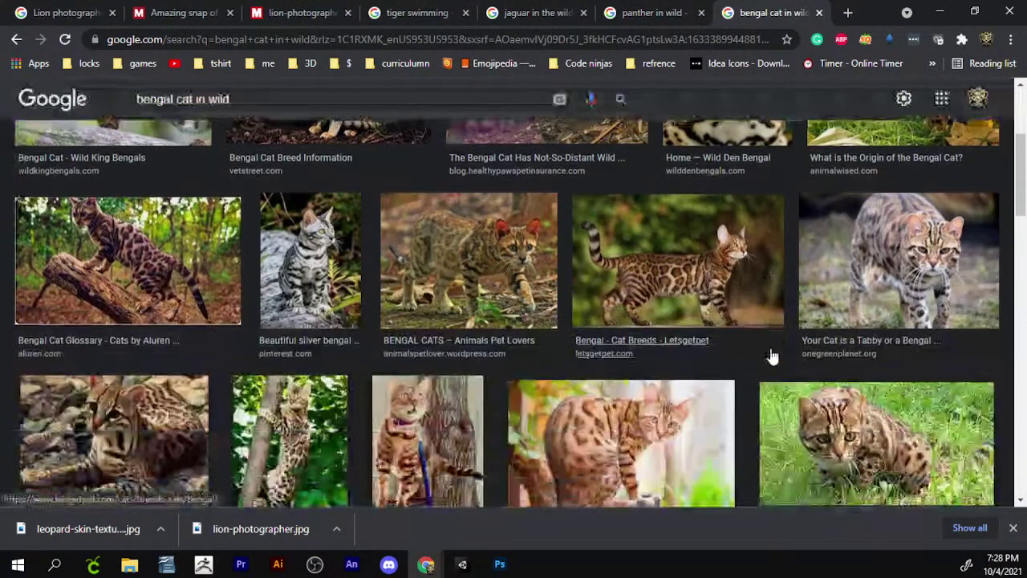
{"action": "scroll", "coordinate": [470, 320], "scroll_direction": "up", "scroll_amount": 3}
{"action": "left_click", "coordinate": [175, 109]}
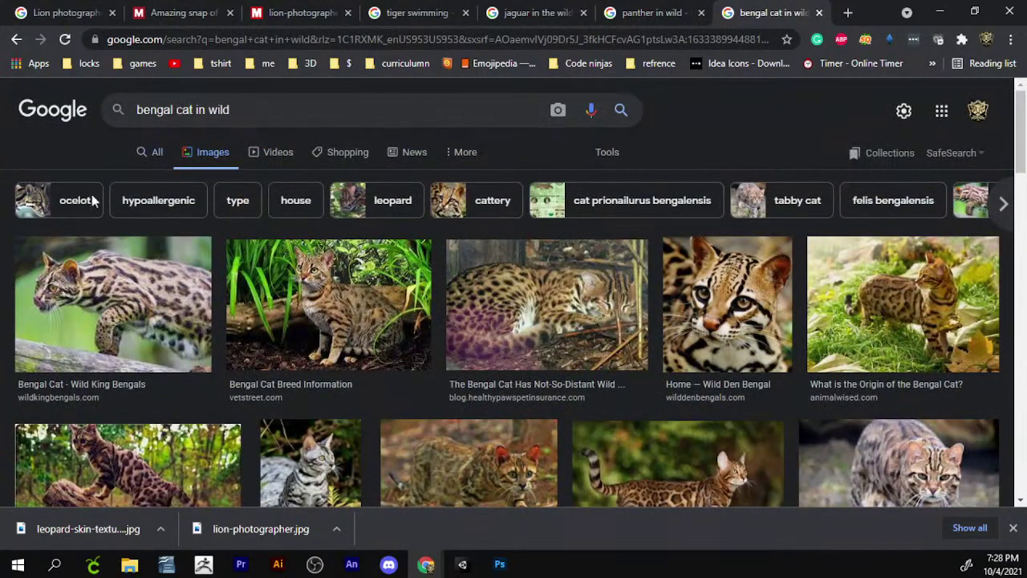
{"action": "left_click", "coordinate": [61, 205]}
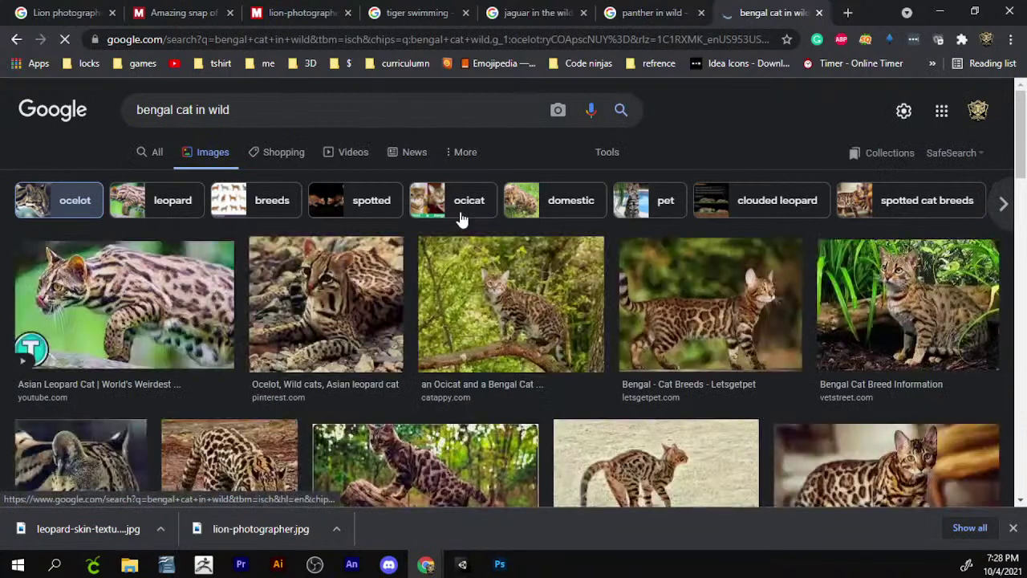
- Search images for "big cats" and preview the nine-photo collage and the chart of the 10 biggest cats in the world
{"action": "triple_click", "coordinate": [222, 104]}
{"action": "type", "text": "big cats"}
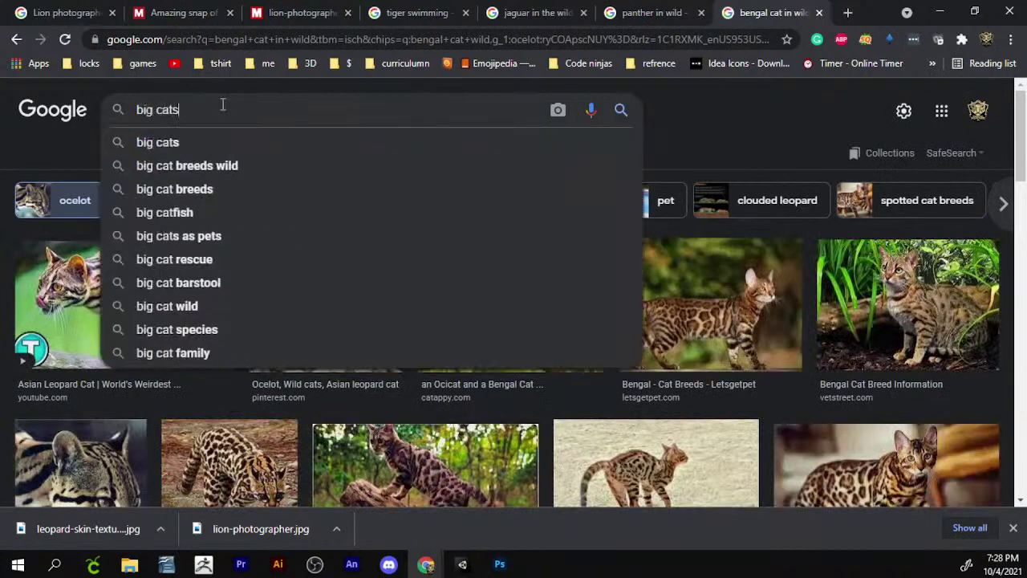
{"action": "key", "text": "Return"}
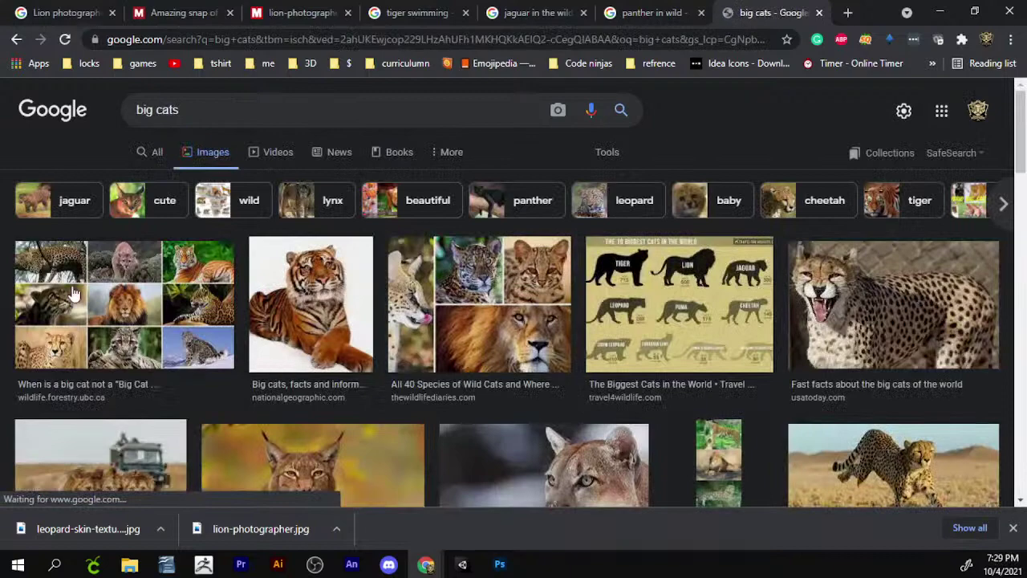
{"action": "left_click", "coordinate": [72, 294]}
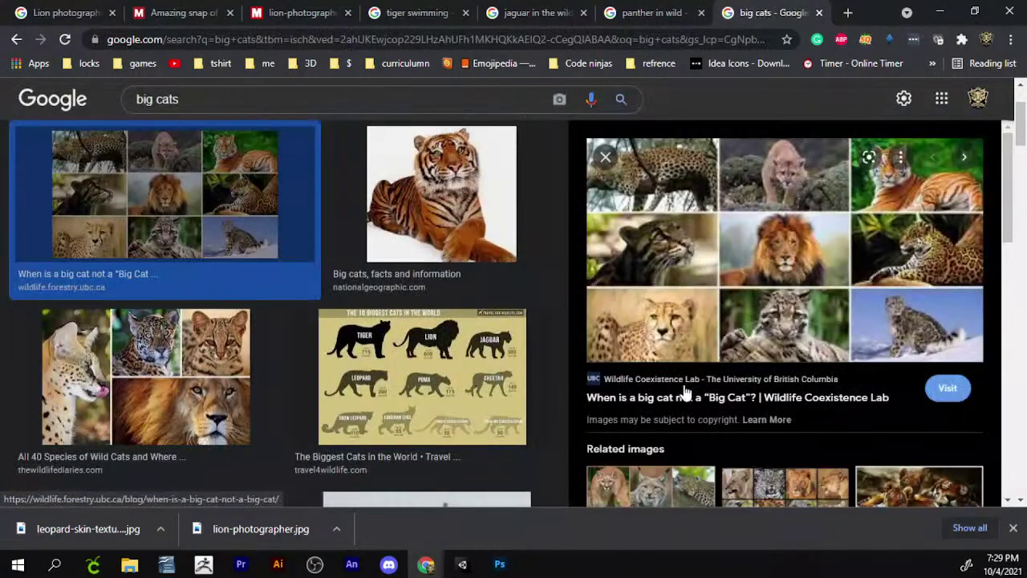
{"action": "left_click", "coordinate": [385, 385]}
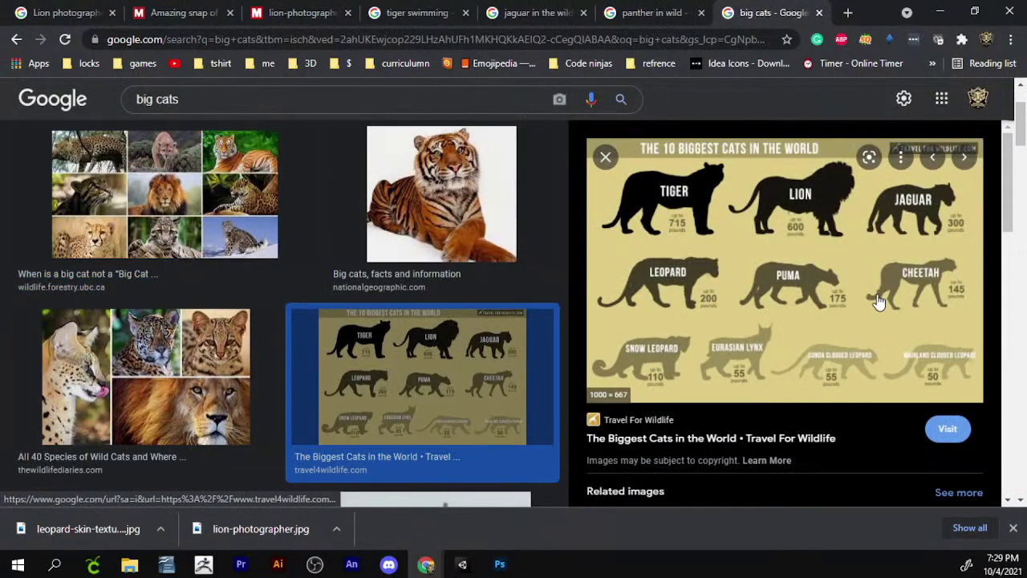
- Replace the image search with "Puma"
{"action": "double_click", "coordinate": [295, 98]}
{"action": "left_click", "coordinate": [295, 98]}
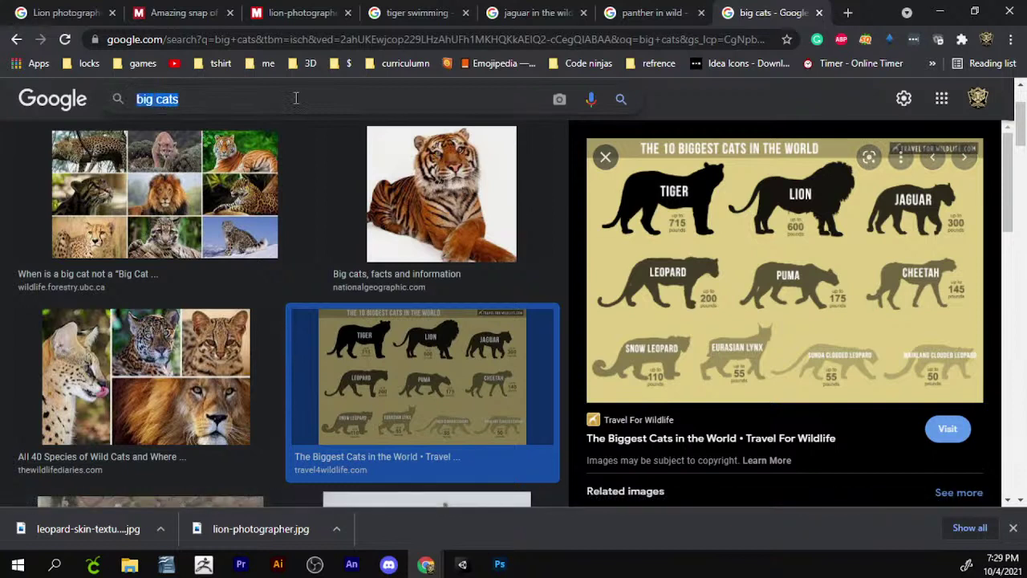
{"action": "type", "text": "Puma"}
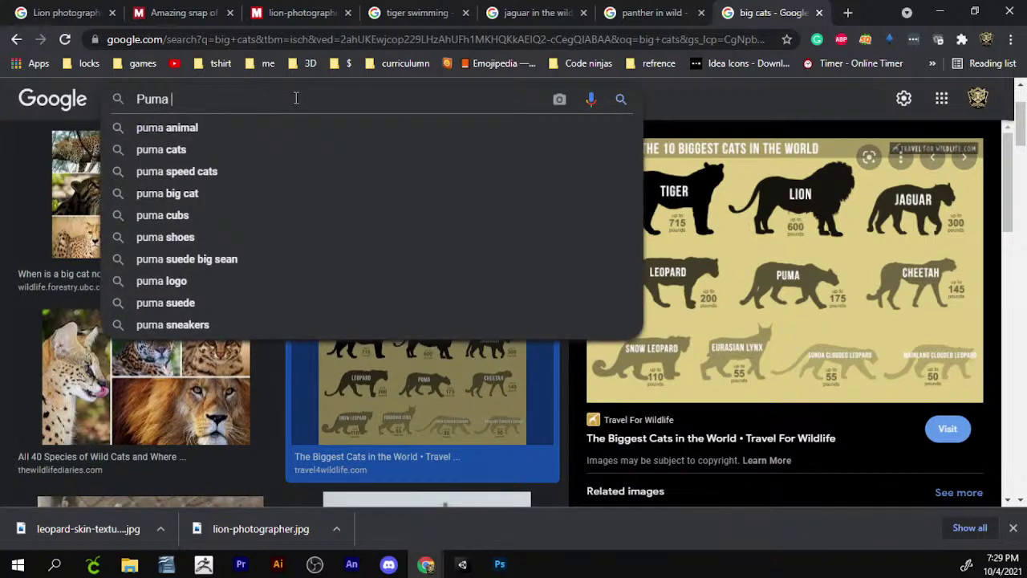
{"action": "key", "text": "Return"}
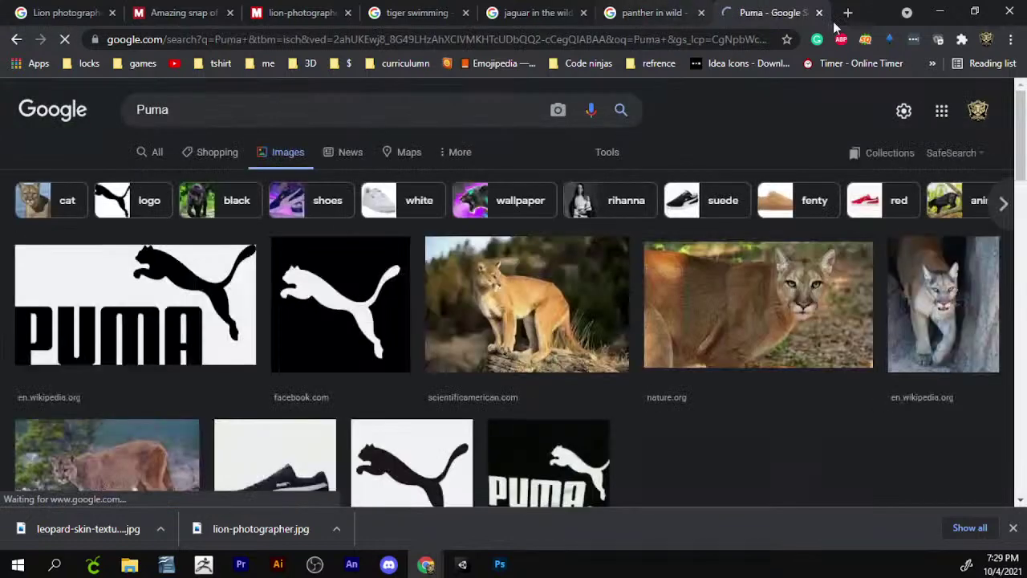
- Search for "cheetah" in a new browser tab and show its image results
{"action": "left_click", "coordinate": [848, 12]}
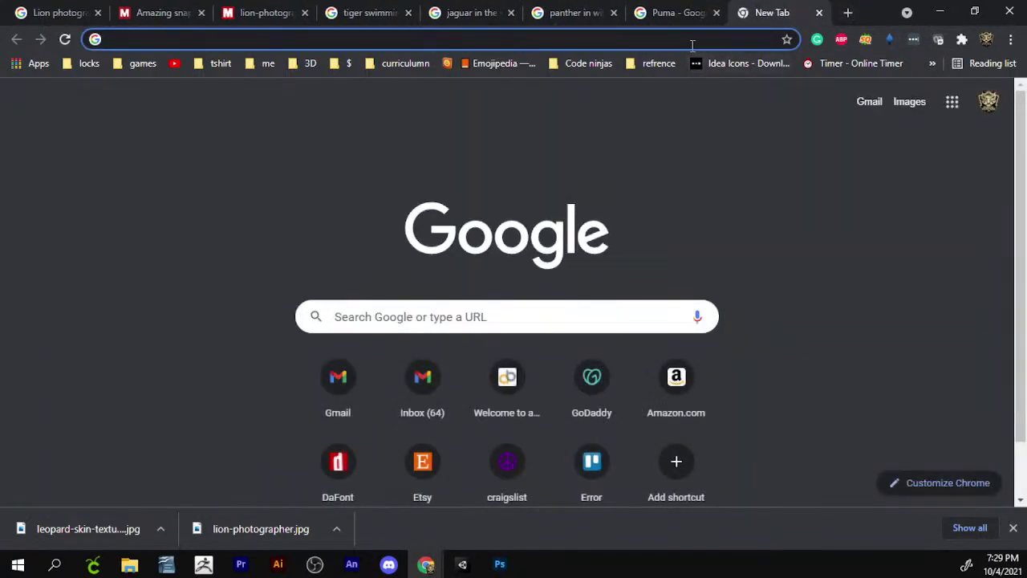
{"action": "left_click", "coordinate": [693, 46]}
{"action": "type", "text": "cheetah"}
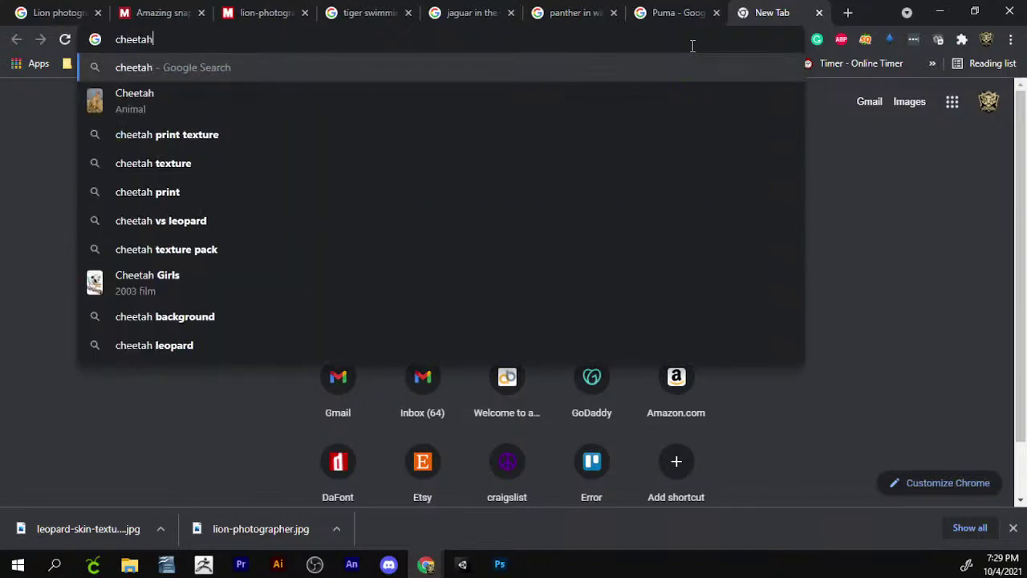
{"action": "key", "text": "Return"}
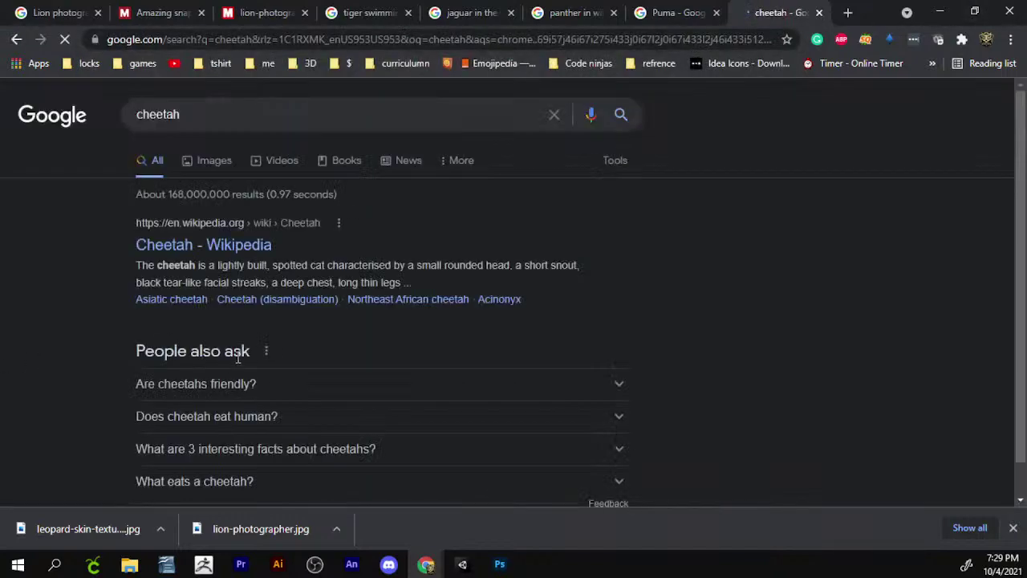
{"action": "left_click", "coordinate": [205, 166]}
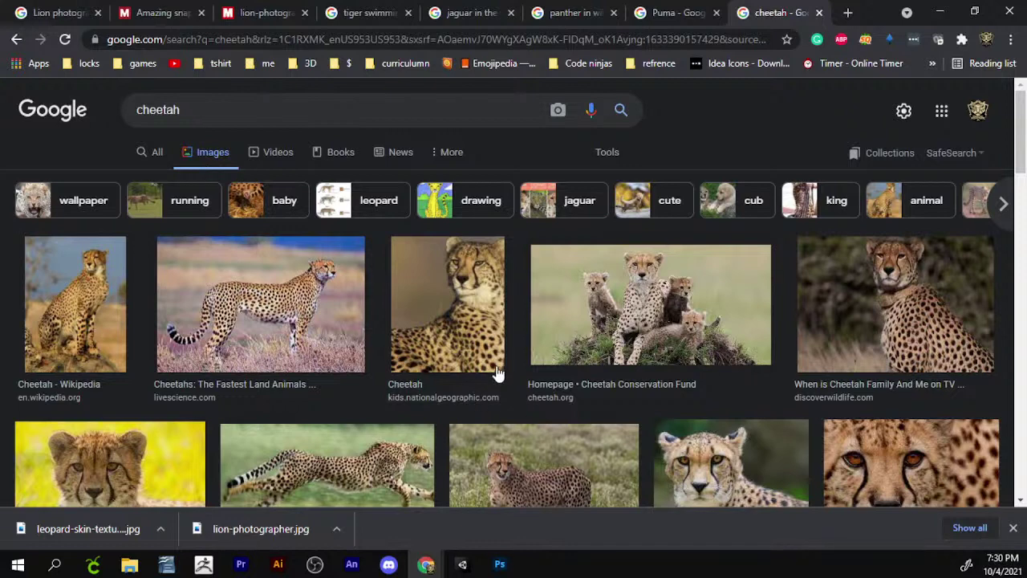
- Save the cheetah.org photo of the mother and cubs to the Desktop under its suggested name and close the cheetah tab
{"action": "left_click", "coordinate": [678, 315]}
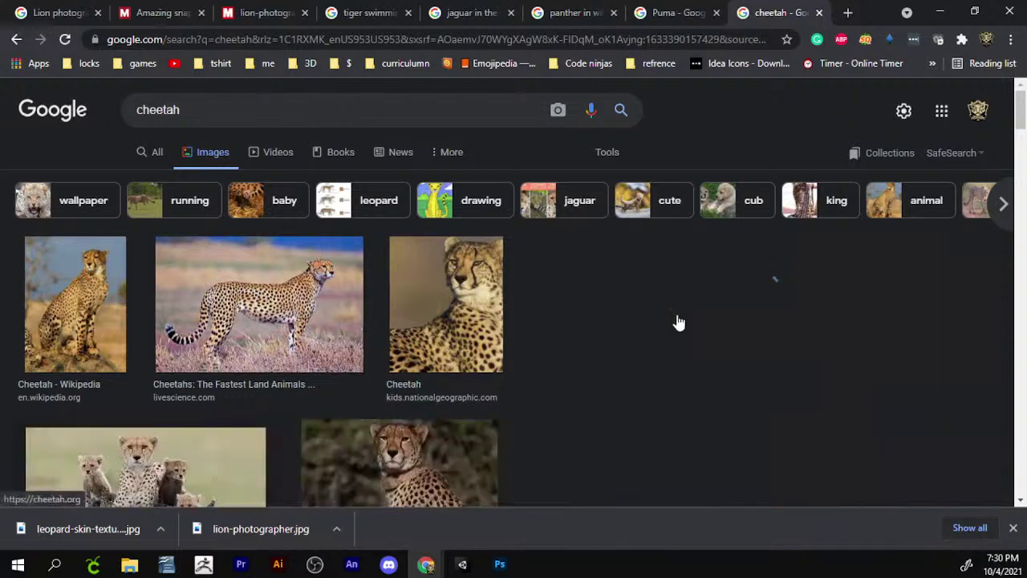
{"action": "right_click", "coordinate": [738, 207]}
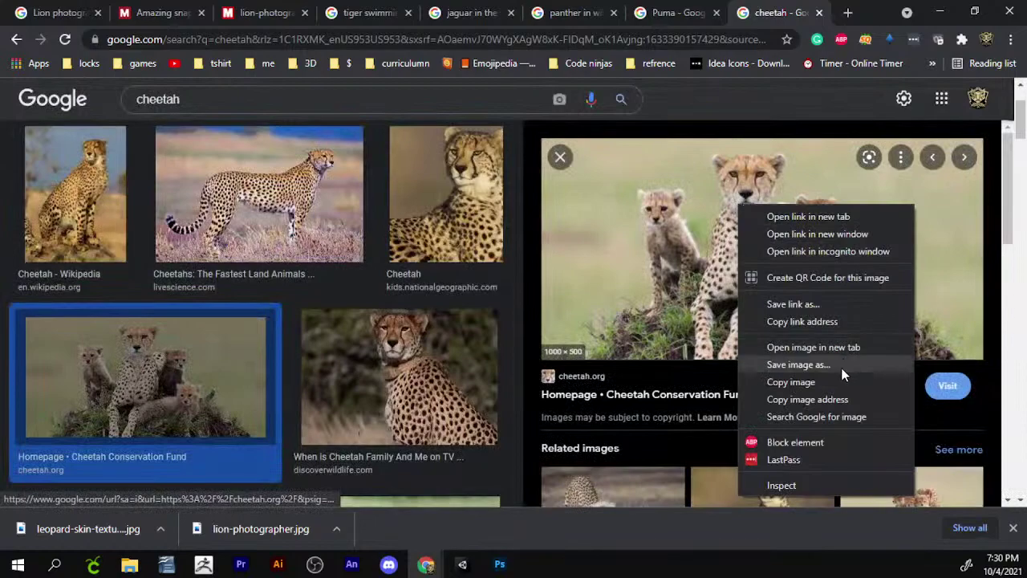
{"action": "left_click", "coordinate": [840, 366]}
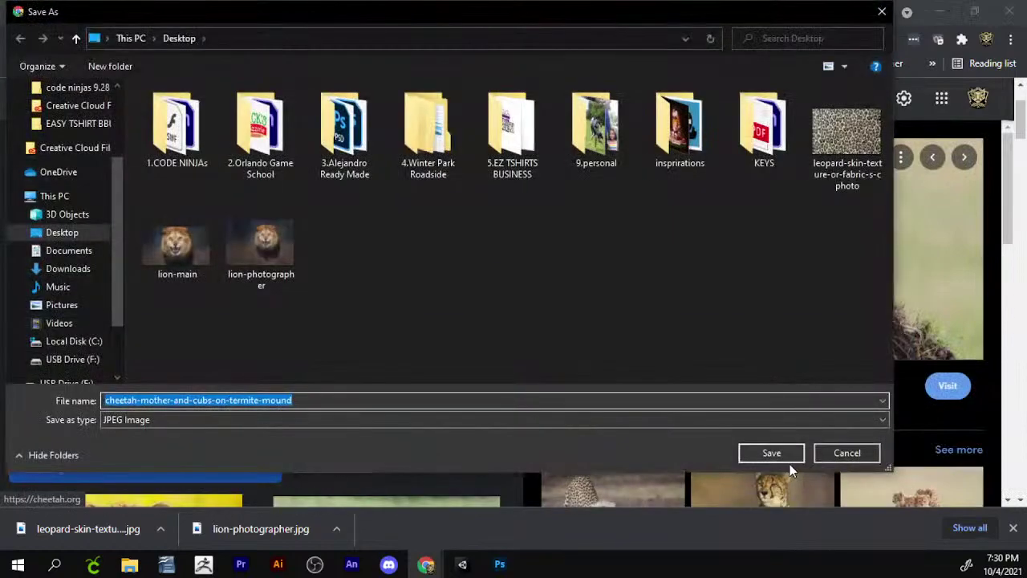
{"action": "left_click", "coordinate": [784, 454]}
{"action": "left_click", "coordinate": [818, 14]}
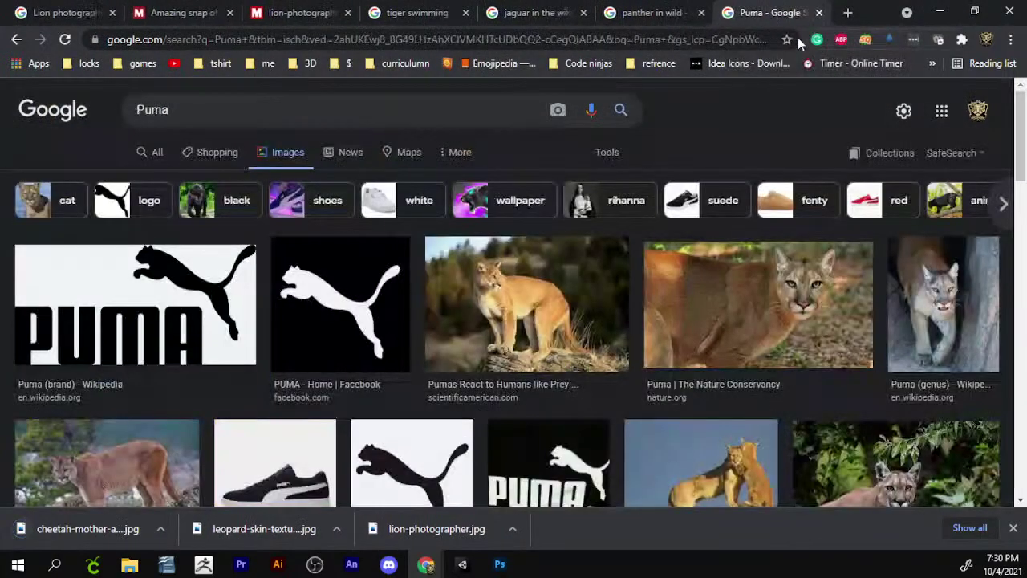
- Browse the Puma image results and preview the Scientific American photo of a puma standing on a rock
{"action": "scroll", "coordinate": [614, 293], "scroll_direction": "down", "scroll_amount": 1}
{"action": "scroll", "coordinate": [598, 310], "scroll_direction": "up", "scroll_amount": 1}
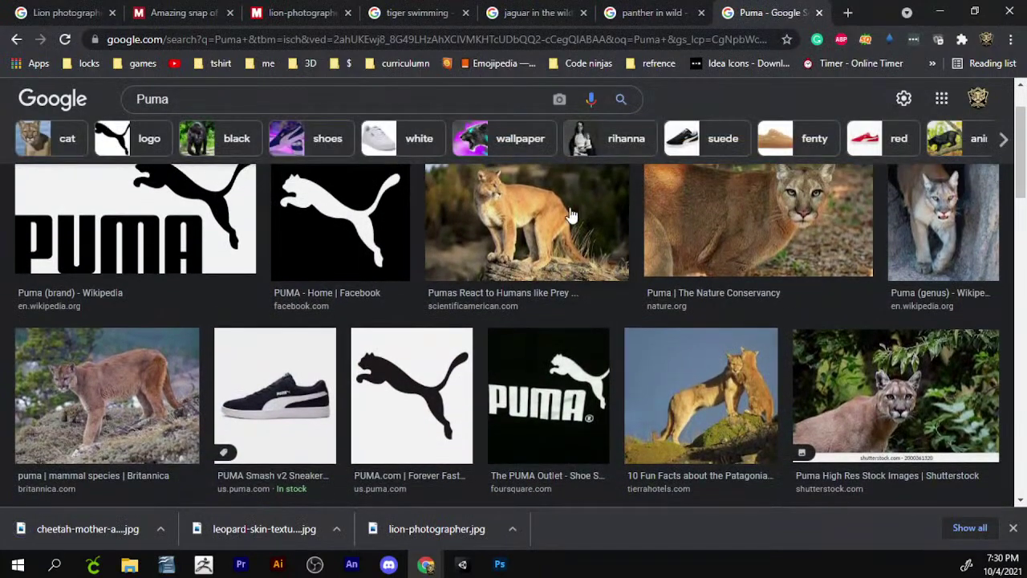
{"action": "left_click", "coordinate": [574, 221]}
{"action": "right_click", "coordinate": [823, 294]}
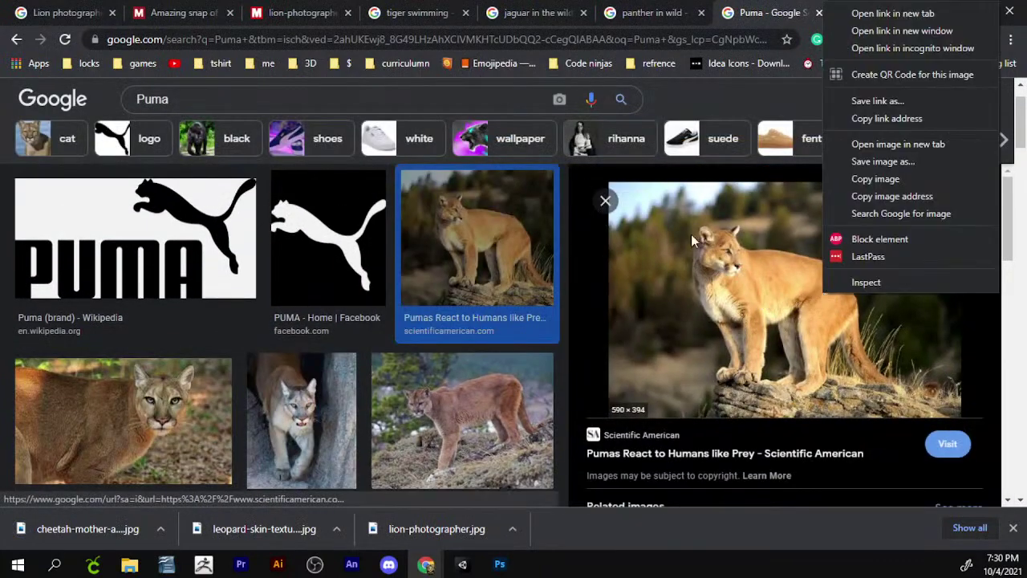
{"action": "left_click", "coordinate": [685, 99]}
{"action": "scroll", "coordinate": [245, 130], "scroll_direction": "up", "scroll_amount": 1}
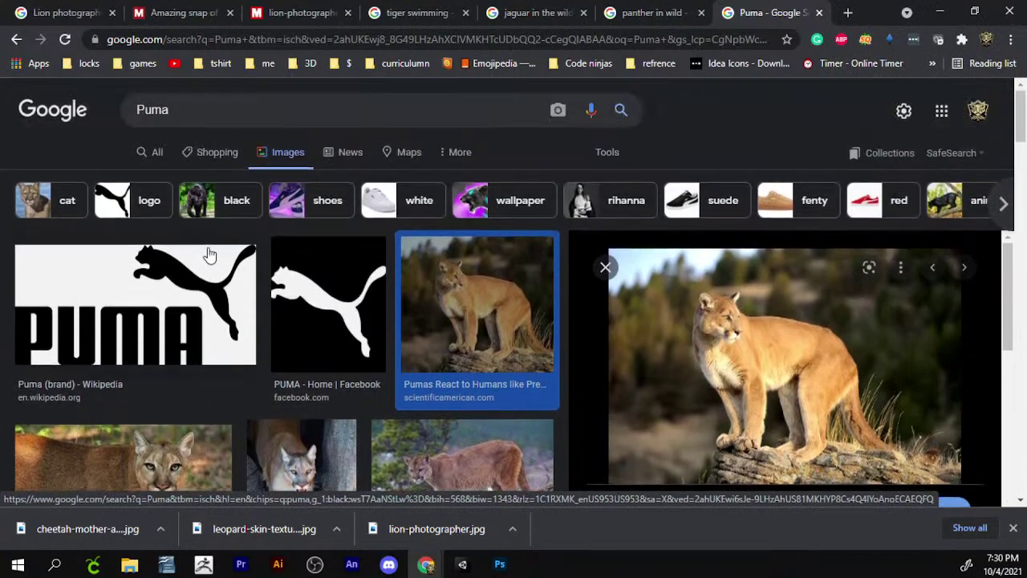
- Limit the Puma image results to large images and extend the search to "Puma in wild"
{"action": "left_click", "coordinate": [460, 156]}
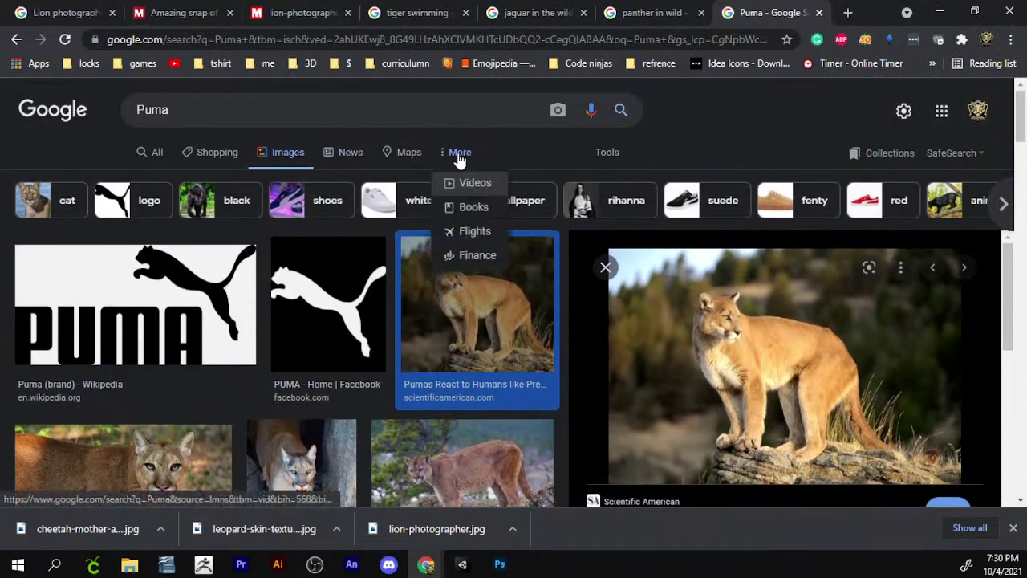
{"action": "left_click", "coordinate": [606, 147]}
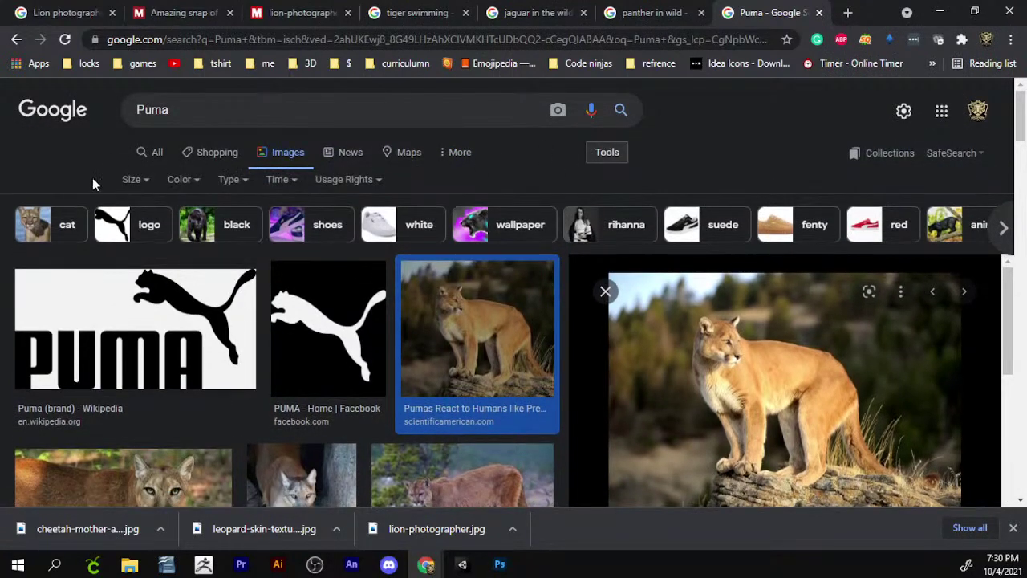
{"action": "left_click", "coordinate": [145, 180]}
{"action": "left_click", "coordinate": [161, 232]}
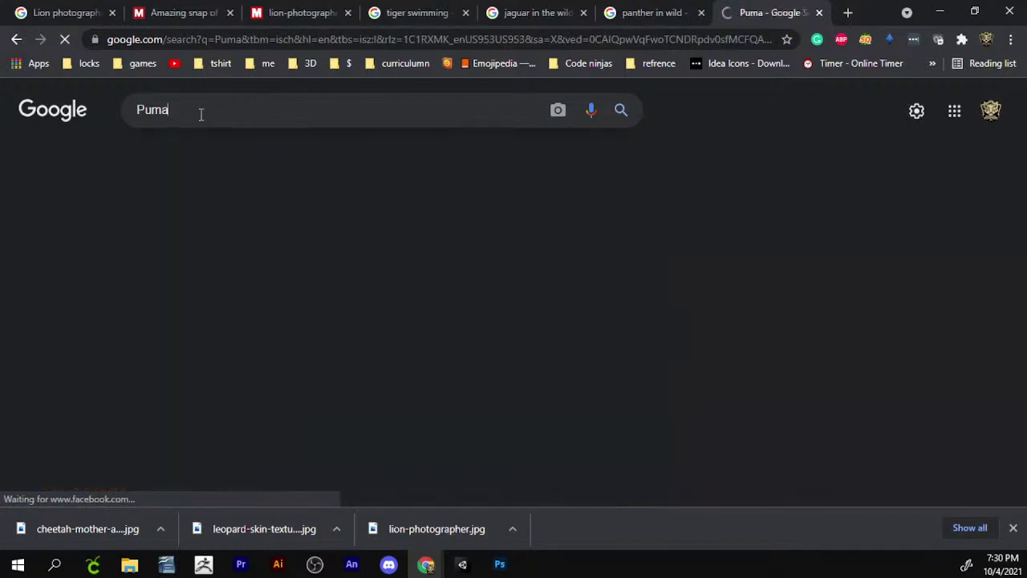
{"action": "left_click", "coordinate": [200, 114]}
{"action": "type", "text": "in wild"}
{"action": "key", "text": "Return"}
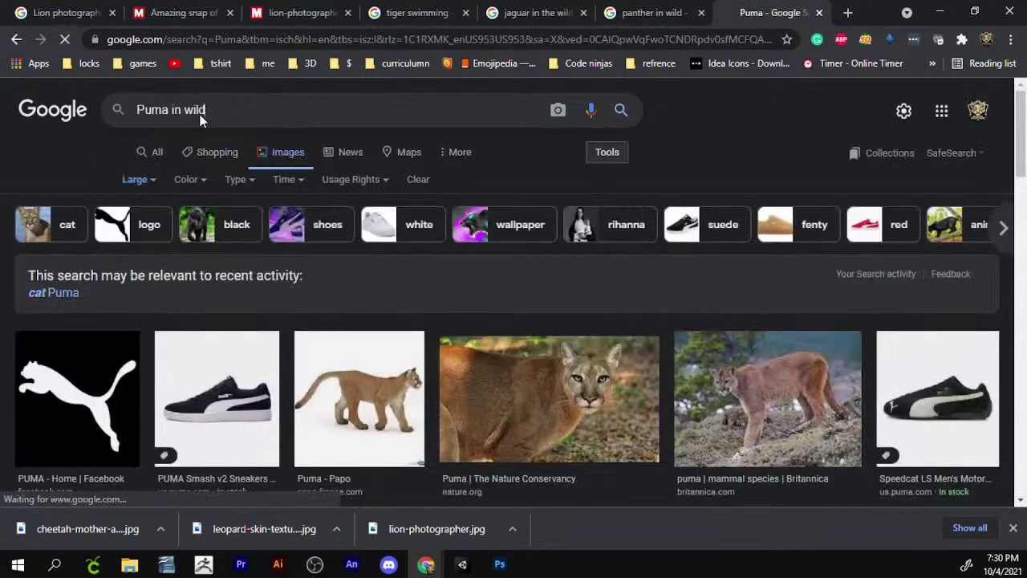
- Go to the "jaguar in the wild" tab, preview the WWF photo of a jaguar on a branch and show the image filters
{"action": "left_click", "coordinate": [543, 10]}
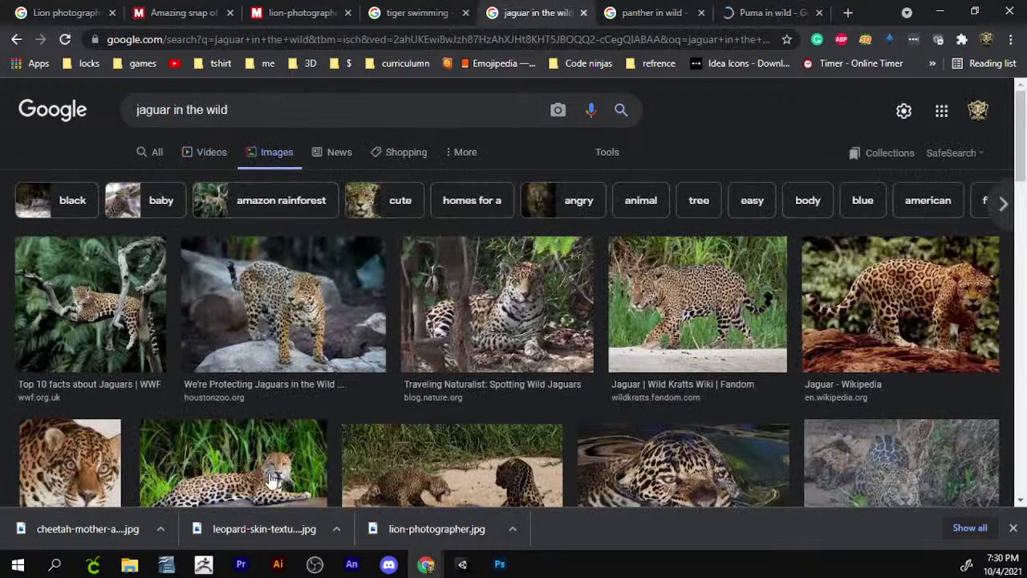
{"action": "left_click", "coordinate": [90, 303]}
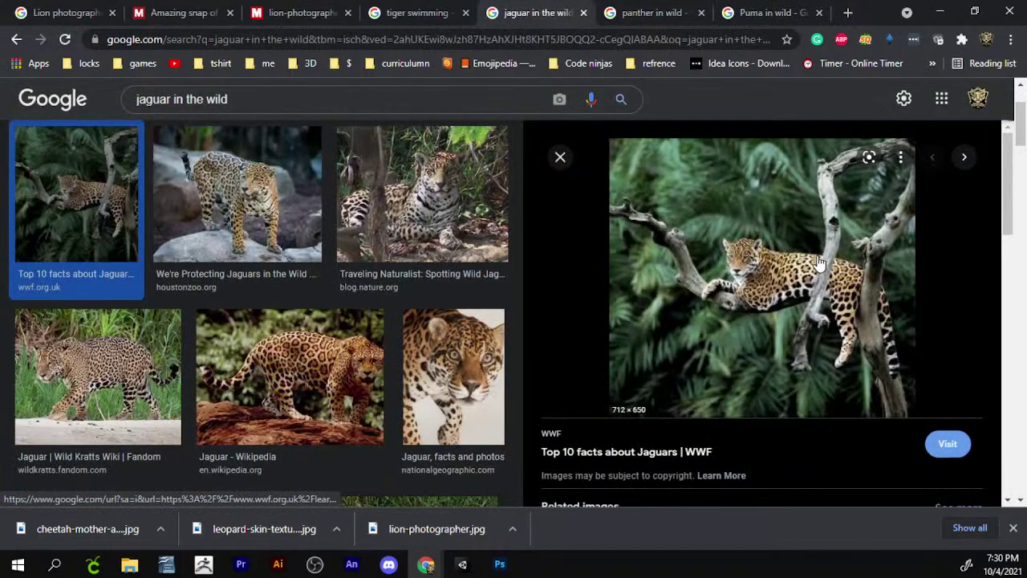
{"action": "scroll", "coordinate": [367, 236], "scroll_direction": "up", "scroll_amount": 2}
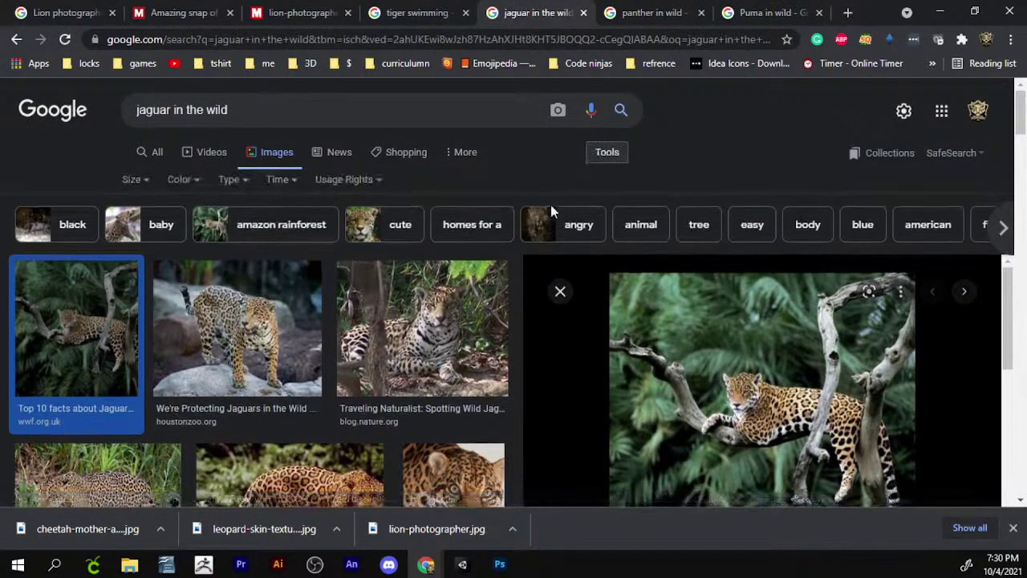
{"action": "left_click", "coordinate": [253, 105]}
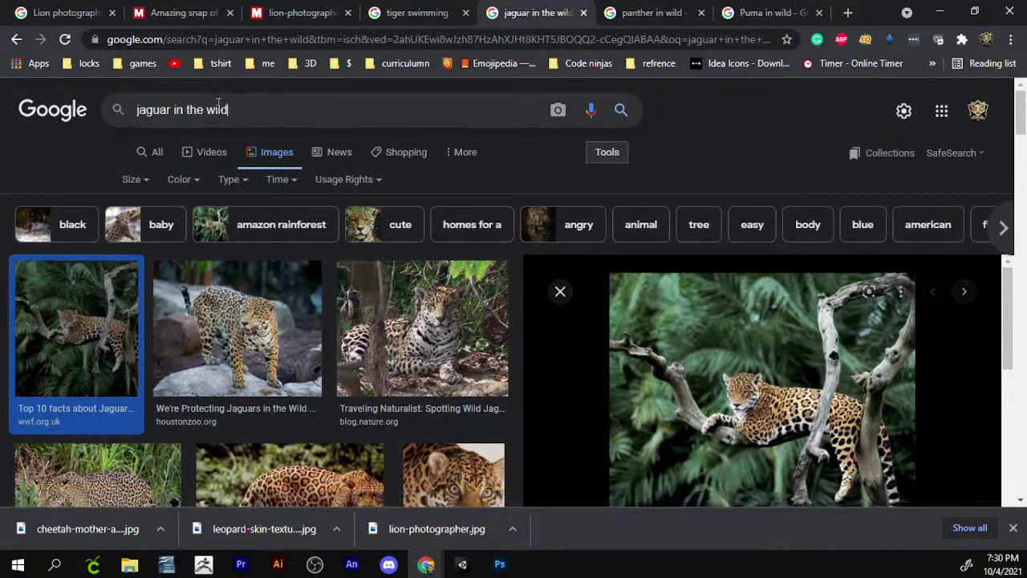
- Go to the "tiger swimming" tab, show its image results and preview the pixels.com tiger painting
{"action": "left_click", "coordinate": [429, 7]}
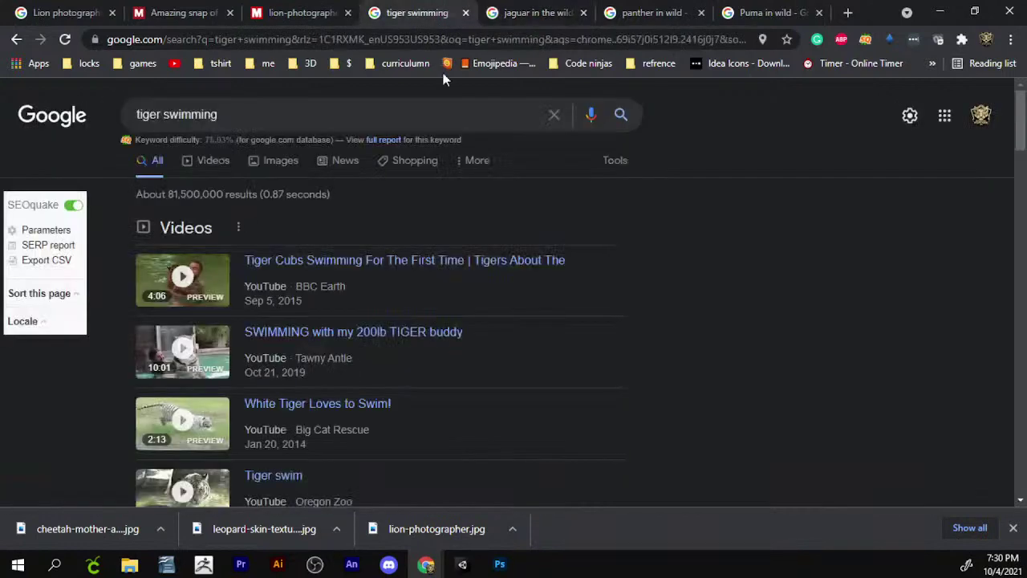
{"action": "left_click", "coordinate": [280, 161]}
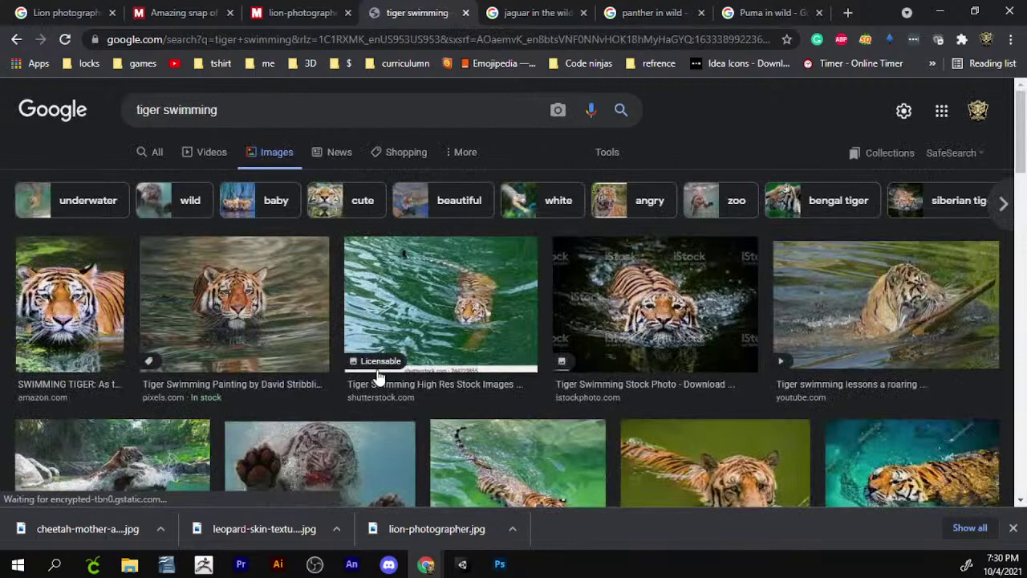
{"action": "left_click", "coordinate": [298, 310]}
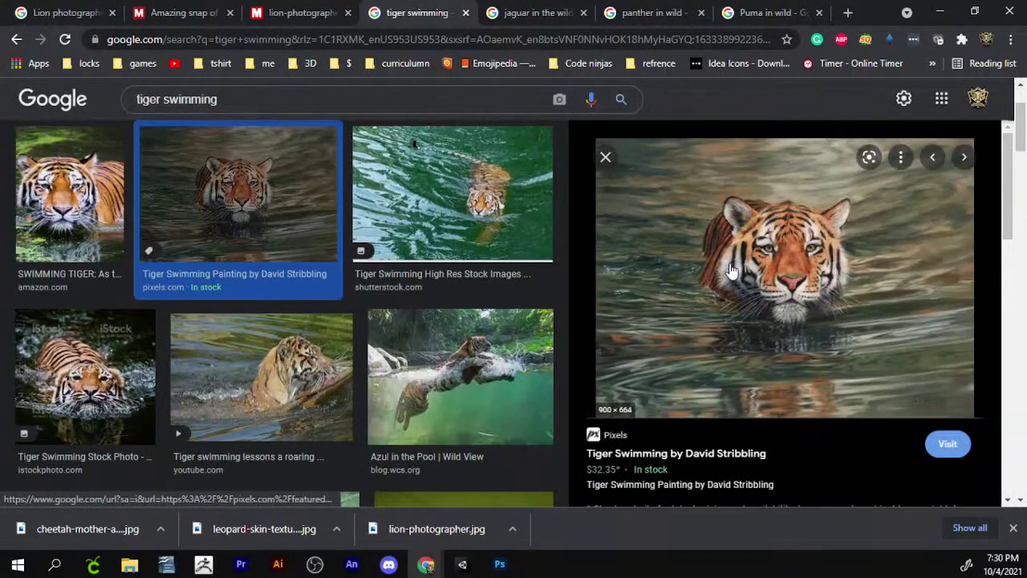
{"action": "scroll", "coordinate": [417, 157], "scroll_direction": "up", "scroll_amount": 2}
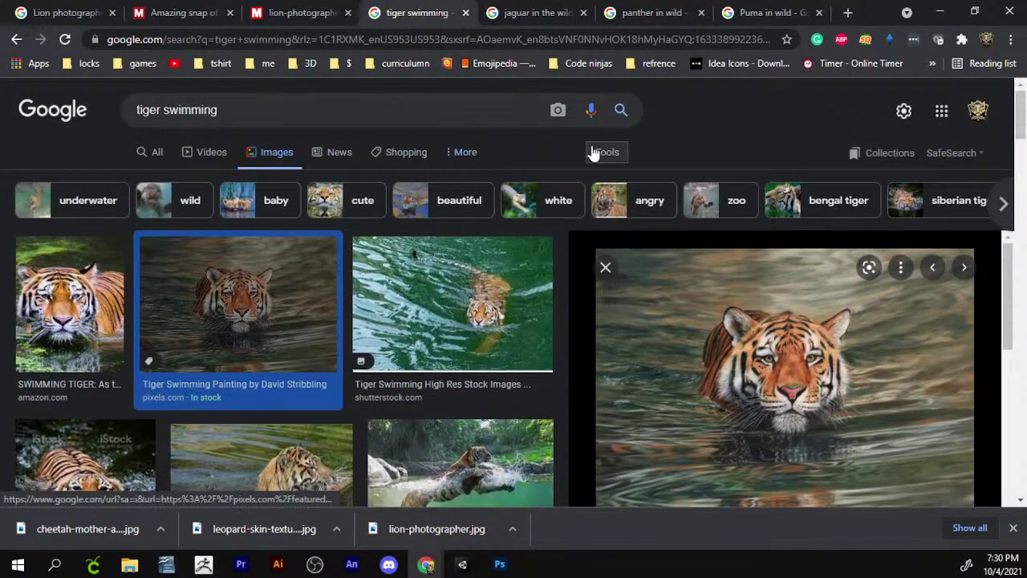
- Limit the "tiger swimming" image results to large images
{"action": "left_click", "coordinate": [593, 152]}
{"action": "left_click", "coordinate": [135, 180]}
{"action": "left_click", "coordinate": [156, 231]}
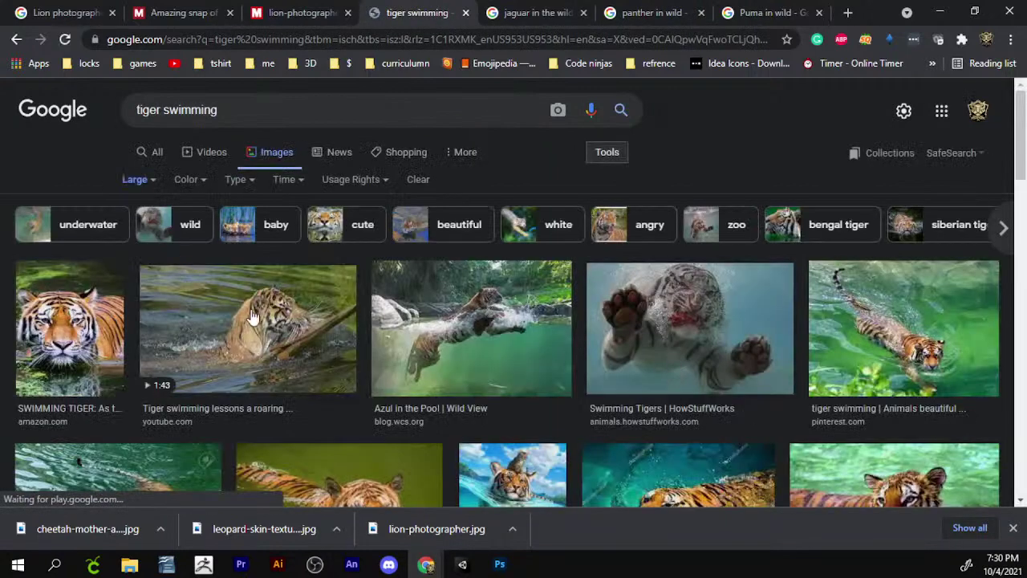
- Preview the "Azul in the Pool" tiger photo from blog.wcs.org and open its source in a new tab
{"action": "scroll", "coordinate": [253, 318], "scroll_direction": "down", "scroll_amount": 1}
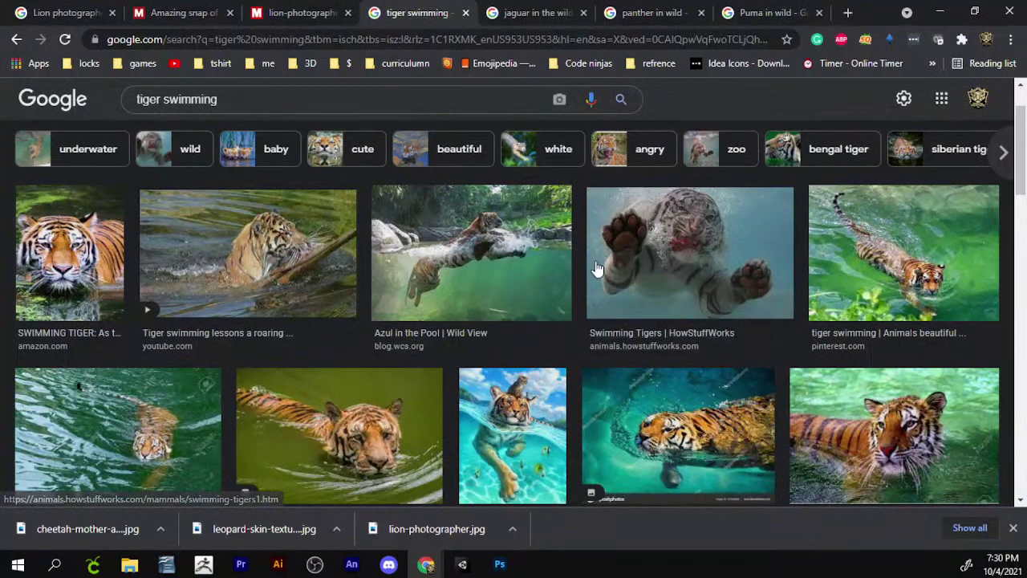
{"action": "left_click", "coordinate": [534, 252]}
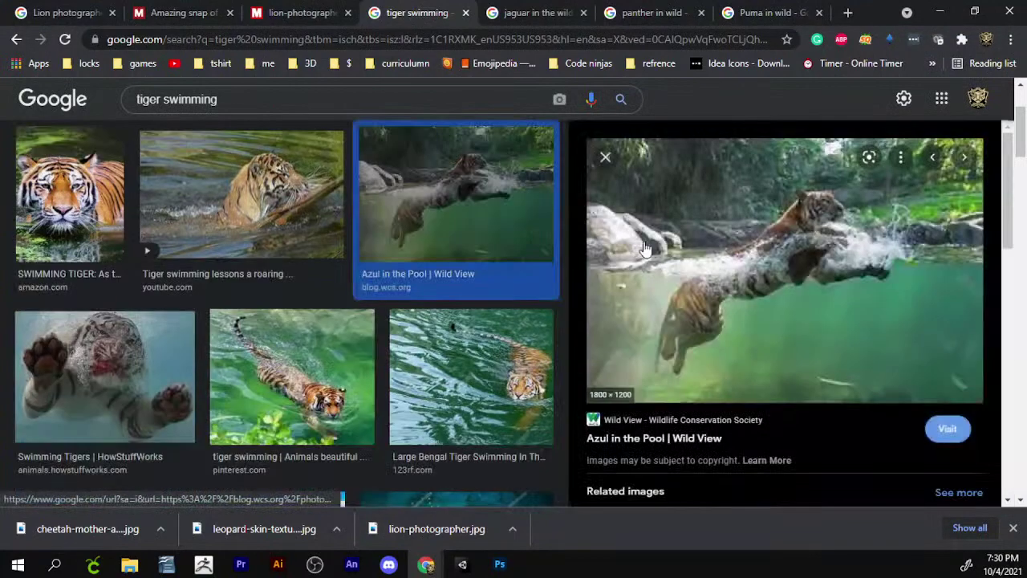
{"action": "right_click", "coordinate": [850, 227]}
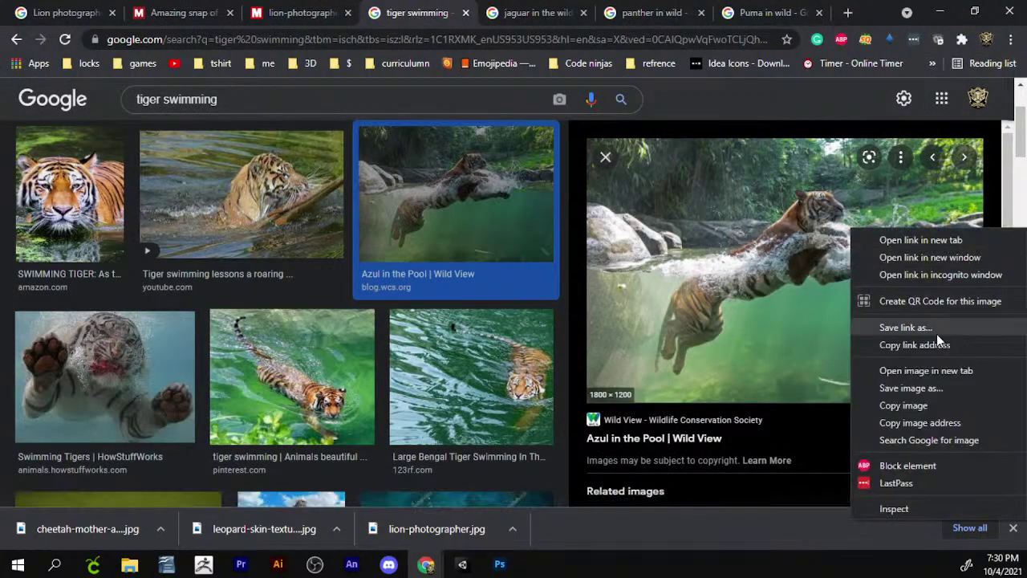
{"action": "left_click", "coordinate": [919, 372]}
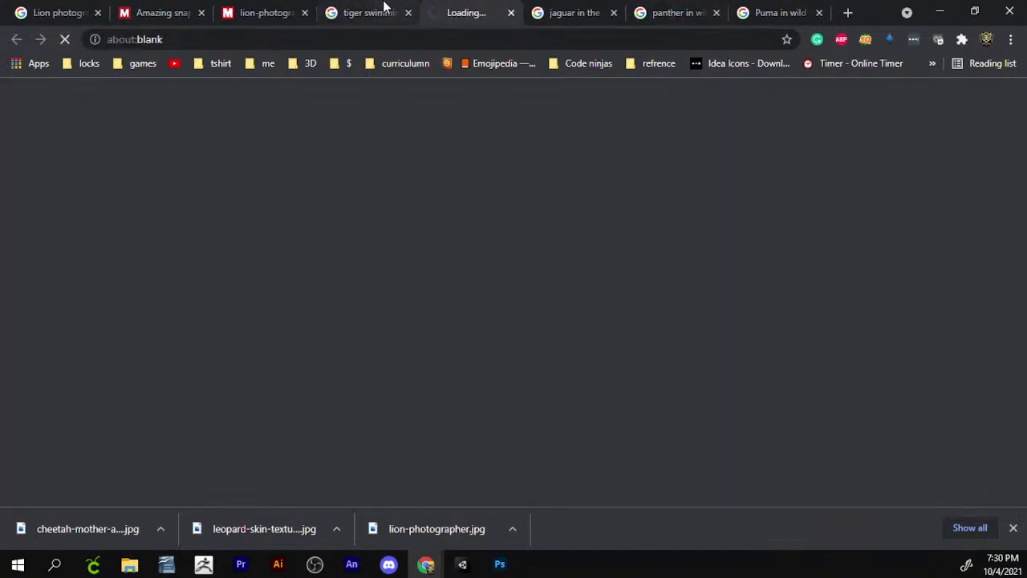
- Close the preview, open the "wild" refinement of the "tiger swimming" results in a new tab and browse its images
{"action": "scroll", "coordinate": [514, 344], "scroll_direction": "down", "scroll_amount": 5}
{"action": "scroll", "coordinate": [515, 281], "scroll_direction": "up", "scroll_amount": 4}
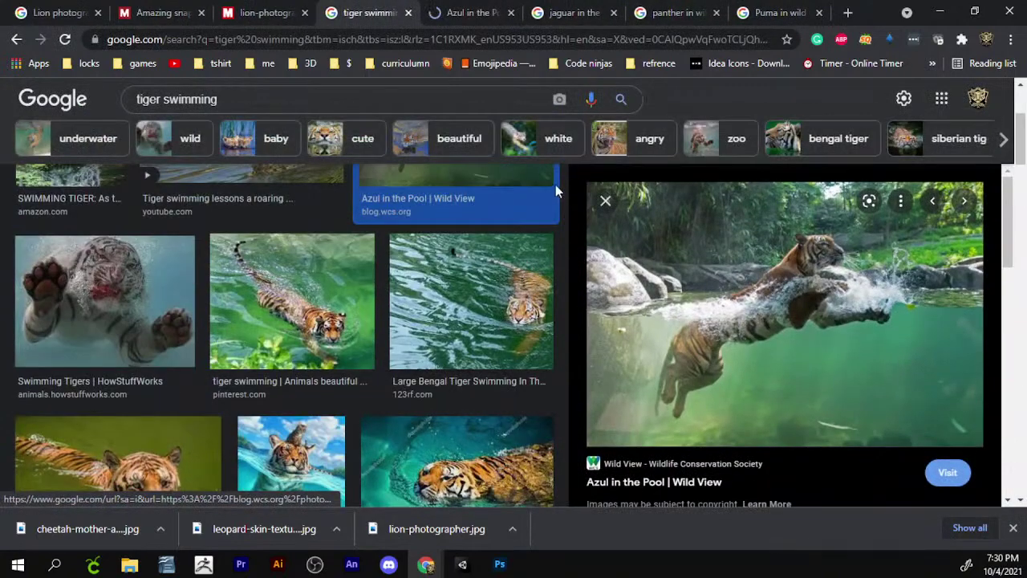
{"action": "left_click", "coordinate": [606, 203]}
{"action": "scroll", "coordinate": [504, 329], "scroll_direction": "down", "scroll_amount": 2}
{"action": "scroll", "coordinate": [500, 326], "scroll_direction": "up", "scroll_amount": 3}
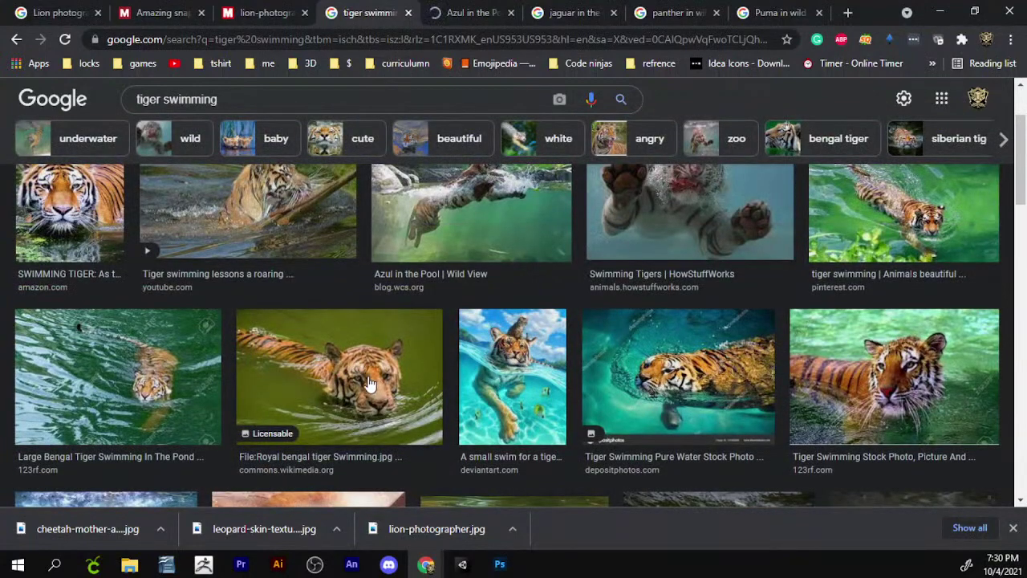
{"action": "scroll", "coordinate": [70, 307], "scroll_direction": "up", "scroll_amount": 2}
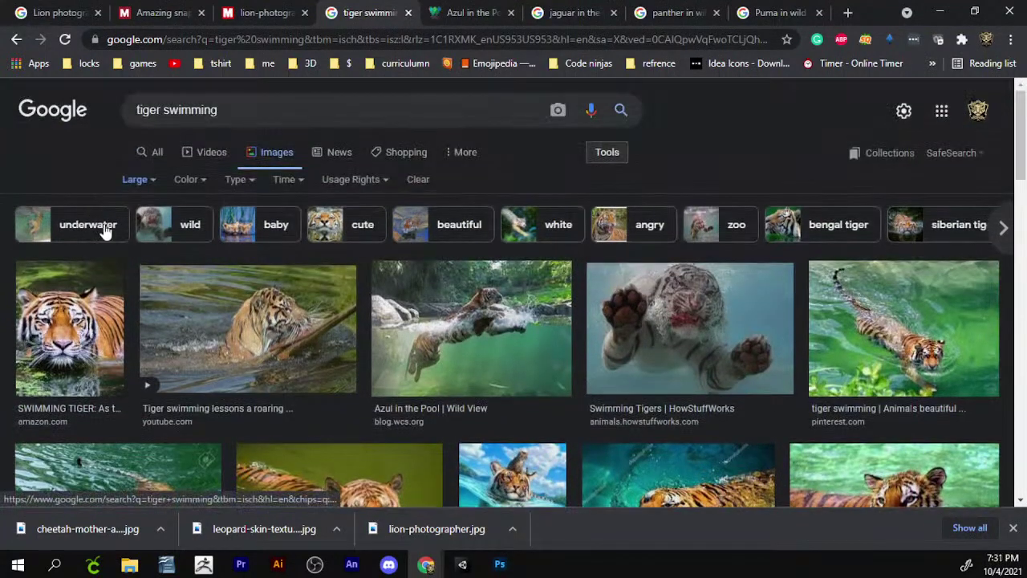
{"action": "right_click", "coordinate": [163, 222]}
{"action": "left_click", "coordinate": [202, 234]}
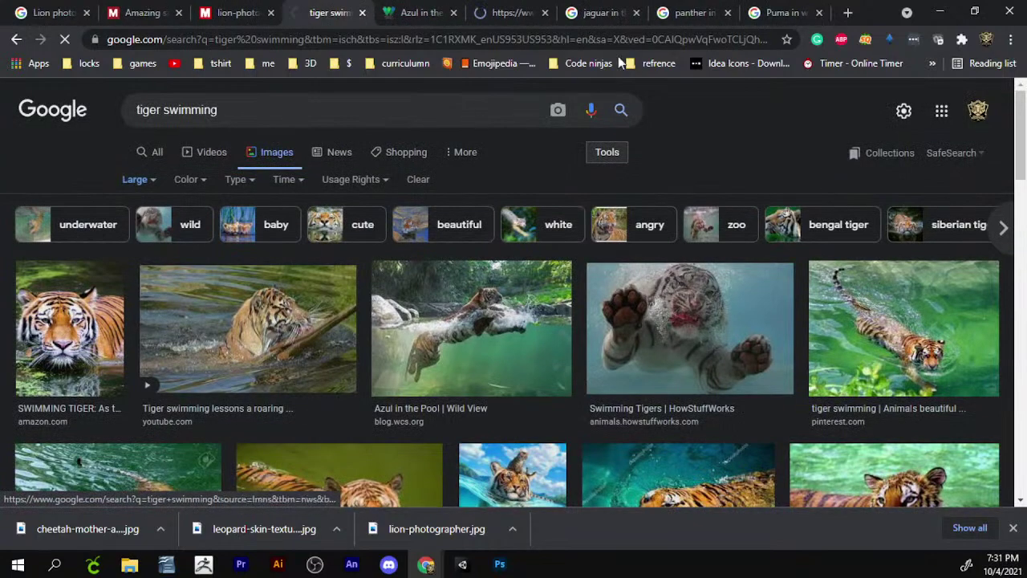
{"action": "left_click", "coordinate": [487, 9]}
{"action": "scroll", "coordinate": [509, 365], "scroll_direction": "down", "scroll_amount": 3}
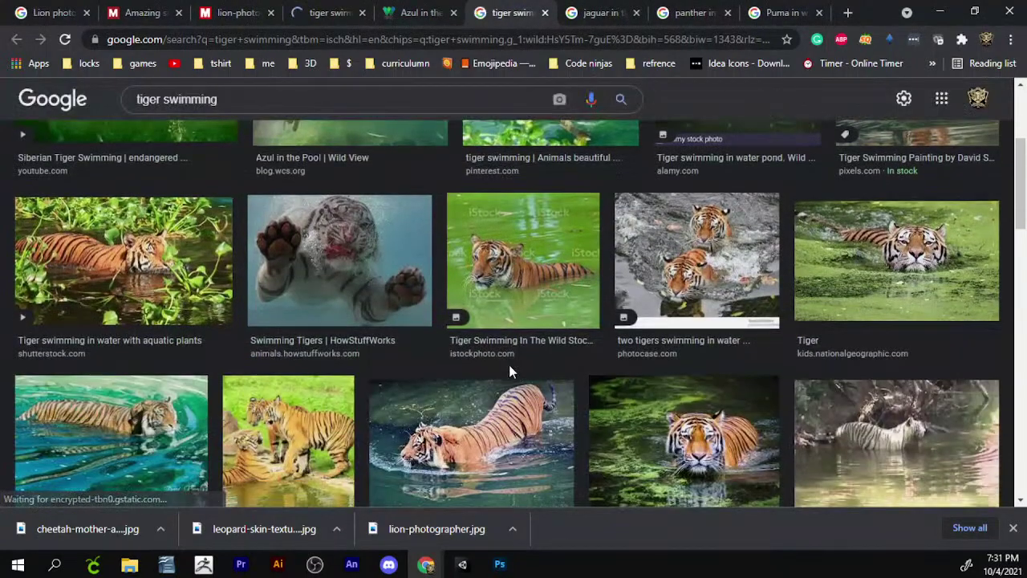
- Narrow the "jaguar in the wild" images to "amazon rainforest" and close the "panther in wild" tab
{"action": "left_click", "coordinate": [607, 7]}
{"action": "scroll", "coordinate": [672, 298], "scroll_direction": "down", "scroll_amount": 3}
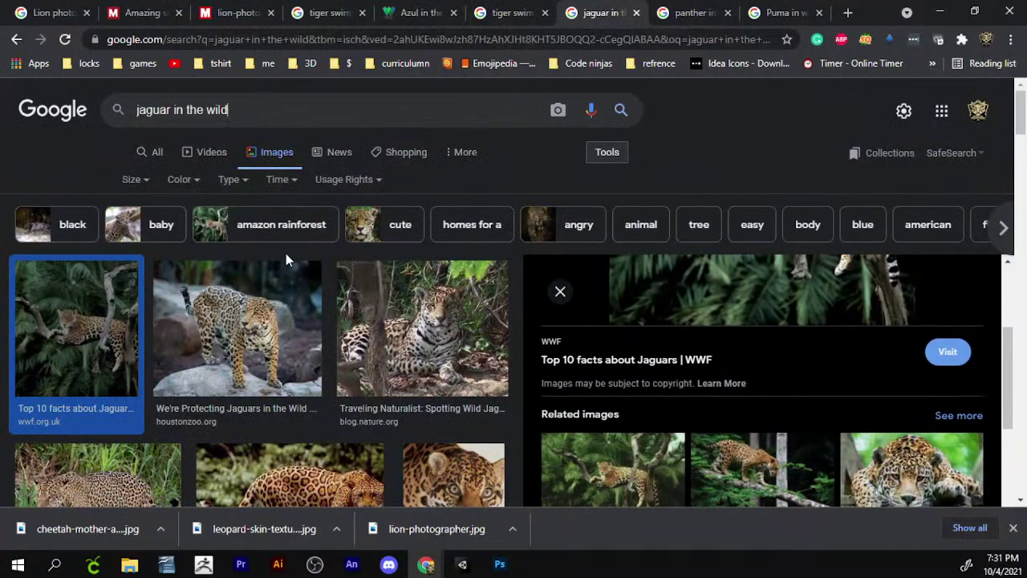
{"action": "left_click", "coordinate": [783, 12]}
{"action": "left_click", "coordinate": [682, 7]}
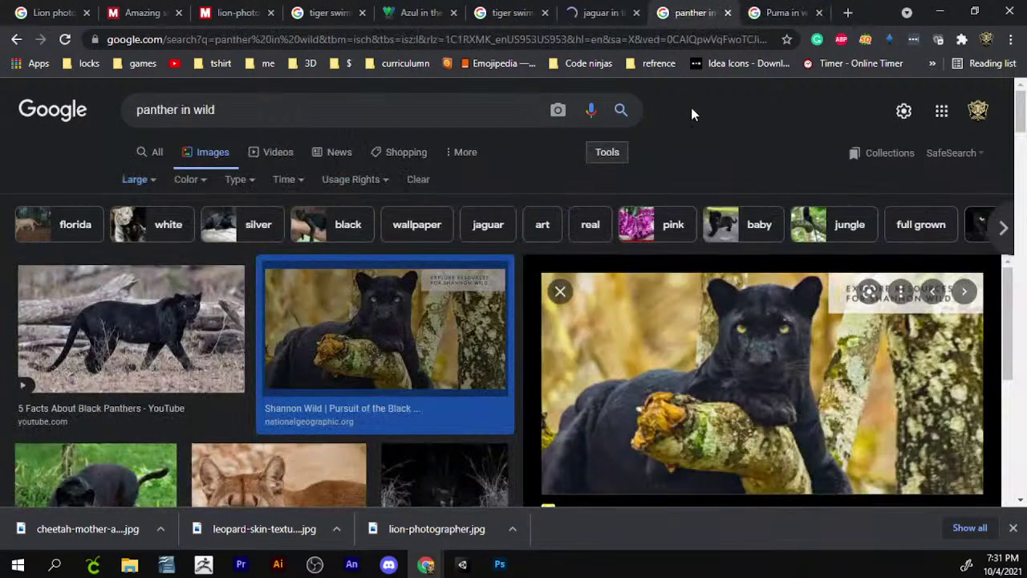
{"action": "scroll", "coordinate": [706, 273], "scroll_direction": "down", "scroll_amount": 2}
{"action": "left_click", "coordinate": [728, 13]}
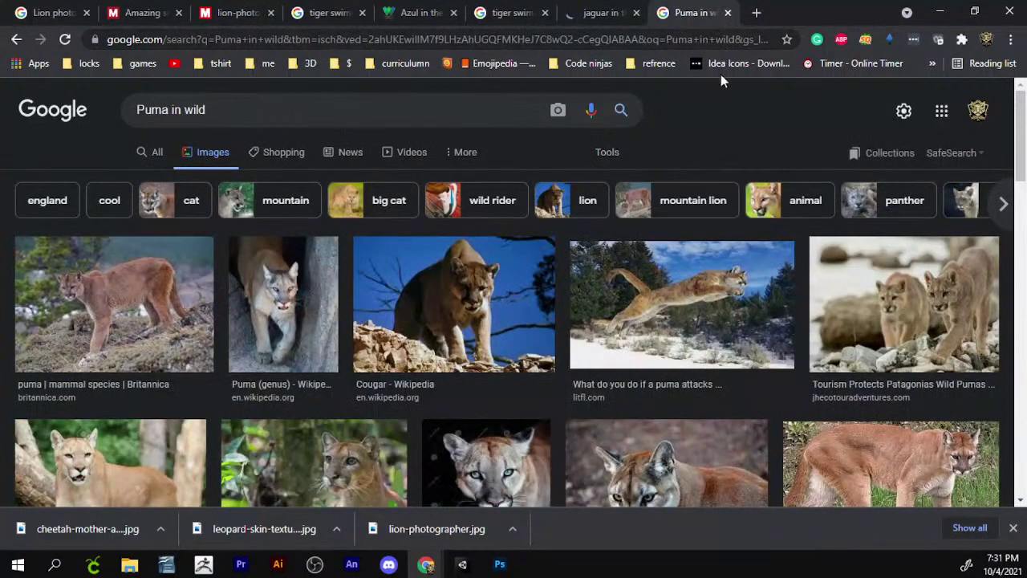
- Save the Wikipedia Cougar photo from the "Puma in wild" results to the Desktop as 1200px-Mountain_Lion_in_Glacier_National_Park
{"action": "left_click", "coordinate": [495, 300]}
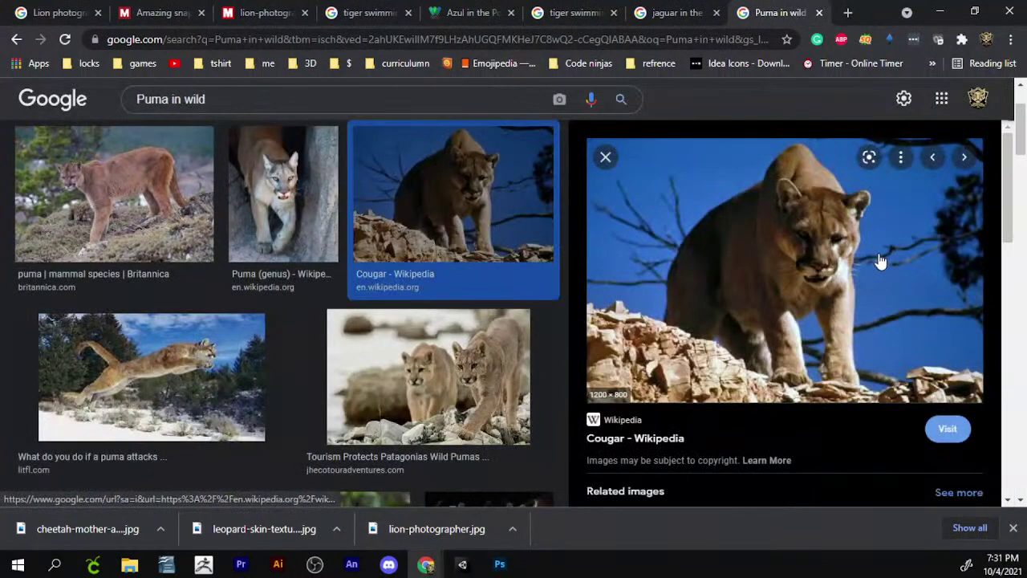
{"action": "right_click", "coordinate": [880, 260]}
{"action": "left_click", "coordinate": [910, 414]}
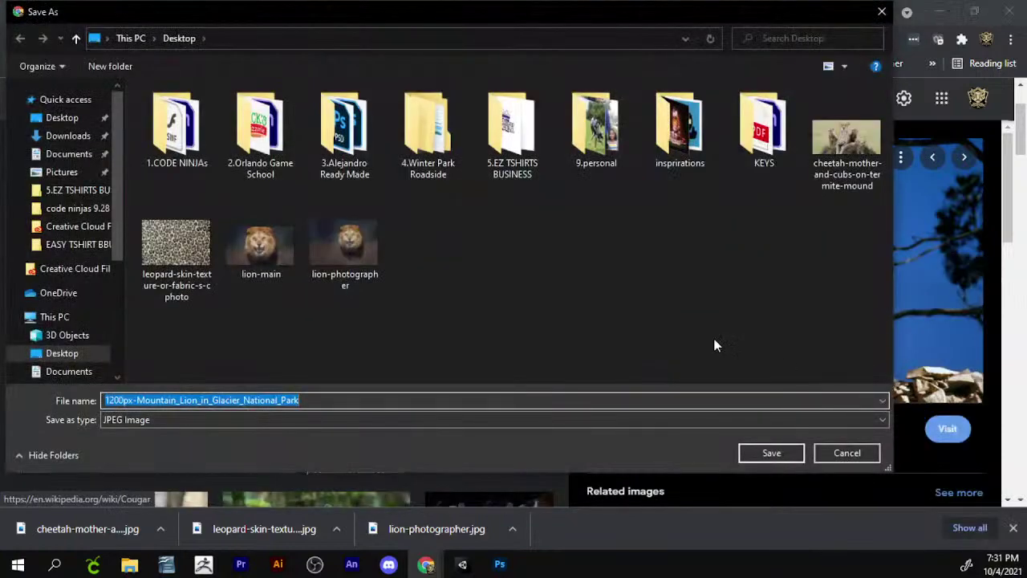
{"action": "left_click", "coordinate": [770, 452]}
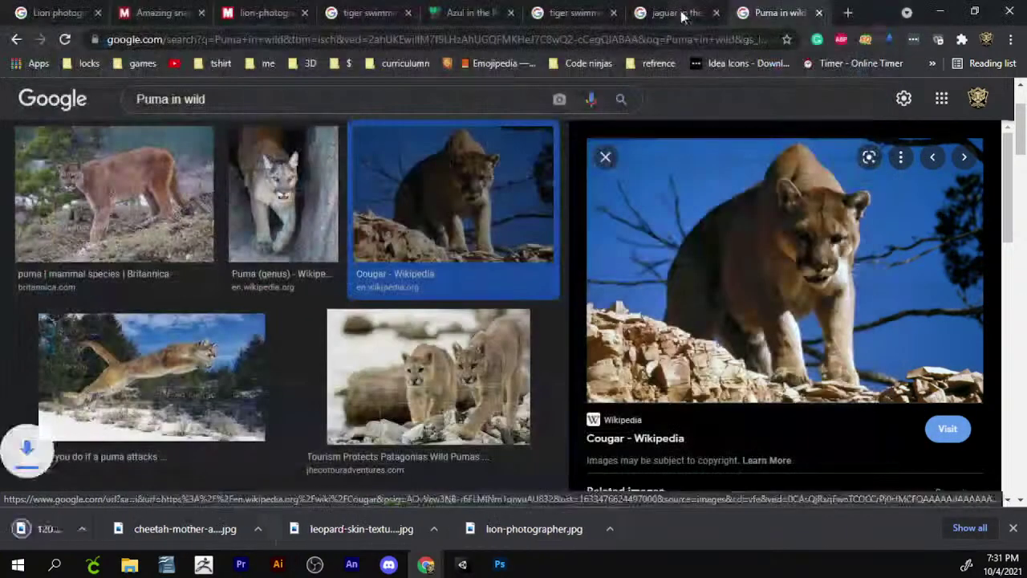
- Save the WWF "Jaguar: the amazing Amazon big cat" photo to the Desktop as a JPEG and close the jaguar and puma tabs
{"action": "left_click", "coordinate": [638, 23]}
{"action": "left_click", "coordinate": [538, 13]}
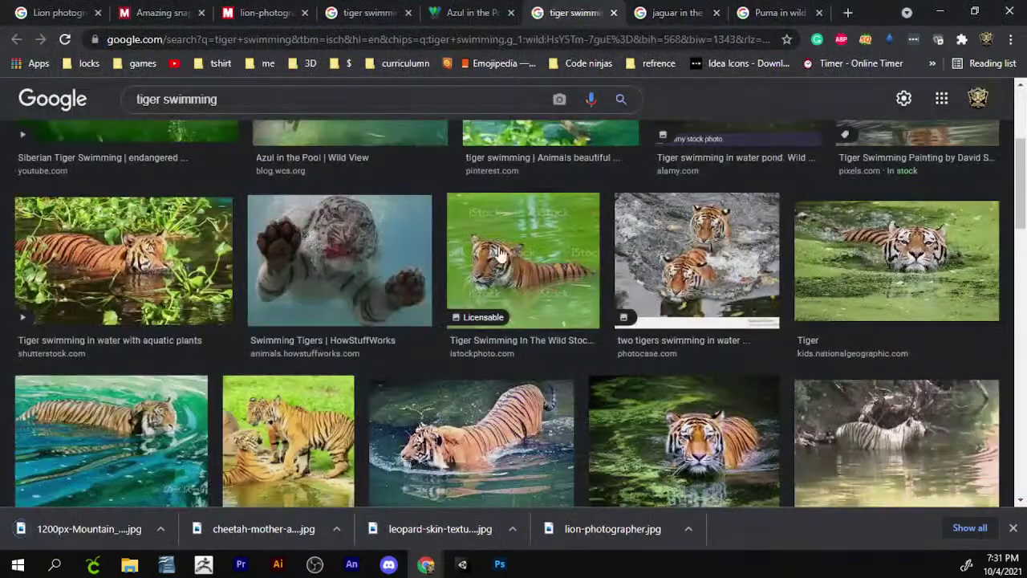
{"action": "left_click", "coordinate": [682, 8]}
{"action": "left_click", "coordinate": [337, 328]}
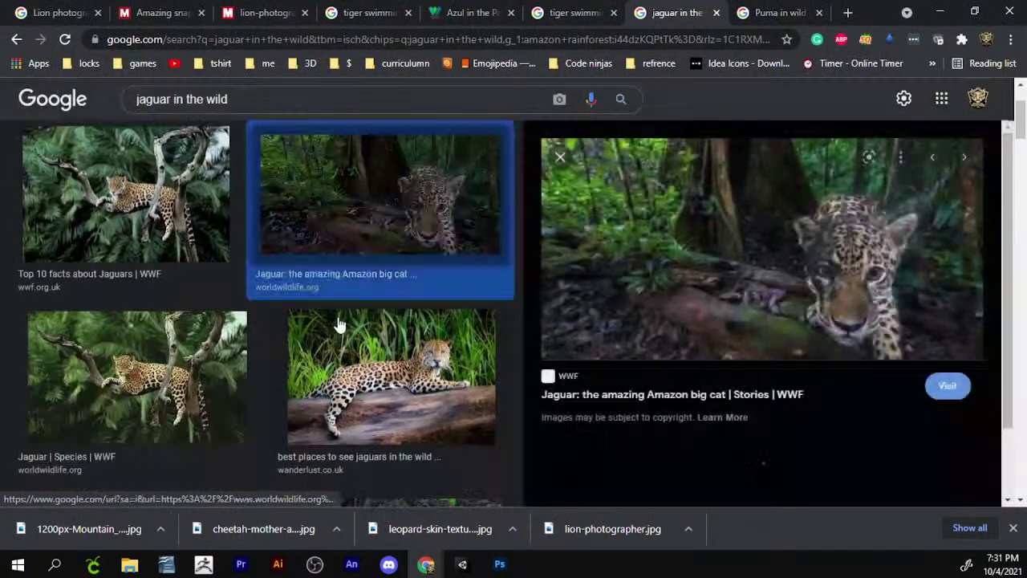
{"action": "right_click", "coordinate": [832, 255]}
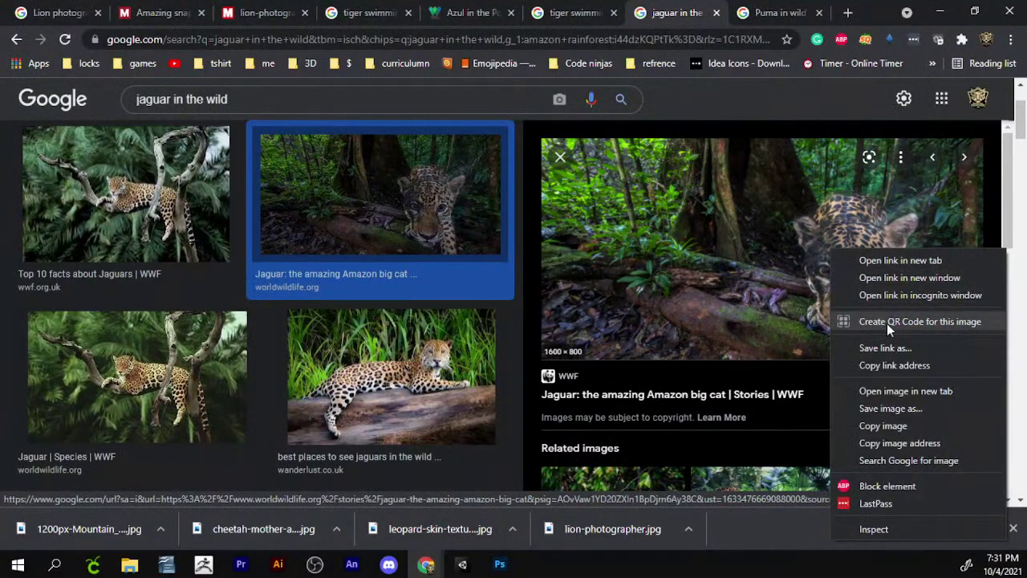
{"action": "left_click", "coordinate": [897, 409]}
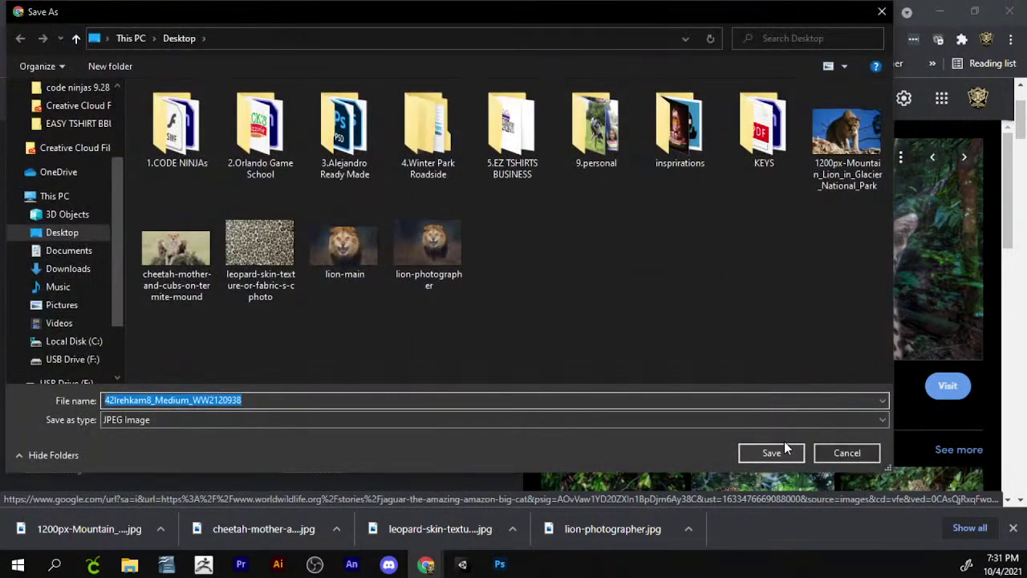
{"action": "left_click", "coordinate": [779, 450]}
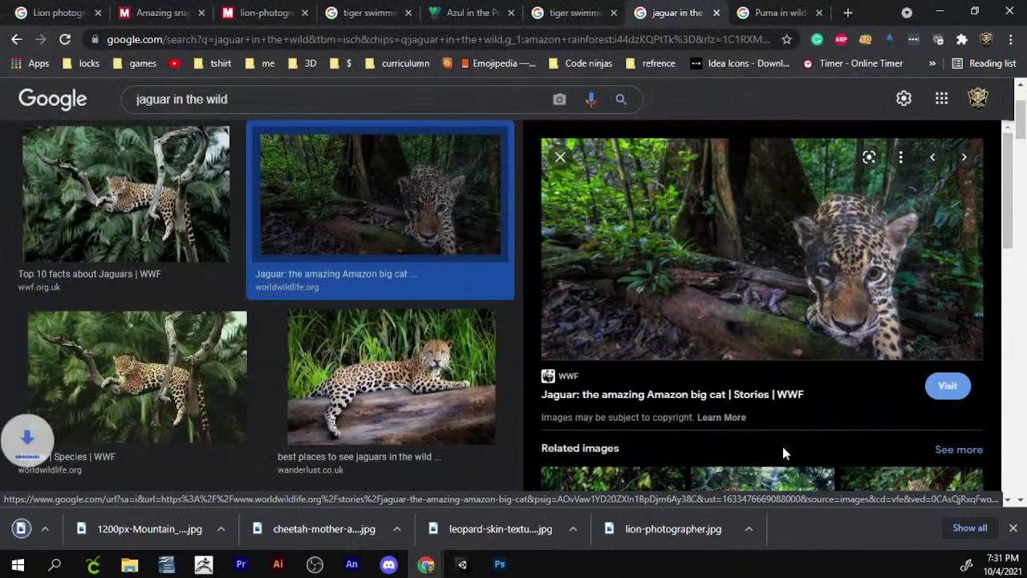
{"action": "left_click", "coordinate": [717, 13]}
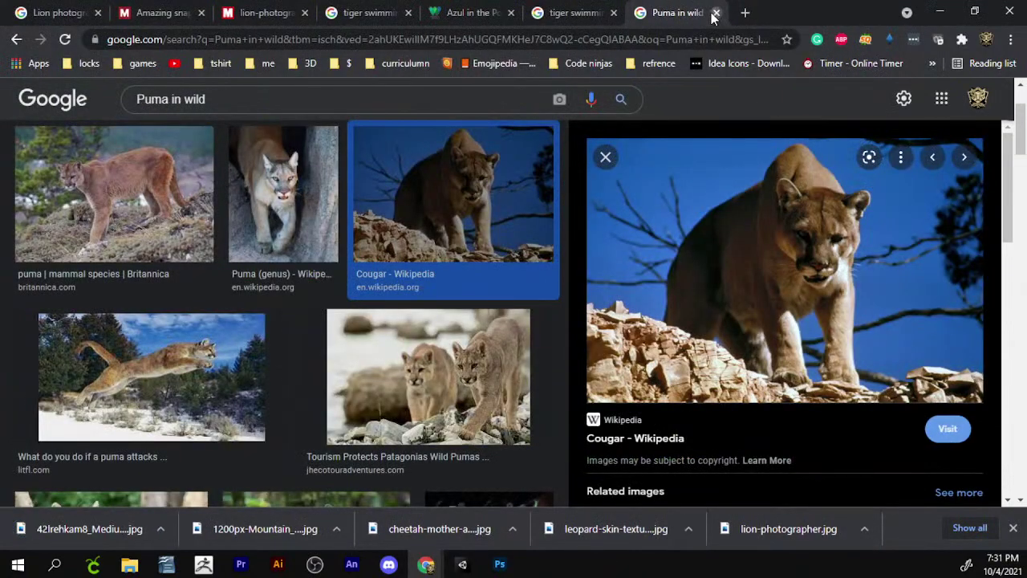
{"action": "left_click", "coordinate": [714, 13]}
- Save the "Why can tigers swim?" photo to the Desktop as animal-1555953_960_720 and dismiss the downloads bar
{"action": "scroll", "coordinate": [706, 295], "scroll_direction": "down", "scroll_amount": 3}
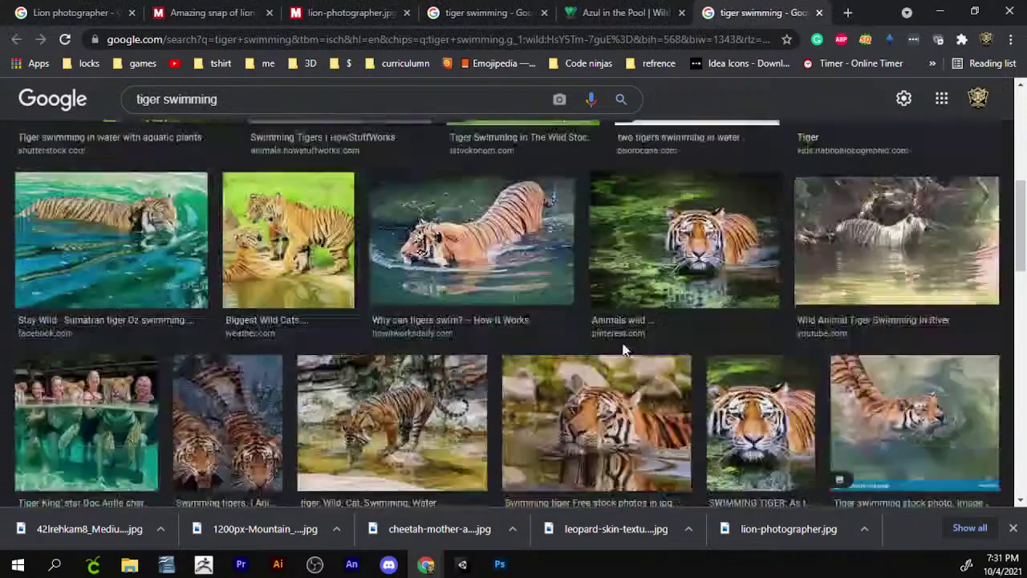
{"action": "left_click", "coordinate": [424, 229]}
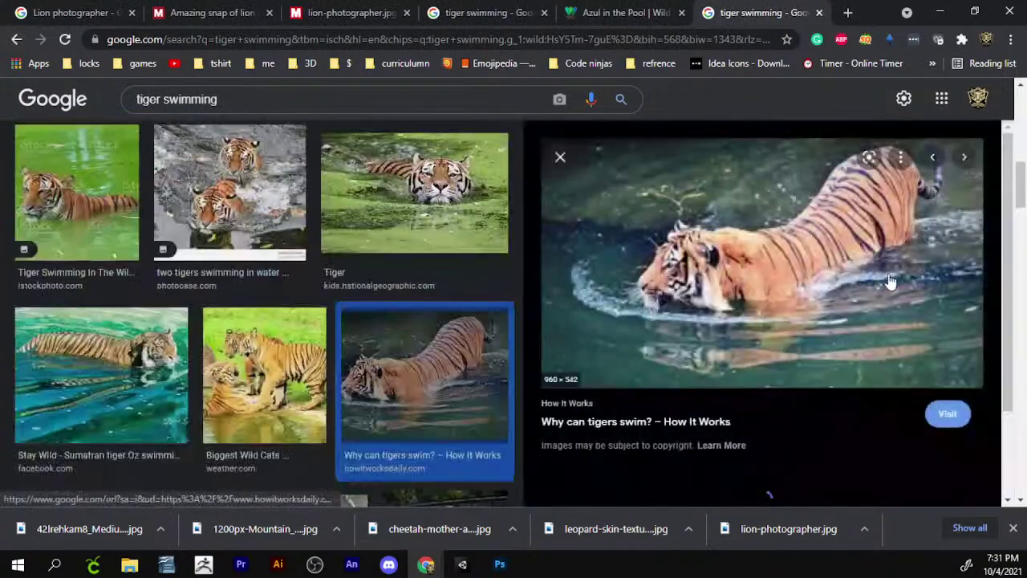
{"action": "right_click", "coordinate": [804, 248]}
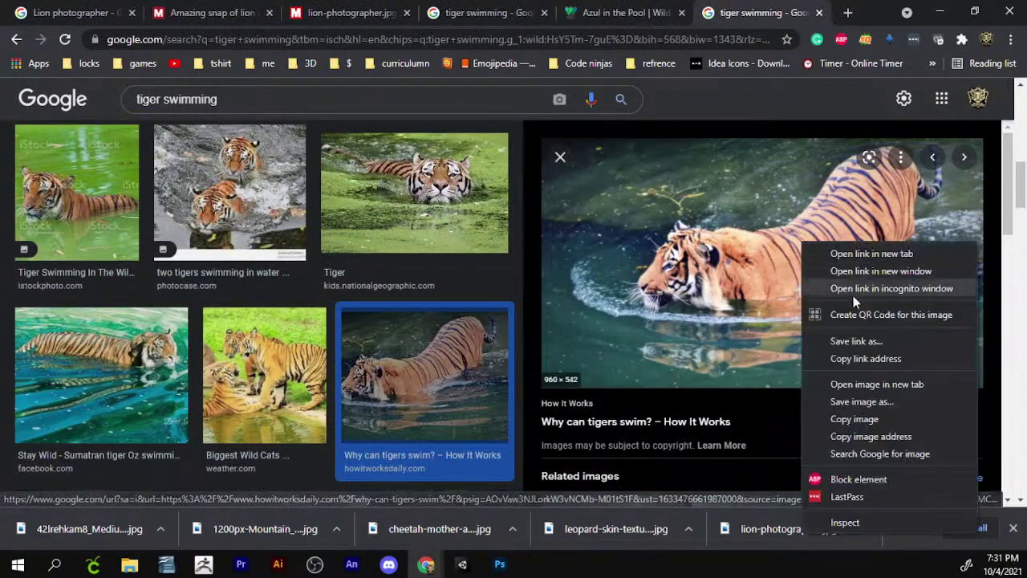
{"action": "left_click", "coordinate": [861, 402]}
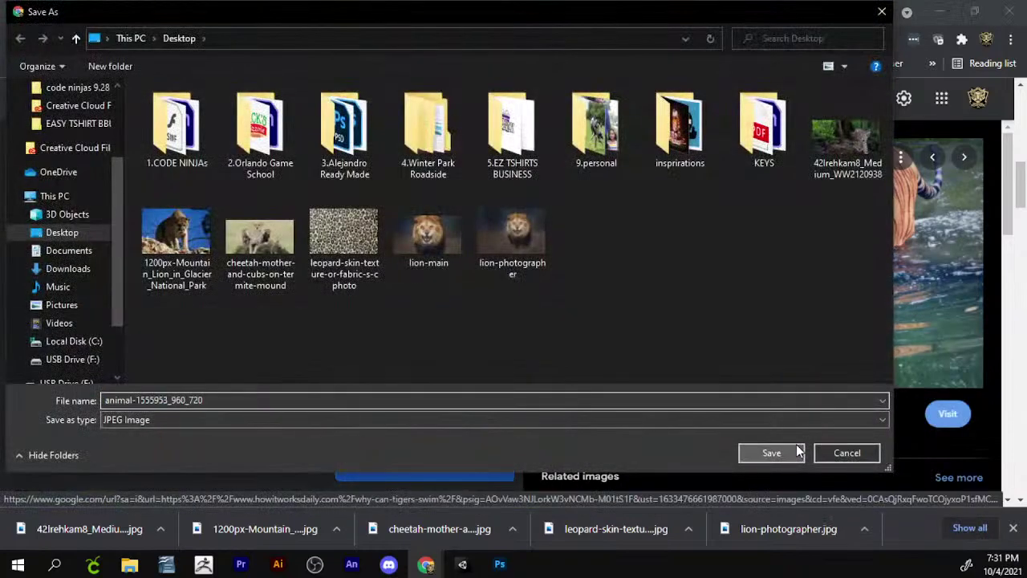
{"action": "left_click", "coordinate": [797, 452]}
{"action": "left_click", "coordinate": [1012, 527]}
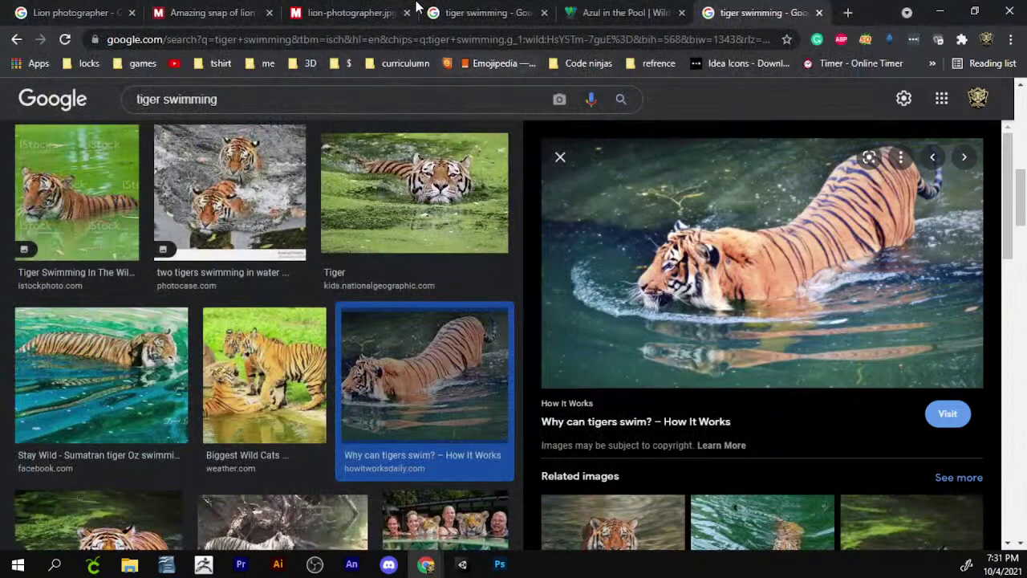
- Close the lion-photographer.jpg image tab and the "Amazing snap of lion" article tab
{"action": "left_click", "coordinate": [327, 12]}
{"action": "left_click", "coordinate": [227, 8]}
{"action": "left_click", "coordinate": [324, 10]}
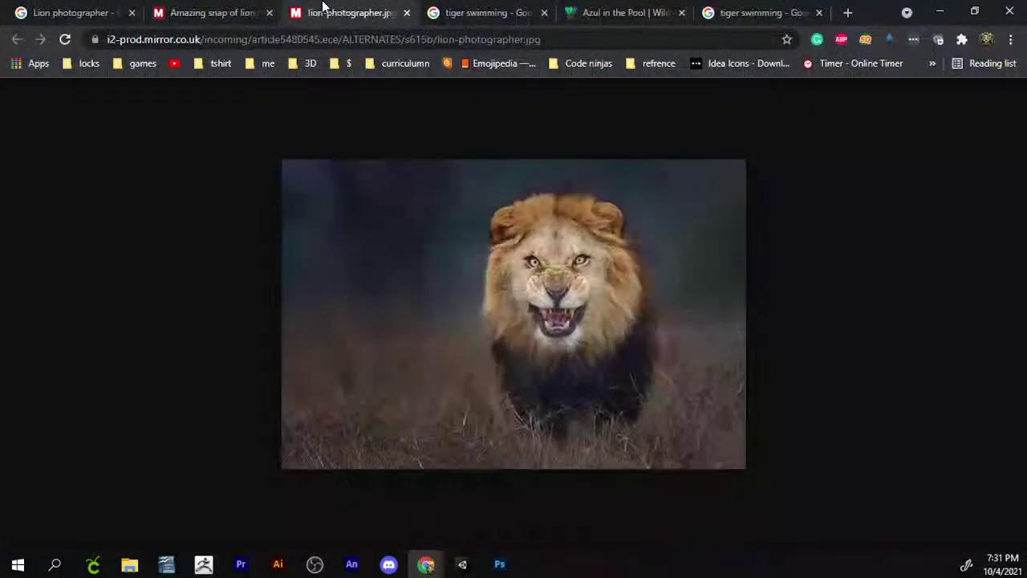
{"action": "left_click", "coordinate": [406, 13]}
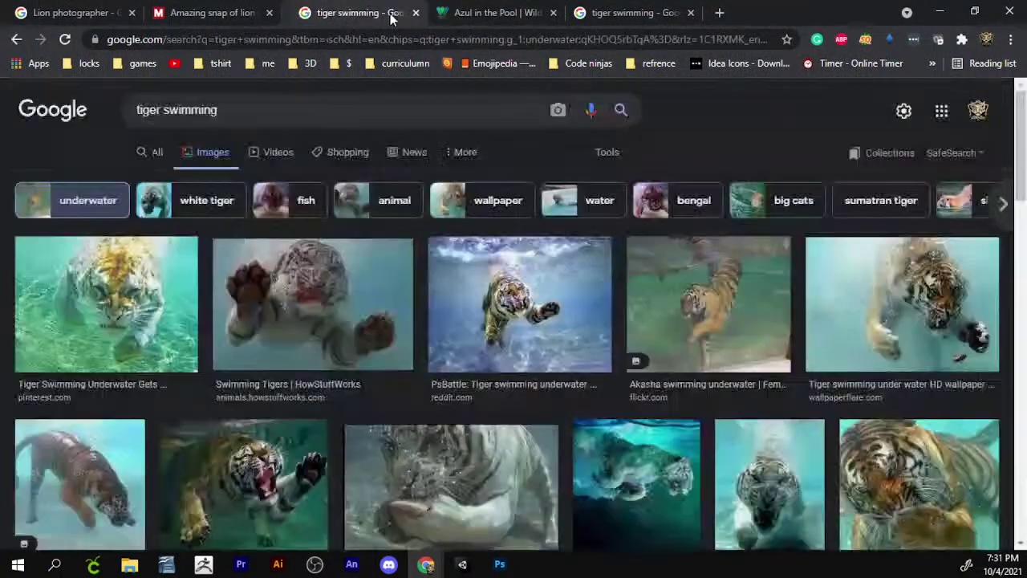
{"action": "left_click", "coordinate": [255, 8]}
{"action": "left_click", "coordinate": [290, 16]}
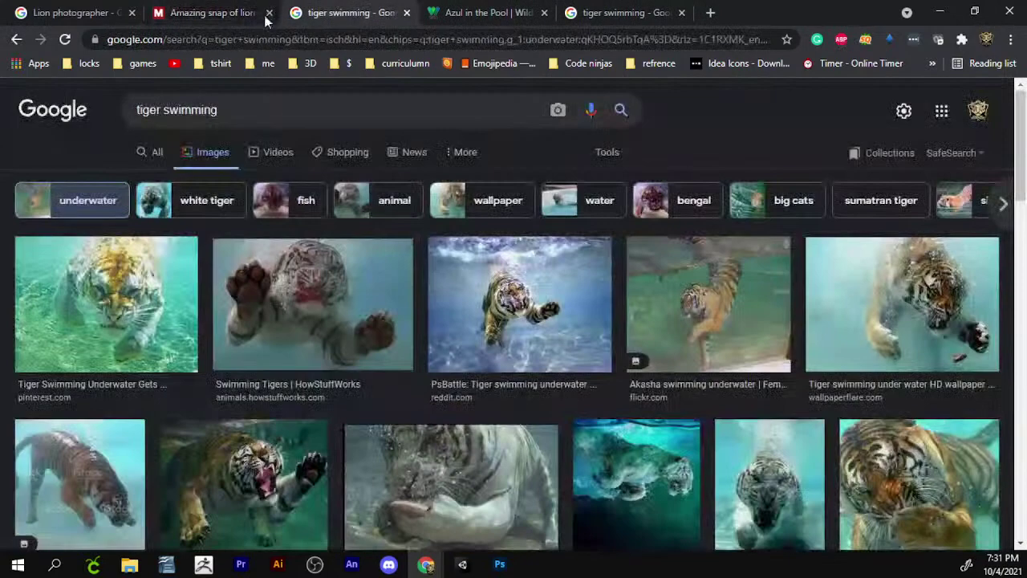
{"action": "left_click", "coordinate": [262, 18]}
{"action": "left_click", "coordinate": [270, 14]}
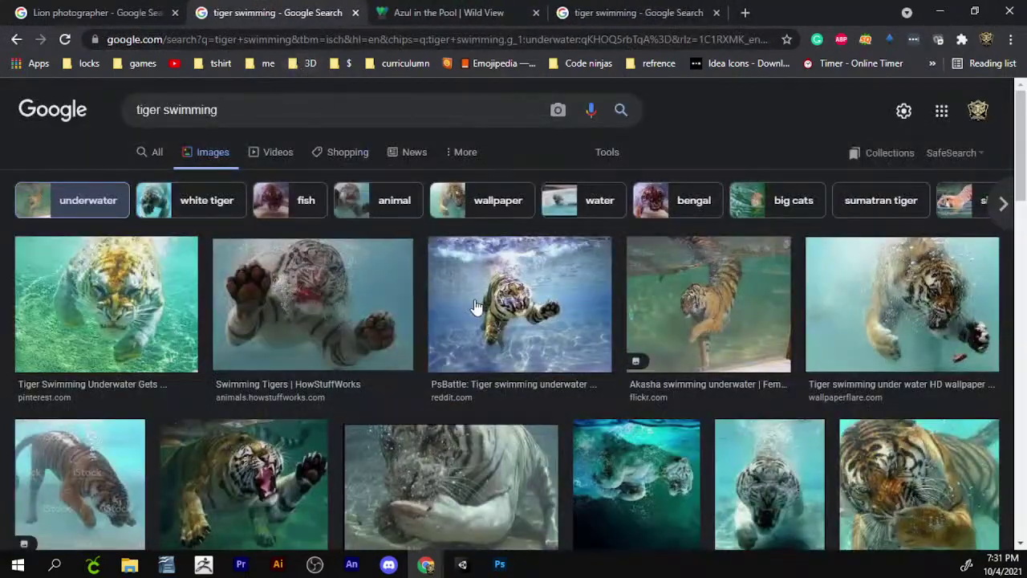
- Save the HowStuffWorks "Swimming Tigers" photo to the Desktop as swimming-tigers-125531237 and close the underwater tiger results tab
{"action": "left_click", "coordinate": [343, 315]}
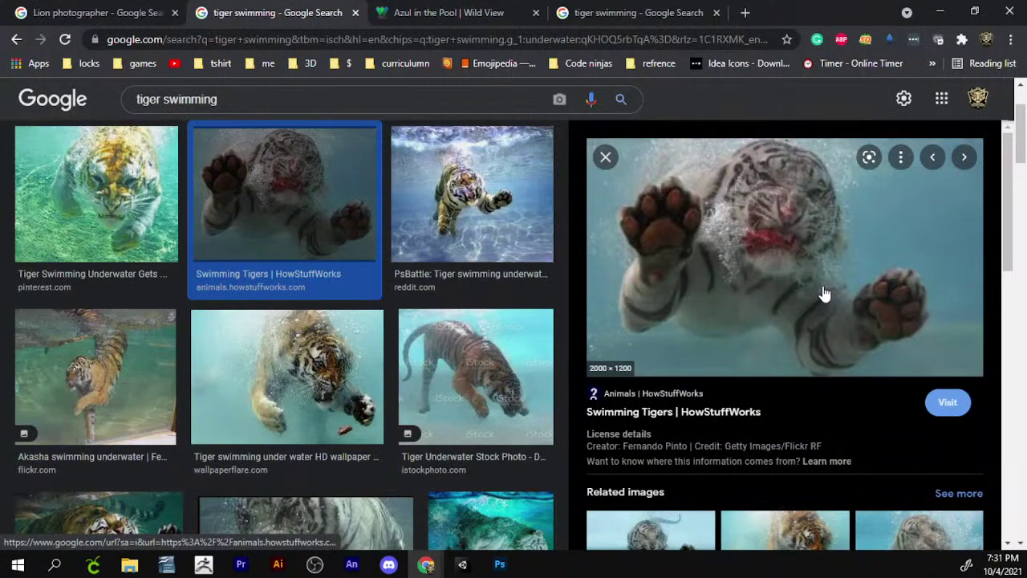
{"action": "right_click", "coordinate": [823, 291]}
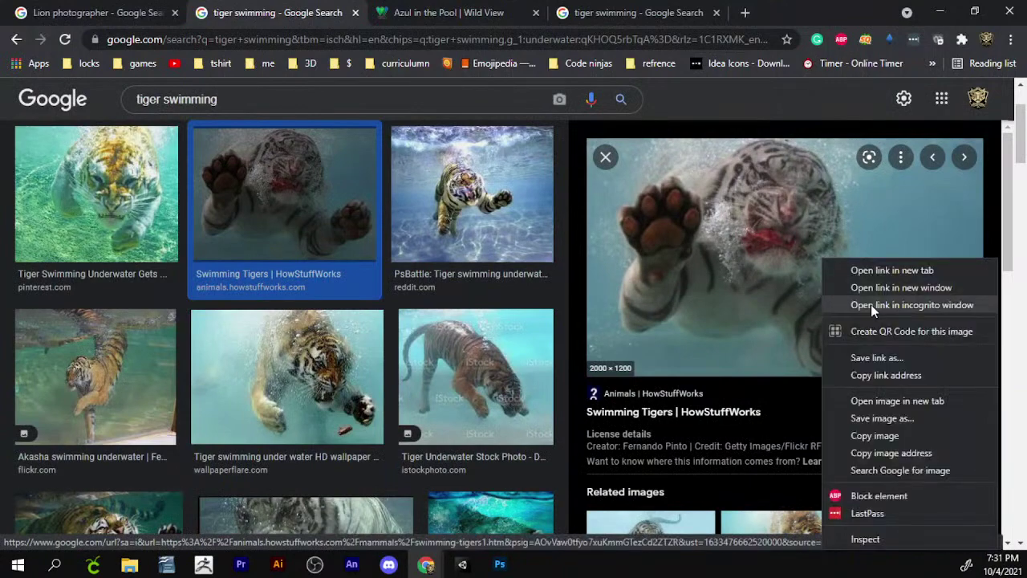
{"action": "left_click", "coordinate": [905, 424]}
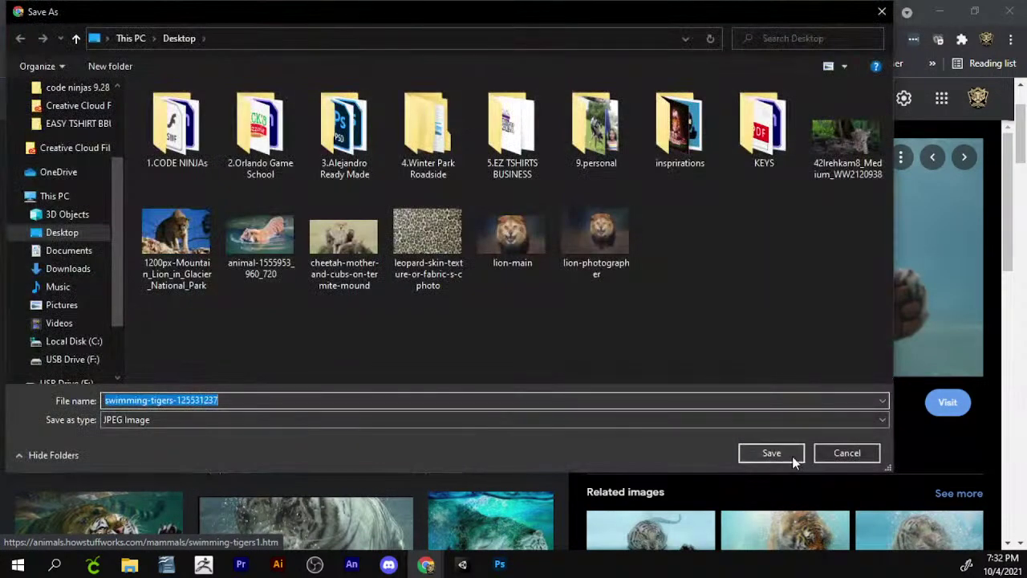
{"action": "left_click", "coordinate": [792, 456]}
{"action": "left_click", "coordinate": [355, 14]}
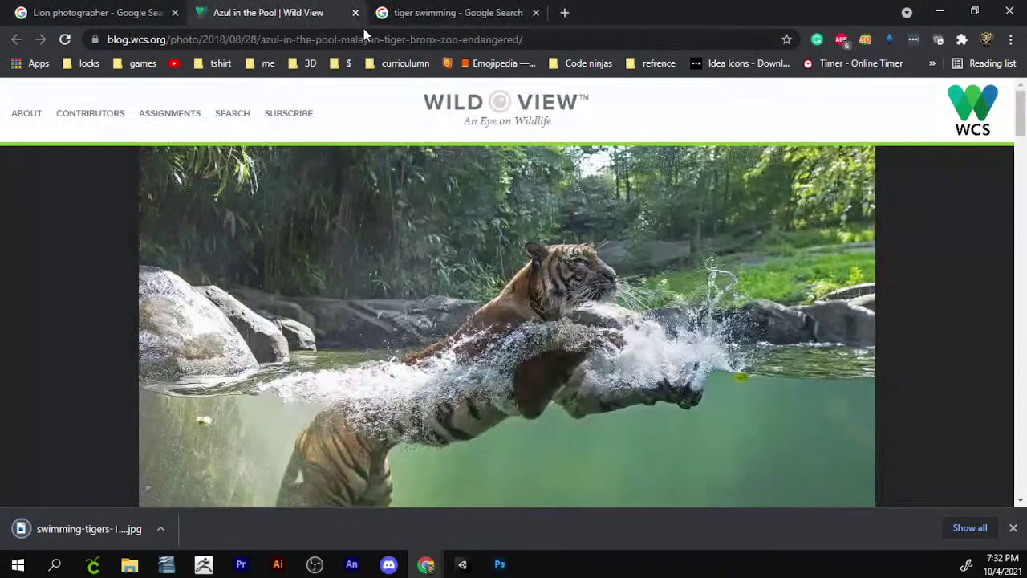
{"action": "scroll", "coordinate": [722, 449], "scroll_direction": "down", "scroll_amount": 3}
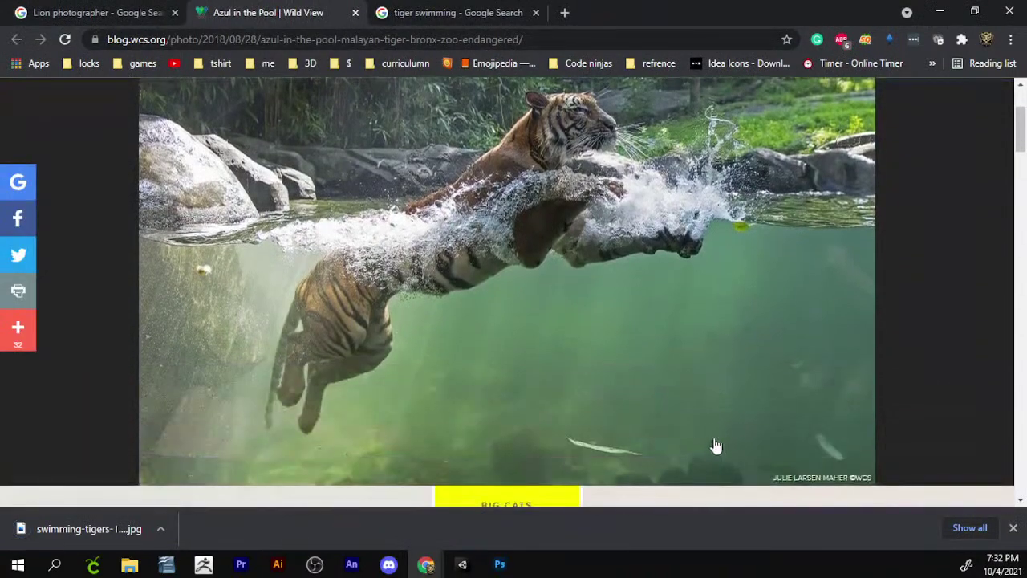
- Try to save the National Geographic Kids tiger photo from the tiger swimming image results
{"action": "scroll", "coordinate": [715, 447], "scroll_direction": "up", "scroll_amount": 3}
{"action": "left_click", "coordinate": [485, 8]}
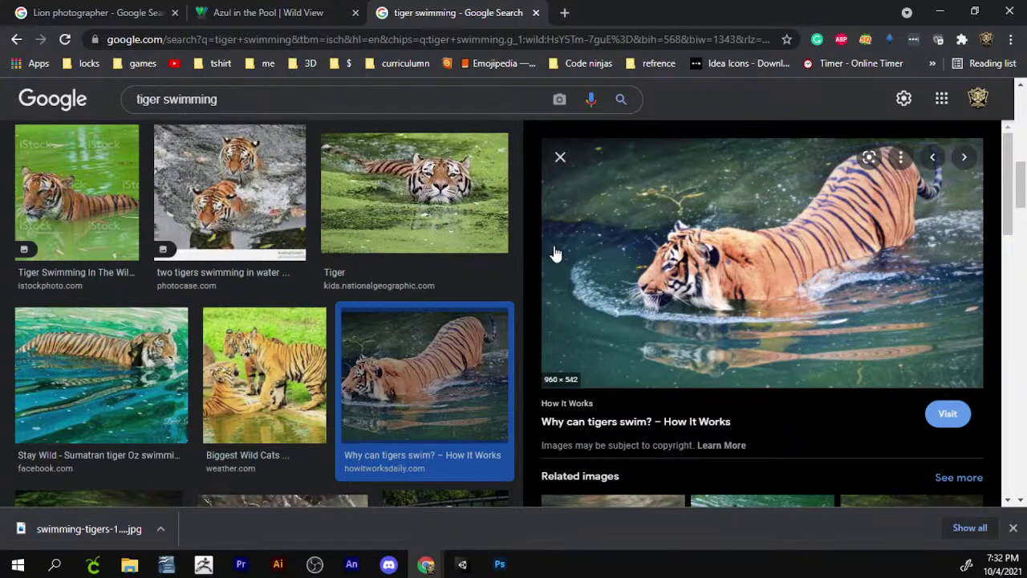
{"action": "left_click", "coordinate": [473, 214]}
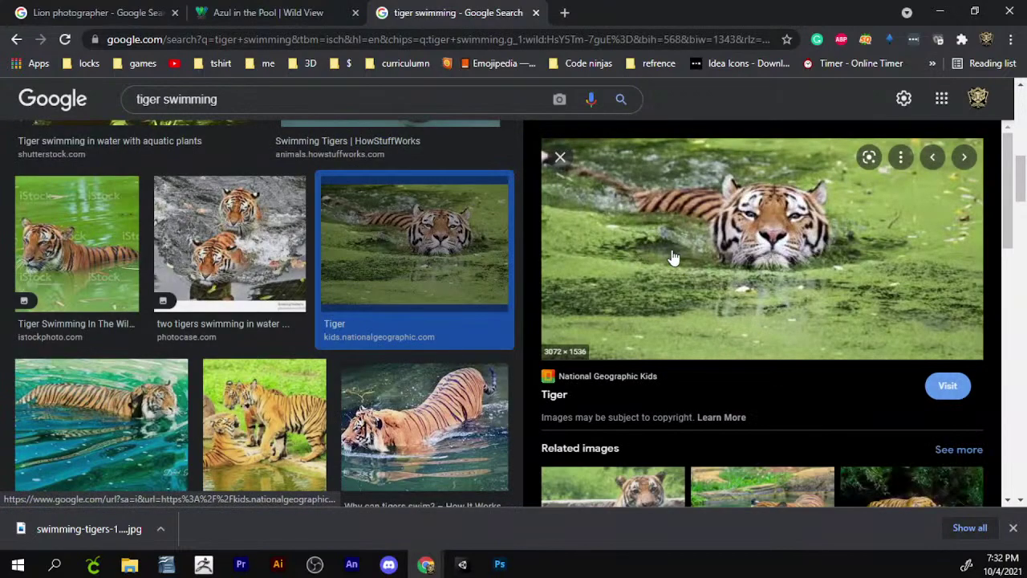
{"action": "right_click", "coordinate": [726, 239]}
{"action": "left_click", "coordinate": [806, 393]}
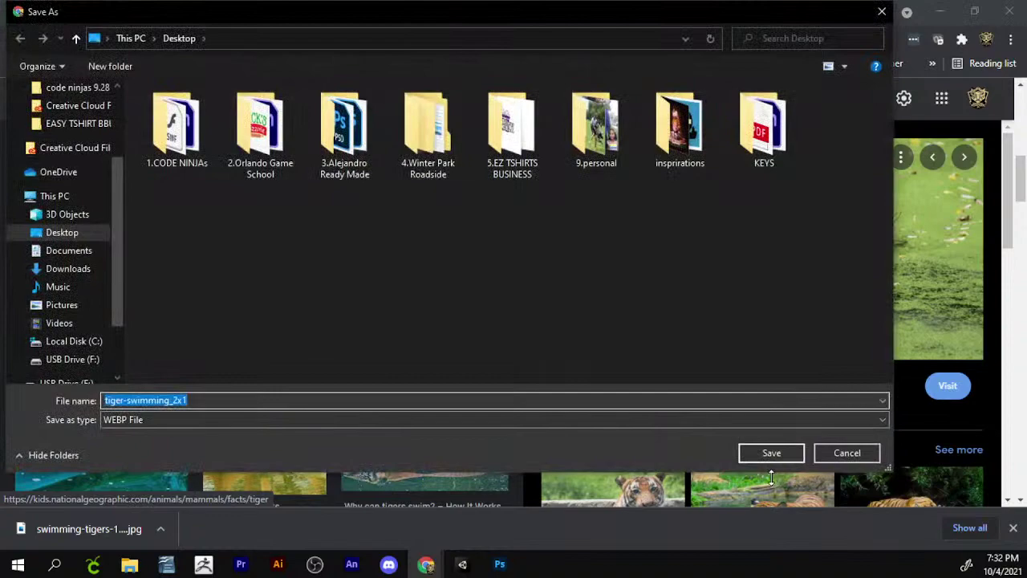
{"action": "left_click", "coordinate": [847, 452]}
- Look through the National Geographic Kids tiger page for the swimming tiger photo and return to the tiger swimming results
{"action": "left_click", "coordinate": [856, 282]}
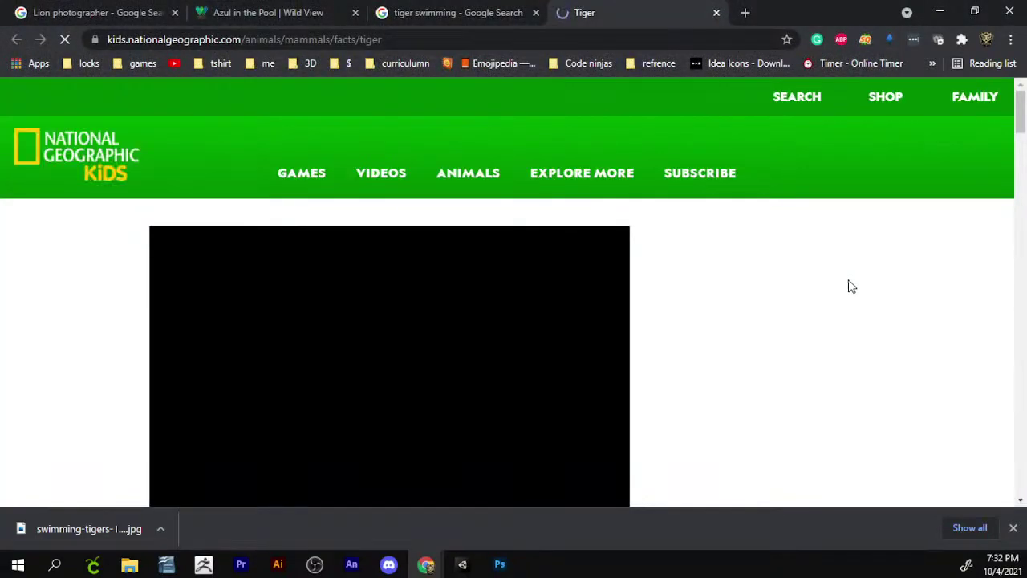
{"action": "scroll", "coordinate": [438, 214], "scroll_direction": "down", "scroll_amount": 6}
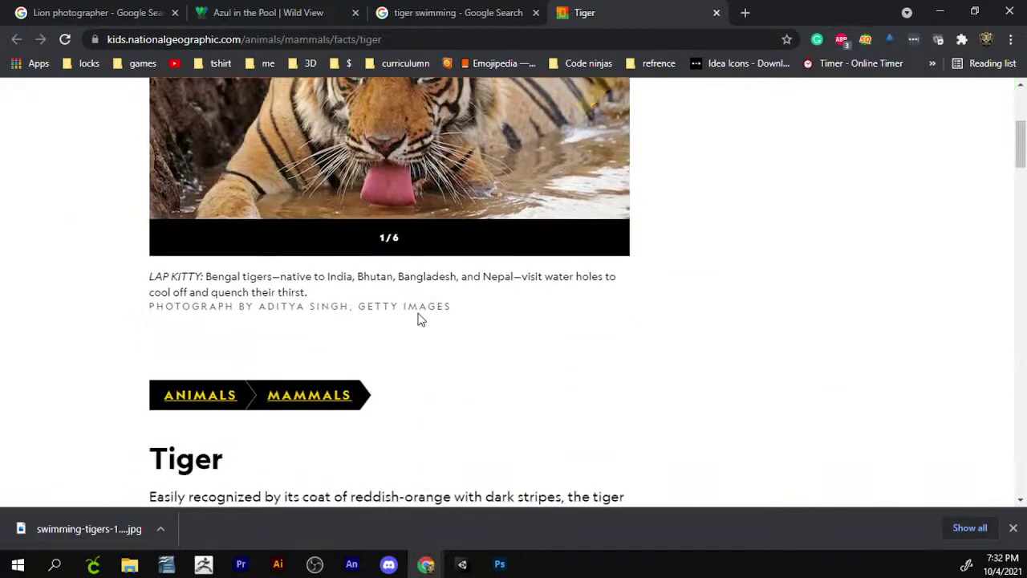
{"action": "scroll", "coordinate": [421, 316], "scroll_direction": "down", "scroll_amount": 5}
{"action": "scroll", "coordinate": [442, 319], "scroll_direction": "down", "scroll_amount": 20}
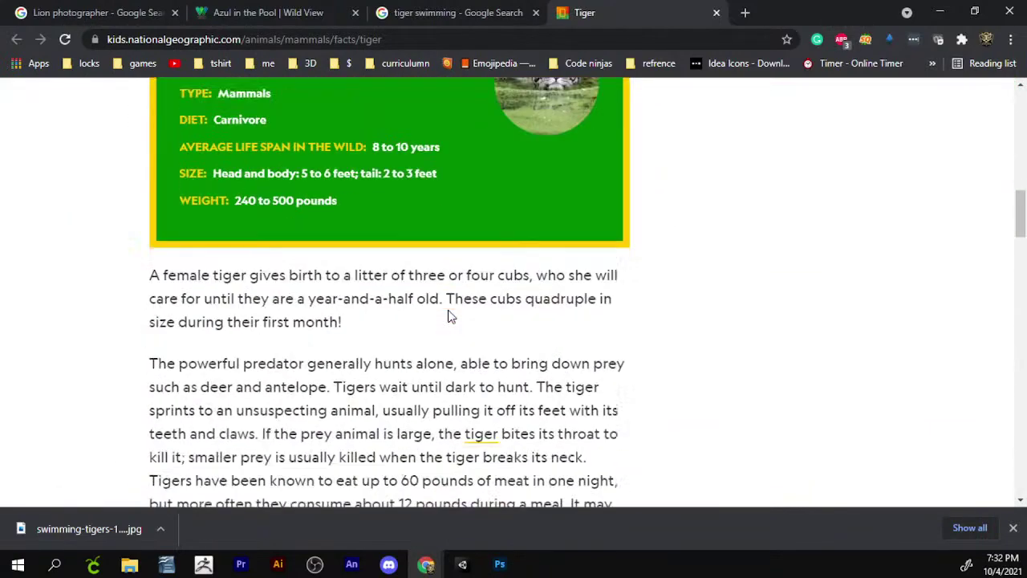
{"action": "scroll", "coordinate": [434, 325], "scroll_direction": "down", "scroll_amount": 10}
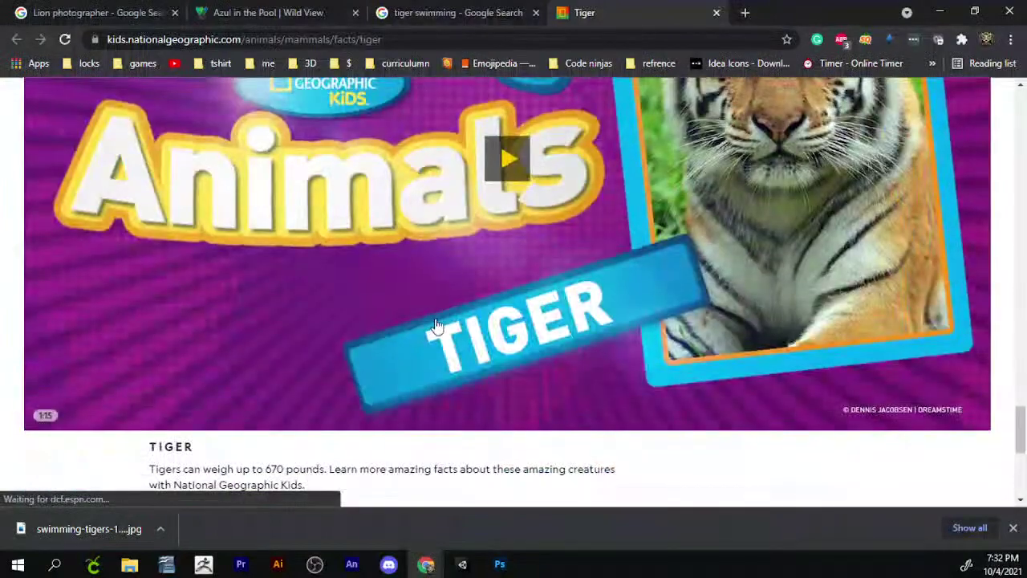
{"action": "scroll", "coordinate": [676, 129], "scroll_direction": "up", "scroll_amount": 5}
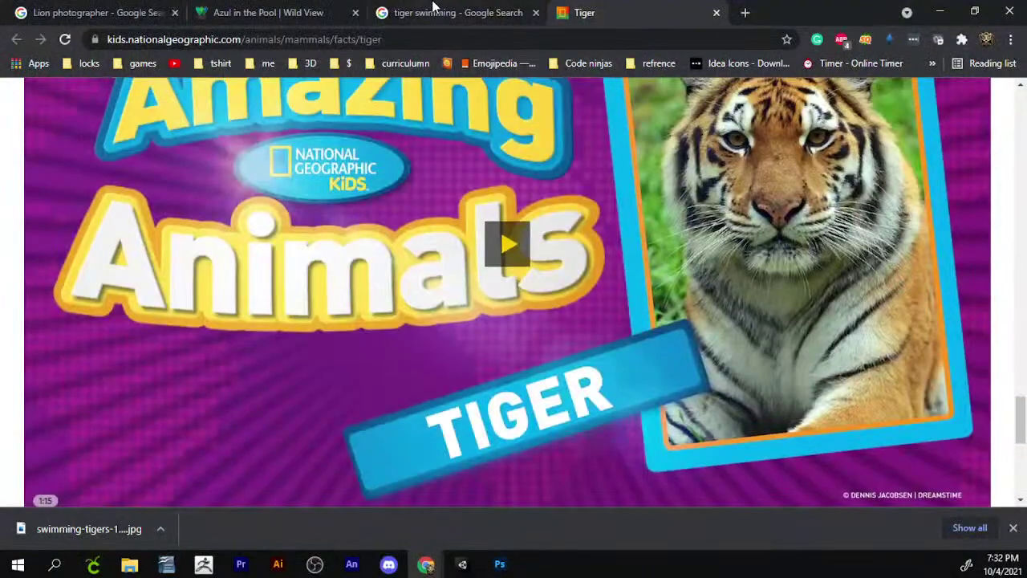
{"action": "left_click", "coordinate": [437, 11]}
- Switch to Animate, cut and repaste the leopard print bitmap, and move the black panther photo clear of the stage
{"action": "left_click", "coordinate": [940, 11]}
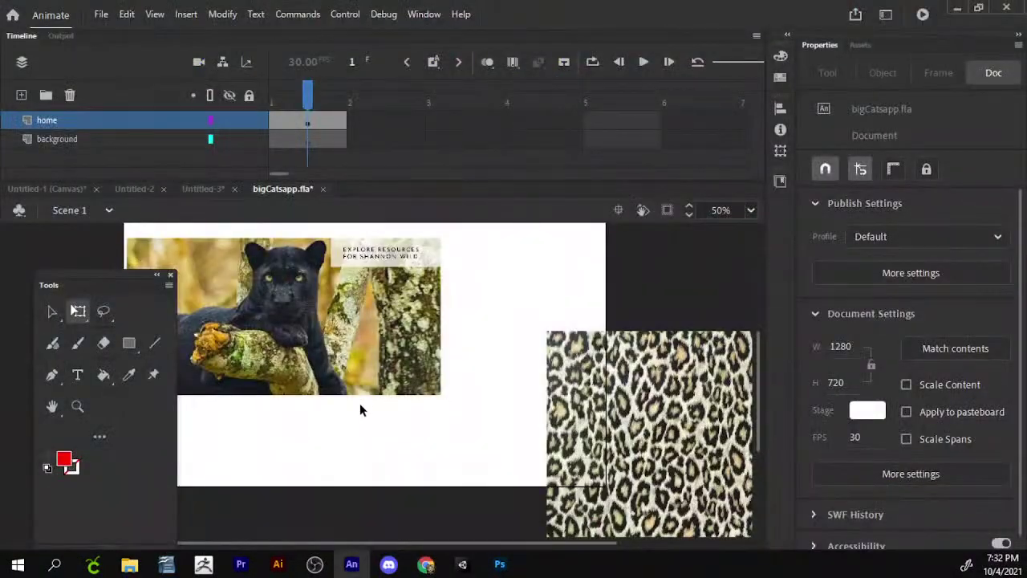
{"action": "left_click", "coordinate": [506, 353]}
{"action": "left_click", "coordinate": [78, 407]}
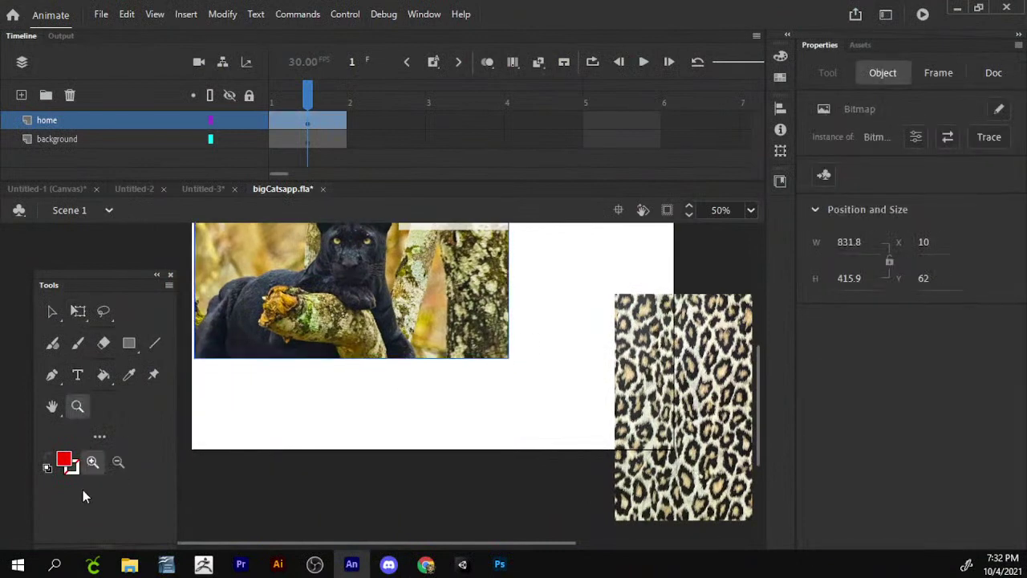
{"action": "left_click", "coordinate": [350, 377]}
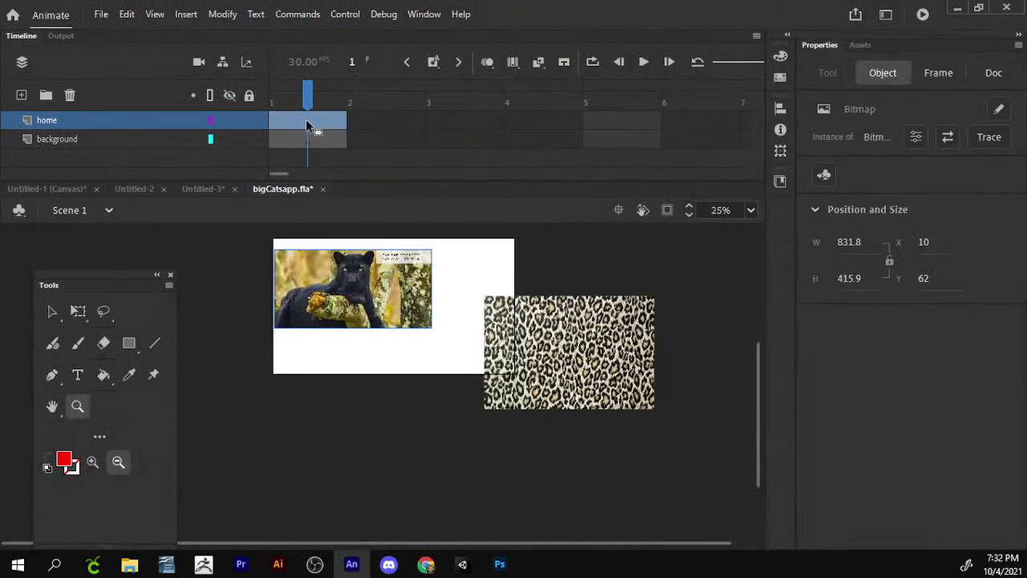
{"action": "key", "text": "v"}
{"action": "left_click", "coordinate": [637, 325]}
{"action": "right_click", "coordinate": [626, 325]}
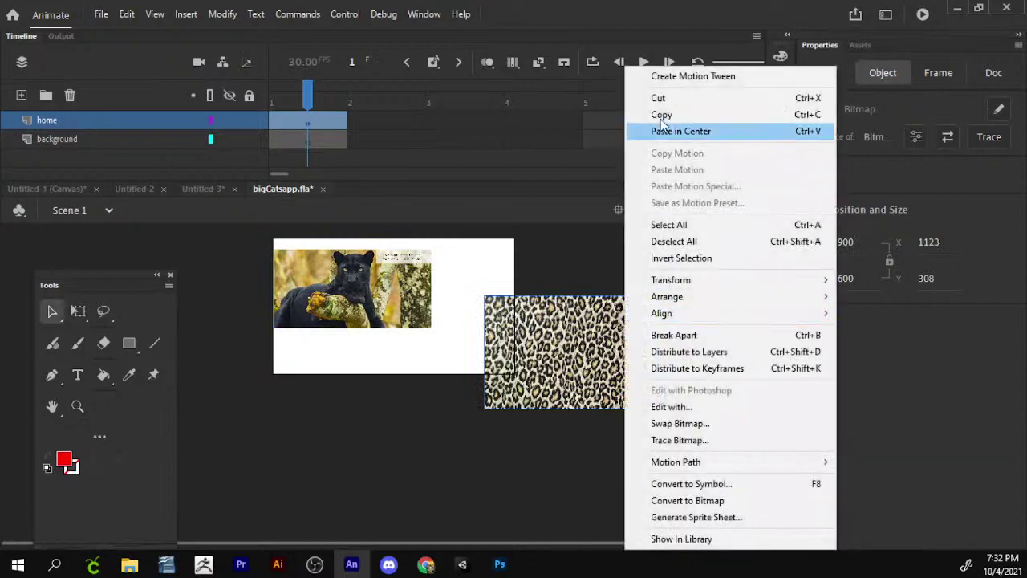
{"action": "left_click", "coordinate": [660, 109]}
{"action": "left_click_drag", "start_coordinate": [353, 289], "coordinate": [705, 403]}
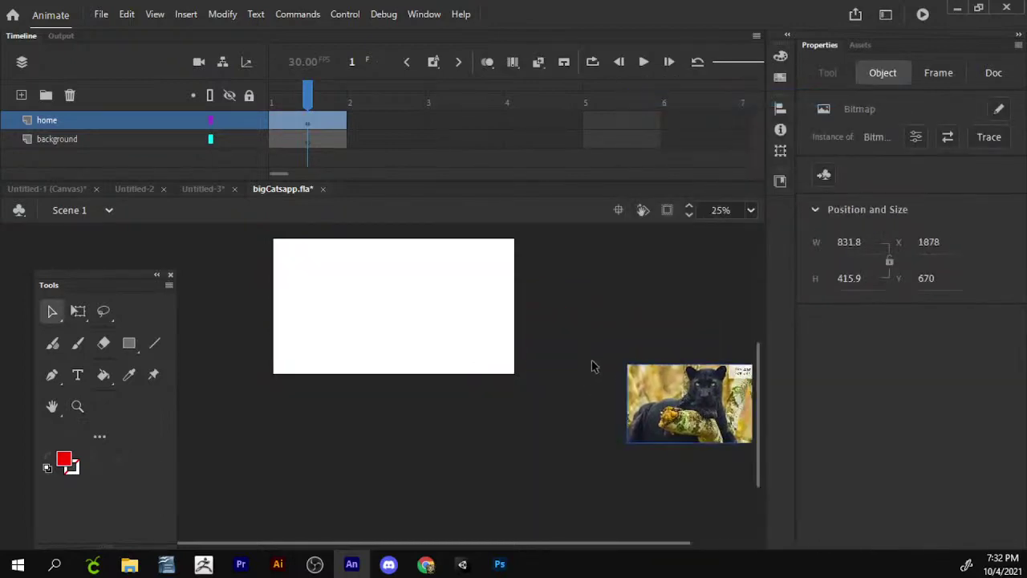
{"action": "right_click", "coordinate": [591, 362]}
{"action": "left_click", "coordinate": [645, 201]}
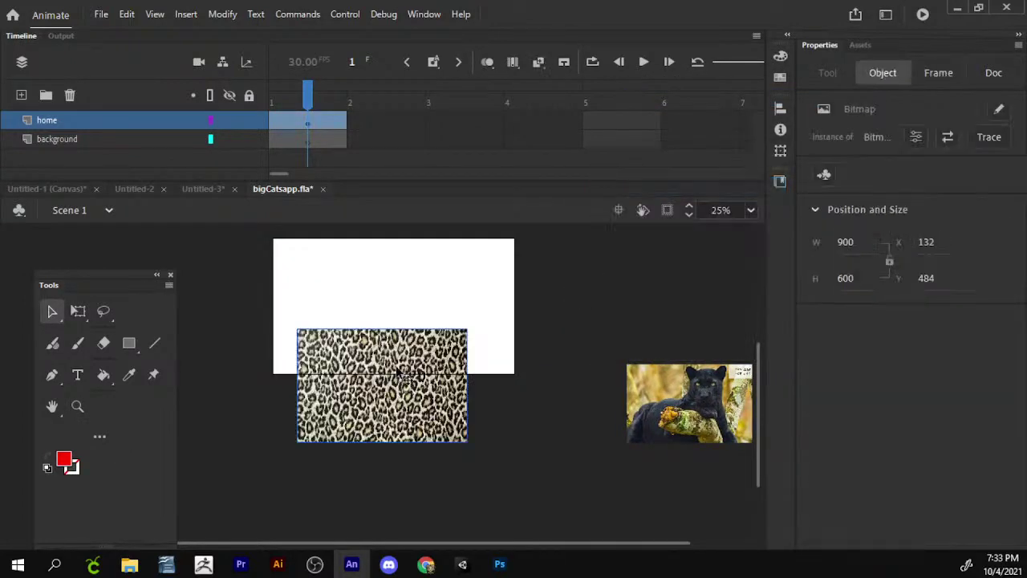
- Move the leopard print over the stage and scale it proportionally to about 1308 x 872
{"action": "left_click_drag", "start_coordinate": [406, 377], "coordinate": [413, 310]}
{"action": "key", "text": "q"}
{"action": "left_click_drag", "start_coordinate": [483, 254], "coordinate": [536, 230]}
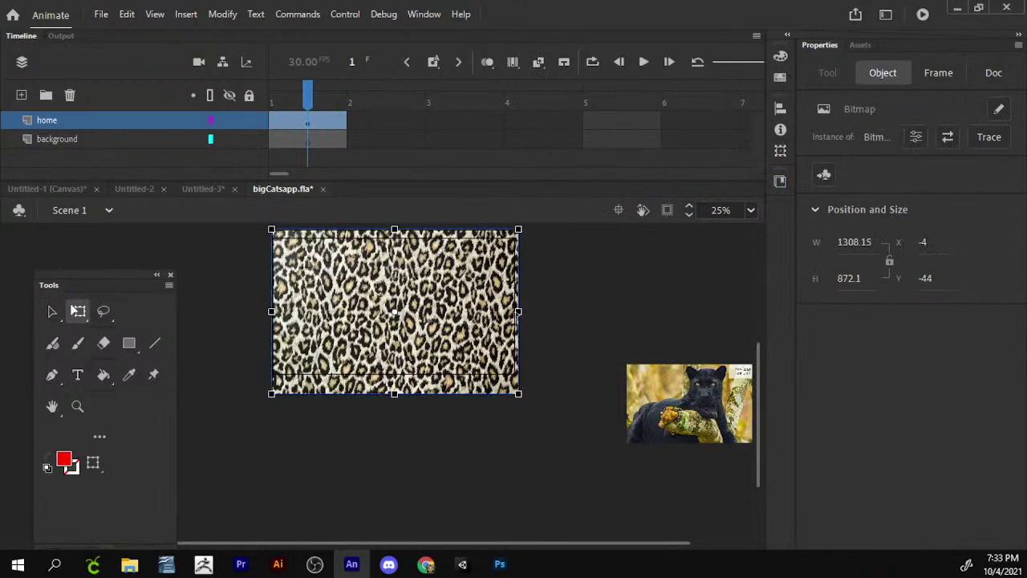
{"action": "scroll", "coordinate": [523, 406], "scroll_direction": "up", "scroll_amount": 2}
- Try breaking apart the enlarged leopard print, undo it, and deselect the bitmap
{"action": "key", "text": "ctrl+b"}
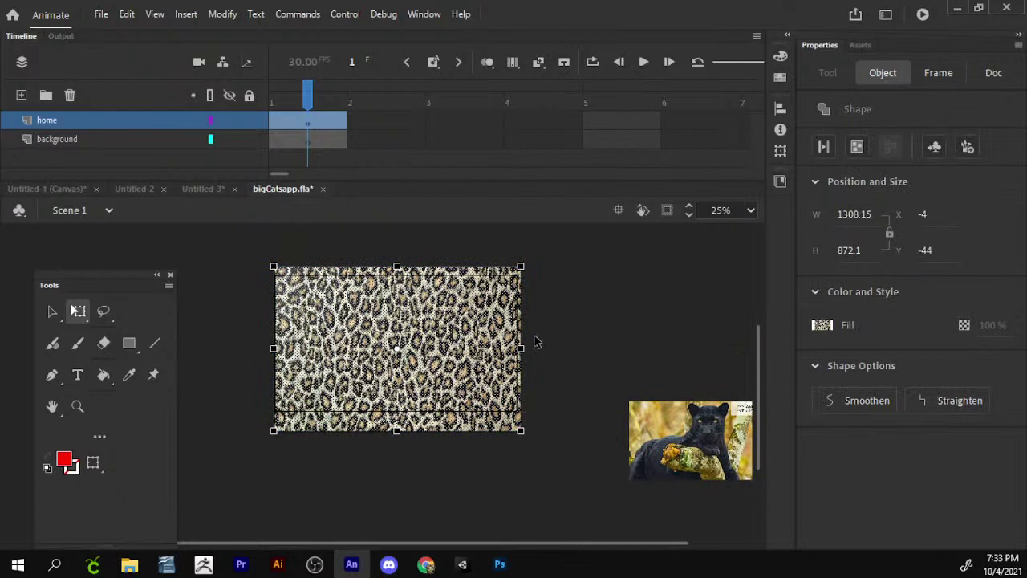
{"action": "key", "text": "ctrl+z"}
{"action": "scroll", "coordinate": [519, 371], "scroll_direction": "down", "scroll_amount": 2}
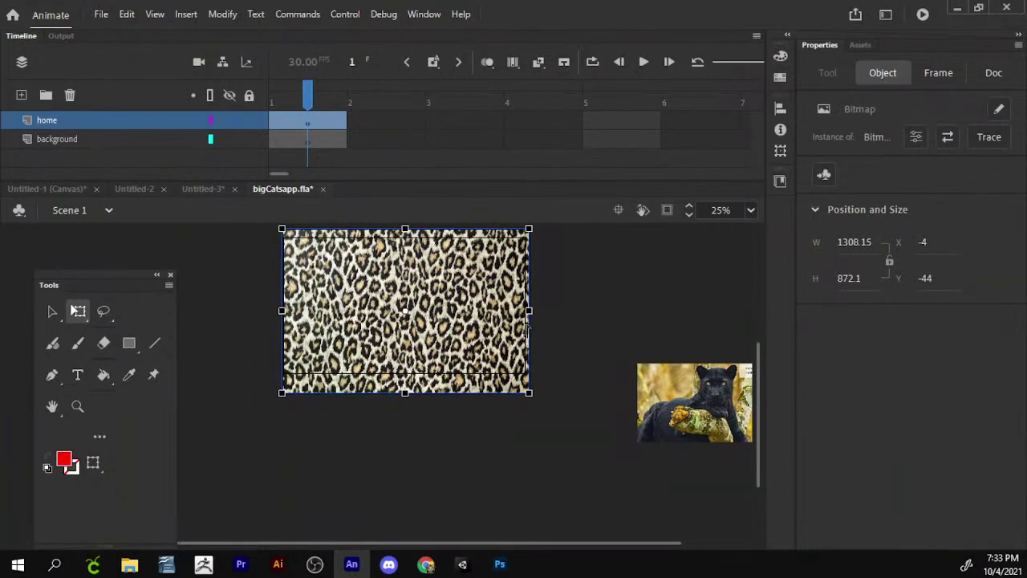
{"action": "scroll", "coordinate": [462, 354], "scroll_direction": "up", "scroll_amount": 2}
{"action": "left_click", "coordinate": [551, 349]}
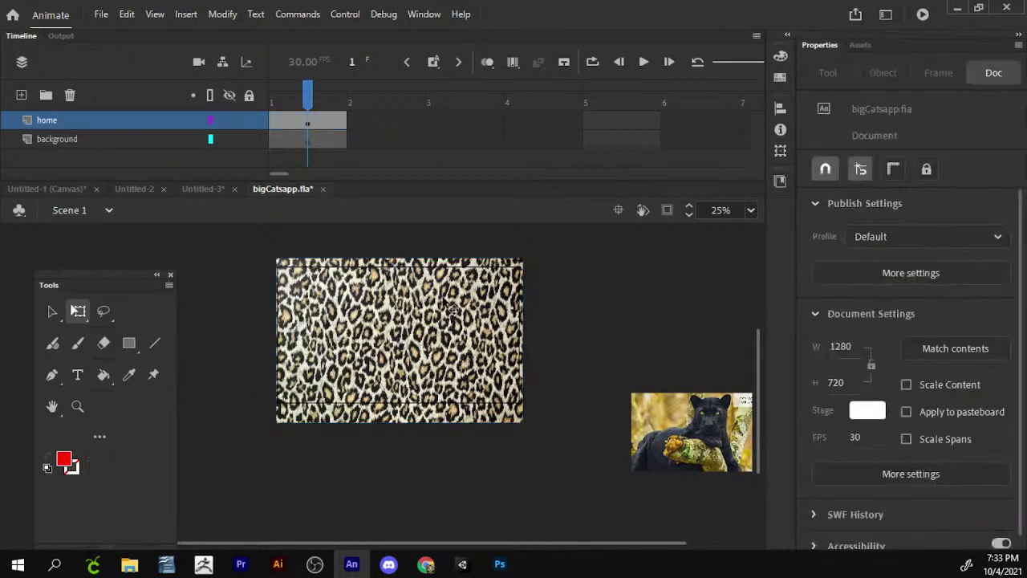
- Scale the leopard print down to about 892 x 595 and move the panther photo to X 1474, Y -174 beside the stage
{"action": "left_click", "coordinate": [447, 305]}
{"action": "left_click_drag", "start_coordinate": [502, 382], "coordinate": [555, 411]}
{"action": "left_click_drag", "start_coordinate": [565, 298], "coordinate": [526, 325]}
{"action": "mouse_move", "coordinate": [529, 379]}
{"action": "left_mouse_down"}
{"action": "mouse_move", "coordinate": [506, 379]}
{"action": "mouse_move", "coordinate": [553, 378]}
{"action": "mouse_move", "coordinate": [527, 379]}
{"action": "left_mouse_up"}
{"action": "left_click", "coordinate": [734, 447]}
{"action": "left_click_drag", "start_coordinate": [734, 448], "coordinate": [651, 281]}
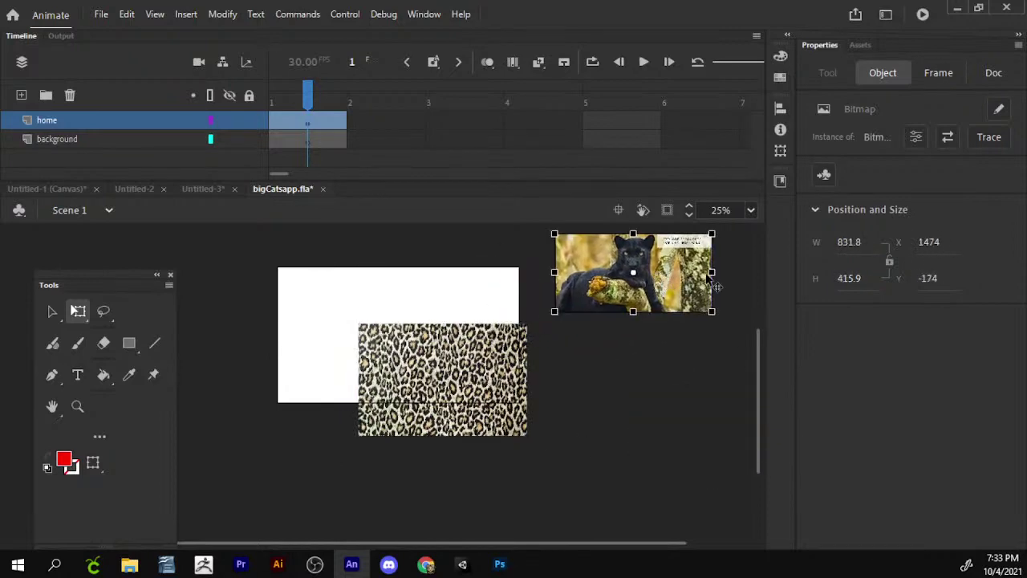
- Try squeezing the black panther photo to a width of about 168, and undo the distortion
{"action": "left_click_drag", "start_coordinate": [711, 273], "coordinate": [667, 291]}
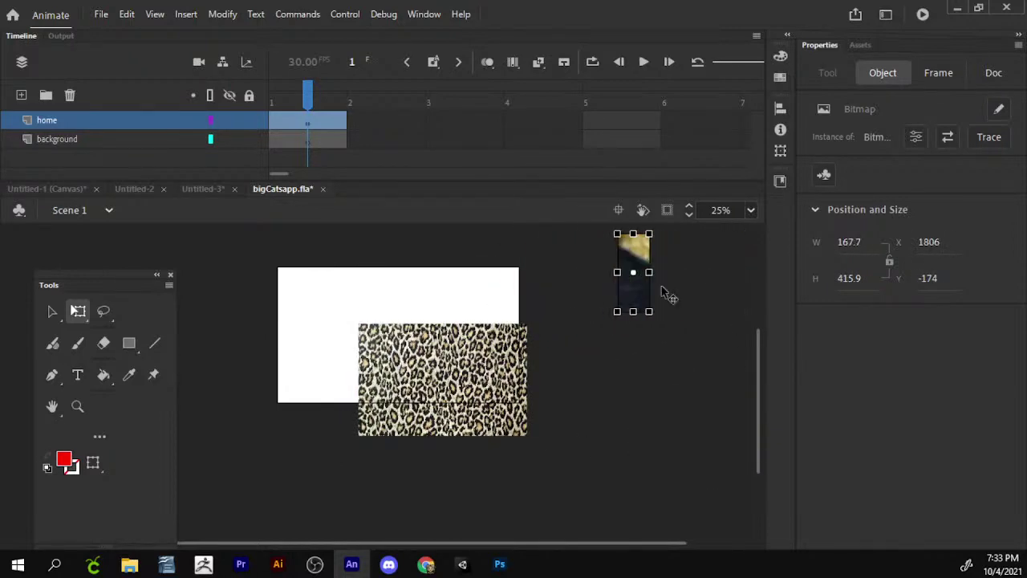
{"action": "key", "text": "ctrl+z"}
{"action": "left_click_drag", "start_coordinate": [728, 251], "coordinate": [733, 282]}
{"action": "key", "text": "ctrl+z"}
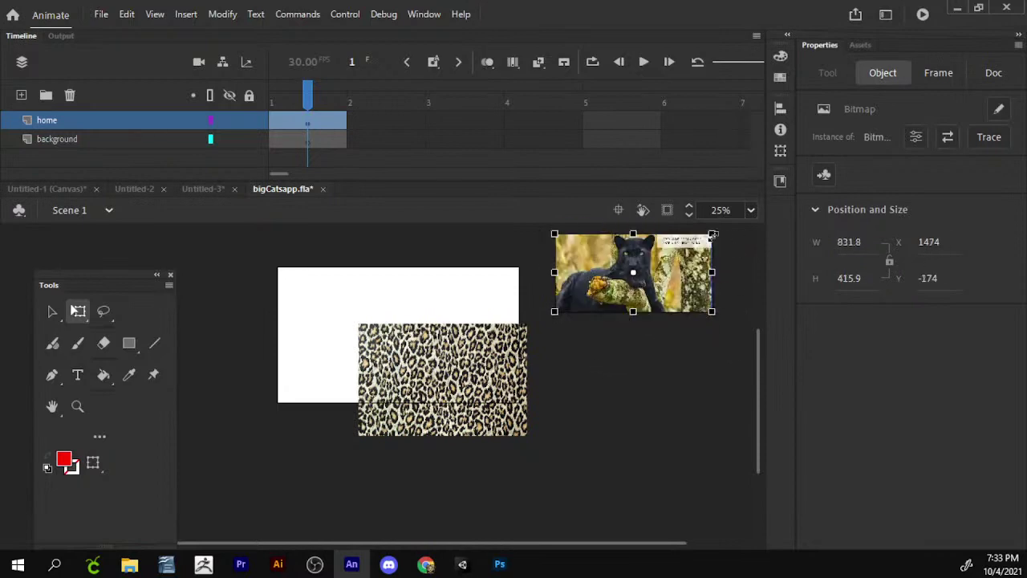
- Enlarge the leopard print proportionally to about 1300 x 867 and position it over the stage at X -20, Y -37
{"action": "left_click", "coordinate": [501, 369]}
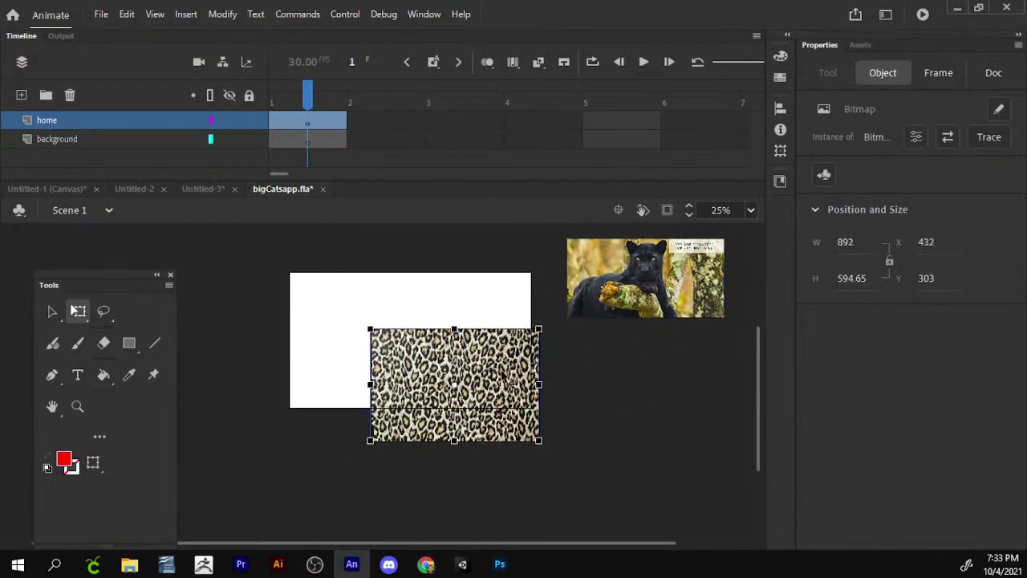
{"action": "left_click_drag", "start_coordinate": [499, 393], "coordinate": [466, 342]}
{"action": "left_click", "coordinate": [516, 275]}
{"action": "left_click_drag", "start_coordinate": [531, 255], "coordinate": [465, 440]}
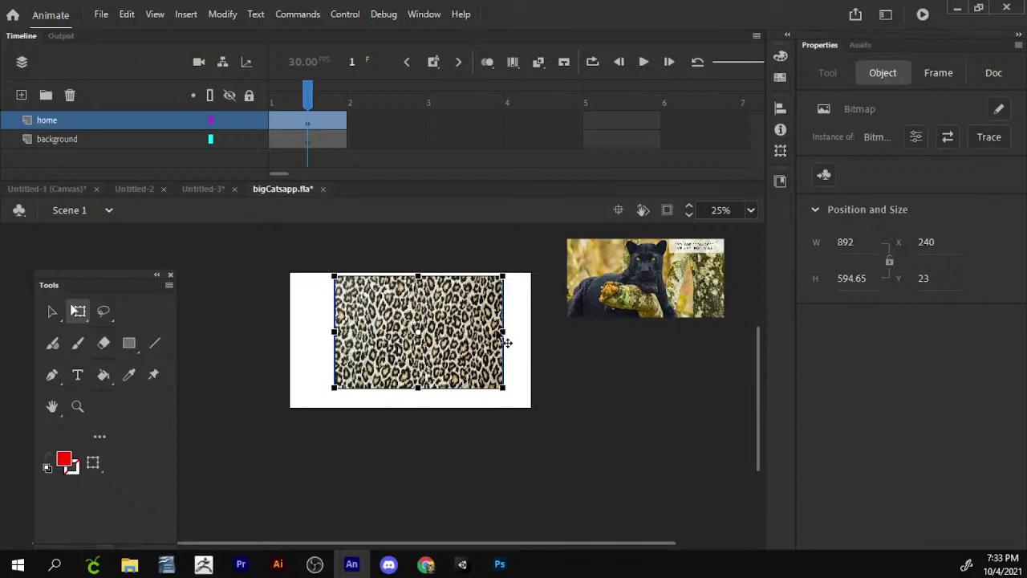
{"action": "left_click", "coordinate": [222, 16]}
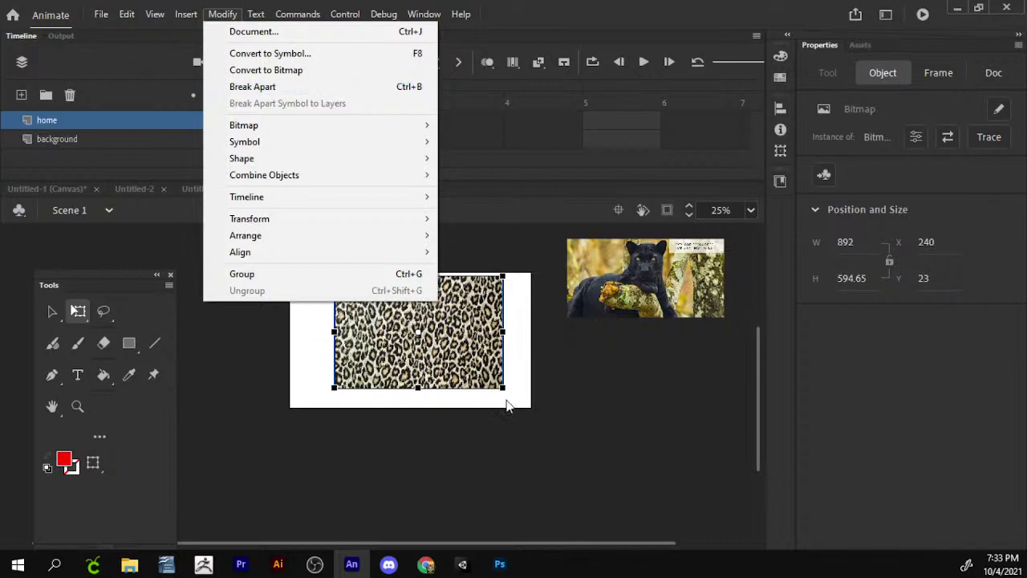
{"action": "left_click", "coordinate": [479, 359]}
{"action": "left_click_drag", "start_coordinate": [506, 386], "coordinate": [552, 428]}
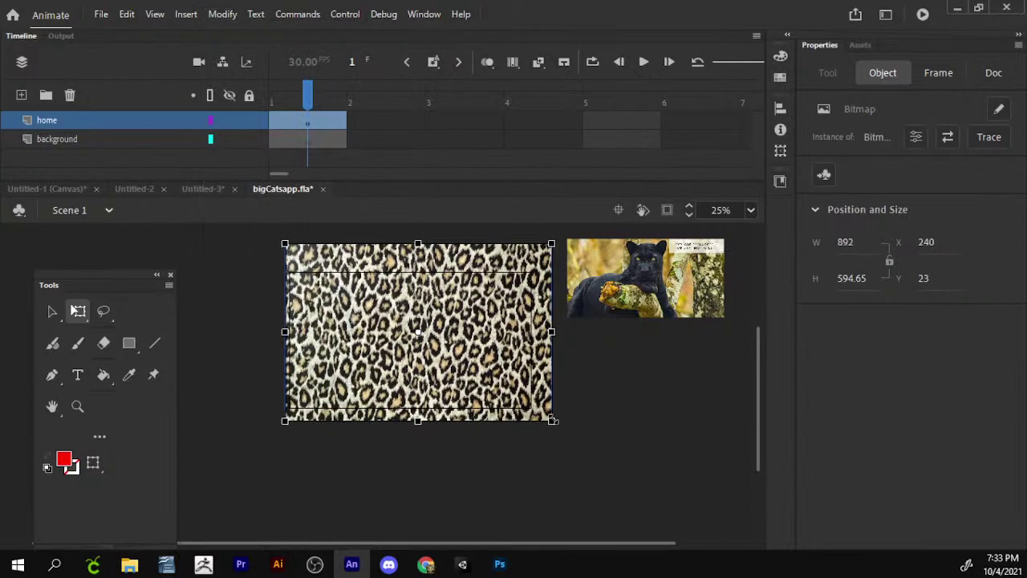
{"action": "left_click_drag", "start_coordinate": [474, 340], "coordinate": [580, 513]}
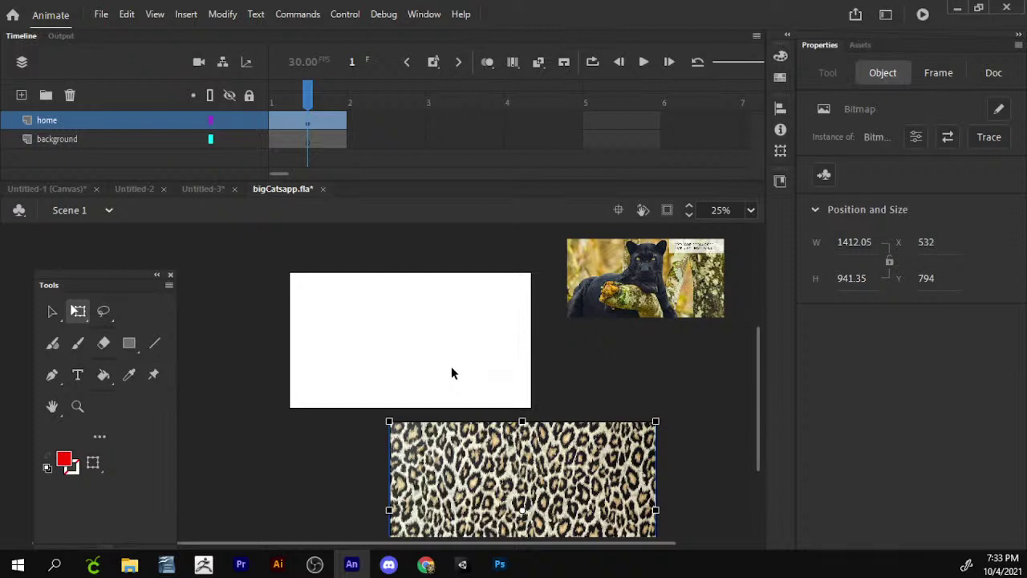
{"action": "left_click_drag", "start_coordinate": [542, 486], "coordinate": [434, 325]}
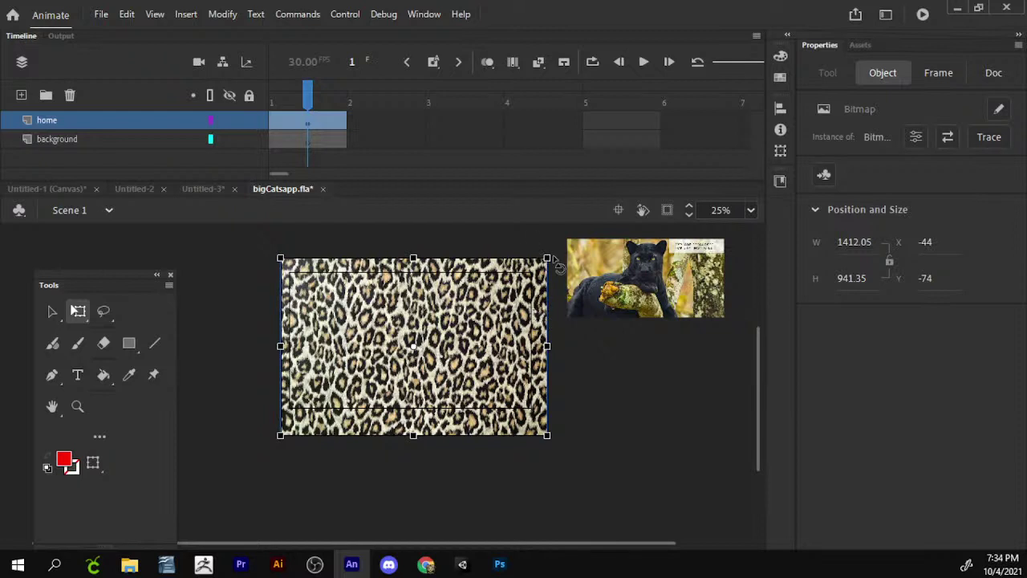
{"action": "left_click_drag", "start_coordinate": [548, 257], "coordinate": [538, 263]}
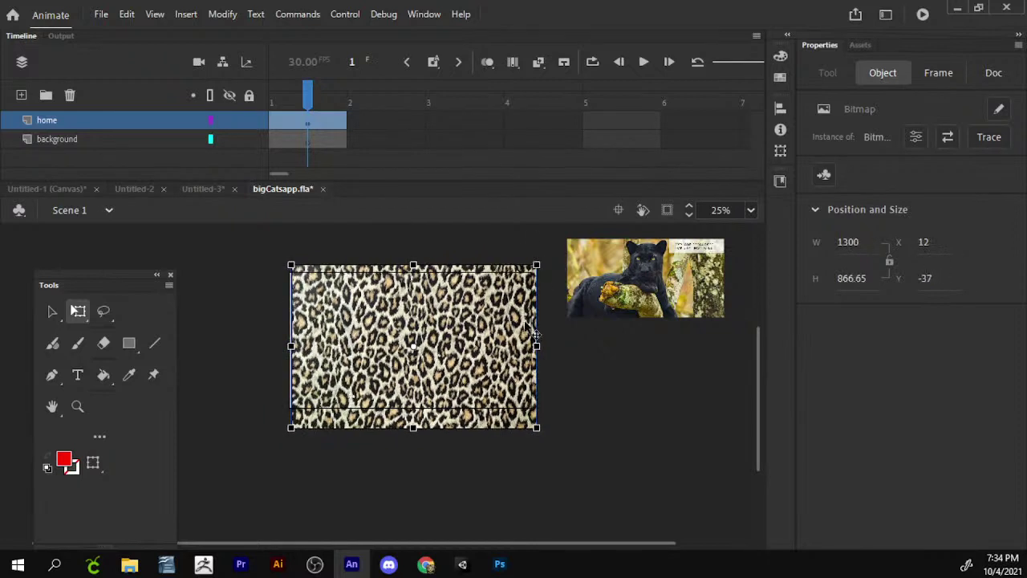
{"action": "left_click_drag", "start_coordinate": [531, 331], "coordinate": [529, 331]}
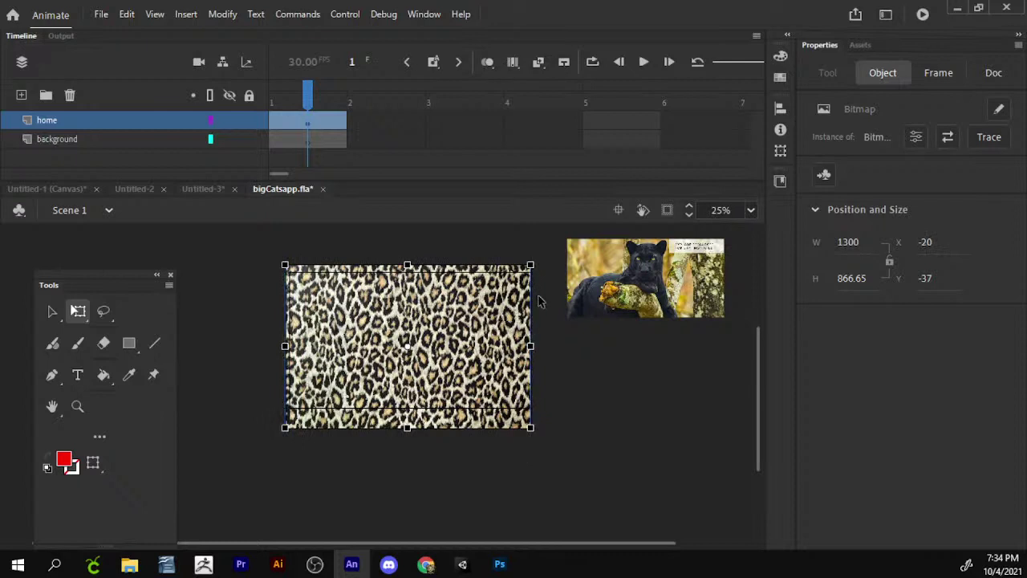
- Break apart the leopard print and delete the strip that extends below the stage
{"action": "key", "text": "ctrl+b"}
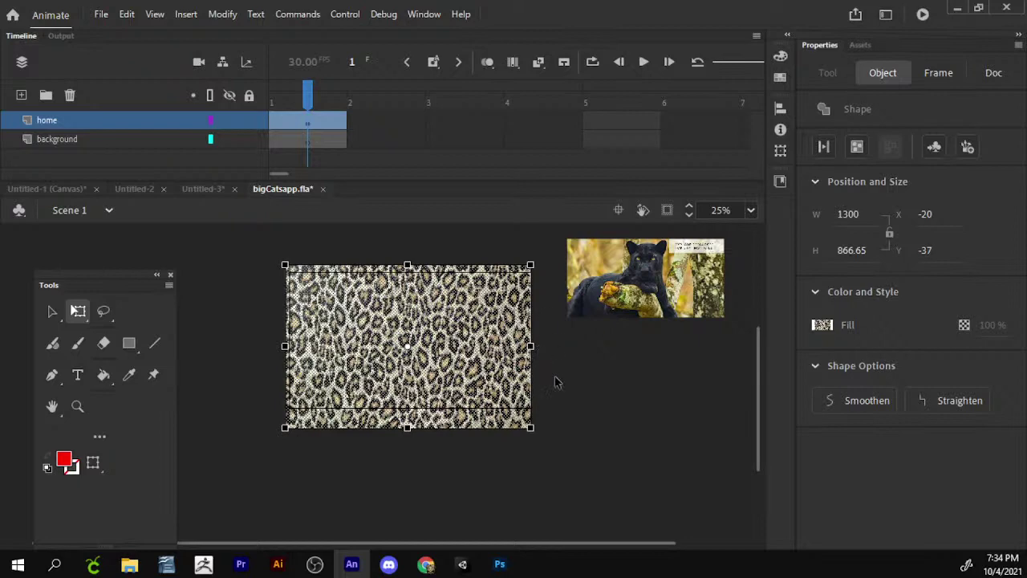
{"action": "left_click", "coordinate": [549, 467]}
{"action": "scroll", "coordinate": [537, 395], "scroll_direction": "down", "scroll_amount": 3}
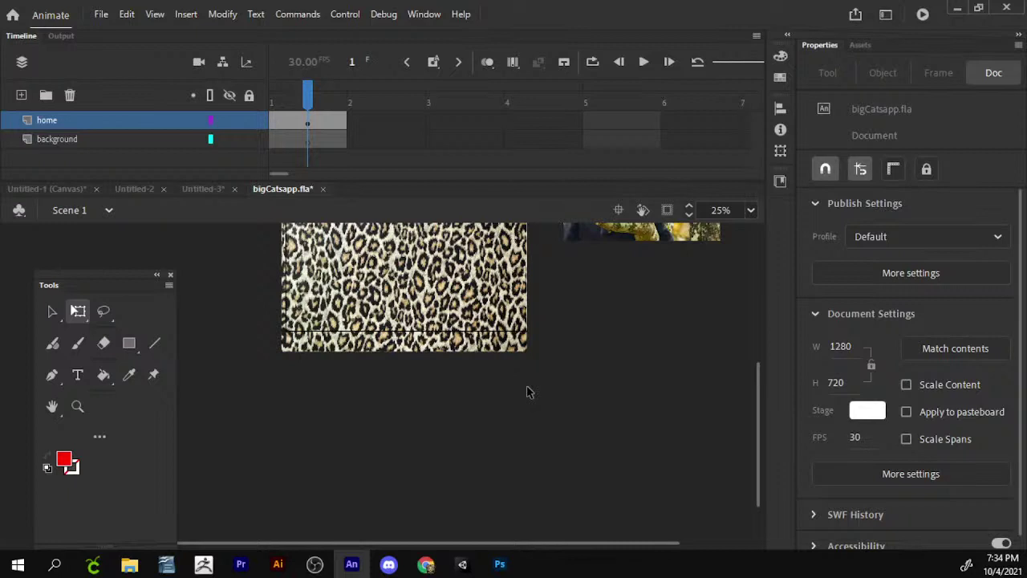
{"action": "scroll", "coordinate": [378, 366], "scroll_direction": "up", "scroll_amount": 3}
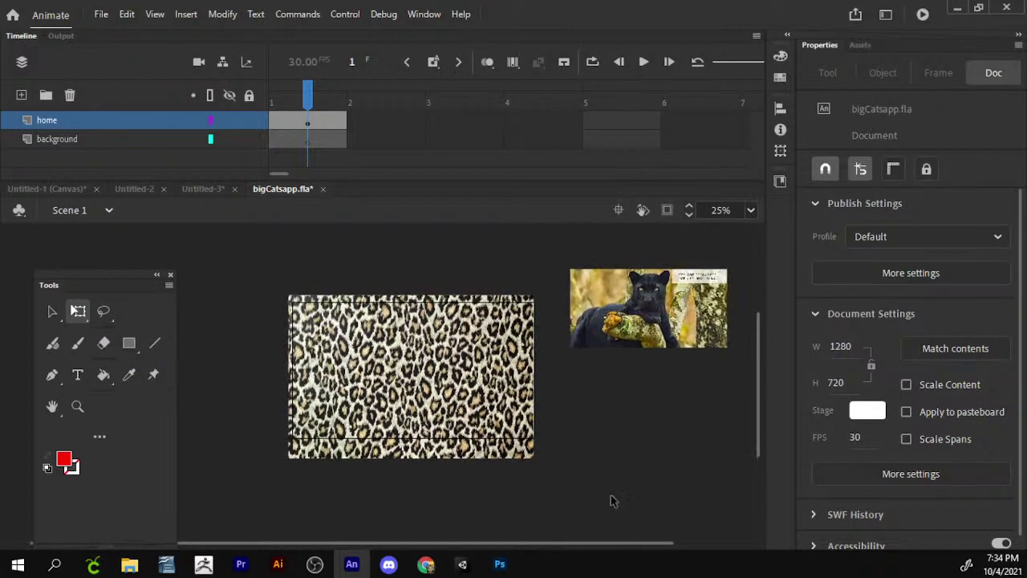
{"action": "left_click_drag", "start_coordinate": [591, 514], "coordinate": [245, 442]}
{"action": "key", "text": "Delete"}
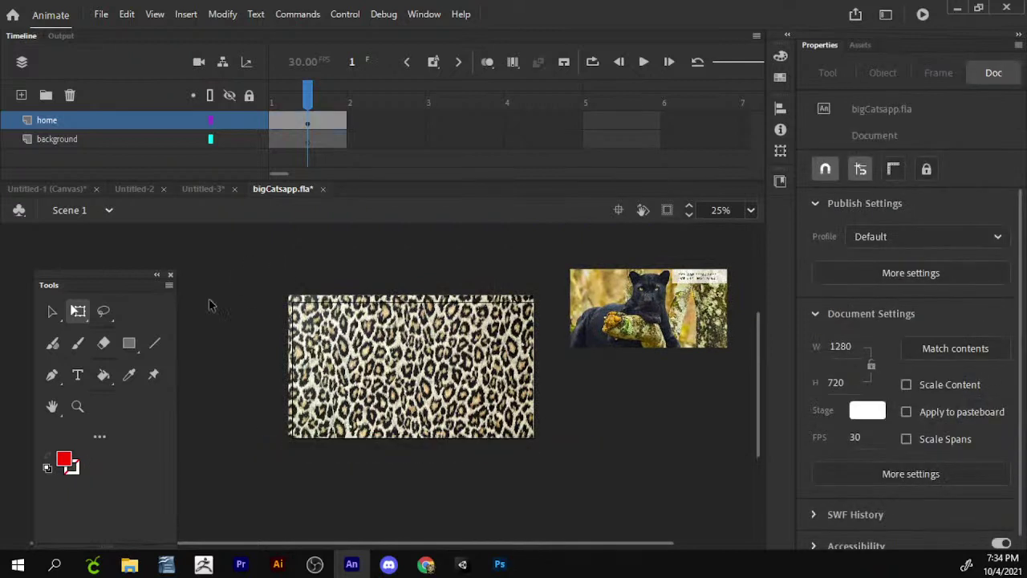
- Delete the leopard print strips beyond the stage's left and top edges, and select the trimmed shape
{"action": "left_click_drag", "start_coordinate": [255, 267], "coordinate": [295, 487]}
{"action": "key", "text": "Delete"}
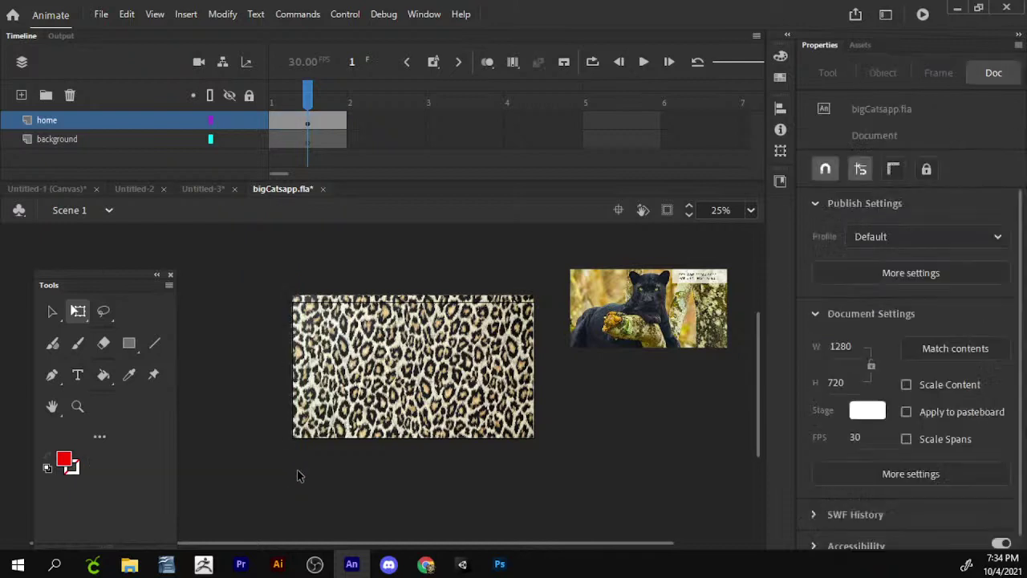
{"action": "left_click_drag", "start_coordinate": [546, 251], "coordinate": [223, 305]}
{"action": "key", "text": "Delete"}
{"action": "left_click", "coordinate": [473, 349]}
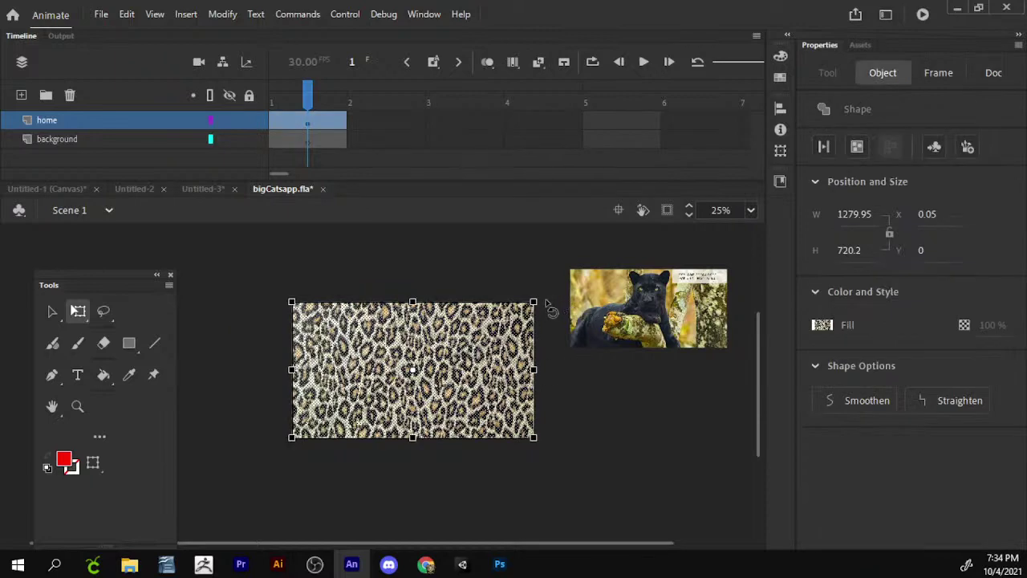
- Try shrinking the trimmed leopard print to about 1248 x 702, undo the resize and deselect the shape
{"action": "left_click_drag", "start_coordinate": [532, 301], "coordinate": [525, 308]}
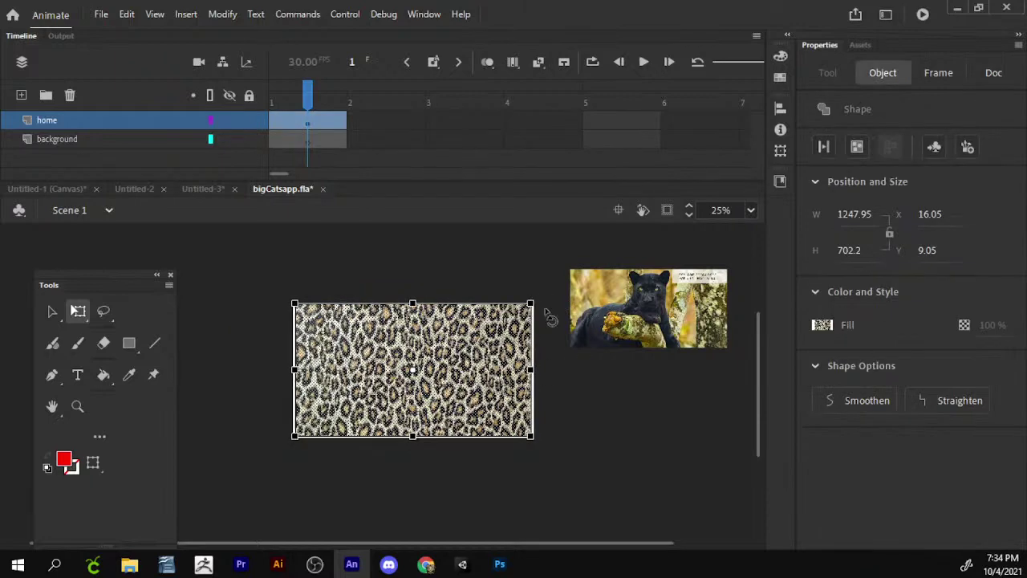
{"action": "key", "text": "ctrl+z"}
{"action": "left_click", "coordinate": [572, 379]}
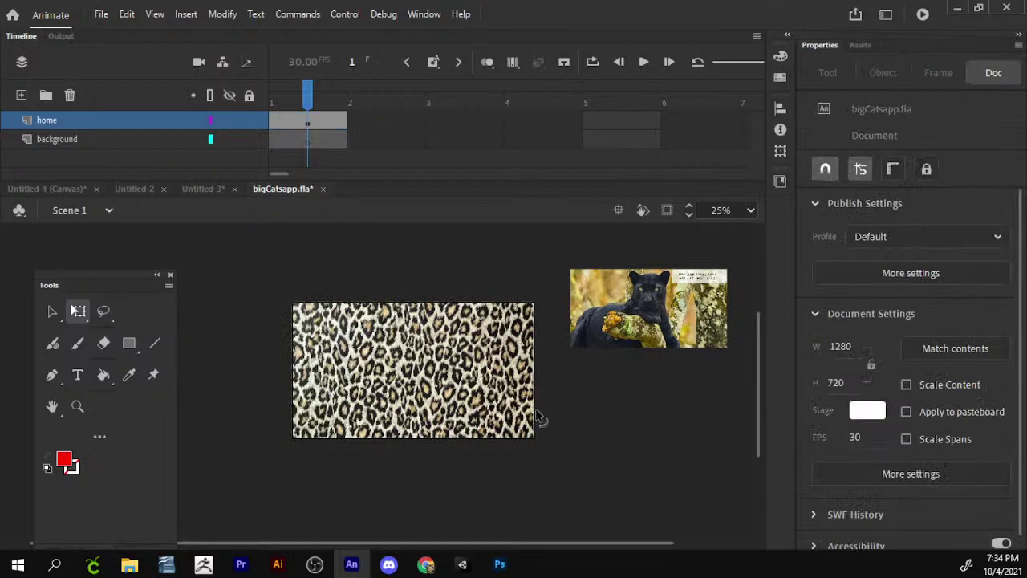
{"action": "scroll", "coordinate": [528, 383], "scroll_direction": "down", "scroll_amount": 1}
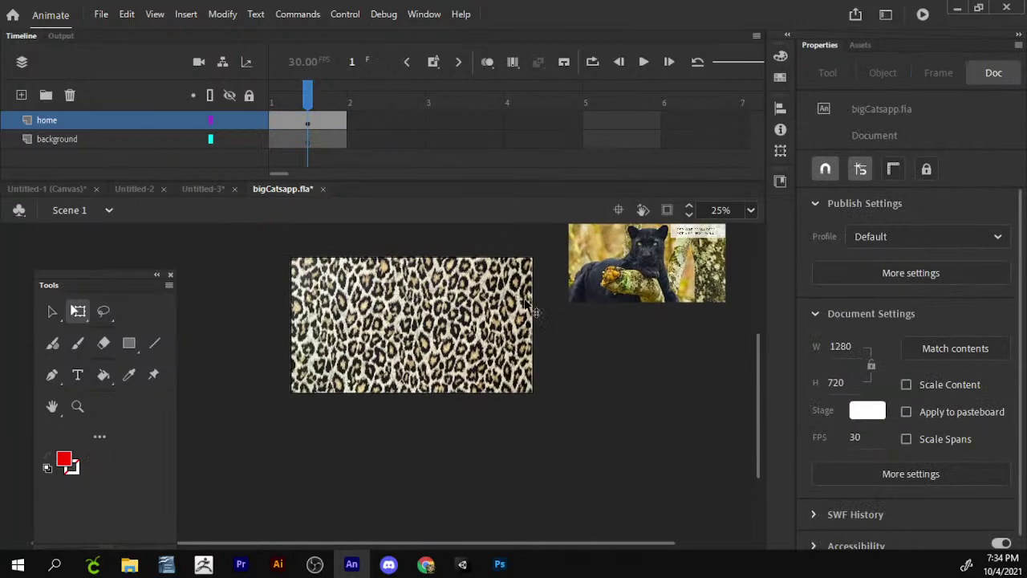
{"action": "key", "text": "z"}
{"action": "left_click", "coordinate": [93, 462]}
{"action": "left_click", "coordinate": [416, 357]}
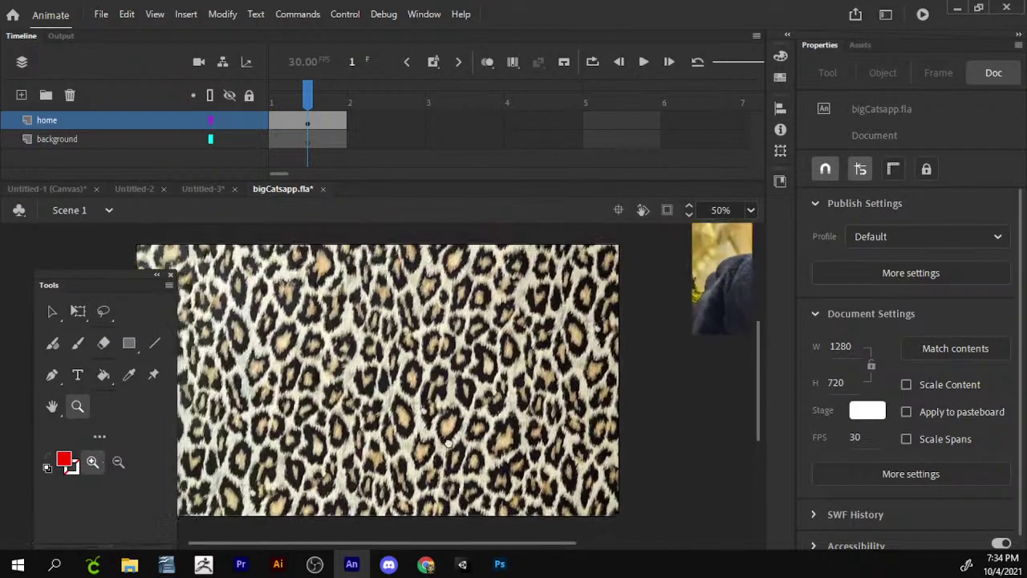
{"action": "key", "text": "v"}
{"action": "left_click", "coordinate": [642, 467]}
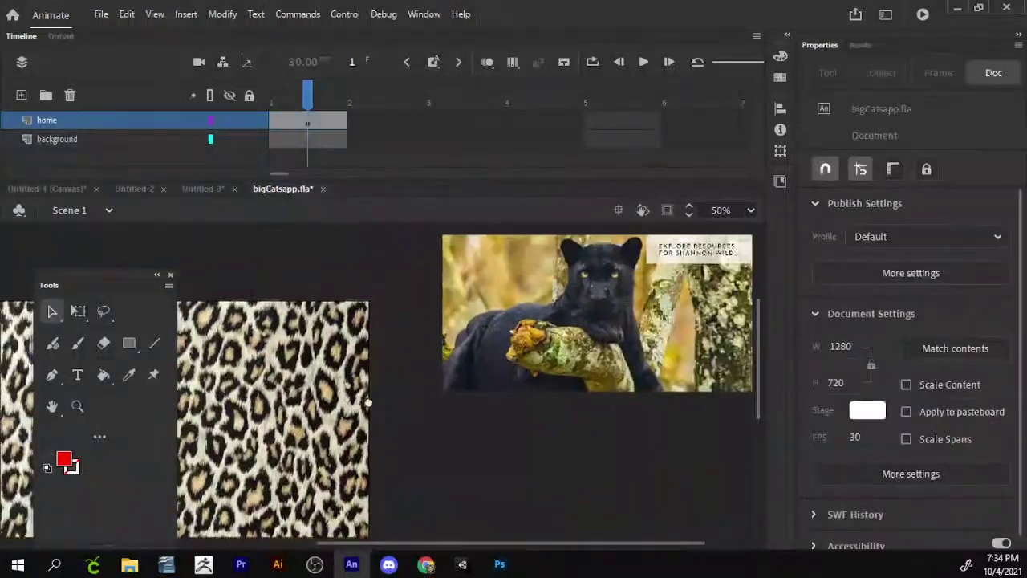
{"action": "left_click", "coordinate": [556, 317]}
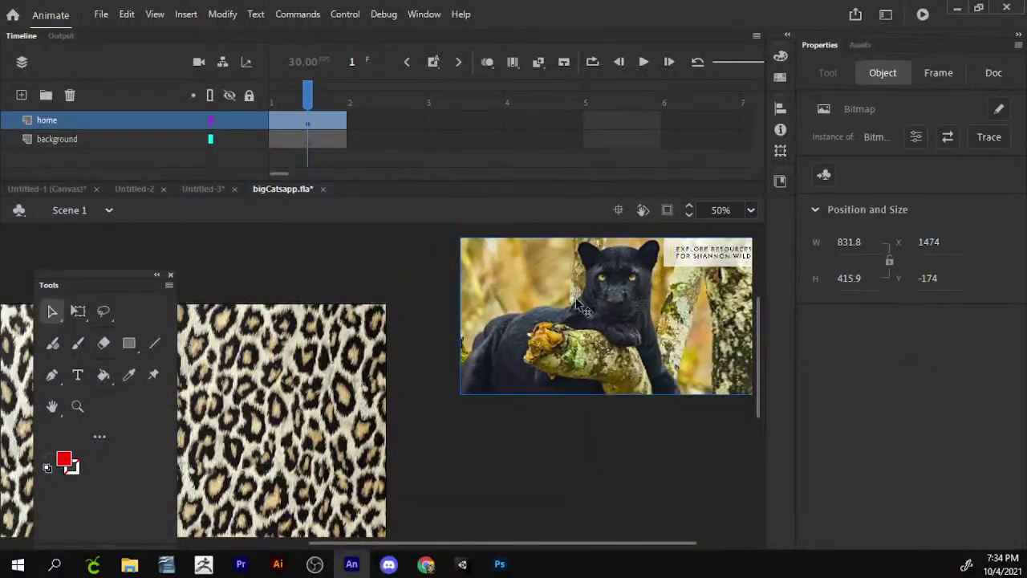
{"action": "right_click", "coordinate": [578, 305]}
{"action": "left_click", "coordinate": [448, 341]}
{"action": "left_click", "coordinate": [274, 127]}
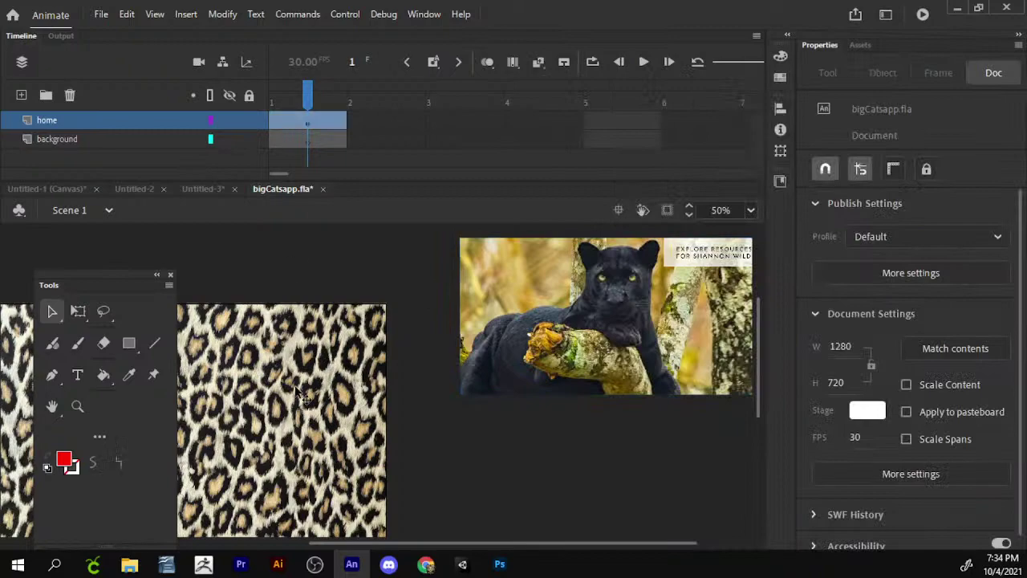
- Cut the leopard print from the home layer and paste it in place on the background layer
{"action": "left_click_drag", "start_coordinate": [285, 377], "coordinate": [456, 311]}
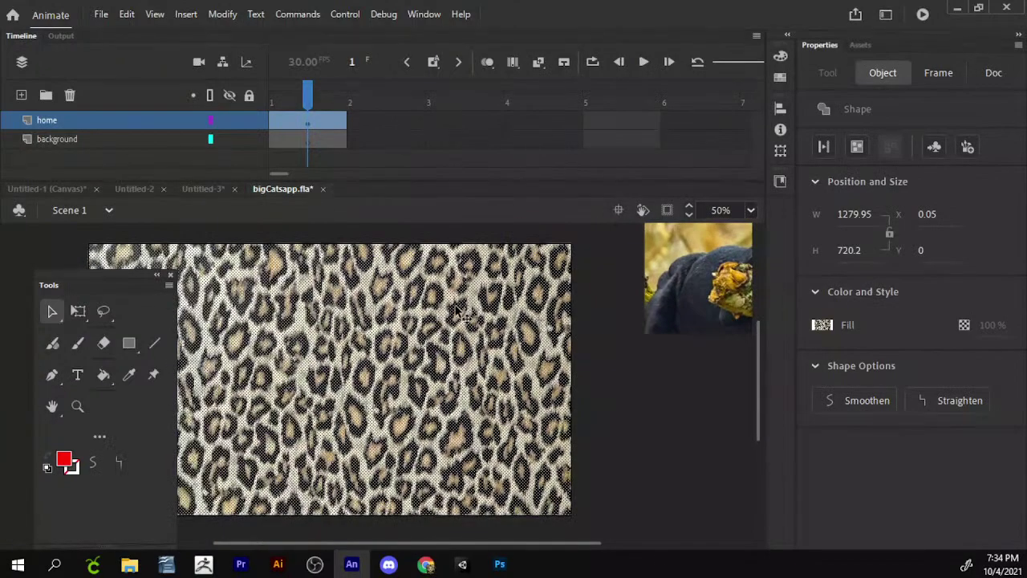
{"action": "right_click", "coordinate": [383, 377]}
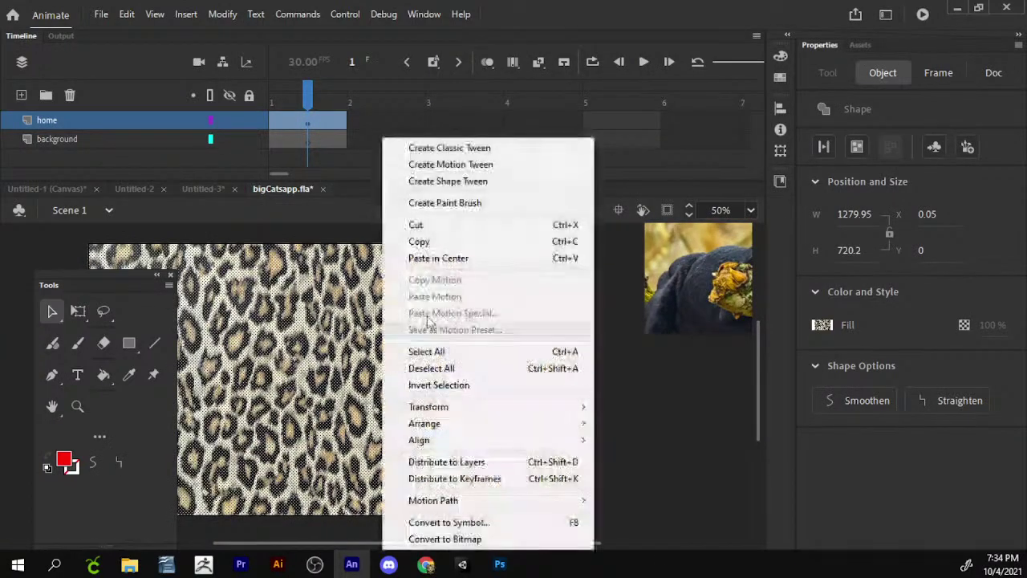
{"action": "left_click", "coordinate": [454, 224]}
{"action": "left_click", "coordinate": [129, 145]}
{"action": "right_click", "coordinate": [334, 391]}
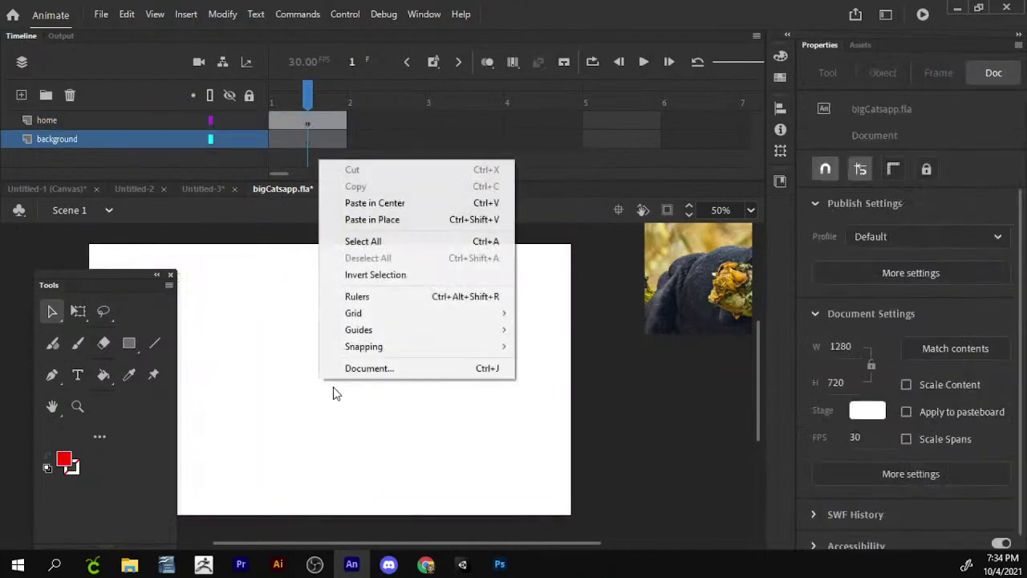
{"action": "left_click", "coordinate": [377, 216]}
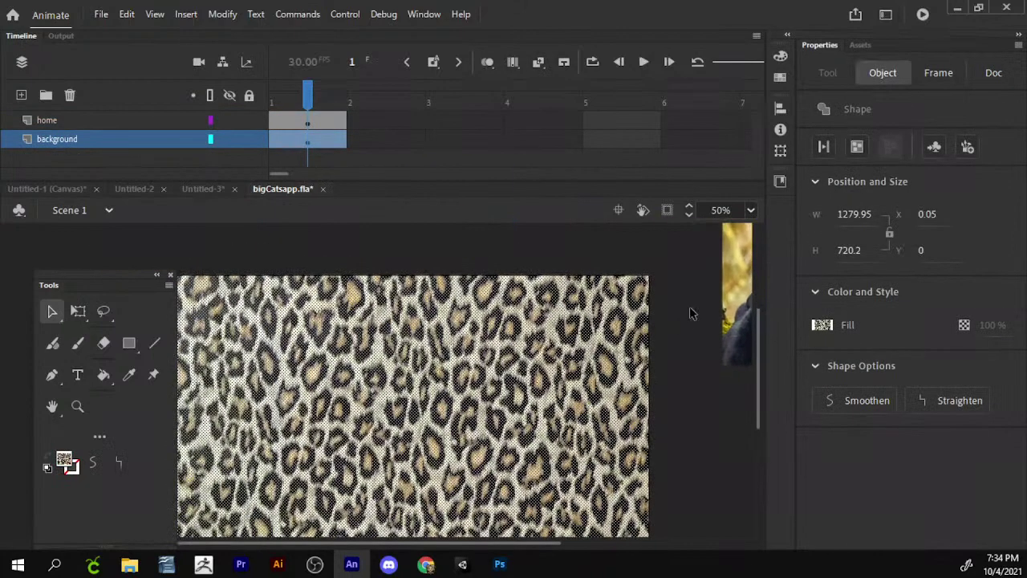
{"action": "left_click", "coordinate": [679, 372]}
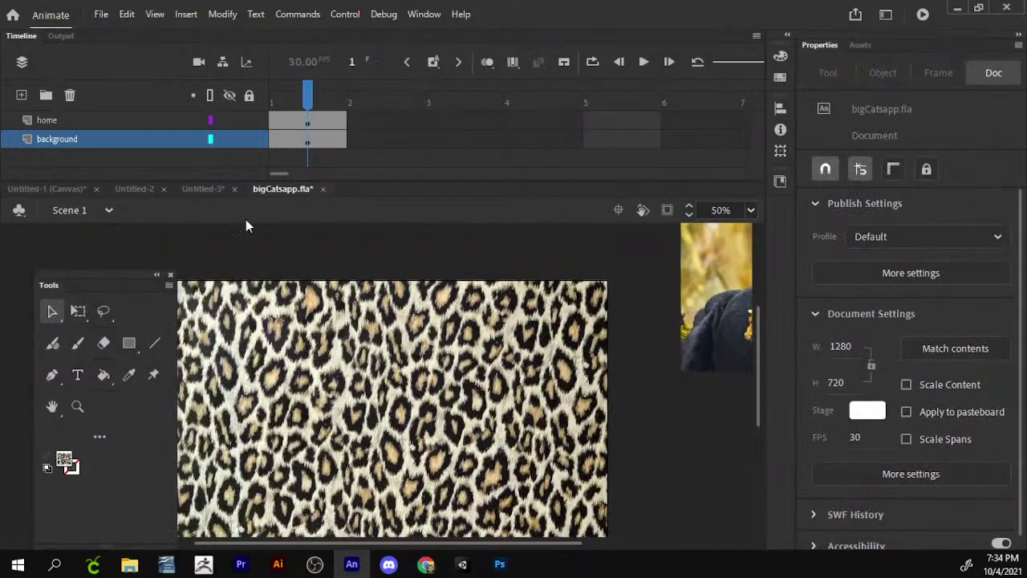
{"action": "scroll", "coordinate": [482, 361], "scroll_direction": "right", "scroll_amount": 5}
{"action": "left_click", "coordinate": [543, 311]}
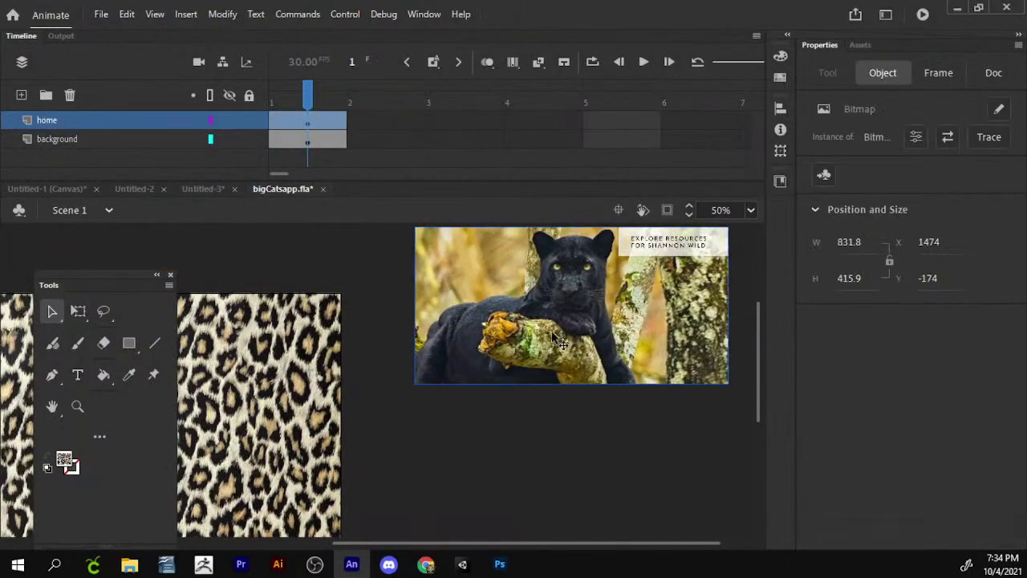
{"action": "scroll", "coordinate": [561, 321], "scroll_direction": "left", "scroll_amount": 5}
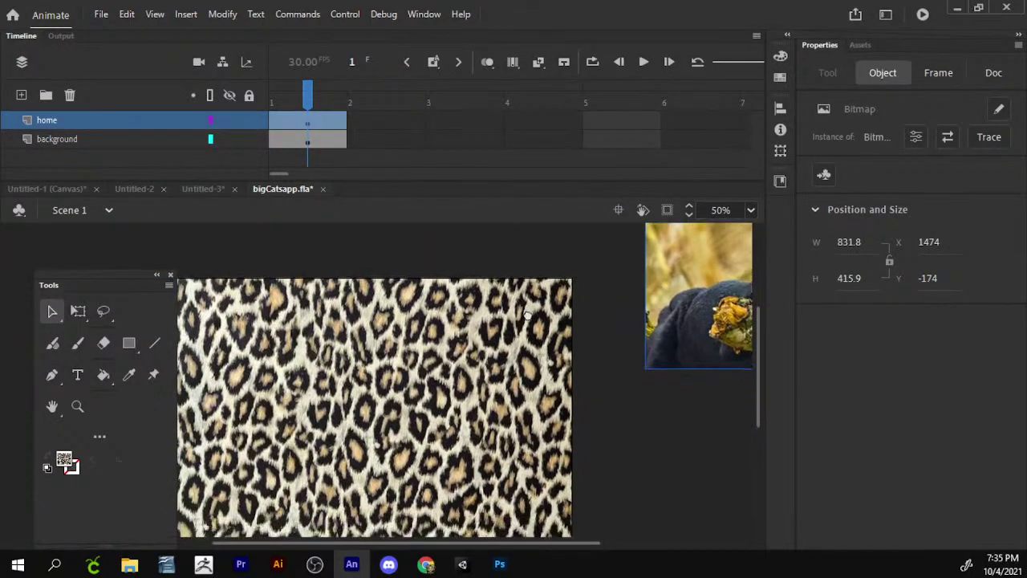
{"action": "left_click", "coordinate": [79, 379]}
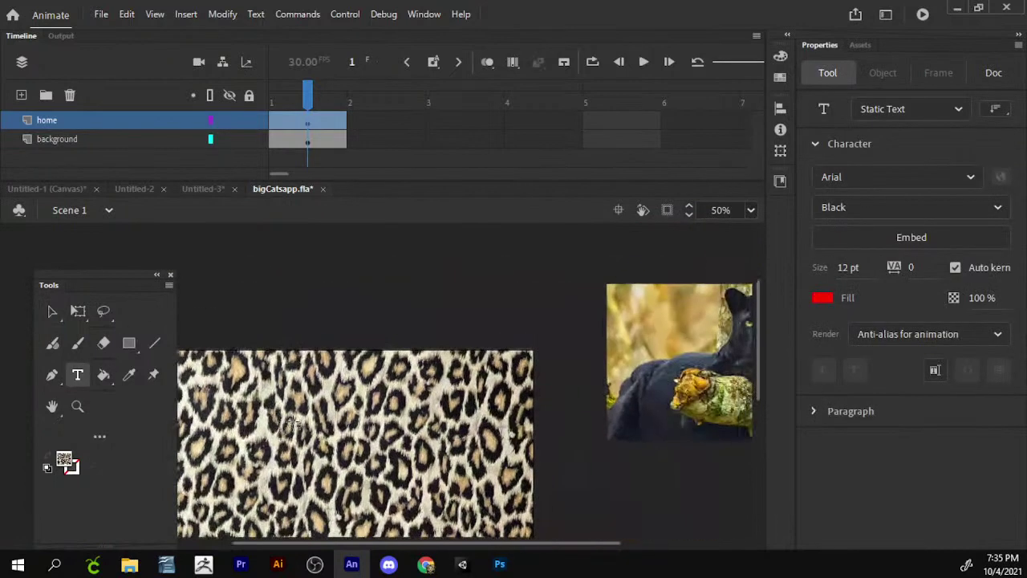
{"action": "left_click", "coordinate": [321, 331]}
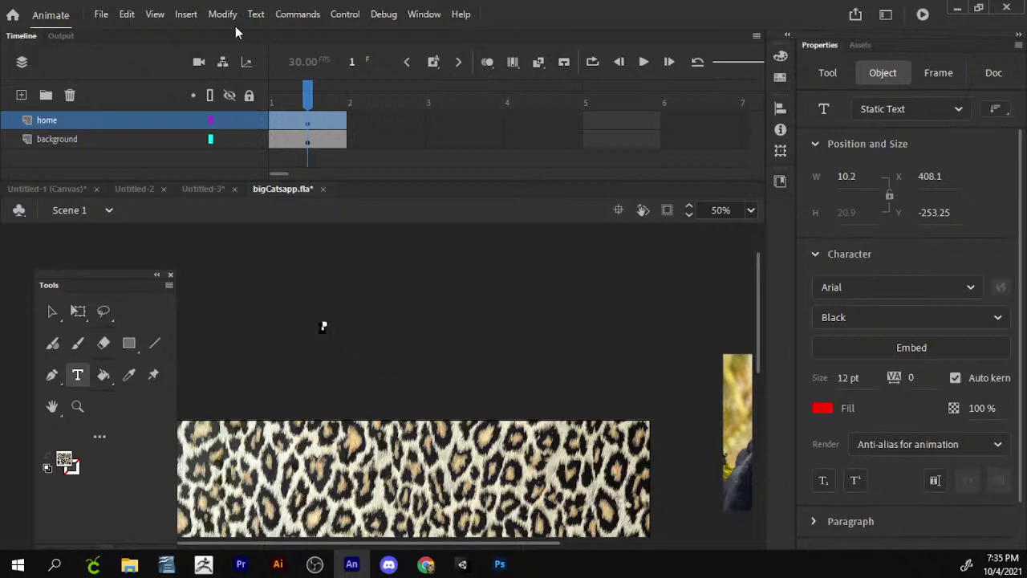
{"action": "scroll", "coordinate": [506, 416], "scroll_direction": "down", "scroll_amount": 3}
{"action": "left_click", "coordinate": [52, 311]}
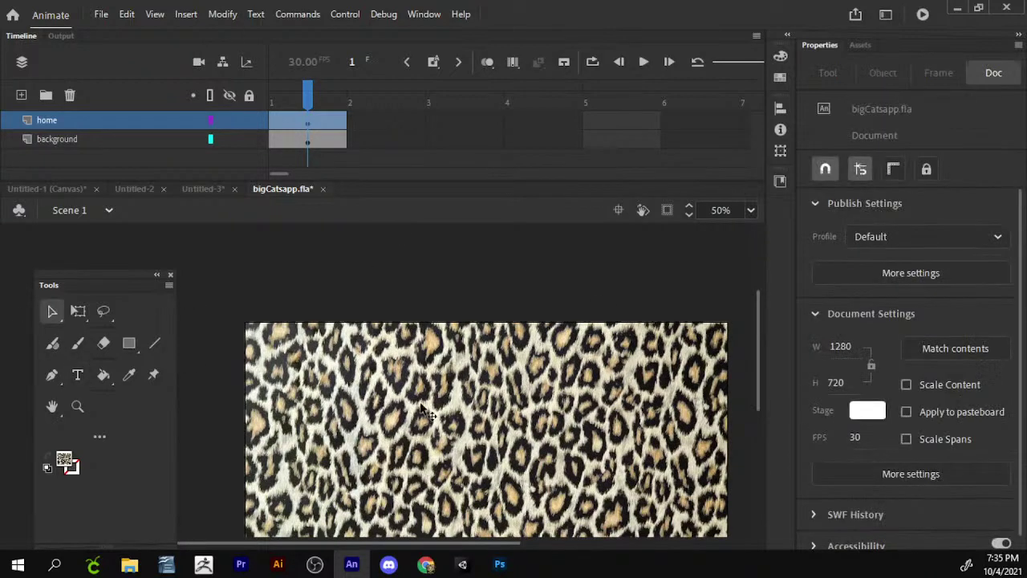
- Convert the leopard print shape on the background layer to a Graphic symbol named background
{"action": "left_click", "coordinate": [428, 412]}
{"action": "scroll", "coordinate": [429, 411], "scroll_direction": "down", "scroll_amount": 2}
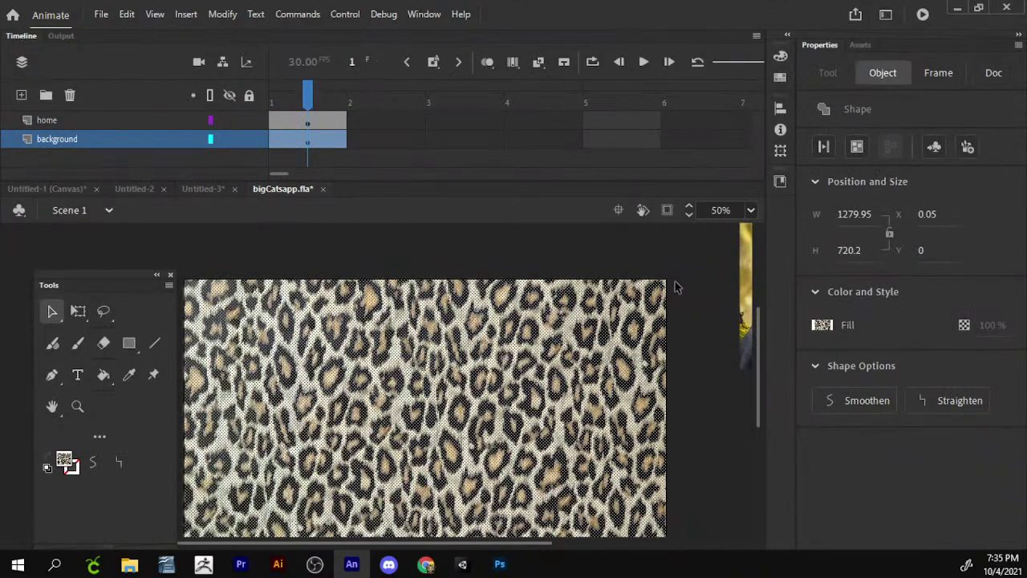
{"action": "scroll", "coordinate": [465, 402], "scroll_direction": "left", "scroll_amount": 5}
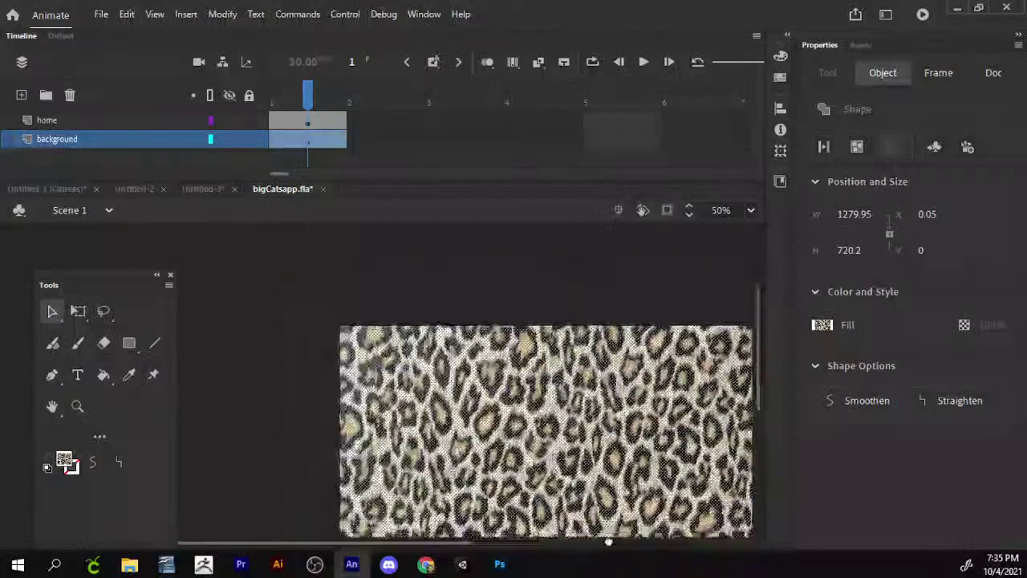
{"action": "scroll", "coordinate": [522, 425], "scroll_direction": "down", "scroll_amount": 3}
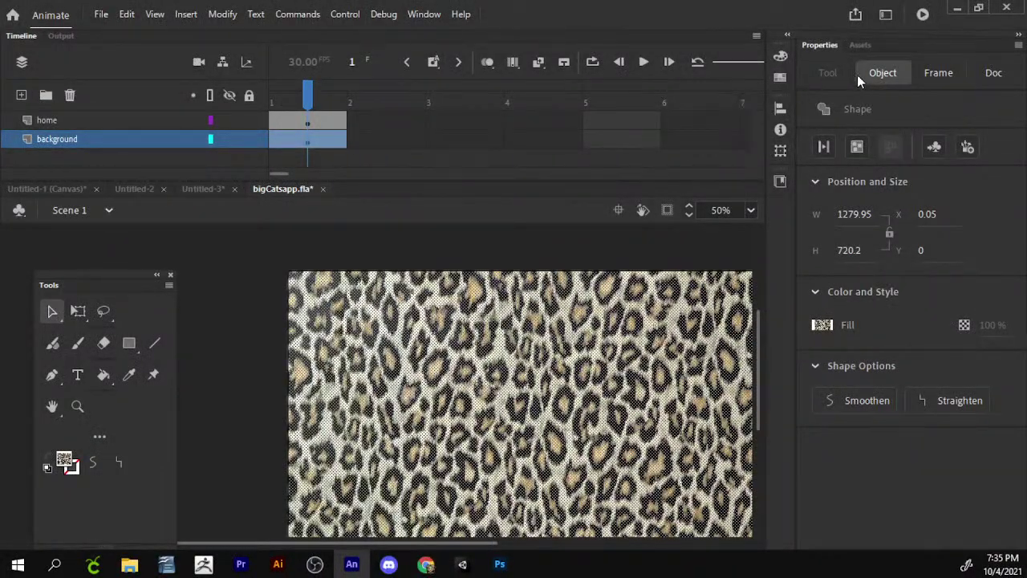
{"action": "left_click", "coordinate": [223, 14]}
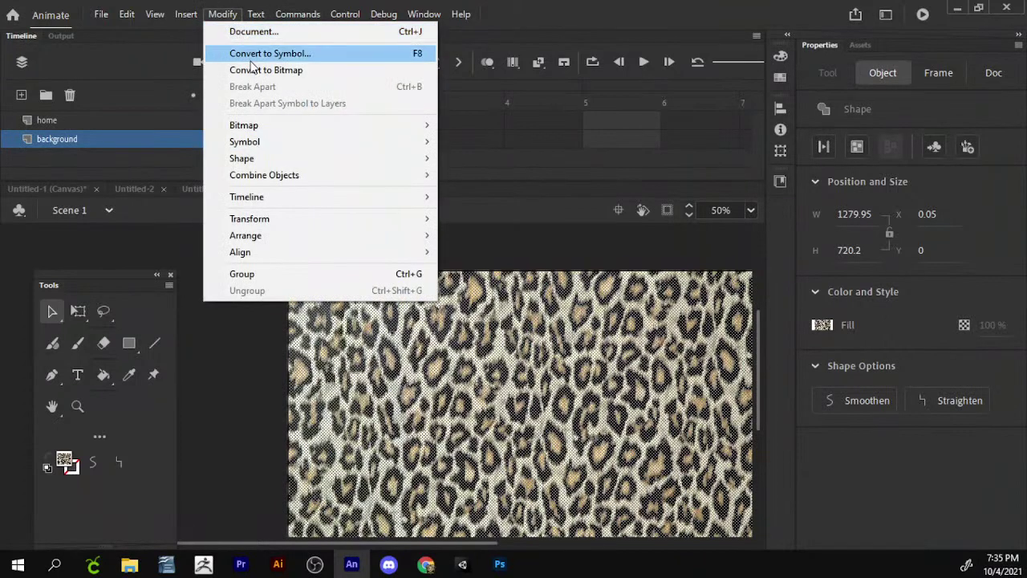
{"action": "left_click", "coordinate": [244, 59]}
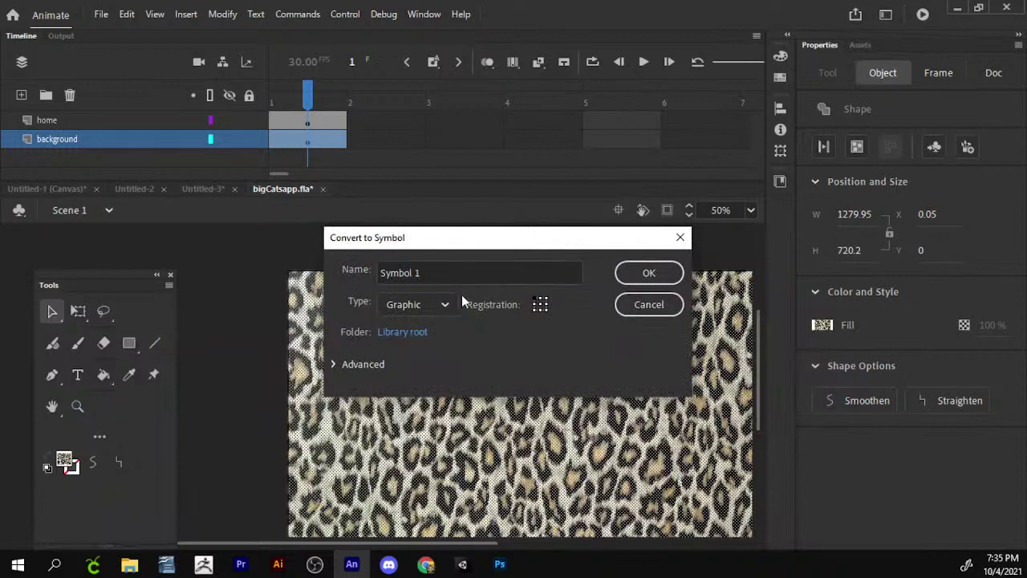
{"action": "left_click_drag", "start_coordinate": [470, 273], "coordinate": [344, 280]}
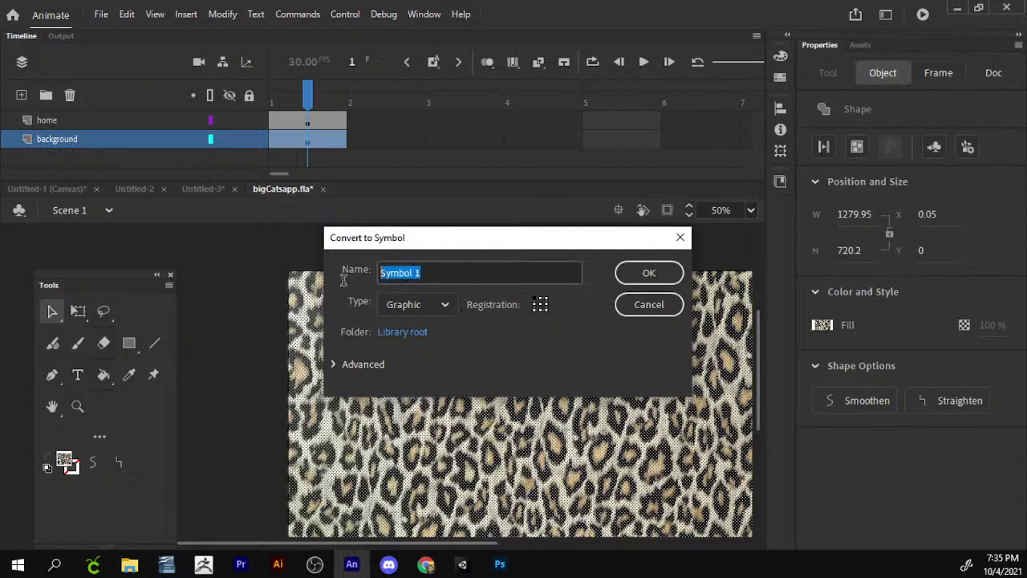
{"action": "type", "text": "background"}
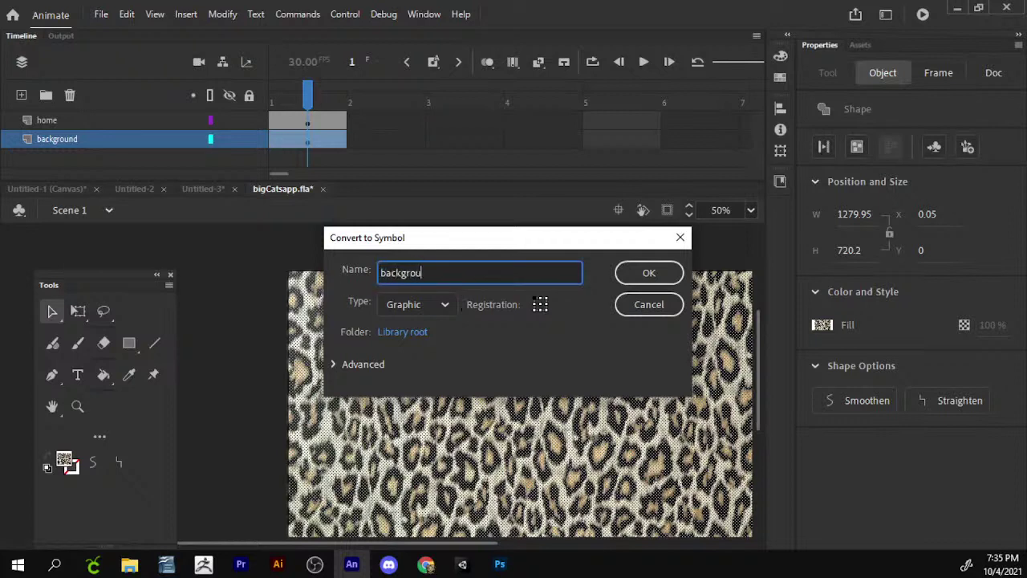
{"action": "left_click", "coordinate": [438, 312]}
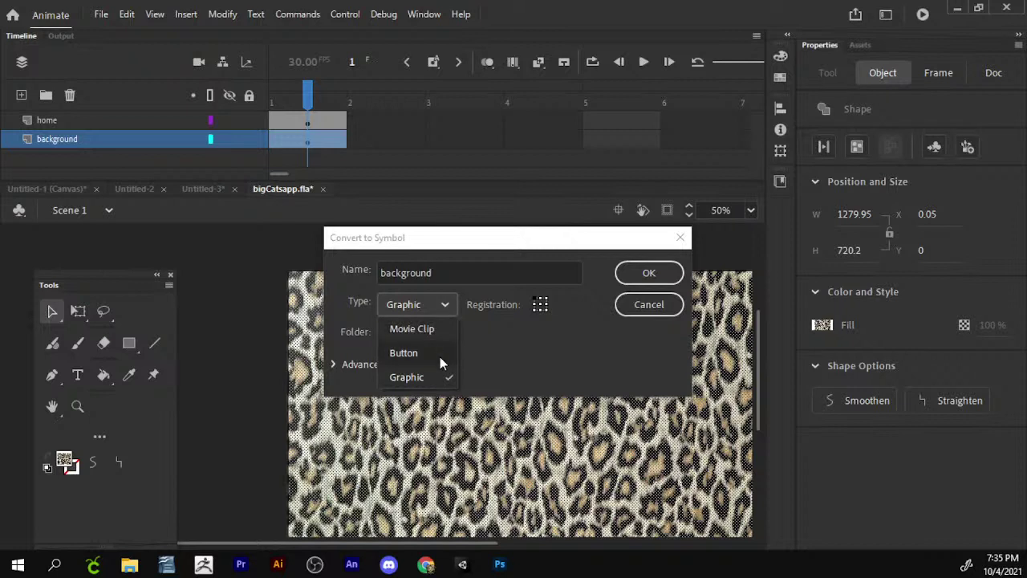
{"action": "left_click", "coordinate": [433, 377]}
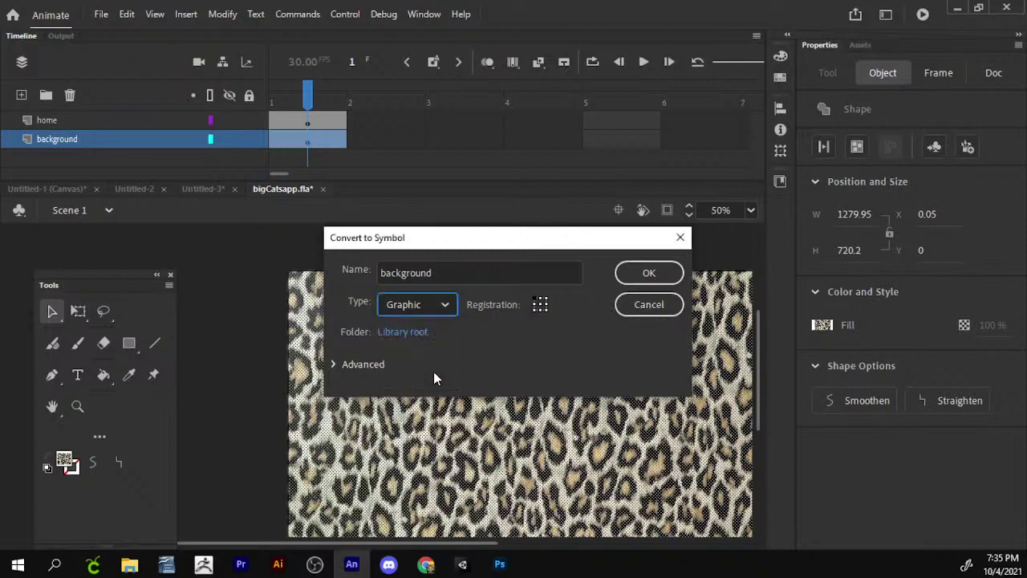
{"action": "left_click", "coordinate": [662, 271]}
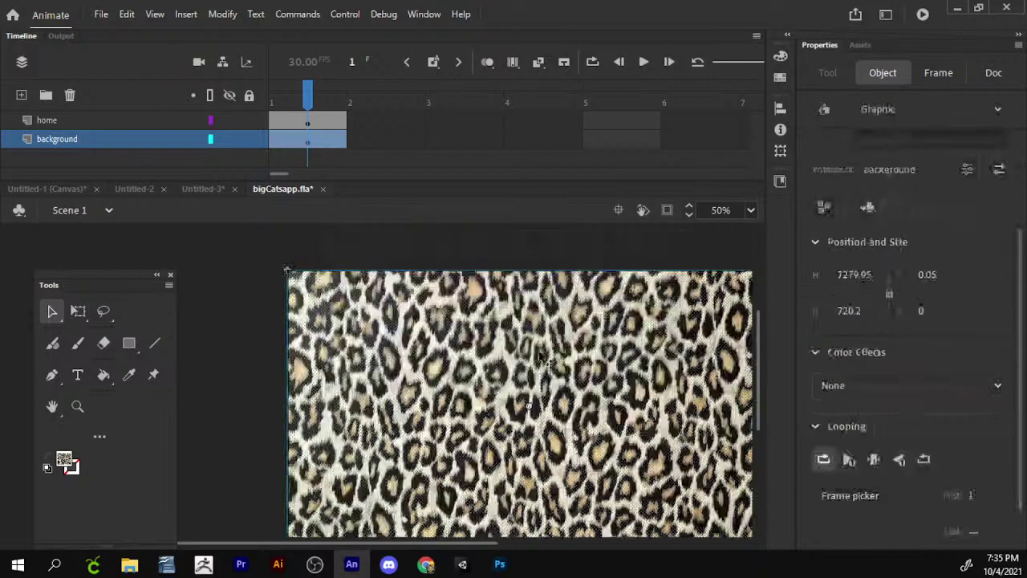
- Try moving the background symbol to about X 36, Y 60, undo the move and reselect the symbol
{"action": "left_click_drag", "start_coordinate": [475, 452], "coordinate": [471, 423]}
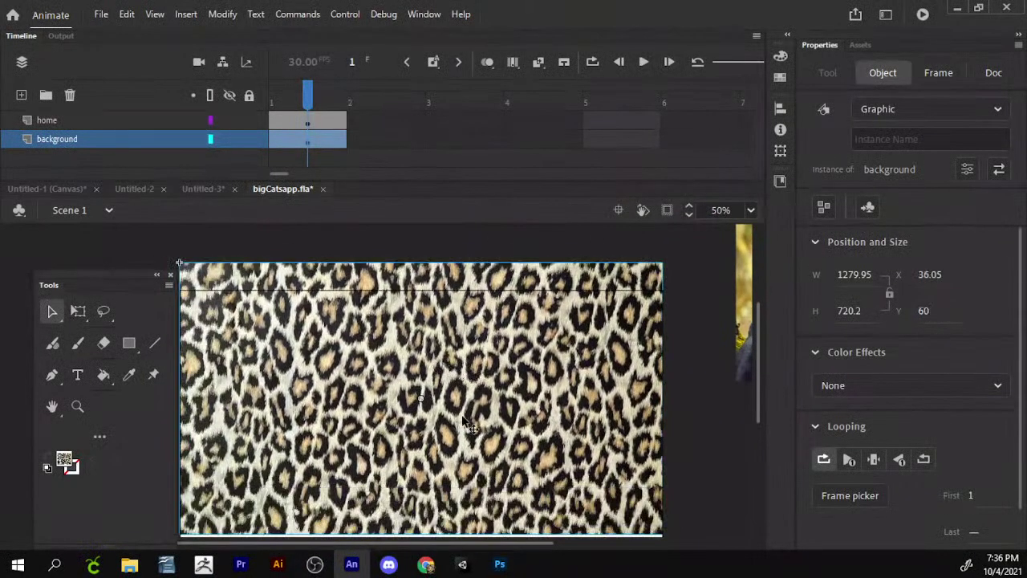
{"action": "key", "text": "ctrl+z"}
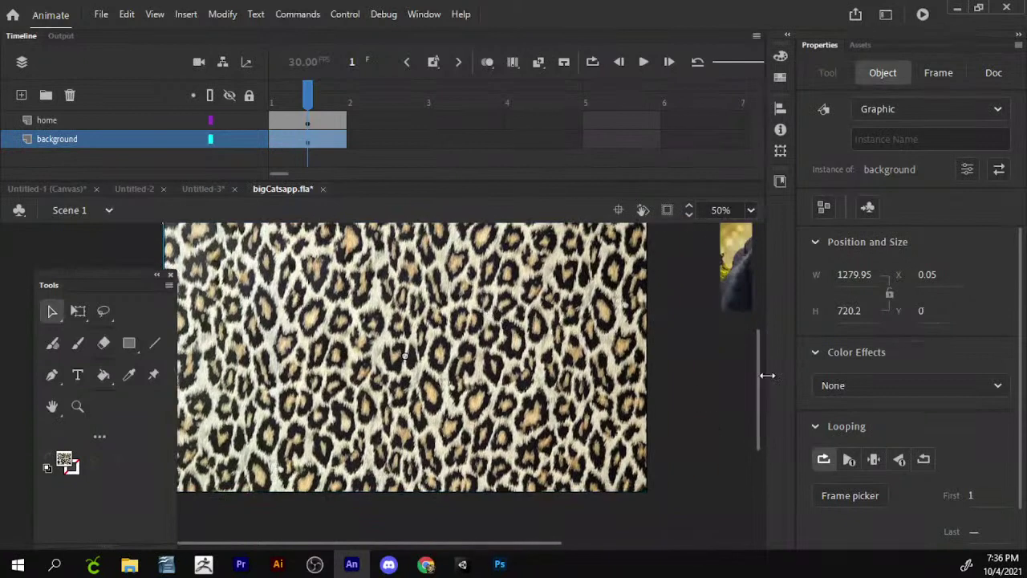
{"action": "left_click", "coordinate": [725, 390]}
{"action": "left_click", "coordinate": [548, 389]}
- Apply the Brightness color effect to the background symbol and darken it to about -63%
{"action": "left_click", "coordinate": [880, 387]}
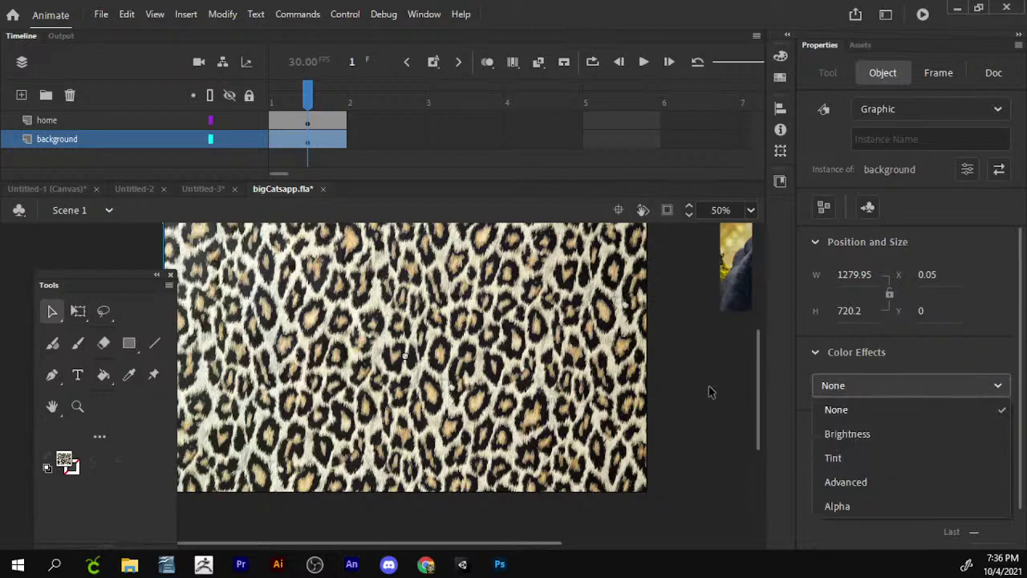
{"action": "left_click", "coordinate": [526, 397]}
{"action": "scroll", "coordinate": [576, 443], "scroll_direction": "up", "scroll_amount": 2}
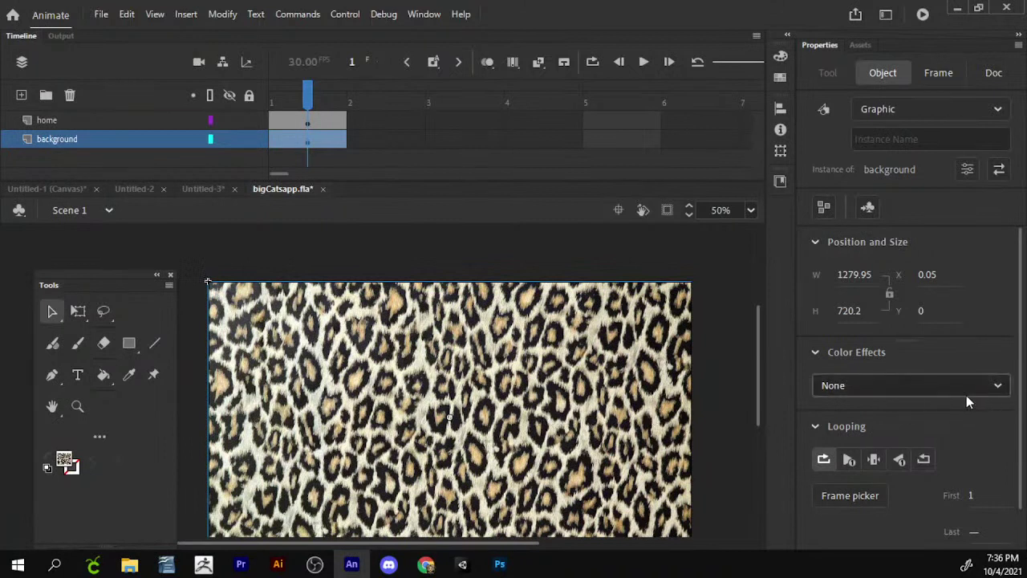
{"action": "left_click", "coordinate": [906, 386]}
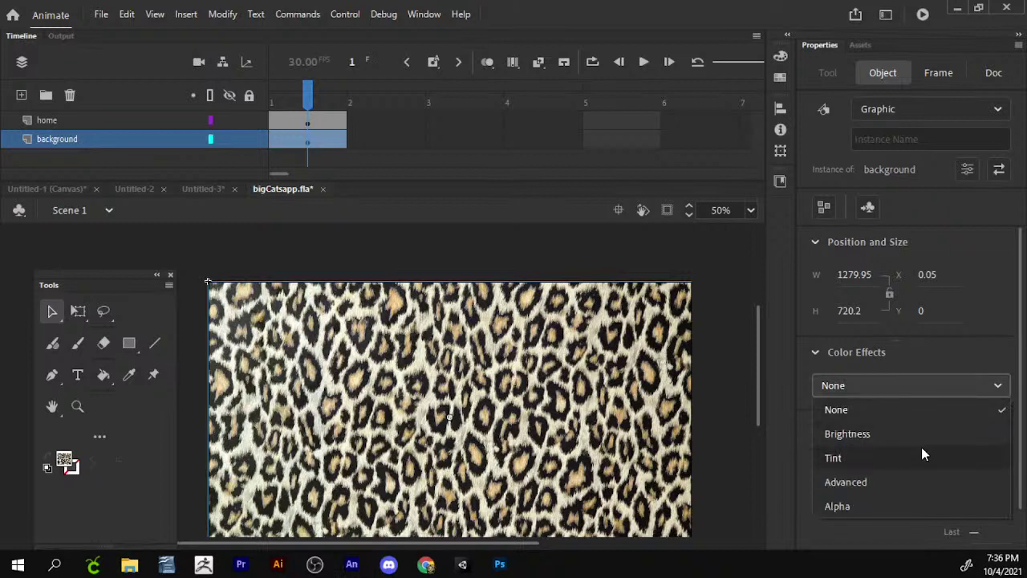
{"action": "left_click", "coordinate": [881, 438]}
{"action": "left_click_drag", "start_coordinate": [901, 431], "coordinate": [857, 451]}
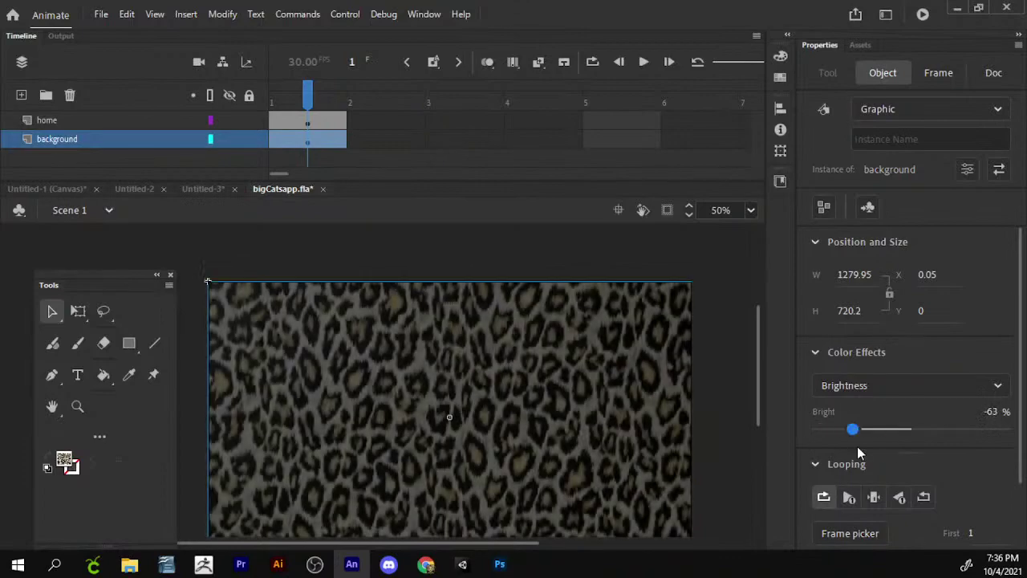
- Try a brightness of 50% on the background symbol and bring it back to 0%
{"action": "left_click", "coordinate": [1001, 412]}
{"action": "type", "text": "50"}
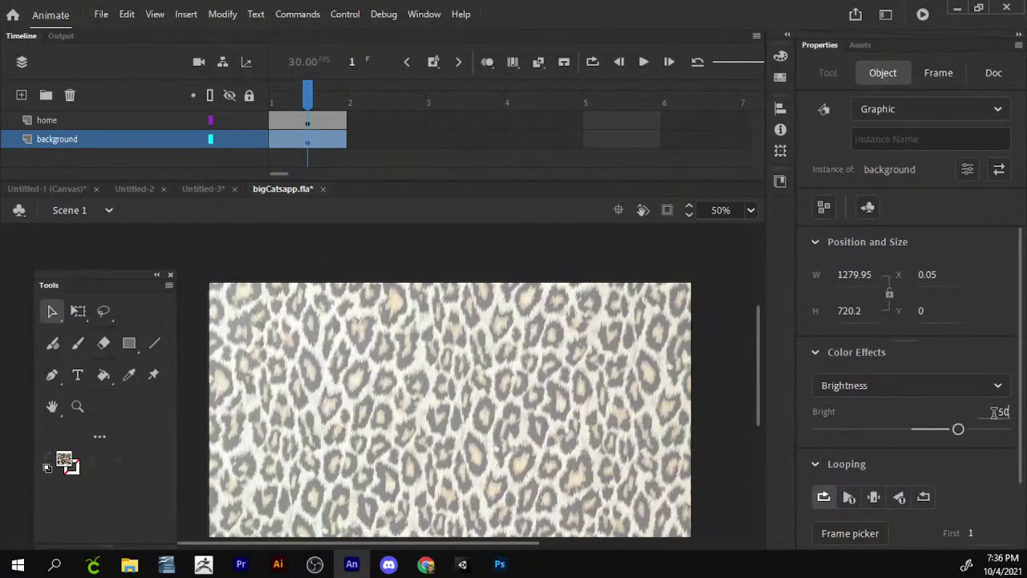
{"action": "left_click_drag", "start_coordinate": [927, 430], "coordinate": [911, 426]}
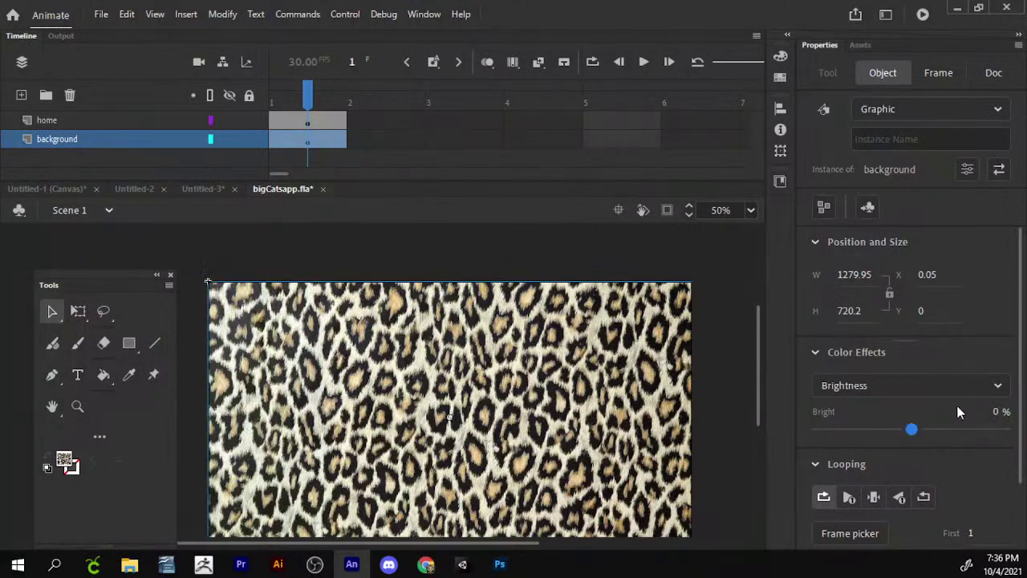
- Try a Tint color effect on the background symbol with red 199, green 162, blue 25 and a strength of 56%
{"action": "left_click", "coordinate": [973, 382]}
{"action": "left_click", "coordinate": [935, 461]}
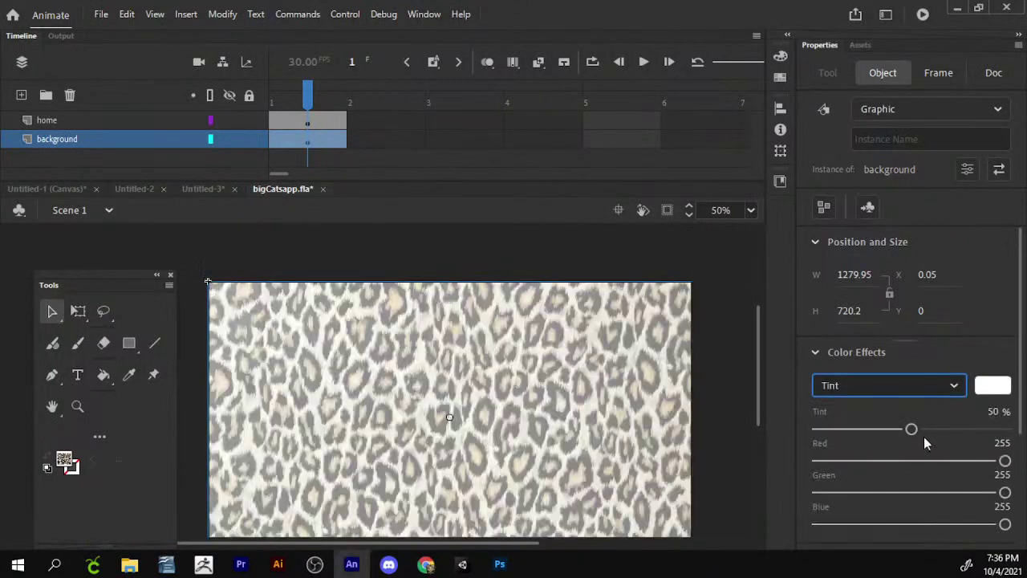
{"action": "left_click_drag", "start_coordinate": [923, 435], "coordinate": [840, 429]}
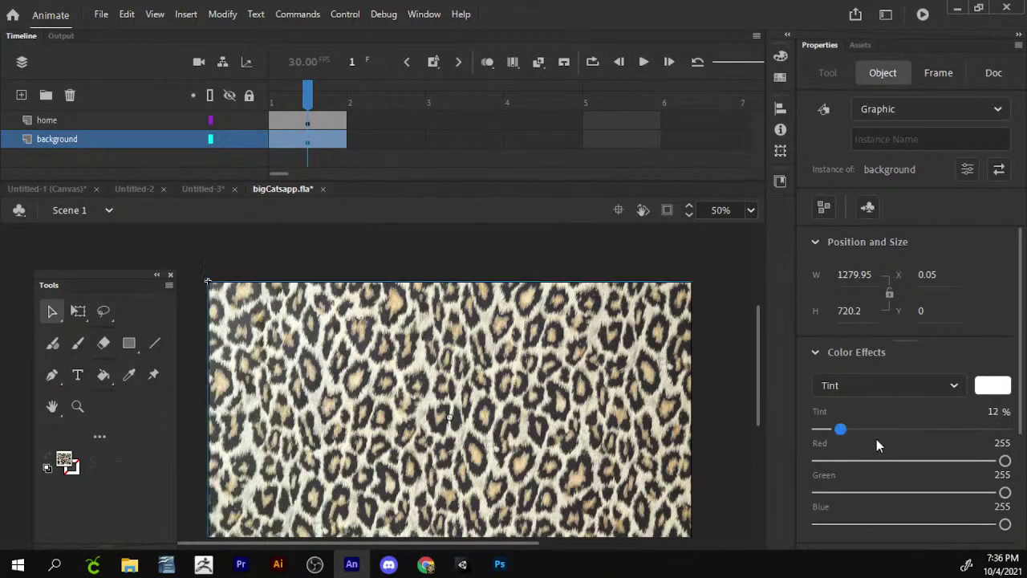
{"action": "left_click_drag", "start_coordinate": [1003, 462], "coordinate": [963, 461]}
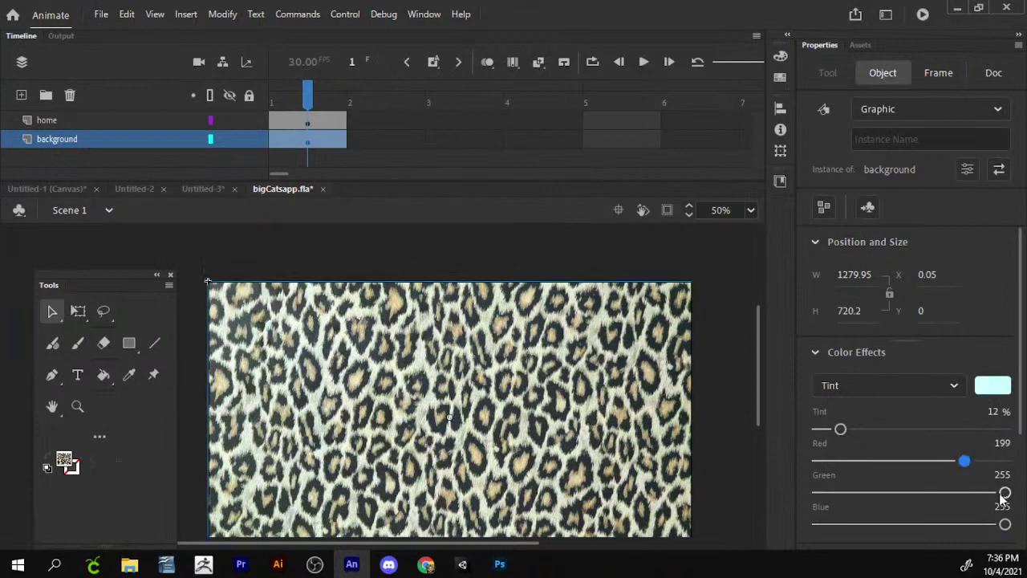
{"action": "left_click_drag", "start_coordinate": [1003, 492], "coordinate": [936, 492]}
{"action": "scroll", "coordinate": [936, 492], "scroll_direction": "down", "scroll_amount": 3}
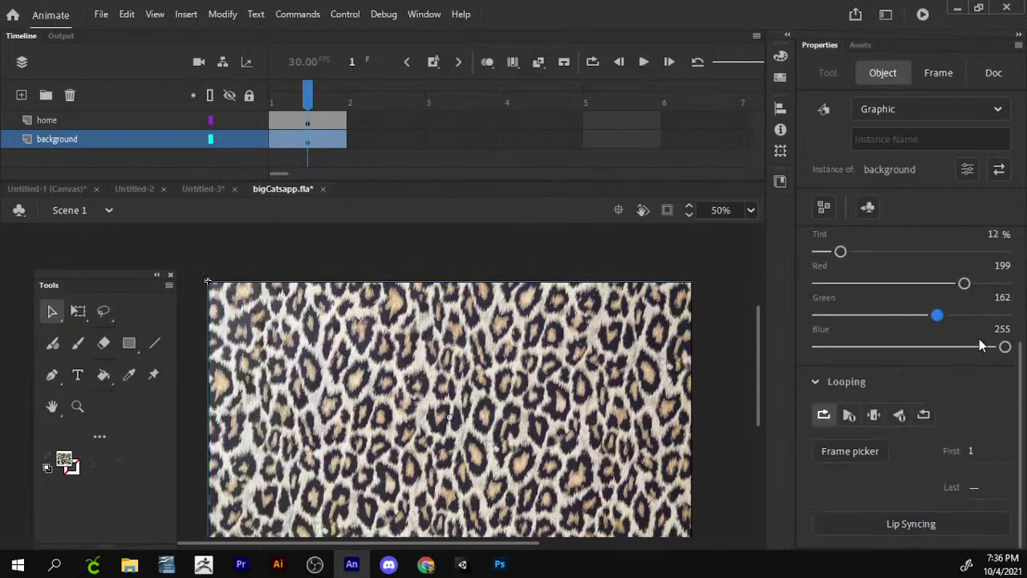
{"action": "left_click_drag", "start_coordinate": [1005, 346], "coordinate": [889, 347]}
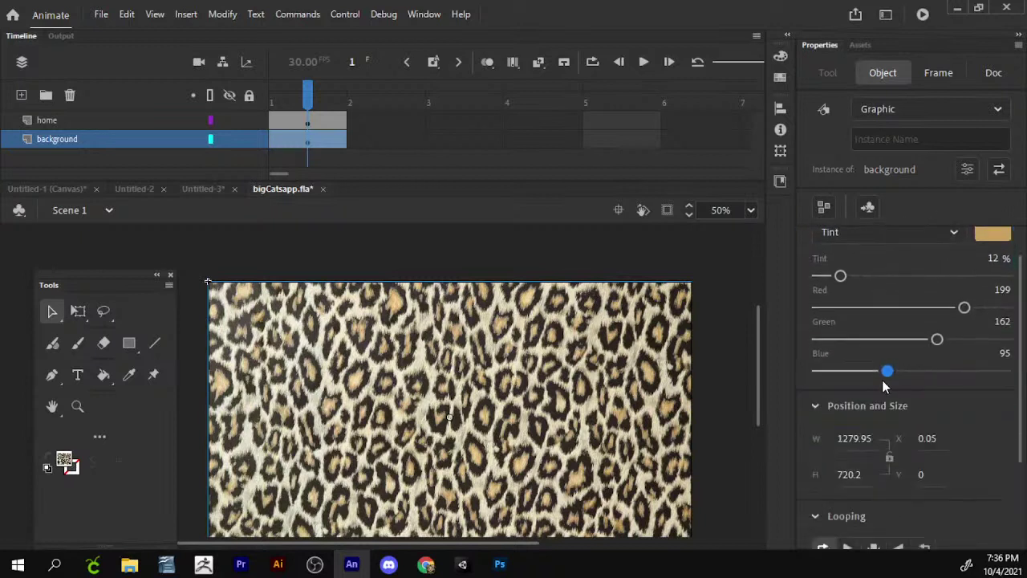
{"action": "left_click_drag", "start_coordinate": [887, 371], "coordinate": [837, 369]}
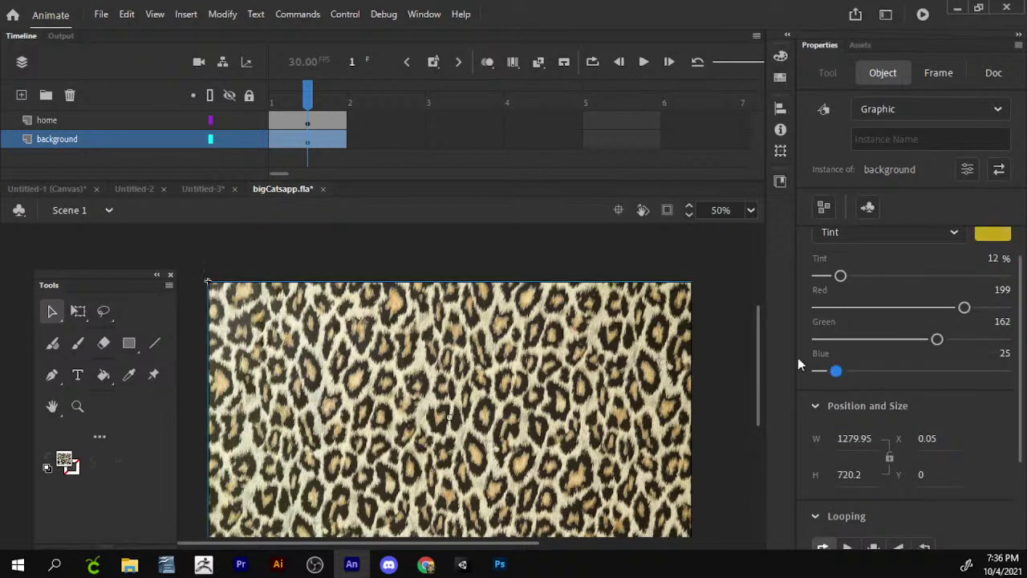
{"action": "left_click_drag", "start_coordinate": [840, 275], "coordinate": [923, 275]}
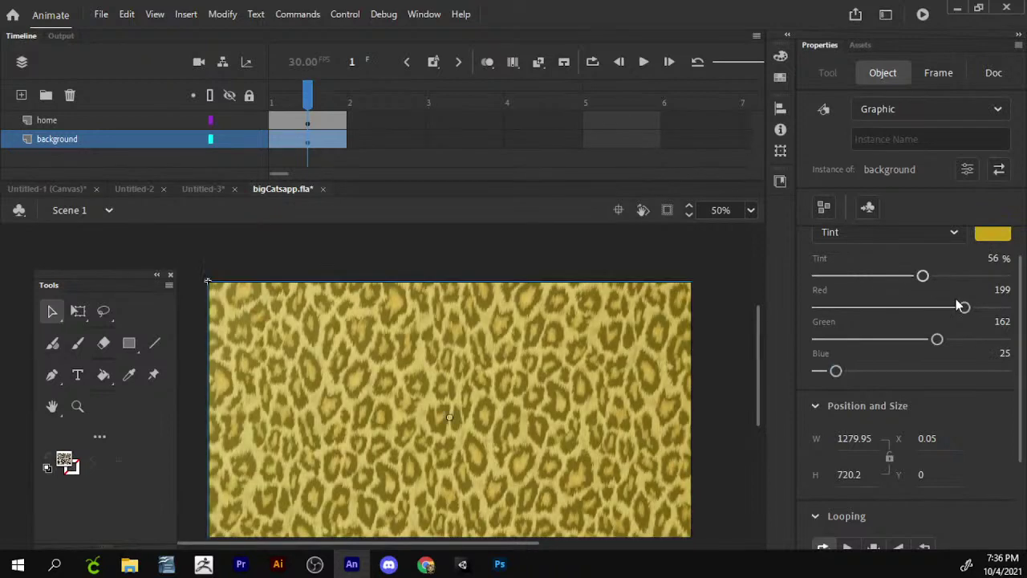
- Try a bright green tint on the background symbol with red 23, green 255 and blue 16
{"action": "left_click", "coordinate": [993, 232]}
{"action": "left_click", "coordinate": [889, 334]}
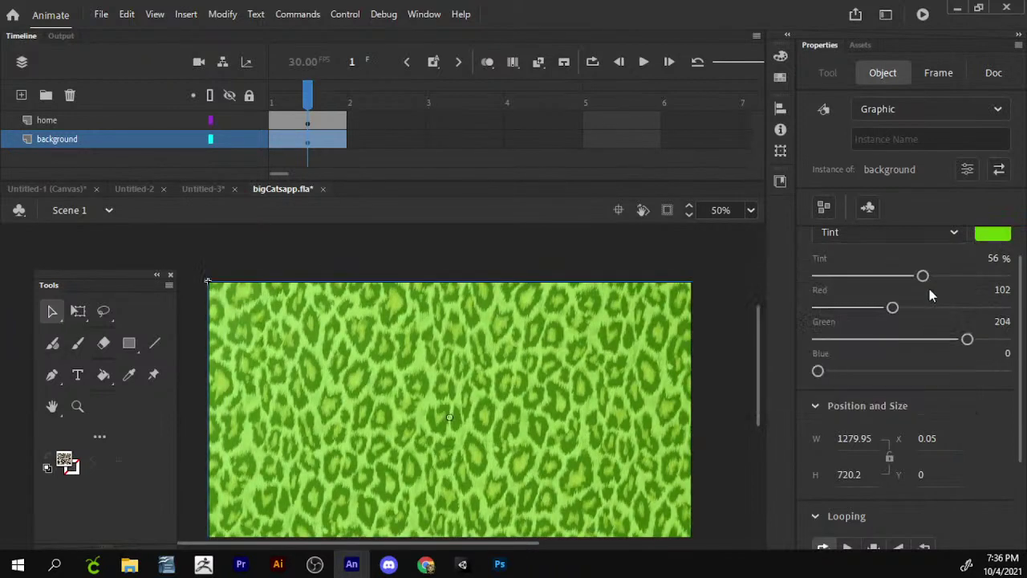
{"action": "left_click_drag", "start_coordinate": [893, 309], "coordinate": [838, 308]}
{"action": "left_click_drag", "start_coordinate": [943, 311], "coordinate": [835, 309]}
{"action": "left_click_drag", "start_coordinate": [968, 340], "coordinate": [1011, 342]}
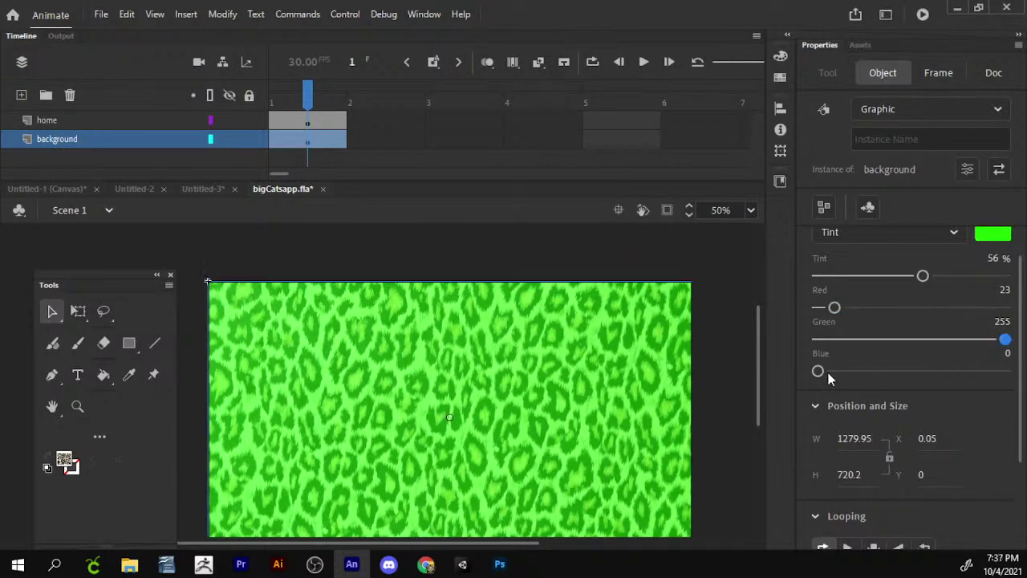
{"action": "mouse_move", "coordinate": [818, 371]}
{"action": "left_mouse_down"}
{"action": "mouse_move", "coordinate": [968, 371]}
{"action": "mouse_move", "coordinate": [830, 371]}
{"action": "left_mouse_up"}
- Undo the tint changes on the background symbol back to the Brightness effect
{"action": "left_click", "coordinate": [937, 238]}
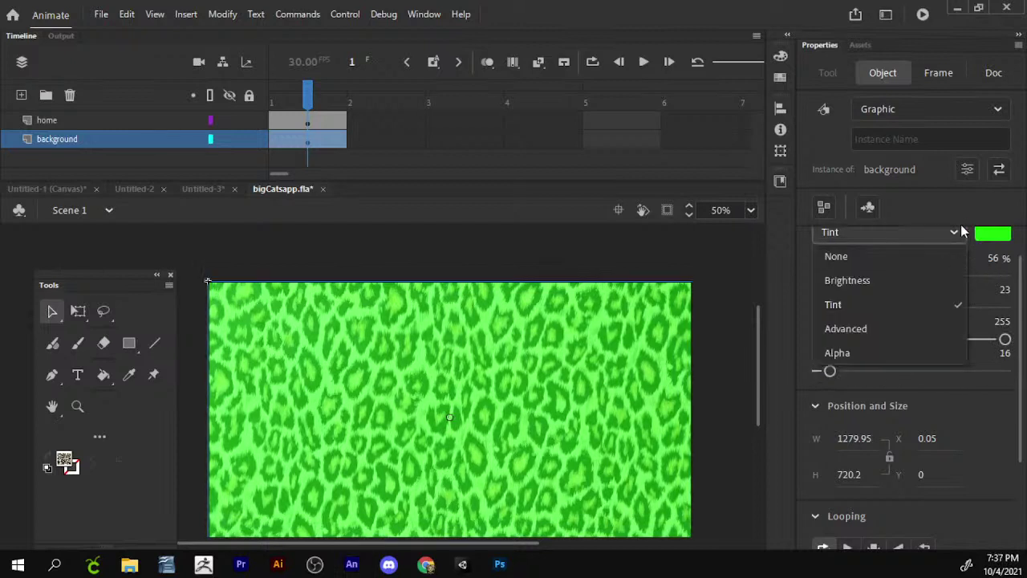
{"action": "left_click", "coordinate": [938, 199]}
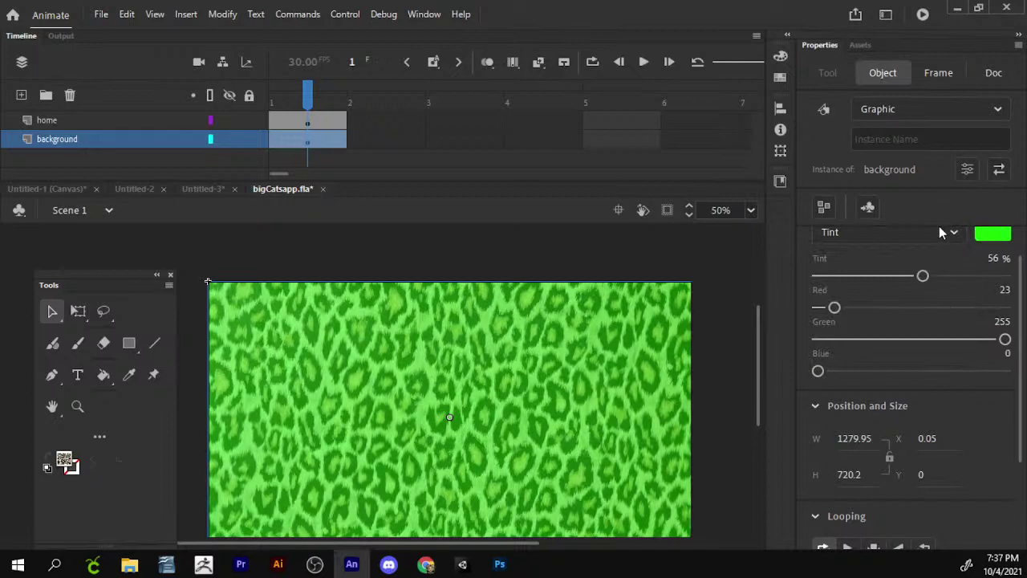
{"action": "scroll", "coordinate": [941, 232], "scroll_direction": "up", "scroll_amount": 3}
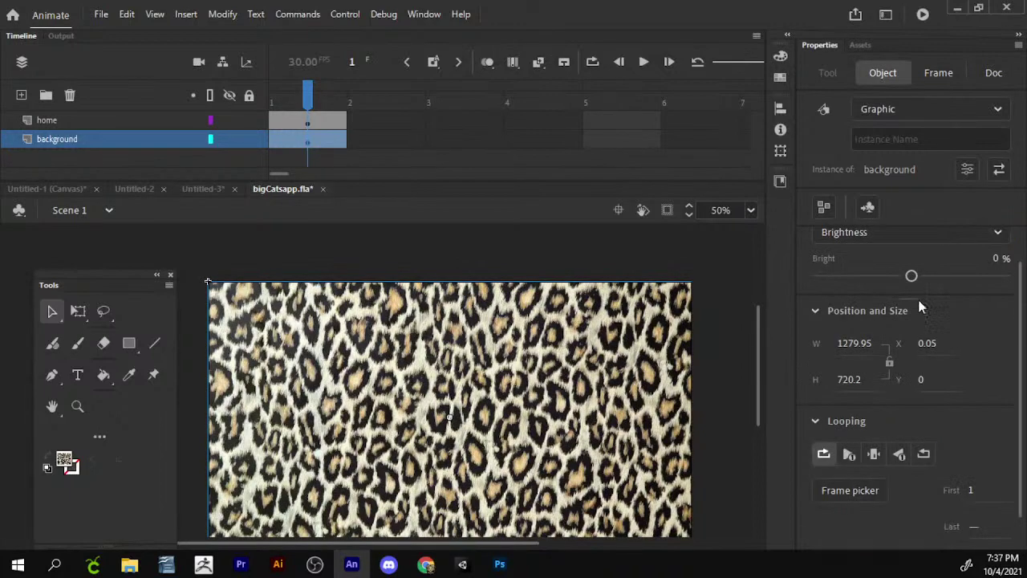
{"action": "scroll", "coordinate": [878, 345], "scroll_direction": "up", "scroll_amount": 1}
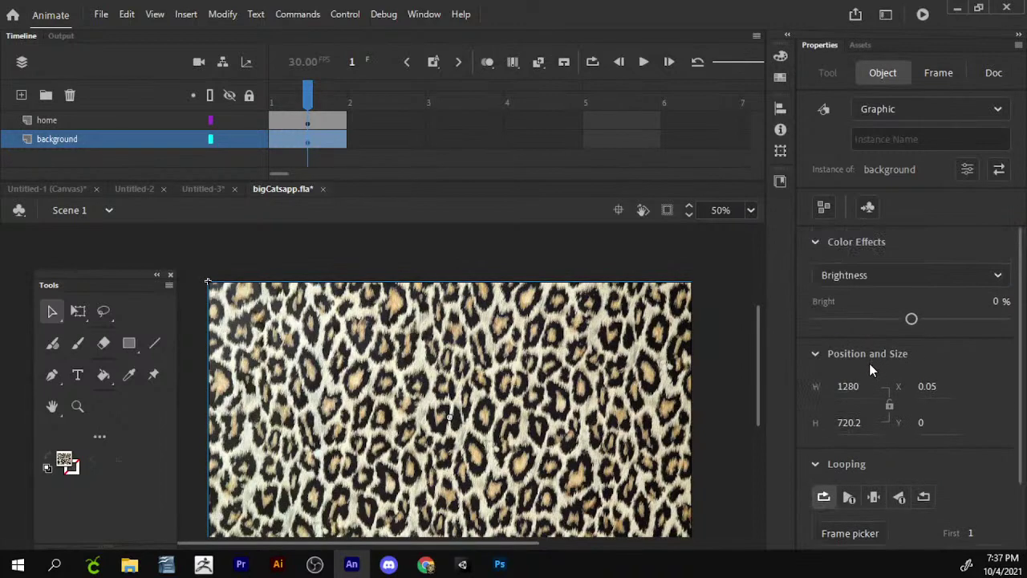
- Apply the Alpha color effect to the background symbol, set it to 36% and deselect the symbol
{"action": "left_click", "coordinate": [722, 368]}
{"action": "left_click", "coordinate": [681, 345]}
{"action": "left_click", "coordinate": [927, 273]}
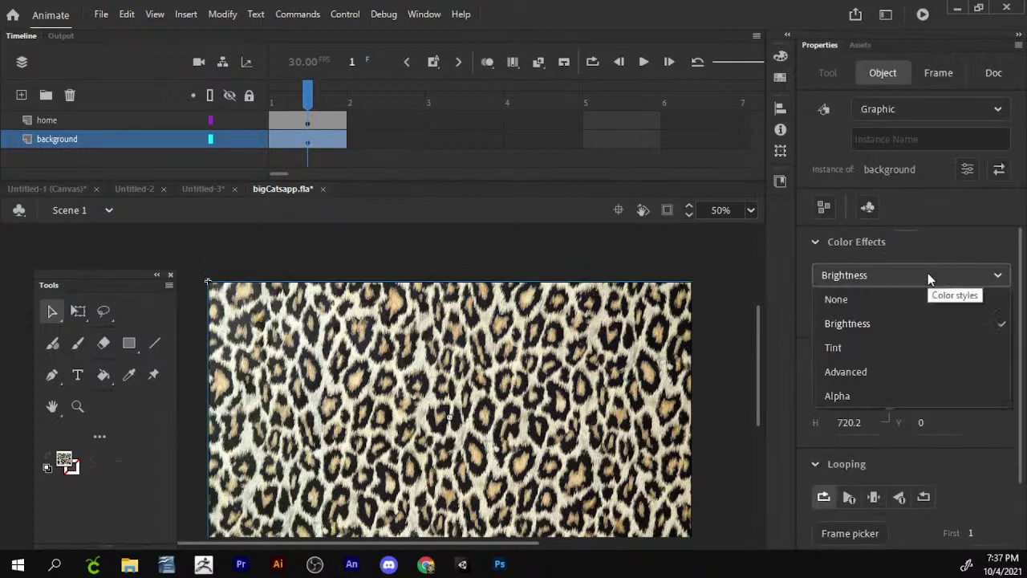
{"action": "left_click", "coordinate": [928, 395]}
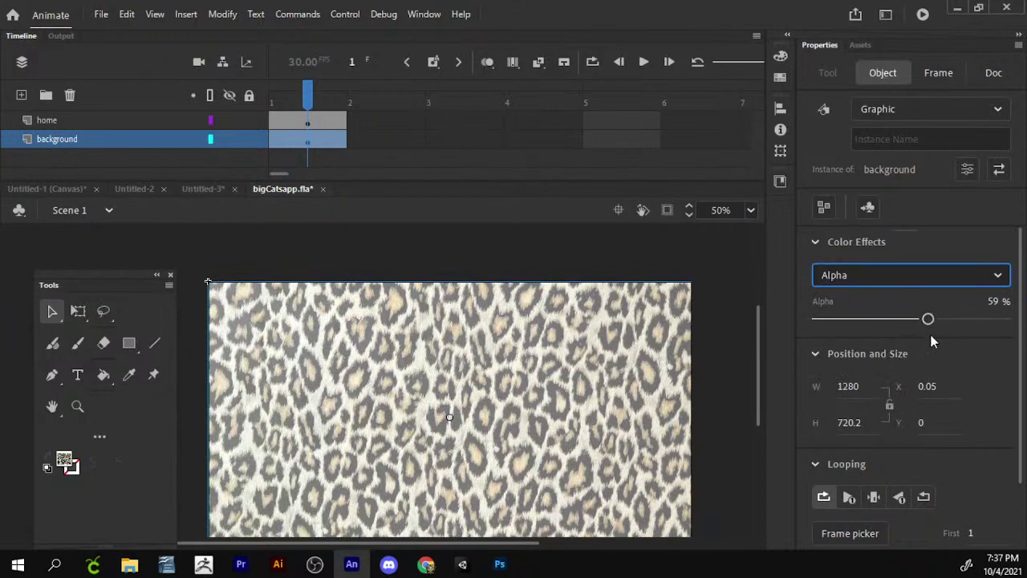
{"action": "left_click_drag", "start_coordinate": [931, 326], "coordinate": [868, 316]}
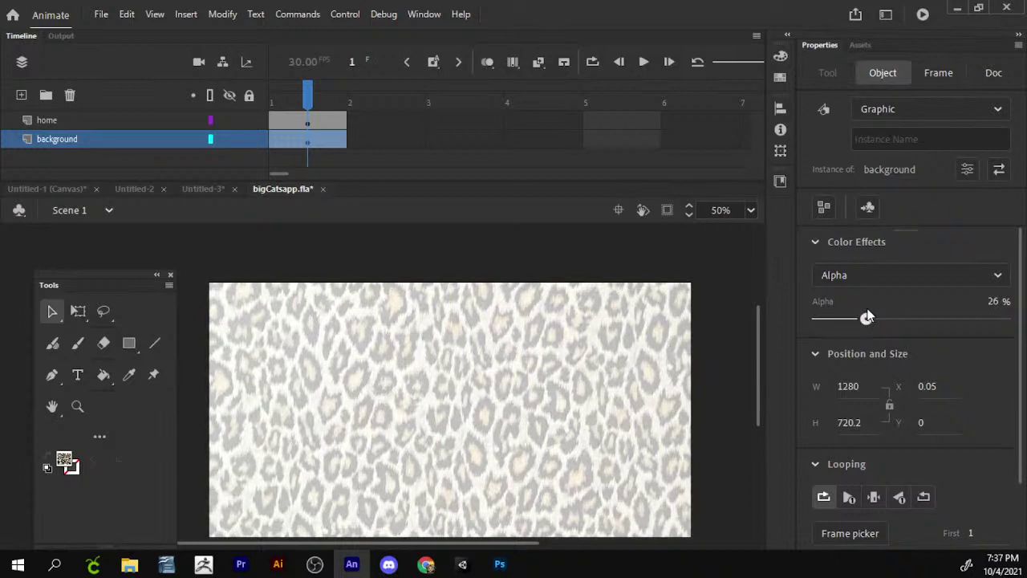
{"action": "left_click", "coordinate": [999, 300]}
{"action": "type", "text": "36"}
{"action": "key", "text": "Return"}
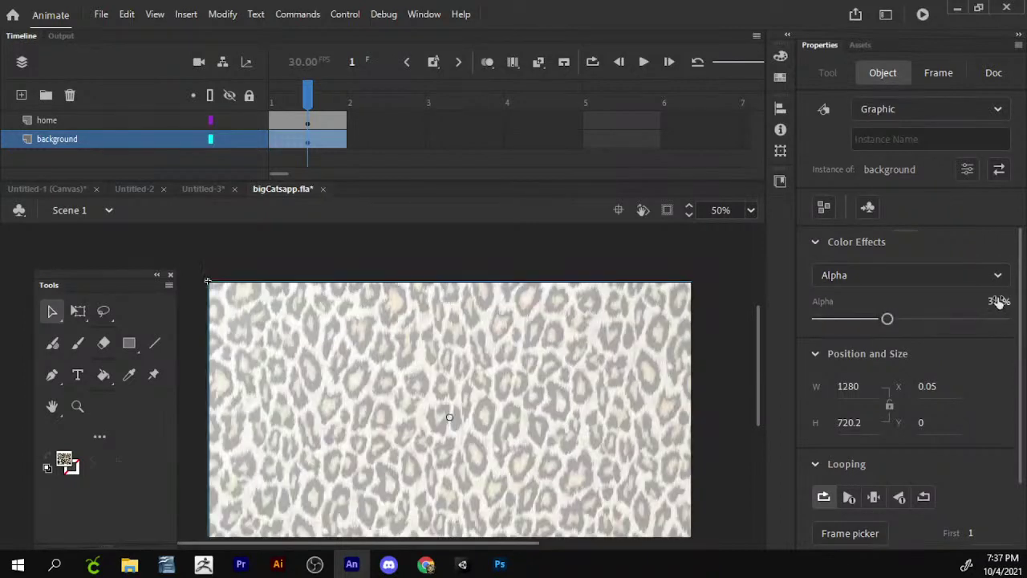
{"action": "left_click", "coordinate": [613, 250]}
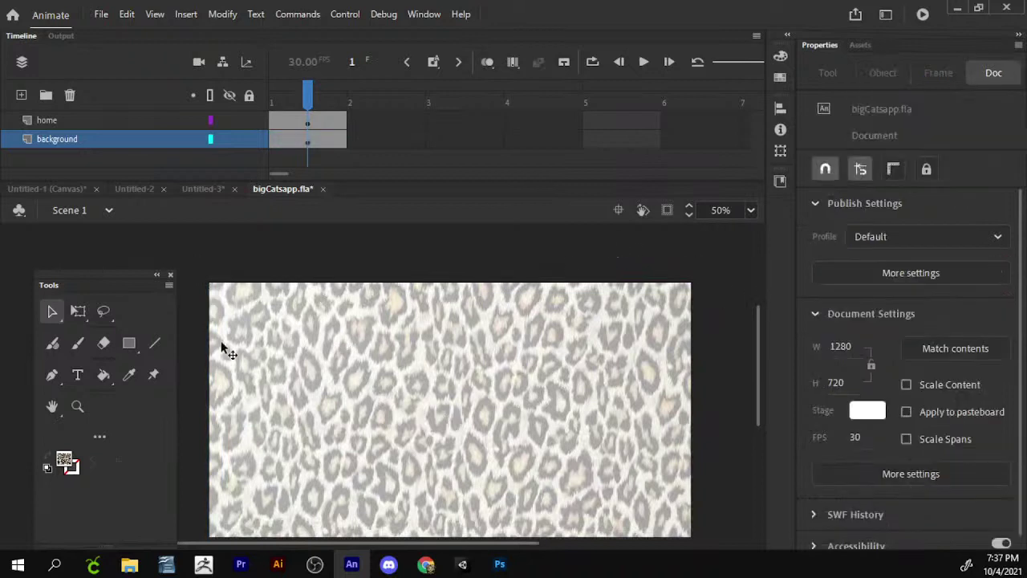
{"action": "scroll", "coordinate": [410, 329], "scroll_direction": "down", "scroll_amount": 2}
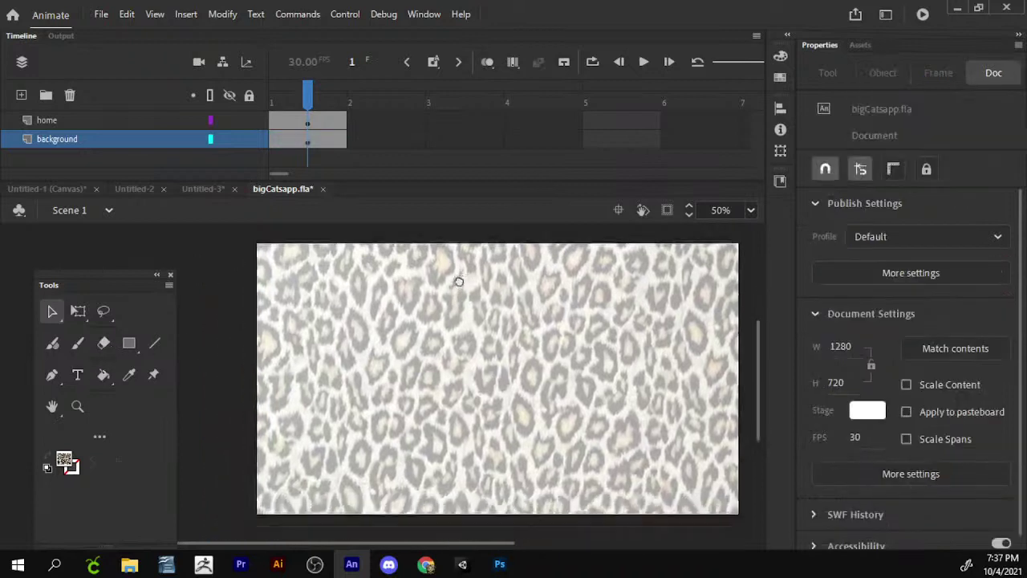
- Open the background symbol for editing and deselect its leopard print shape
{"action": "left_click", "coordinate": [129, 344]}
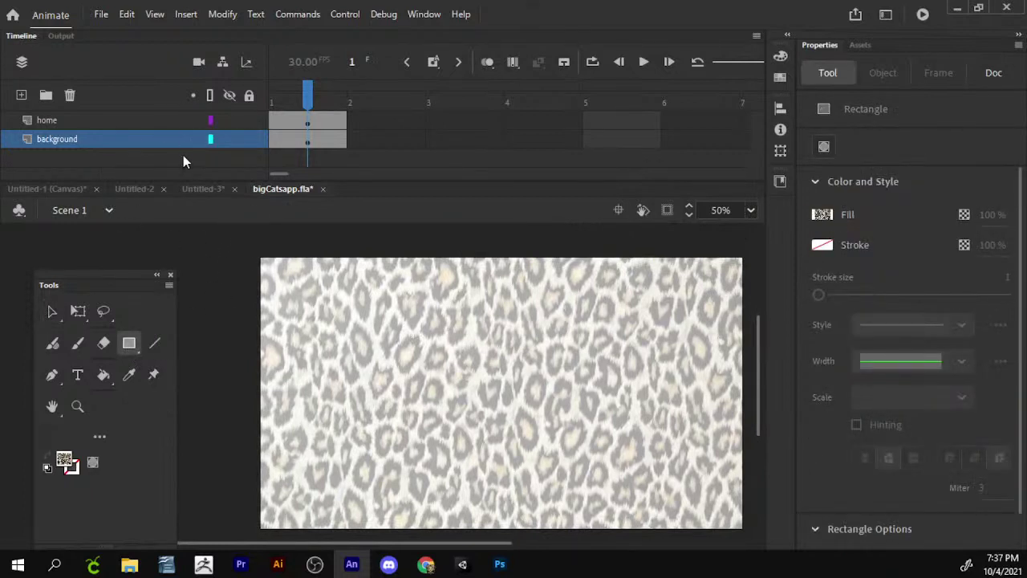
{"action": "key", "text": "v"}
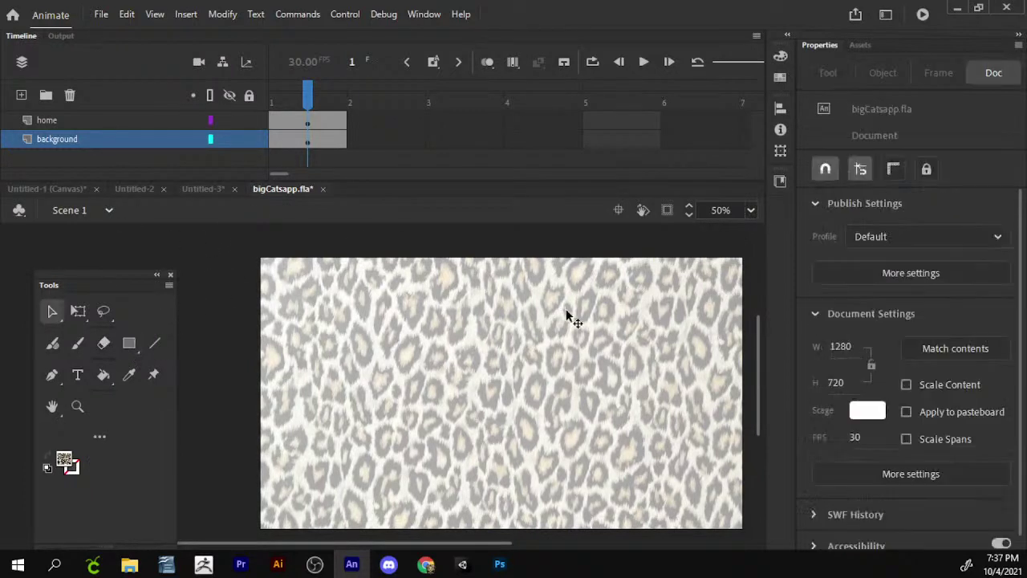
{"action": "double_click", "coordinate": [567, 317]}
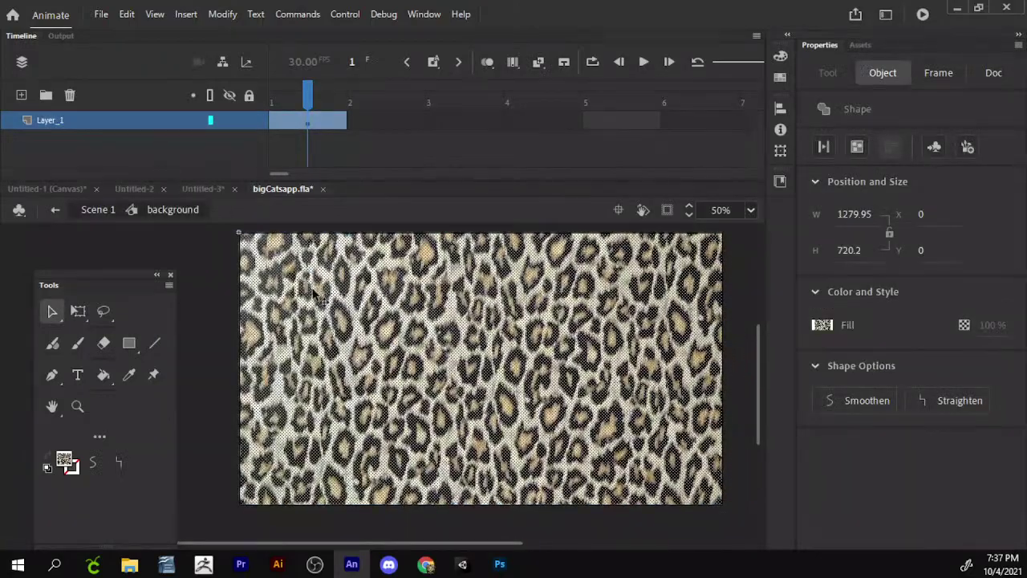
{"action": "scroll", "coordinate": [315, 295], "scroll_direction": "up", "scroll_amount": 3}
{"action": "scroll", "coordinate": [316, 296], "scroll_direction": "down", "scroll_amount": 3}
{"action": "scroll", "coordinate": [265, 321], "scroll_direction": "right", "scroll_amount": 1}
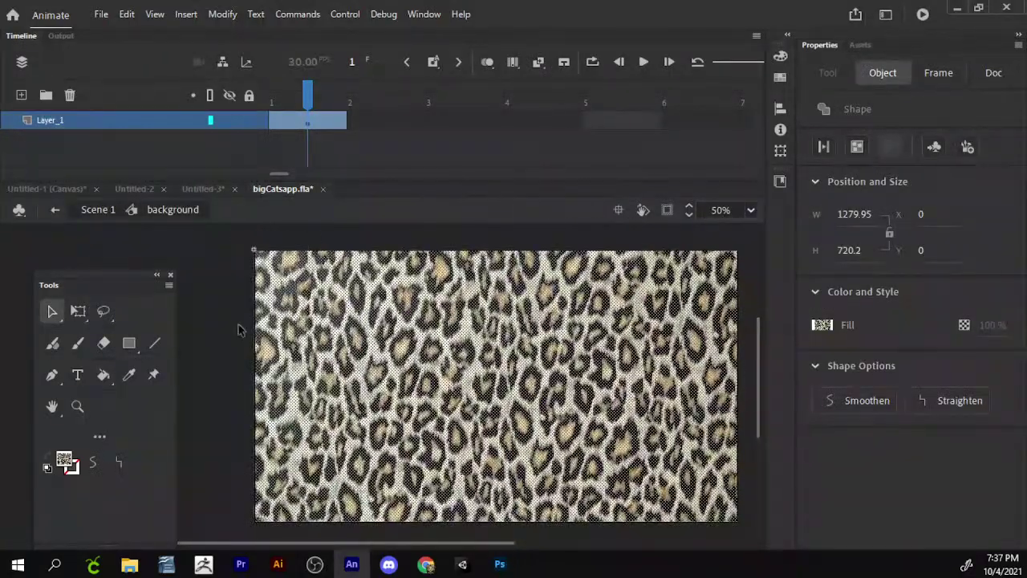
{"action": "left_click", "coordinate": [237, 328]}
{"action": "scroll", "coordinate": [329, 381], "scroll_direction": "down", "scroll_amount": 1}
{"action": "scroll", "coordinate": [329, 381], "scroll_direction": "right", "scroll_amount": 1}
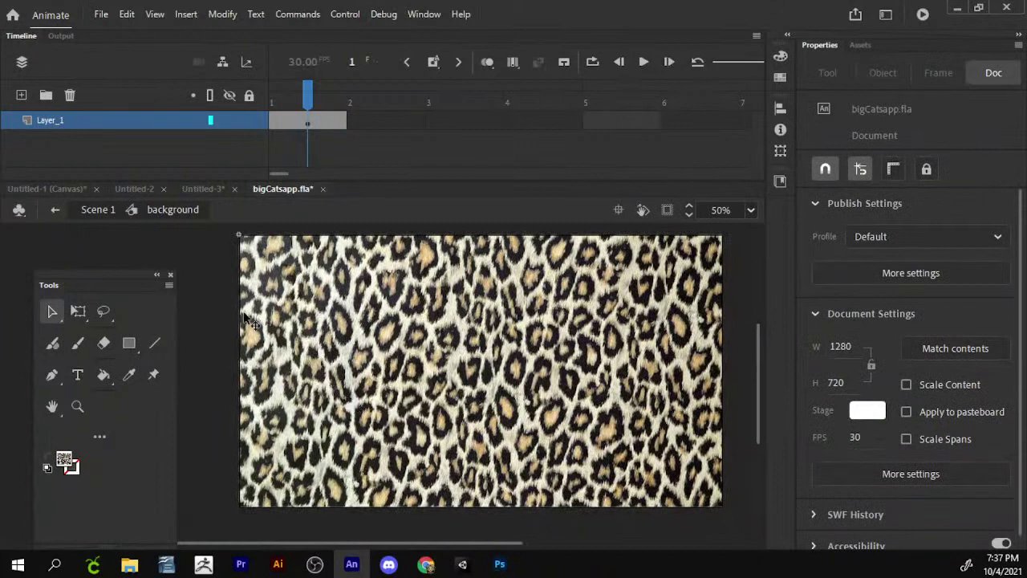
{"action": "scroll", "coordinate": [247, 319], "scroll_direction": "up", "scroll_amount": 1}
{"action": "scroll", "coordinate": [247, 319], "scroll_direction": "right", "scroll_amount": 1}
- Switch to the tiger swimming image results in Chrome and search for picture frame images instead
{"action": "mouse_move", "coordinate": [425, 564]}
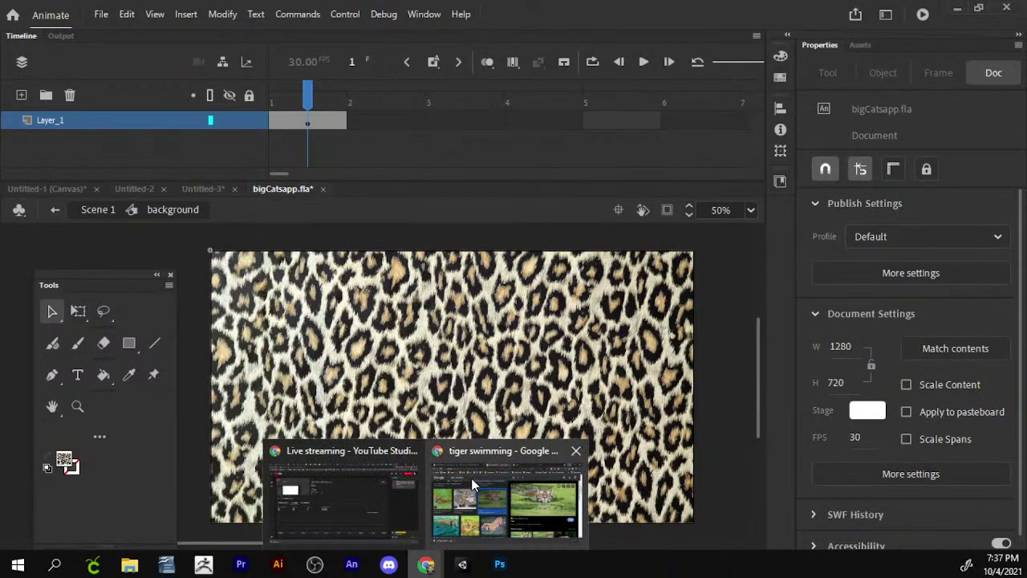
{"action": "left_click", "coordinate": [473, 485]}
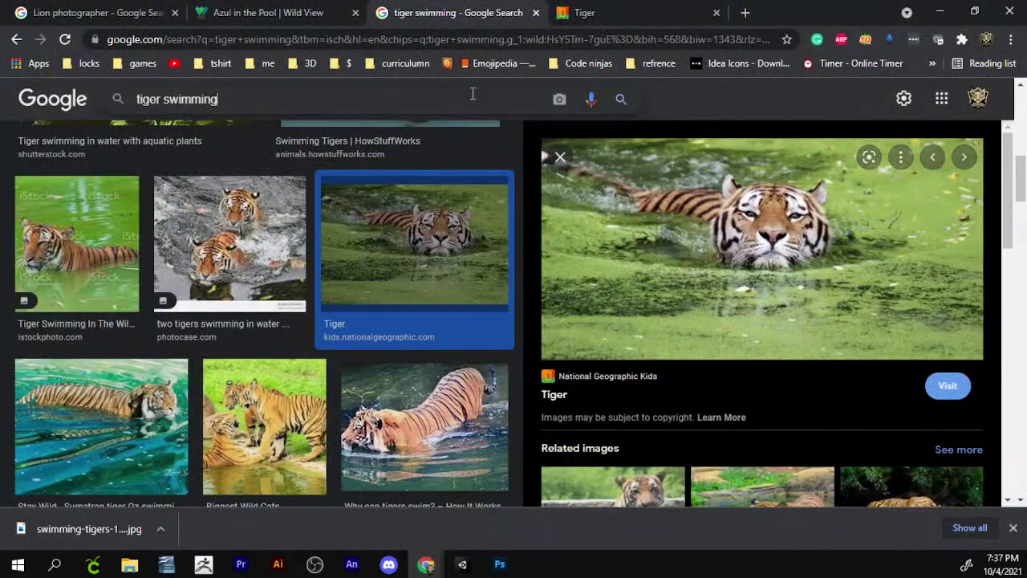
{"action": "left_click", "coordinate": [476, 41]}
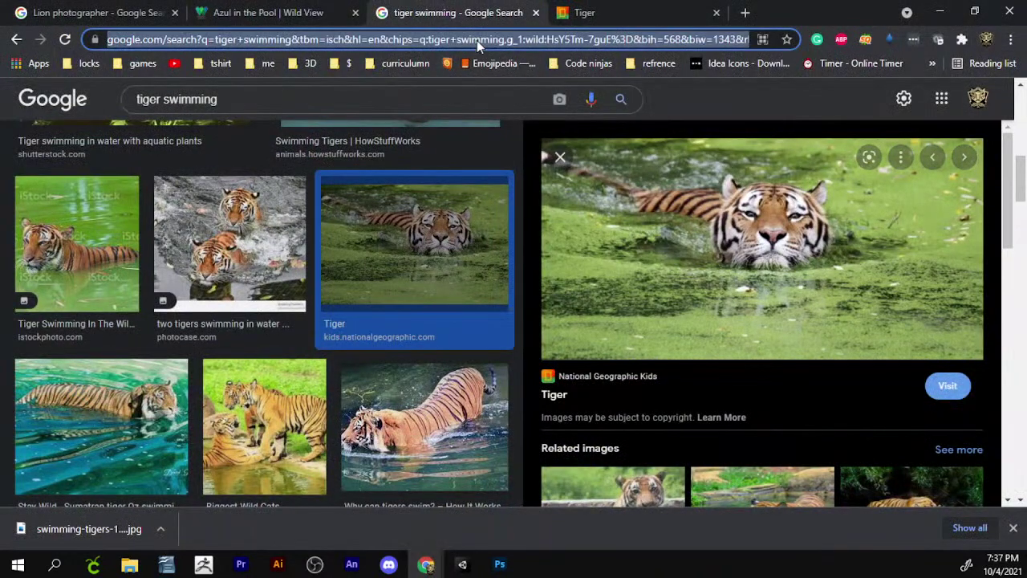
{"action": "triple_click", "coordinate": [248, 92]}
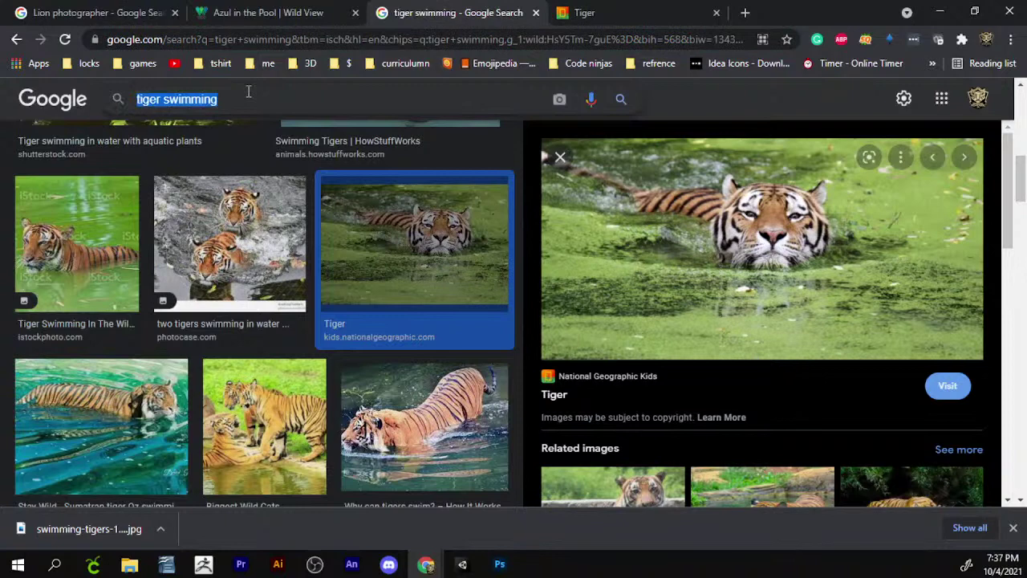
{"action": "type", "text": "picture "}
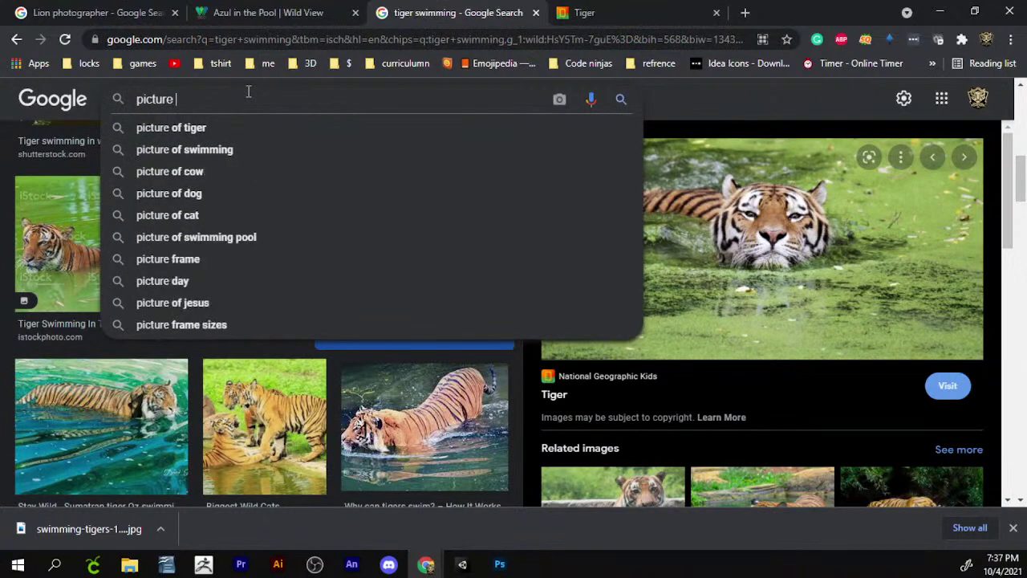
{"action": "type", "text": "frame"}
{"action": "key", "text": "Return"}
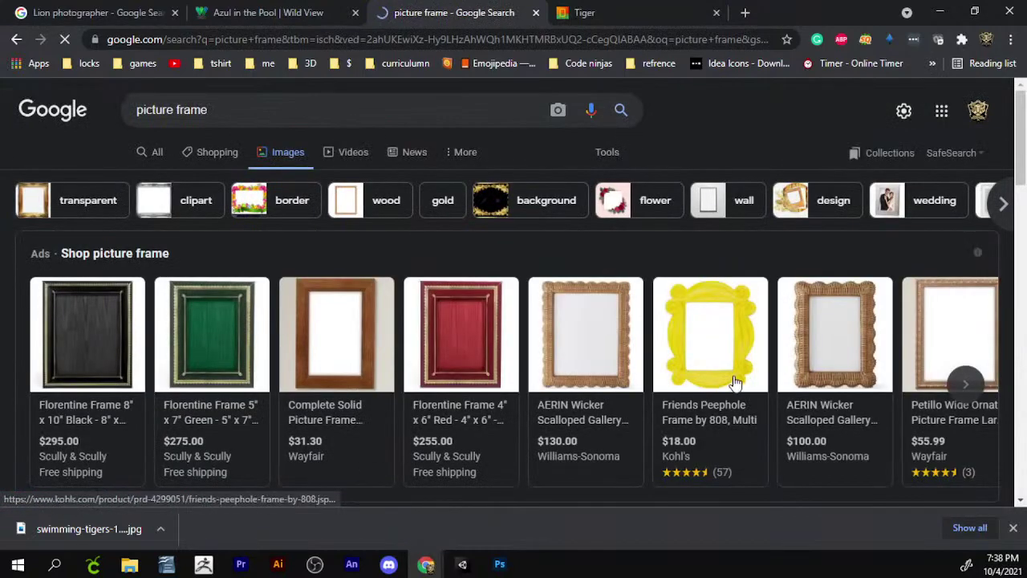
- Browse the picture frame images, preview the gold and black baroque frame from Amazon and close the preview
{"action": "scroll", "coordinate": [167, 371], "scroll_direction": "down", "scroll_amount": 1}
{"action": "scroll", "coordinate": [170, 372], "scroll_direction": "down", "scroll_amount": 3}
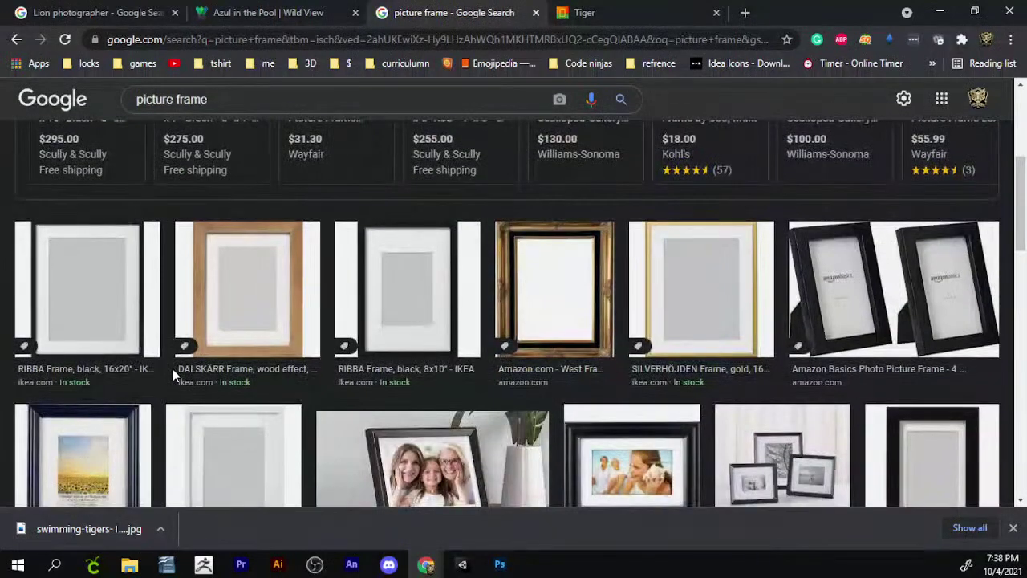
{"action": "scroll", "coordinate": [176, 373], "scroll_direction": "up", "scroll_amount": 2}
{"action": "left_click", "coordinate": [573, 420]}
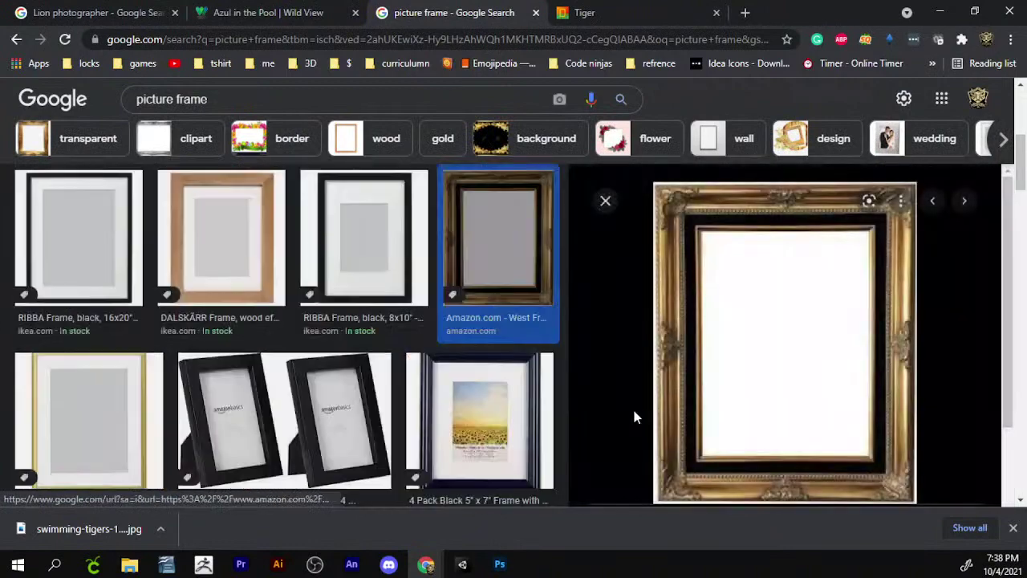
{"action": "scroll", "coordinate": [777, 338], "scroll_direction": "up", "scroll_amount": 4}
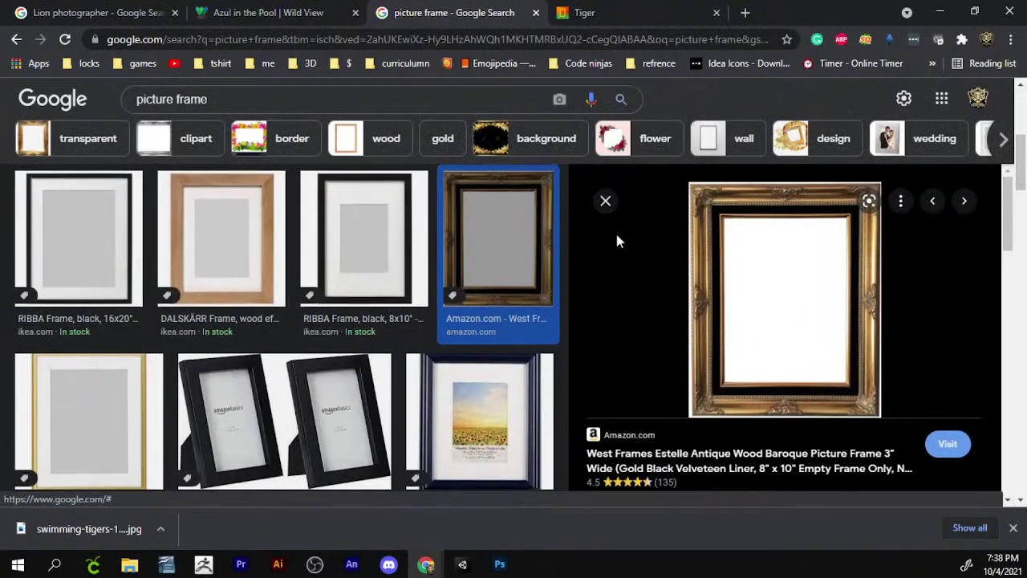
{"action": "left_click", "coordinate": [605, 201]}
- Limit the picture frame image results to large images
{"action": "scroll", "coordinate": [605, 207], "scroll_direction": "up", "scroll_amount": 3}
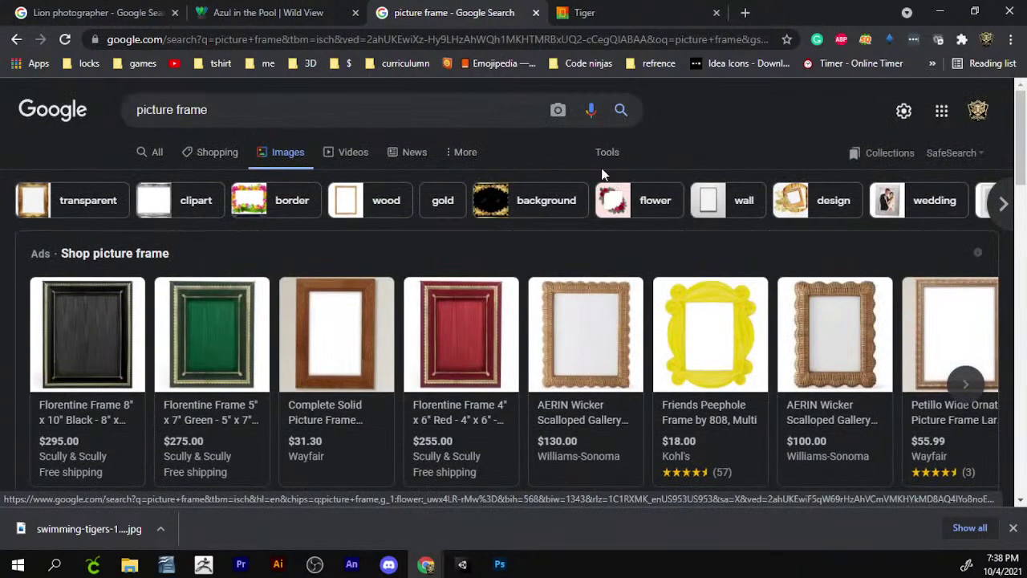
{"action": "left_click", "coordinate": [609, 153]}
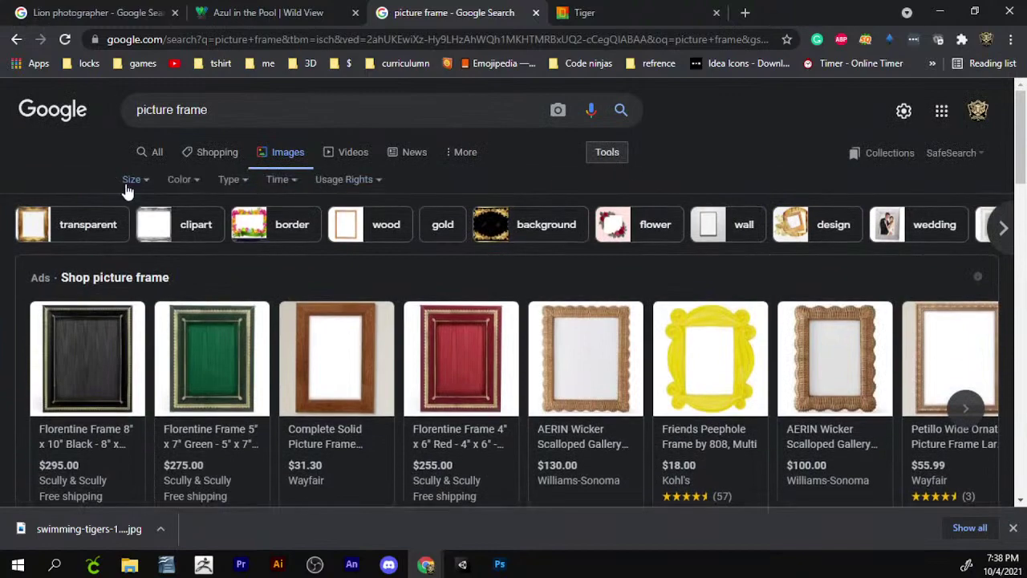
{"action": "left_click", "coordinate": [131, 180]}
{"action": "left_click", "coordinate": [165, 228]}
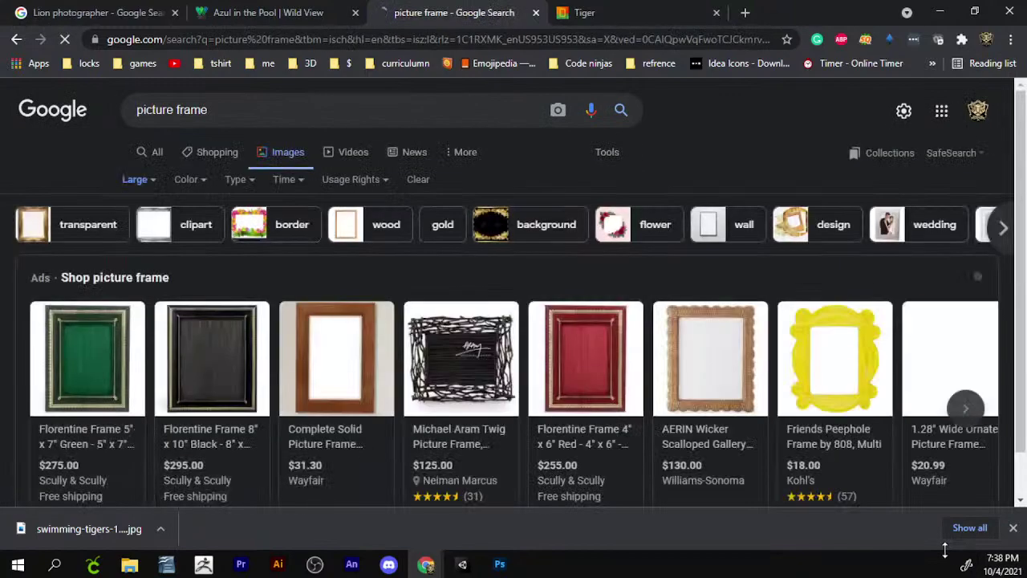
- Open the DALSKÄRR light brown wood frame's full image in a new tab and copy it
{"action": "scroll", "coordinate": [597, 433], "scroll_direction": "down", "scroll_amount": 5}
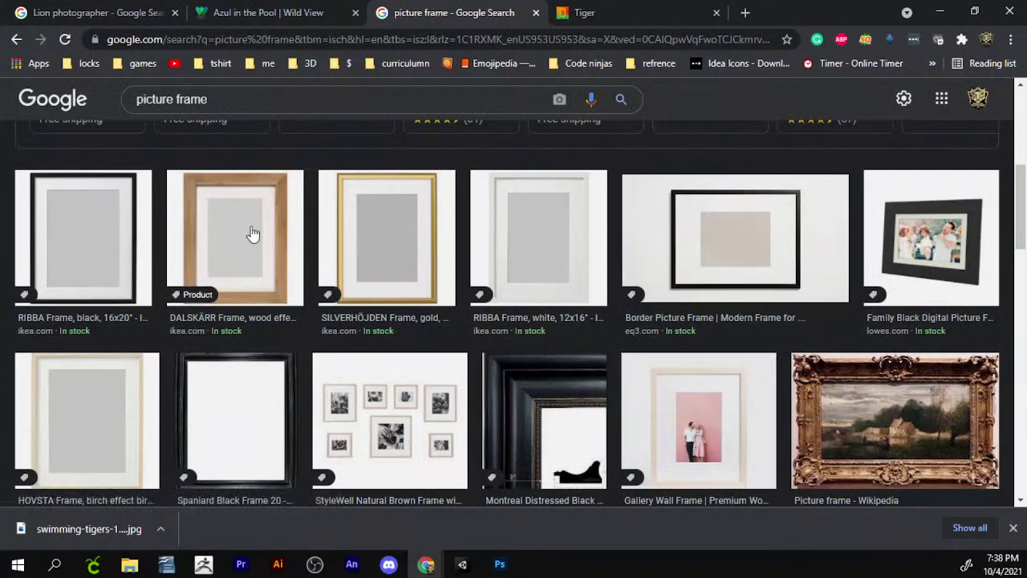
{"action": "left_click", "coordinate": [251, 233]}
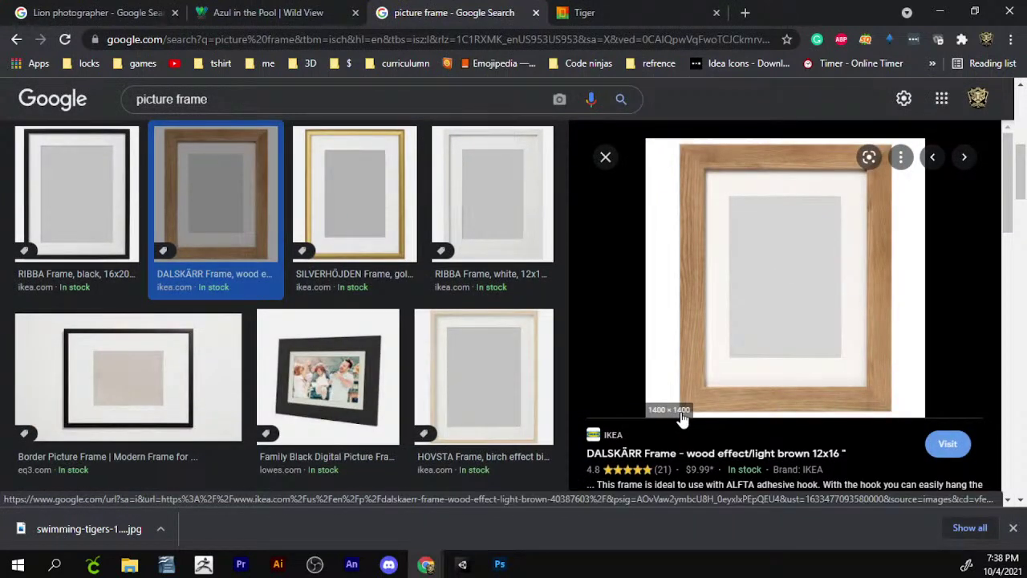
{"action": "right_click", "coordinate": [810, 261]}
{"action": "left_click", "coordinate": [876, 388]}
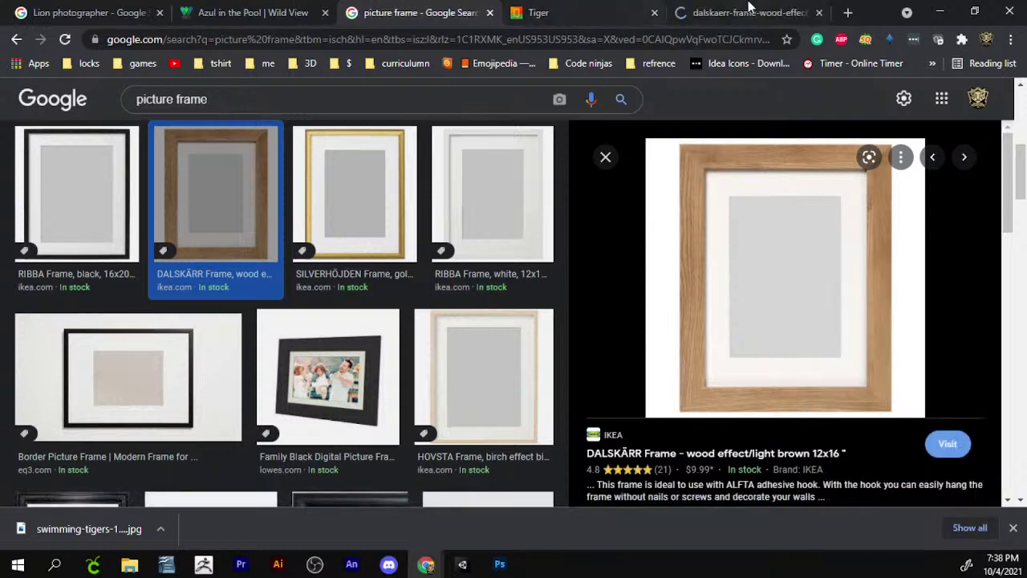
{"action": "left_click", "coordinate": [794, 10]}
{"action": "right_click", "coordinate": [617, 247]}
{"action": "left_click", "coordinate": [718, 293]}
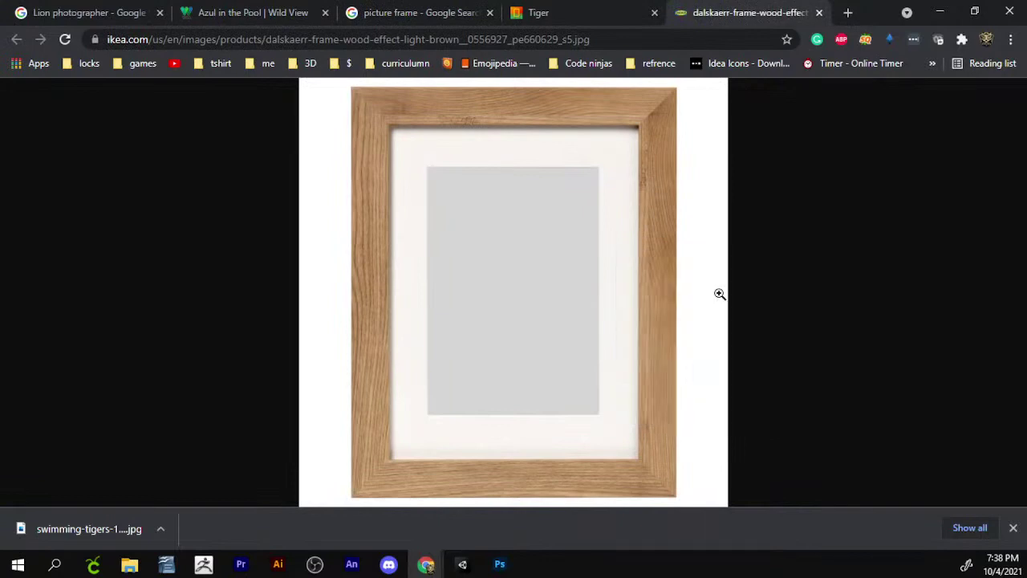
- Switch to Animate, paste the wood frame into the background symbol and move it to about X -835, Y 36
{"action": "key", "text": "alt+Tab"}
{"action": "key", "text": "ctrl+v"}
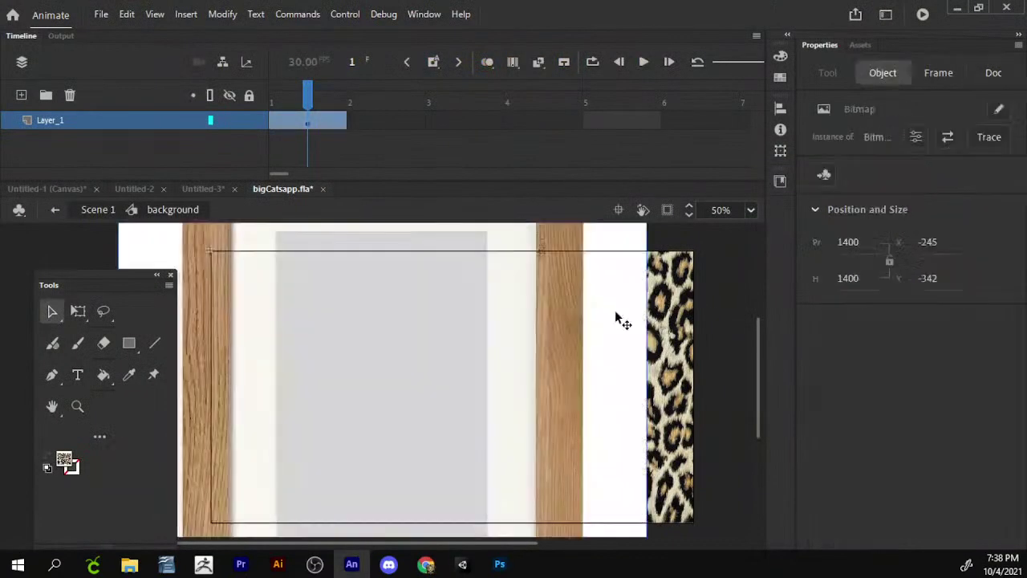
{"action": "left_click_drag", "start_coordinate": [415, 380], "coordinate": [570, 445]}
{"action": "left_click_drag", "start_coordinate": [610, 348], "coordinate": [399, 484]}
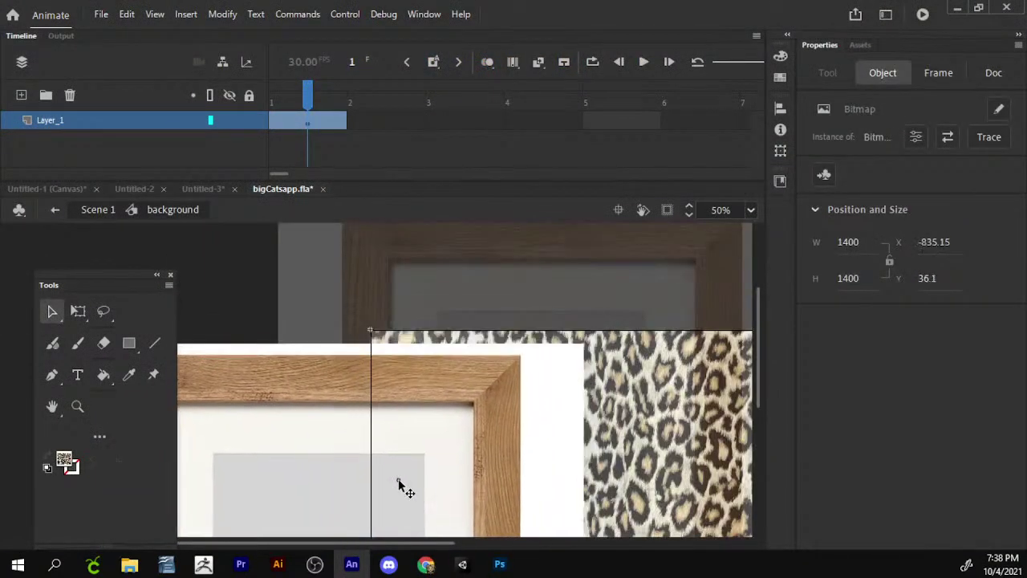
- Scale the wood frame to about 808 x 808 px and place it clear of the leopard print, to its left
{"action": "left_click", "coordinate": [76, 407]}
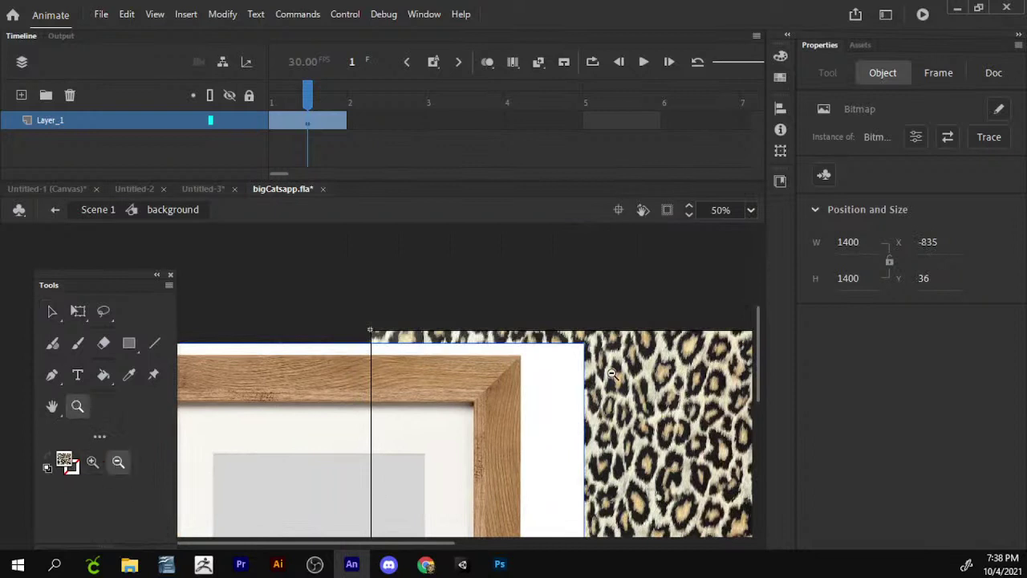
{"action": "scroll", "coordinate": [561, 369], "scroll_direction": "down", "scroll_amount": 2}
{"action": "left_click", "coordinate": [511, 369]}
{"action": "key", "text": "q"}
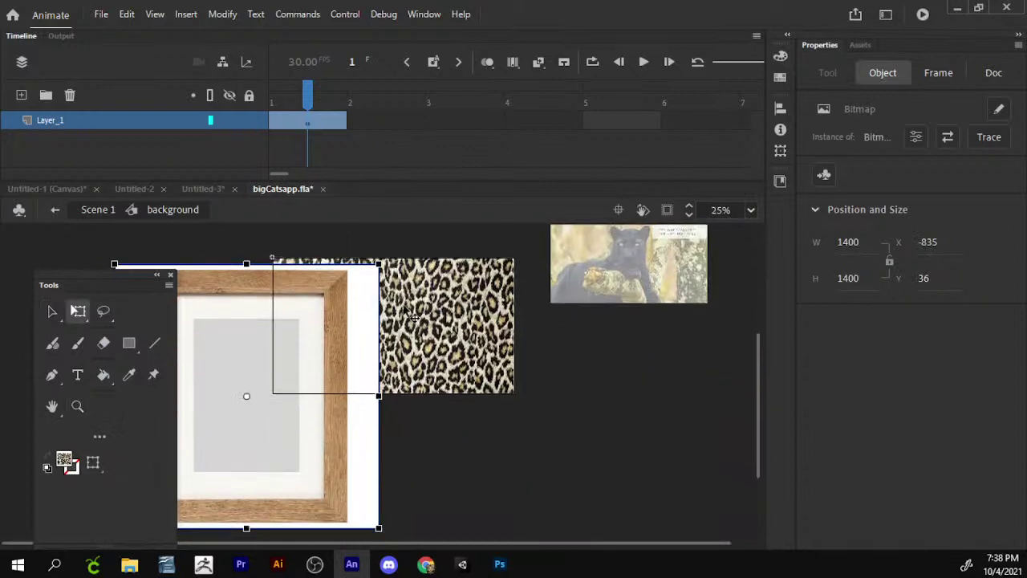
{"action": "left_click_drag", "start_coordinate": [378, 264], "coordinate": [321, 320]}
{"action": "left_click_drag", "start_coordinate": [271, 416], "coordinate": [178, 315]}
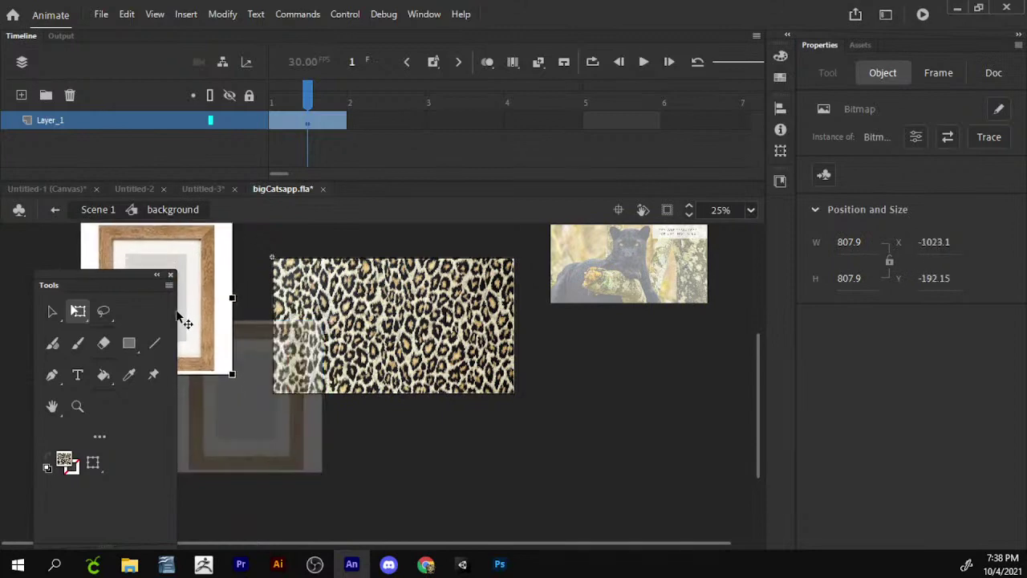
- Switch to Chrome, close the Tiger page and dismiss the wood frame preview in the picture frame results
{"action": "key", "text": "alt+Tab"}
{"action": "left_click", "coordinate": [541, 9]}
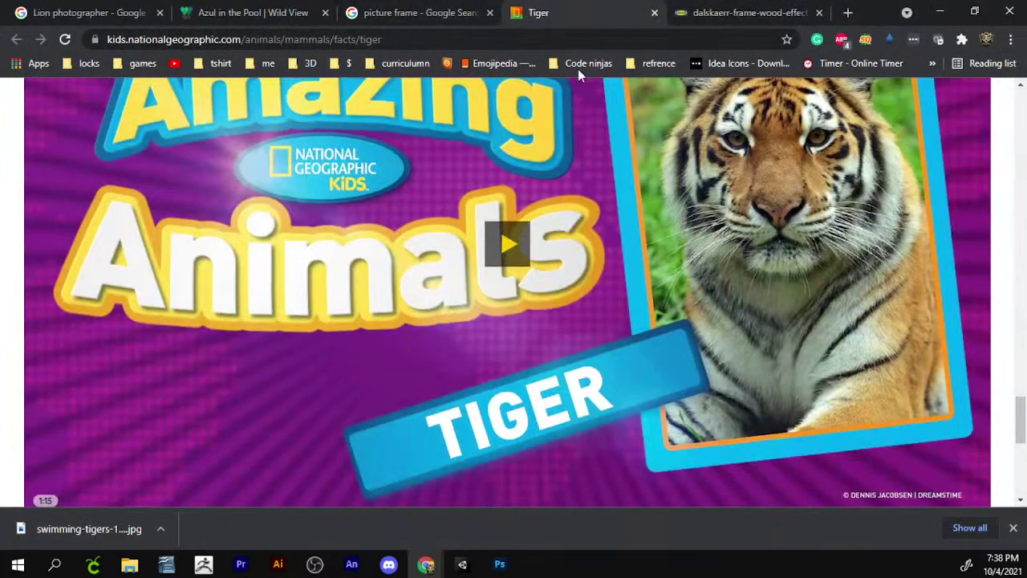
{"action": "left_click", "coordinate": [653, 13]}
{"action": "left_click", "coordinate": [448, 16]}
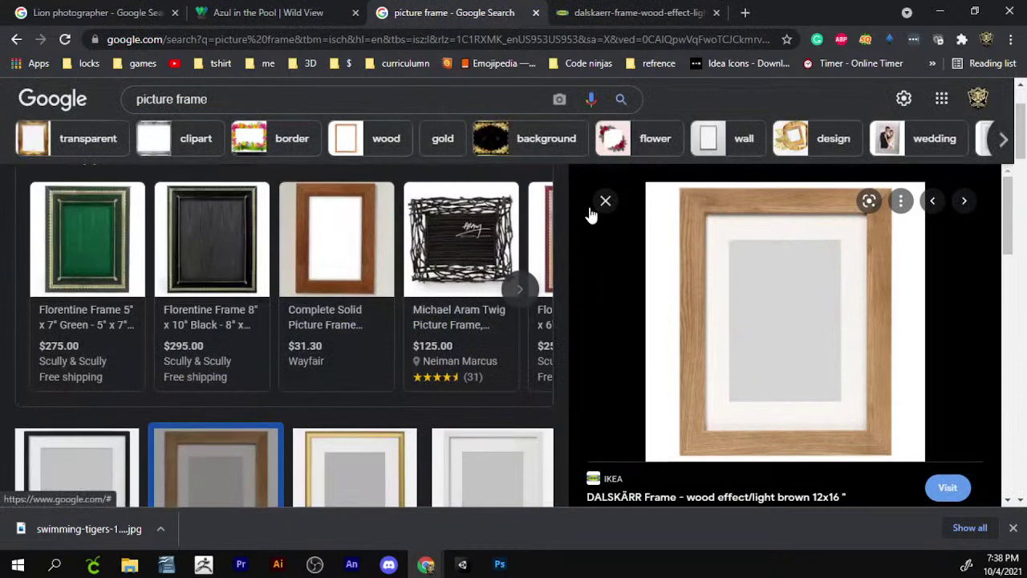
{"action": "left_click", "coordinate": [603, 201]}
{"action": "scroll", "coordinate": [380, 328], "scroll_direction": "up", "scroll_amount": 2}
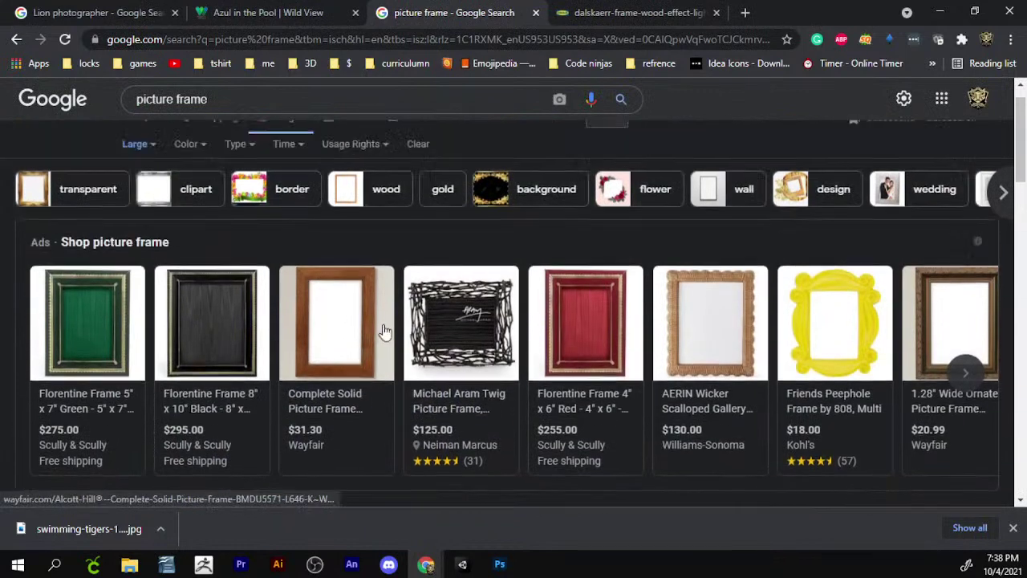
- Visit the black 8" x 10" Florentine frame's product page and open its enlarged image in a new tab
{"action": "left_click", "coordinate": [217, 348]}
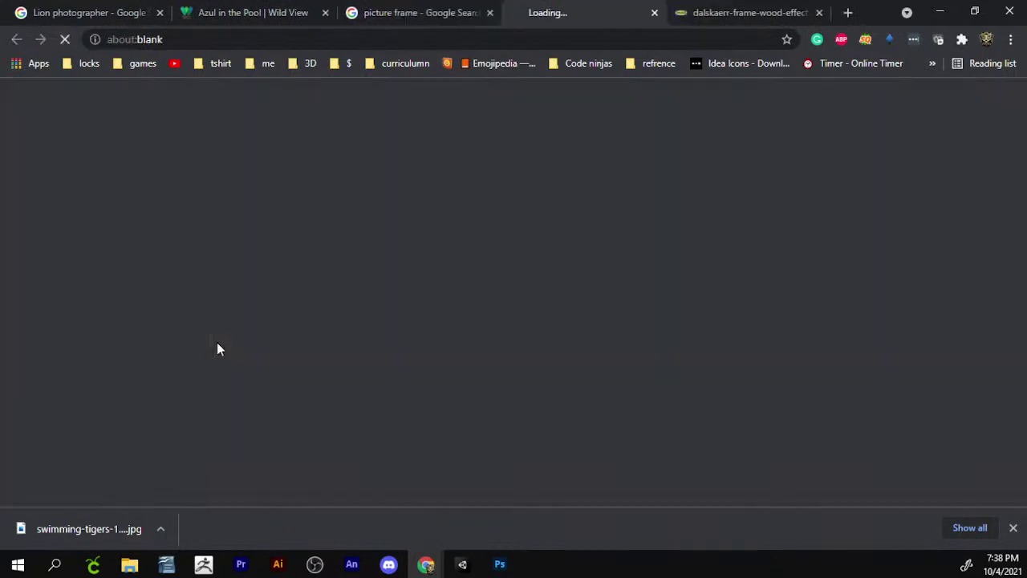
{"action": "scroll", "coordinate": [704, 364], "scroll_direction": "down", "scroll_amount": 3}
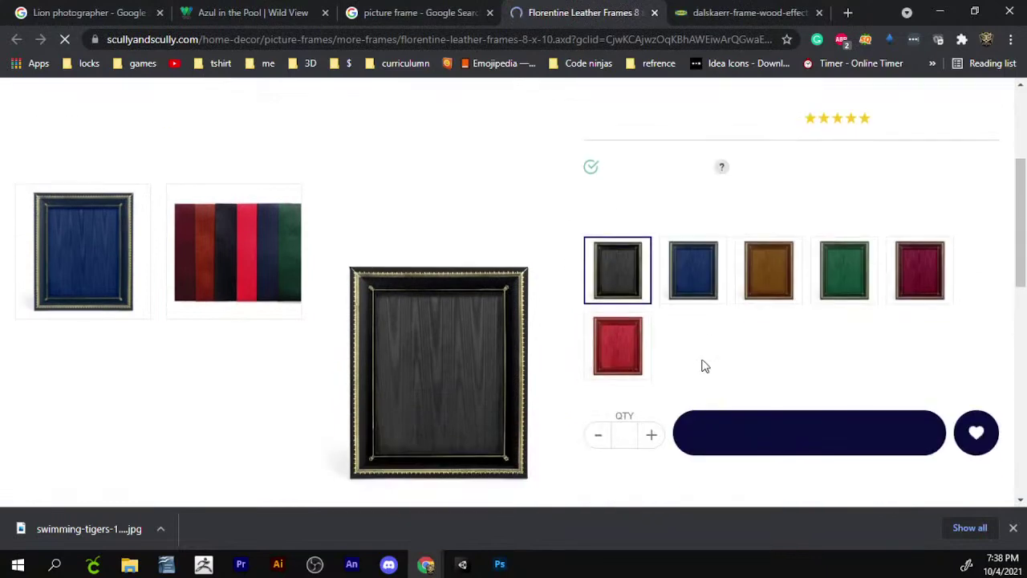
{"action": "left_click", "coordinate": [454, 349]}
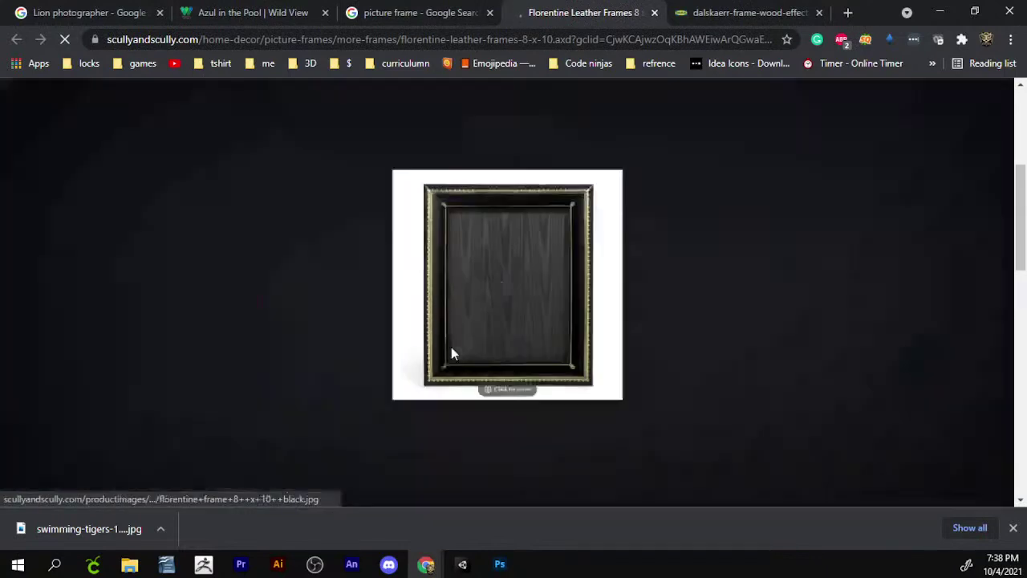
{"action": "right_click", "coordinate": [600, 273]}
{"action": "left_click", "coordinate": [672, 291]}
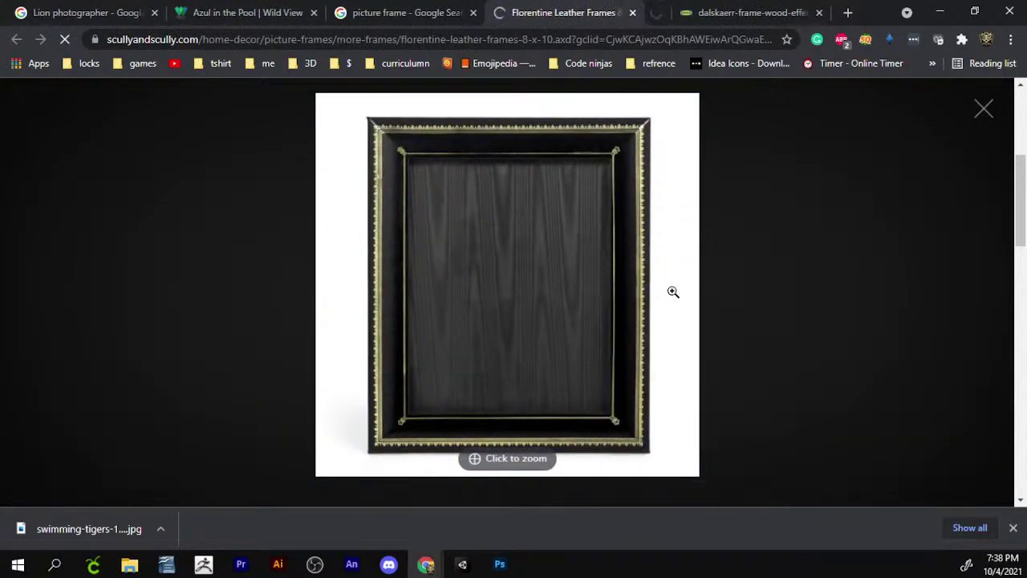
{"action": "left_click", "coordinate": [635, 16]}
- Copy the black Florentine frame image and switch back to Animate
{"action": "right_click", "coordinate": [560, 187]}
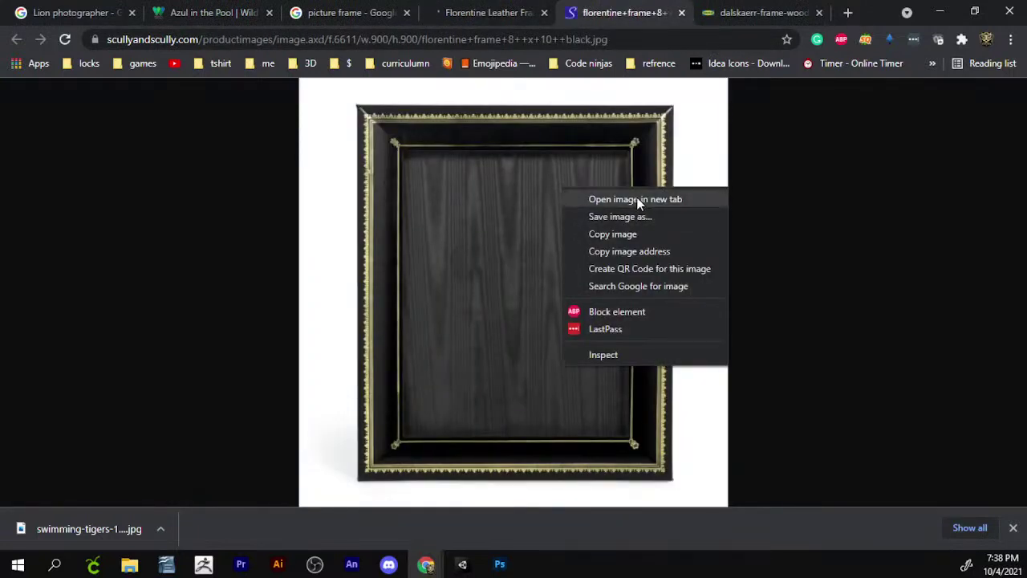
{"action": "left_click", "coordinate": [575, 199]}
{"action": "left_click", "coordinate": [584, 12]}
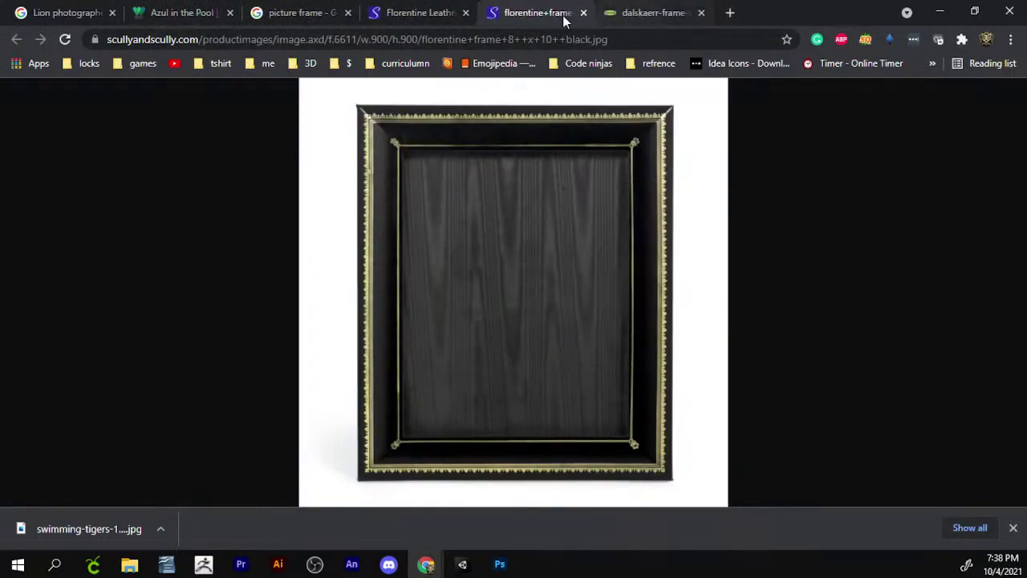
{"action": "right_click", "coordinate": [652, 348]}
{"action": "left_click", "coordinate": [676, 383]}
{"action": "key", "text": "alt+Tab"}
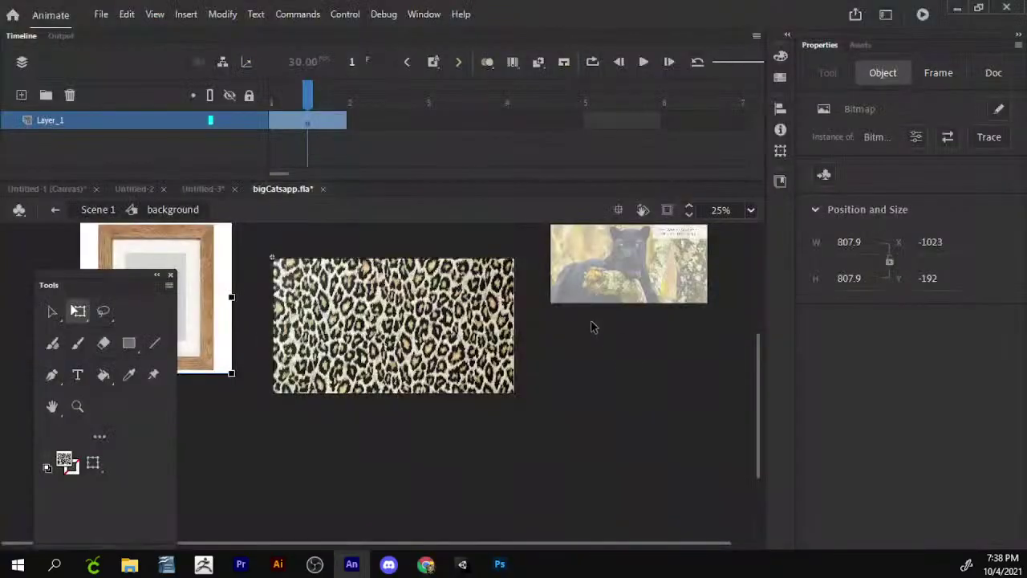
- Paste the black frame into the background symbol, move it above the leopard print and rotate it to landscape
{"action": "scroll", "coordinate": [424, 265], "scroll_direction": "up", "scroll_amount": 2}
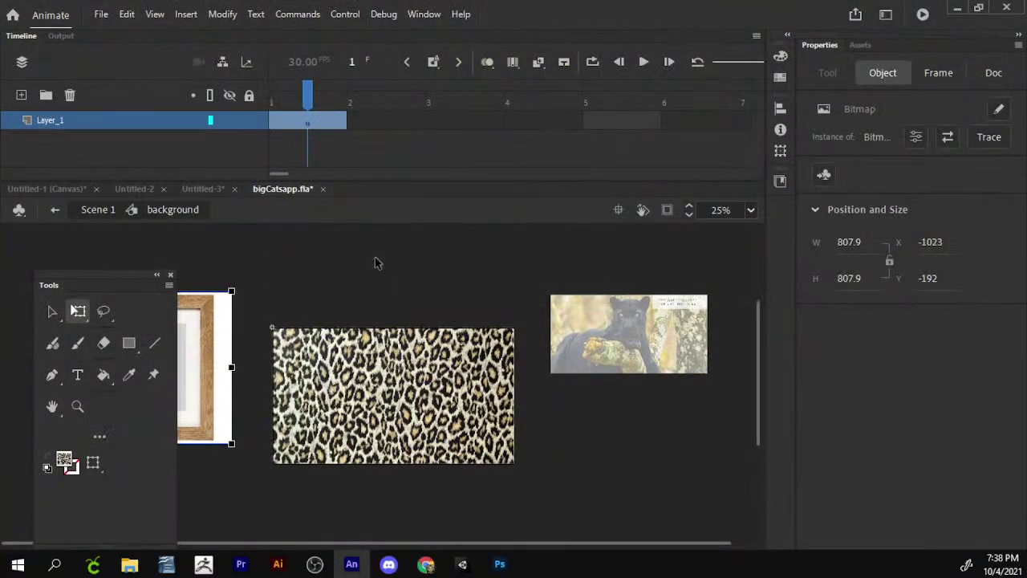
{"action": "right_click", "coordinate": [377, 261]}
{"action": "left_click", "coordinate": [432, 302]}
{"action": "left_click_drag", "start_coordinate": [408, 417], "coordinate": [446, 302]}
{"action": "scroll", "coordinate": [512, 380], "scroll_direction": "up", "scroll_amount": 2}
{"action": "scroll", "coordinate": [511, 379], "scroll_direction": "up", "scroll_amount": 1}
{"action": "left_click_drag", "start_coordinate": [518, 285], "coordinate": [488, 436]}
- Rotate the wood frame to landscape and place it beside the black frame, above the leopard print
{"action": "left_click", "coordinate": [231, 426]}
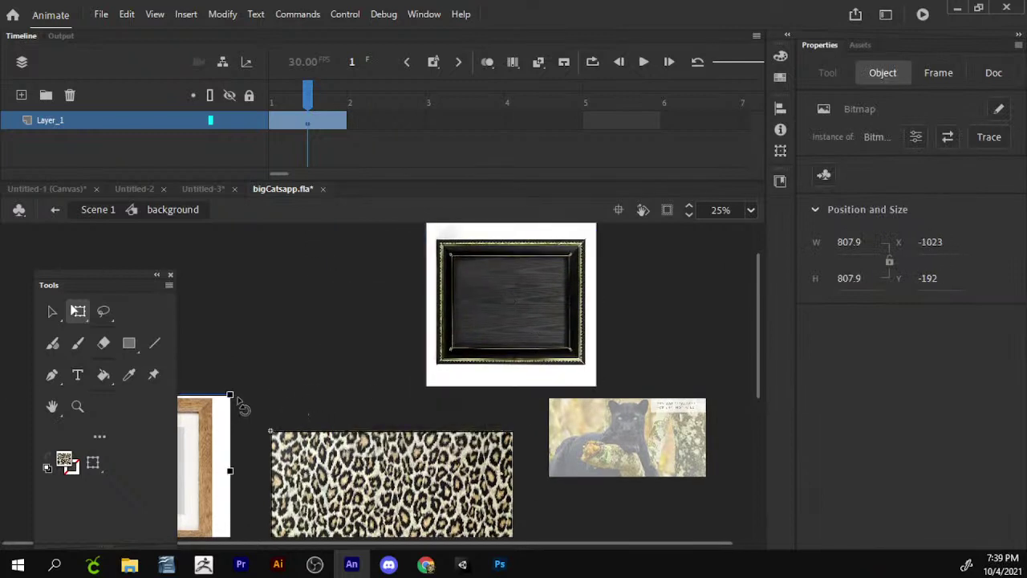
{"action": "left_click_drag", "start_coordinate": [235, 396], "coordinate": [241, 521]}
{"action": "left_click_drag", "start_coordinate": [206, 489], "coordinate": [368, 337]}
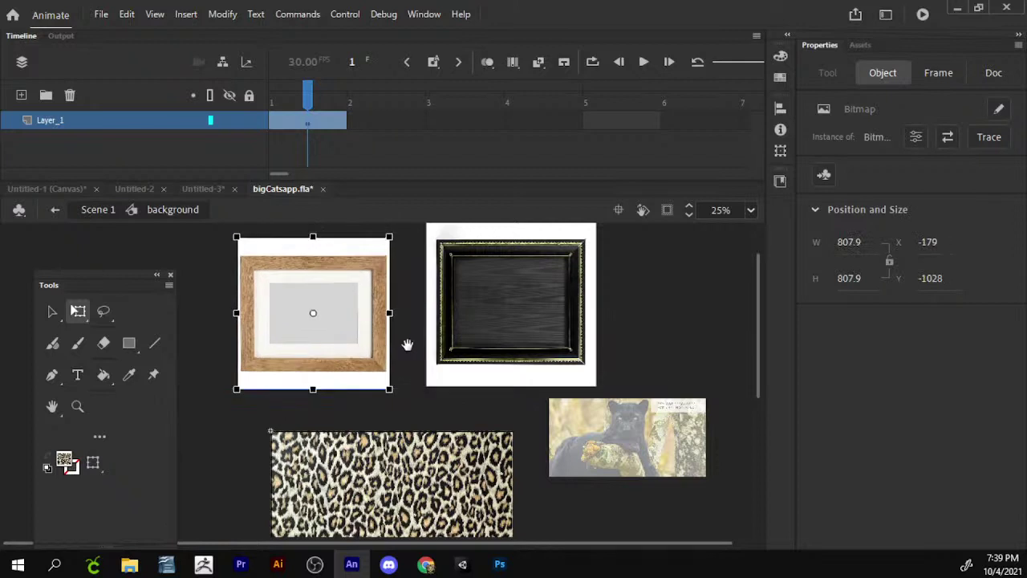
- Cut both picture frames out of the background symbol and return to Scene 1
{"action": "scroll", "coordinate": [449, 313], "scroll_direction": "down", "scroll_amount": 2}
{"action": "left_click", "coordinate": [437, 337]}
{"action": "left_click", "coordinate": [455, 397]}
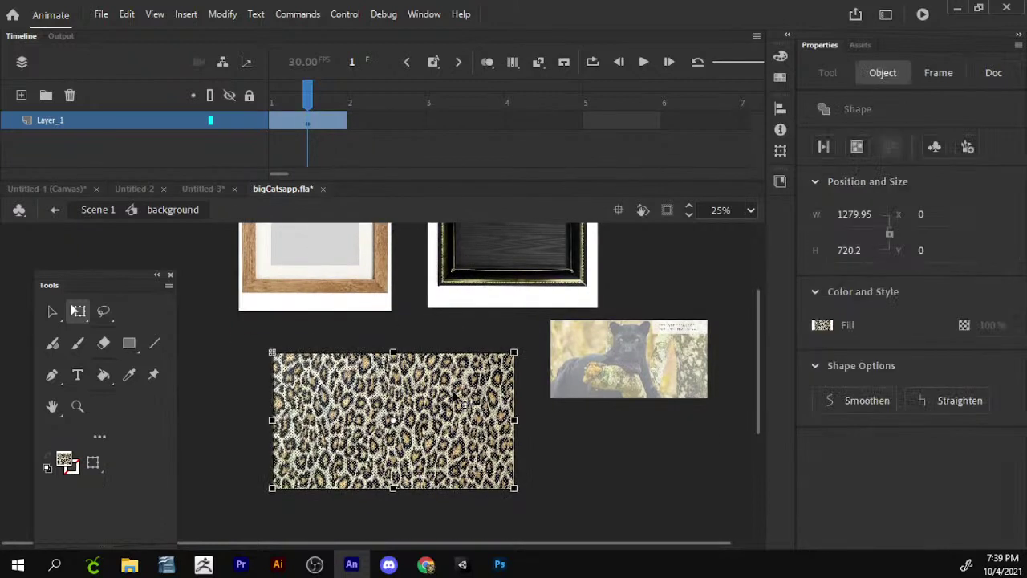
{"action": "left_click", "coordinate": [530, 258]}
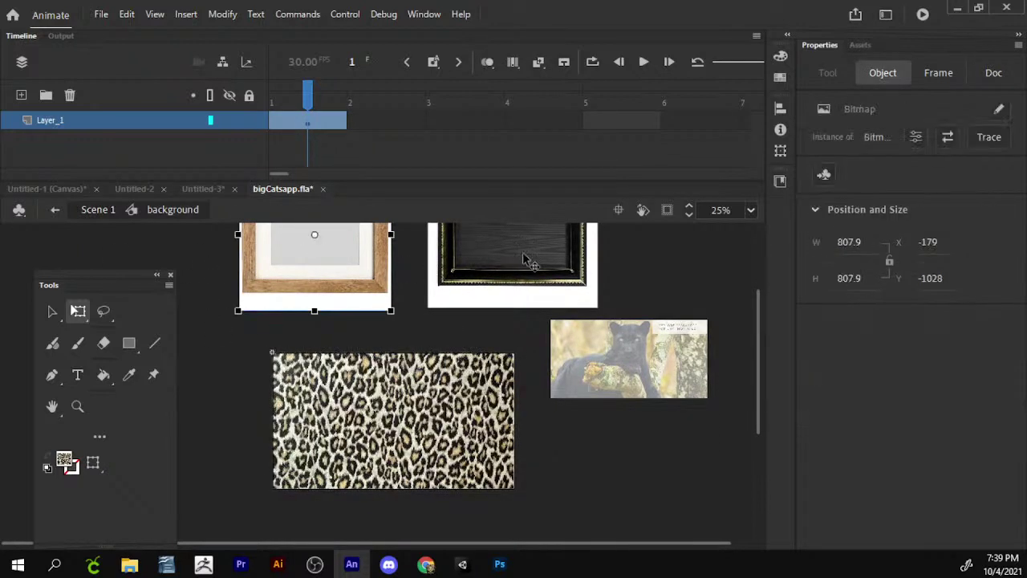
{"action": "right_click", "coordinate": [528, 257]}
{"action": "left_click", "coordinate": [570, 102]}
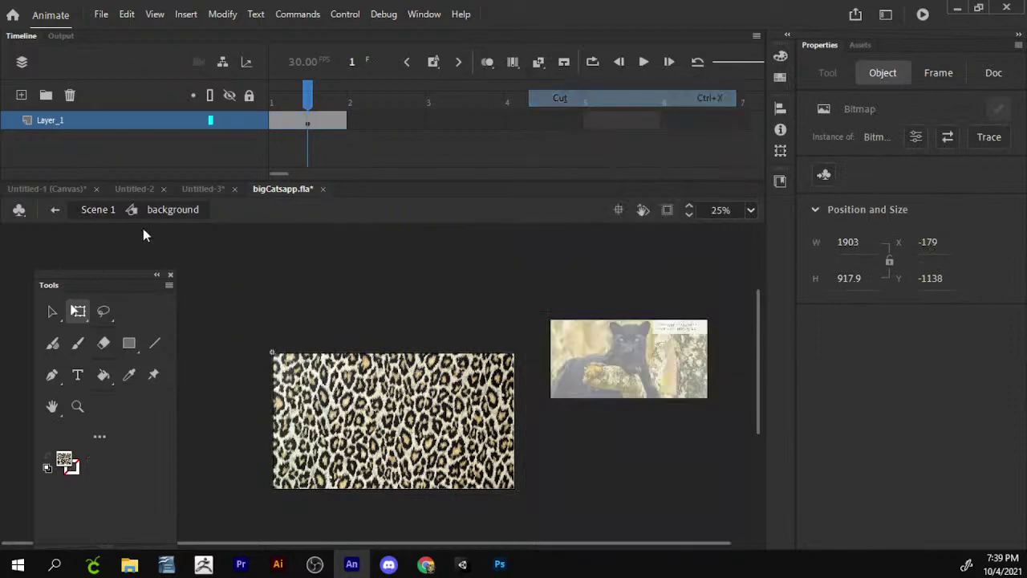
{"action": "left_click", "coordinate": [95, 210]}
{"action": "left_click", "coordinate": [535, 294]}
{"action": "scroll", "coordinate": [525, 272], "scroll_direction": "down", "scroll_amount": 2}
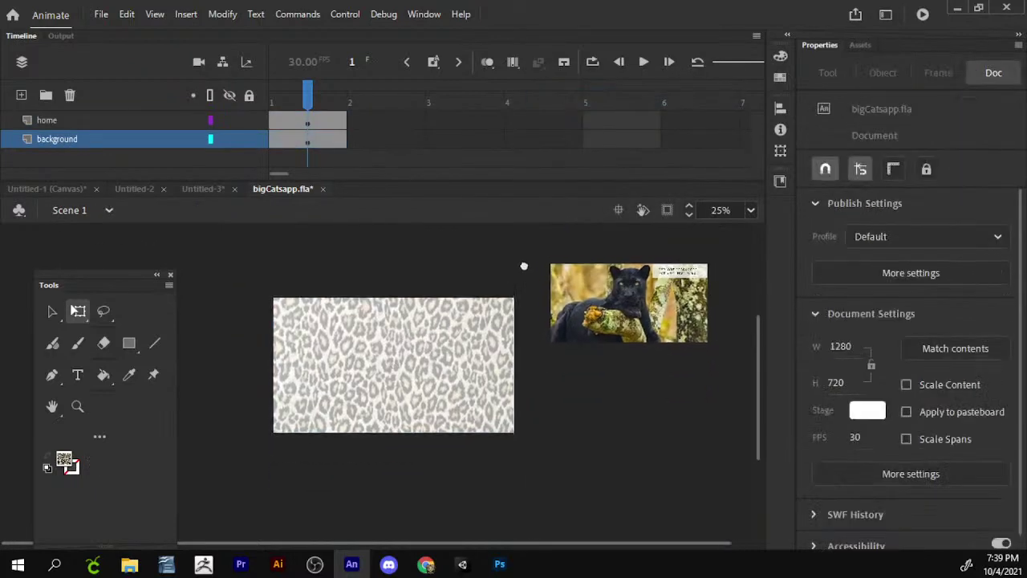
{"action": "scroll", "coordinate": [273, 332], "scroll_direction": "up", "scroll_amount": 1}
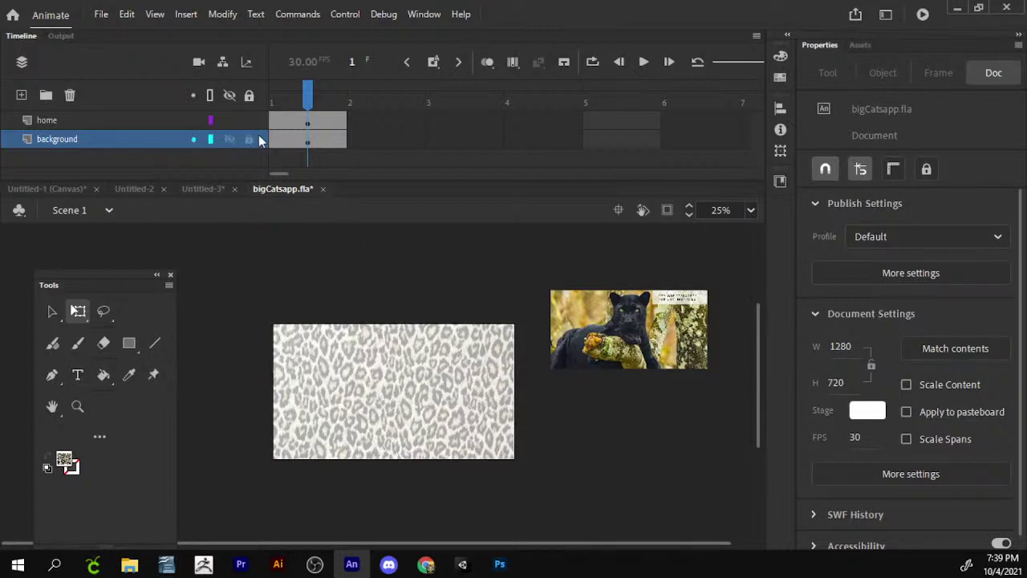
- Insert blank keyframes at frames 2 and 3 of the home layer
{"action": "left_click", "coordinate": [381, 124]}
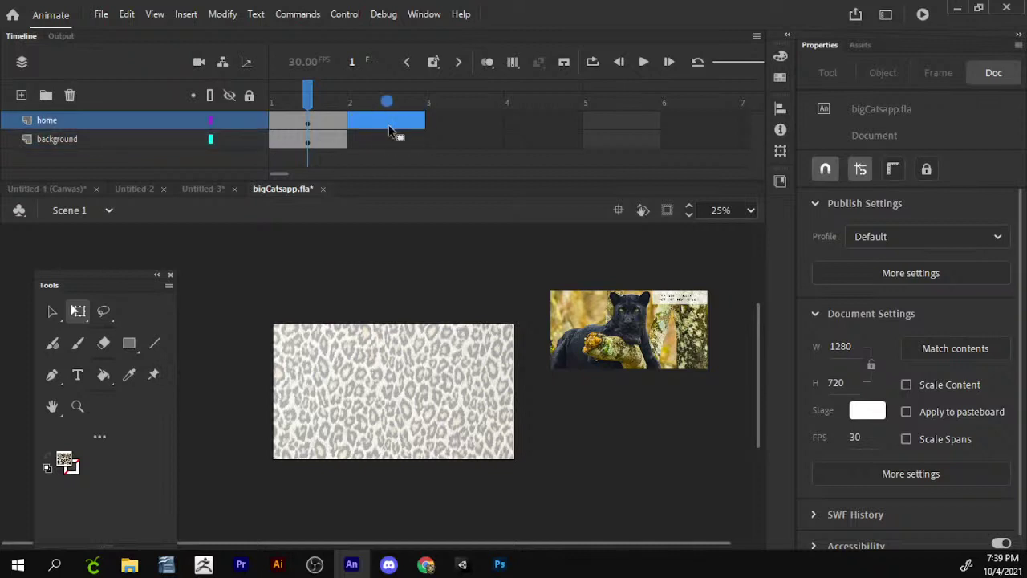
{"action": "right_click", "coordinate": [390, 127]}
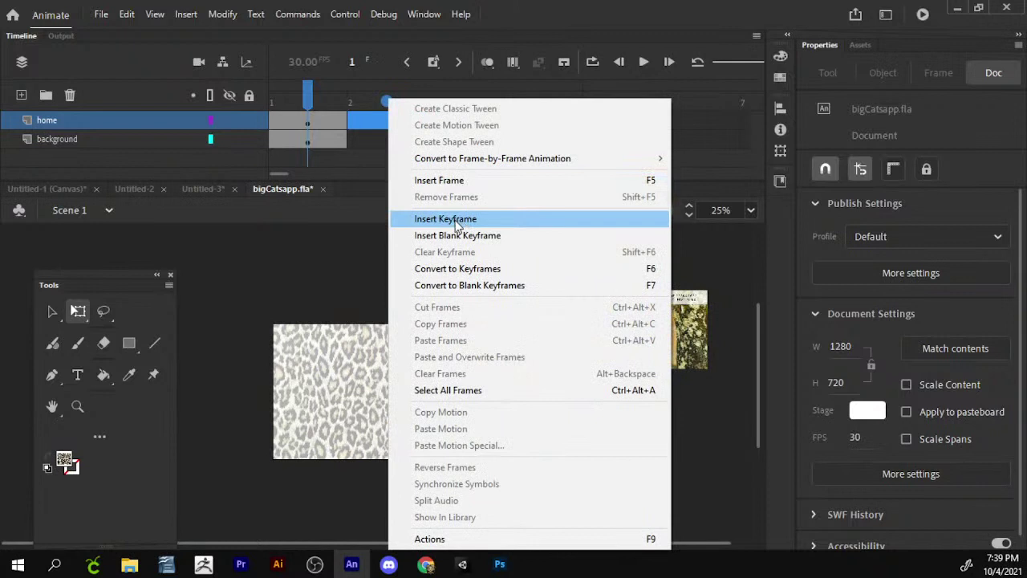
{"action": "left_click", "coordinate": [462, 235]}
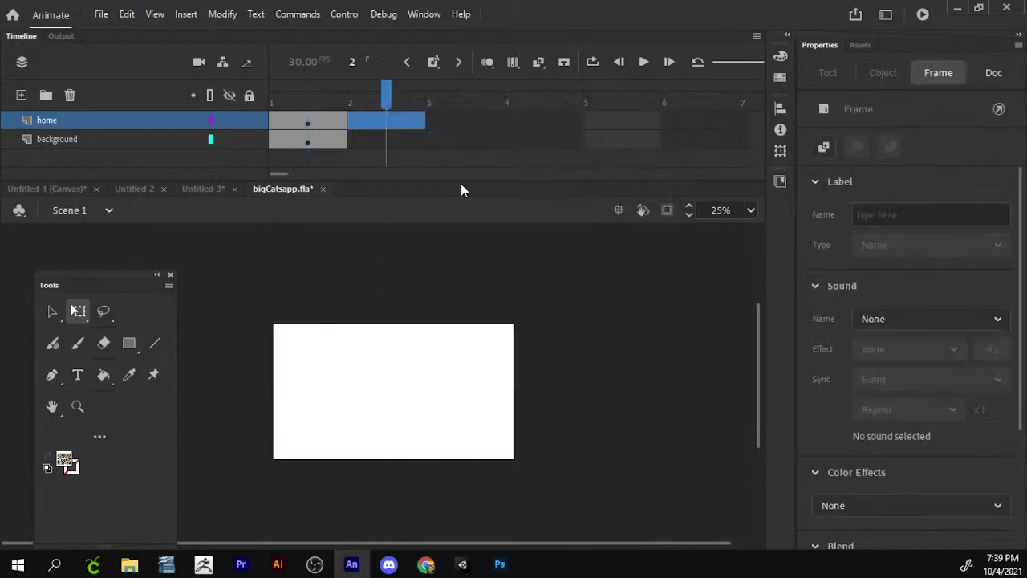
{"action": "left_click", "coordinate": [454, 121]}
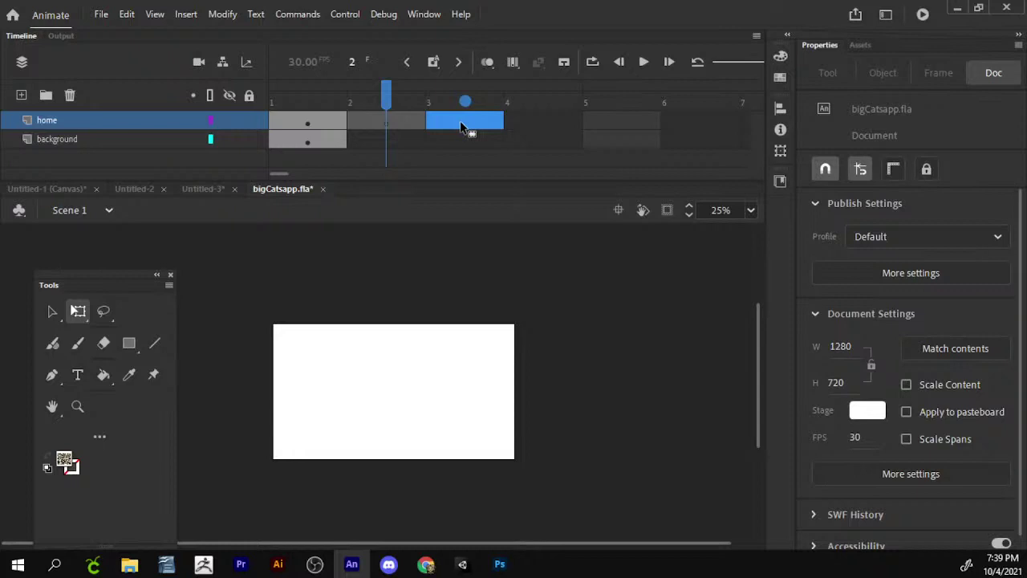
{"action": "right_click", "coordinate": [460, 122]}
{"action": "left_click", "coordinate": [625, 239]}
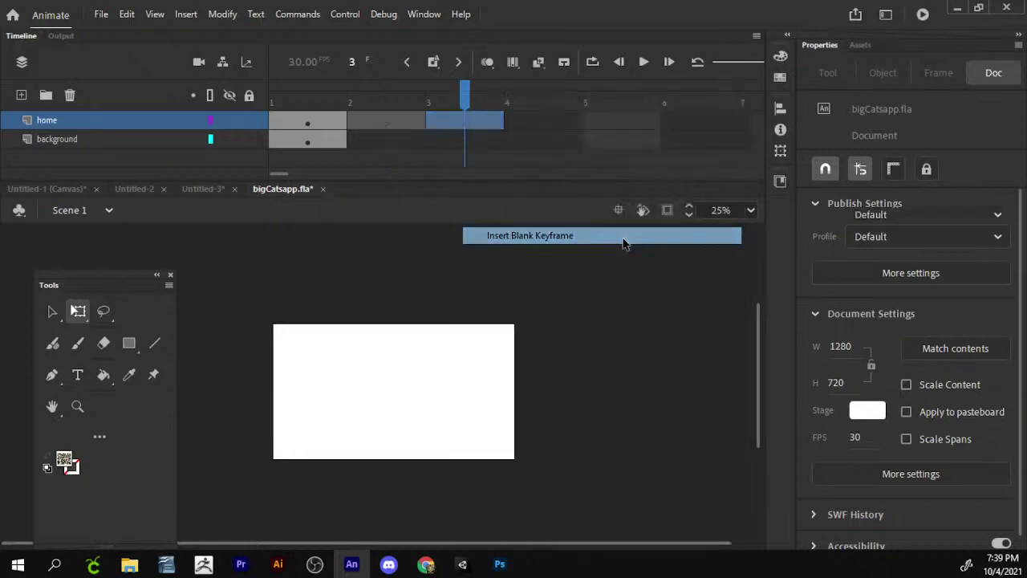
- Insert blank keyframes at frames 4 and 5 of the home layer
{"action": "left_click", "coordinate": [546, 121]}
{"action": "right_click", "coordinate": [545, 121]}
{"action": "left_click", "coordinate": [642, 236]}
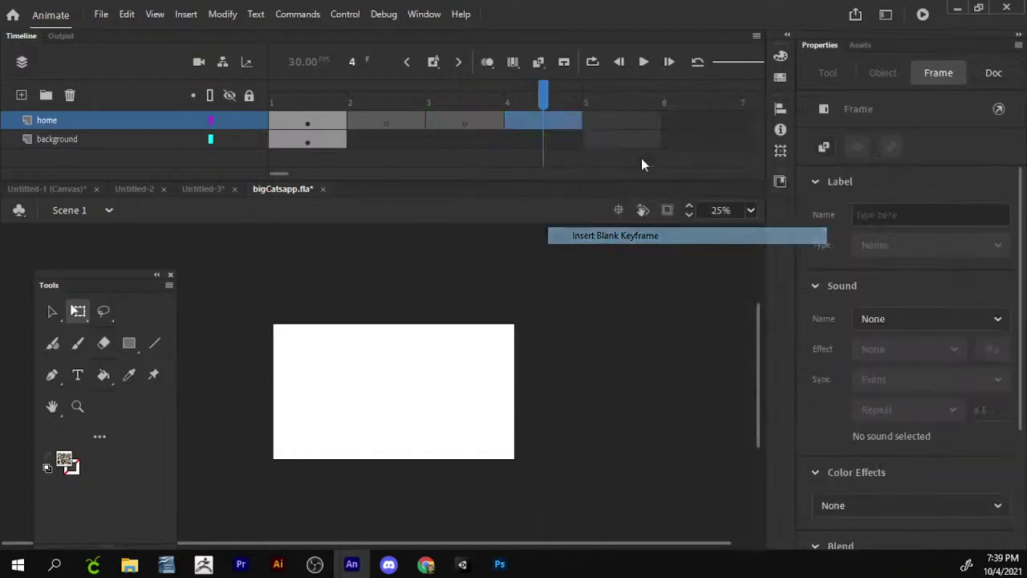
{"action": "left_click", "coordinate": [623, 116]}
{"action": "right_click", "coordinate": [623, 116]}
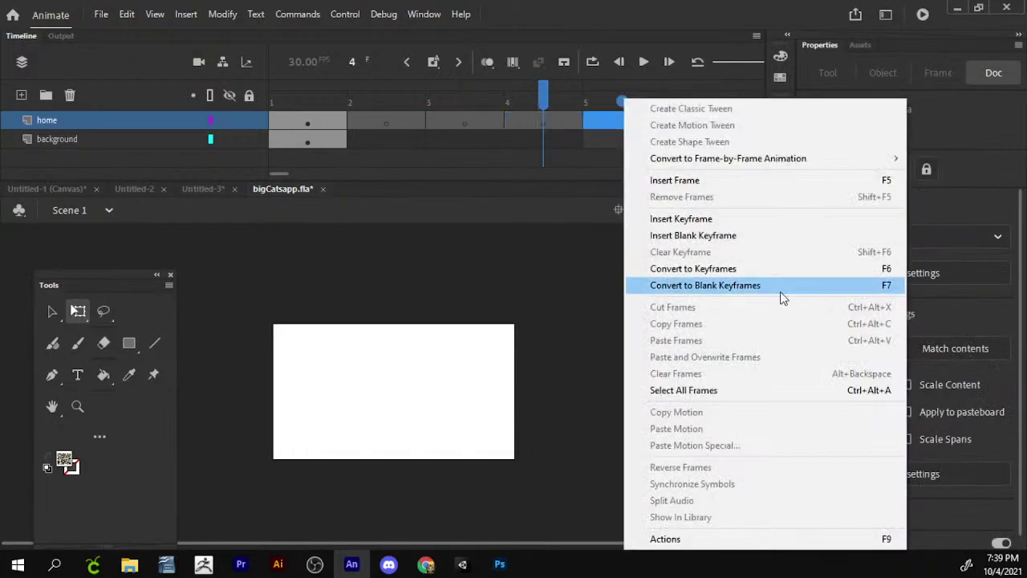
{"action": "left_click", "coordinate": [739, 243]}
- Play and scrub the timeline to check the leopard print across the frames, then select frame 1 of the background layer
{"action": "left_click", "coordinate": [306, 119]}
{"action": "left_click", "coordinate": [325, 148]}
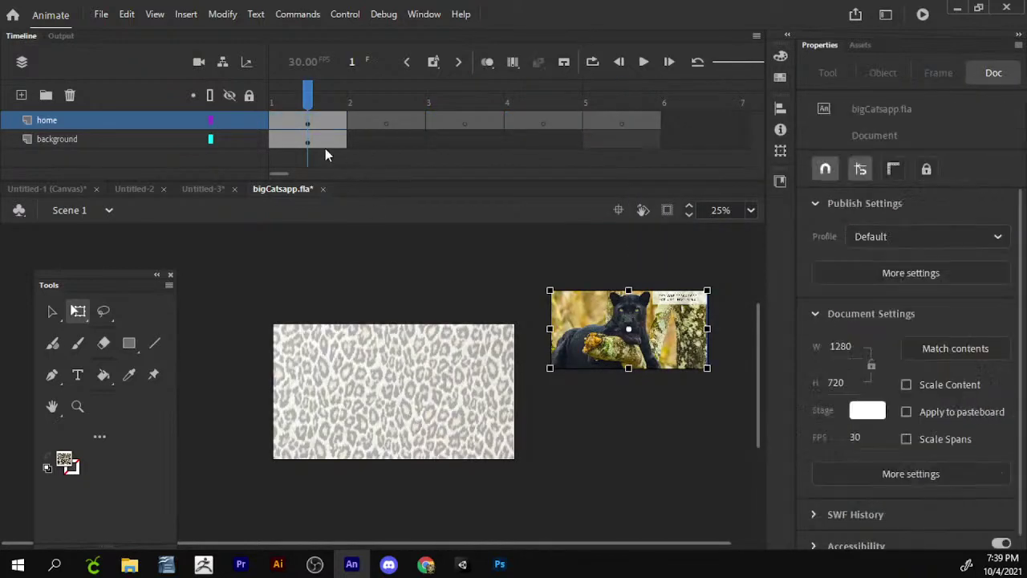
{"action": "left_click", "coordinate": [333, 142]}
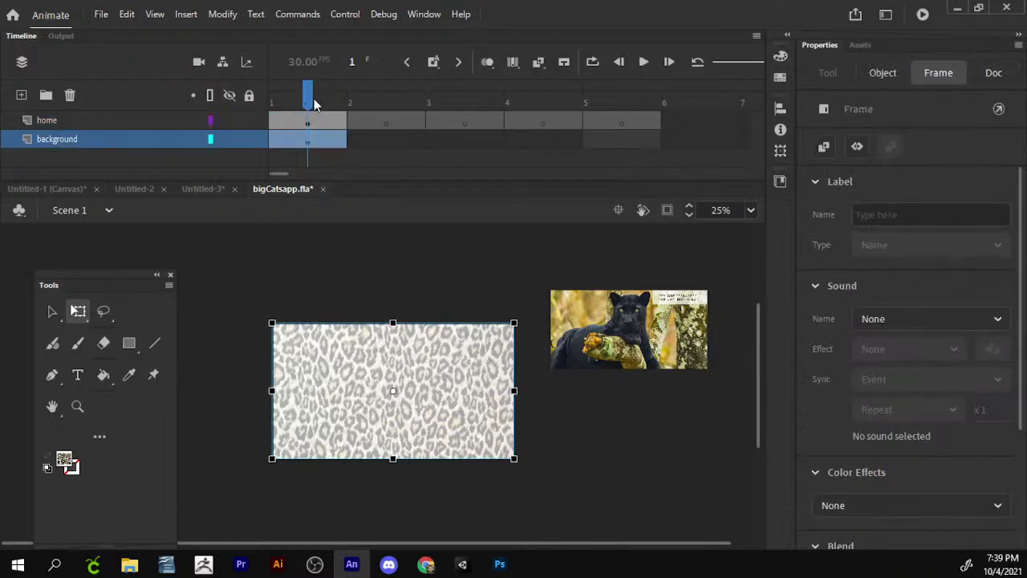
{"action": "key", "text": "Return"}
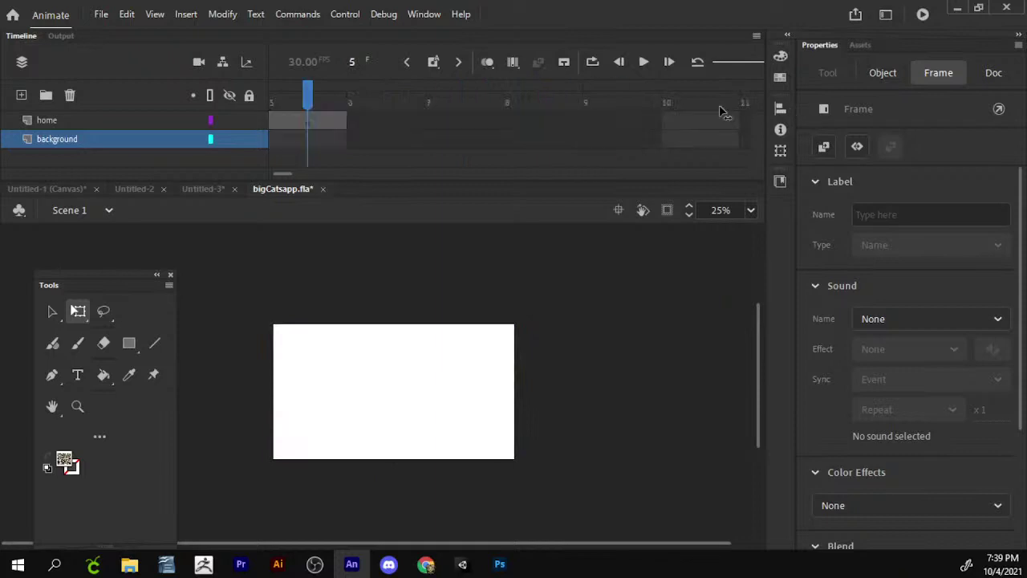
{"action": "left_click_drag", "start_coordinate": [305, 94], "coordinate": [215, 96]}
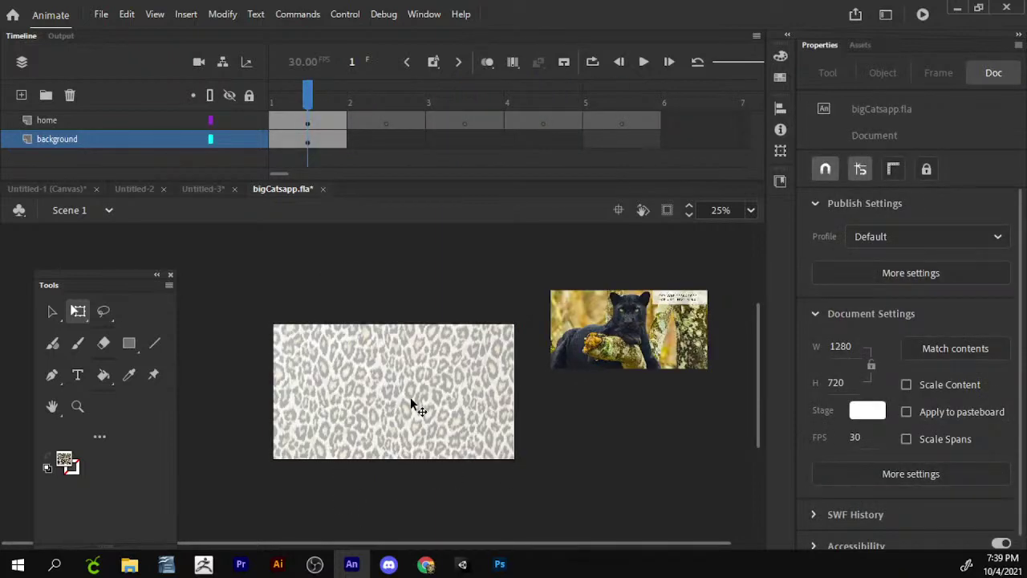
{"action": "left_click_drag", "start_coordinate": [305, 94], "coordinate": [371, 89]}
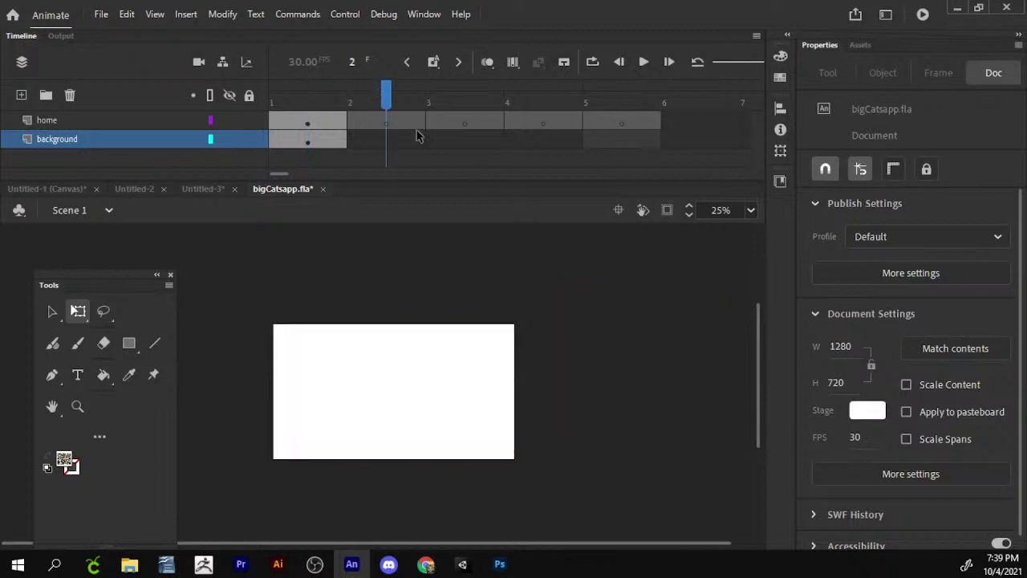
{"action": "left_click", "coordinate": [345, 143]}
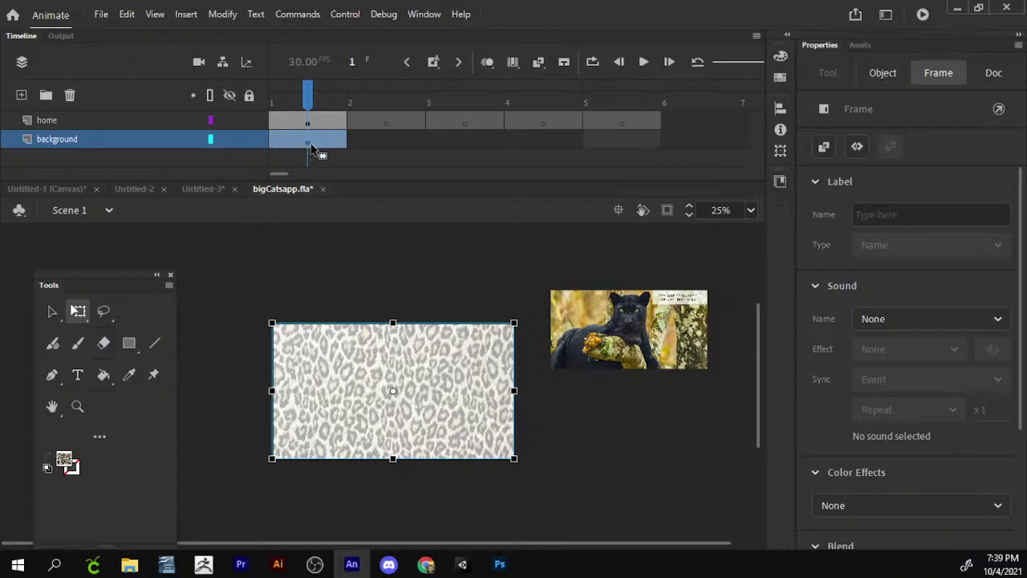
- Open the leopard-print background symbol on the stage for editing
{"action": "scroll", "coordinate": [325, 237], "scroll_direction": "down", "scroll_amount": 2}
{"action": "left_click", "coordinate": [409, 238]}
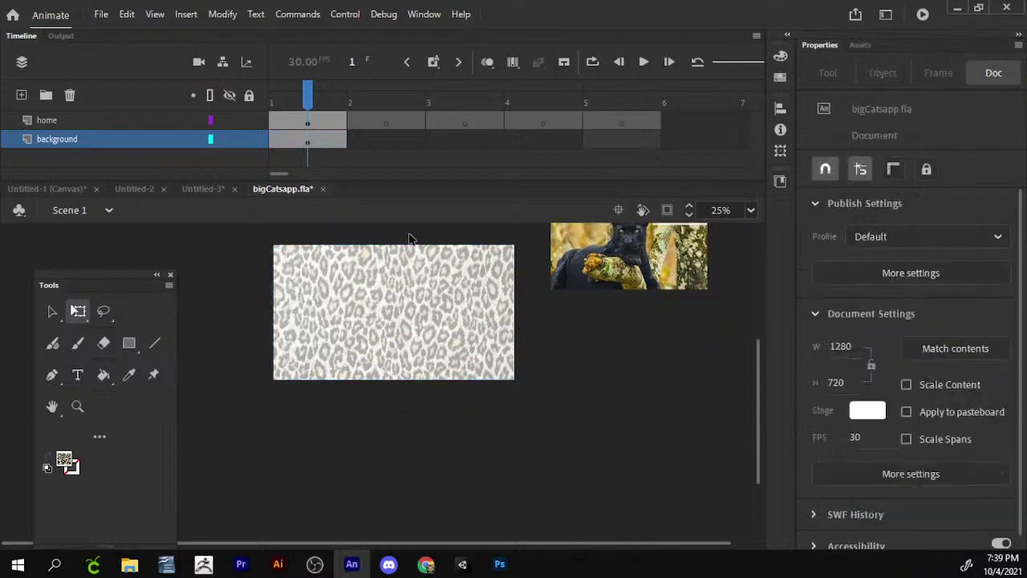
{"action": "key", "text": "z"}
{"action": "left_click", "coordinate": [92, 461]}
{"action": "left_click", "coordinate": [357, 337]}
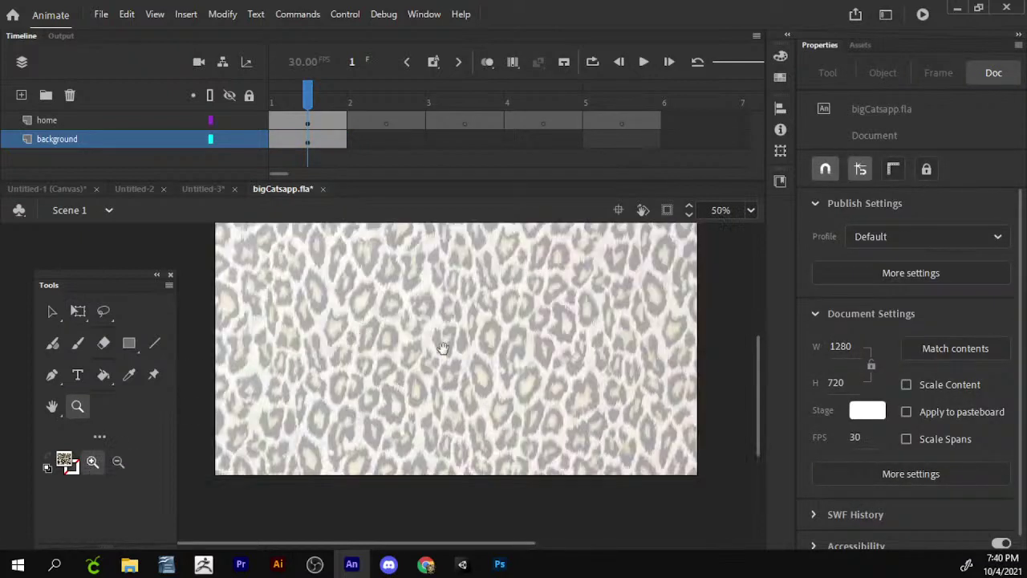
{"action": "left_click_drag", "start_coordinate": [321, 237], "coordinate": [399, 250]}
{"action": "key", "text": "v"}
{"action": "double_click", "coordinate": [422, 268]}
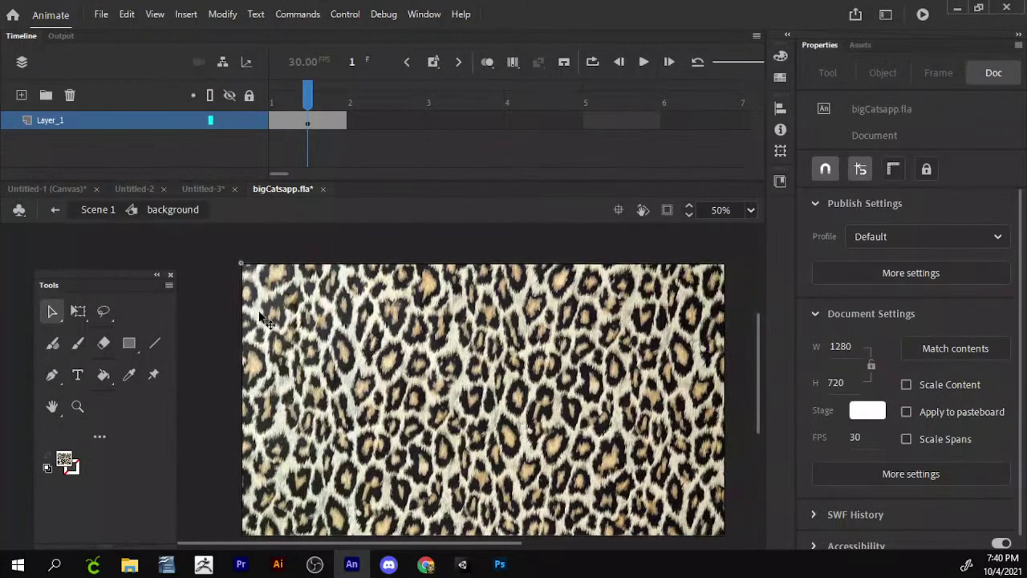
- Try to draw a narrow black rectangle without stroke along the full left edge of the leopard print, then undo it
{"action": "key", "text": "r"}
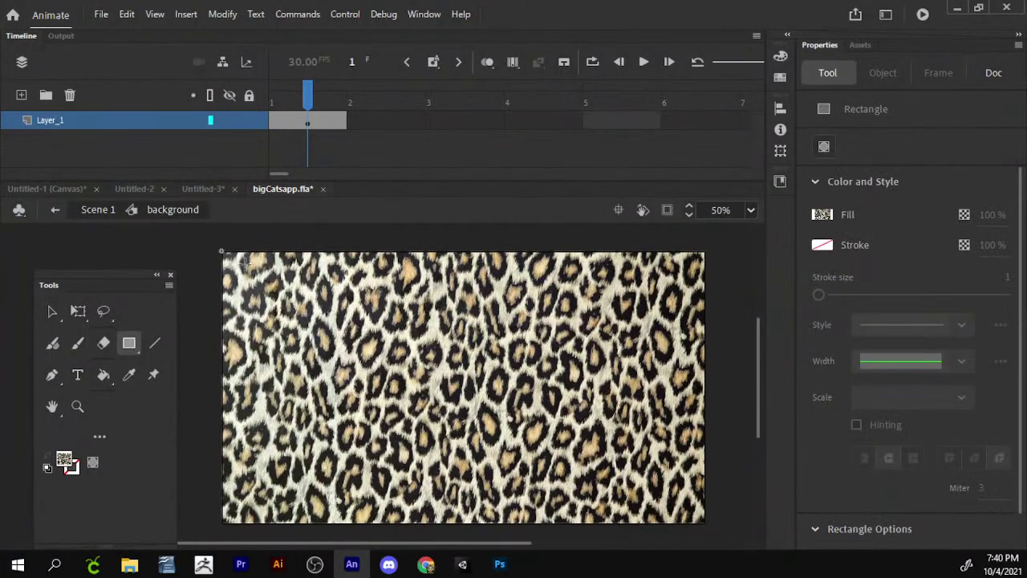
{"action": "left_click_drag", "start_coordinate": [223, 250], "coordinate": [252, 514]}
{"action": "left_click", "coordinate": [62, 462]}
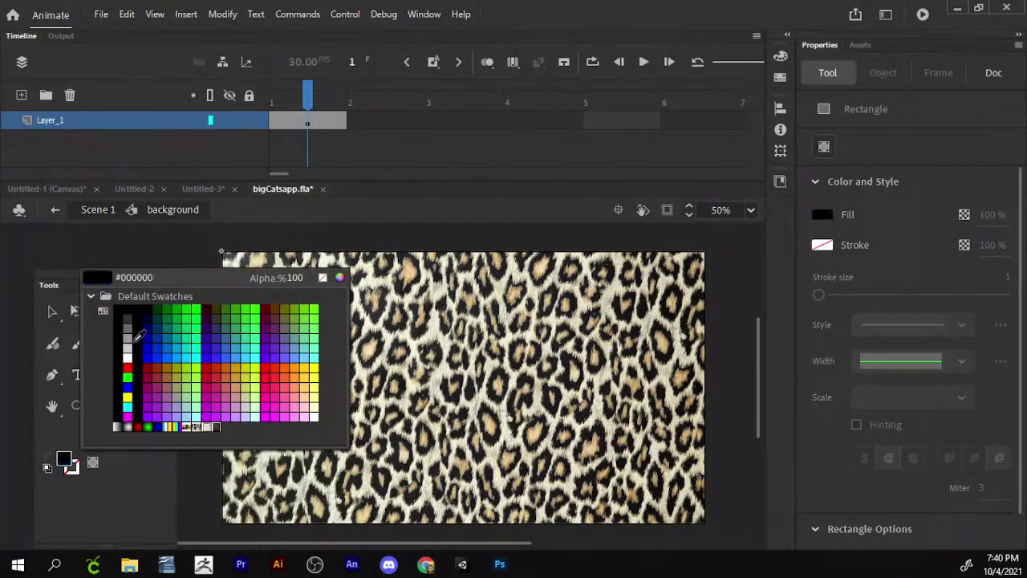
{"action": "left_click", "coordinate": [127, 304]}
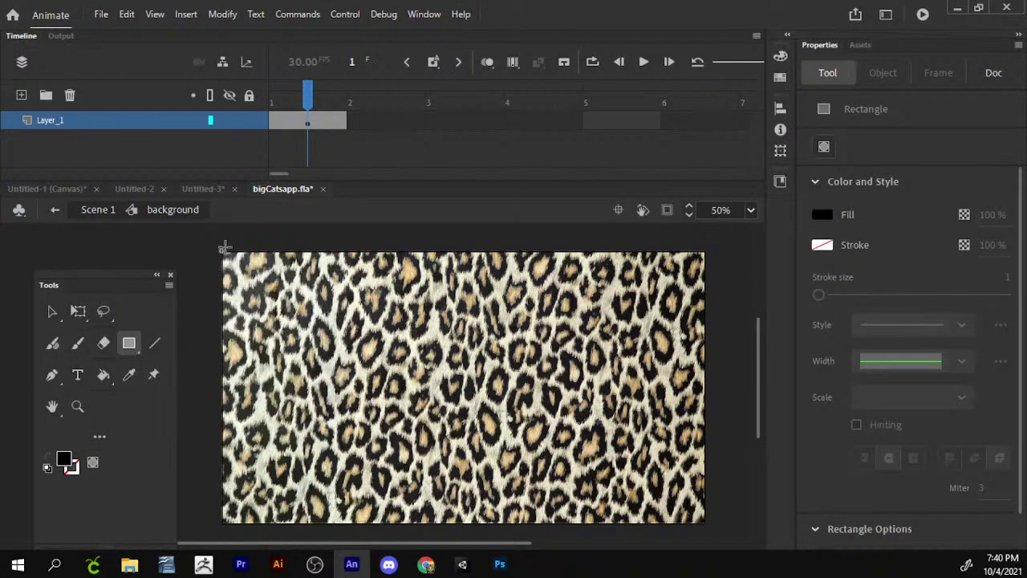
{"action": "left_click_drag", "start_coordinate": [221, 251], "coordinate": [229, 522]}
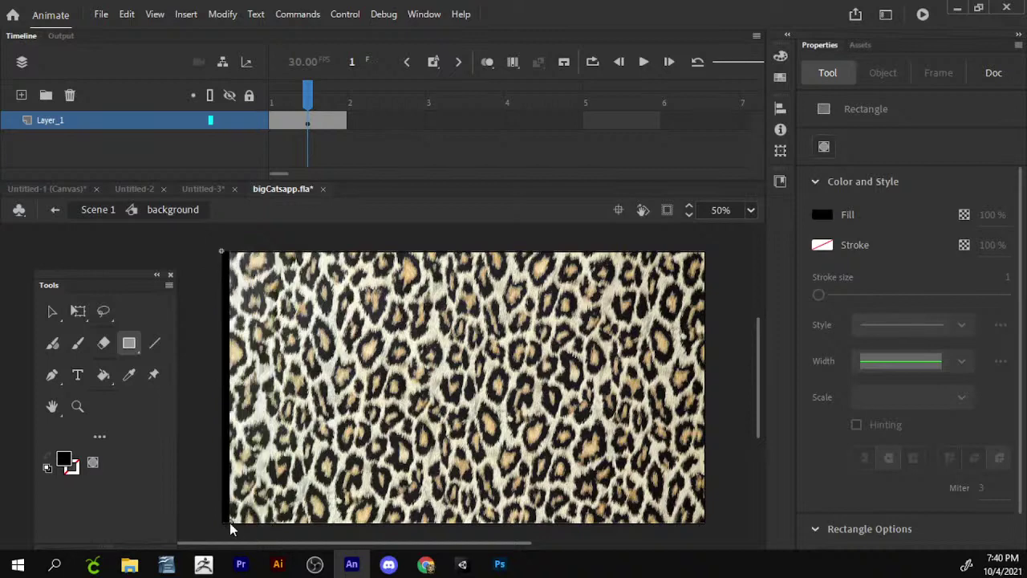
{"action": "key", "text": "ctrl+z"}
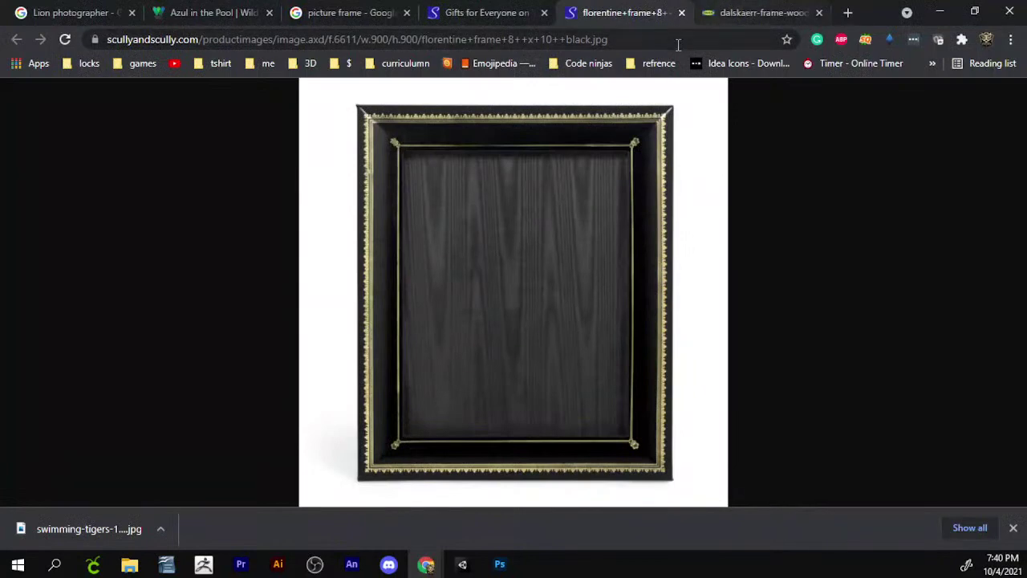
- Look through the open picture-frame pages in Chrome and search Google for "ornmental photoframe"
{"action": "left_click", "coordinate": [719, 12]}
{"action": "left_click", "coordinate": [516, 6]}
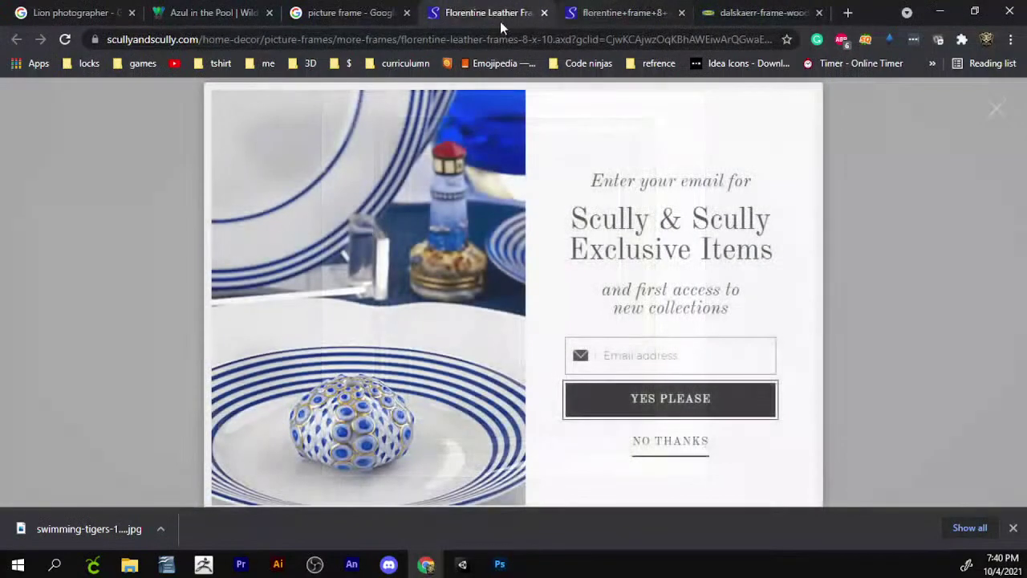
{"action": "left_click", "coordinate": [624, 10]}
{"action": "left_click", "coordinate": [631, 40]}
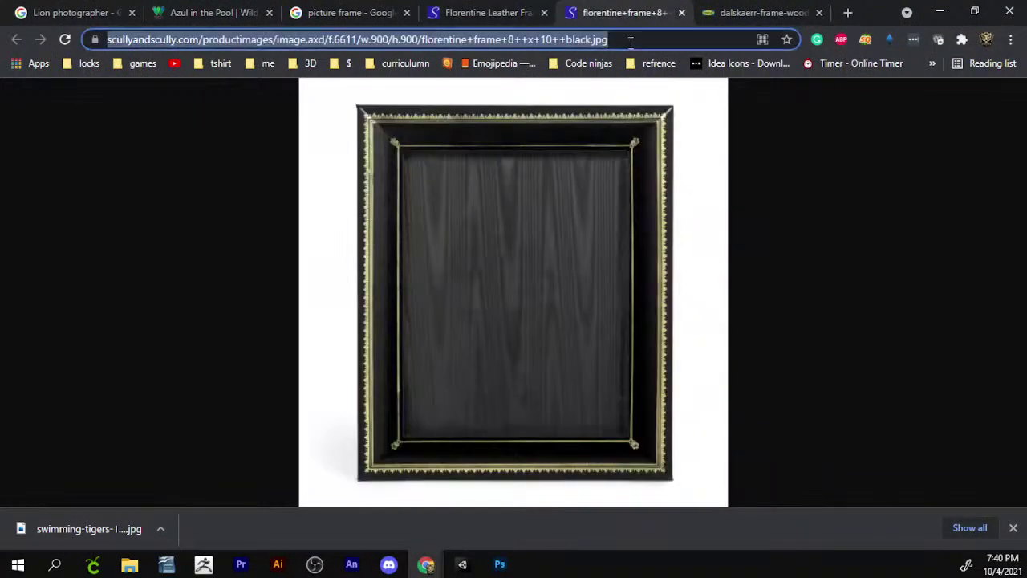
{"action": "type", "text": "ornmen"}
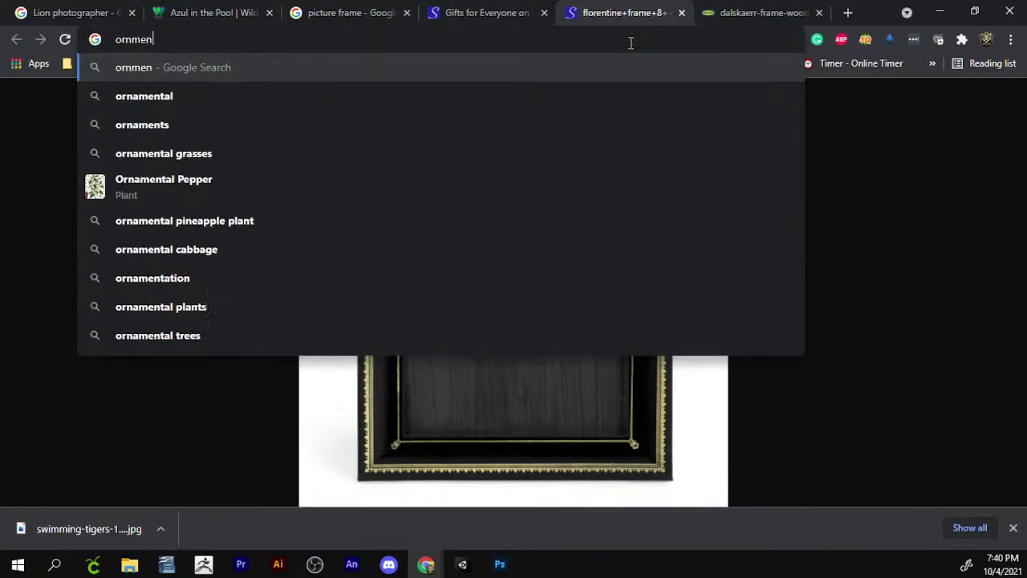
{"action": "type", "text": "tal photo"}
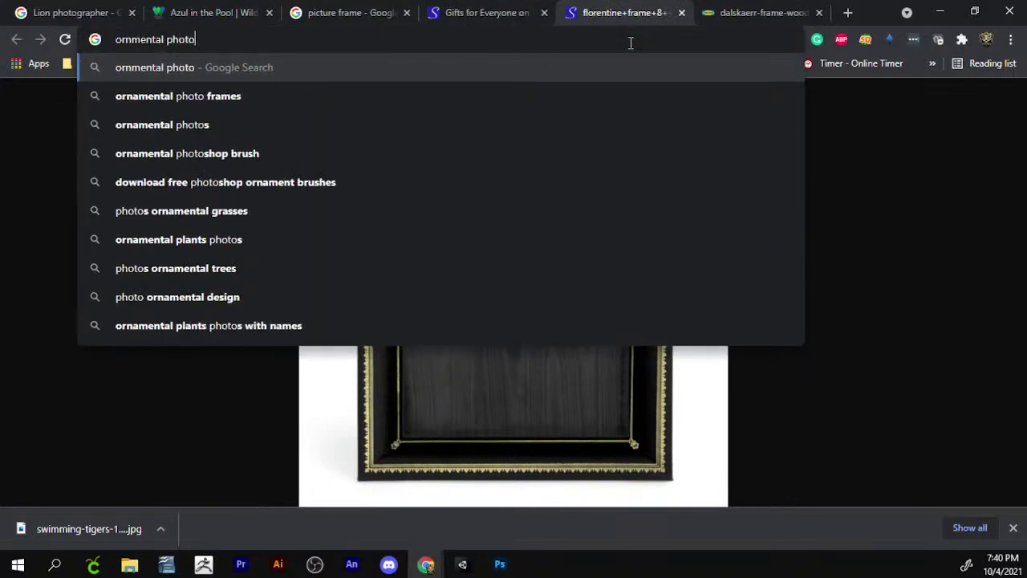
{"action": "type", "text": "frame"}
{"action": "key", "text": "Return"}
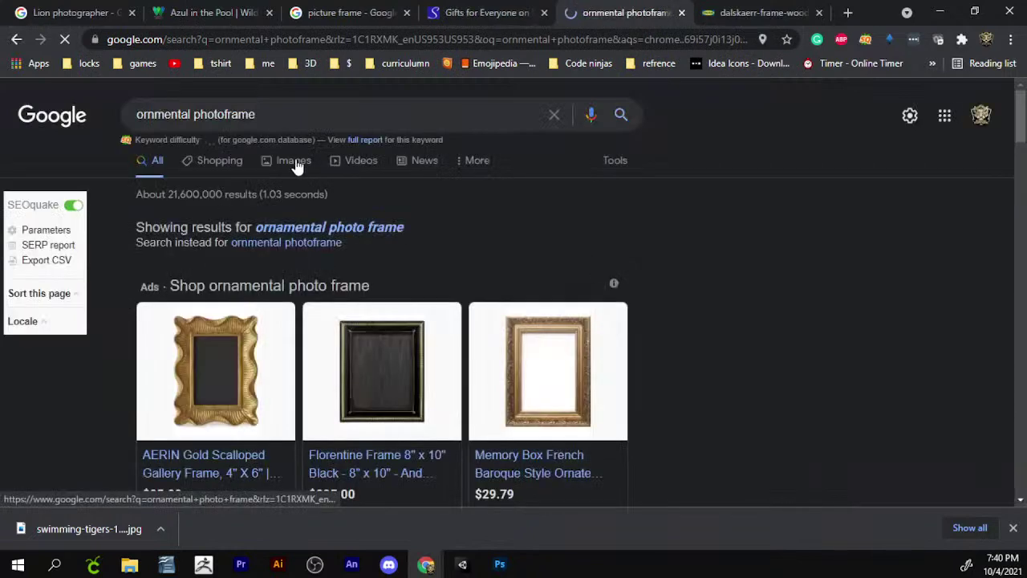
- Show the image results for the ornamental photo frame, limit them to large size, and preview the carved antique picture frame
{"action": "left_click", "coordinate": [293, 163]}
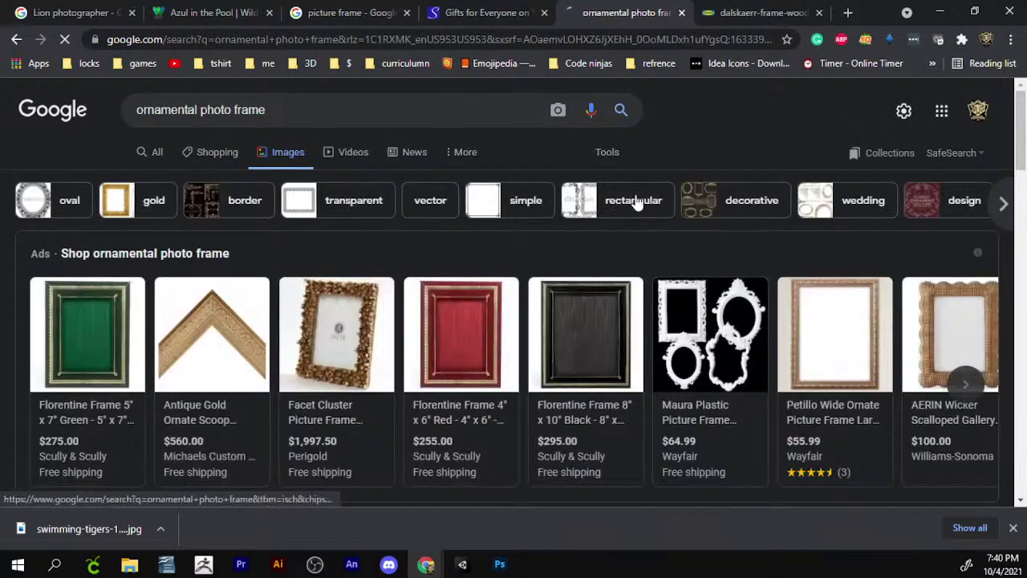
{"action": "left_click", "coordinate": [603, 154]}
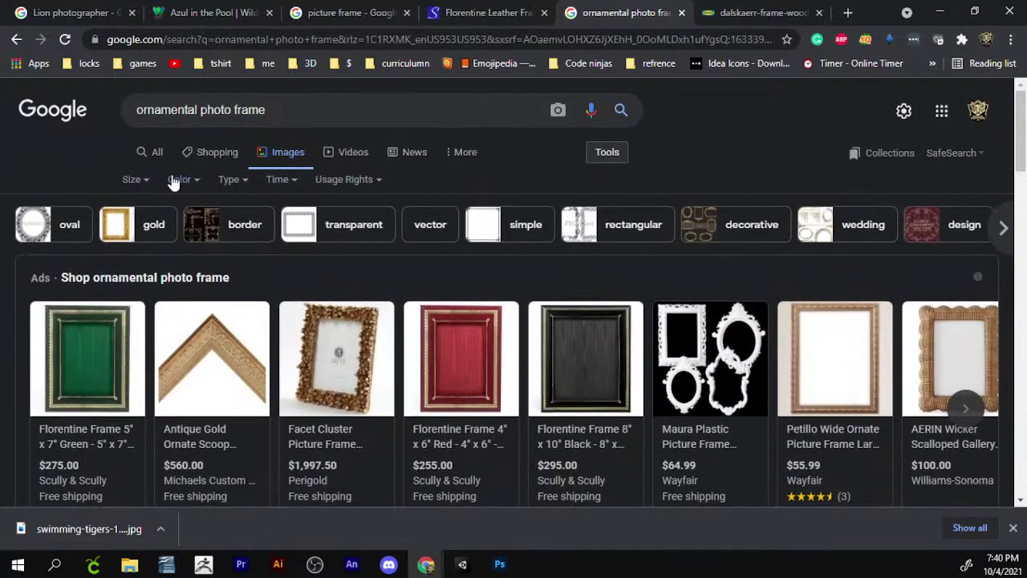
{"action": "left_click", "coordinate": [135, 179]}
{"action": "left_click", "coordinate": [138, 230]}
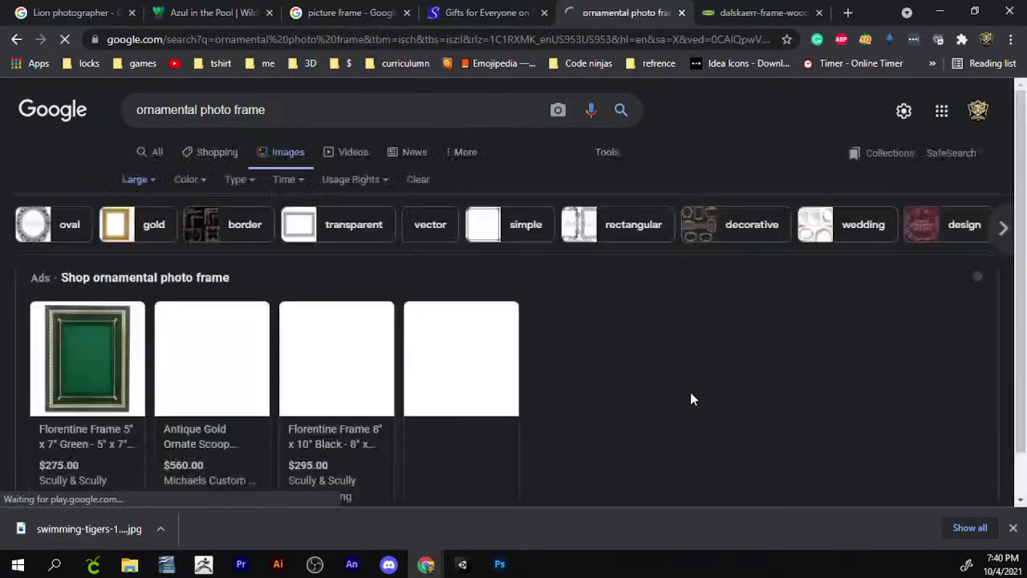
{"action": "scroll", "coordinate": [676, 380], "scroll_direction": "down", "scroll_amount": 4}
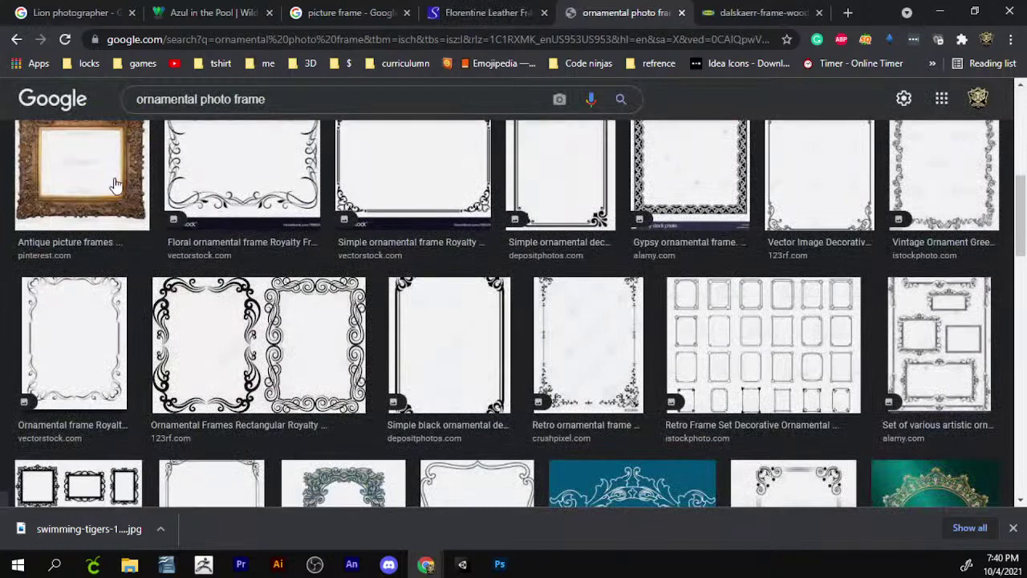
{"action": "left_click", "coordinate": [80, 168]}
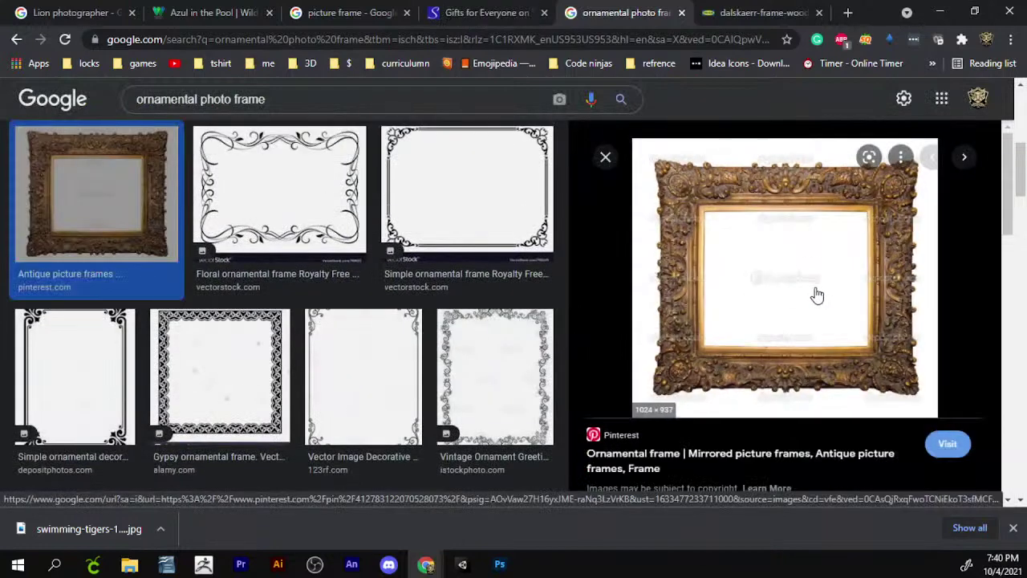
- Search Google Images for "antique photo frame" and copy the image of the Antique Gold Wood Open Frame
{"action": "scroll", "coordinate": [797, 333], "scroll_direction": "up", "scroll_amount": 4}
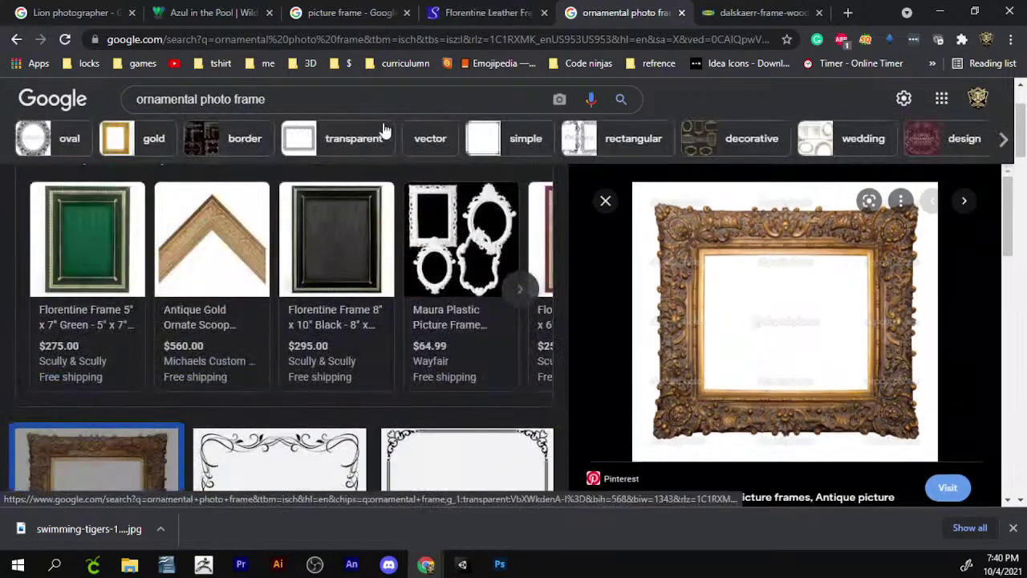
{"action": "double_click", "coordinate": [177, 97]}
{"action": "type", "text": "antiq"}
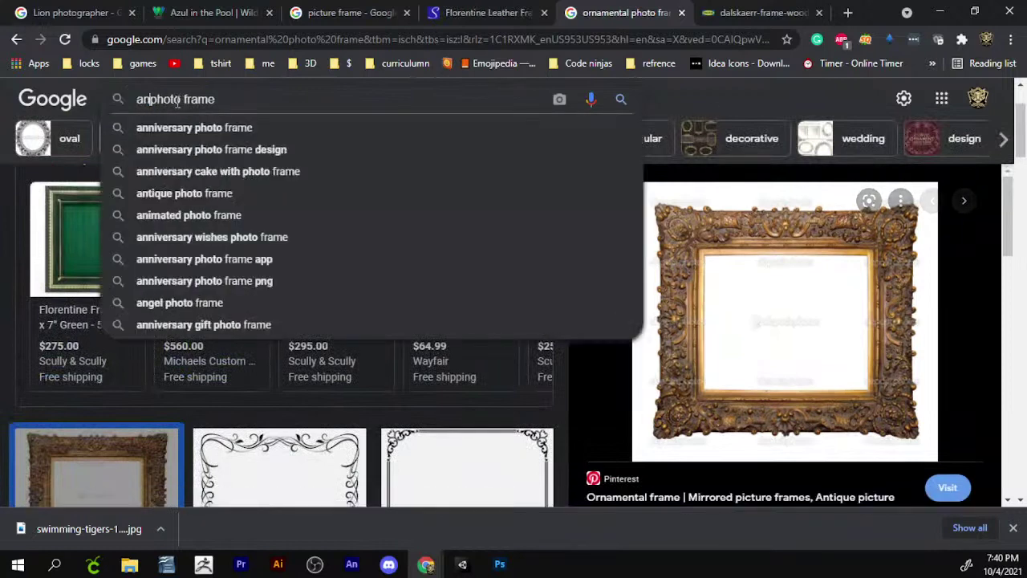
{"action": "type", "text": "ue"}
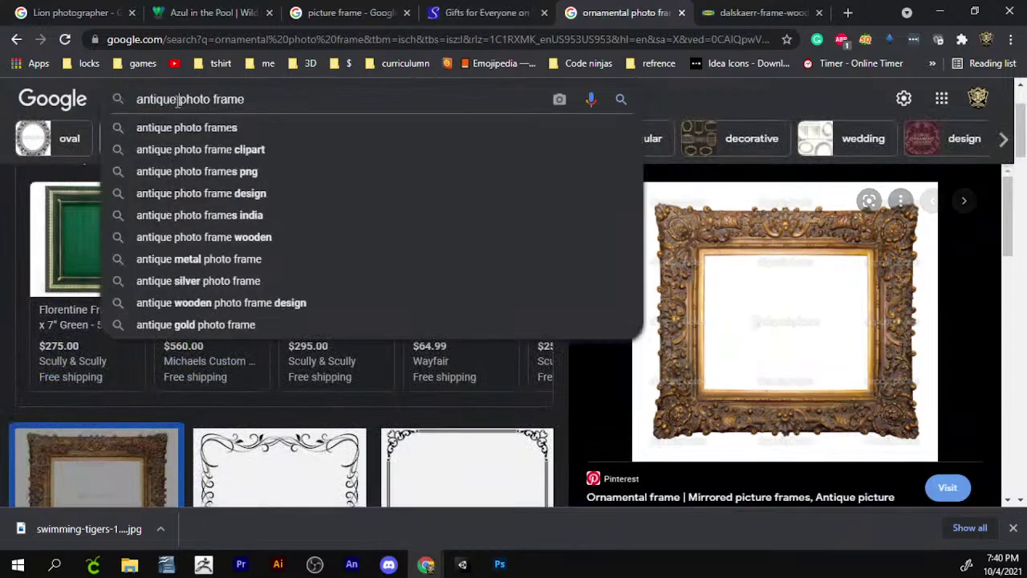
{"action": "key", "text": "Return"}
{"action": "scroll", "coordinate": [333, 321], "scroll_direction": "down", "scroll_amount": 3}
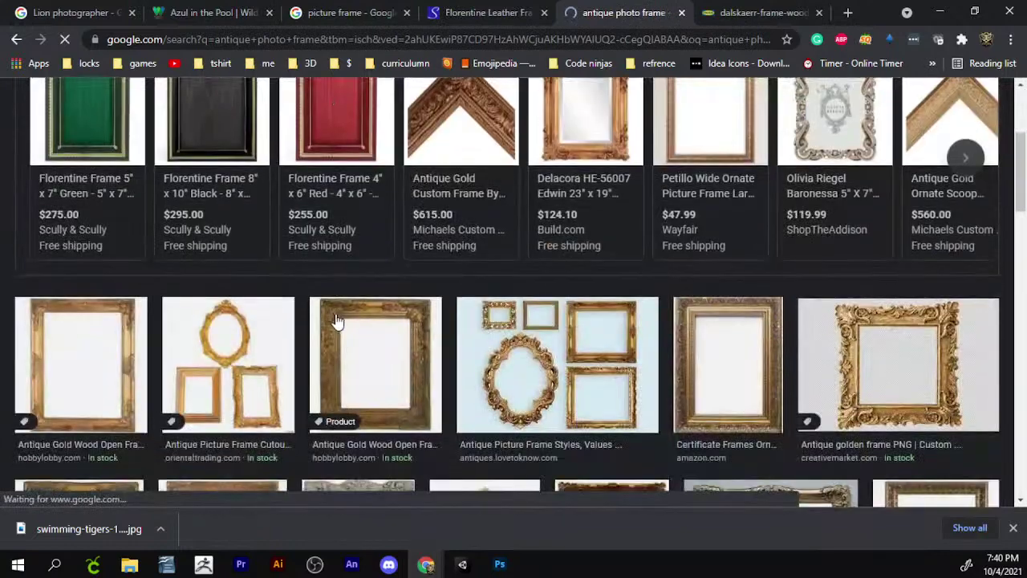
{"action": "left_click", "coordinate": [66, 351]}
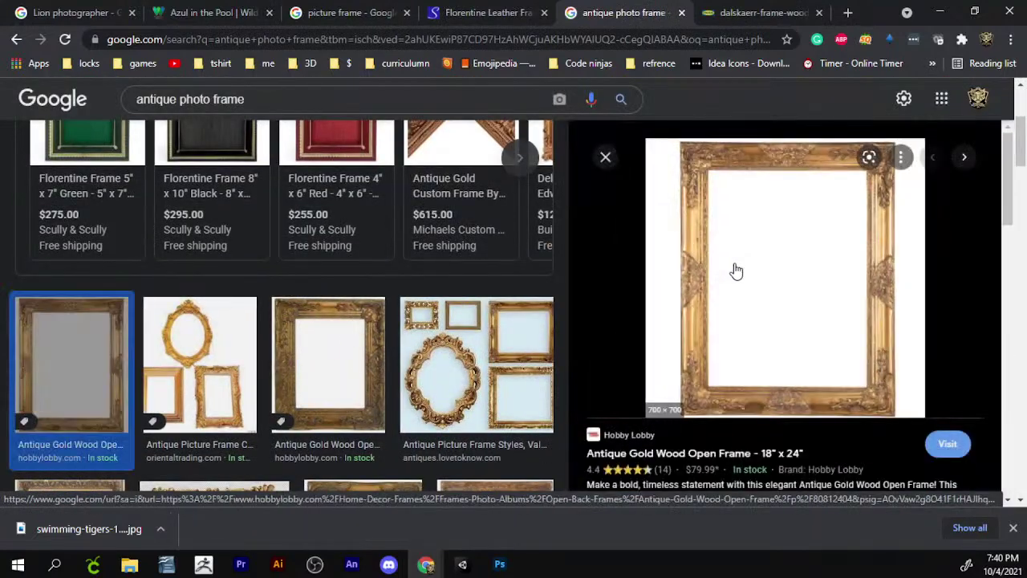
{"action": "right_click", "coordinate": [767, 259]}
{"action": "left_click", "coordinate": [832, 441]}
- Switch back to Animate, paste the frame image in the center of the background symbol, and move it toward the leopard print's left side
{"action": "key", "text": "alt+Tab"}
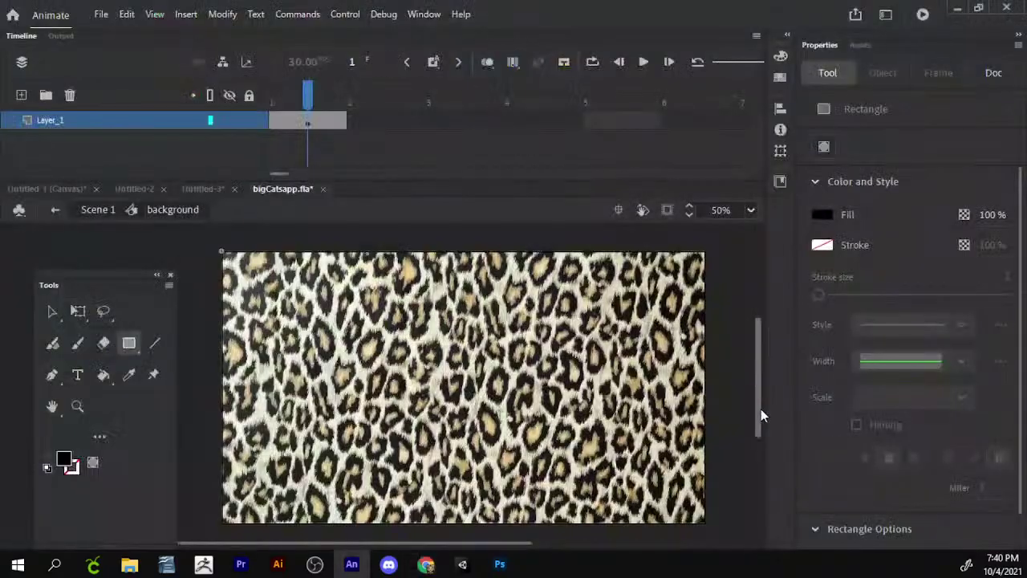
{"action": "right_click", "coordinate": [273, 273]}
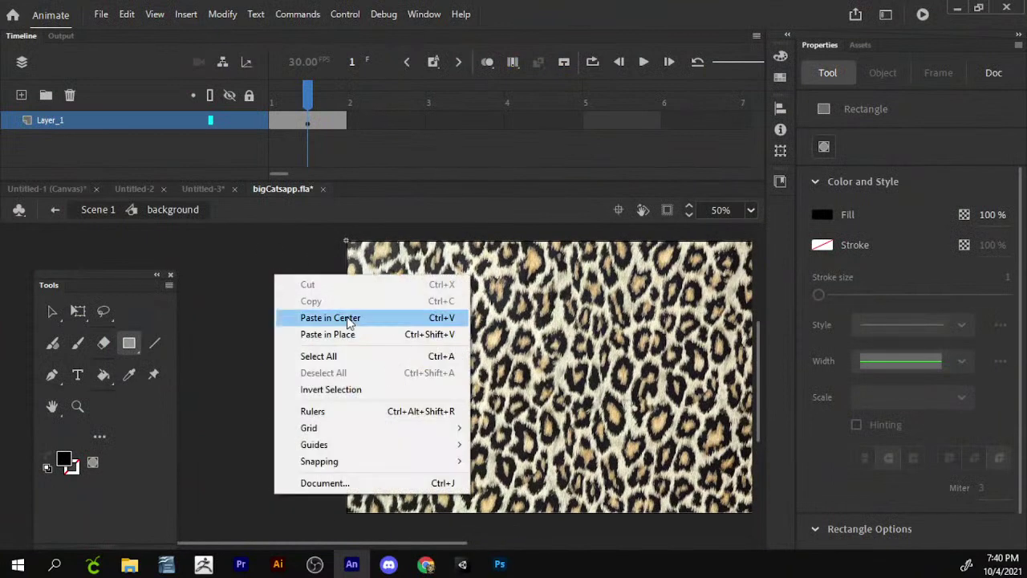
{"action": "left_click", "coordinate": [350, 316]}
{"action": "key", "text": "v"}
{"action": "left_click_drag", "start_coordinate": [366, 353], "coordinate": [261, 368]}
- Rotate the frame image to landscape, enlarge it to about 1004 × 1004, and place it above the leopard print
{"action": "key", "text": "z"}
{"action": "left_click", "coordinate": [440, 379]}
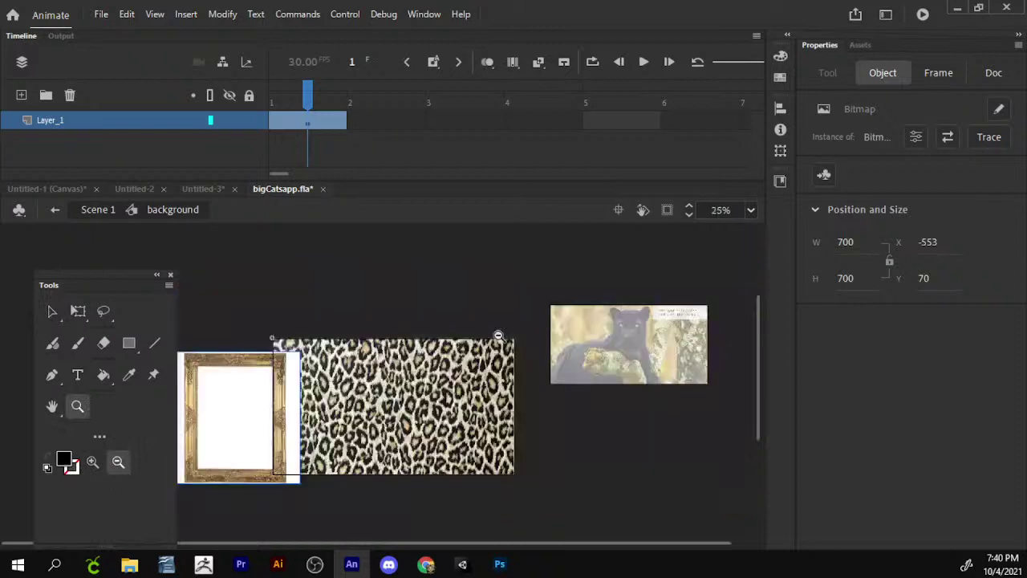
{"action": "scroll", "coordinate": [458, 413], "scroll_direction": "down", "scroll_amount": 1}
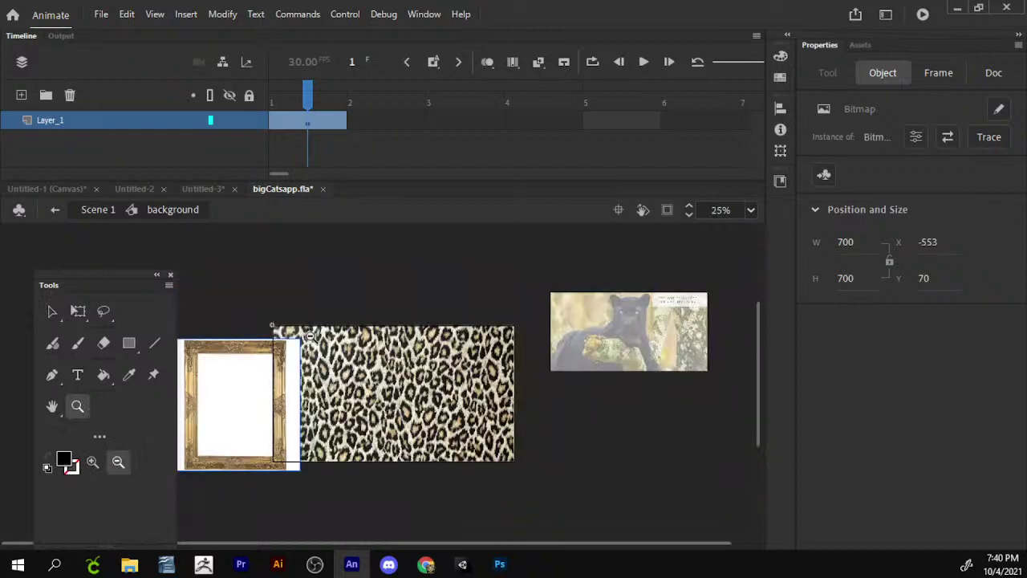
{"action": "key", "text": "q"}
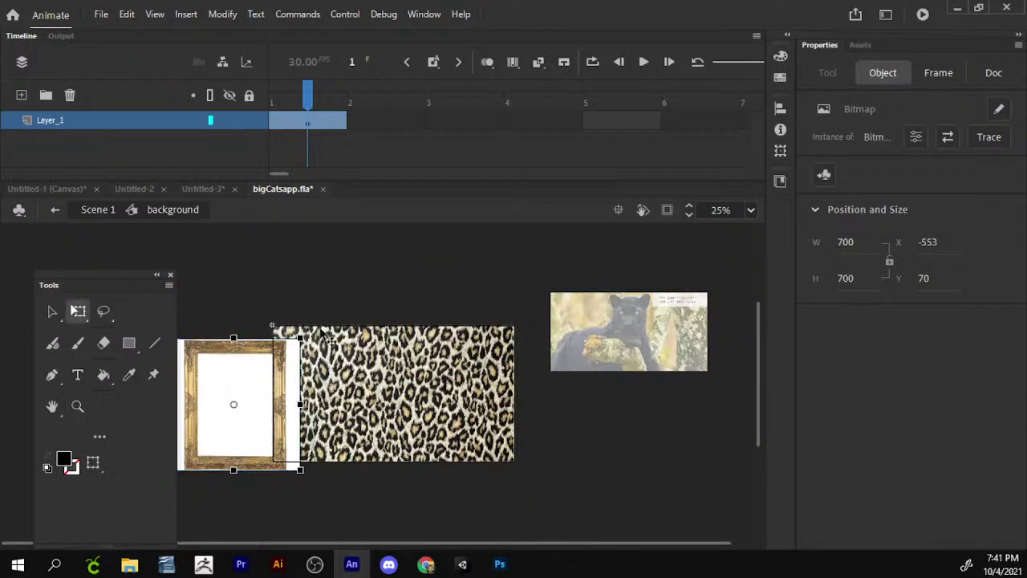
{"action": "left_click_drag", "start_coordinate": [317, 342], "coordinate": [332, 475]}
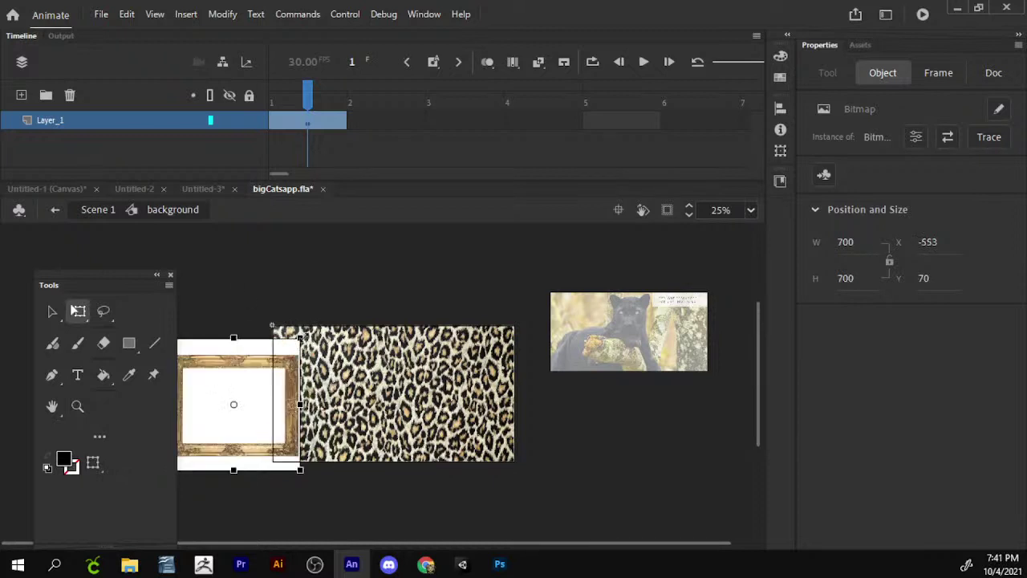
{"action": "left_click_drag", "start_coordinate": [300, 337], "coordinate": [328, 310]}
{"action": "left_click_drag", "start_coordinate": [297, 399], "coordinate": [452, 236]}
{"action": "left_click_drag", "start_coordinate": [454, 337], "coordinate": [429, 416]}
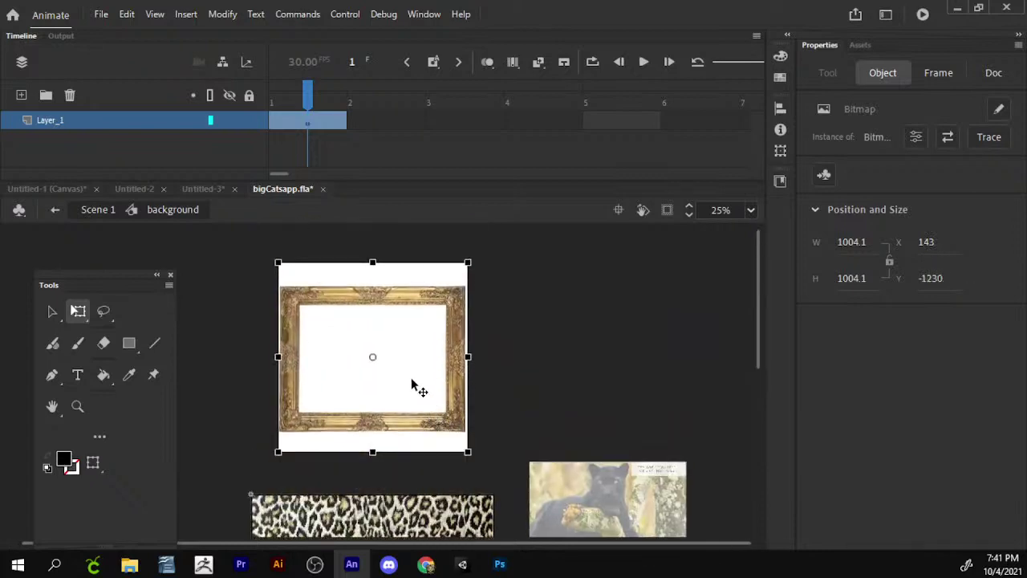
- Break the frame bitmap apart and delete the white margins above and below the gold frame
{"action": "key", "text": "ctrl+b"}
{"action": "left_click_drag", "start_coordinate": [525, 252], "coordinate": [213, 304]}
{"action": "key", "text": "Delete"}
{"action": "scroll", "coordinate": [497, 321], "scroll_direction": "down", "scroll_amount": 3}
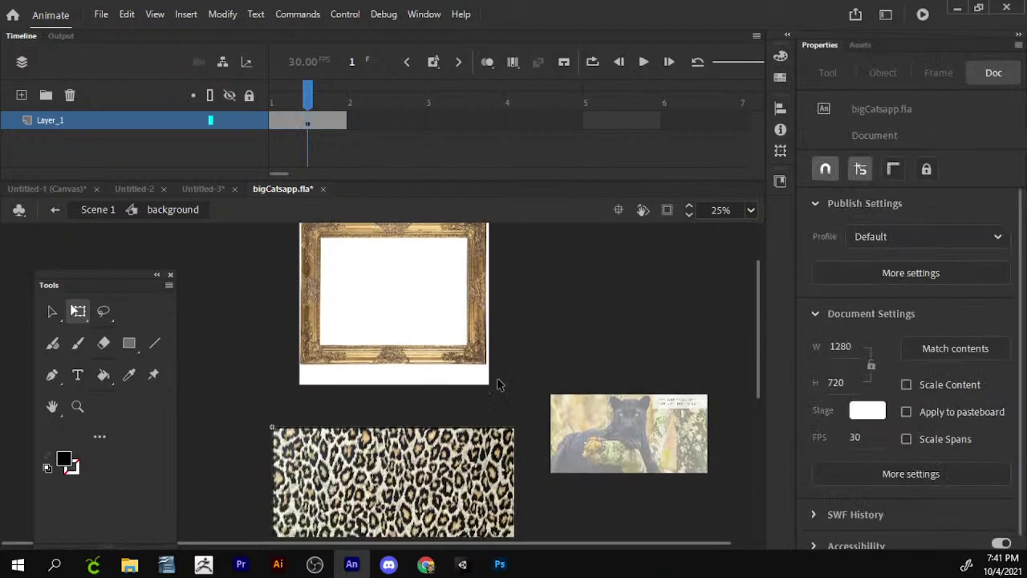
{"action": "left_click_drag", "start_coordinate": [503, 400], "coordinate": [274, 368]}
{"action": "key", "text": "Delete"}
- Delete the thin white margins along the right and left edges of the gold frame
{"action": "left_click_drag", "start_coordinate": [526, 238], "coordinate": [476, 438]}
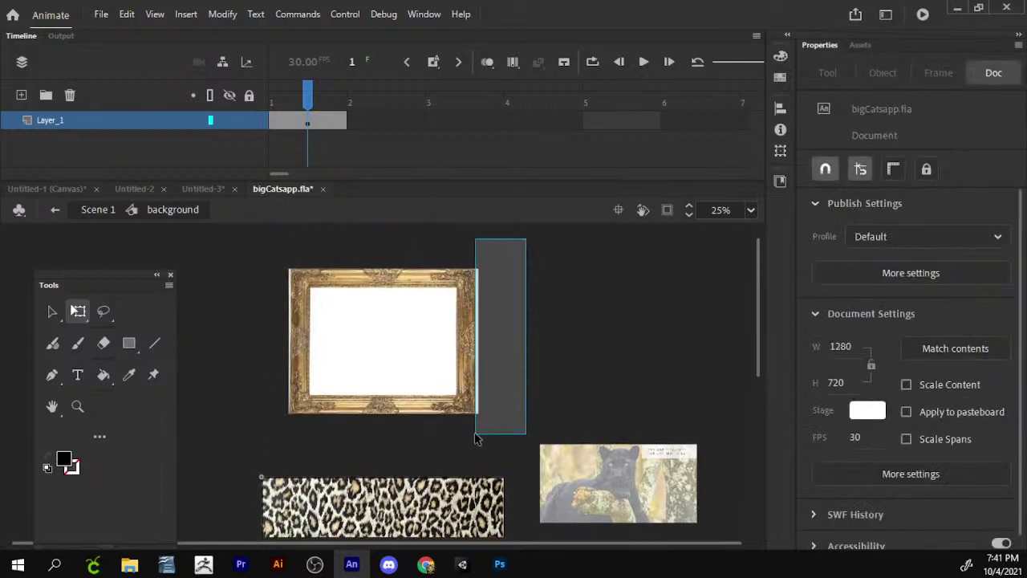
{"action": "key", "text": "Delete"}
{"action": "left_click_drag", "start_coordinate": [268, 250], "coordinate": [290, 452]}
{"action": "key", "text": "Delete"}
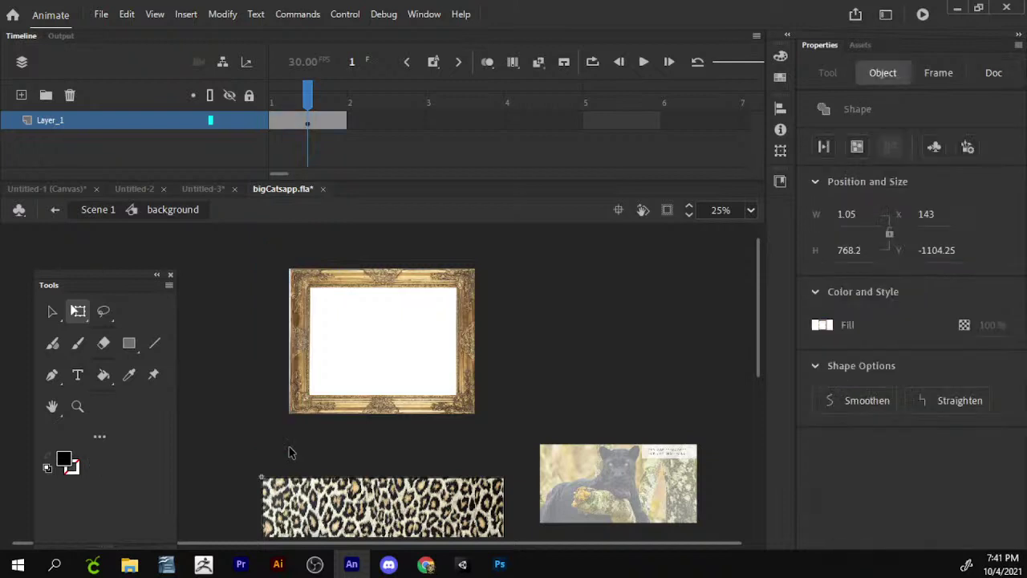
{"action": "key", "text": "ctrl+z"}
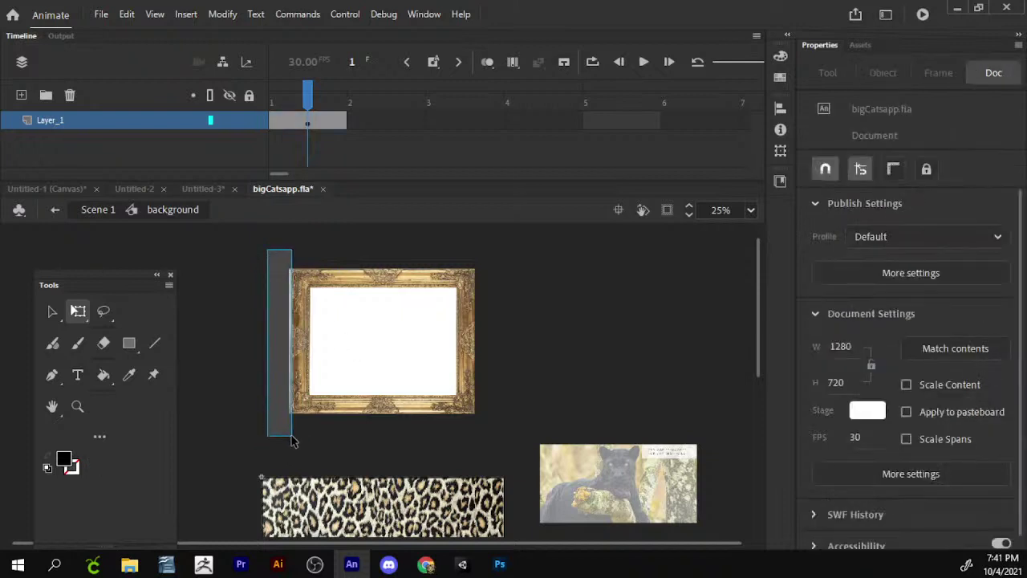
{"action": "left_click_drag", "start_coordinate": [293, 440], "coordinate": [290, 441]}
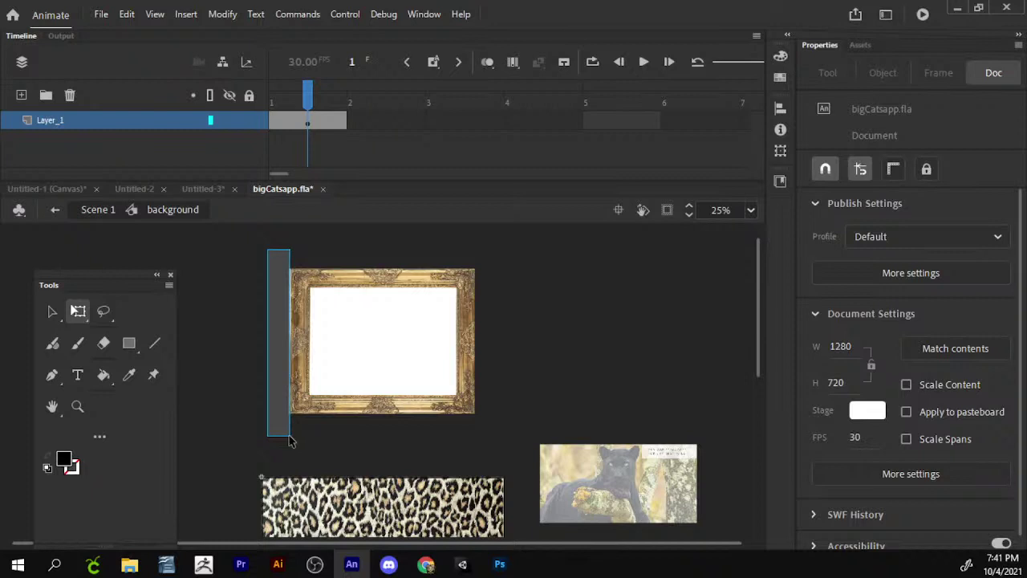
{"action": "key", "text": "Delete"}
- Try to move the gold frame's bottom border down onto the leopard print and undo the move
{"action": "scroll", "coordinate": [360, 334], "scroll_direction": "down", "scroll_amount": 2}
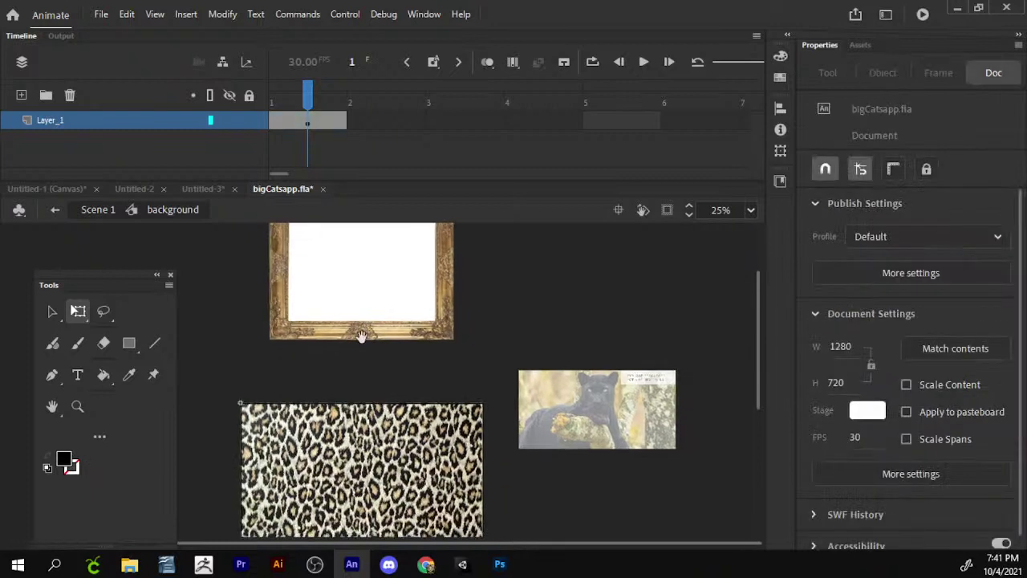
{"action": "scroll", "coordinate": [393, 399], "scroll_direction": "up", "scroll_amount": 1}
{"action": "scroll", "coordinate": [398, 353], "scroll_direction": "down", "scroll_amount": 3}
{"action": "scroll", "coordinate": [433, 337], "scroll_direction": "up", "scroll_amount": 1}
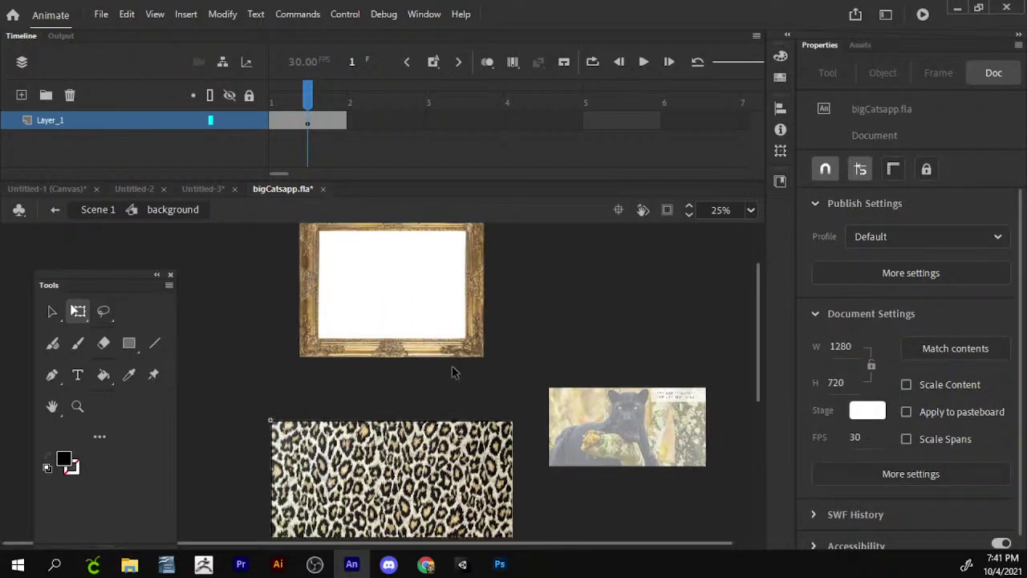
{"action": "left_click_drag", "start_coordinate": [501, 387], "coordinate": [274, 343]}
{"action": "left_click_drag", "start_coordinate": [426, 353], "coordinate": [416, 498]}
{"action": "scroll", "coordinate": [426, 401], "scroll_direction": "down", "scroll_amount": 5}
{"action": "scroll", "coordinate": [401, 241], "scroll_direction": "up", "scroll_amount": 2}
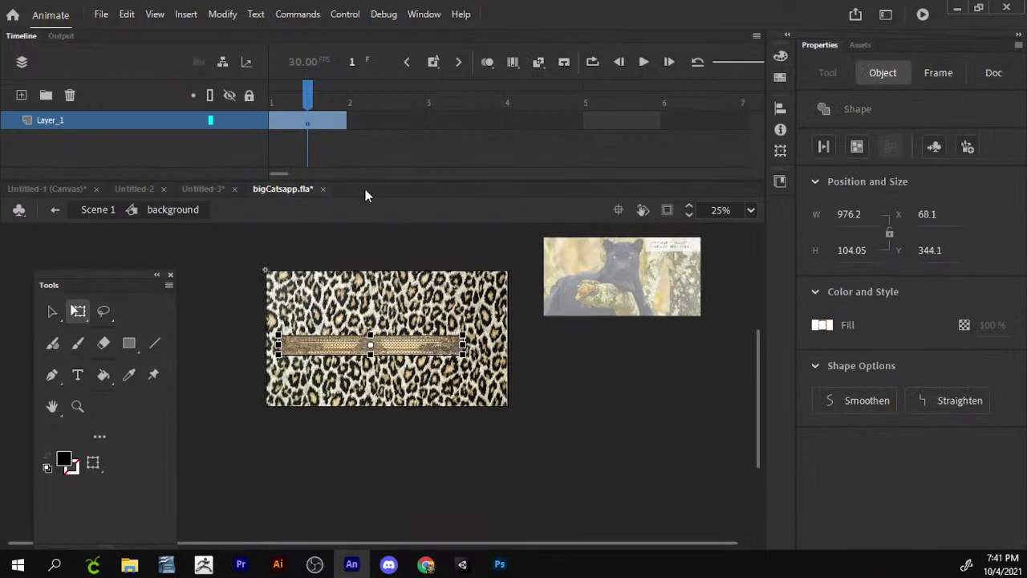
{"action": "key", "text": "ctrl+z"}
{"action": "scroll", "coordinate": [426, 321], "scroll_direction": "up", "scroll_amount": 4}
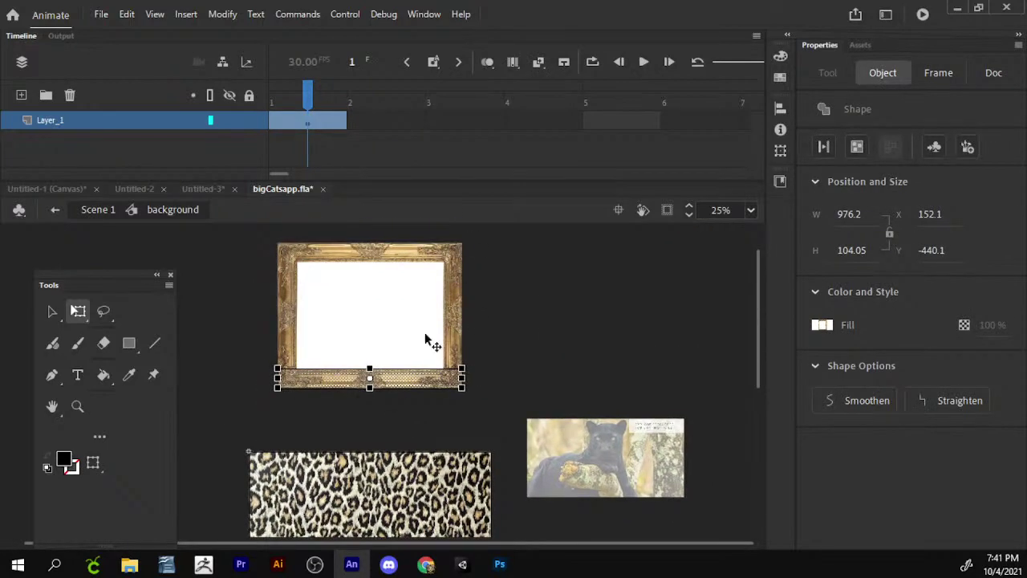
- Cut the leopard print shape out of Layer_1
{"action": "scroll", "coordinate": [416, 320], "scroll_direction": "down", "scroll_amount": 2}
{"action": "left_click", "coordinate": [427, 379]}
{"action": "right_click", "coordinate": [425, 378]}
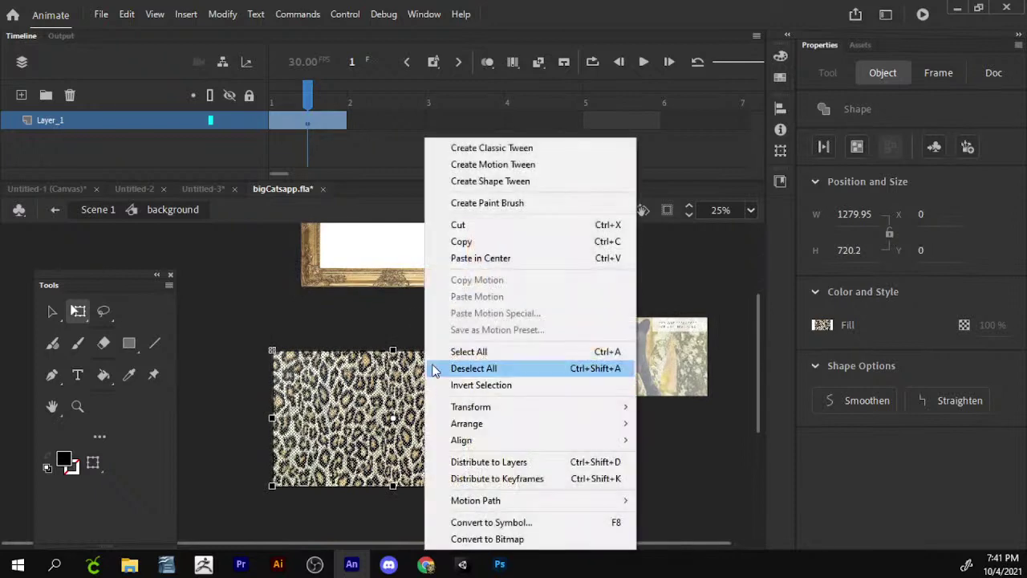
{"action": "left_click", "coordinate": [499, 231]}
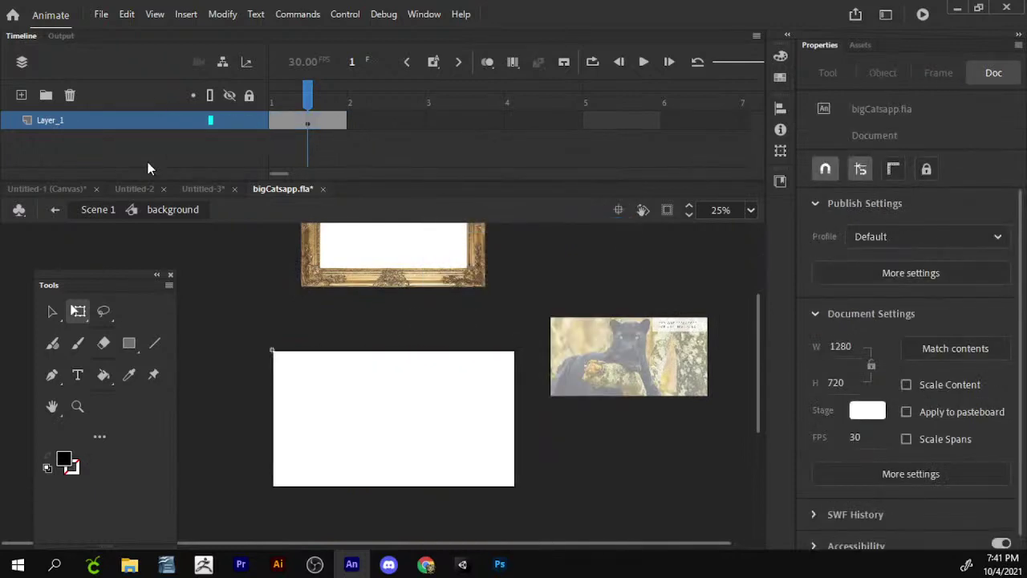
- Add a new layer named texture and rename Layer_1 as frame
{"action": "left_click", "coordinate": [21, 96]}
{"action": "double_click", "coordinate": [54, 120]}
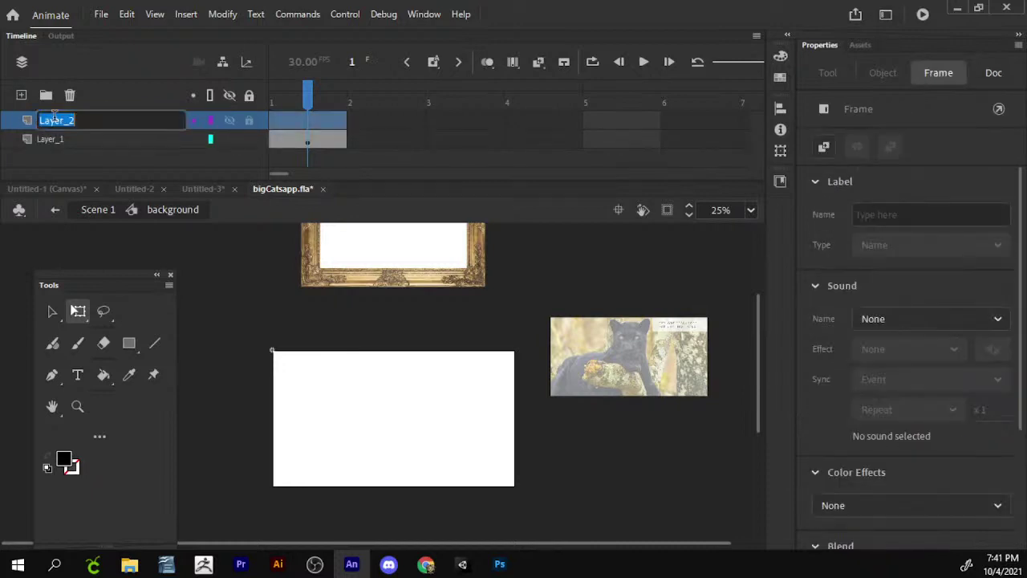
{"action": "type", "text": "texture"}
{"action": "key", "text": "Return"}
{"action": "double_click", "coordinate": [54, 138]}
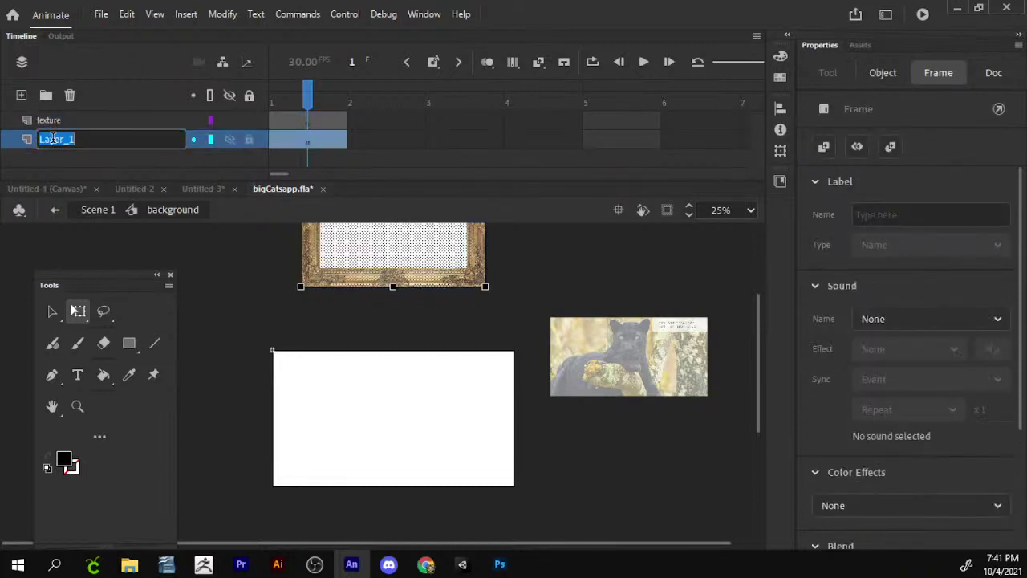
{"action": "type", "text": "frame"}
{"action": "key", "text": "Return"}
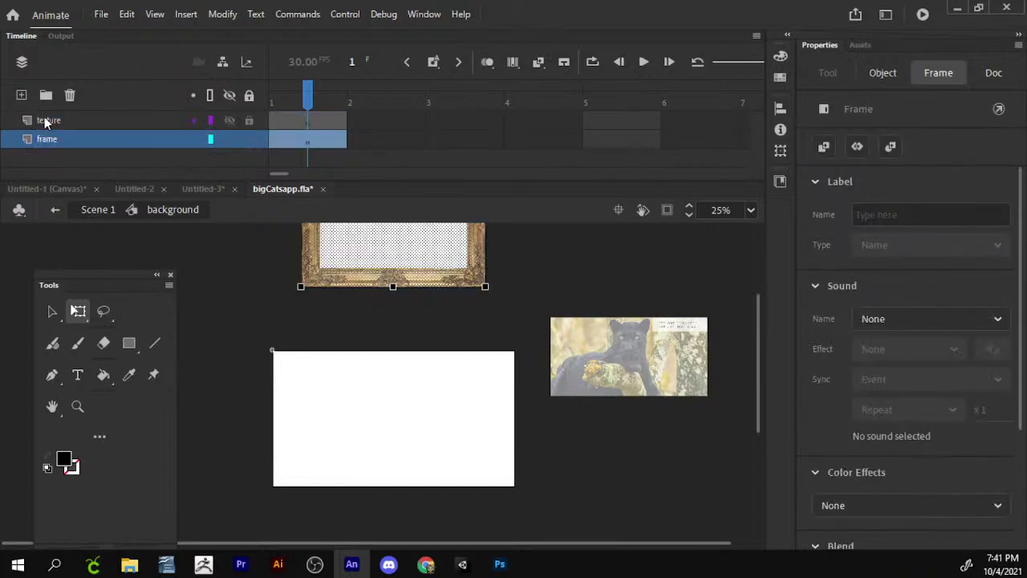
- Paste the leopard print in the center of the texture layer and align it with the stage
{"action": "left_click", "coordinate": [46, 120]}
{"action": "right_click", "coordinate": [335, 413]}
{"action": "left_click", "coordinate": [378, 237]}
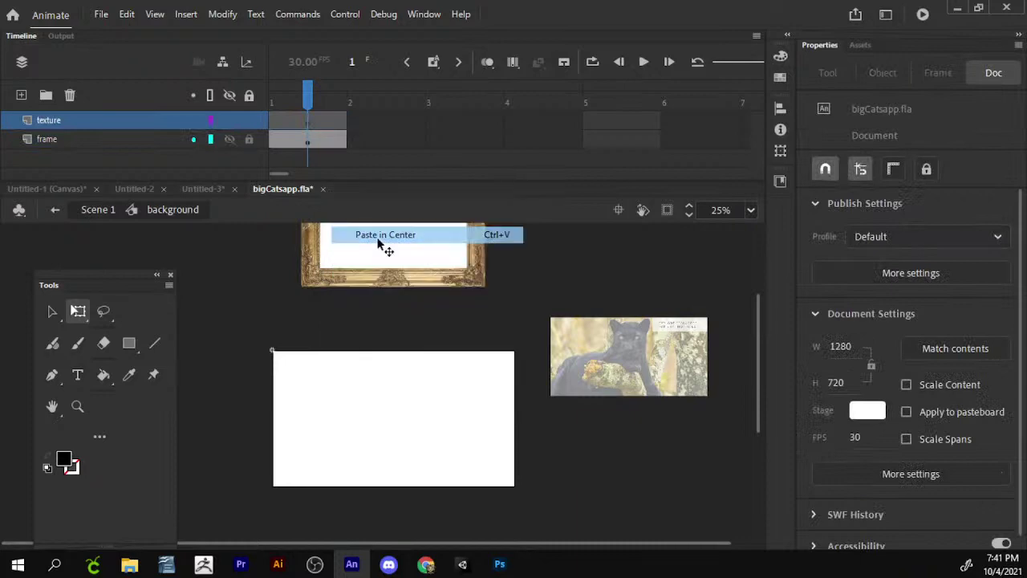
{"action": "left_click_drag", "start_coordinate": [434, 389], "coordinate": [444, 419]}
{"action": "left_click", "coordinate": [493, 325]}
{"action": "scroll", "coordinate": [482, 321], "scroll_direction": "up", "scroll_amount": 1}
- Move the frame layer above the texture layer in the layer stack
{"action": "left_click", "coordinate": [470, 293]}
{"action": "scroll", "coordinate": [489, 353], "scroll_direction": "up", "scroll_amount": 2}
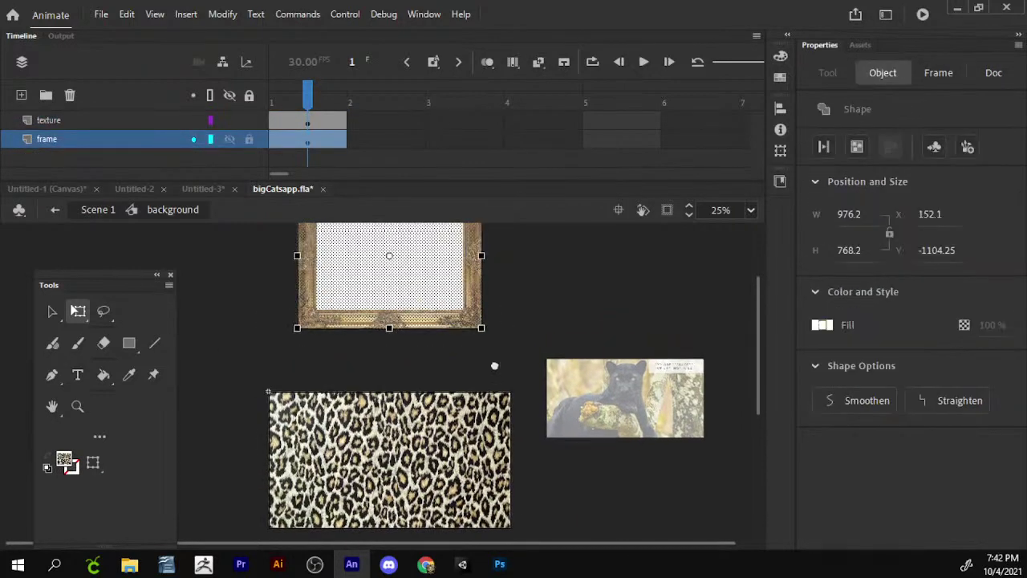
{"action": "left_click", "coordinate": [494, 366]}
{"action": "scroll", "coordinate": [514, 335], "scroll_direction": "up", "scroll_amount": 1}
{"action": "left_click", "coordinate": [441, 321]}
{"action": "scroll", "coordinate": [441, 321], "scroll_direction": "up", "scroll_amount": 1}
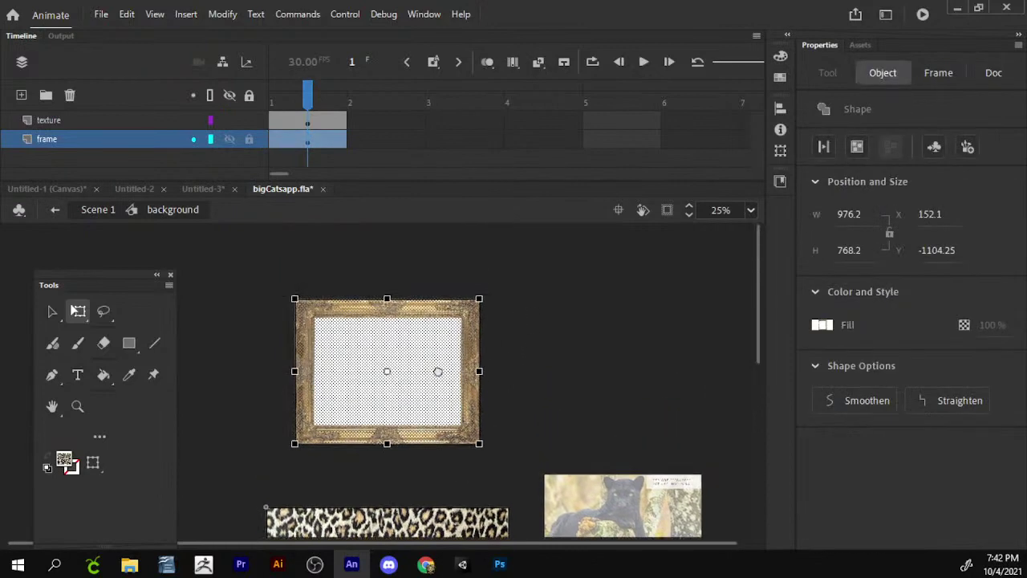
{"action": "scroll", "coordinate": [434, 401], "scroll_direction": "down", "scroll_amount": 3}
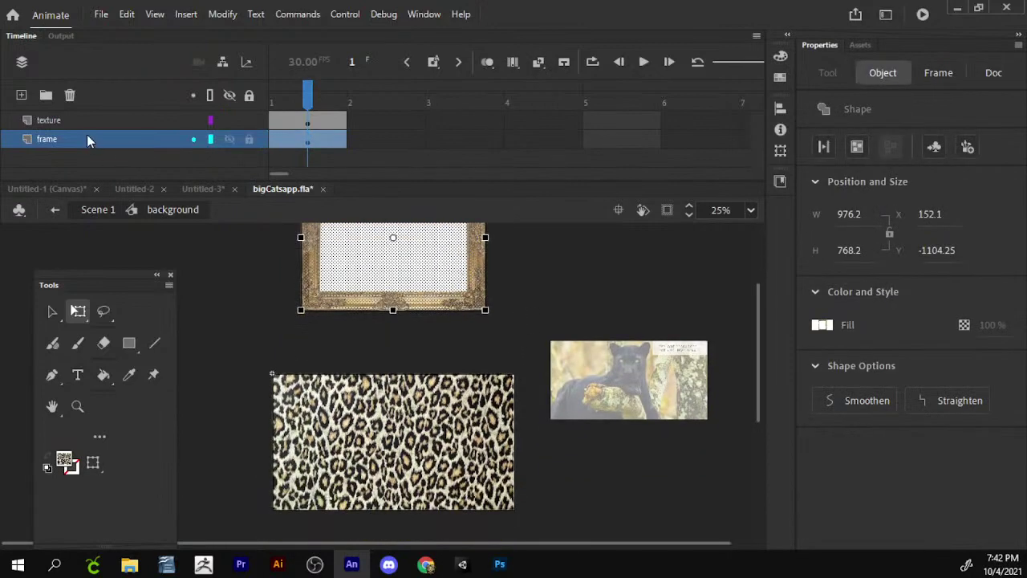
{"action": "left_click", "coordinate": [90, 138]}
{"action": "left_click", "coordinate": [81, 161]}
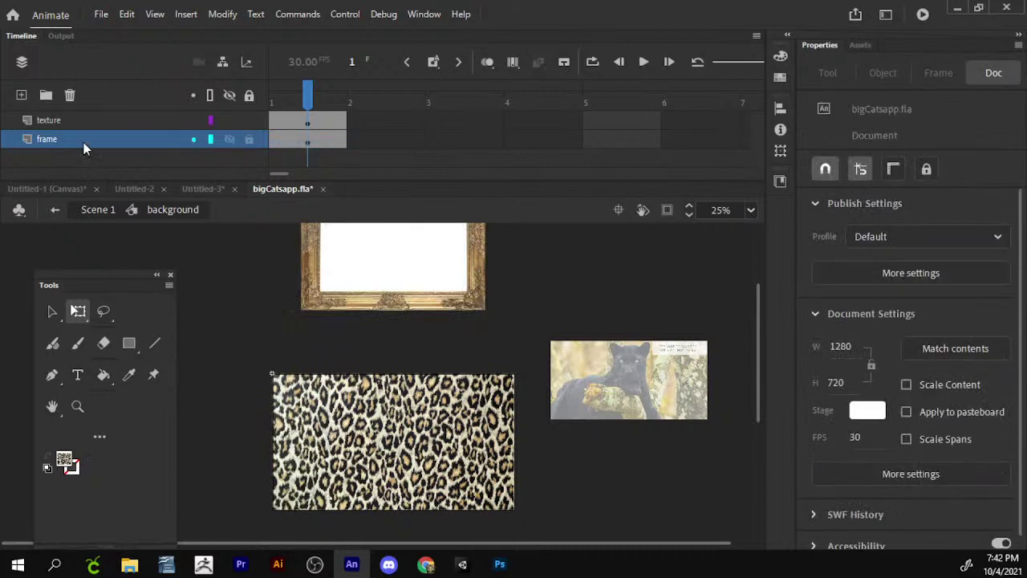
{"action": "left_click_drag", "start_coordinate": [83, 142], "coordinate": [77, 117]}
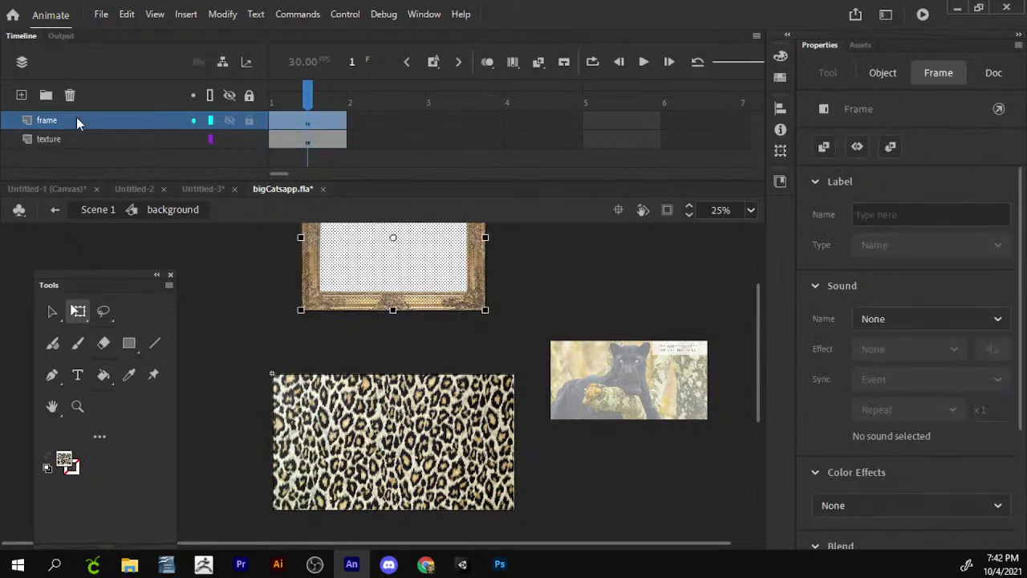
{"action": "left_click", "coordinate": [545, 277]}
{"action": "scroll", "coordinate": [540, 321], "scroll_direction": "up", "scroll_amount": 1}
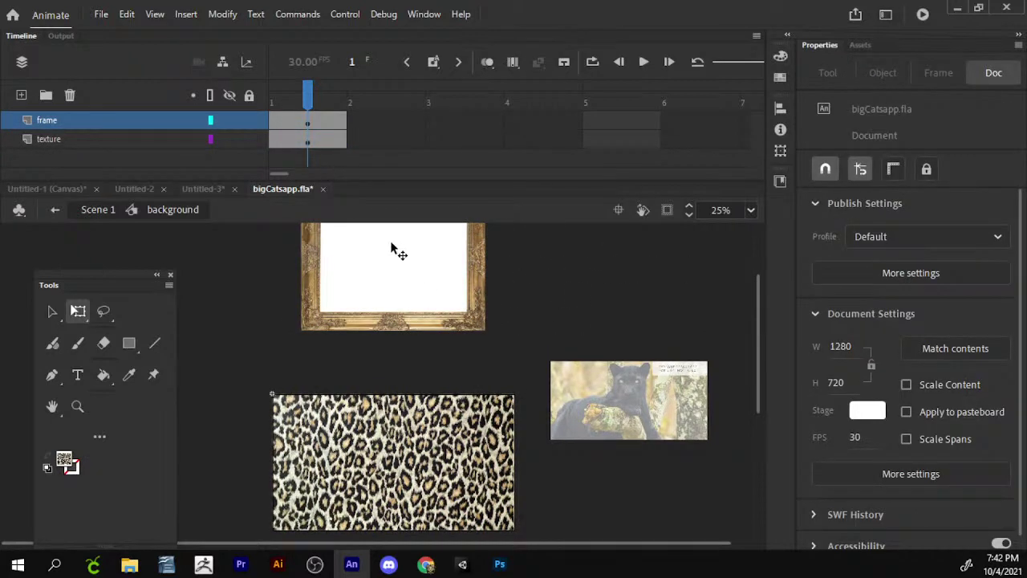
{"action": "scroll", "coordinate": [413, 289], "scroll_direction": "up", "scroll_amount": 3}
{"action": "left_click", "coordinate": [440, 318]}
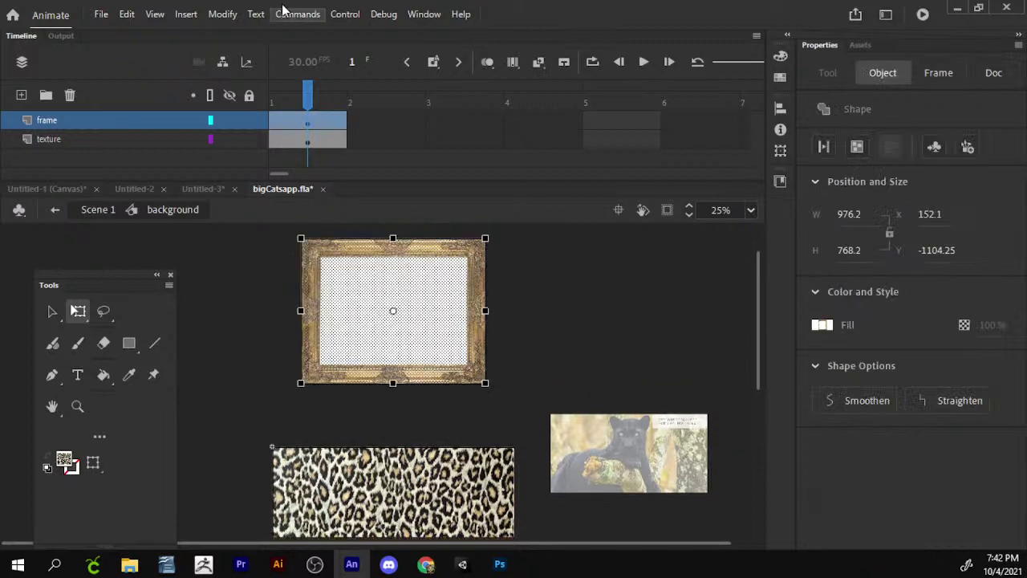
{"action": "left_click", "coordinate": [222, 14]}
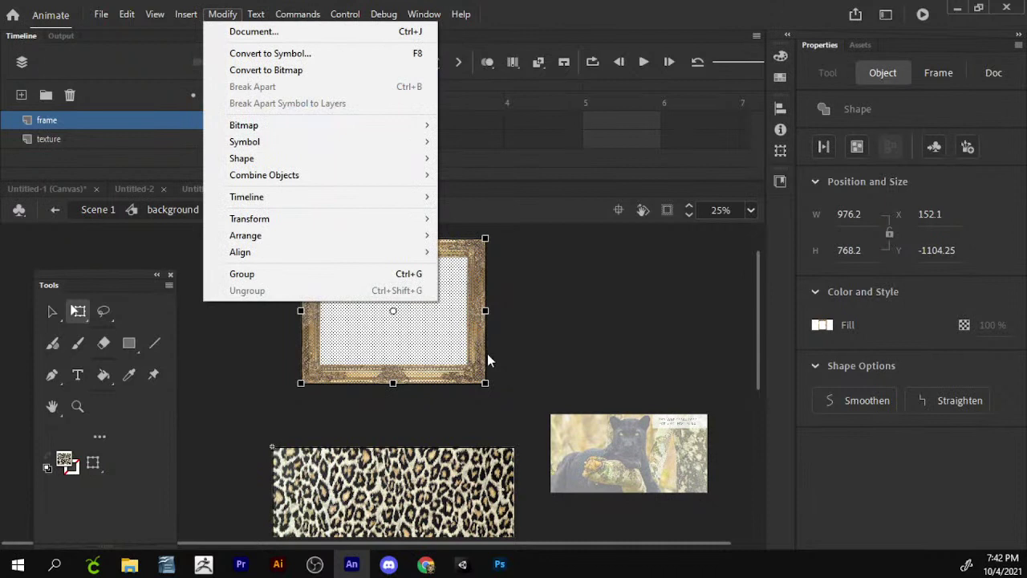
{"action": "left_click", "coordinate": [575, 319]}
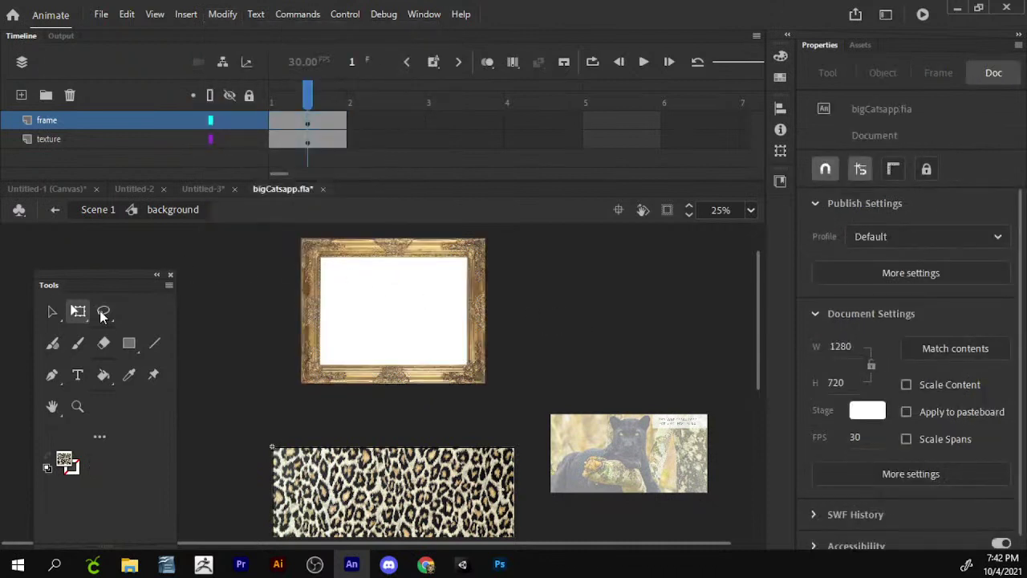
- Select the white area inside the gold frame with the Magic Wand and delete it
{"action": "left_click", "coordinate": [102, 315]}
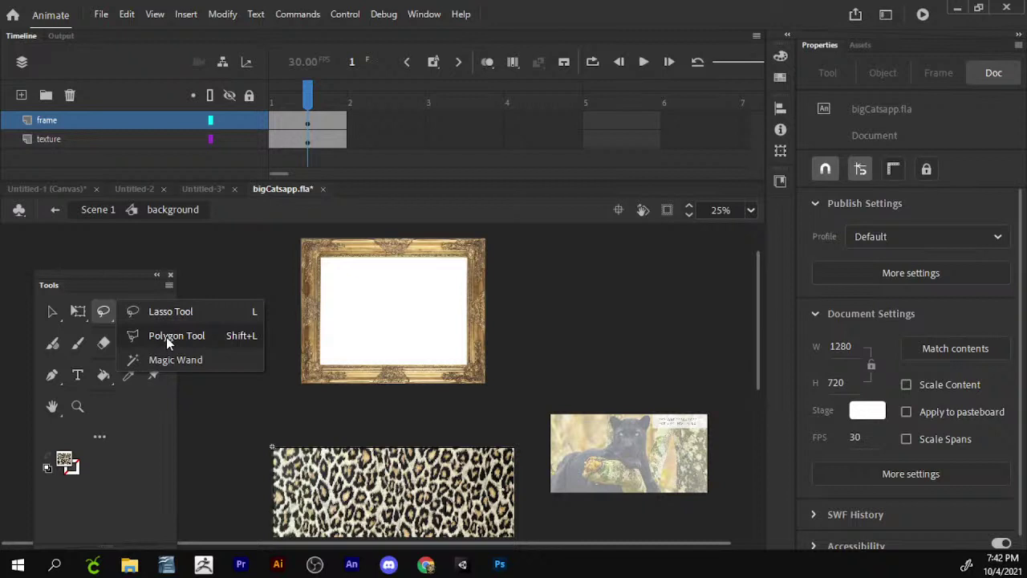
{"action": "left_click", "coordinate": [166, 337]}
{"action": "left_click", "coordinate": [107, 315]}
{"action": "left_click", "coordinate": [183, 360]}
{"action": "left_click_drag", "start_coordinate": [129, 283], "coordinate": [153, 221]}
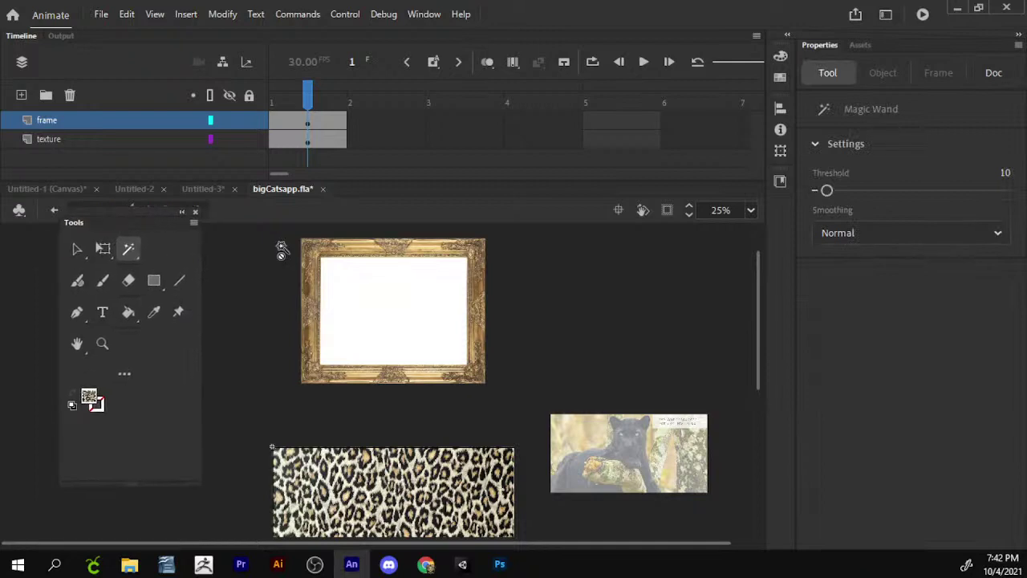
{"action": "left_click", "coordinate": [381, 289]}
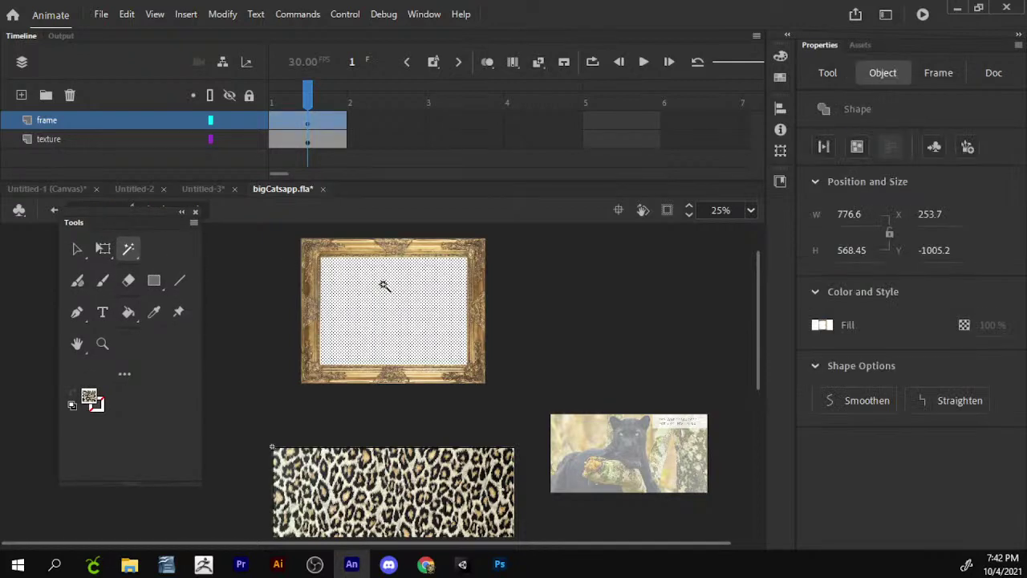
{"action": "key", "text": "Delete"}
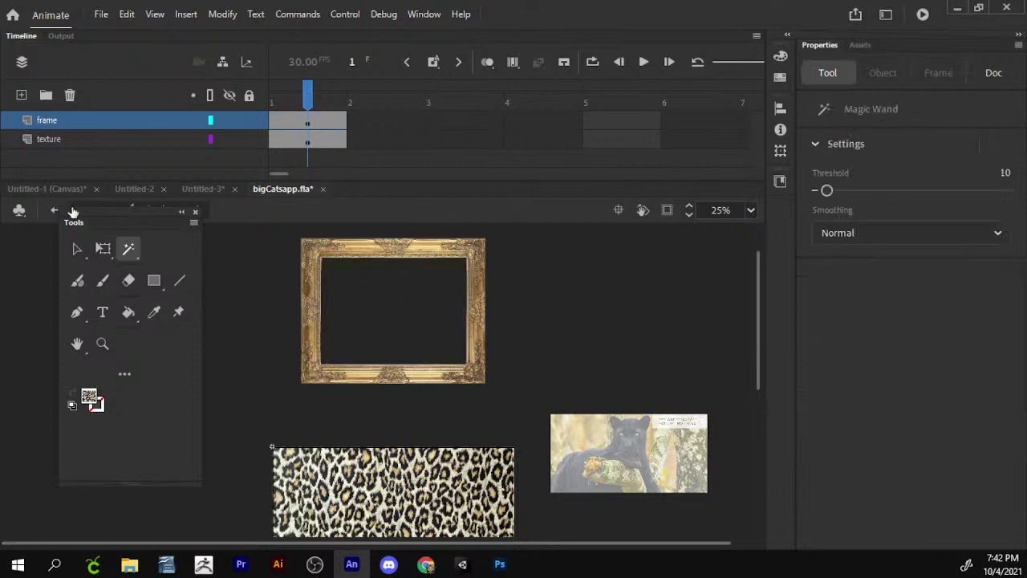
- Select the whole gold frame and move it onto the leopard print, snapped to X 0, Y 0
{"action": "left_click", "coordinate": [102, 343]}
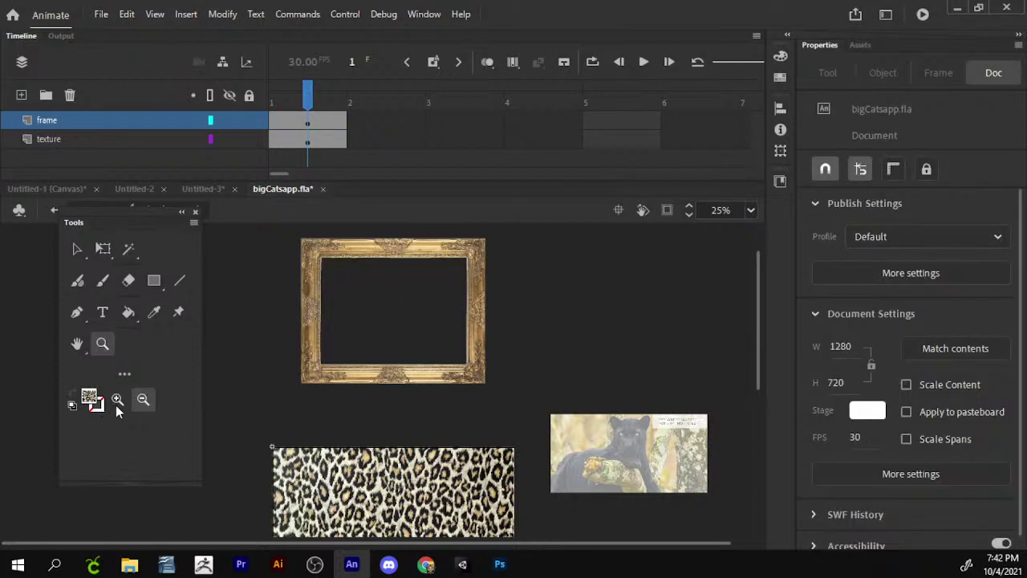
{"action": "left_click", "coordinate": [70, 245]}
{"action": "left_click_drag", "start_coordinate": [498, 232], "coordinate": [265, 445]}
{"action": "left_click_drag", "start_coordinate": [458, 372], "coordinate": [465, 504]}
{"action": "scroll", "coordinate": [465, 503], "scroll_direction": "down", "scroll_amount": 5}
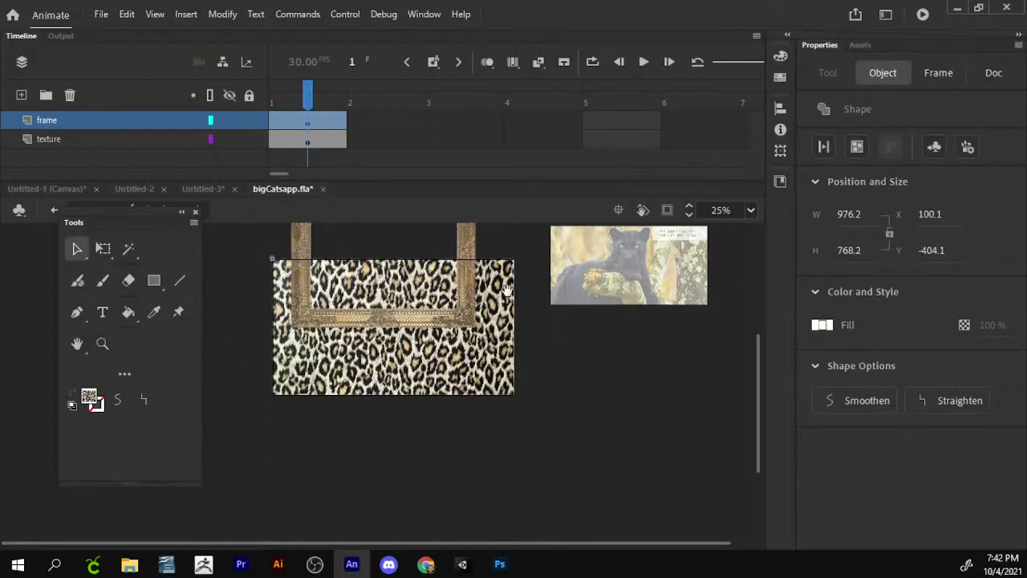
{"action": "left_click_drag", "start_coordinate": [471, 296], "coordinate": [452, 375]}
- Try to stretch the frame's right side to the leopard print's right edge with Free Transform and undo it
{"action": "key", "text": "q"}
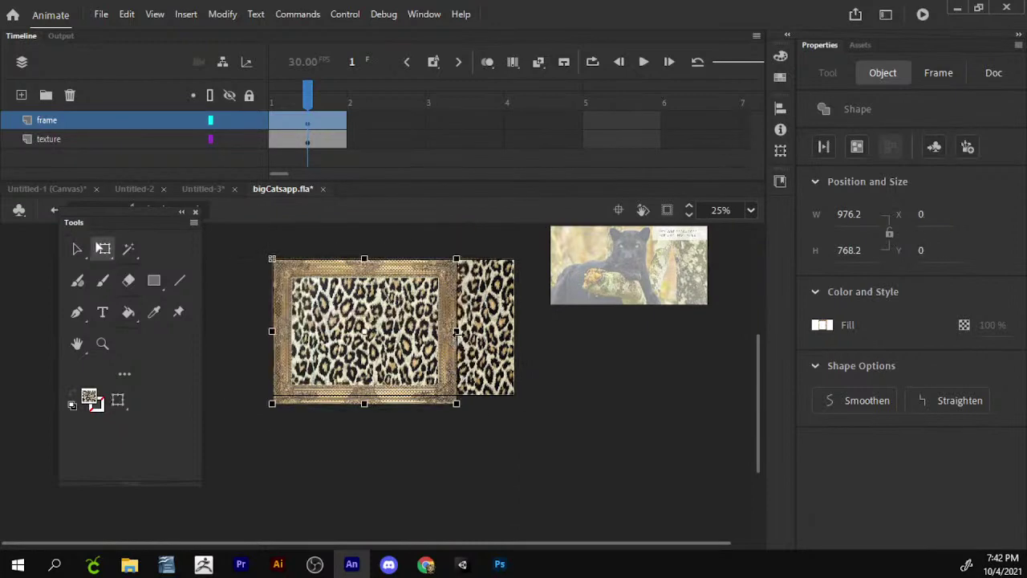
{"action": "left_click_drag", "start_coordinate": [457, 332], "coordinate": [509, 328]}
{"action": "key", "text": "ctrl+z"}
{"action": "key", "text": "ctrl+z"}
{"action": "left_click", "coordinate": [430, 411]}
{"action": "left_click_drag", "start_coordinate": [424, 451], "coordinate": [411, 434]}
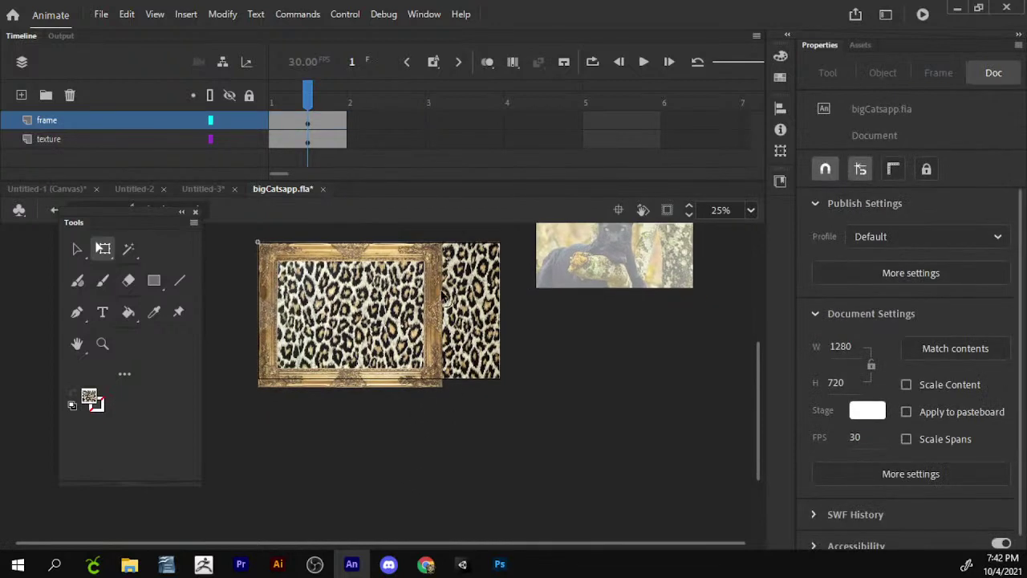
- Scale the gold frame down to about 856 × 674 and place it just above the leopard print
{"action": "left_click", "coordinate": [440, 278]}
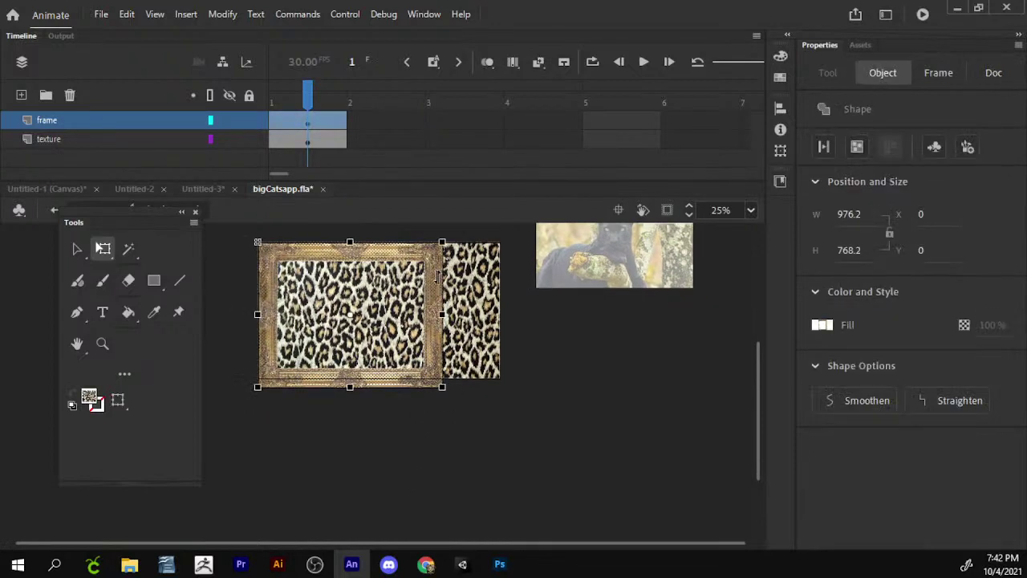
{"action": "left_click_drag", "start_coordinate": [433, 279], "coordinate": [457, 279]}
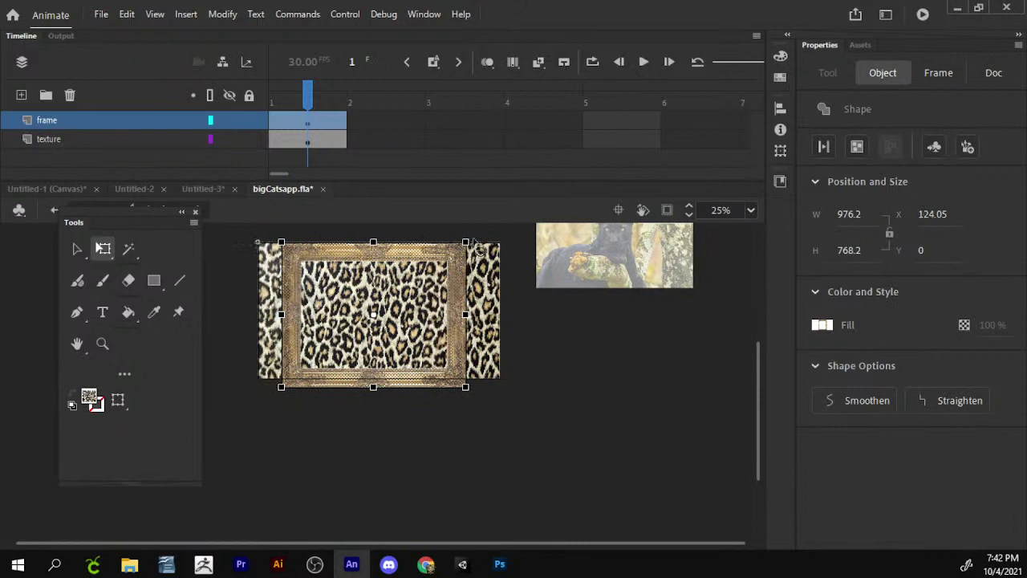
{"action": "left_click_drag", "start_coordinate": [469, 238], "coordinate": [456, 251]}
{"action": "scroll", "coordinate": [473, 301], "scroll_direction": "up", "scroll_amount": 3}
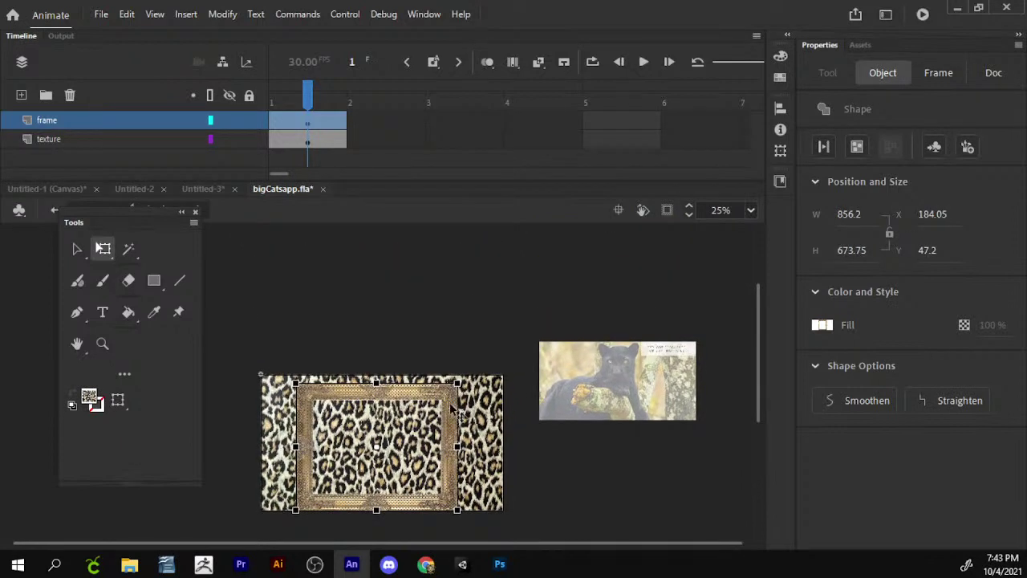
{"action": "left_click_drag", "start_coordinate": [453, 409], "coordinate": [474, 273]}
{"action": "left_click", "coordinate": [516, 302]}
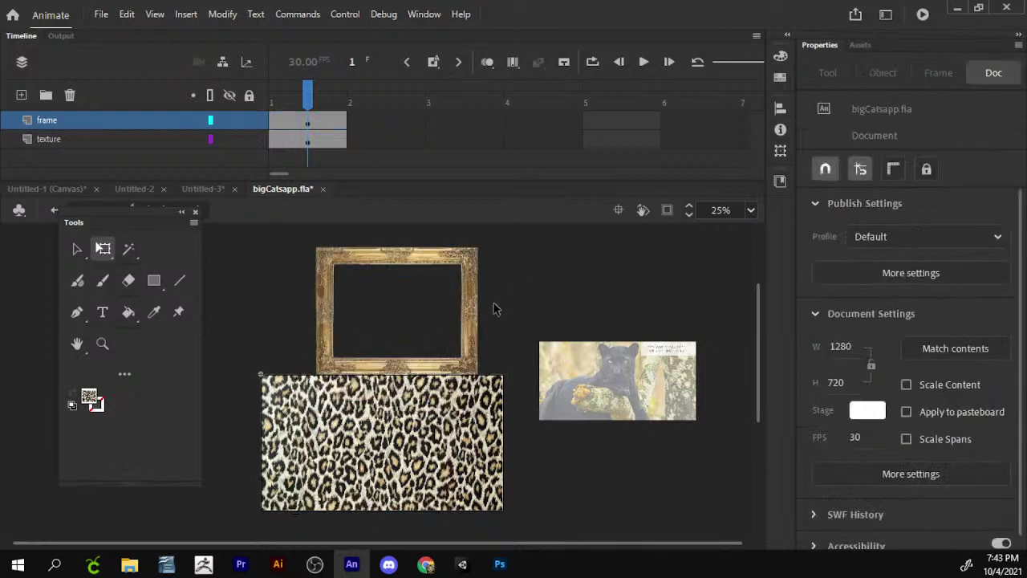
- Try to move only the gold frame's top rail onto the leopard print and undo it
{"action": "left_click", "coordinate": [473, 299]}
{"action": "left_click", "coordinate": [480, 290]}
{"action": "left_click_drag", "start_coordinate": [511, 226], "coordinate": [291, 265]}
{"action": "left_click_drag", "start_coordinate": [444, 261], "coordinate": [421, 410]}
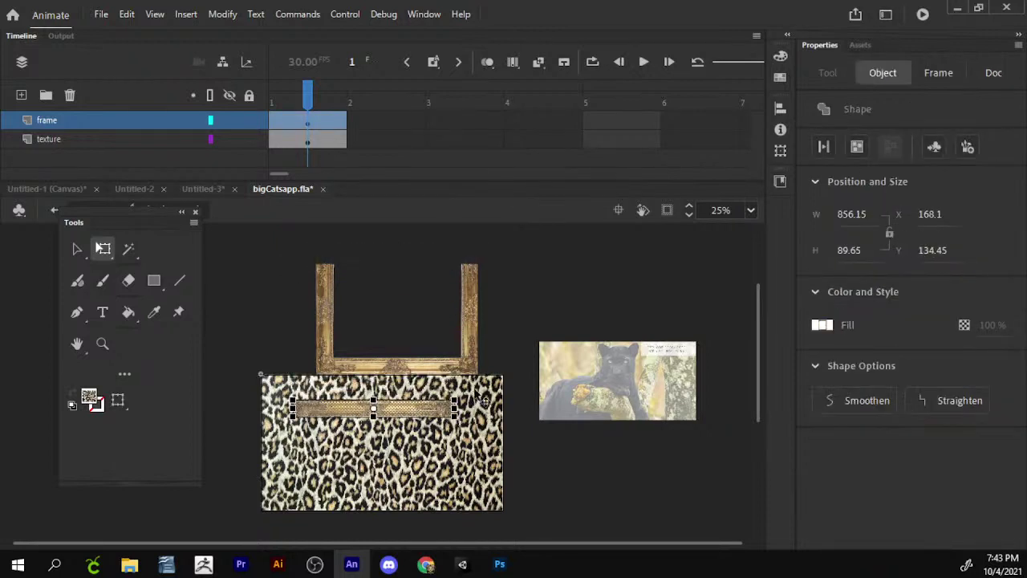
{"action": "left_click_drag", "start_coordinate": [501, 228], "coordinate": [270, 385]}
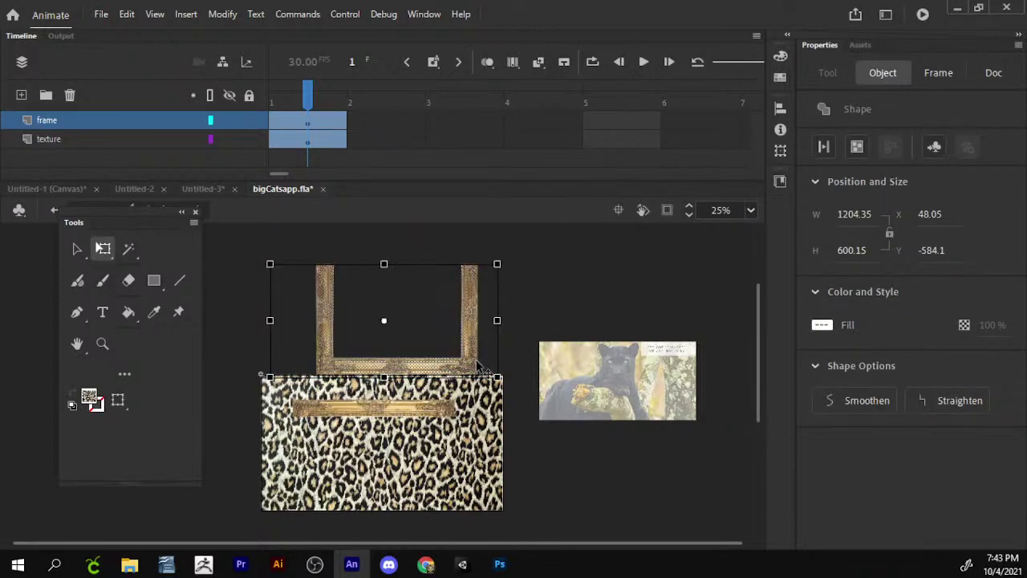
{"action": "key", "text": "ctrl+z"}
{"action": "key", "text": "ctrl+z"}
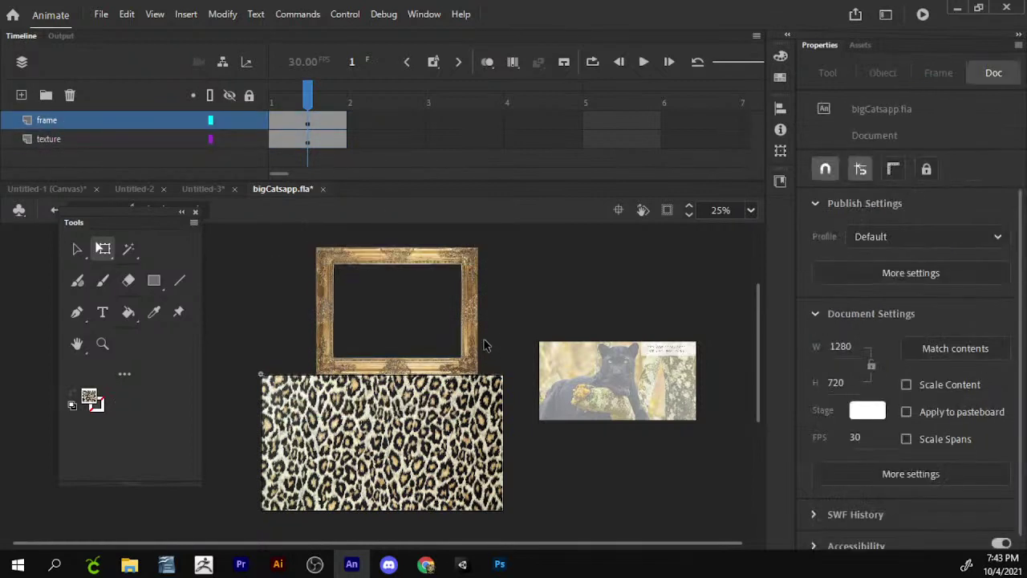
- Move the gold frame up clear of the leopard print to about X 292, Y -842, and lock the texture layer
{"action": "left_click", "coordinate": [479, 350]}
{"action": "left_click_drag", "start_coordinate": [476, 346], "coordinate": [476, 314]}
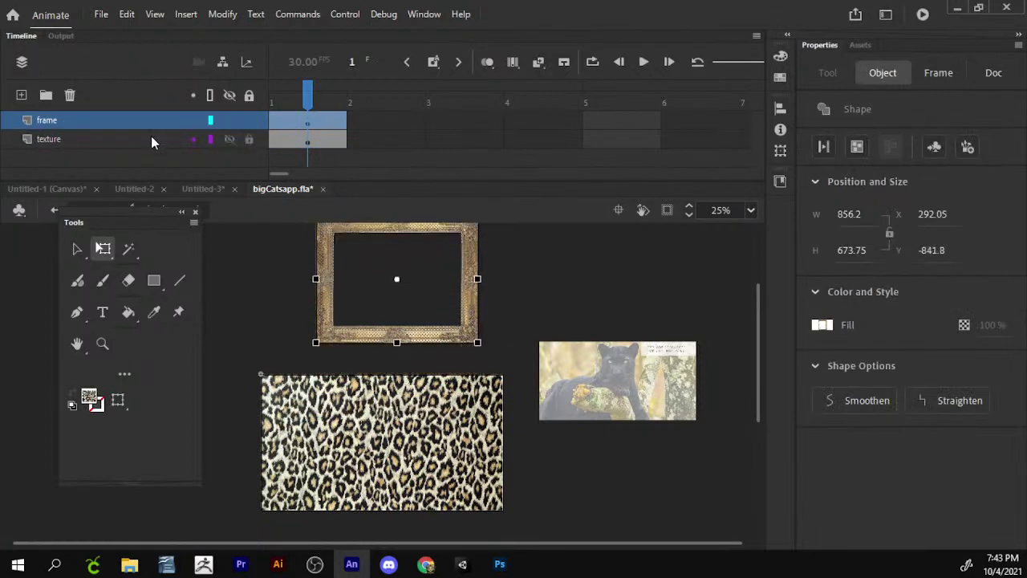
{"action": "left_click", "coordinate": [249, 140]}
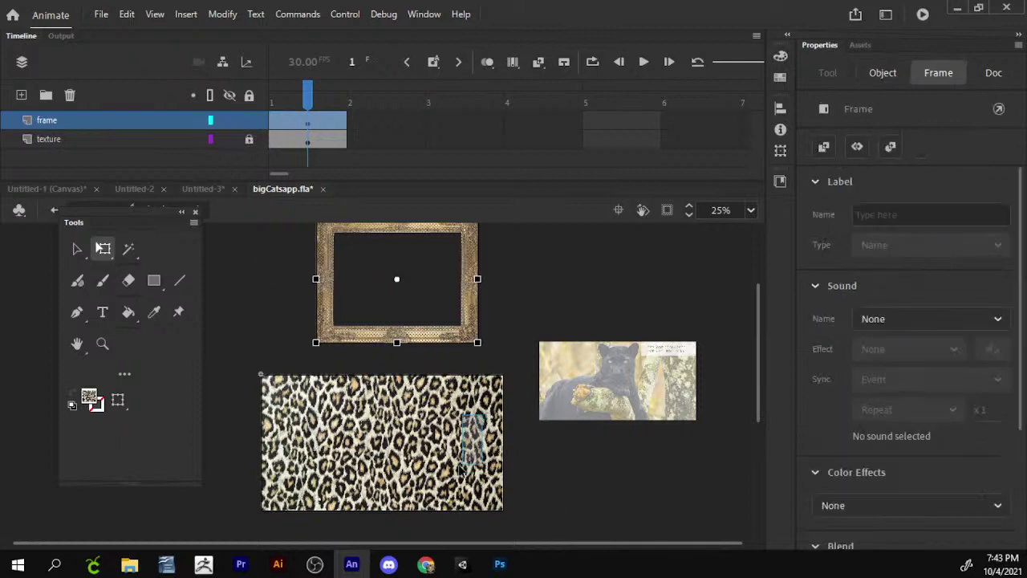
{"action": "left_click", "coordinate": [474, 437]}
{"action": "scroll", "coordinate": [452, 311], "scroll_direction": "up", "scroll_amount": 2}
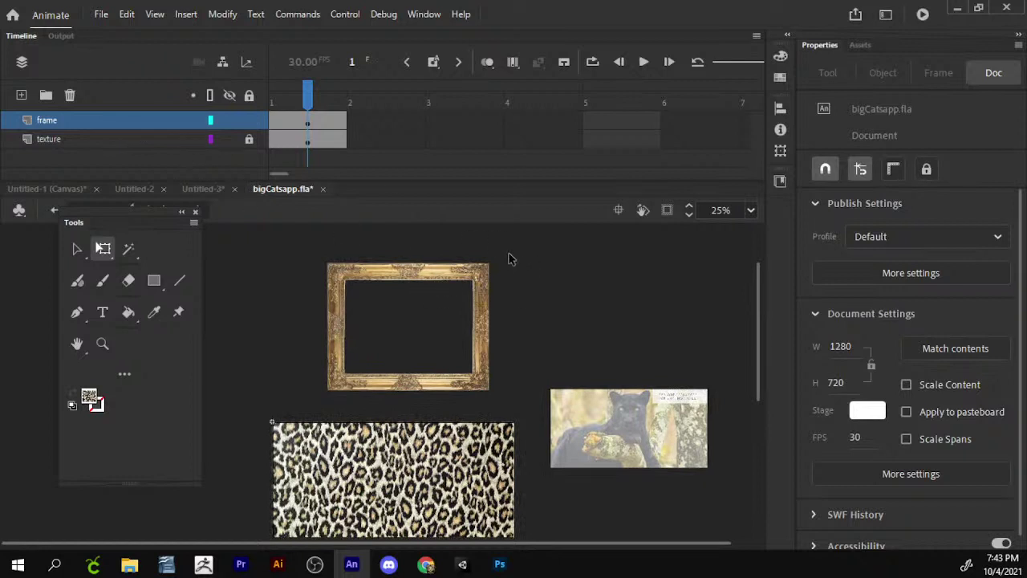
- Try detaching the frame's top rail, scaling it to about 1336 × 140 and placing it on the leopard print at X 0, Y 0
{"action": "left_click_drag", "start_coordinate": [507, 249], "coordinate": [273, 284]}
{"action": "left_click_drag", "start_coordinate": [455, 268], "coordinate": [438, 433]}
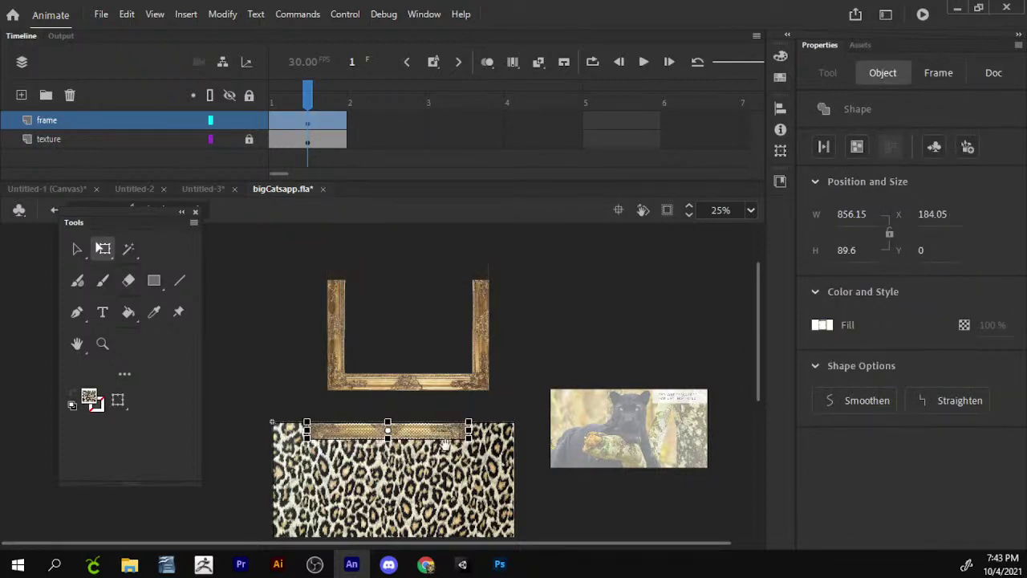
{"action": "scroll", "coordinate": [445, 445], "scroll_direction": "down", "scroll_amount": 3}
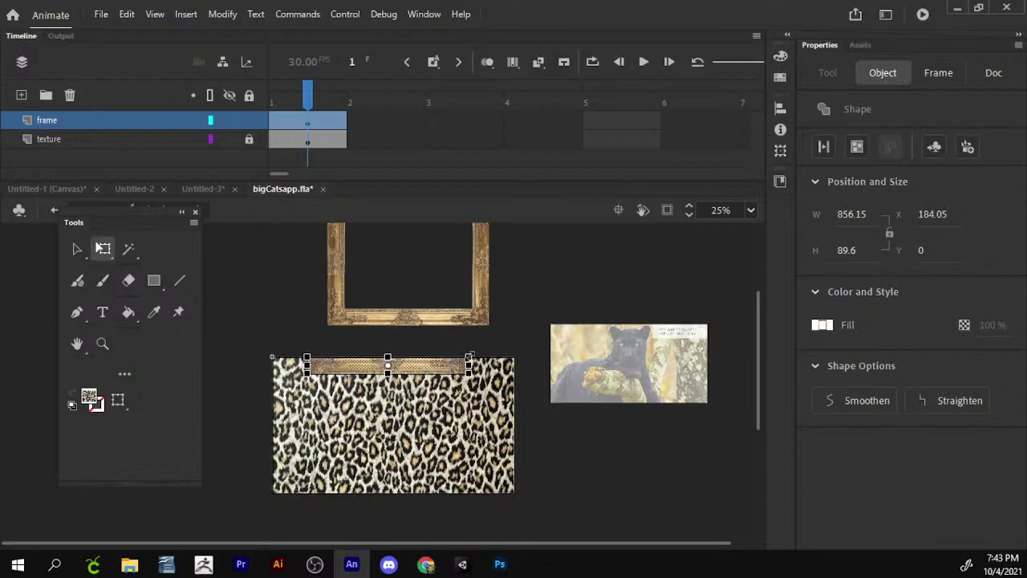
{"action": "left_click_drag", "start_coordinate": [469, 355], "coordinate": [518, 350]}
{"action": "key", "text": "z"}
{"action": "left_click", "coordinate": [481, 371]}
{"action": "left_click_drag", "start_coordinate": [547, 369], "coordinate": [727, 355]}
{"action": "key", "text": "v"}
{"action": "left_click", "coordinate": [678, 308]}
{"action": "left_click_drag", "start_coordinate": [678, 309], "coordinate": [623, 355]}
{"action": "left_click", "coordinate": [625, 315]}
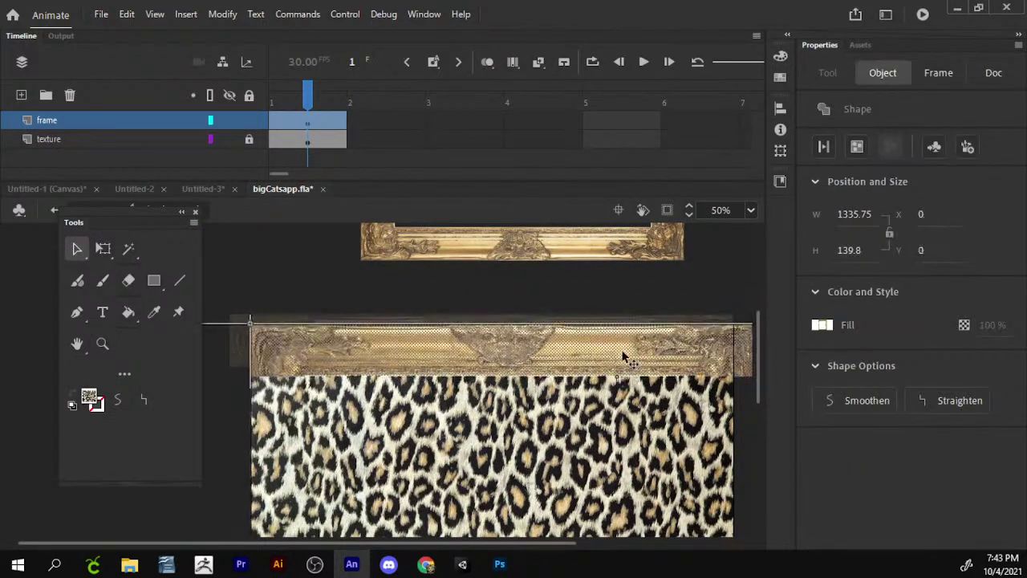
- Try scaling the detached rail to about 763 × 80 and undo the changes back to the whole frame
{"action": "key", "text": "q"}
{"action": "left_click_drag", "start_coordinate": [750, 377], "coordinate": [647, 364]}
{"action": "left_click_drag", "start_coordinate": [593, 282], "coordinate": [526, 331]}
{"action": "left_click", "coordinate": [102, 343]}
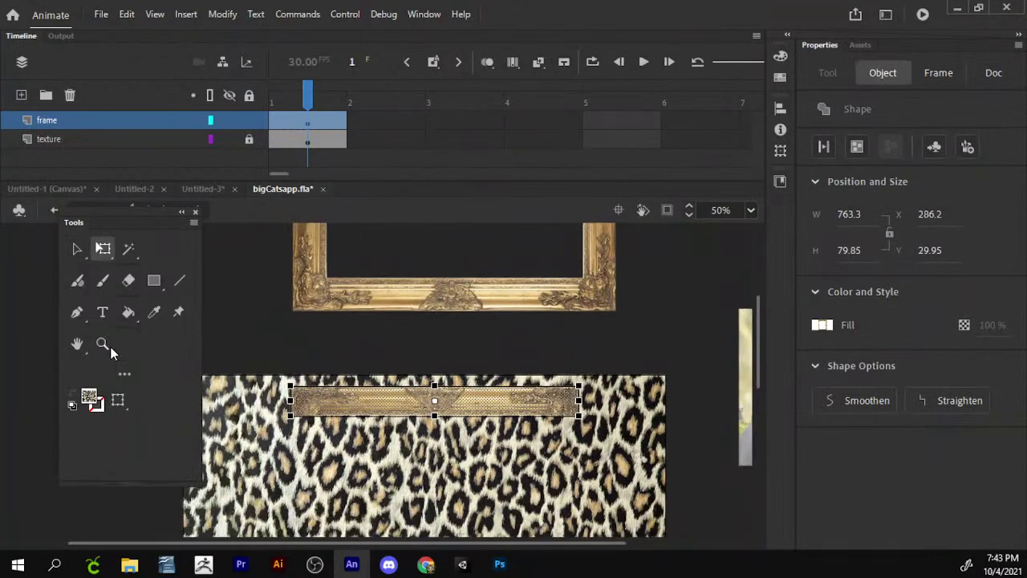
{"action": "left_click", "coordinate": [143, 398]}
{"action": "left_click", "coordinate": [440, 340]}
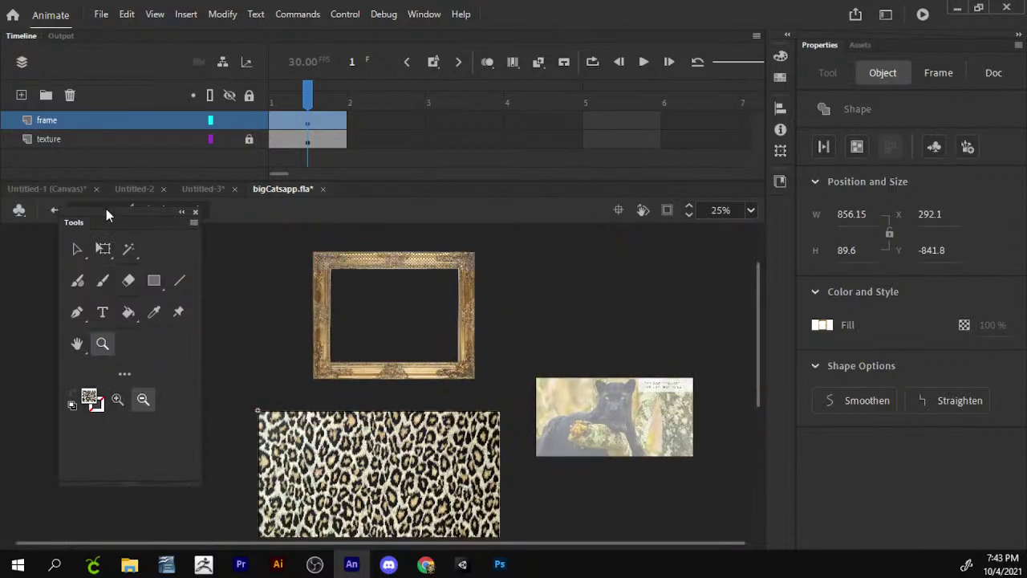
- Move the Tools panel clear of the scene path, then select the whole gold frame and cut it from the background symbol
{"action": "left_click_drag", "start_coordinate": [106, 210], "coordinate": [110, 274]}
{"action": "key", "text": "v"}
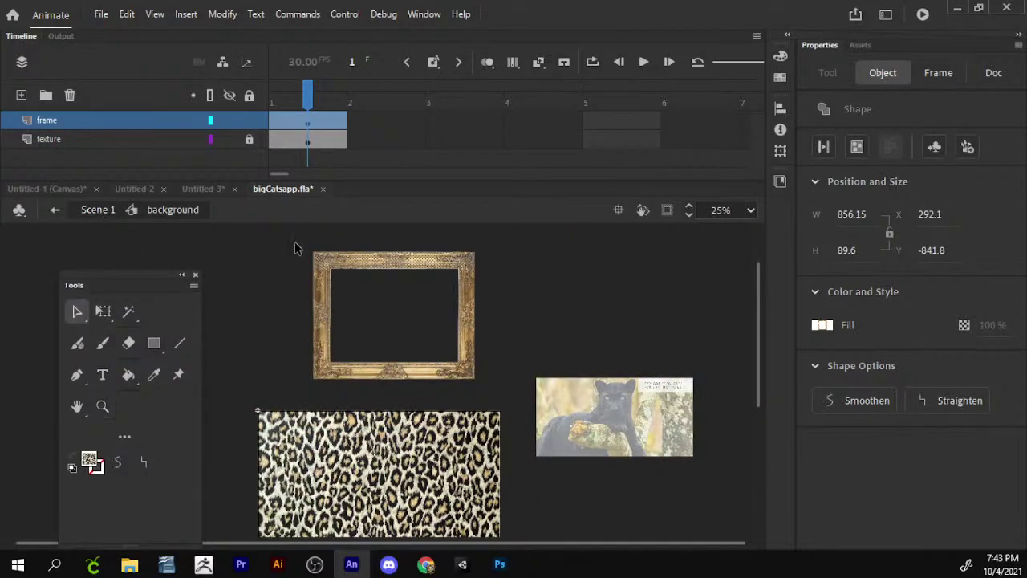
{"action": "left_click_drag", "start_coordinate": [300, 243], "coordinate": [477, 367]}
{"action": "right_click", "coordinate": [464, 341]}
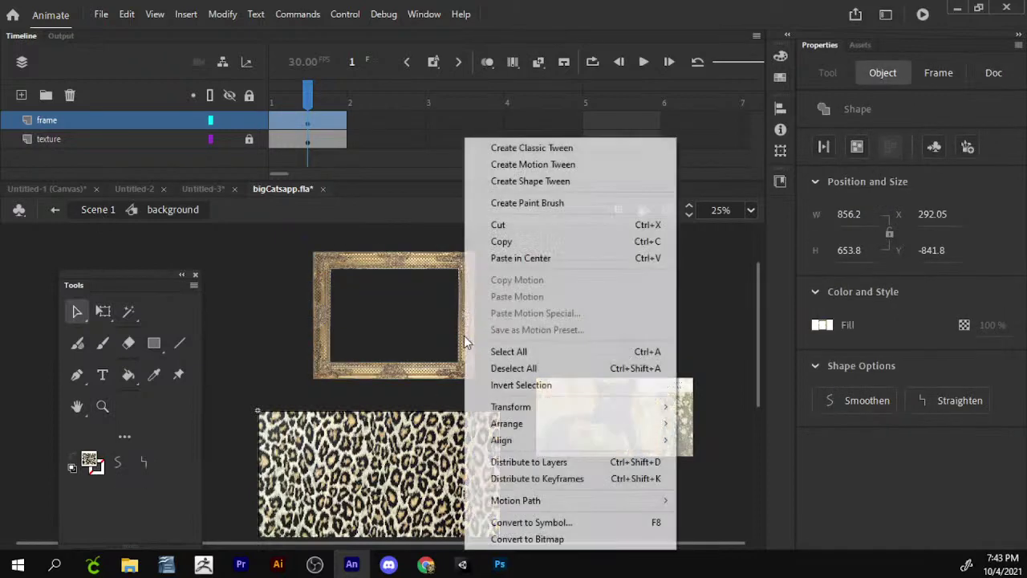
{"action": "left_click", "coordinate": [198, 183]}
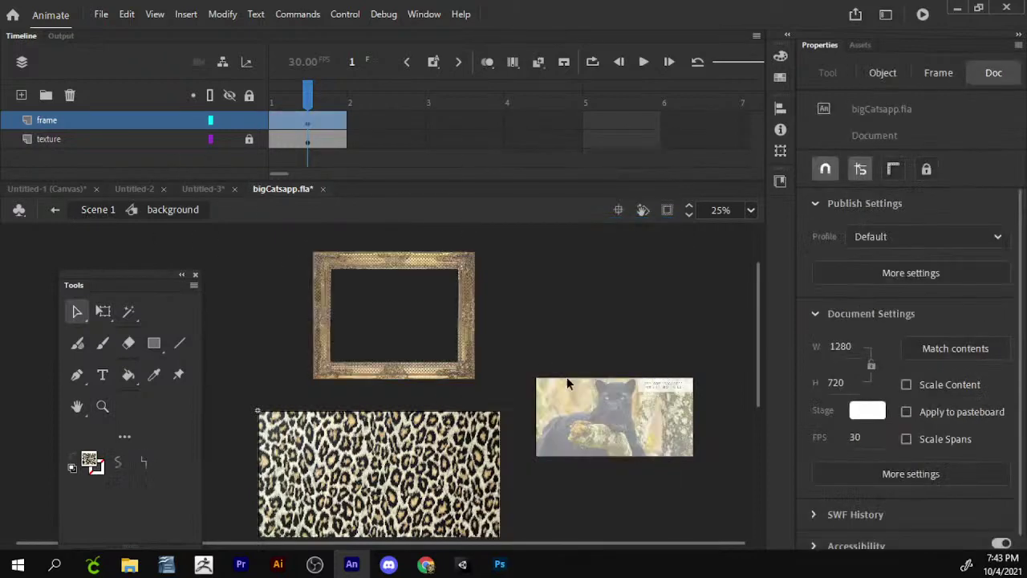
{"action": "left_click_drag", "start_coordinate": [485, 261], "coordinate": [322, 365]}
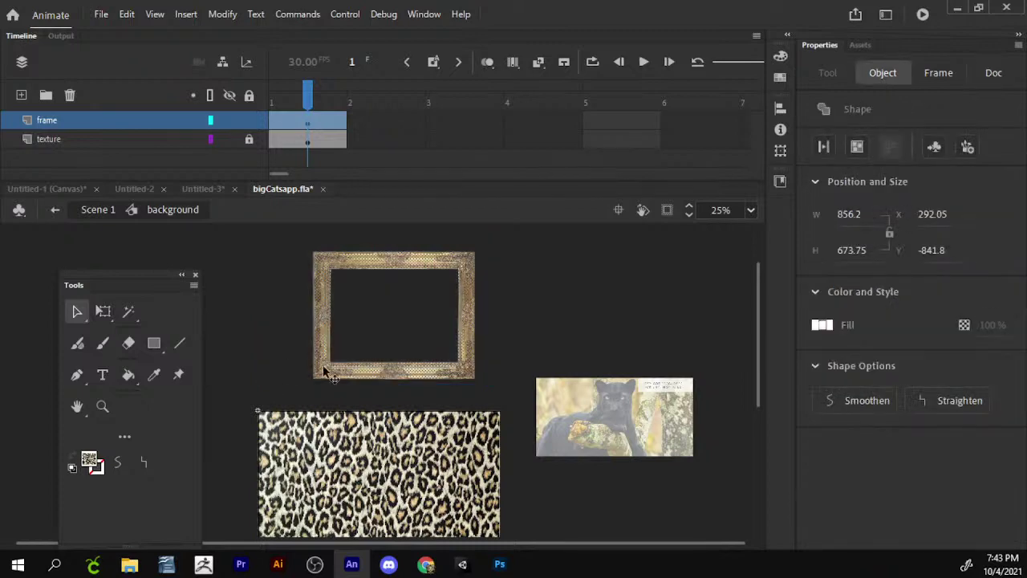
{"action": "right_click", "coordinate": [323, 364]}
{"action": "left_click", "coordinate": [358, 225]}
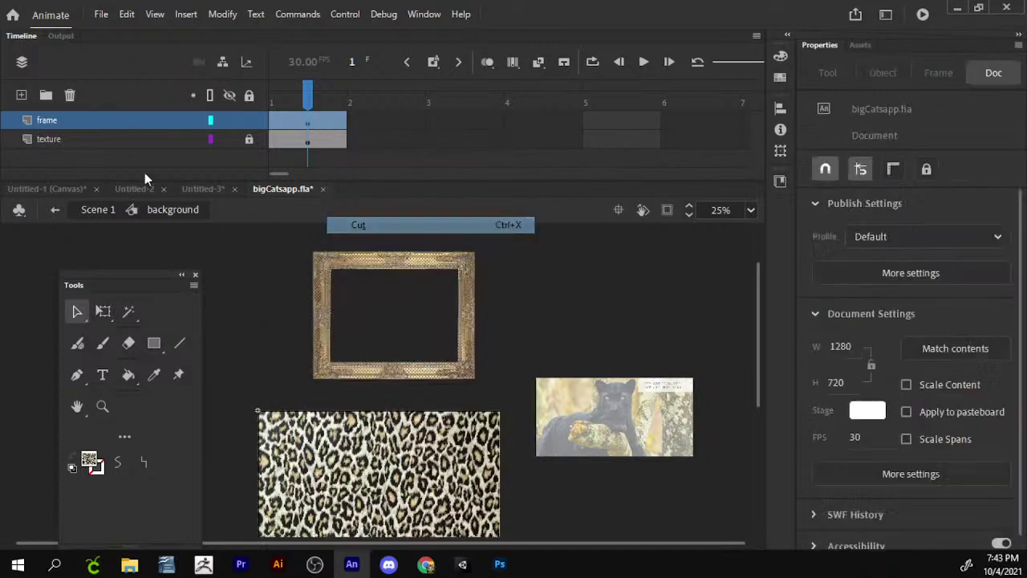
- Return to Scene 1, paste the gold frame there and place it above the leopard print at about X 266, Y -724
{"action": "left_click", "coordinate": [98, 209]}
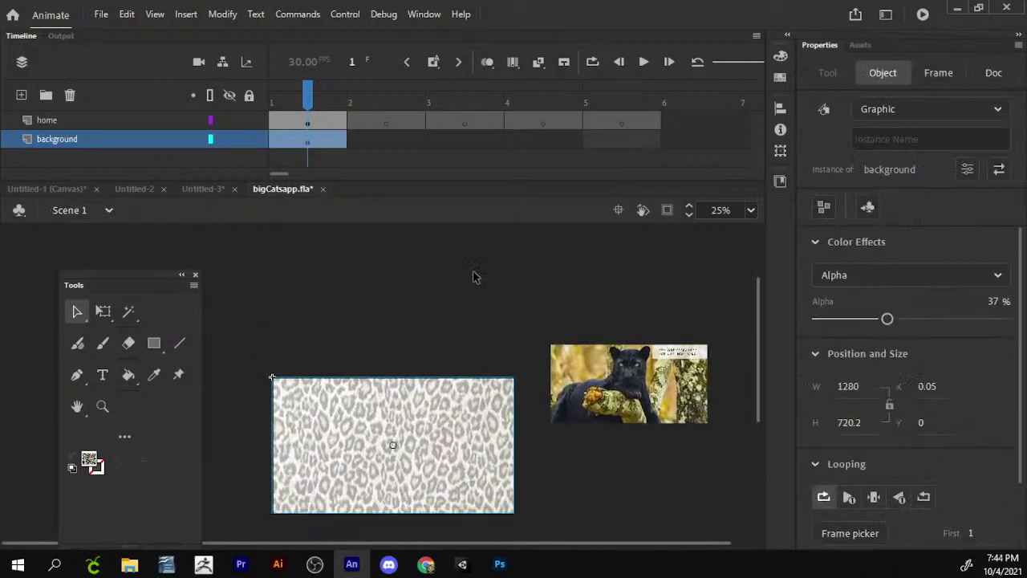
{"action": "right_click", "coordinate": [499, 270]}
{"action": "left_click", "coordinate": [517, 310]}
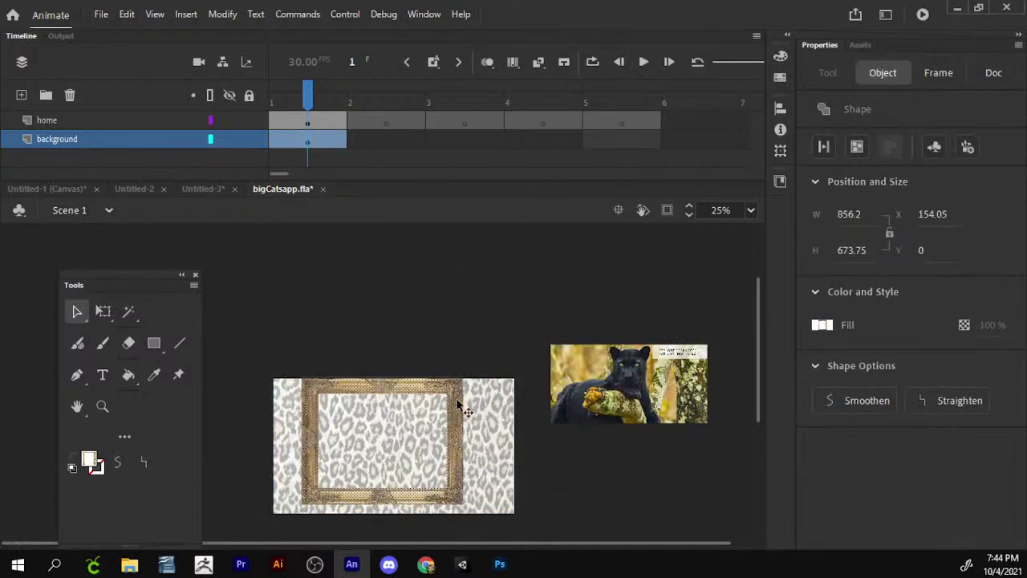
{"action": "left_click_drag", "start_coordinate": [458, 407], "coordinate": [479, 269]}
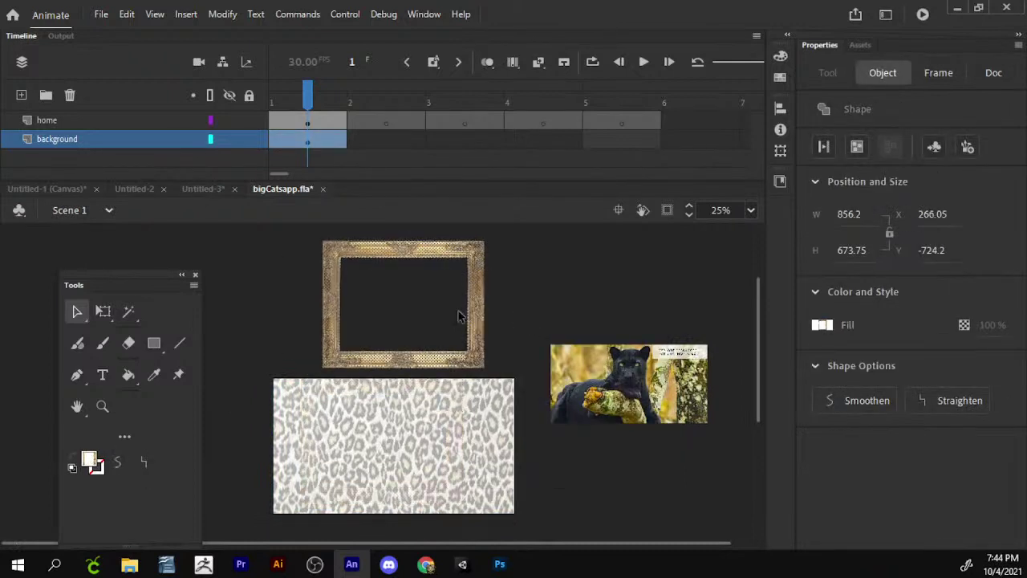
{"action": "left_click", "coordinate": [300, 348]}
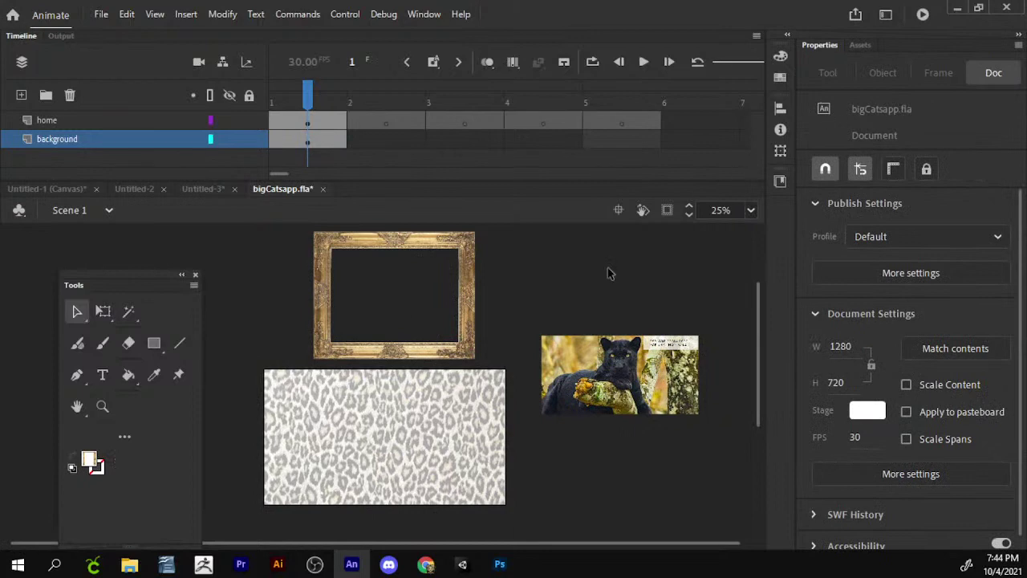
- Import the 1200px-Mountain_Lion_in_Glacier_National_Park photo from the Desktop folder onto the stage over the gold frame
{"action": "mouse_move", "coordinate": [129, 564]}
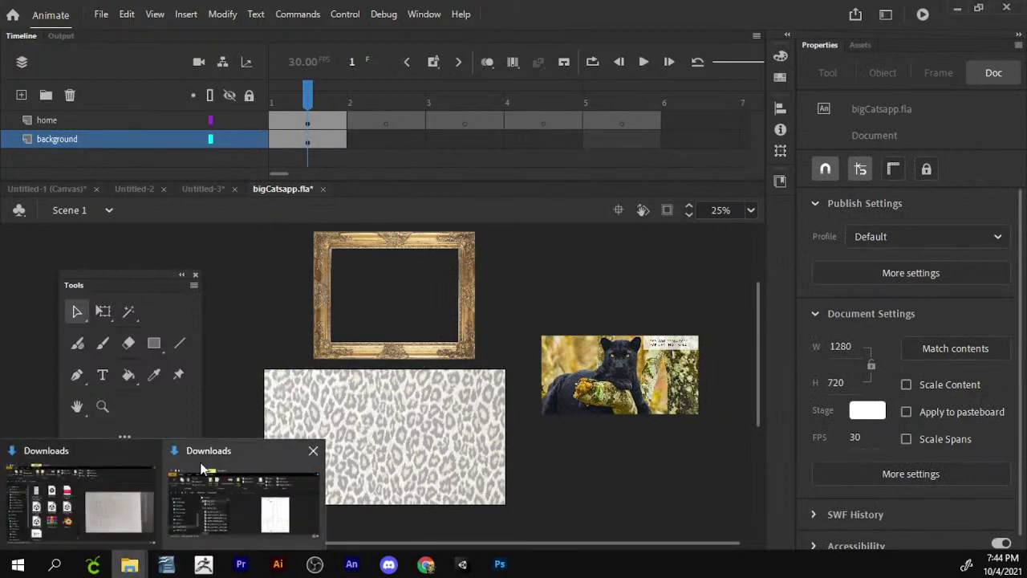
{"action": "left_click", "coordinate": [215, 483]}
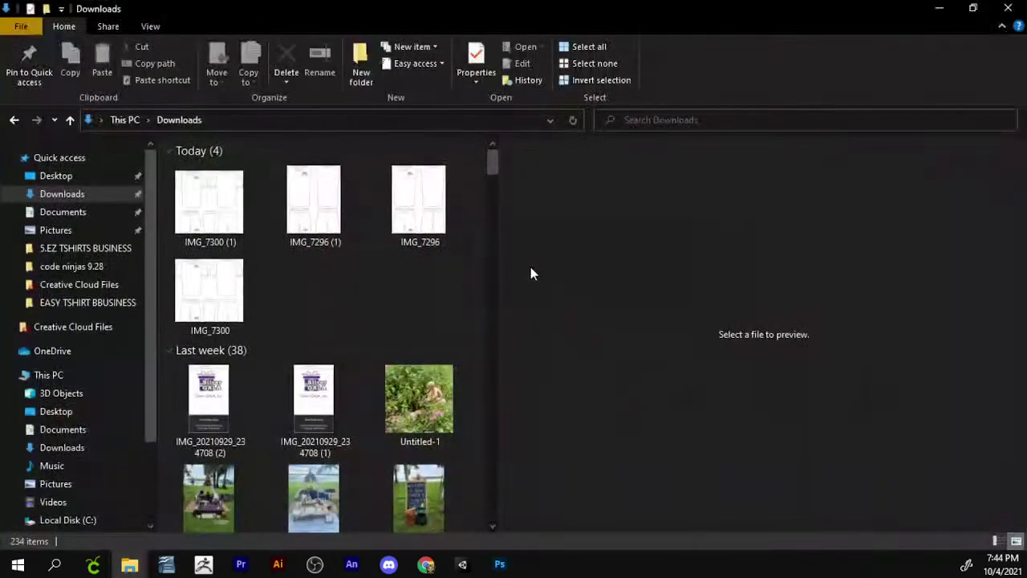
{"action": "left_click", "coordinate": [57, 178]}
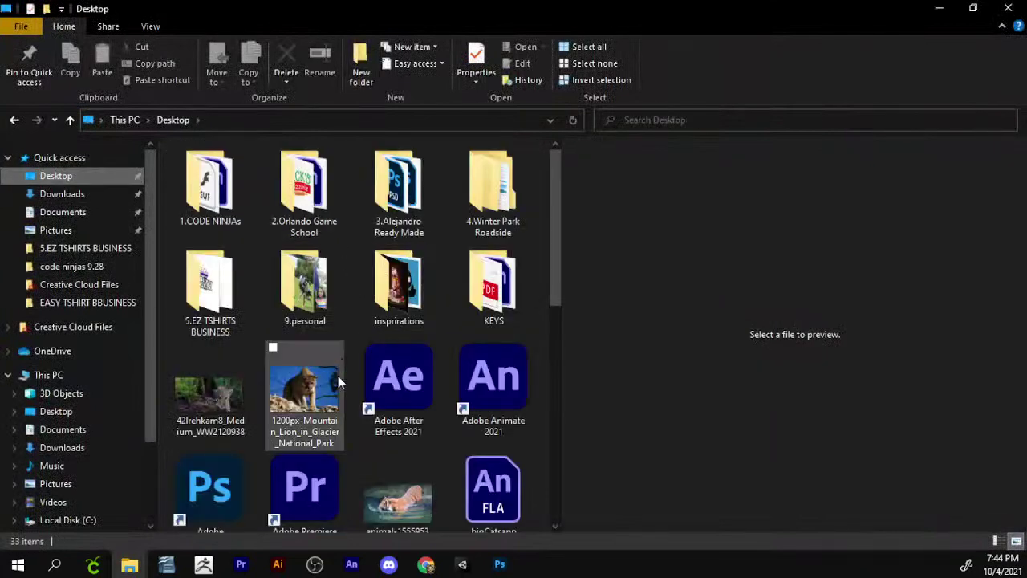
{"action": "left_click", "coordinate": [300, 393]}
{"action": "left_click_drag", "start_coordinate": [305, 383], "coordinate": [276, 236]}
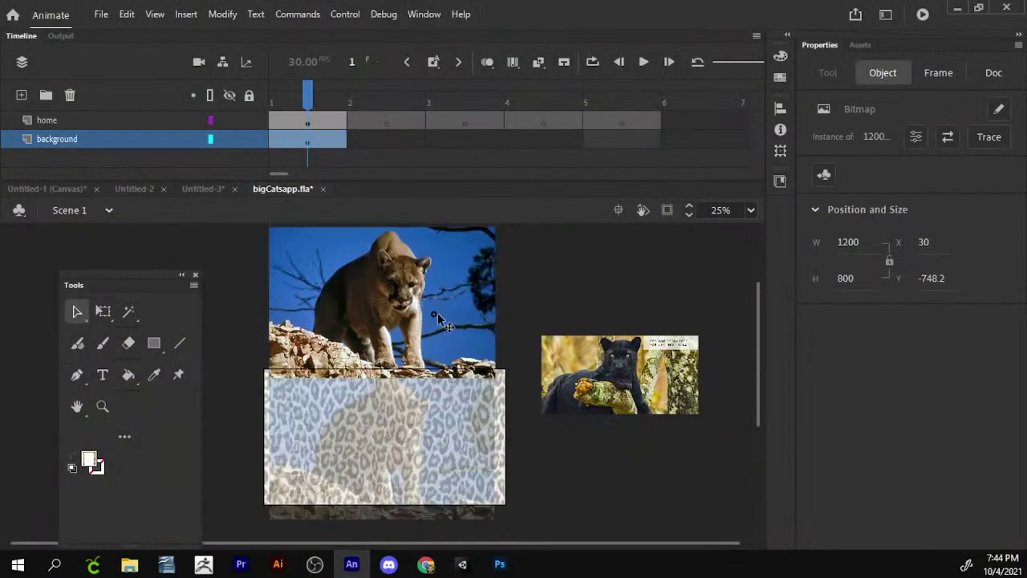
- Scale the mountain lion photo to about 924 × 616 and center it over the gold frame at X 232, Y -692
{"action": "left_click", "coordinate": [103, 311]}
{"action": "left_click_drag", "start_coordinate": [495, 231], "coordinate": [470, 246]}
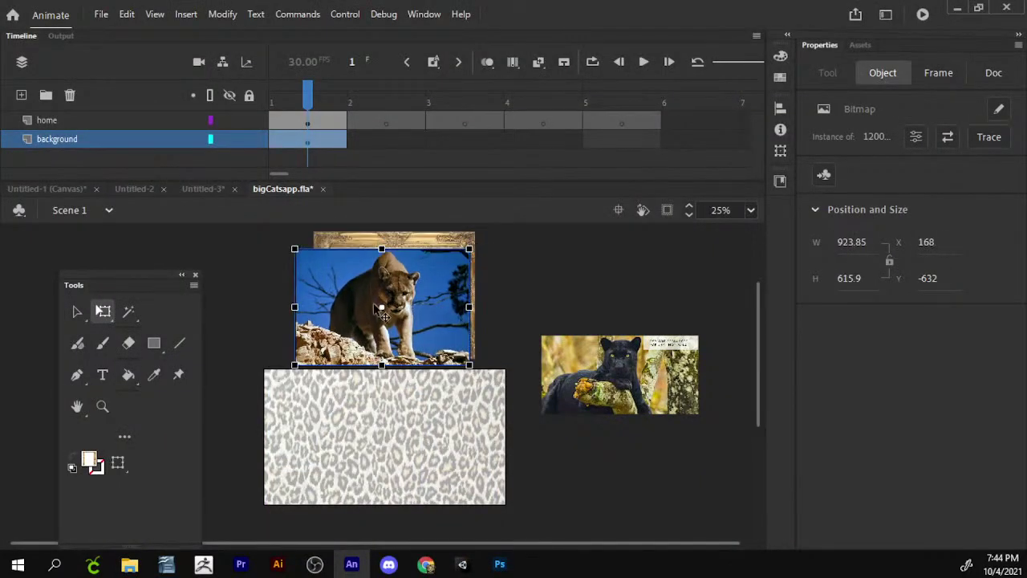
{"action": "left_click_drag", "start_coordinate": [411, 300], "coordinate": [423, 289]}
- Try to send the mountain lion photo behind the gold frame and nudge it to X 240
{"action": "right_click", "coordinate": [416, 287]}
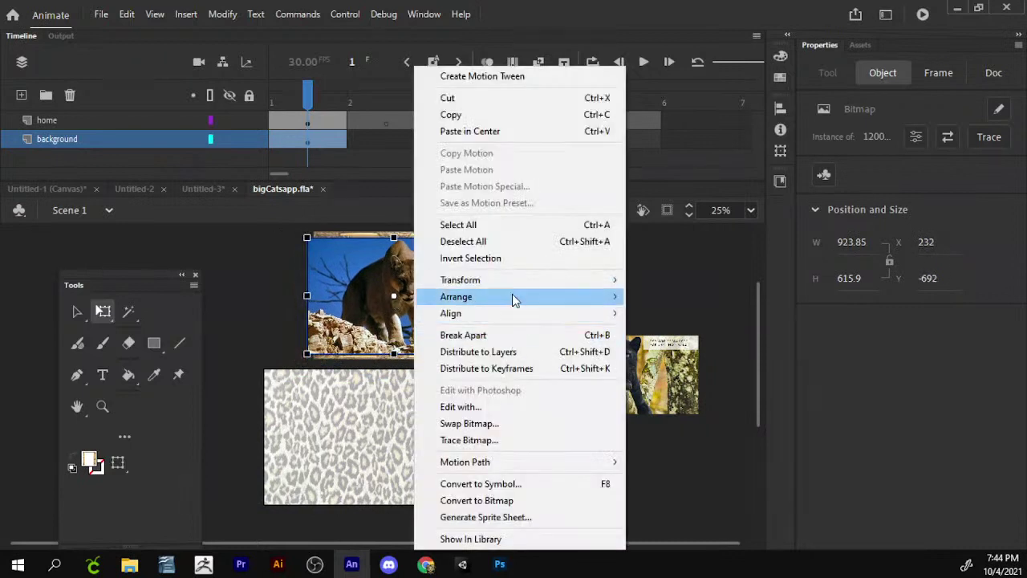
{"action": "mouse_move", "coordinate": [509, 300]}
{"action": "left_click", "coordinate": [796, 351]}
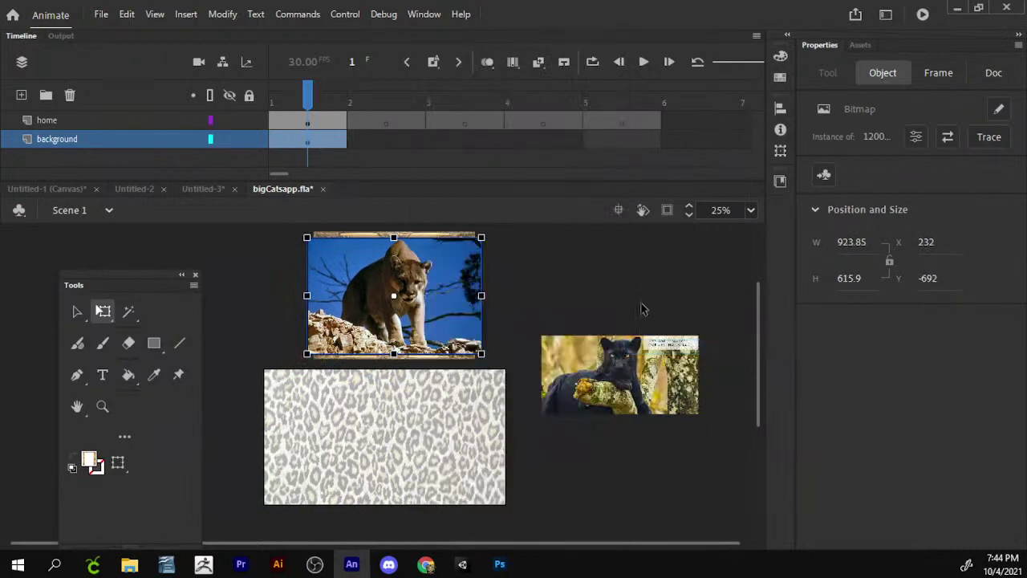
{"action": "scroll", "coordinate": [497, 276], "scroll_direction": "up", "scroll_amount": 2}
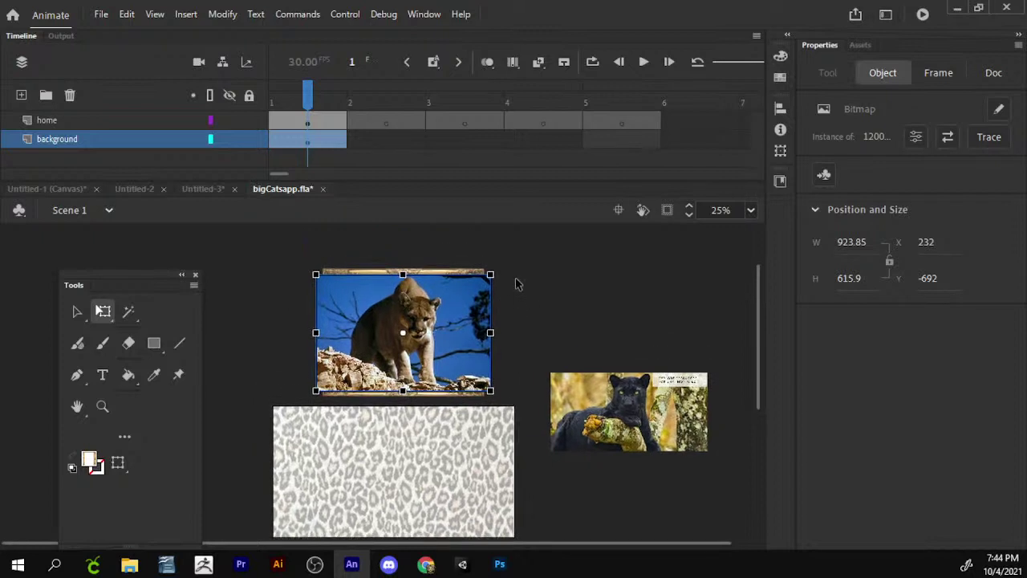
{"action": "left_click", "coordinate": [516, 284]}
{"action": "left_click", "coordinate": [457, 309]}
{"action": "left_click_drag", "start_coordinate": [458, 308], "coordinate": [481, 328]}
{"action": "left_click", "coordinate": [422, 282]}
{"action": "scroll", "coordinate": [356, 354], "scroll_direction": "up", "scroll_amount": 1}
- Select the mountain lion photo and gold frame together and convert them to a graphic symbol named puma_photo
{"action": "left_click_drag", "start_coordinate": [508, 257], "coordinate": [294, 419]}
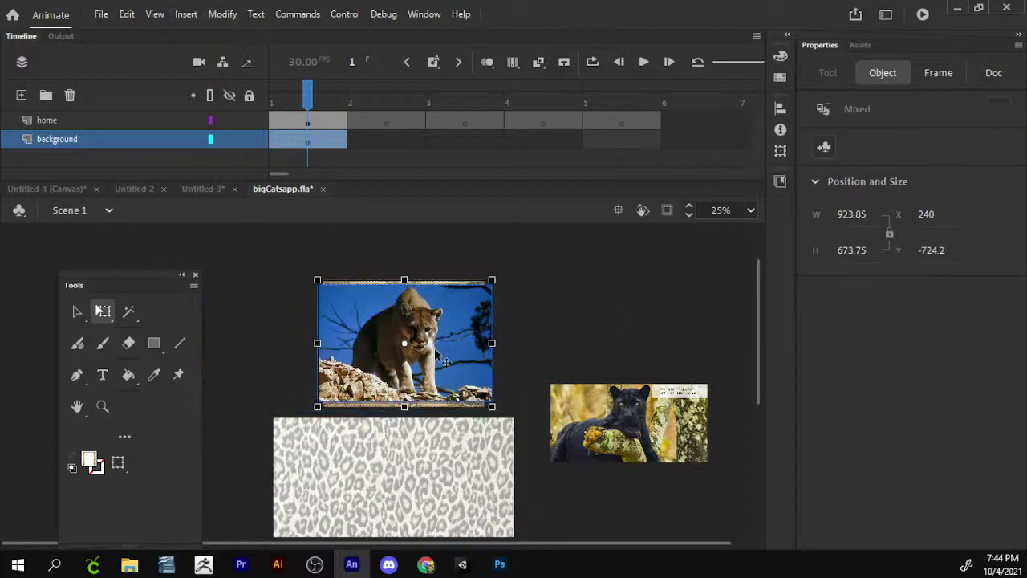
{"action": "left_click_drag", "start_coordinate": [449, 361], "coordinate": [505, 365]}
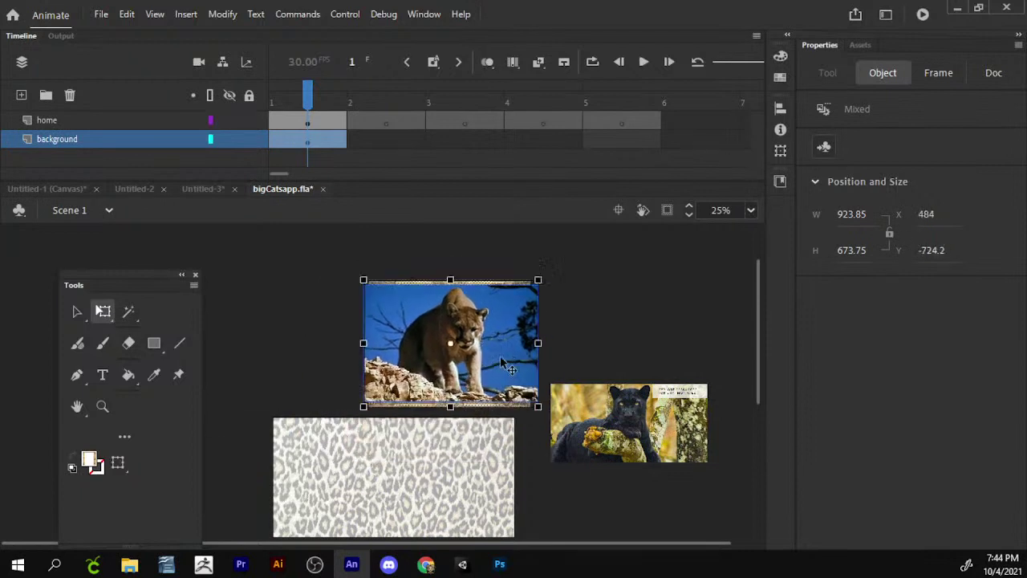
{"action": "key", "text": "ctrl+z"}
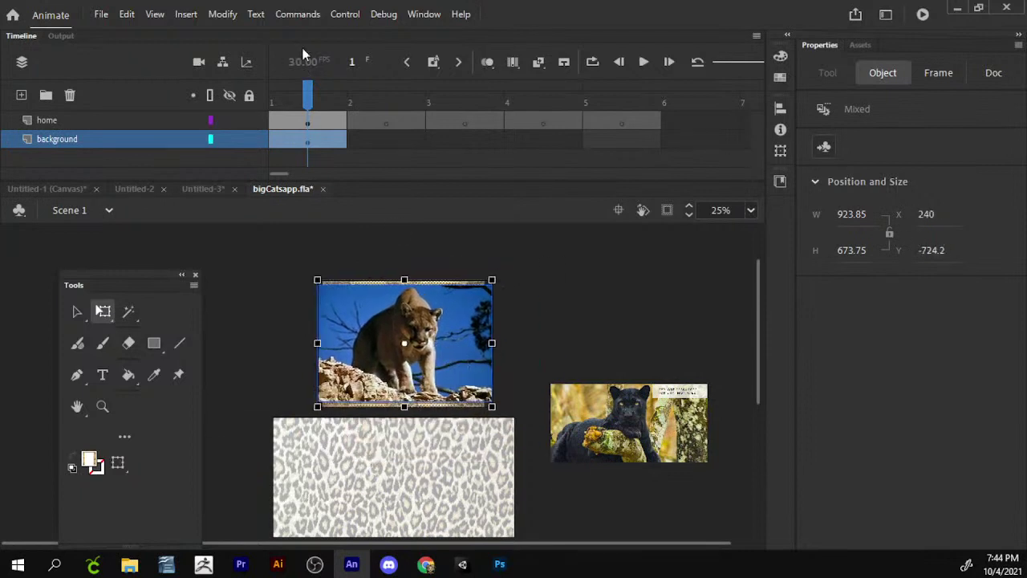
{"action": "left_click", "coordinate": [215, 16]}
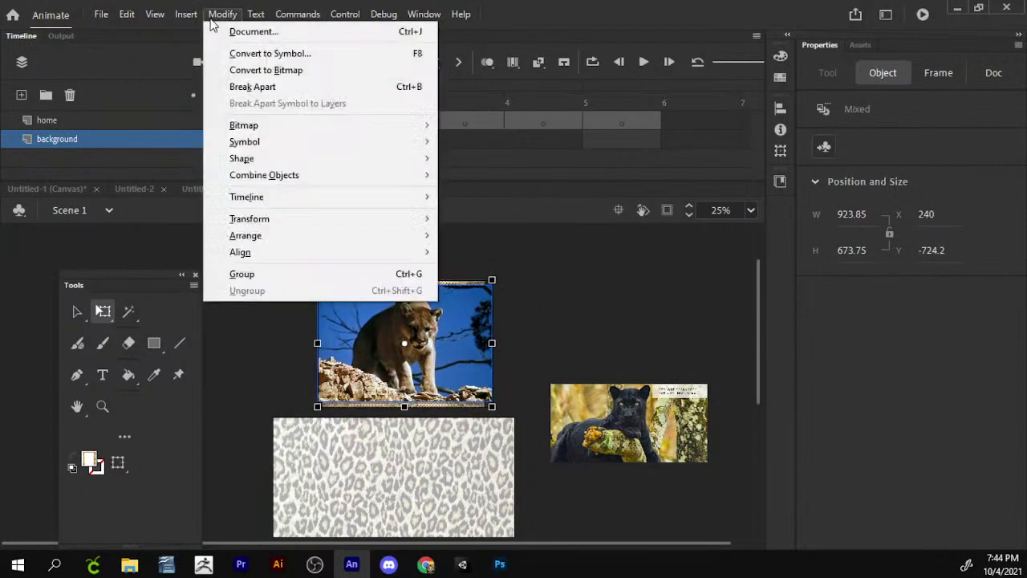
{"action": "left_click", "coordinate": [316, 55]}
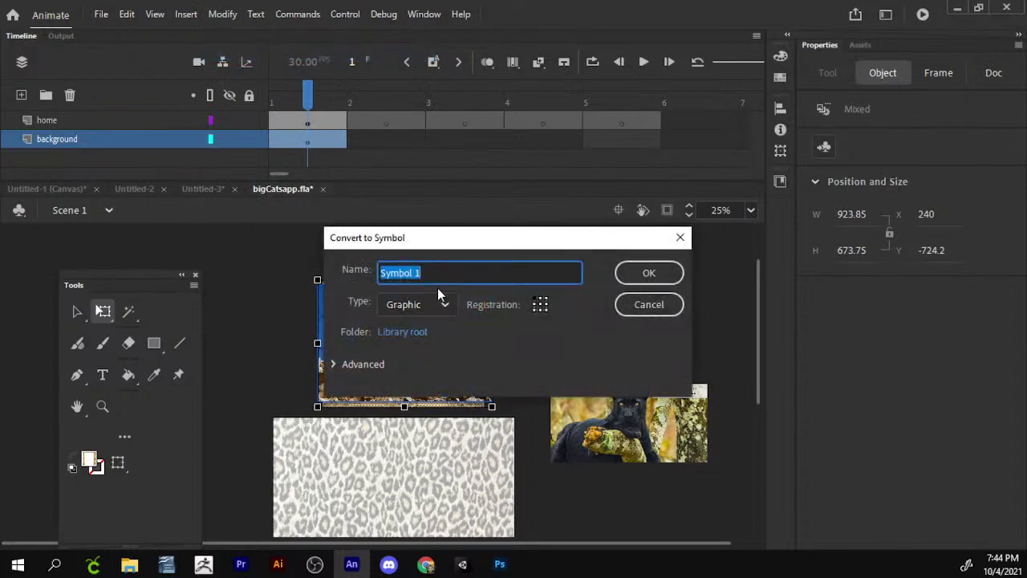
{"action": "type", "text": "puma_photo"}
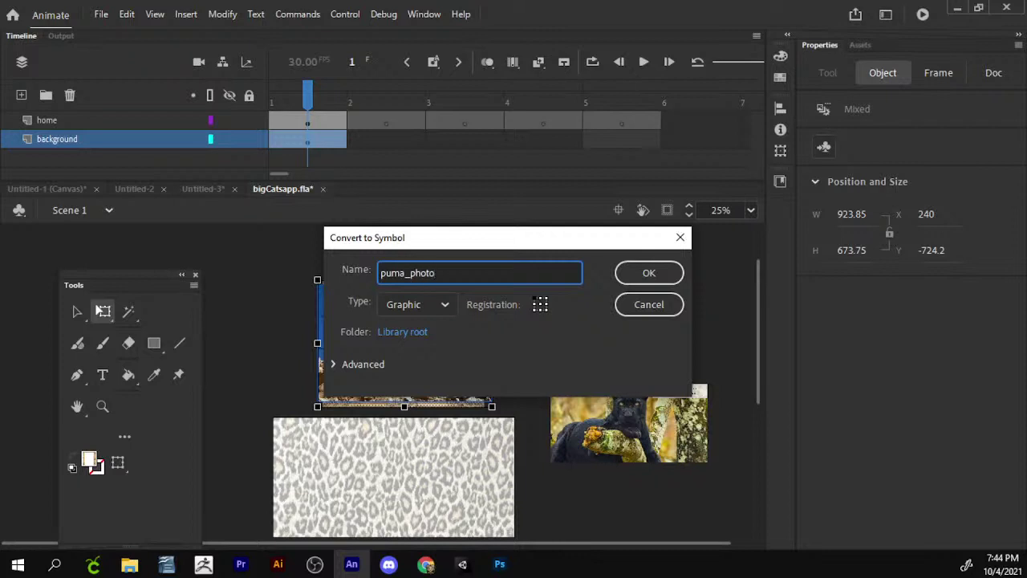
{"action": "key", "text": "Return"}
{"action": "key", "text": "z"}
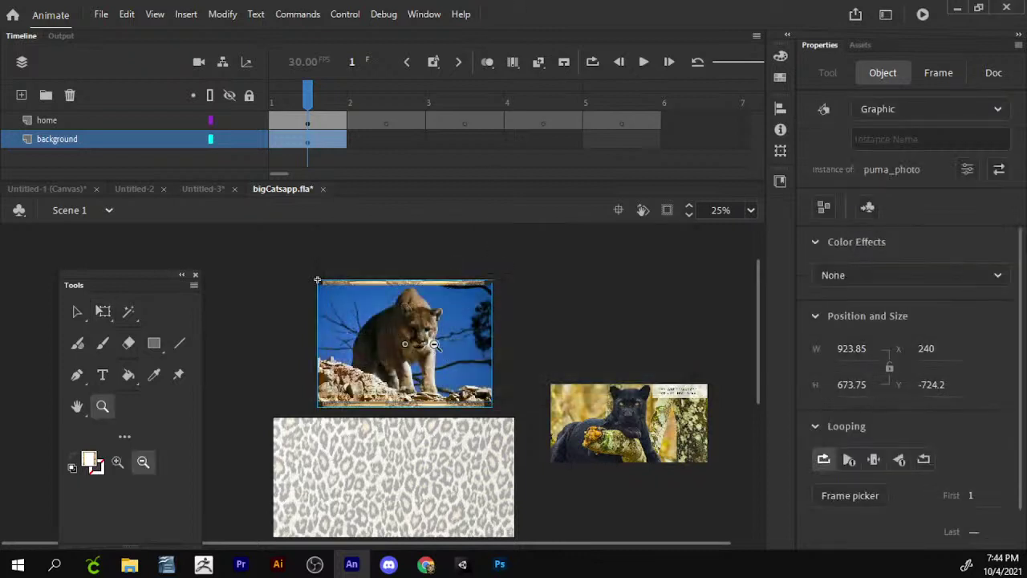
- Cut the puma_photo symbol from frame 1 of the background layer and paste it in the center of frame 2 of the home layer
{"action": "left_click", "coordinate": [298, 360]}
{"action": "scroll", "coordinate": [385, 362], "scroll_direction": "down", "scroll_amount": 3}
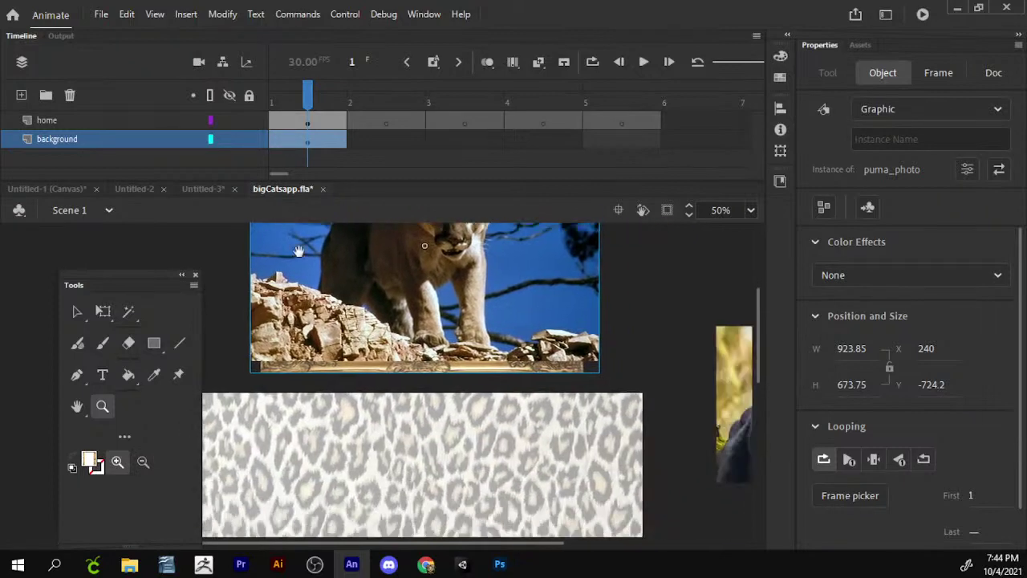
{"action": "key", "text": "v"}
{"action": "right_click", "coordinate": [451, 285]}
{"action": "left_click", "coordinate": [449, 65]}
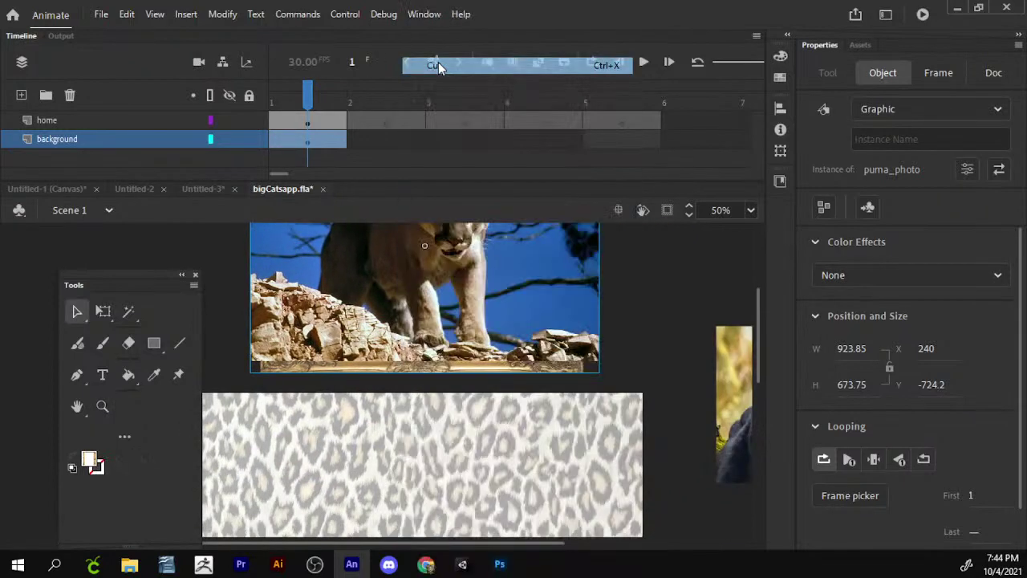
{"action": "left_click", "coordinate": [382, 120]}
{"action": "right_click", "coordinate": [426, 287]}
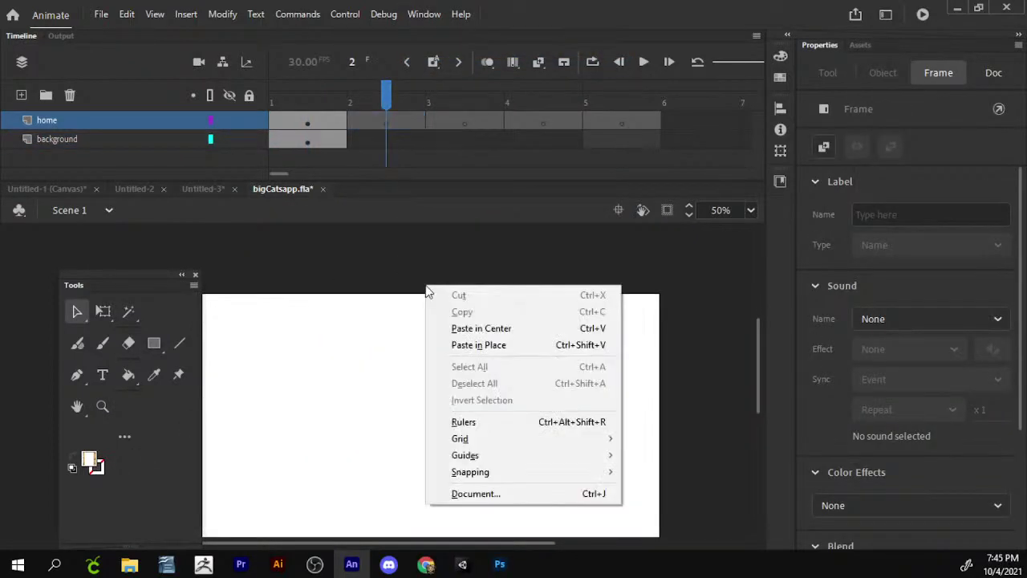
{"action": "left_click", "coordinate": [475, 328]}
- Scale puma_photo to about 708 × 516, center it on the stage at about X 307, Y 79, and turn the camera off
{"action": "left_click", "coordinate": [102, 406]}
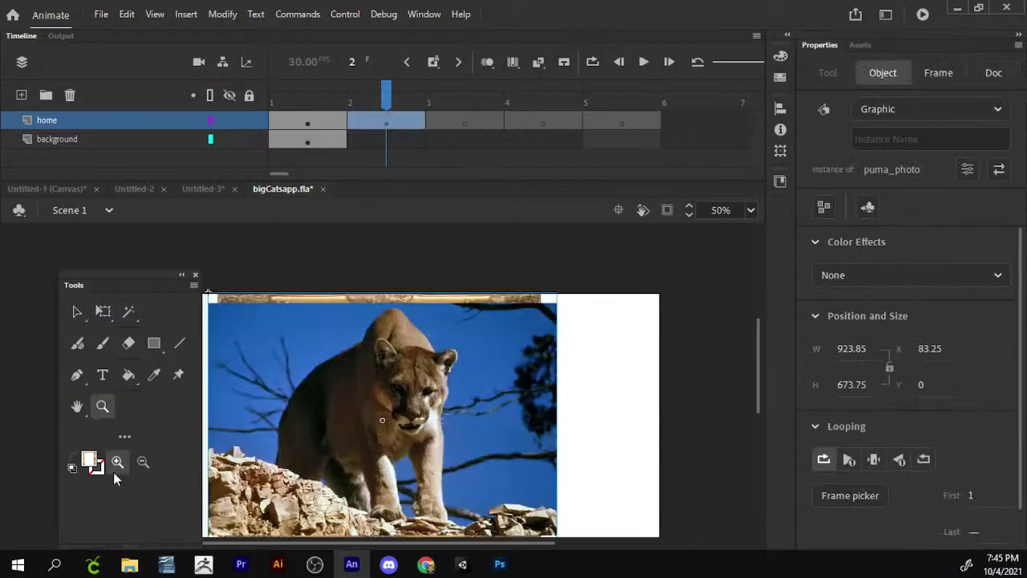
{"action": "left_click", "coordinate": [143, 462]}
{"action": "left_click", "coordinate": [428, 397]}
{"action": "key", "text": "c"}
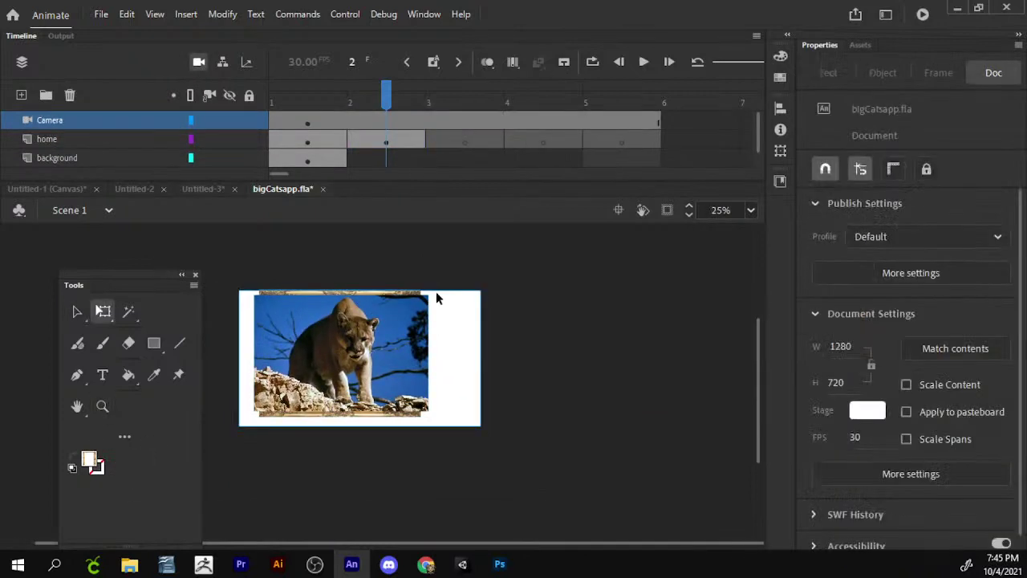
{"action": "left_click", "coordinate": [418, 325]}
{"action": "left_click_drag", "start_coordinate": [426, 294], "coordinate": [408, 303]}
{"action": "left_click_drag", "start_coordinate": [376, 347], "coordinate": [398, 347]}
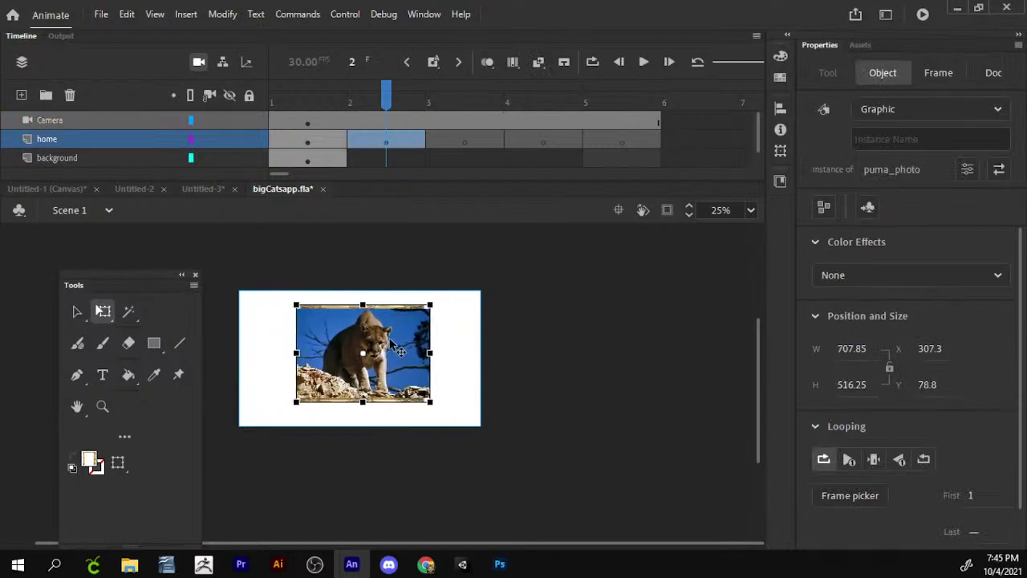
{"action": "left_click", "coordinate": [198, 63]}
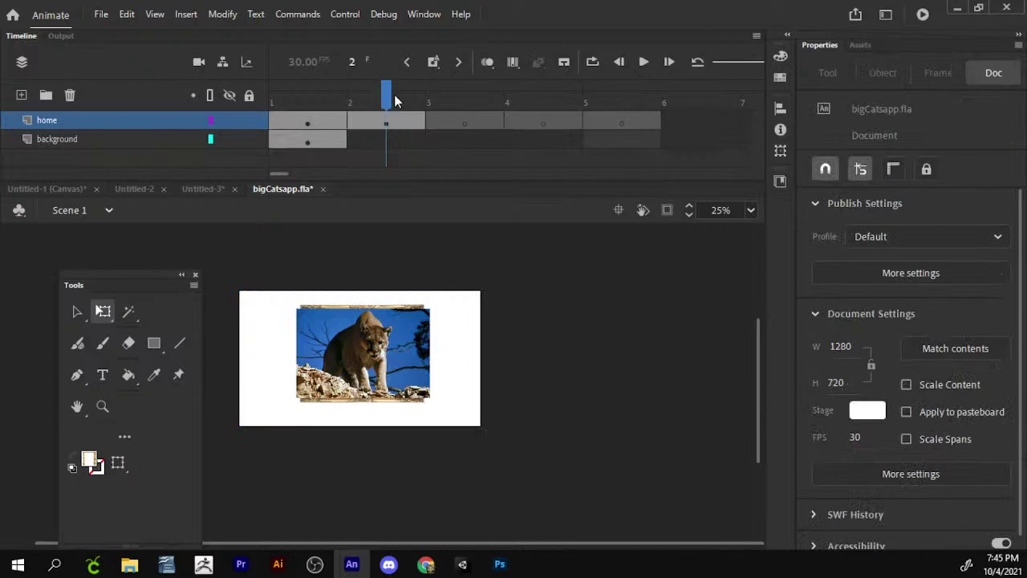
{"action": "left_click", "coordinate": [320, 144]}
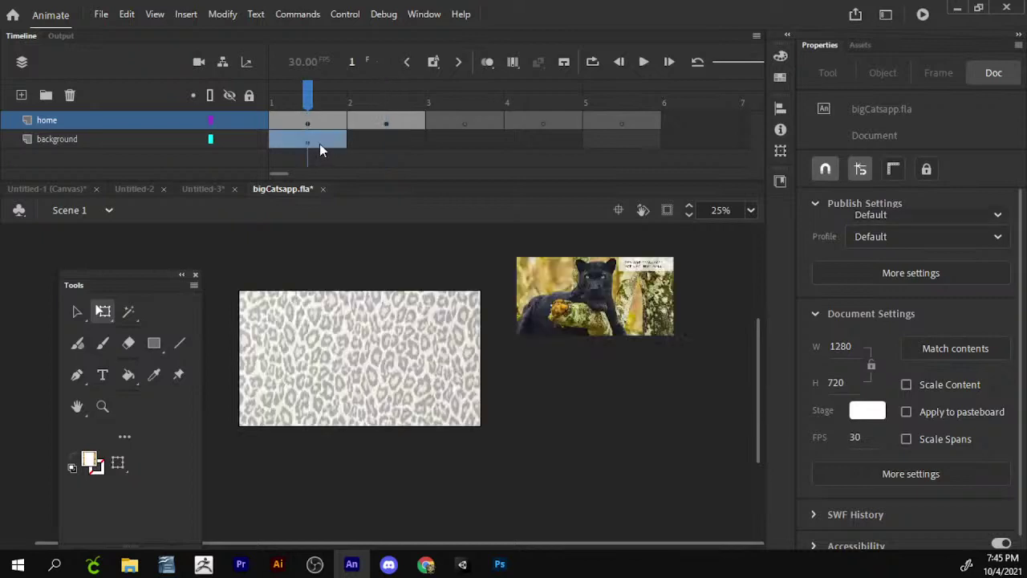
{"action": "scroll", "coordinate": [479, 327], "scroll_direction": "up", "scroll_amount": 1}
{"action": "left_click", "coordinate": [606, 321]}
{"action": "scroll", "coordinate": [605, 321], "scroll_direction": "up", "scroll_amount": 3}
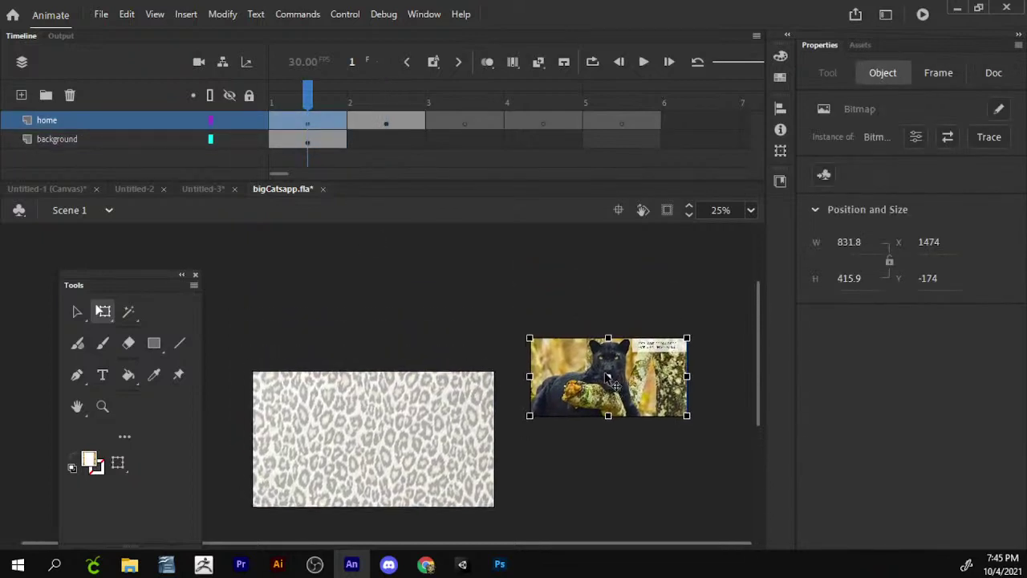
{"action": "scroll", "coordinate": [367, 367], "scroll_direction": "down", "scroll_amount": 1}
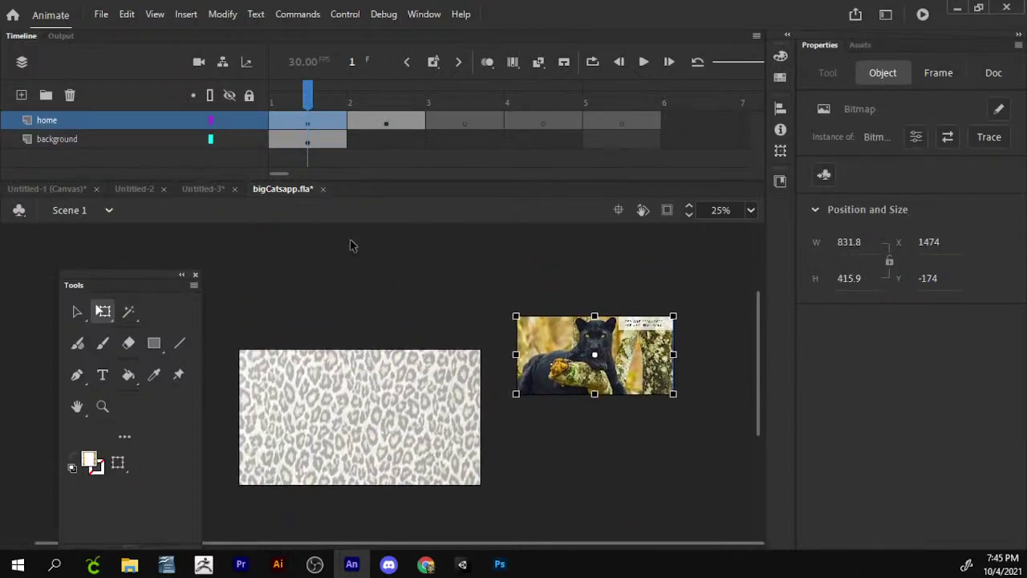
- Extend the leopard-print background on the background layer so it spans frames 1 through 5
{"action": "left_click", "coordinate": [315, 146]}
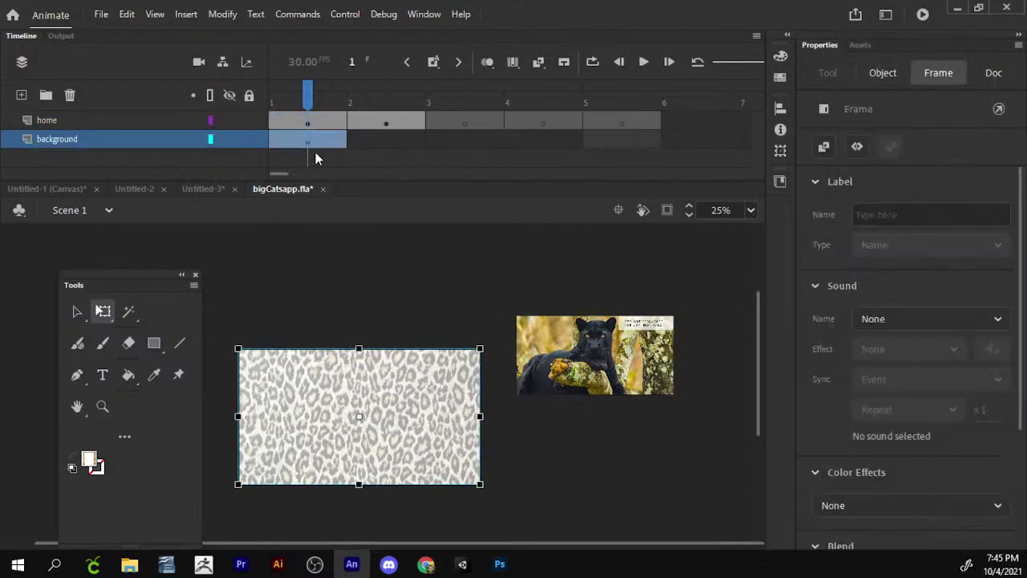
{"action": "left_click", "coordinate": [388, 147]}
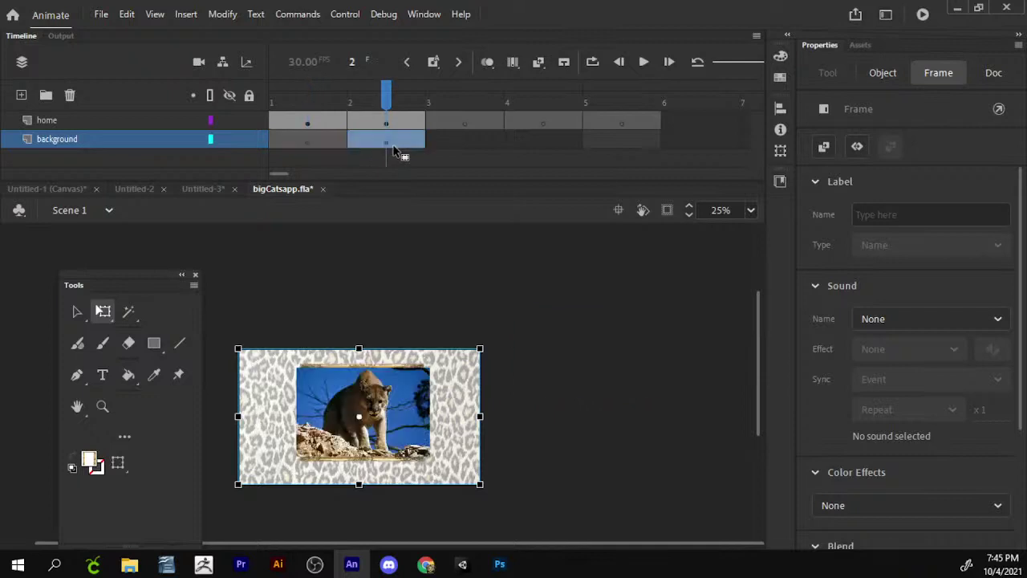
{"action": "left_click_drag", "start_coordinate": [428, 150], "coordinate": [624, 151]}
{"action": "left_click", "coordinate": [345, 148]}
{"action": "left_click", "coordinate": [701, 120]}
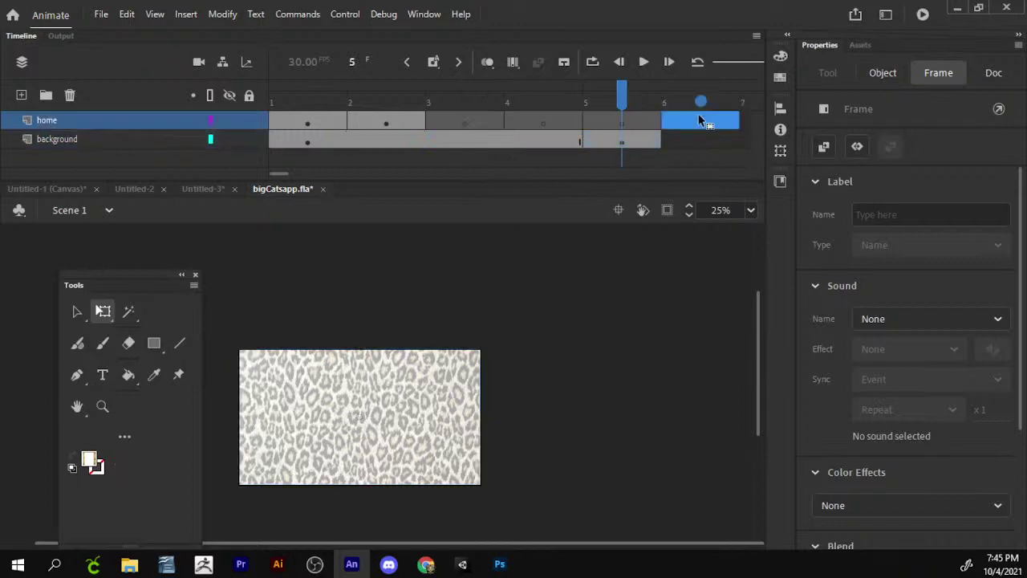
{"action": "left_click", "coordinate": [638, 119]}
- Move the black panther photo from frame 1 to frame 3 of the home layer and place it at X 246, Y 120
{"action": "left_click_drag", "start_coordinate": [622, 96], "coordinate": [279, 105]}
{"action": "left_click", "coordinate": [292, 158]}
{"action": "left_click", "coordinate": [294, 125]}
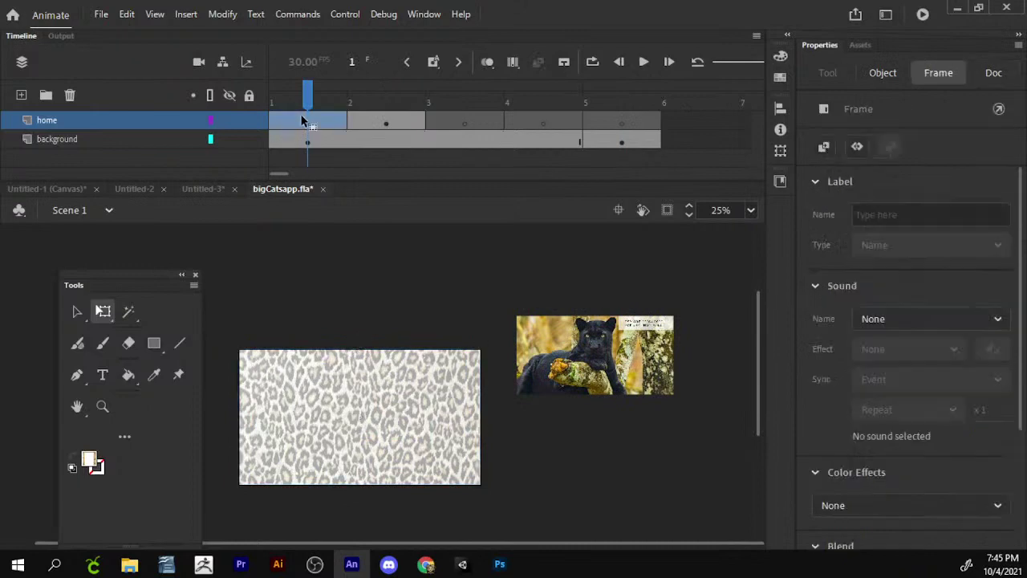
{"action": "left_click", "coordinate": [393, 356]}
{"action": "left_click", "coordinate": [626, 361]}
{"action": "right_click", "coordinate": [642, 373]}
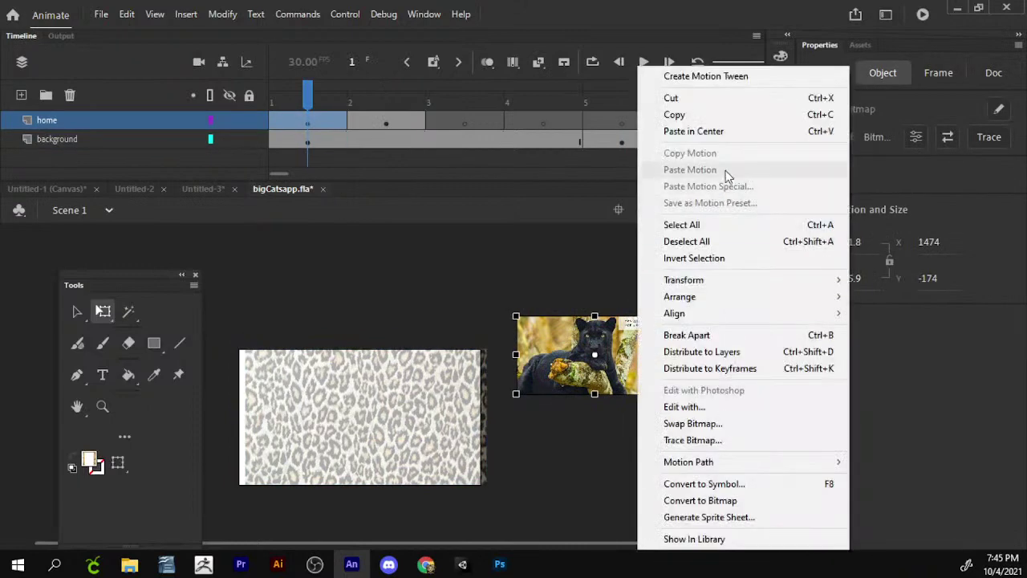
{"action": "left_click", "coordinate": [715, 98]}
{"action": "left_click", "coordinate": [461, 140]}
{"action": "left_click", "coordinate": [462, 120]}
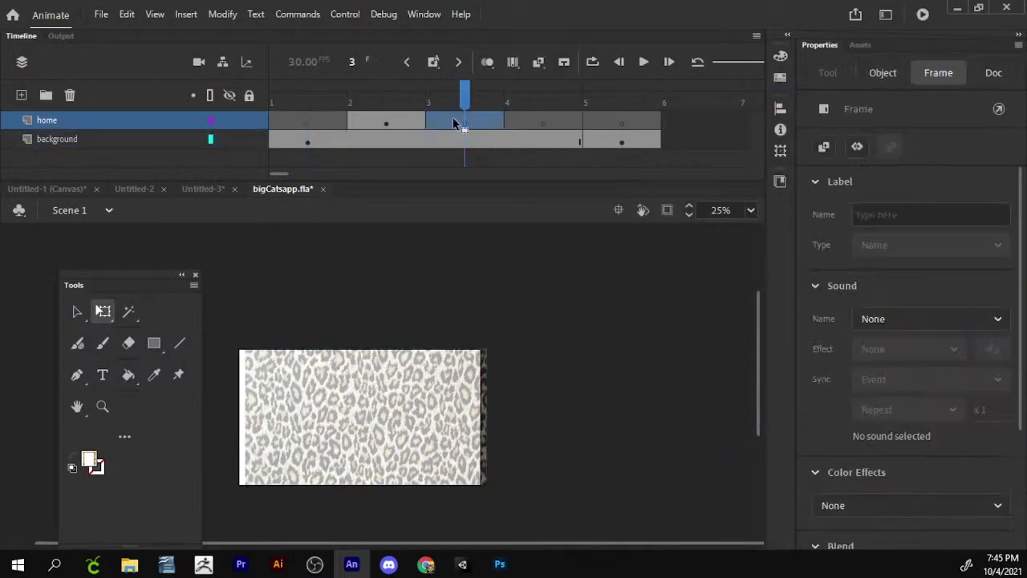
{"action": "right_click", "coordinate": [451, 350]}
{"action": "left_click", "coordinate": [513, 169]}
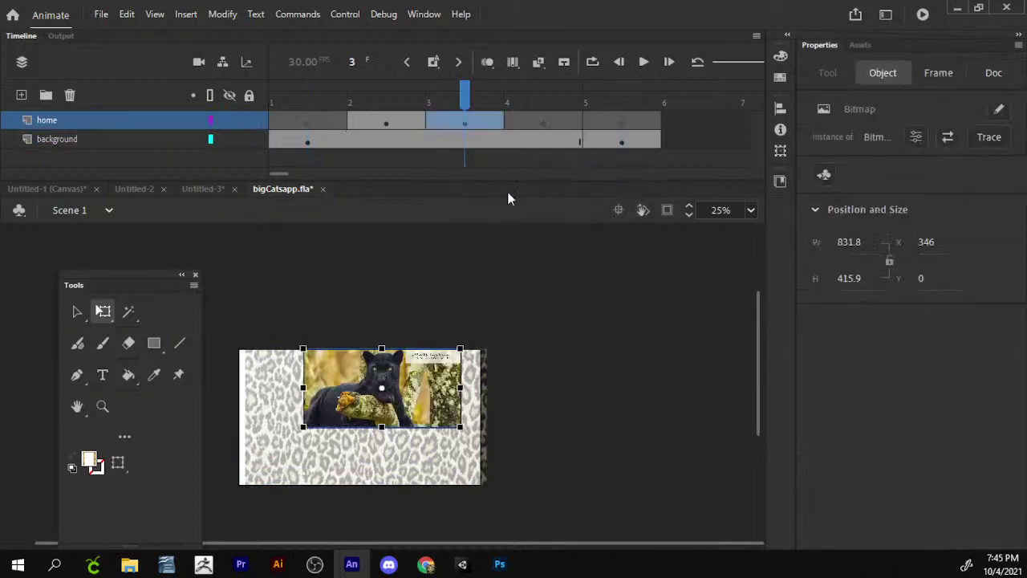
{"action": "left_click_drag", "start_coordinate": [409, 363], "coordinate": [390, 386]}
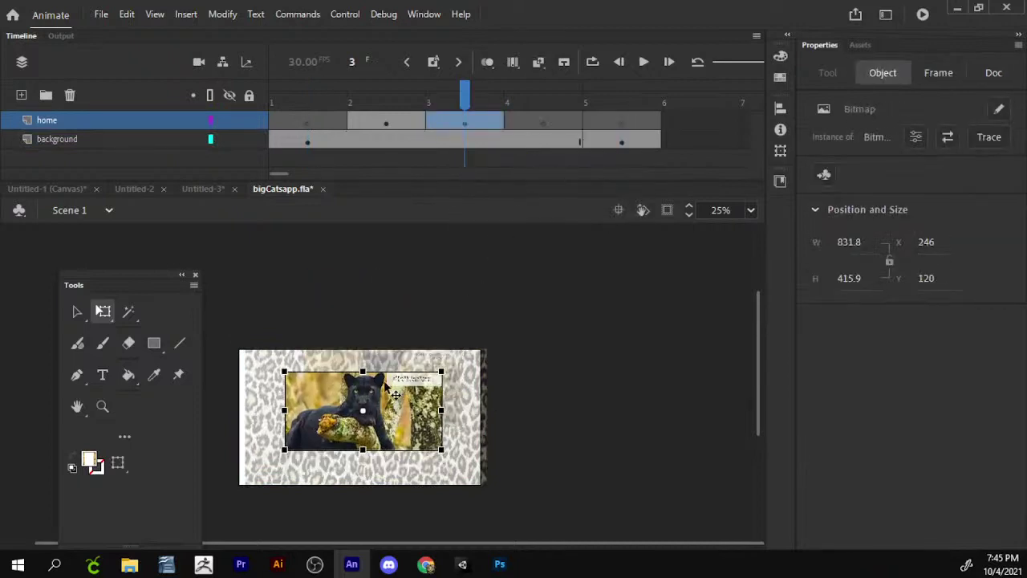
- Nudge the leopard-print background in frame 3 to about X 4 so that it lines up with the stage
{"action": "left_click", "coordinate": [473, 137]}
{"action": "left_click", "coordinate": [625, 145]}
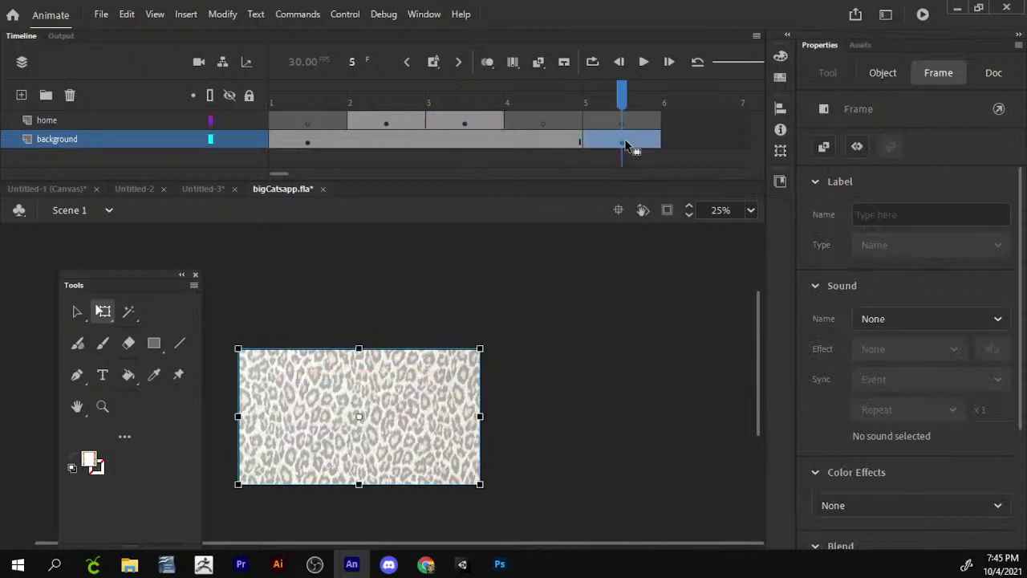
{"action": "left_click", "coordinate": [486, 138]}
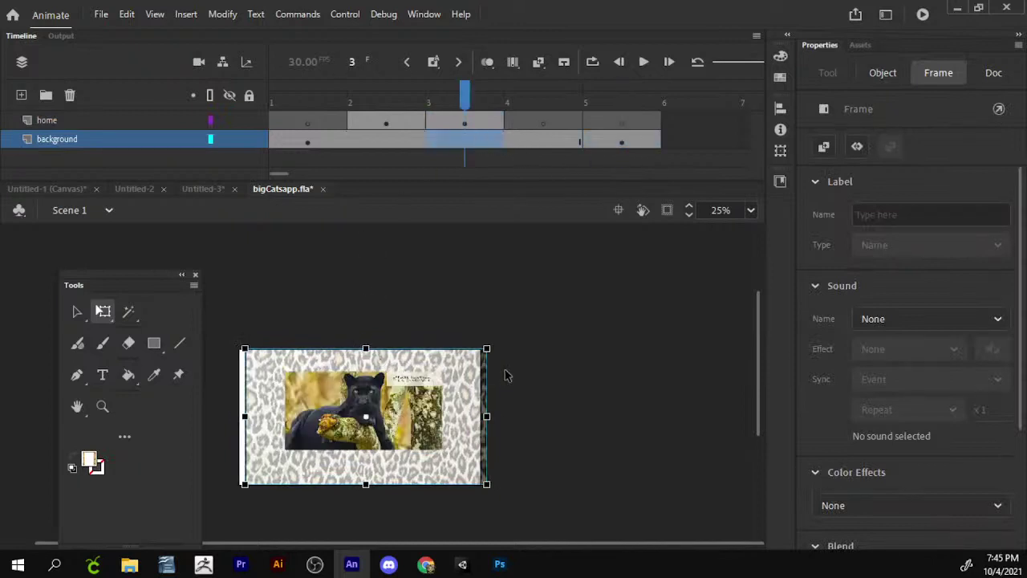
{"action": "key", "text": "shift+Left"}
{"action": "key", "text": "shift+Left"}
{"action": "key", "text": "shift+Left"}
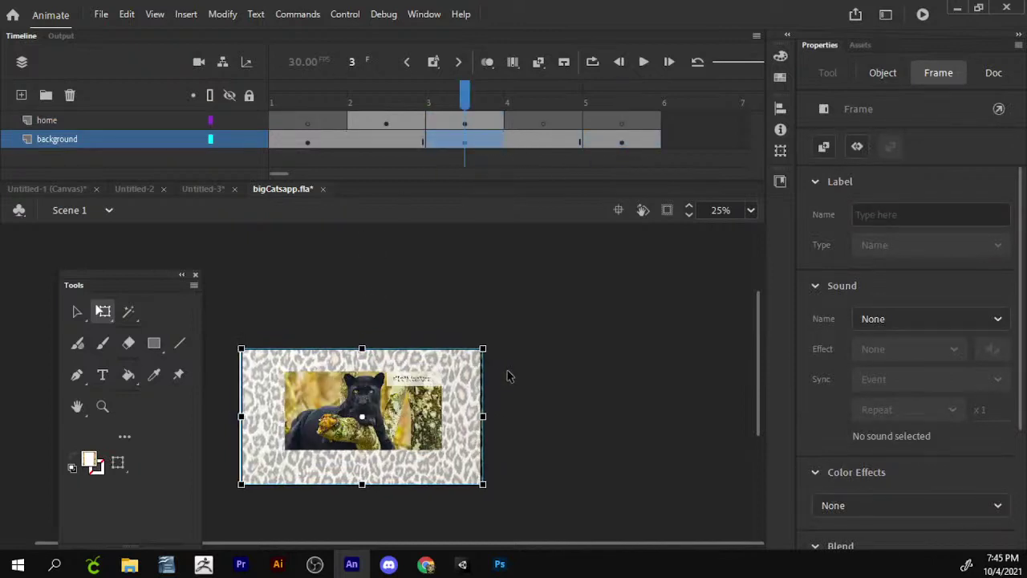
{"action": "left_click", "coordinate": [539, 327]}
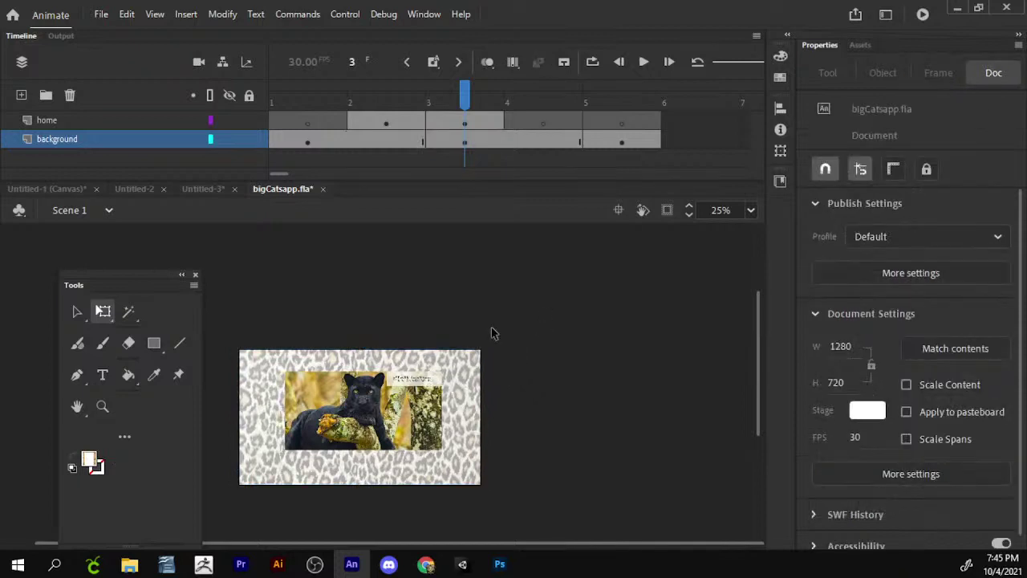
{"action": "left_click", "coordinate": [476, 380]}
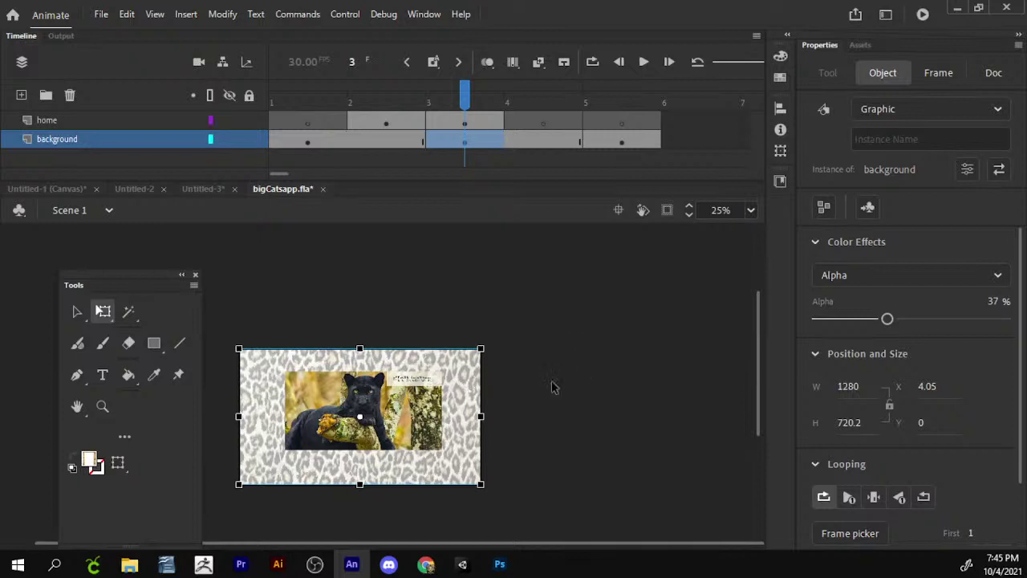
{"action": "scroll", "coordinate": [536, 405], "scroll_direction": "up", "scroll_amount": 1}
{"action": "left_click", "coordinate": [492, 305]}
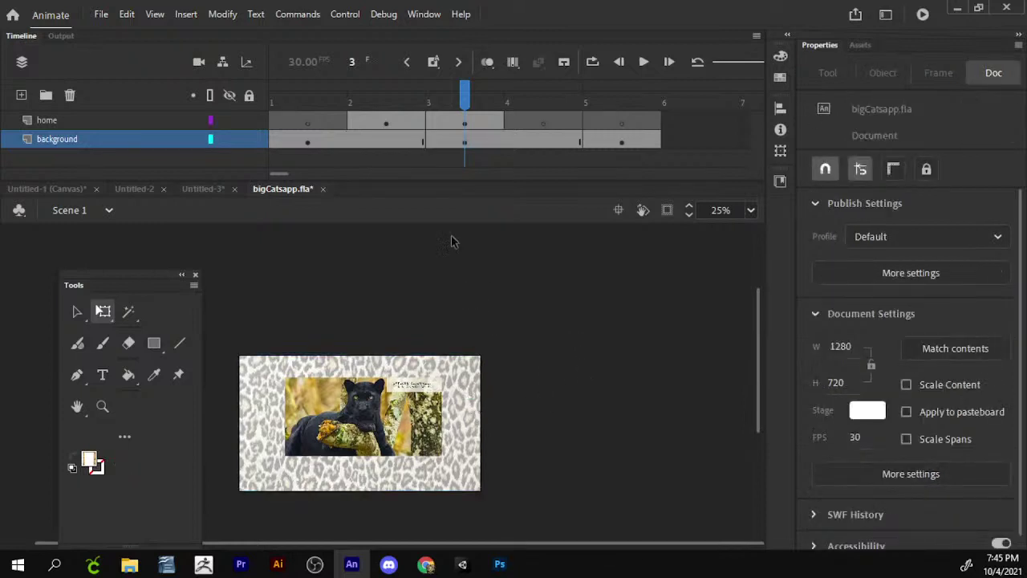
- Move the frame 1 leopard-print background to about X 0 to cover the stage, and scrub the timeline to check it
{"action": "left_click_drag", "start_coordinate": [463, 98], "coordinate": [265, 128]}
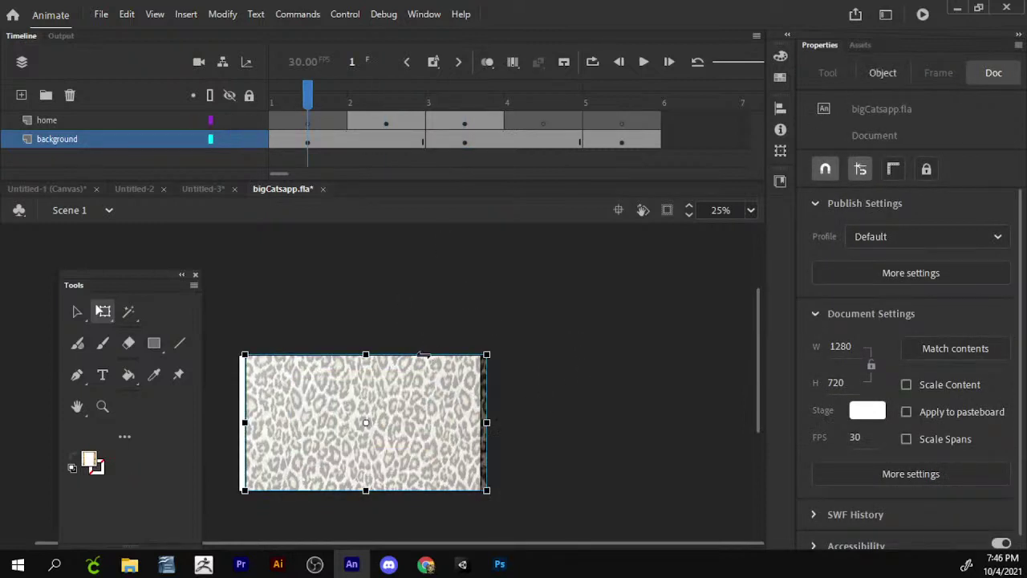
{"action": "left_click_drag", "start_coordinate": [414, 376], "coordinate": [403, 374]}
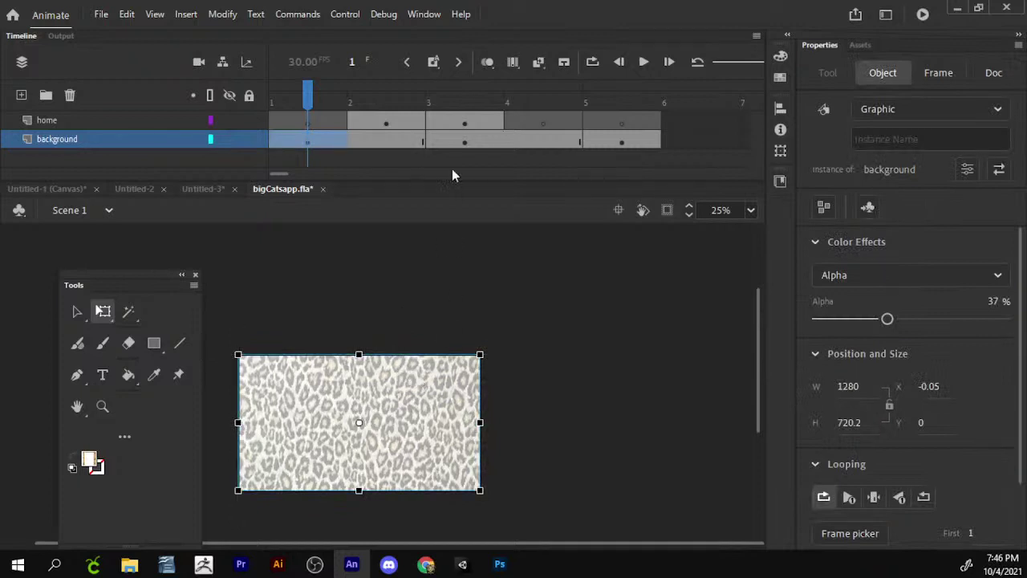
{"action": "left_click_drag", "start_coordinate": [335, 94], "coordinate": [536, 87]}
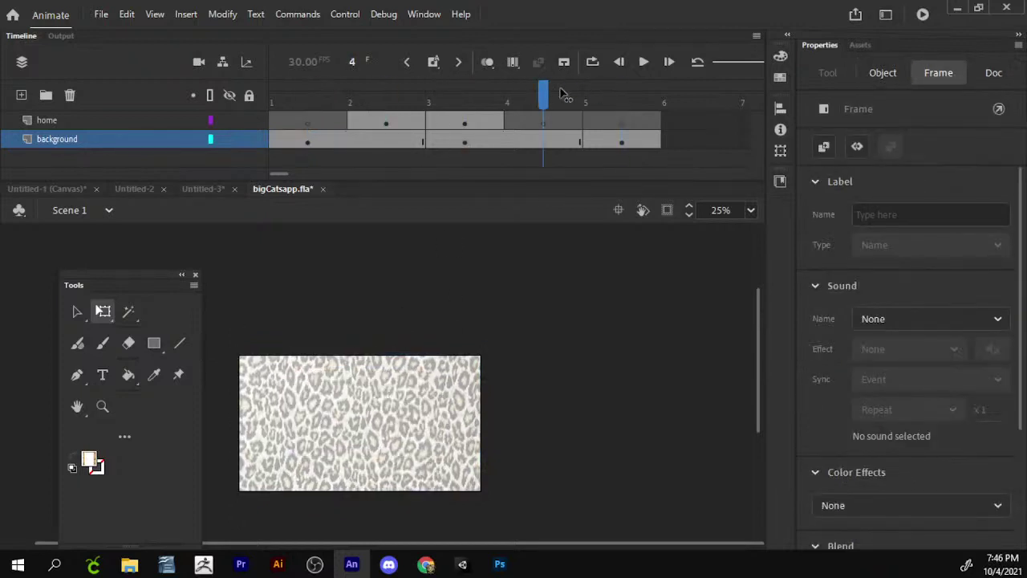
{"action": "left_click", "coordinate": [310, 94]}
- Delete the leopard-print background artwork from frames 3, 5, 2 and 1 of the background layer
{"action": "left_click_drag", "start_coordinate": [735, 139], "coordinate": [503, 141]}
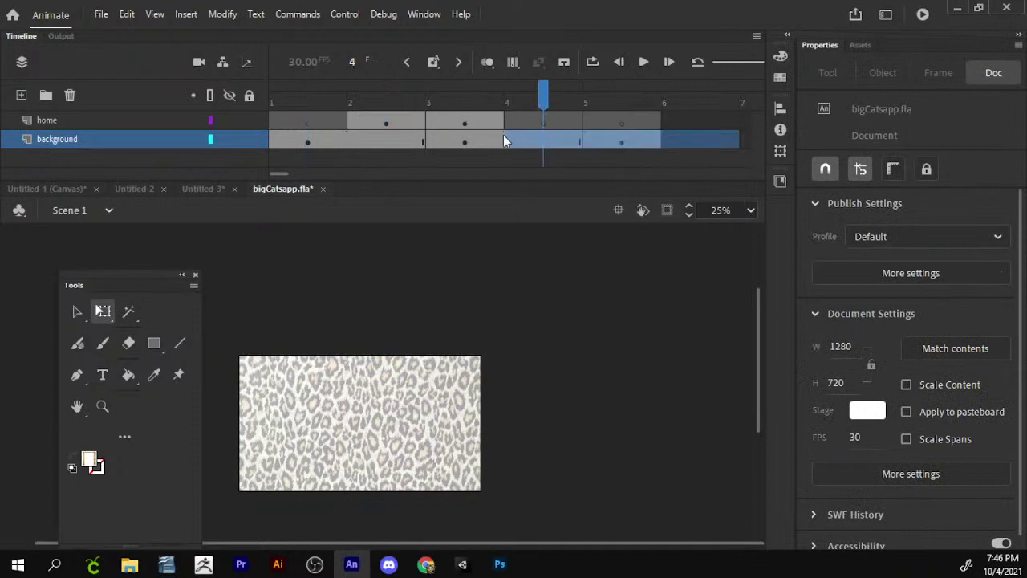
{"action": "left_click", "coordinate": [438, 139]}
{"action": "key", "text": "Delete"}
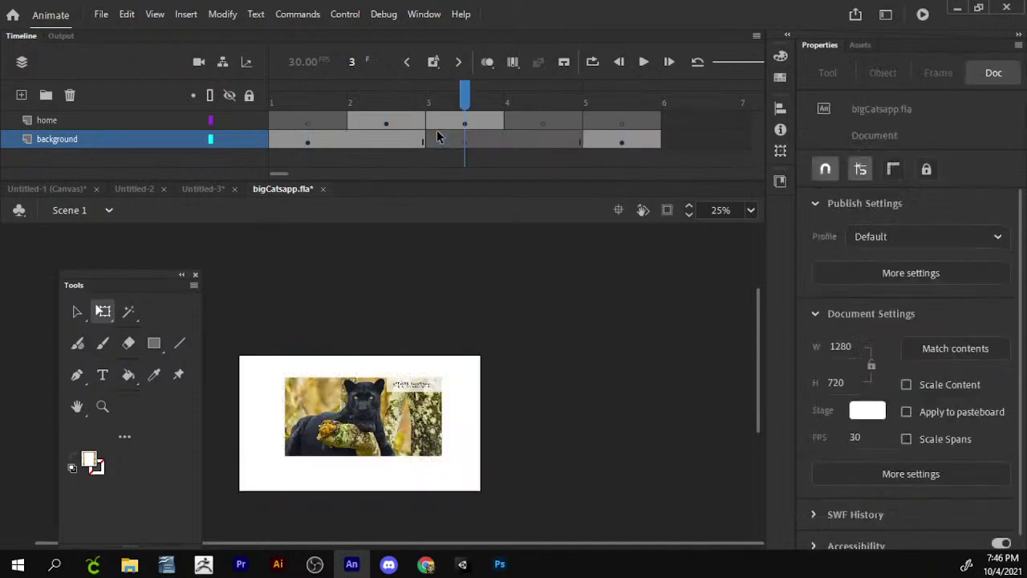
{"action": "left_click", "coordinate": [636, 142]}
{"action": "key", "text": "Delete"}
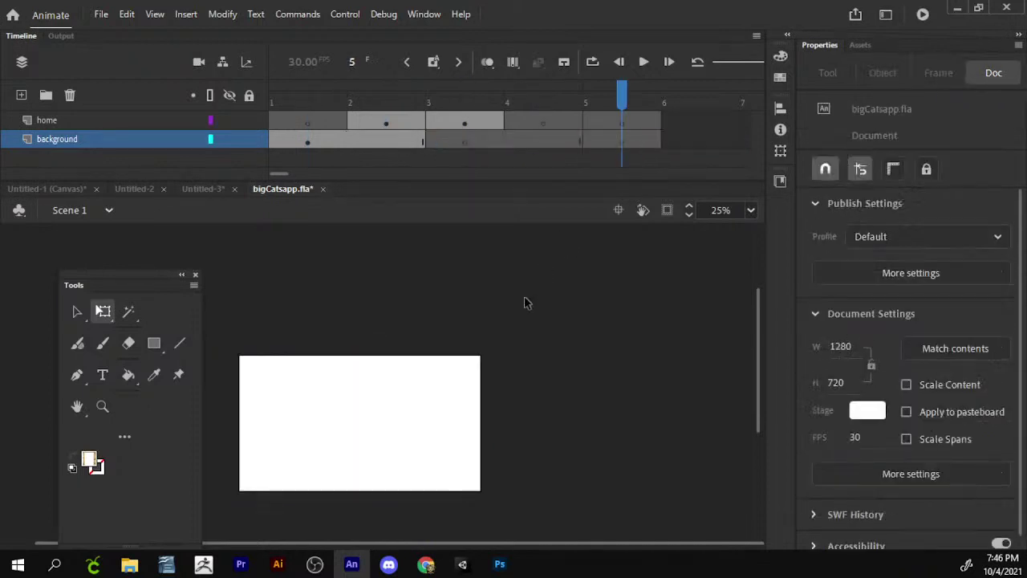
{"action": "left_click", "coordinate": [384, 144]}
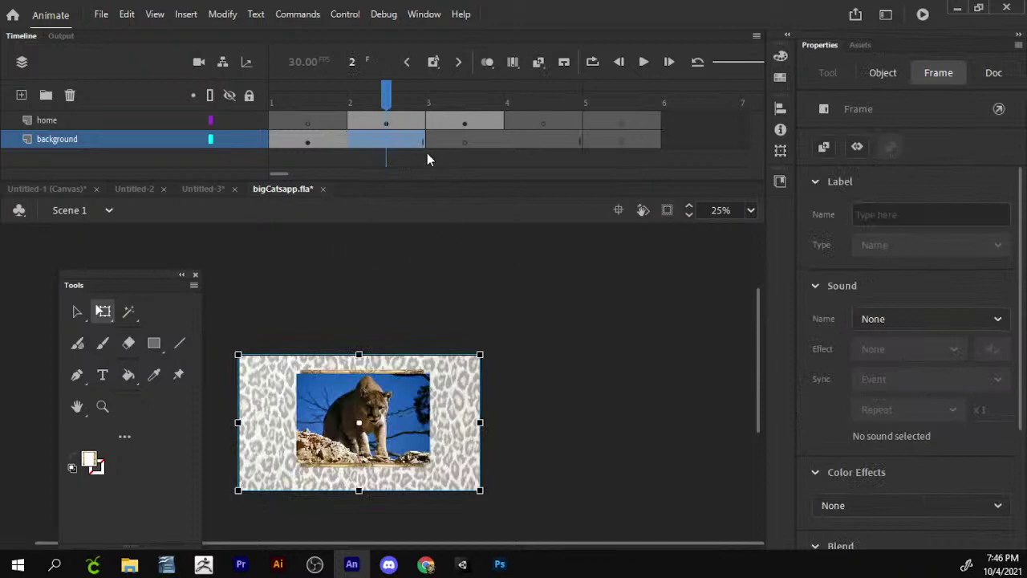
{"action": "key", "text": "Delete"}
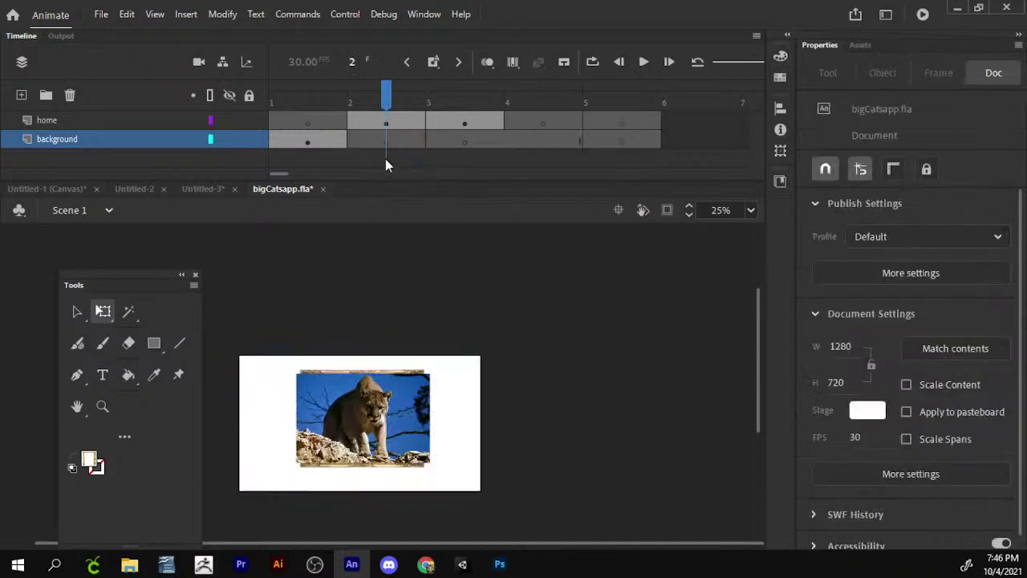
{"action": "left_click", "coordinate": [332, 145]}
{"action": "key", "text": "Delete"}
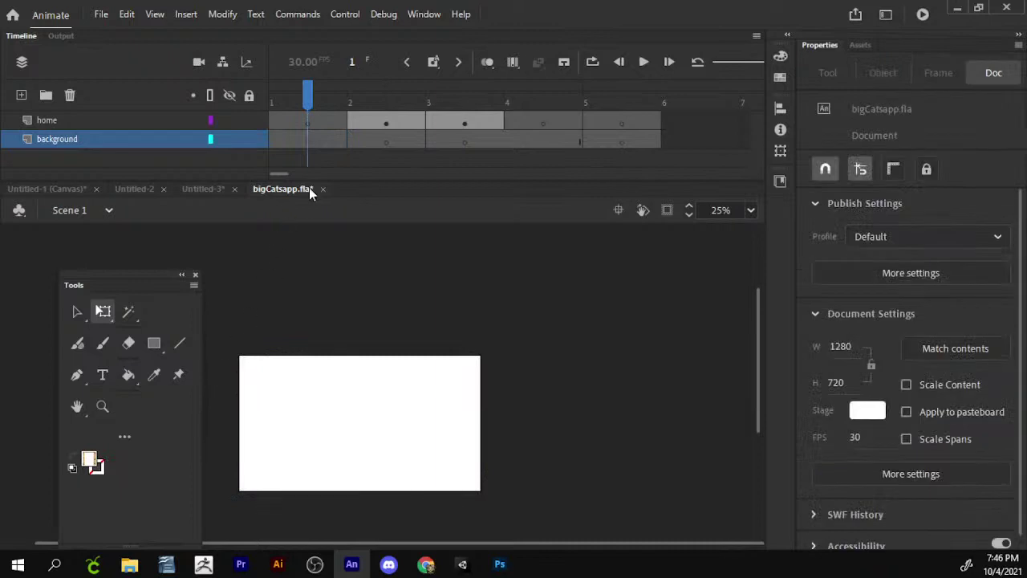
- Remove all the existing frames from the background layer
{"action": "left_click", "coordinate": [154, 343]}
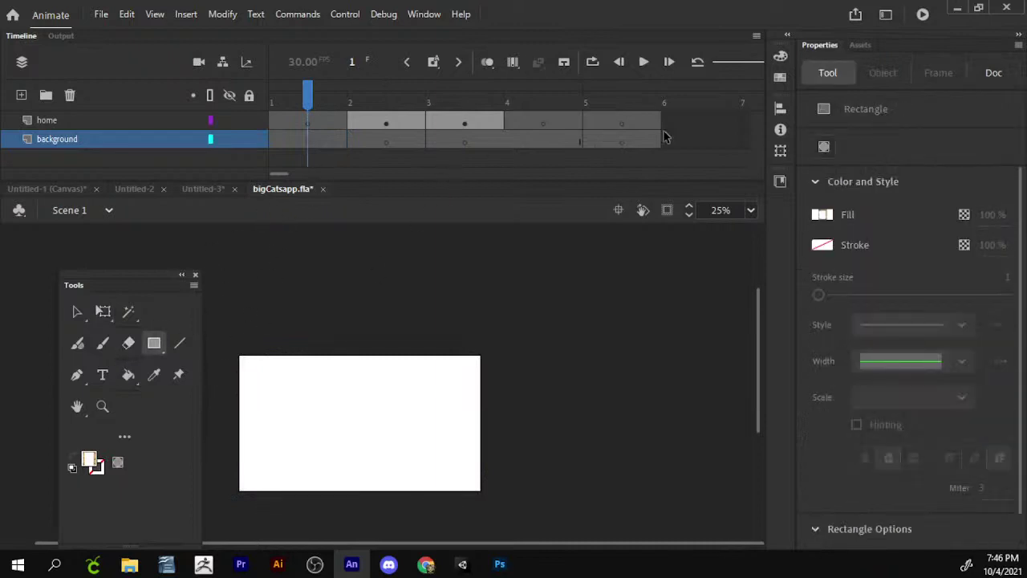
{"action": "left_click_drag", "start_coordinate": [663, 137], "coordinate": [309, 142]}
{"action": "right_click", "coordinate": [313, 140]}
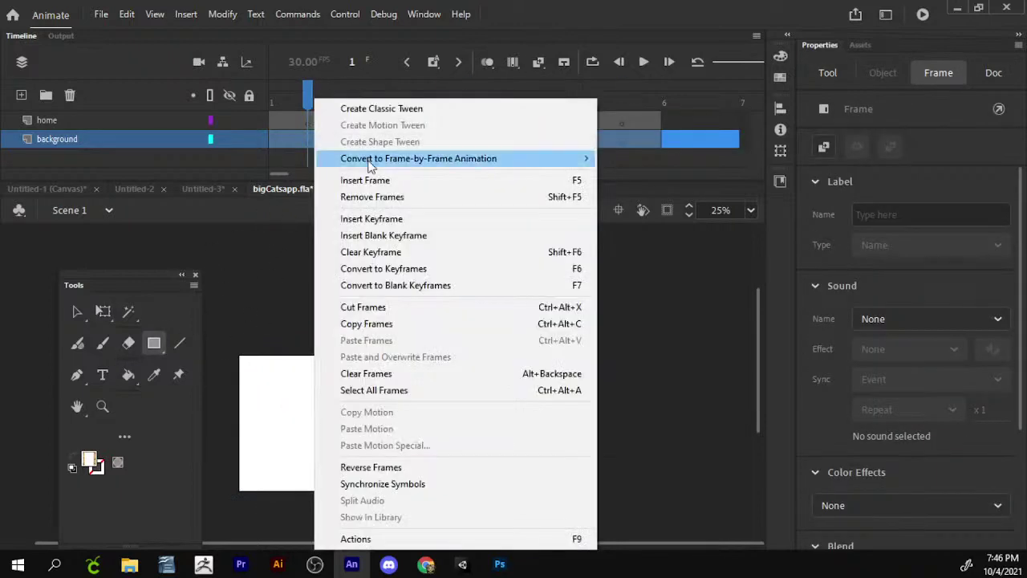
{"action": "left_click", "coordinate": [390, 200]}
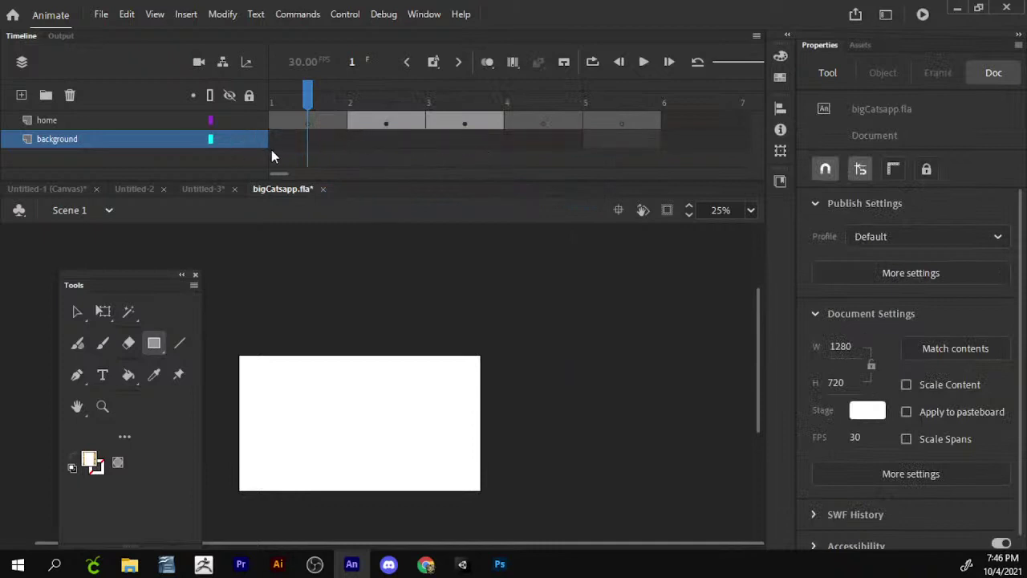
- Insert a keyframe at frame 5 of the background layer
{"action": "left_click", "coordinate": [294, 143]}
{"action": "left_click", "coordinate": [590, 147]}
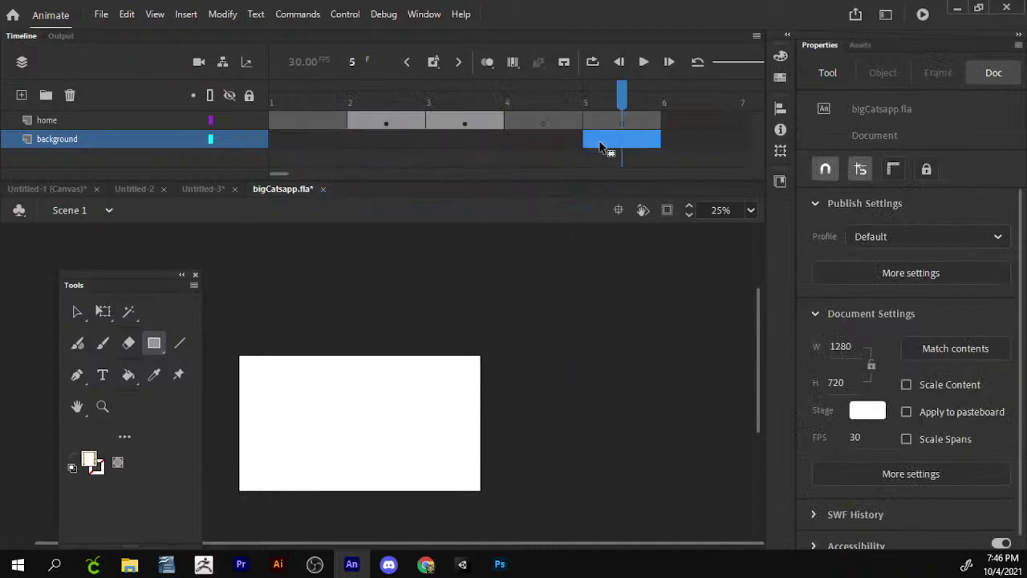
{"action": "left_click_drag", "start_coordinate": [602, 147], "coordinate": [610, 138]}
{"action": "right_click", "coordinate": [633, 140]}
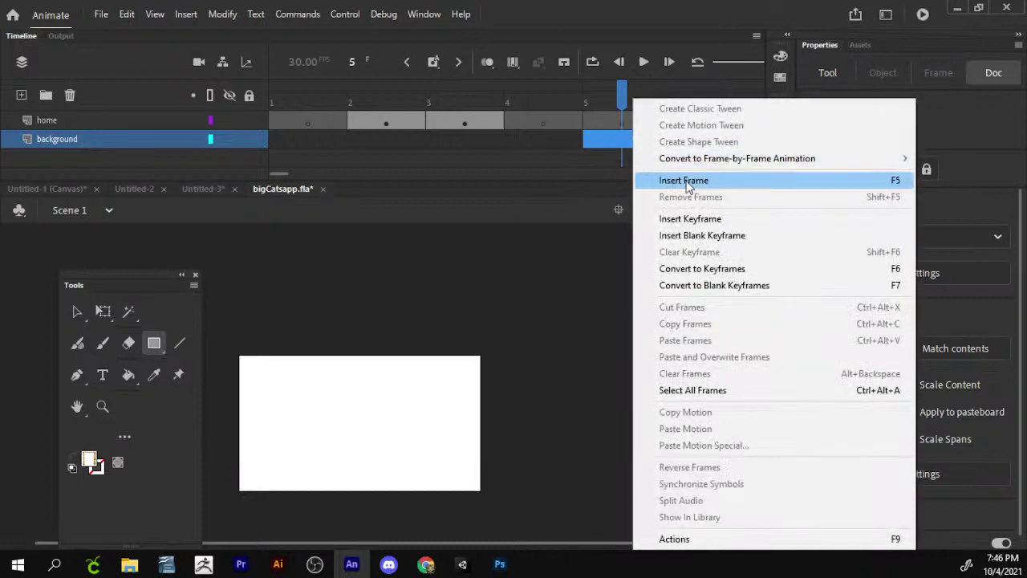
{"action": "left_click", "coordinate": [695, 226]}
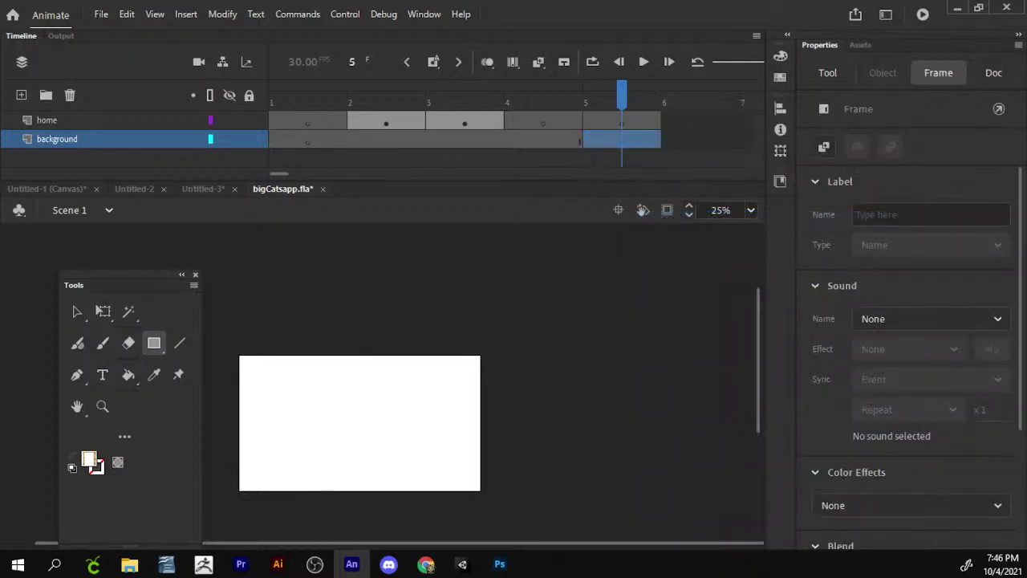
- Draw a bright blue rectangle without a stroke over the whole stage in frame 5 of the background layer
{"action": "left_click", "coordinate": [95, 462]}
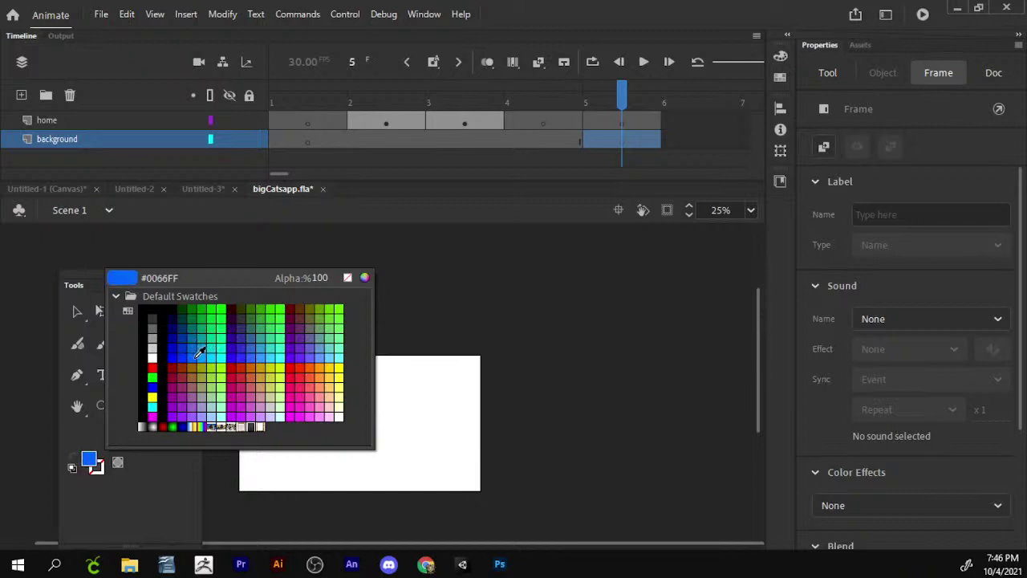
{"action": "left_click", "coordinate": [202, 358]}
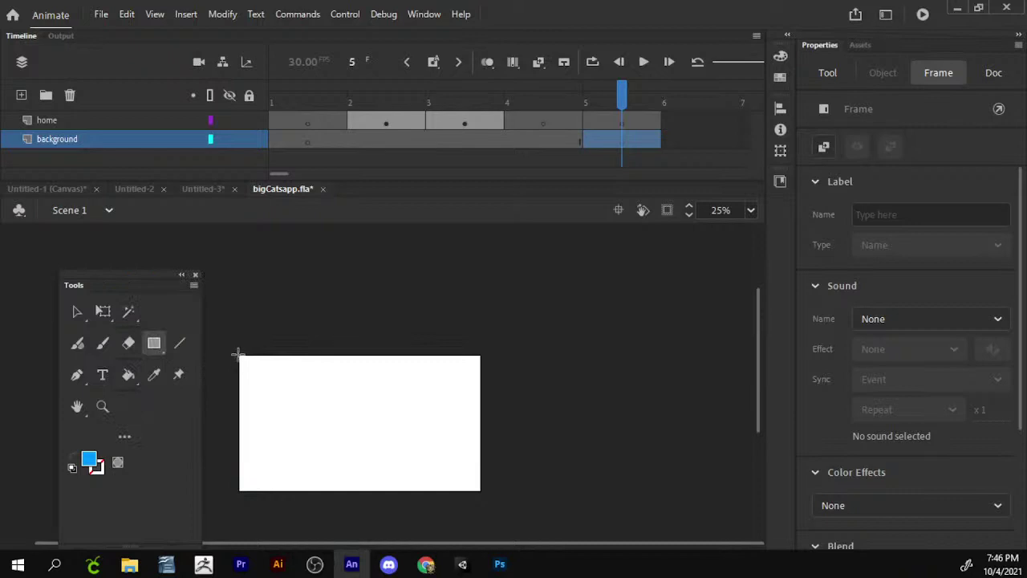
{"action": "mouse_move", "coordinate": [239, 353]}
{"action": "left_mouse_down"}
{"action": "mouse_move", "coordinate": [362, 477]}
{"action": "mouse_move", "coordinate": [543, 490]}
{"action": "mouse_move", "coordinate": [481, 491]}
{"action": "left_mouse_up"}
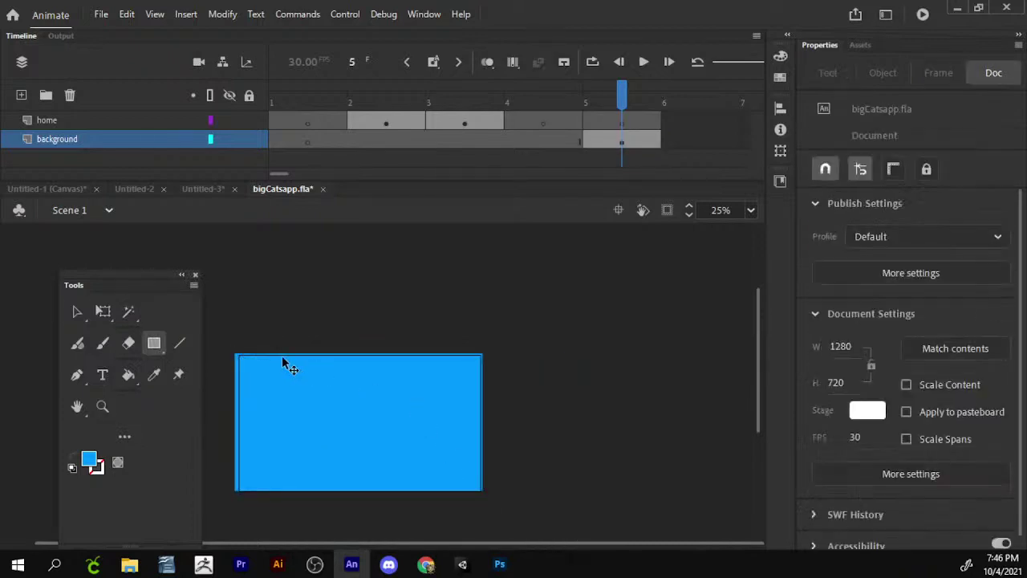
- Trim the blue rectangle's overhang along the stage edges and move its keyframe from frame 5 to frame 1
{"action": "key", "text": "v"}
{"action": "left_click_drag", "start_coordinate": [213, 337], "coordinate": [240, 511]}
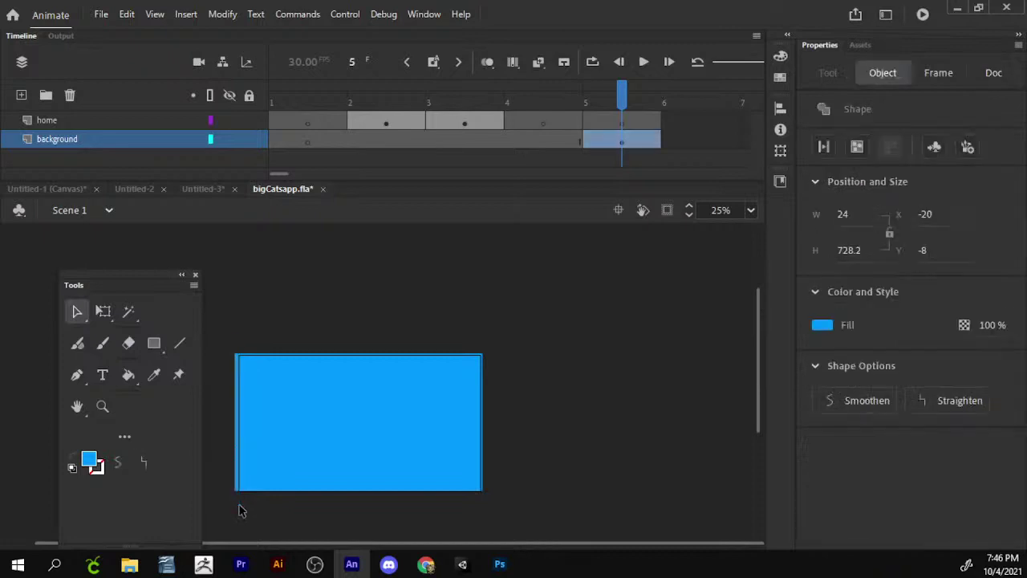
{"action": "key", "text": "Delete"}
{"action": "left_click_drag", "start_coordinate": [554, 249], "coordinate": [215, 361]}
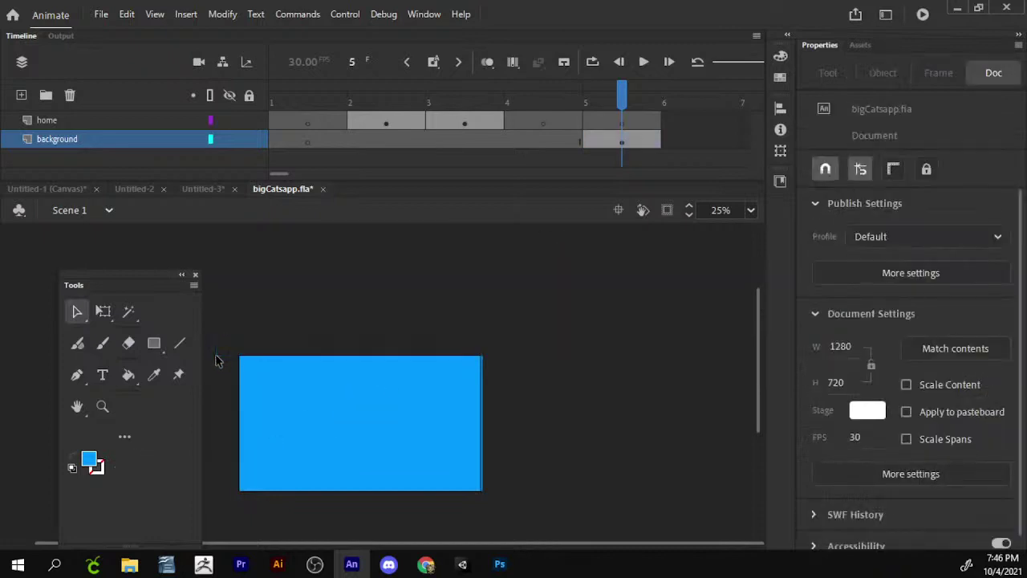
{"action": "left_click_drag", "start_coordinate": [687, 318], "coordinate": [485, 536]}
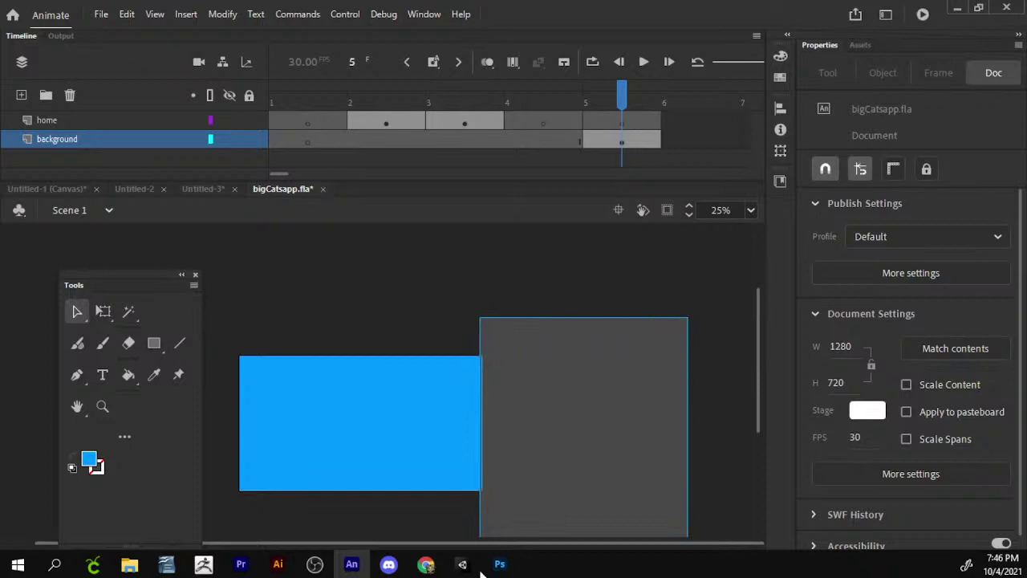
{"action": "key", "text": "Delete"}
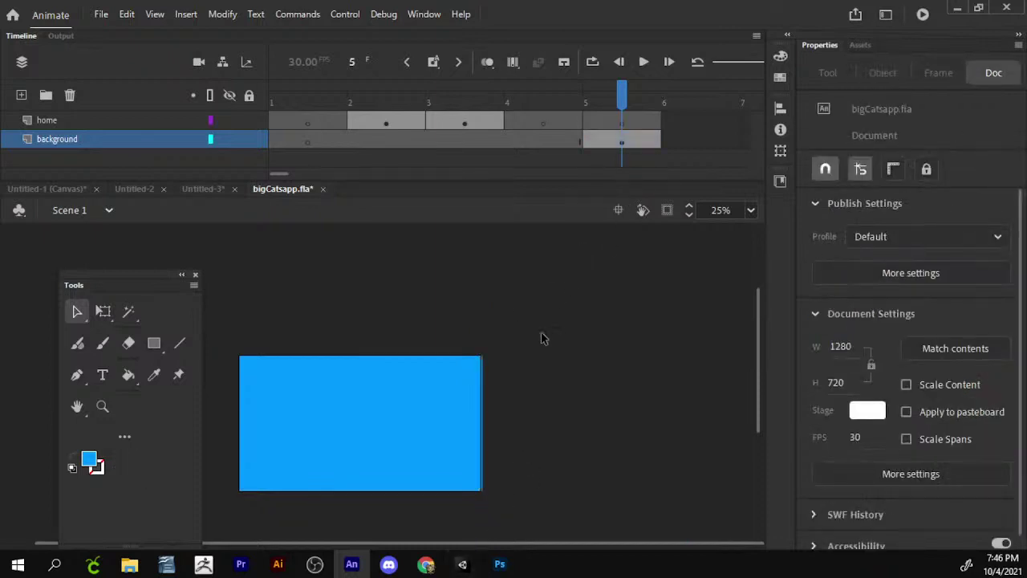
{"action": "key", "text": "ctrl+z"}
{"action": "key", "text": "Delete"}
{"action": "left_click_drag", "start_coordinate": [616, 148], "coordinate": [300, 154]}
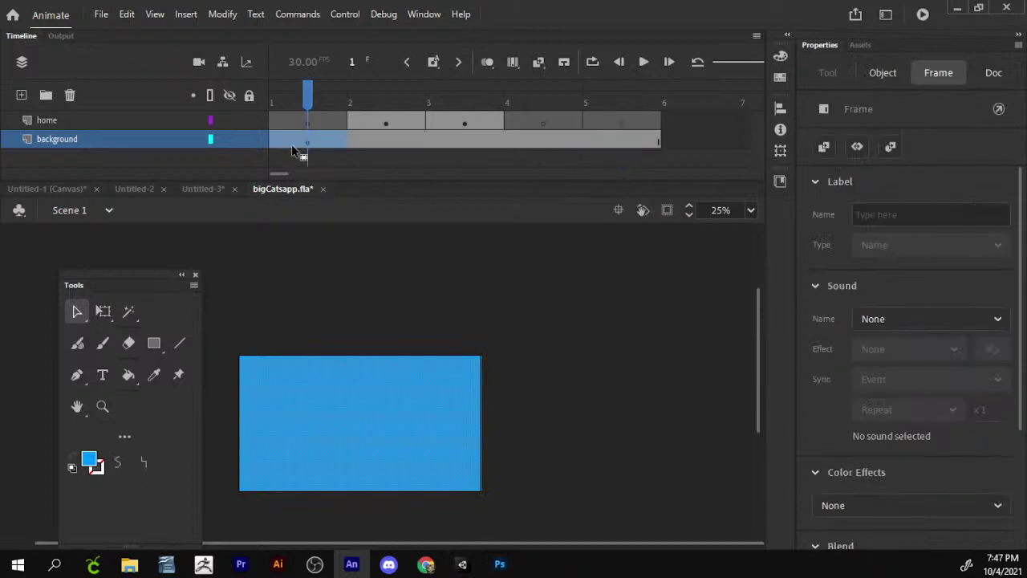
{"action": "left_click", "coordinate": [305, 101]}
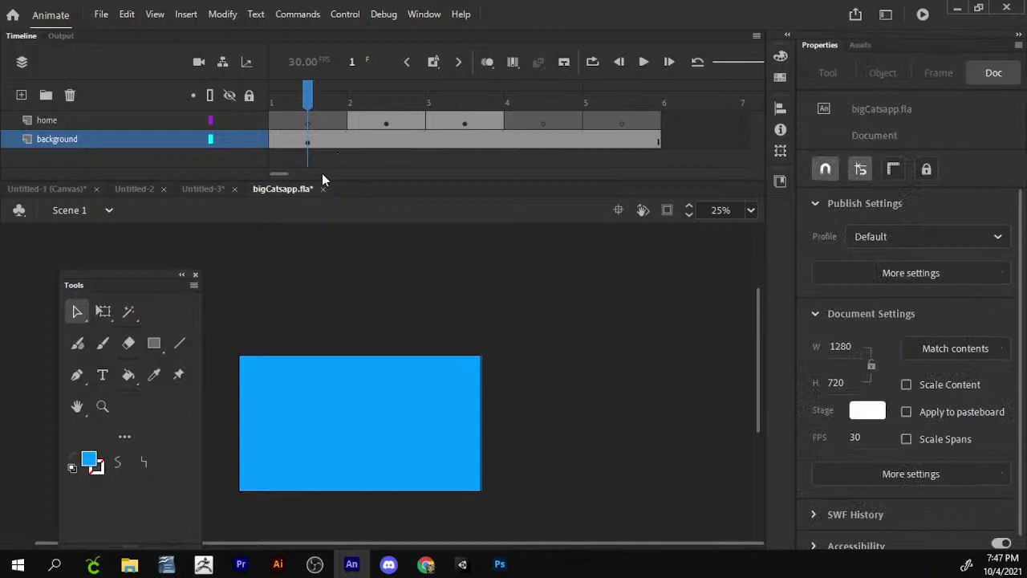
- Add the text "big cats" in frame 1, enlarge it to about 761 px wide and place it above the stage
{"action": "left_click", "coordinate": [102, 375]}
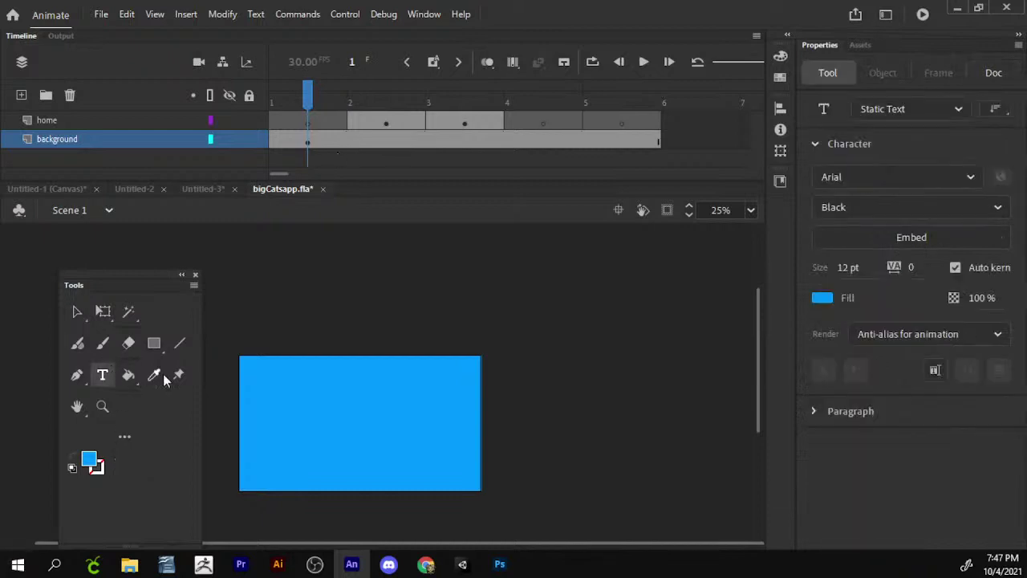
{"action": "left_click", "coordinate": [328, 386]}
{"action": "type", "text": "i"}
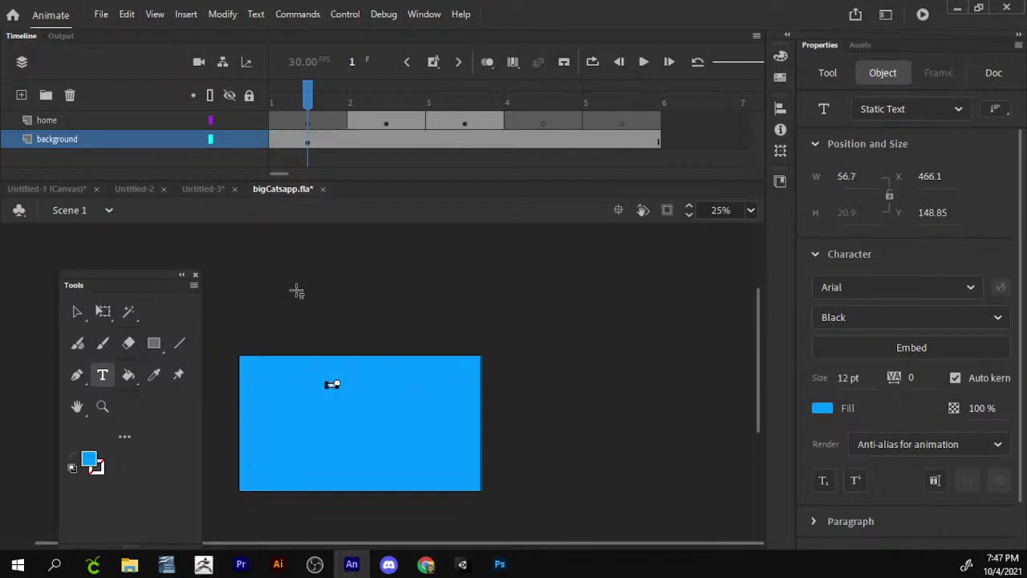
{"action": "left_click", "coordinate": [102, 310]}
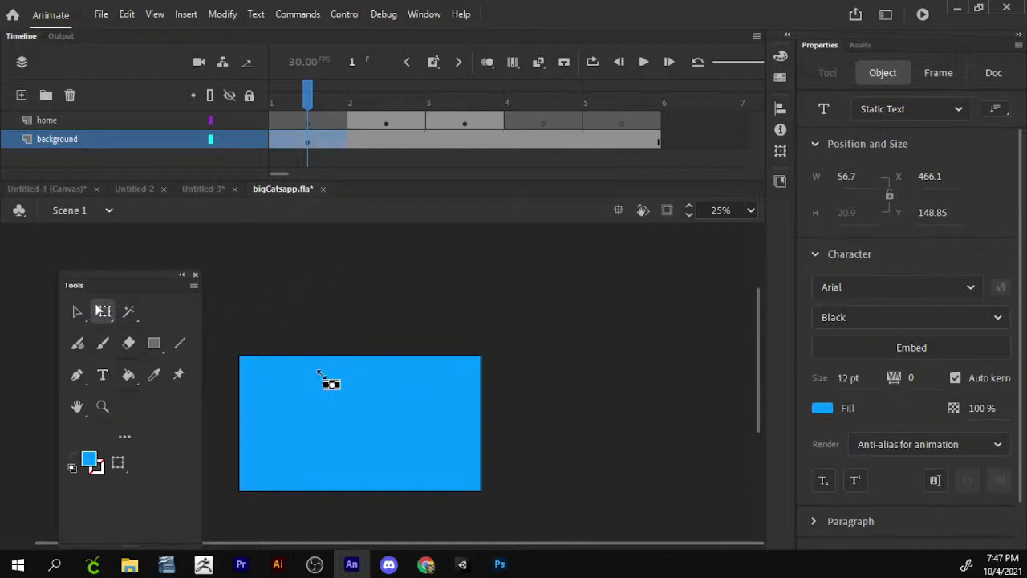
{"action": "left_click_drag", "start_coordinate": [318, 374], "coordinate": [257, 355]}
{"action": "left_click_drag", "start_coordinate": [405, 384], "coordinate": [437, 312]}
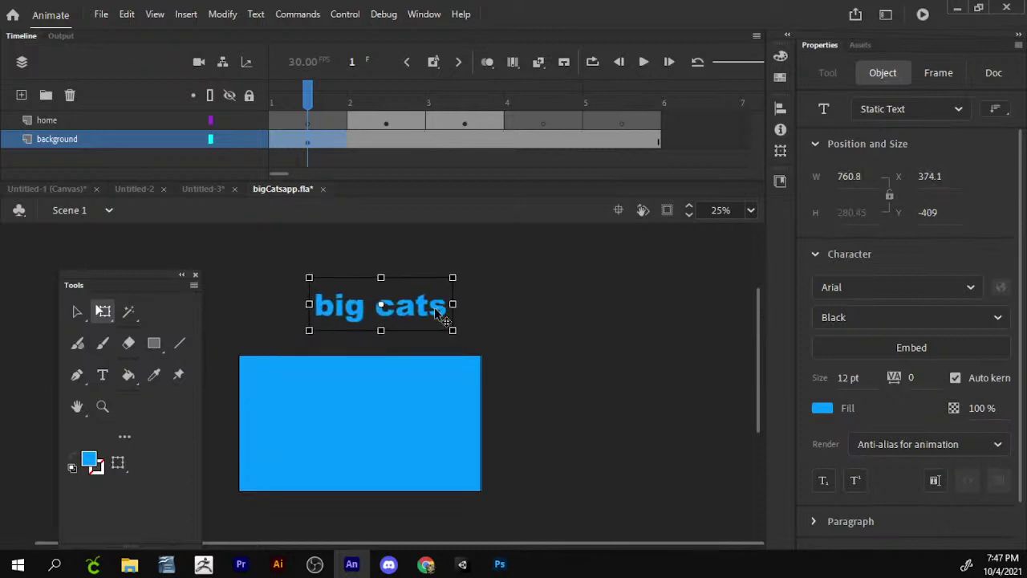
- Recolour the title text orange and capitalise it as "Big Cats"
{"action": "left_click", "coordinate": [90, 460]}
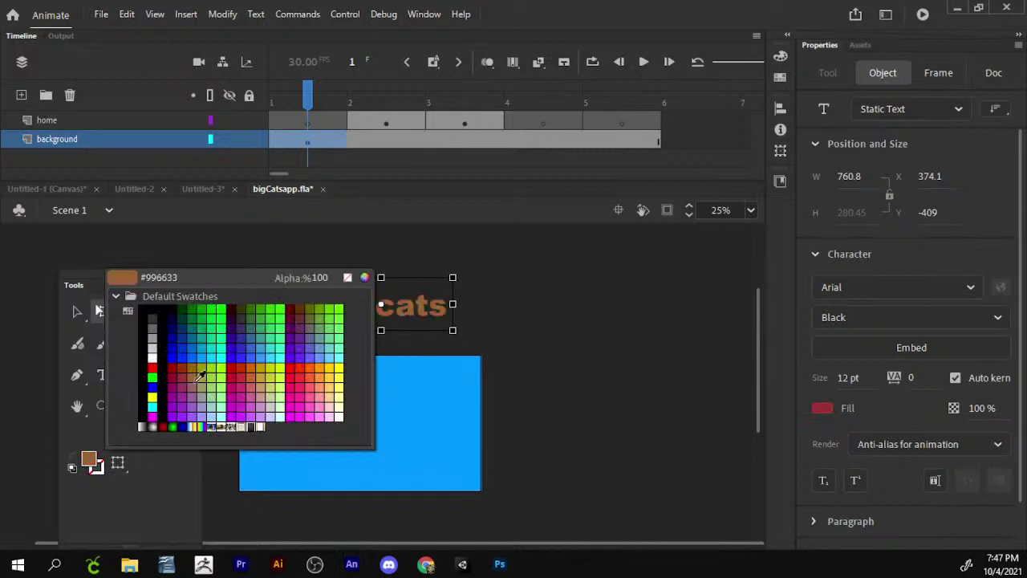
{"action": "left_click", "coordinate": [328, 363]}
{"action": "double_click", "coordinate": [380, 313]}
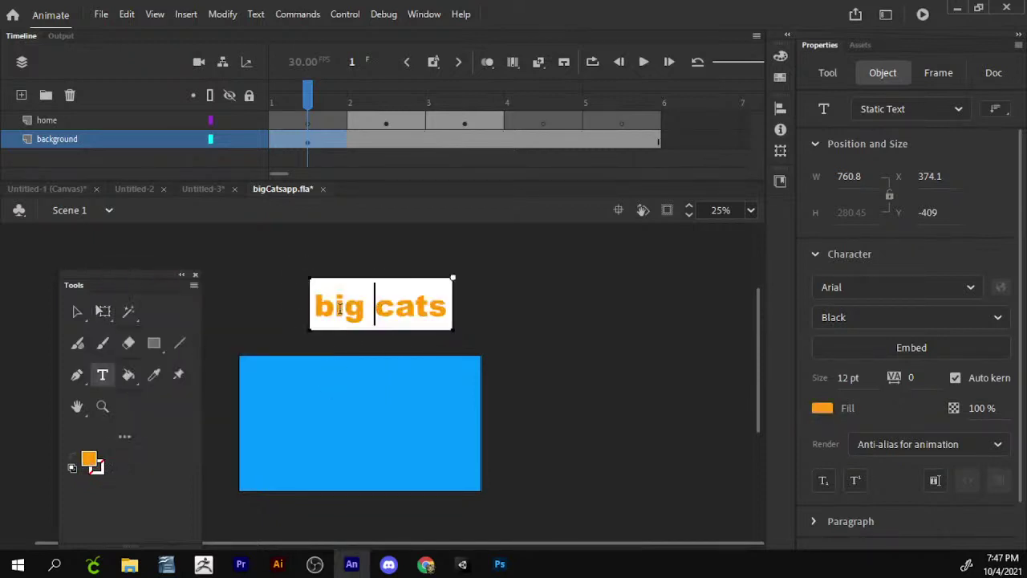
{"action": "key", "text": "Left"}
{"action": "key", "text": "Left"}
{"action": "key", "text": "Left"}
{"action": "key", "text": "shift+Left"}
{"action": "key", "text": "BackSpace"}
{"action": "key", "text": "Return"}
{"action": "type", "text": "B"}
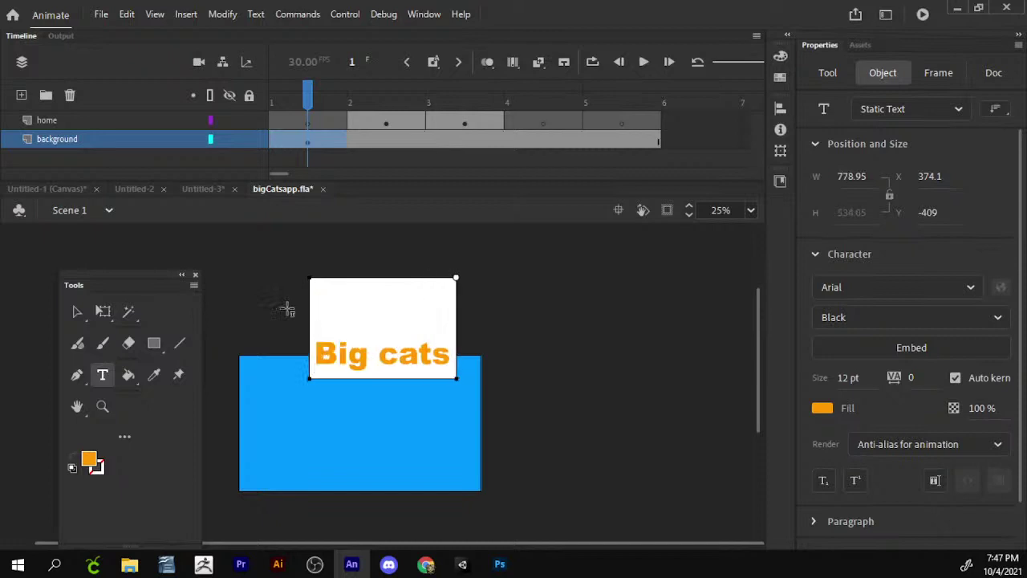
{"action": "key", "text": "BackSpace"}
{"action": "key", "text": "BackSpace"}
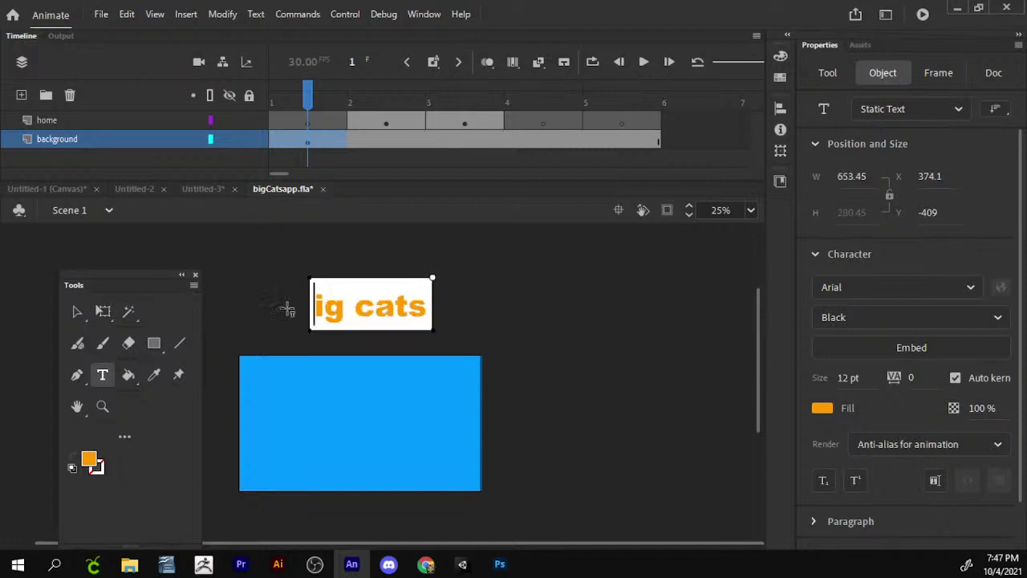
{"action": "type", "text": "b"}
{"action": "key", "text": "BackSpace"}
{"action": "type", "text": "B"}
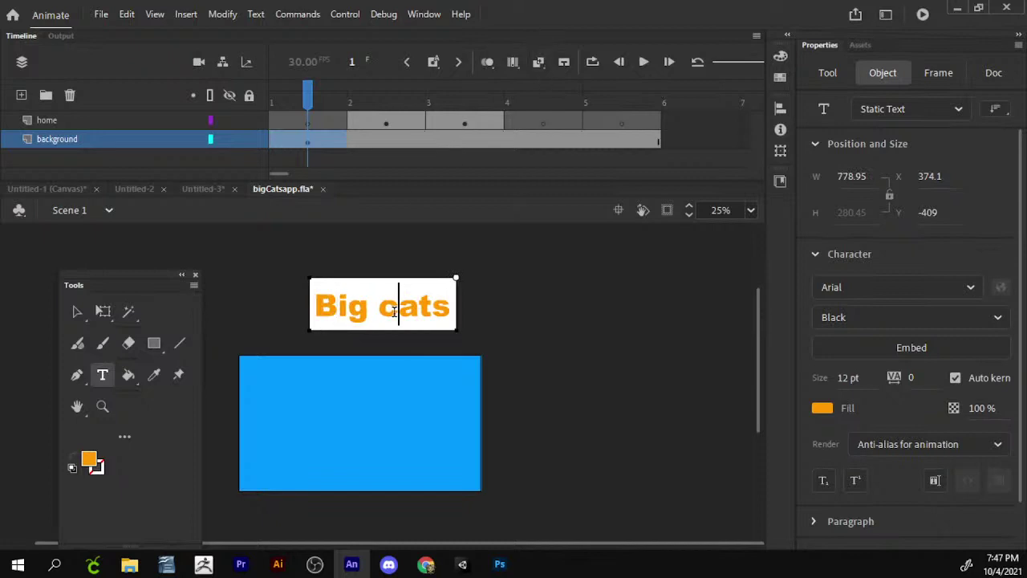
{"action": "key", "text": "BackSpace"}
{"action": "type", "text": "C"}
- Move the title onto the stage, enlarge it to about 981 px wide and align it with the stage's upper edge at about X 199, Y 0
{"action": "left_click", "coordinate": [85, 316]}
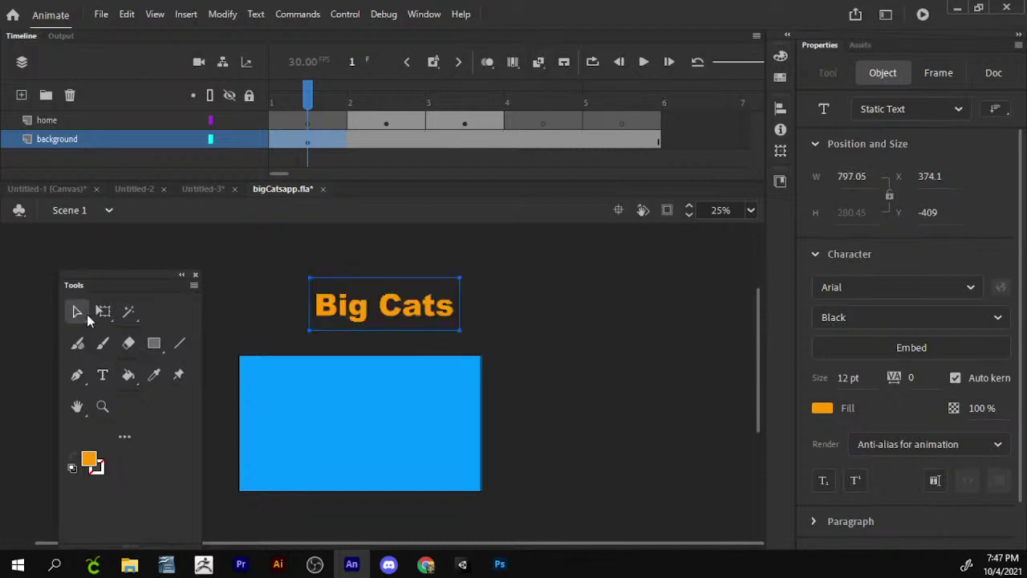
{"action": "left_click_drag", "start_coordinate": [443, 318], "coordinate": [431, 417]}
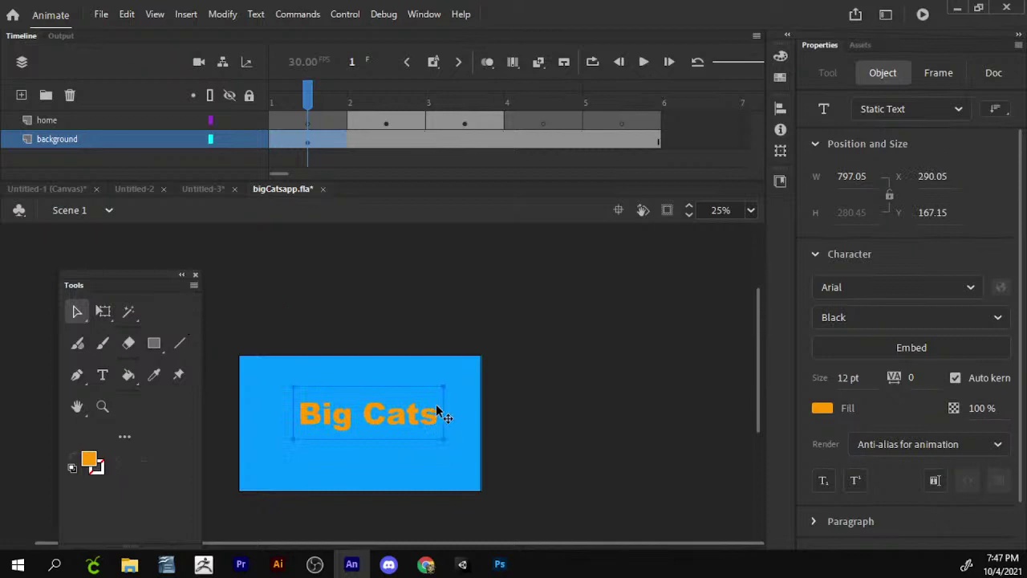
{"action": "left_click_drag", "start_coordinate": [499, 418], "coordinate": [520, 377]}
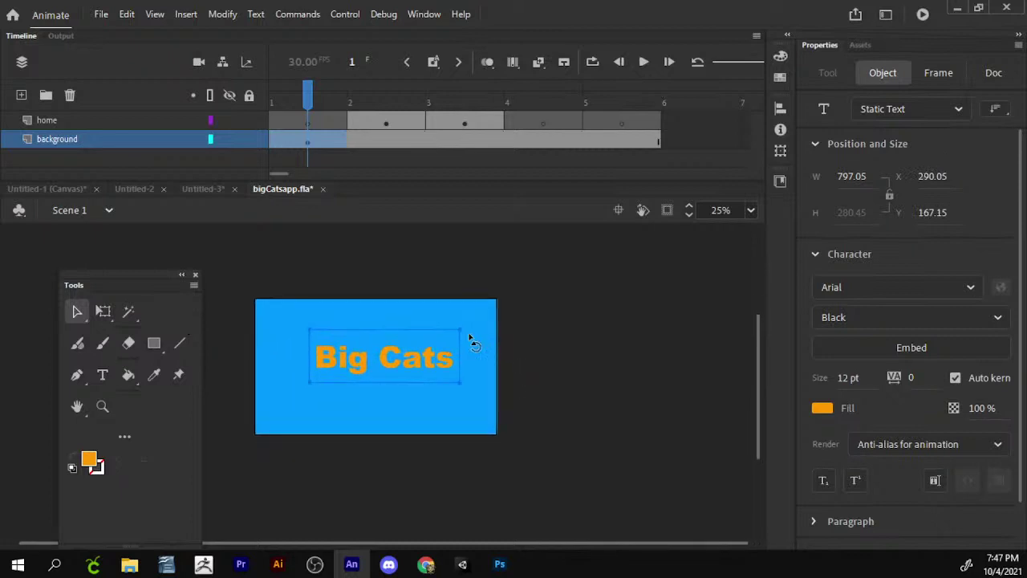
{"action": "key", "text": "q"}
{"action": "left_click_drag", "start_coordinate": [461, 327], "coordinate": [476, 315]}
{"action": "left_click_drag", "start_coordinate": [442, 376], "coordinate": [442, 351]}
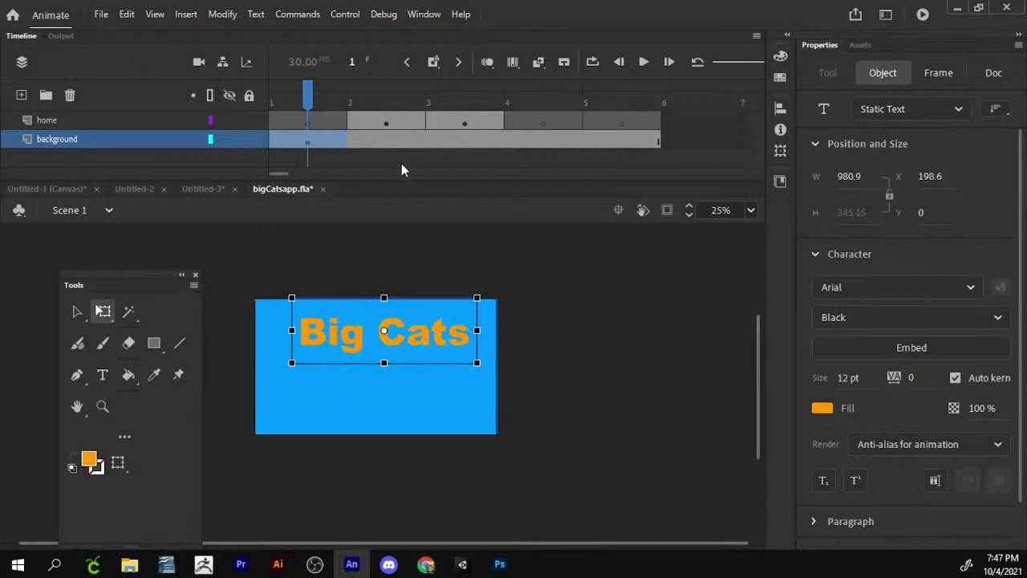
- Move the puma photo in frame 2 of the home layer down to about X 307, Y 223
{"action": "left_click", "coordinate": [396, 124]}
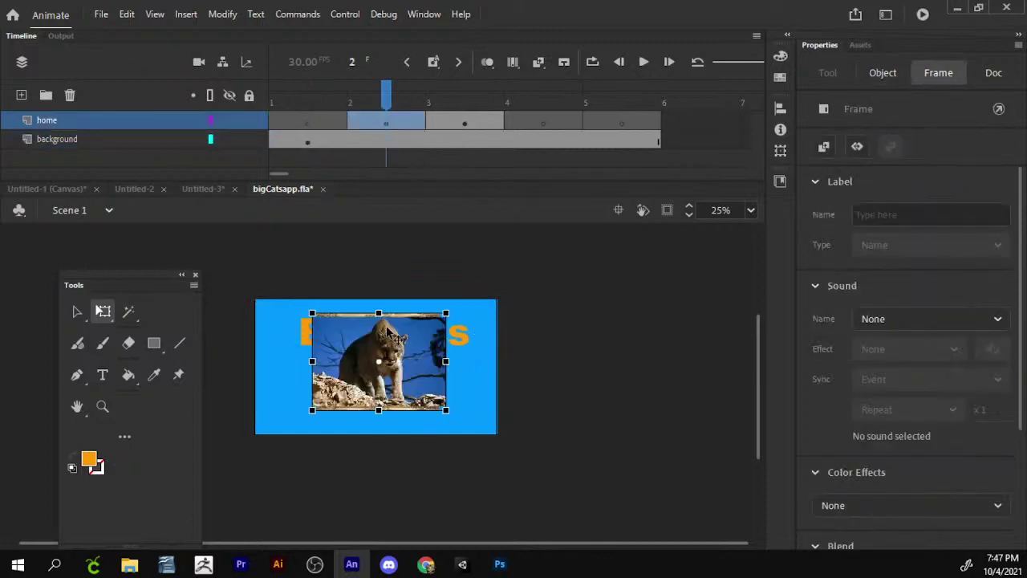
{"action": "left_click_drag", "start_coordinate": [387, 330], "coordinate": [405, 358]}
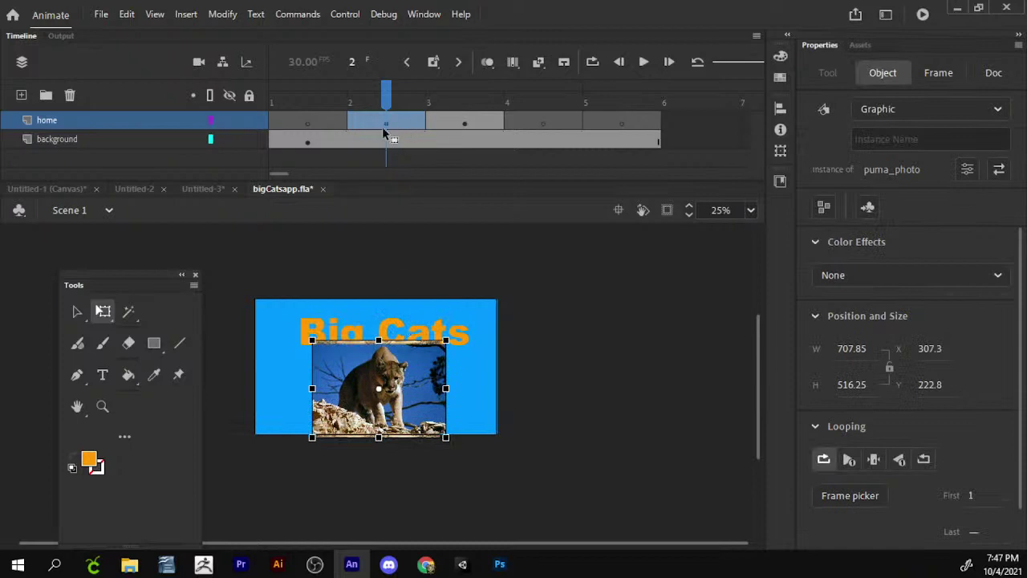
- Cut the "Big Cats" title out of frame 1 of the background layer
{"action": "left_click", "coordinate": [343, 138]}
{"action": "left_click", "coordinate": [476, 390]}
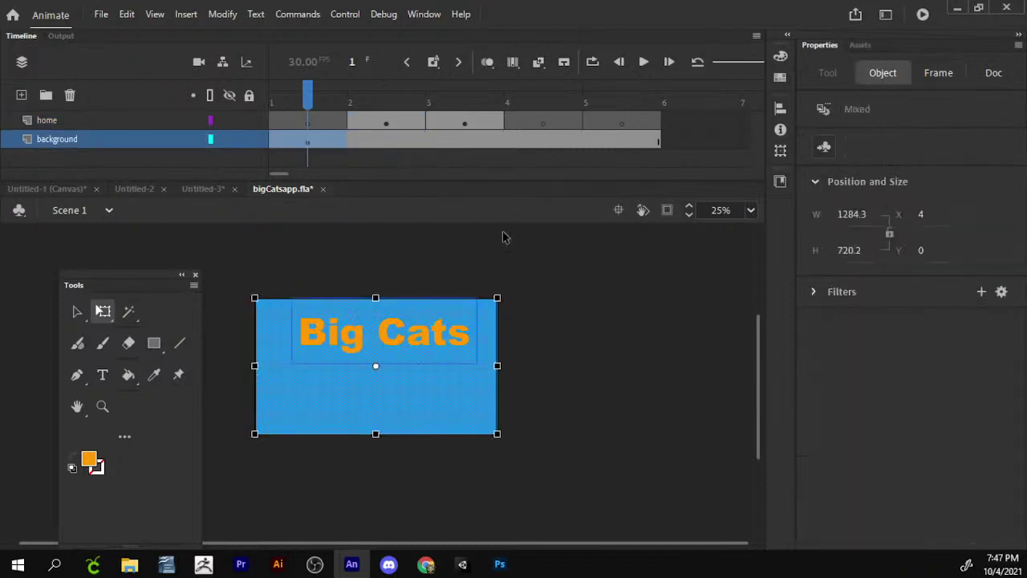
{"action": "left_click", "coordinate": [504, 232]}
{"action": "left_click", "coordinate": [435, 333]}
{"action": "right_click", "coordinate": [437, 337]}
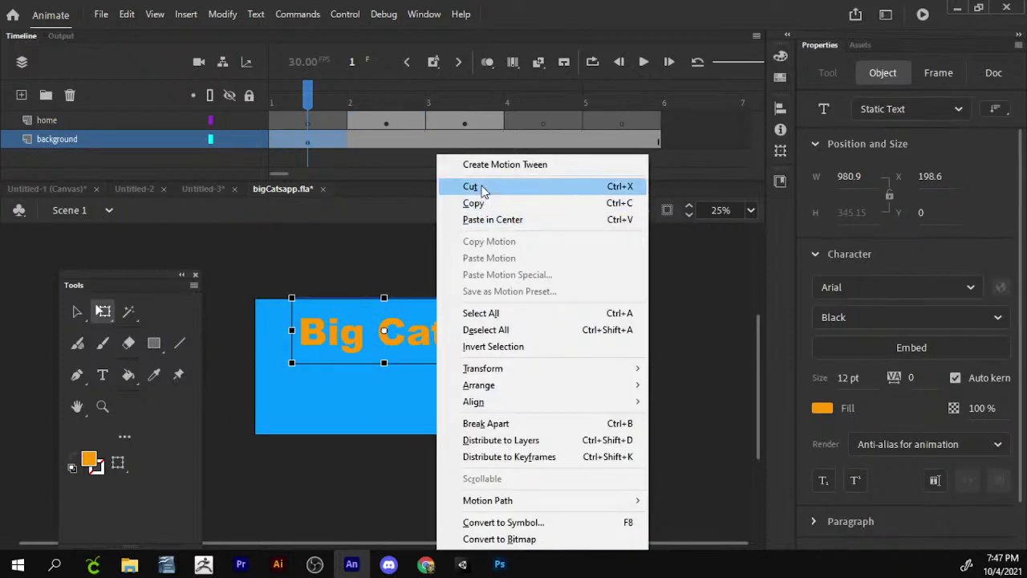
{"action": "left_click", "coordinate": [482, 187]}
- Paste the title into frame 1 of the home layer and move it up to about X 188, Y -32
{"action": "left_click", "coordinate": [317, 120]}
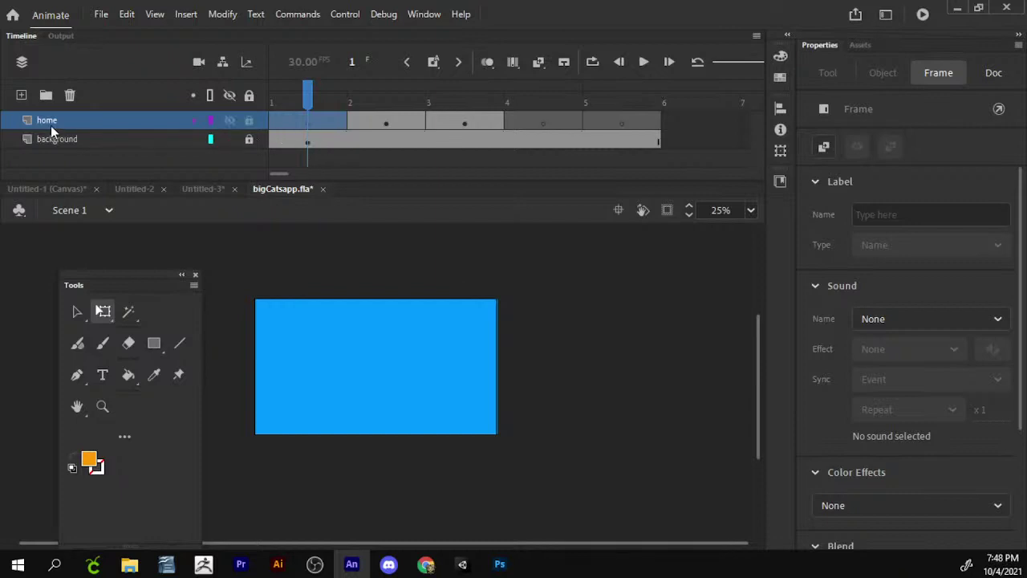
{"action": "right_click", "coordinate": [409, 270]}
{"action": "left_click", "coordinate": [474, 312]}
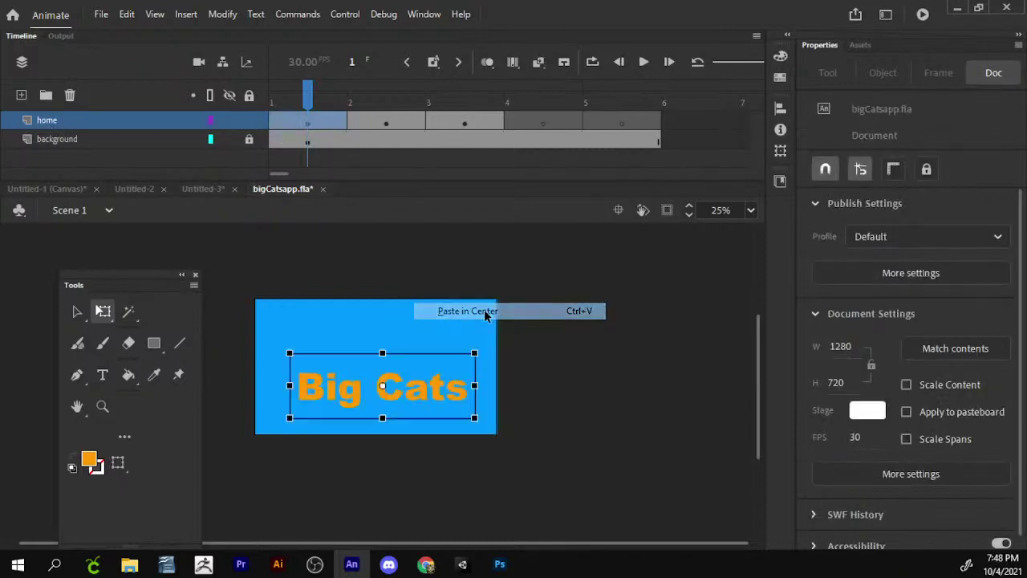
{"action": "left_click_drag", "start_coordinate": [414, 376], "coordinate": [414, 329]}
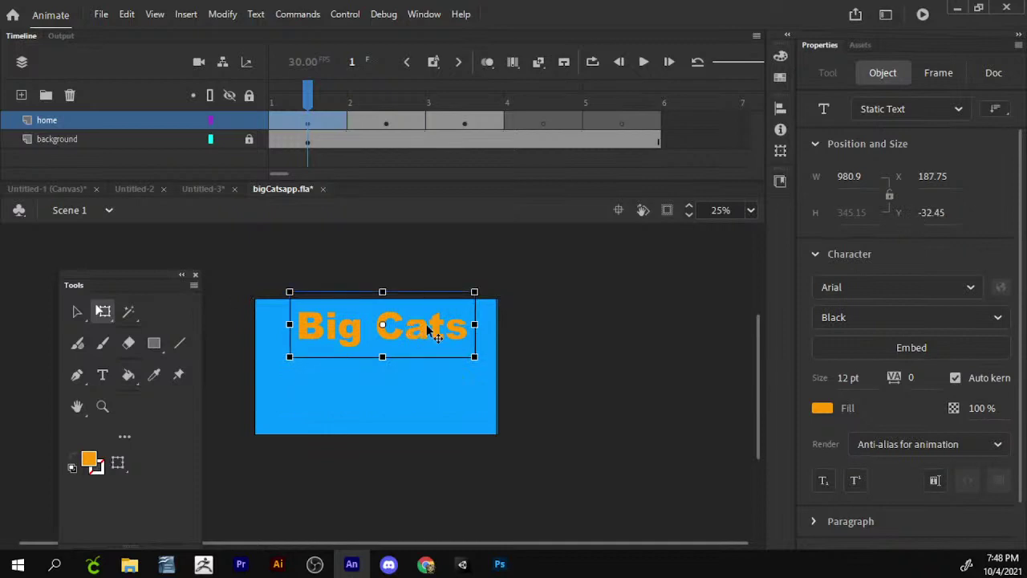
- Set the font of the whole "Big Cats" title in frame 1 of the home layer to Fair Prosper
{"action": "key", "text": "t"}
{"action": "left_click", "coordinate": [427, 329]}
{"action": "left_click_drag", "start_coordinate": [270, 326], "coordinate": [480, 328]}
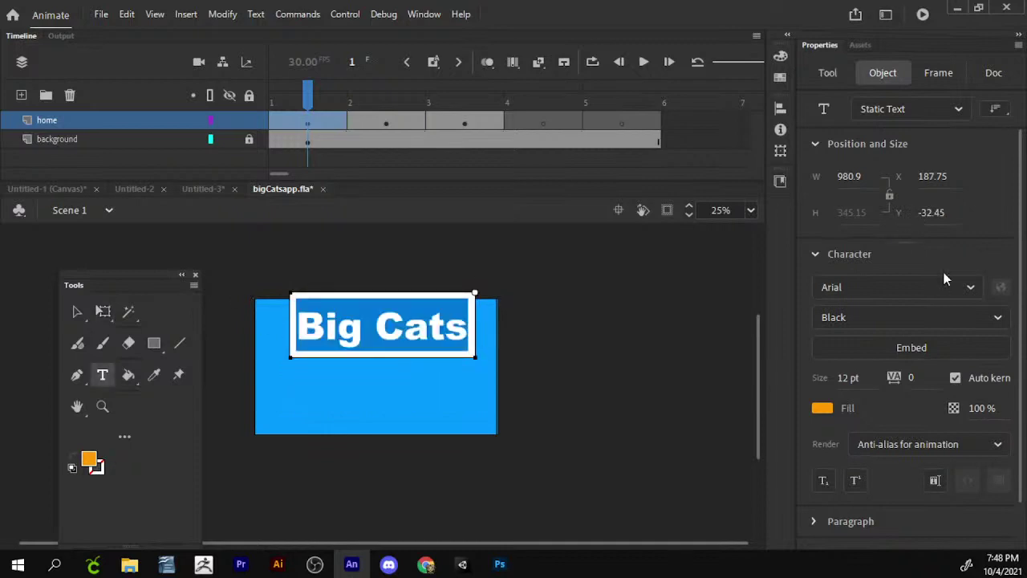
{"action": "left_click", "coordinate": [972, 286]}
{"action": "scroll", "coordinate": [709, 449], "scroll_direction": "down", "scroll_amount": 10}
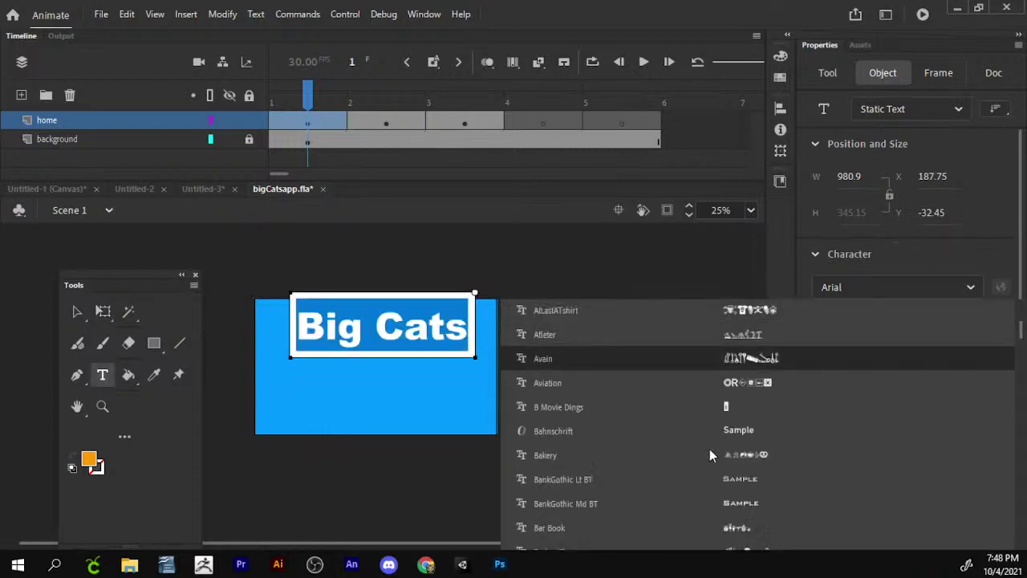
{"action": "scroll", "coordinate": [768, 441], "scroll_direction": "up", "scroll_amount": 2}
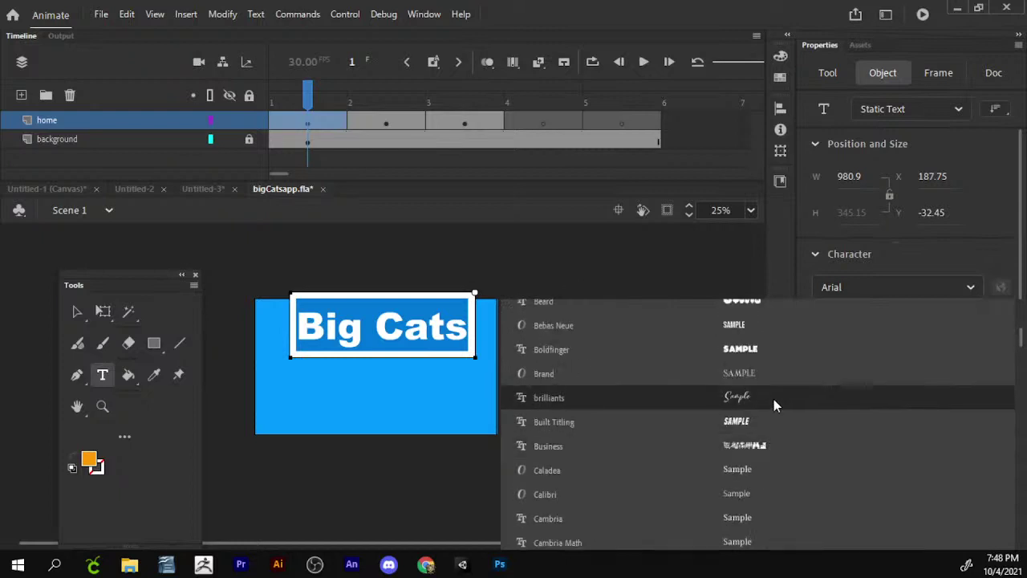
{"action": "scroll", "coordinate": [771, 405], "scroll_direction": "down", "scroll_amount": 3}
{"action": "scroll", "coordinate": [779, 455], "scroll_direction": "down", "scroll_amount": 5}
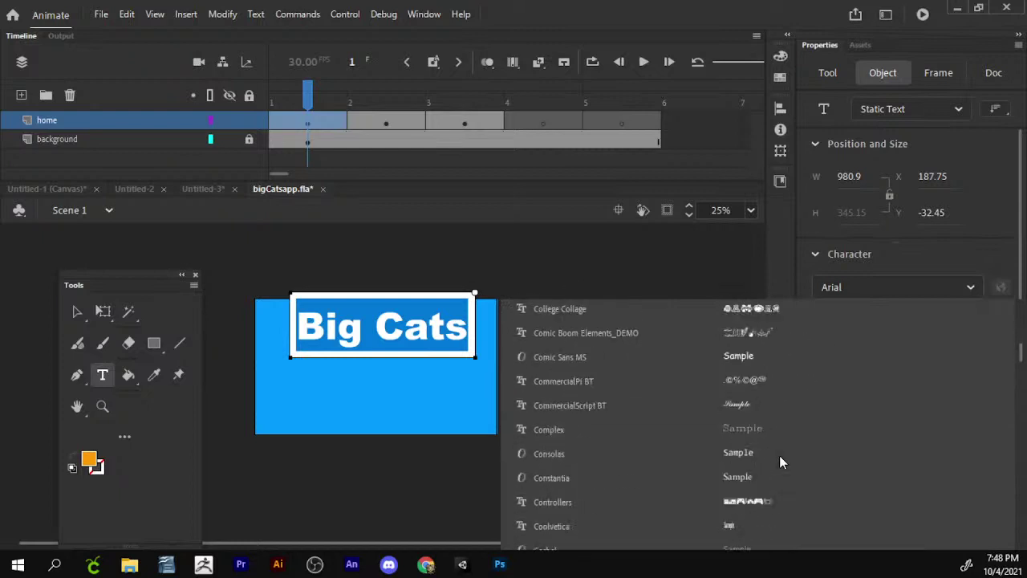
{"action": "scroll", "coordinate": [782, 433], "scroll_direction": "down", "scroll_amount": 2}
{"action": "scroll", "coordinate": [783, 465], "scroll_direction": "down", "scroll_amount": 8}
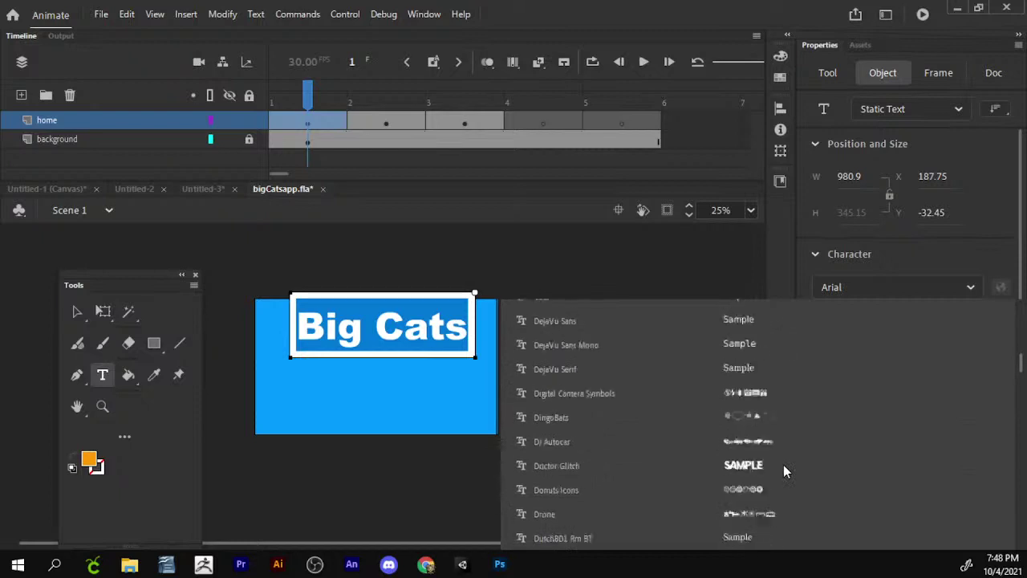
{"action": "scroll", "coordinate": [783, 473], "scroll_direction": "down", "scroll_amount": 3}
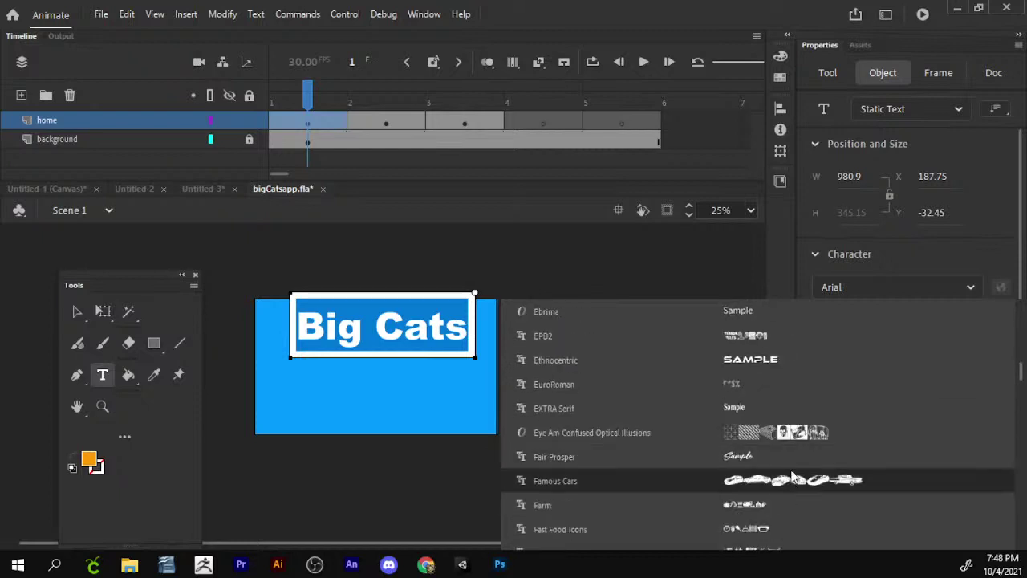
{"action": "left_click", "coordinate": [783, 484]}
{"action": "left_click", "coordinate": [369, 340]}
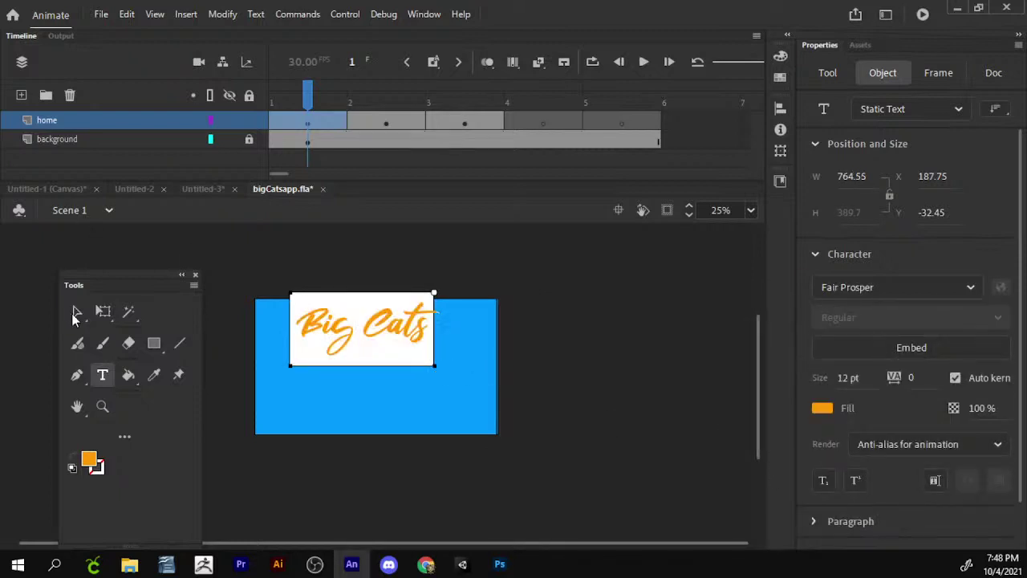
- Duplicate the "Big Cats" title just below the original and change the copy's text to "photo gallery"
{"action": "left_click", "coordinate": [77, 312]}
{"action": "left_click_drag", "start_coordinate": [325, 314], "coordinate": [418, 374]}
{"action": "double_click", "coordinate": [431, 375]}
{"action": "key", "text": "ctrl+a"}
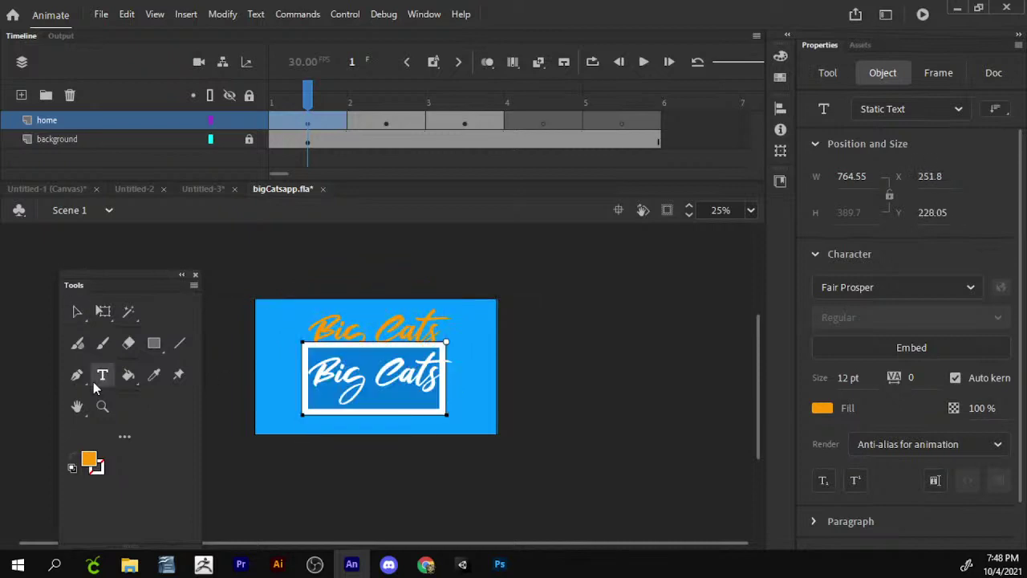
{"action": "type", "text": "photo"}
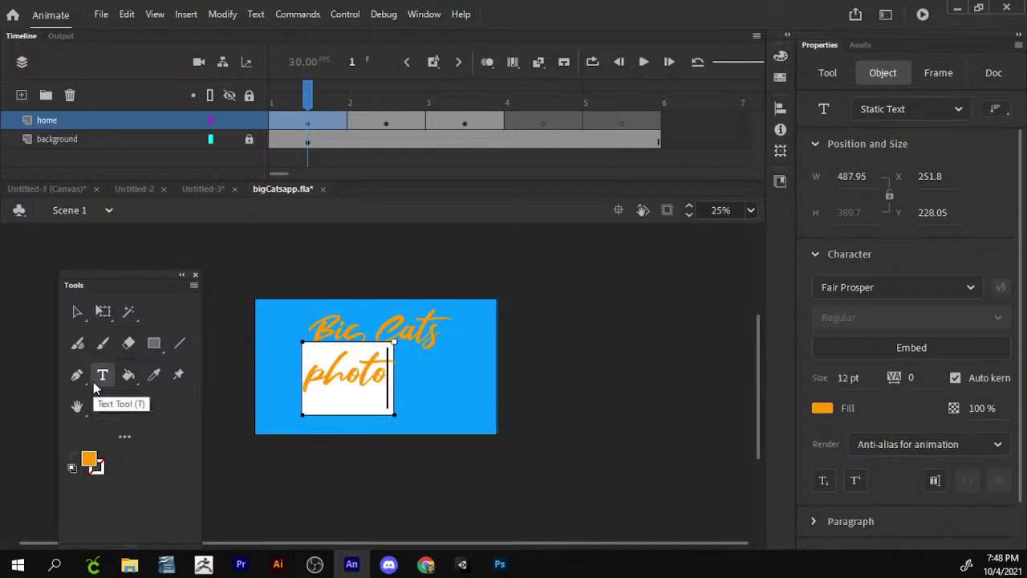
{"action": "type", "text": " sa"}
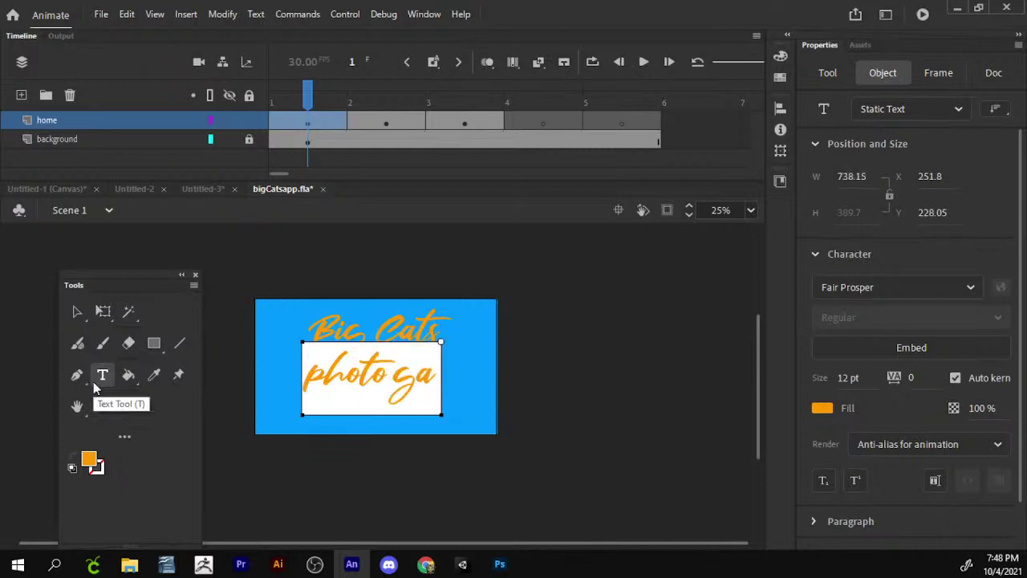
{"action": "type", "text": "llery"}
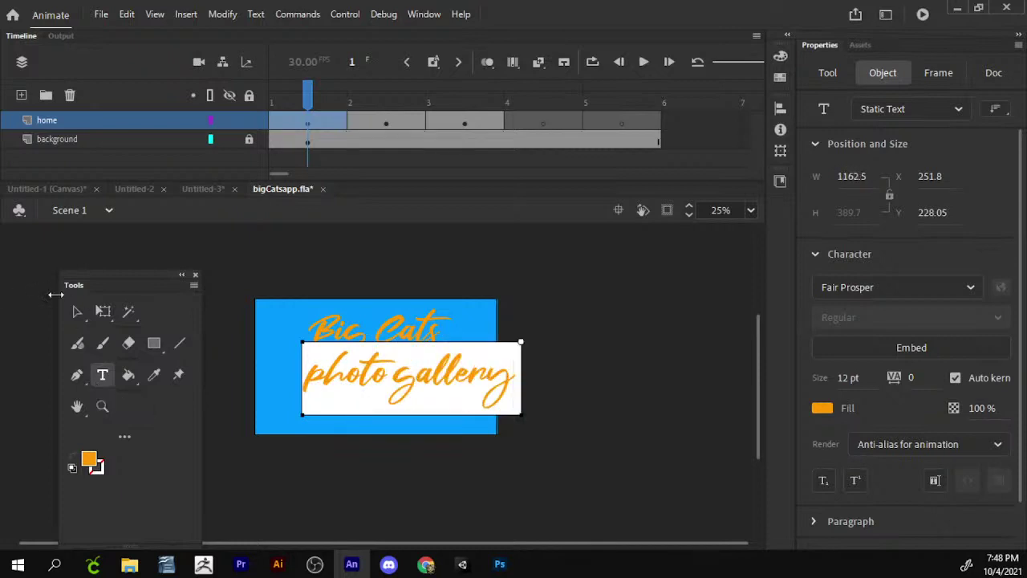
- Shrink the "photo gallery" text to about 682 px wide and place it under the title at about X 312, Y 309
{"action": "key", "text": "Escape"}
{"action": "key", "text": "q"}
{"action": "left_click_drag", "start_coordinate": [521, 341], "coordinate": [476, 343]}
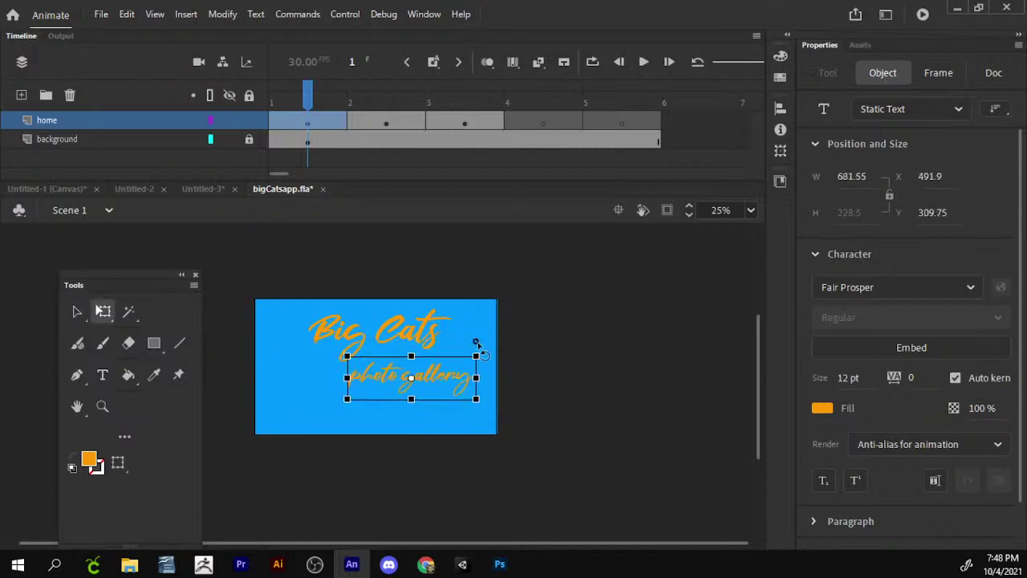
{"action": "left_click_drag", "start_coordinate": [428, 392], "coordinate": [392, 395]}
- Set the "Big Cats" title's font to Freshman and move it to about X 196, Y 112
{"action": "left_click", "coordinate": [431, 346]}
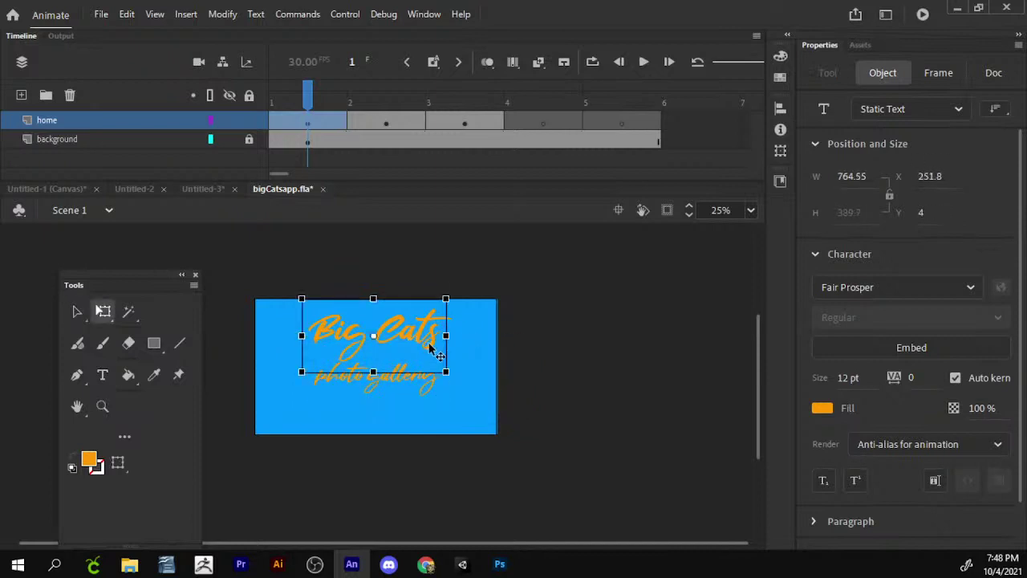
{"action": "double_click", "coordinate": [433, 349]}
{"action": "key", "text": "ctrl+a"}
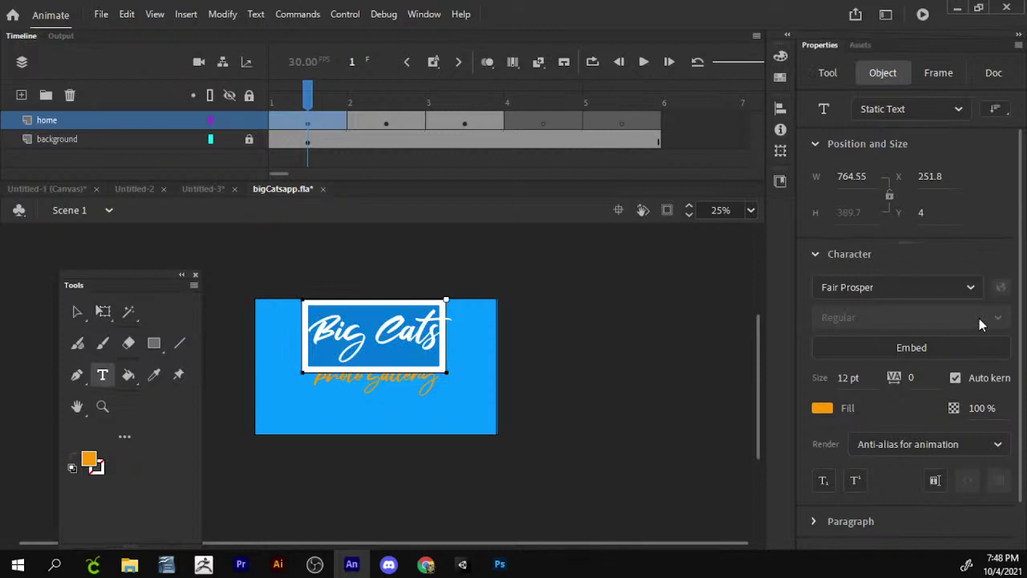
{"action": "left_click", "coordinate": [969, 287]}
{"action": "scroll", "coordinate": [722, 453], "scroll_direction": "down", "scroll_amount": 2}
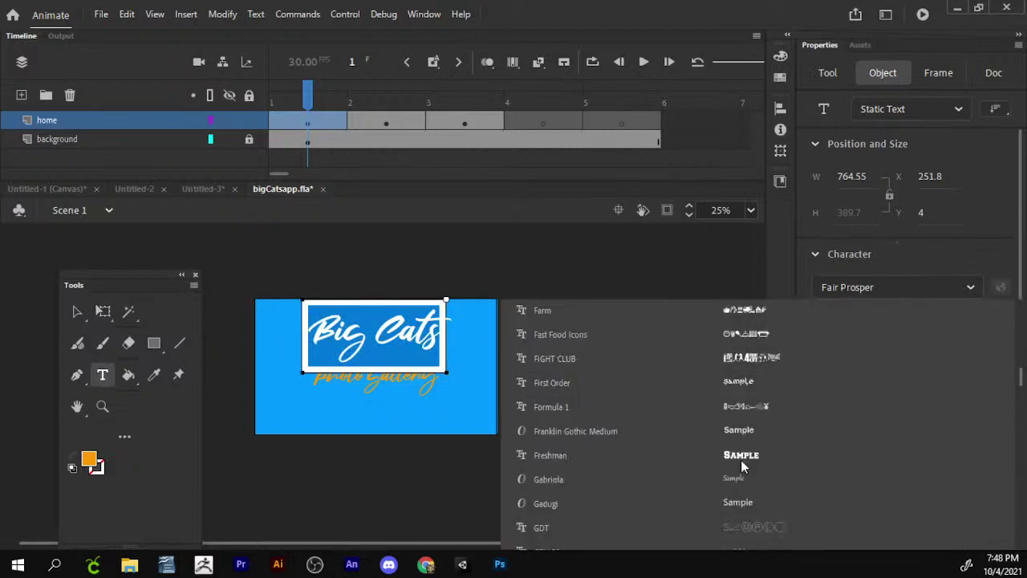
{"action": "scroll", "coordinate": [806, 453], "scroll_direction": "down", "scroll_amount": 3}
{"action": "scroll", "coordinate": [806, 454], "scroll_direction": "up", "scroll_amount": 2}
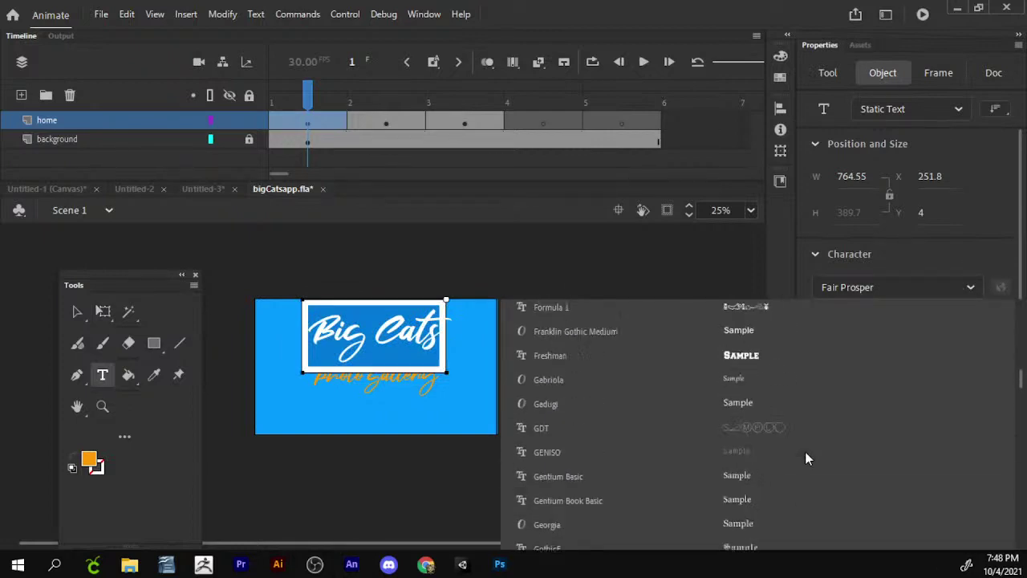
{"action": "left_click", "coordinate": [744, 356]}
{"action": "left_click", "coordinate": [77, 310]}
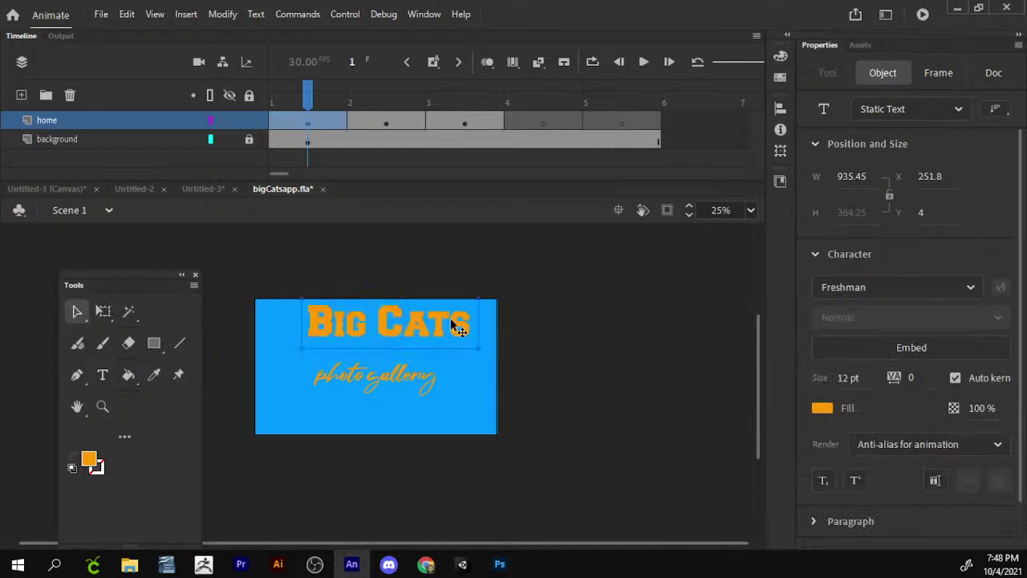
{"action": "left_click_drag", "start_coordinate": [427, 333], "coordinate": [418, 356]}
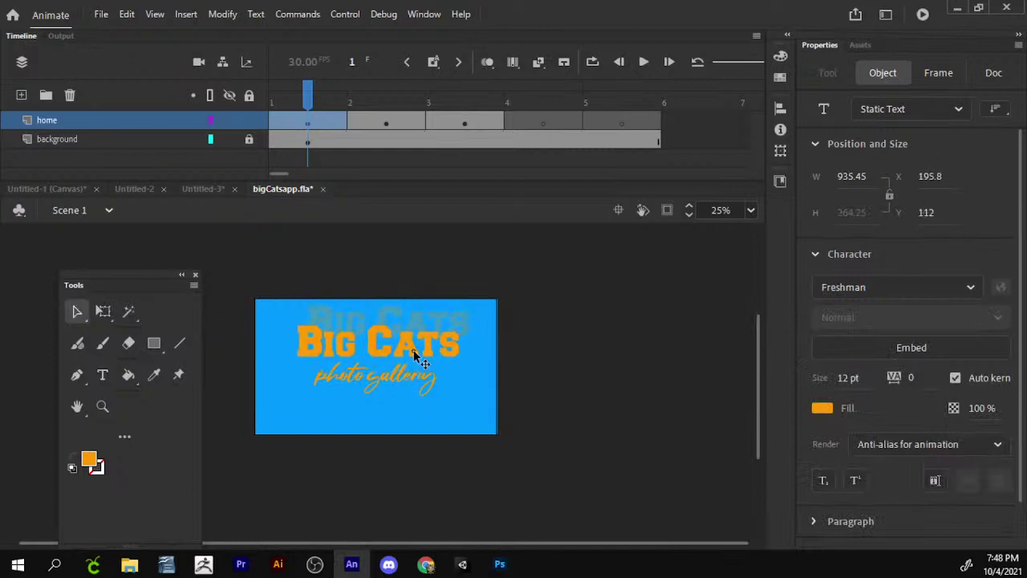
- Change the fill colour of the "photo gallery" text to black
{"action": "left_click", "coordinate": [424, 380]}
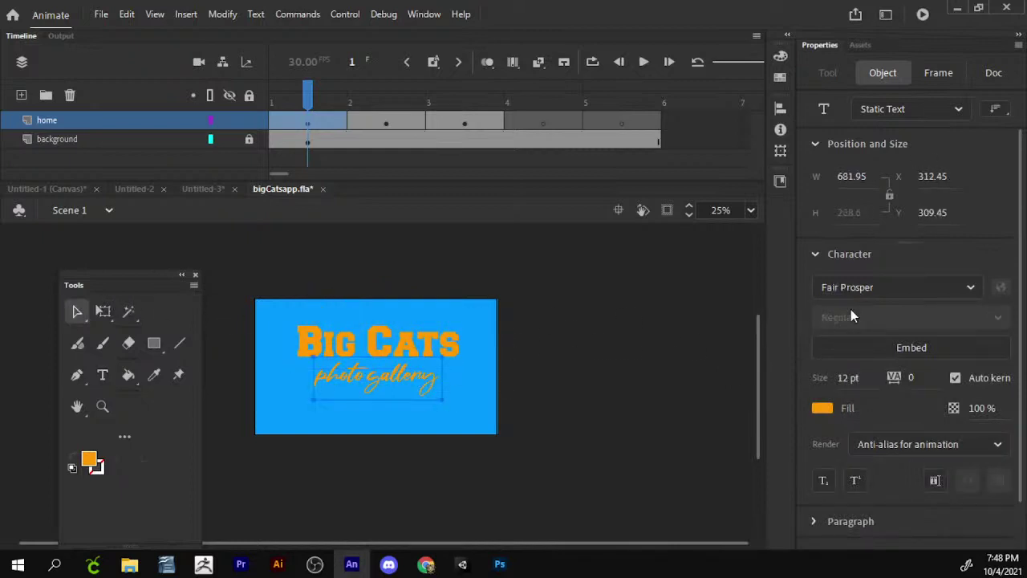
{"action": "left_click", "coordinate": [814, 410]}
{"action": "left_click", "coordinate": [560, 277]}
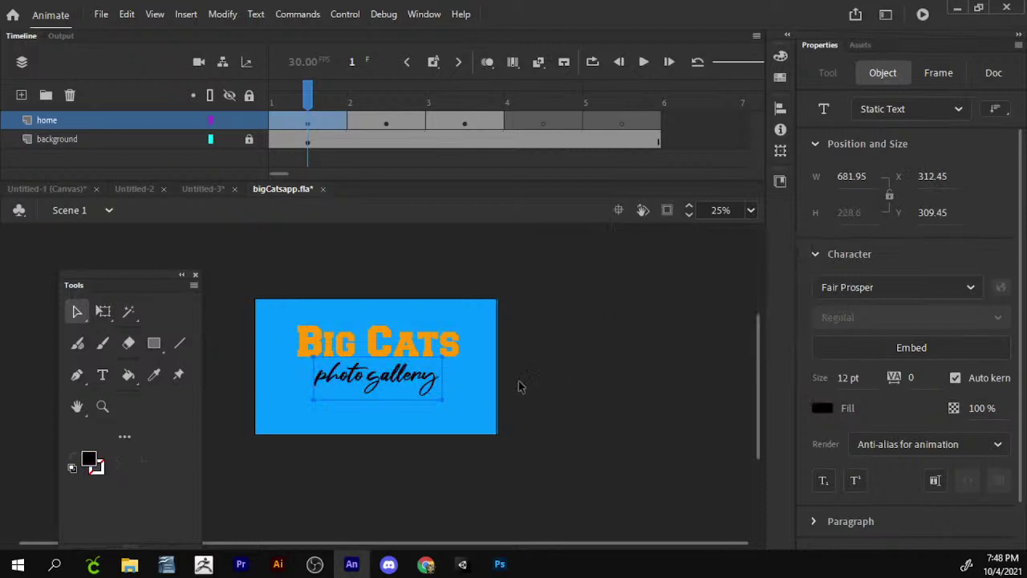
- Set the font of the entire "Big Cats" title to SUNCUT
{"action": "double_click", "coordinate": [414, 343]}
{"action": "left_click_drag", "start_coordinate": [464, 344], "coordinate": [164, 345]}
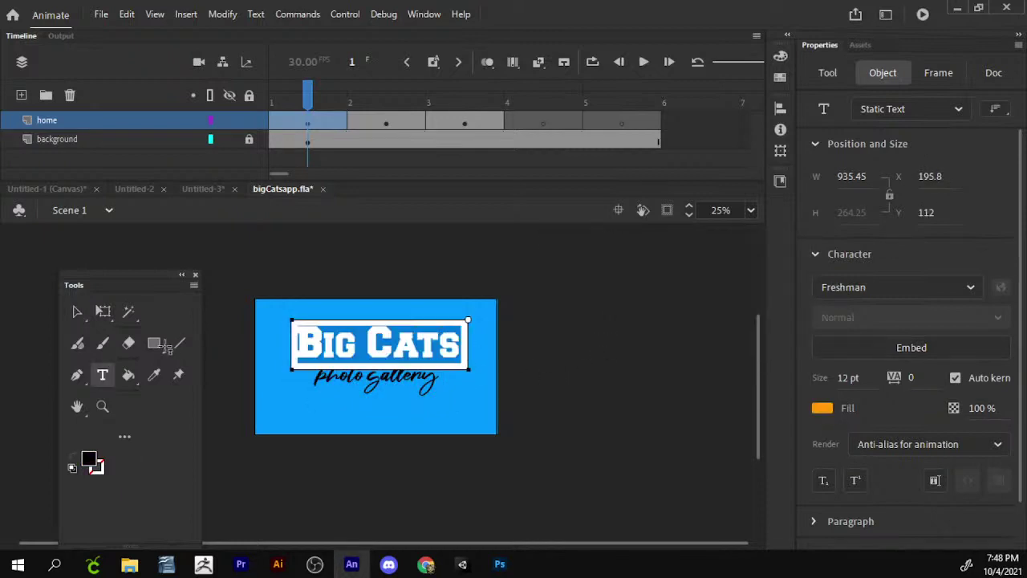
{"action": "left_click", "coordinate": [970, 286]}
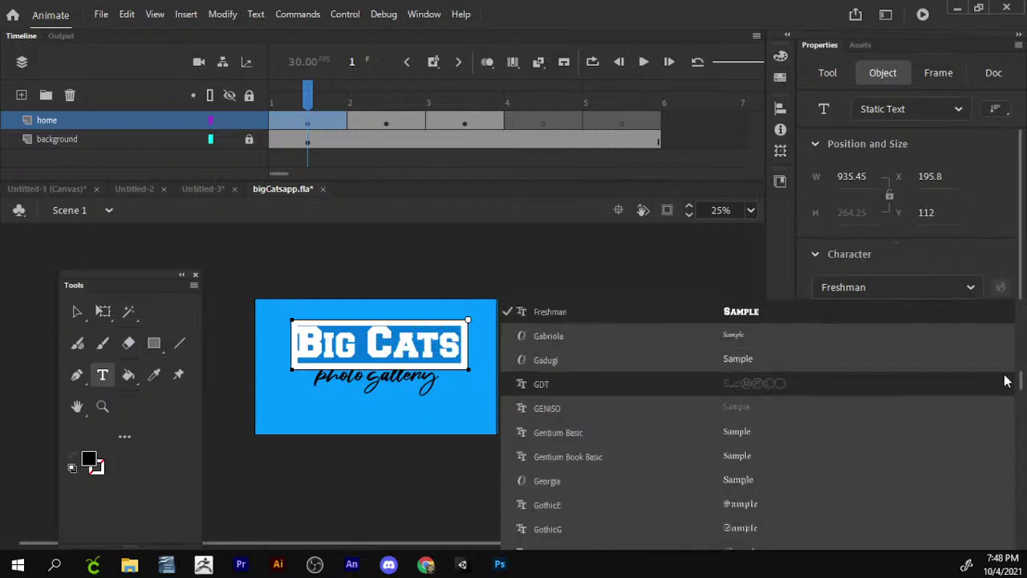
{"action": "left_click_drag", "start_coordinate": [1019, 382], "coordinate": [1023, 480]}
{"action": "scroll", "coordinate": [729, 461], "scroll_direction": "down", "scroll_amount": 5}
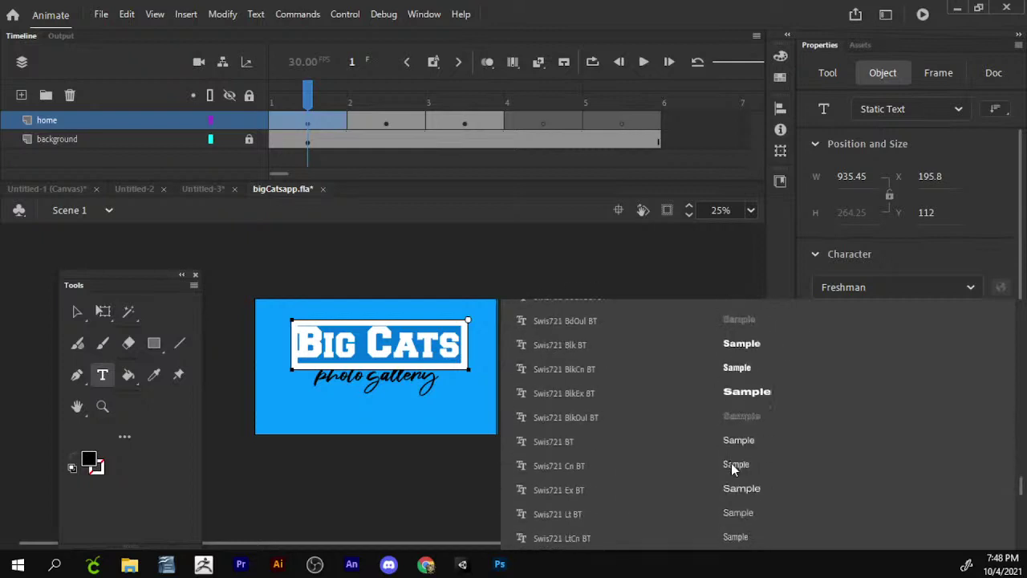
{"action": "scroll", "coordinate": [763, 435], "scroll_direction": "up", "scroll_amount": 5}
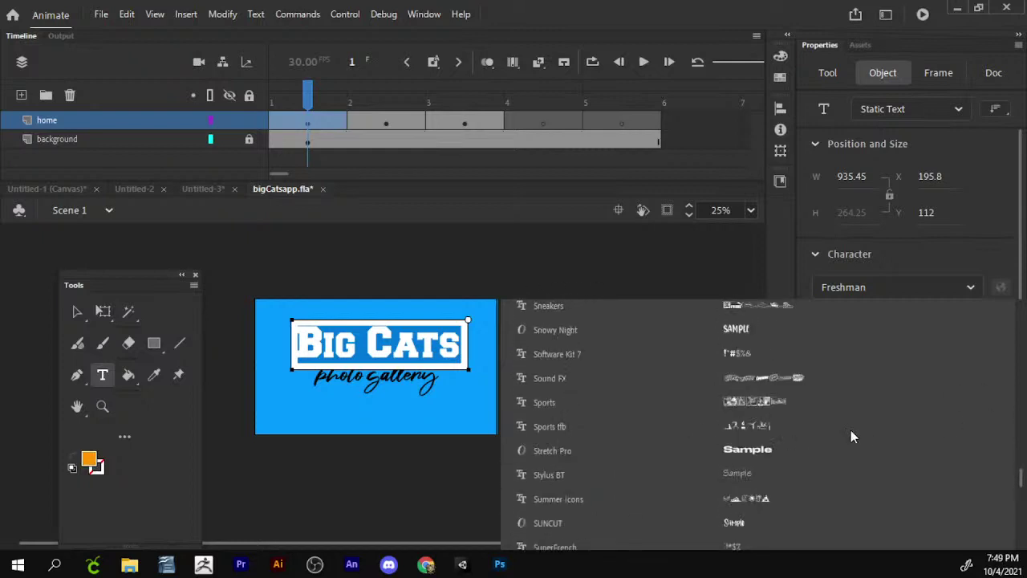
{"action": "scroll", "coordinate": [864, 435], "scroll_direction": "down", "scroll_amount": 1}
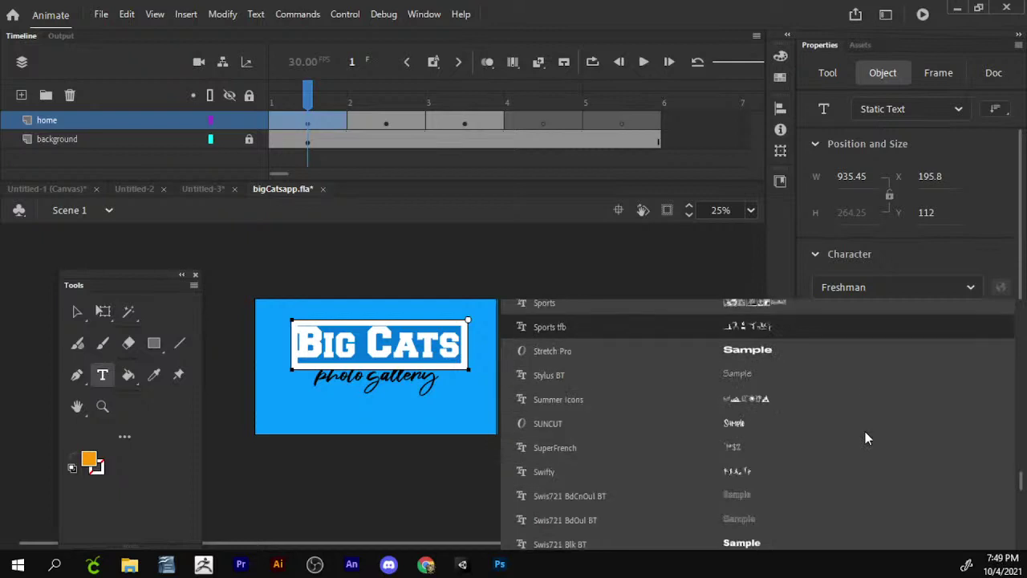
{"action": "left_click", "coordinate": [800, 423]}
{"action": "left_click", "coordinate": [76, 314]}
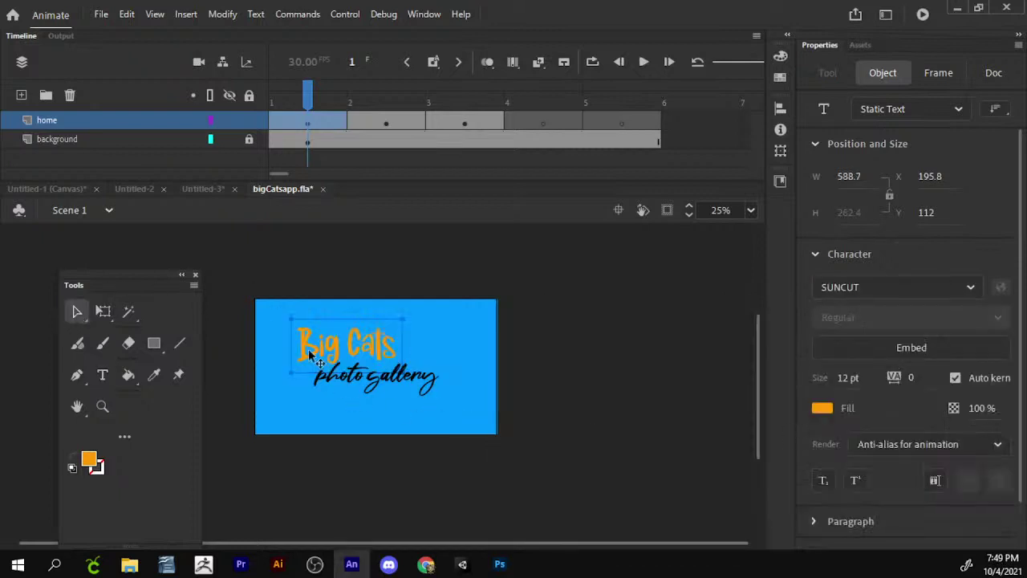
- Enlarge the "Big Cats" title to about 755 px wide at about X 253, Y 32 and fill it with #FFFF66
{"action": "left_click_drag", "start_coordinate": [309, 349], "coordinate": [365, 333]}
{"action": "key", "text": "q"}
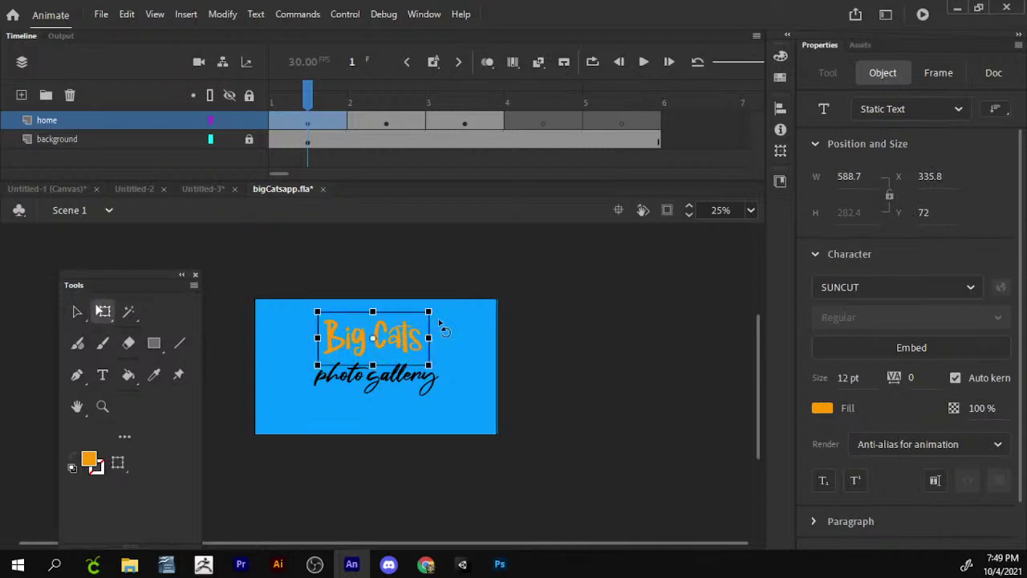
{"action": "left_click_drag", "start_coordinate": [429, 313], "coordinate": [445, 301]}
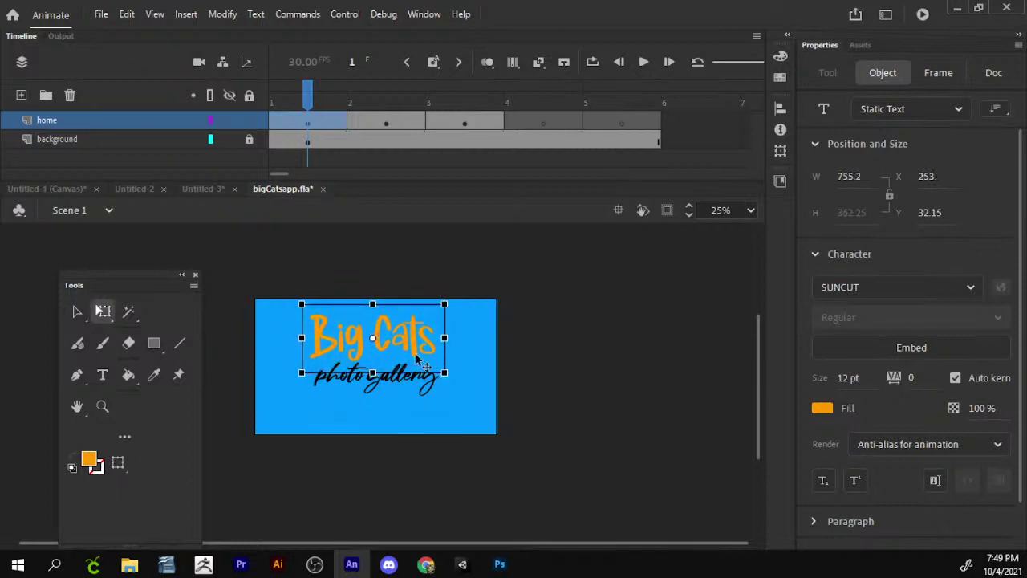
{"action": "left_click", "coordinate": [822, 408]}
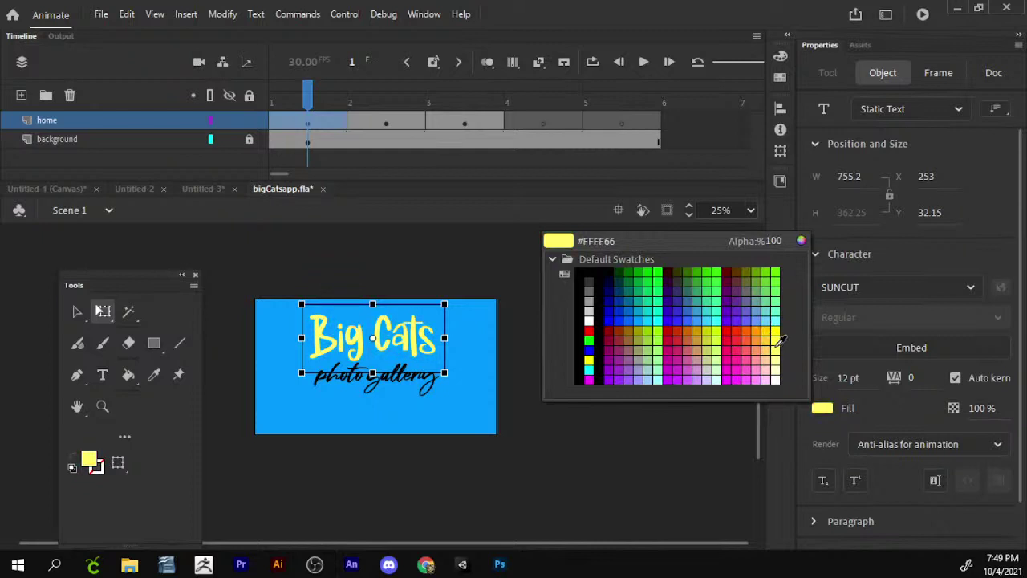
{"action": "left_click", "coordinate": [776, 343]}
- Delete the "photo gallery" text below the title
{"action": "key", "text": "z"}
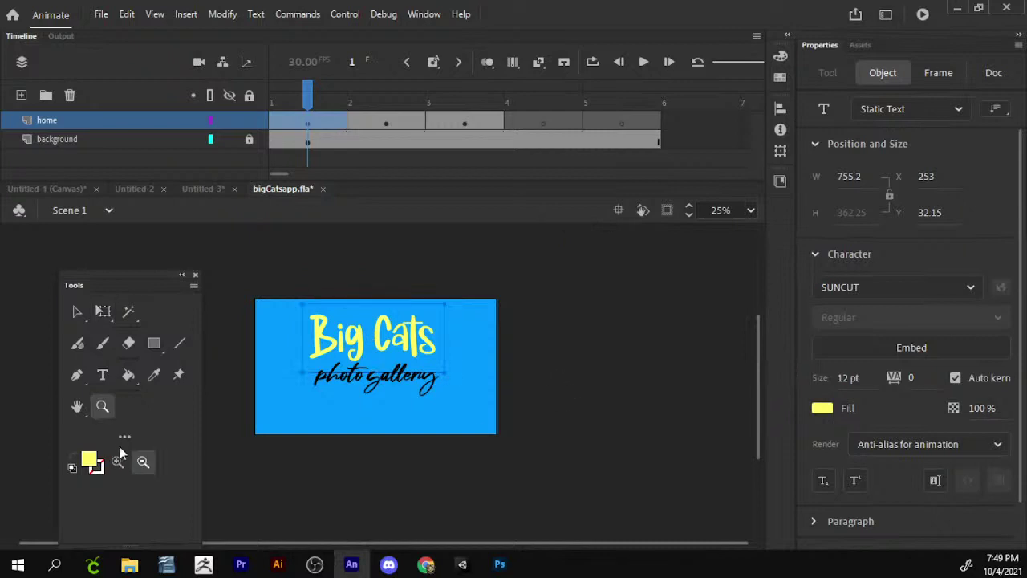
{"action": "left_click", "coordinate": [117, 462]}
{"action": "left_click", "coordinate": [479, 337]}
{"action": "key", "text": "v"}
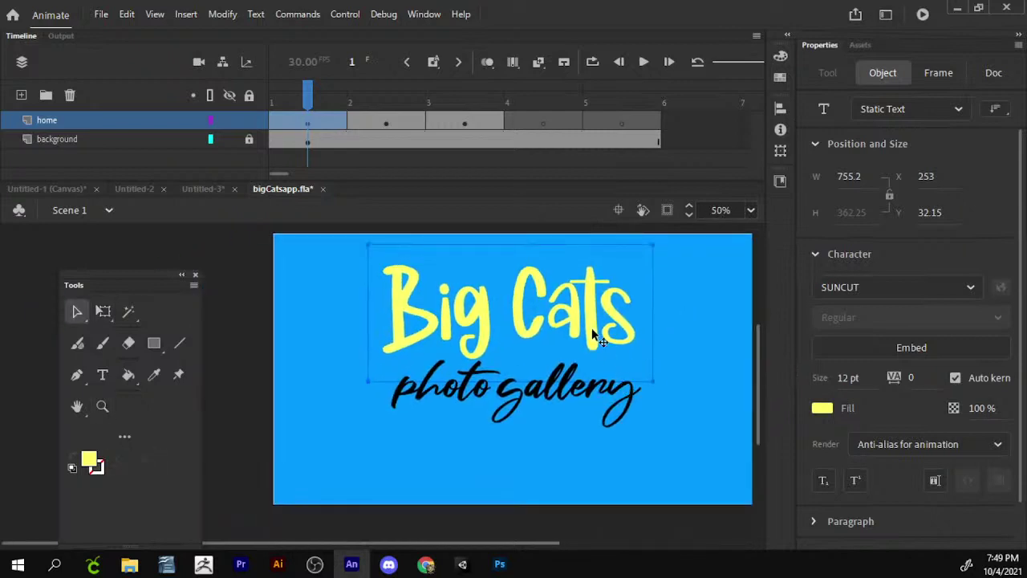
{"action": "left_click", "coordinate": [586, 407]}
{"action": "key", "text": "Delete"}
- Duplicate the "Big Cats" title below the original at about X 253, Y 262, and delete the copy
{"action": "left_click_drag", "start_coordinate": [591, 314], "coordinate": [588, 392]}
{"action": "double_click", "coordinate": [588, 391]}
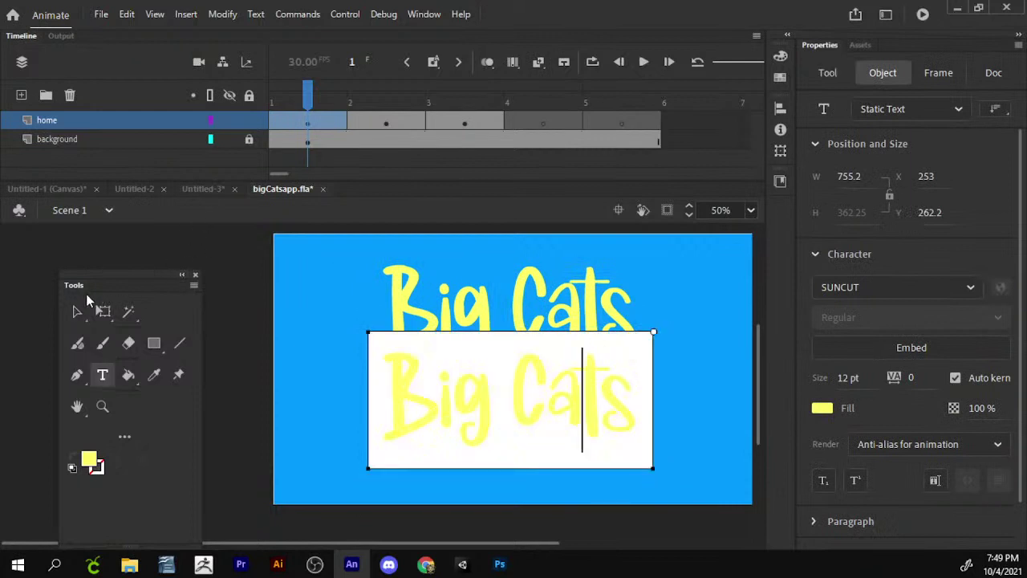
{"action": "key", "text": "Escape"}
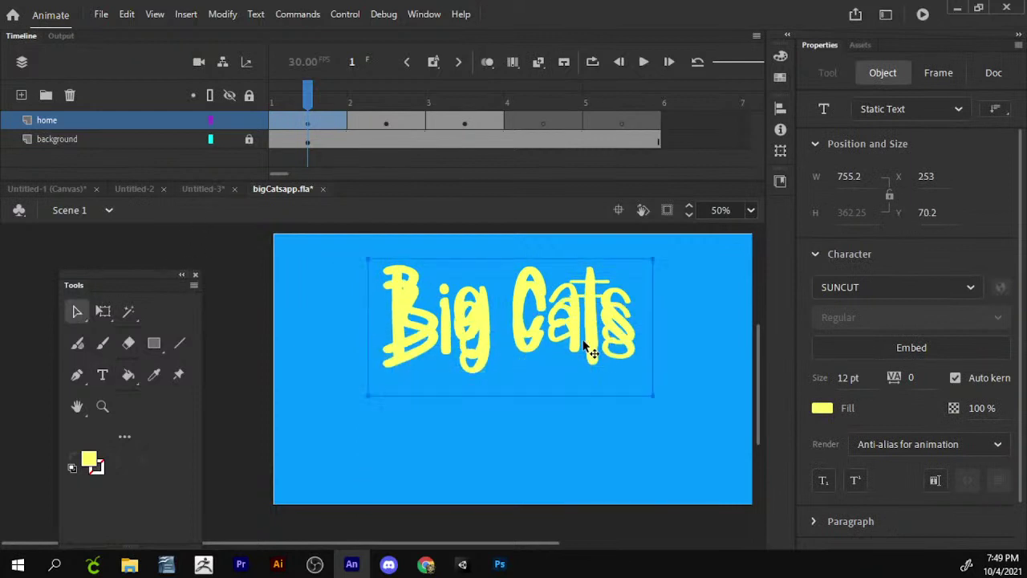
{"action": "scroll", "coordinate": [589, 337], "scroll_direction": "up", "scroll_amount": 2}
{"action": "scroll", "coordinate": [529, 385], "scroll_direction": "right", "scroll_amount": 3}
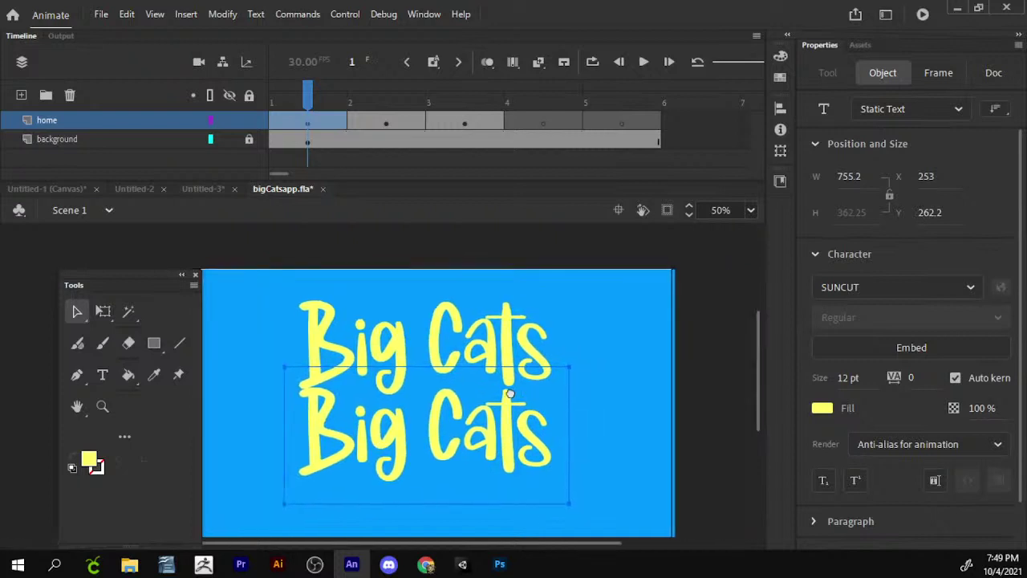
{"action": "left_click_drag", "start_coordinate": [463, 428], "coordinate": [550, 371]}
{"action": "key", "text": "Delete"}
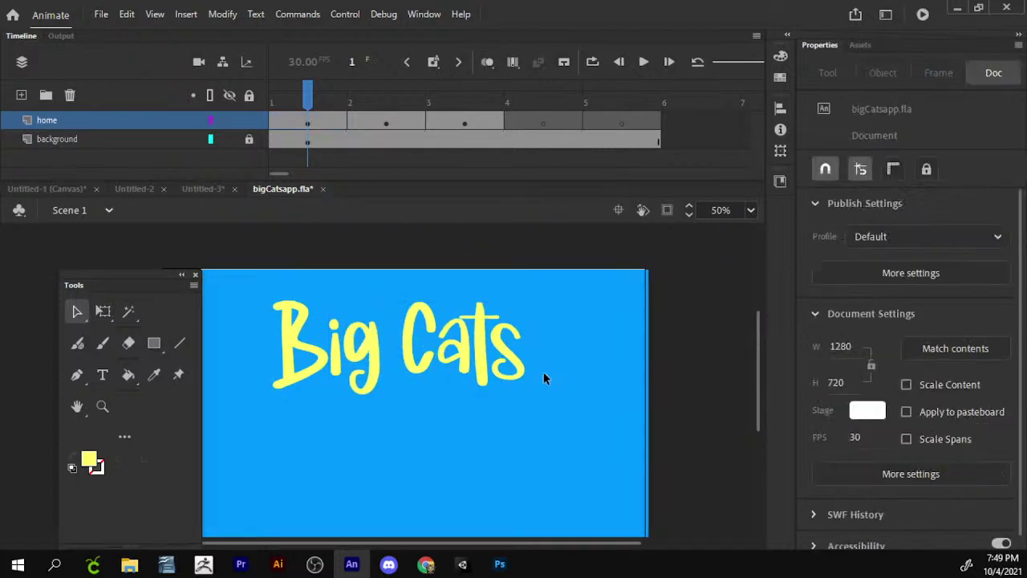
{"action": "key", "text": "ctrl+z"}
{"action": "key", "text": "ctrl+z"}
{"action": "key", "text": "ctrl+z"}
{"action": "key", "text": "ctrl+z"}
{"action": "key", "text": "ctrl+z"}
{"action": "key", "text": "ctrl+z"}
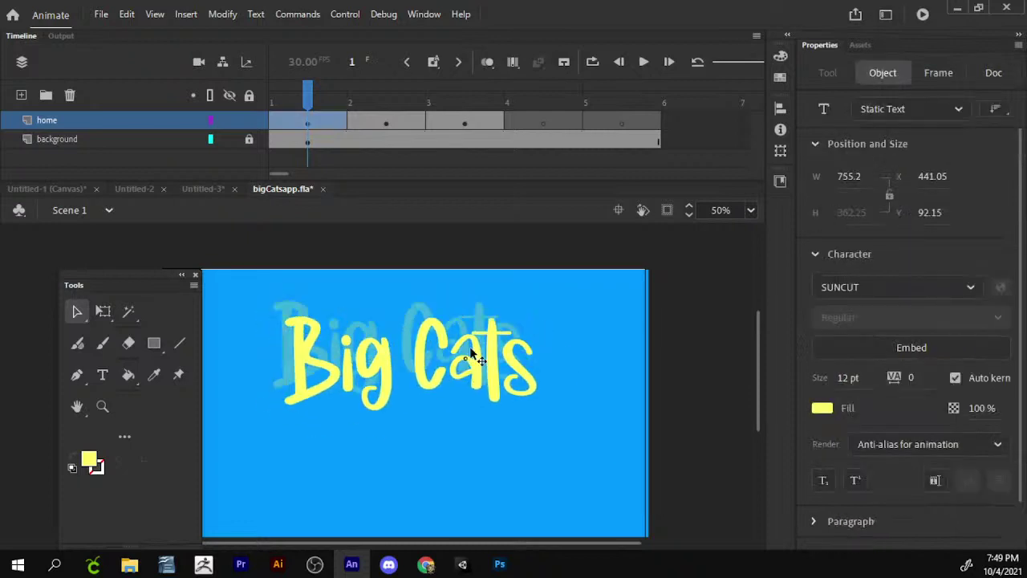
{"action": "key", "text": "ctrl+z"}
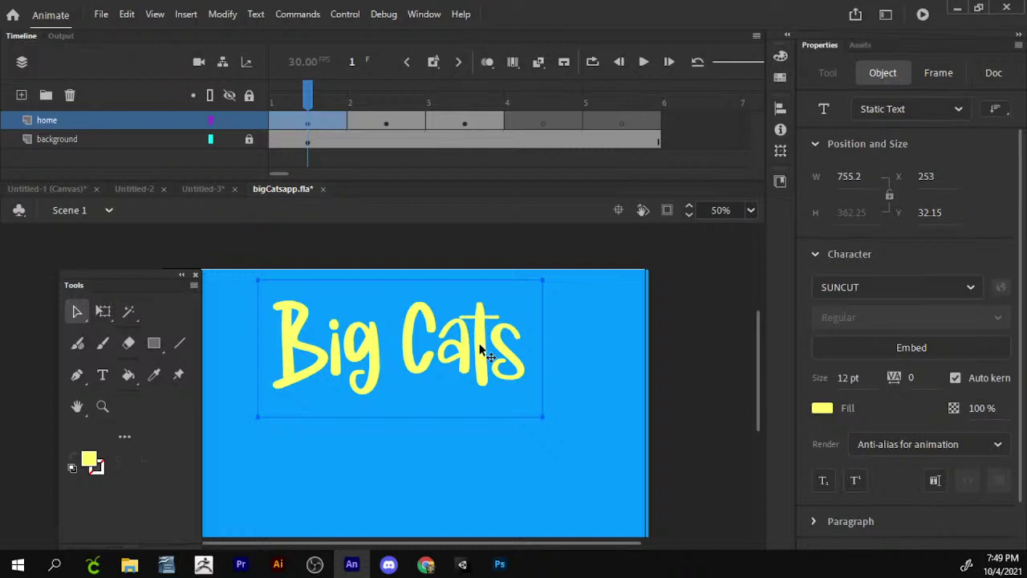
{"action": "left_click_drag", "start_coordinate": [482, 349], "coordinate": [582, 273]}
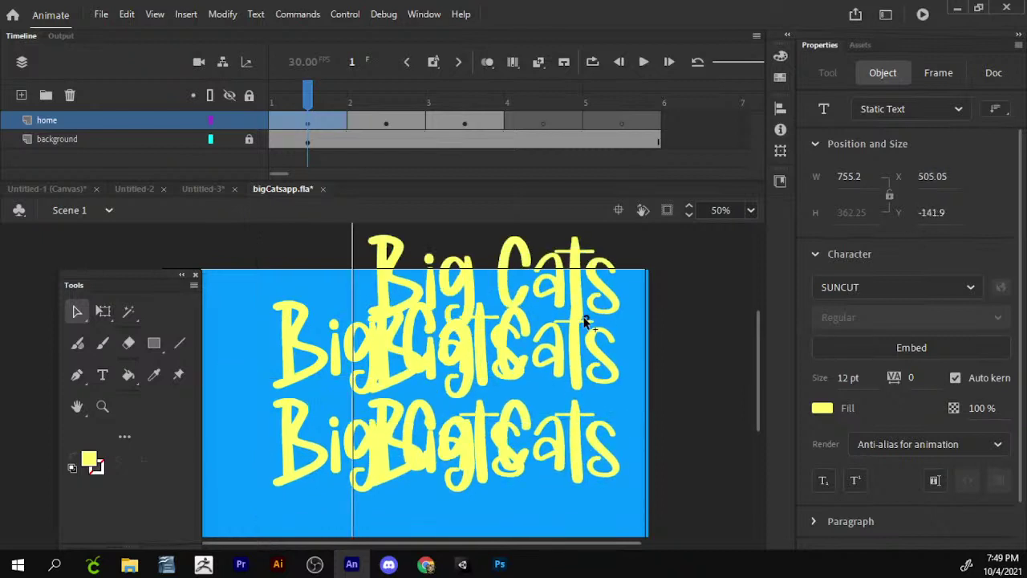
{"action": "key", "text": "ctrl+z"}
{"action": "key", "text": "ctrl+z"}
{"action": "key", "text": "ctrl+z"}
{"action": "key", "text": "ctrl+z"}
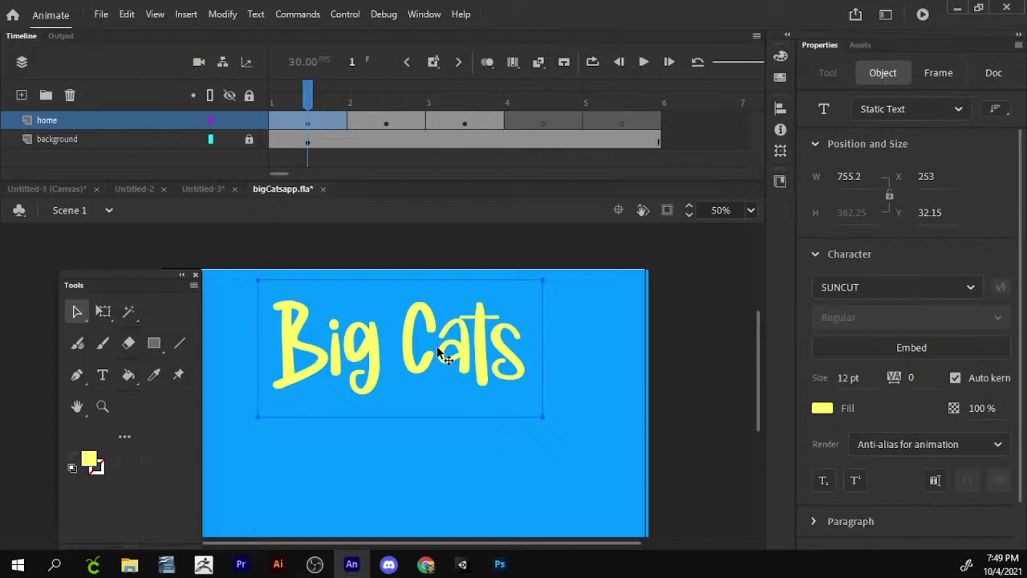
- Duplicate the "Big Cats" title slightly below the original at X 253, Y 60, fill the copy black, and delete the copy
{"action": "scroll", "coordinate": [438, 353], "scroll_direction": "left", "scroll_amount": 3}
{"action": "left_click_drag", "start_coordinate": [597, 349], "coordinate": [600, 361]}
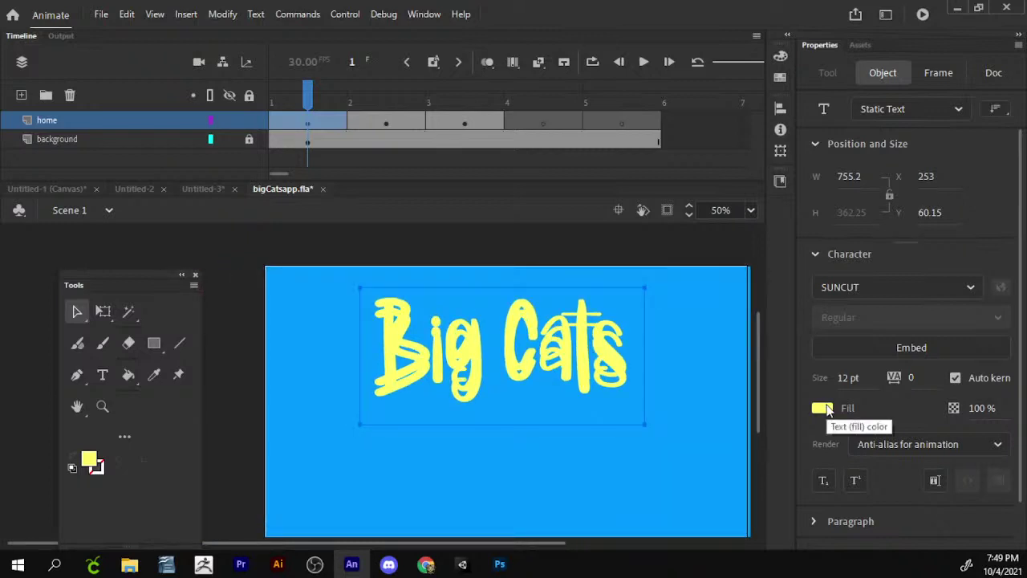
{"action": "left_click", "coordinate": [826, 410]}
{"action": "left_click", "coordinate": [607, 320]}
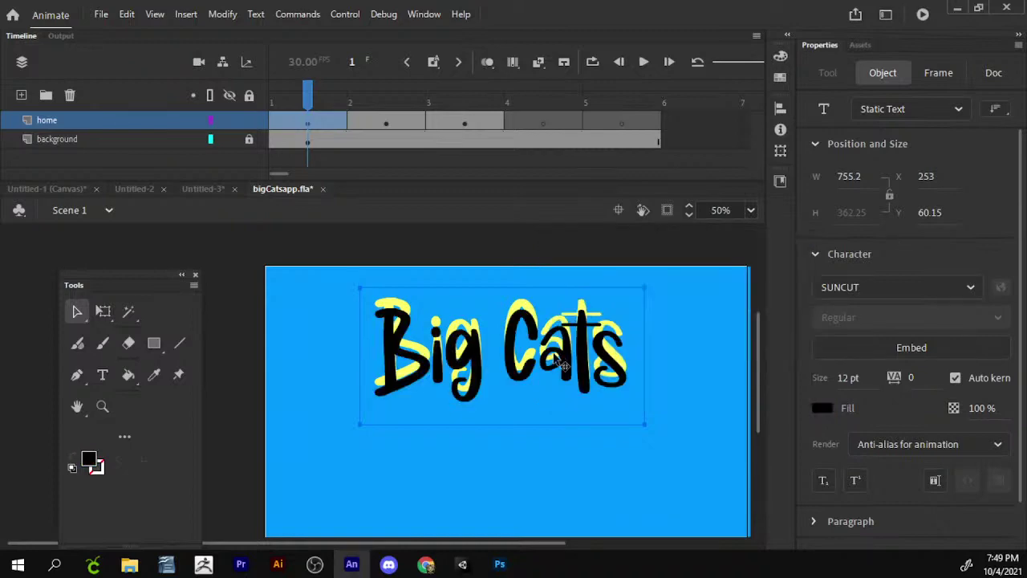
{"action": "right_click", "coordinate": [560, 365]}
{"action": "mouse_move", "coordinate": [634, 388]}
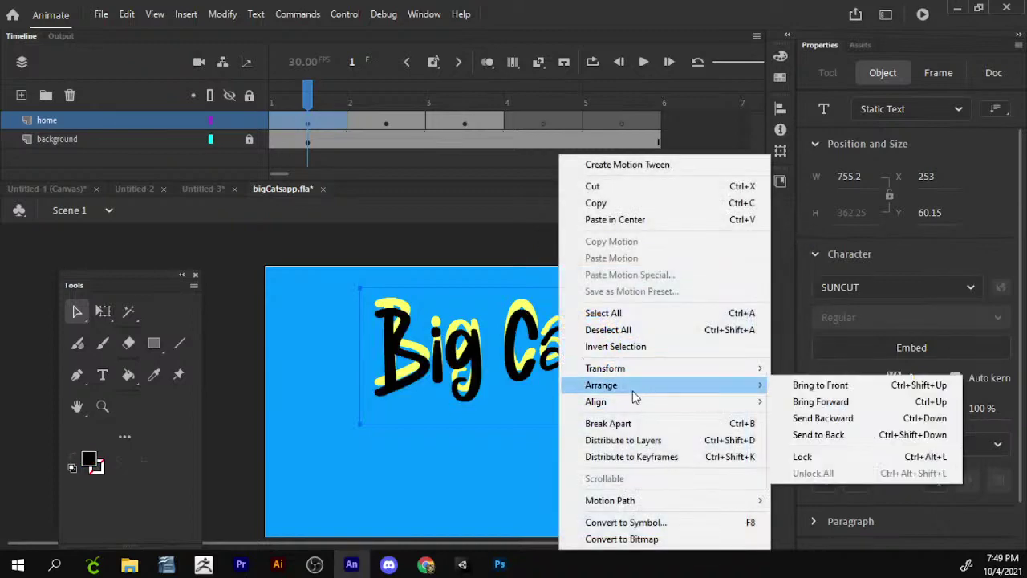
{"action": "left_click", "coordinate": [534, 357]}
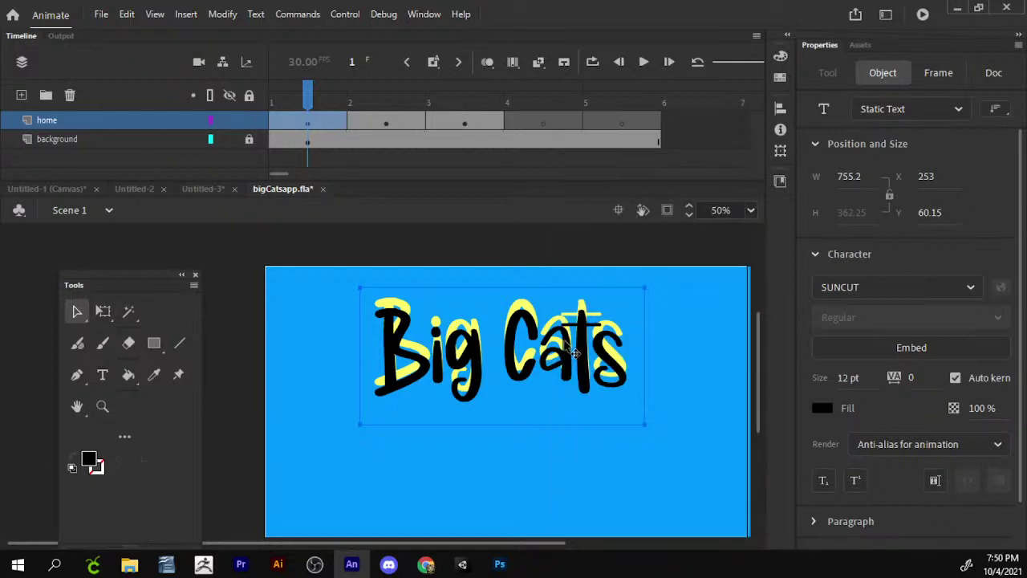
{"action": "key", "text": "Delete"}
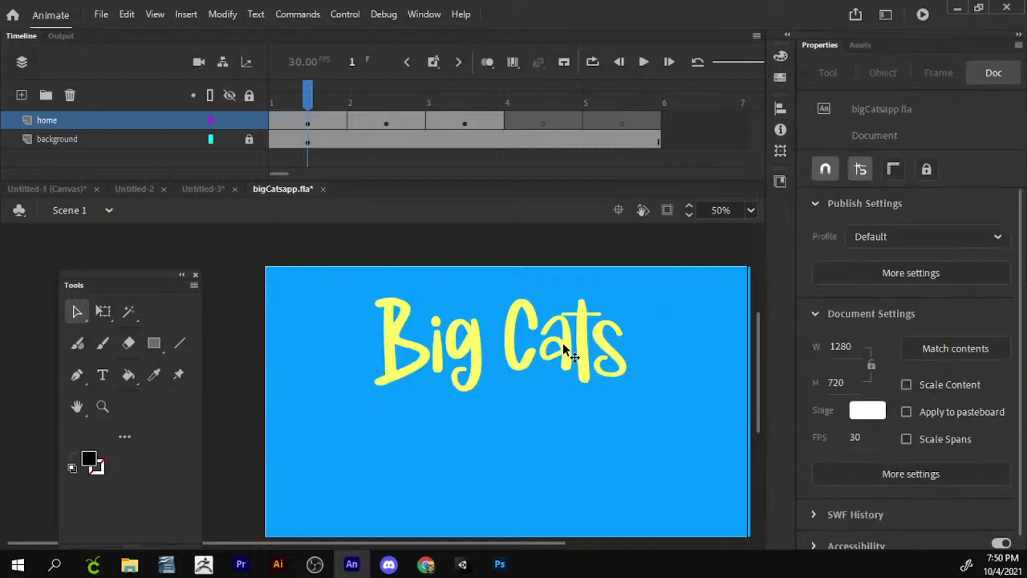
- Duplicate the "Big Cats" title below the original at about X 253, Y 312, and fill the copy with black #000000
{"action": "left_click", "coordinate": [564, 350]}
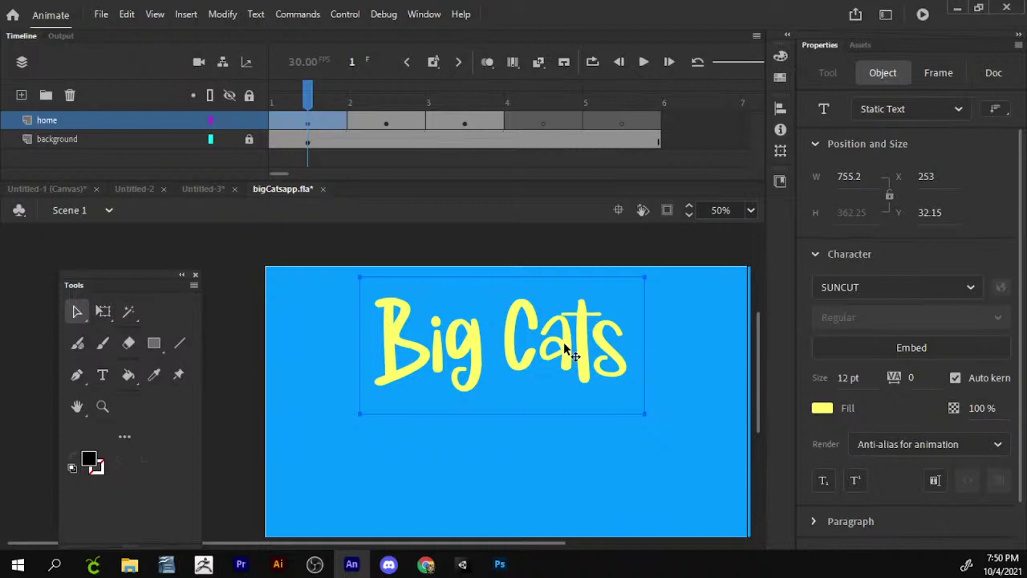
{"action": "left_click_drag", "start_coordinate": [564, 350], "coordinate": [577, 448]}
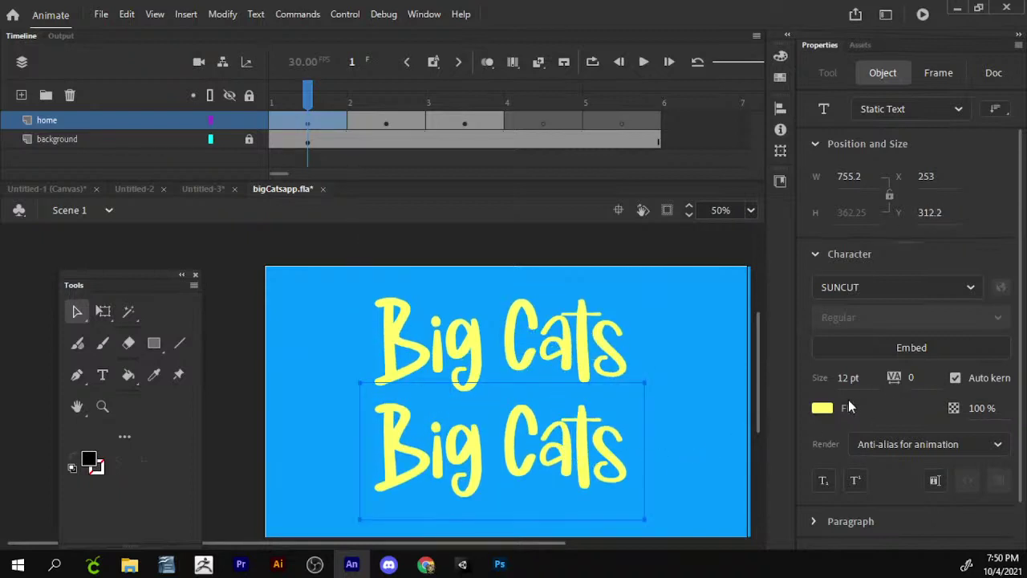
{"action": "left_click", "coordinate": [823, 409]}
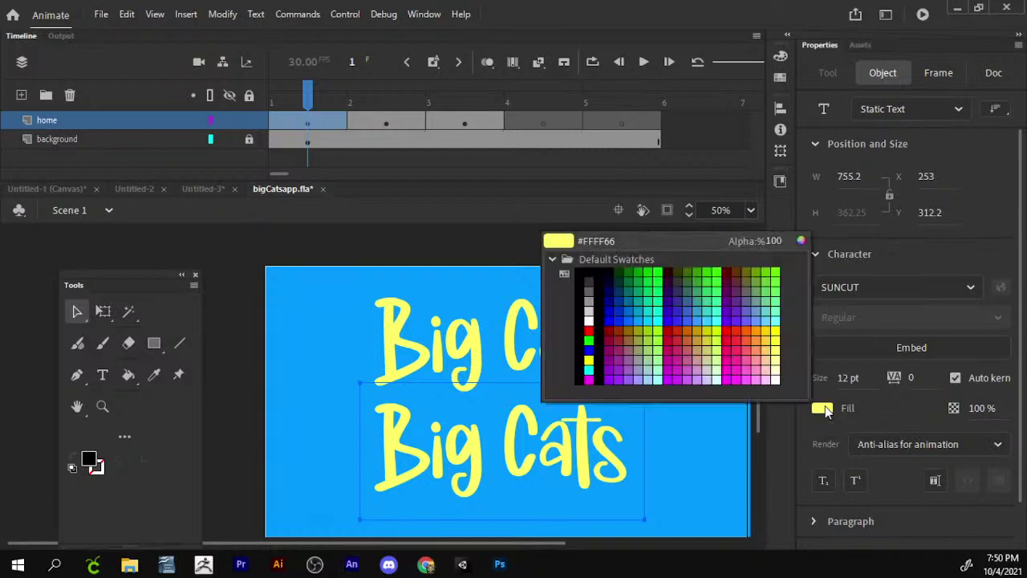
{"action": "left_click", "coordinate": [590, 277]}
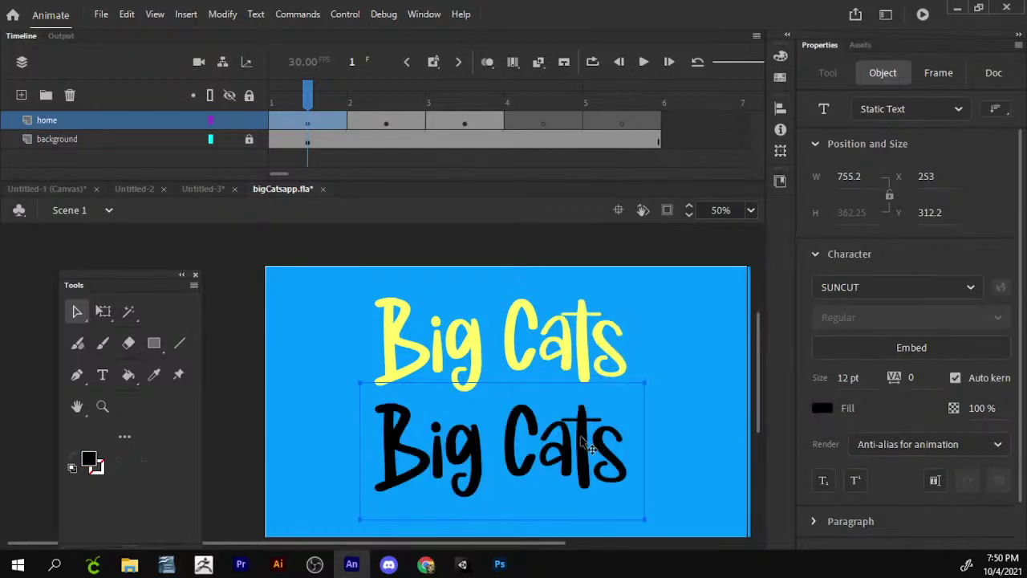
- Move the black "Big Cats" copy up over the yellow title to about X 253, Y 62, and send it to the back
{"action": "left_click_drag", "start_coordinate": [588, 447], "coordinate": [586, 417]}
{"action": "left_click_drag", "start_coordinate": [581, 369], "coordinate": [586, 343]}
{"action": "right_click", "coordinate": [585, 344]}
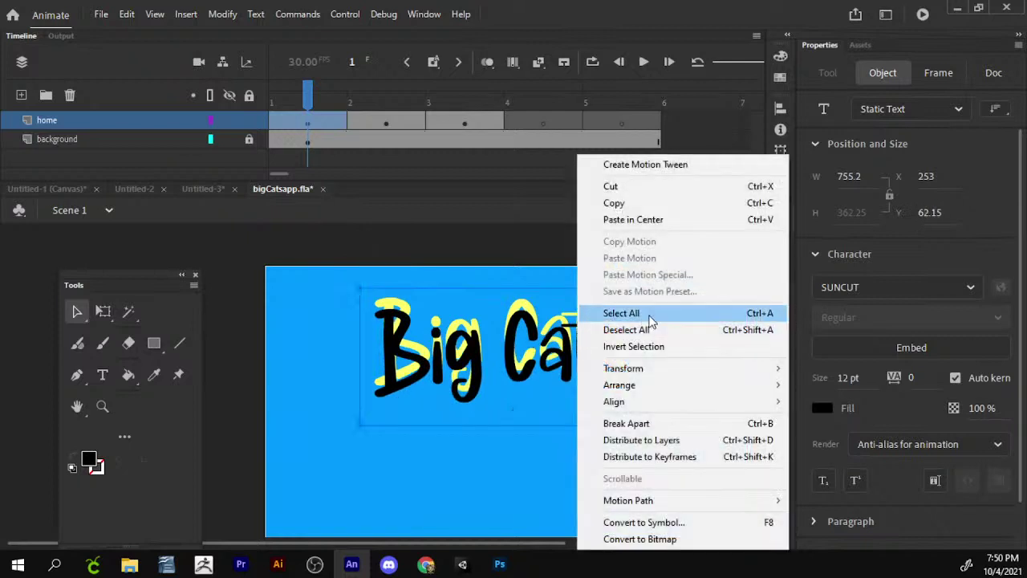
{"action": "mouse_move", "coordinate": [672, 398]}
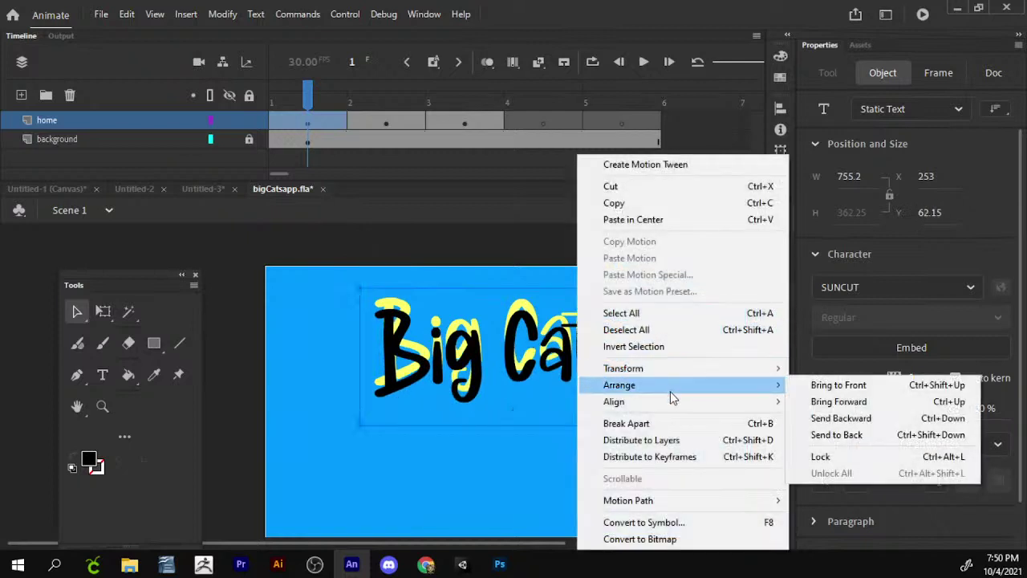
{"action": "left_click", "coordinate": [886, 435]}
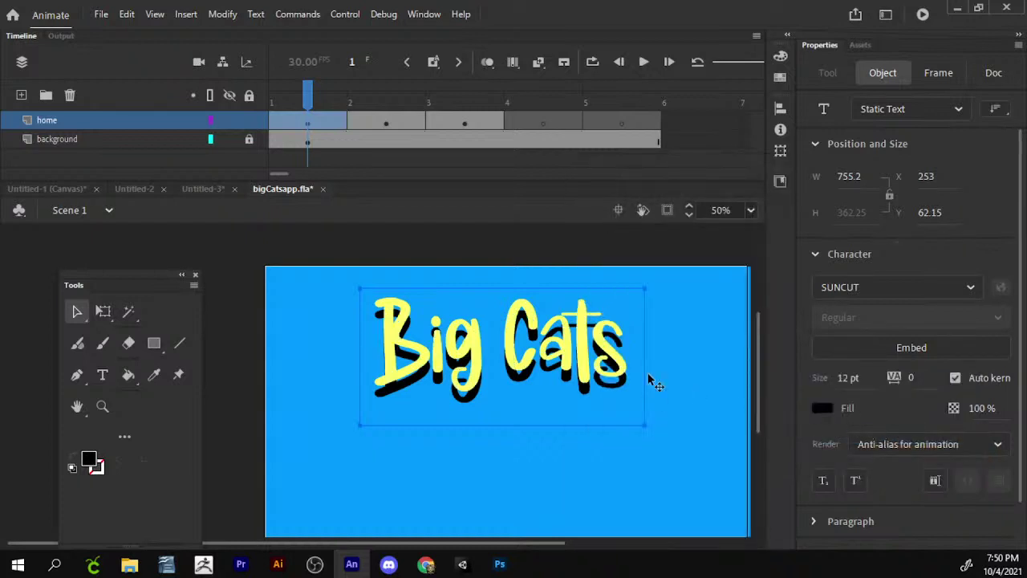
- Nudge the black shadow text up to Y 44.15 so it sits just below the yellow title
{"action": "key", "text": "Up"}
{"action": "key", "text": "Up"}
{"action": "key", "text": "Up"}
{"action": "key", "text": "Up"}
{"action": "key", "text": "Up"}
{"action": "key", "text": "Up"}
{"action": "key", "text": "Up"}
{"action": "key", "text": "Up"}
{"action": "key", "text": "Up"}
{"action": "key", "text": "Up"}
{"action": "key", "text": "Up"}
{"action": "key", "text": "Up"}
{"action": "key", "text": "Up"}
{"action": "key", "text": "Up"}
{"action": "key", "text": "Up"}
{"action": "key", "text": "Up"}
{"action": "key", "text": "Up"}
{"action": "key", "text": "Up"}
{"action": "key", "text": "Up"}
{"action": "key", "text": "Up"}
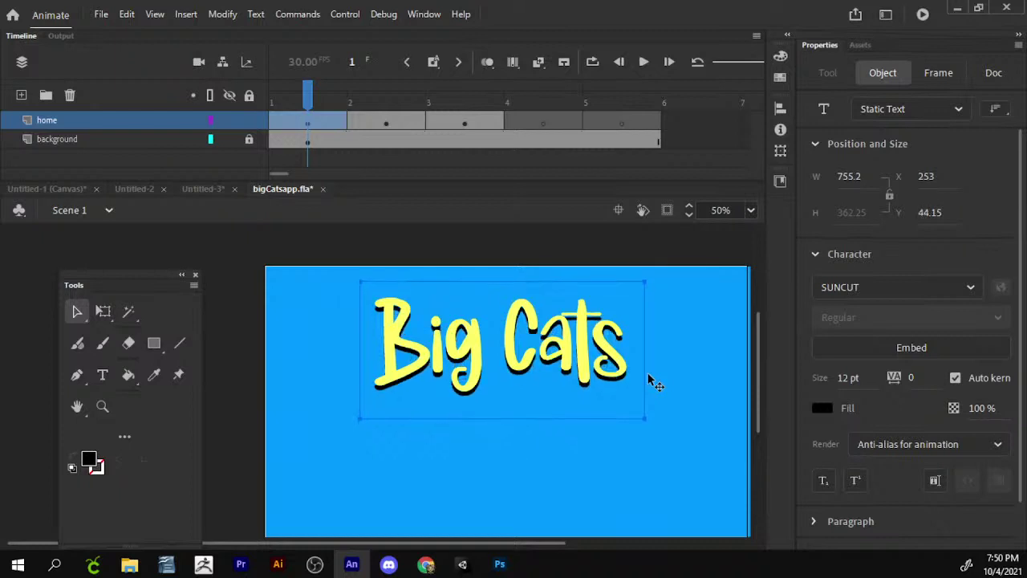
- Lower the fill opacity of the black shadow text to 38% and deselect it
{"action": "scroll", "coordinate": [921, 460], "scroll_direction": "down", "scroll_amount": 2}
{"action": "scroll", "coordinate": [921, 458], "scroll_direction": "up", "scroll_amount": 2}
{"action": "left_click", "coordinate": [826, 411]}
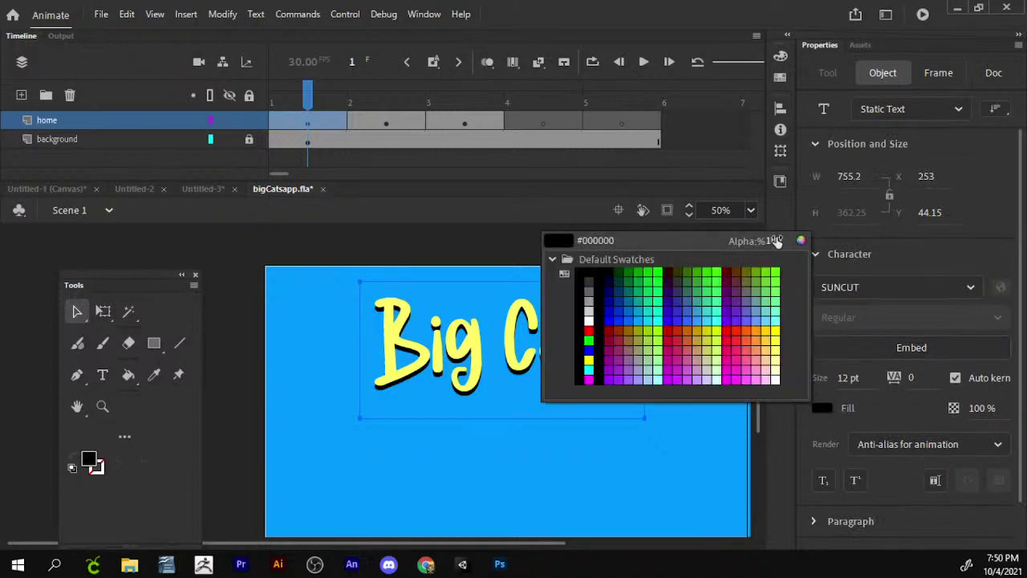
{"action": "left_click_drag", "start_coordinate": [777, 241], "coordinate": [726, 241]}
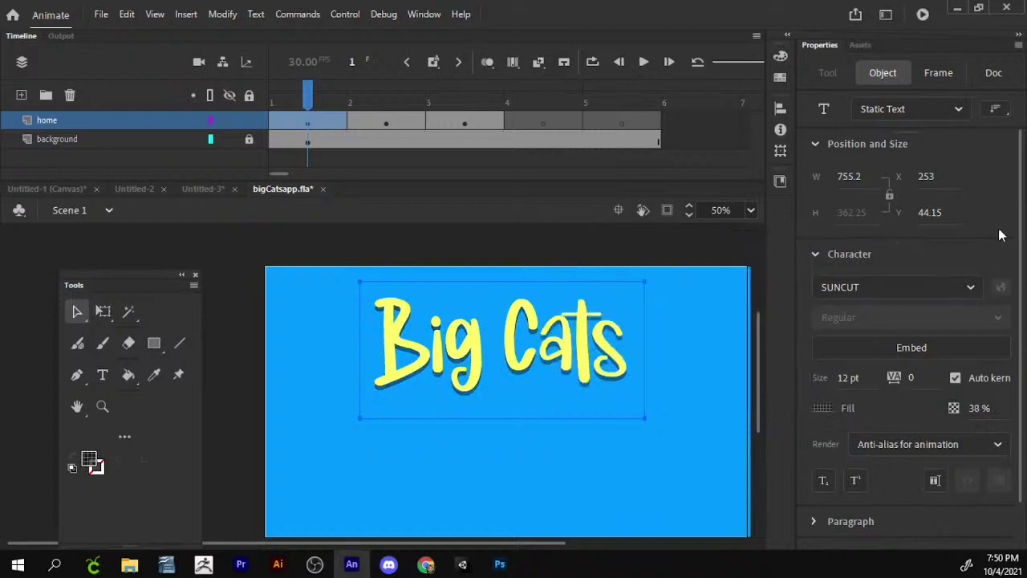
{"action": "left_click", "coordinate": [742, 250]}
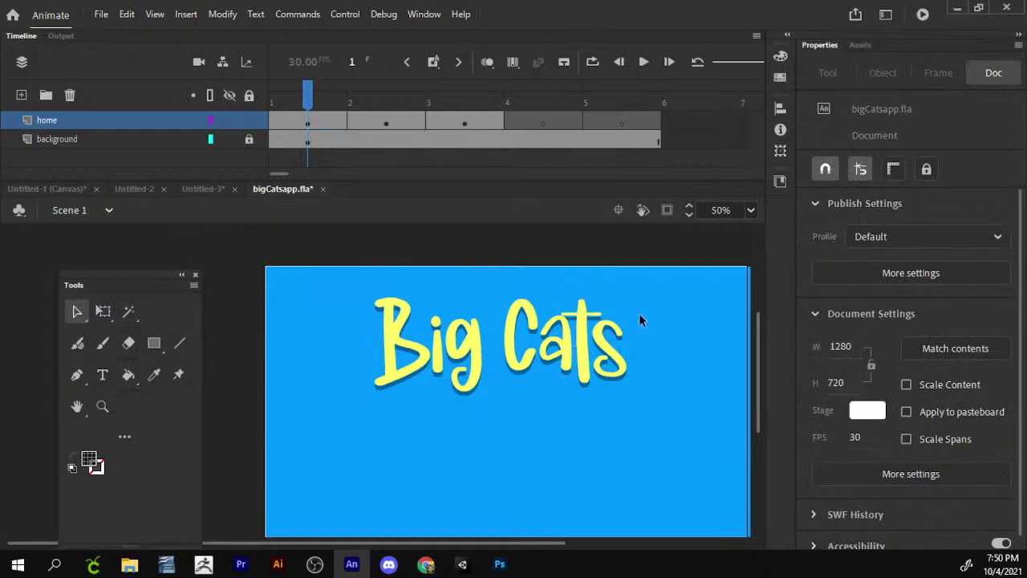
- Convert the yellow title and its shadow together into a Movie Clip symbol named "Title Movie Clipo-"
{"action": "left_click_drag", "start_coordinate": [359, 284], "coordinate": [657, 414]}
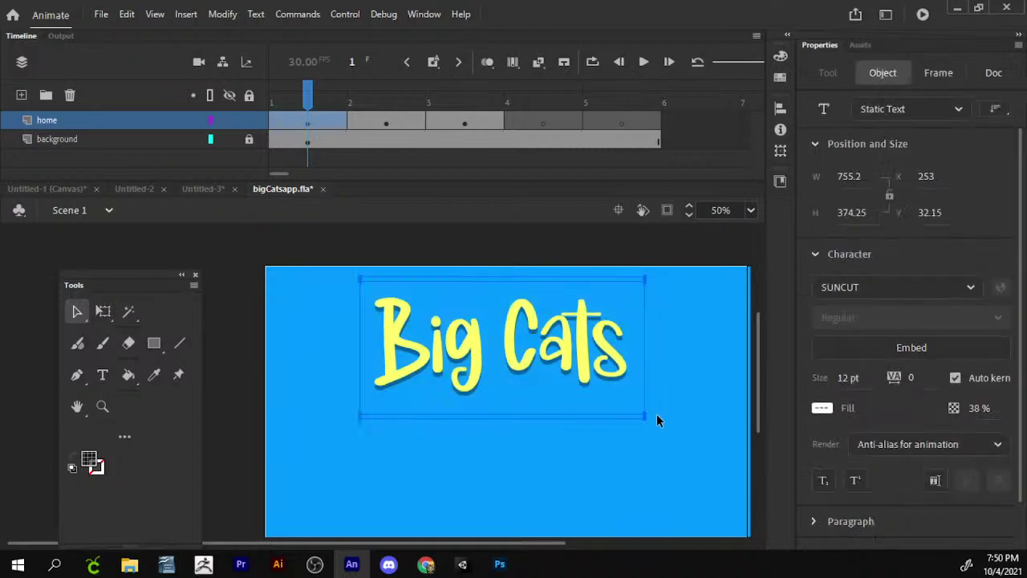
{"action": "key", "text": "F8"}
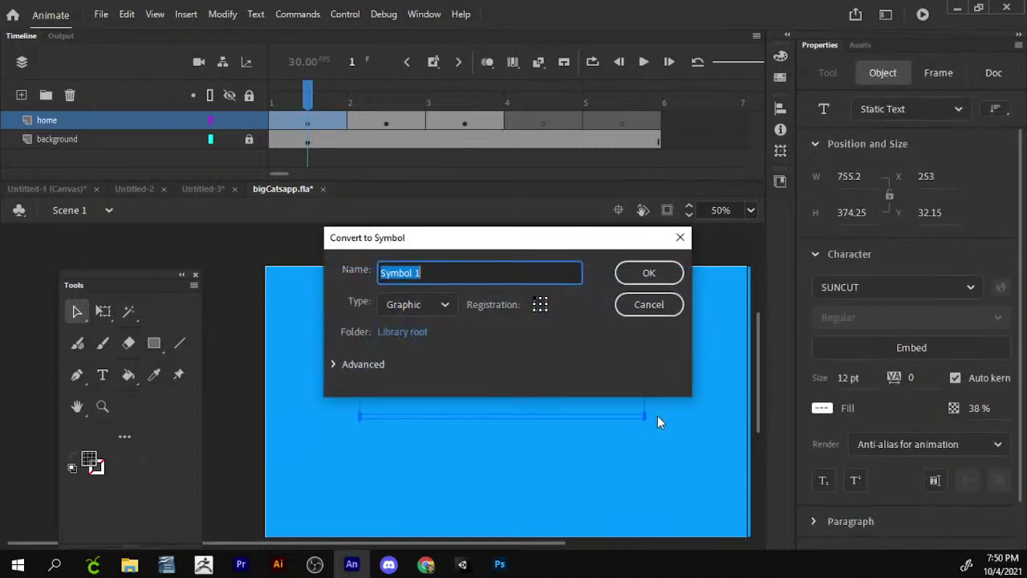
{"action": "type", "text": "tit"}
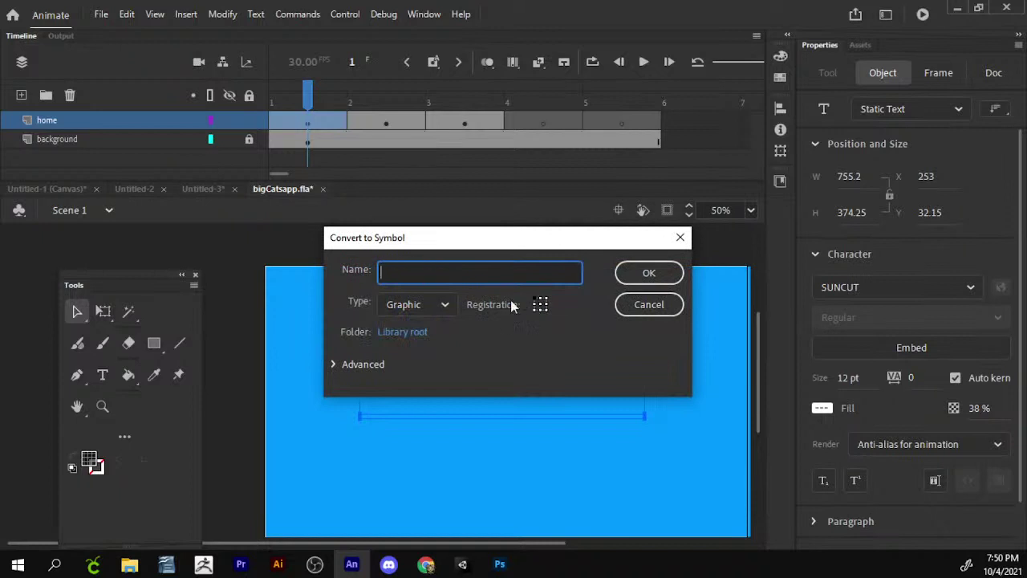
{"action": "left_click", "coordinate": [424, 301]}
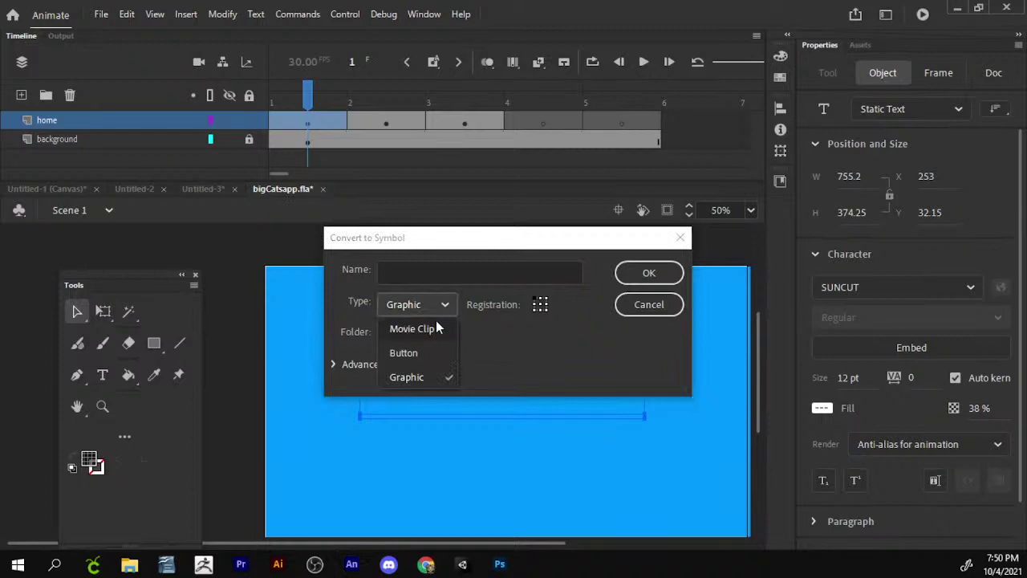
{"action": "left_click", "coordinate": [437, 328]}
{"action": "left_click", "coordinate": [432, 274]}
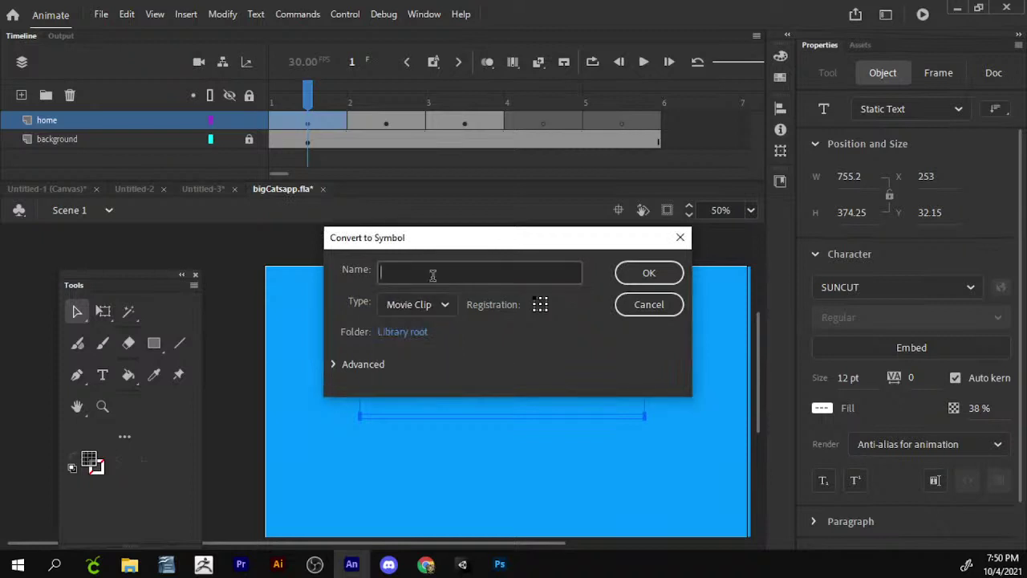
{"action": "type", "text": "Tiot"}
{"action": "key", "text": "Return"}
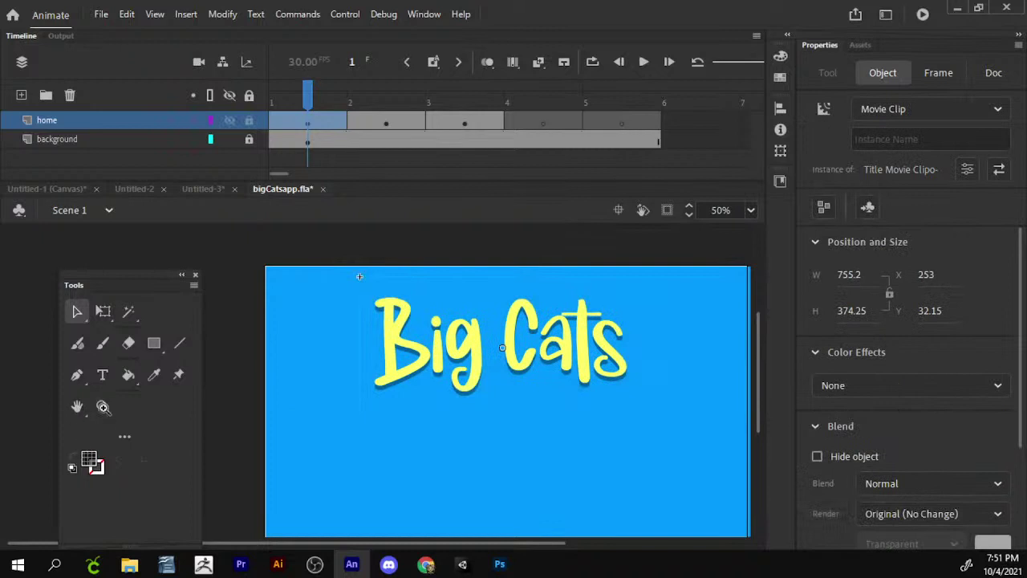
- Open the title movie clip for editing in place and add a new layer above Layer_1
{"action": "left_click", "coordinate": [102, 406]}
{"action": "left_click", "coordinate": [143, 461]}
{"action": "left_click", "coordinate": [603, 323]}
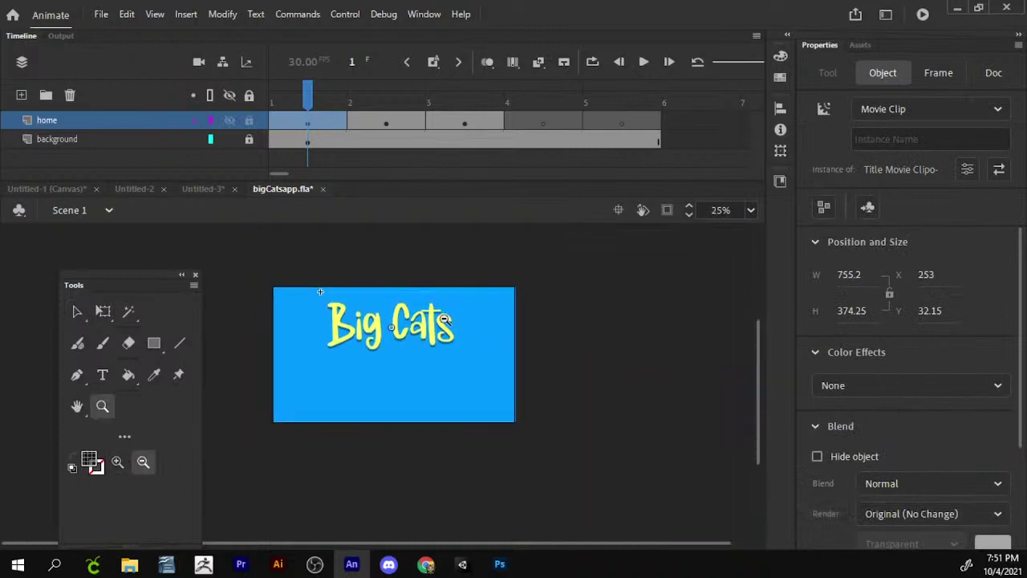
{"action": "key", "text": "v"}
{"action": "double_click", "coordinate": [412, 325]}
{"action": "key", "text": "z"}
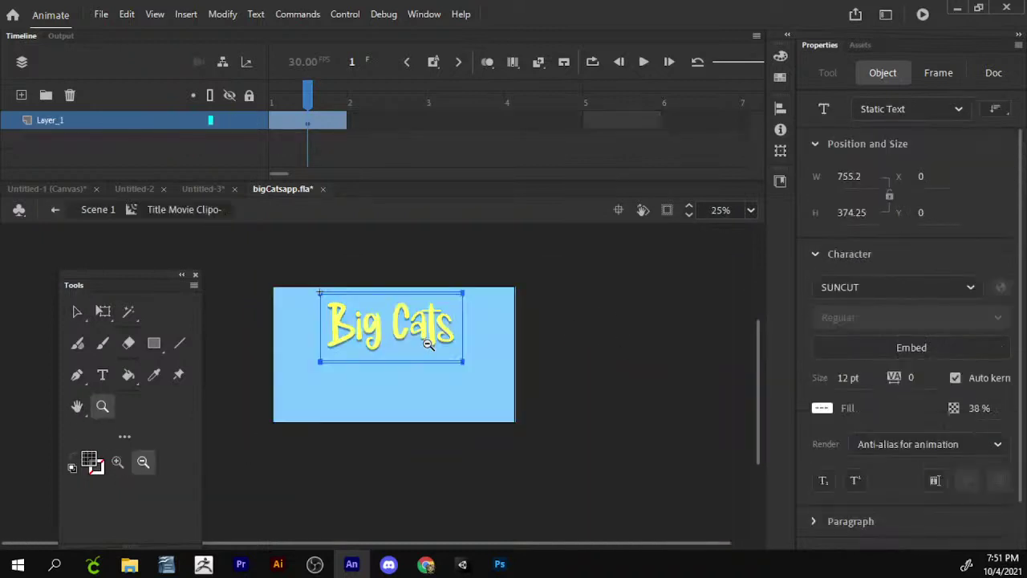
{"action": "left_click", "coordinate": [117, 461]}
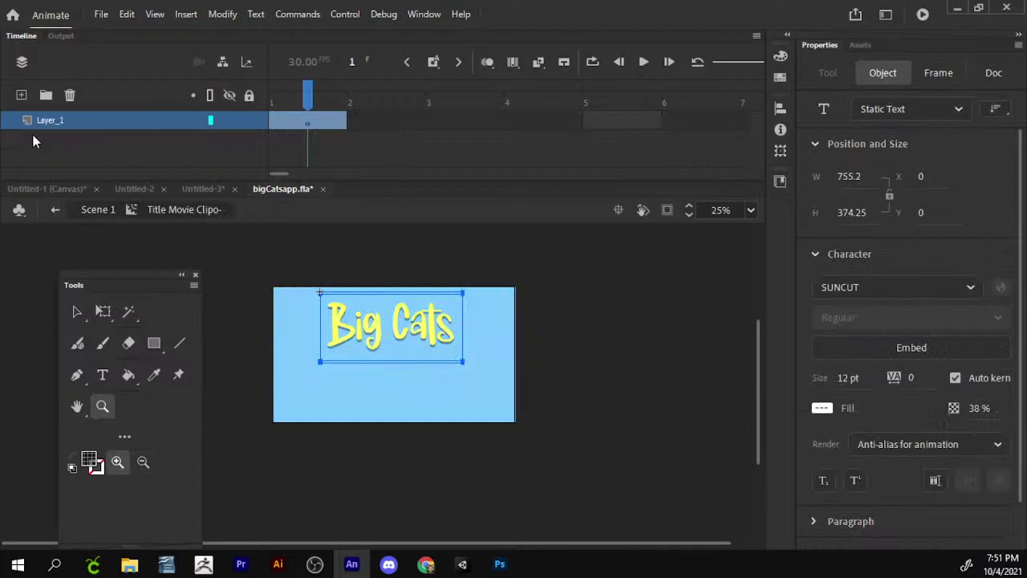
{"action": "left_click", "coordinate": [22, 94]}
- Duplicate the yellow "Big Cats" text inside the movie clip, placing the copy below the original at about X 0, Y 298
{"action": "left_click", "coordinate": [373, 368]}
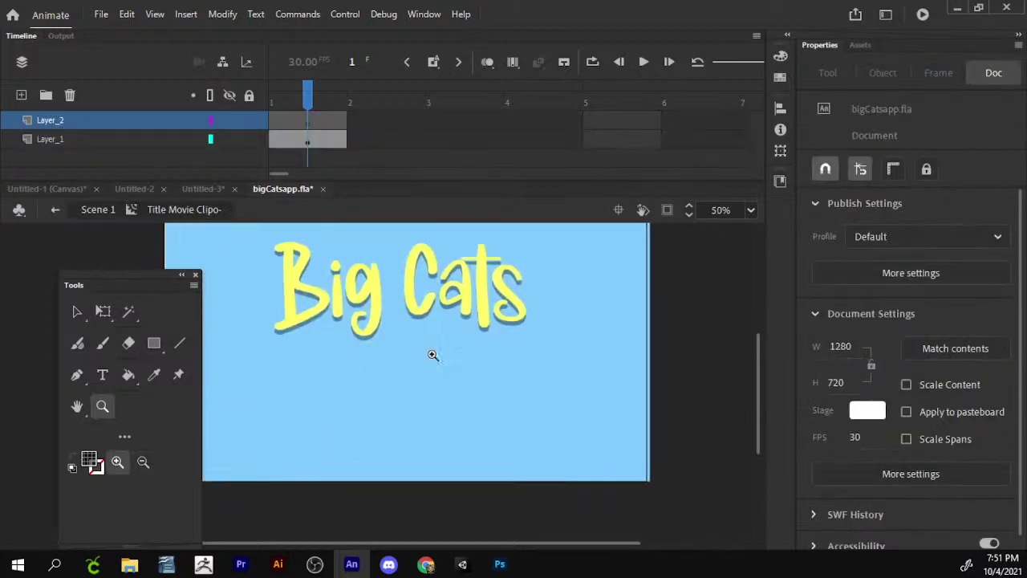
{"action": "left_click", "coordinate": [102, 375]}
{"action": "left_click", "coordinate": [362, 361]}
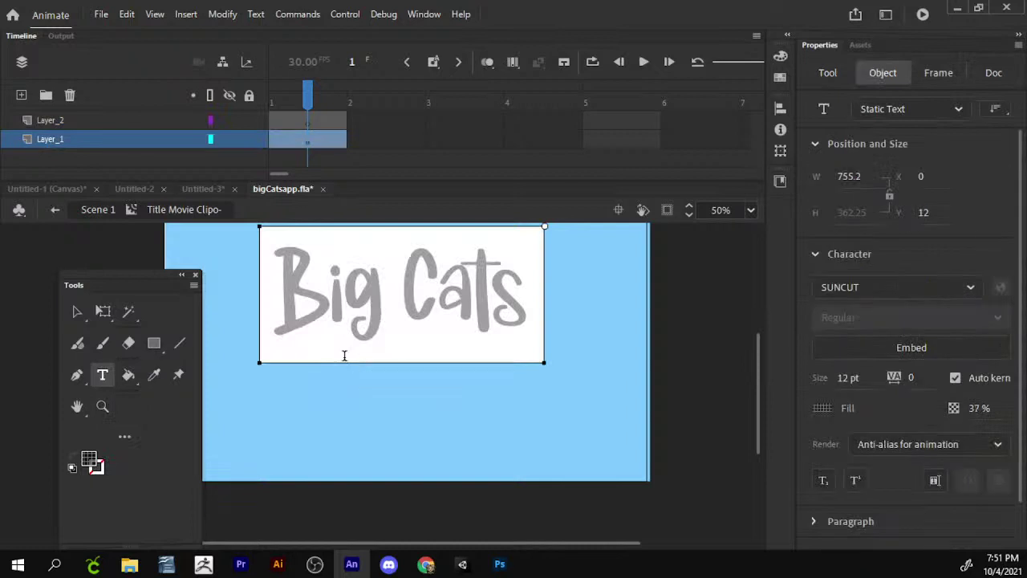
{"action": "left_click", "coordinate": [78, 312]}
{"action": "left_click_drag", "start_coordinate": [356, 311], "coordinate": [394, 419]}
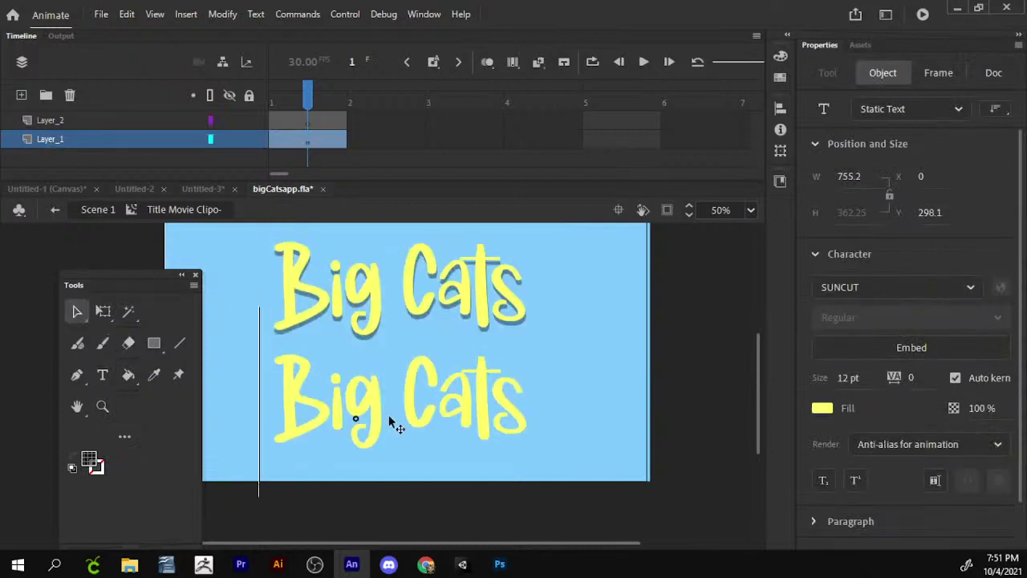
- Replace the entire text of the lower "Big Cats" copy with "photo gallery"
{"action": "key", "text": "t"}
{"action": "left_click", "coordinate": [493, 408]}
{"action": "key", "text": "End"}
{"action": "key", "text": "ctrl+a"}
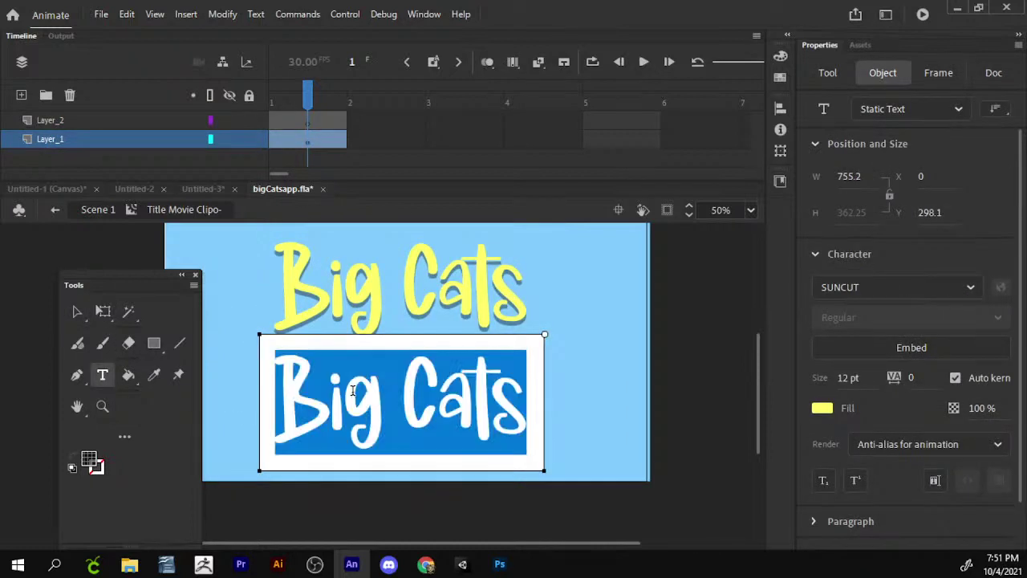
{"action": "type", "text": "photo g"}
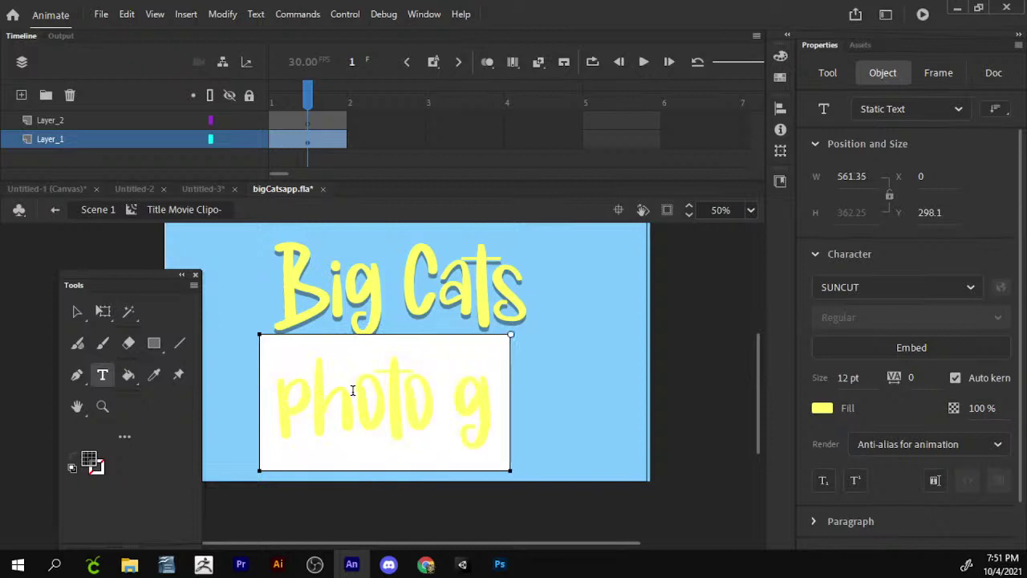
{"action": "type", "text": "allery"}
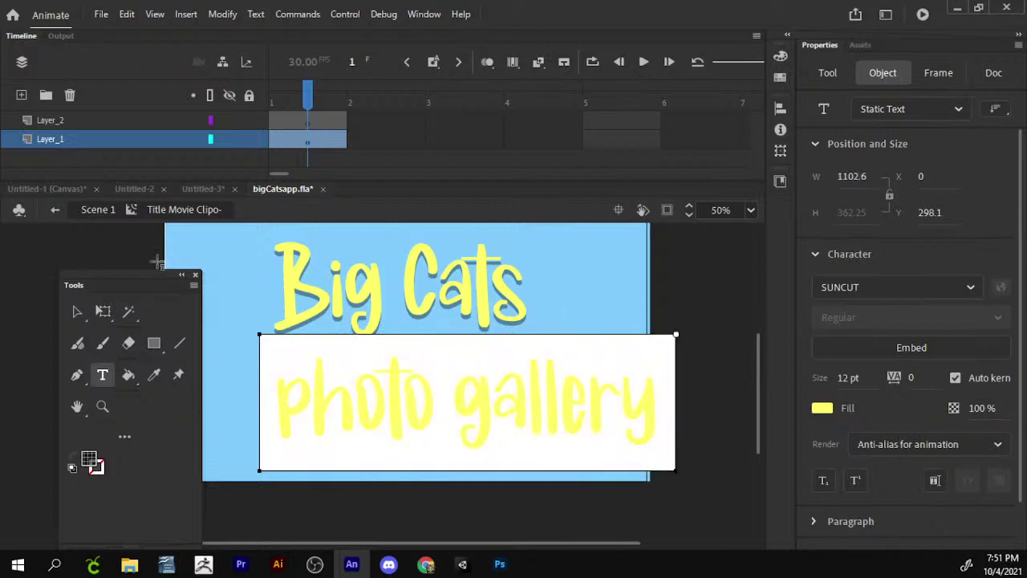
- Scale the "photo gallery" text down to about 478 wide with Free Transform and center it below the "Big Cats" title
{"action": "left_click", "coordinate": [103, 312]}
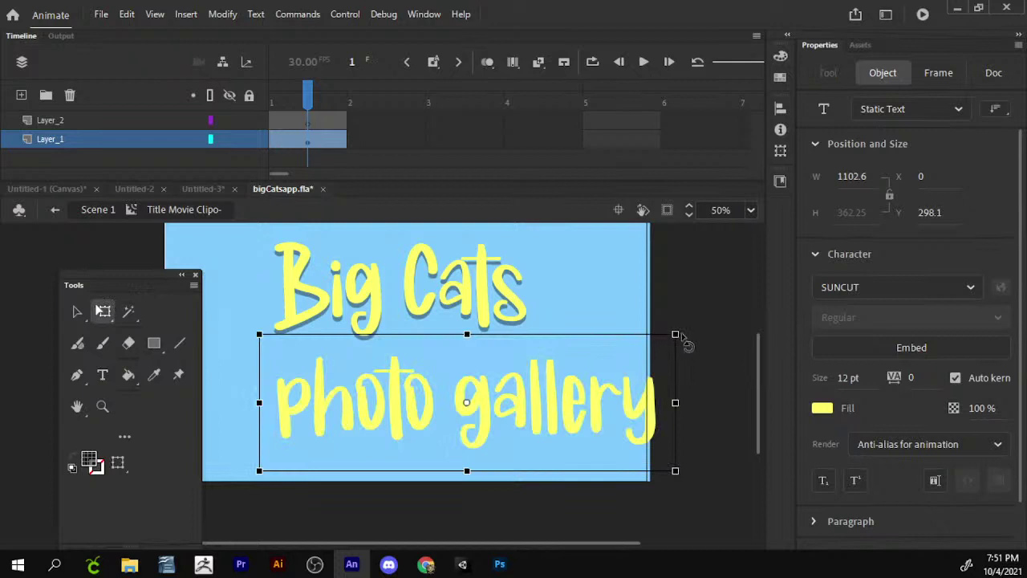
{"action": "left_click_drag", "start_coordinate": [683, 340], "coordinate": [508, 360]}
{"action": "left_click_drag", "start_coordinate": [496, 415], "coordinate": [514, 341]}
{"action": "left_click_drag", "start_coordinate": [520, 379], "coordinate": [517, 423]}
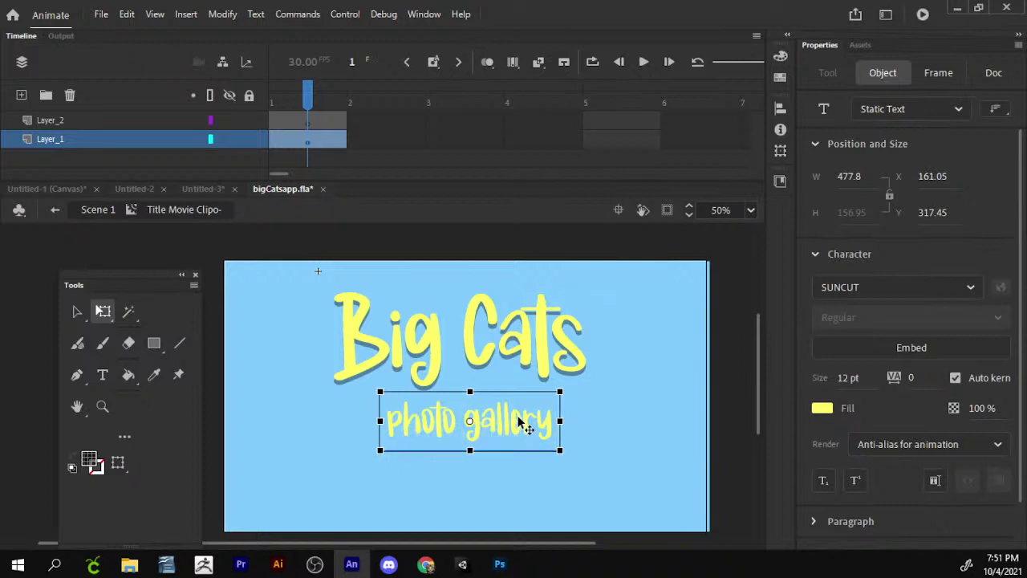
- Recolor the "photo gallery" text by sampling the gray-blue of the title's shadow, and move it up to about Y 297
{"action": "left_click", "coordinate": [823, 409]}
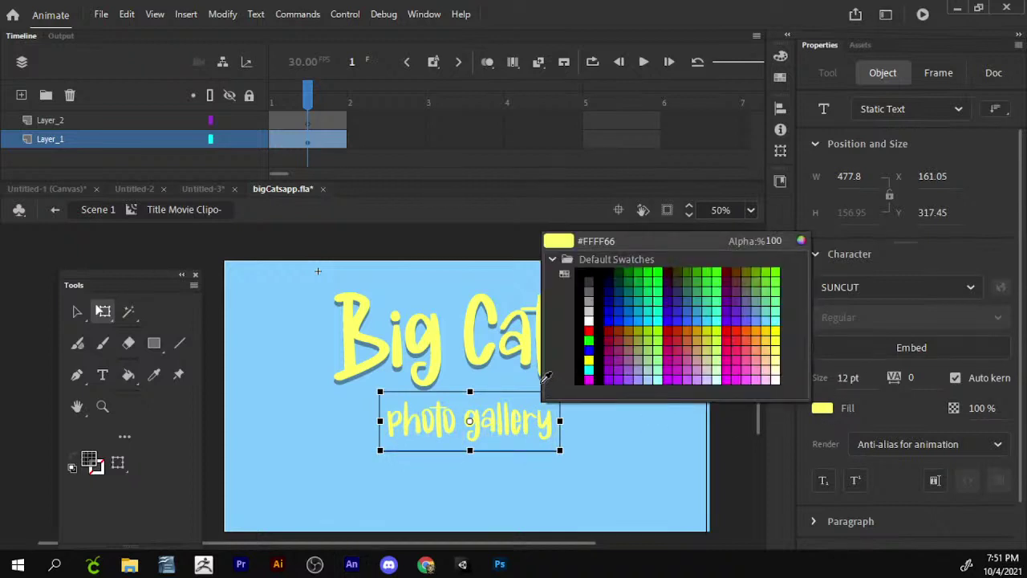
{"action": "left_click", "coordinate": [532, 361]}
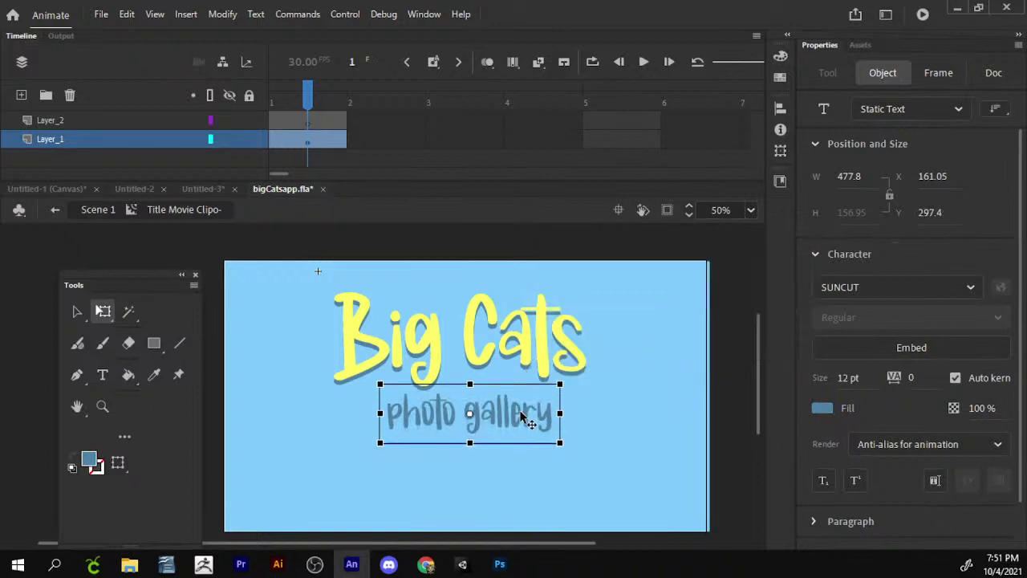
{"action": "left_click", "coordinate": [621, 273]}
- Return to Scene 1 and scale the title movie clip down to about 610 by 367
{"action": "scroll", "coordinate": [620, 273], "scroll_direction": "down", "scroll_amount": 1}
{"action": "scroll", "coordinate": [620, 274], "scroll_direction": "right", "scroll_amount": 1}
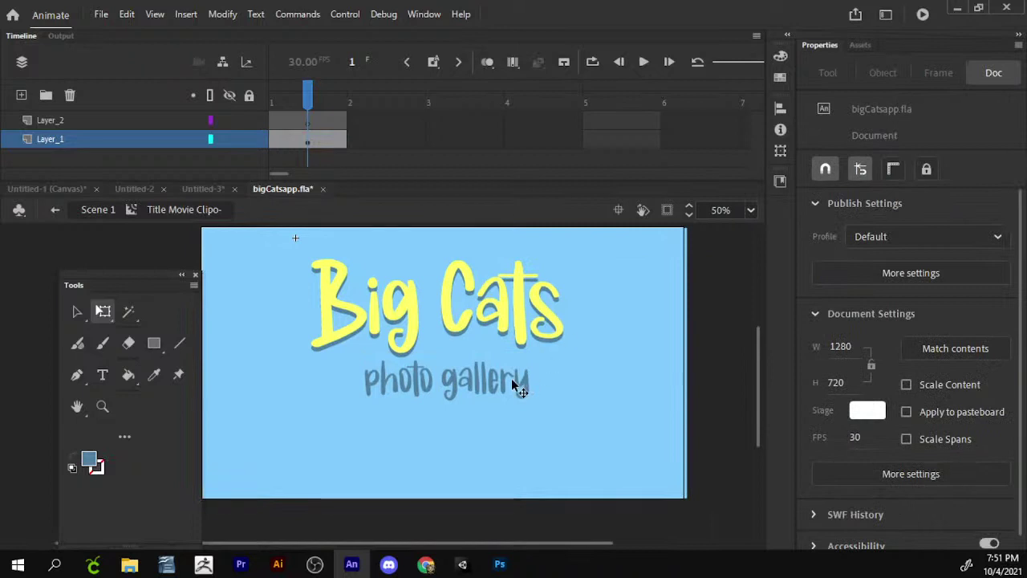
{"action": "left_click_drag", "start_coordinate": [519, 390], "coordinate": [540, 423]}
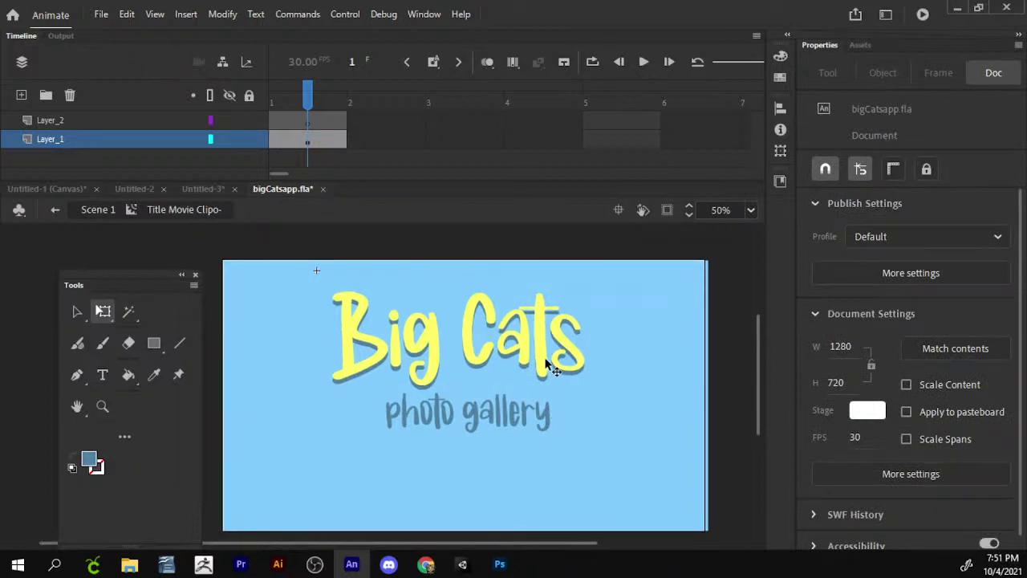
{"action": "scroll", "coordinate": [554, 401], "scroll_direction": "right", "scroll_amount": 2}
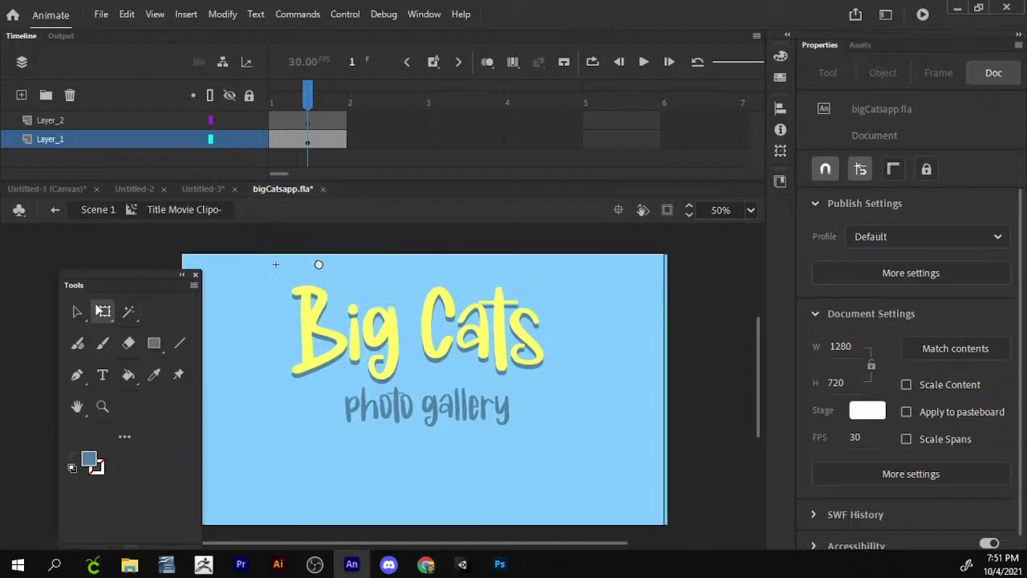
{"action": "left_click", "coordinate": [98, 210]}
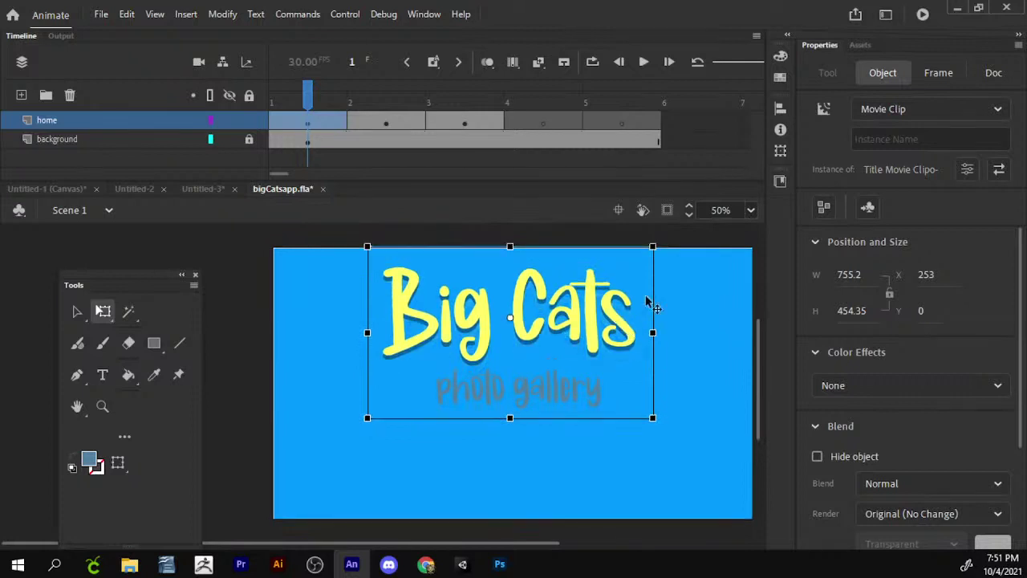
{"action": "left_click_drag", "start_coordinate": [652, 247], "coordinate": [622, 293]}
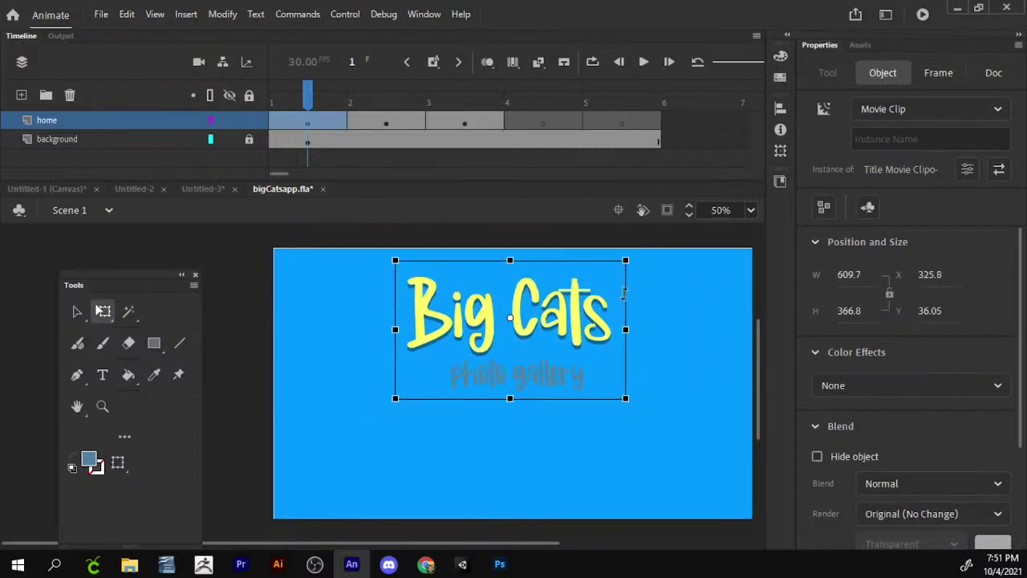
- Recolor the "photo gallery" text inside the title movie clip to dark blue #000066, and raise the title in Scene 1 to about Y 26
{"action": "double_click", "coordinate": [571, 379]}
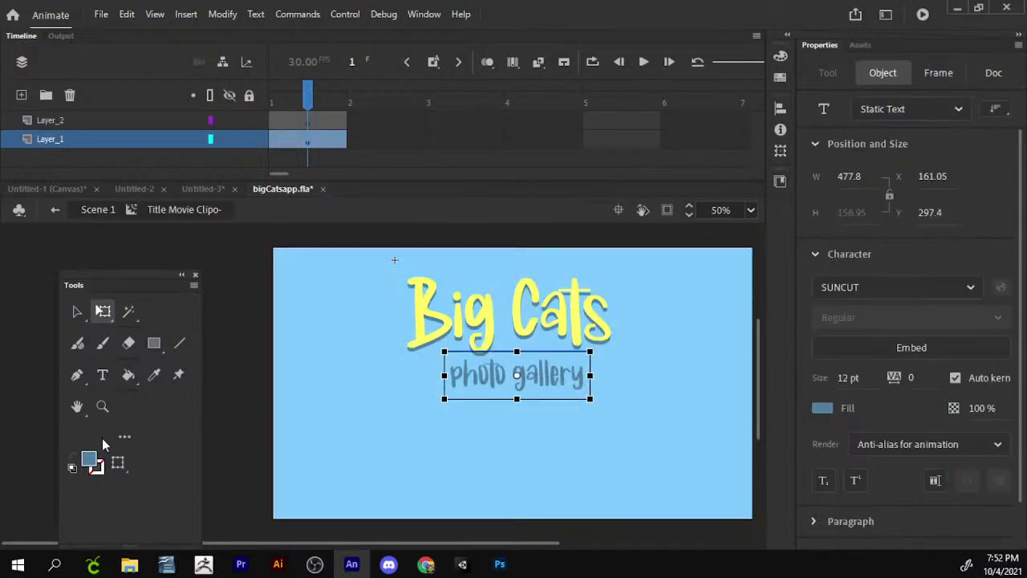
{"action": "left_click", "coordinate": [89, 459]}
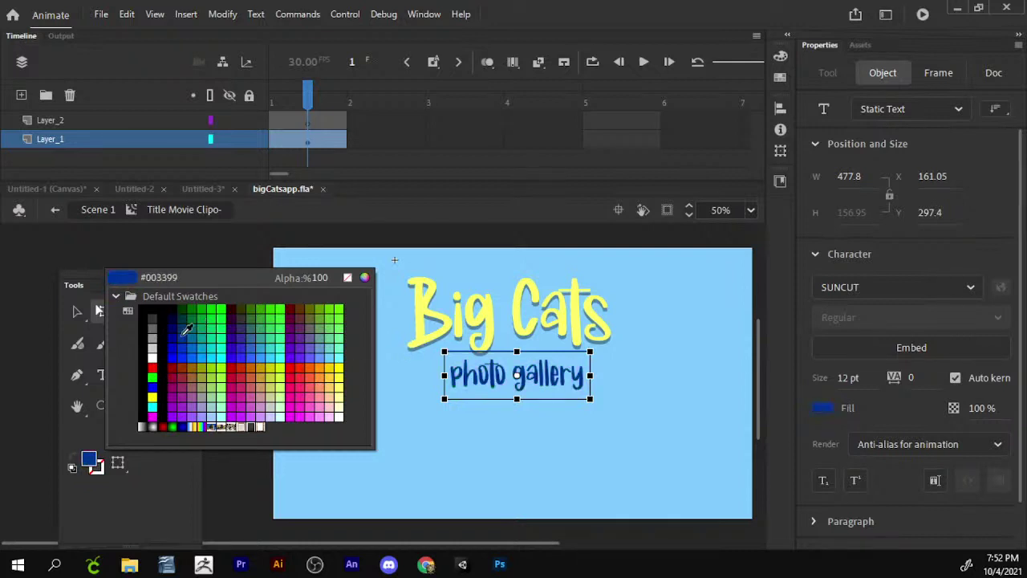
{"action": "left_click", "coordinate": [185, 325]}
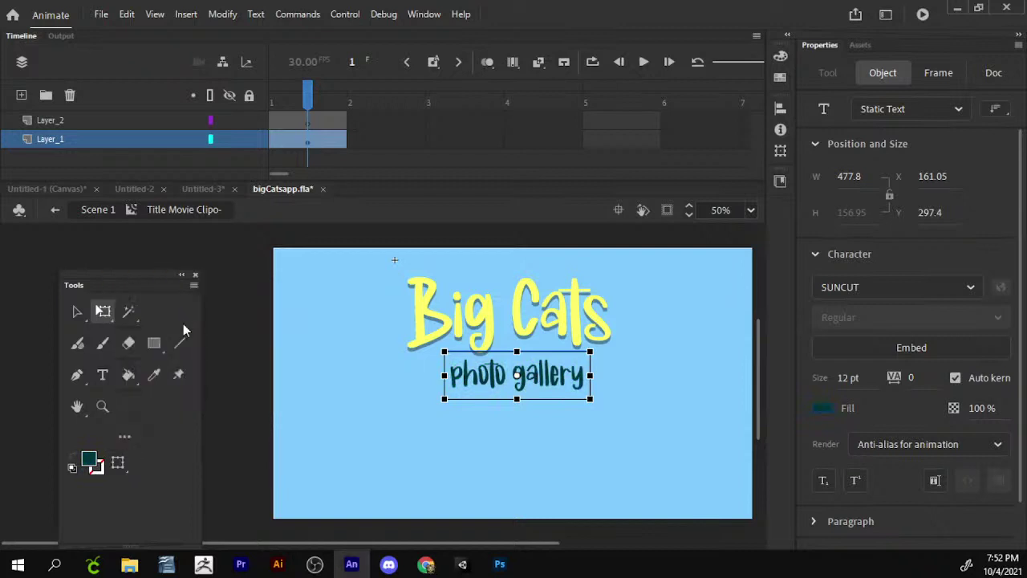
{"action": "left_click", "coordinate": [91, 461]}
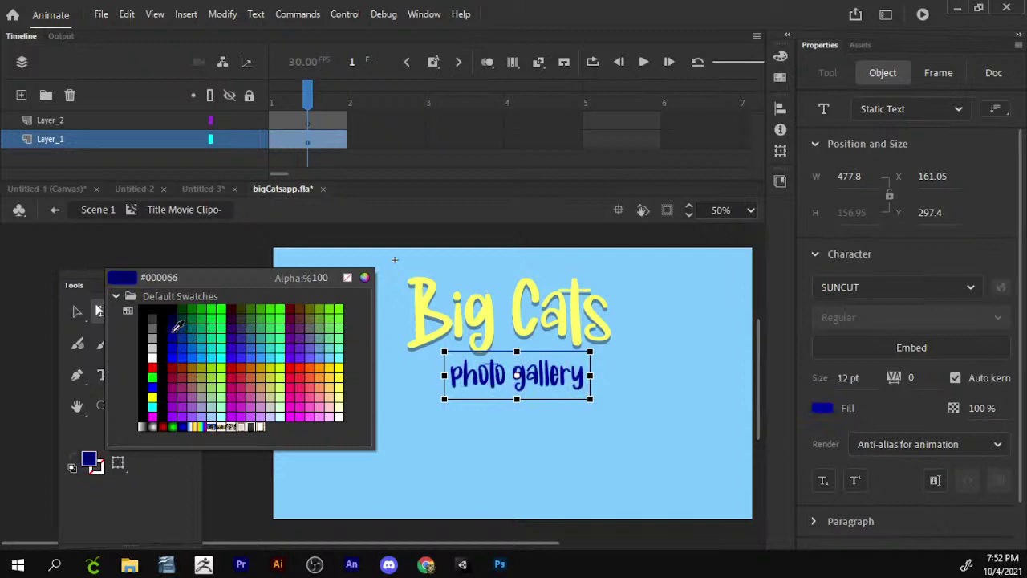
{"action": "left_click", "coordinate": [174, 326]}
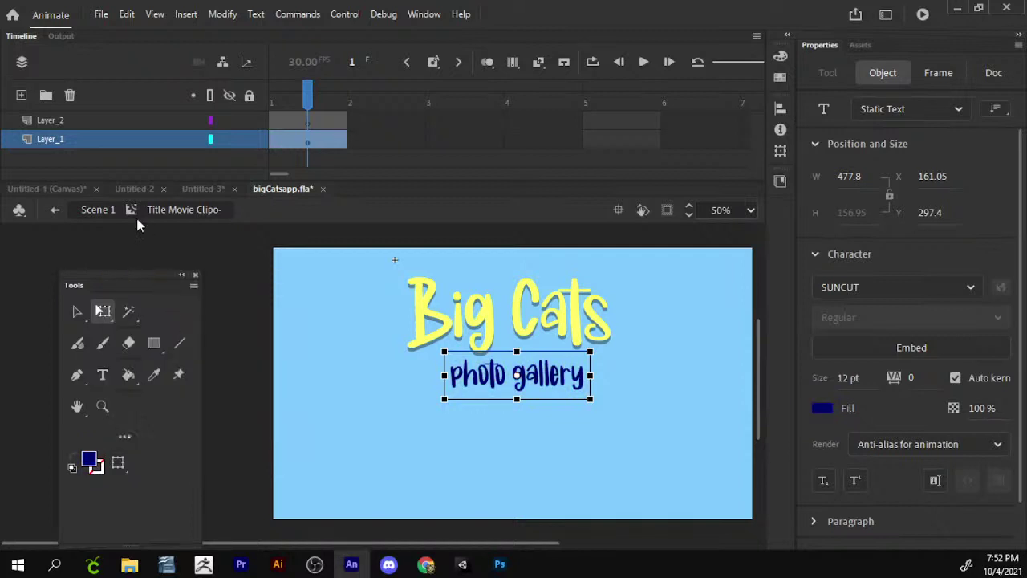
{"action": "left_click", "coordinate": [98, 209]}
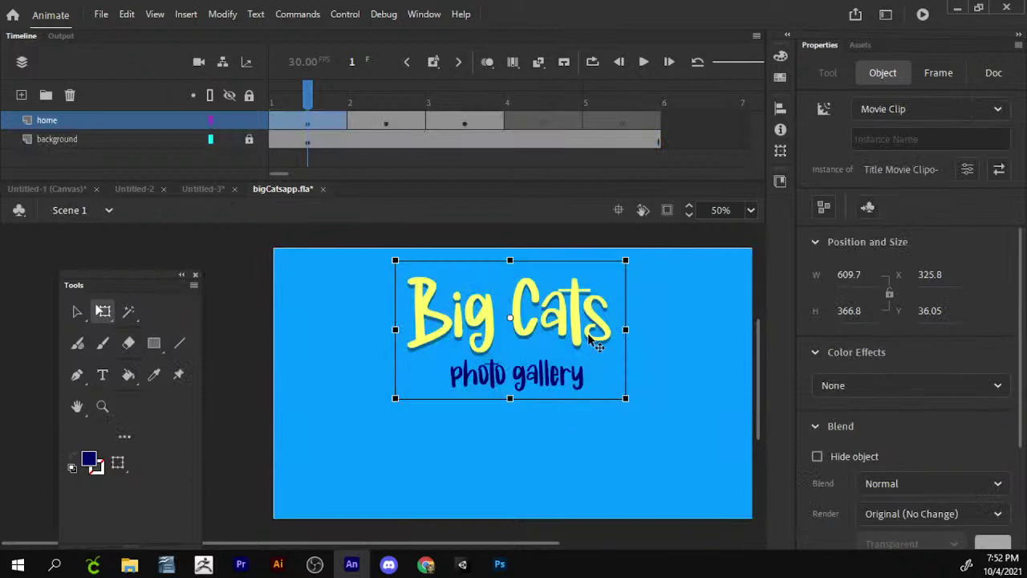
{"action": "left_click_drag", "start_coordinate": [592, 338], "coordinate": [590, 334]}
{"action": "left_click", "coordinate": [155, 343]}
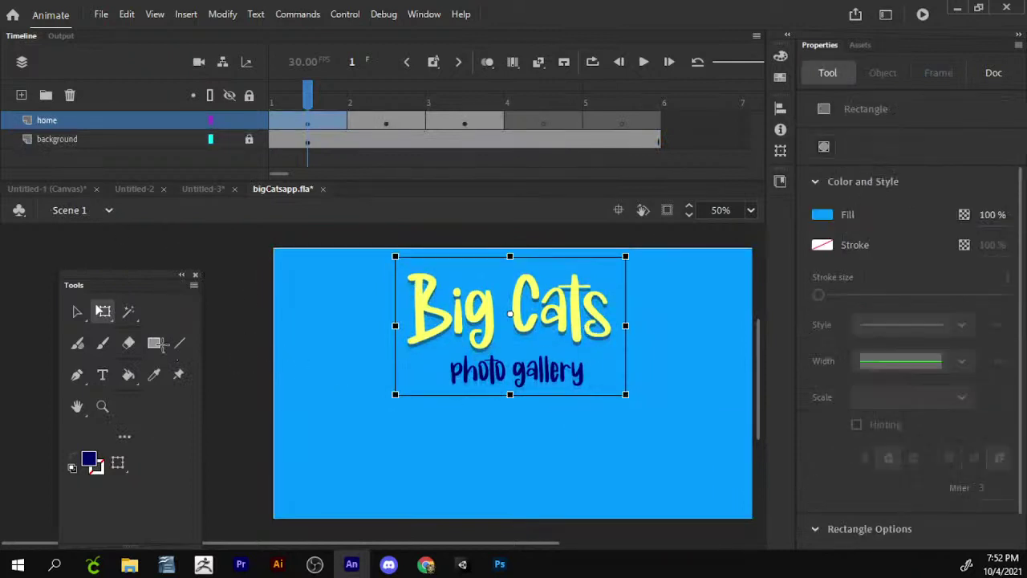
{"action": "left_click_drag", "start_coordinate": [520, 337], "coordinate": [431, 327]}
{"action": "key", "text": "v"}
{"action": "left_click_drag", "start_coordinate": [493, 311], "coordinate": [490, 372]}
{"action": "key", "text": "ctrl+z"}
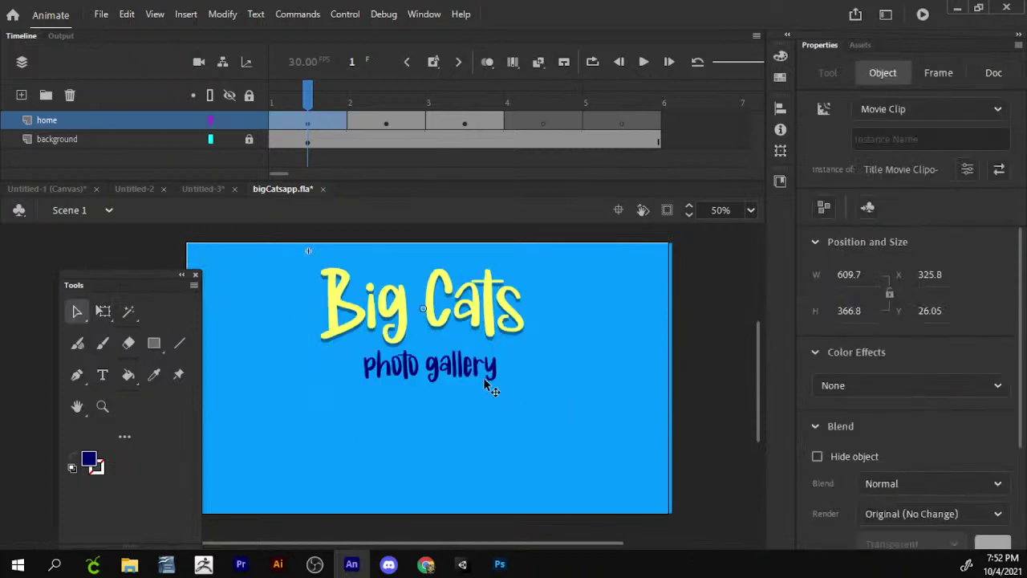
{"action": "scroll", "coordinate": [486, 385], "scroll_direction": "down", "scroll_amount": 1}
{"action": "scroll", "coordinate": [474, 399], "scroll_direction": "up", "scroll_amount": 3}
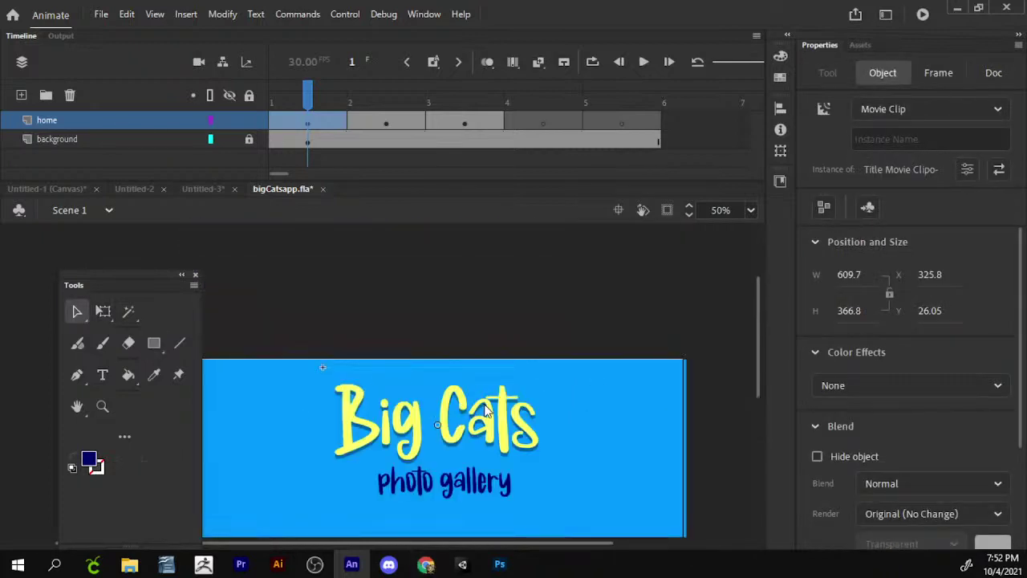
{"action": "scroll", "coordinate": [485, 410], "scroll_direction": "down", "scroll_amount": 2}
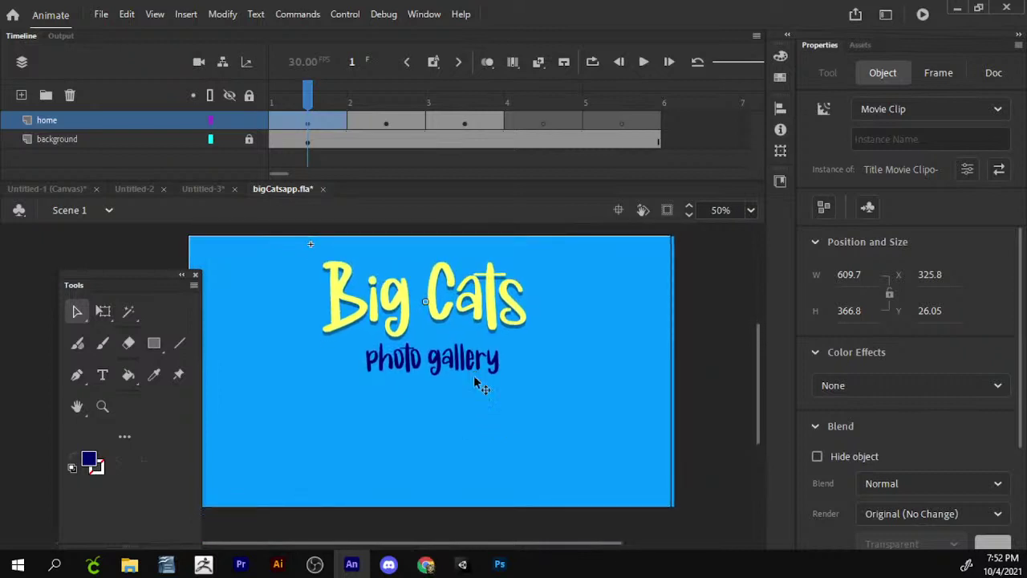
{"action": "scroll", "coordinate": [474, 383], "scroll_direction": "down", "scroll_amount": 1}
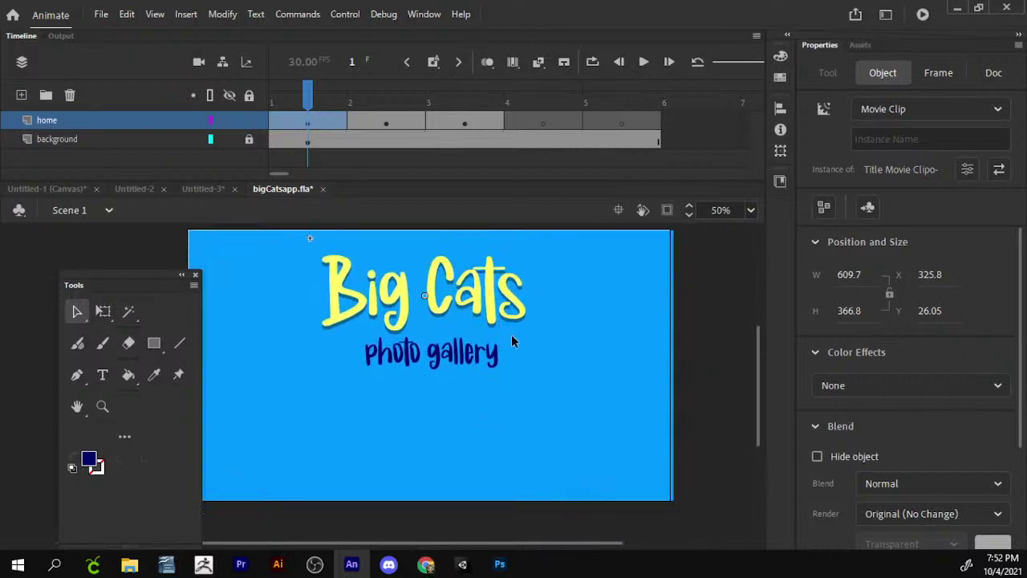
{"action": "scroll", "coordinate": [562, 383], "scroll_direction": "right", "scroll_amount": 1}
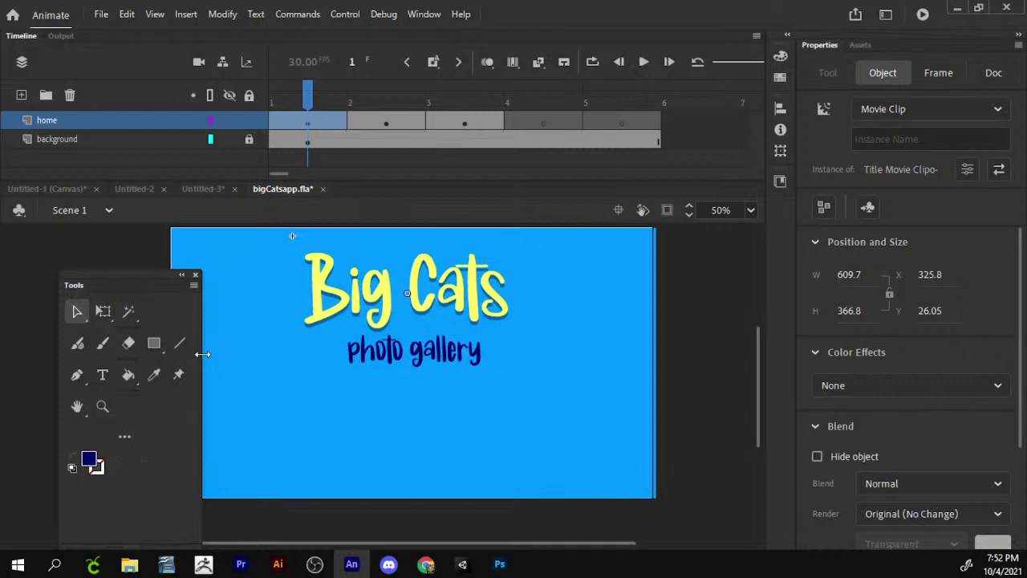
{"action": "scroll", "coordinate": [238, 361], "scroll_direction": "up", "scroll_amount": 1}
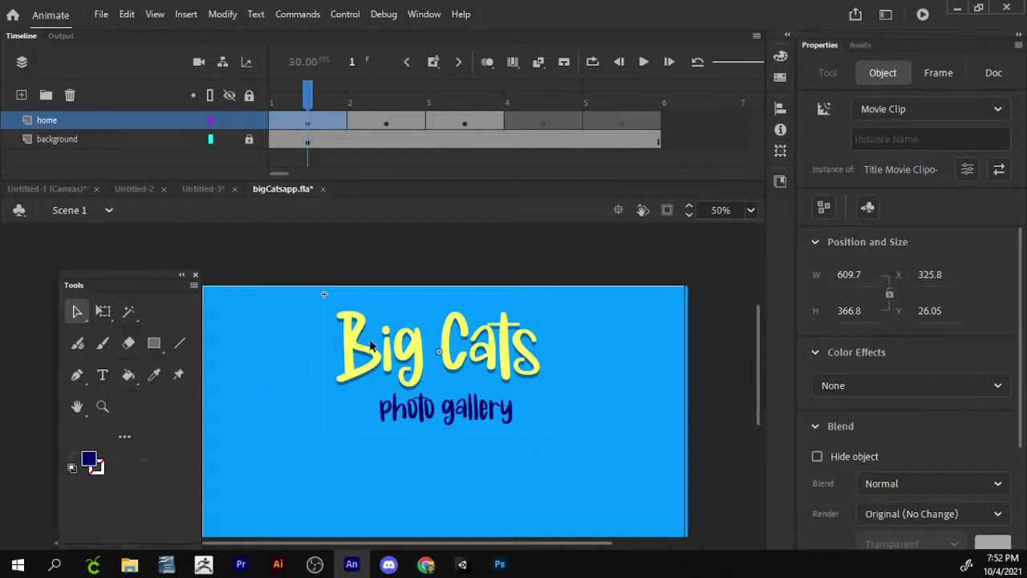
{"action": "scroll", "coordinate": [401, 390], "scroll_direction": "up", "scroll_amount": 2}
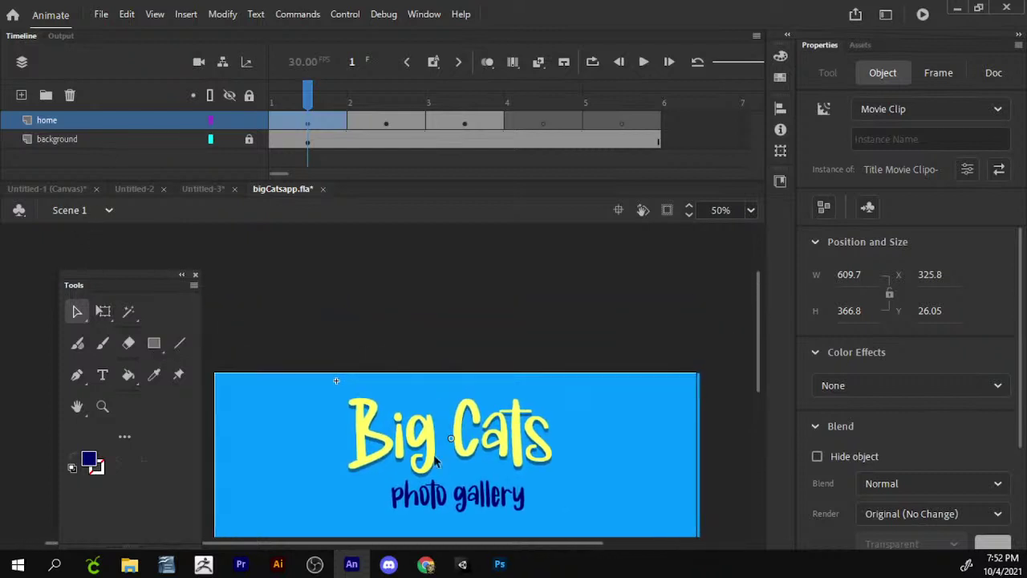
- Switch to Chrome and search Google Images for "arrow"
{"action": "mouse_move", "coordinate": [425, 564]}
{"action": "left_click", "coordinate": [493, 514]}
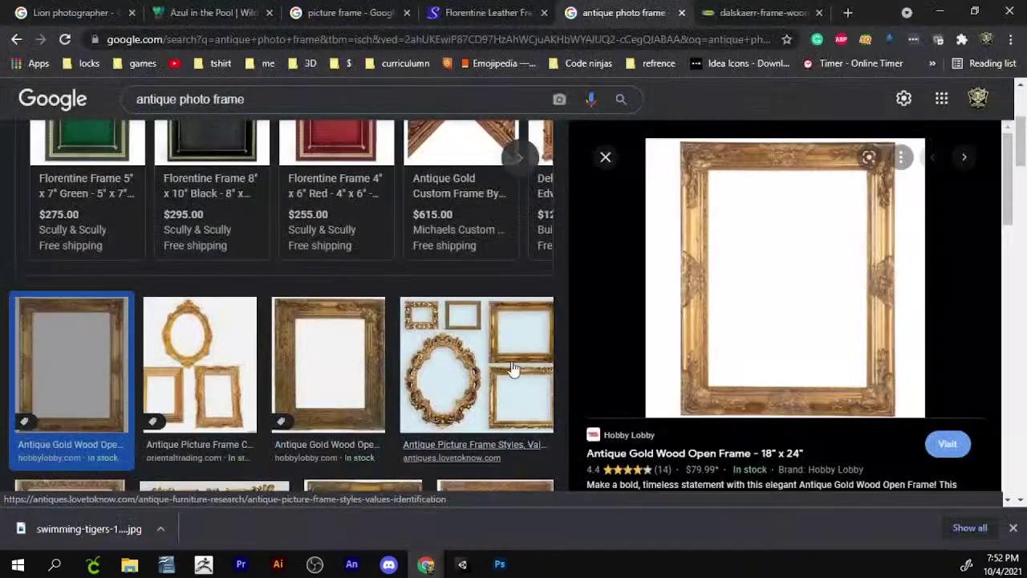
{"action": "left_click", "coordinate": [403, 42]}
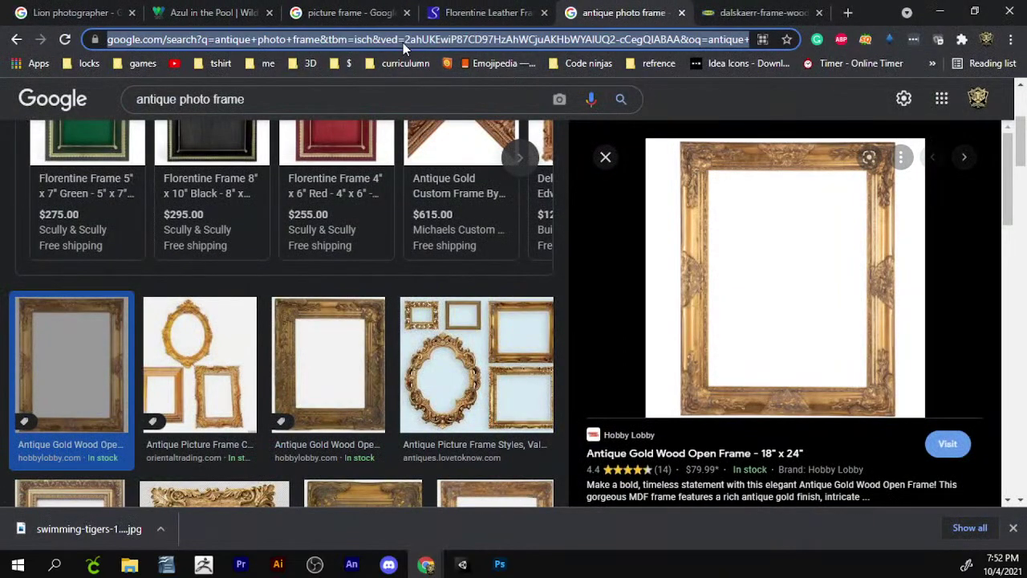
{"action": "type", "text": "arrow"}
{"action": "key", "text": "Return"}
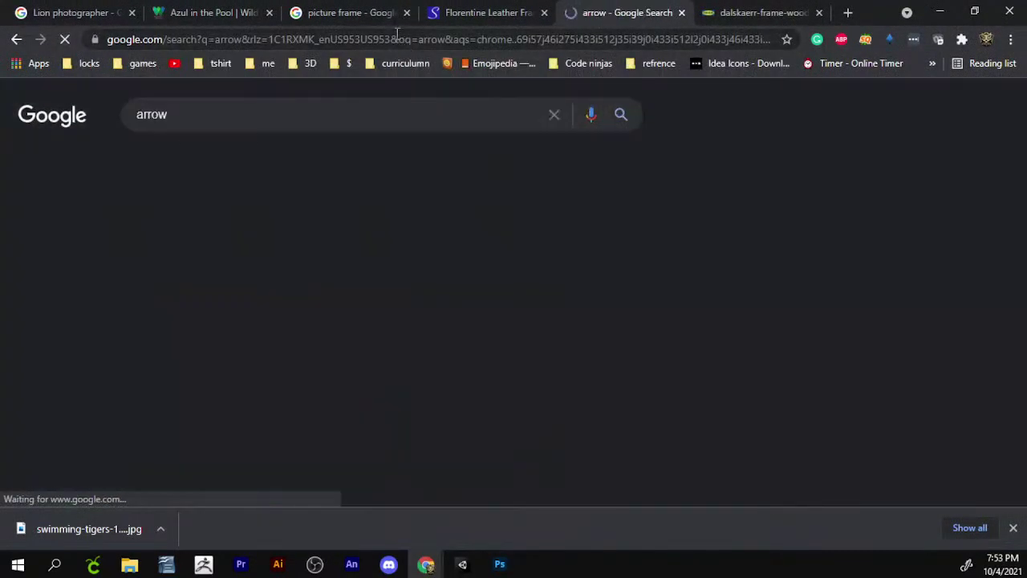
{"action": "left_click", "coordinate": [212, 160]}
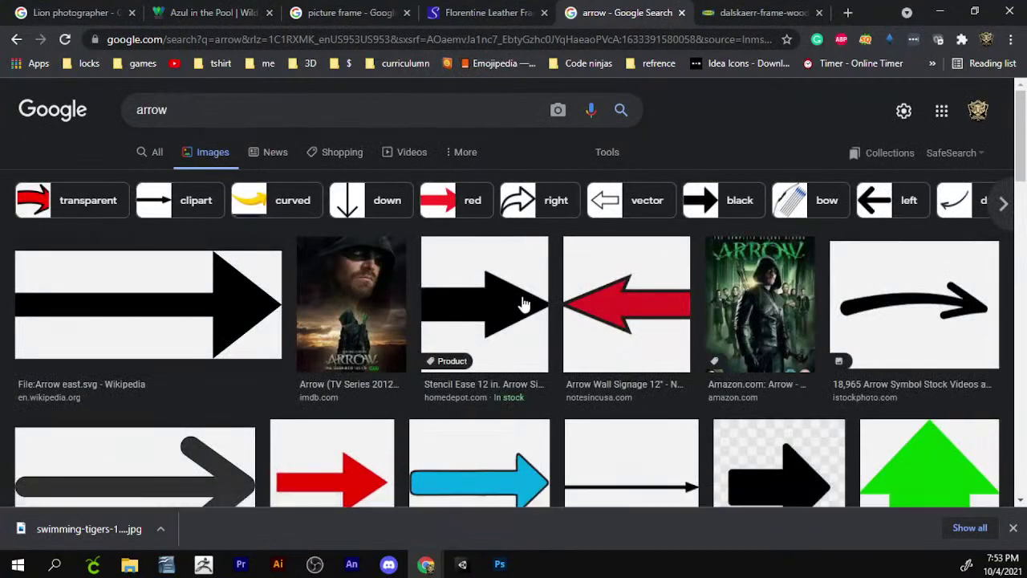
- Copy the black right-pointing arrow stencil image from the search results and paste it into Scene 1 in Animate
{"action": "left_click", "coordinate": [507, 301]}
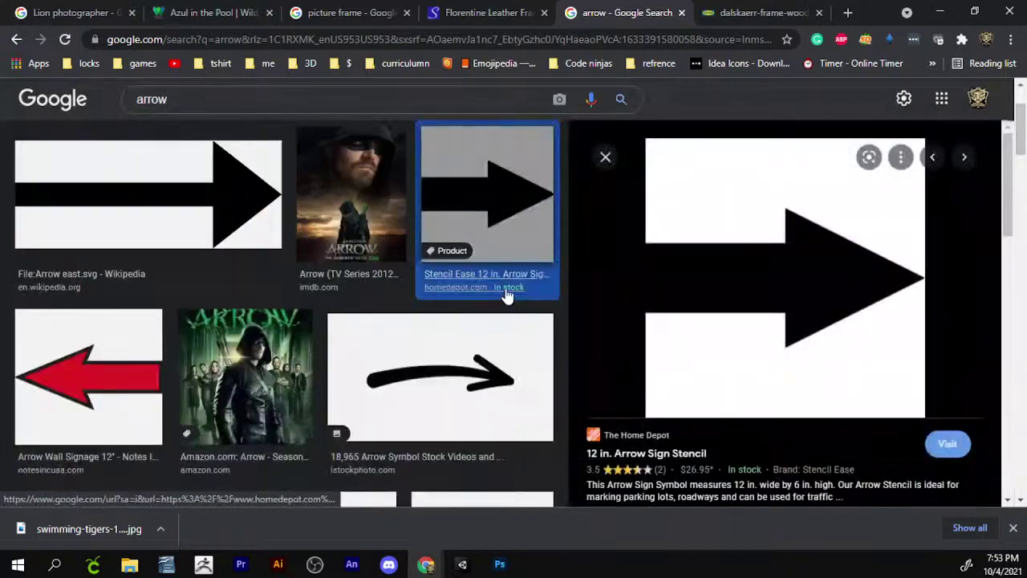
{"action": "right_click", "coordinate": [837, 230]}
{"action": "left_click", "coordinate": [923, 407]}
{"action": "key", "text": "alt+Tab"}
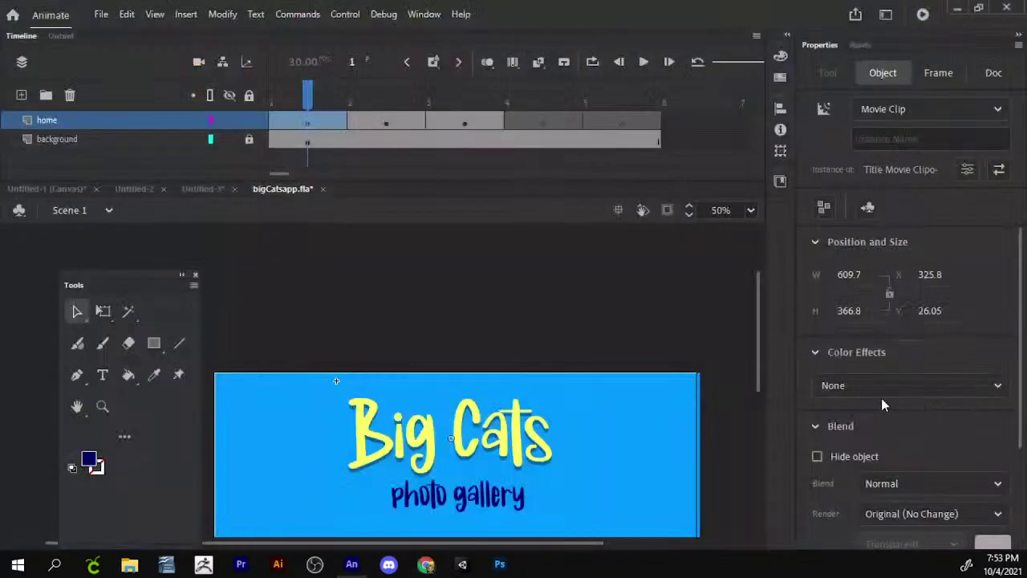
{"action": "left_click", "coordinate": [612, 347]}
{"action": "right_click", "coordinate": [538, 337]}
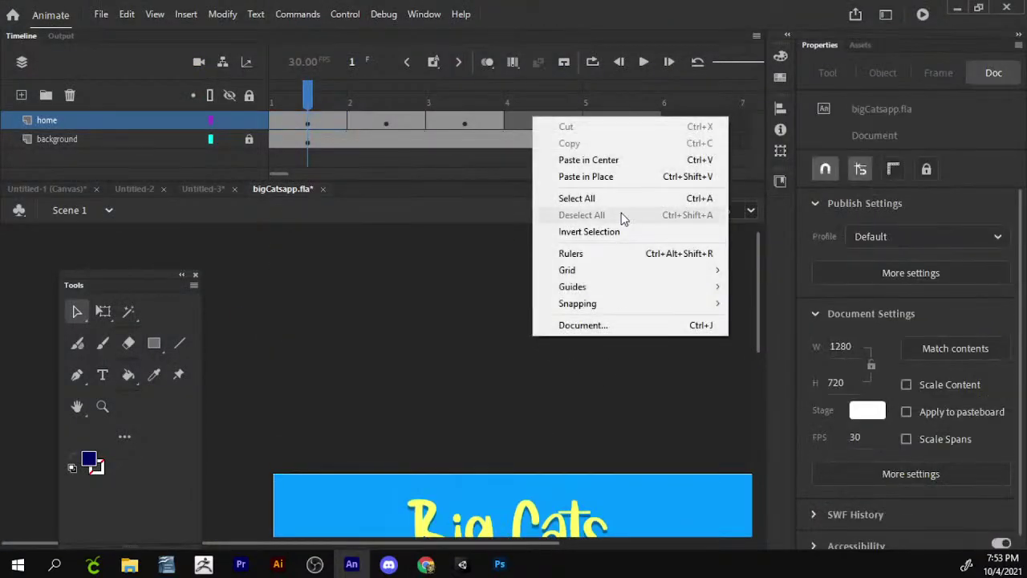
{"action": "left_click", "coordinate": [614, 161]}
- Move the pasted arrow image above the stage and scale it down to about 412 by 412 with Free Transform
{"action": "left_click_drag", "start_coordinate": [378, 543], "coordinate": [477, 277]}
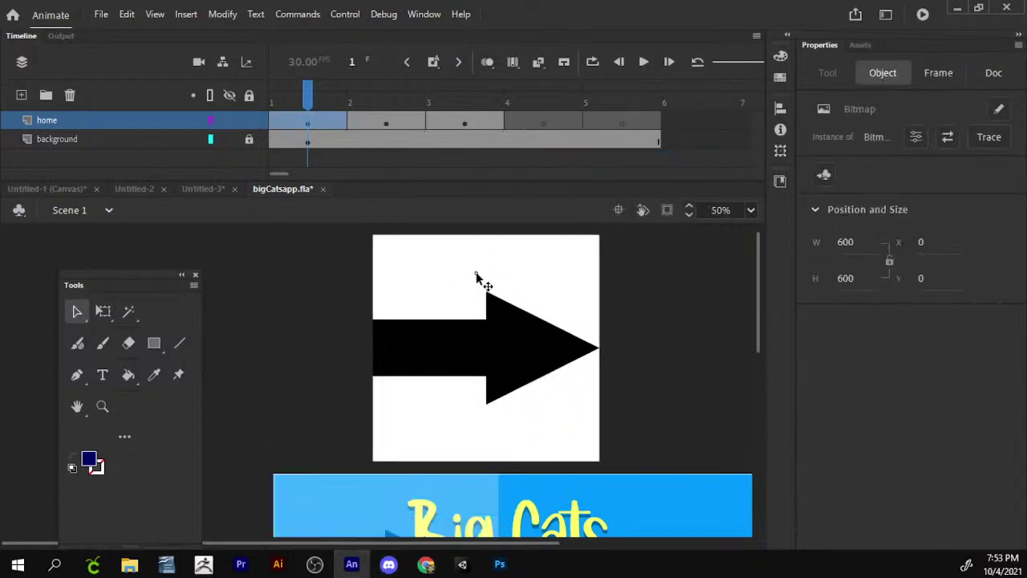
{"action": "left_click_drag", "start_coordinate": [506, 313], "coordinate": [355, 348]}
{"action": "key", "text": "q"}
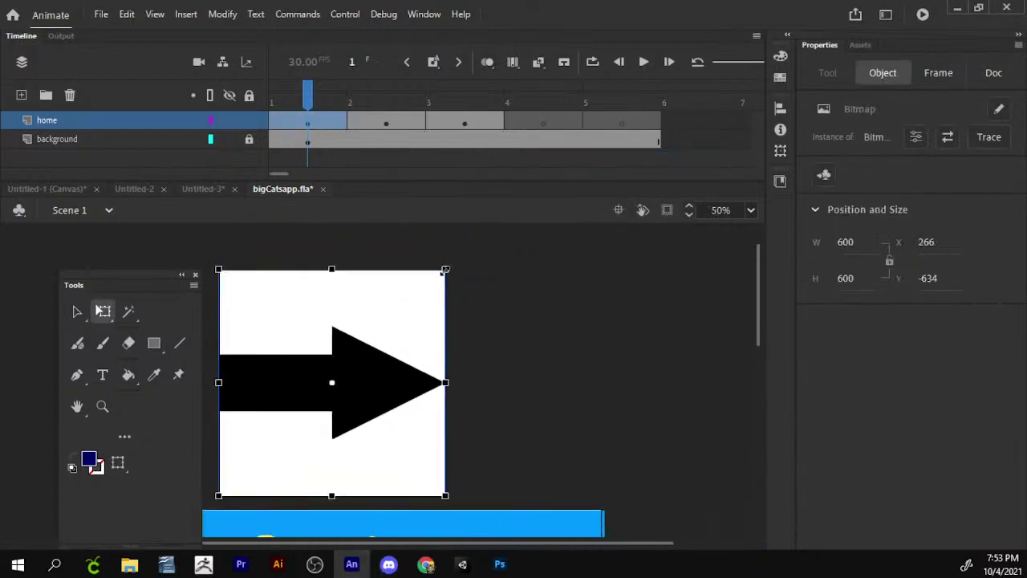
{"action": "left_click_drag", "start_coordinate": [445, 271], "coordinate": [409, 305]}
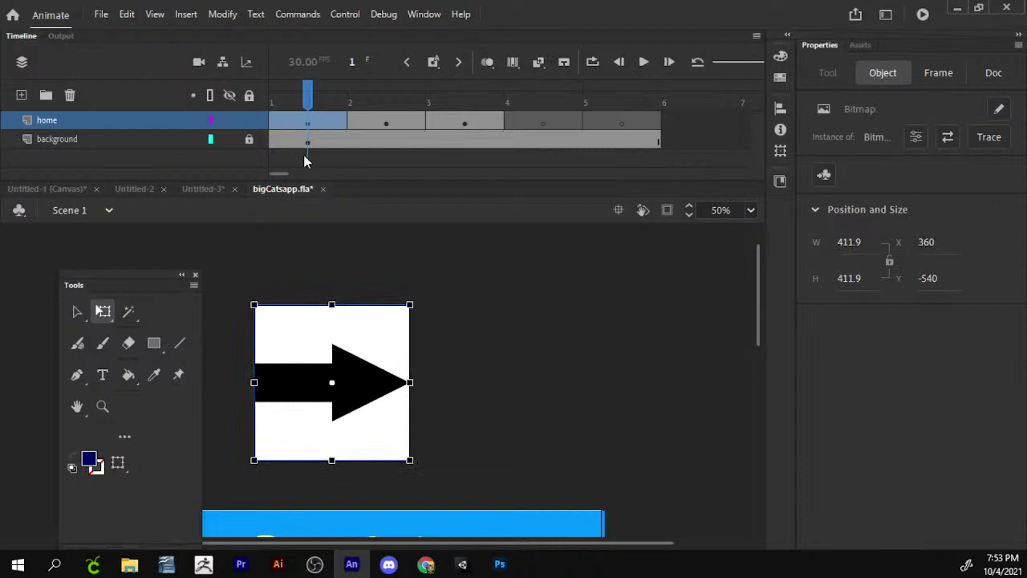
- Trace the arrow bitmap into vector shapes with a color threshold of 10 and a minimum area of 10 pixels
{"action": "left_click", "coordinate": [223, 13]}
{"action": "mouse_move", "coordinate": [256, 14]}
{"action": "mouse_move", "coordinate": [223, 14]}
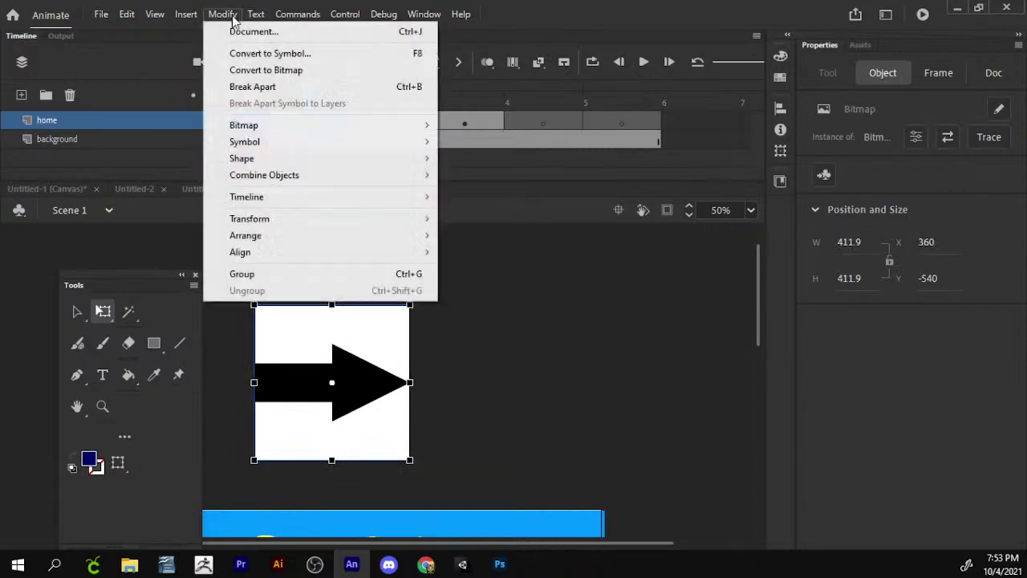
{"action": "mouse_move", "coordinate": [306, 125]}
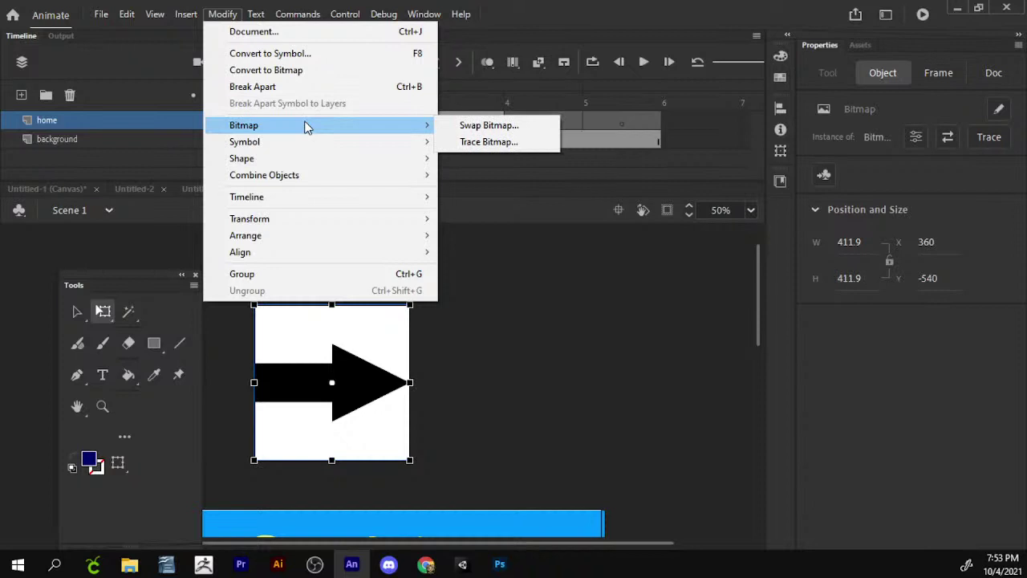
{"action": "left_click", "coordinate": [489, 146]}
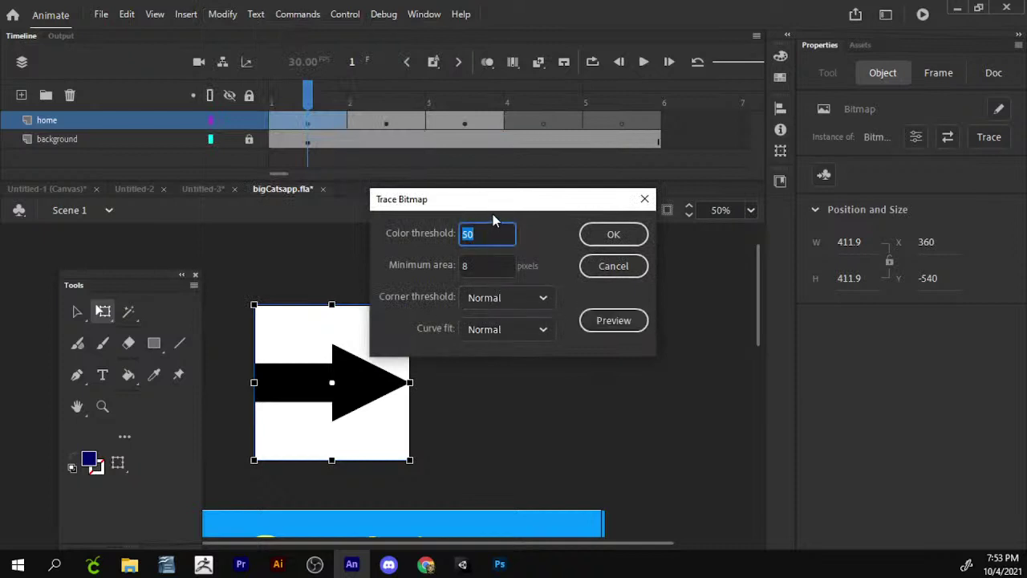
{"action": "left_click_drag", "start_coordinate": [505, 201], "coordinate": [578, 179]}
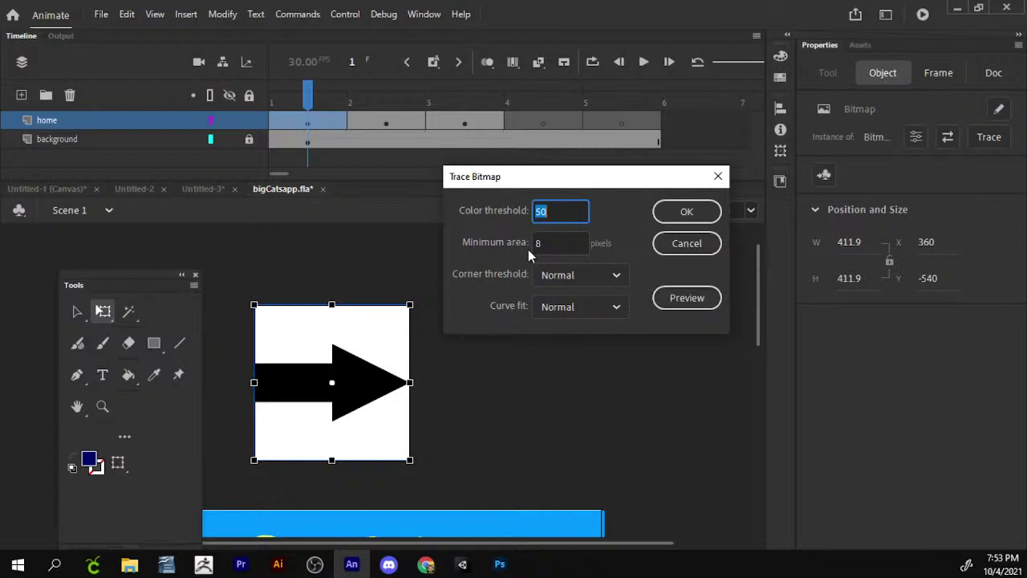
{"action": "type", "text": "10"}
{"action": "key", "text": "Tab"}
{"action": "type", "text": "10"}
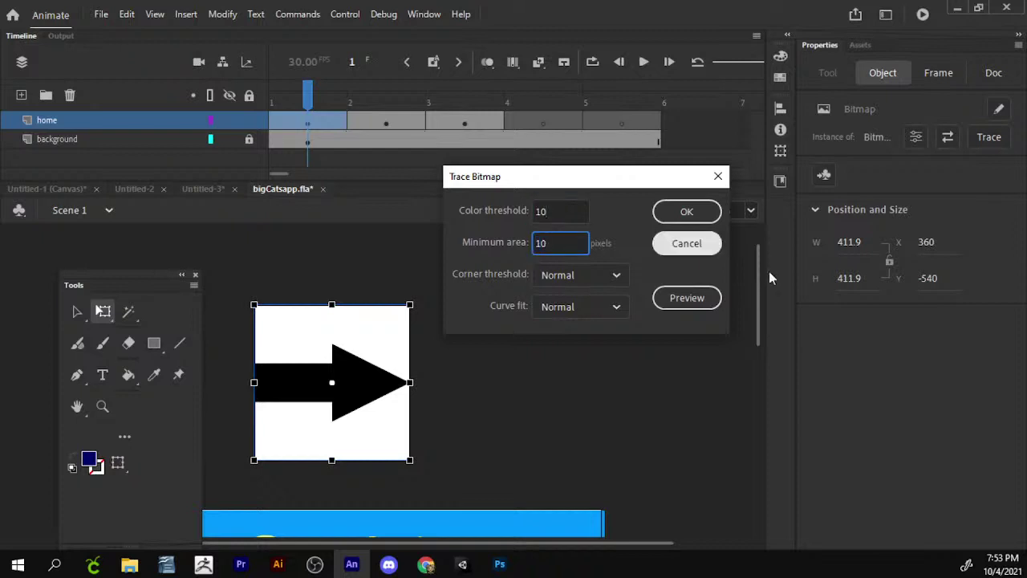
{"action": "left_click", "coordinate": [710, 298]}
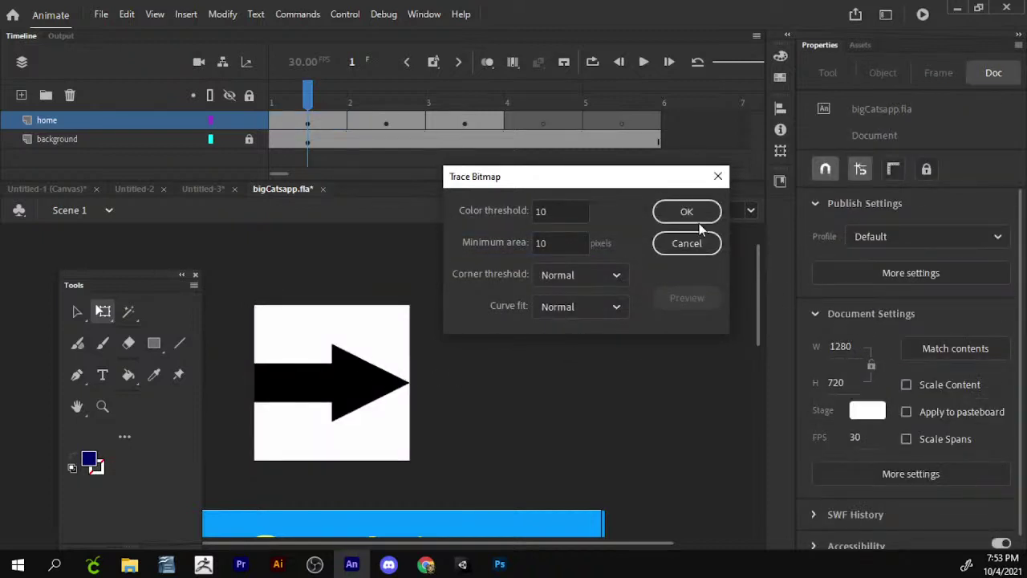
{"action": "left_click", "coordinate": [695, 217]}
{"action": "left_click", "coordinate": [515, 360]}
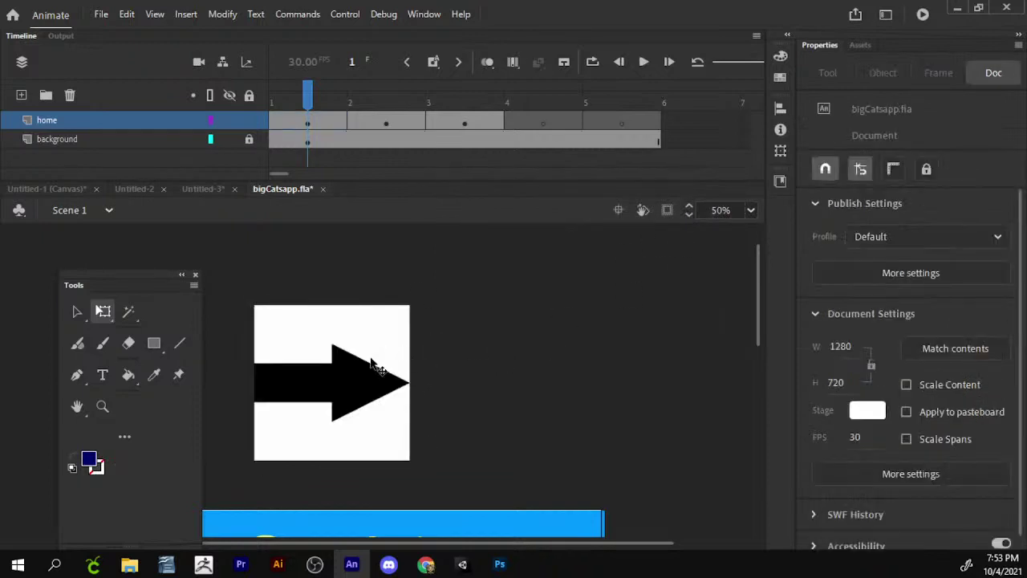
- Move the traced black arrow off its white background, and delete the background and its leftover edge fragments
{"action": "scroll", "coordinate": [311, 377], "scroll_direction": "down", "scroll_amount": 3}
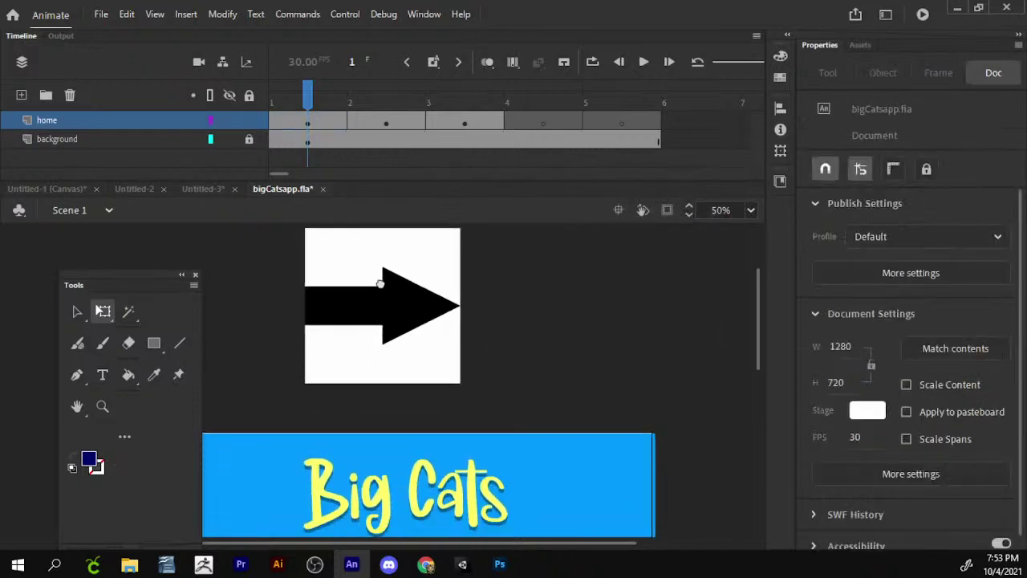
{"action": "scroll", "coordinate": [406, 297], "scroll_direction": "up", "scroll_amount": 1}
{"action": "left_click_drag", "start_coordinate": [423, 331], "coordinate": [616, 350]}
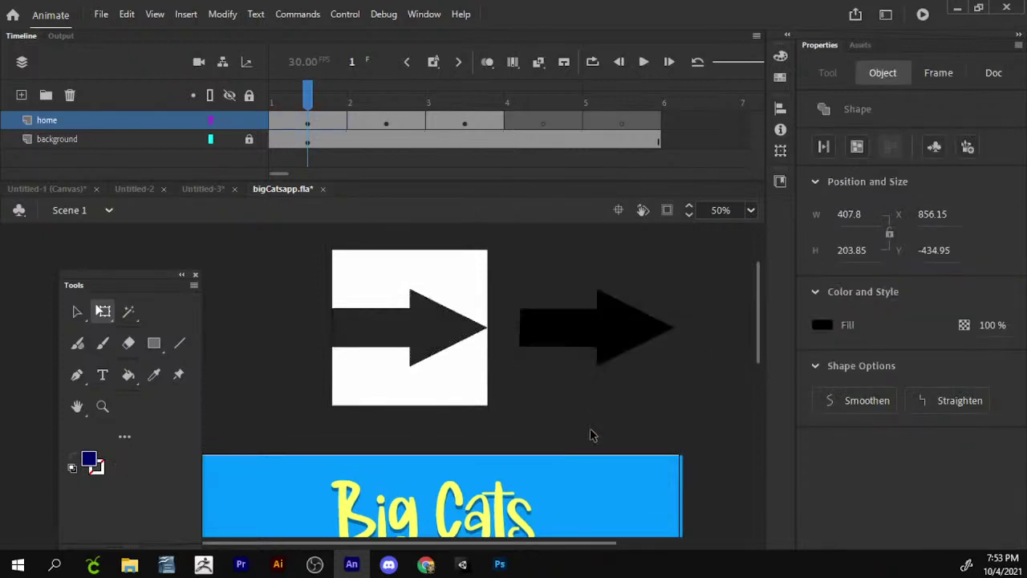
{"action": "left_click", "coordinate": [499, 369]}
{"action": "left_click", "coordinate": [454, 374]}
{"action": "key", "text": "Delete"}
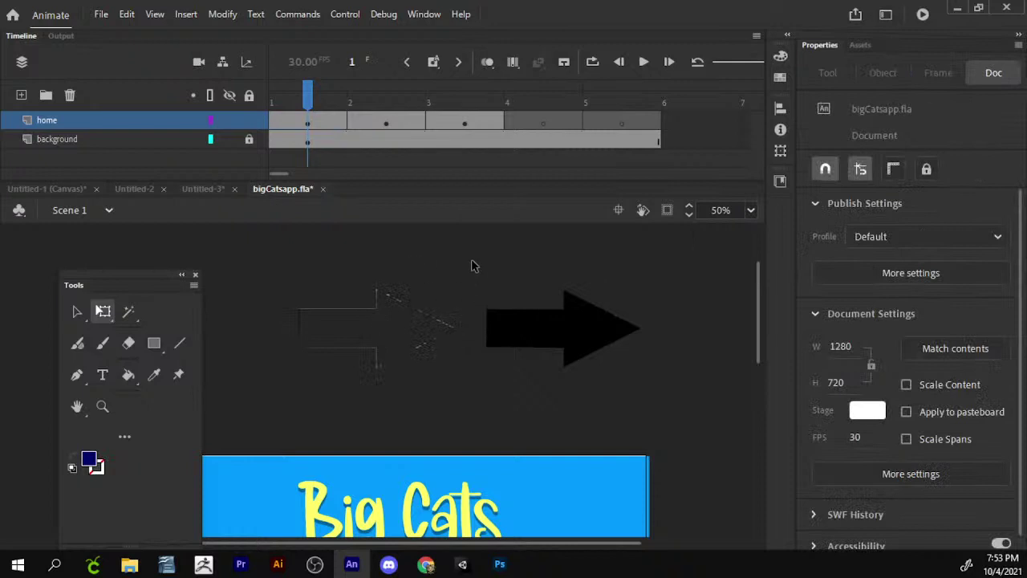
{"action": "left_click_drag", "start_coordinate": [474, 240], "coordinate": [281, 391]}
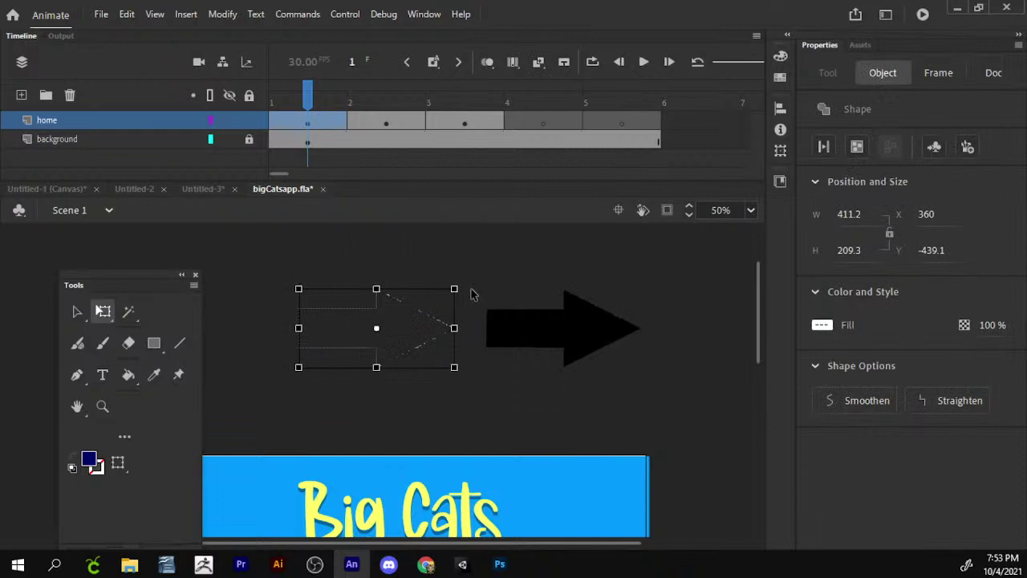
{"action": "key", "text": "Delete"}
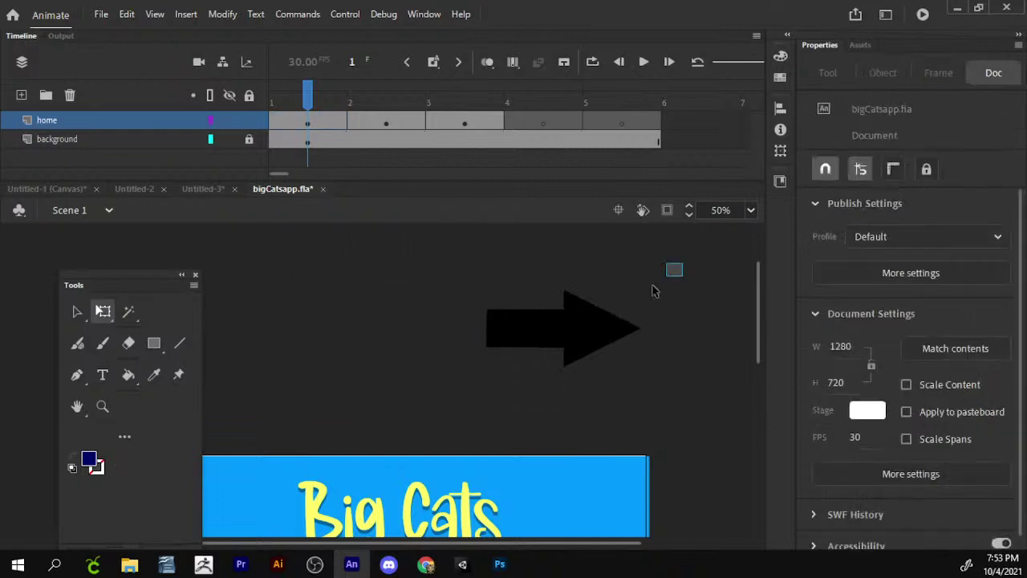
- Select the whole arrow shape and set its fill color to black
{"action": "left_click_drag", "start_coordinate": [653, 291], "coordinate": [457, 382]}
{"action": "left_click", "coordinate": [91, 461]}
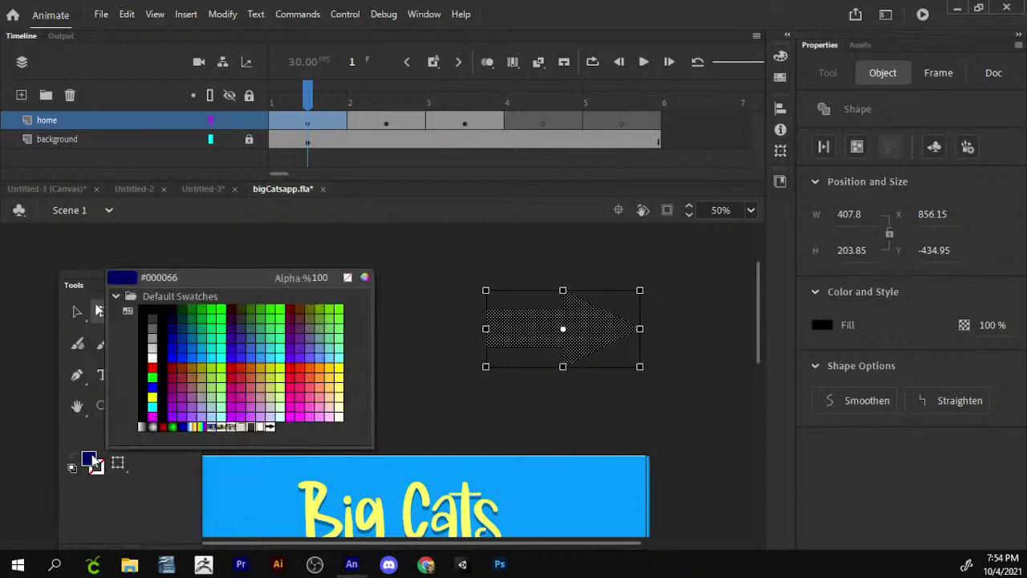
{"action": "key", "text": "Escape"}
{"action": "left_click", "coordinate": [570, 282]}
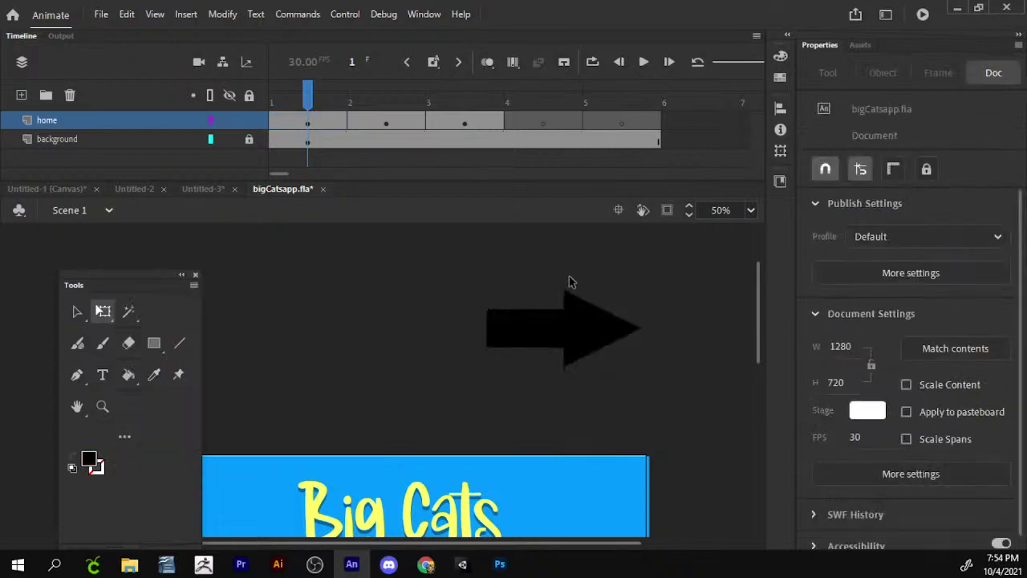
- Switch to Chrome and search Google Images for "tony the tiger" in a new tab
{"action": "key", "text": "alt+Tab"}
{"action": "scroll", "coordinate": [481, 305], "scroll_direction": "up", "scroll_amount": 2}
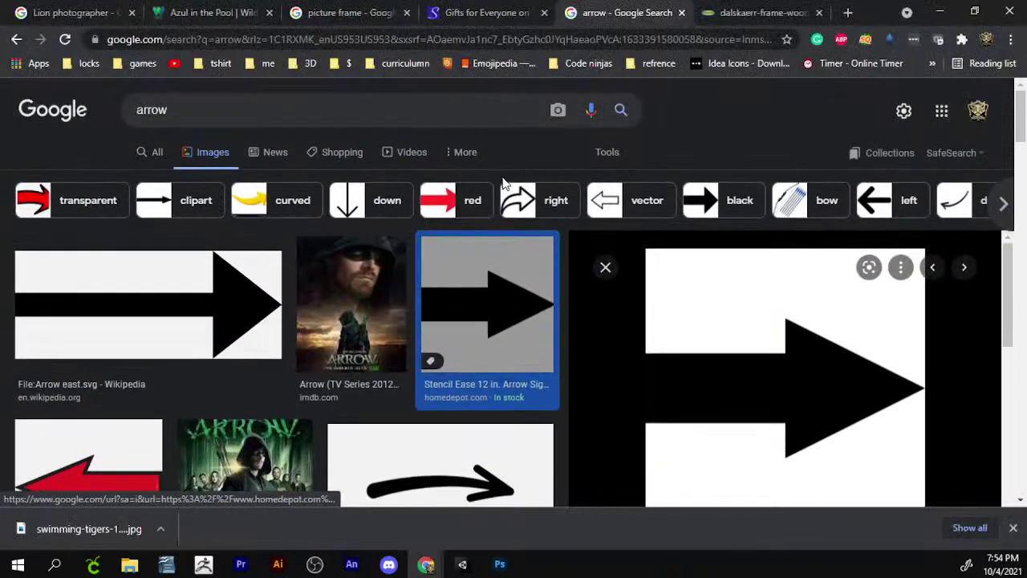
{"action": "left_click", "coordinate": [740, 10]}
{"action": "key", "text": "ctrl+t"}
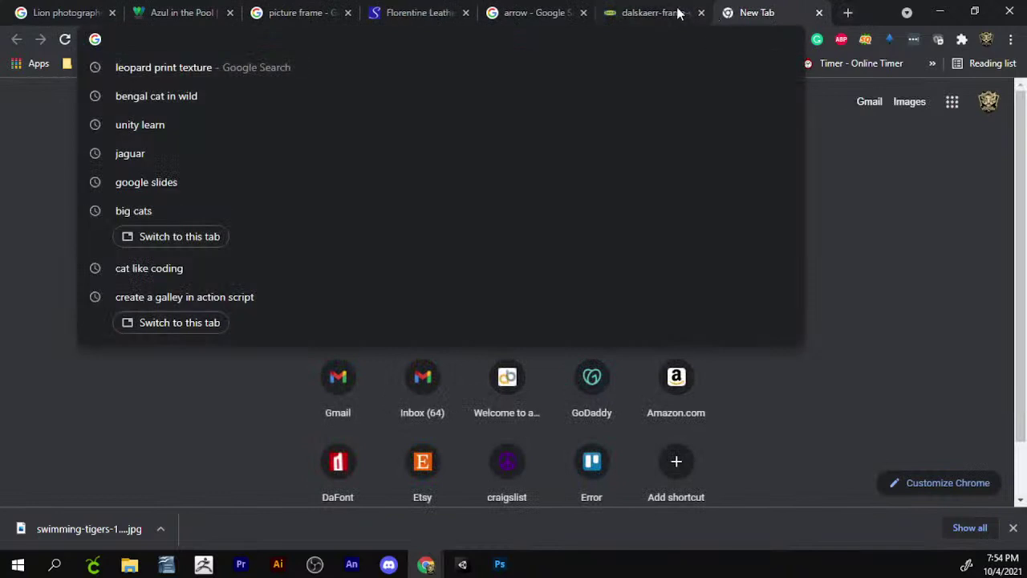
{"action": "left_click", "coordinate": [678, 14]}
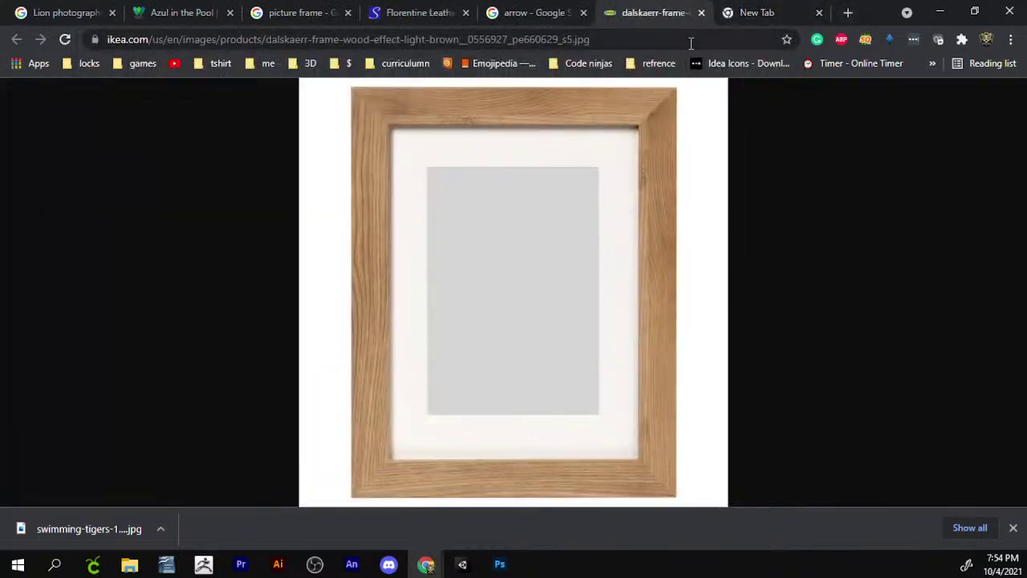
{"action": "left_click", "coordinate": [765, 17]}
{"action": "left_click", "coordinate": [464, 317]}
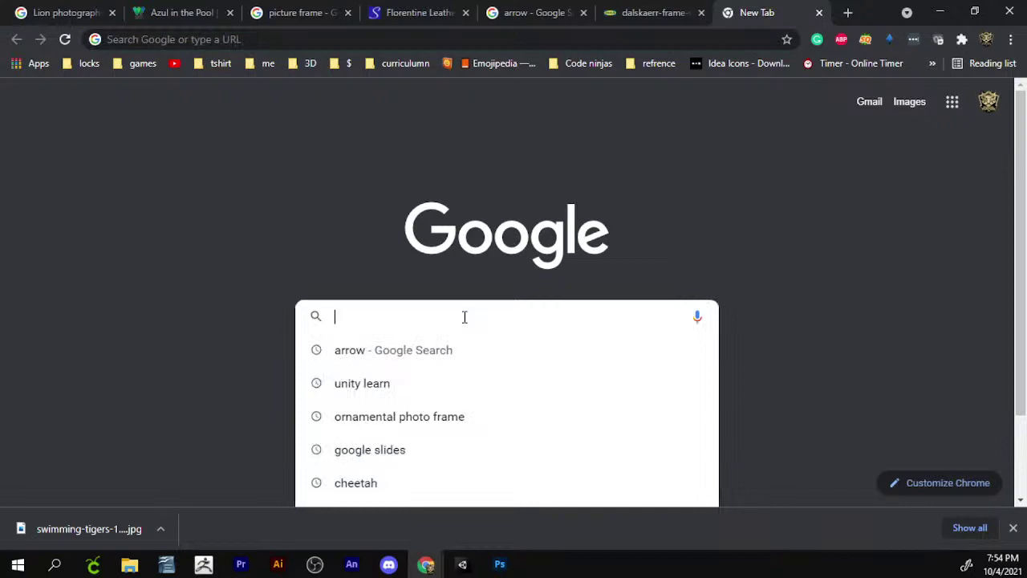
{"action": "type", "text": "tony "}
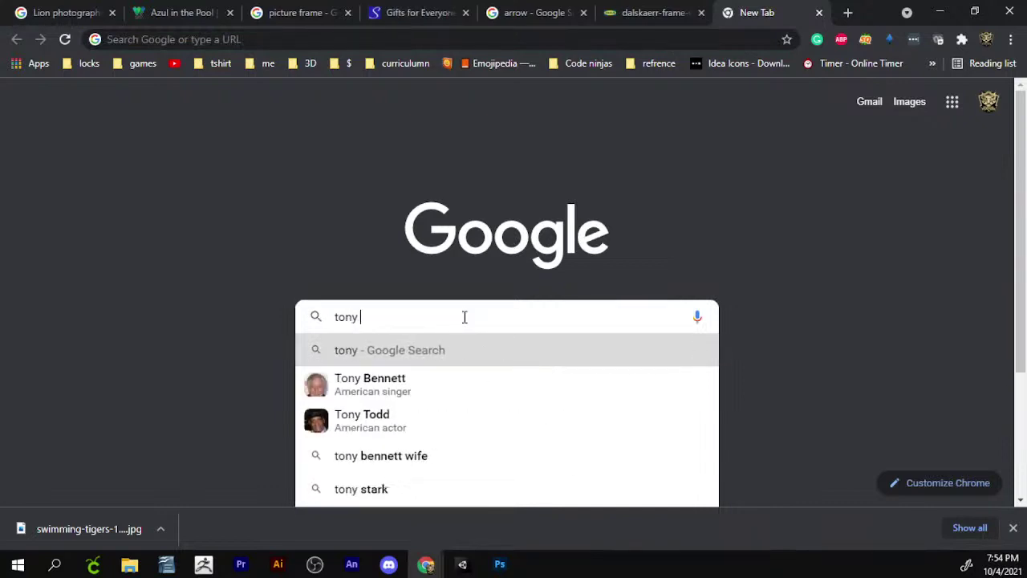
{"action": "type", "text": "the tiger"}
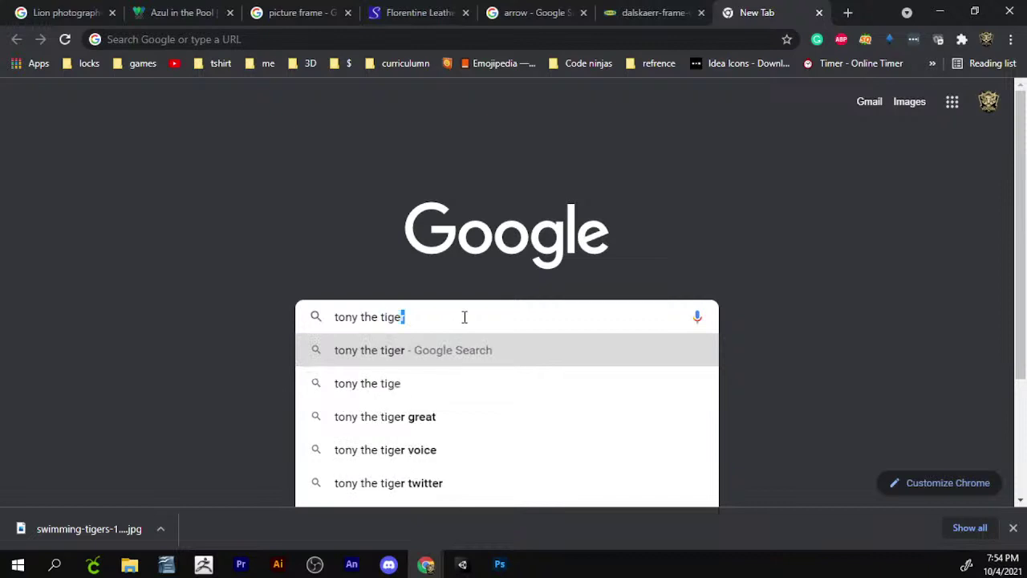
{"action": "key", "text": "Return"}
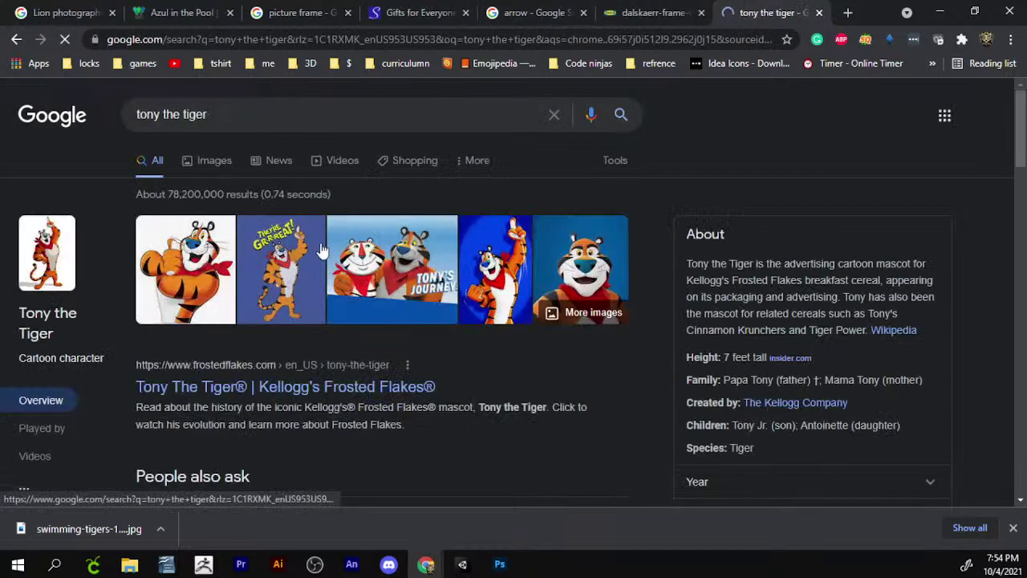
{"action": "left_click", "coordinate": [220, 166]}
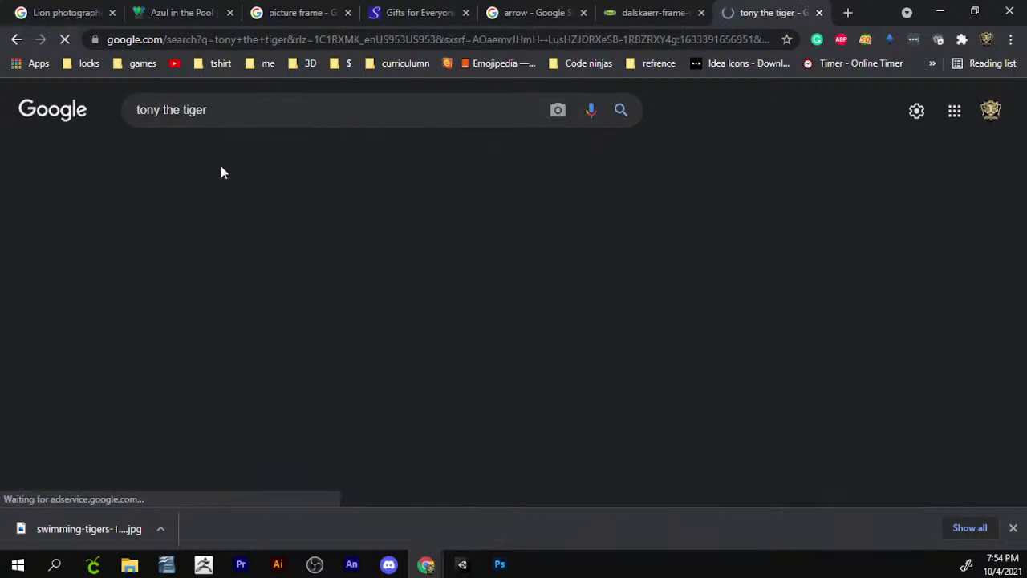
- Copy the thumbs-up Tony the Tiger image from the NY Daily News result and paste it into Scene 1 in Animate
{"action": "left_click", "coordinate": [197, 291]}
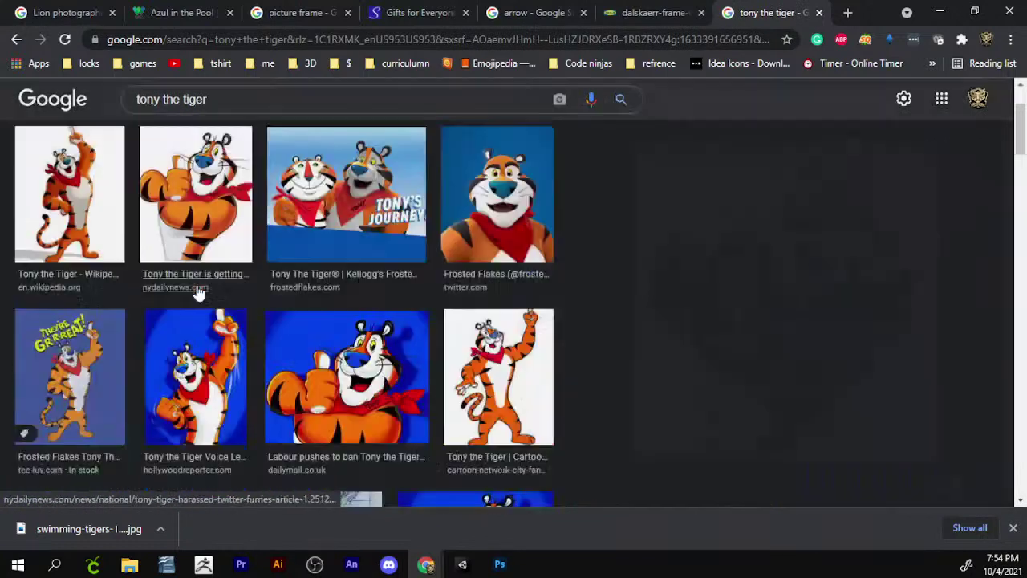
{"action": "right_click", "coordinate": [831, 231]}
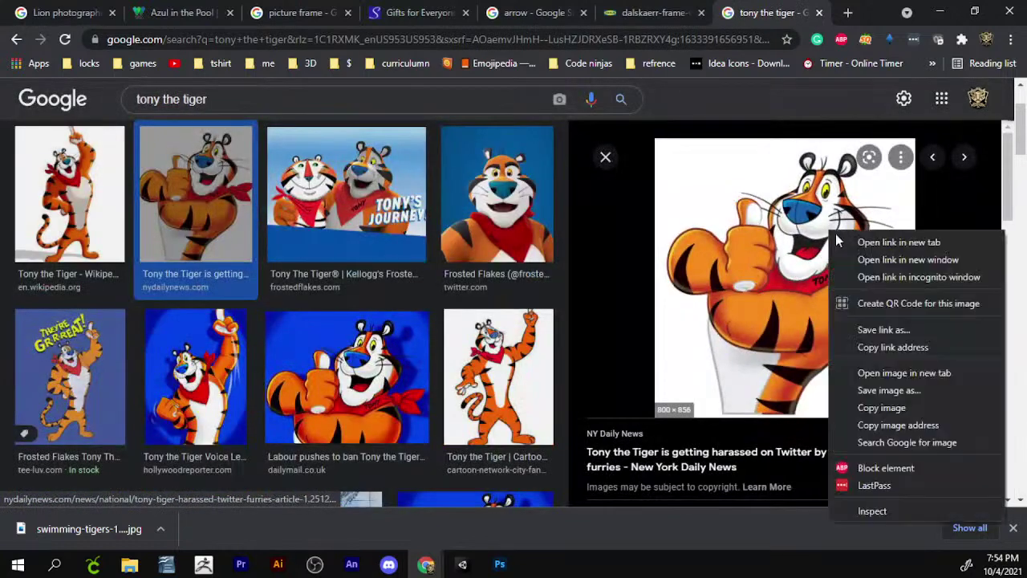
{"action": "left_click", "coordinate": [886, 409]}
{"action": "key", "text": "alt+Tab"}
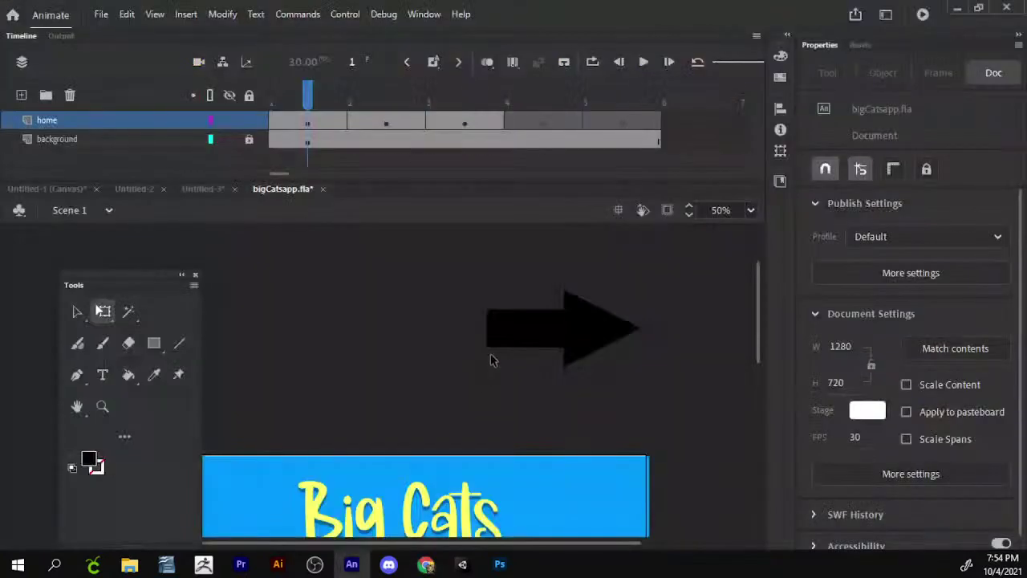
{"action": "left_click_drag", "start_coordinate": [393, 375], "coordinate": [502, 456]}
{"action": "right_click", "coordinate": [538, 153]}
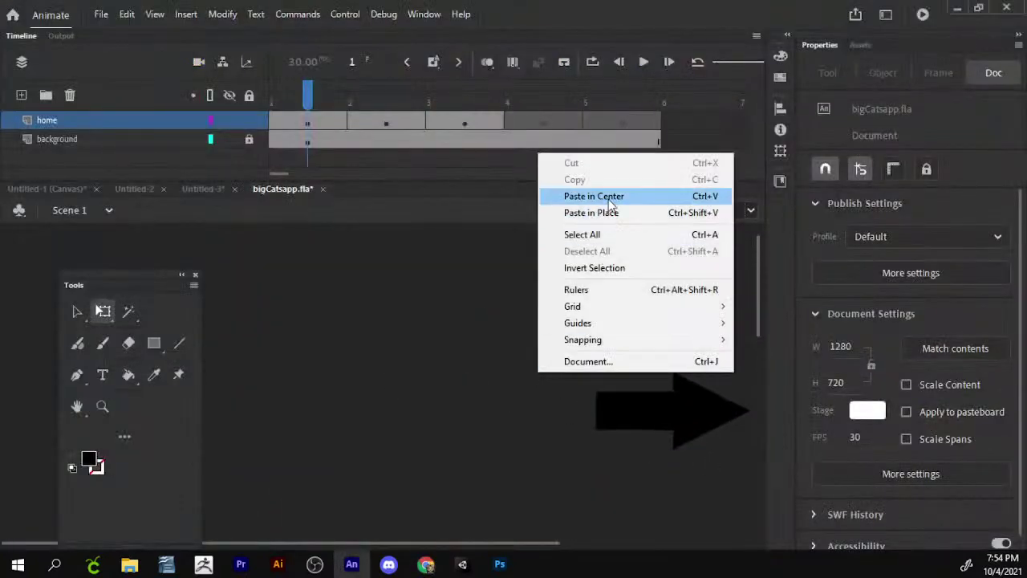
{"action": "left_click", "coordinate": [574, 197]}
- Move the pasted tiger image above the stage and scale it to about 512 by 548
{"action": "left_click_drag", "start_coordinate": [500, 418], "coordinate": [378, 393]}
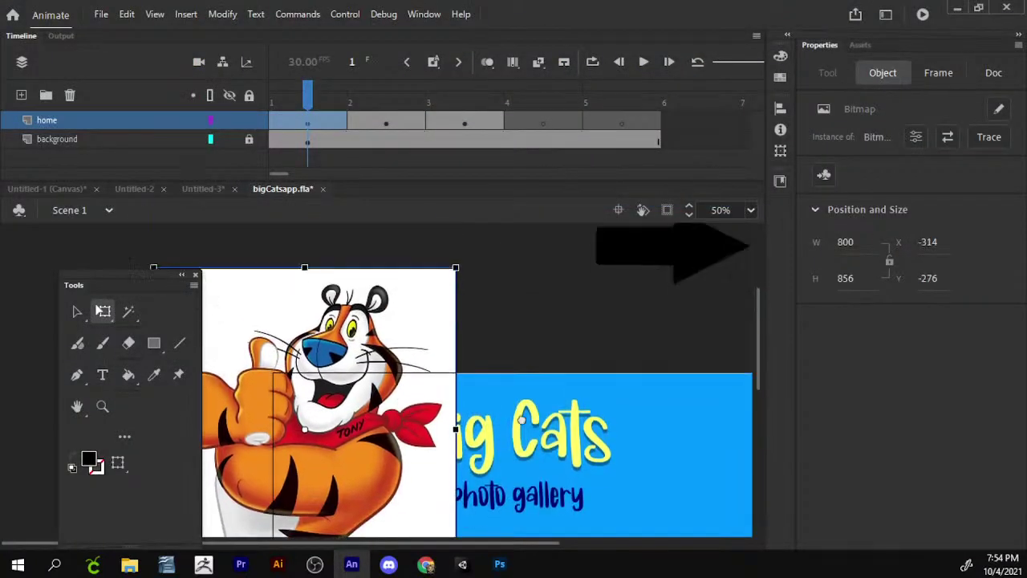
{"action": "left_click_drag", "start_coordinate": [455, 287], "coordinate": [382, 366]}
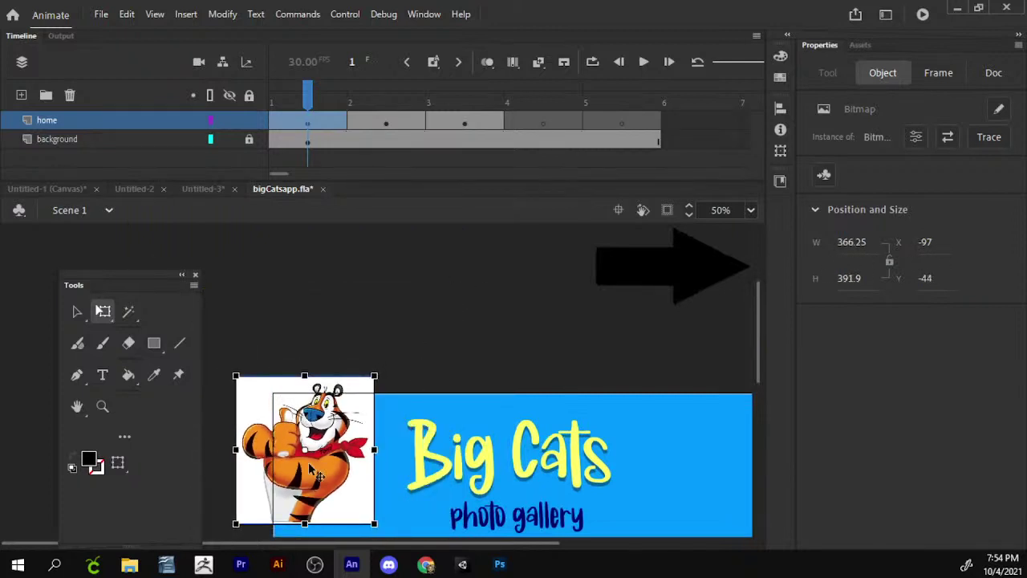
{"action": "left_click_drag", "start_coordinate": [308, 463], "coordinate": [443, 324]}
{"action": "scroll", "coordinate": [449, 324], "scroll_direction": "up", "scroll_amount": 2}
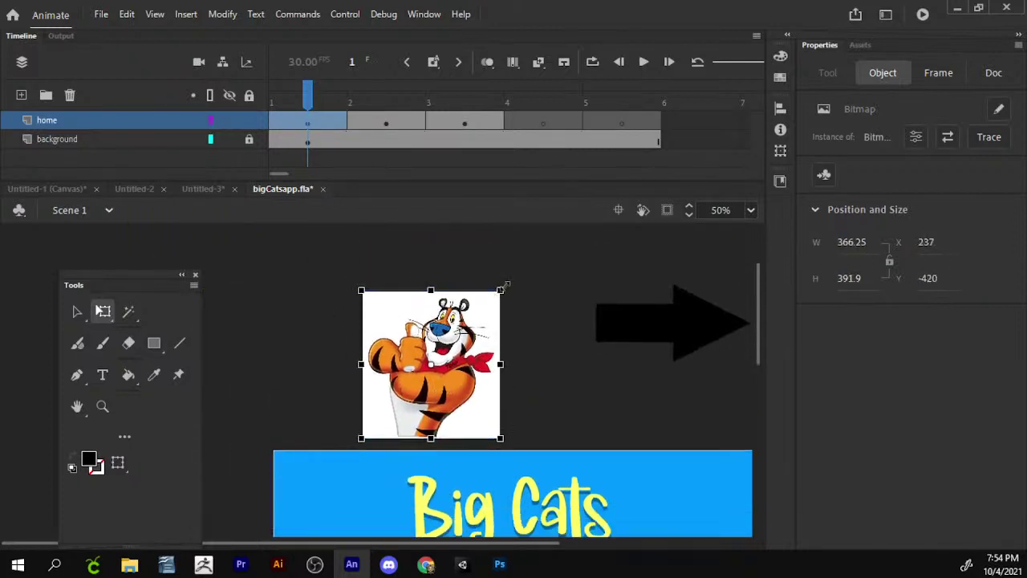
{"action": "left_click_drag", "start_coordinate": [502, 286], "coordinate": [527, 261]}
{"action": "left_click_drag", "start_coordinate": [497, 345], "coordinate": [476, 287]}
- Trace the tiger bitmap into vector shapes with a color threshold of 10 and a minimum area of 10 pixels
{"action": "left_click", "coordinate": [223, 13]}
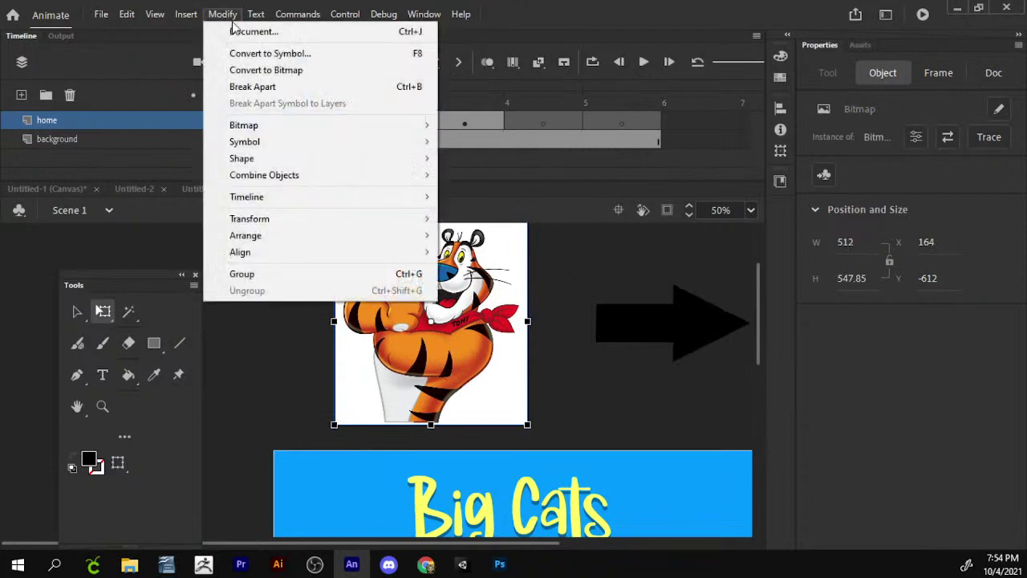
{"action": "mouse_move", "coordinate": [299, 126]}
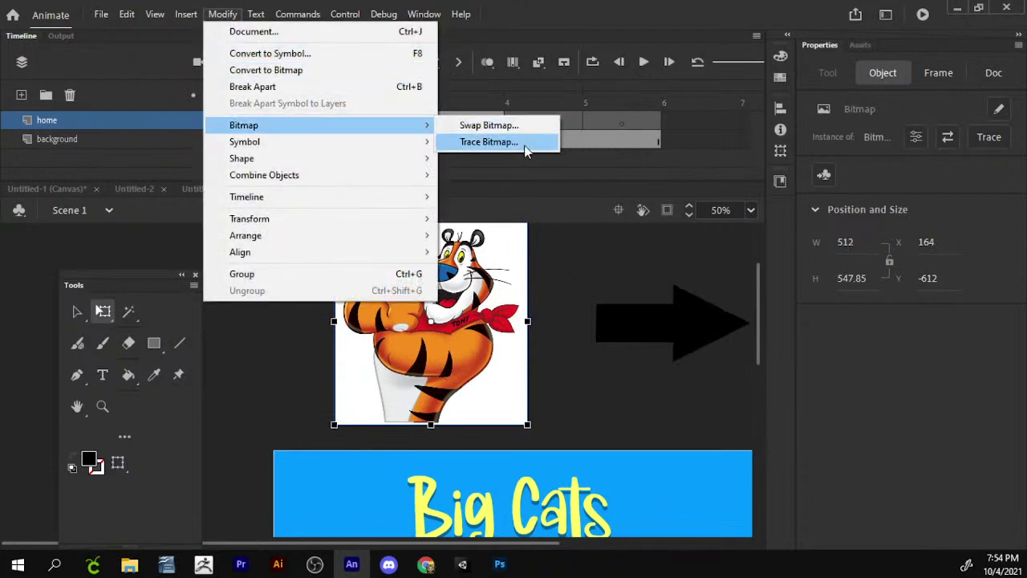
{"action": "left_click", "coordinate": [524, 144]}
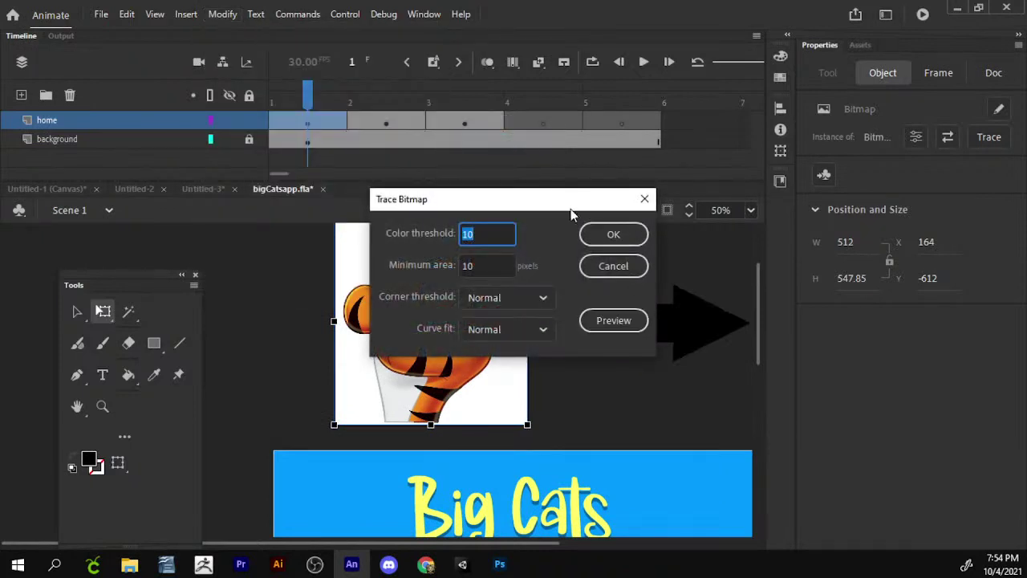
{"action": "mouse_move", "coordinate": [571, 210]}
{"action": "left_mouse_down"}
{"action": "mouse_move", "coordinate": [709, 95]}
{"action": "mouse_move", "coordinate": [698, 81]}
{"action": "left_mouse_up"}
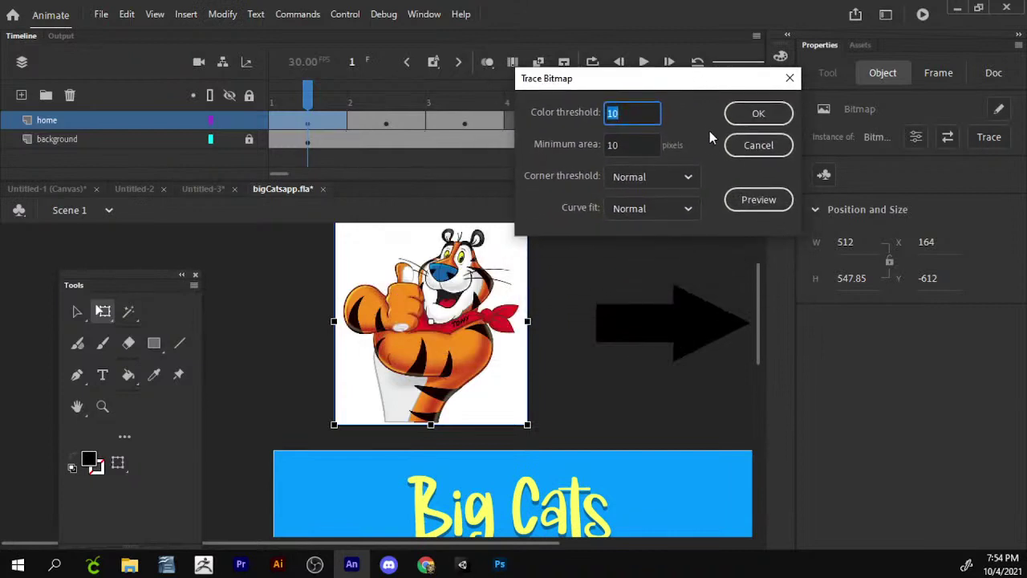
{"action": "left_click", "coordinate": [770, 201]}
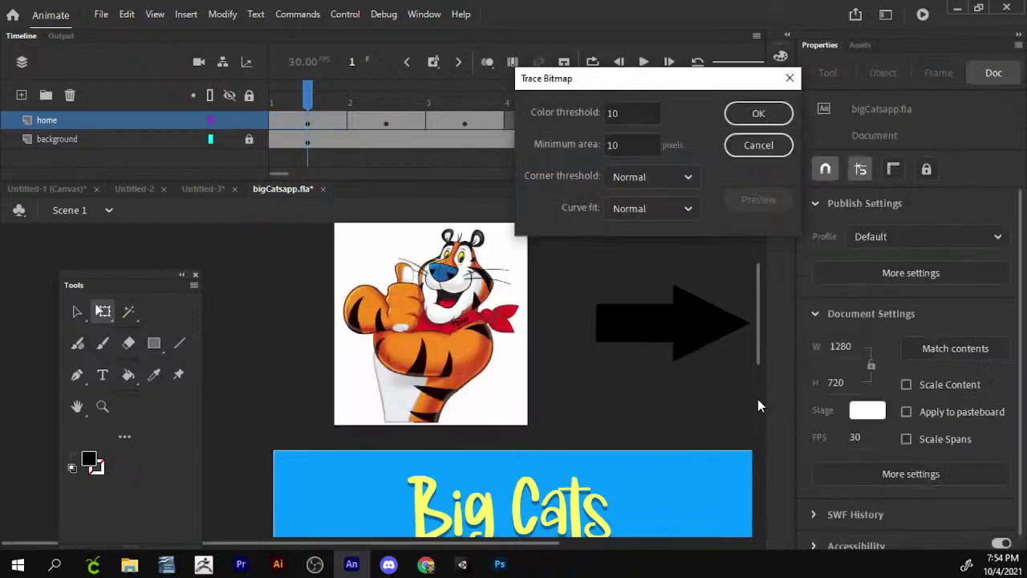
{"action": "left_click", "coordinate": [758, 115]}
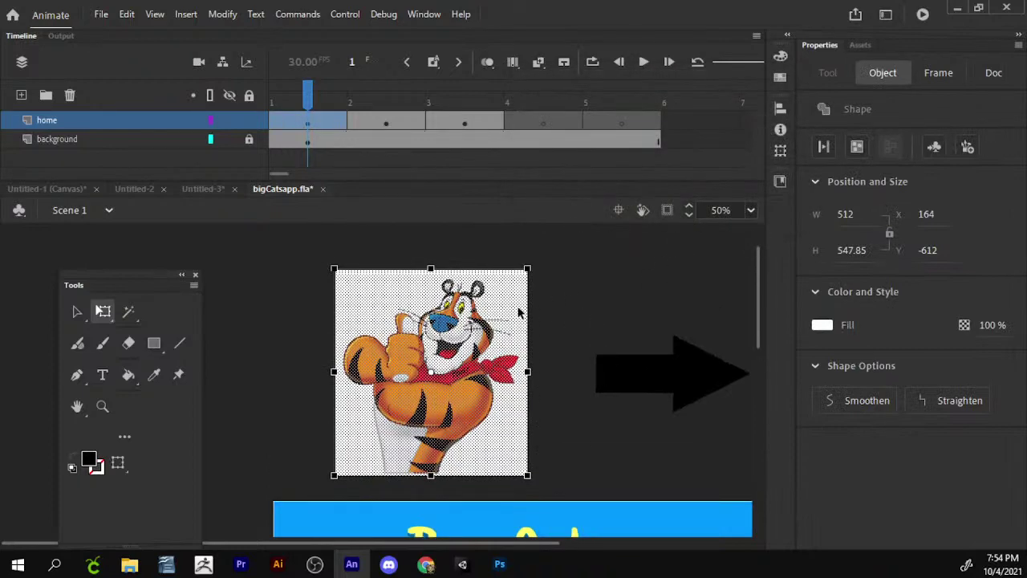
- Delete the white background shape surrounding the traced tiger, leaving only the character above the stage
{"action": "left_click", "coordinate": [540, 327]}
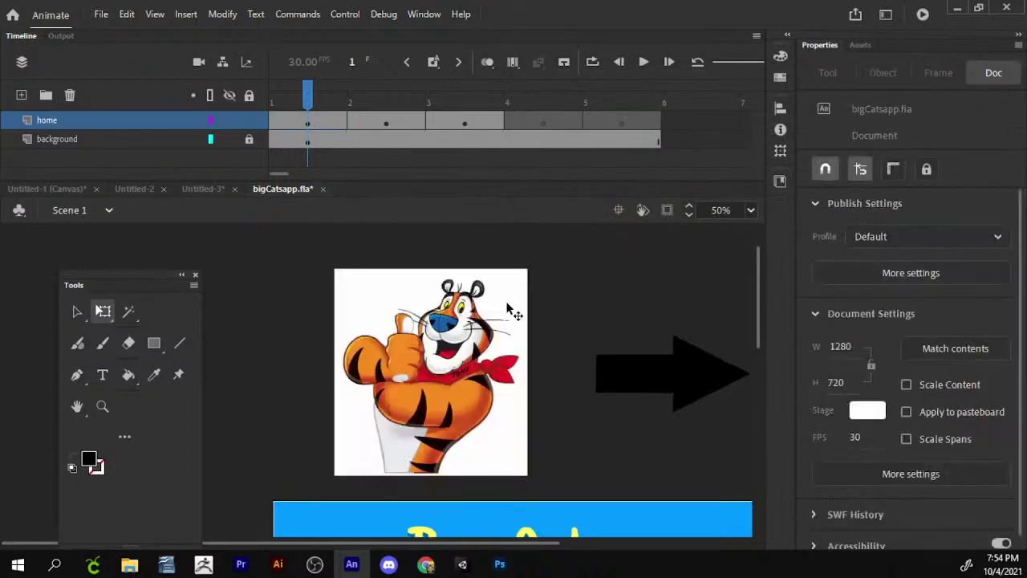
{"action": "left_click", "coordinate": [507, 308]}
{"action": "key", "text": "Delete"}
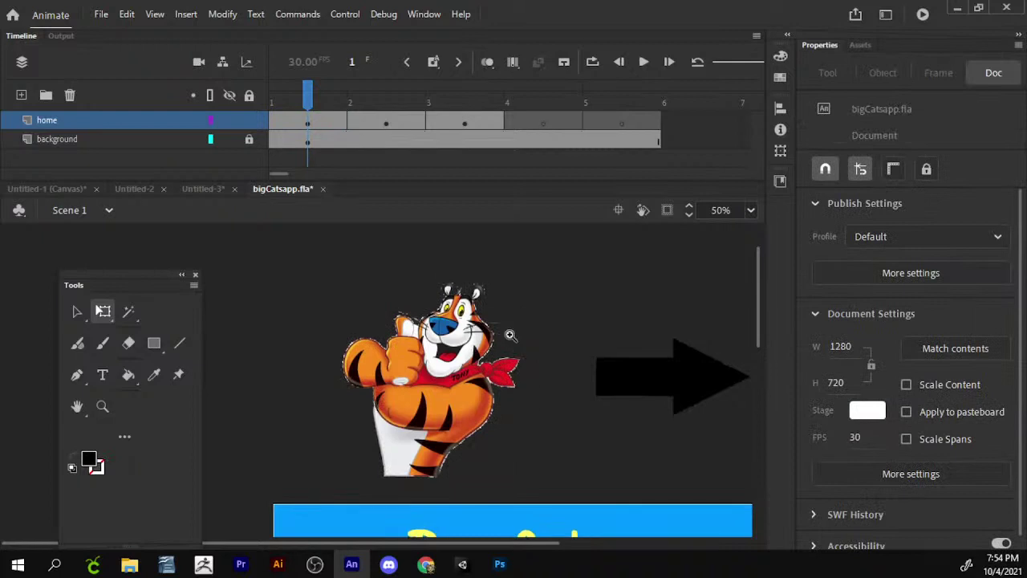
- Recolor the large orange fill of the tiger's thumbs-up fist with a golden yellow swatch
{"action": "key", "text": "z"}
{"action": "left_click", "coordinate": [509, 335]}
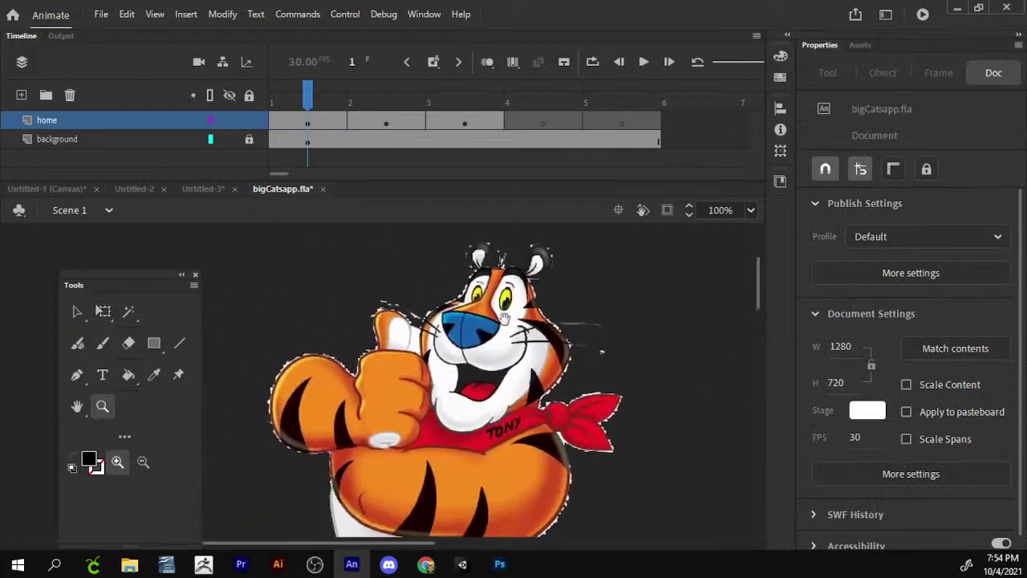
{"action": "key", "text": "c"}
{"action": "left_click_drag", "start_coordinate": [487, 365], "coordinate": [455, 432]}
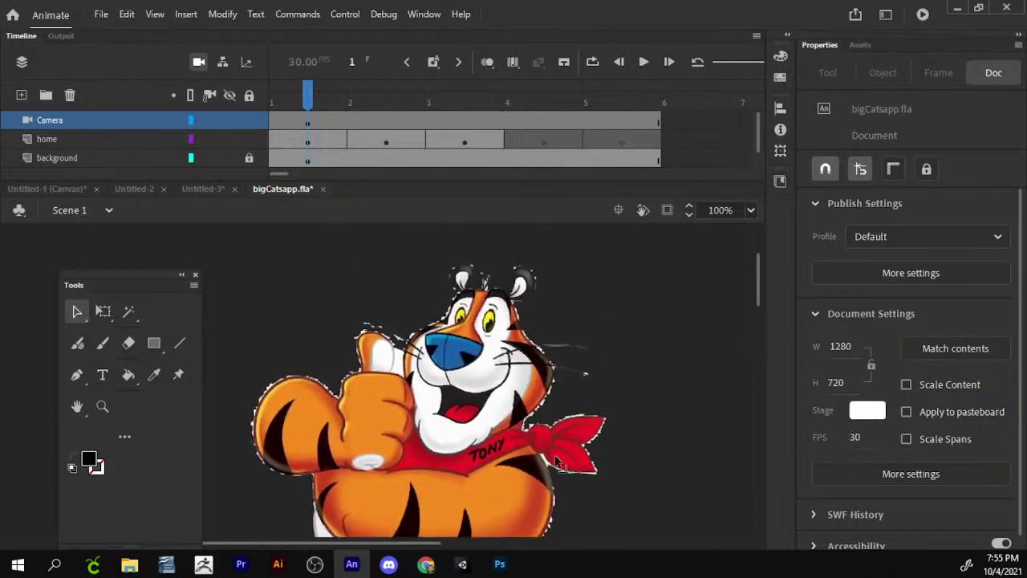
{"action": "left_click_drag", "start_coordinate": [556, 463], "coordinate": [497, 393]}
{"action": "left_click", "coordinate": [385, 363]}
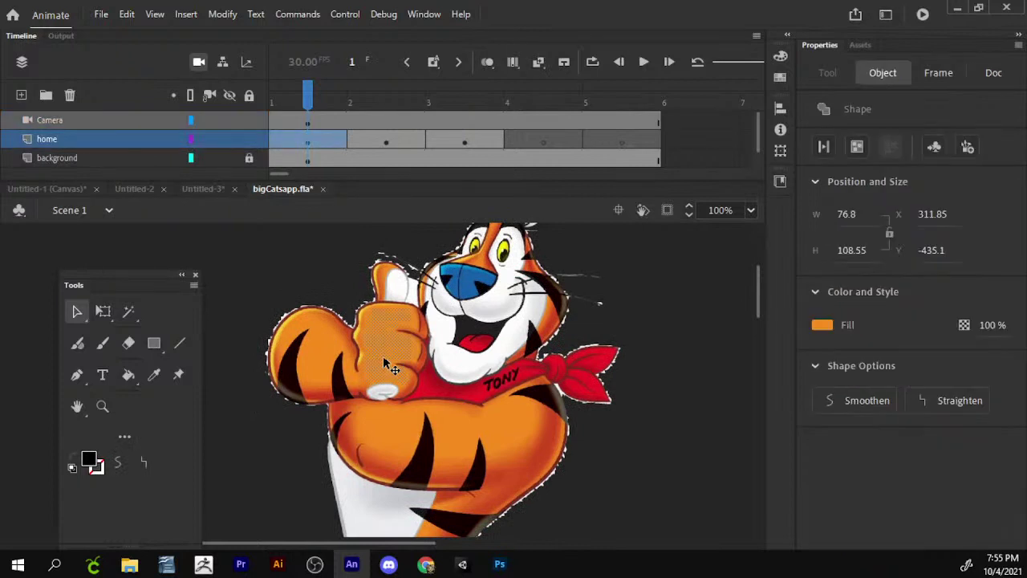
{"action": "left_click", "coordinate": [820, 325]}
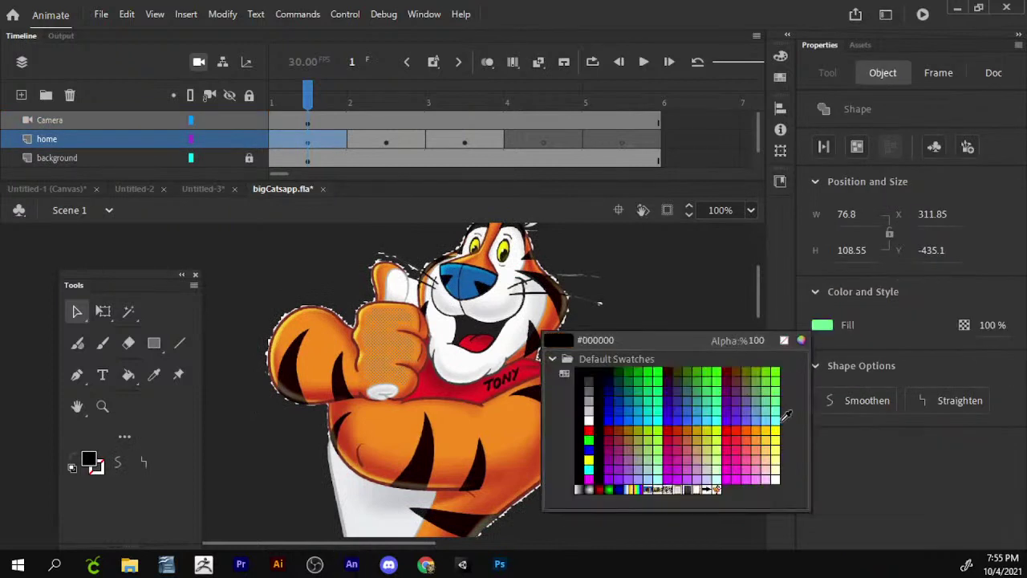
{"action": "left_click", "coordinate": [762, 440]}
{"action": "left_click", "coordinate": [684, 350]}
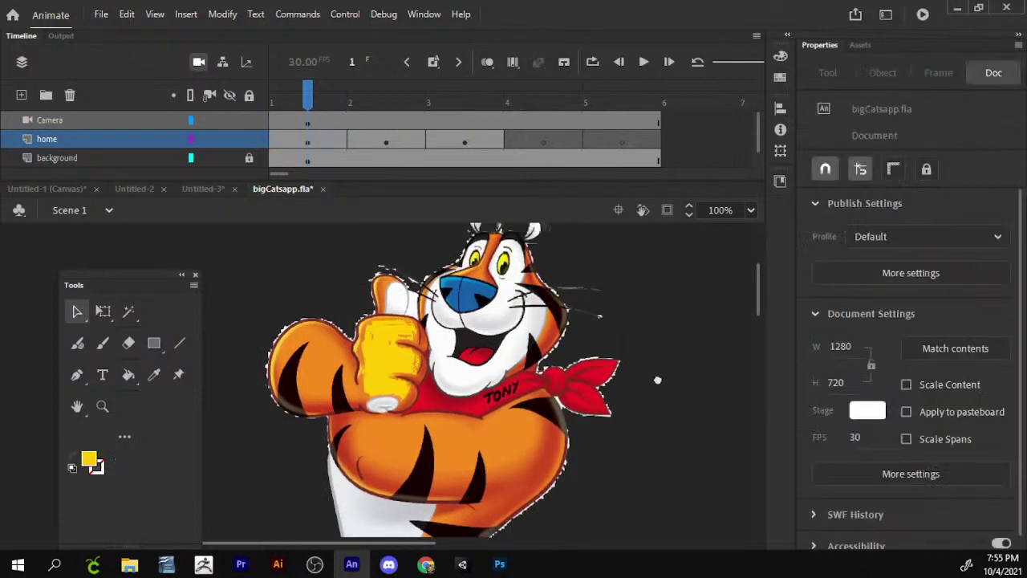
- Select all shapes of the traced tiger above the stage and delete them, keeping the black arrow
{"action": "left_click", "coordinate": [493, 351]}
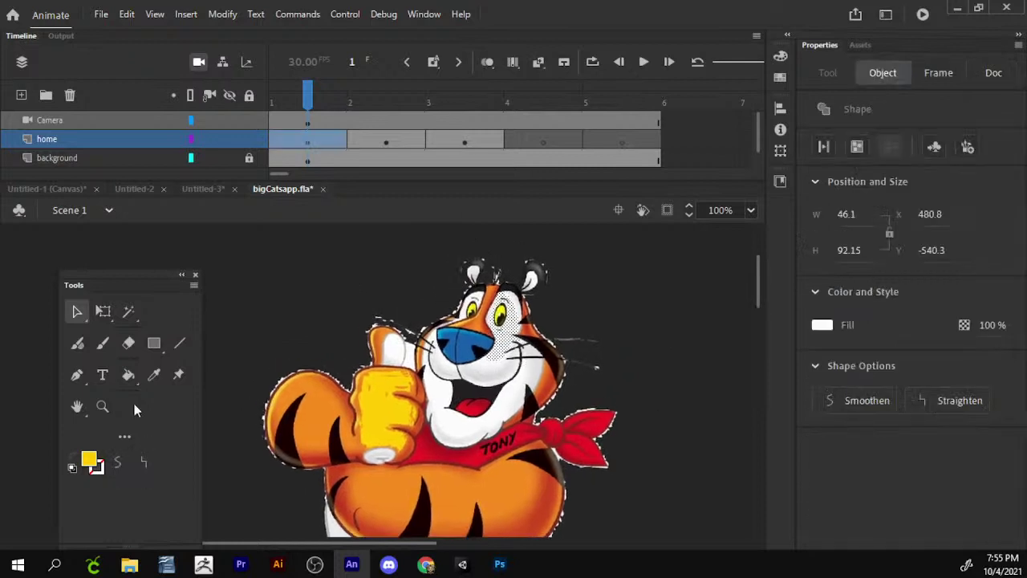
{"action": "left_click", "coordinate": [102, 406]}
{"action": "left_click", "coordinate": [142, 461]}
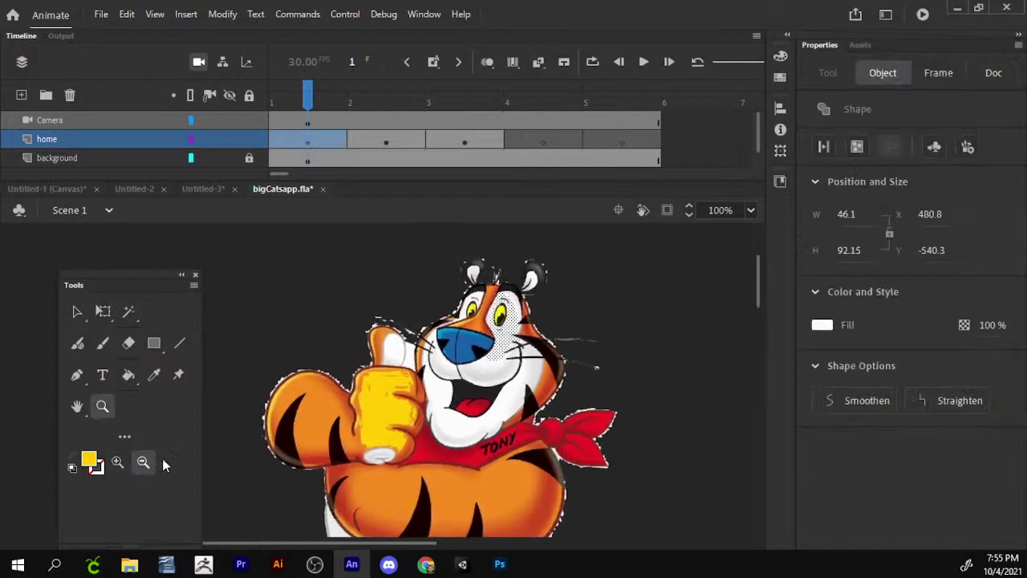
{"action": "left_click", "coordinate": [586, 404]}
{"action": "key", "text": "v"}
{"action": "scroll", "coordinate": [542, 341], "scroll_direction": "up", "scroll_amount": 2}
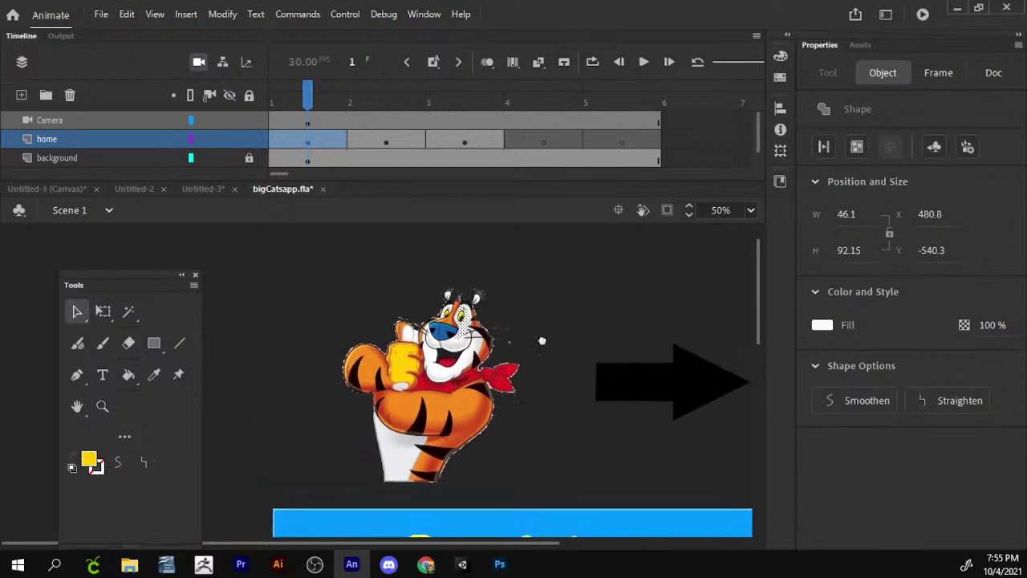
{"action": "left_click_drag", "start_coordinate": [525, 248], "coordinate": [304, 495]}
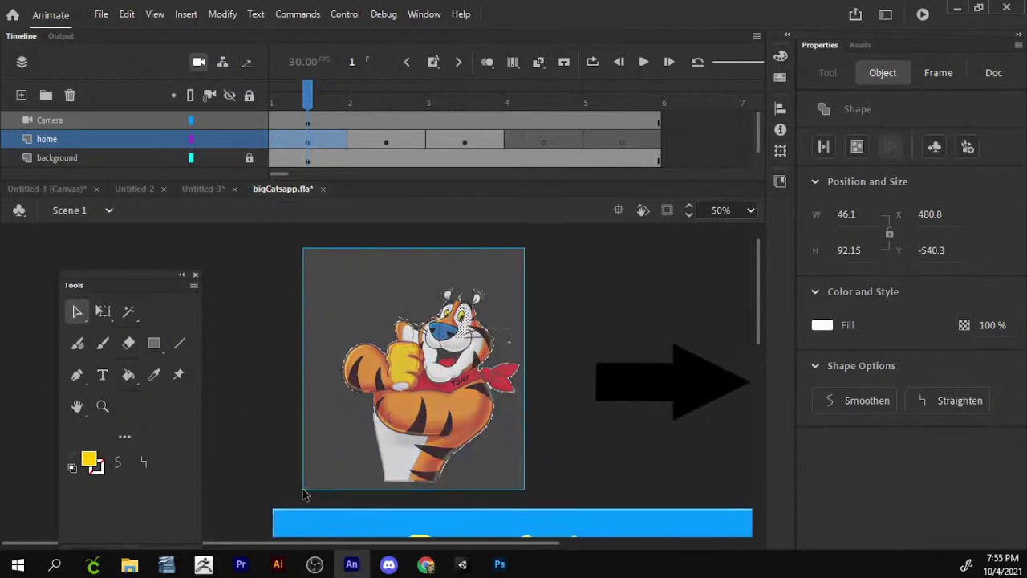
{"action": "left_click_drag", "start_coordinate": [368, 449], "coordinate": [457, 397]}
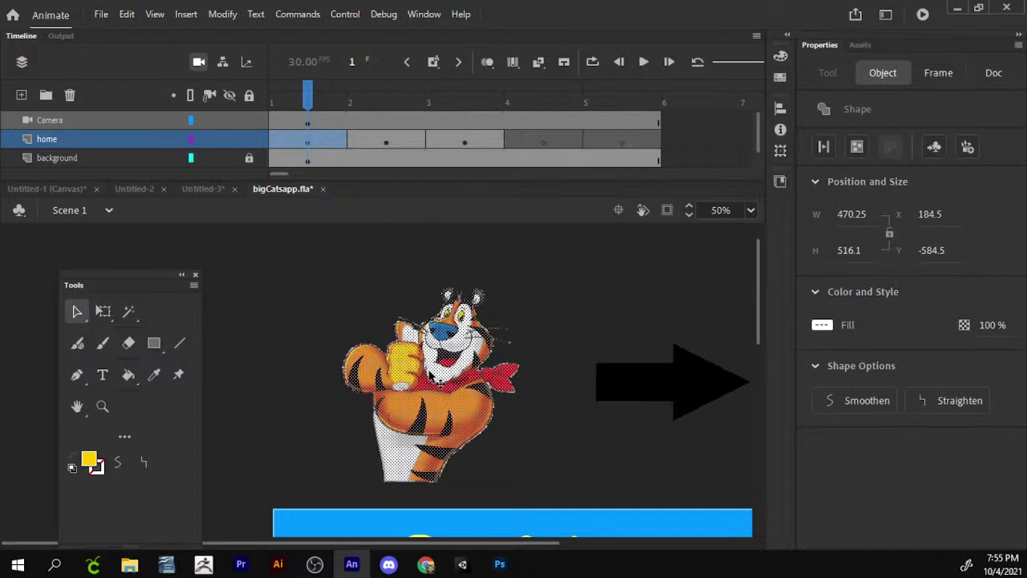
{"action": "key", "text": "Delete"}
{"action": "scroll", "coordinate": [586, 348], "scroll_direction": "down", "scroll_amount": 1}
{"action": "scroll", "coordinate": [586, 348], "scroll_direction": "right", "scroll_amount": 4}
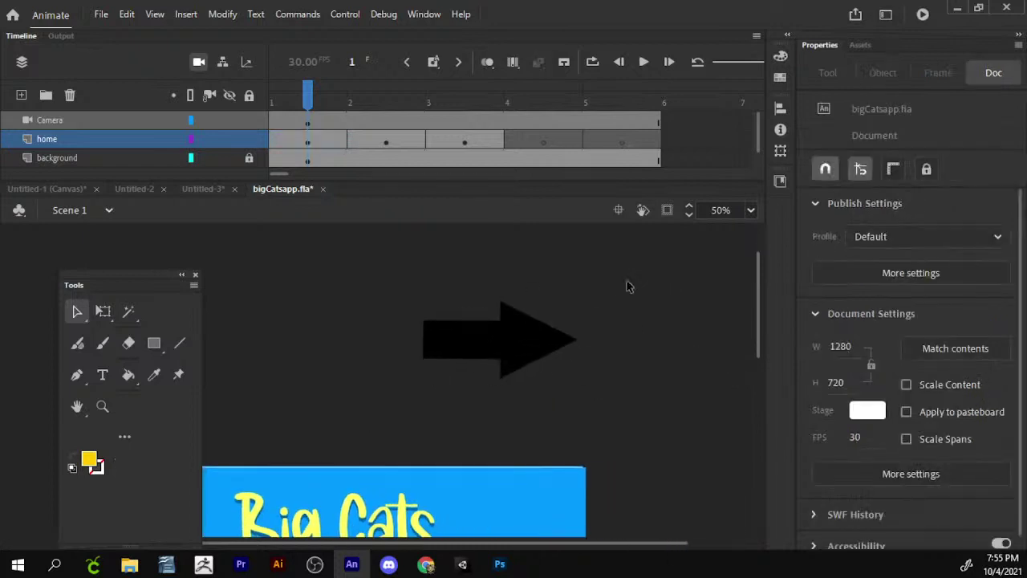
- Turn off the camera layer and set the Line tool's stroke colour to red
{"action": "key", "text": "z"}
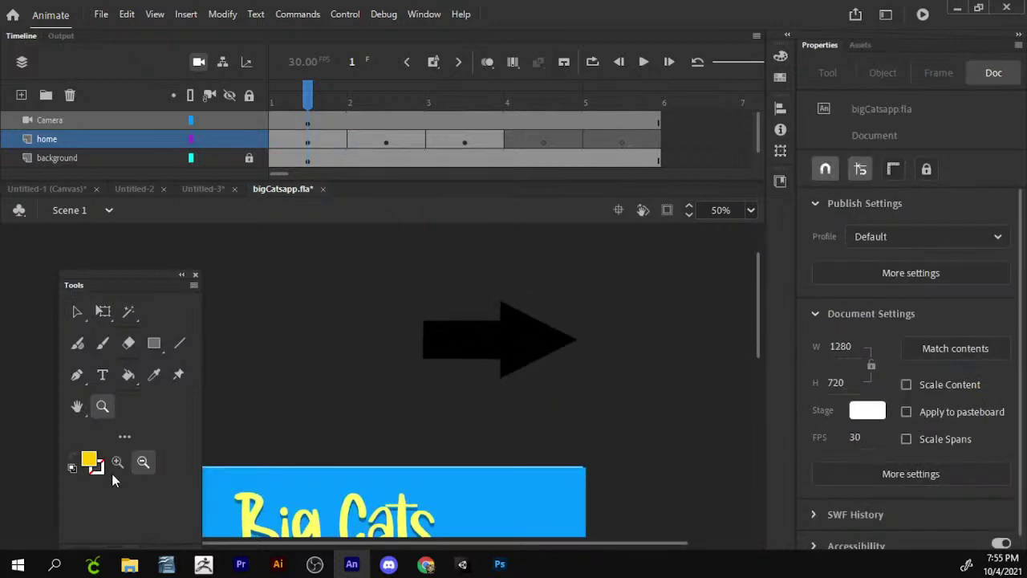
{"action": "left_click", "coordinate": [434, 362]}
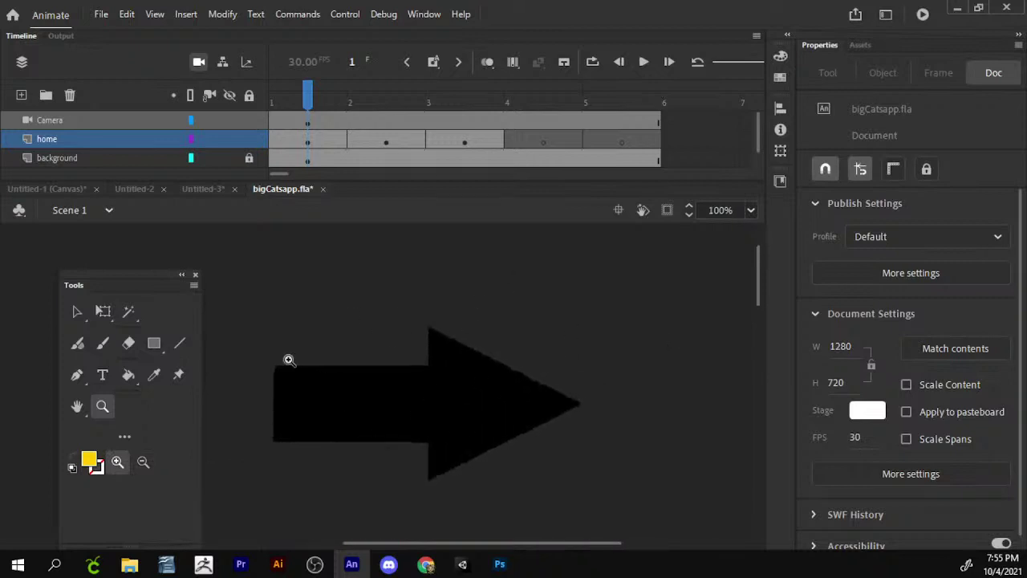
{"action": "left_click", "coordinate": [179, 344]}
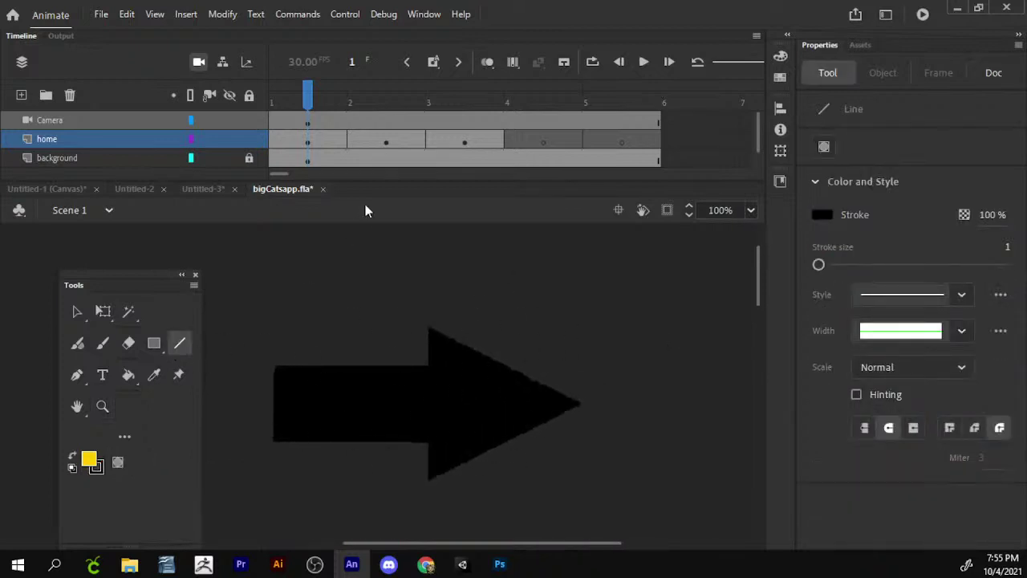
{"action": "left_click", "coordinate": [199, 63]}
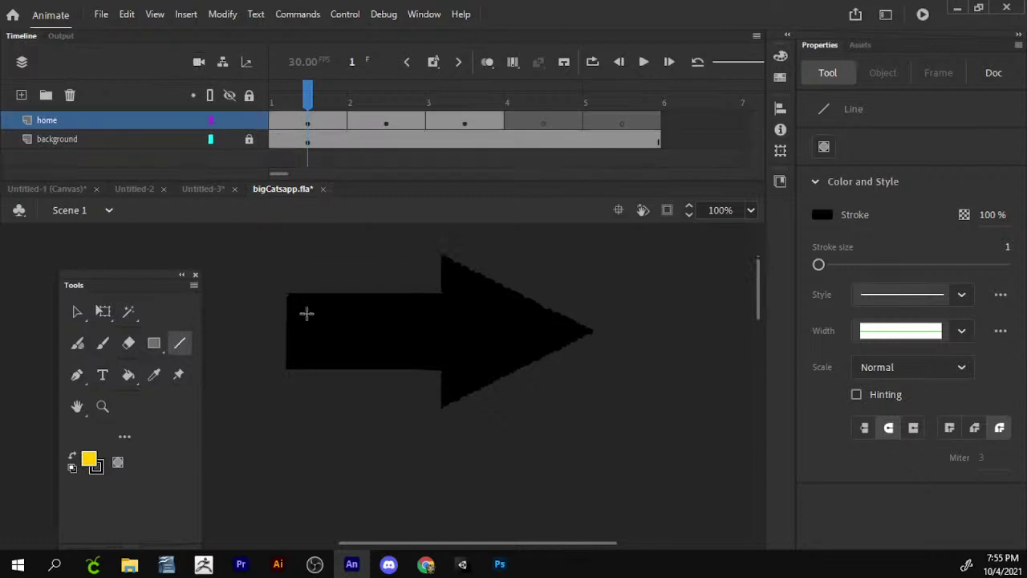
{"action": "left_click", "coordinate": [97, 465]}
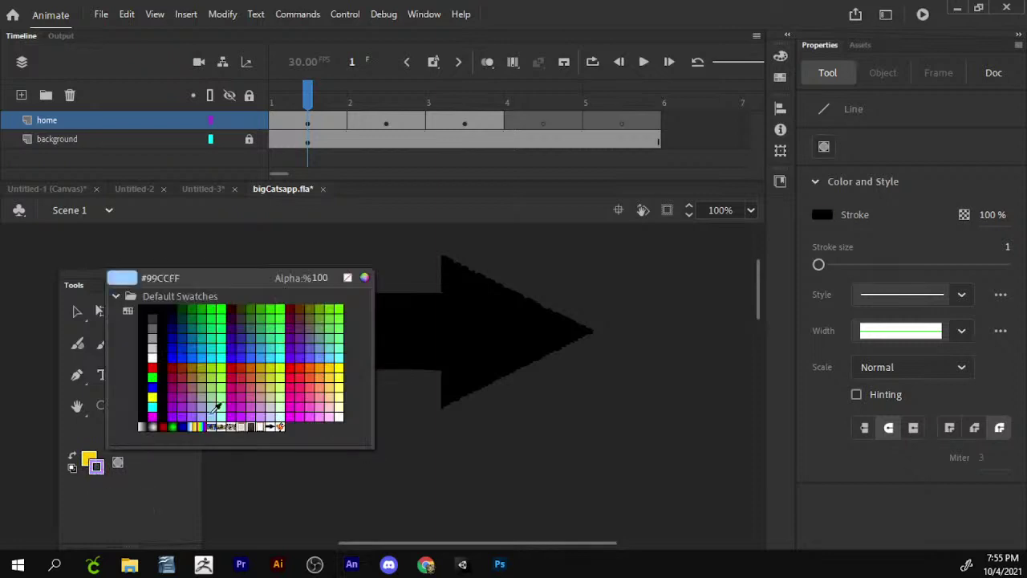
{"action": "left_click", "coordinate": [150, 376]}
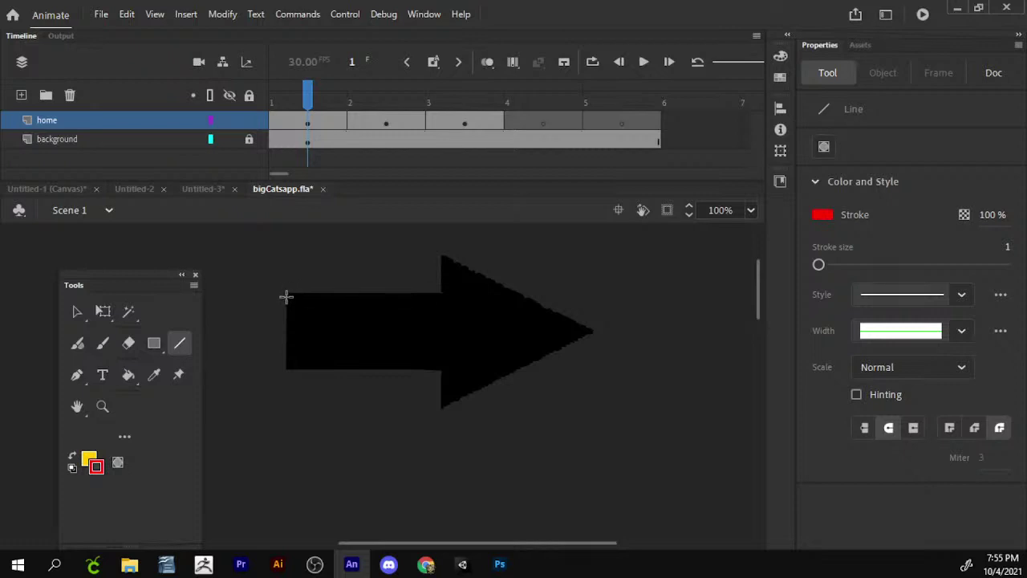
- Trace the black arrow's upper shaft edge, the short vertical edge above it and the head's upper slanted edge with red lines
{"action": "left_click_drag", "start_coordinate": [286, 293], "coordinate": [435, 295]}
{"action": "mouse_move", "coordinate": [442, 257]}
{"action": "left_mouse_down"}
{"action": "mouse_move", "coordinate": [594, 344]}
{"action": "mouse_move", "coordinate": [590, 329]}
{"action": "left_mouse_up"}
{"action": "key", "text": "v"}
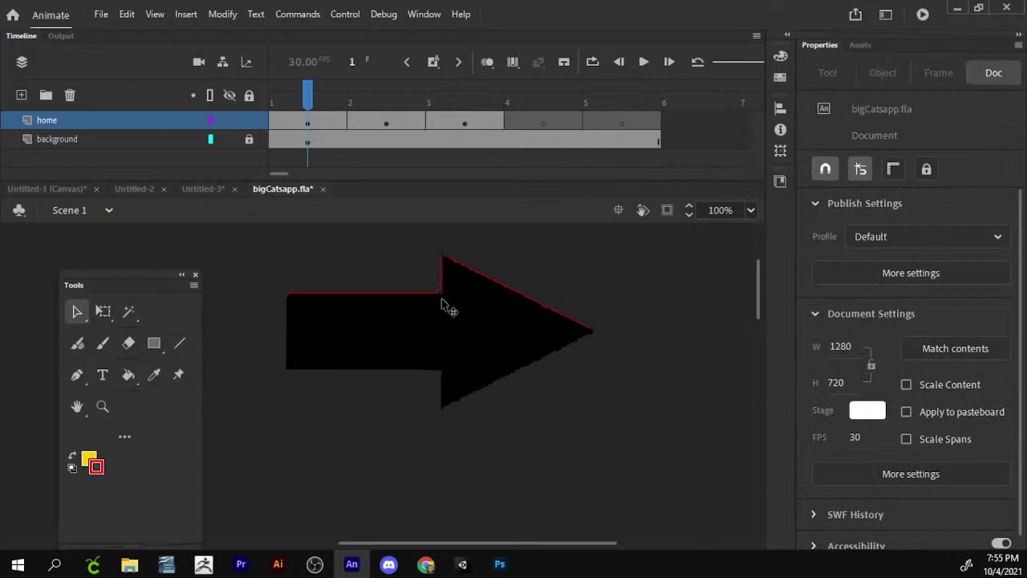
- Draw a few small connected red triangles starting at the upper back corner of the arrow's shaft
{"action": "key", "text": "n"}
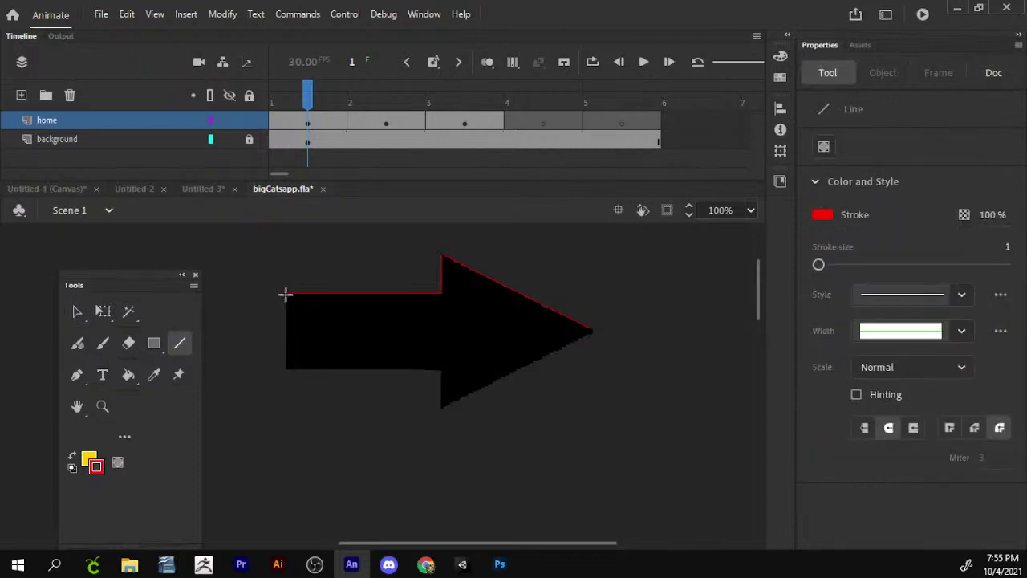
{"action": "key", "text": "z"}
{"action": "left_click", "coordinate": [319, 324]}
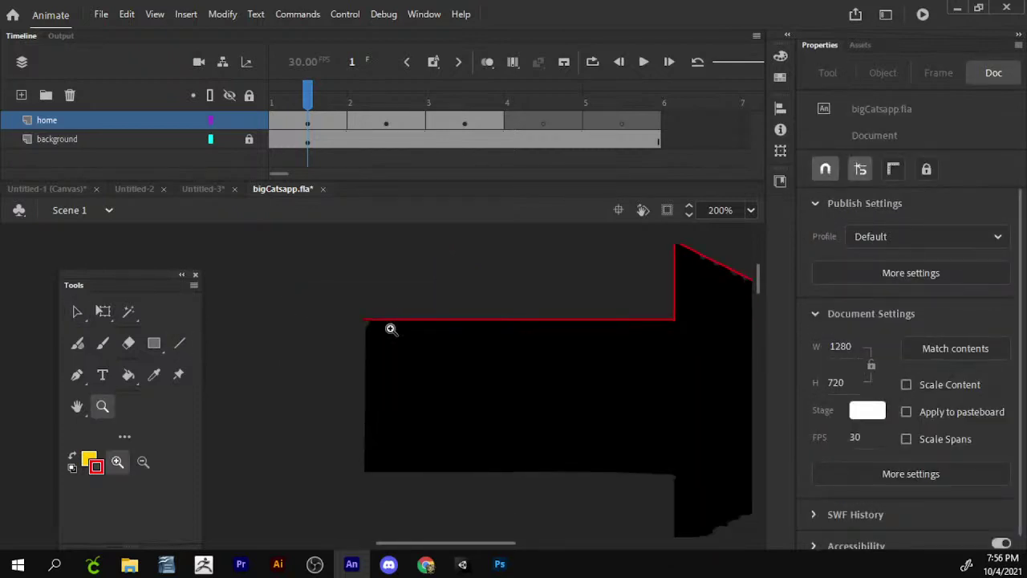
{"action": "key", "text": "n"}
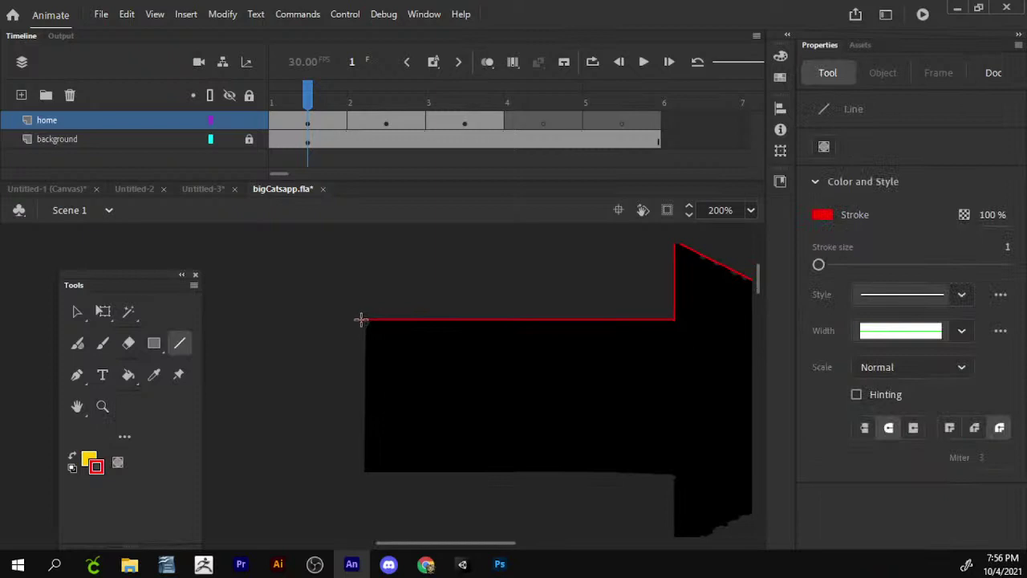
{"action": "mouse_move", "coordinate": [361, 319]}
{"action": "left_mouse_down"}
{"action": "mouse_move", "coordinate": [367, 481]}
{"action": "mouse_move", "coordinate": [371, 356]}
{"action": "mouse_move", "coordinate": [428, 355]}
{"action": "mouse_move", "coordinate": [408, 358]}
{"action": "mouse_move", "coordinate": [418, 367]}
{"action": "left_mouse_up"}
{"action": "left_click_drag", "start_coordinate": [418, 368], "coordinate": [414, 319]}
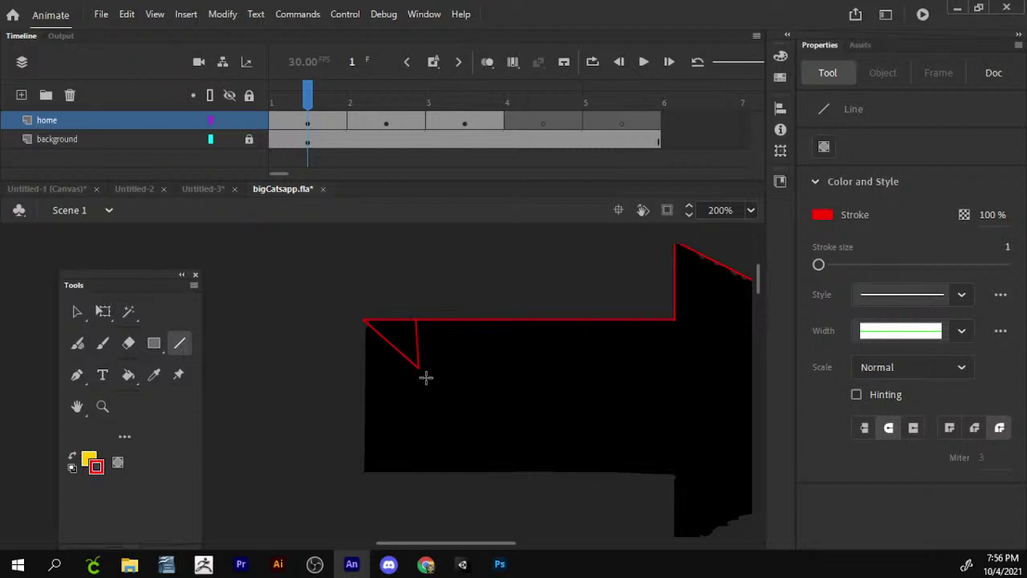
{"action": "left_click_drag", "start_coordinate": [418, 367], "coordinate": [455, 321]}
{"action": "mouse_move", "coordinate": [422, 370]}
{"action": "left_mouse_down"}
{"action": "mouse_move", "coordinate": [449, 383]}
{"action": "mouse_move", "coordinate": [437, 358]}
{"action": "left_mouse_up"}
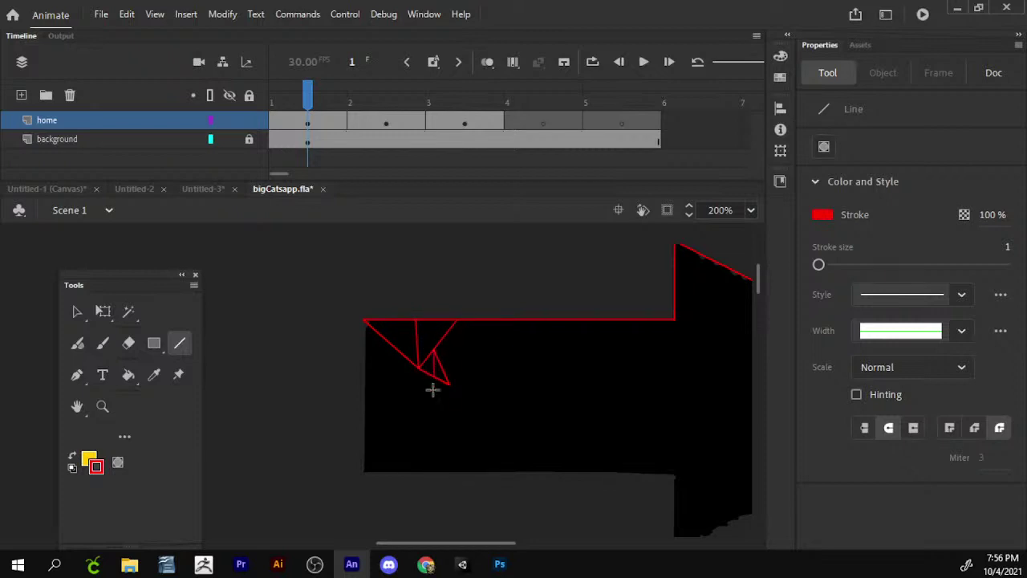
- Trace the vertical back edge of the arrow's shaft with a red line
{"action": "left_click_drag", "start_coordinate": [374, 364], "coordinate": [375, 462]}
{"action": "scroll", "coordinate": [406, 472], "scroll_direction": "down", "scroll_amount": 3}
{"action": "scroll", "coordinate": [310, 346], "scroll_direction": "right", "scroll_amount": 2}
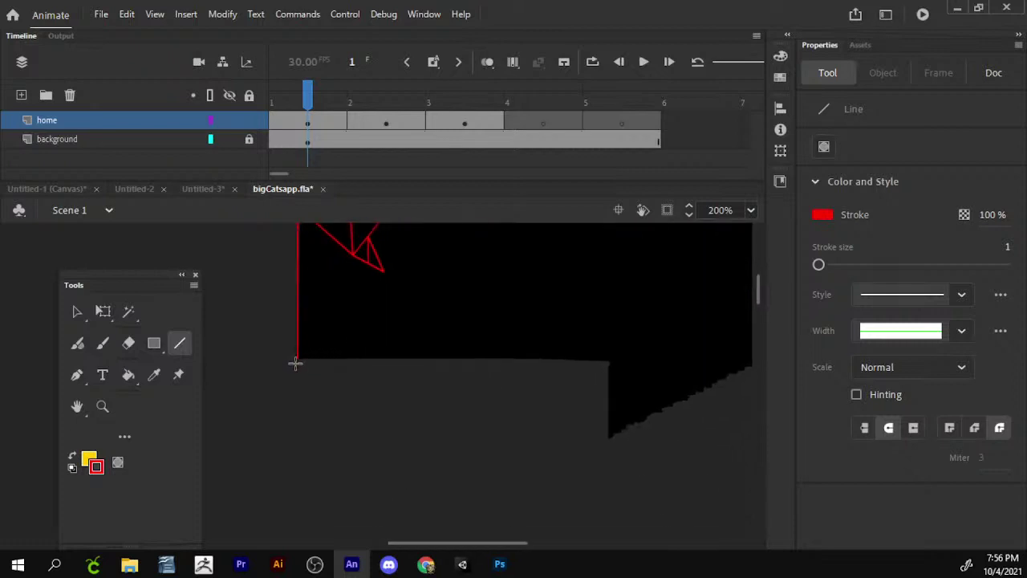
- Examine the arrow's shaft, head and lower edges for the parts of the outline still untraced
{"action": "scroll", "coordinate": [296, 356], "scroll_direction": "up", "scroll_amount": 1}
{"action": "scroll", "coordinate": [362, 396], "scroll_direction": "up", "scroll_amount": 4}
{"action": "scroll", "coordinate": [259, 516], "scroll_direction": "right", "scroll_amount": 2}
{"action": "scroll", "coordinate": [260, 516], "scroll_direction": "right", "scroll_amount": 7}
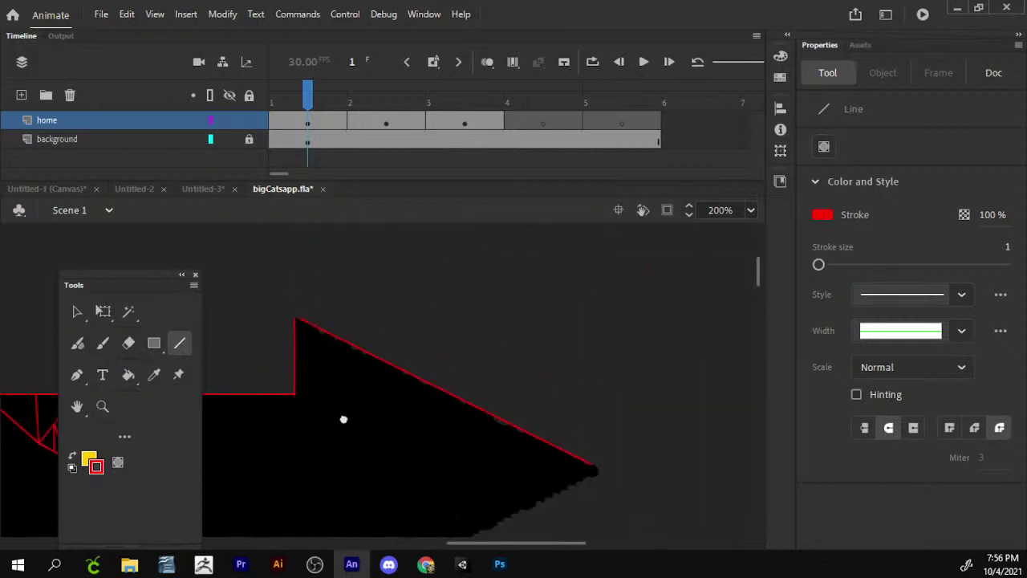
{"action": "scroll", "coordinate": [344, 418], "scroll_direction": "left", "scroll_amount": 9}
{"action": "scroll", "coordinate": [343, 417], "scroll_direction": "down", "scroll_amount": 1}
{"action": "scroll", "coordinate": [548, 328], "scroll_direction": "right", "scroll_amount": 3}
{"action": "scroll", "coordinate": [548, 328], "scroll_direction": "down", "scroll_amount": 1}
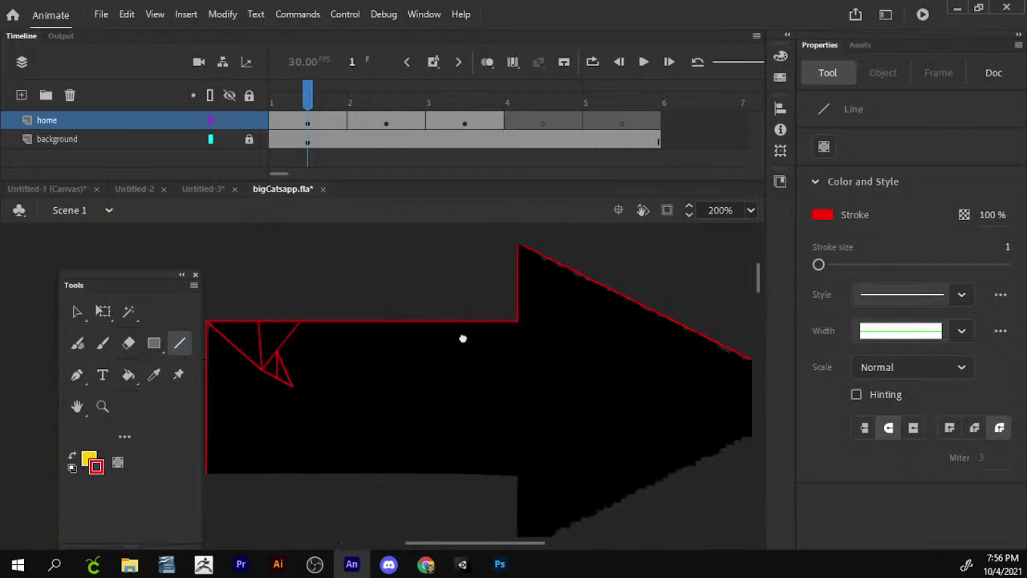
{"action": "scroll", "coordinate": [463, 339], "scroll_direction": "right", "scroll_amount": 1}
{"action": "scroll", "coordinate": [463, 340], "scroll_direction": "up", "scroll_amount": 1}
{"action": "scroll", "coordinate": [475, 344], "scroll_direction": "down", "scroll_amount": 3}
{"action": "scroll", "coordinate": [477, 353], "scroll_direction": "down", "scroll_amount": 3}
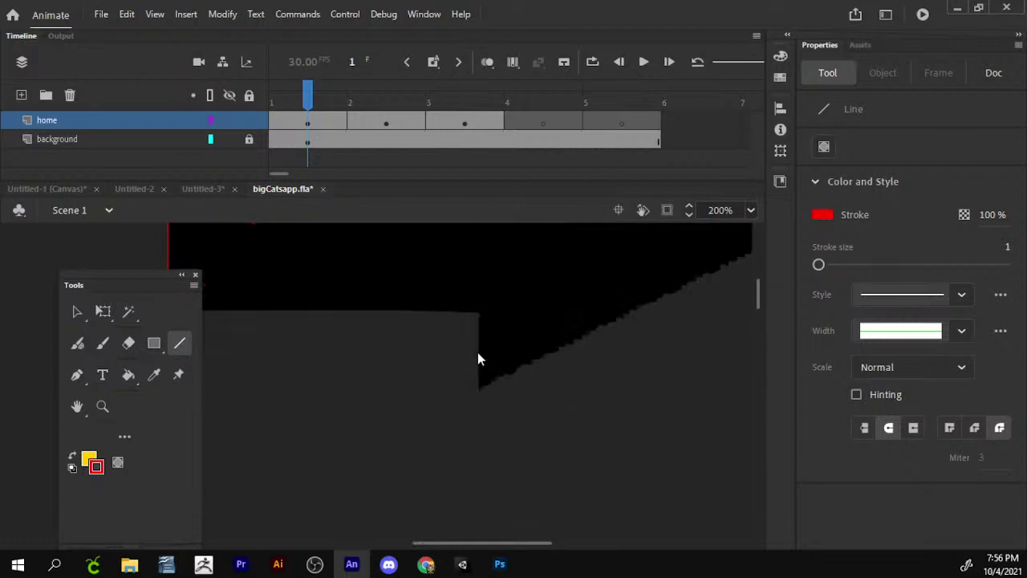
{"action": "scroll", "coordinate": [561, 410], "scroll_direction": "up", "scroll_amount": 2}
{"action": "scroll", "coordinate": [602, 422], "scroll_direction": "left", "scroll_amount": 3}
{"action": "scroll", "coordinate": [603, 422], "scroll_direction": "up", "scroll_amount": 2}
{"action": "scroll", "coordinate": [436, 442], "scroll_direction": "left", "scroll_amount": 4}
{"action": "scroll", "coordinate": [436, 442], "scroll_direction": "right", "scroll_amount": 2}
{"action": "scroll", "coordinate": [437, 442], "scroll_direction": "down", "scroll_amount": 1}
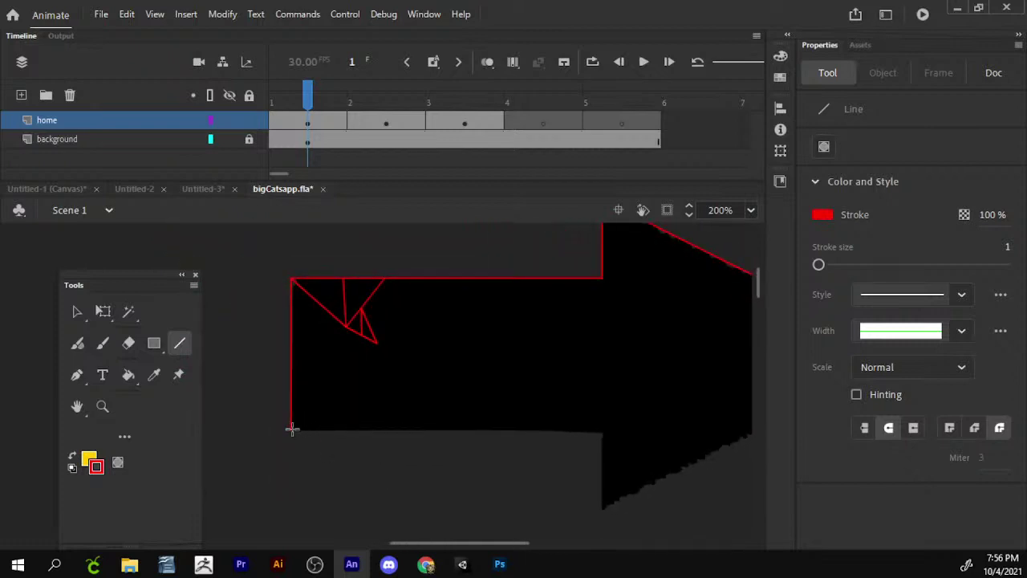
- Trace the shaft's lower edge and the short vertical edge below it at the back of the arrowhead
{"action": "mouse_move", "coordinate": [291, 429]}
{"action": "left_mouse_down"}
{"action": "mouse_move", "coordinate": [621, 430]}
{"action": "mouse_move", "coordinate": [600, 430]}
{"action": "left_mouse_up"}
{"action": "scroll", "coordinate": [600, 430], "scroll_direction": "right", "scroll_amount": 2}
{"action": "scroll", "coordinate": [600, 430], "scroll_direction": "down", "scroll_amount": 1}
{"action": "scroll", "coordinate": [525, 398], "scroll_direction": "right", "scroll_amount": 1}
{"action": "scroll", "coordinate": [525, 398], "scroll_direction": "down", "scroll_amount": 1}
{"action": "left_click_drag", "start_coordinate": [503, 382], "coordinate": [505, 460]}
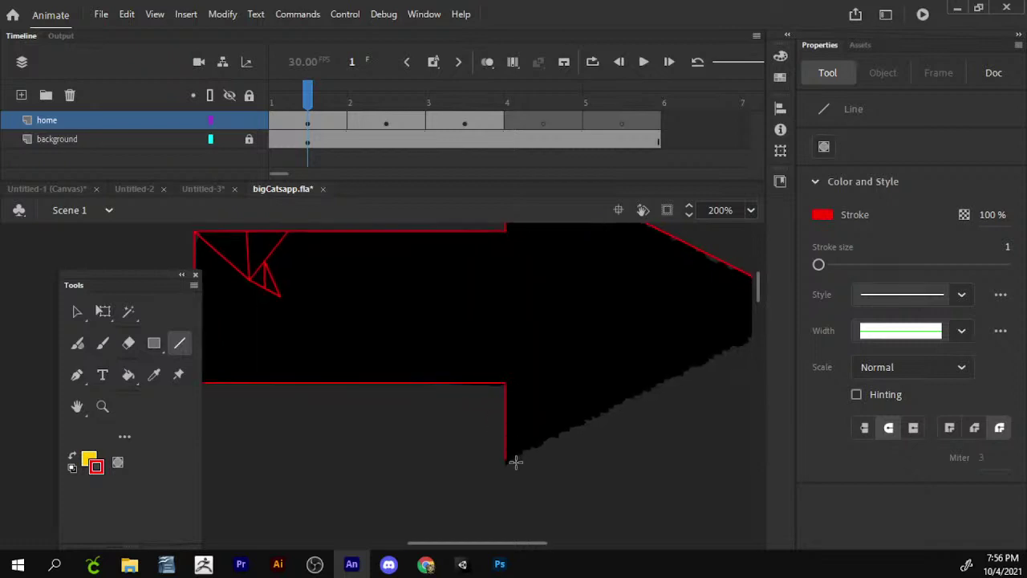
- Draw a vertical line across the arrowhead's base and a horizontal centre line from the shaft's back edge past the arrow's tip
{"action": "scroll", "coordinate": [524, 390], "scroll_direction": "up", "scroll_amount": 3}
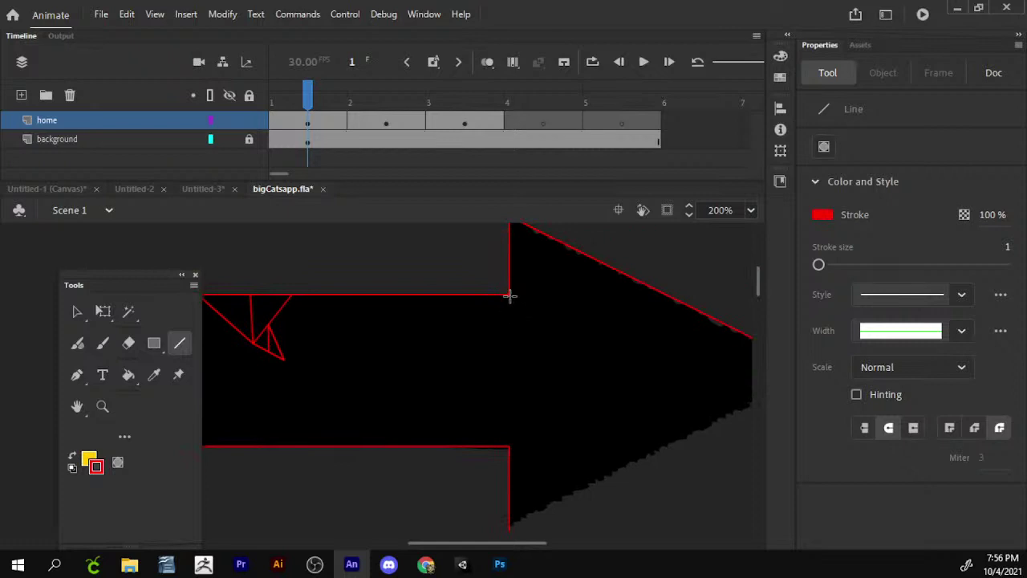
{"action": "left_click_drag", "start_coordinate": [509, 295], "coordinate": [514, 488]}
{"action": "scroll", "coordinate": [511, 394], "scroll_direction": "left", "scroll_amount": 4}
{"action": "scroll", "coordinate": [405, 387], "scroll_direction": "up", "scroll_amount": 1}
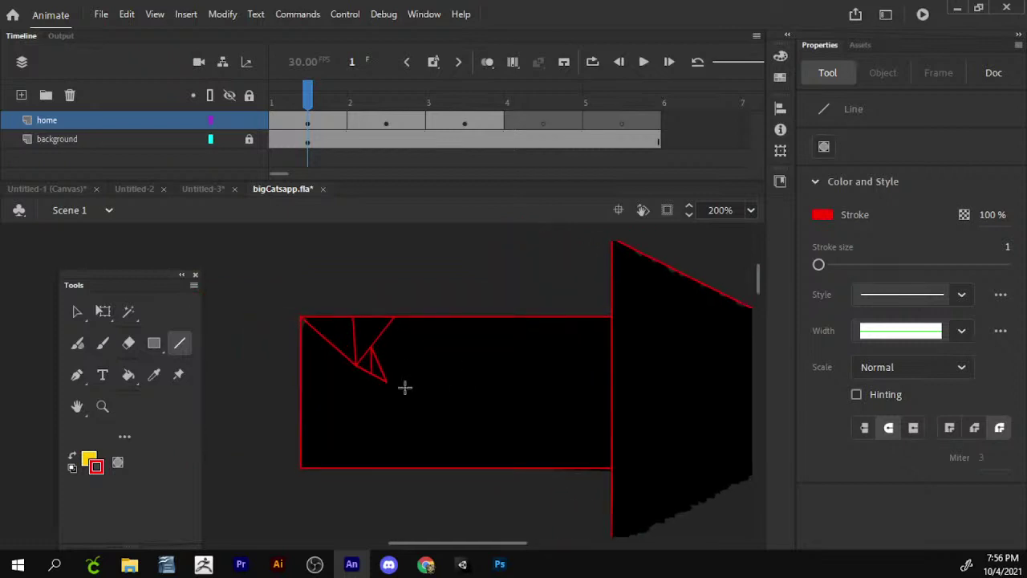
{"action": "left_click_drag", "start_coordinate": [299, 393], "coordinate": [752, 393]}
{"action": "scroll", "coordinate": [541, 335], "scroll_direction": "right", "scroll_amount": 9}
{"action": "scroll", "coordinate": [562, 366], "scroll_direction": "down", "scroll_amount": 1}
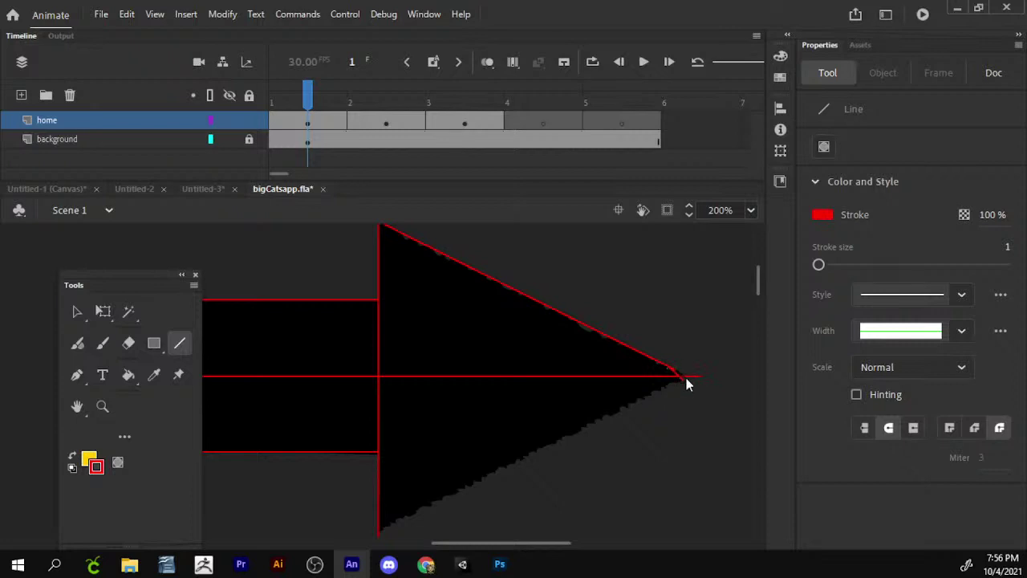
- Extend the upper slanted line to meet the centre line at the tip and delete the stub sticking out beyond it
{"action": "key", "text": "c"}
{"action": "key", "text": "v"}
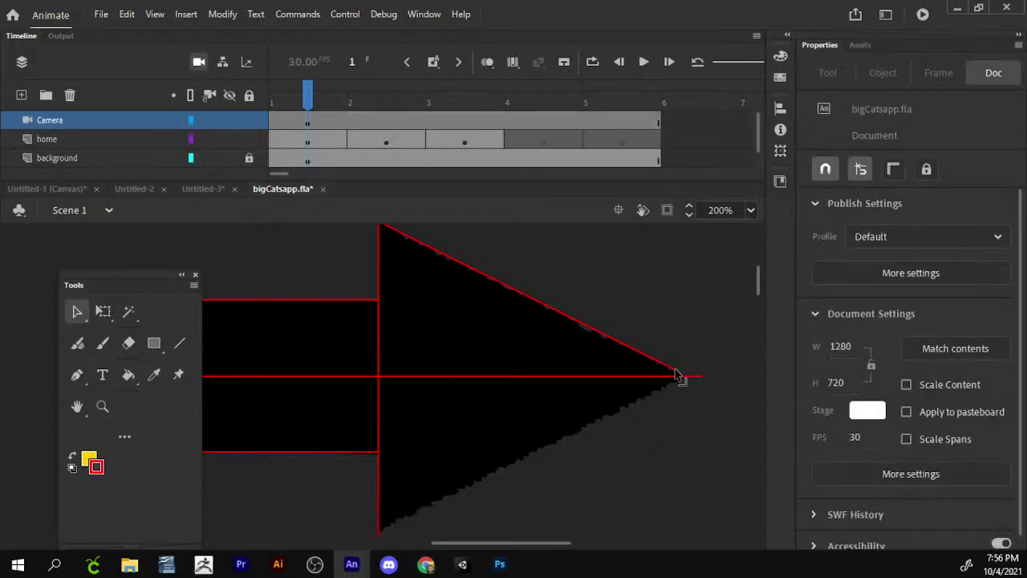
{"action": "left_click_drag", "start_coordinate": [704, 390], "coordinate": [588, 354]}
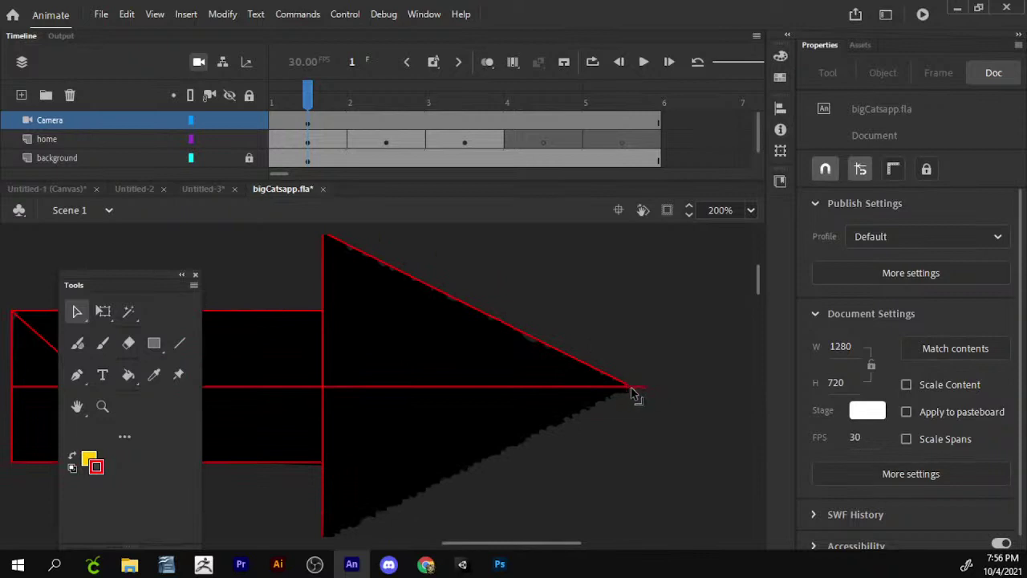
{"action": "left_click_drag", "start_coordinate": [631, 393], "coordinate": [676, 416]}
{"action": "key", "text": "Delete"}
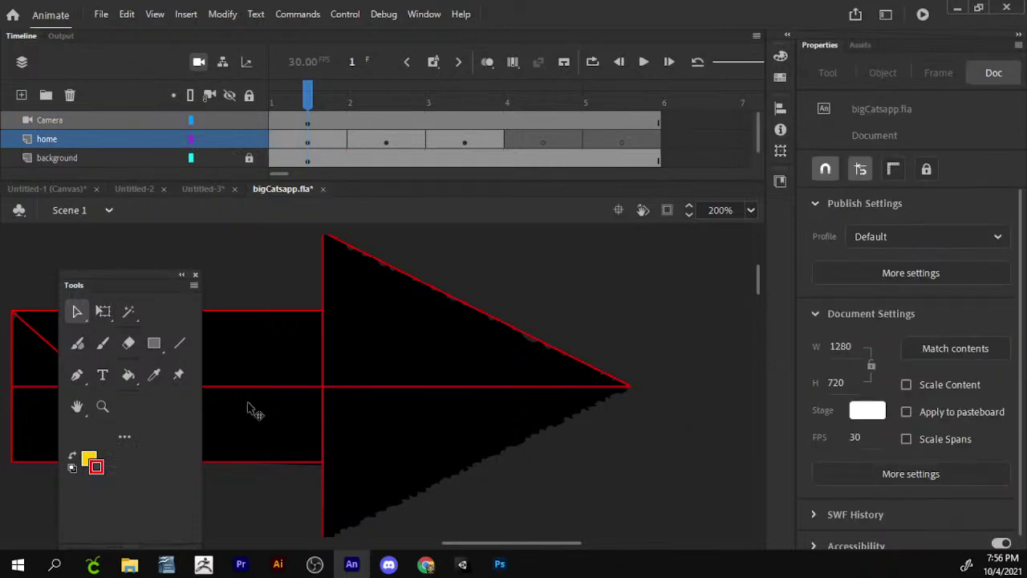
- Trace the arrowhead's lower slanted edge with a red line from its bottom corner to the tip
{"action": "left_click", "coordinate": [107, 413]}
{"action": "left_click_drag", "start_coordinate": [349, 450], "coordinate": [399, 362]}
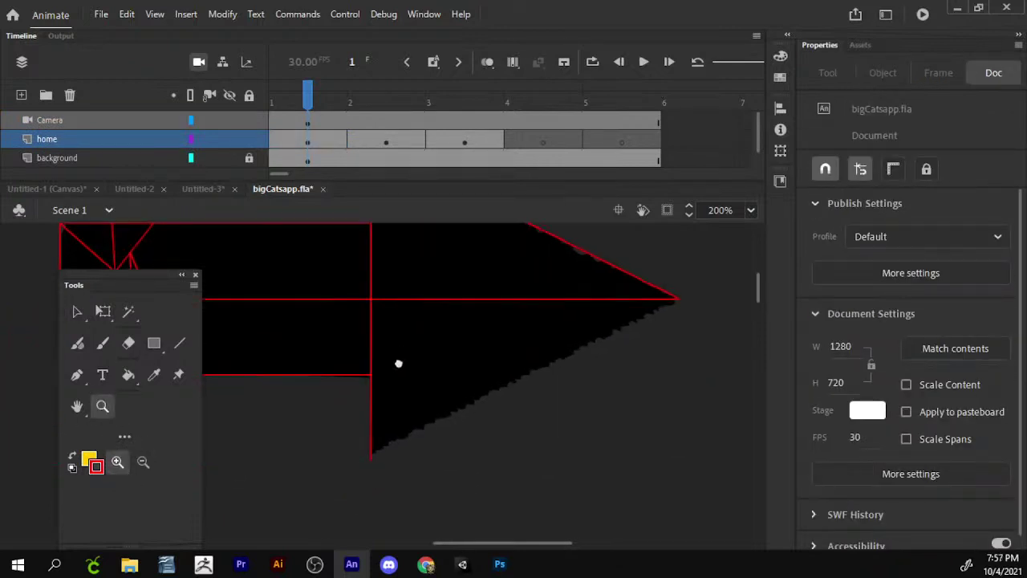
{"action": "key", "text": "n"}
{"action": "mouse_move", "coordinate": [372, 460]}
{"action": "left_mouse_down"}
{"action": "mouse_move", "coordinate": [707, 304]}
{"action": "mouse_move", "coordinate": [677, 300]}
{"action": "left_mouse_up"}
{"action": "left_click_drag", "start_coordinate": [385, 414], "coordinate": [480, 492]}
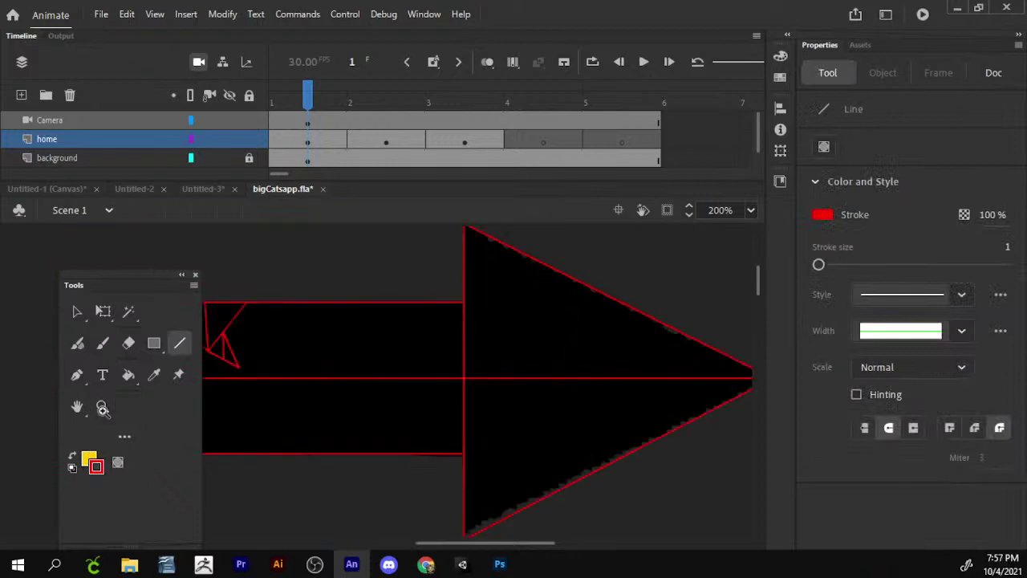
- Delete the stray diagonal and vertical practice lines inside the shaft's upper half
{"action": "left_click", "coordinate": [102, 408]}
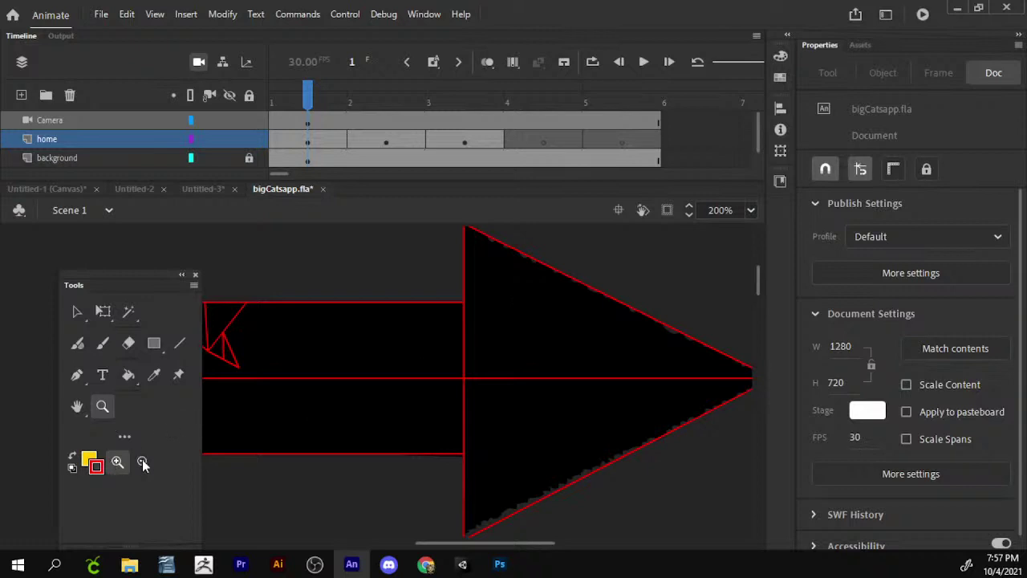
{"action": "scroll", "coordinate": [514, 339], "scroll_direction": "left", "scroll_amount": 3}
{"action": "key", "text": "v"}
{"action": "left_click", "coordinate": [327, 347]}
{"action": "key", "text": "Delete"}
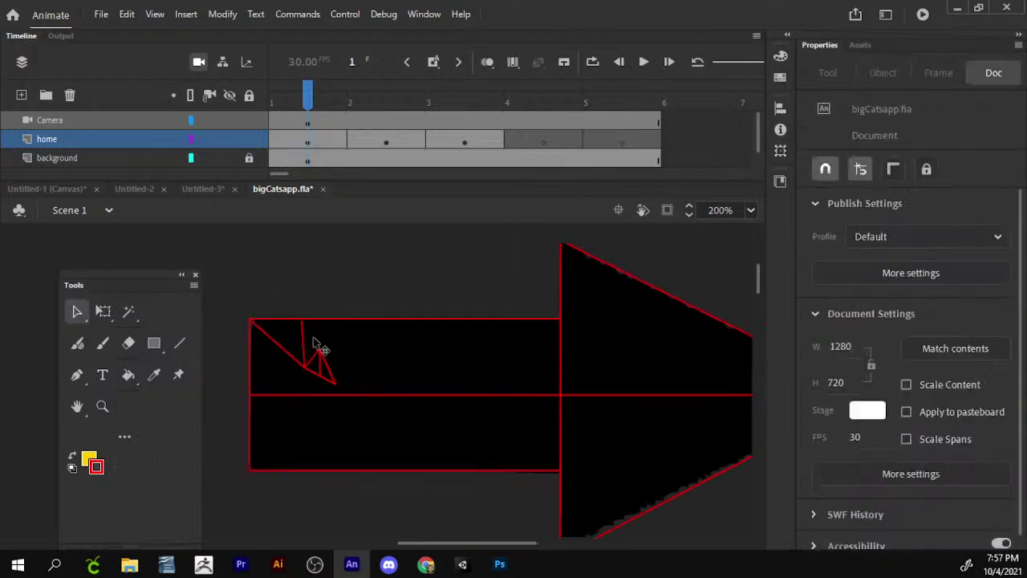
{"action": "left_click", "coordinate": [304, 344]}
{"action": "key", "text": "Delete"}
{"action": "left_click", "coordinate": [300, 360]}
{"action": "key", "text": "Delete"}
- Delete the black fill in the shaft's upper half along with the leftover small triangle
{"action": "left_click", "coordinate": [353, 353]}
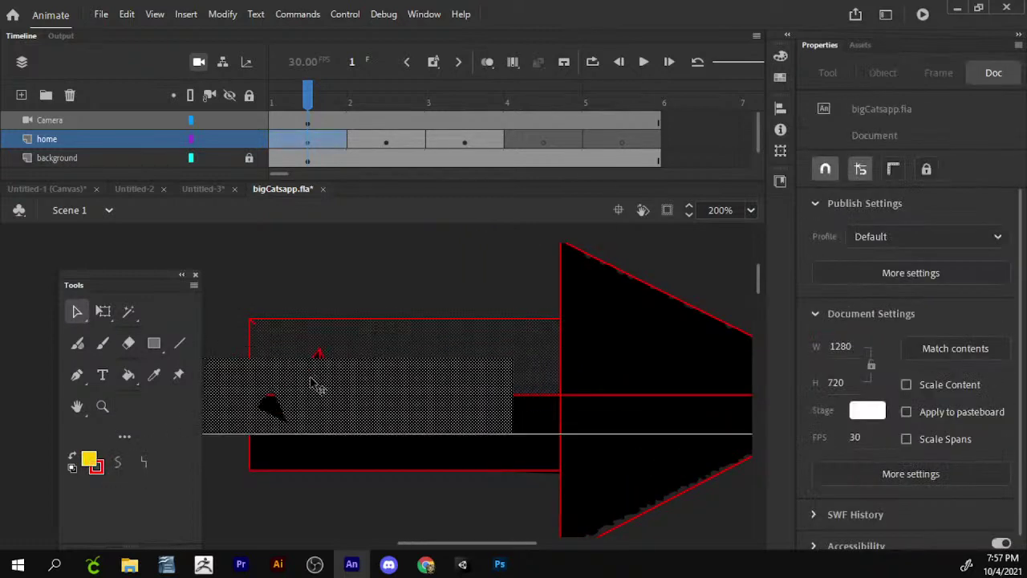
{"action": "key", "text": "Delete"}
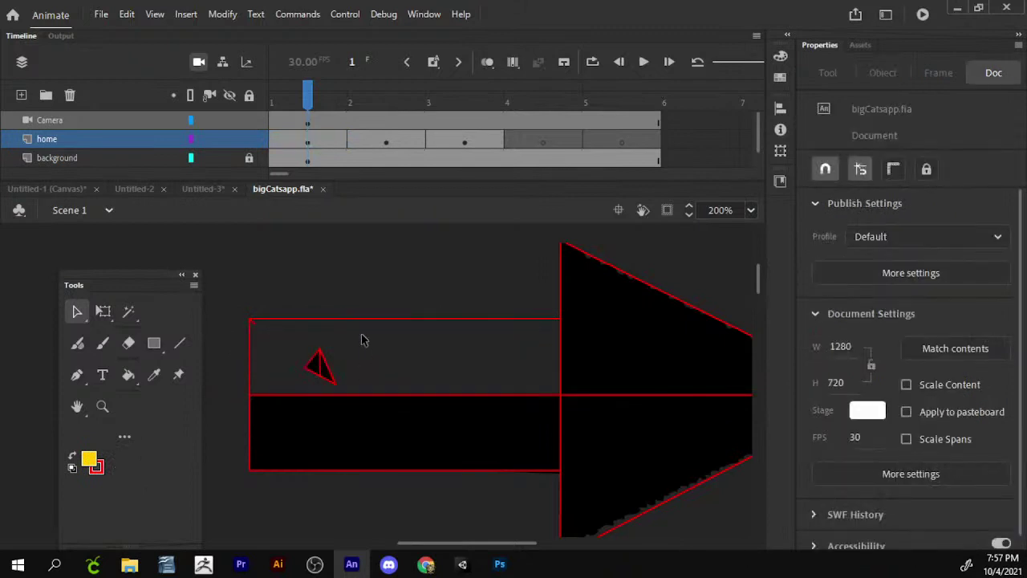
{"action": "left_click_drag", "start_coordinate": [362, 333], "coordinate": [291, 385]}
{"action": "key", "text": "Delete"}
- Draw a left-pointing chevron from two red lines above the arrow, about 74 px wide and 106 px high
{"action": "scroll", "coordinate": [486, 514], "scroll_direction": "up", "scroll_amount": 3}
{"action": "scroll", "coordinate": [486, 513], "scroll_direction": "up", "scroll_amount": 2}
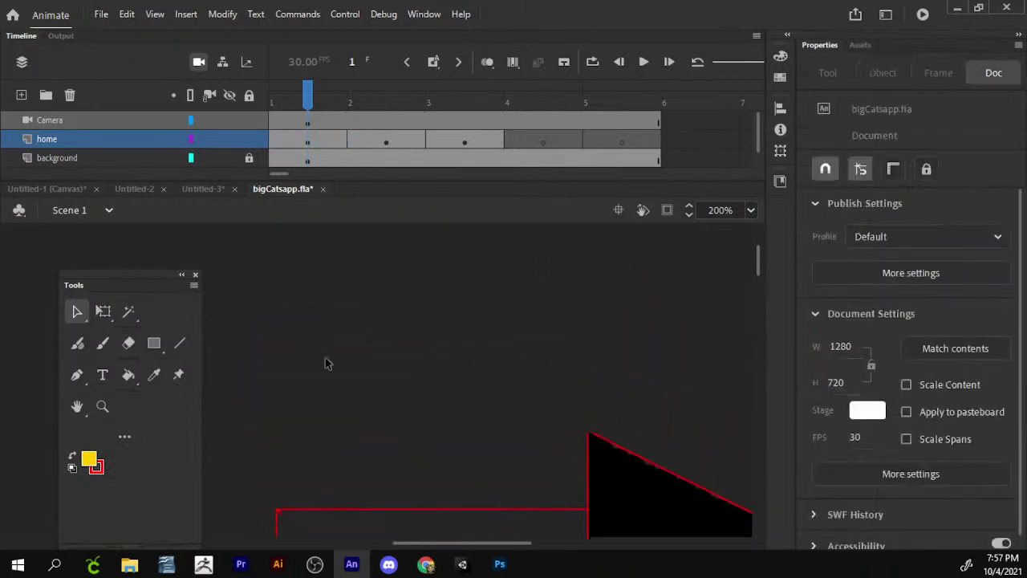
{"action": "left_click", "coordinate": [182, 344]}
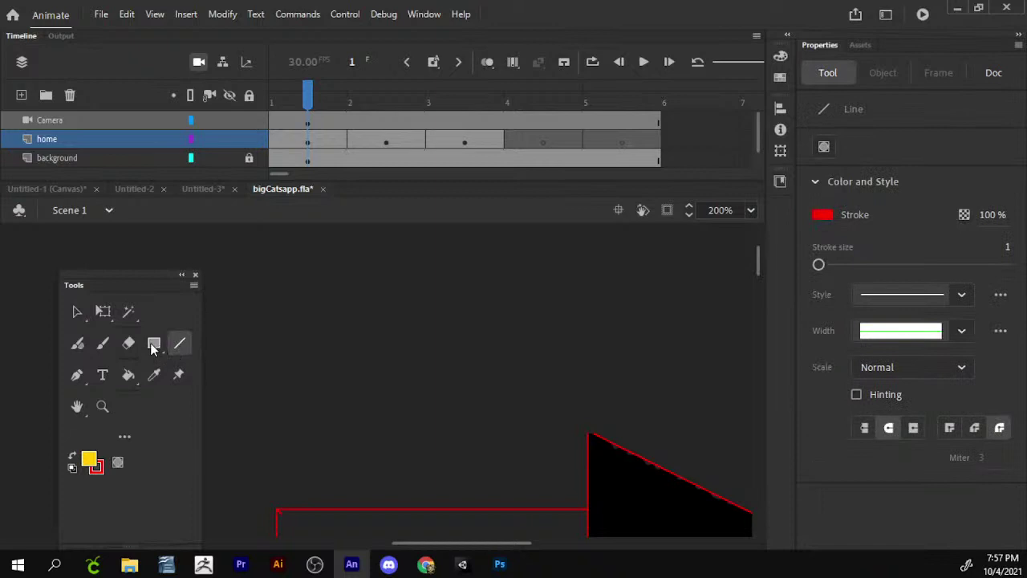
{"action": "left_click_drag", "start_coordinate": [474, 254], "coordinate": [374, 331]}
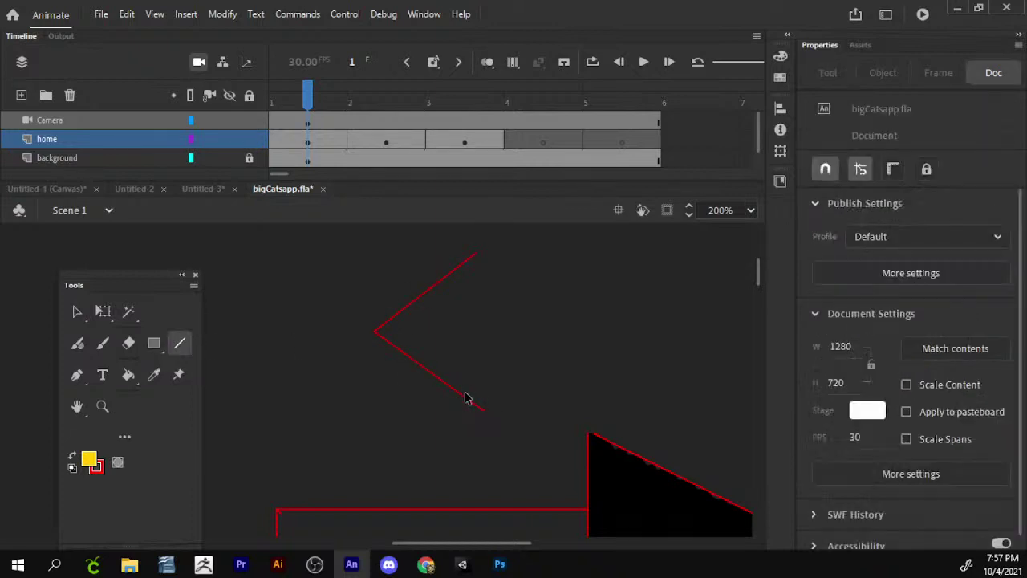
- Duplicate the whole red chevron and place the copy to the right of the original at about X 988
{"action": "key", "text": "v"}
{"action": "double_click", "coordinate": [470, 403]}
{"action": "scroll", "coordinate": [406, 441], "scroll_direction": "up", "scroll_amount": 2}
{"action": "scroll", "coordinate": [406, 441], "scroll_direction": "right", "scroll_amount": 3}
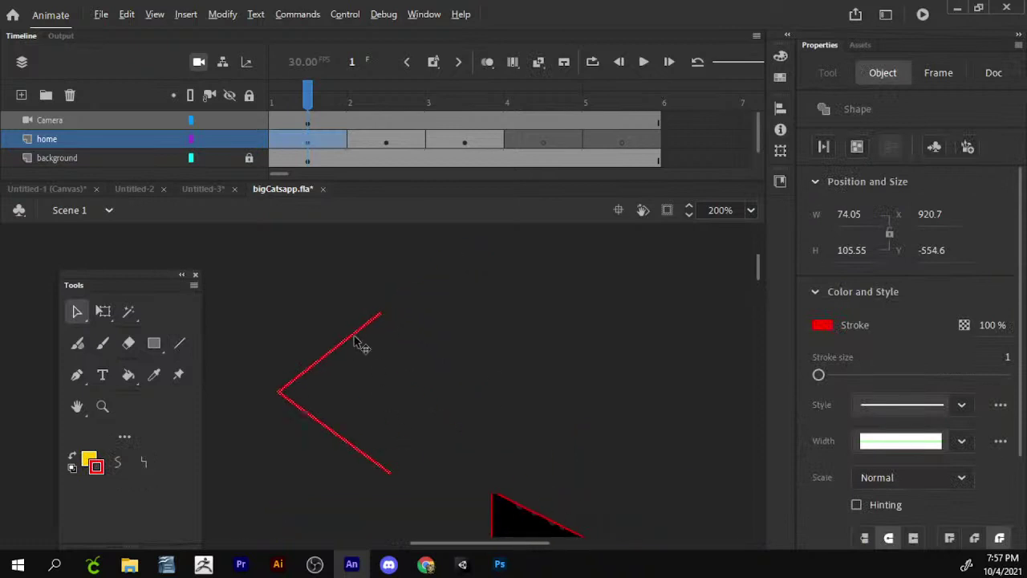
{"action": "left_click_drag", "start_coordinate": [359, 343], "coordinate": [458, 344]}
- Flip the copied chevron horizontally and join both chevrons into a closed diamond with its top corner pulled upward
{"action": "left_click", "coordinate": [222, 14]}
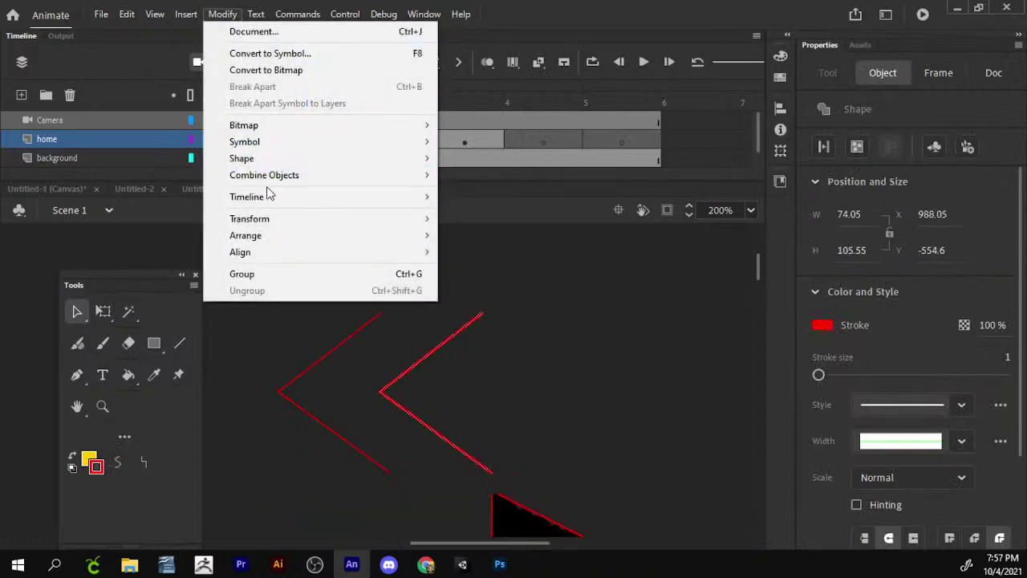
{"action": "mouse_move", "coordinate": [271, 222]}
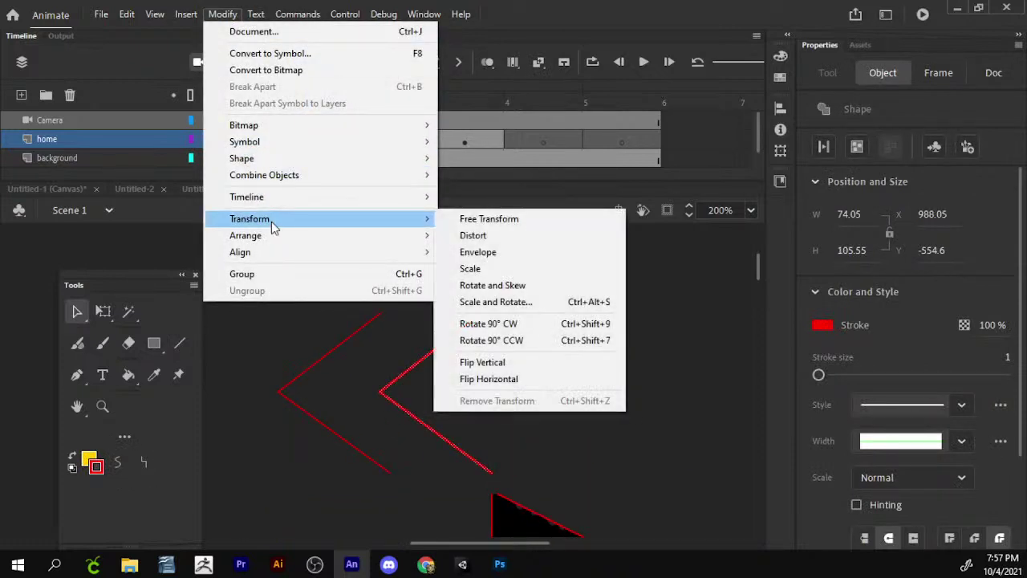
{"action": "left_click", "coordinate": [576, 380]}
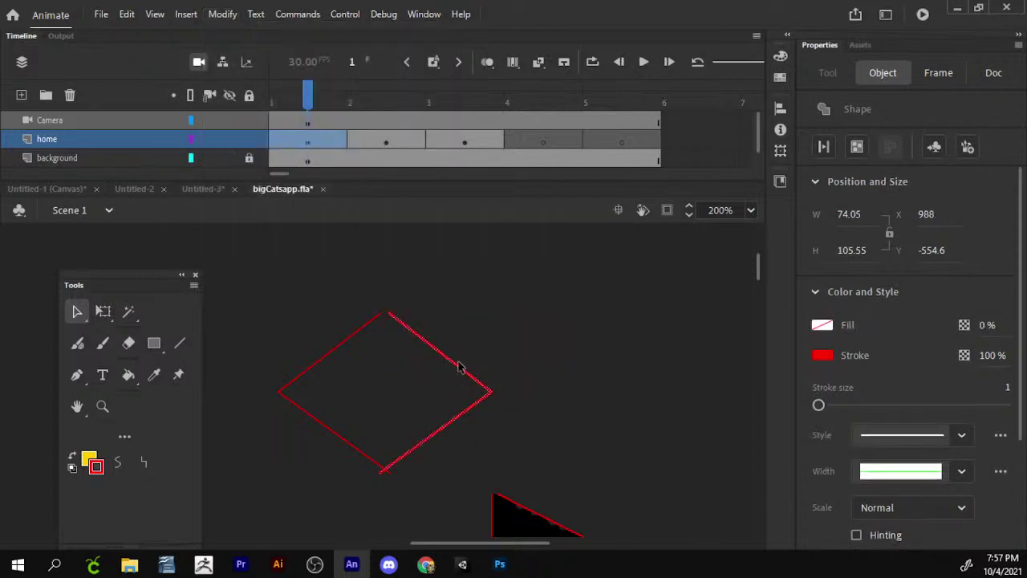
{"action": "left_click_drag", "start_coordinate": [464, 373], "coordinate": [482, 371]}
{"action": "left_click", "coordinate": [441, 303]}
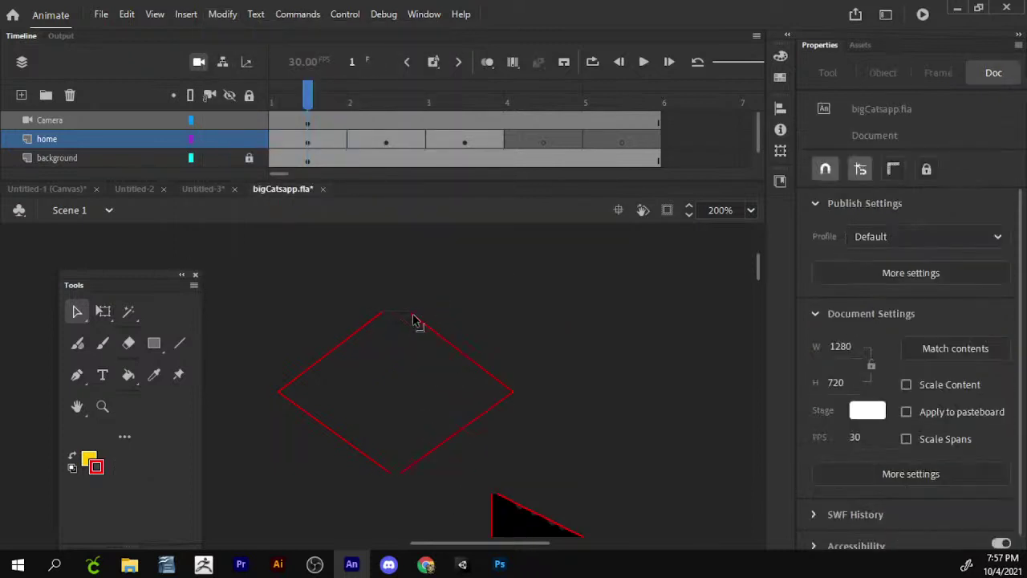
{"action": "left_click_drag", "start_coordinate": [394, 314], "coordinate": [381, 313]}
{"action": "left_click_drag", "start_coordinate": [553, 365], "coordinate": [601, 373]}
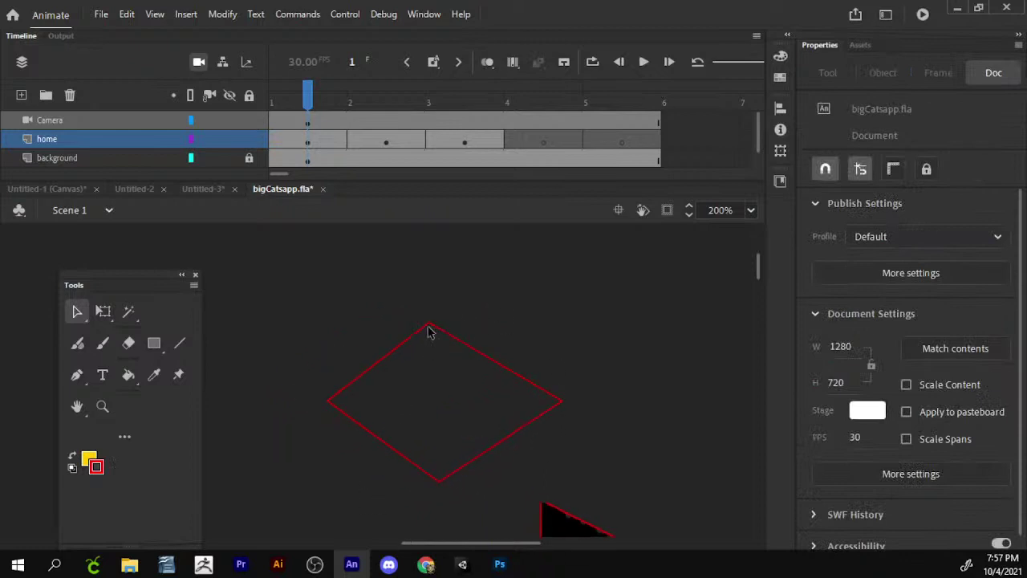
{"action": "left_click_drag", "start_coordinate": [442, 287], "coordinate": [244, 415]}
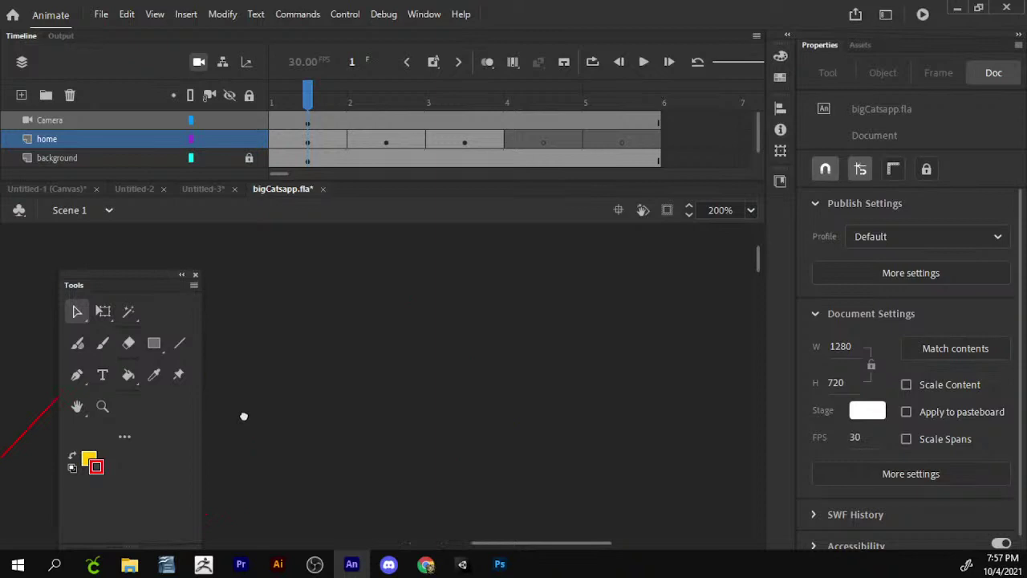
- Draw the stepped outer edge of a cross's left half with straight red lines beside the diamond
{"action": "left_click", "coordinate": [178, 345]}
{"action": "scroll", "coordinate": [569, 268], "scroll_direction": "left", "scroll_amount": 5}
{"action": "scroll", "coordinate": [486, 348], "scroll_direction": "down", "scroll_amount": 3}
{"action": "left_click_drag", "start_coordinate": [420, 275], "coordinate": [507, 276]}
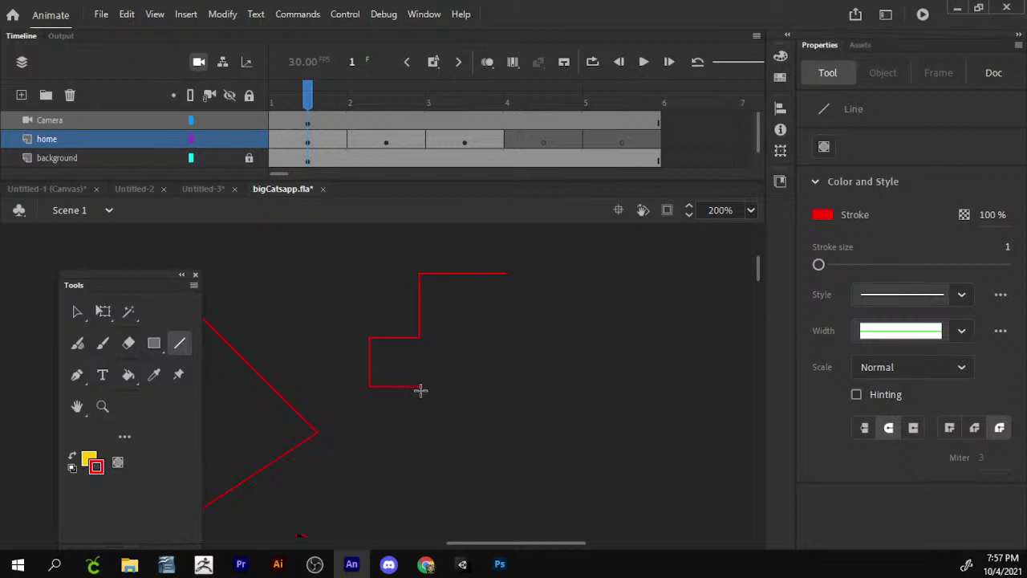
{"action": "mouse_move", "coordinate": [424, 389]}
{"action": "left_mouse_down"}
{"action": "mouse_move", "coordinate": [437, 361]}
{"action": "mouse_move", "coordinate": [426, 483]}
{"action": "left_mouse_up"}
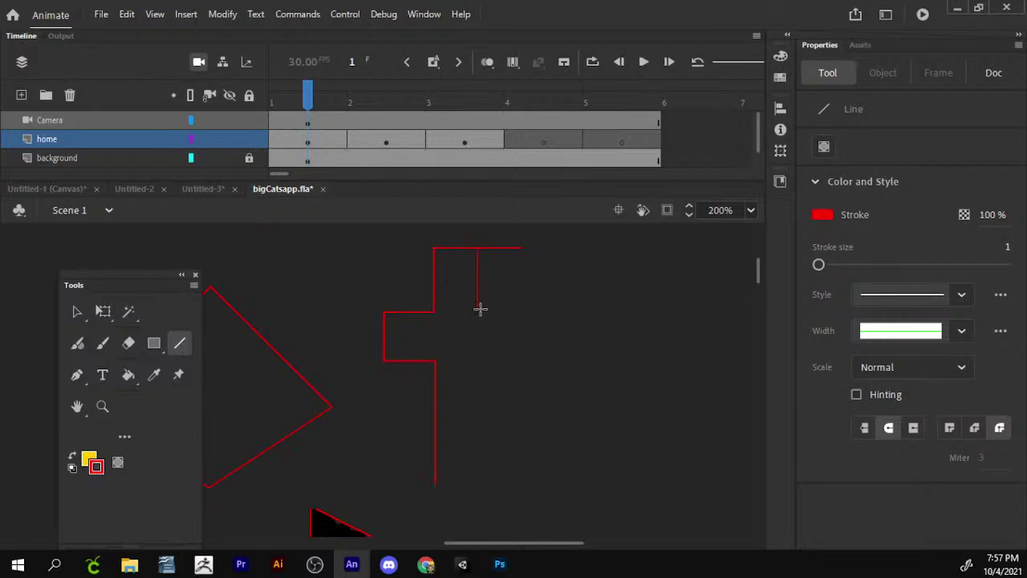
- Undo the short inner vertical line, close the half cross with a full-height vertical, and delete the overhanging end of its top line
{"action": "key", "text": "ctrl+z"}
{"action": "key", "text": "v"}
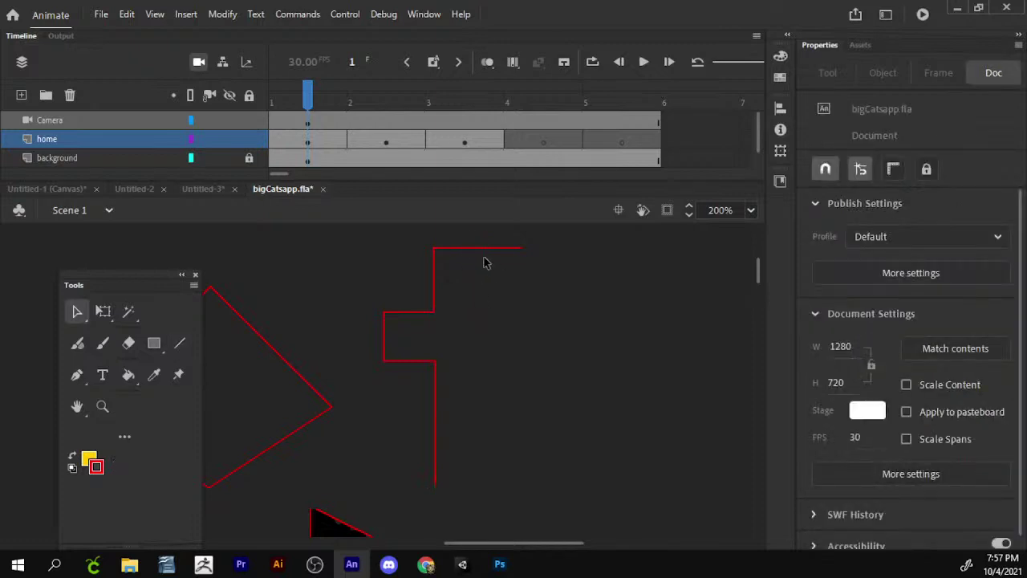
{"action": "key", "text": "n"}
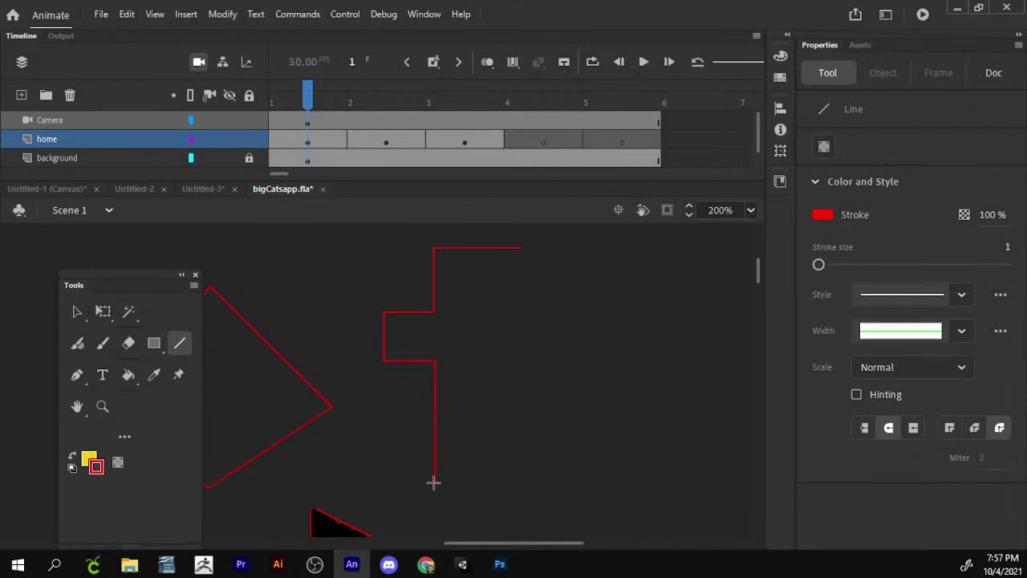
{"action": "left_click_drag", "start_coordinate": [484, 295], "coordinate": [486, 233]}
{"action": "key", "text": "v"}
{"action": "left_click", "coordinate": [487, 248]}
{"action": "key", "text": "Delete"}
{"action": "key", "text": "u"}
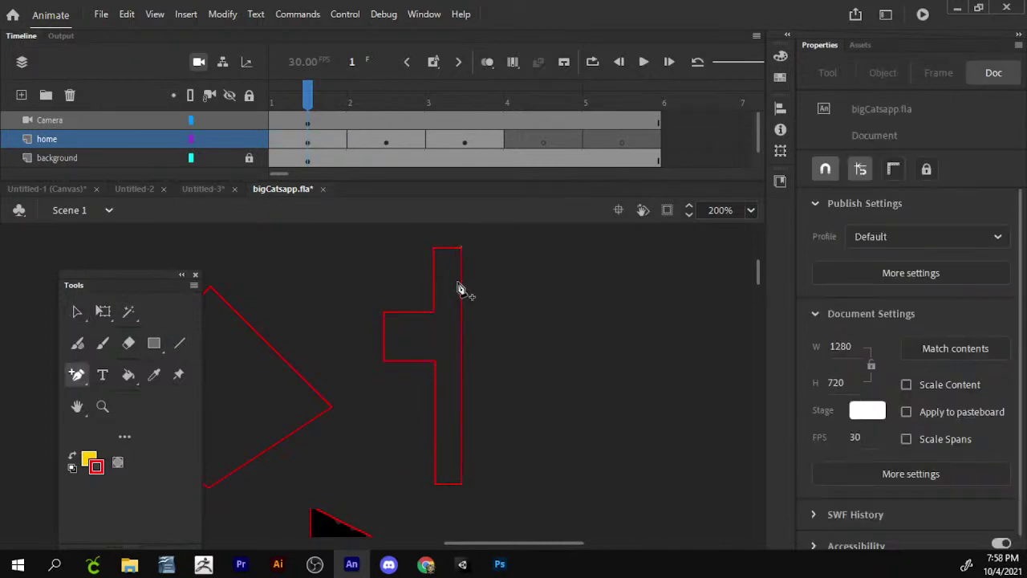
- Duplicate the half-cross outline, flip the copy horizontally, and join it to the original along the straight edge
{"action": "key", "text": "v"}
{"action": "left_click_drag", "start_coordinate": [464, 307], "coordinate": [570, 307]}
{"action": "left_click", "coordinate": [222, 14]}
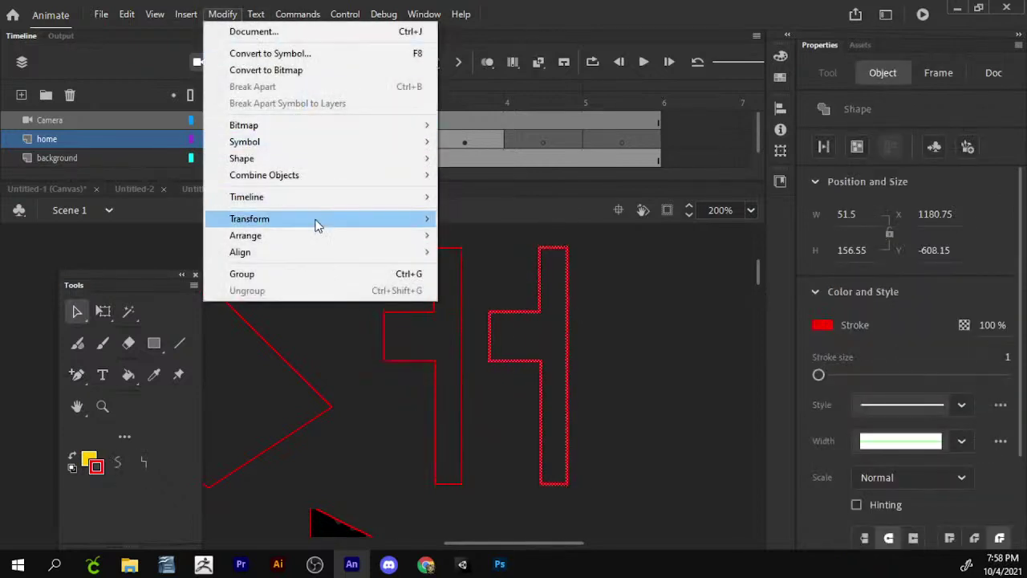
{"action": "mouse_move", "coordinate": [316, 222]}
{"action": "left_click", "coordinate": [522, 378]}
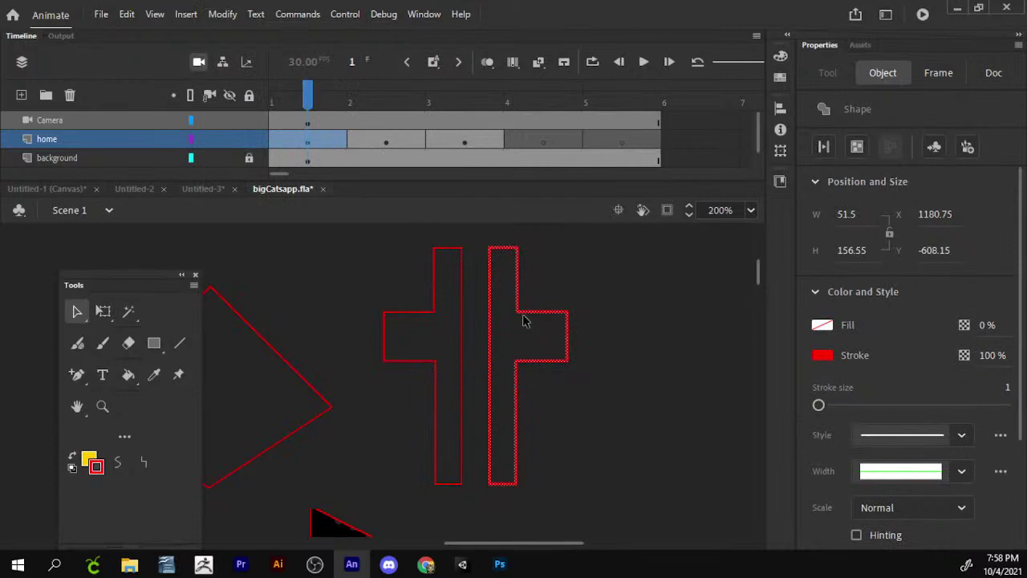
{"action": "left_click_drag", "start_coordinate": [523, 321], "coordinate": [439, 294]}
{"action": "left_click", "coordinate": [548, 297]}
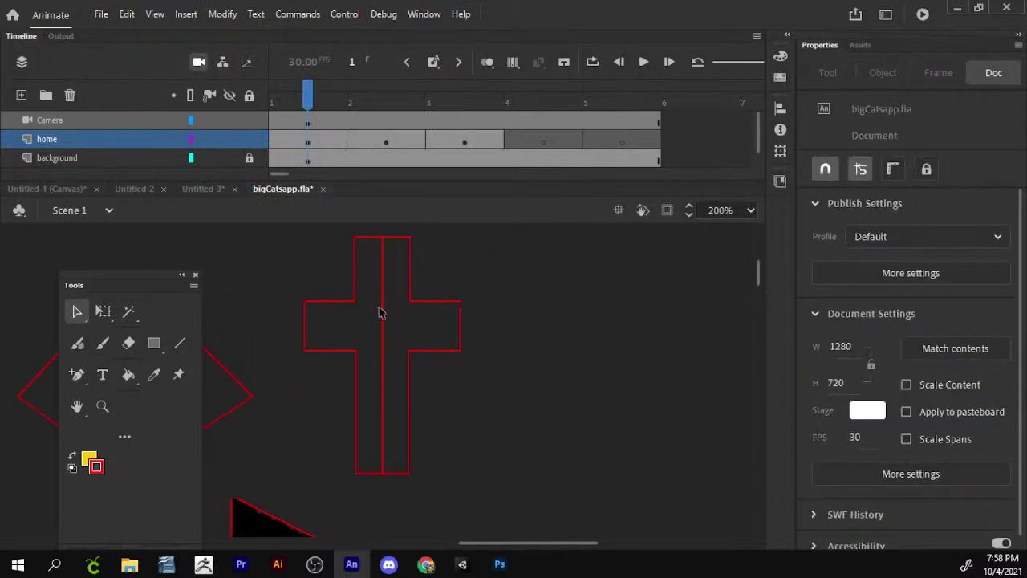
- Delete the cross's centre line and pull the whole outline's lower edge down slightly with Free Transform
{"action": "left_click", "coordinate": [382, 315]}
{"action": "left_click", "coordinate": [404, 468]}
{"action": "left_click", "coordinate": [405, 473]}
{"action": "double_click", "coordinate": [405, 473]}
{"action": "key", "text": "q"}
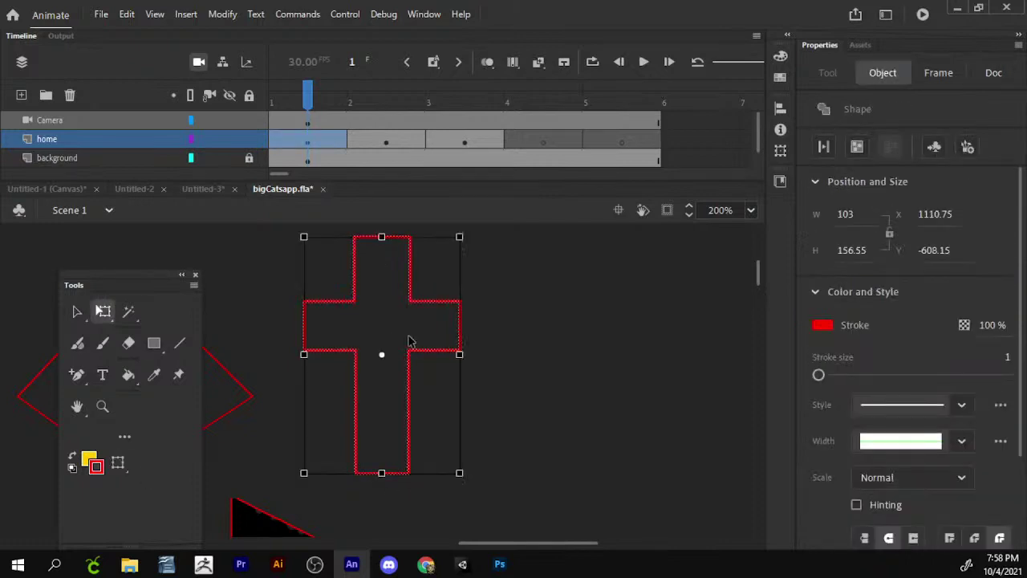
{"action": "left_click_drag", "start_coordinate": [381, 476], "coordinate": [382, 482]}
- Delete the whole red cross outline
{"action": "scroll", "coordinate": [544, 344], "scroll_direction": "up", "scroll_amount": 2}
{"action": "left_click", "coordinate": [512, 349]}
{"action": "left_click_drag", "start_coordinate": [511, 349], "coordinate": [355, 370]}
{"action": "left_click", "coordinate": [596, 314]}
{"action": "left_click_drag", "start_coordinate": [550, 273], "coordinate": [394, 532]}
{"action": "key", "text": "Delete"}
{"action": "left_click", "coordinate": [318, 338]}
- Delete all lines of the red diamond above the arrow
{"action": "scroll", "coordinate": [564, 262], "scroll_direction": "left", "scroll_amount": 3}
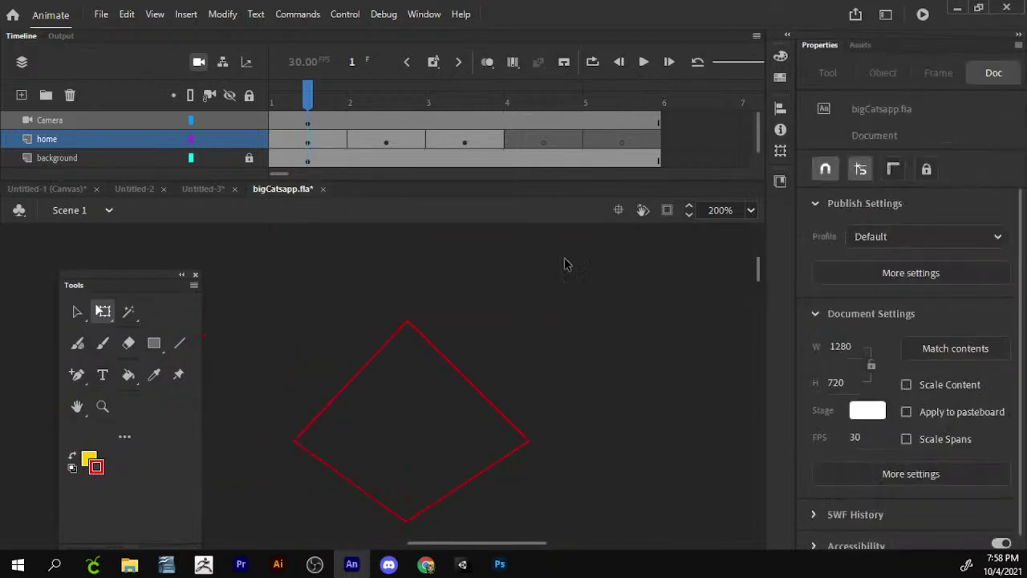
{"action": "left_click_drag", "start_coordinate": [551, 276], "coordinate": [270, 509]}
{"action": "key", "text": "Delete"}
{"action": "scroll", "coordinate": [486, 426], "scroll_direction": "down", "scroll_amount": 2}
{"action": "left_click_drag", "start_coordinate": [553, 343], "coordinate": [390, 469]}
{"action": "key", "text": "Delete"}
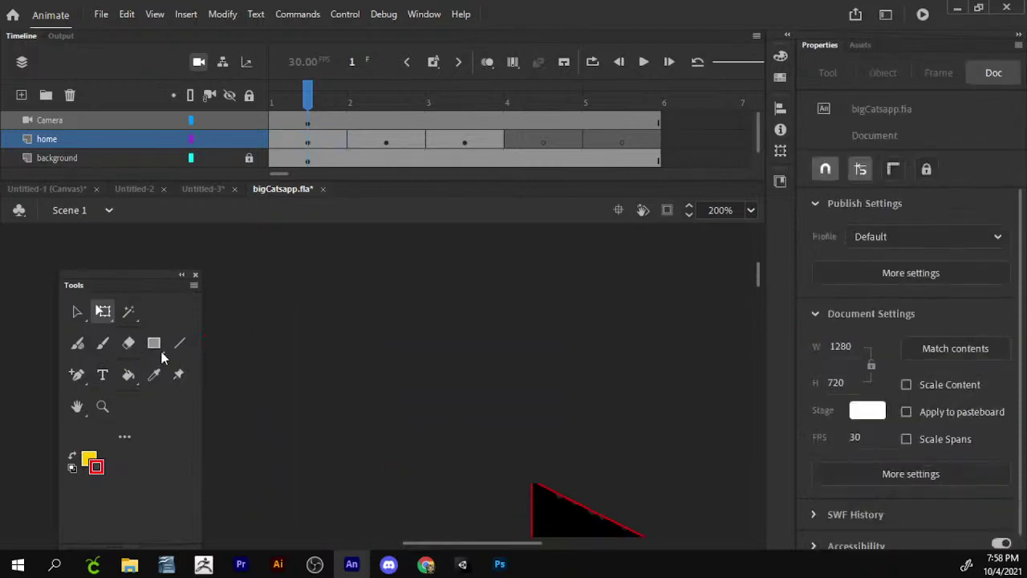
- Draw a yellow circle with a red outline about 85 px across above the arrow and add two close horizontal lines across its middle
{"action": "left_click_drag", "start_coordinate": [158, 352], "coordinate": [208, 394]}
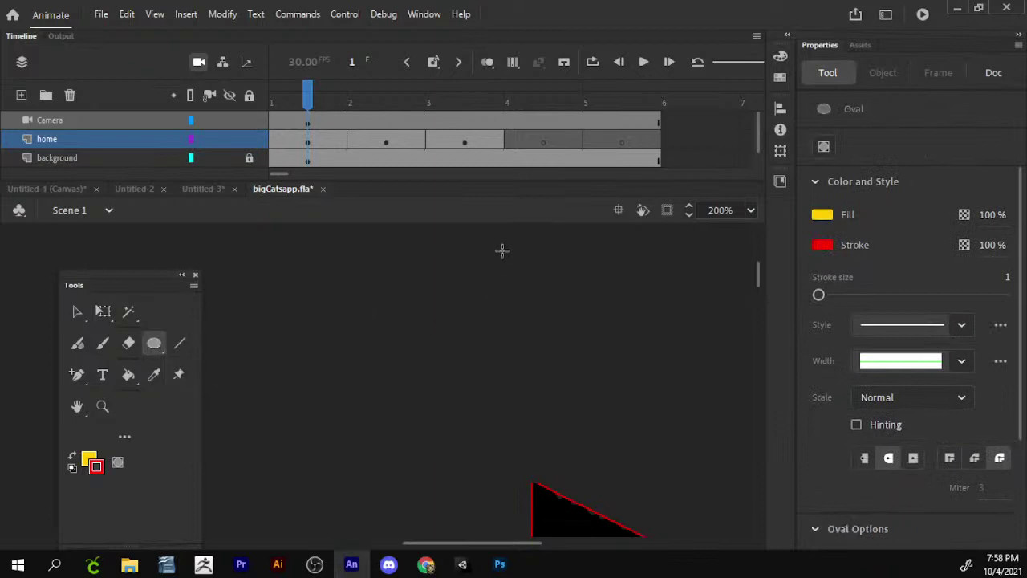
{"action": "left_click_drag", "start_coordinate": [502, 251], "coordinate": [420, 381]}
{"action": "key", "text": "n"}
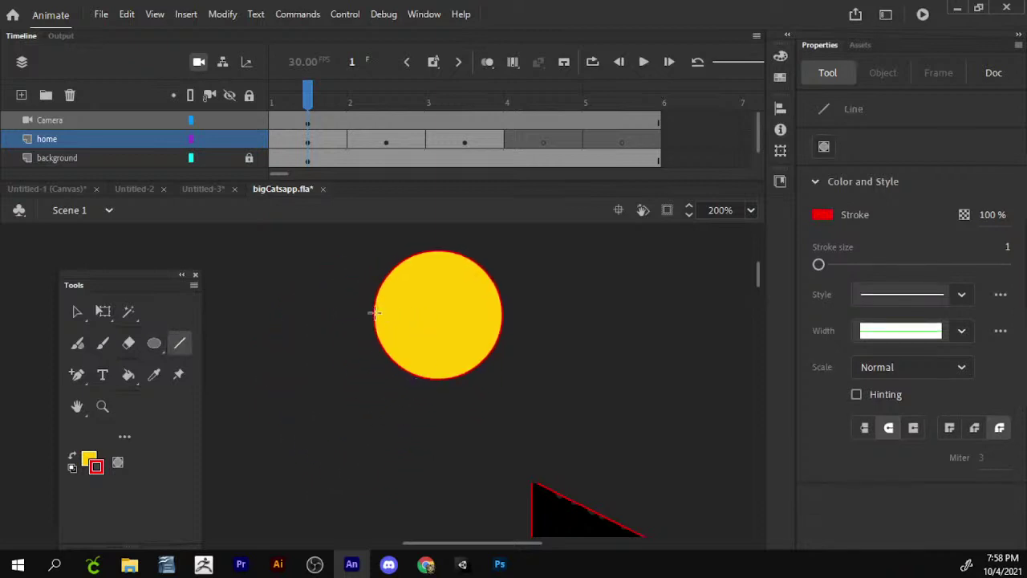
{"action": "left_click_drag", "start_coordinate": [375, 313], "coordinate": [501, 311]}
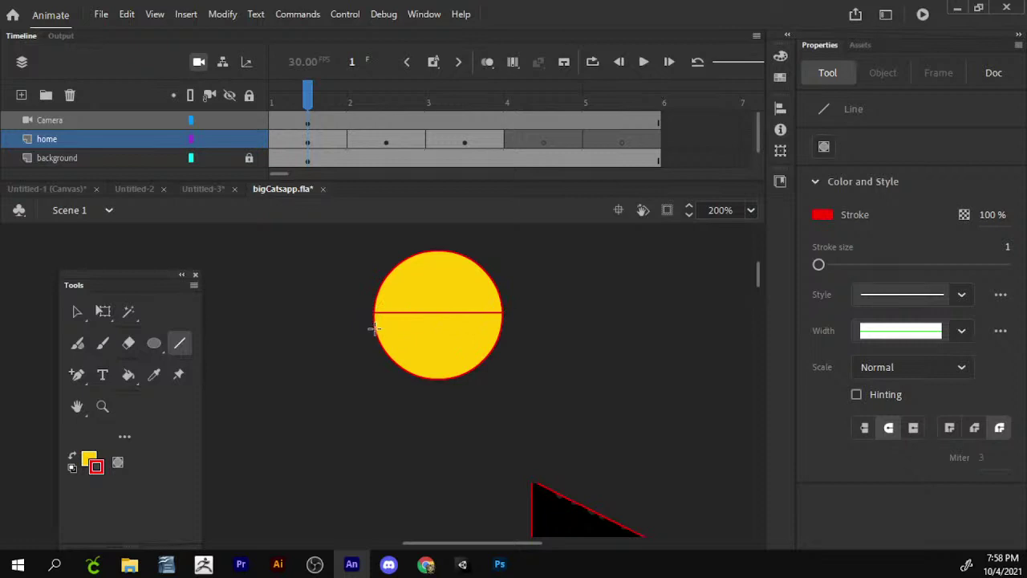
{"action": "left_click_drag", "start_coordinate": [373, 328], "coordinate": [498, 334]}
{"action": "key", "text": "v"}
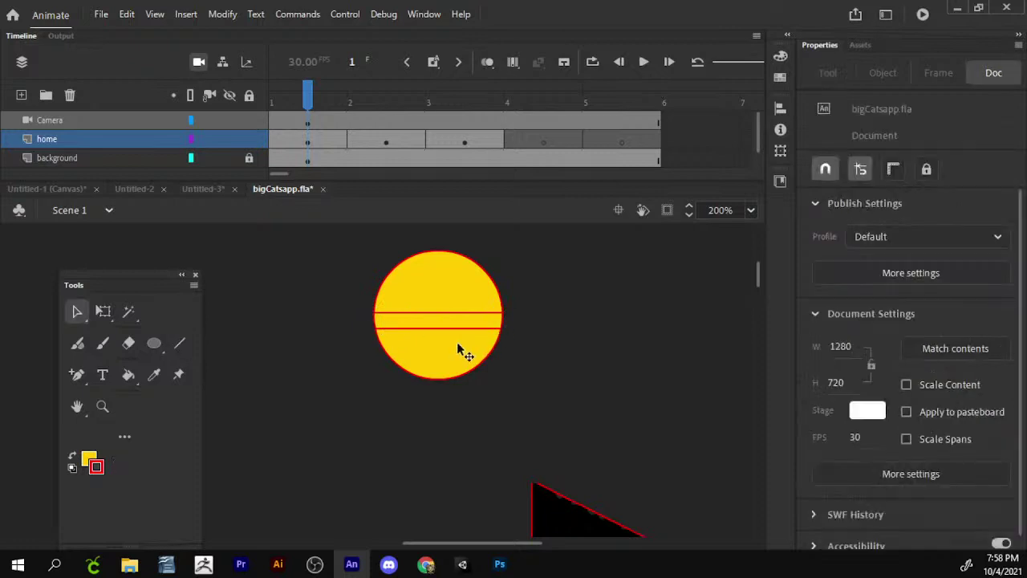
- Delete the yellow fill from the circle's lower segment and from the narrow middle band
{"action": "left_click", "coordinate": [456, 342]}
{"action": "left_click", "coordinate": [463, 324], "text": "shift"}
{"action": "key", "text": "Delete"}
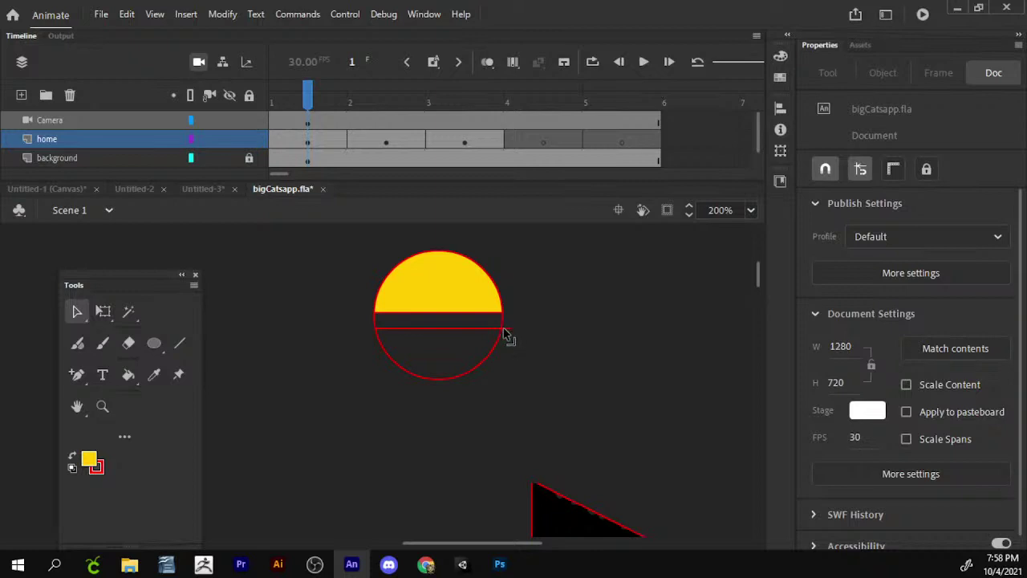
- Fill the circle's lower and upper segments with olive green using the Paint Bucket
{"action": "left_click", "coordinate": [129, 375]}
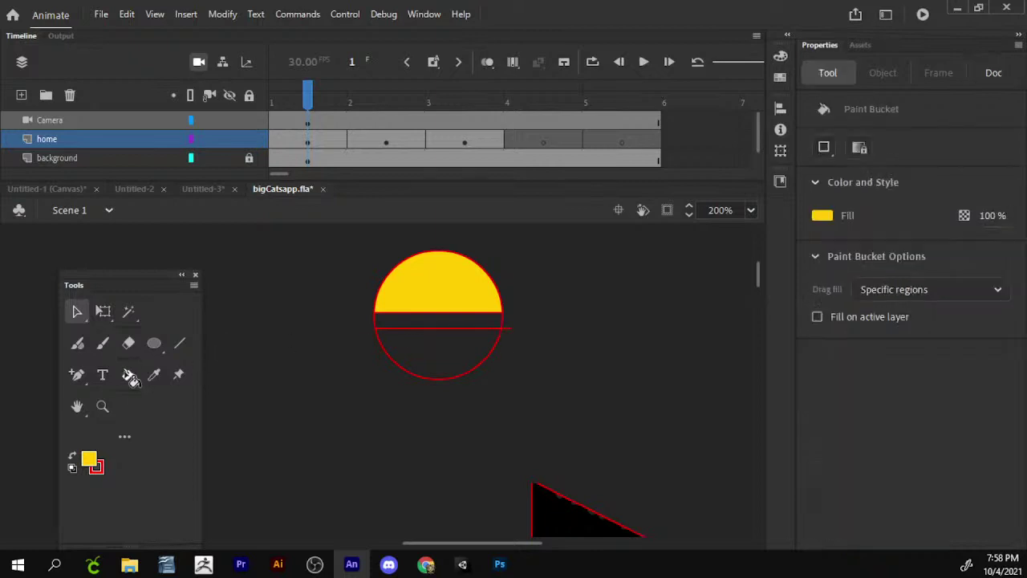
{"action": "left_click", "coordinate": [88, 459]}
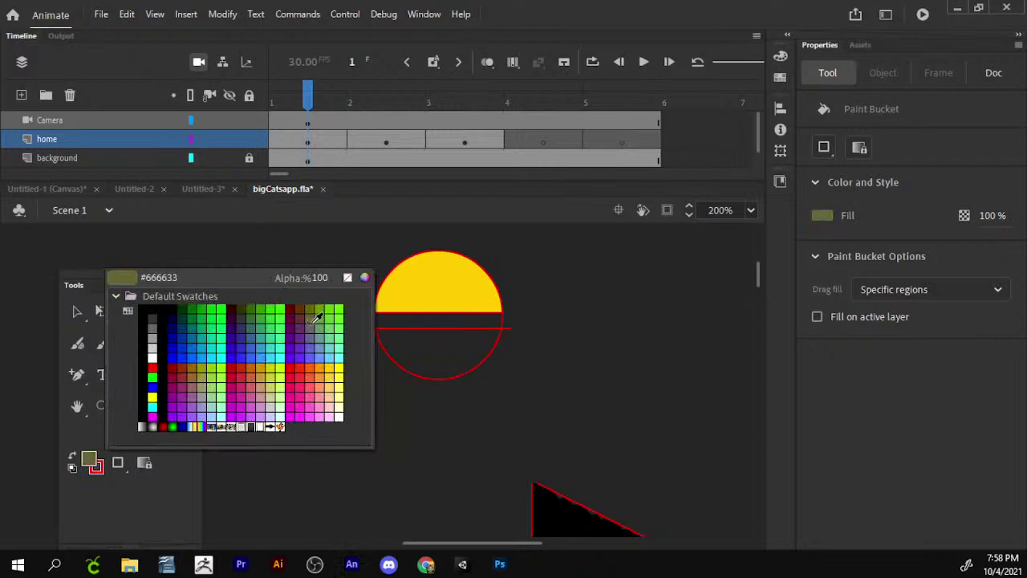
{"action": "left_click", "coordinate": [207, 363]}
{"action": "left_click", "coordinate": [486, 350]}
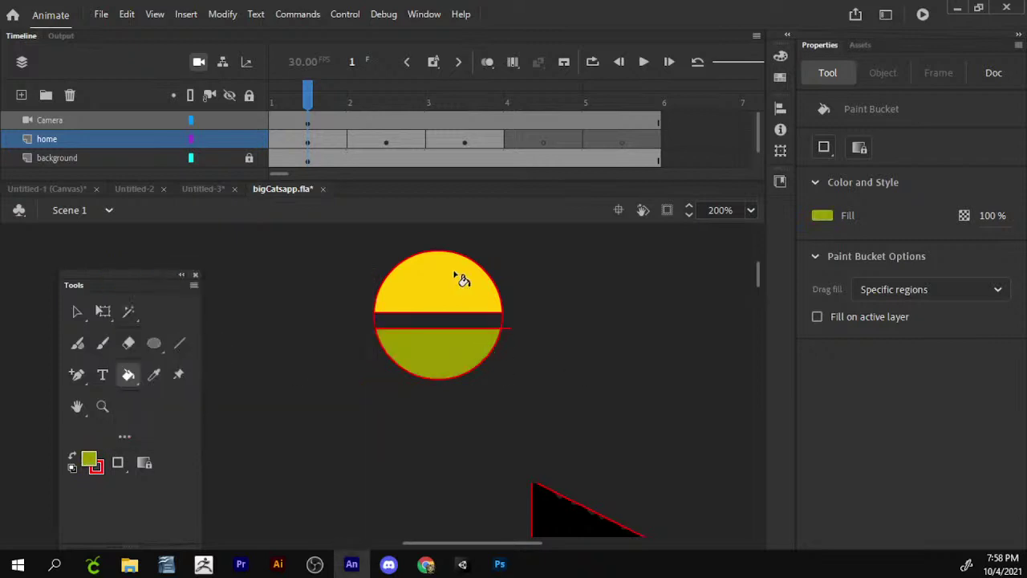
{"action": "left_click", "coordinate": [462, 279]}
- Draw a pupil circle about 10.5 px across in the middle band and fill it with black (#000000)
{"action": "left_click", "coordinate": [154, 342]}
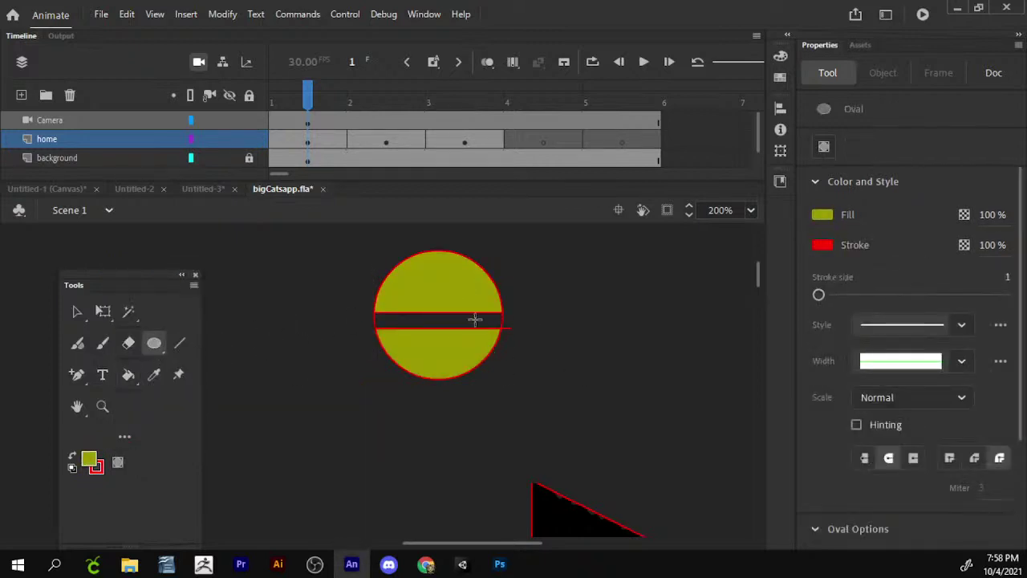
{"action": "left_click_drag", "start_coordinate": [454, 312], "coordinate": [435, 325]}
{"action": "key", "text": "v"}
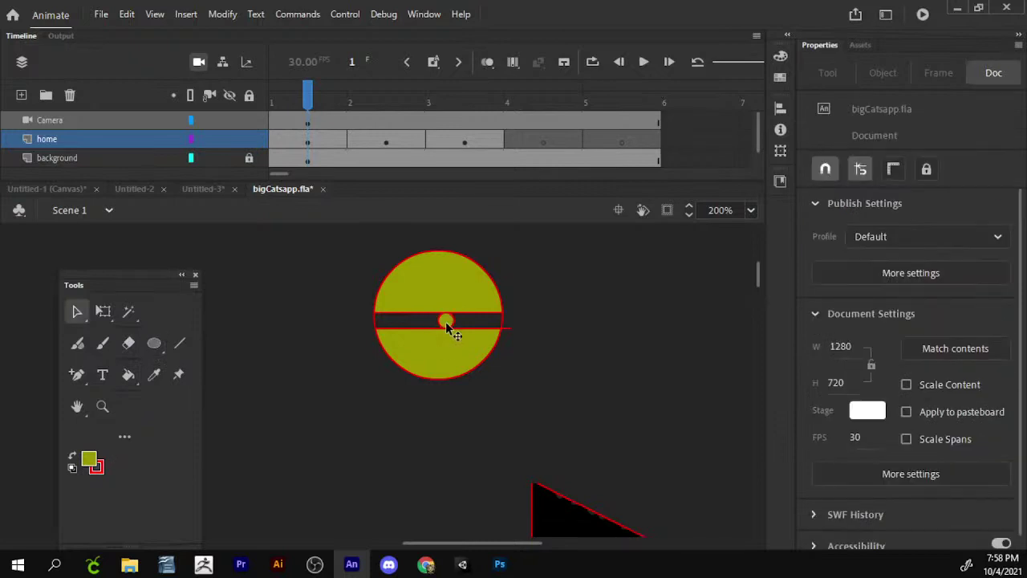
{"action": "left_click", "coordinate": [446, 322]}
{"action": "left_click", "coordinate": [91, 463]}
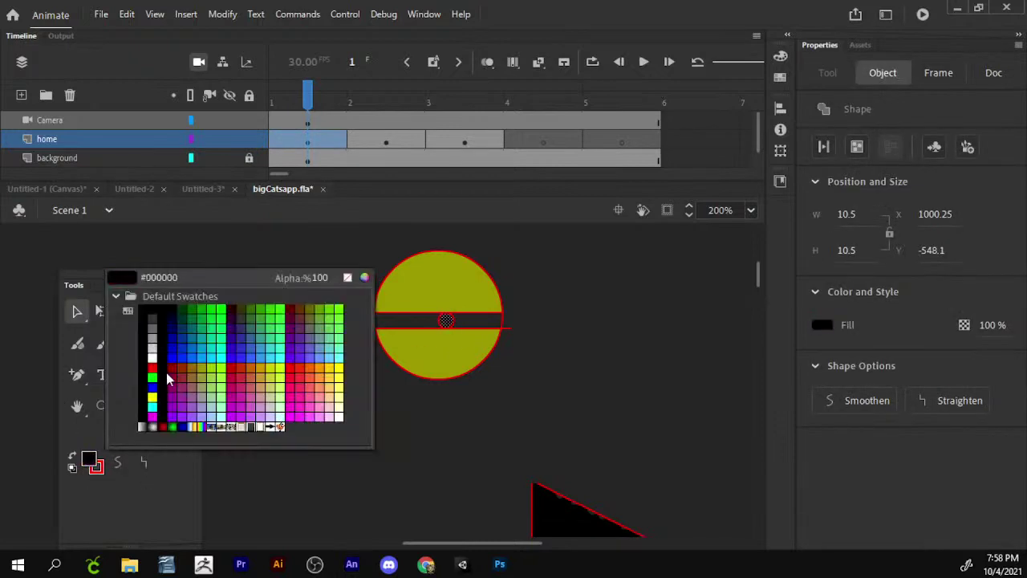
{"action": "left_click", "coordinate": [158, 377]}
- Duplicate the whole eye and place the copy level with the original on its right
{"action": "left_click_drag", "start_coordinate": [566, 242], "coordinate": [314, 431]}
{"action": "left_click_drag", "start_coordinate": [455, 299], "coordinate": [638, 301], "text": "alt"}
{"action": "left_click", "coordinate": [255, 378]}
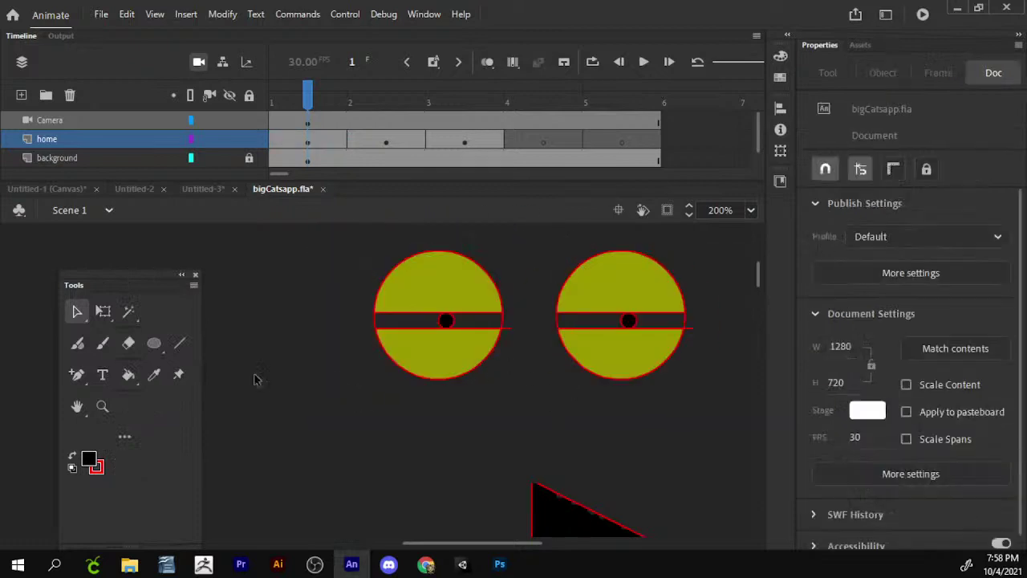
- Fill the middle band on both sides of each pupil with white in both eyes
{"action": "left_click", "coordinate": [90, 464]}
{"action": "left_click", "coordinate": [153, 354]}
{"action": "left_click", "coordinate": [90, 462]}
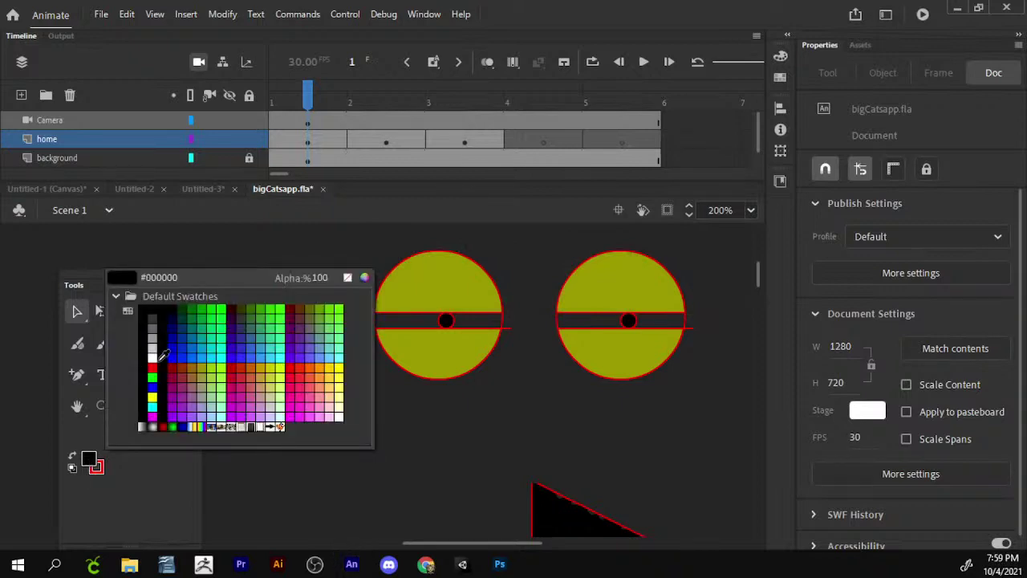
{"action": "left_click", "coordinate": [166, 360]}
{"action": "left_click", "coordinate": [129, 375]}
{"action": "left_click", "coordinate": [422, 321]}
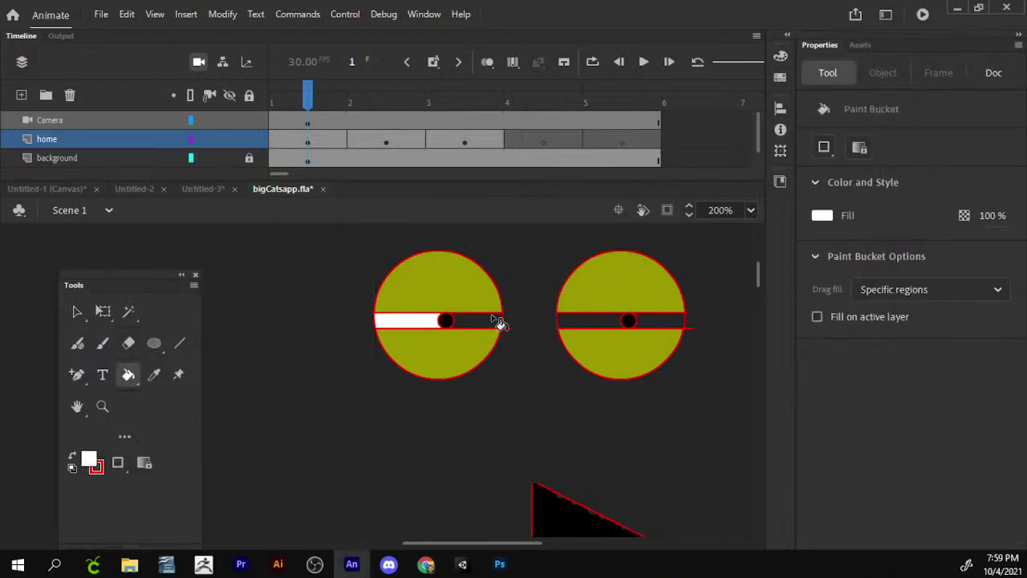
{"action": "left_click", "coordinate": [494, 321]}
{"action": "left_click", "coordinate": [590, 323]}
{"action": "left_click", "coordinate": [664, 328]}
{"action": "key", "text": "v"}
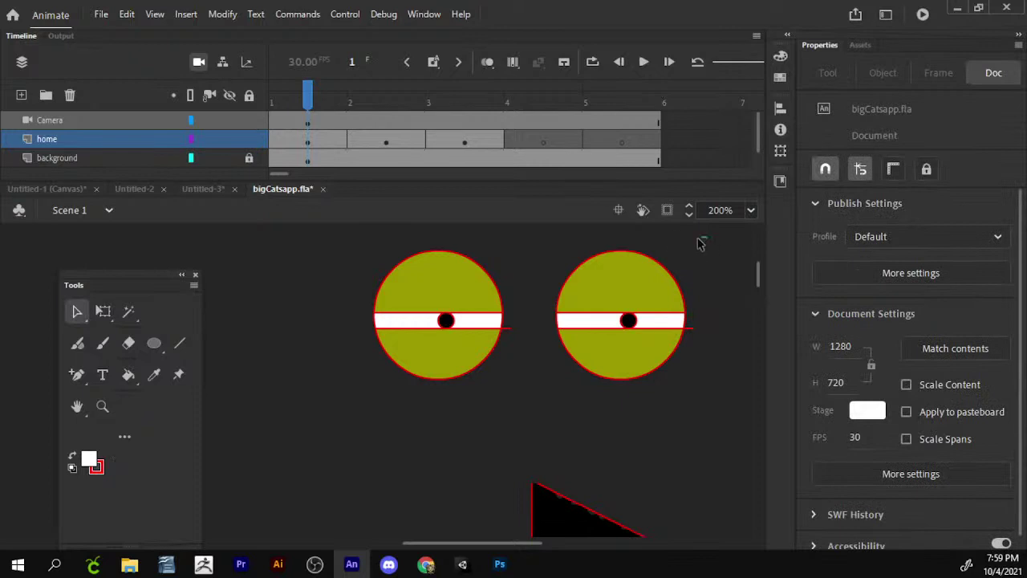
- Change the stroke color of both eyes from red to black
{"action": "left_click_drag", "start_coordinate": [708, 237], "coordinate": [321, 443]}
{"action": "left_click", "coordinate": [96, 467]}
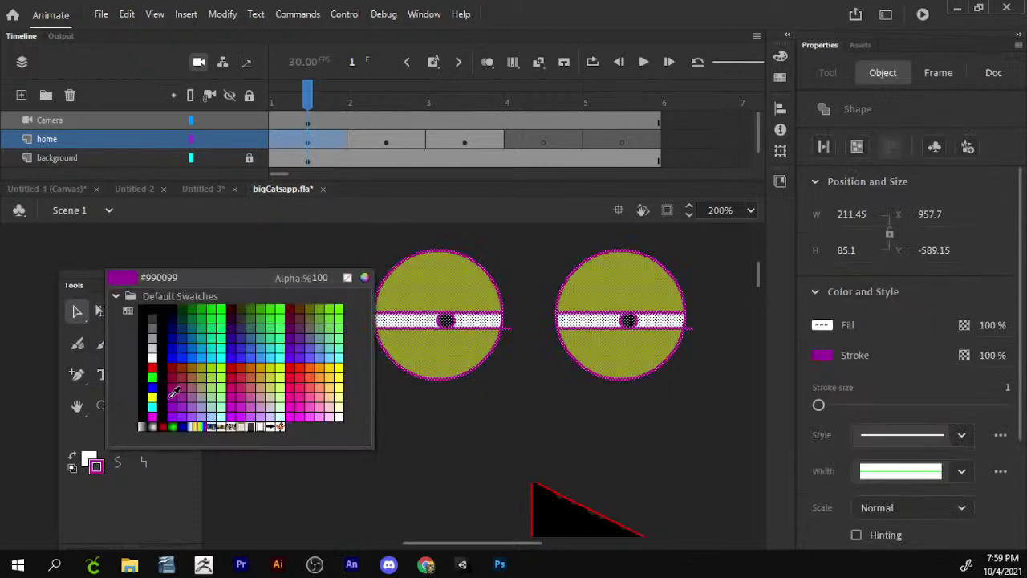
{"action": "left_click", "coordinate": [149, 389]}
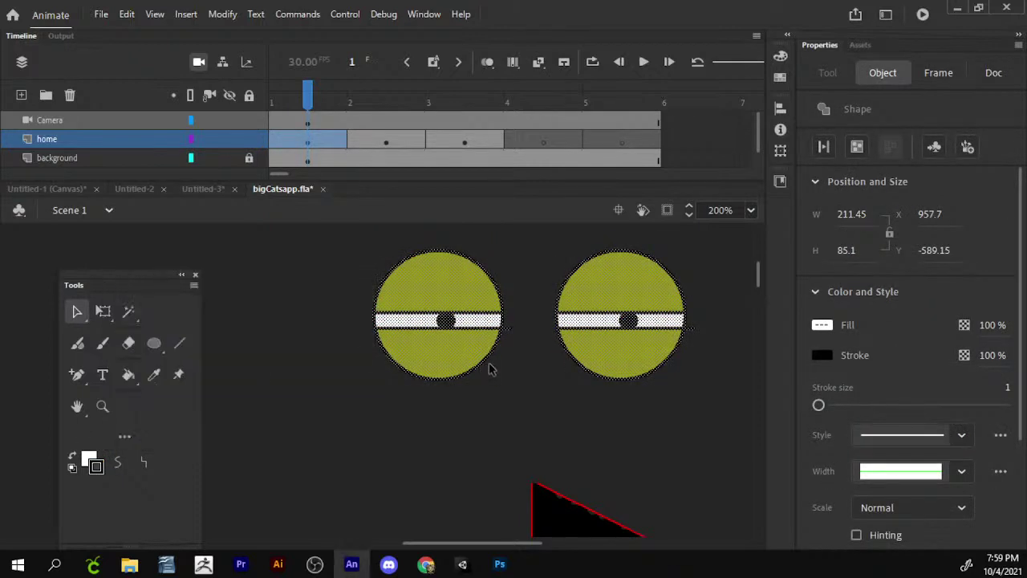
{"action": "scroll", "coordinate": [491, 370], "scroll_direction": "right", "scroll_amount": 3}
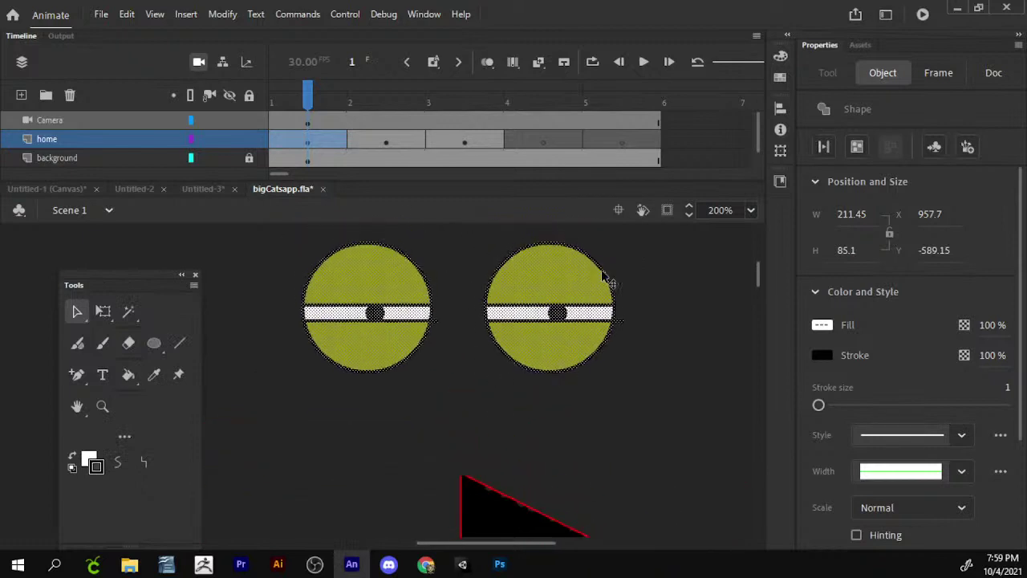
- Fill the empty upper half of the arrow's shaft with black using the Paint Bucket
{"action": "left_click", "coordinate": [227, 443]}
{"action": "scroll", "coordinate": [454, 381], "scroll_direction": "down", "scroll_amount": 5}
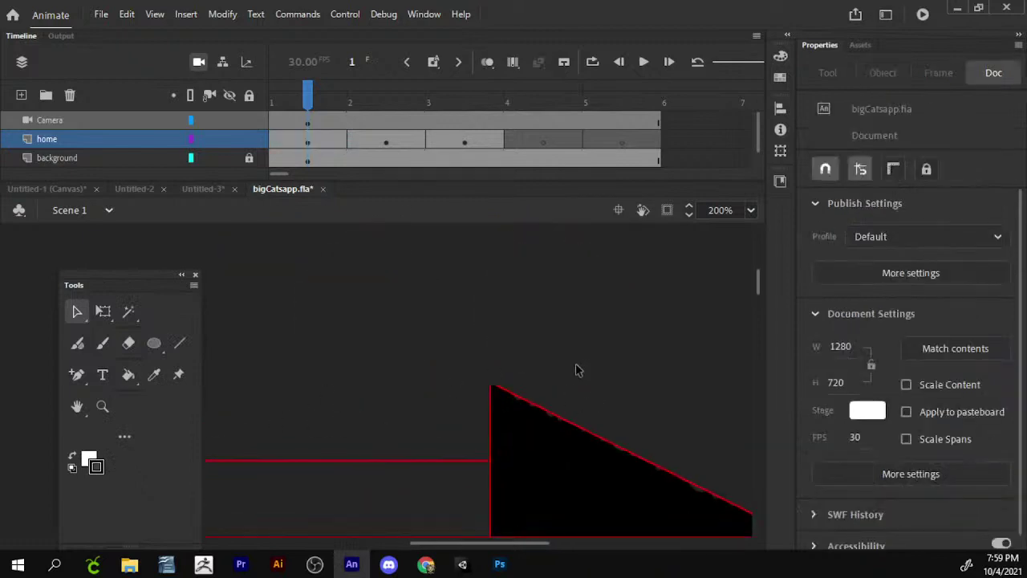
{"action": "scroll", "coordinate": [497, 353], "scroll_direction": "down", "scroll_amount": 2}
{"action": "scroll", "coordinate": [447, 337], "scroll_direction": "right", "scroll_amount": 1}
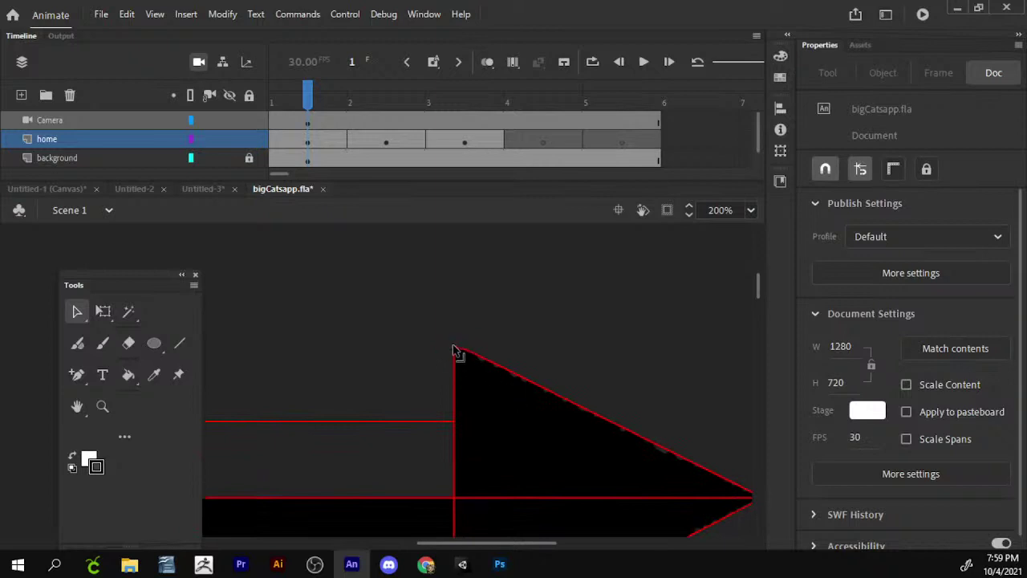
{"action": "left_click_drag", "start_coordinate": [460, 355], "coordinate": [598, 258]}
{"action": "left_click", "coordinate": [128, 375]}
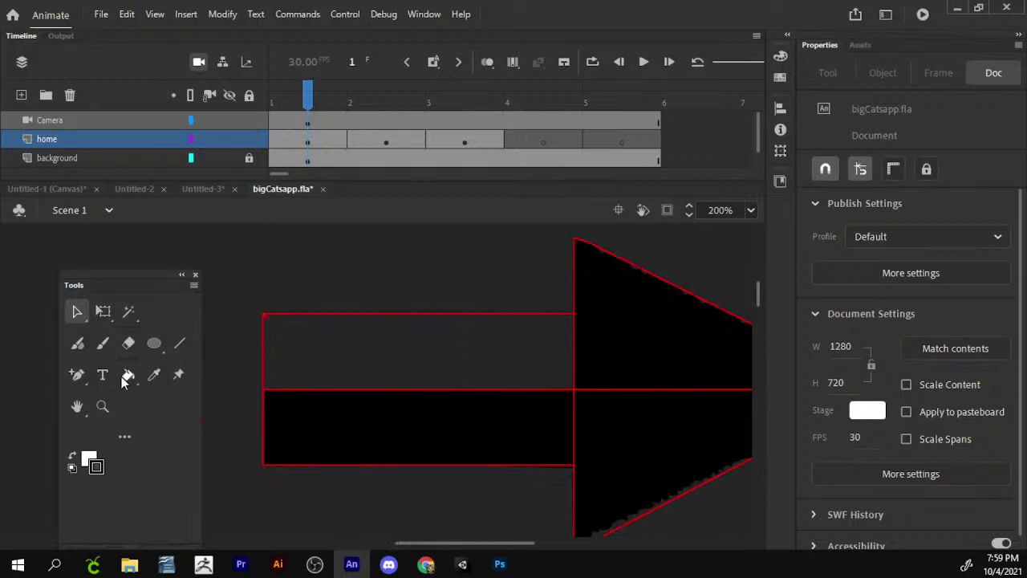
{"action": "left_click", "coordinate": [86, 461]}
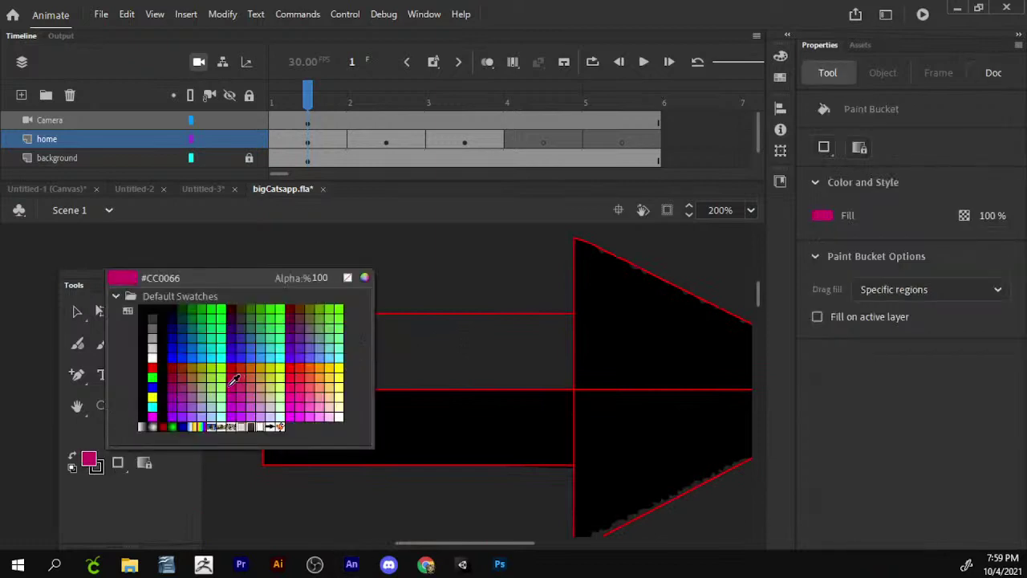
{"action": "left_click", "coordinate": [167, 382]}
{"action": "left_click", "coordinate": [461, 357]}
{"action": "left_click_drag", "start_coordinate": [396, 376], "coordinate": [202, 406]}
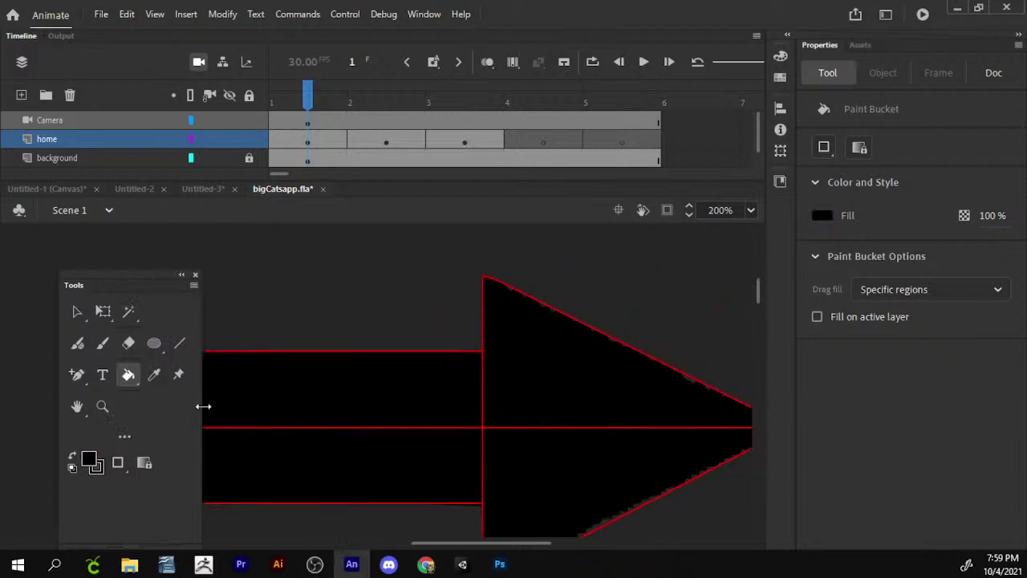
- Save the document and turn off the camera
{"action": "left_click", "coordinate": [102, 407]}
{"action": "left_click", "coordinate": [143, 462]}
{"action": "left_click", "coordinate": [554, 303]}
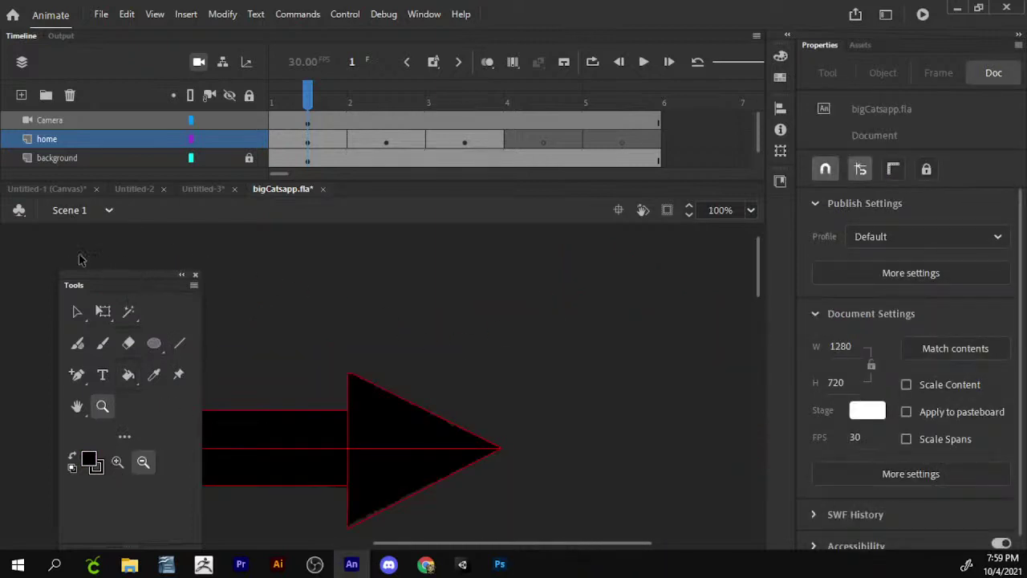
{"action": "key", "text": "ctrl+s"}
{"action": "left_click_drag", "start_coordinate": [163, 273], "coordinate": [136, 277]}
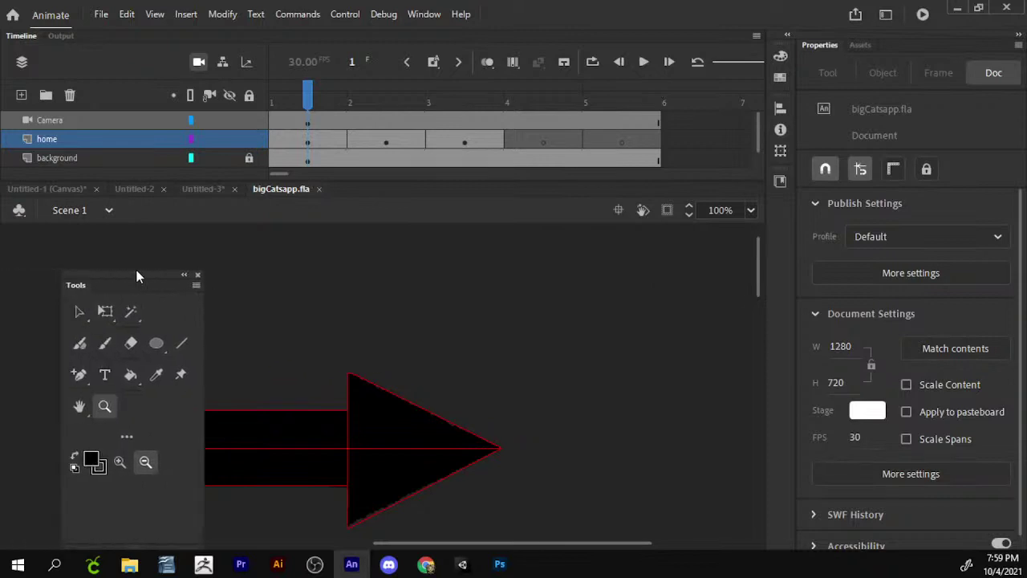
{"action": "left_click", "coordinate": [199, 65]}
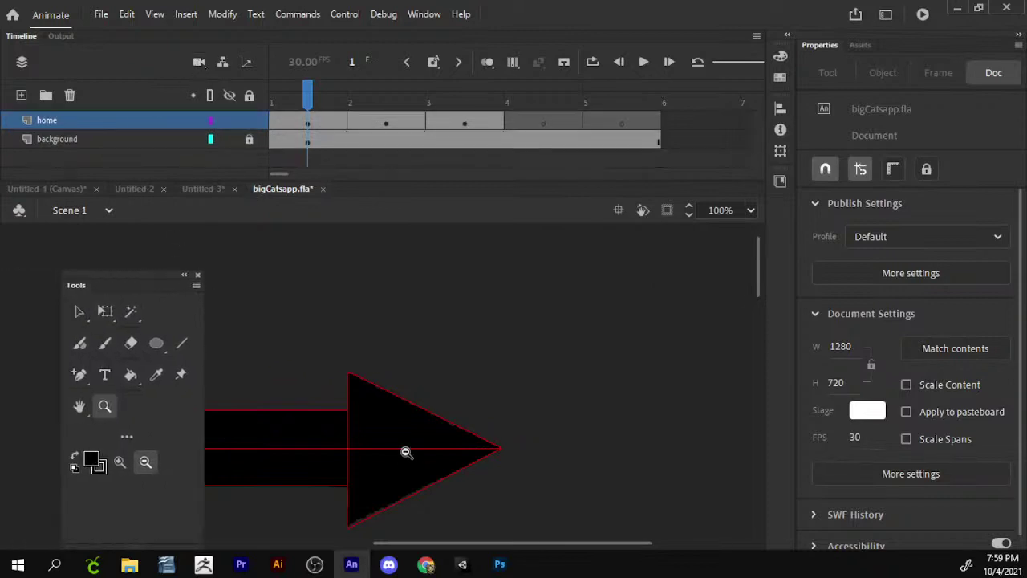
- Select the entire arrow and scale it down to about 213 × 108 px with Free Transform
{"action": "key", "text": "v"}
{"action": "left_click", "coordinate": [558, 373]}
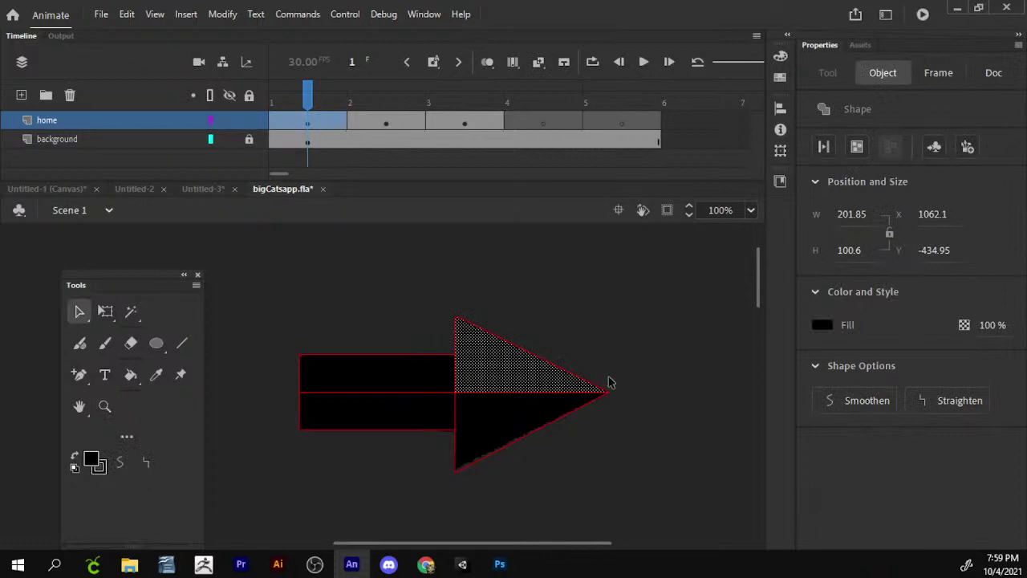
{"action": "mouse_move", "coordinate": [654, 282]}
{"action": "left_mouse_down"}
{"action": "mouse_move", "coordinate": [246, 479]}
{"action": "mouse_move", "coordinate": [203, 510]}
{"action": "left_mouse_up"}
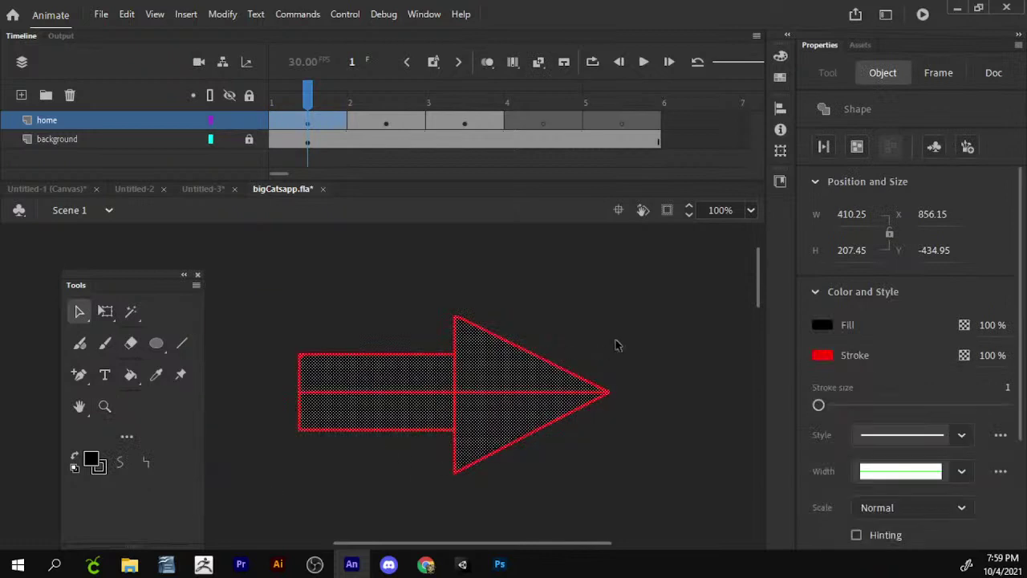
{"action": "key", "text": "q"}
{"action": "left_click_drag", "start_coordinate": [608, 319], "coordinate": [534, 355]}
{"action": "left_click", "coordinate": [555, 349]}
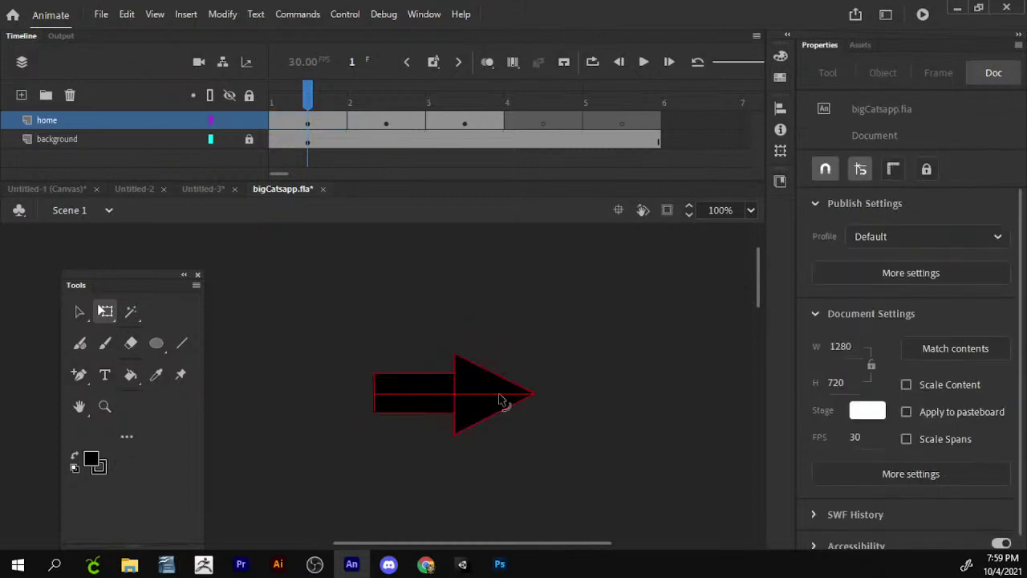
- Delete the arrow's interior dividing lines and set the stroke of the whole arrow to black
{"action": "left_click", "coordinate": [439, 394]}
{"action": "key", "text": "Delete"}
{"action": "left_click_drag", "start_coordinate": [587, 316], "coordinate": [287, 488]}
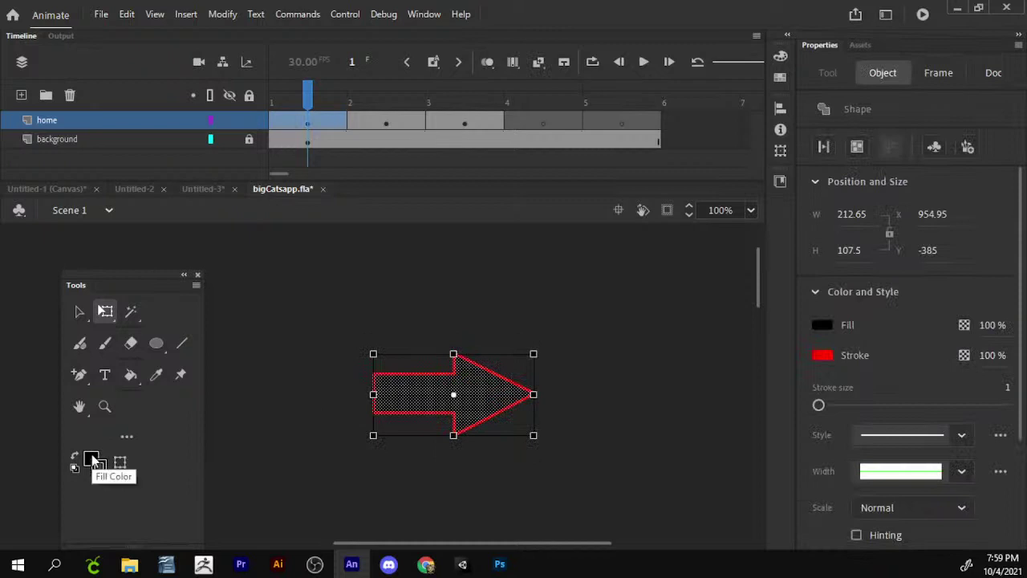
{"action": "left_click", "coordinate": [96, 463]}
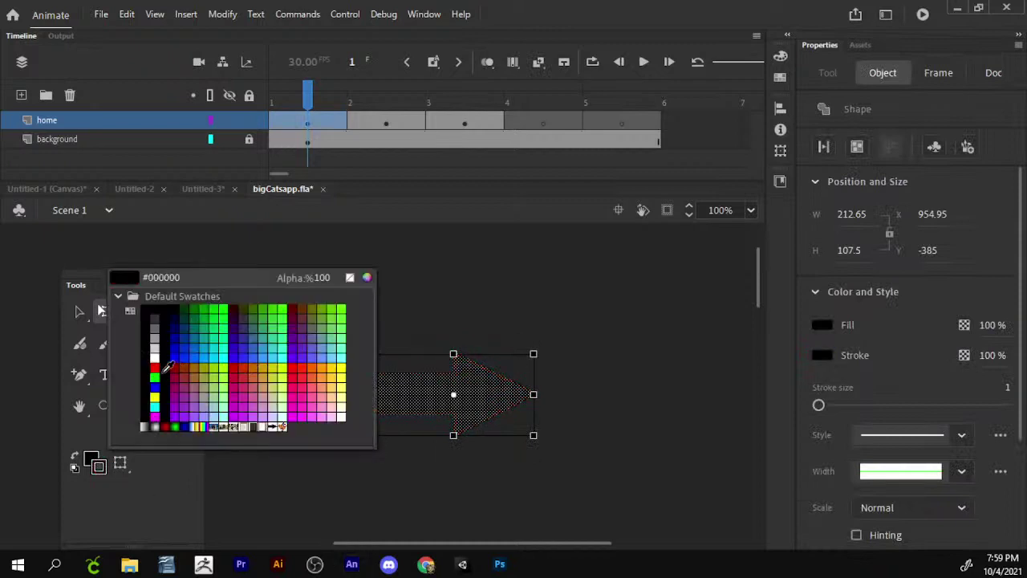
{"action": "left_click", "coordinate": [224, 377]}
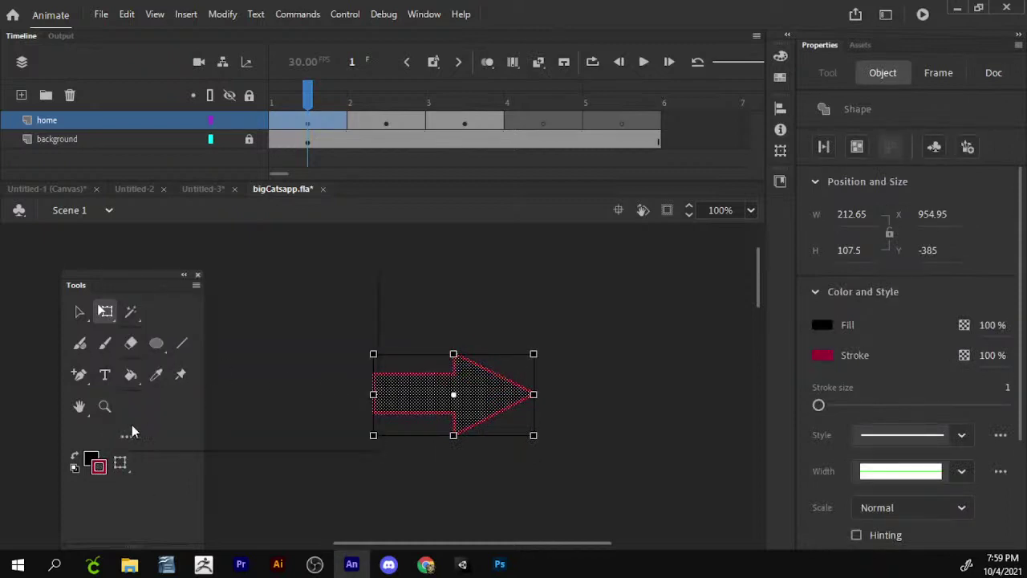
{"action": "left_click", "coordinate": [98, 464]}
{"action": "left_click", "coordinate": [160, 375]}
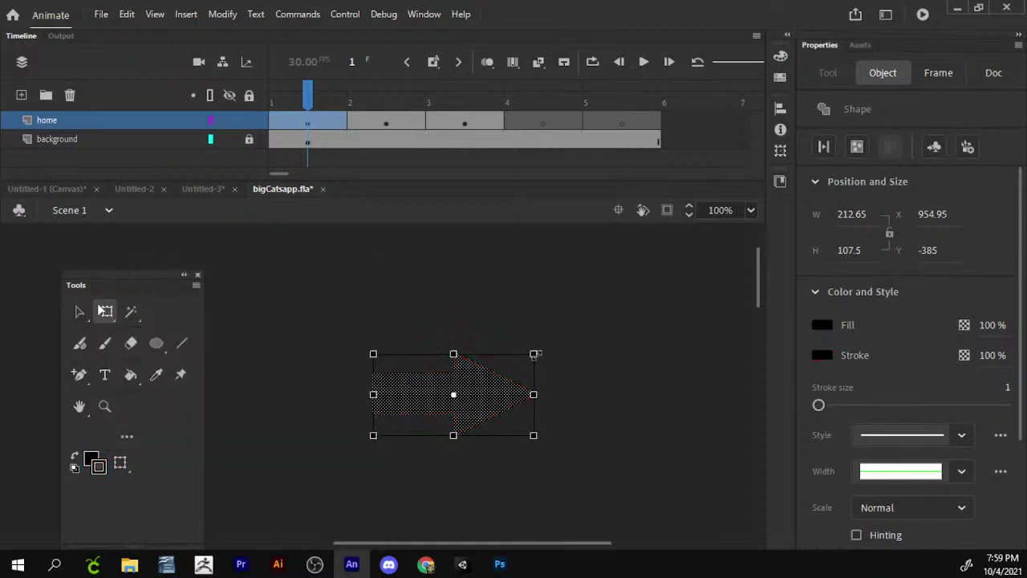
- Scale the arrow down to about 139 × 70 px and move it slightly lower on the pasteboard
{"action": "left_click_drag", "start_coordinate": [535, 354], "coordinate": [510, 366]}
{"action": "left_click_drag", "start_coordinate": [477, 403], "coordinate": [493, 430]}
{"action": "scroll", "coordinate": [493, 431], "scroll_direction": "down", "scroll_amount": 3}
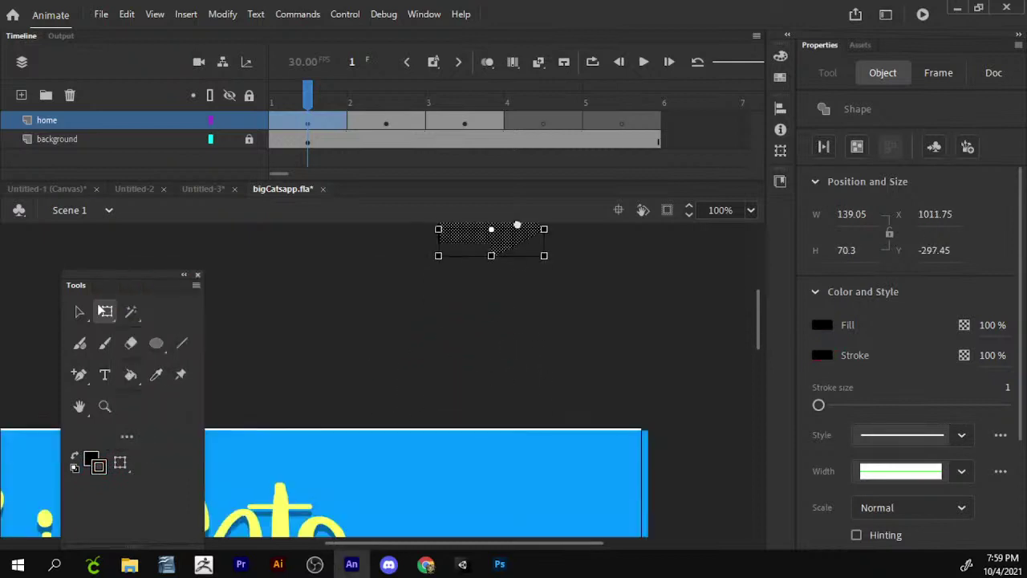
- Move the arrow onto the blue stage, to the right of the photo gallery text
{"action": "left_click_drag", "start_coordinate": [506, 234], "coordinate": [449, 453]}
{"action": "scroll", "coordinate": [450, 454], "scroll_direction": "down", "scroll_amount": 3}
{"action": "left_click_drag", "start_coordinate": [566, 294], "coordinate": [553, 501]}
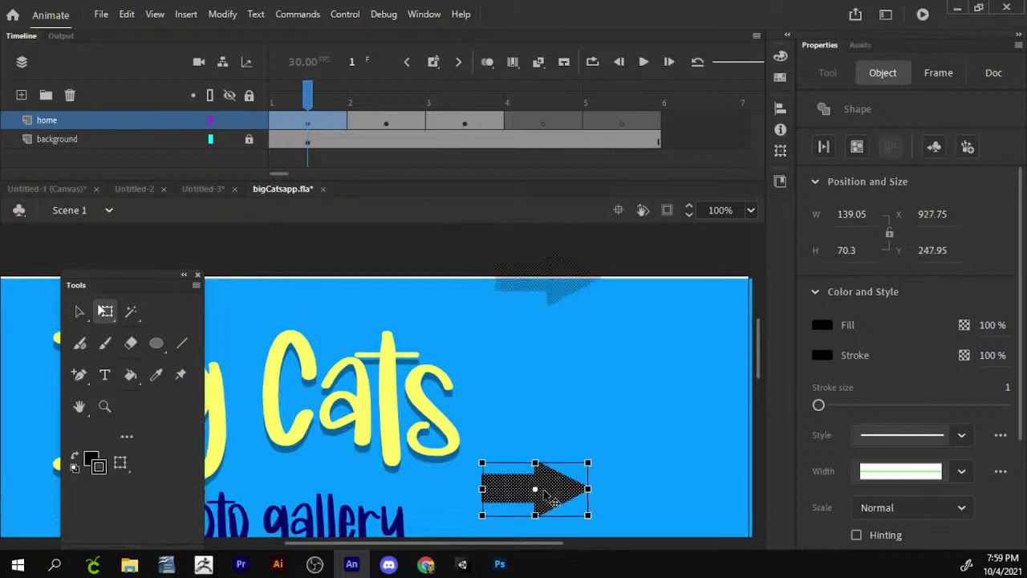
{"action": "scroll", "coordinate": [552, 500], "scroll_direction": "down", "scroll_amount": 3}
{"action": "left_click_drag", "start_coordinate": [506, 347], "coordinate": [617, 385]}
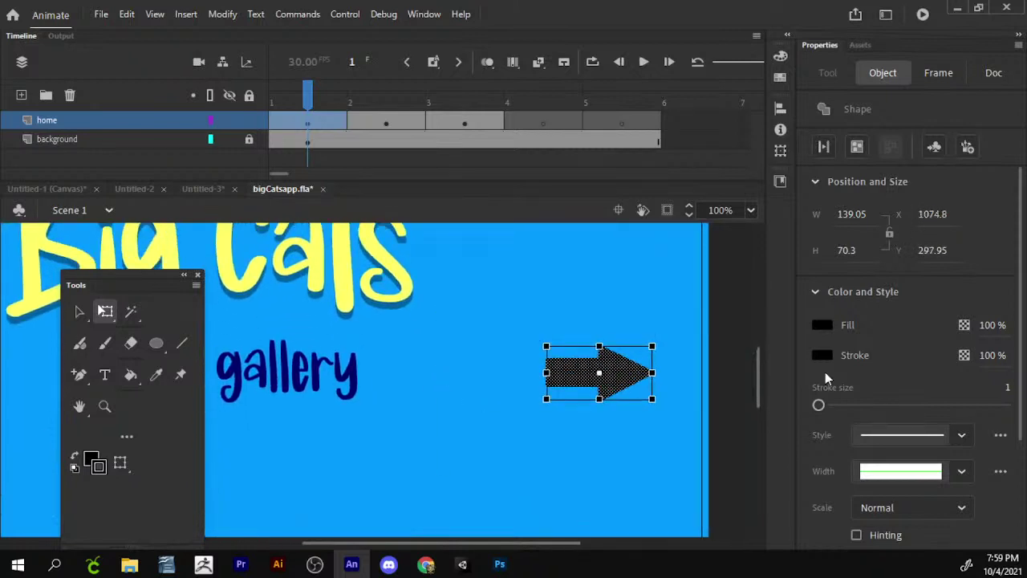
- Change the arrow's fill color to orange
{"action": "left_click", "coordinate": [822, 327]}
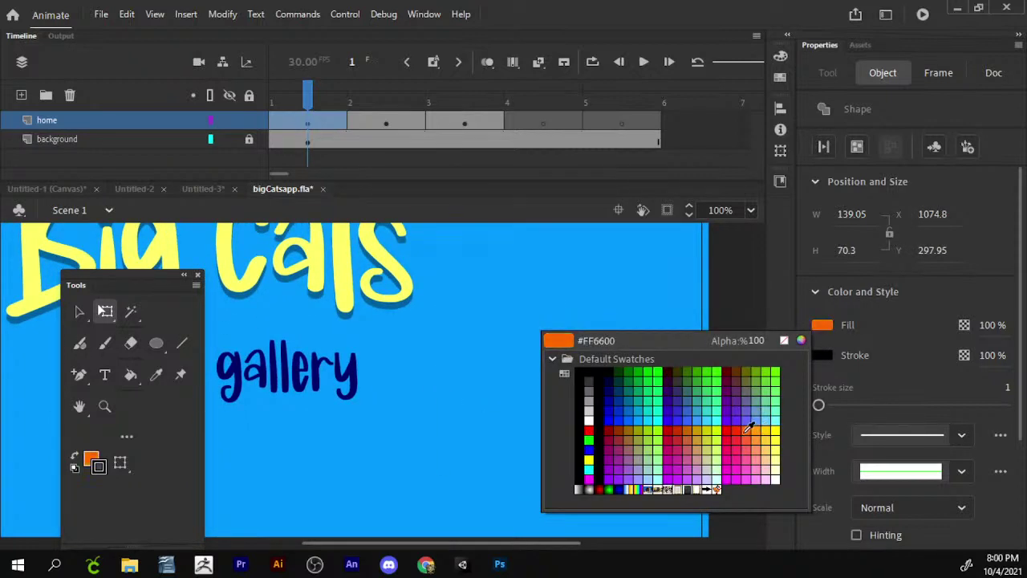
{"action": "left_click", "coordinate": [732, 431]}
{"action": "left_click", "coordinate": [832, 321]}
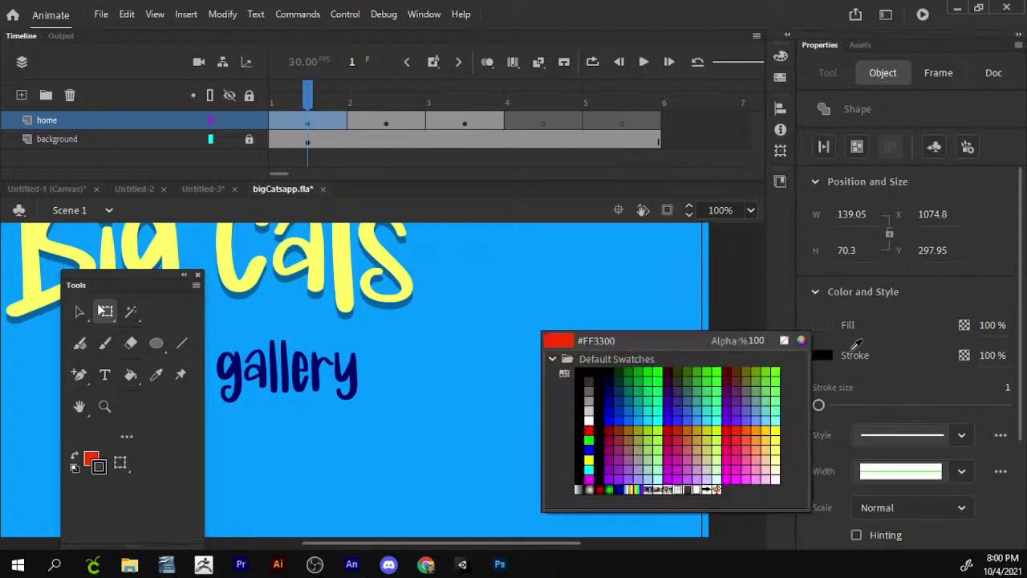
{"action": "left_click", "coordinate": [759, 424]}
{"action": "left_click", "coordinate": [732, 350]}
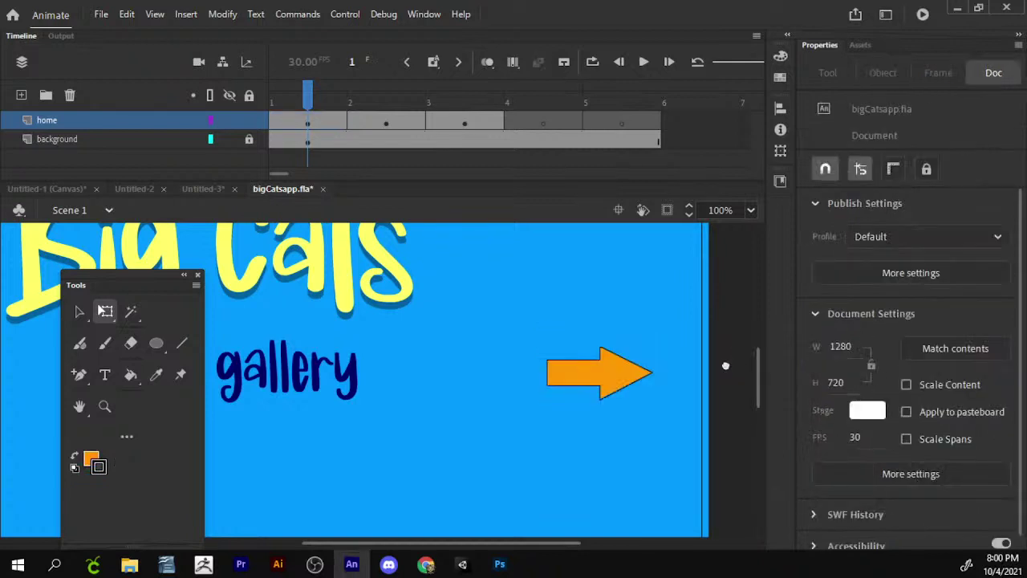
- Set the stroke size of the arrow's black outline to 3
{"action": "scroll", "coordinate": [724, 360], "scroll_direction": "right", "scroll_amount": 3}
{"action": "left_click", "coordinate": [507, 380]}
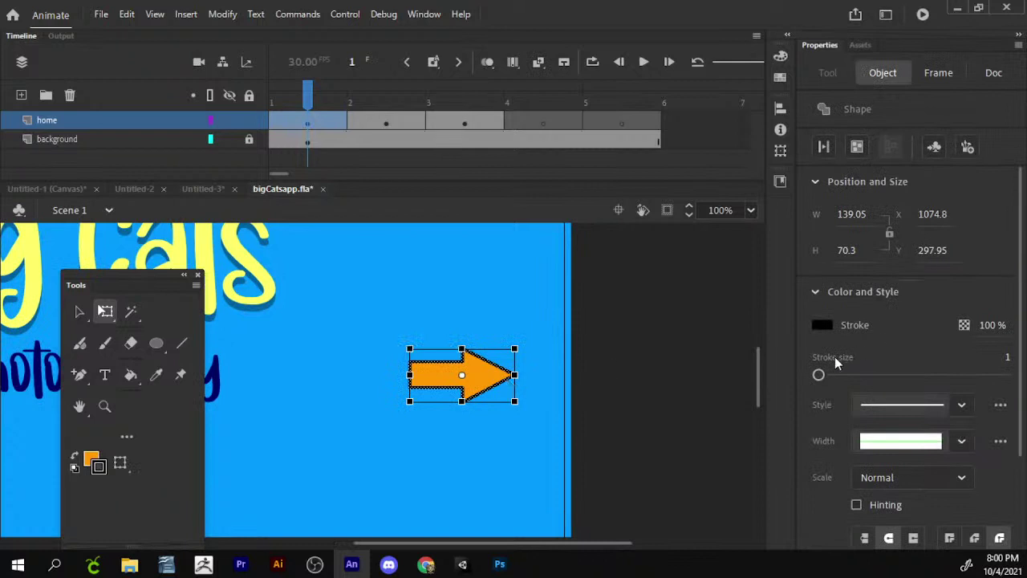
{"action": "mouse_move", "coordinate": [819, 379]}
{"action": "left_mouse_down"}
{"action": "mouse_move", "coordinate": [829, 378]}
{"action": "mouse_move", "coordinate": [817, 379]}
{"action": "left_mouse_up"}
{"action": "left_click", "coordinate": [627, 399]}
{"action": "scroll", "coordinate": [578, 385], "scroll_direction": "left", "scroll_amount": 2}
{"action": "left_click", "coordinate": [530, 376]}
{"action": "scroll", "coordinate": [578, 353], "scroll_direction": "left", "scroll_amount": 3}
{"action": "scroll", "coordinate": [578, 353], "scroll_direction": "down", "scroll_amount": 1}
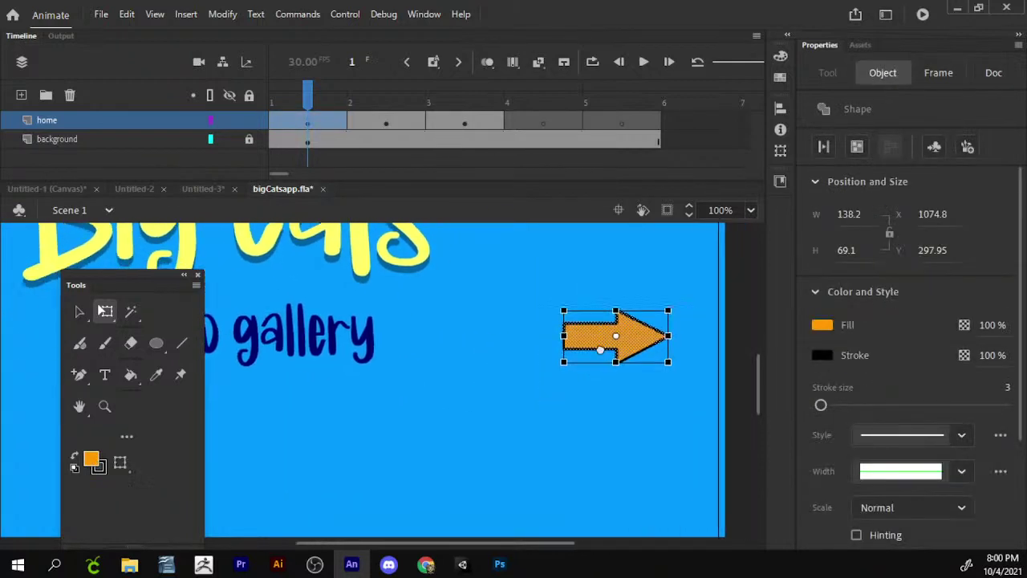
- Try to move the orange arrow off the stage to the right, and undo the moves
{"action": "left_click_drag", "start_coordinate": [594, 343], "coordinate": [706, 377]}
{"action": "key", "text": "ctrl+z"}
{"action": "left_click", "coordinate": [657, 370]}
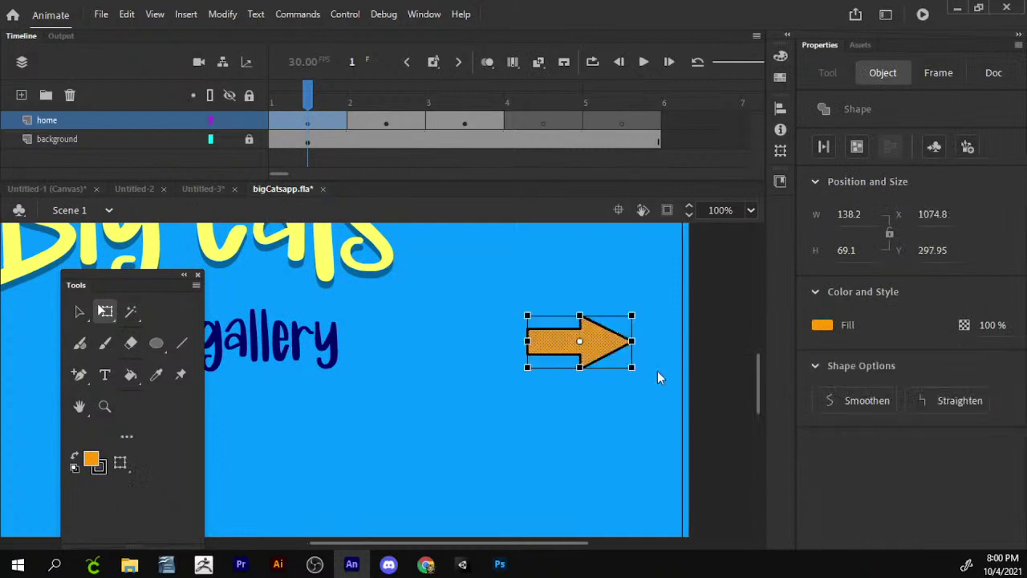
{"action": "scroll", "coordinate": [663, 369], "scroll_direction": "right", "scroll_amount": 3}
{"action": "left_click", "coordinate": [441, 344]}
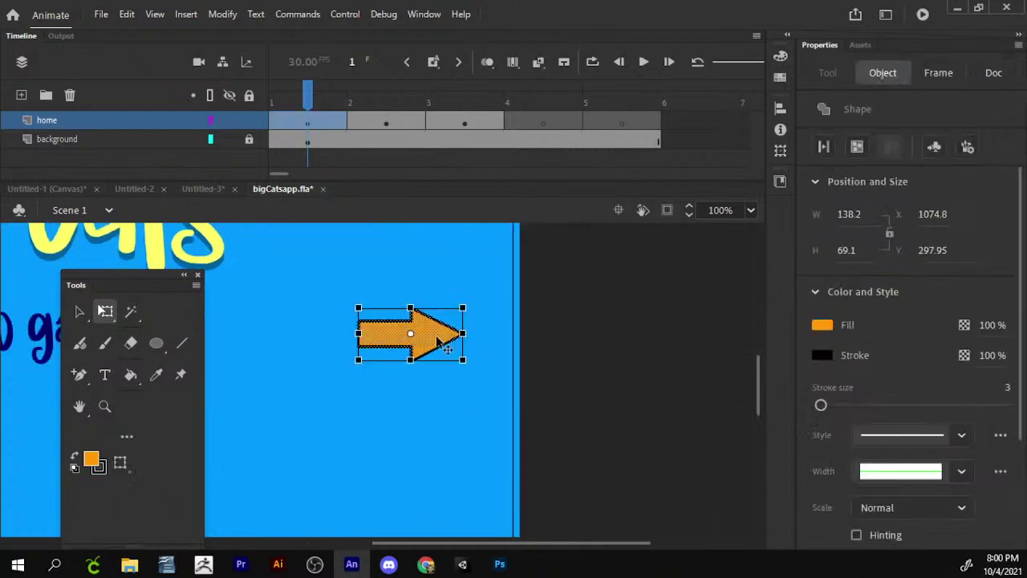
{"action": "left_click_drag", "start_coordinate": [442, 343], "coordinate": [644, 362]}
{"action": "left_click", "coordinate": [642, 389]}
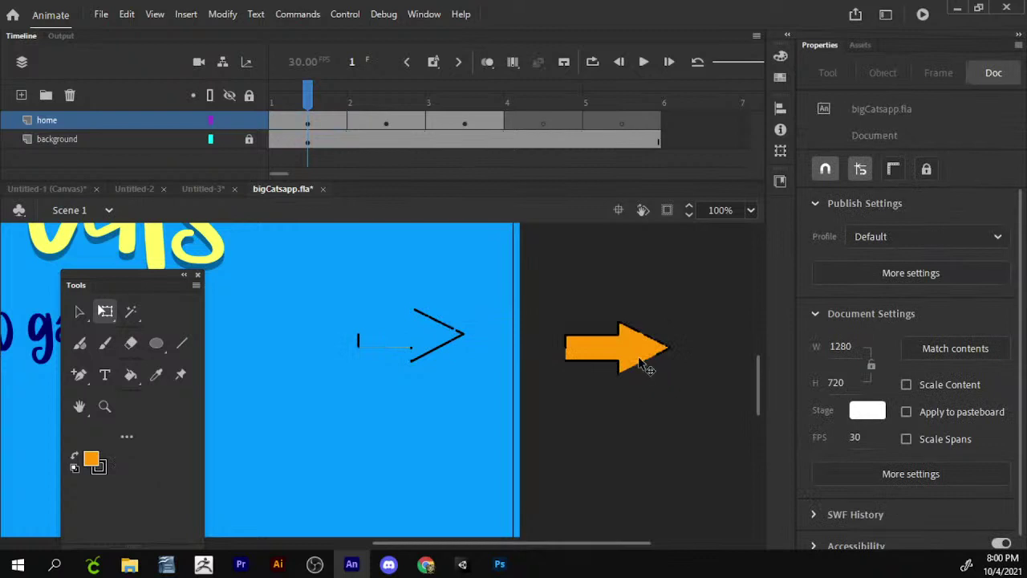
{"action": "left_click_drag", "start_coordinate": [608, 342], "coordinate": [530, 445]}
{"action": "key", "text": "ctrl+z"}
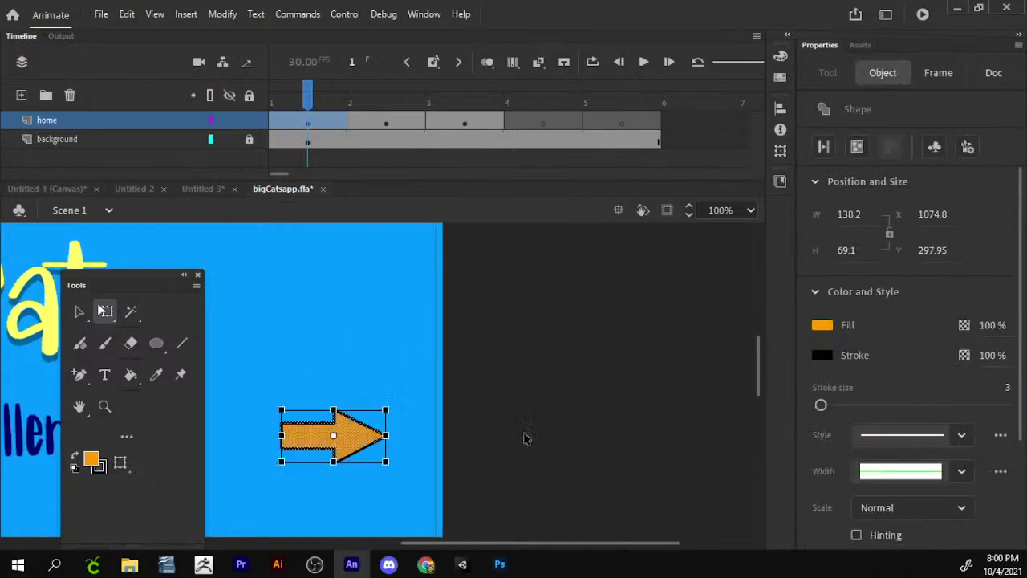
- Undo the arrow's stroke size change, its orange fill and its move onto the stage
{"action": "left_click", "coordinate": [502, 436]}
{"action": "key", "text": "ctrl+a"}
{"action": "key", "text": "ctrl+z"}
{"action": "key", "text": "ctrl+z"}
{"action": "key", "text": "ctrl+z"}
{"action": "key", "text": "ctrl+z"}
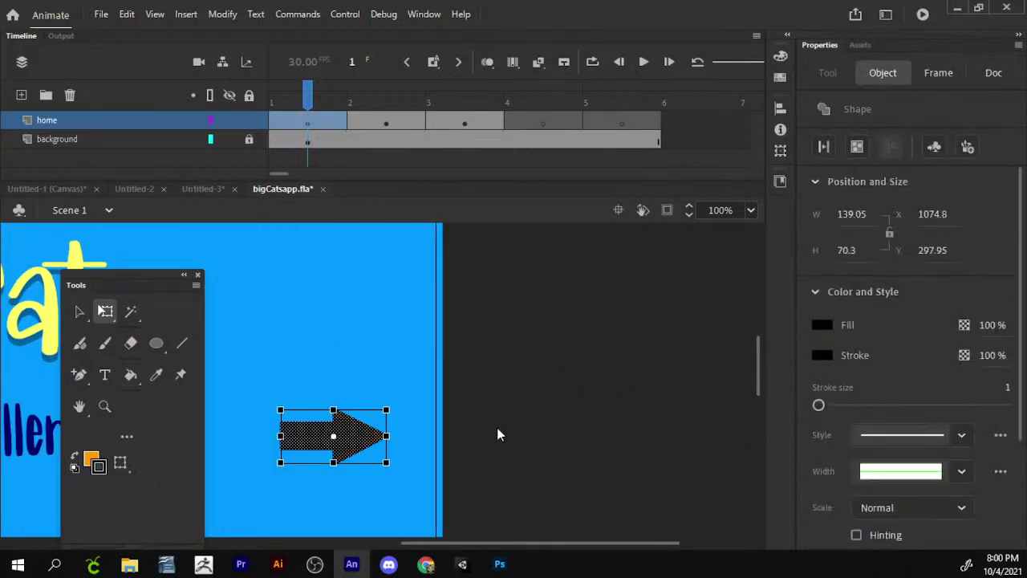
{"action": "key", "text": "ctrl+z"}
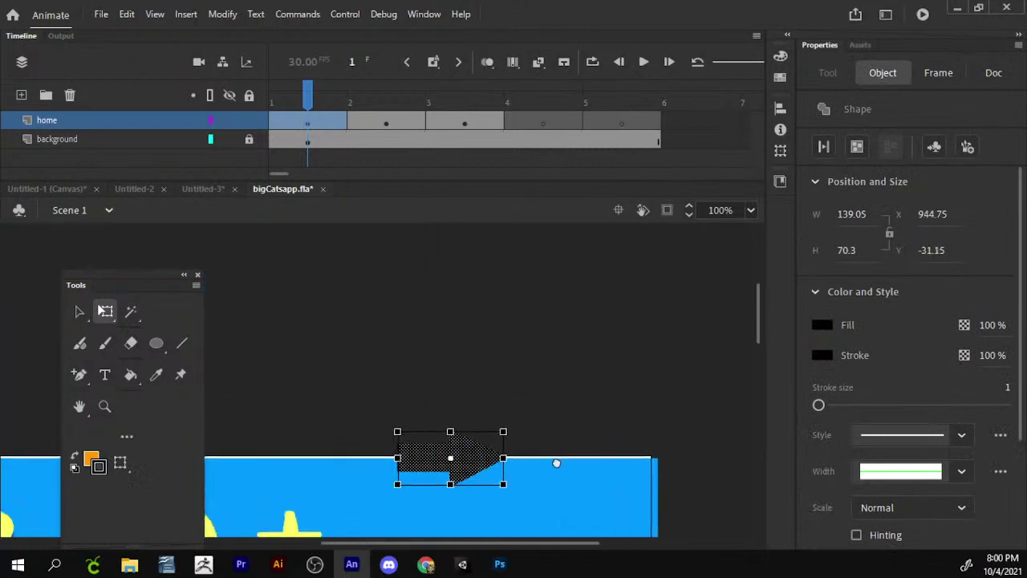
{"action": "key", "text": "ctrl+z"}
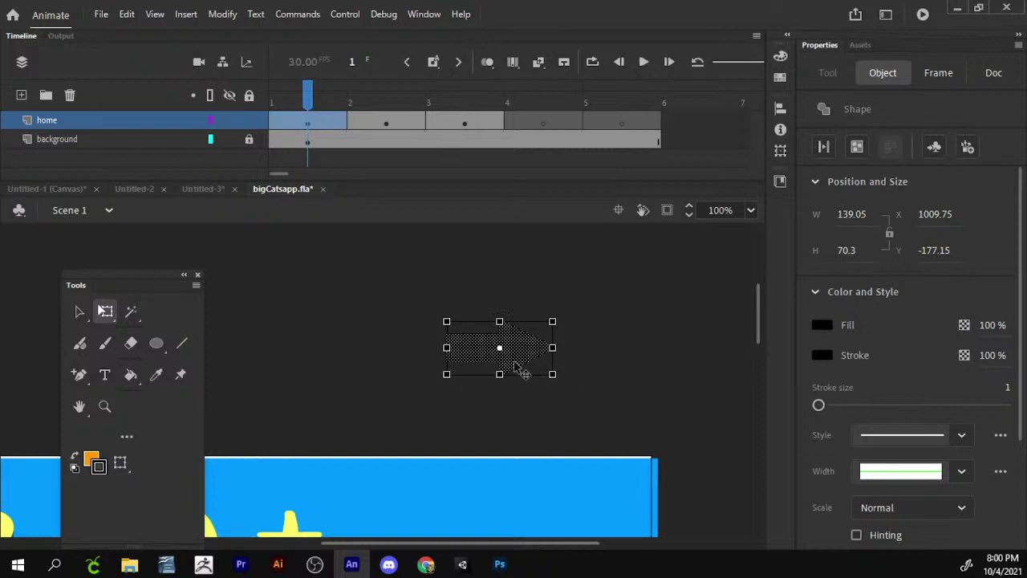
- Separate the arrow's outline from its black fill and delete the fill
{"action": "left_click", "coordinate": [554, 404]}
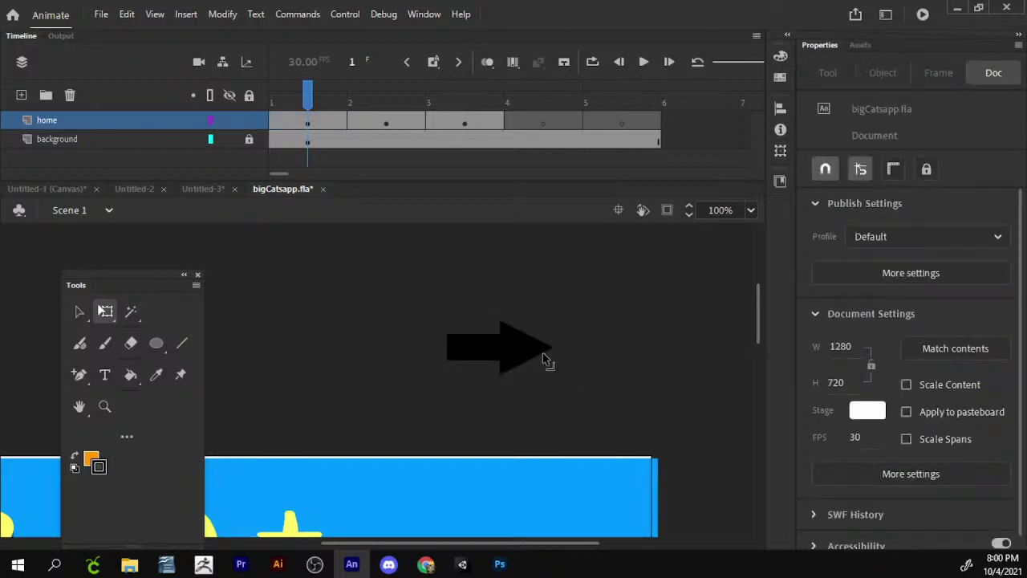
{"action": "left_click_drag", "start_coordinate": [543, 359], "coordinate": [389, 418]}
{"action": "key", "text": "Delete"}
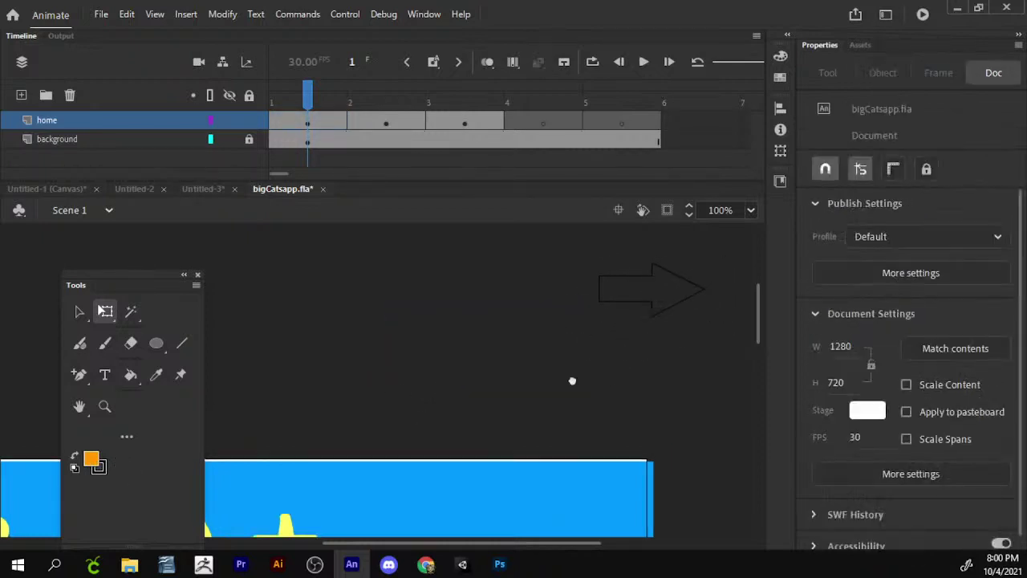
- Delete the short broken pieces where the arrowhead's upper slanted edge meets its upper corner
{"action": "scroll", "coordinate": [570, 337], "scroll_direction": "up", "scroll_amount": 2}
{"action": "scroll", "coordinate": [570, 337], "scroll_direction": "right", "scroll_amount": 3}
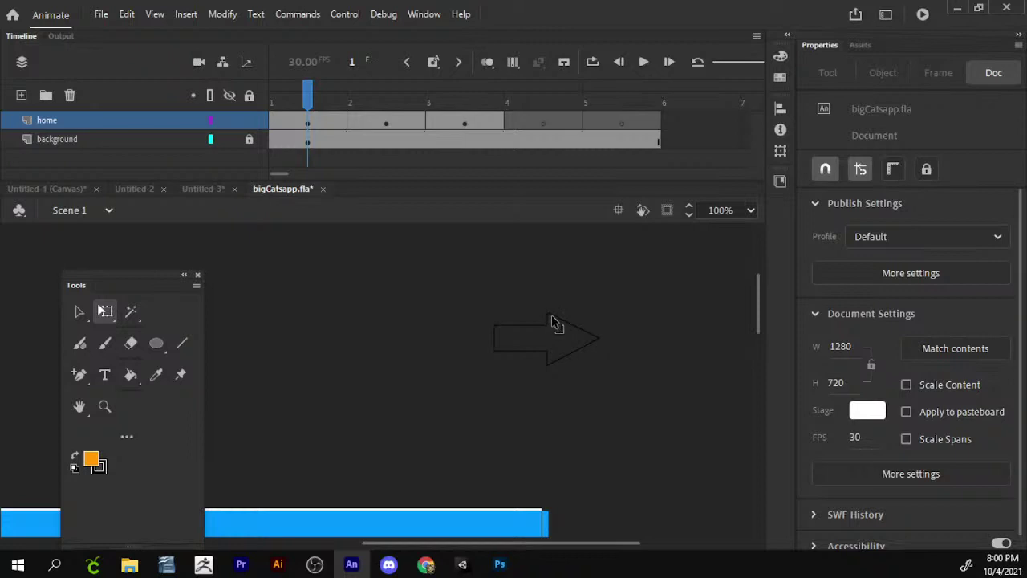
{"action": "key", "text": "z"}
{"action": "left_click", "coordinate": [120, 461]}
{"action": "left_click", "coordinate": [578, 369]}
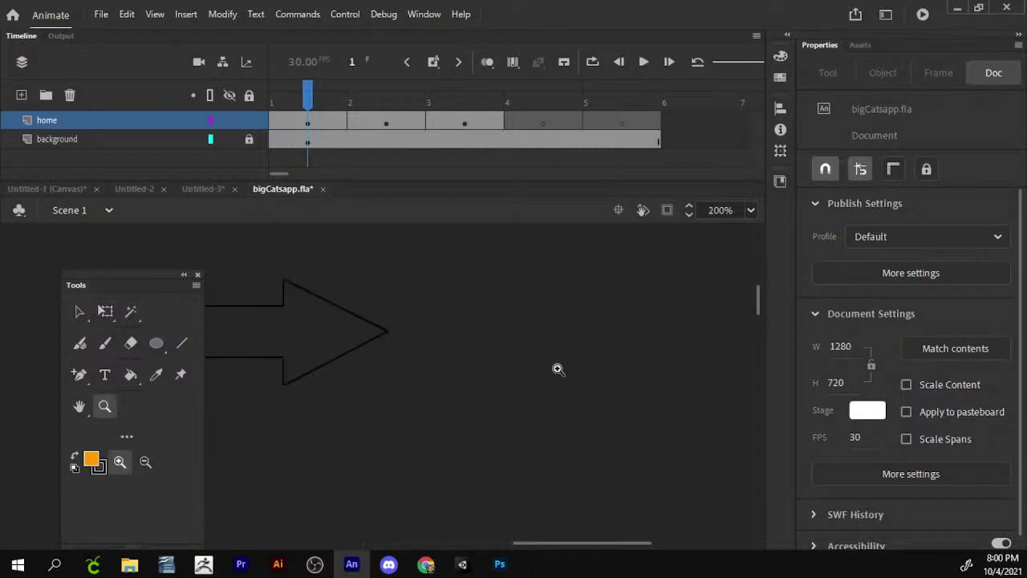
{"action": "key", "text": "v"}
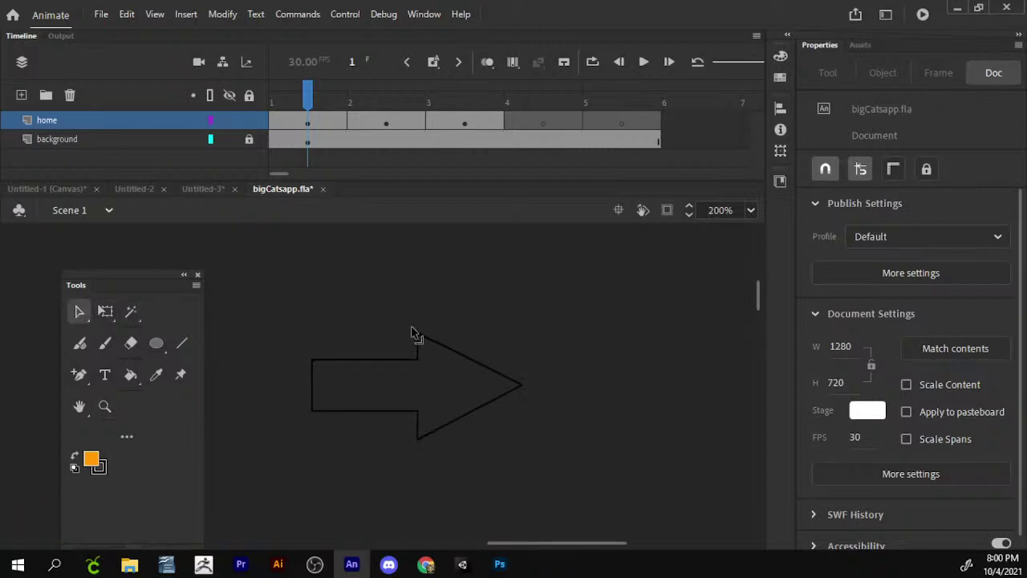
{"action": "left_click", "coordinate": [434, 347]}
{"action": "left_click", "coordinate": [432, 348]}
{"action": "left_click", "coordinate": [426, 347]}
{"action": "left_click", "coordinate": [431, 348]}
{"action": "left_click", "coordinate": [447, 356]}
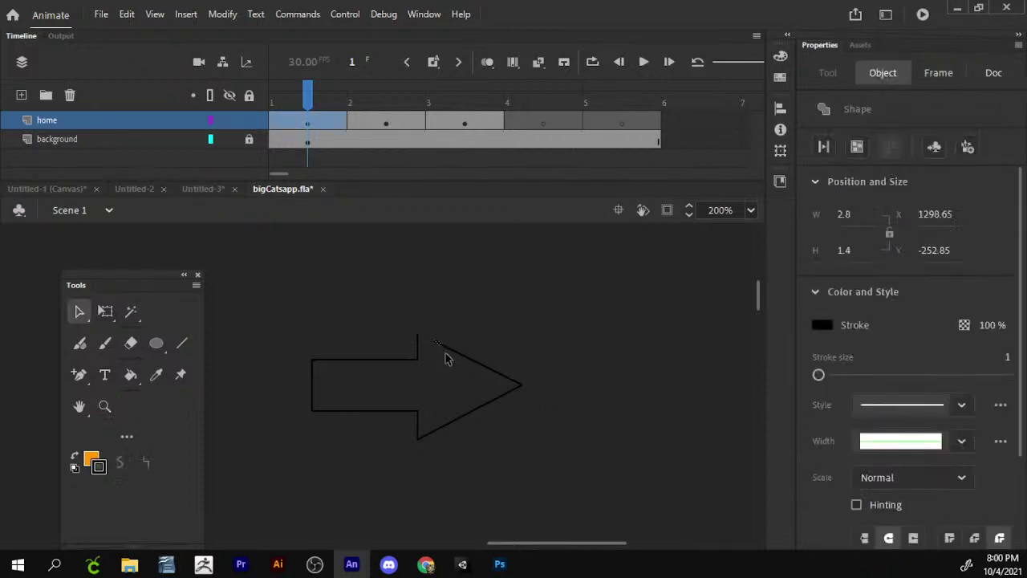
{"action": "left_click", "coordinate": [440, 353]}
{"action": "left_click", "coordinate": [443, 348]}
{"action": "left_click", "coordinate": [453, 359]}
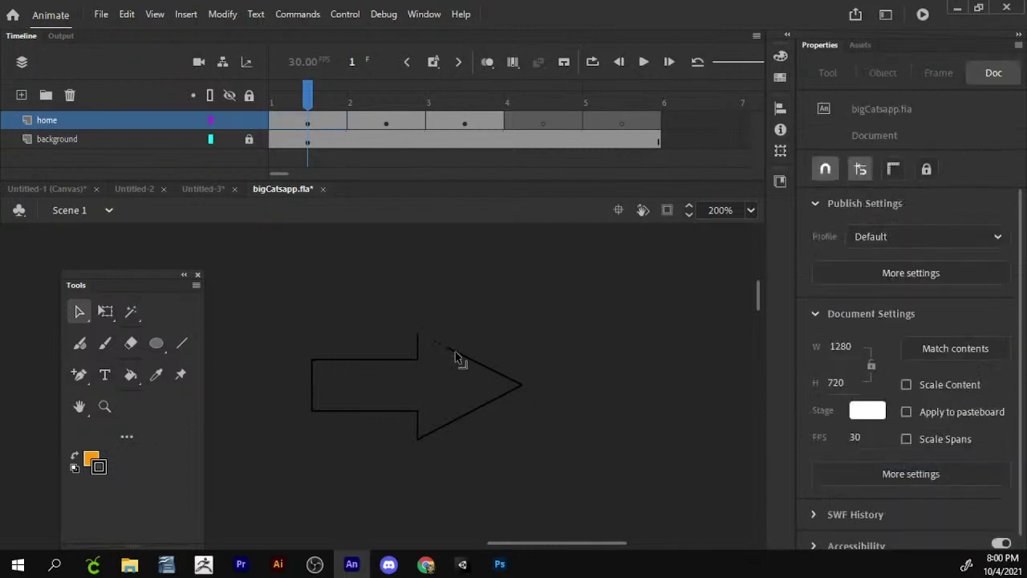
- Check the arrow outline's slanted edges and shaft edges one by one for separate segments
{"action": "left_click", "coordinate": [456, 360]}
{"action": "left_click", "coordinate": [513, 389]}
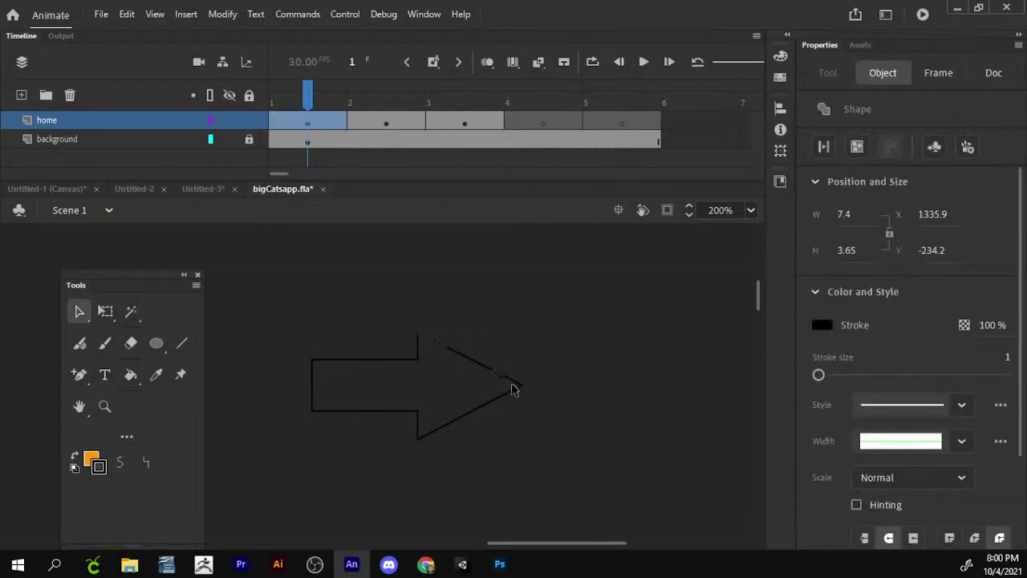
{"action": "left_click", "coordinate": [471, 417]}
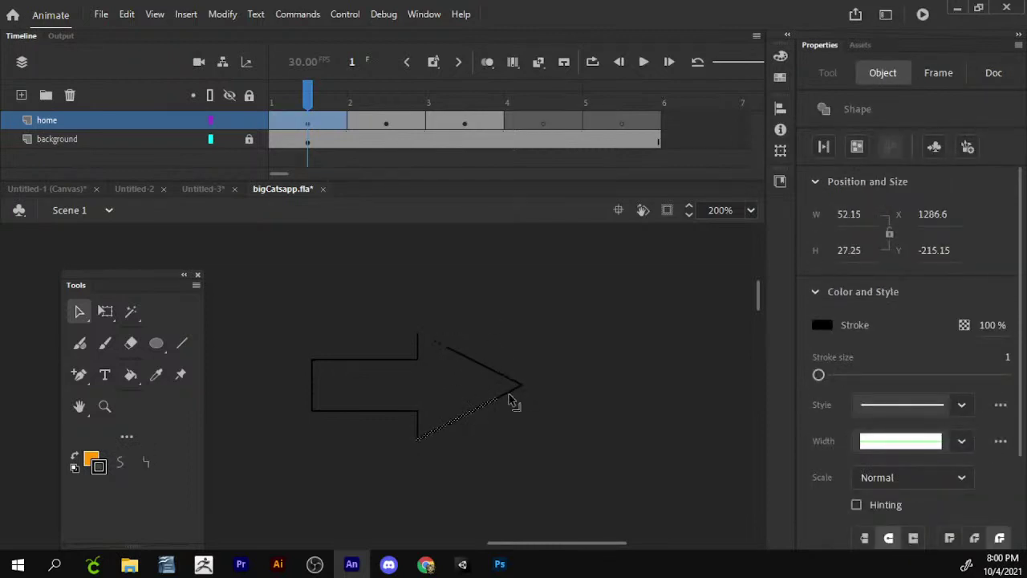
{"action": "left_click", "coordinate": [511, 400]}
{"action": "left_click", "coordinate": [510, 400]}
{"action": "left_click", "coordinate": [385, 410]}
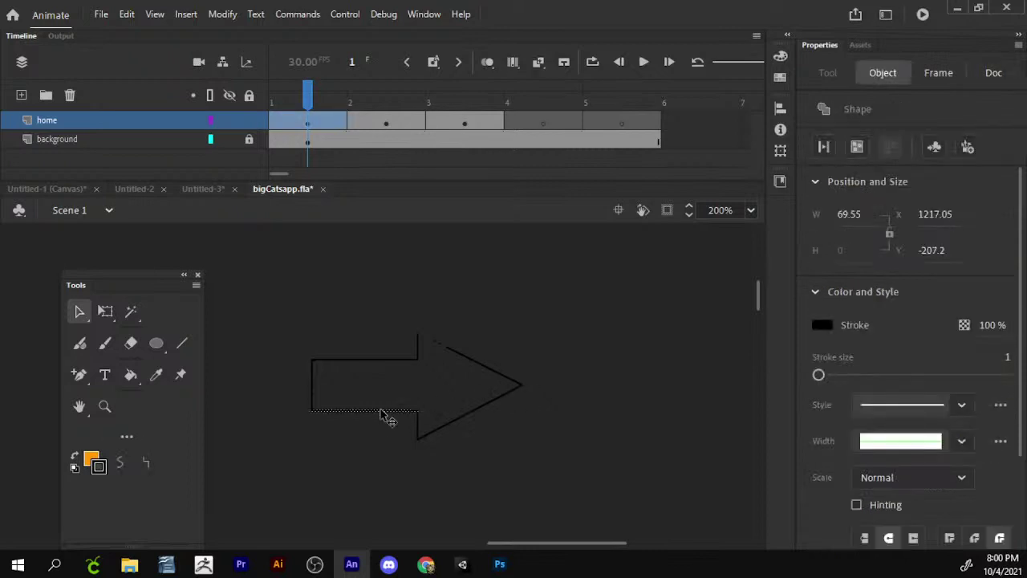
{"action": "left_click", "coordinate": [417, 360]}
{"action": "left_click", "coordinate": [390, 361]}
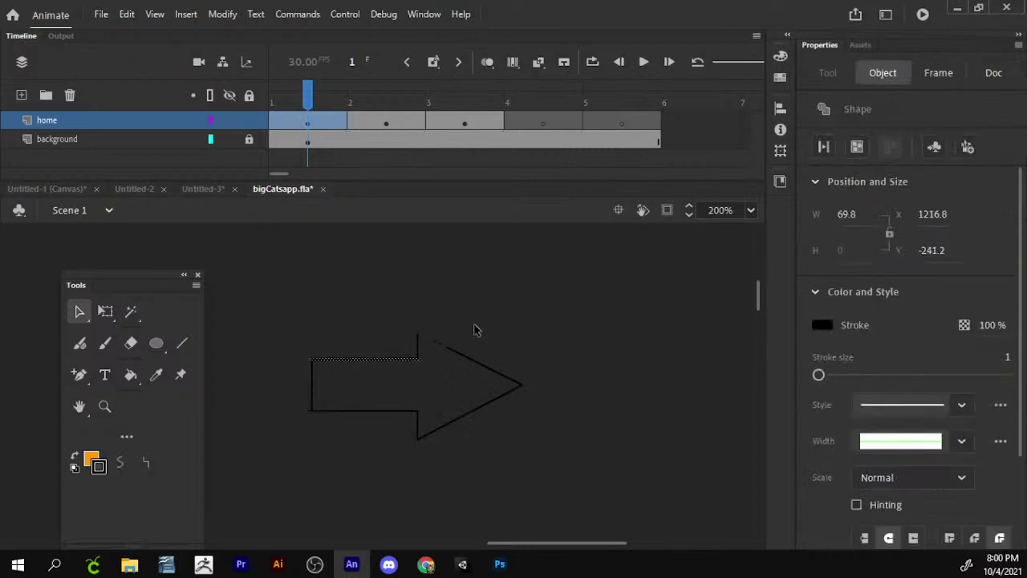
- Delete the remaining pieces of the arrowhead's upper slanted edge
{"action": "left_click_drag", "start_coordinate": [493, 309], "coordinate": [468, 390]}
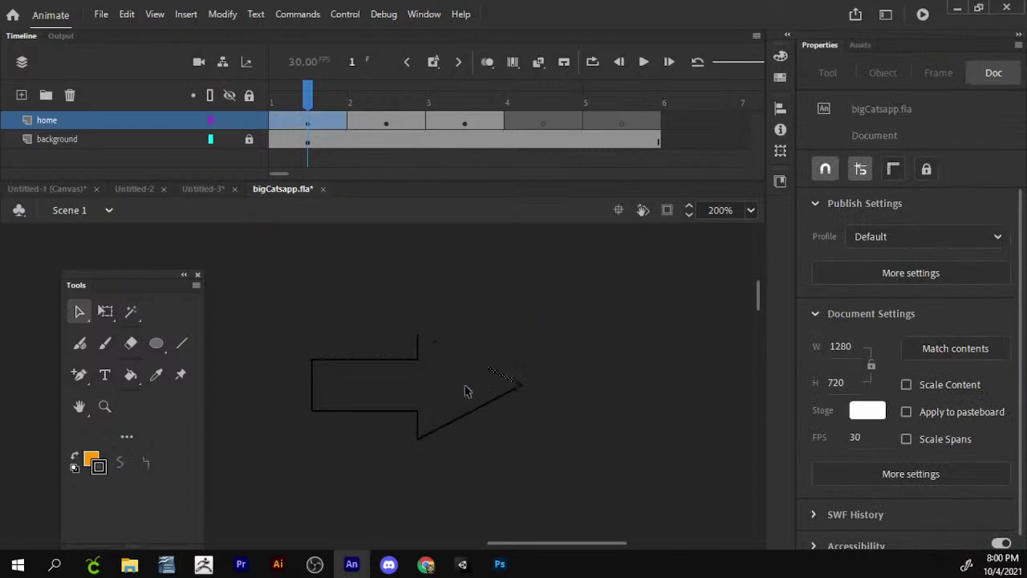
{"action": "key", "text": "Delete"}
{"action": "left_click_drag", "start_coordinate": [441, 325], "coordinate": [434, 362]}
- Draw a horizontal black line from the arrow's tip through the middle of the shaft to its rear edge
{"action": "key", "text": "n"}
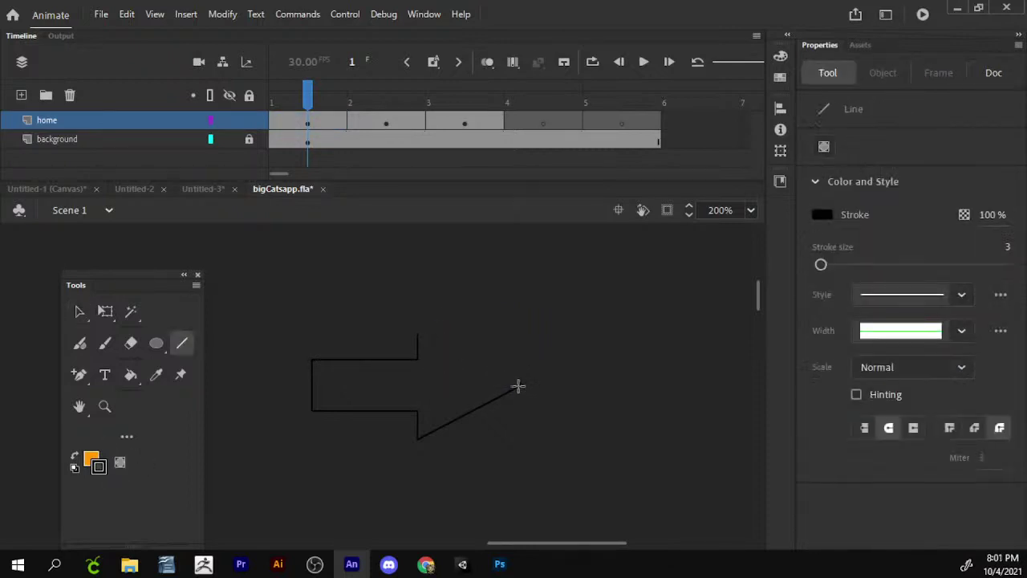
{"action": "left_click_drag", "start_coordinate": [520, 383], "coordinate": [304, 382]}
{"action": "key", "text": "v"}
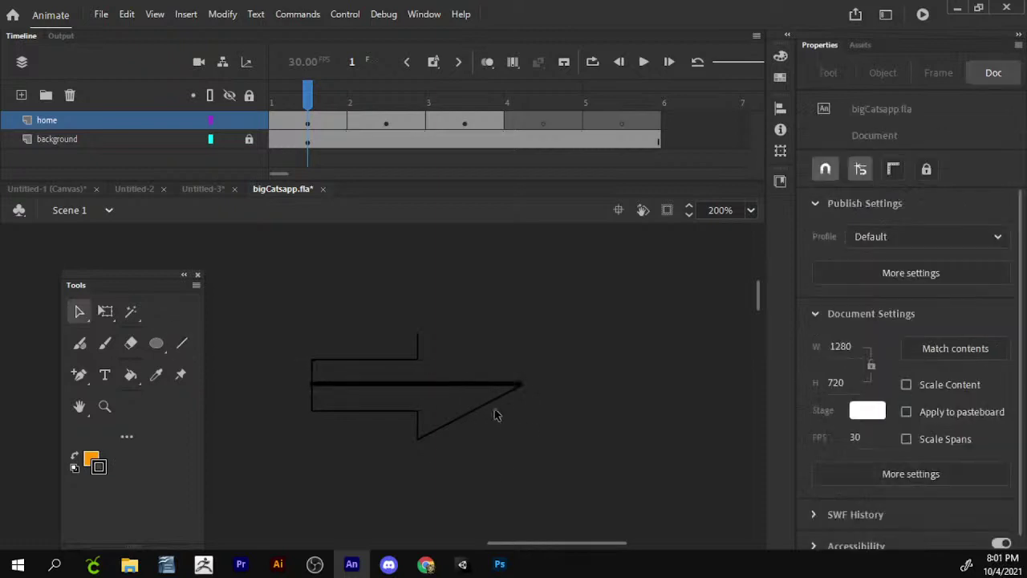
- Join the lower slanted edge to the tip and place a copy of the arrow's lower half, including the centre line, below the arrow
{"action": "left_click", "coordinate": [486, 403]}
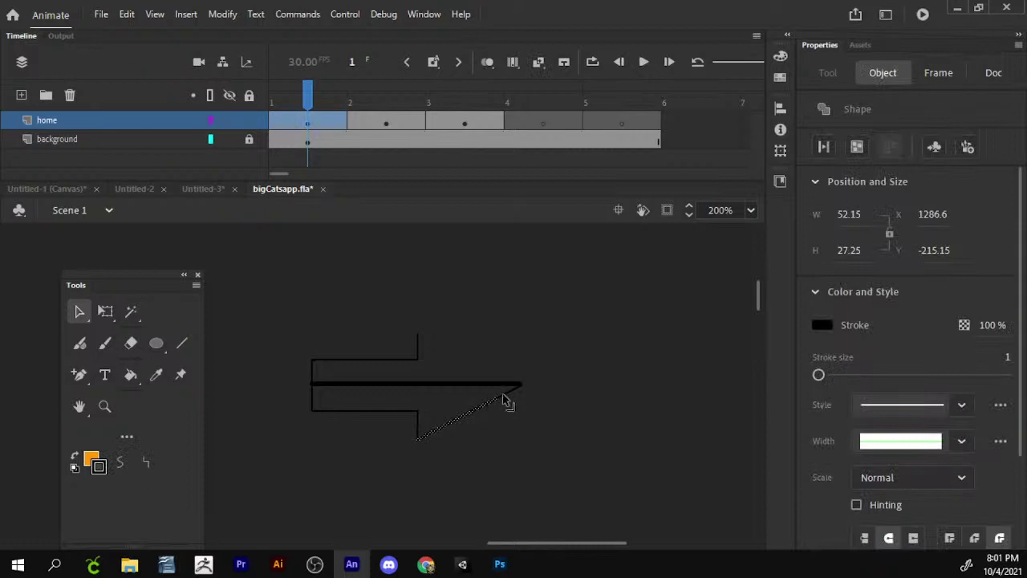
{"action": "left_click_drag", "start_coordinate": [504, 399], "coordinate": [520, 384]}
{"action": "left_click", "coordinate": [405, 411], "text": "shift"}
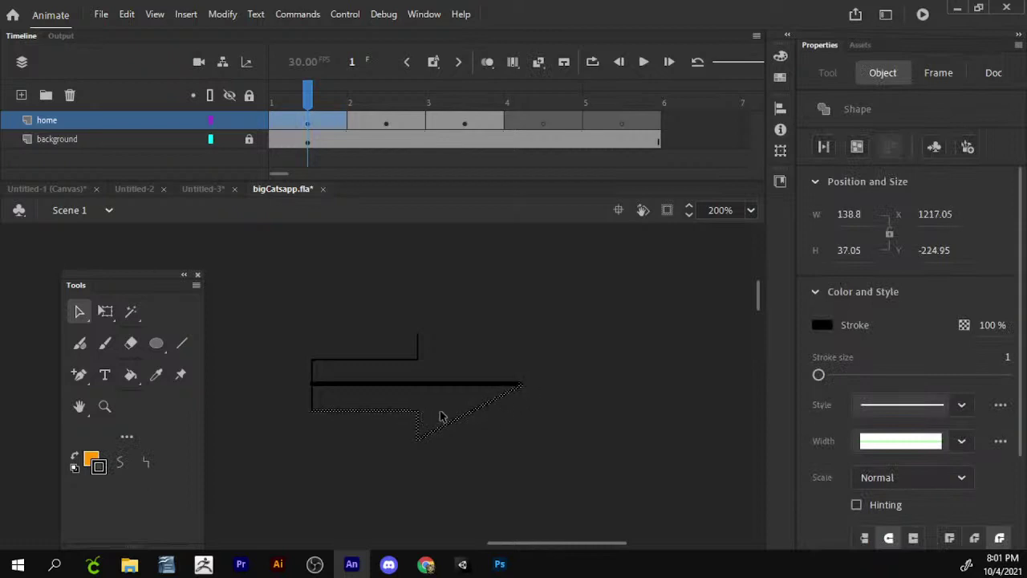
{"action": "left_click", "coordinate": [340, 386], "text": "shift"}
{"action": "left_click_drag", "start_coordinate": [366, 389], "coordinate": [478, 490]}
- Flip the copied half vertically and position it over the arrow's upper half so it meets the tip
{"action": "key", "text": "q"}
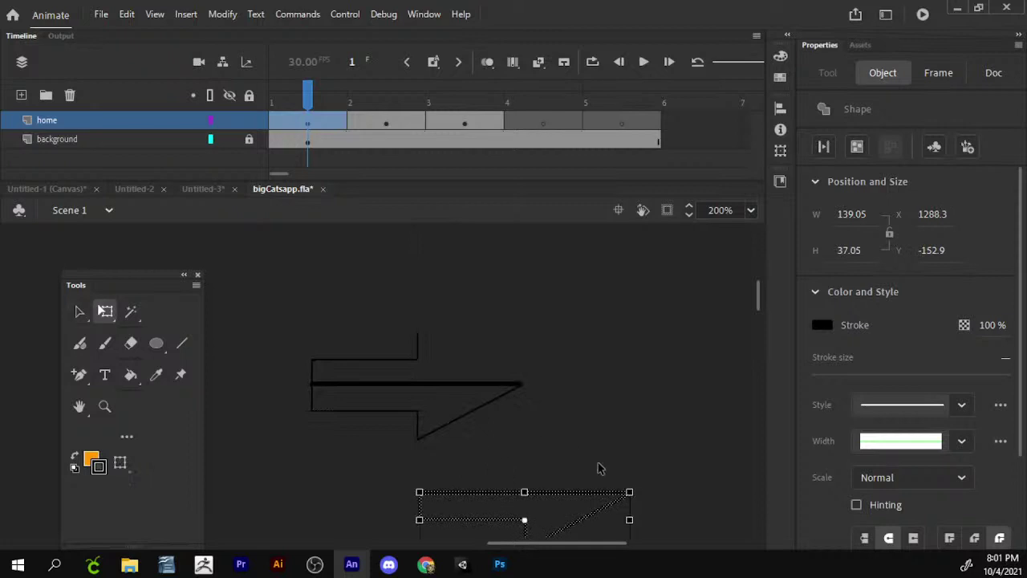
{"action": "left_click", "coordinate": [223, 13]}
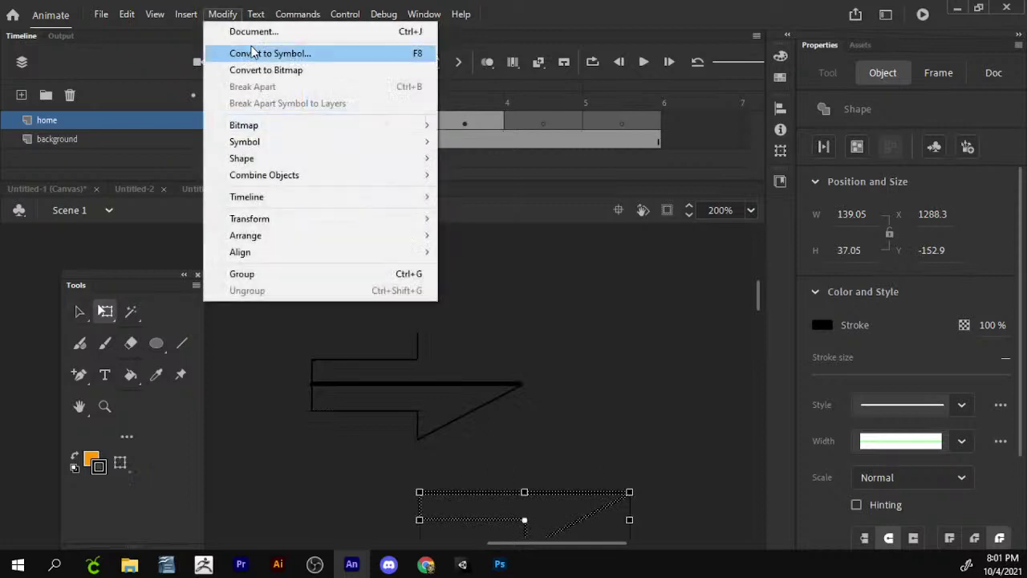
{"action": "mouse_move", "coordinate": [325, 222]}
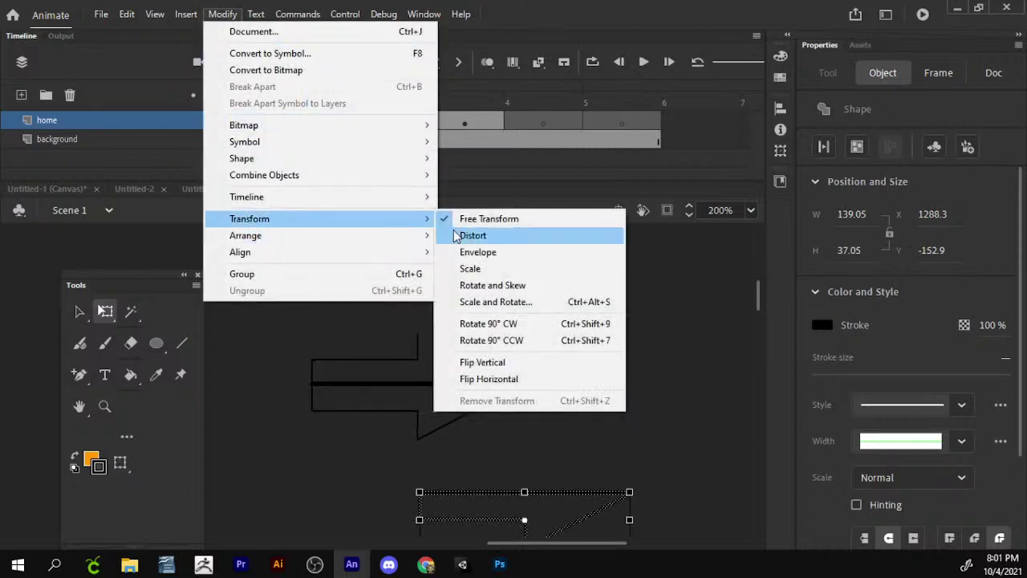
{"action": "left_click", "coordinate": [516, 363]}
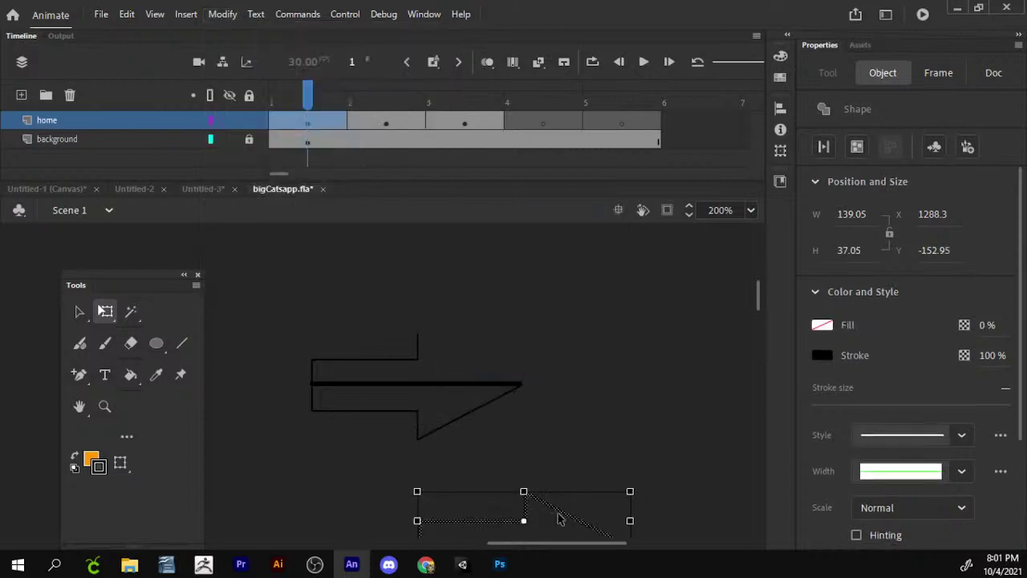
{"action": "left_click_drag", "start_coordinate": [569, 521], "coordinate": [460, 358]}
- Delete the thick centre line and clean up the doubled upper edge of the arrow's shaft
{"action": "left_click", "coordinate": [499, 394]}
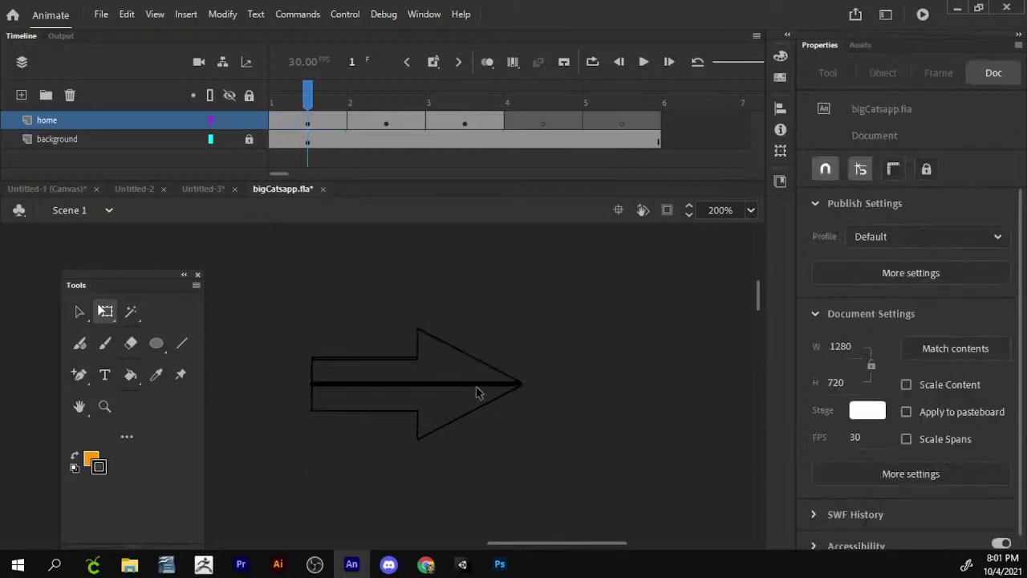
{"action": "left_click", "coordinate": [474, 385]}
{"action": "key", "text": "Delete"}
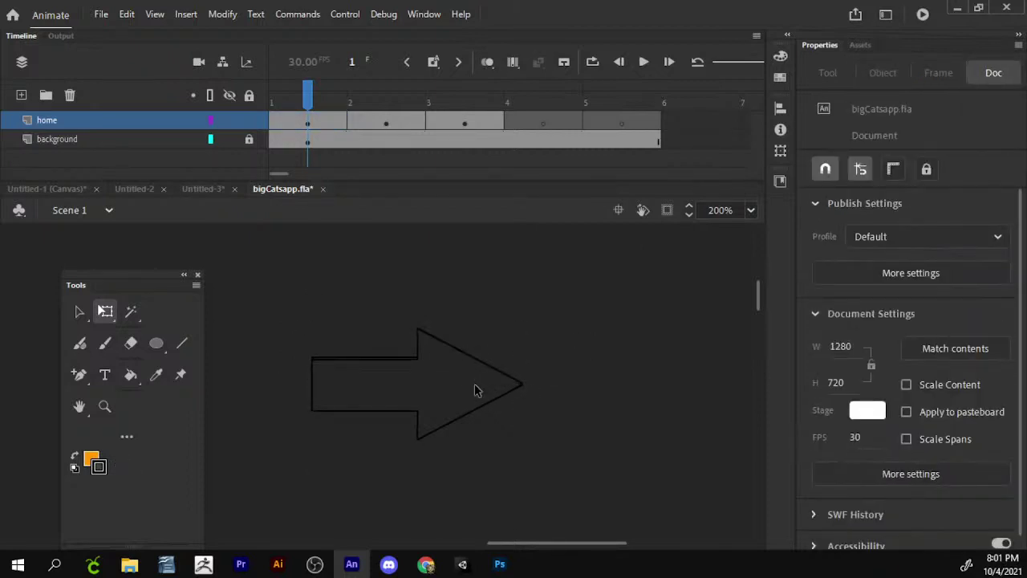
{"action": "left_click", "coordinate": [415, 360]}
{"action": "left_click", "coordinate": [414, 367]}
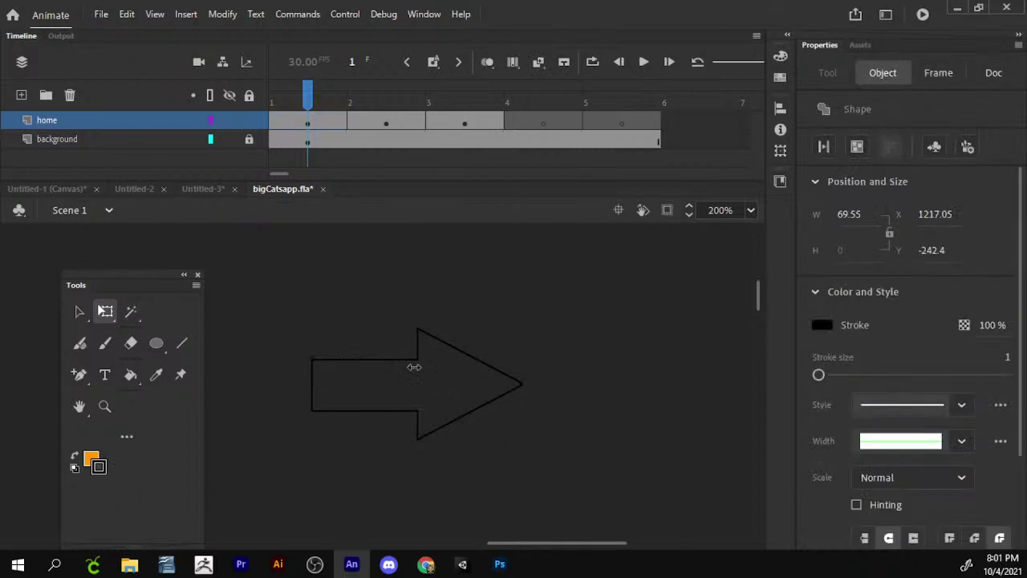
{"action": "left_click", "coordinate": [314, 362]}
{"action": "left_click", "coordinate": [322, 387]}
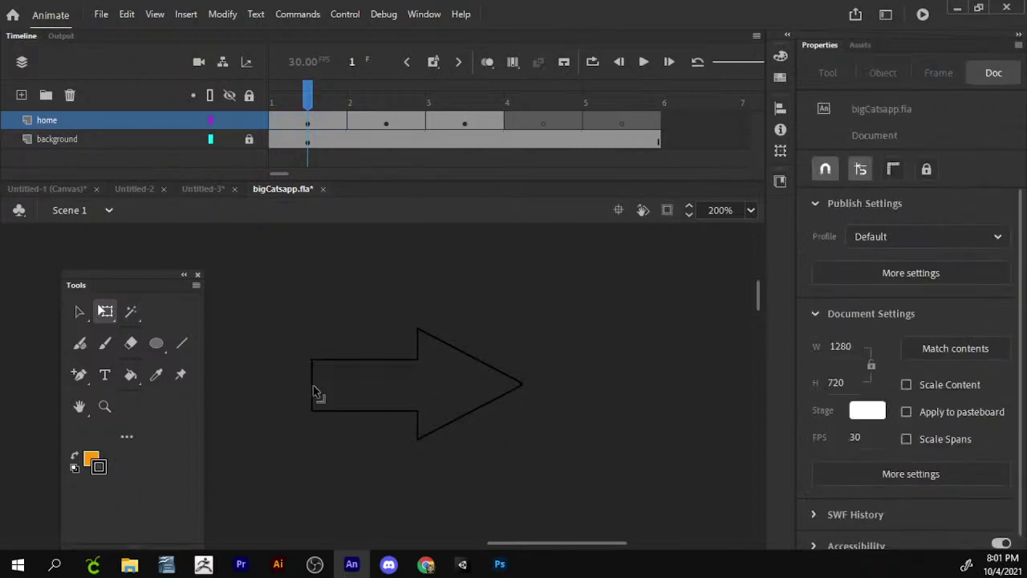
- Adjust the arrowhead's upper corner and move the whole arrow outline slightly upward
{"action": "left_click", "coordinate": [313, 385]}
{"action": "left_click", "coordinate": [364, 401]}
{"action": "left_click_drag", "start_coordinate": [417, 337], "coordinate": [419, 342]}
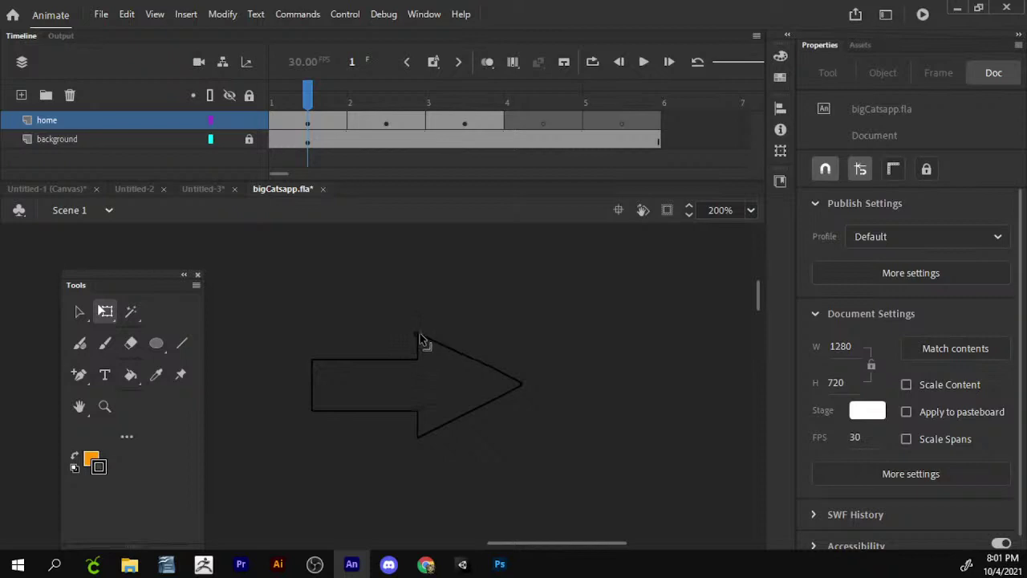
{"action": "double_click", "coordinate": [517, 385]}
{"action": "left_click_drag", "start_coordinate": [504, 377], "coordinate": [508, 321]}
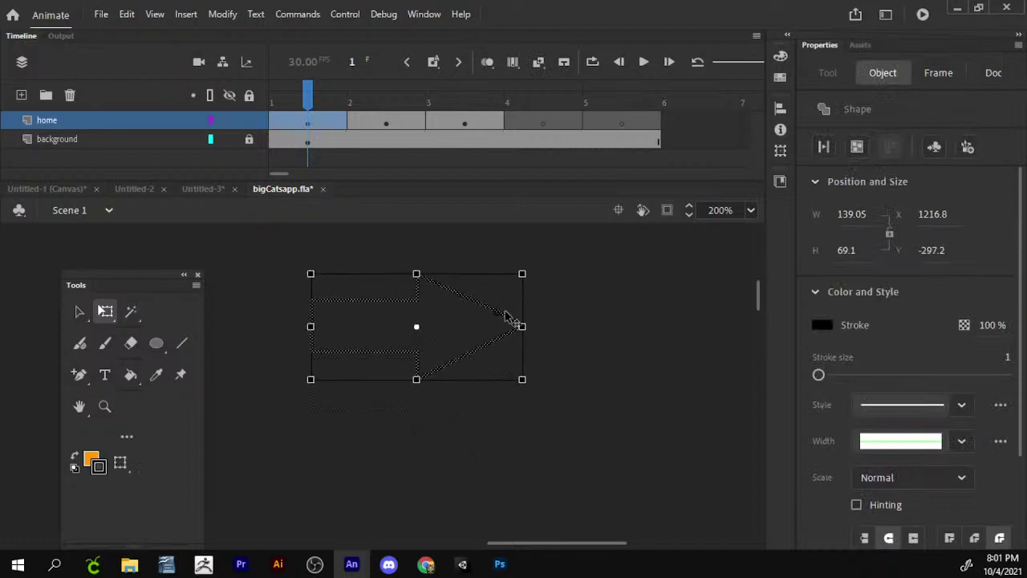
{"action": "left_click", "coordinate": [543, 355]}
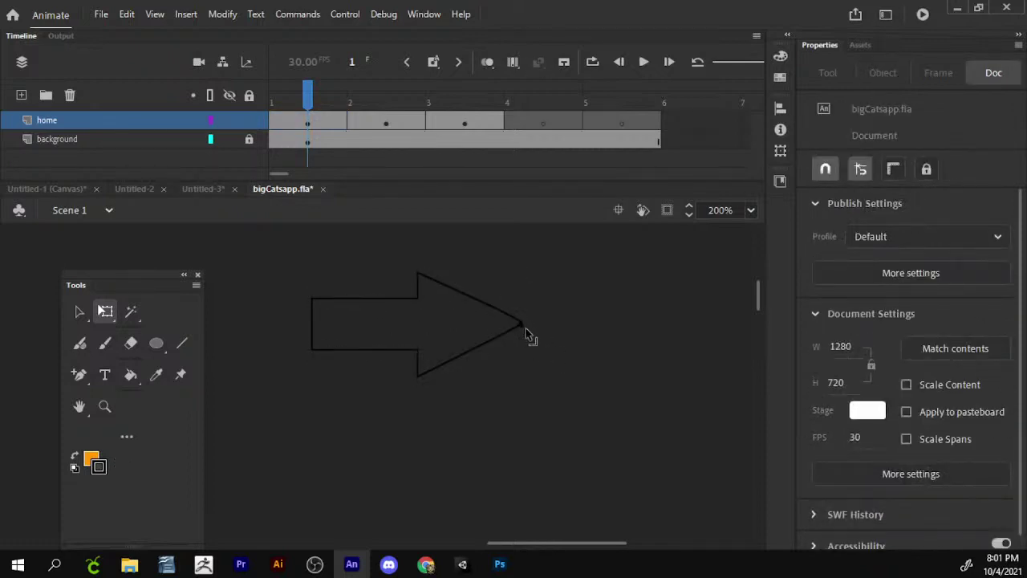
- Pull the stray segment at the arrow's tip out horizontally to the right and delete it
{"action": "left_click_drag", "start_coordinate": [521, 325], "coordinate": [602, 325]}
{"action": "key", "text": "z"}
{"action": "left_click", "coordinate": [554, 325]}
{"action": "left_click", "coordinate": [351, 375]}
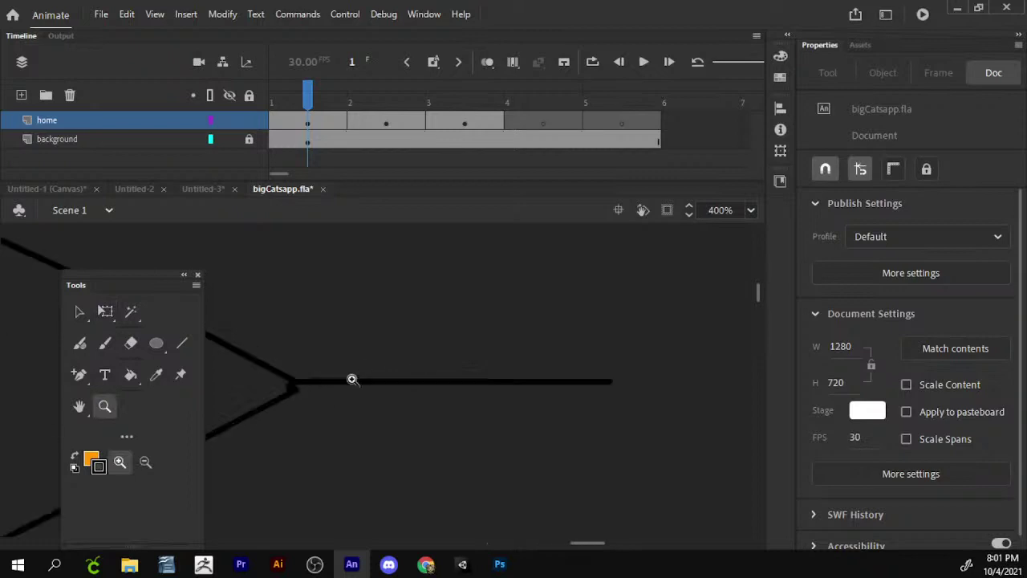
{"action": "left_click", "coordinate": [310, 395]}
{"action": "left_click_drag", "start_coordinate": [310, 395], "coordinate": [390, 383]}
{"action": "key", "text": "v"}
{"action": "double_click", "coordinate": [478, 362]}
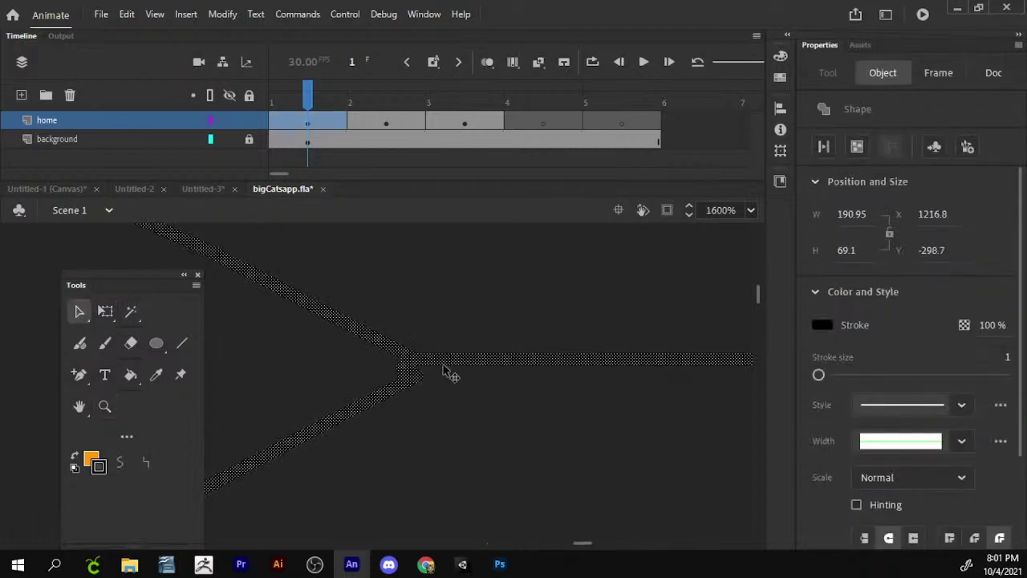
{"action": "left_click", "coordinate": [441, 405]}
{"action": "left_click", "coordinate": [428, 361]}
{"action": "key", "text": "Delete"}
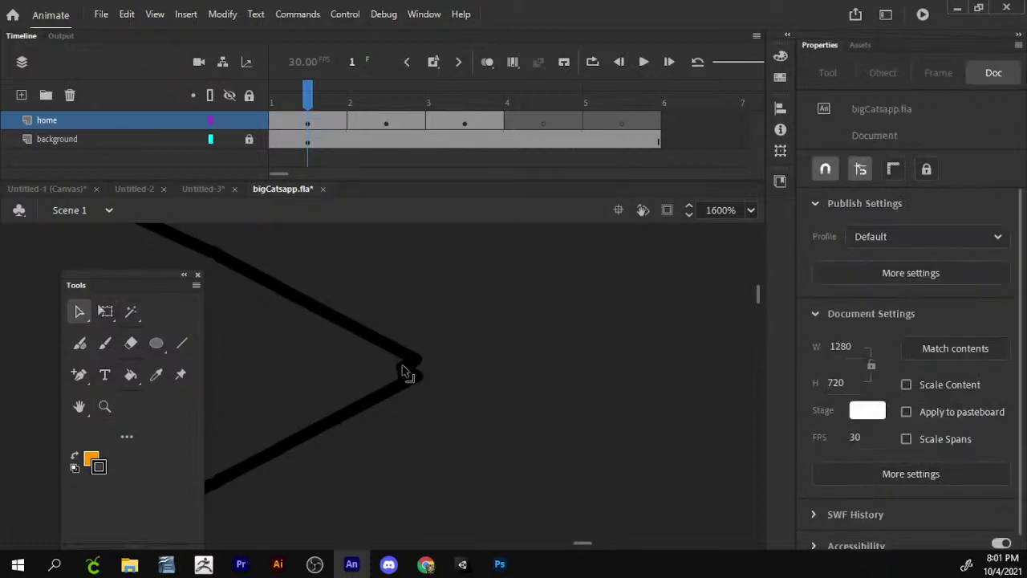
- Remove the small leftover segment at the arrow's tip and join the two slanted edges in a single point
{"action": "double_click", "coordinate": [406, 374]}
{"action": "left_click", "coordinate": [407, 378]}
{"action": "left_click", "coordinate": [404, 371]}
{"action": "left_click", "coordinate": [406, 374]}
{"action": "left_click", "coordinate": [411, 374]}
{"action": "left_click", "coordinate": [408, 368]}
{"action": "left_click", "coordinate": [409, 375]}
{"action": "left_click", "coordinate": [412, 373]}
{"action": "mouse_move", "coordinate": [448, 350]}
{"action": "left_mouse_down"}
{"action": "mouse_move", "coordinate": [389, 375]}
{"action": "mouse_move", "coordinate": [423, 370]}
{"action": "left_mouse_up"}
{"action": "key", "text": "Delete"}
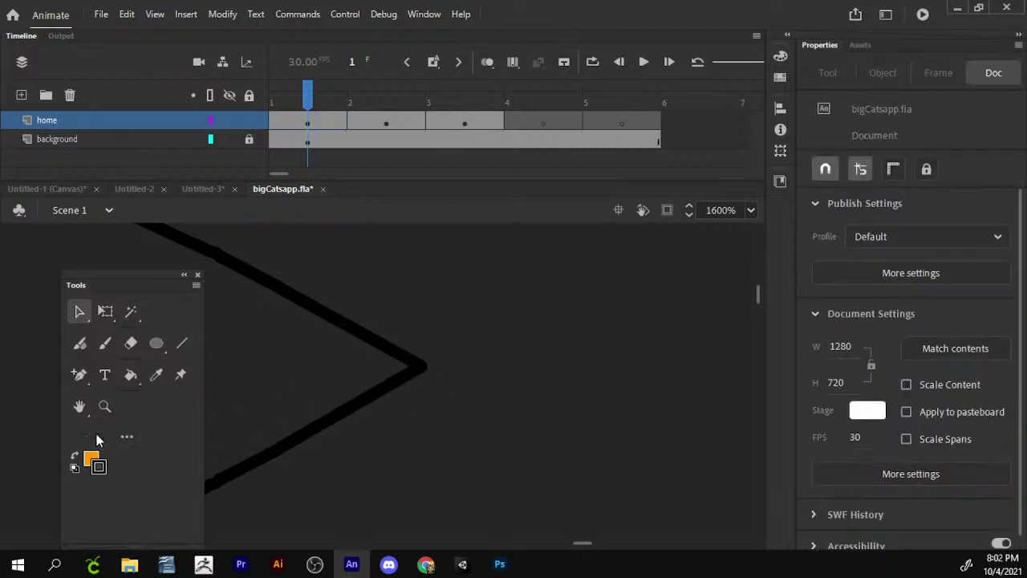
{"action": "key", "text": "z"}
{"action": "left_click", "coordinate": [145, 462]}
{"action": "left_click", "coordinate": [416, 417]}
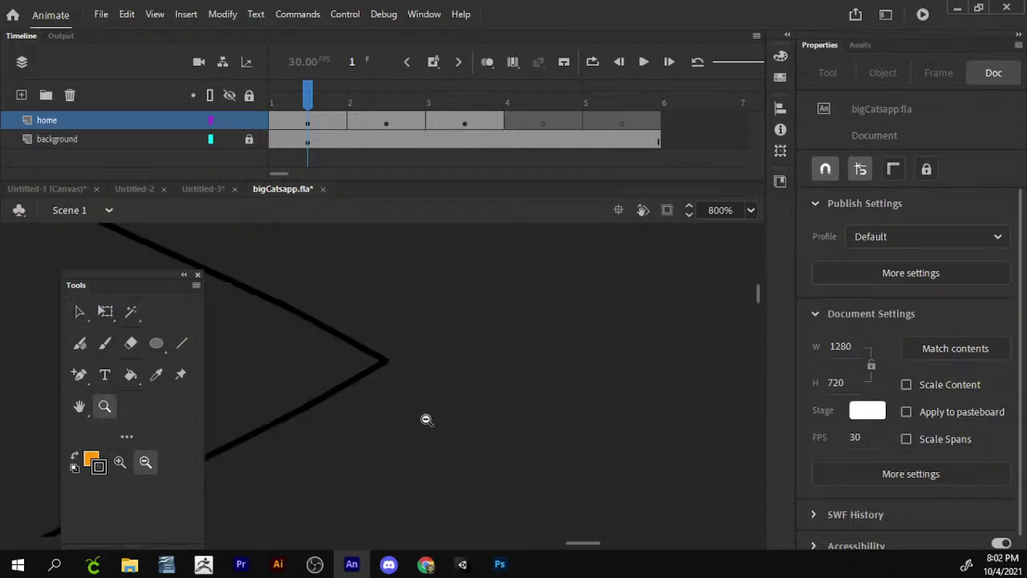
{"action": "left_click", "coordinate": [417, 420]}
{"action": "left_click", "coordinate": [417, 419]}
{"action": "left_click_drag", "start_coordinate": [452, 384], "coordinate": [737, 395]}
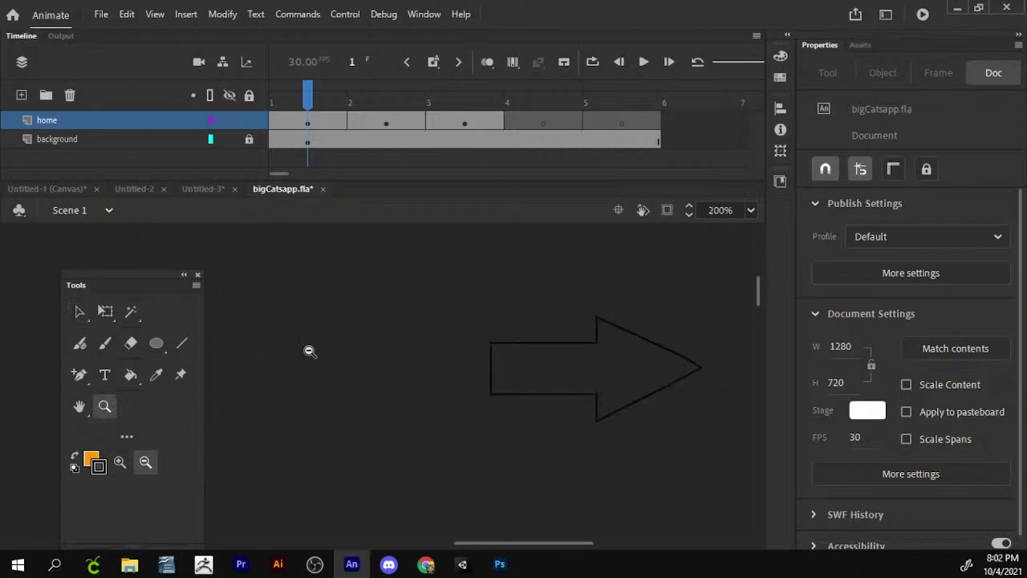
- Retrace the arrowhead and shaft with straight black lines of stroke size 3, closing the arrowhead with a vertical edge at the shaft
{"action": "left_click", "coordinate": [131, 374]}
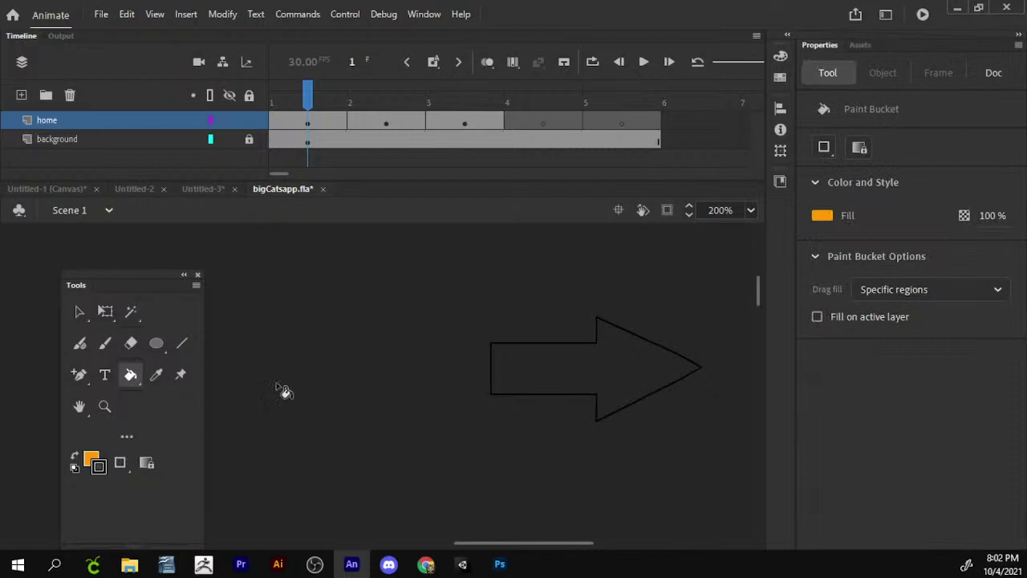
{"action": "key", "text": "v"}
{"action": "scroll", "coordinate": [420, 348], "scroll_direction": "right", "scroll_amount": 3}
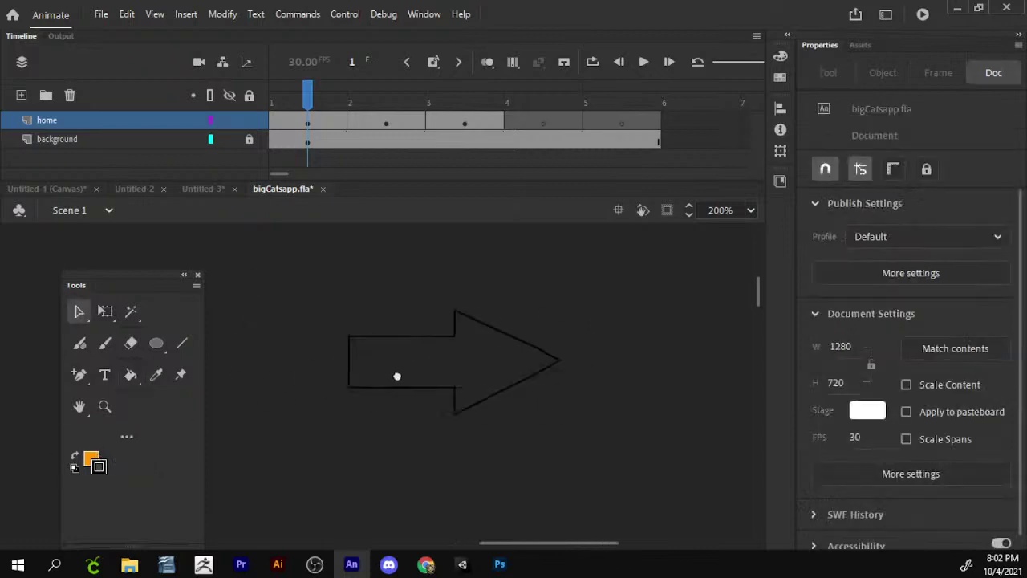
{"action": "key", "text": "b"}
{"action": "key", "text": "z"}
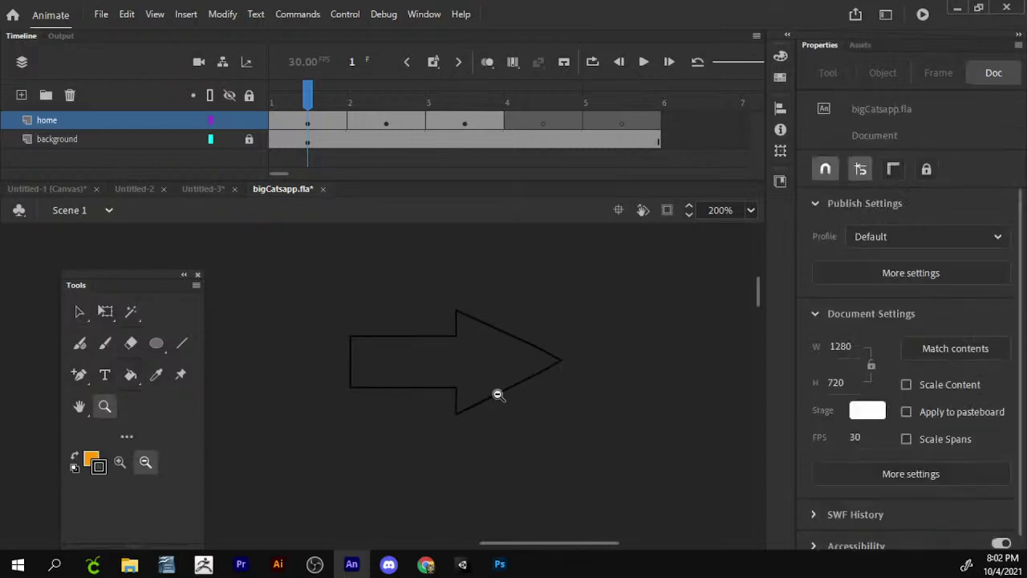
{"action": "left_click", "coordinate": [183, 345]}
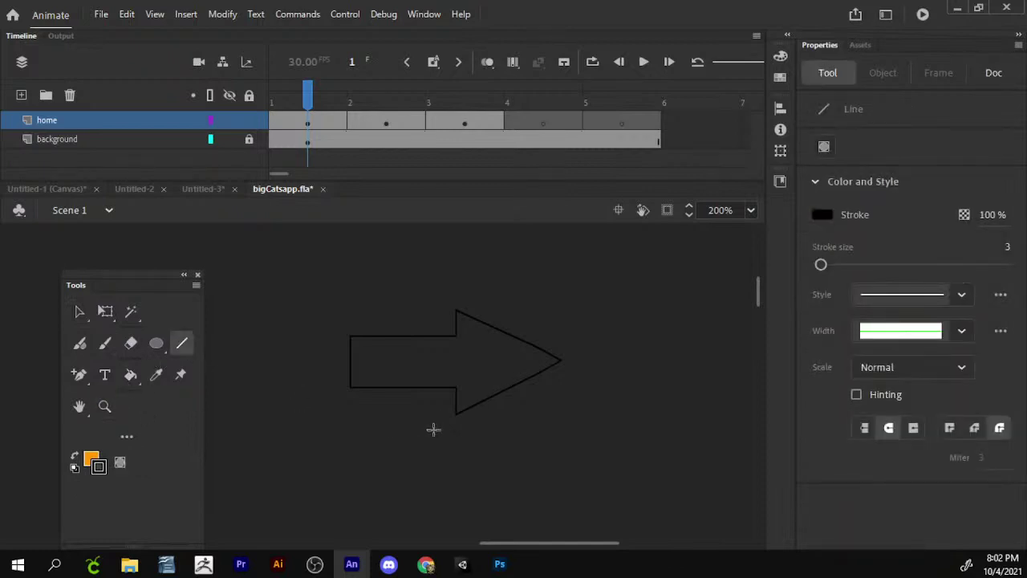
{"action": "mouse_move", "coordinate": [456, 407]}
{"action": "left_mouse_down"}
{"action": "mouse_move", "coordinate": [543, 356]}
{"action": "mouse_move", "coordinate": [516, 388]}
{"action": "mouse_move", "coordinate": [456, 415]}
{"action": "mouse_move", "coordinate": [566, 361]}
{"action": "mouse_move", "coordinate": [458, 300]}
{"action": "left_mouse_up"}
{"action": "left_click_drag", "start_coordinate": [457, 299], "coordinate": [453, 414]}
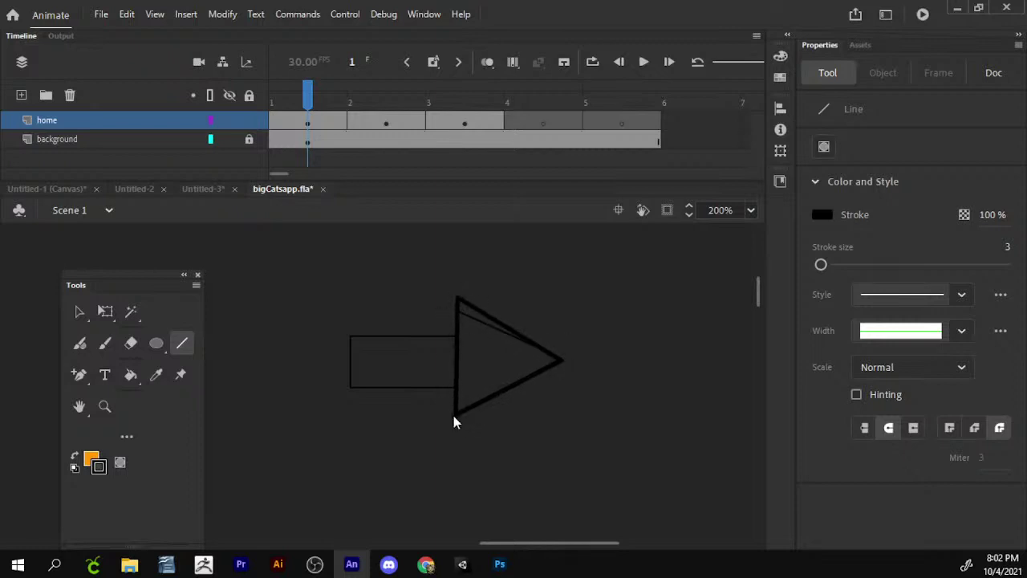
{"action": "mouse_move", "coordinate": [454, 333]}
{"action": "left_mouse_down"}
{"action": "mouse_move", "coordinate": [344, 334]}
{"action": "mouse_move", "coordinate": [351, 388]}
{"action": "mouse_move", "coordinate": [457, 388]}
{"action": "left_mouse_up"}
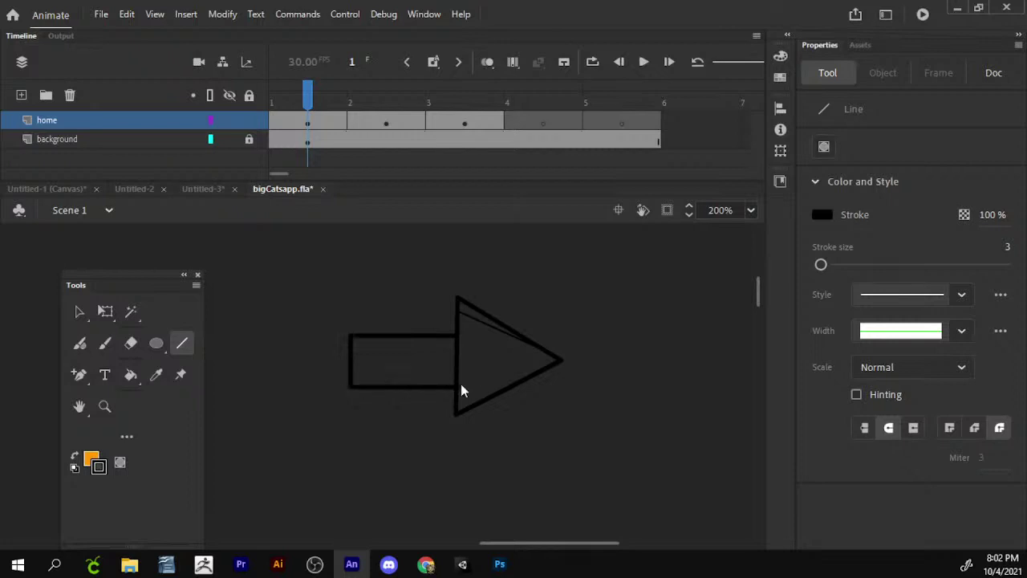
- Fill the arrowhead and the shaft with orange using the Paint Bucket
{"action": "left_click", "coordinate": [131, 375]}
{"action": "left_click", "coordinate": [477, 363]}
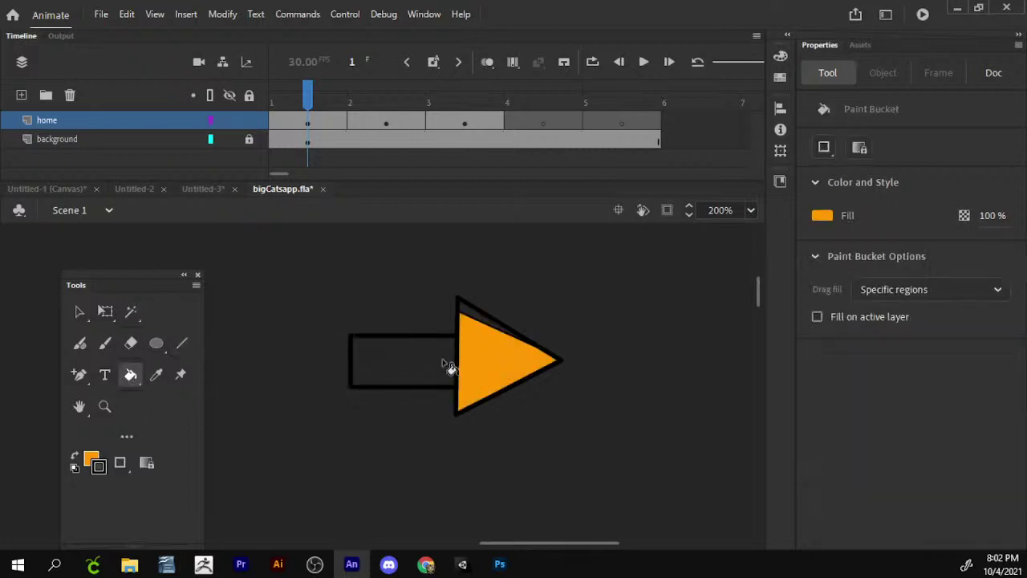
{"action": "left_click", "coordinate": [446, 365]}
{"action": "key", "text": "v"}
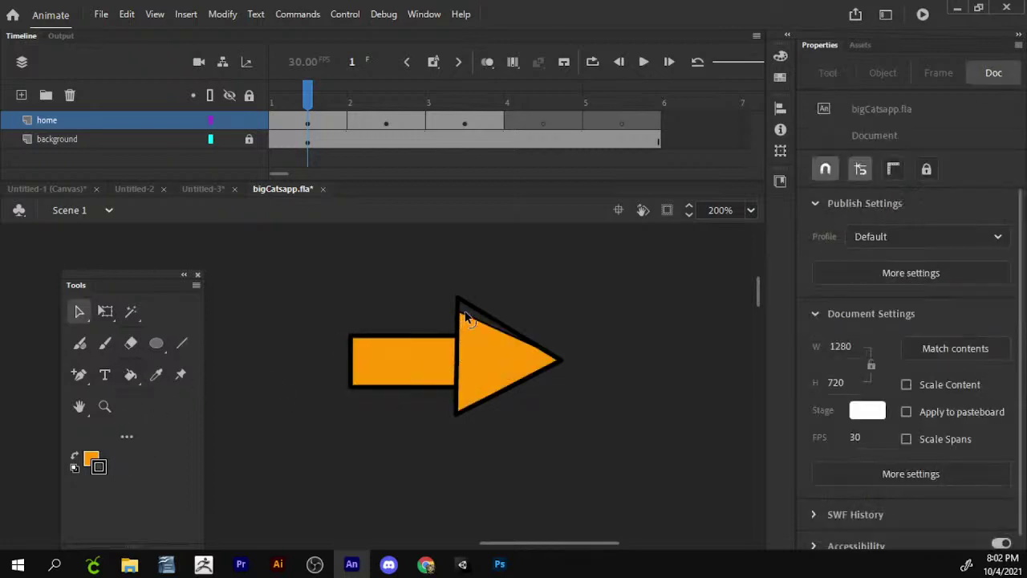
- Fill the empty sliver along the arrowhead's upper edge with orange and delete the leftover thin line inside it
{"action": "key", "text": "k"}
{"action": "left_click", "coordinate": [483, 325]}
{"action": "key", "text": "v"}
{"action": "left_click", "coordinate": [490, 329]}
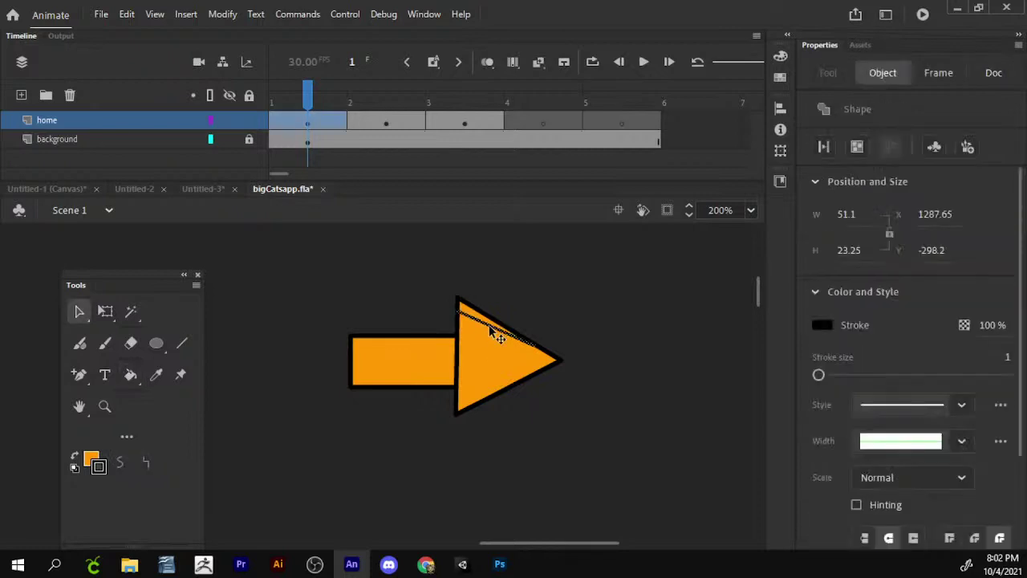
{"action": "key", "text": "Delete"}
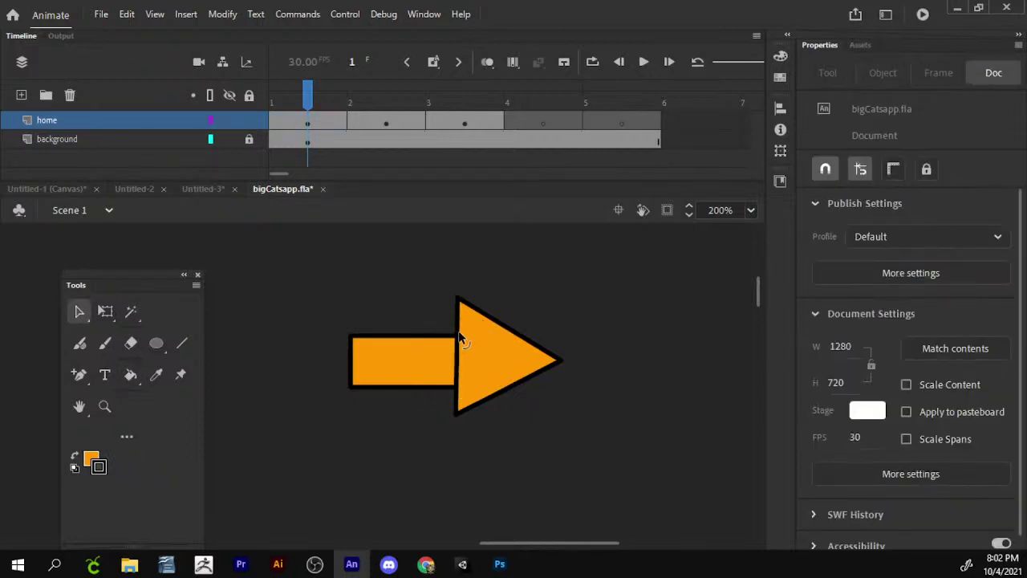
- Select the whole arrow and move it closer to the stage, to about X 1126, Y -153
{"action": "left_click_drag", "start_coordinate": [461, 339], "coordinate": [457, 341]}
{"action": "left_click", "coordinate": [104, 407]}
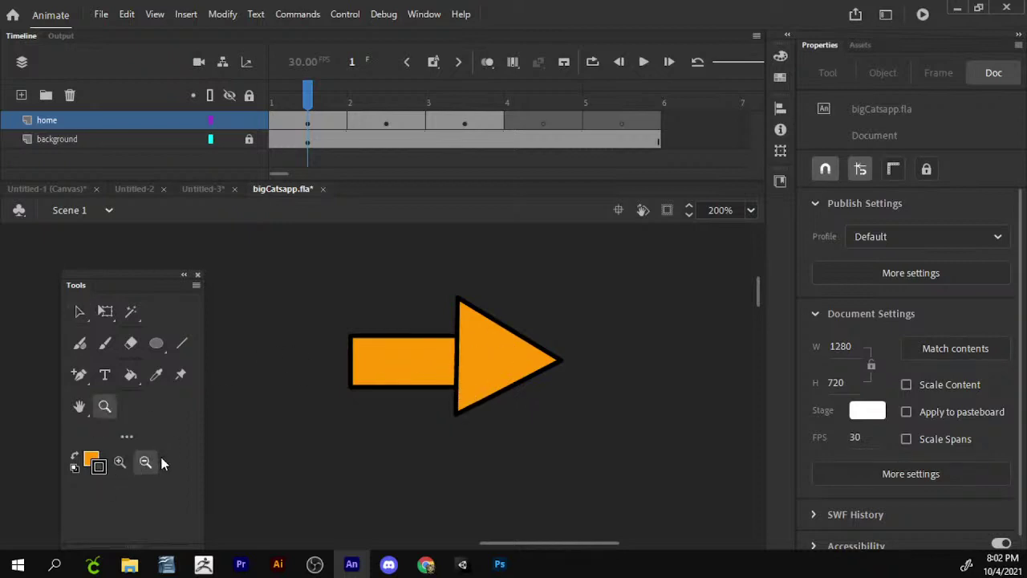
{"action": "left_click", "coordinate": [421, 331]}
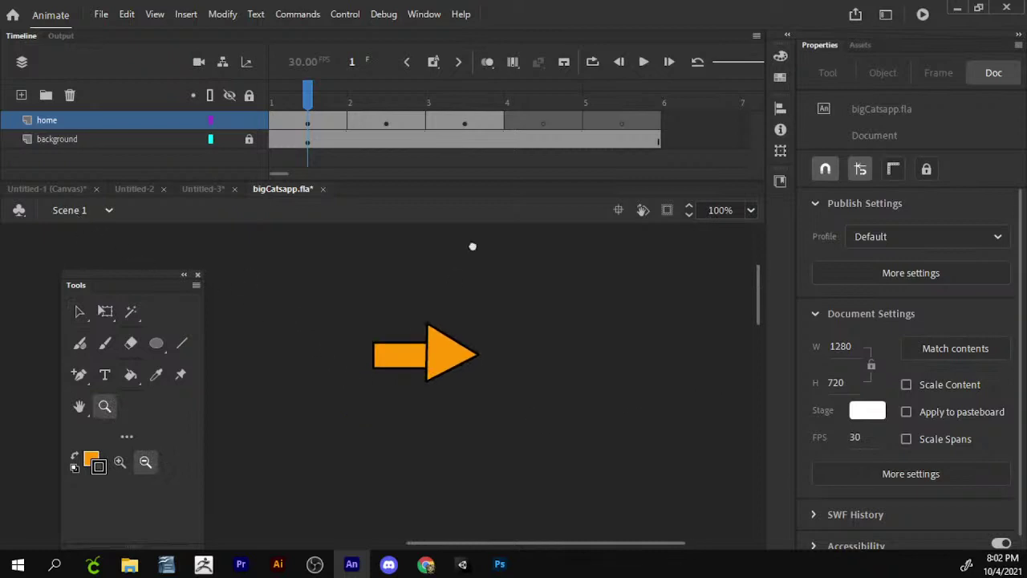
{"action": "key", "text": "v"}
{"action": "left_click_drag", "start_coordinate": [538, 248], "coordinate": [365, 375]}
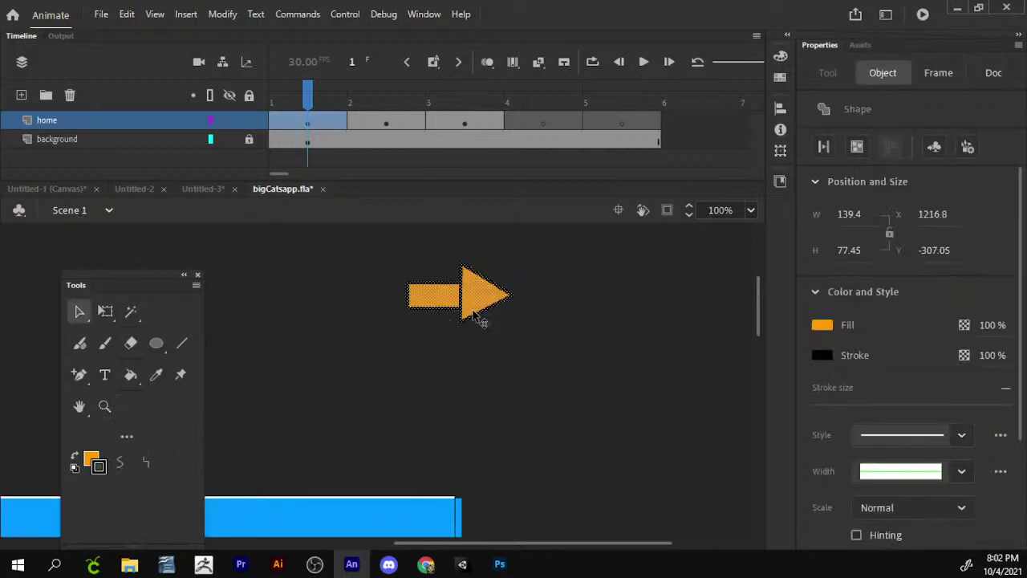
{"action": "left_click_drag", "start_coordinate": [480, 320], "coordinate": [501, 304]}
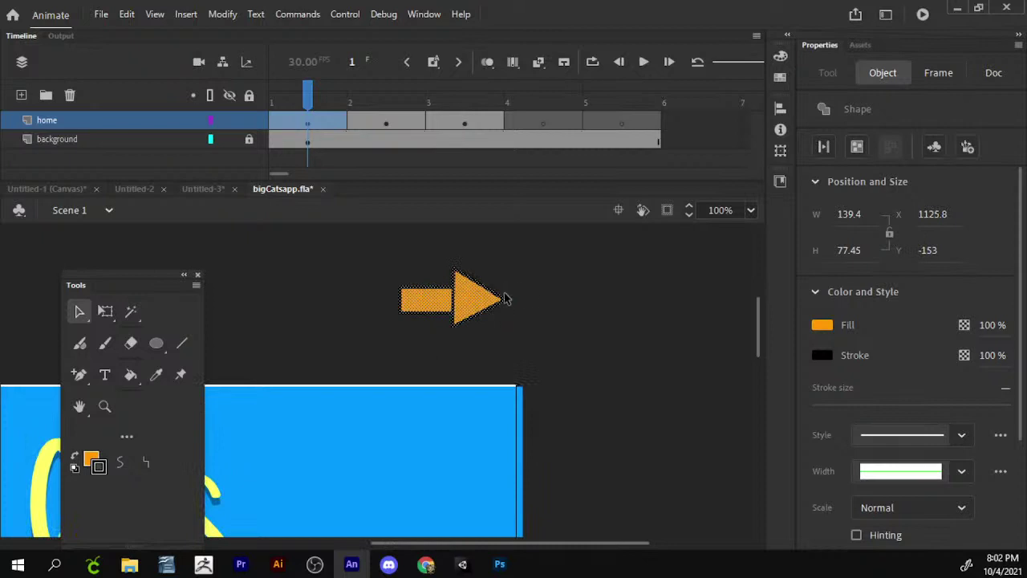
- Convert the selected arrow into a Button symbol named next
{"action": "key", "text": "F8"}
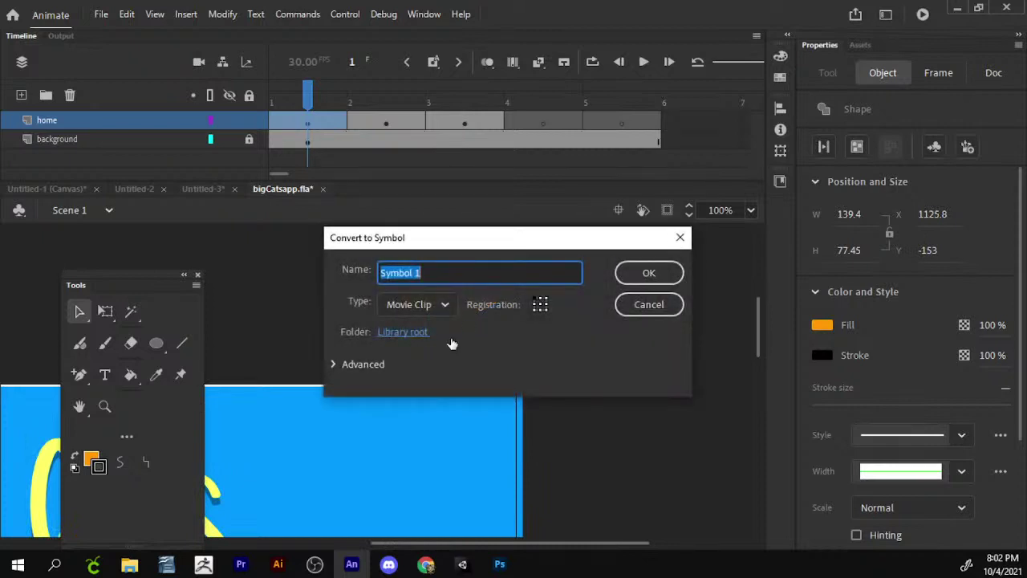
{"action": "left_click", "coordinate": [436, 303]}
{"action": "left_click", "coordinate": [434, 355]}
{"action": "left_click", "coordinate": [405, 272]}
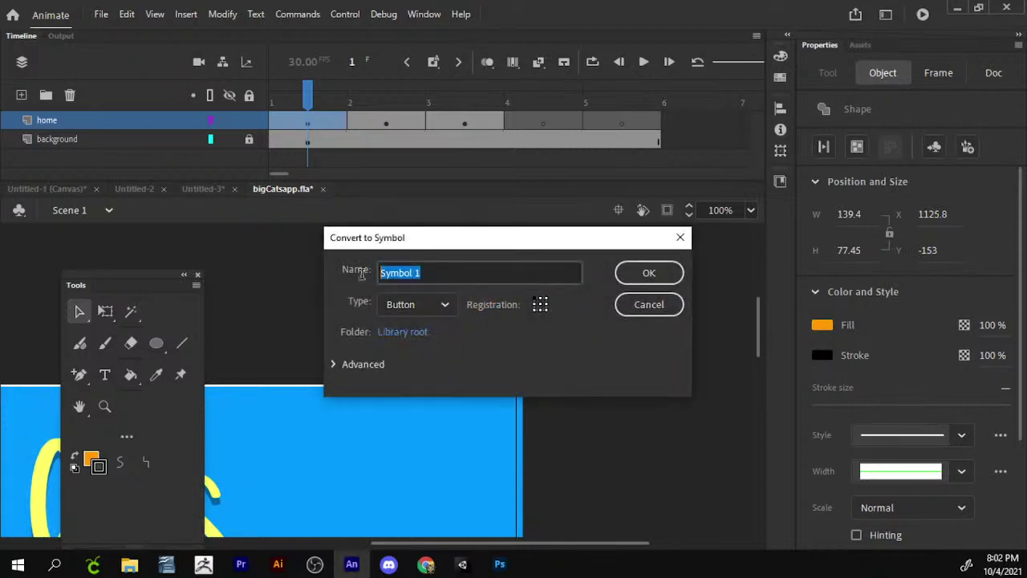
{"action": "type", "text": "next"}
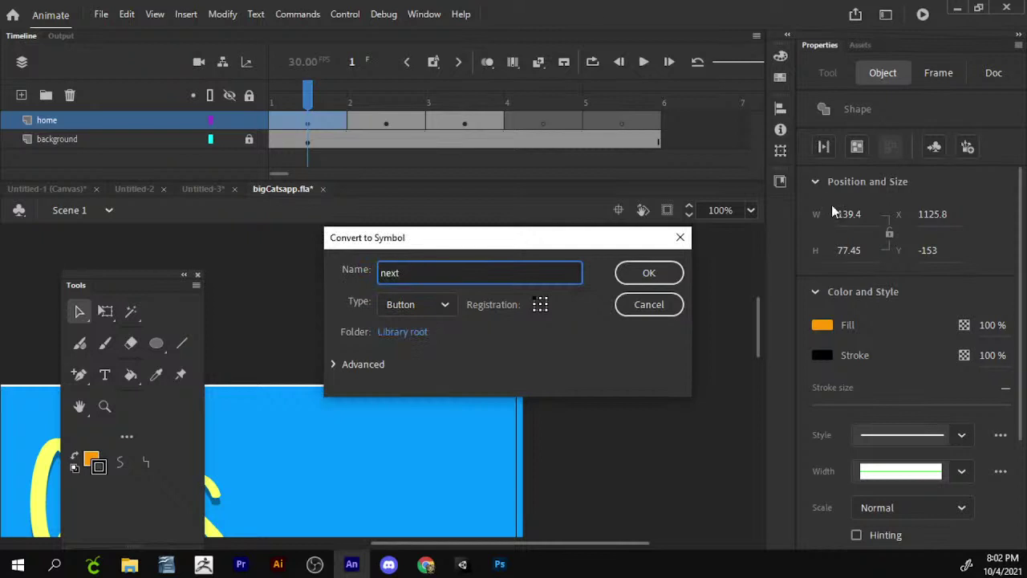
{"action": "left_click", "coordinate": [634, 273]}
- Move the arrow button onto the stage's right edge, beside the Big Cats title, at about X 1149, Y 147
{"action": "scroll", "coordinate": [496, 417], "scroll_direction": "down", "scroll_amount": 1}
{"action": "left_click_drag", "start_coordinate": [465, 260], "coordinate": [613, 344]}
{"action": "scroll", "coordinate": [654, 273], "scroll_direction": "up", "scroll_amount": 1}
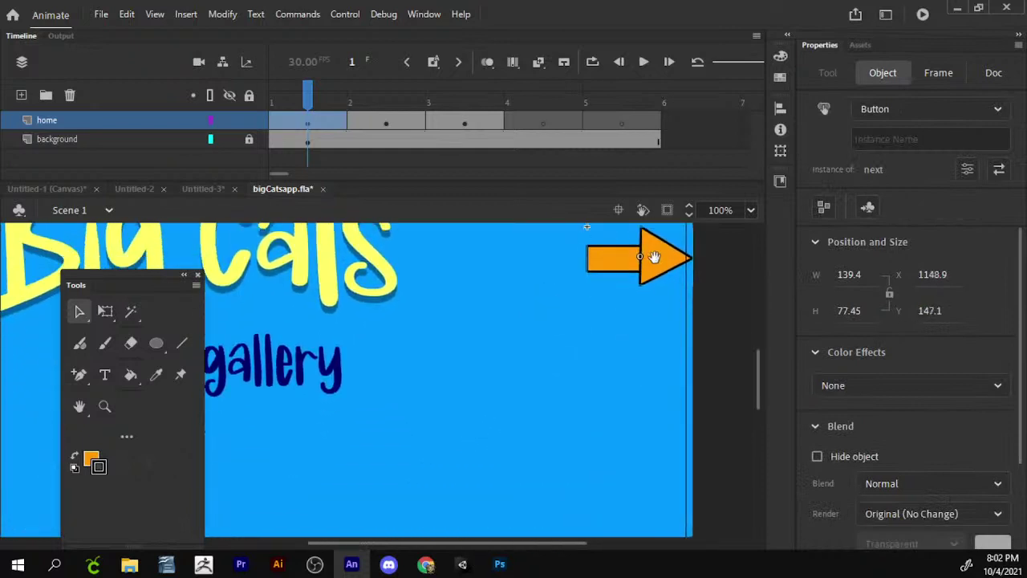
- Give the arrow button the instance name next_button and shift it inward to about X 1126, Y 136
{"action": "double_click", "coordinate": [654, 256]}
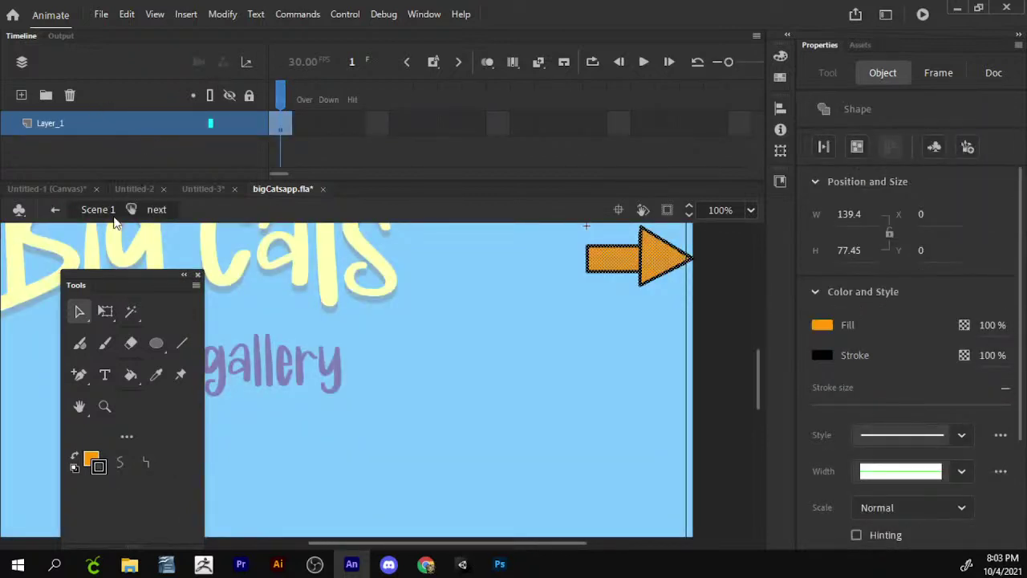
{"action": "left_click", "coordinate": [100, 211]}
{"action": "left_click", "coordinate": [910, 138]}
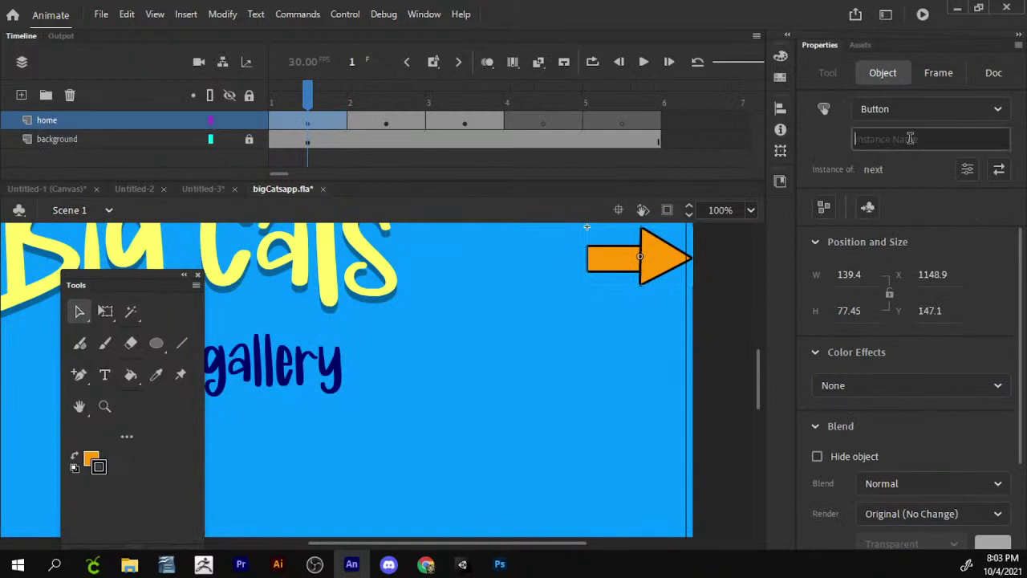
{"action": "type", "text": "next"}
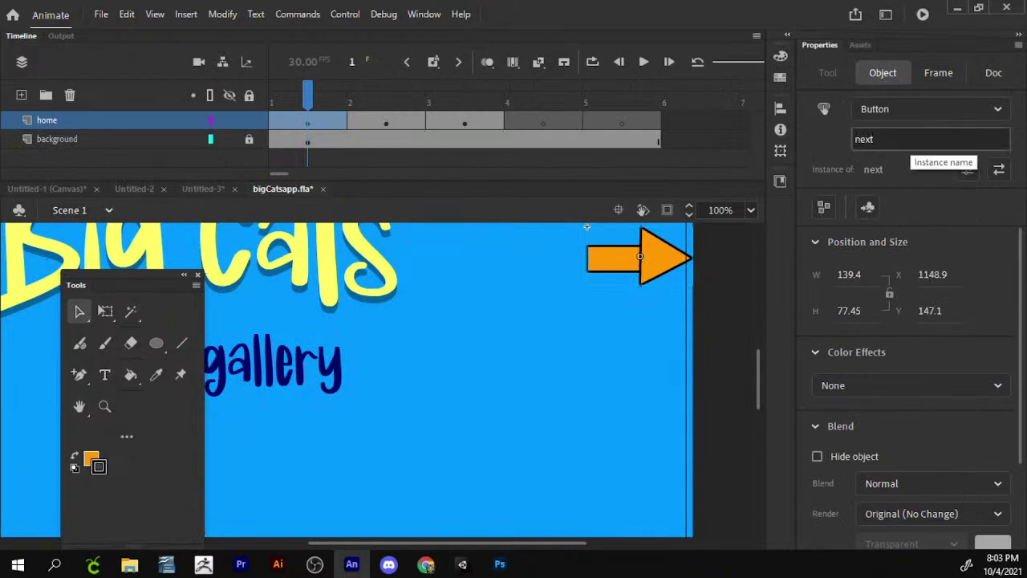
{"action": "type", "text": "_button"}
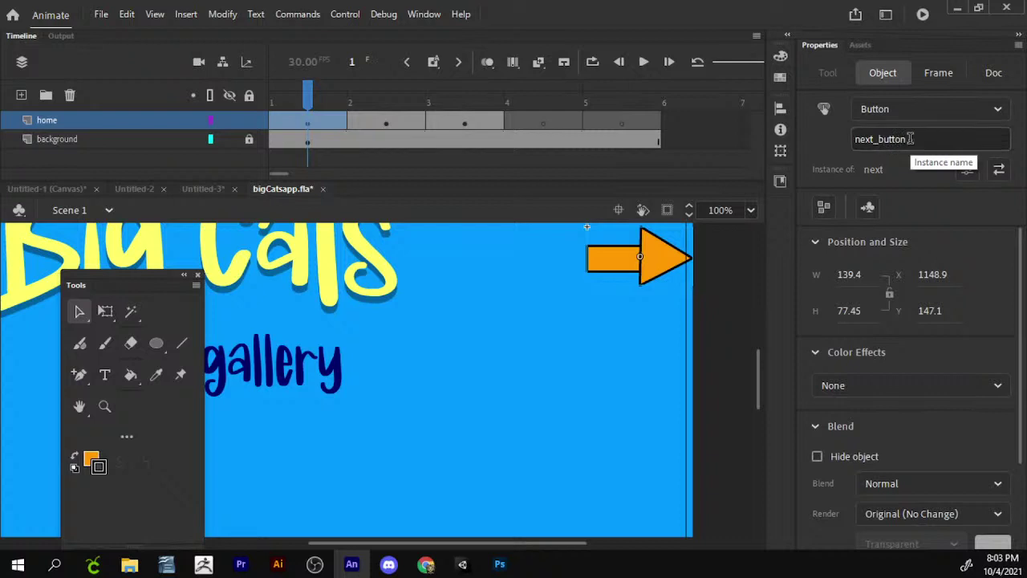
{"action": "key", "text": "Return"}
{"action": "left_click_drag", "start_coordinate": [678, 294], "coordinate": [591, 338]}
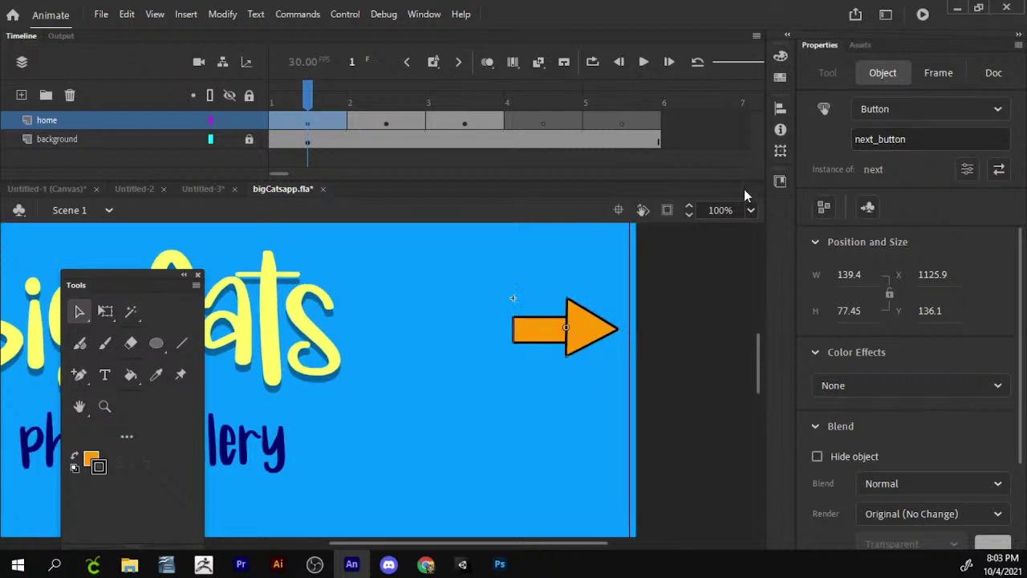
- Give the Big Cats title movie clip the instance name bigcats_title
{"action": "left_click", "coordinate": [274, 336]}
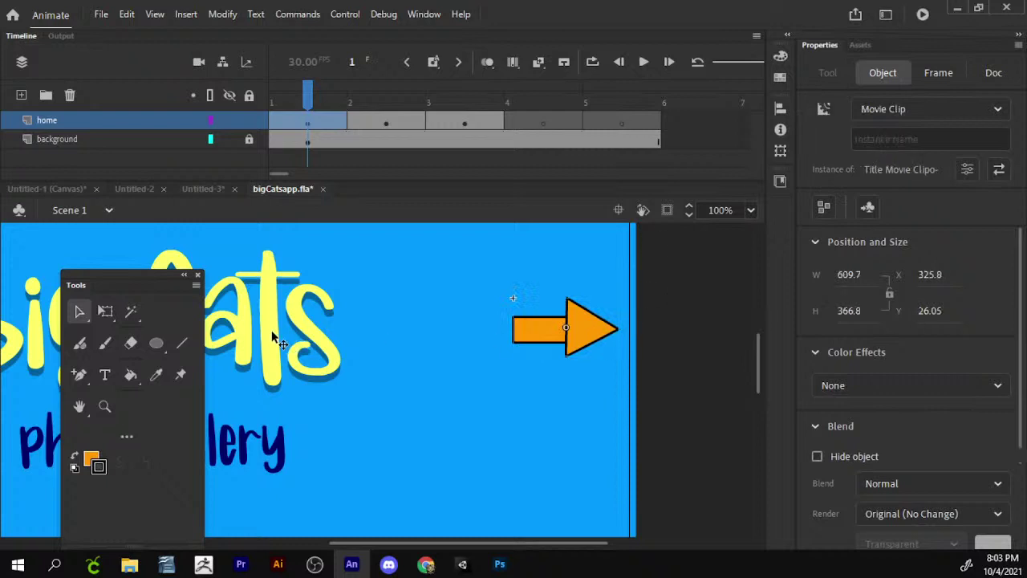
{"action": "scroll", "coordinate": [241, 304], "scroll_direction": "left", "scroll_amount": 5}
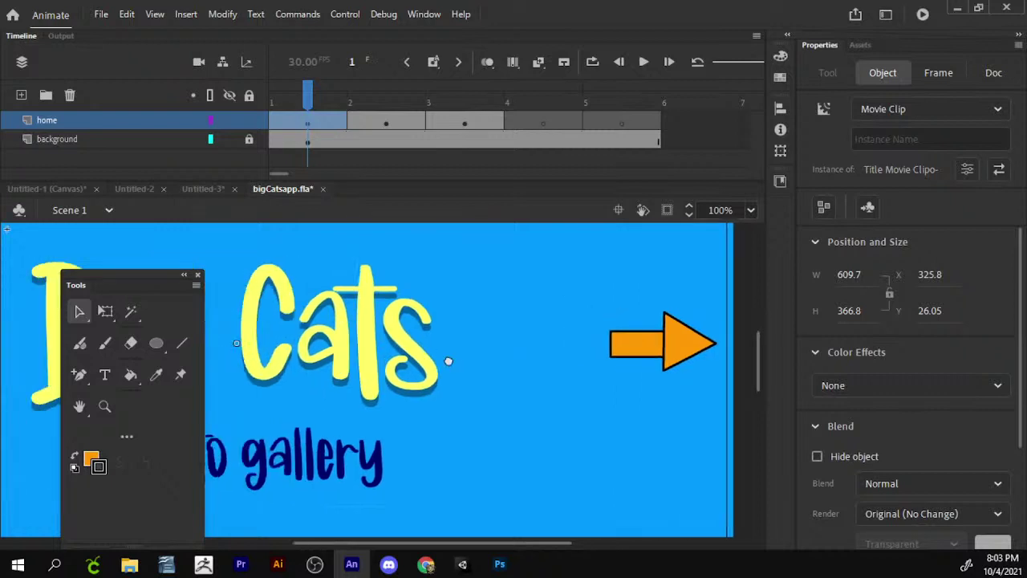
{"action": "scroll", "coordinate": [679, 358], "scroll_direction": "left", "scroll_amount": 1}
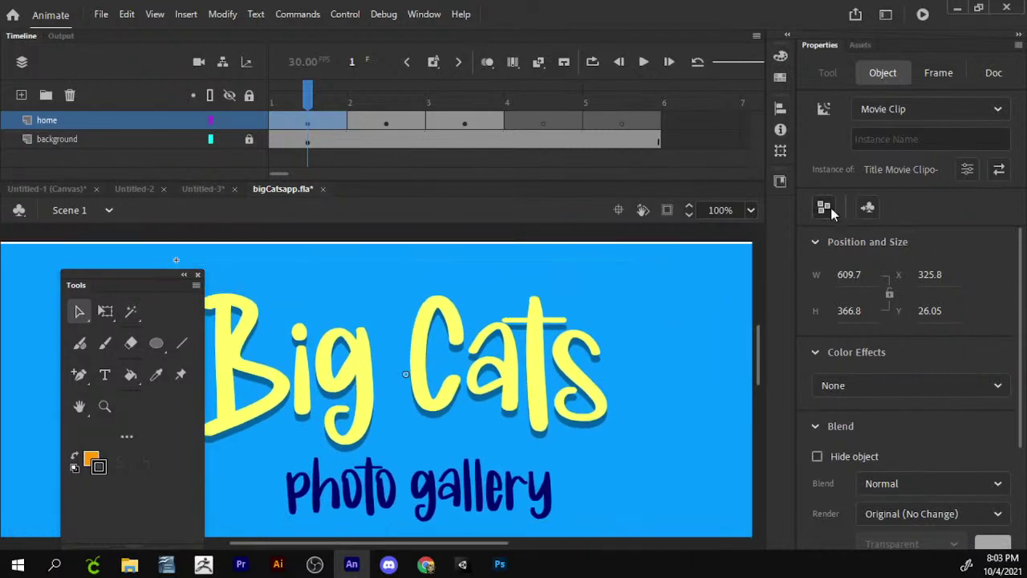
{"action": "left_click", "coordinate": [929, 135]}
{"action": "left_click", "coordinate": [929, 137]}
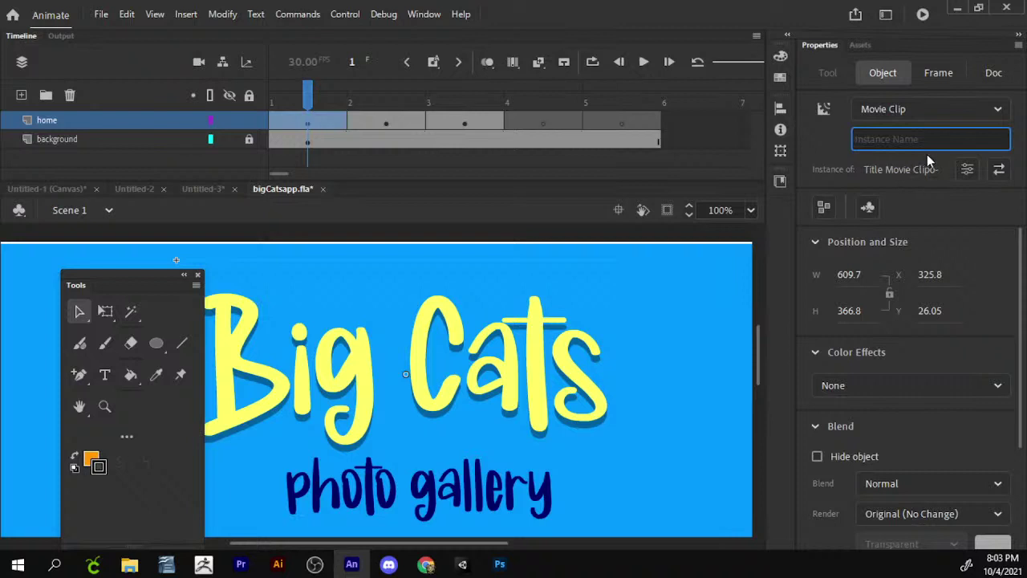
{"action": "type", "text": "bigcats_title"}
{"action": "key", "text": "Return"}
- Move the arrow button down along the stage's right side to about X 1113, Y 330
{"action": "scroll", "coordinate": [578, 340], "scroll_direction": "down", "scroll_amount": 2}
{"action": "scroll", "coordinate": [577, 340], "scroll_direction": "right", "scroll_amount": 3}
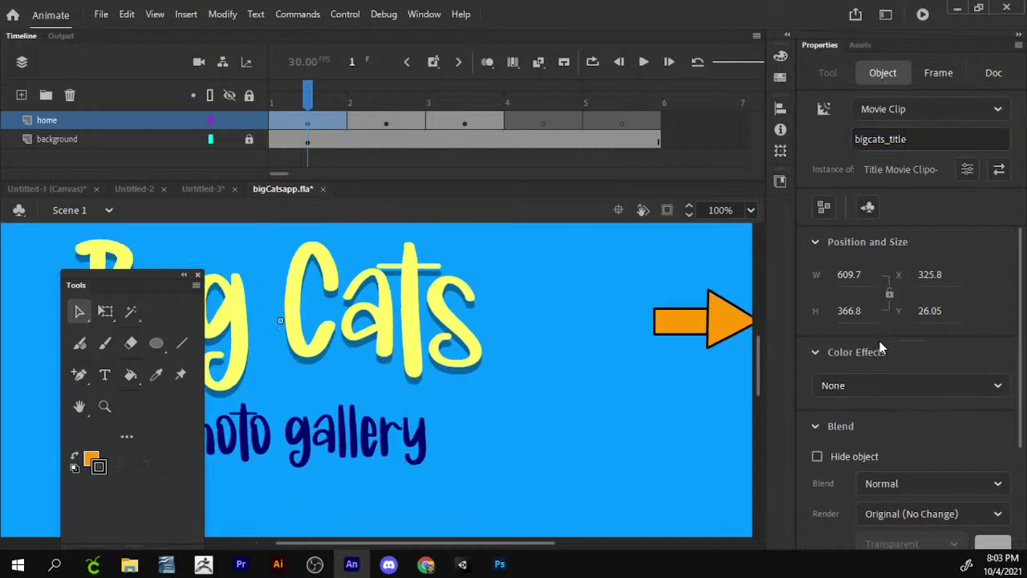
{"action": "left_click", "coordinate": [712, 335]}
{"action": "scroll", "coordinate": [474, 261], "scroll_direction": "down", "scroll_amount": 2}
{"action": "scroll", "coordinate": [474, 261], "scroll_direction": "right", "scroll_amount": 3}
{"action": "left_click_drag", "start_coordinate": [522, 259], "coordinate": [501, 405]}
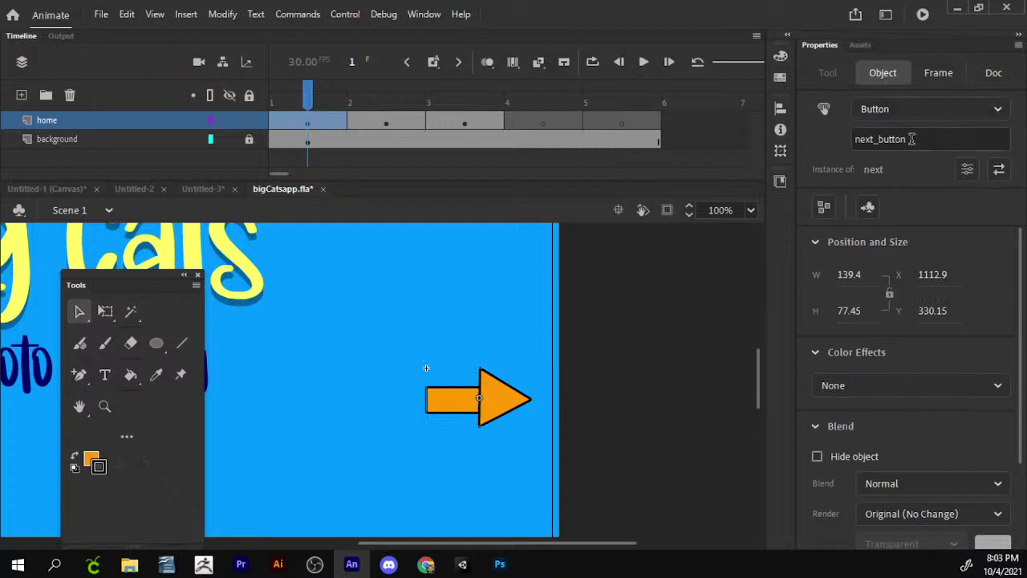
{"action": "scroll", "coordinate": [534, 413], "scroll_direction": "down", "scroll_amount": 2}
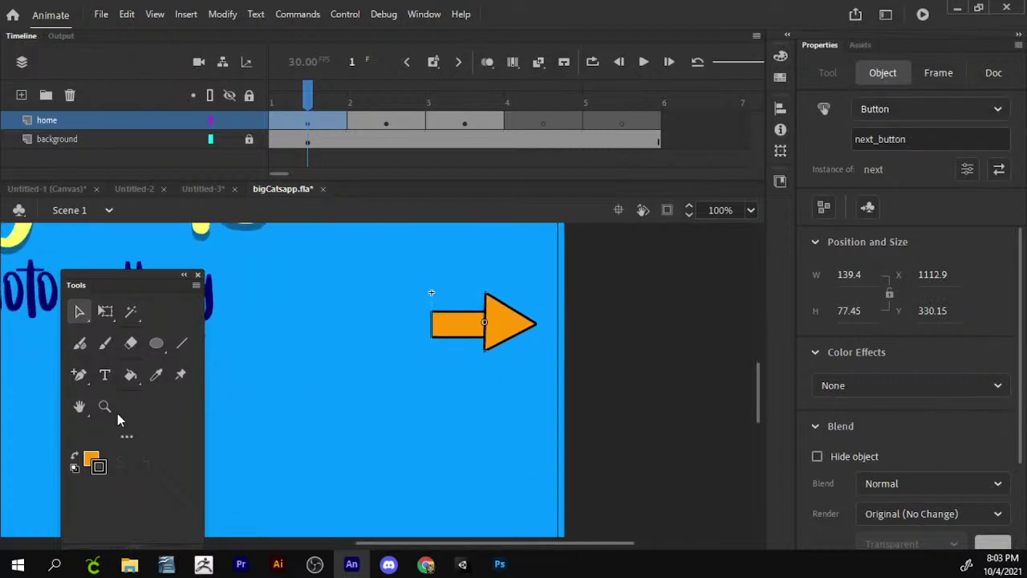
- Enlarge the arrow button to about 211 by 117 and place it at about X 1031, Y 393
{"action": "left_click", "coordinate": [104, 406]}
{"action": "left_click", "coordinate": [145, 462]}
{"action": "left_click", "coordinate": [238, 437]}
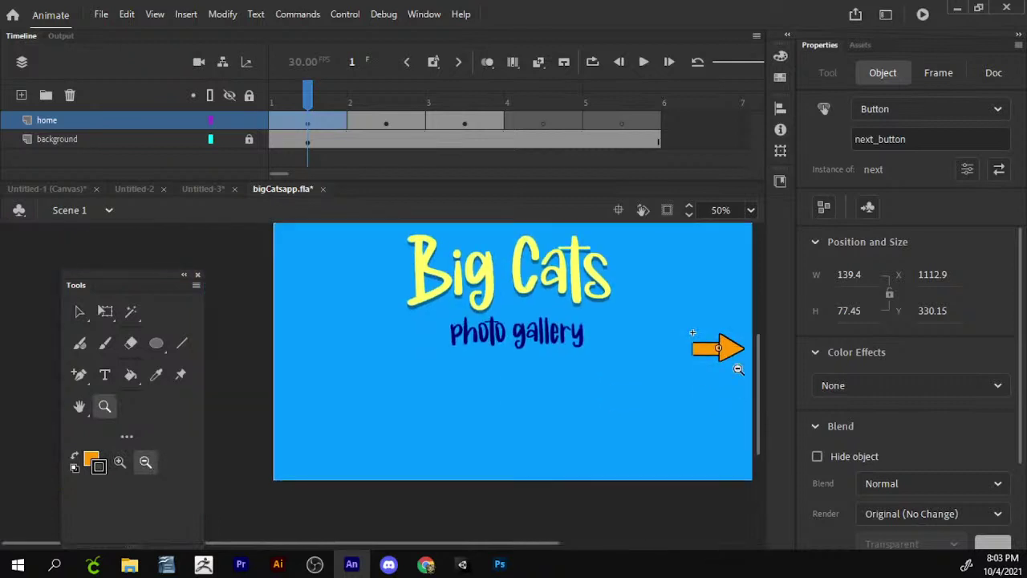
{"action": "key", "text": "q"}
{"action": "left_click_drag", "start_coordinate": [669, 324], "coordinate": [636, 378]}
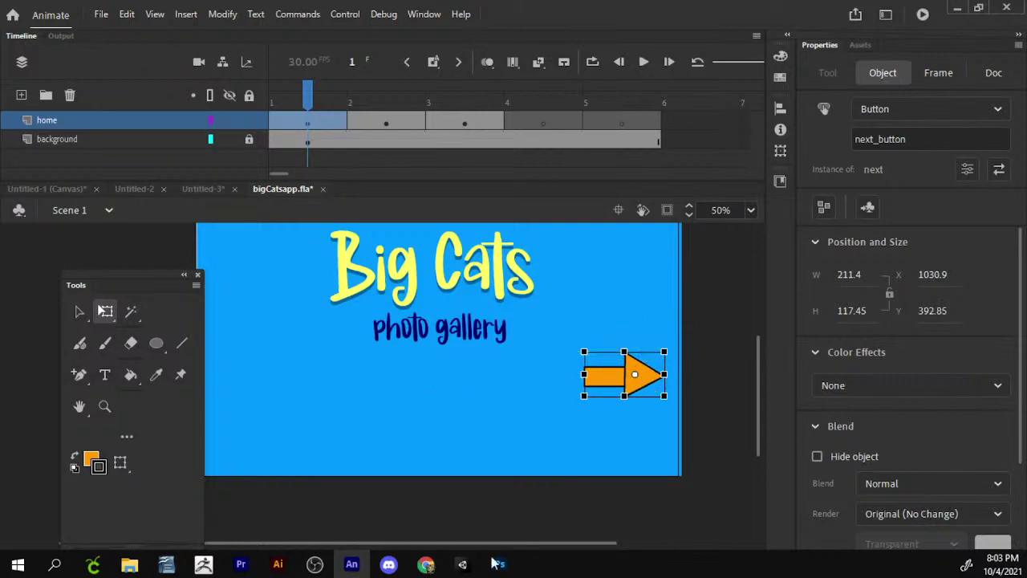
- Switch to Chrome and search Google Images for big cats
{"action": "mouse_move", "coordinate": [425, 564]}
{"action": "left_click", "coordinate": [506, 490]}
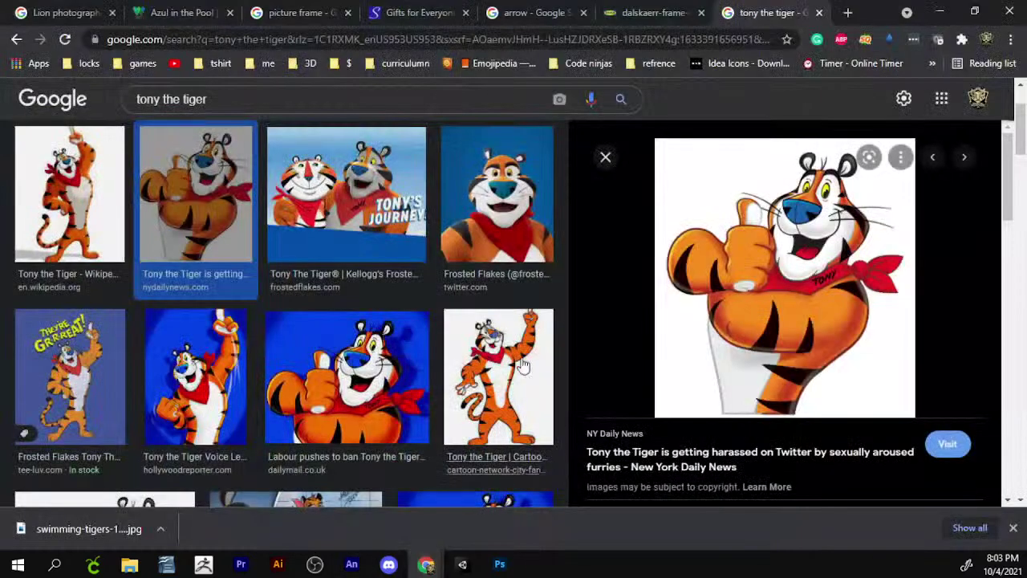
{"action": "left_click", "coordinate": [642, 14]}
{"action": "left_click", "coordinate": [541, 42]}
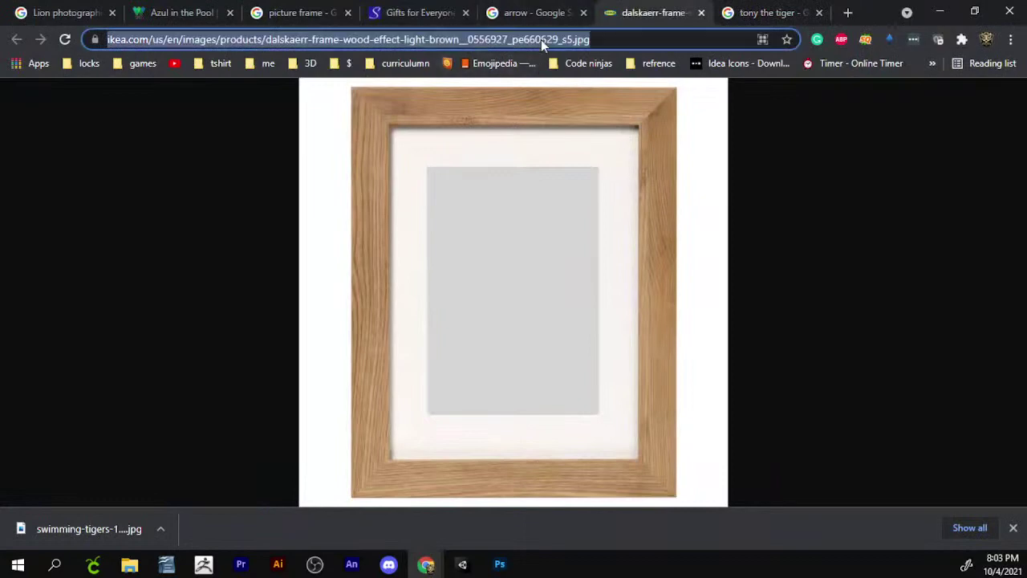
{"action": "type", "text": "big cats"}
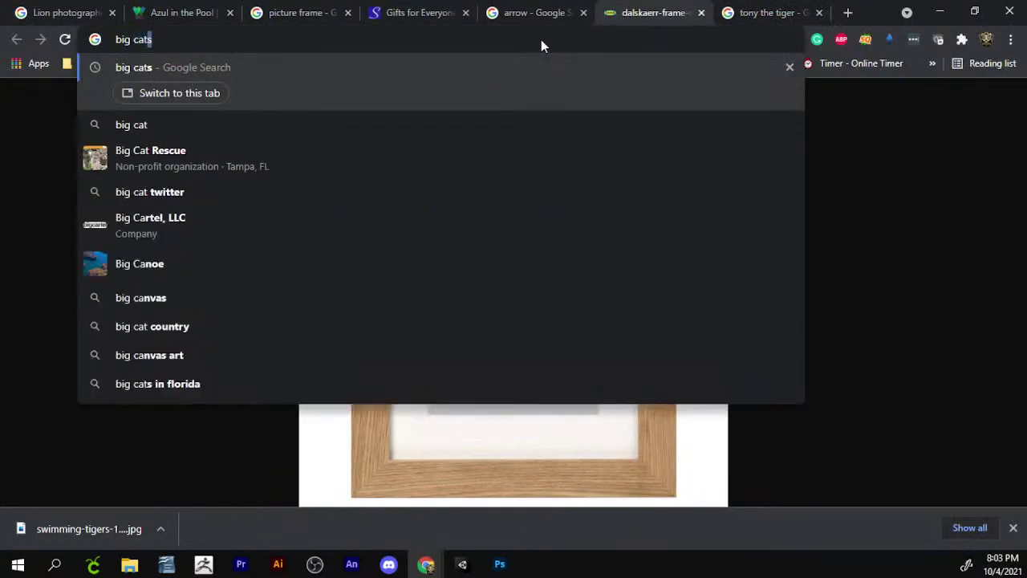
{"action": "key", "text": "Return"}
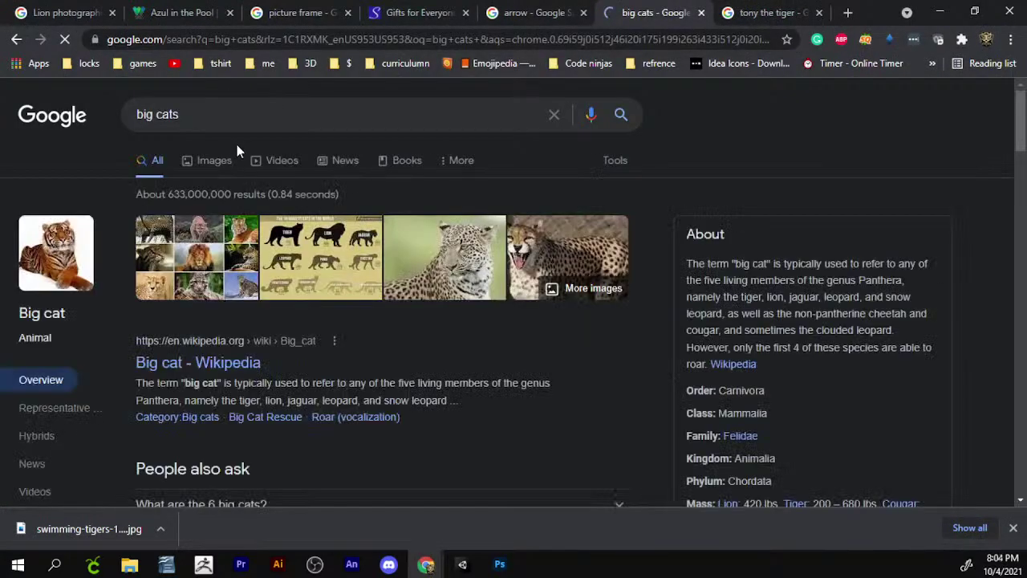
{"action": "left_click", "coordinate": [215, 160]}
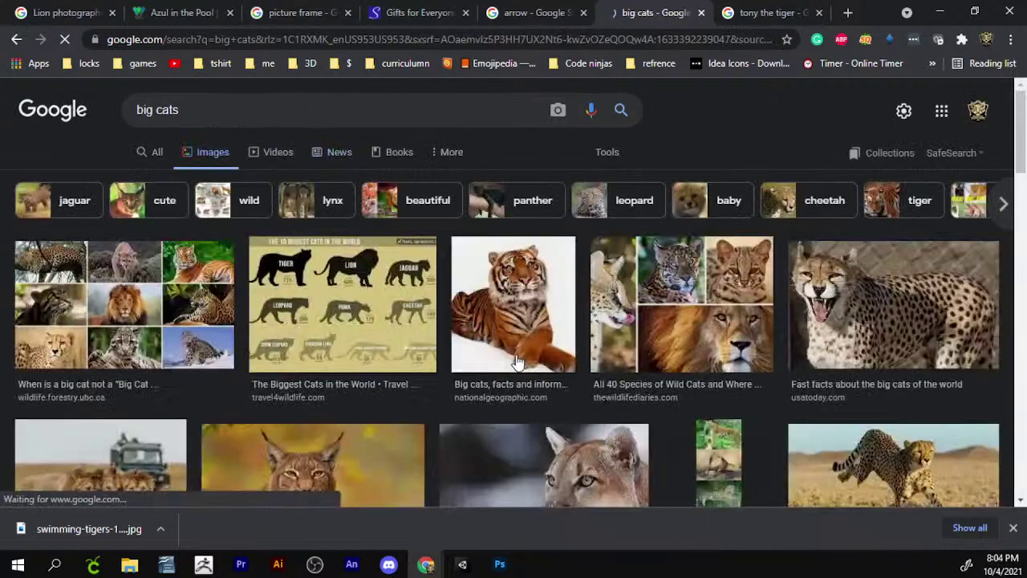
- Copy the nine-photo big cats collage from the image results and paste it onto the home screen in Animate
{"action": "left_click", "coordinate": [137, 304]}
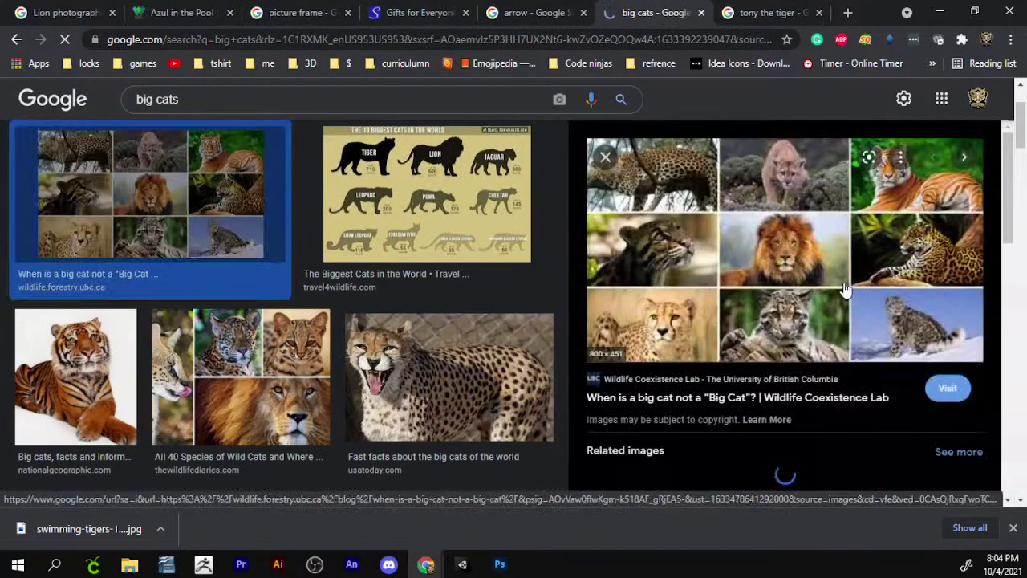
{"action": "right_click", "coordinate": [856, 244]}
{"action": "left_click", "coordinate": [898, 421]}
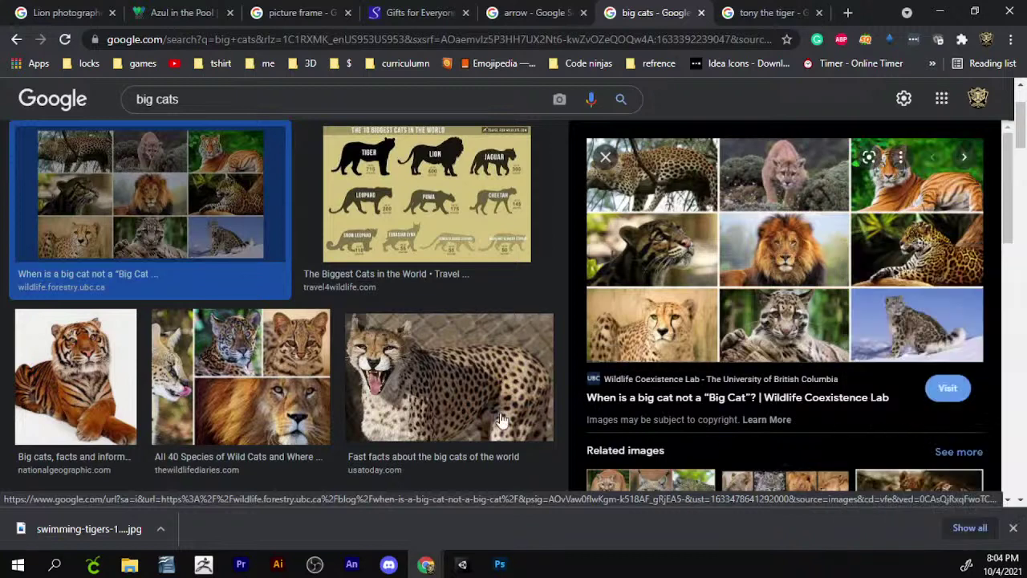
{"action": "key", "text": "alt+Tab"}
{"action": "scroll", "coordinate": [492, 363], "scroll_direction": "down", "scroll_amount": 2}
{"action": "scroll", "coordinate": [454, 335], "scroll_direction": "up", "scroll_amount": 5}
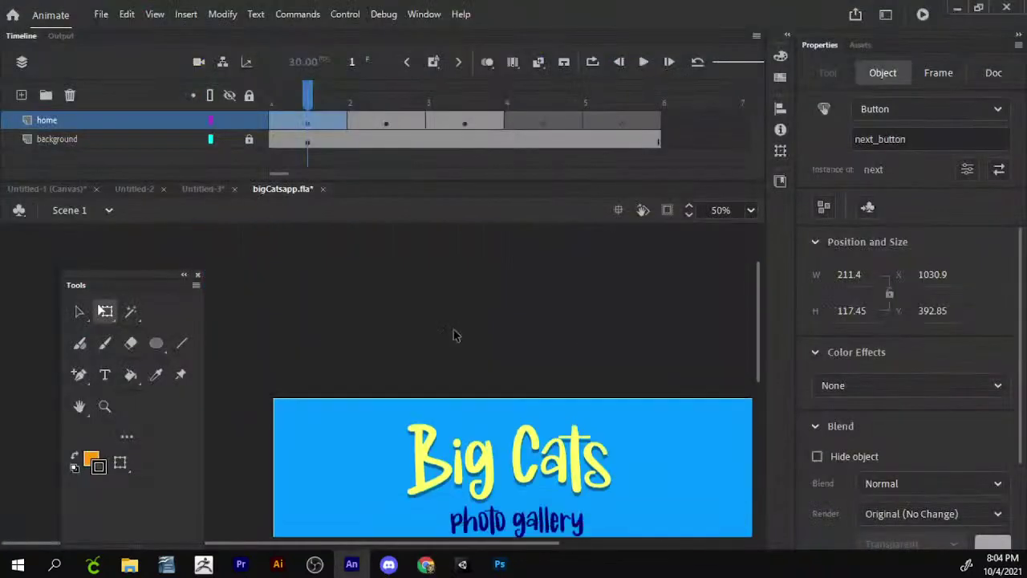
{"action": "right_click", "coordinate": [442, 271]}
{"action": "left_click", "coordinate": [517, 318]}
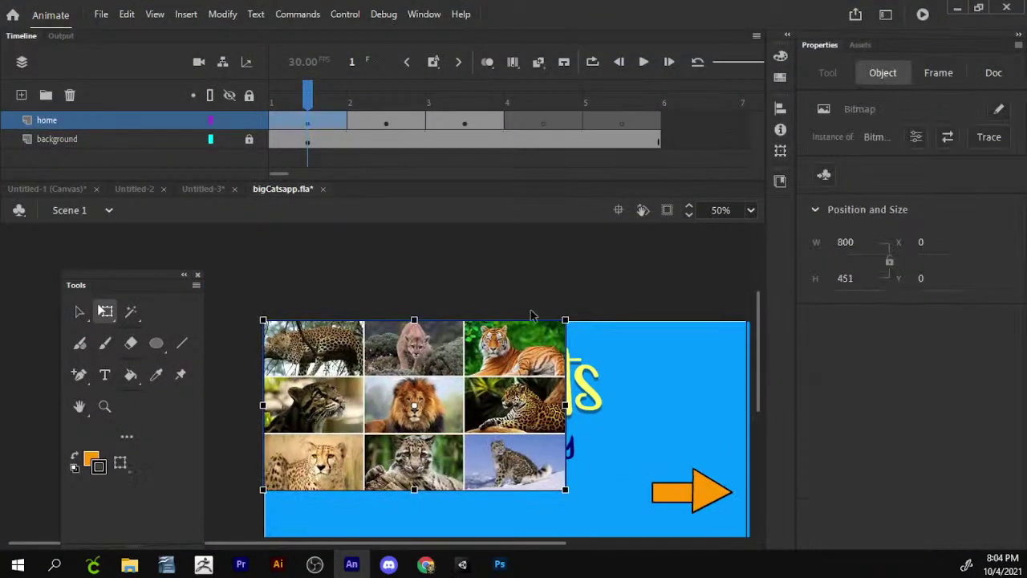
- Shrink the collage to about 408 by 230 and place it below the photo gallery subtitle at about X 434, Y 425
{"action": "left_click_drag", "start_coordinate": [566, 318], "coordinate": [509, 353]}
{"action": "left_click_drag", "start_coordinate": [431, 390], "coordinate": [531, 508]}
{"action": "scroll", "coordinate": [521, 449], "scroll_direction": "down", "scroll_amount": 2}
{"action": "left_click_drag", "start_coordinate": [605, 367], "coordinate": [590, 376]}
{"action": "left_click_drag", "start_coordinate": [560, 420], "coordinate": [560, 432]}
{"action": "scroll", "coordinate": [481, 258], "scroll_direction": "up", "scroll_amount": 1}
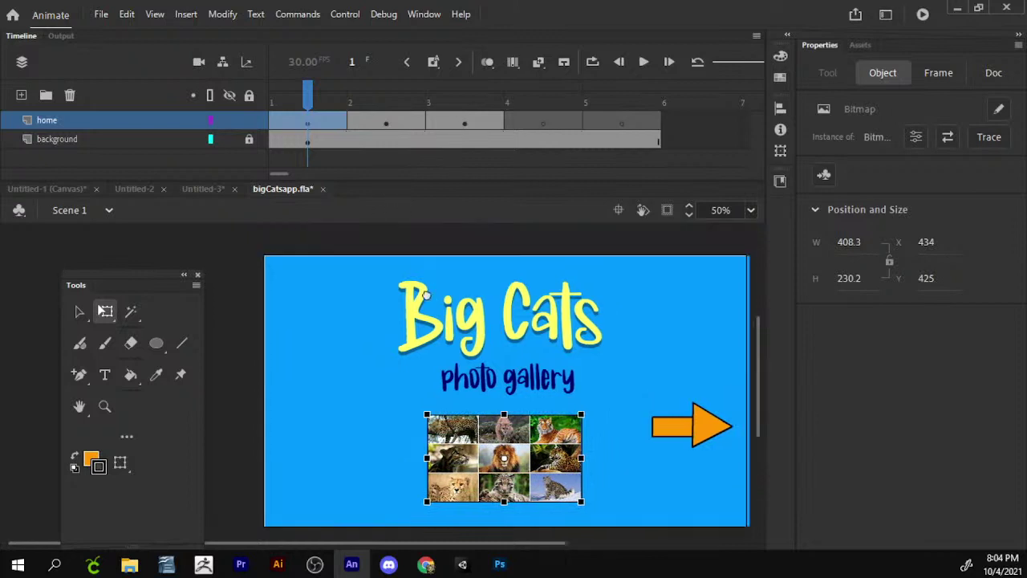
- Deselect the collage, test the movie, and close the preview window
{"action": "left_click", "coordinate": [482, 258]}
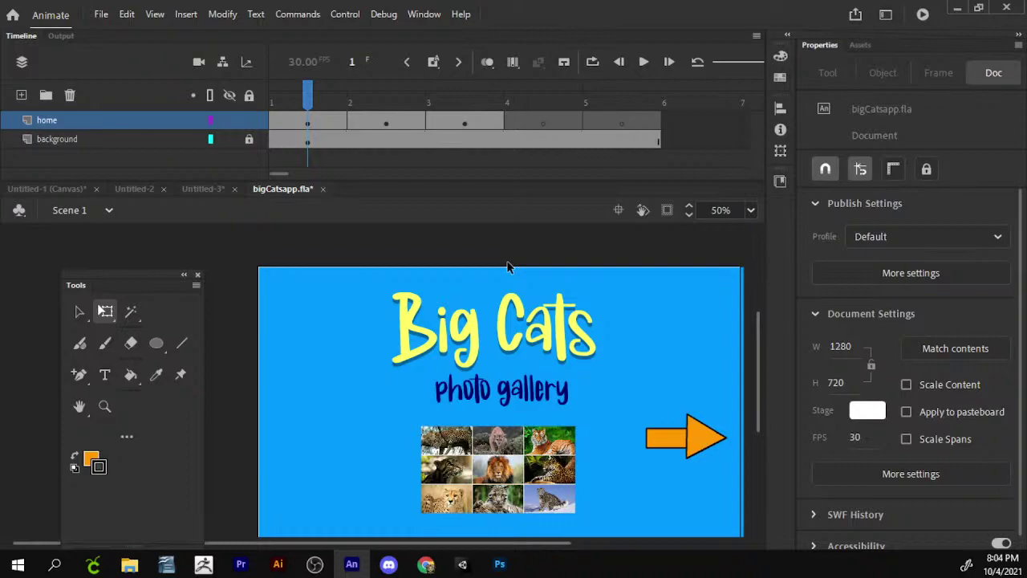
{"action": "key", "text": "ctrl+Return"}
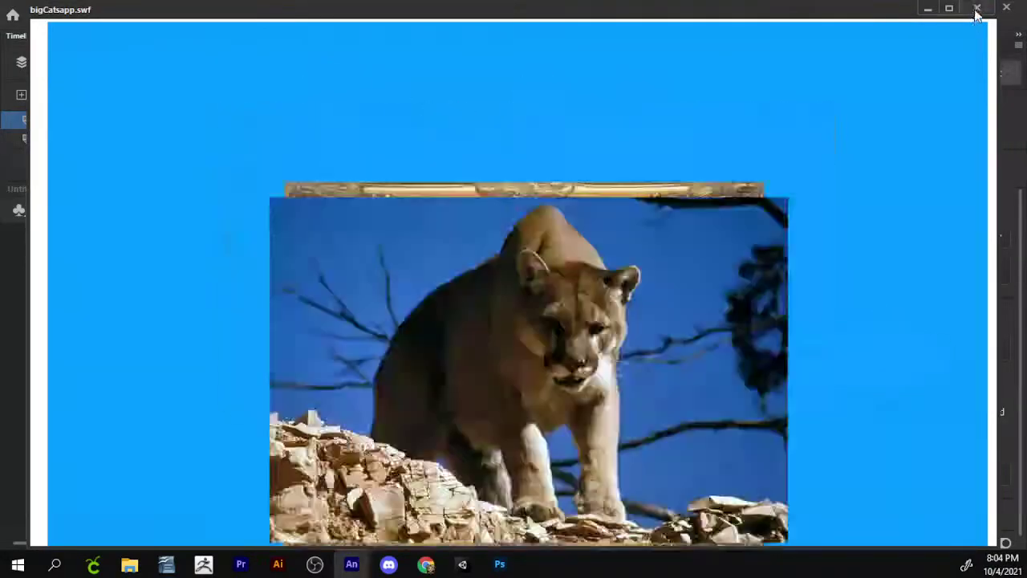
{"action": "left_click", "coordinate": [976, 8]}
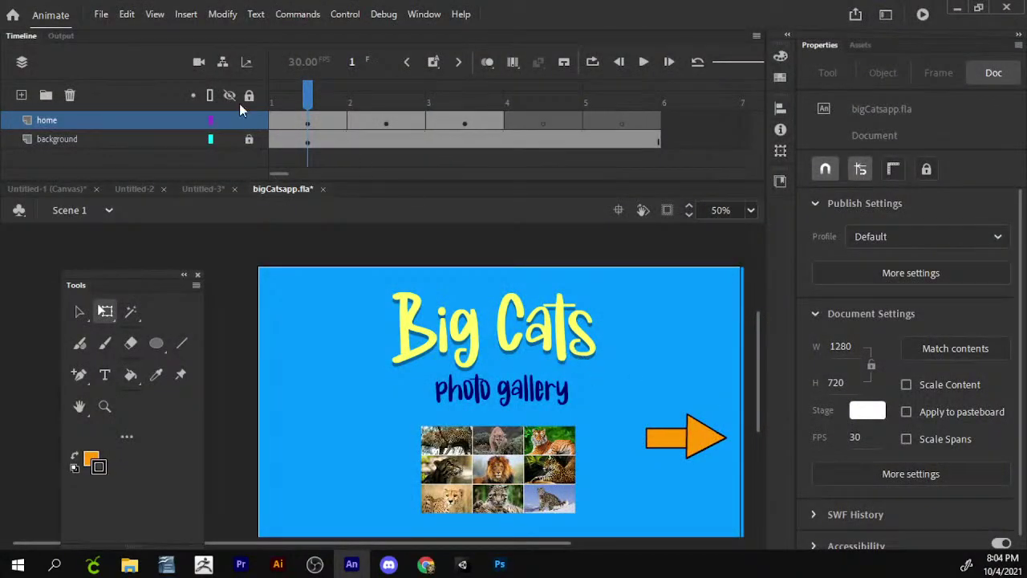
- Add a new layer above home and open a widened Actions editor for its first frame
{"action": "left_click", "coordinate": [22, 97]}
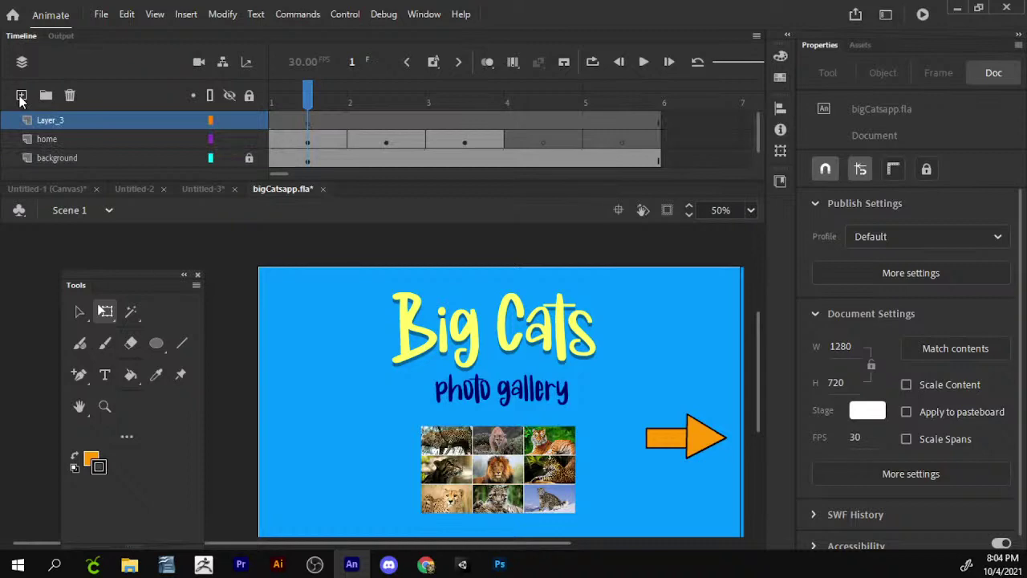
{"action": "left_click", "coordinate": [422, 15]}
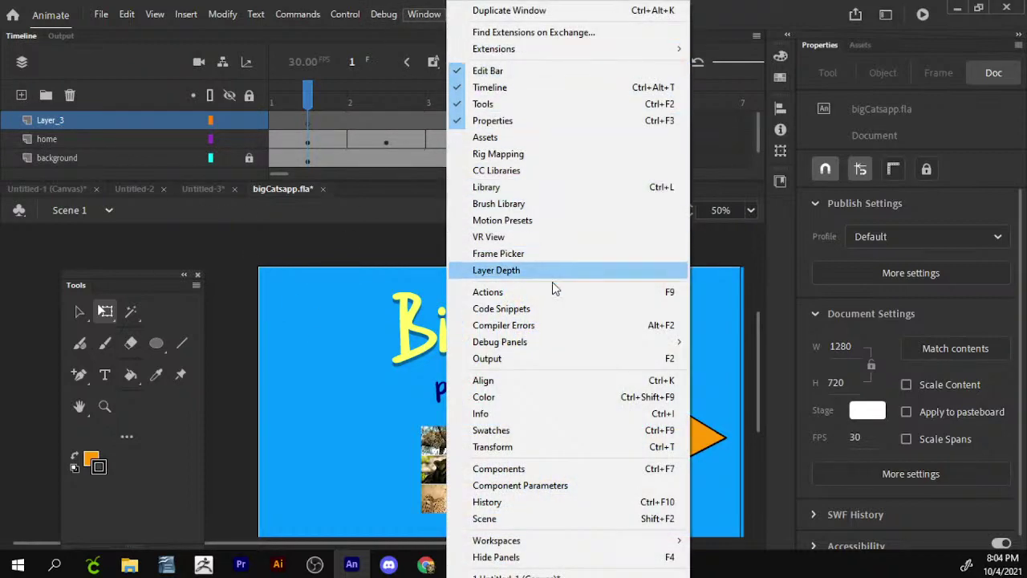
{"action": "left_click", "coordinate": [569, 292]}
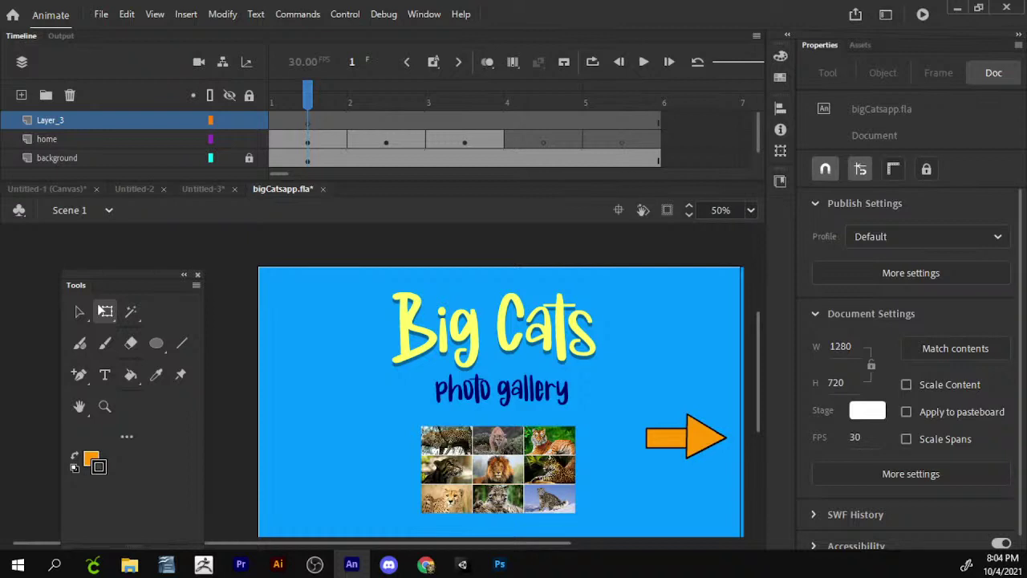
{"action": "key", "text": "F9"}
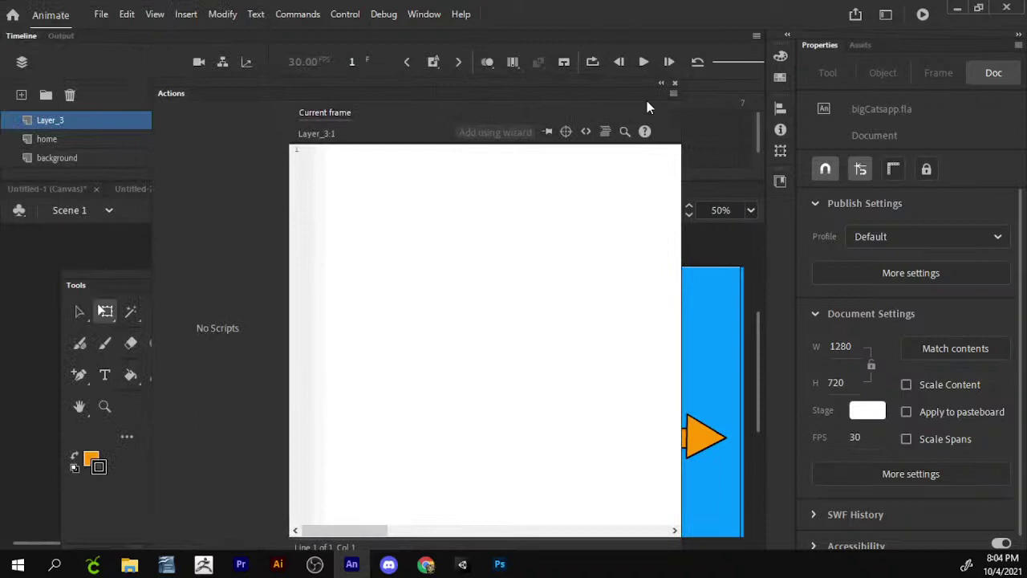
{"action": "left_click_drag", "start_coordinate": [619, 87], "coordinate": [606, 64]}
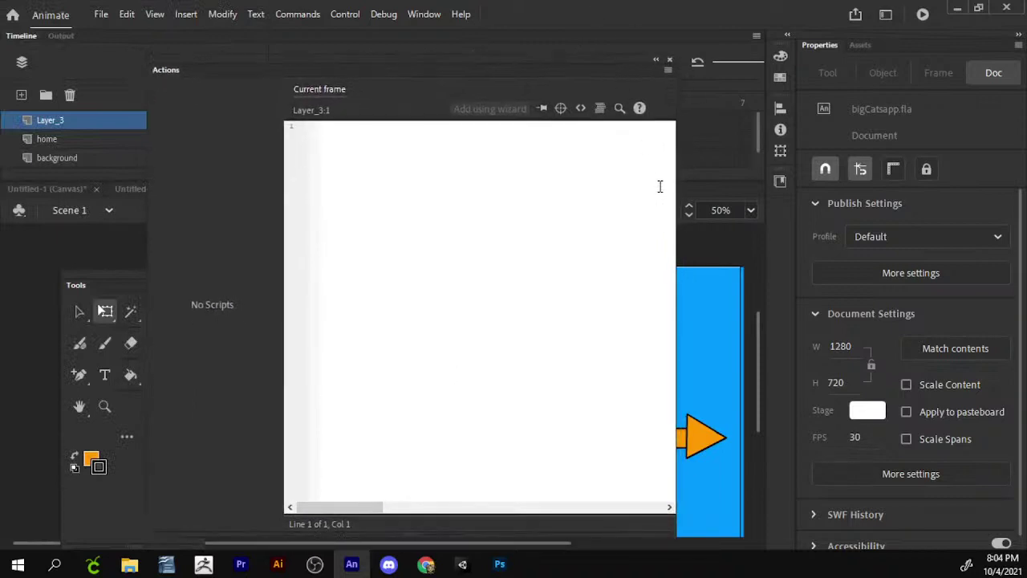
{"action": "left_click_drag", "start_coordinate": [679, 189], "coordinate": [727, 181]}
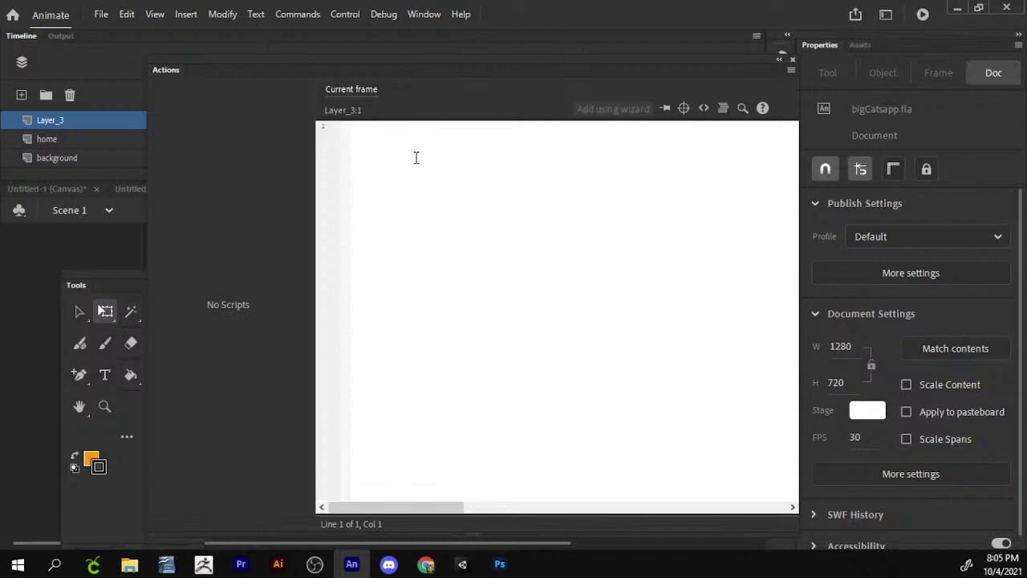
- Write a stop() command in the new layer's frame 1 script
{"action": "type", "text": "t"}
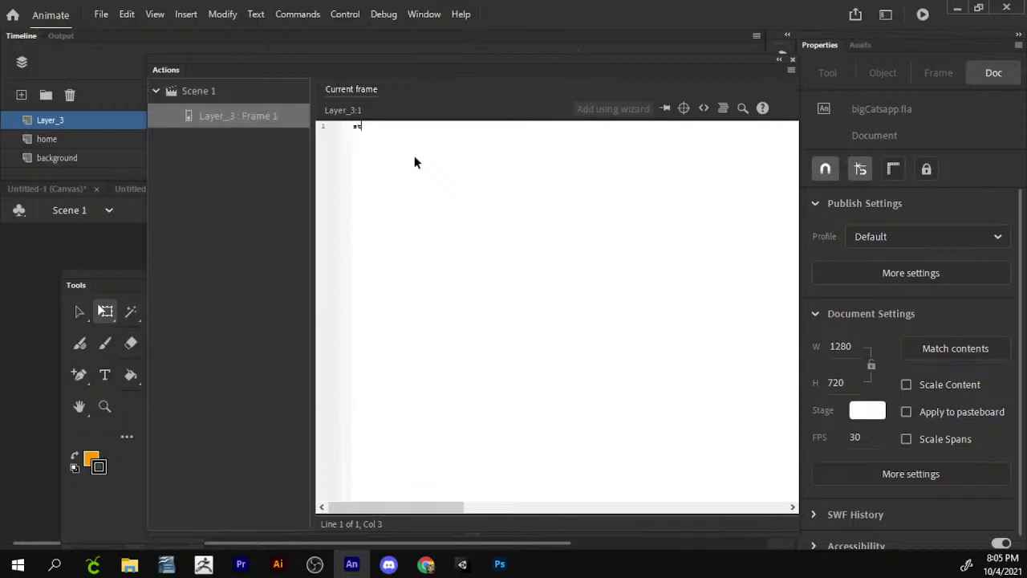
{"action": "type", "text": "op("}
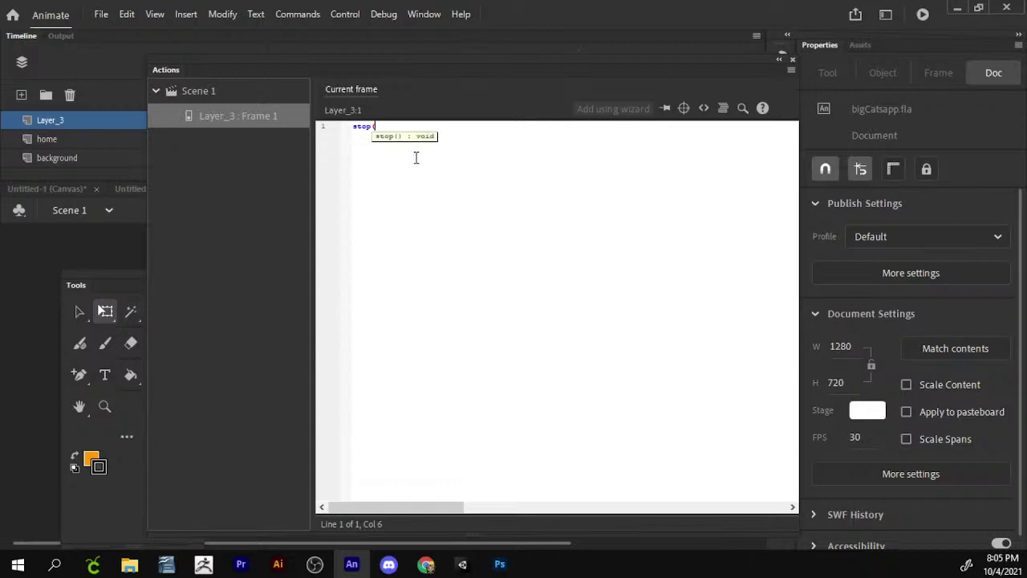
{"action": "type", "text": ")"}
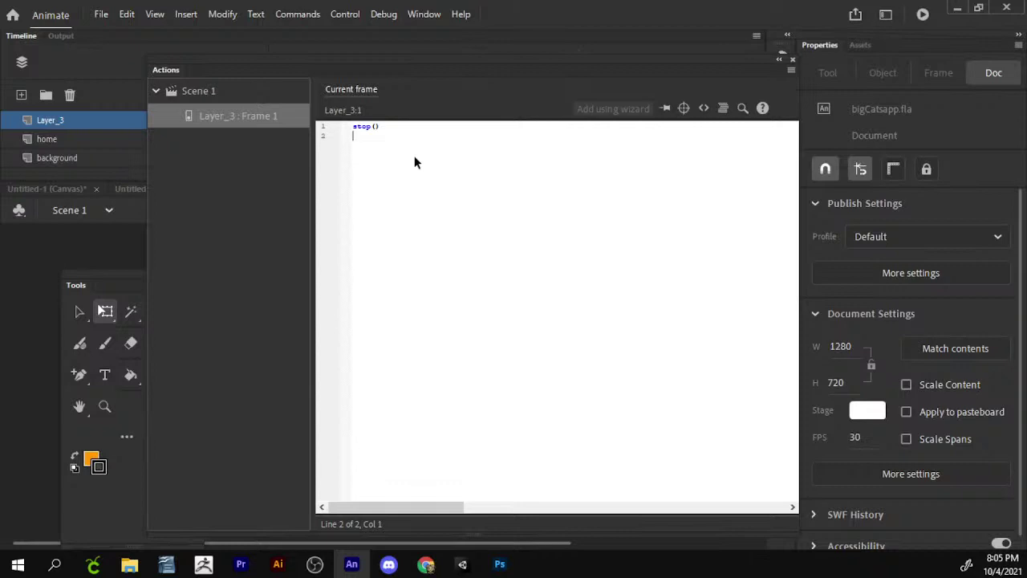
- Test the movie with the stop script in a maximized preview window and close it
{"action": "key", "text": "ctrl+Return"}
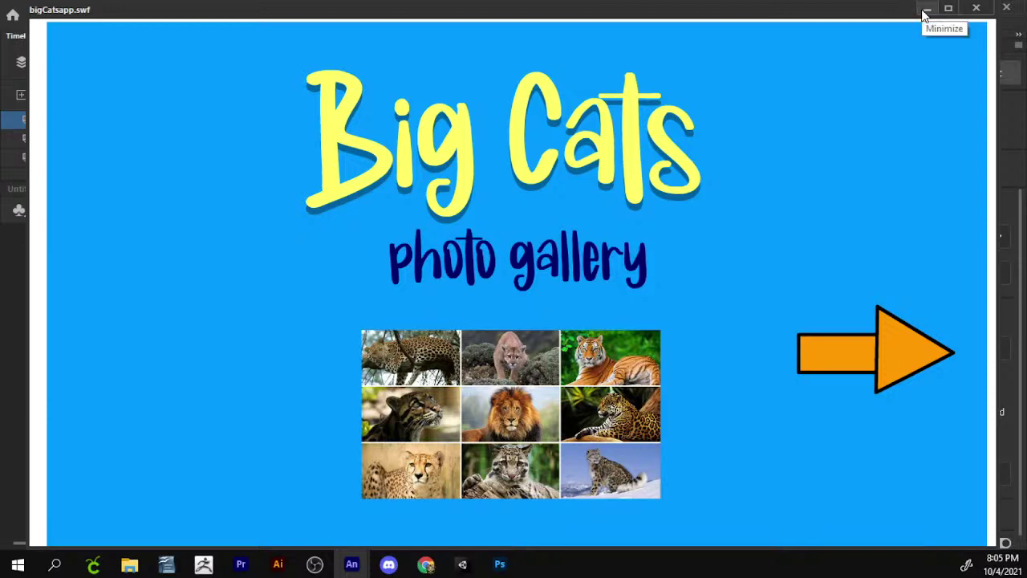
{"action": "left_click", "coordinate": [946, 10]}
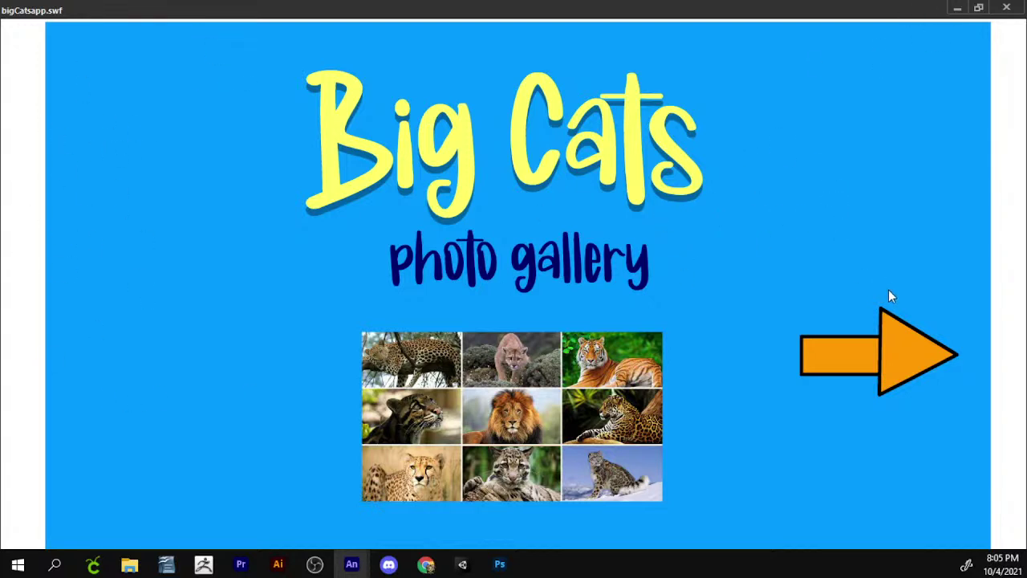
{"action": "left_click", "coordinate": [1008, 8]}
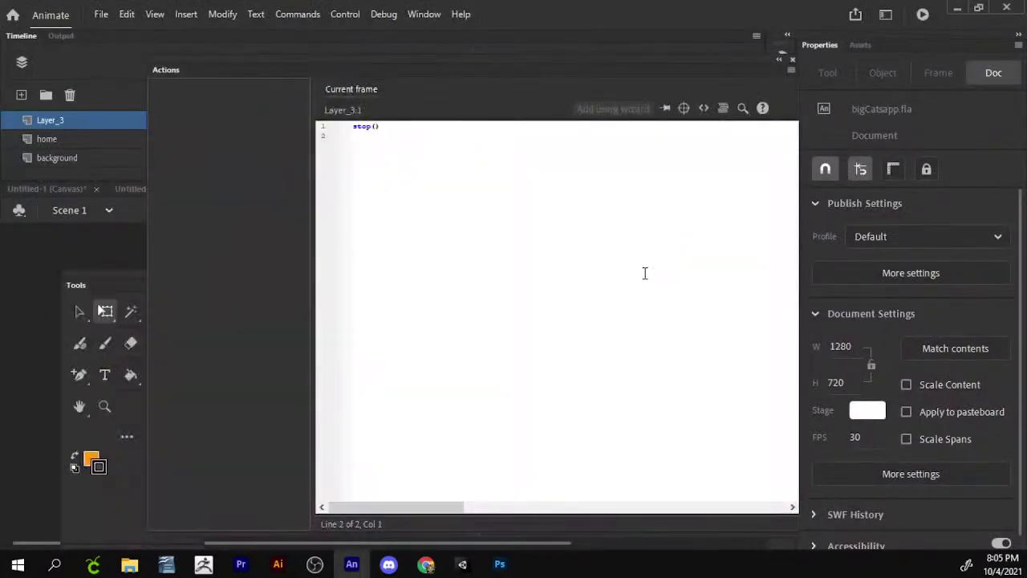
- Move the Actions editor down clear of the stage and check the script layer's first frame
{"action": "left_click_drag", "start_coordinate": [522, 73], "coordinate": [462, 539]}
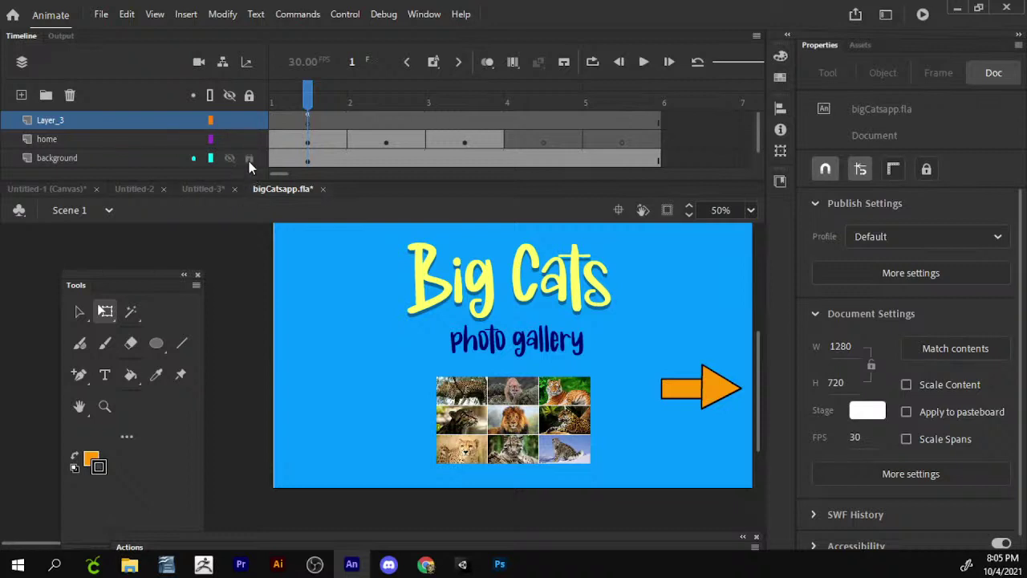
{"action": "left_click", "coordinate": [315, 119]}
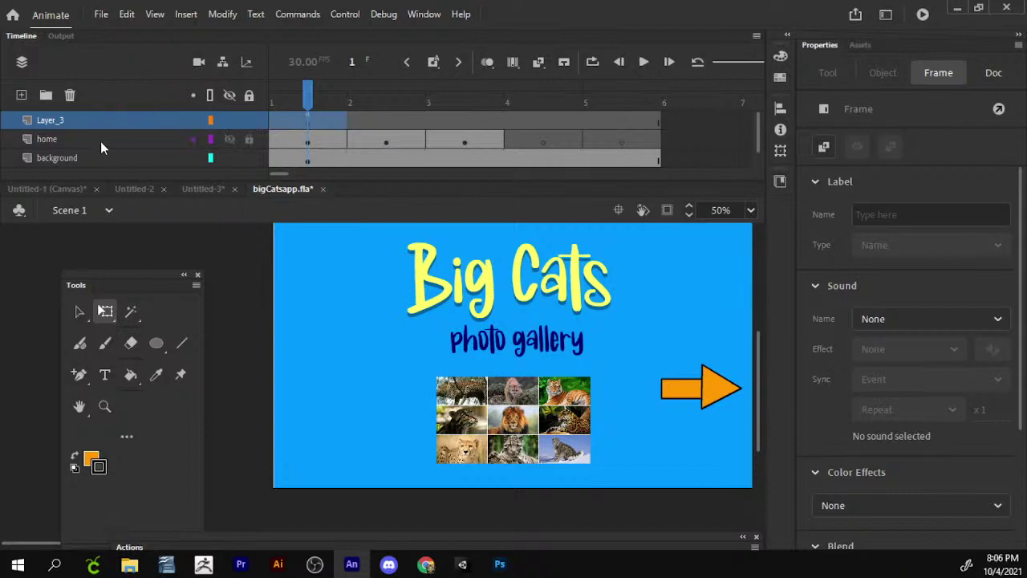
{"action": "double_click", "coordinate": [58, 120]}
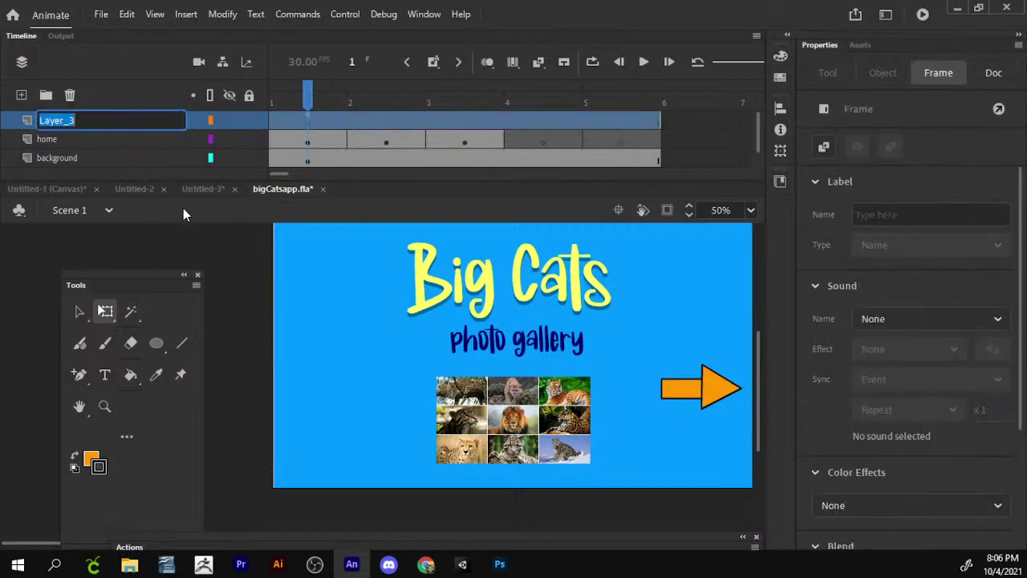
{"action": "left_click", "coordinate": [202, 239]}
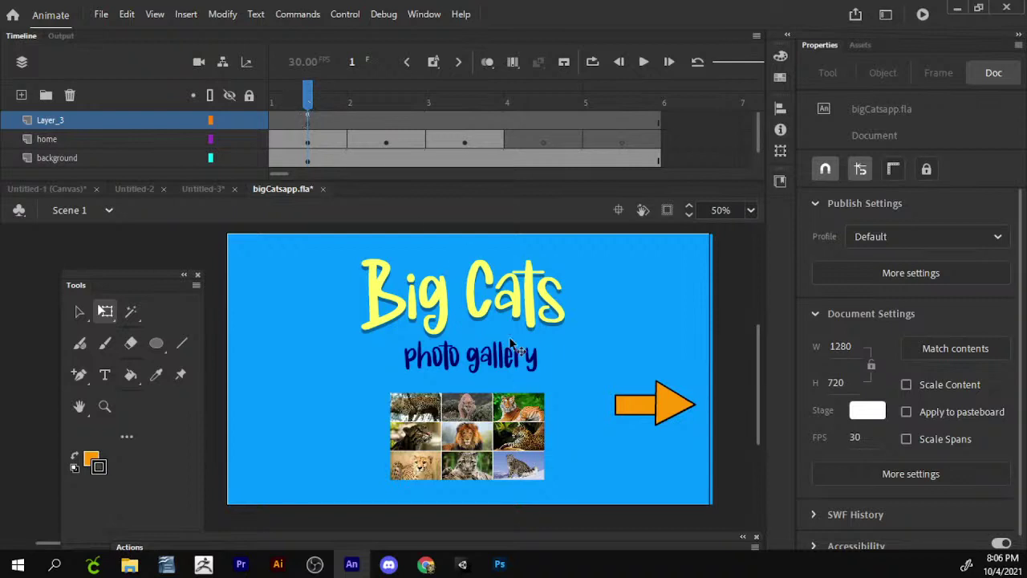
- On frame 2, shrink the framed puma photo to about 556 by 405 and place it at about X 347, Y 152
{"action": "left_click_drag", "start_coordinate": [309, 89], "coordinate": [386, 95]}
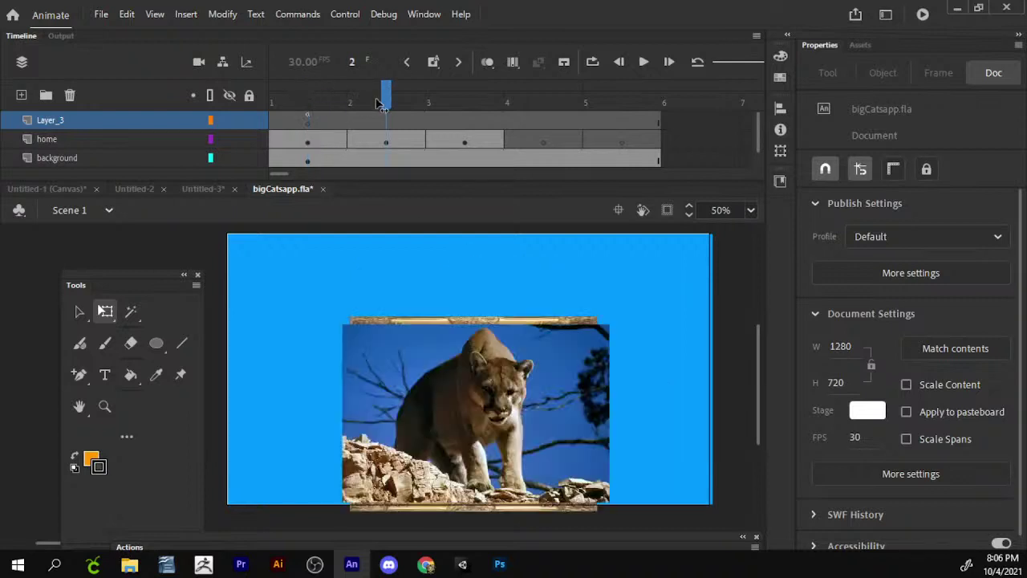
{"action": "left_click_drag", "start_coordinate": [449, 385], "coordinate": [449, 331]}
{"action": "left_click_drag", "start_coordinate": [612, 269], "coordinate": [566, 271]}
{"action": "left_click_drag", "start_coordinate": [562, 429], "coordinate": [579, 436]}
{"action": "left_click_drag", "start_coordinate": [550, 369], "coordinate": [534, 369]}
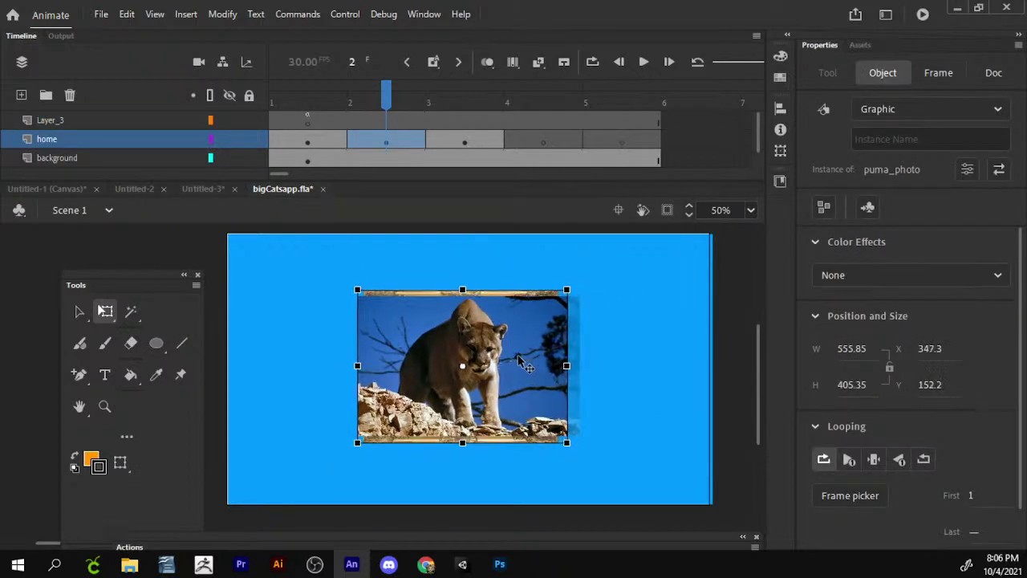
{"action": "double_click", "coordinate": [500, 379]}
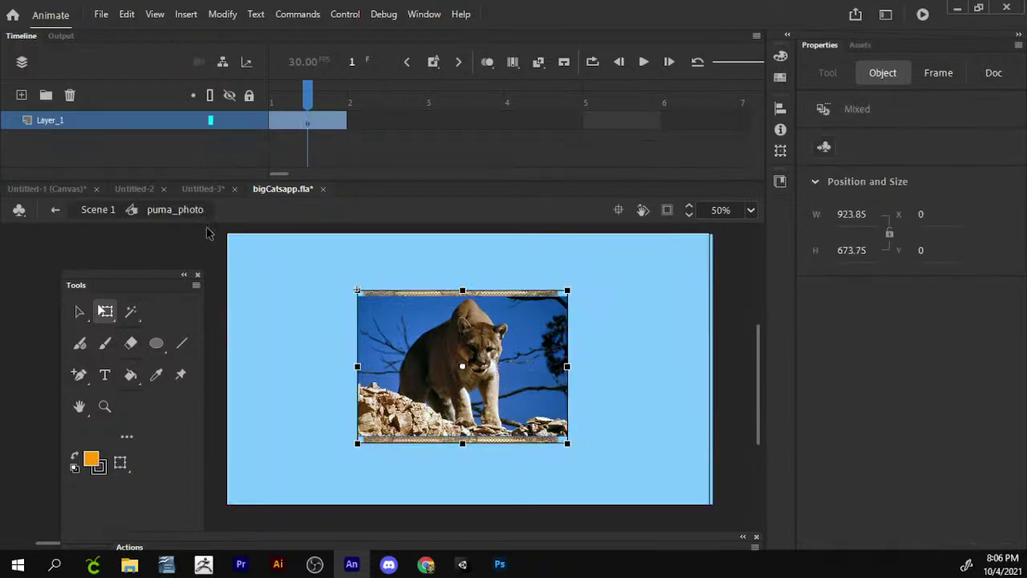
{"action": "left_click", "coordinate": [108, 212]}
- On frame 1, shrink the "photo gallery" text inside the title clip and enlarge the whole title to about 800 by 397
{"action": "left_click", "coordinate": [307, 103]}
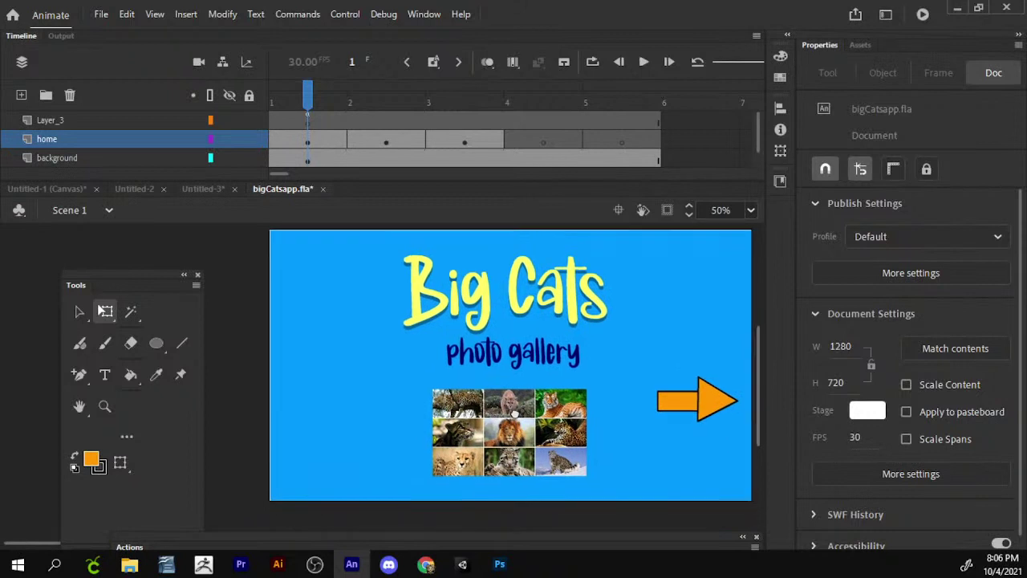
{"action": "left_click", "coordinate": [562, 357]}
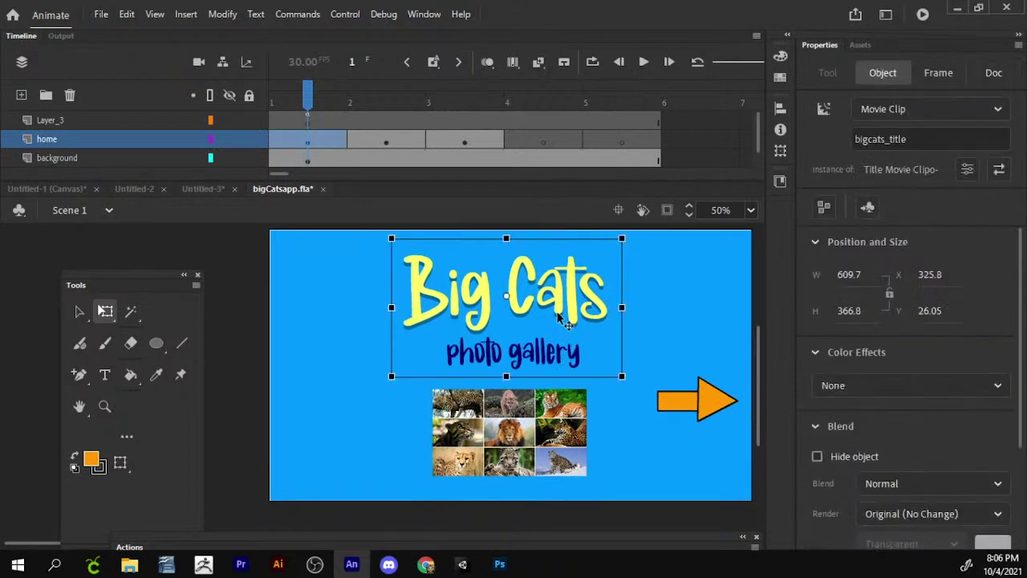
{"action": "double_click", "coordinate": [544, 364]}
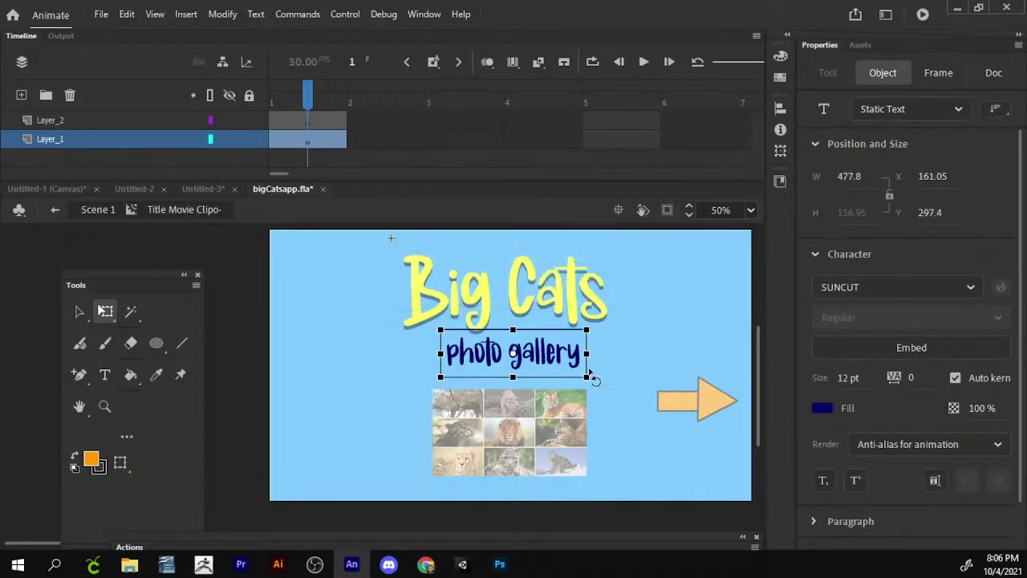
{"action": "left_click_drag", "start_coordinate": [586, 378], "coordinate": [567, 344]}
{"action": "left_click", "coordinate": [99, 209]}
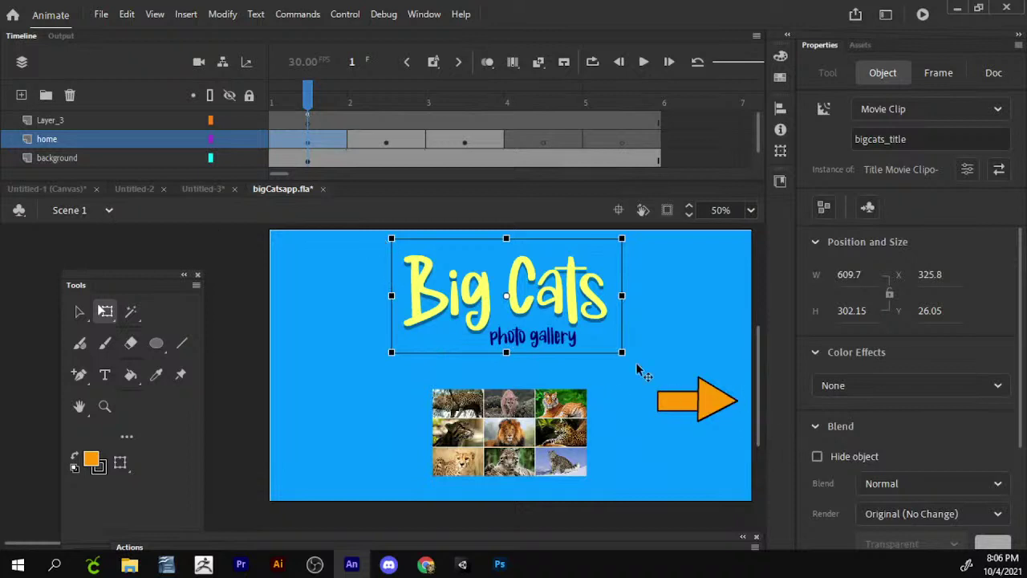
{"action": "mouse_move", "coordinate": [623, 352]}
{"action": "left_mouse_down"}
{"action": "mouse_move", "coordinate": [660, 374]}
{"action": "mouse_move", "coordinate": [621, 353]}
{"action": "mouse_move", "coordinate": [613, 362]}
{"action": "left_mouse_up"}
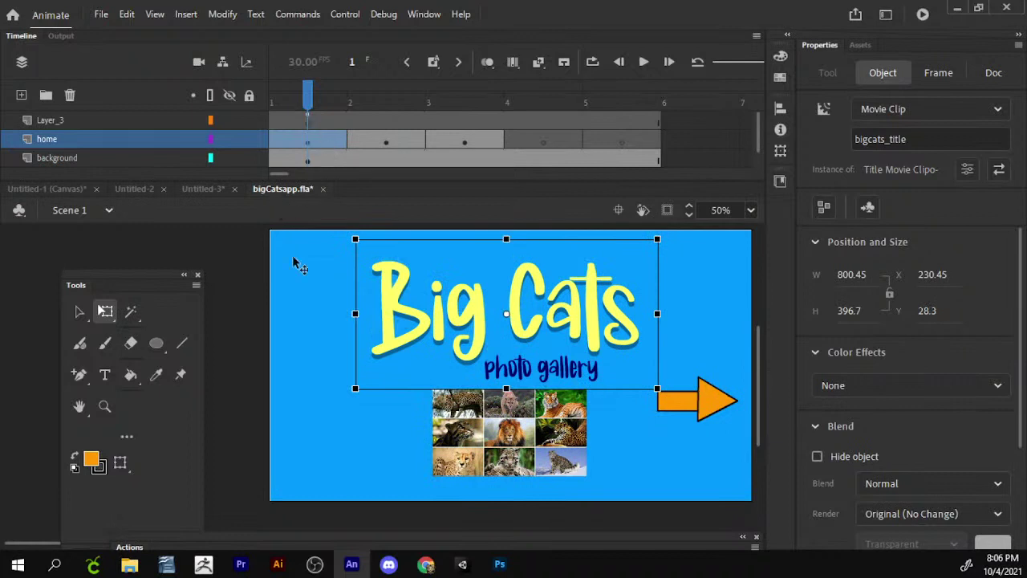
- Stretch the blue background shape past the stage edges to about 1428 by 828
{"action": "left_click", "coordinate": [321, 287]}
{"action": "scroll", "coordinate": [305, 305], "scroll_direction": "up", "scroll_amount": 2}
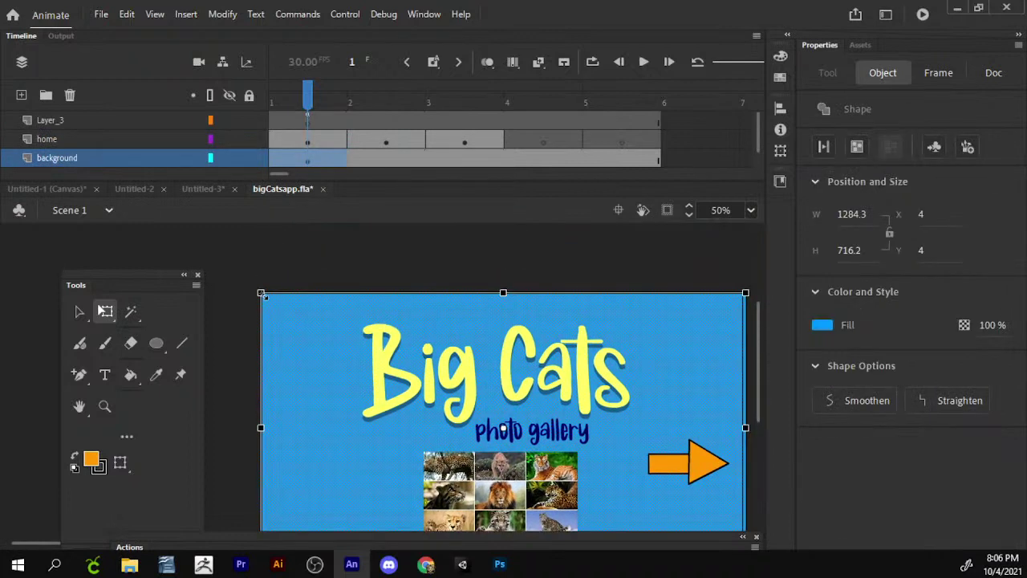
{"action": "left_click_drag", "start_coordinate": [259, 291], "coordinate": [247, 286]}
{"action": "key", "text": "ctrl+z"}
{"action": "scroll", "coordinate": [373, 337], "scroll_direction": "right", "scroll_amount": 1}
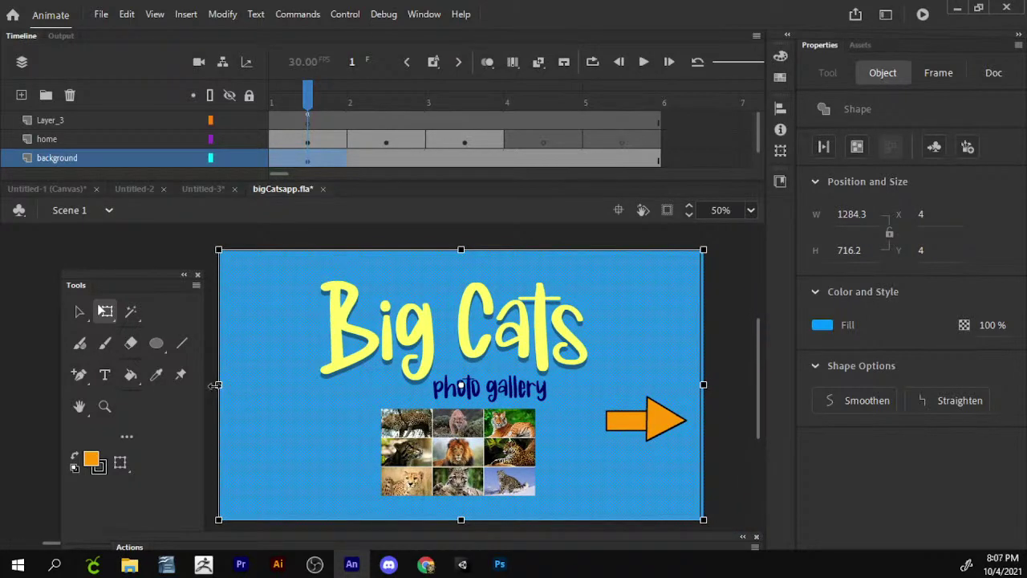
{"action": "left_click_drag", "start_coordinate": [215, 385], "coordinate": [188, 385]}
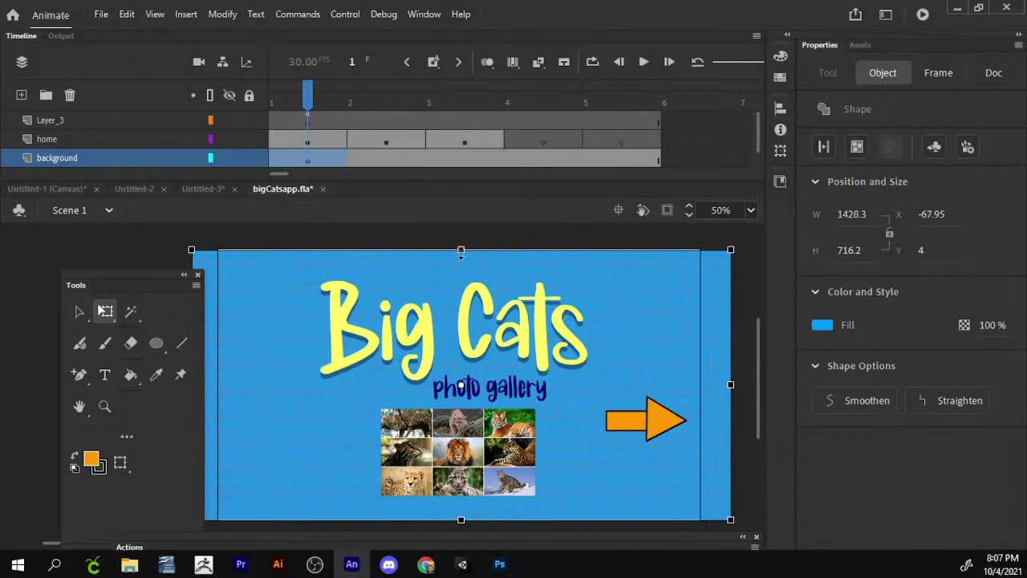
{"action": "left_click_drag", "start_coordinate": [460, 250], "coordinate": [466, 230]}
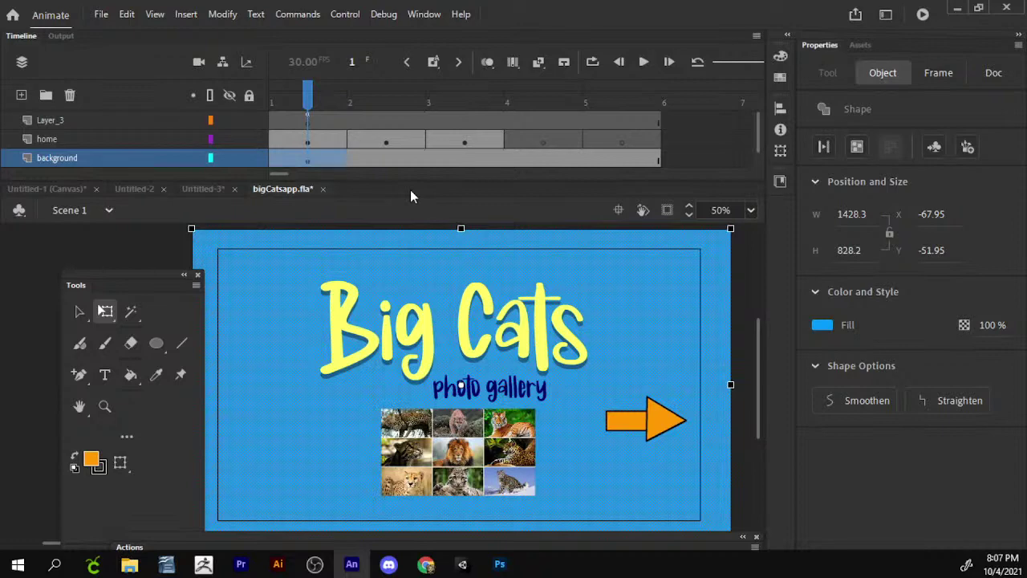
- Test the movie to check the home screen and arrow, and close the preview
{"action": "key", "text": "ctrl+Return"}
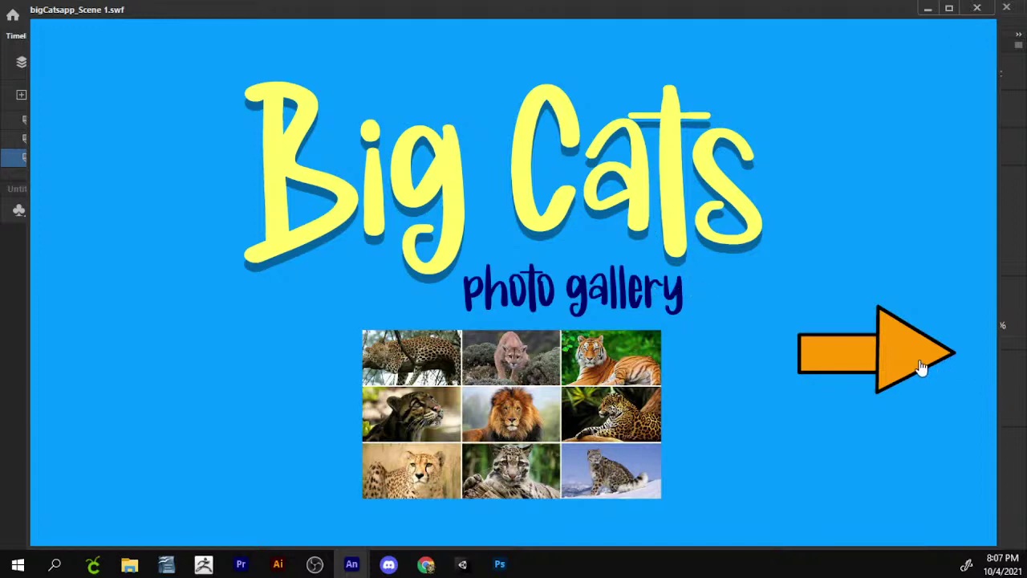
{"action": "left_click", "coordinate": [987, 9]}
{"action": "scroll", "coordinate": [666, 361], "scroll_direction": "down", "scroll_amount": 2}
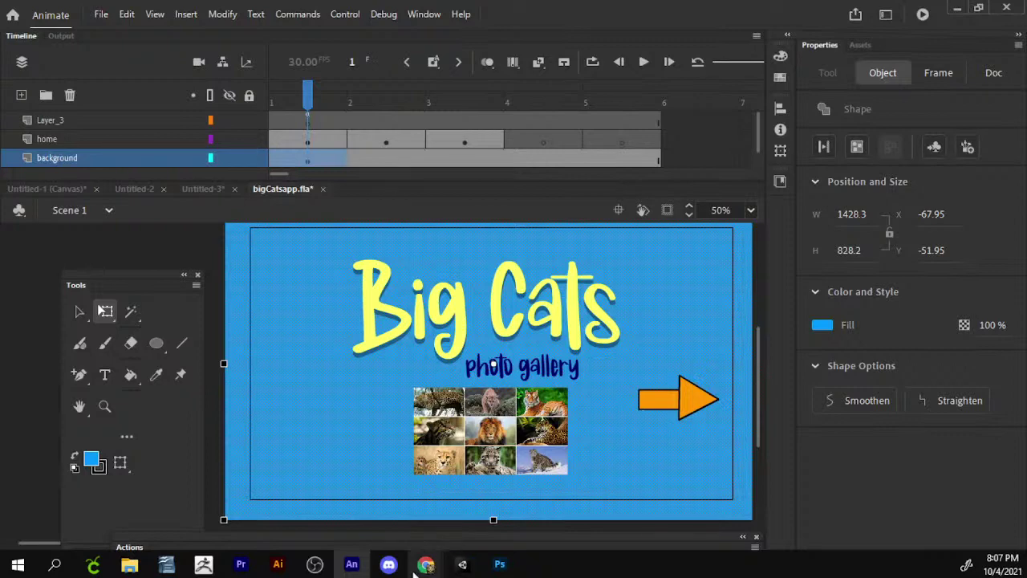
- Switch to Chrome and search Google Images for "internet icon"
{"action": "mouse_move", "coordinate": [422, 571]}
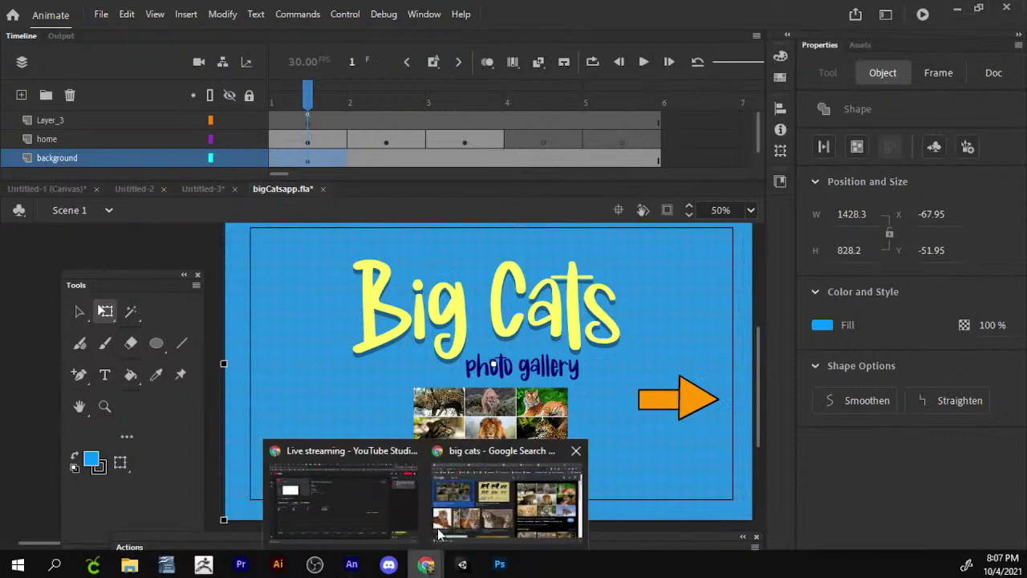
{"action": "left_click", "coordinate": [464, 496]}
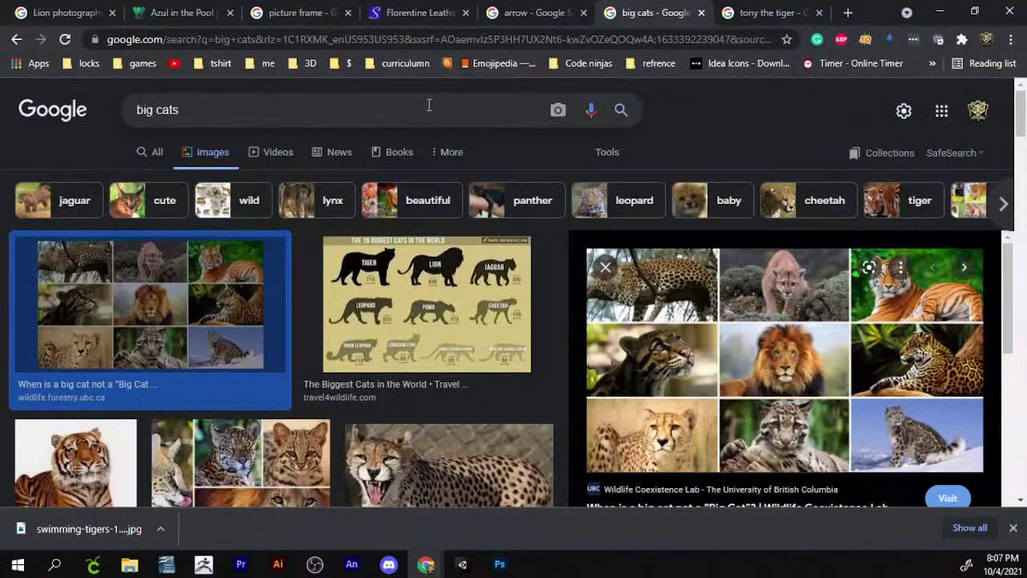
{"action": "double_click", "coordinate": [428, 105]}
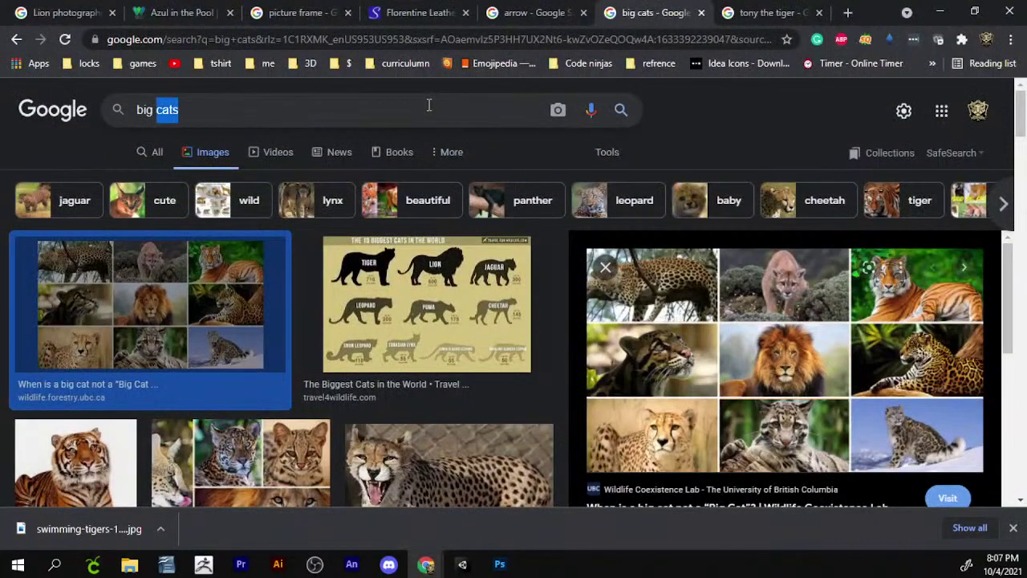
{"action": "triple_click", "coordinate": [429, 105]}
{"action": "type", "text": "internet ic"}
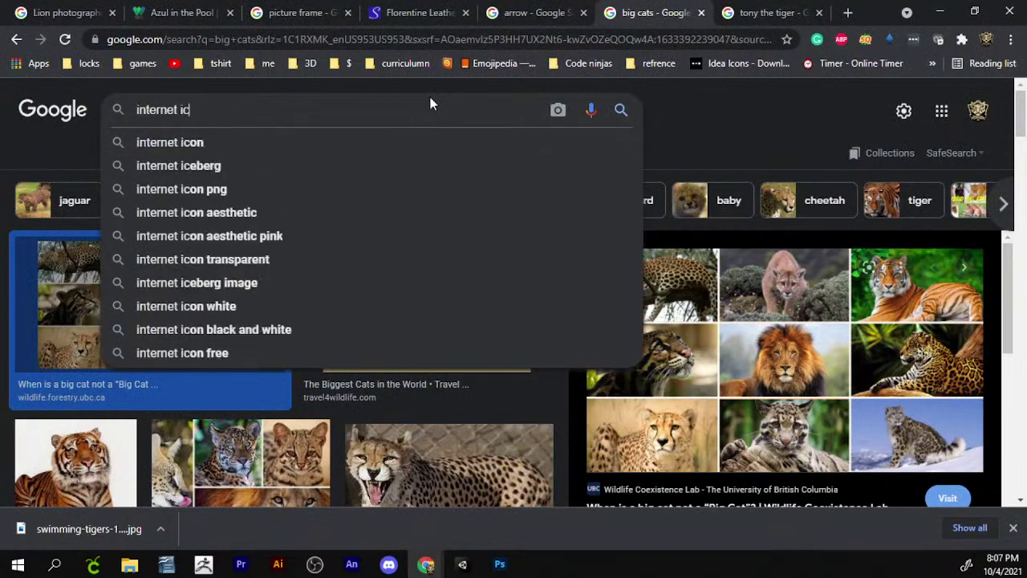
{"action": "type", "text": "on"}
{"action": "key", "text": "Return"}
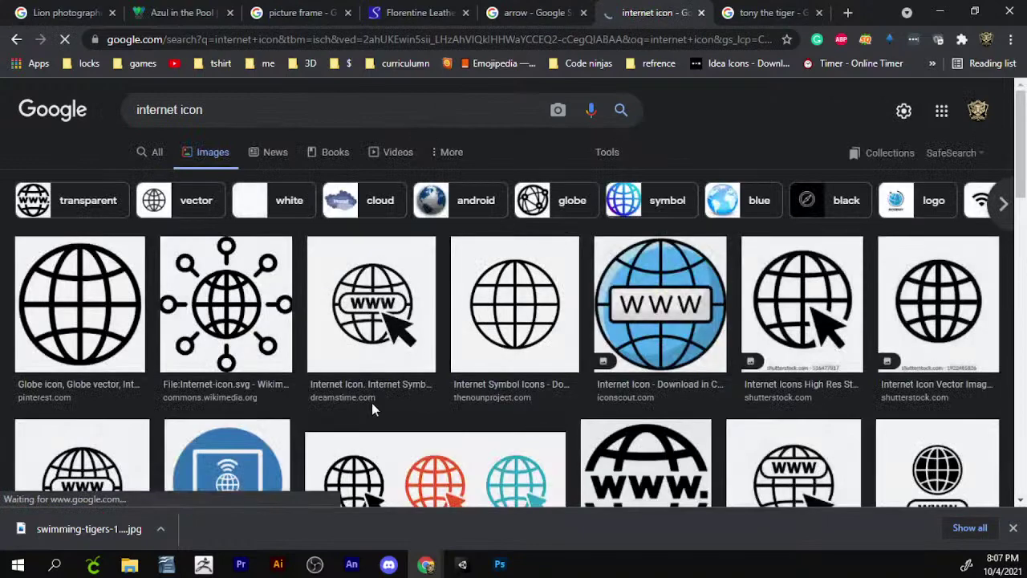
- Copy the Dreamstime globe image with the WWW label and arrow cursor from the search results
{"action": "left_click", "coordinate": [413, 319]}
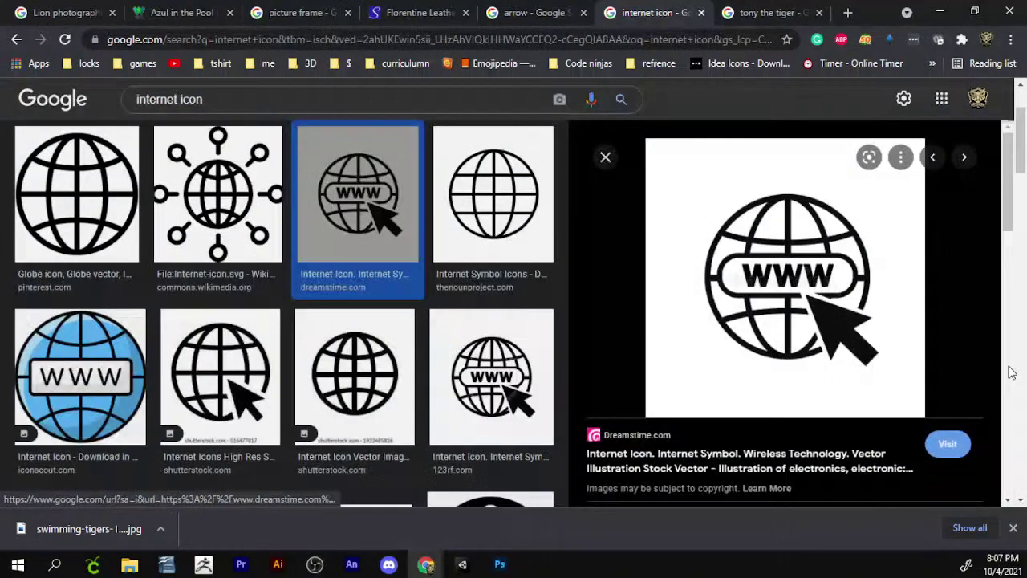
{"action": "right_click", "coordinate": [832, 257]}
{"action": "left_click", "coordinate": [955, 459]}
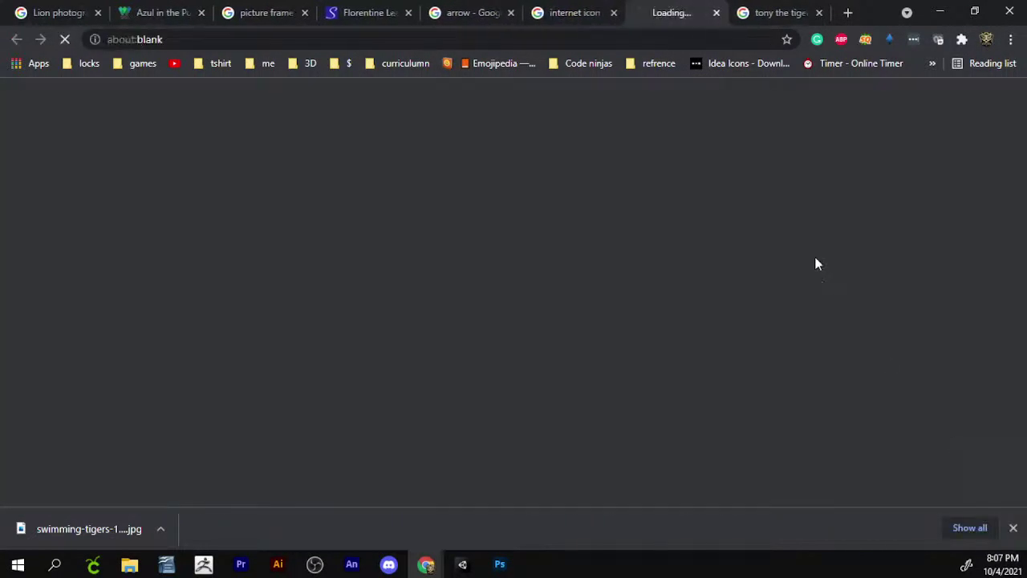
{"action": "right_click", "coordinate": [817, 263]}
{"action": "left_click", "coordinate": [561, 13]}
{"action": "right_click", "coordinate": [829, 258]}
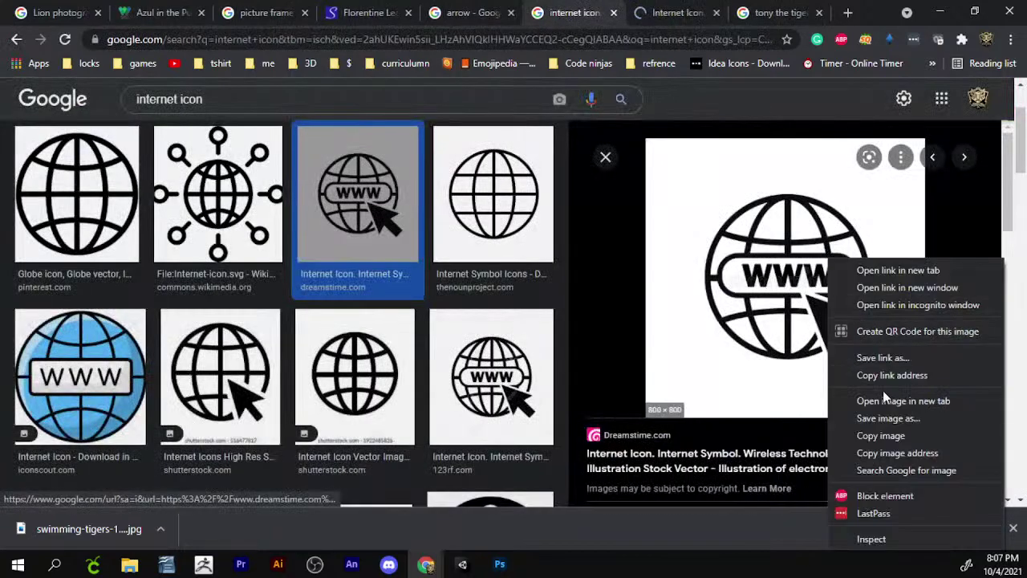
{"action": "left_click", "coordinate": [886, 435]}
- Switch to Animate, paste the globe image, shrink it to about 448 by 448, and place it above the stage
{"action": "left_click", "coordinate": [351, 564]}
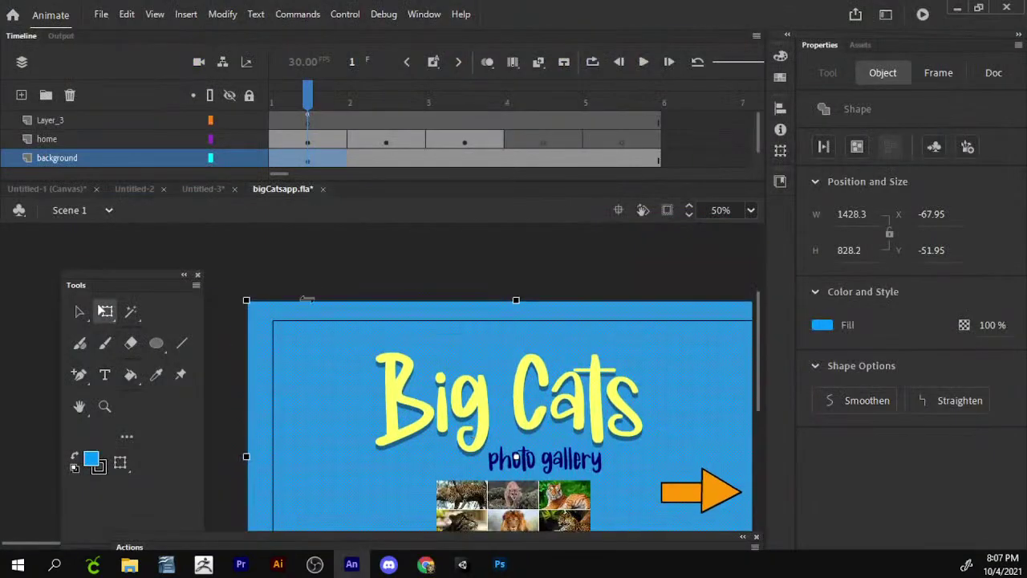
{"action": "right_click", "coordinate": [310, 265]}
{"action": "left_click", "coordinate": [367, 321]}
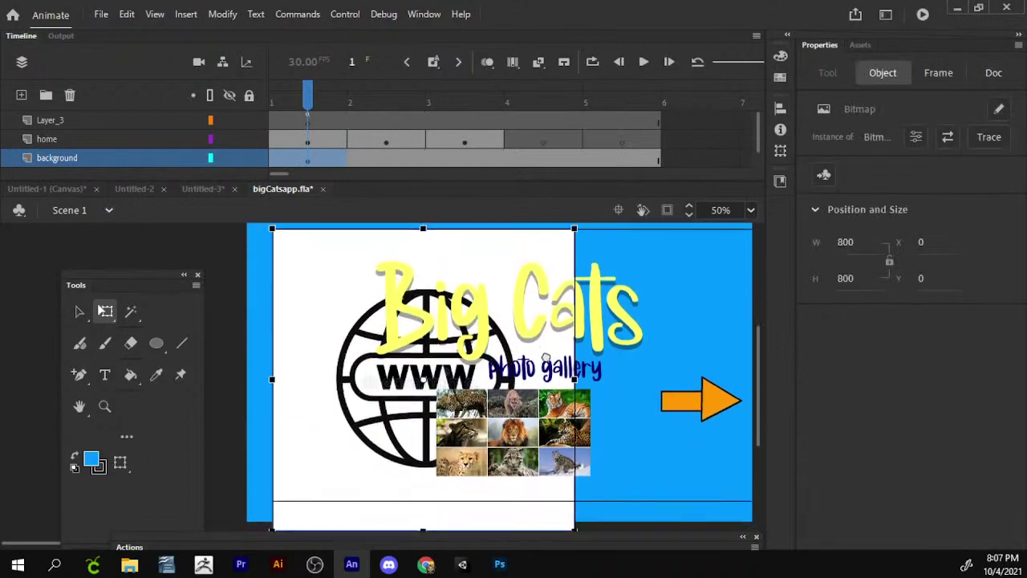
{"action": "left_click_drag", "start_coordinate": [545, 357], "coordinate": [440, 235]}
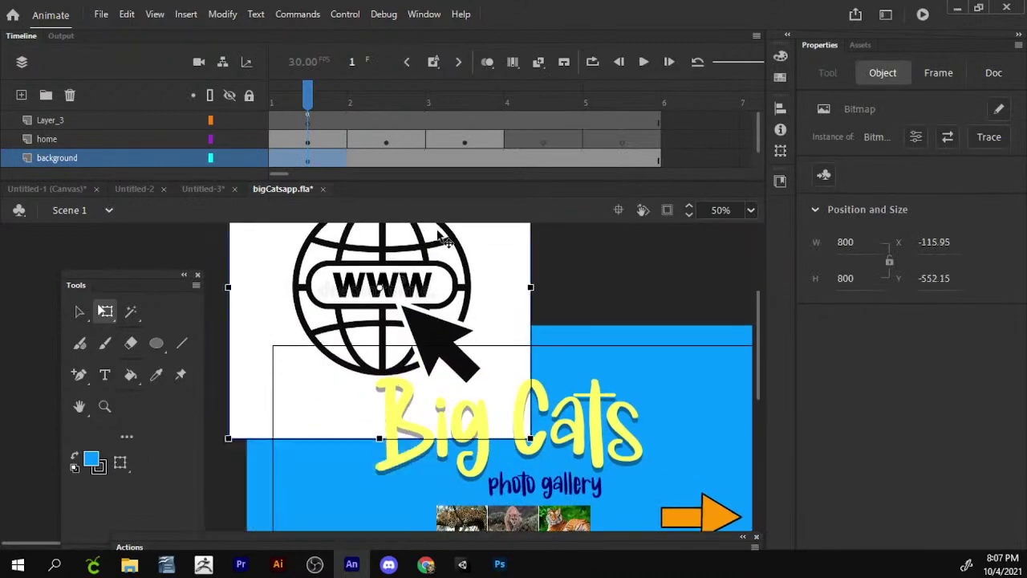
{"action": "scroll", "coordinate": [482, 321], "scroll_direction": "up", "scroll_amount": 3}
{"action": "left_click_drag", "start_coordinate": [527, 312], "coordinate": [465, 383]}
{"action": "left_click_drag", "start_coordinate": [426, 451], "coordinate": [444, 306]}
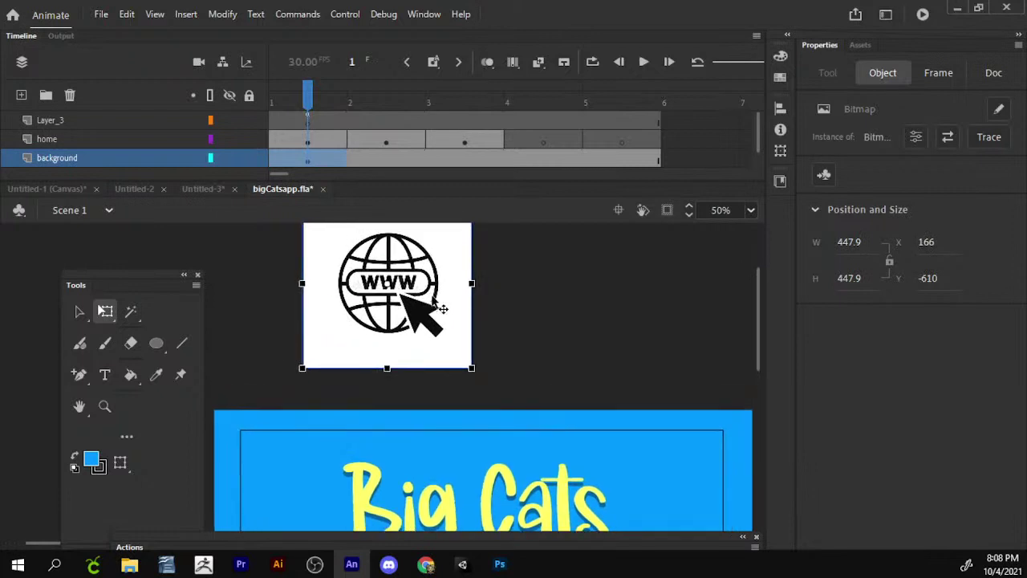
{"action": "scroll", "coordinate": [442, 308], "scroll_direction": "up", "scroll_amount": 1}
{"action": "scroll", "coordinate": [439, 333], "scroll_direction": "up", "scroll_amount": 1}
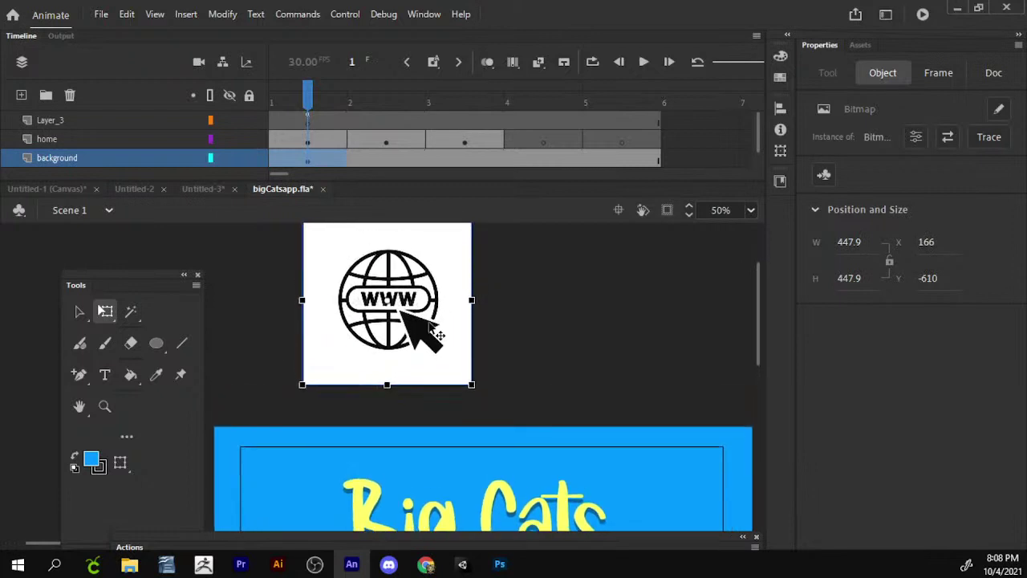
- Trace the globe bitmap with color threshold 10, minimum area 10 and Normal fits, and delete the white area around the globe
{"action": "left_click", "coordinate": [222, 13]}
{"action": "mouse_move", "coordinate": [282, 135]}
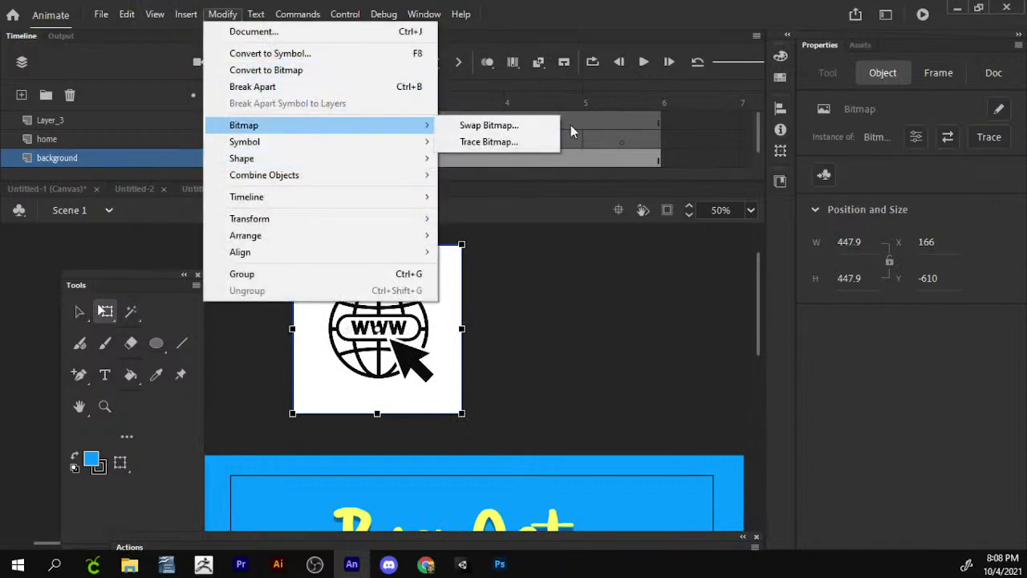
{"action": "left_click", "coordinate": [514, 142]}
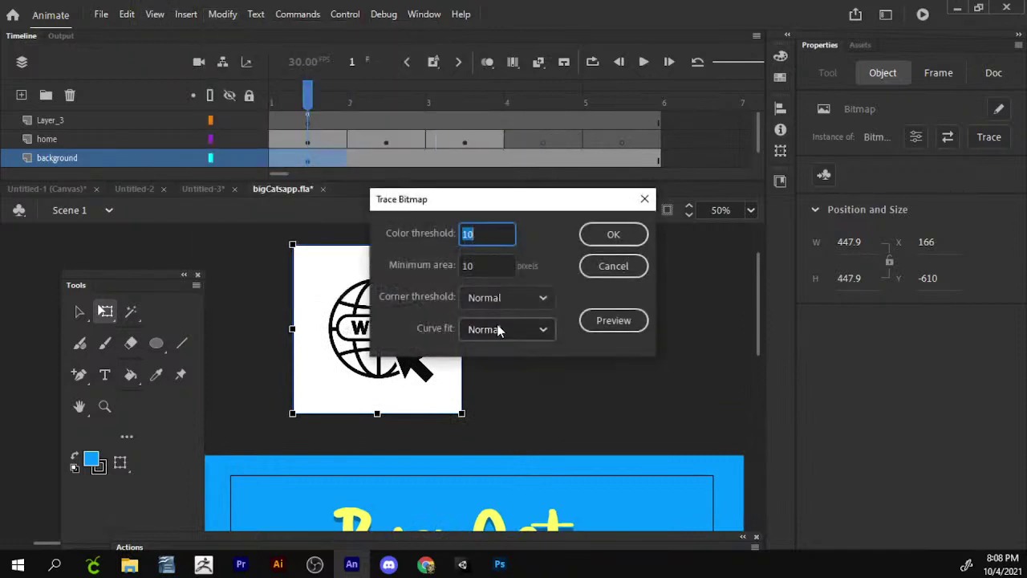
{"action": "left_click", "coordinate": [618, 235]}
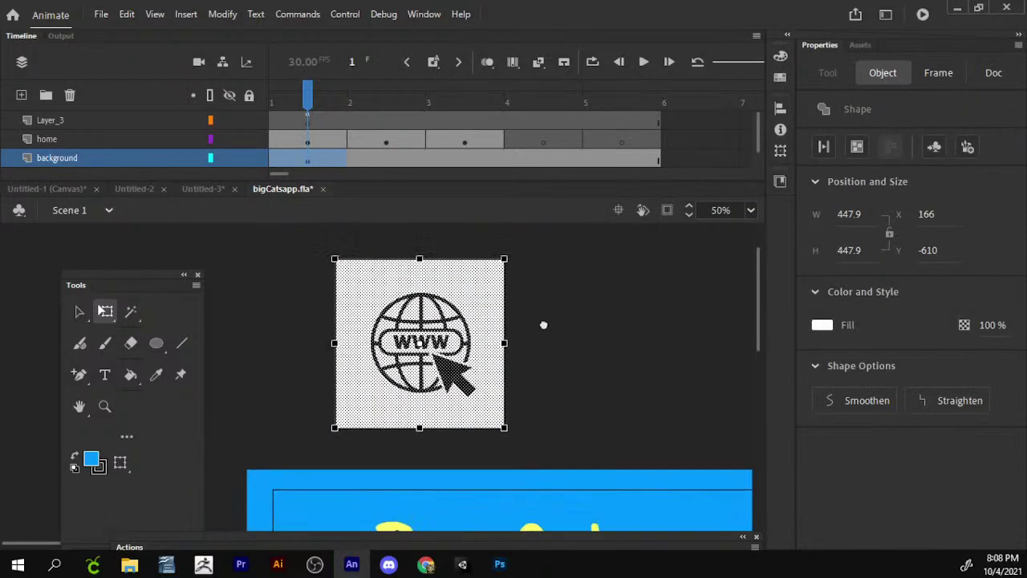
{"action": "left_click", "coordinate": [543, 323]}
{"action": "left_click", "coordinate": [480, 297]}
{"action": "key", "text": "Delete"}
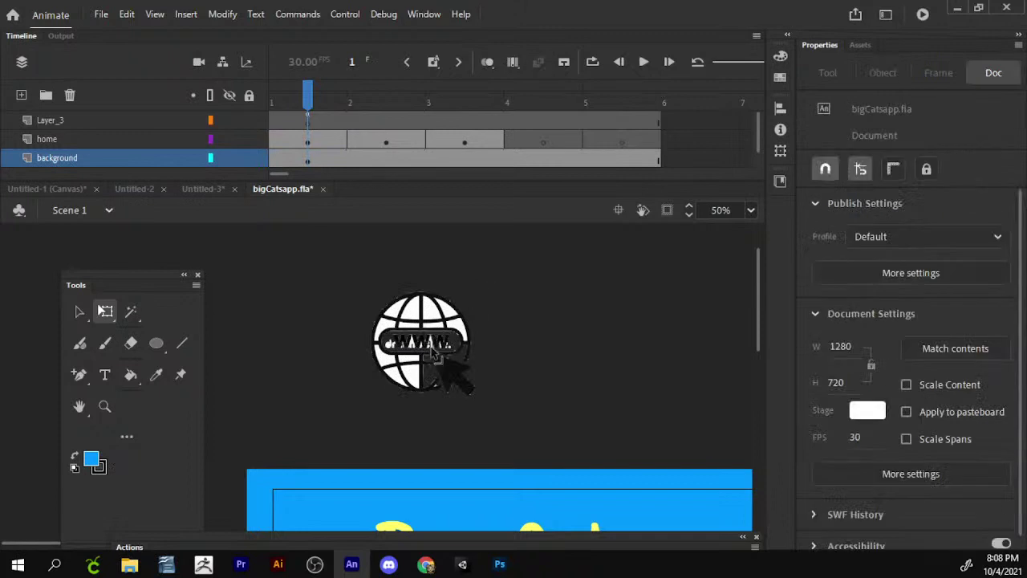
- Examine the traced globe at 200% zoom, checking the separate white pieces in its grid and around the WWW lettering
{"action": "left_click", "coordinate": [413, 377]}
{"action": "left_click", "coordinate": [395, 377]}
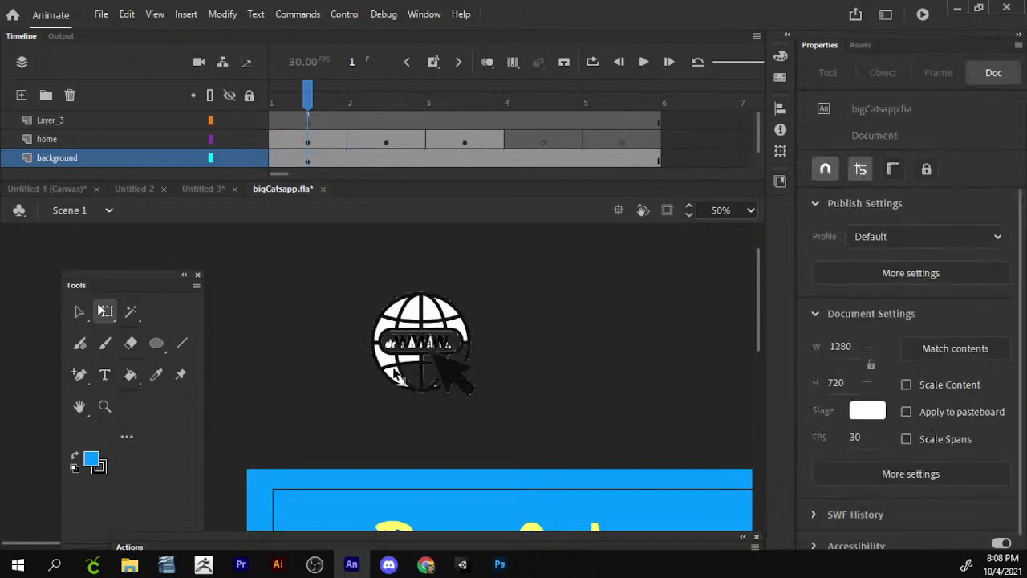
{"action": "left_click", "coordinate": [393, 374]}
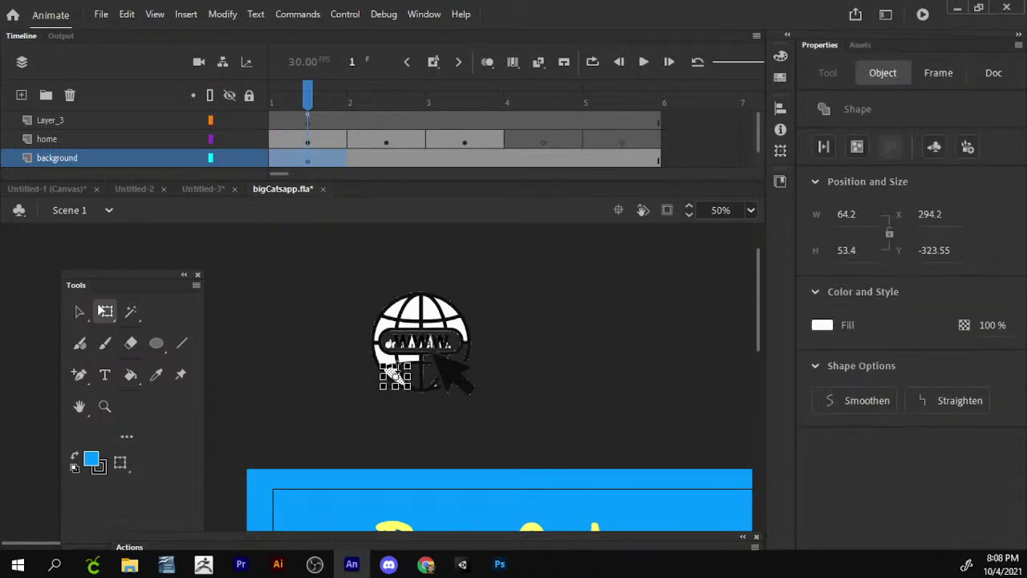
{"action": "key", "text": "z"}
{"action": "left_click", "coordinate": [442, 373]}
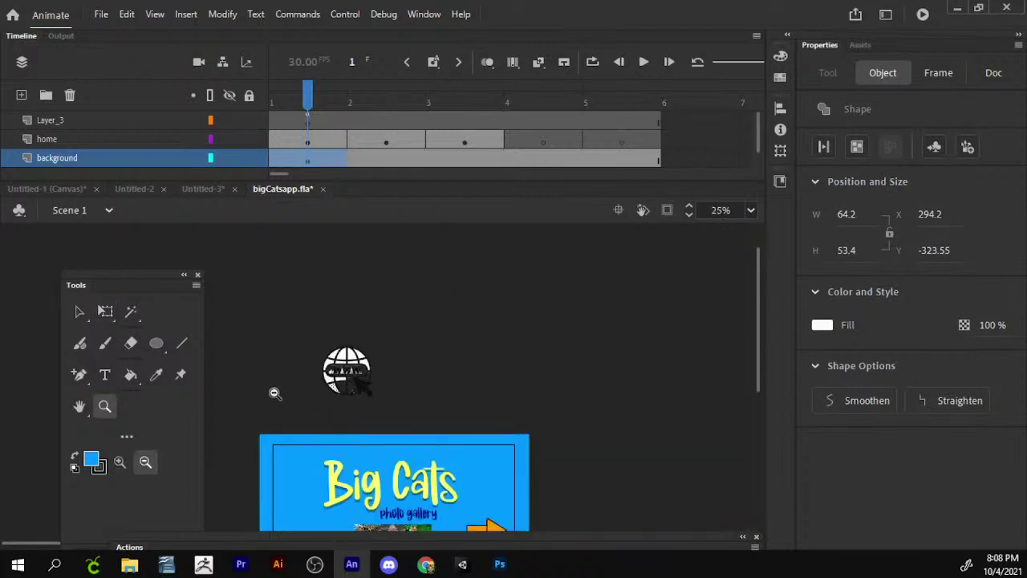
{"action": "left_click", "coordinate": [121, 461]}
{"action": "left_click", "coordinate": [399, 369]}
{"action": "left_click", "coordinate": [290, 389]}
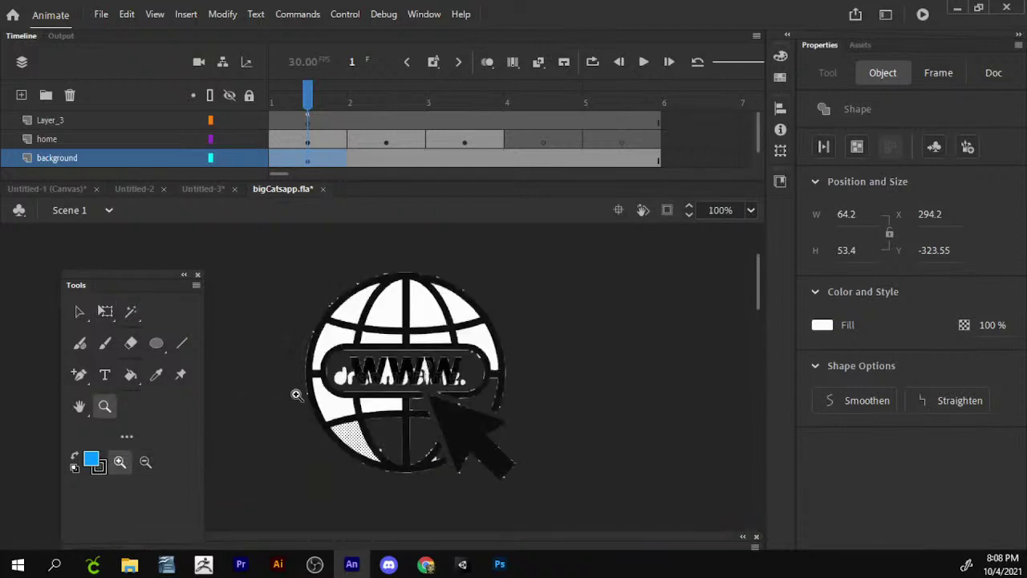
{"action": "left_click", "coordinate": [325, 393]}
{"action": "left_click_drag", "start_coordinate": [525, 375], "coordinate": [433, 384]}
{"action": "key", "text": "v"}
{"action": "left_click", "coordinate": [465, 369]}
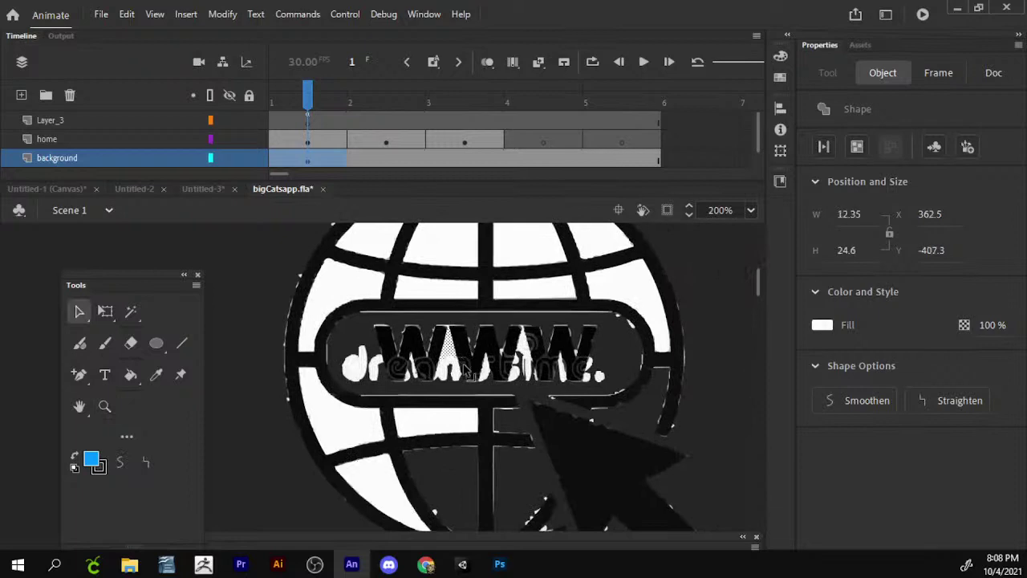
- Switch to Chrome and open the plain globe icon from Pinterest in the internet icon results
{"action": "key", "text": "Escape"}
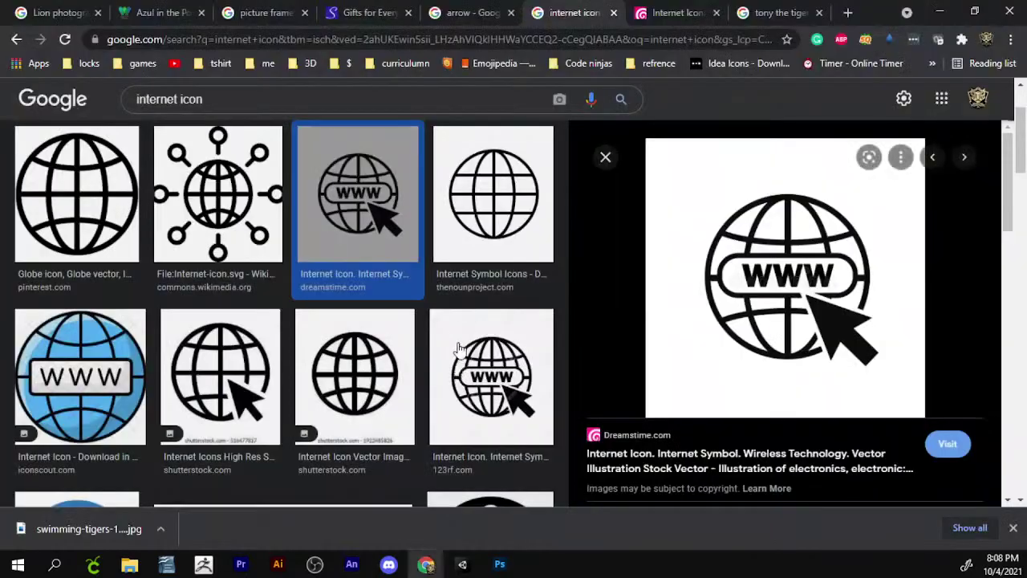
{"action": "left_click", "coordinate": [956, 7]}
{"action": "scroll", "coordinate": [522, 307], "scroll_direction": "up", "scroll_amount": 2}
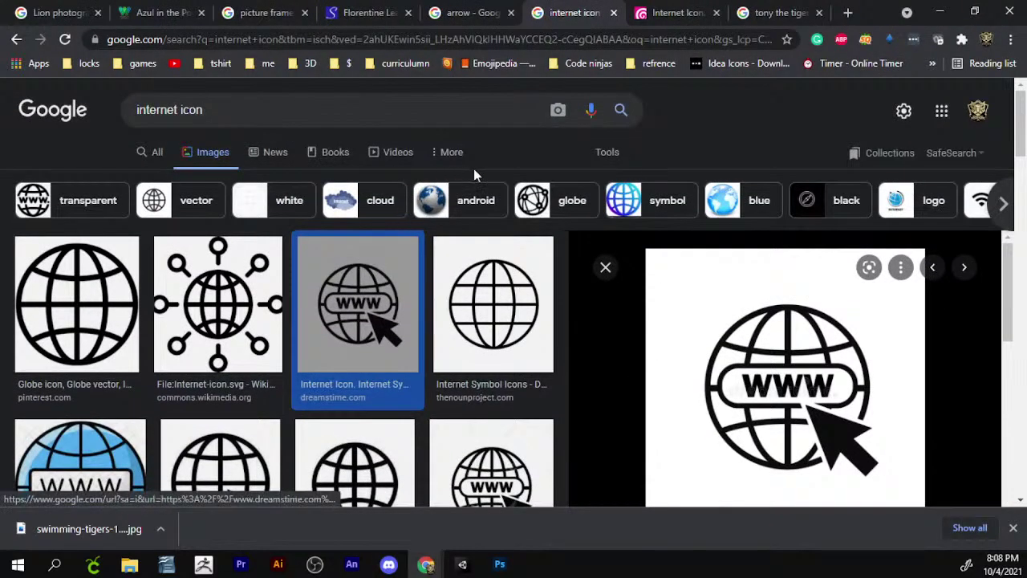
{"action": "left_click", "coordinate": [76, 305]}
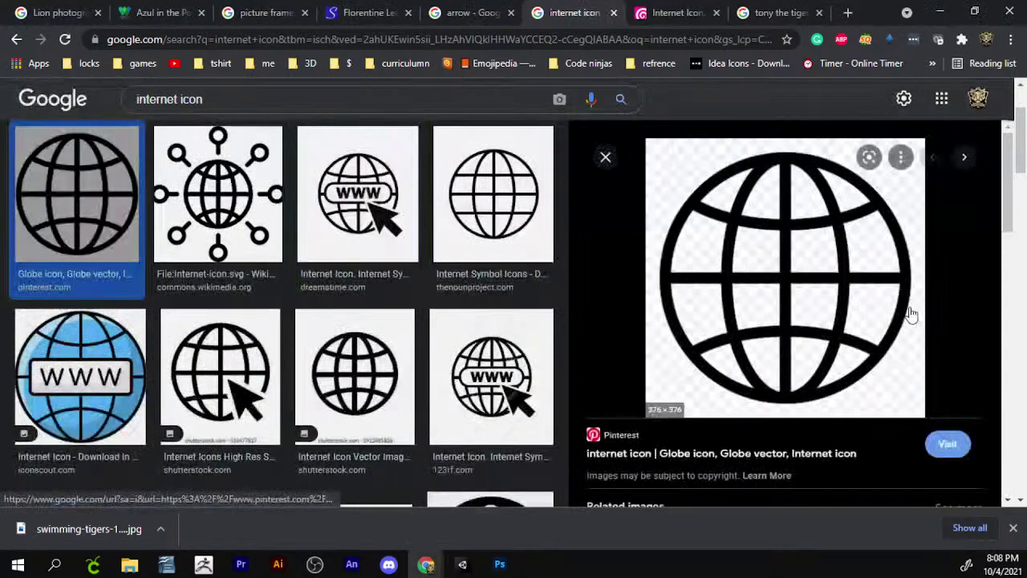
- Save the Pinterest globe image to the Desktop as a PNG image under its suggested file name
{"action": "right_click", "coordinate": [864, 241]}
{"action": "left_click_drag", "start_coordinate": [867, 241], "coordinate": [729, 229]}
{"action": "right_click", "coordinate": [783, 212]}
{"action": "left_click", "coordinate": [871, 377]}
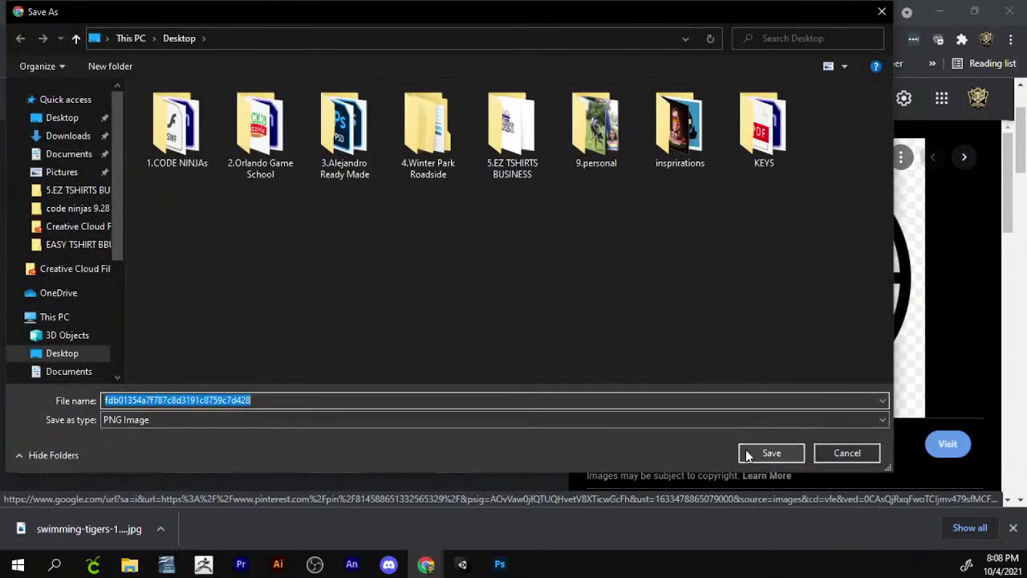
{"action": "left_click", "coordinate": [766, 453]}
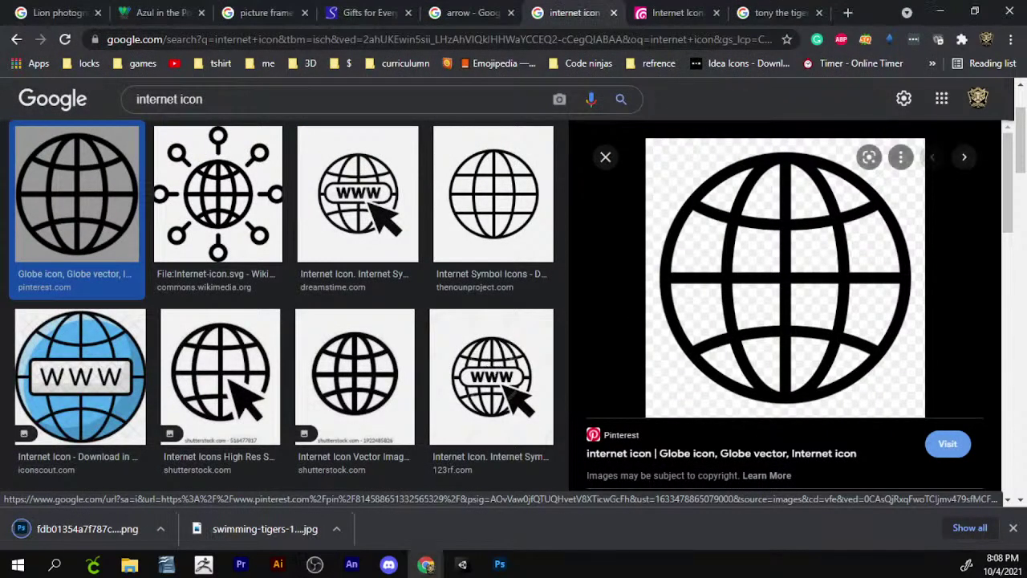
- Switch to Animate and delete the traced WWW globe with all its pieces above the stage
{"action": "key", "text": "alt+Tab"}
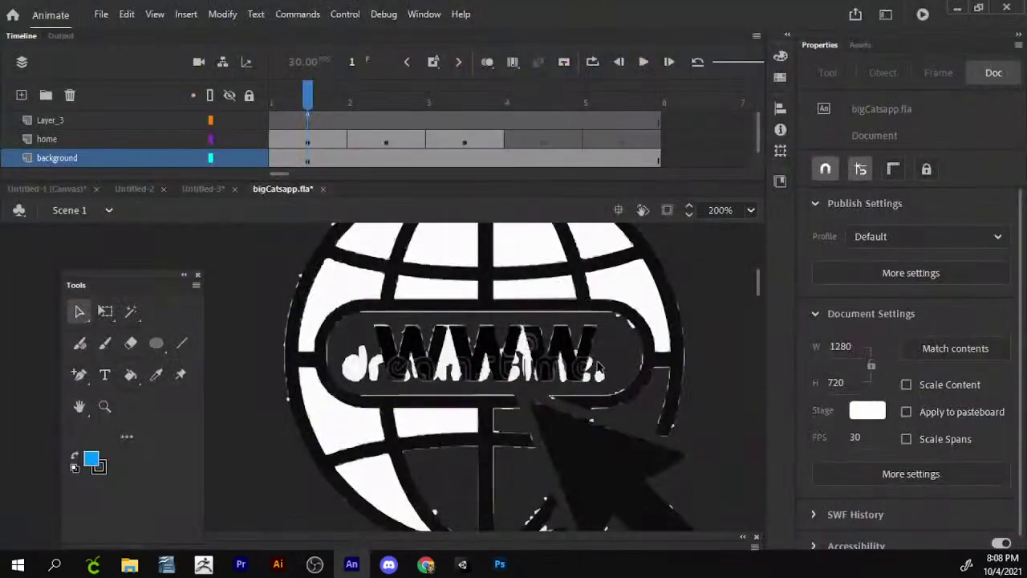
{"action": "left_click", "coordinate": [104, 406]}
{"action": "left_click", "coordinate": [144, 465]}
{"action": "left_click", "coordinate": [431, 343]}
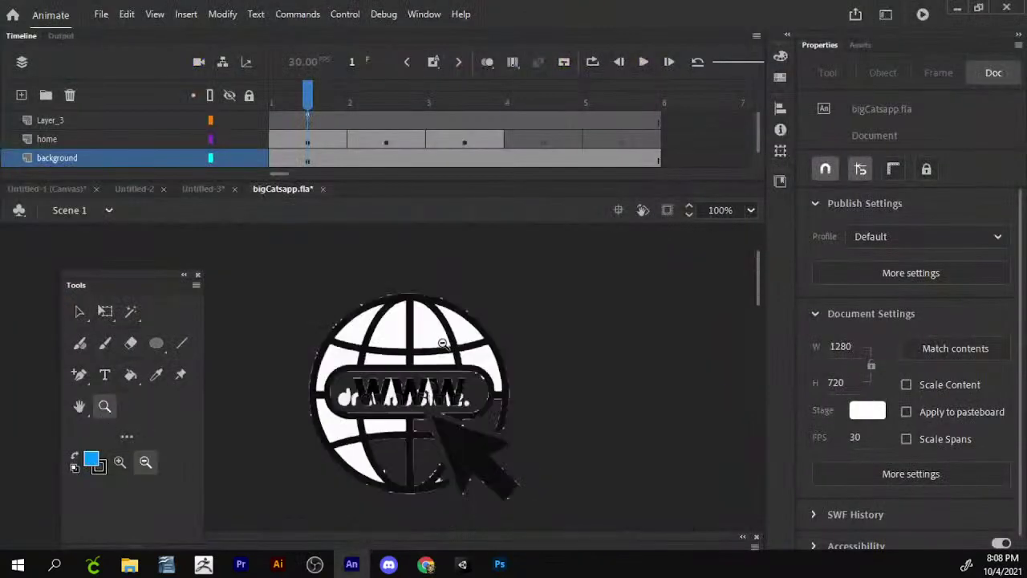
{"action": "left_click", "coordinate": [432, 343]}
{"action": "key", "text": "v"}
{"action": "left_click", "coordinate": [407, 335]}
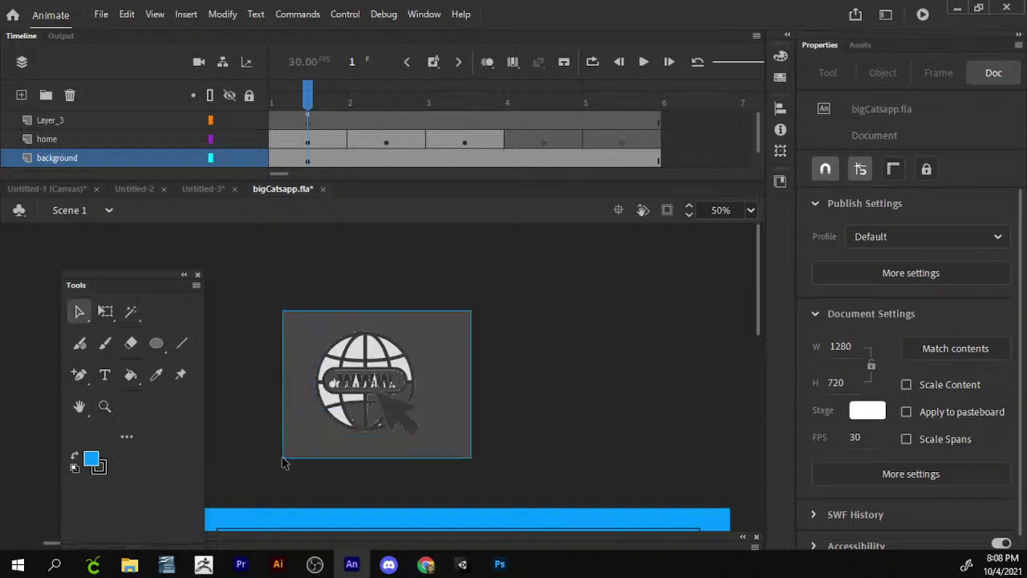
{"action": "key", "text": "Delete"}
{"action": "right_click", "coordinate": [479, 327]}
{"action": "left_click", "coordinate": [541, 370]}
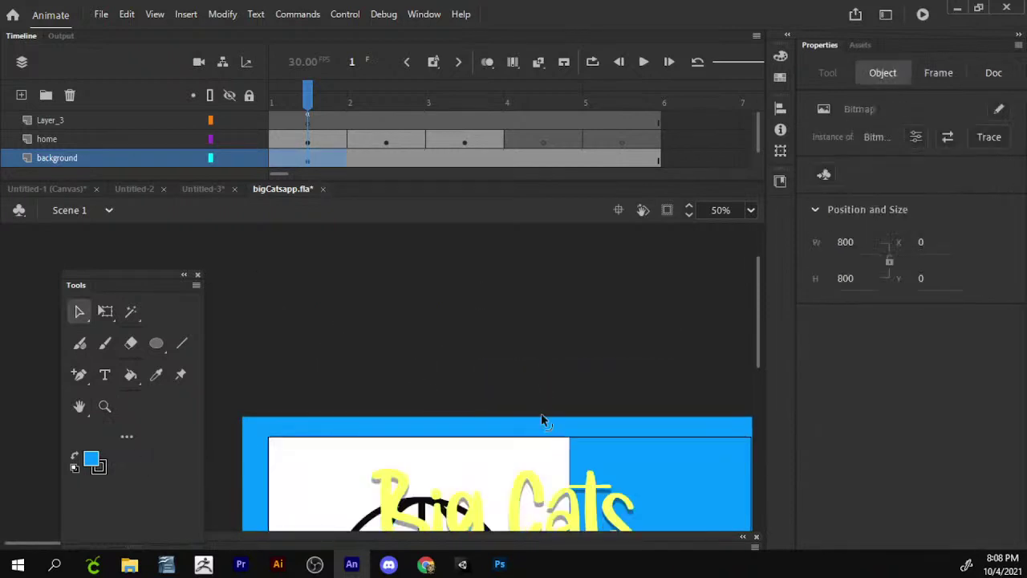
{"action": "scroll", "coordinate": [541, 414], "scroll_direction": "down", "scroll_amount": 3}
{"action": "key", "text": "Delete"}
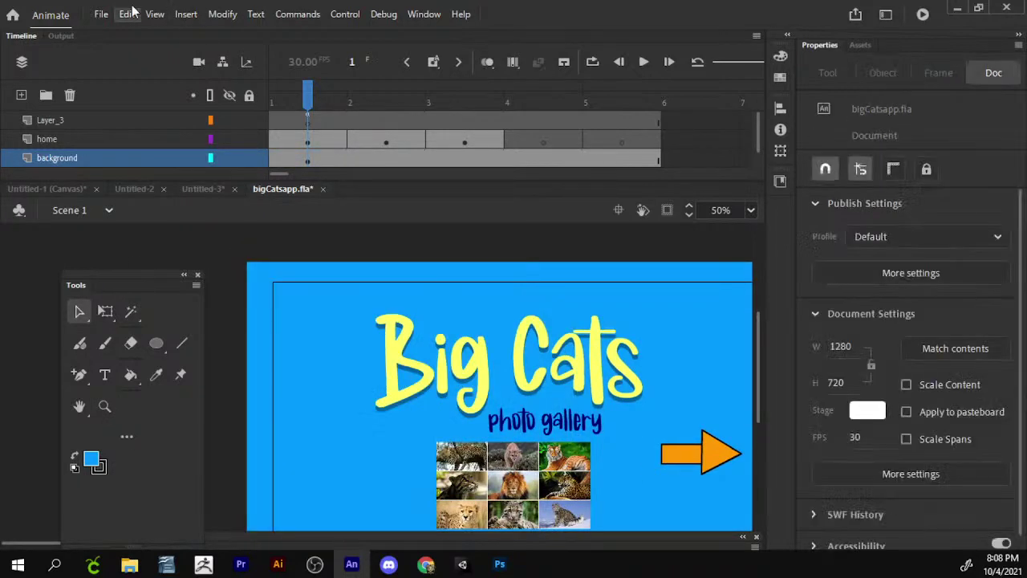
{"action": "left_click", "coordinate": [101, 14]}
{"action": "mouse_move", "coordinate": [169, 235]}
{"action": "left_click", "coordinate": [337, 236]}
{"action": "left_click", "coordinate": [63, 87]}
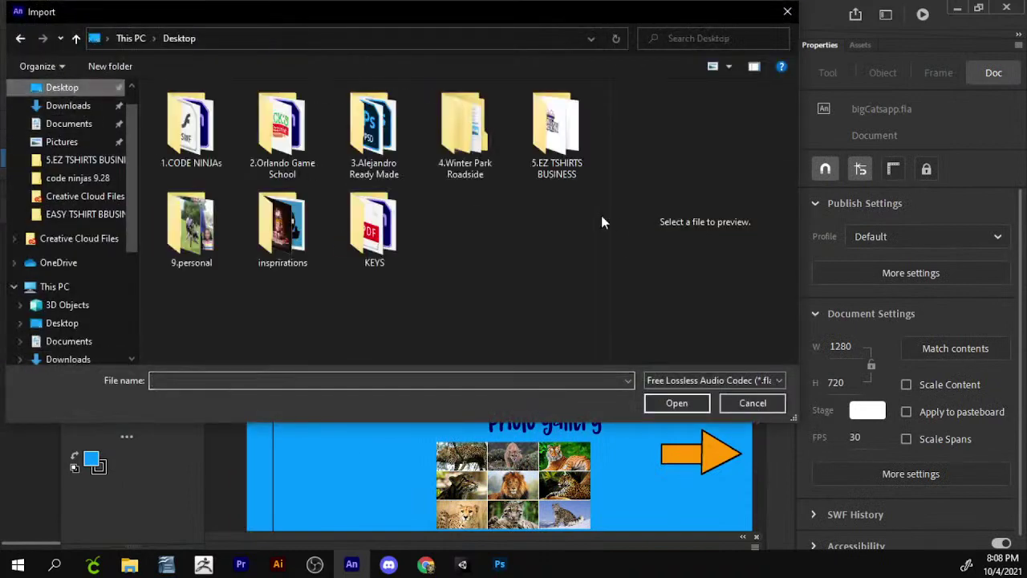
{"action": "left_click", "coordinate": [760, 402]}
{"action": "scroll", "coordinate": [514, 402], "scroll_direction": "up", "scroll_amount": 3}
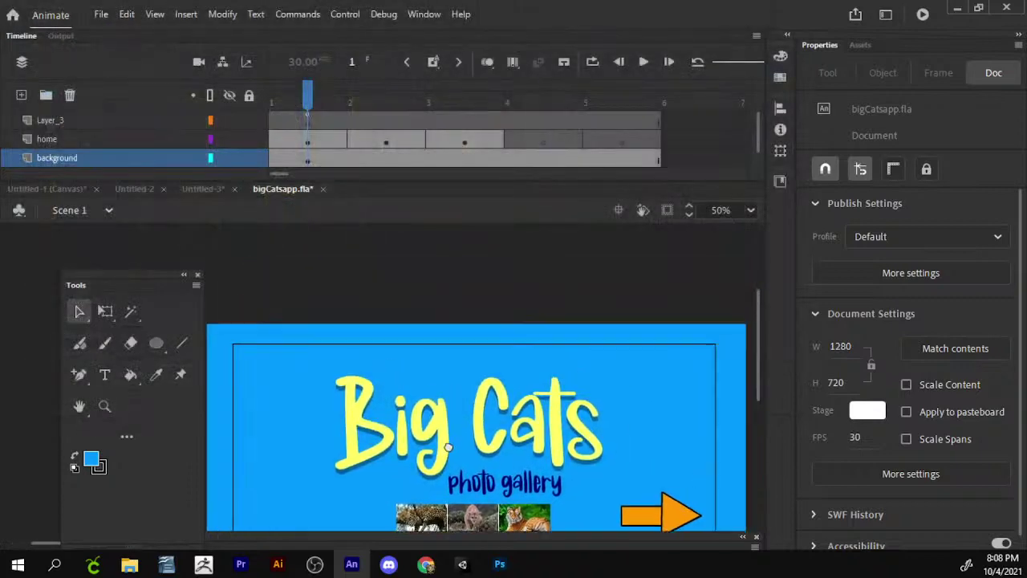
- Start an import to the library from the Desktop folder with the file filter set to All Files
{"action": "left_click", "coordinate": [102, 14]}
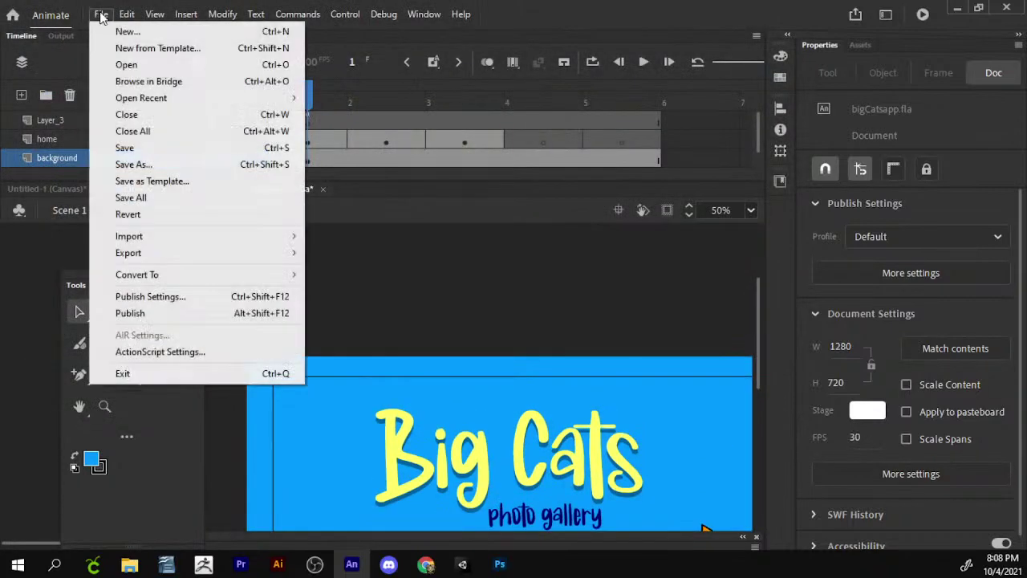
{"action": "mouse_move", "coordinate": [194, 233]}
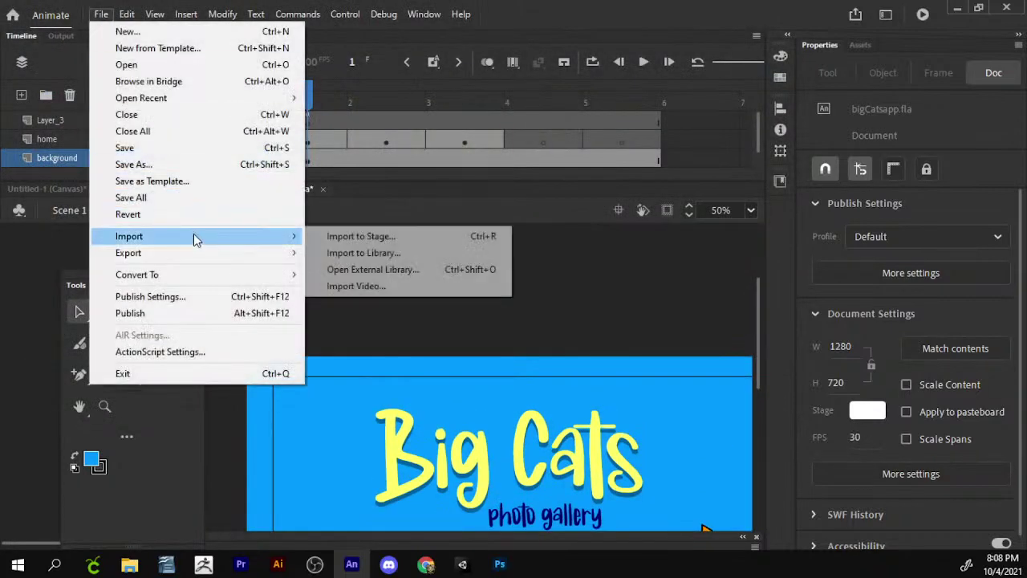
{"action": "left_click", "coordinate": [436, 253]}
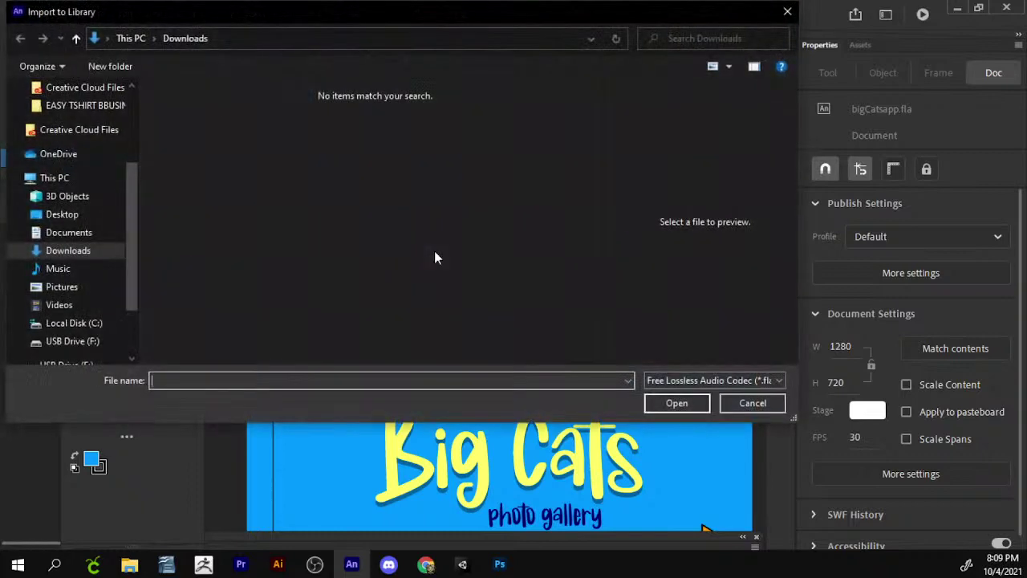
{"action": "left_click", "coordinate": [56, 214]}
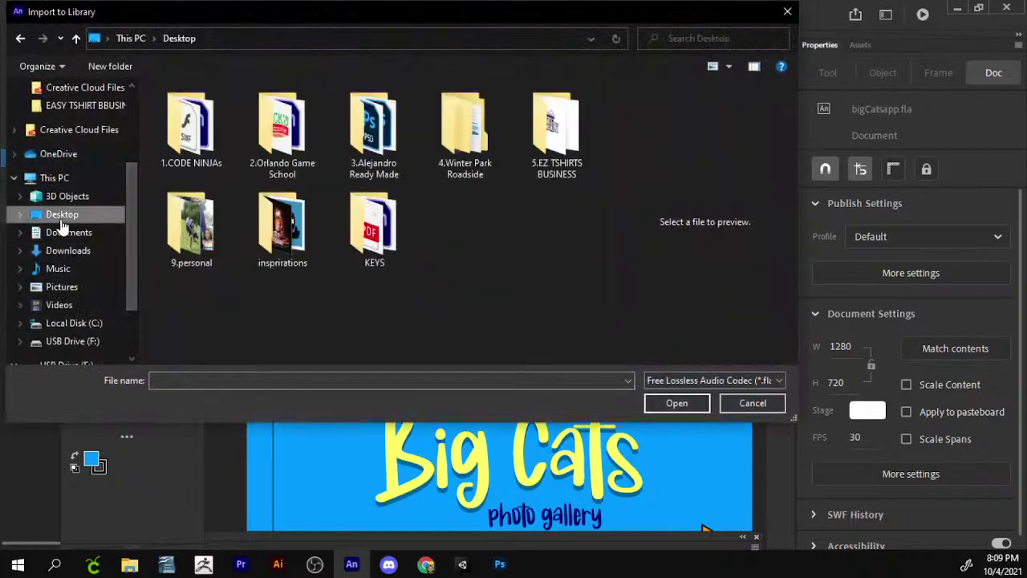
{"action": "left_click", "coordinate": [666, 379]}
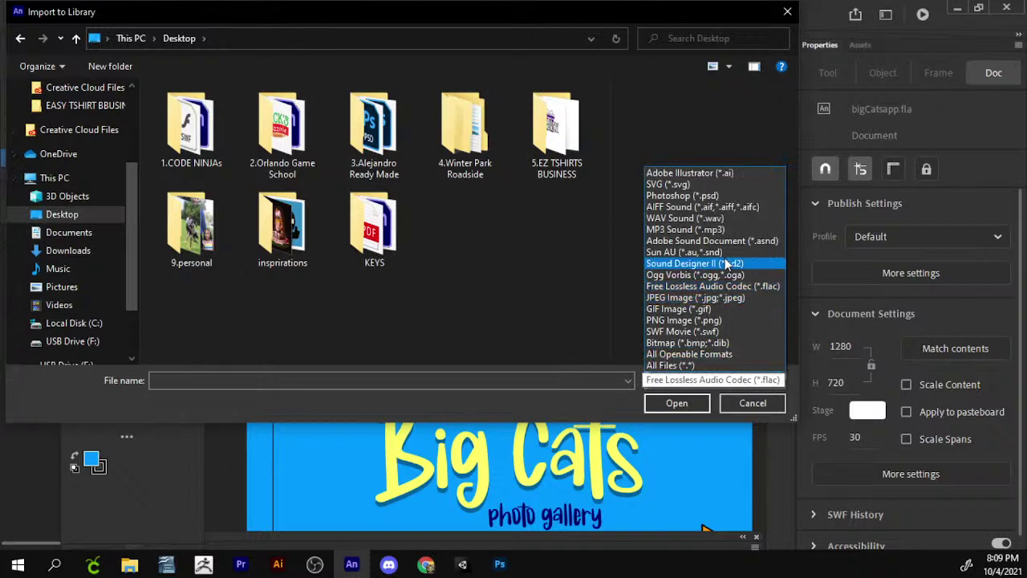
{"action": "left_click", "coordinate": [721, 365]}
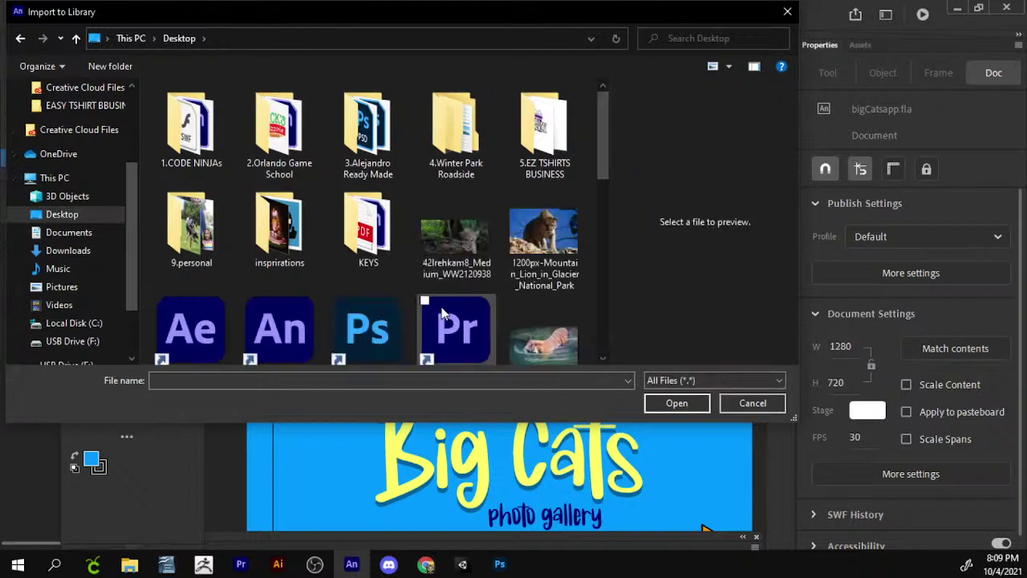
- Import the 42lrehkam8_Medium_WW2120938, animal-1555953_960_720, cheetah-mother-and-cubs-on-termite-mound and swimming-tigers-125531237 pictures into the library
{"action": "left_click", "coordinate": [459, 244]}
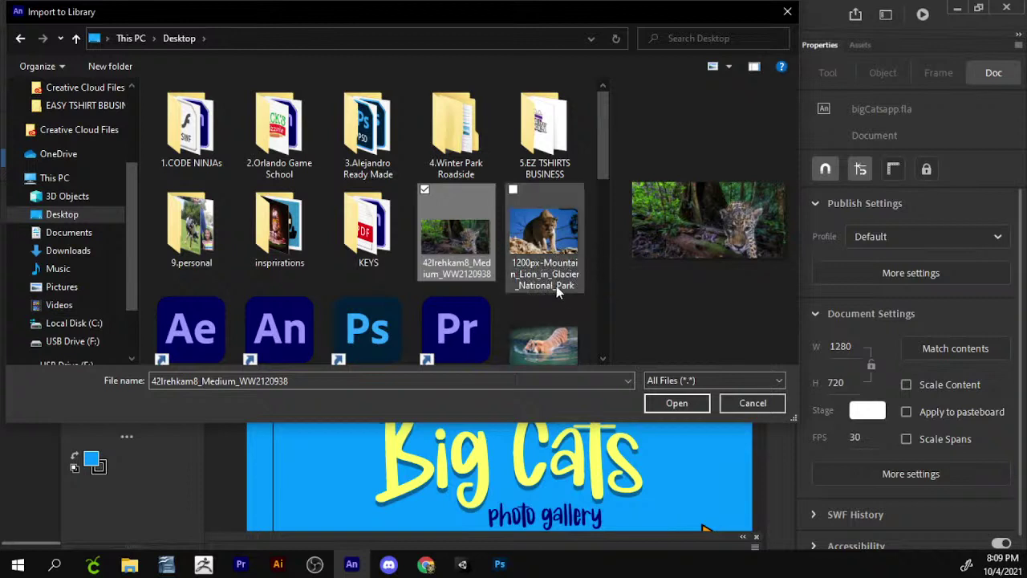
{"action": "left_click", "coordinate": [528, 323], "text": "ctrl"}
{"action": "scroll", "coordinate": [536, 285], "scroll_direction": "down", "scroll_amount": 1}
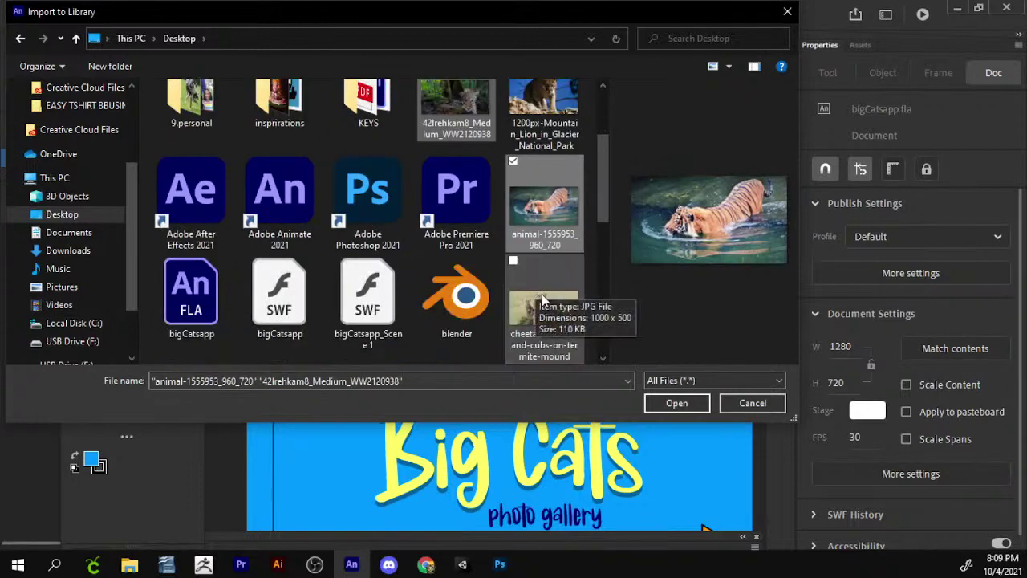
{"action": "left_click", "coordinate": [561, 311], "text": "ctrl"}
{"action": "scroll", "coordinate": [603, 279], "scroll_direction": "up", "scroll_amount": 2}
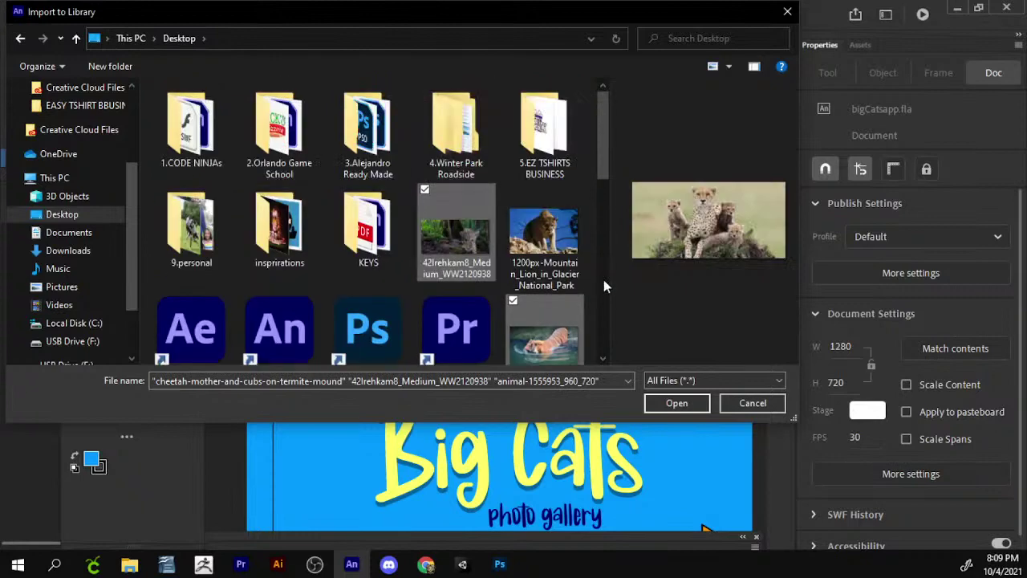
{"action": "scroll", "coordinate": [605, 282], "scroll_direction": "down", "scroll_amount": 3}
{"action": "scroll", "coordinate": [521, 301], "scroll_direction": "up", "scroll_amount": 2}
{"action": "scroll", "coordinate": [529, 285], "scroll_direction": "down", "scroll_amount": 5}
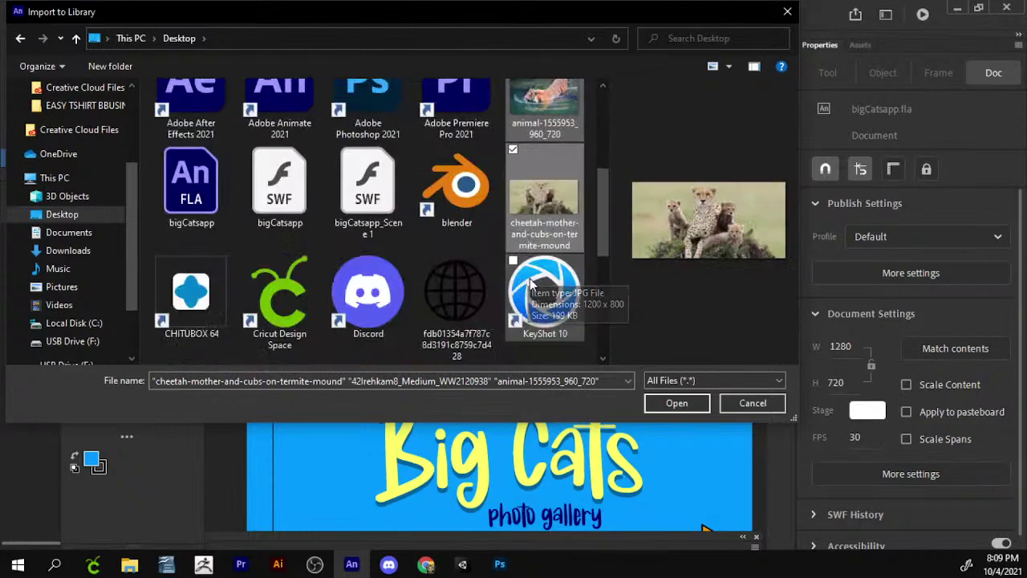
{"action": "left_click", "coordinate": [279, 241], "text": "ctrl"}
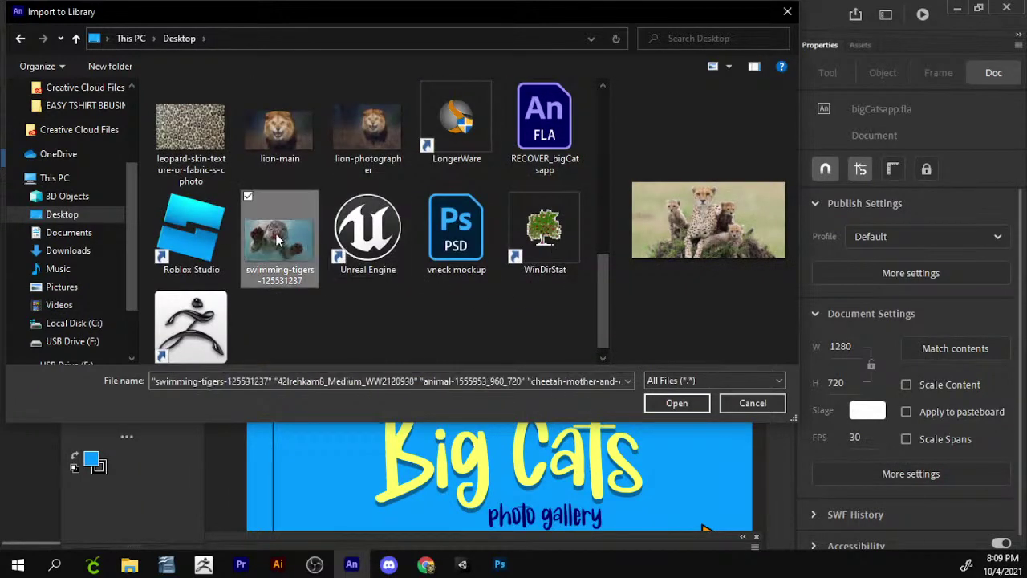
{"action": "left_click", "coordinate": [702, 396]}
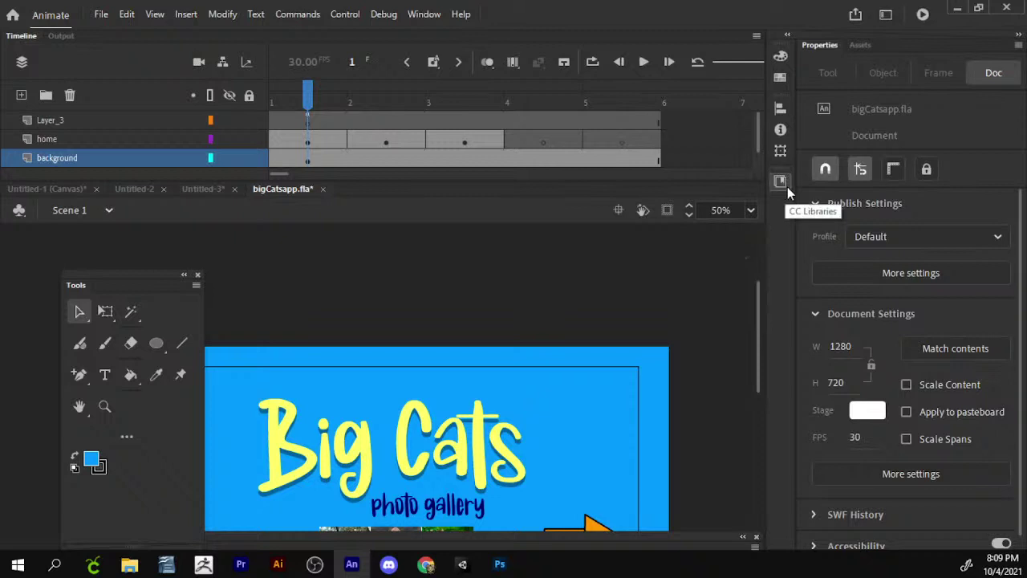
- Show the Library of bigCatsapp.fla and move it beside the stage so its items are accessible
{"action": "left_click", "coordinate": [424, 13]}
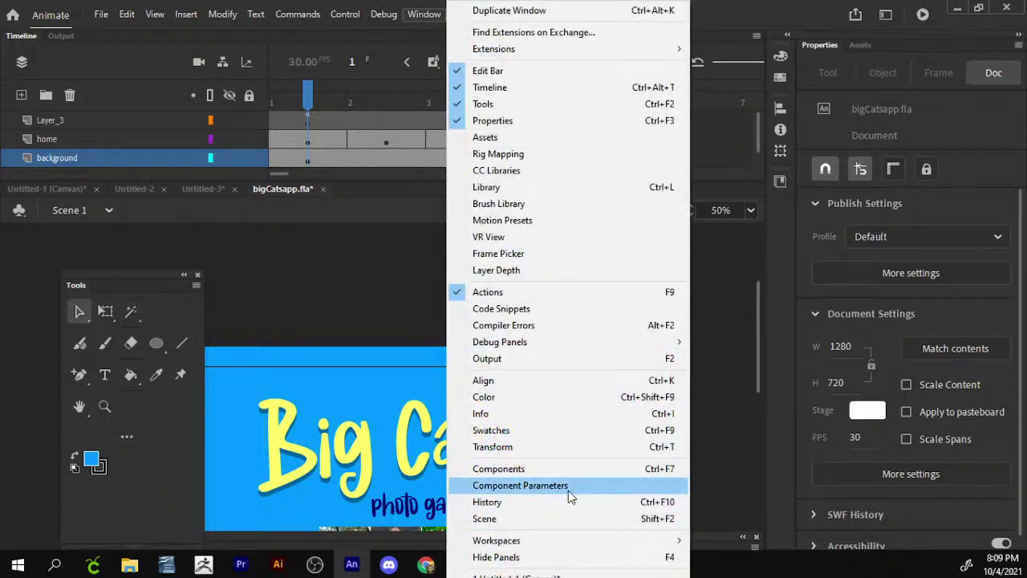
{"action": "left_click", "coordinate": [523, 193]}
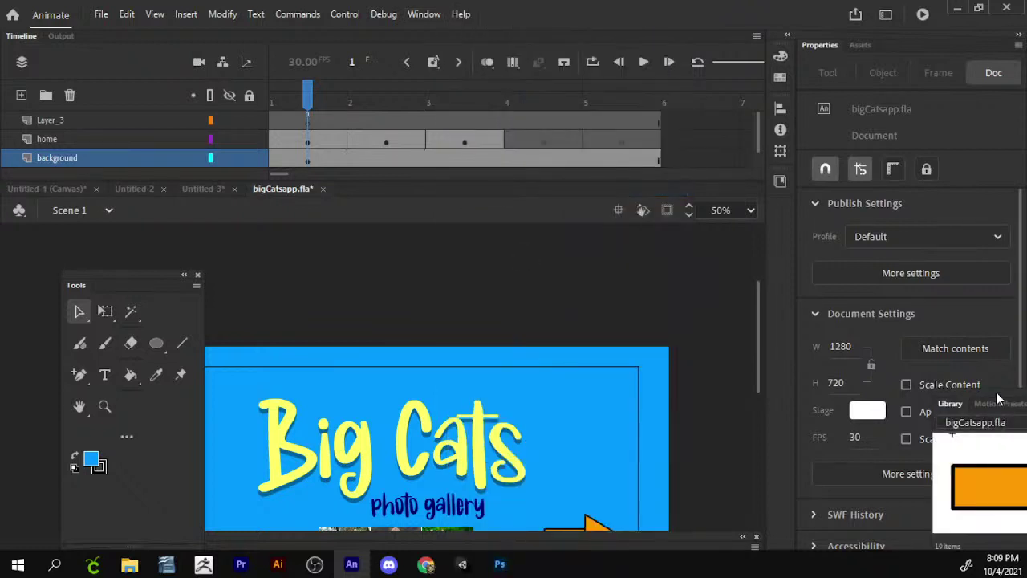
{"action": "left_click_drag", "start_coordinate": [999, 399], "coordinate": [598, 116]}
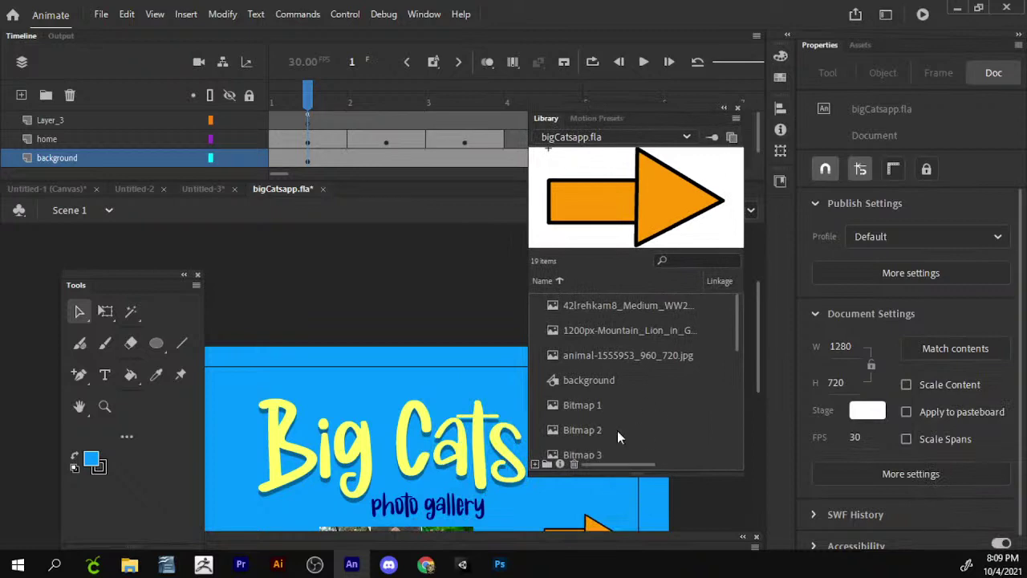
{"action": "scroll", "coordinate": [617, 430], "scroll_direction": "down", "scroll_amount": 3}
{"action": "scroll", "coordinate": [635, 351], "scroll_direction": "up", "scroll_amount": 3}
{"action": "left_click_drag", "start_coordinate": [662, 104], "coordinate": [807, 124]}
- Place a second copy of the Big Cats title movie clip from the library below the existing title, and delete that copy
{"action": "scroll", "coordinate": [395, 367], "scroll_direction": "down", "scroll_amount": 2}
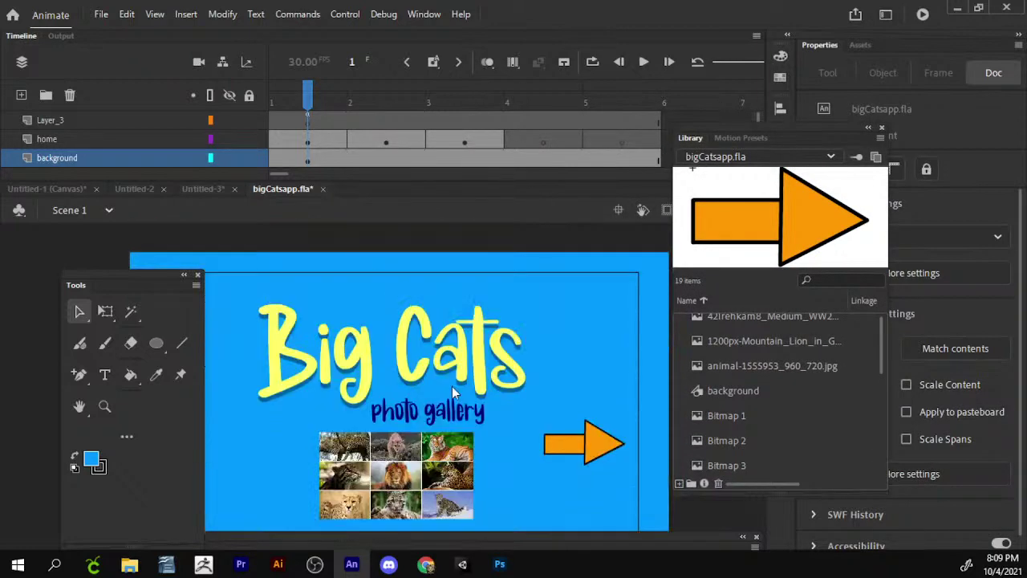
{"action": "scroll", "coordinate": [451, 386], "scroll_direction": "down", "scroll_amount": 1}
{"action": "scroll", "coordinate": [566, 325], "scroll_direction": "left", "scroll_amount": 2}
{"action": "scroll", "coordinate": [759, 409], "scroll_direction": "up", "scroll_amount": 1}
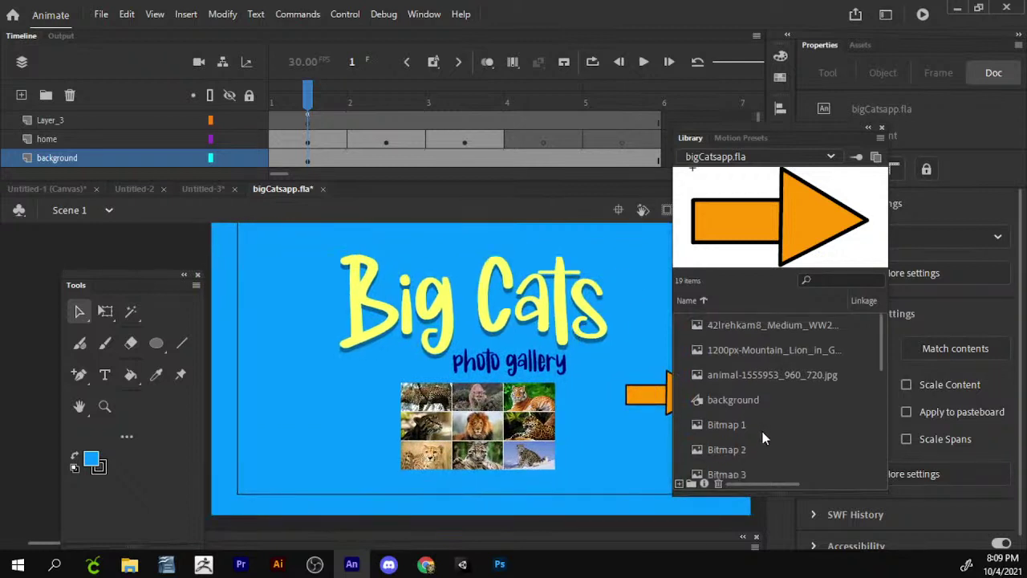
{"action": "scroll", "coordinate": [778, 421], "scroll_direction": "down", "scroll_amount": 5}
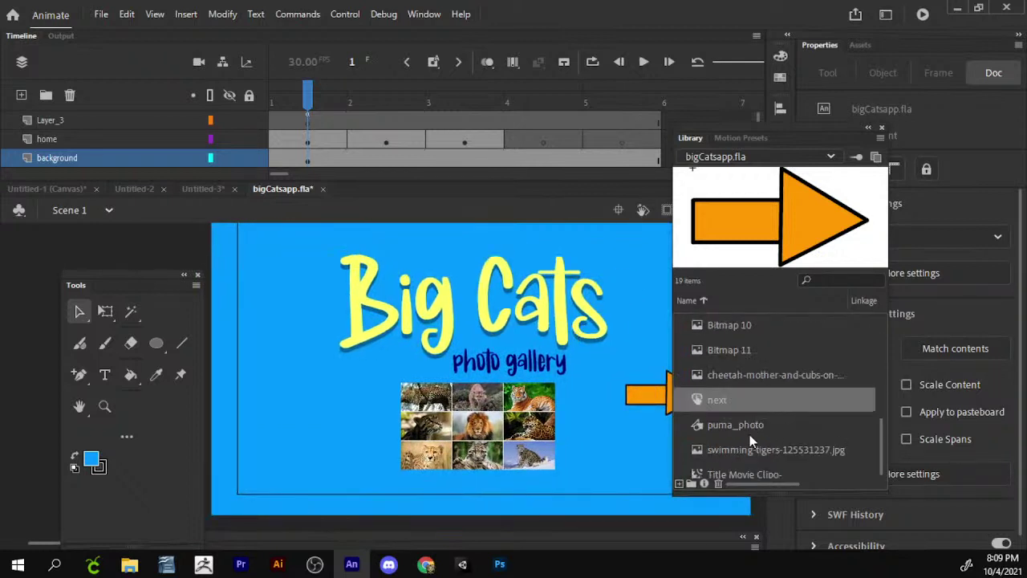
{"action": "scroll", "coordinate": [762, 440], "scroll_direction": "down", "scroll_amount": 1}
{"action": "left_click", "coordinate": [764, 467]}
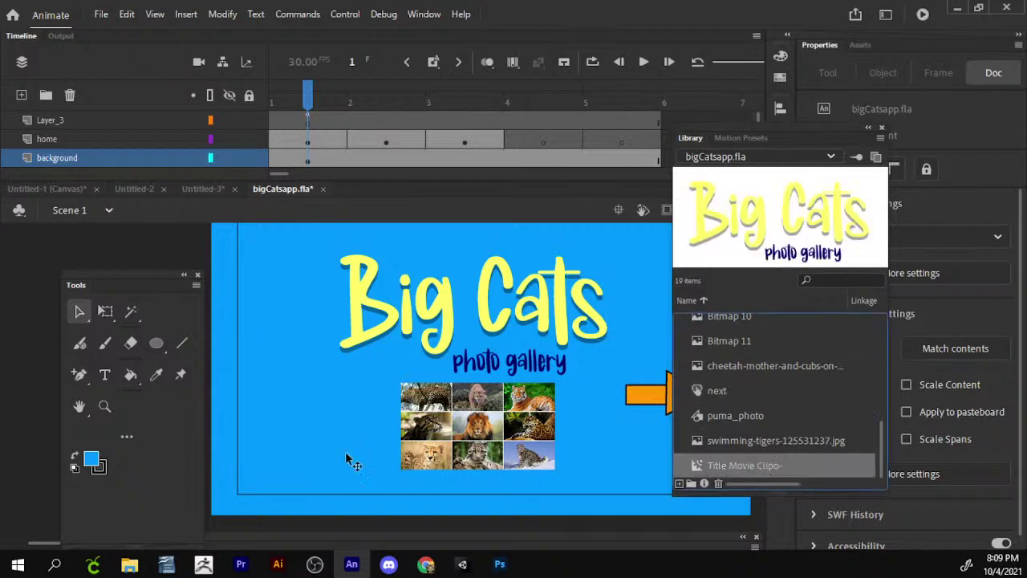
{"action": "left_click_drag", "start_coordinate": [347, 455], "coordinate": [349, 454]}
{"action": "left_click_drag", "start_coordinate": [751, 459], "coordinate": [297, 290]}
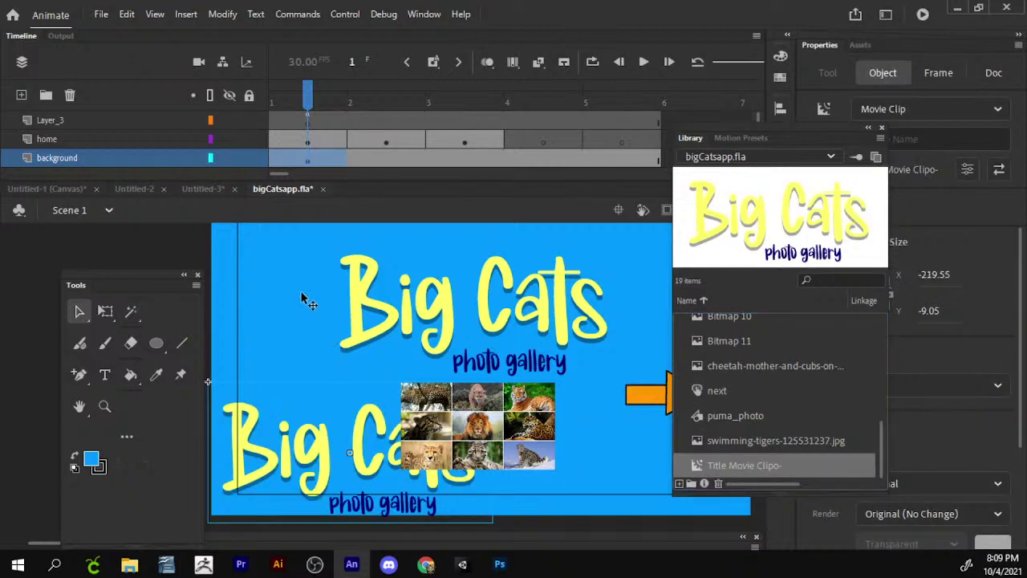
{"action": "key", "text": "Delete"}
{"action": "left_click", "coordinate": [311, 437]}
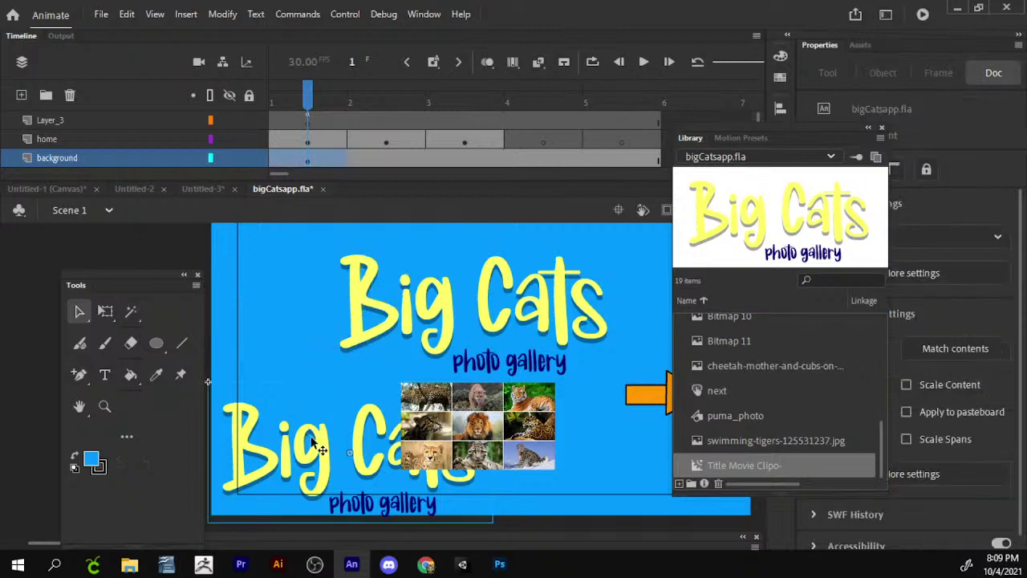
{"action": "key", "text": "Delete"}
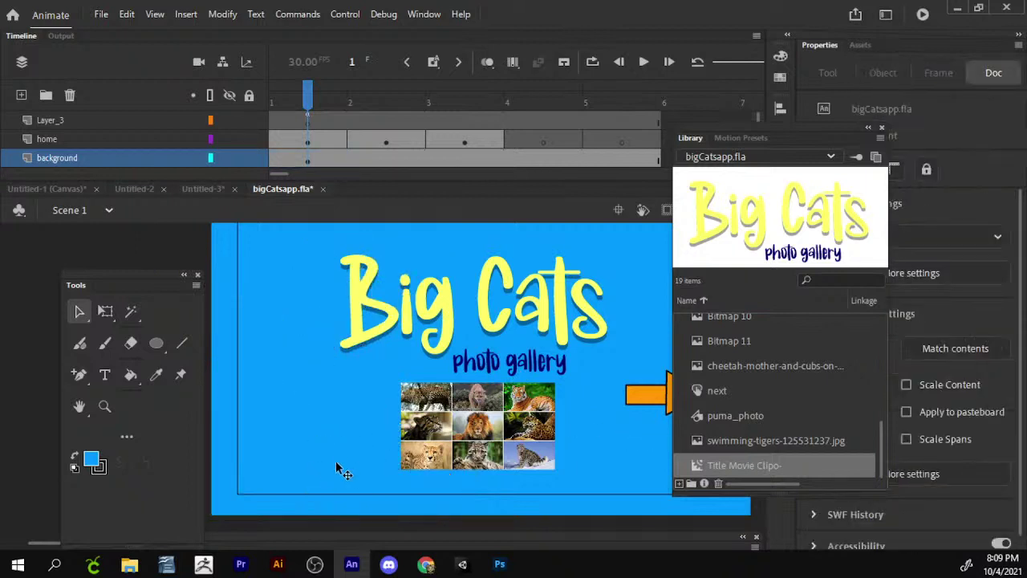
{"action": "scroll", "coordinate": [335, 468], "scroll_direction": "right", "scroll_amount": 3}
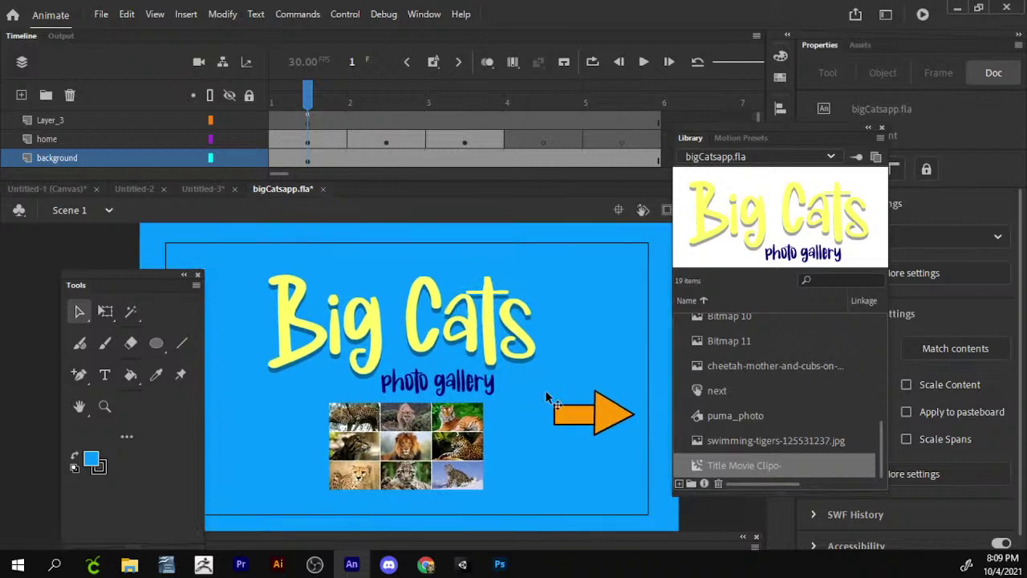
- Preview the animal-1555953_960_720.jpg photo in the library of bigCatsapp.fla
{"action": "scroll", "coordinate": [461, 273], "scroll_direction": "down", "scroll_amount": 2}
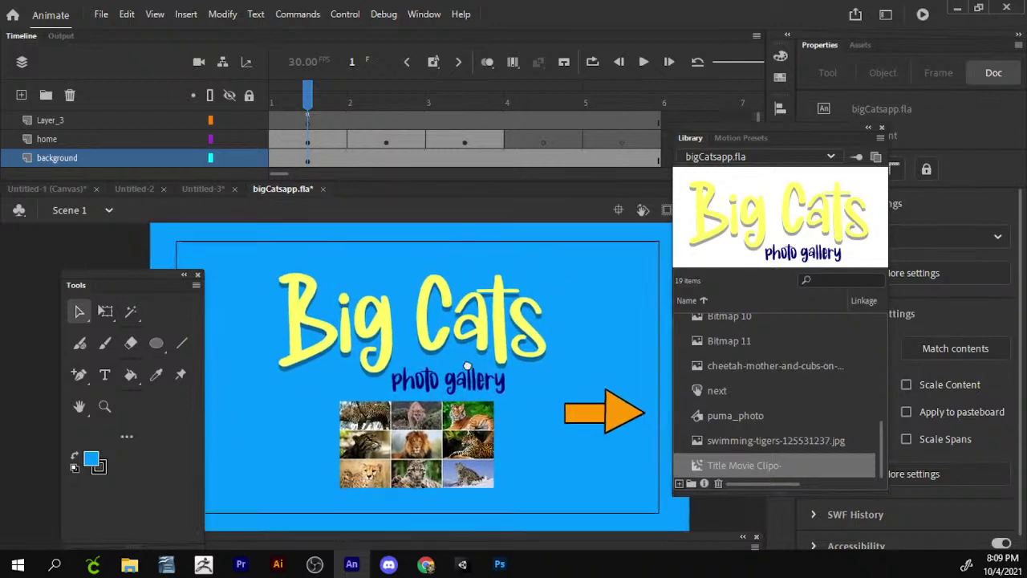
{"action": "scroll", "coordinate": [755, 425], "scroll_direction": "up", "scroll_amount": 5}
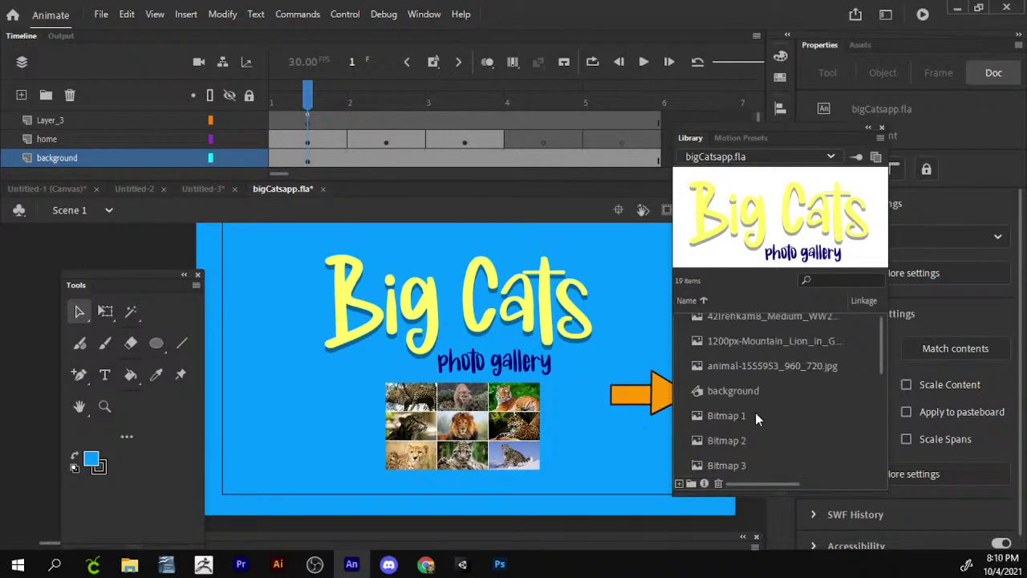
{"action": "left_click", "coordinate": [753, 415]}
{"action": "left_click", "coordinate": [748, 372]}
{"action": "scroll", "coordinate": [750, 371], "scroll_direction": "up", "scroll_amount": 1}
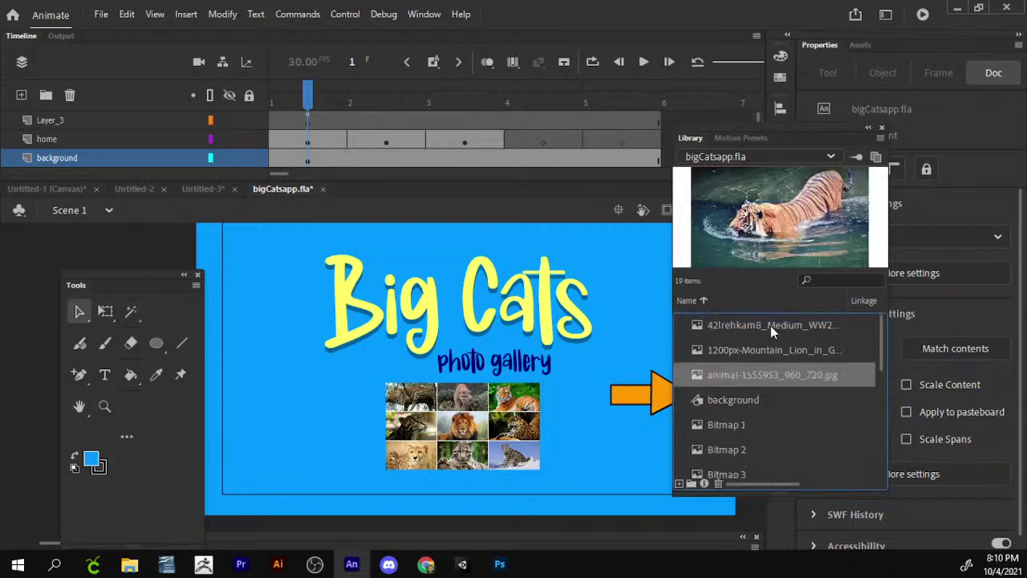
- Import the black globe picture fdb01354a7f787c8d3191c8759c7d428 from the Desktop folder onto the stage
{"action": "left_click", "coordinate": [101, 14]}
{"action": "mouse_move", "coordinate": [230, 239]}
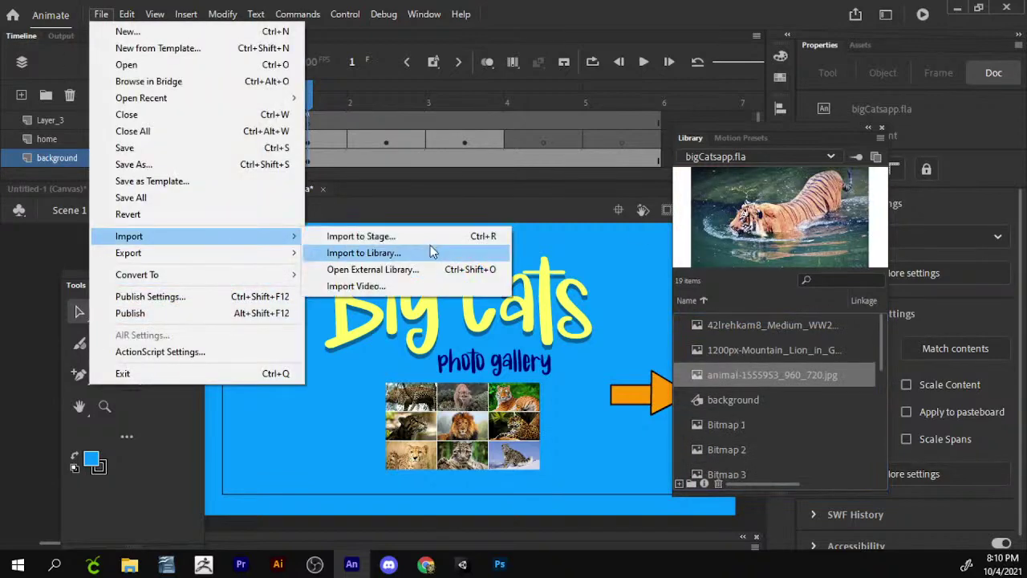
{"action": "left_click", "coordinate": [472, 239]}
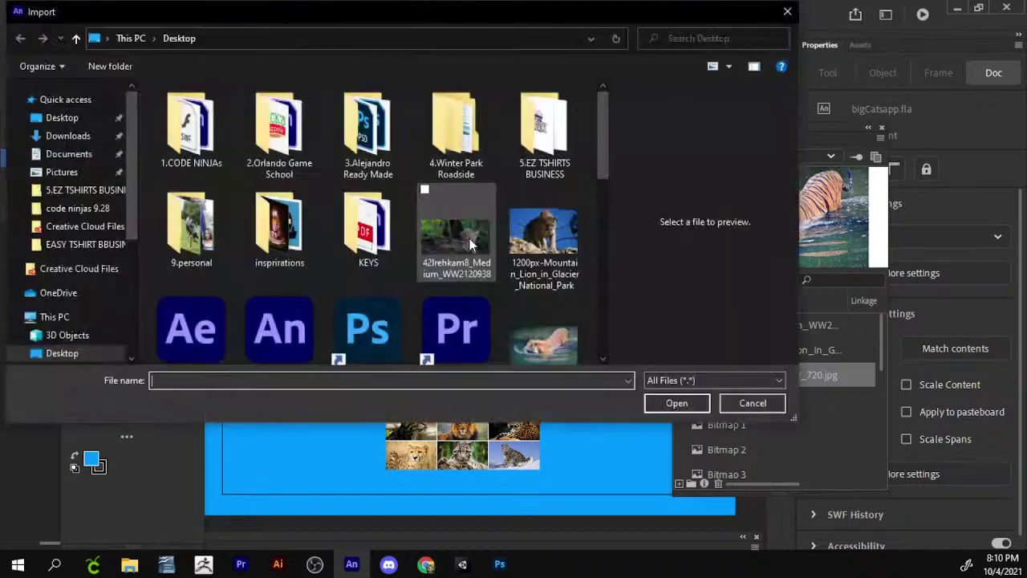
{"action": "scroll", "coordinate": [471, 238], "scroll_direction": "down", "scroll_amount": 3}
{"action": "left_click", "coordinate": [474, 296]}
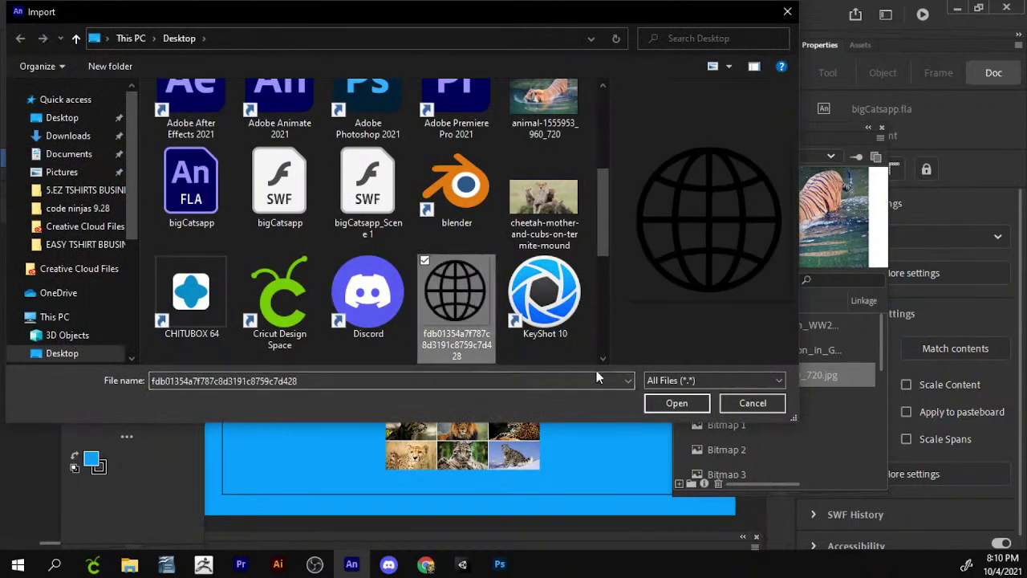
{"action": "left_click", "coordinate": [676, 403]}
- Scale the globe picture down to about 232 by 232 and place it left of the photo grid at about X 63, Y 393
{"action": "left_click_drag", "start_coordinate": [393, 417], "coordinate": [317, 421]}
{"action": "key", "text": "q"}
{"action": "left_click_drag", "start_coordinate": [367, 345], "coordinate": [341, 373]}
{"action": "left_click_drag", "start_coordinate": [307, 423], "coordinate": [298, 421]}
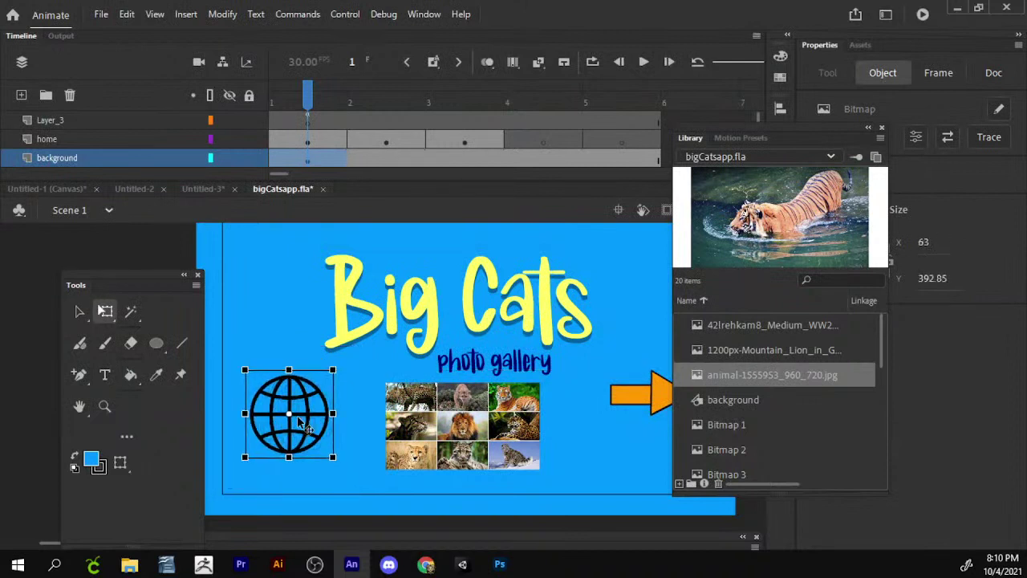
{"action": "scroll", "coordinate": [370, 429], "scroll_direction": "down", "scroll_amount": 1}
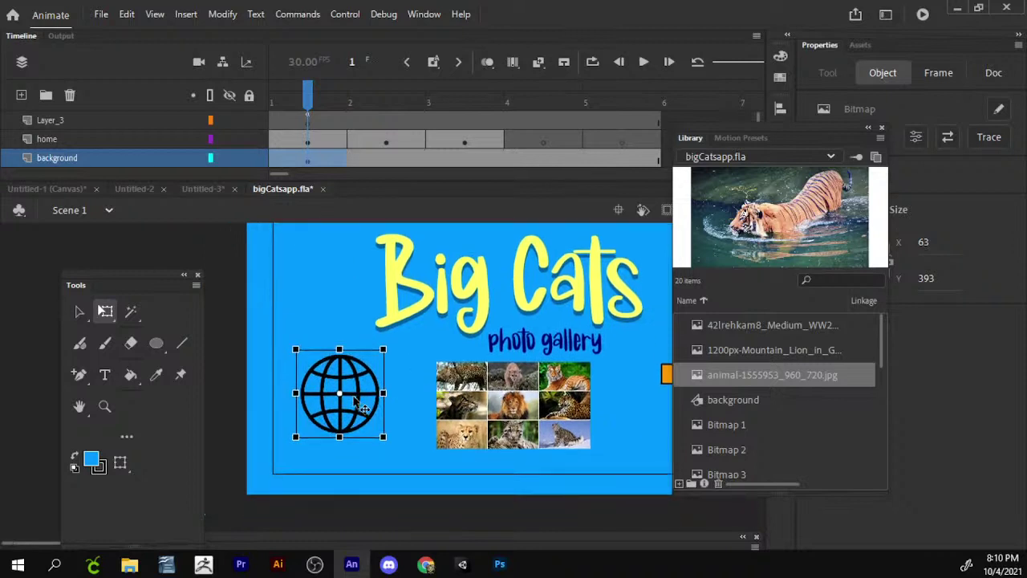
- Convert the globe picture to a Button symbol named internet-
{"action": "key", "text": "F8"}
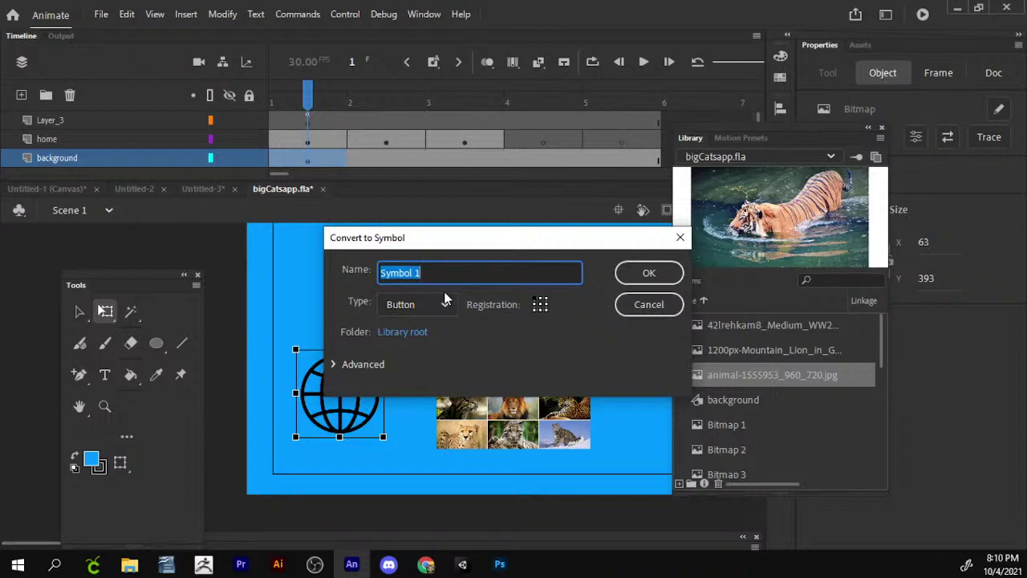
{"action": "type", "text": "int"}
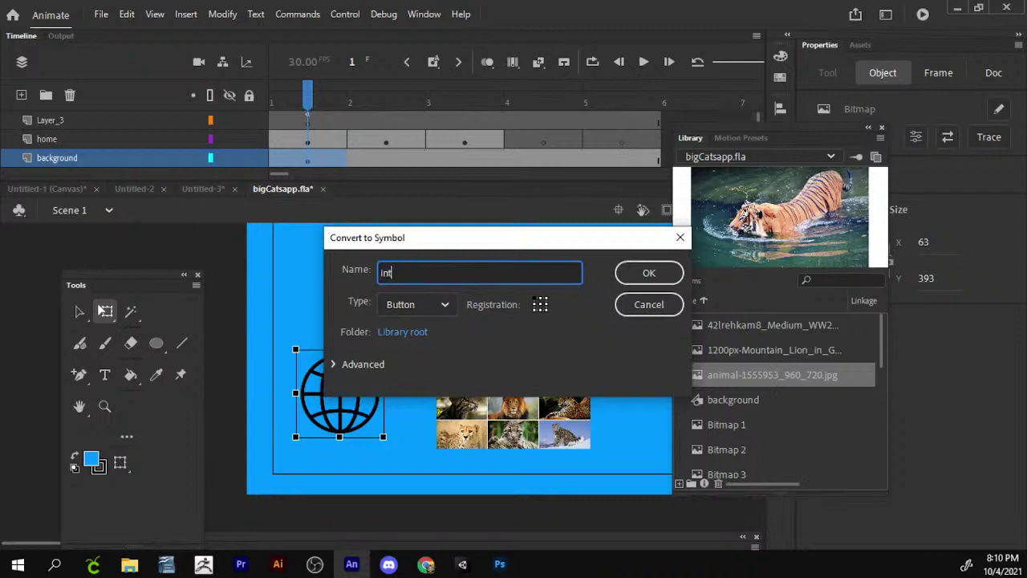
{"action": "type", "text": "ernet"}
{"action": "key", "text": "Return"}
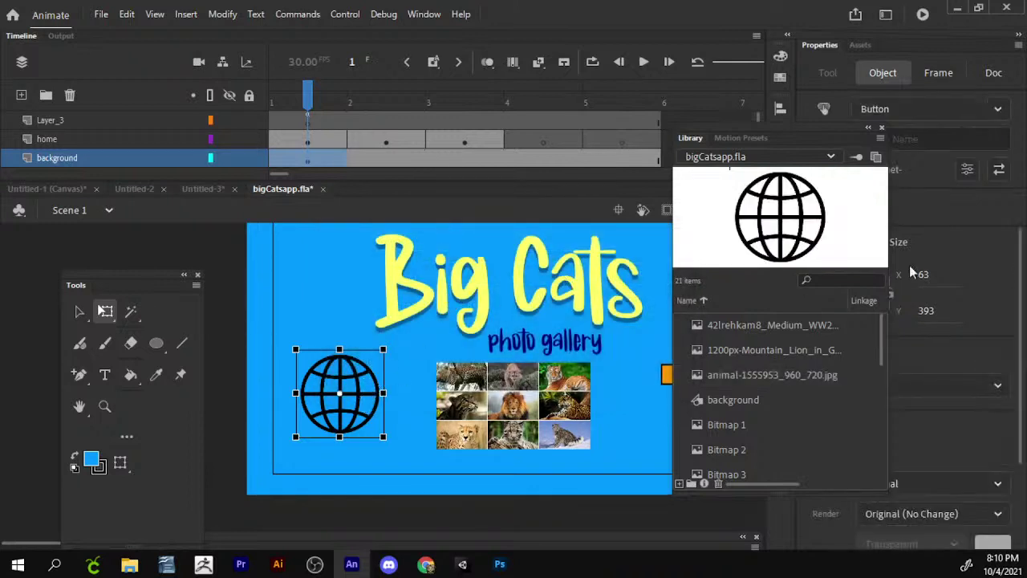
- Move the Library clear of the object properties and give the globe button the instance name webbutton
{"action": "left_click", "coordinate": [909, 138]}
{"action": "left_click_drag", "start_coordinate": [829, 138], "coordinate": [726, 153]}
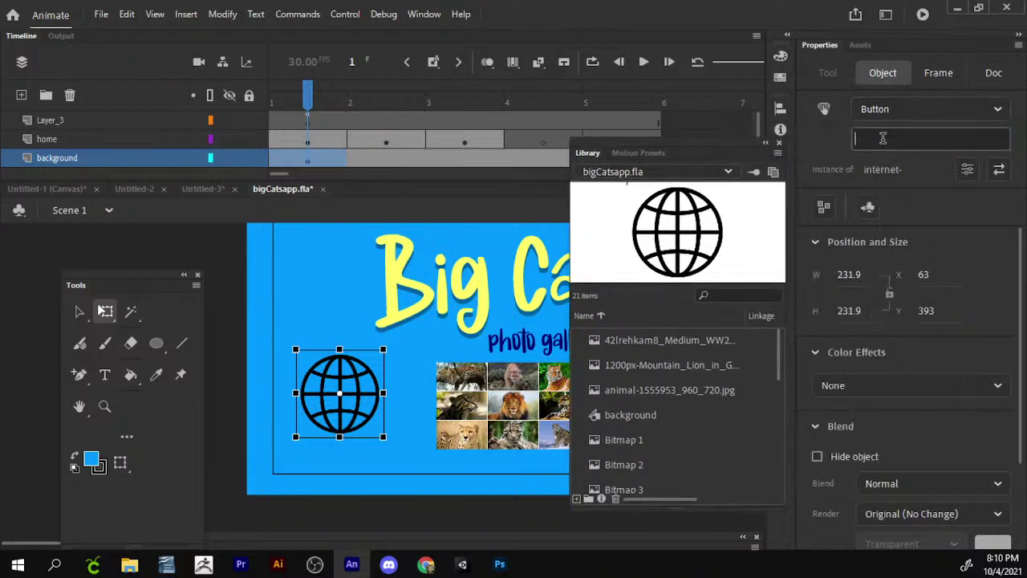
{"action": "left_click", "coordinate": [883, 138]}
{"action": "type", "text": "web"}
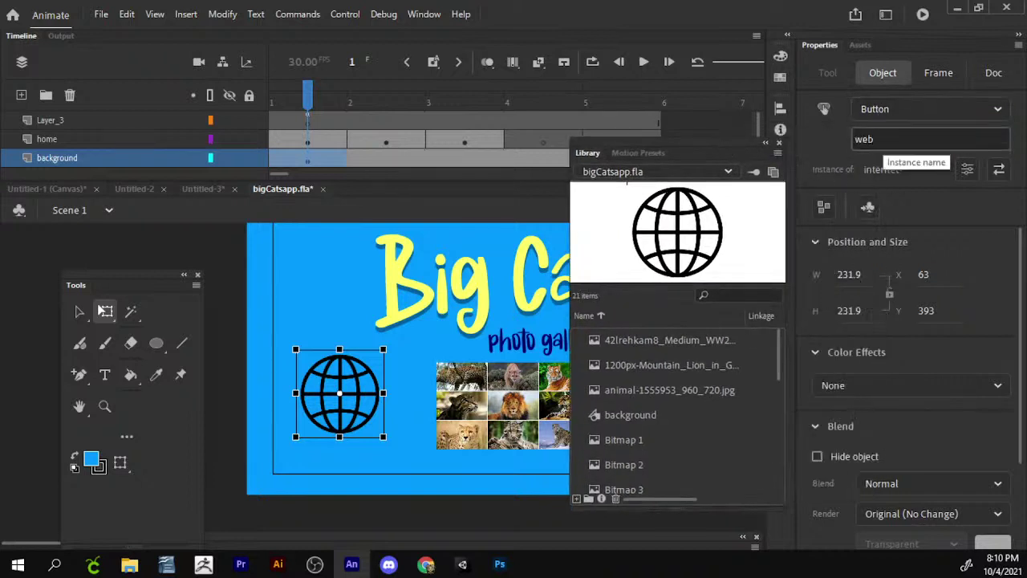
{"action": "type", "text": "button"}
- Switch to Chrome and search for national geographic big cats
{"action": "key", "text": "alt+Tab"}
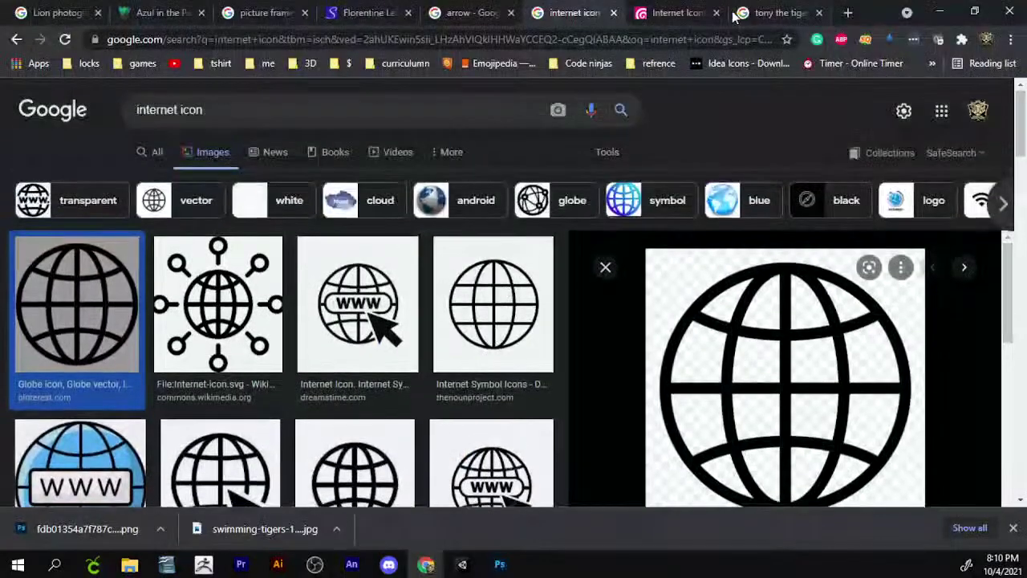
{"action": "left_click", "coordinate": [709, 41]}
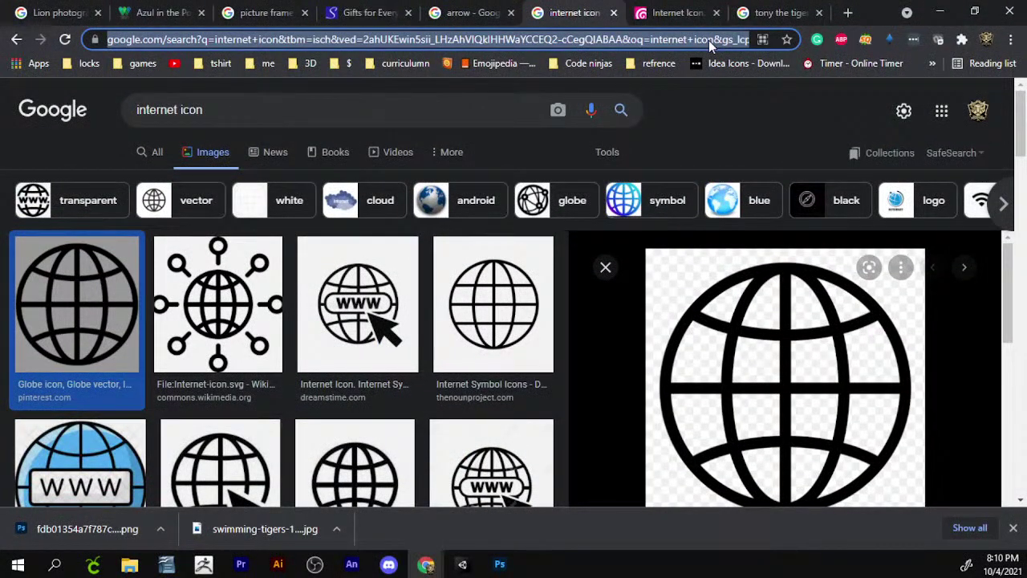
{"action": "type", "text": "national geographic"}
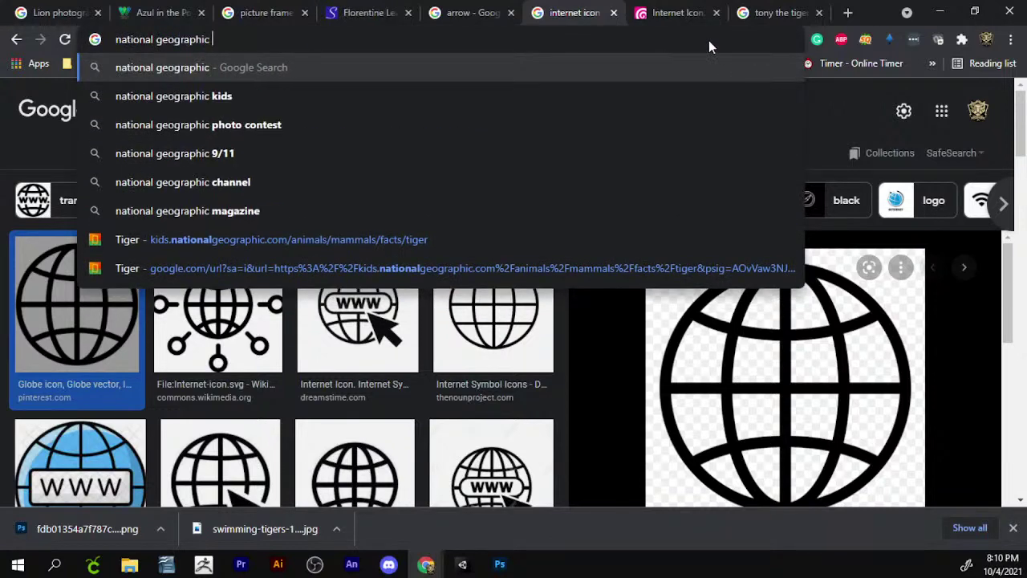
{"action": "type", "text": " big cats"}
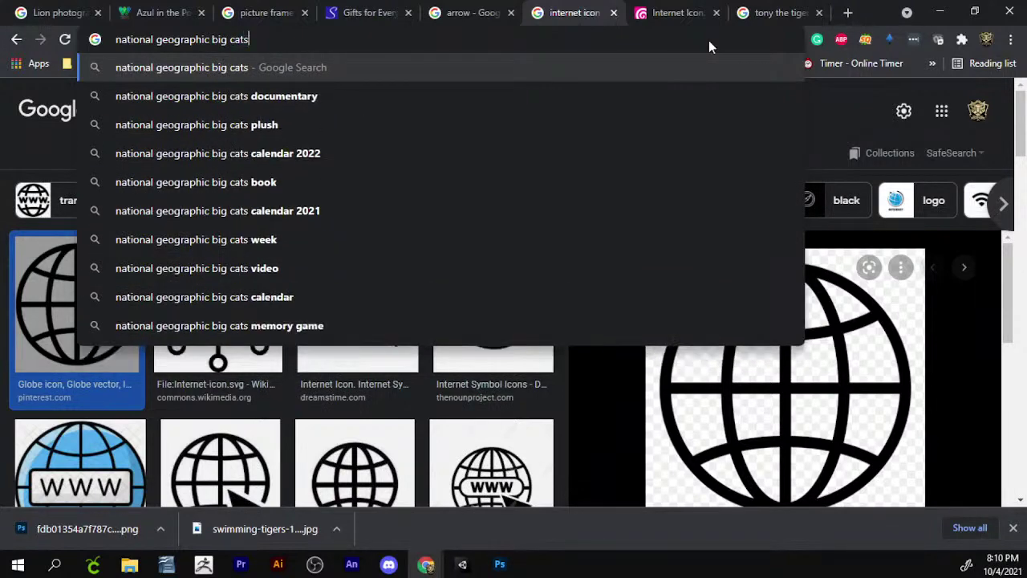
{"action": "key", "text": "Return"}
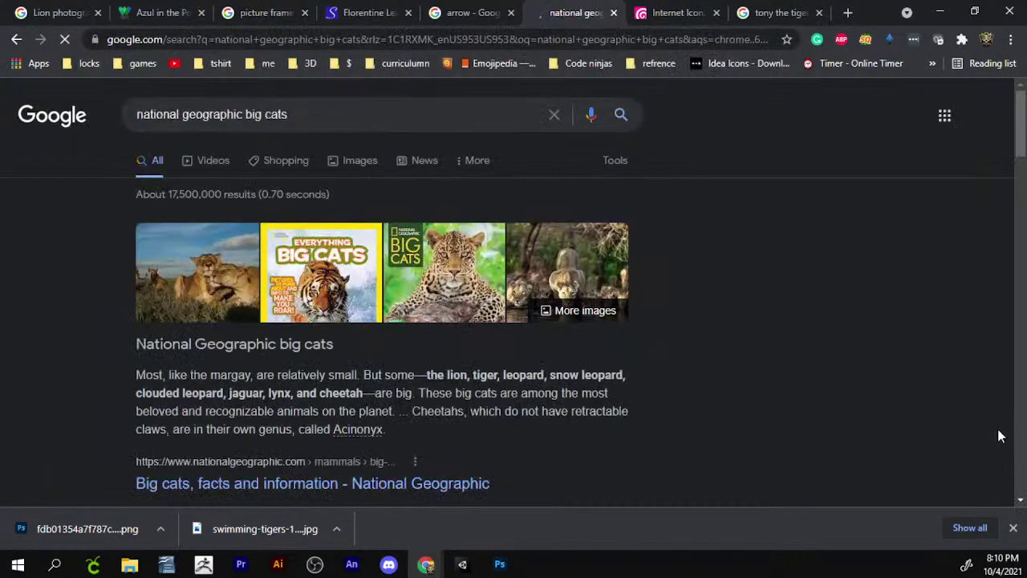
- Close the downloads bar and open the result "Big cats, facts and information - National Geographic"
{"action": "left_click", "coordinate": [1013, 527]}
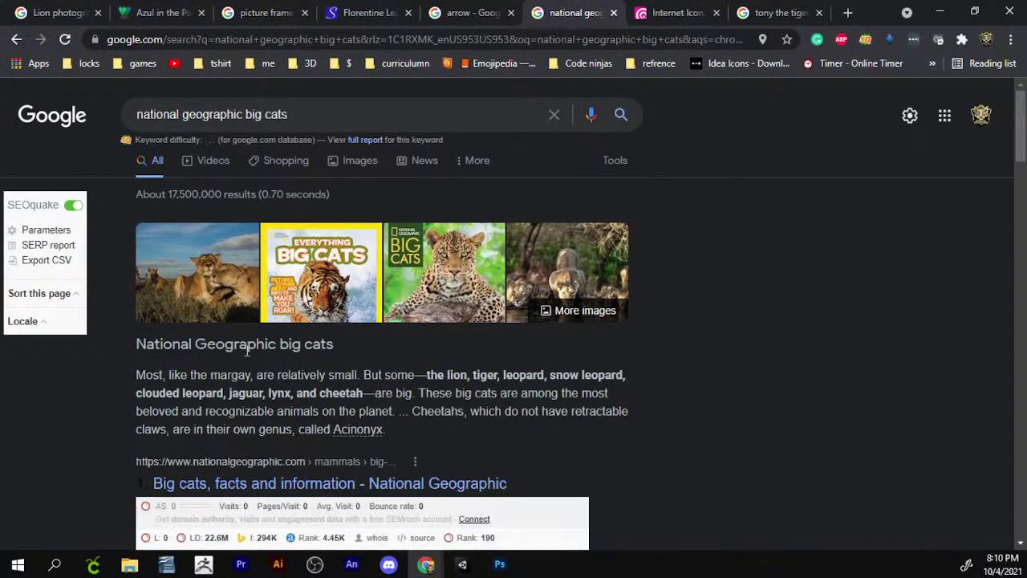
{"action": "scroll", "coordinate": [261, 361], "scroll_direction": "down", "scroll_amount": 1}
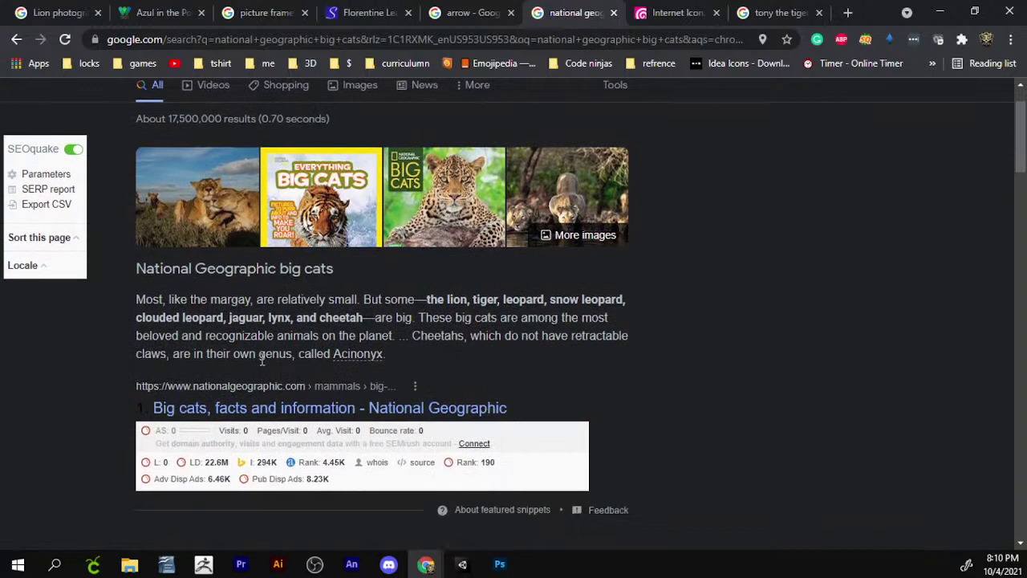
{"action": "left_click", "coordinate": [288, 415]}
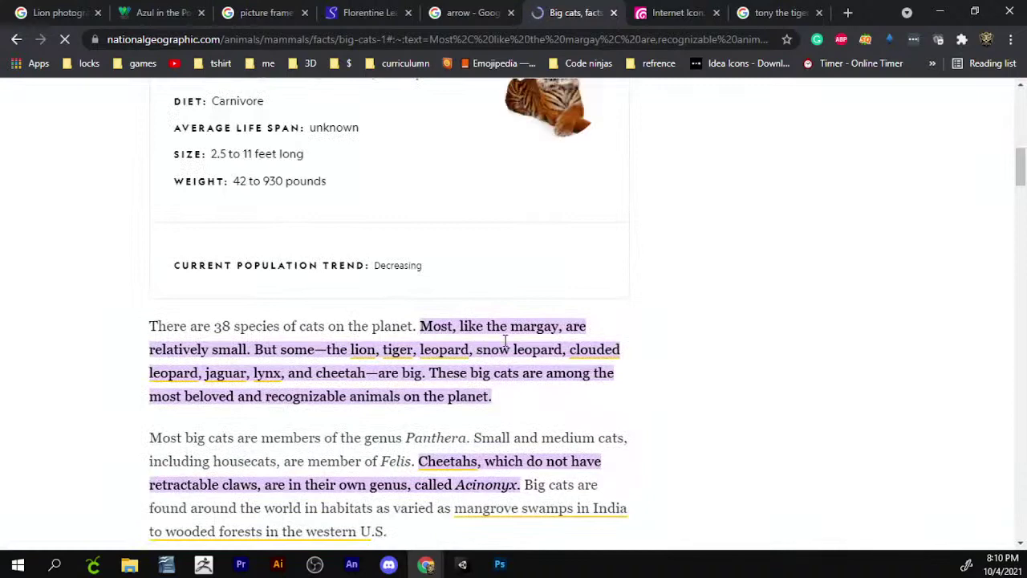
{"action": "scroll", "coordinate": [505, 308], "scroll_direction": "up", "scroll_amount": 3}
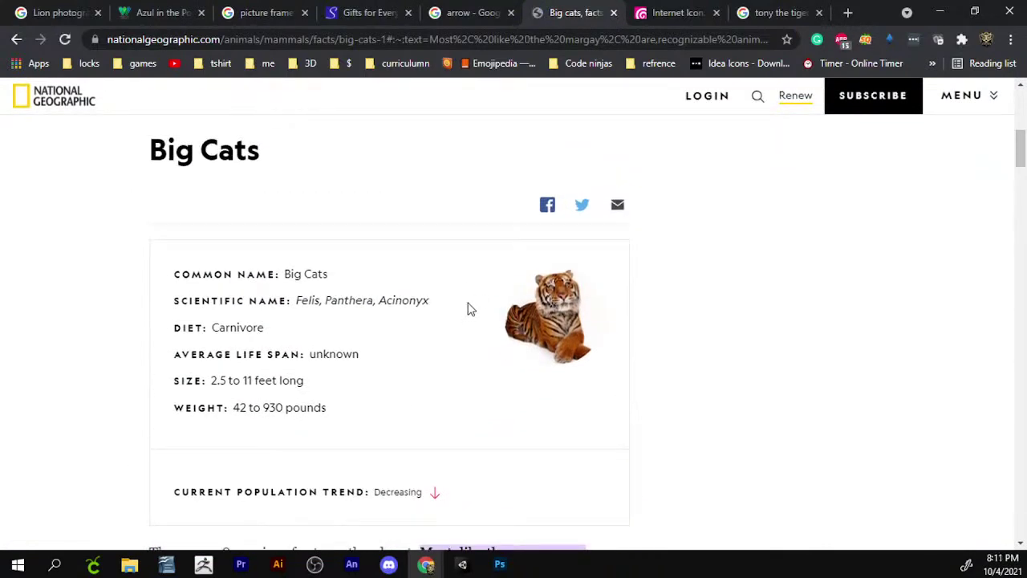
- Copy the web address of the National Geographic Big Cats page
{"action": "left_click", "coordinate": [255, 42]}
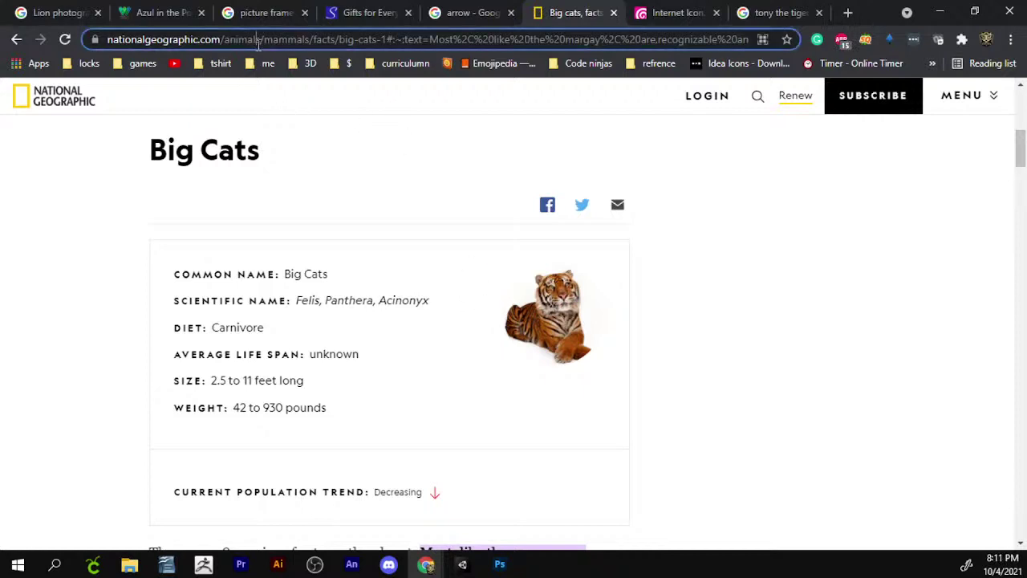
{"action": "right_click", "coordinate": [257, 45]}
{"action": "left_click", "coordinate": [277, 129]}
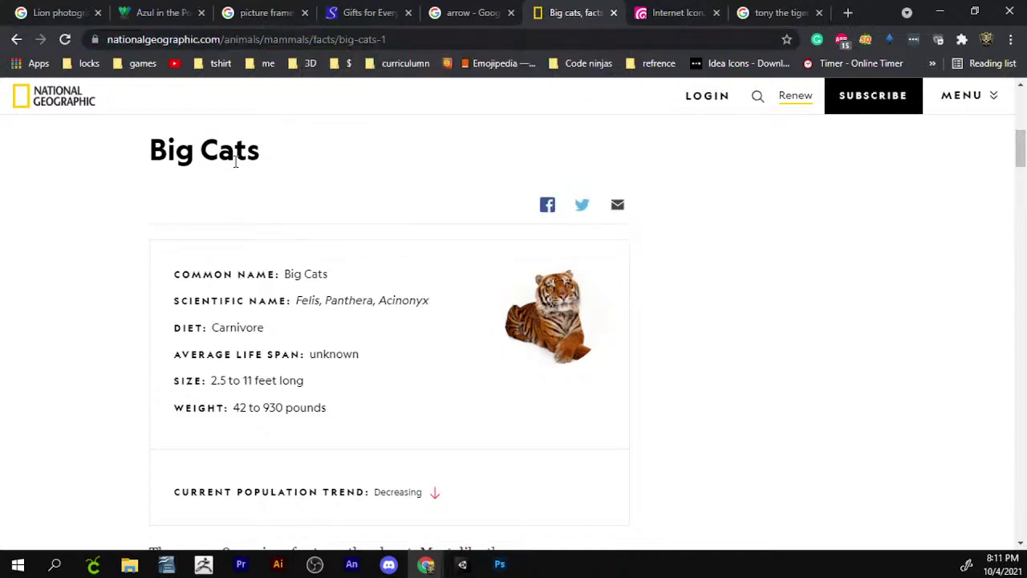
- Look over the Big Cats page and advance its photo slideshow to the second picture
{"action": "scroll", "coordinate": [280, 218], "scroll_direction": "down", "scroll_amount": 3}
{"action": "scroll", "coordinate": [526, 389], "scroll_direction": "up", "scroll_amount": 4}
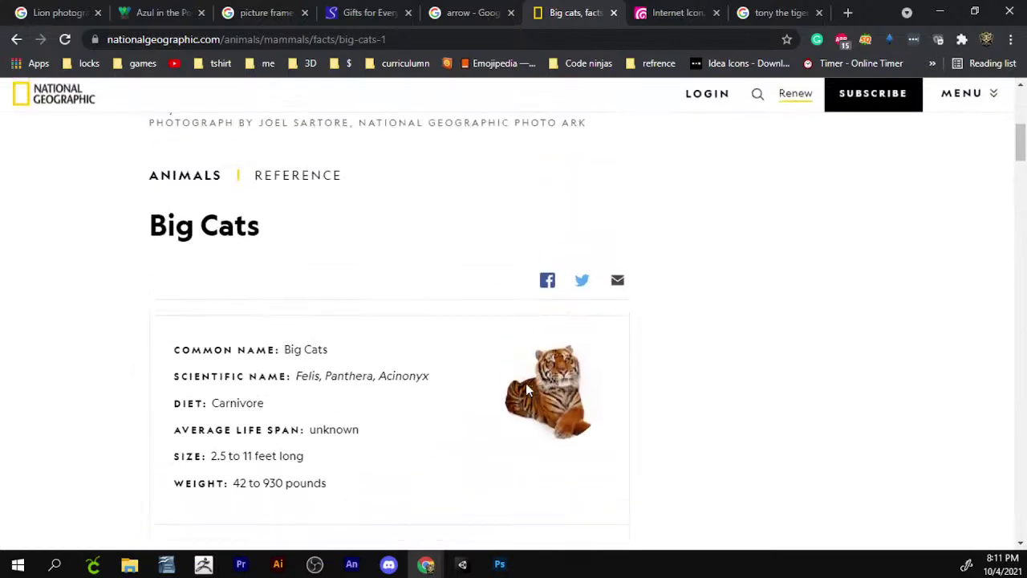
{"action": "scroll", "coordinate": [526, 389], "scroll_direction": "up", "scroll_amount": 2}
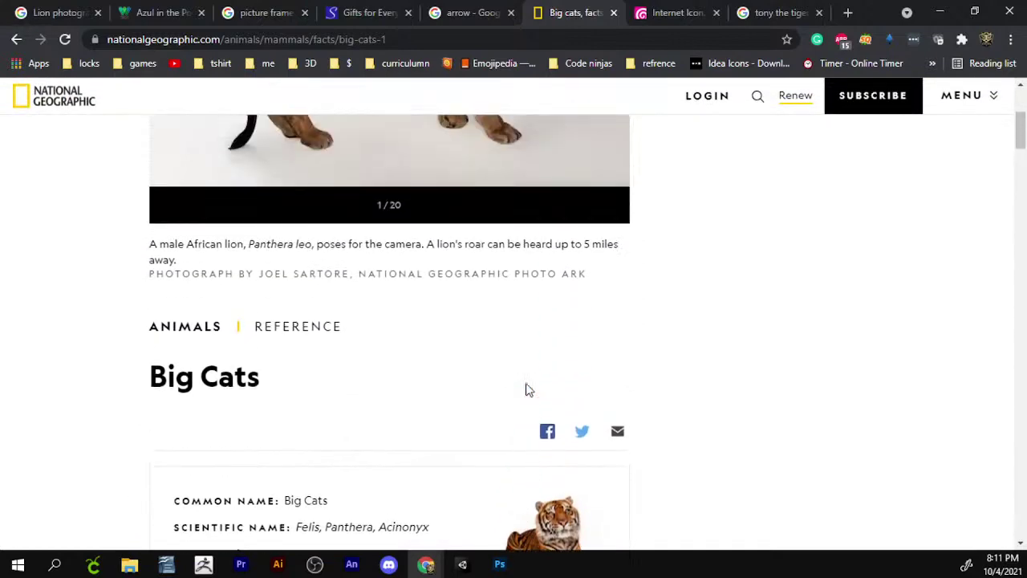
{"action": "scroll", "coordinate": [529, 390], "scroll_direction": "up", "scroll_amount": 3}
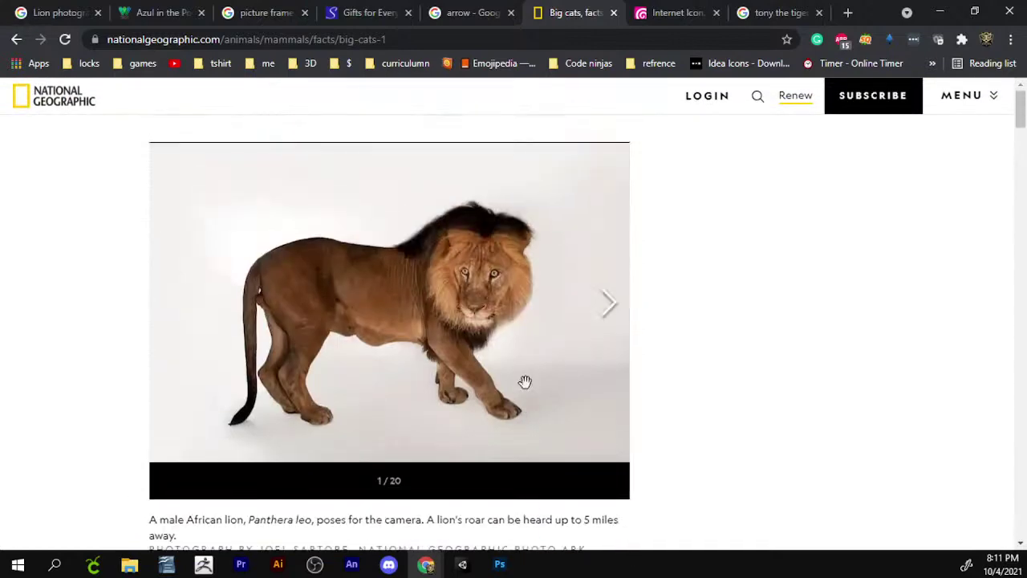
{"action": "left_click", "coordinate": [610, 310]}
{"action": "scroll", "coordinate": [768, 233], "scroll_direction": "down", "scroll_amount": 5}
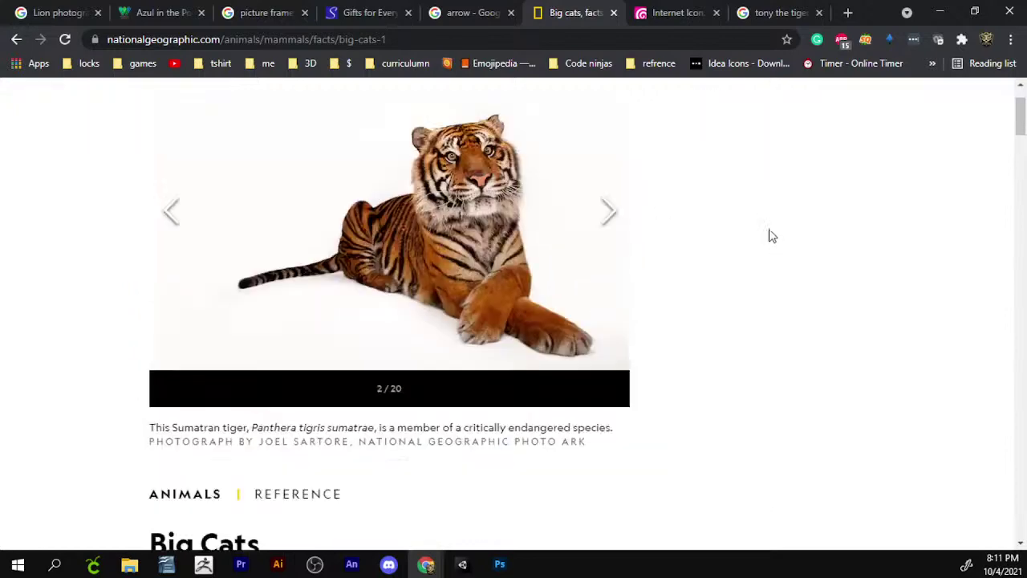
{"action": "left_click", "coordinate": [333, 34]}
{"action": "right_click", "coordinate": [333, 32]}
{"action": "left_click", "coordinate": [373, 195]}
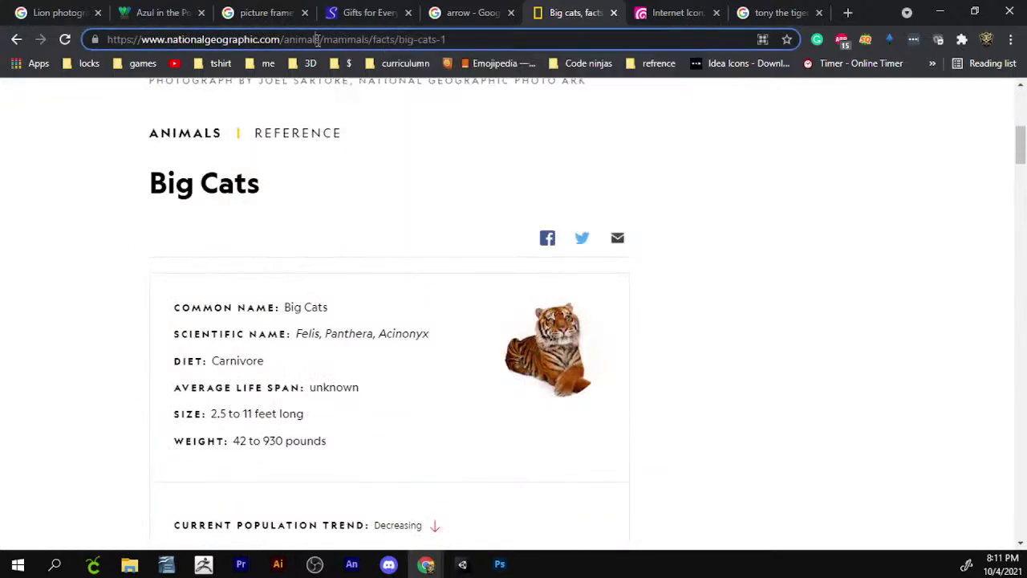
{"action": "right_click", "coordinate": [318, 40]}
{"action": "left_click", "coordinate": [381, 109]}
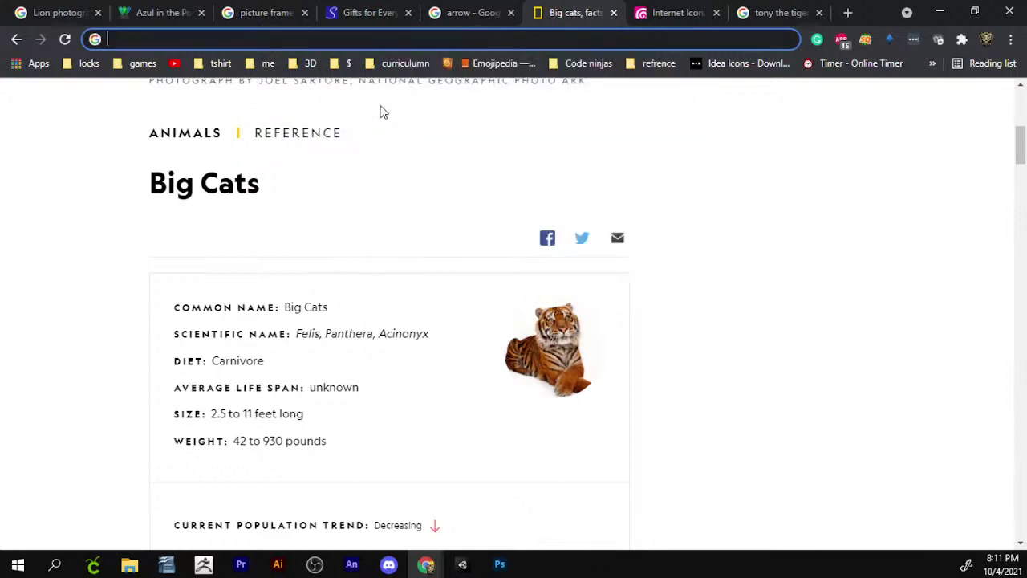
{"action": "left_click", "coordinate": [940, 12]}
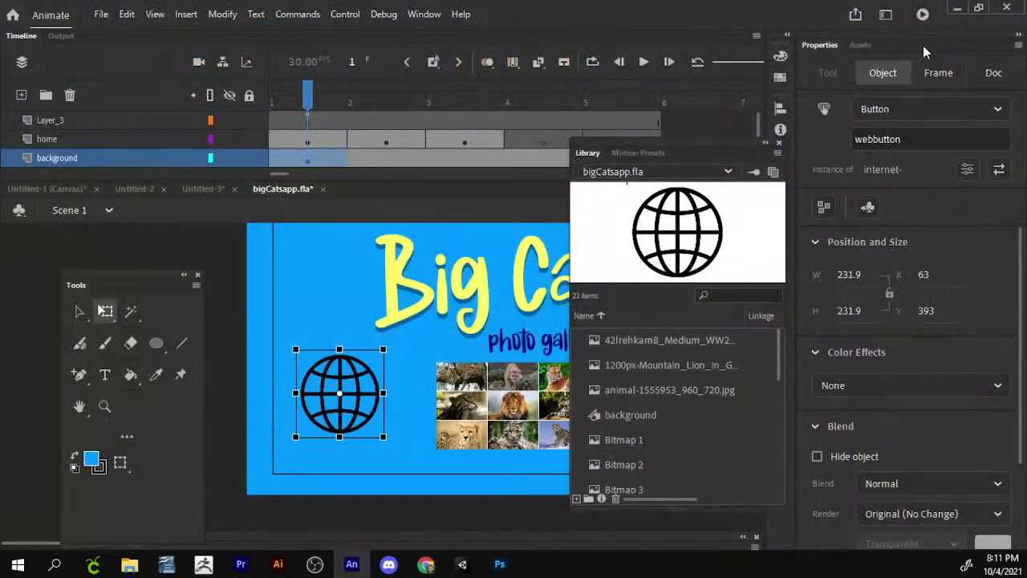
- Open the internet- globe button for editing and add a new layer above its globe layer
{"action": "scroll", "coordinate": [549, 394], "scroll_direction": "right", "scroll_amount": 2}
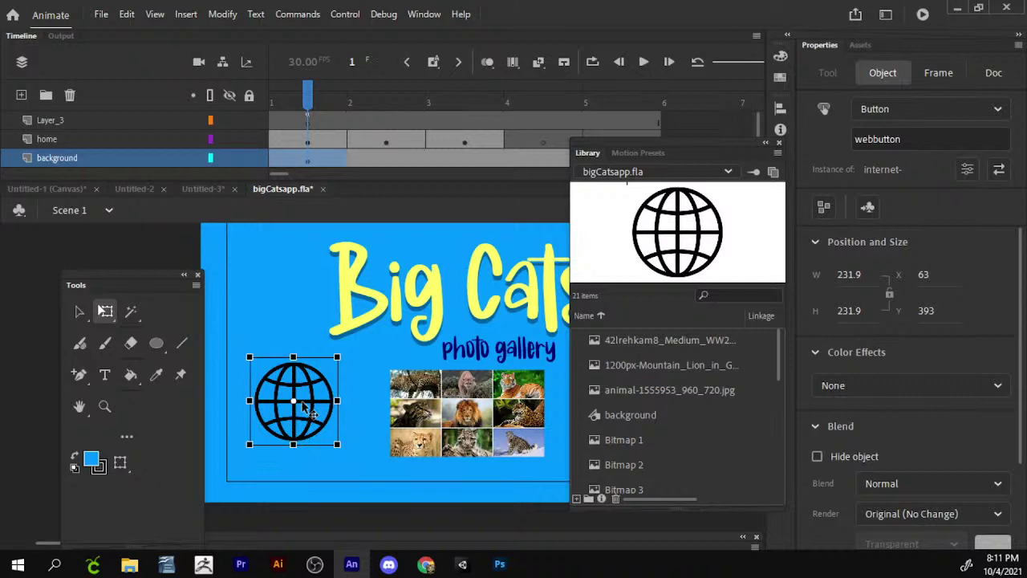
{"action": "double_click", "coordinate": [305, 407]}
{"action": "scroll", "coordinate": [305, 407], "scroll_direction": "down", "scroll_amount": 1}
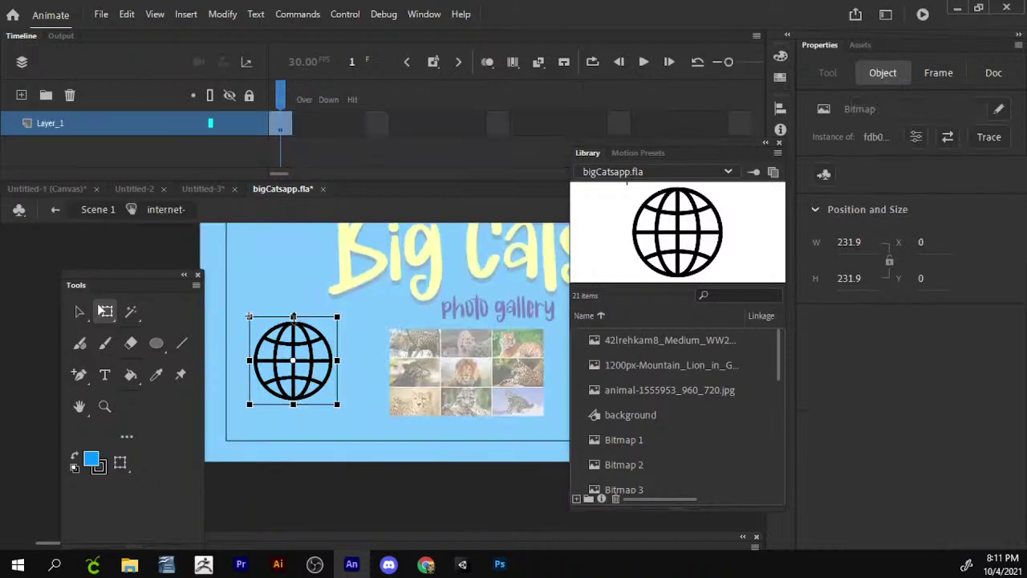
{"action": "left_click", "coordinate": [21, 95]}
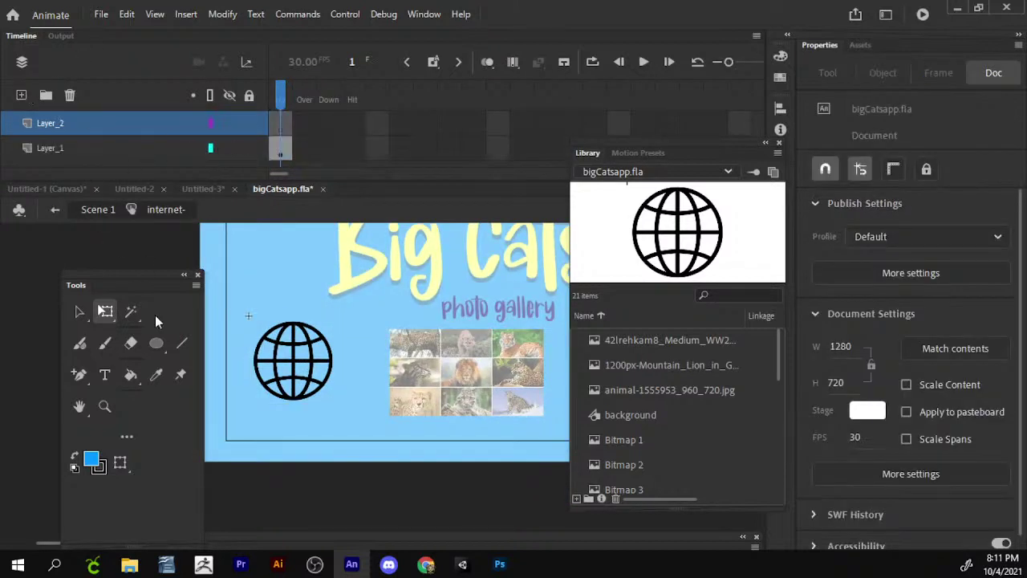
- Draw a white-filled circle with a black outline, about 234 px wide, on the new layer and centre it over the globe
{"action": "left_click", "coordinate": [156, 347]}
{"action": "left_click", "coordinate": [90, 458]}
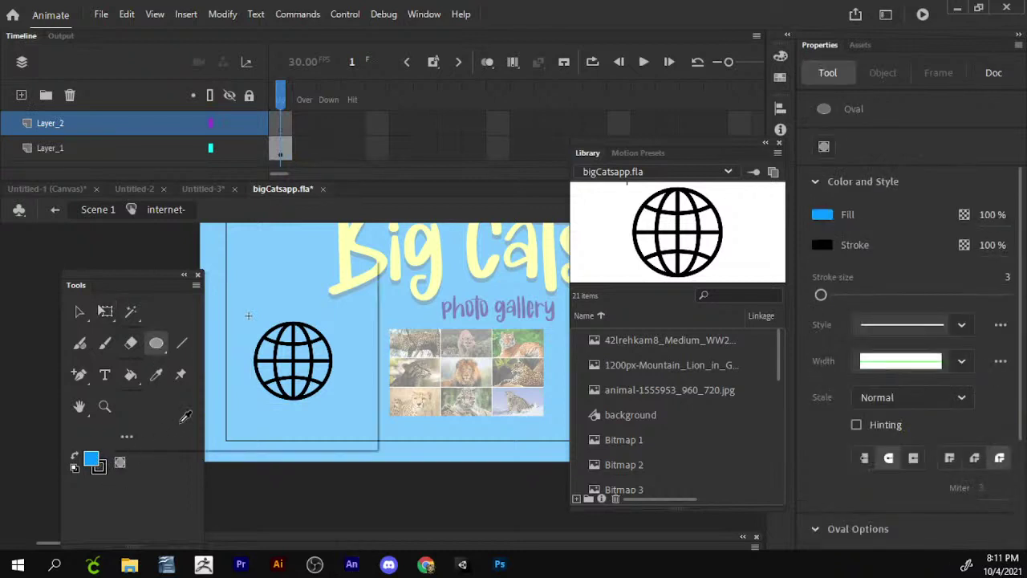
{"action": "left_click", "coordinate": [154, 346]}
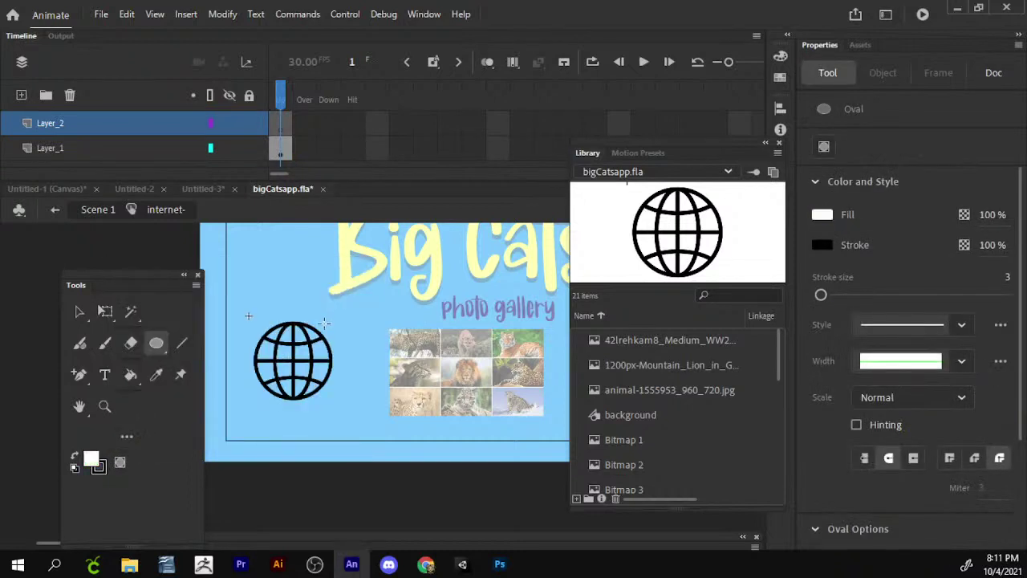
{"action": "left_click_drag", "start_coordinate": [330, 318], "coordinate": [240, 406]}
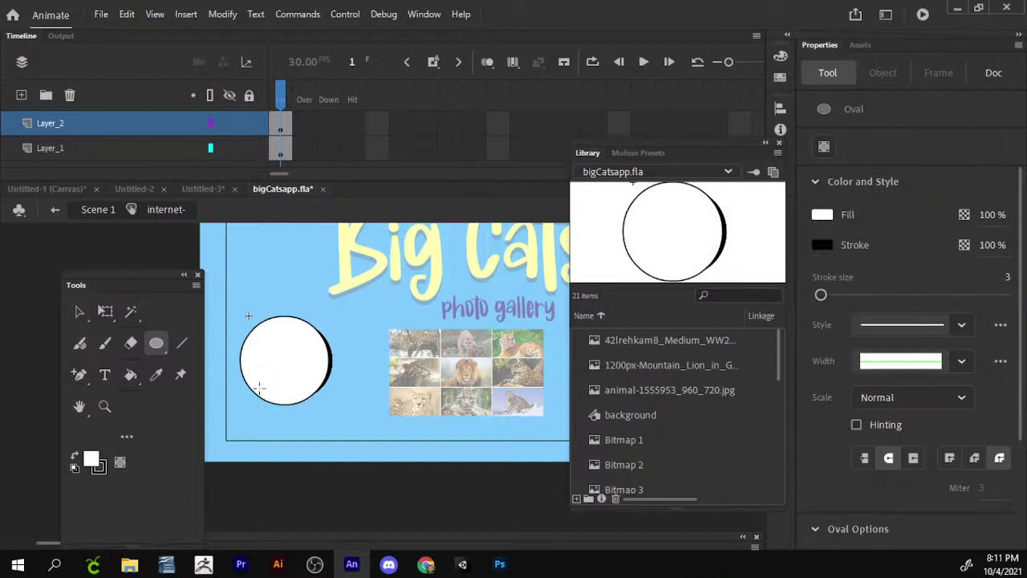
{"action": "key", "text": "v"}
{"action": "left_click", "coordinate": [290, 369]}
{"action": "left_click_drag", "start_coordinate": [291, 369], "coordinate": [298, 367]}
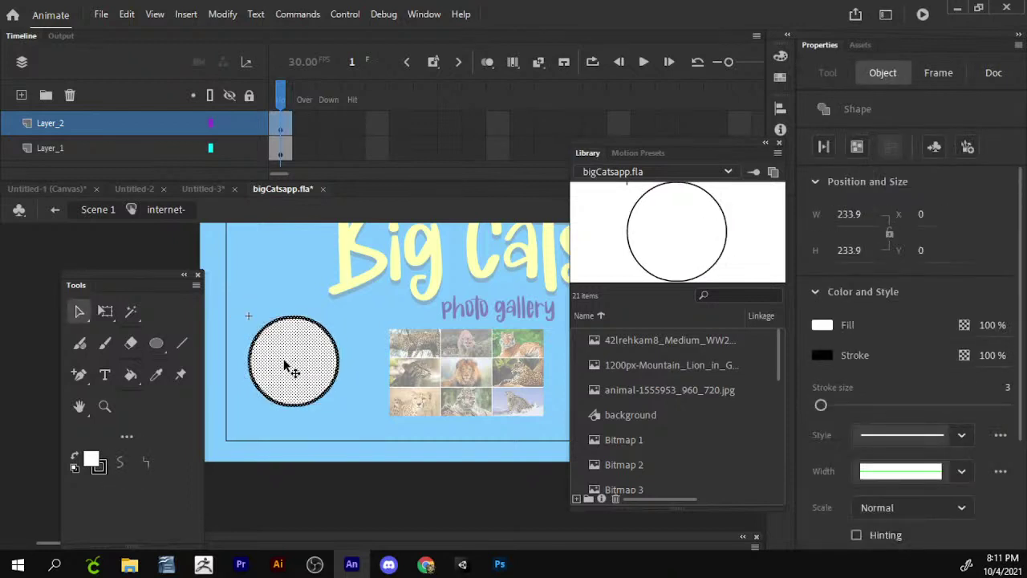
- Place the circle's layer beneath the globe layer, return to Scene 1 and select the globe button
{"action": "left_click_drag", "start_coordinate": [107, 122], "coordinate": [104, 170]}
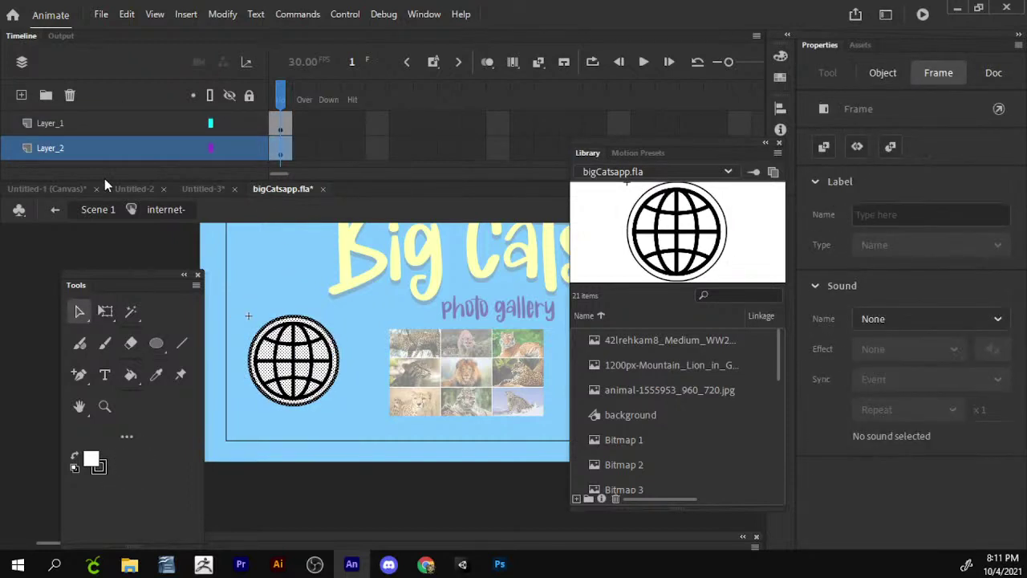
{"action": "left_click", "coordinate": [428, 278]}
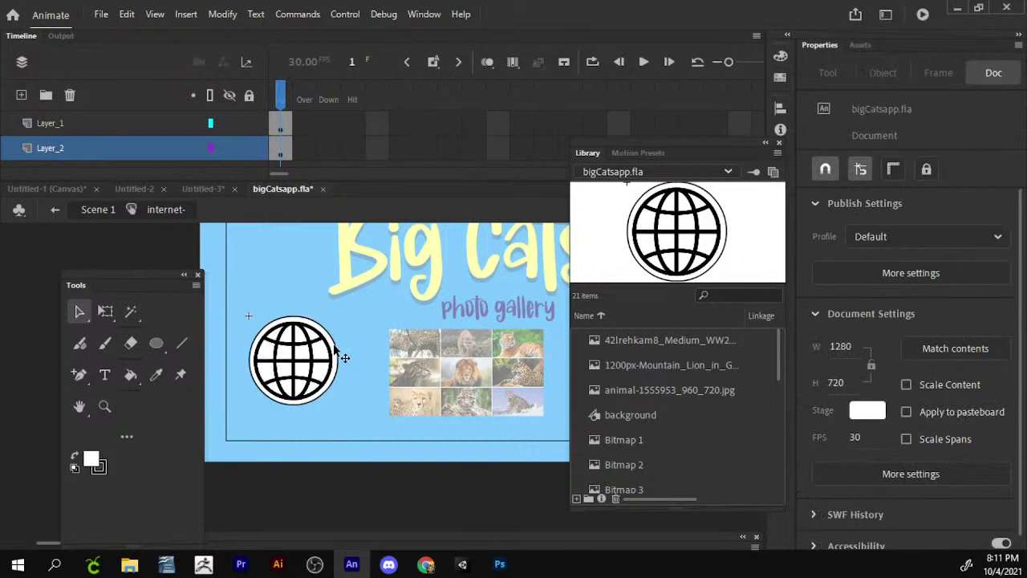
{"action": "left_click", "coordinate": [97, 210]}
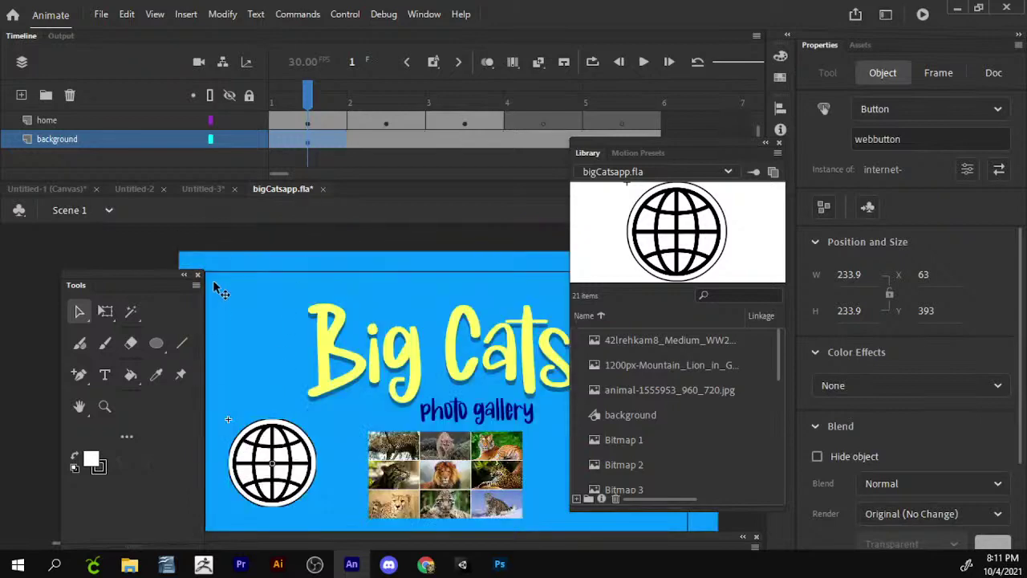
{"action": "left_click", "coordinate": [241, 350]}
{"action": "left_click", "coordinate": [330, 446]}
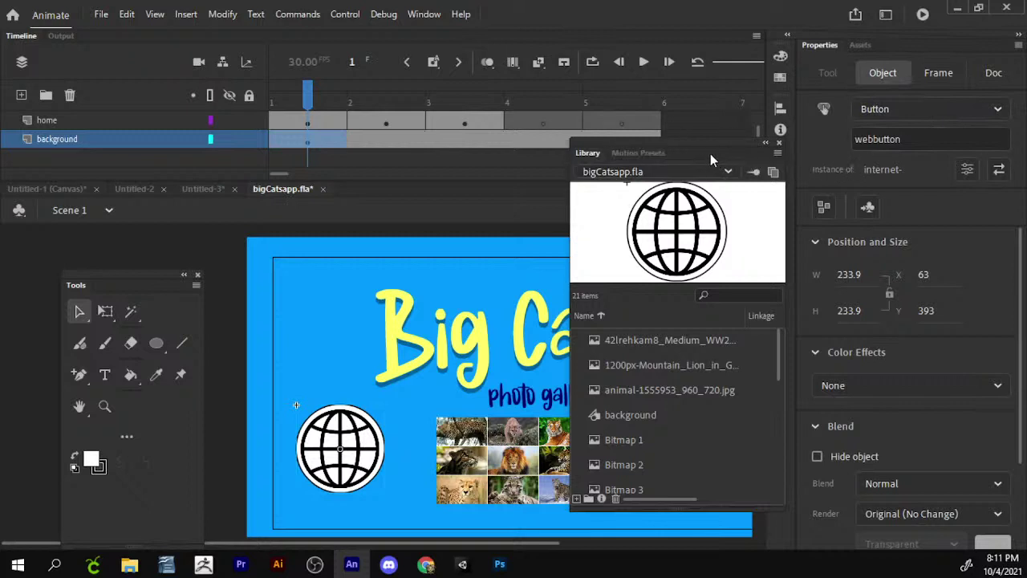
- Open an enlarged Actions editor for frame 1 of the background layer, with the Library beside it
{"action": "left_click_drag", "start_coordinate": [710, 153], "coordinate": [432, 153]}
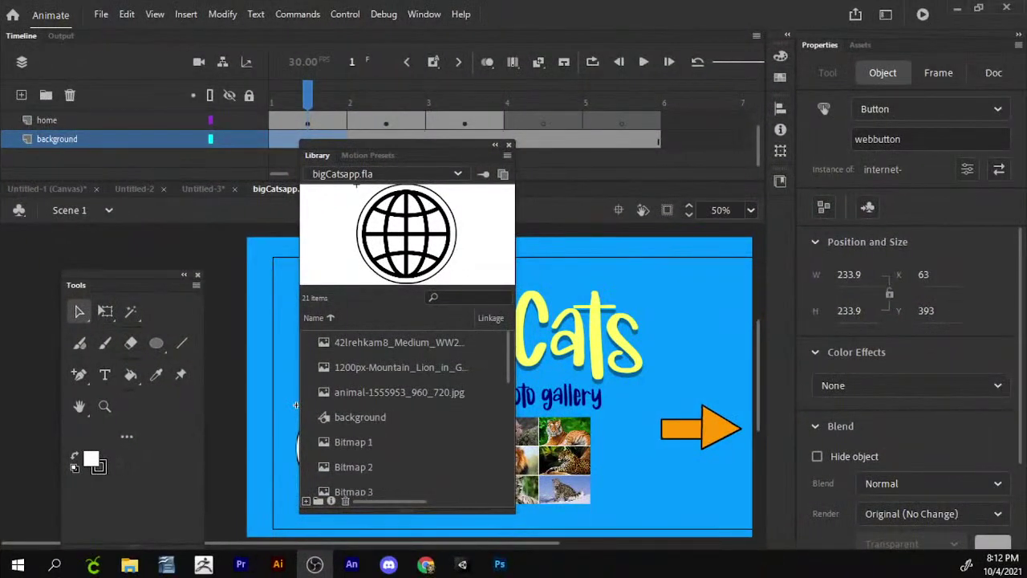
{"action": "left_click", "coordinate": [419, 17]}
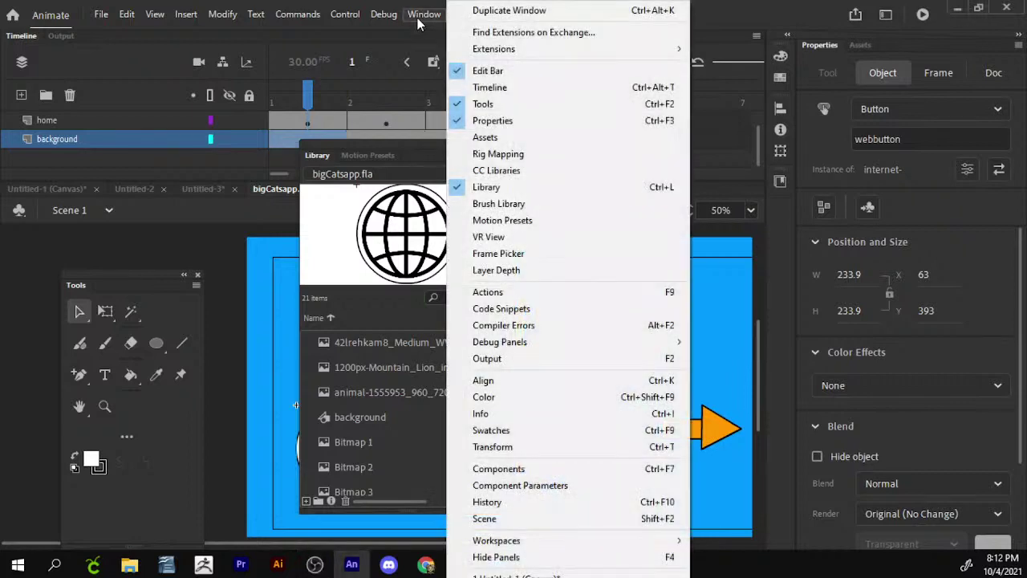
{"action": "left_click", "coordinate": [539, 301]}
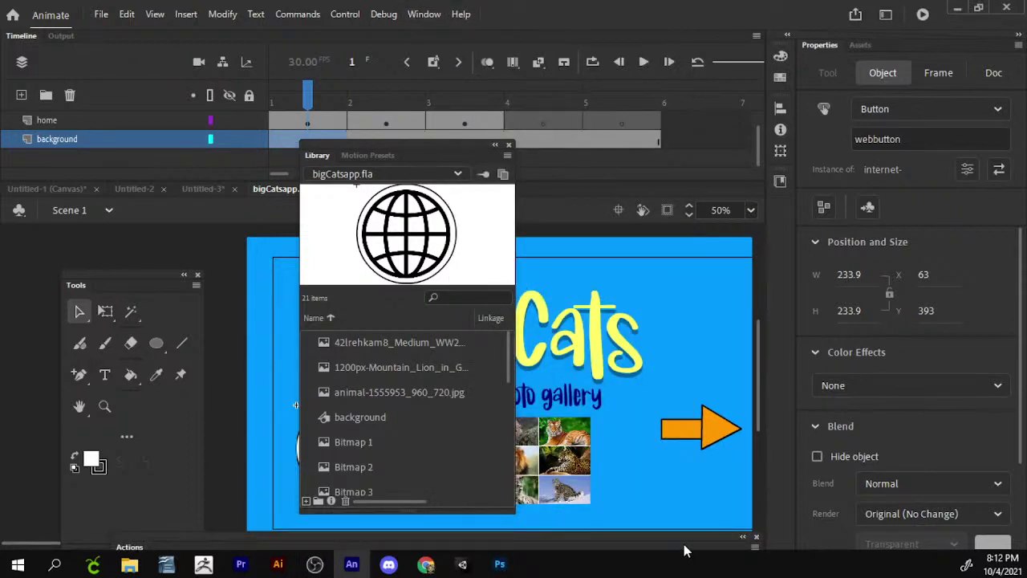
{"action": "left_click_drag", "start_coordinate": [681, 537], "coordinate": [692, 51]}
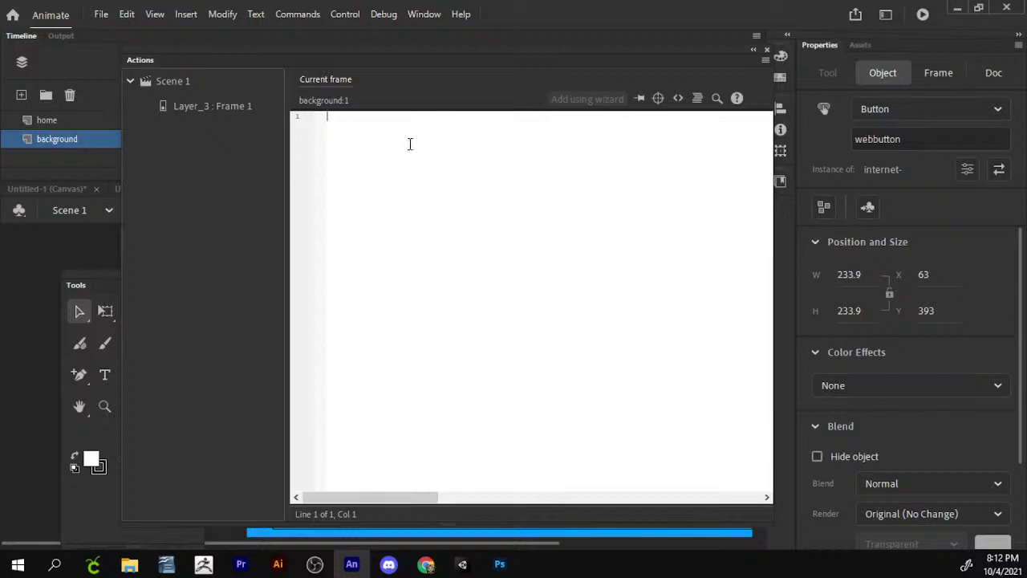
{"action": "left_click_drag", "start_coordinate": [484, 64], "coordinate": [903, 69]}
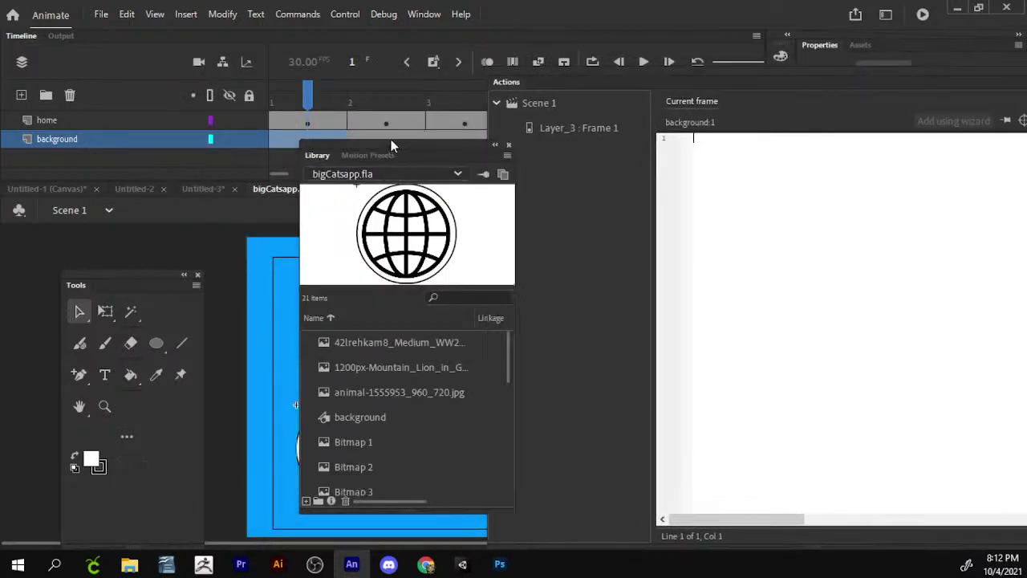
{"action": "left_click_drag", "start_coordinate": [393, 145], "coordinate": [143, 144]}
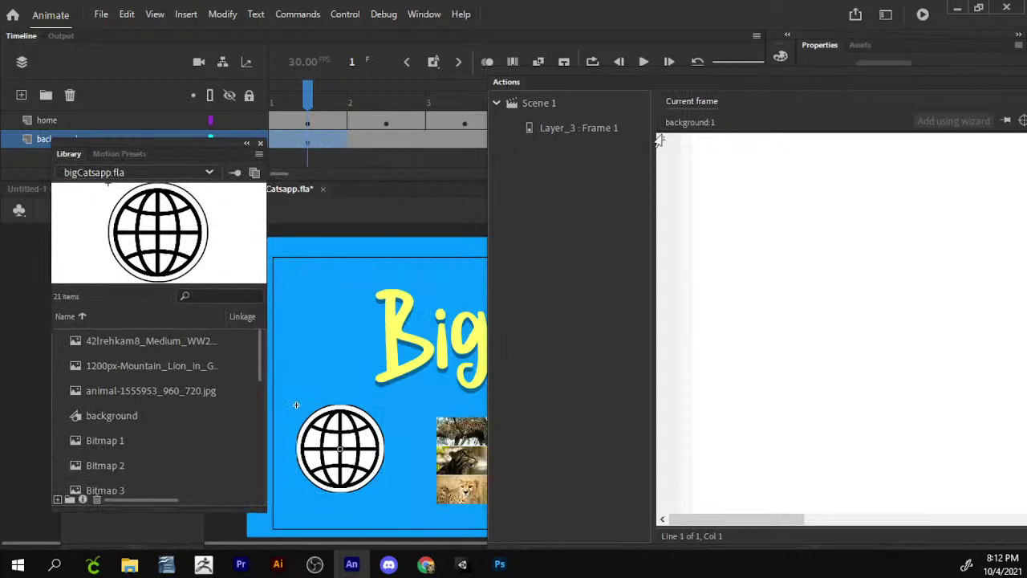
{"action": "left_click_drag", "start_coordinate": [698, 83], "coordinate": [513, 72]}
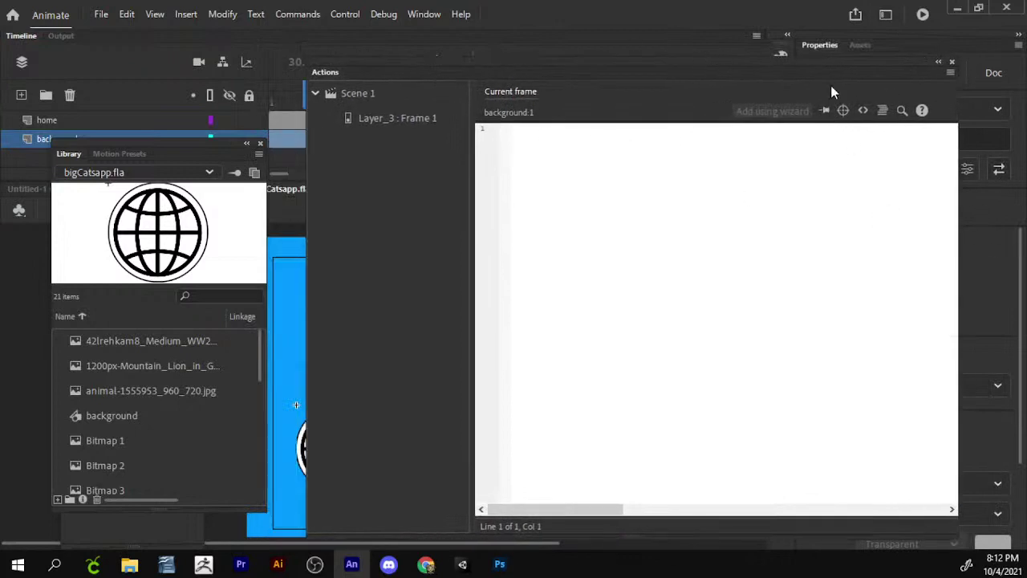
{"action": "left_click_drag", "start_coordinate": [830, 85], "coordinate": [792, 77]}
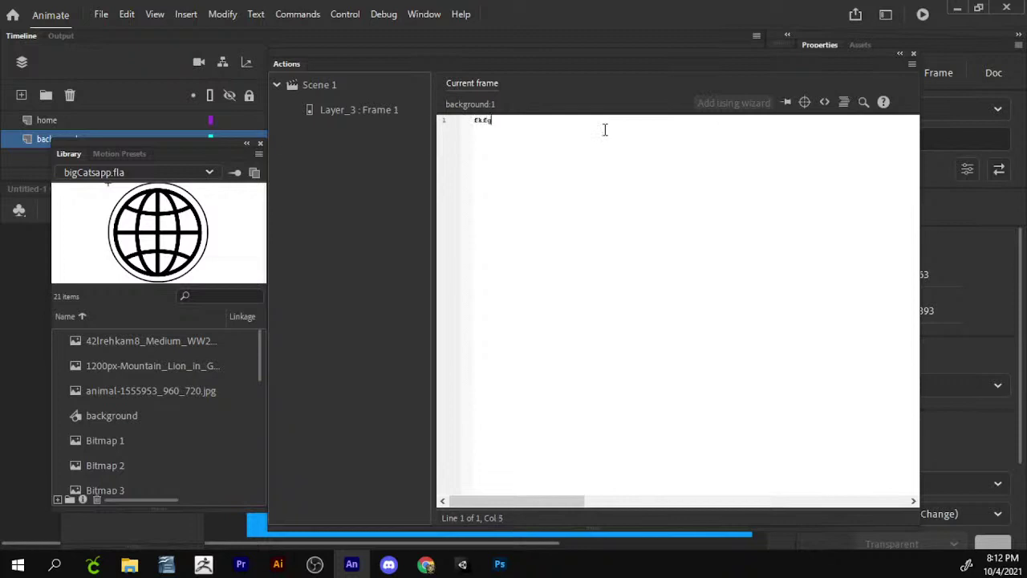
{"action": "key", "text": "BackSpace"}
{"action": "key", "text": "BackSpace"}
{"action": "type", "text": "ev"}
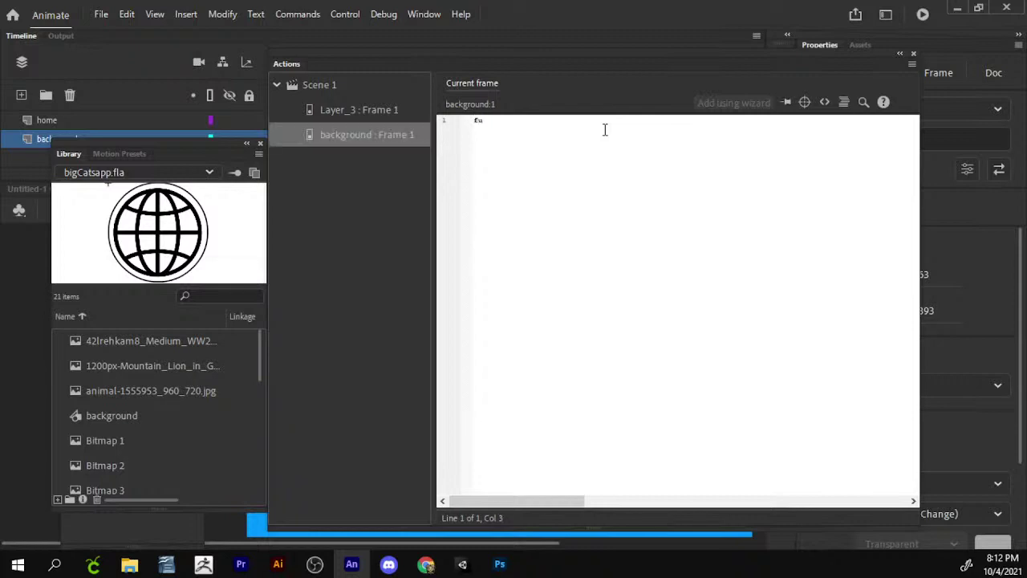
{"action": "type", "text": "nction f1 (event:"}
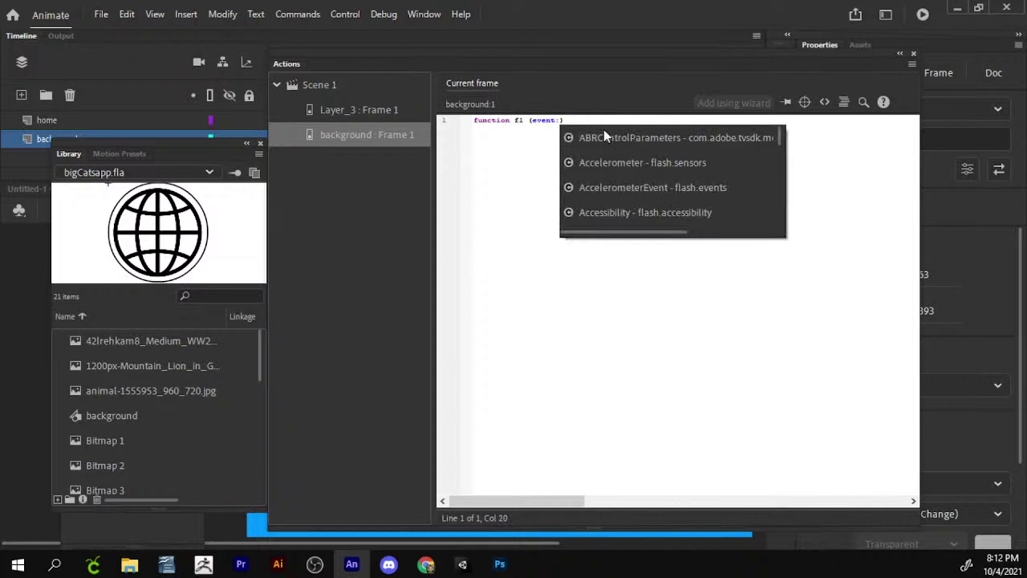
{"action": "type", "text": "Mouse"}
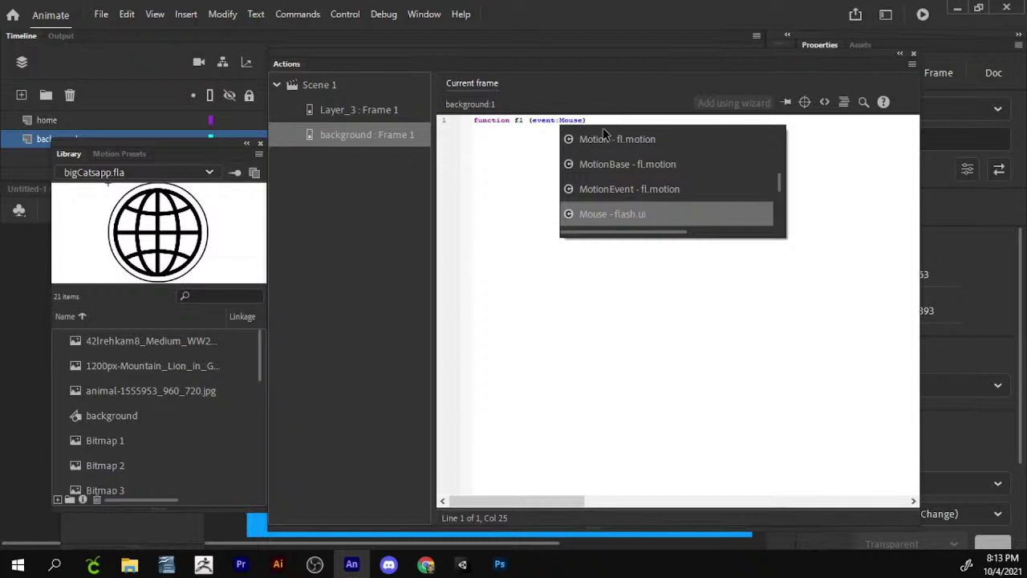
{"action": "left_click", "coordinate": [741, 301]}
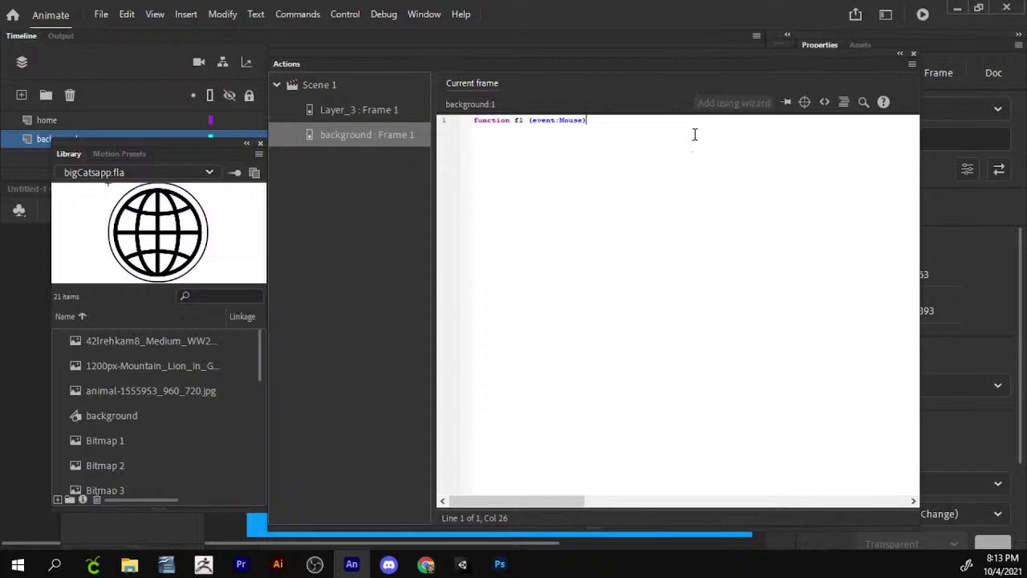
{"action": "key", "text": "shift+Home"}
{"action": "key", "text": "BackSpace"}
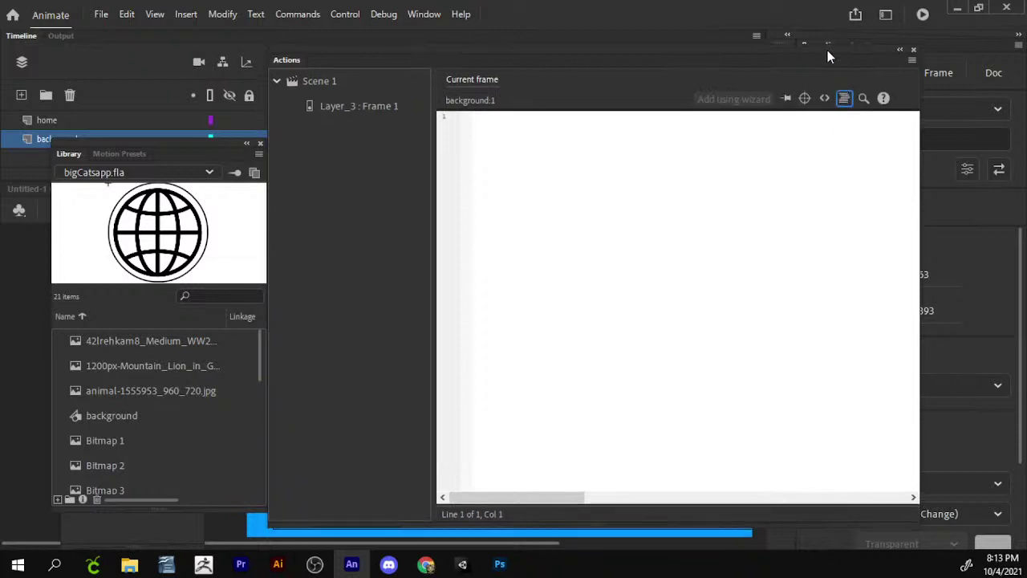
- Open the Code Snippets beside the empty frame script and expand the ActionScript Actions category
{"action": "left_click_drag", "start_coordinate": [827, 50], "coordinate": [814, 54]}
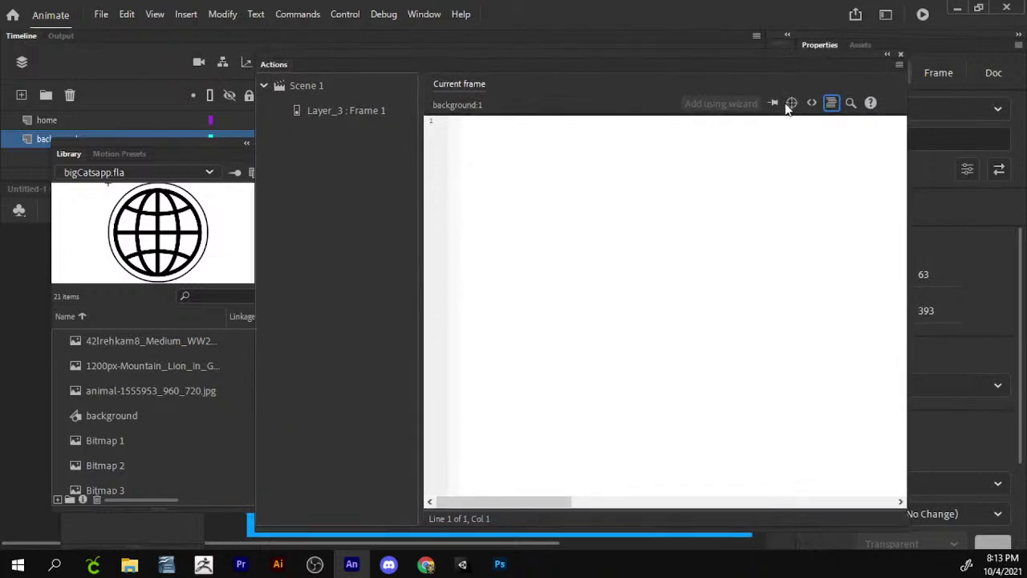
{"action": "left_click", "coordinate": [812, 104]}
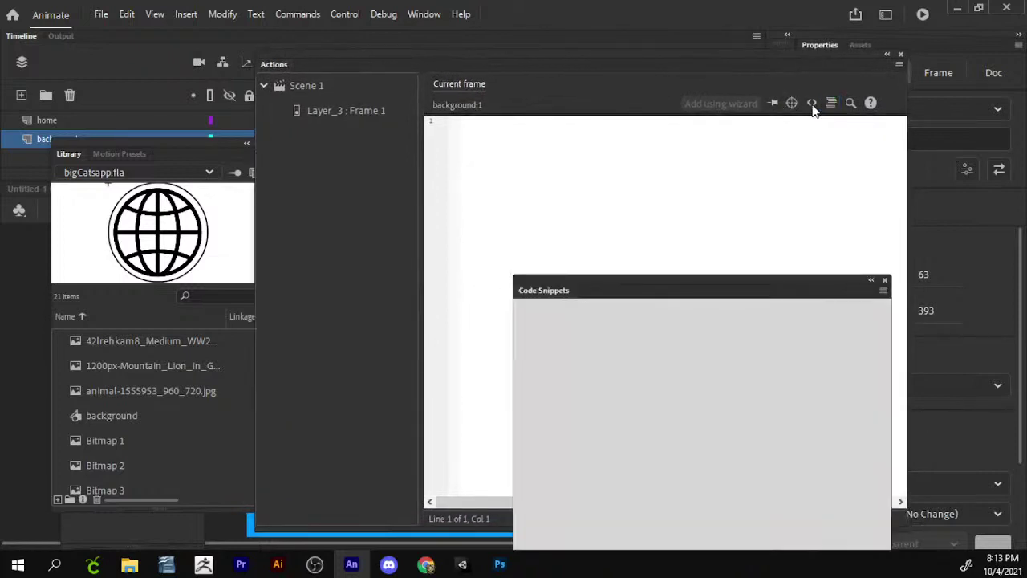
{"action": "left_click_drag", "start_coordinate": [606, 290], "coordinate": [670, 129]}
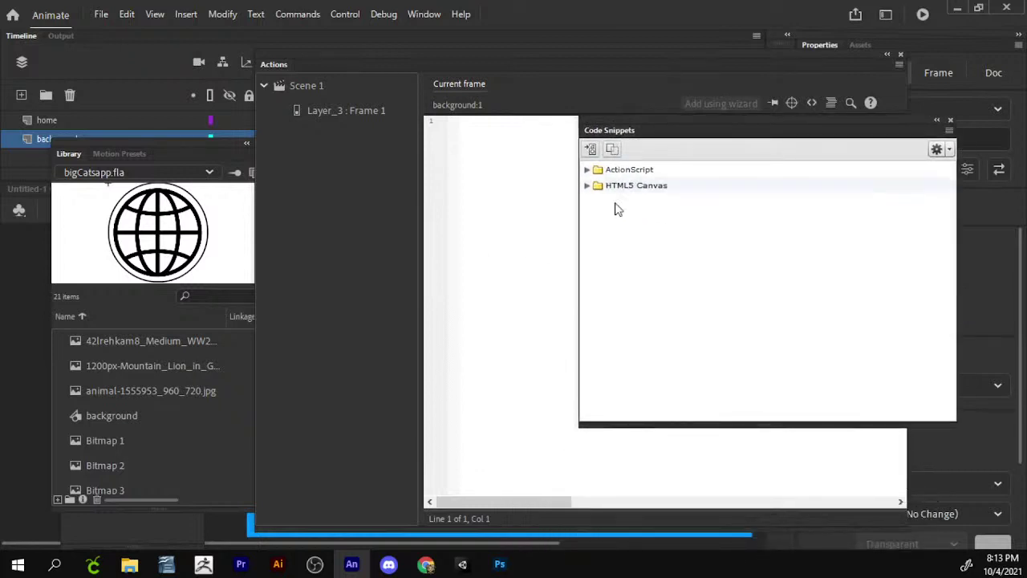
{"action": "left_click", "coordinate": [586, 170]}
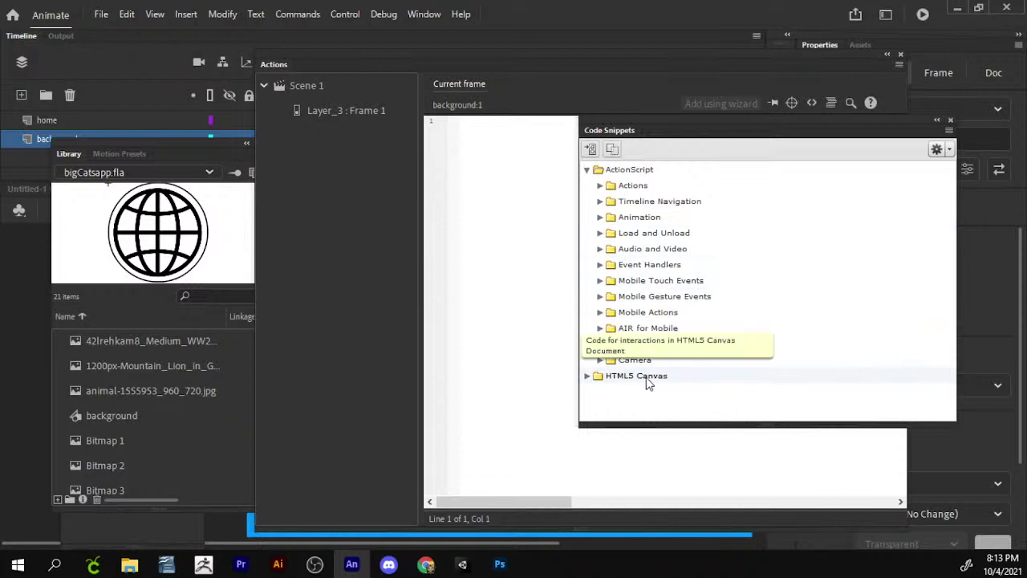
{"action": "left_click", "coordinate": [600, 201]}
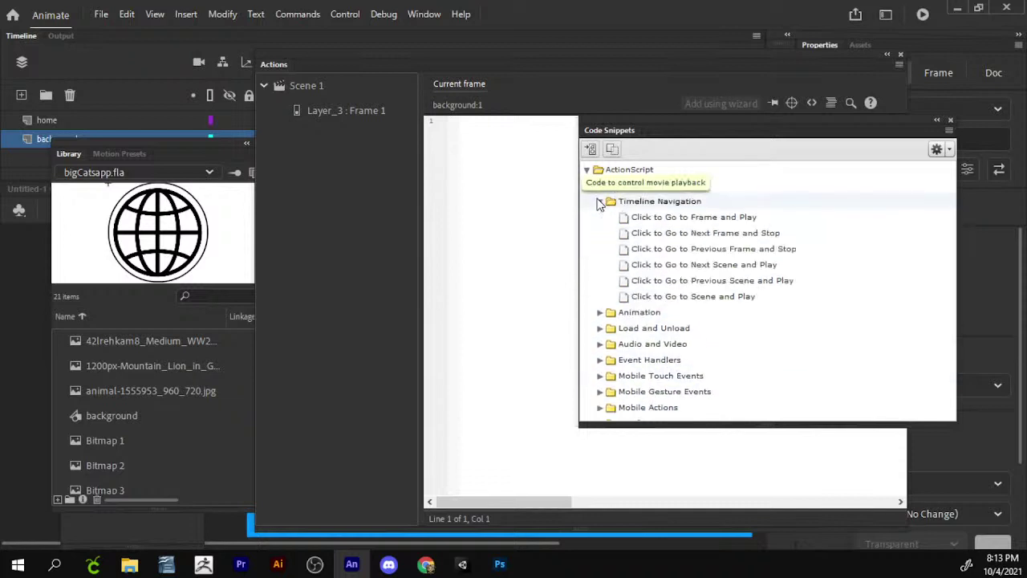
{"action": "left_click", "coordinate": [599, 201]}
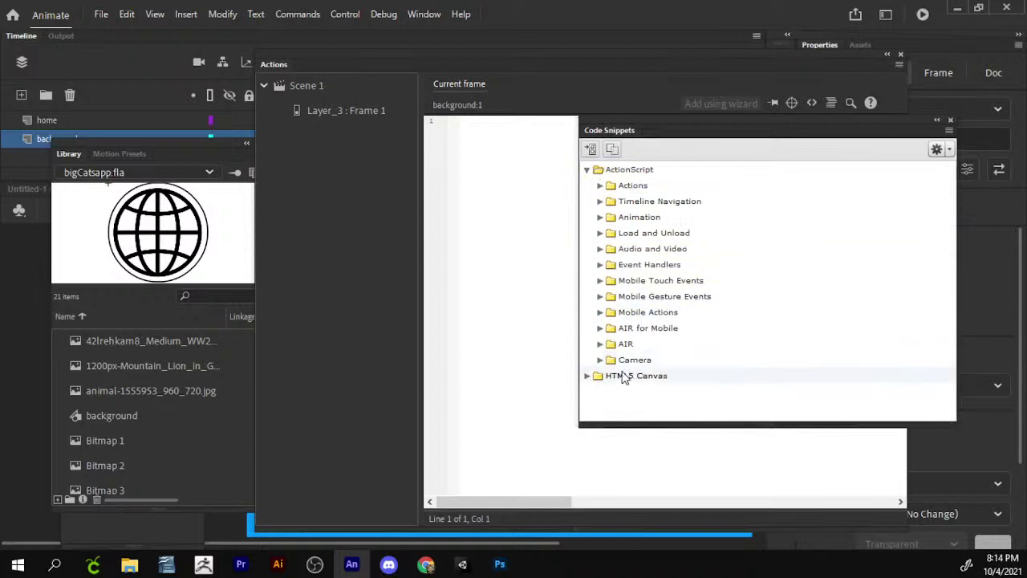
{"action": "left_click", "coordinate": [600, 266]}
{"action": "left_click", "coordinate": [600, 267]}
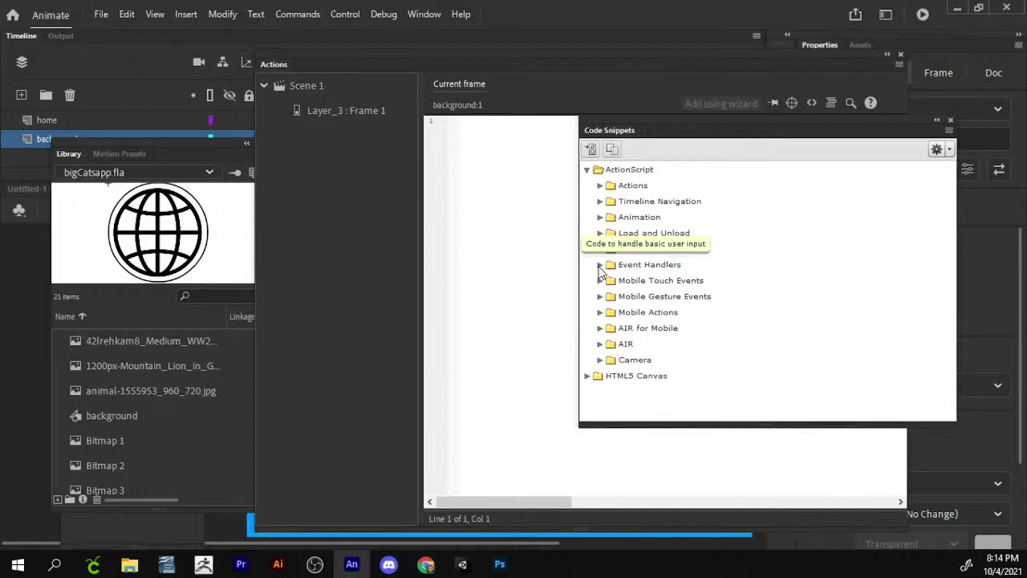
{"action": "left_click", "coordinate": [600, 185]}
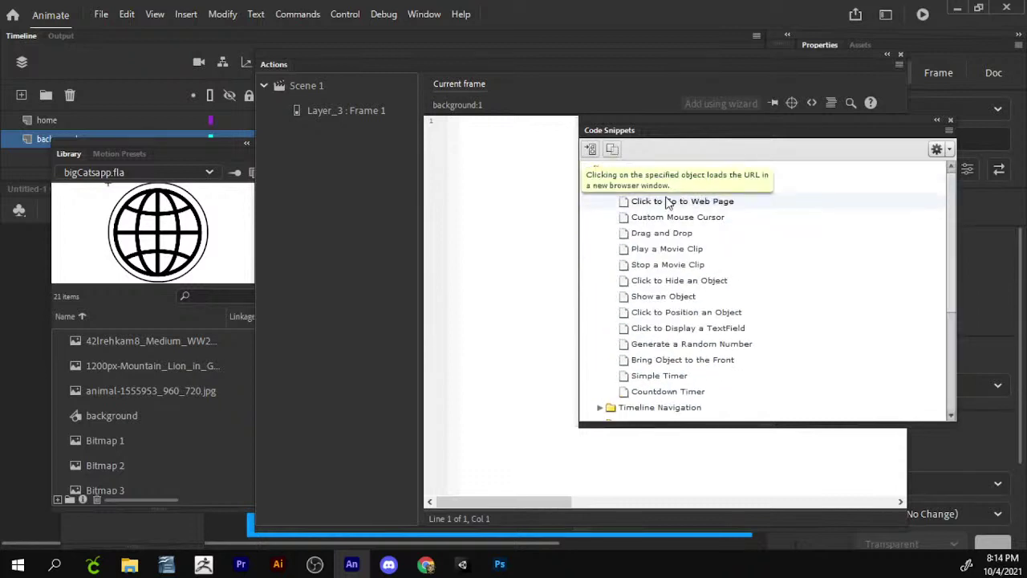
- Add the Click to Go to Web Page snippet for the webbutton instance to the timeline script
{"action": "left_click_drag", "start_coordinate": [728, 128], "coordinate": [817, 89]}
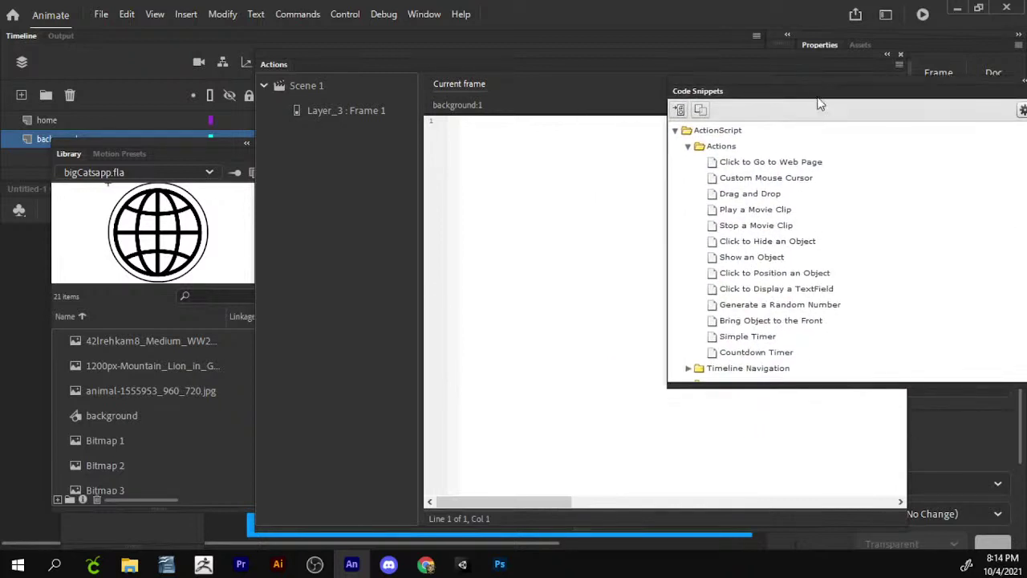
{"action": "left_click", "coordinate": [805, 167]}
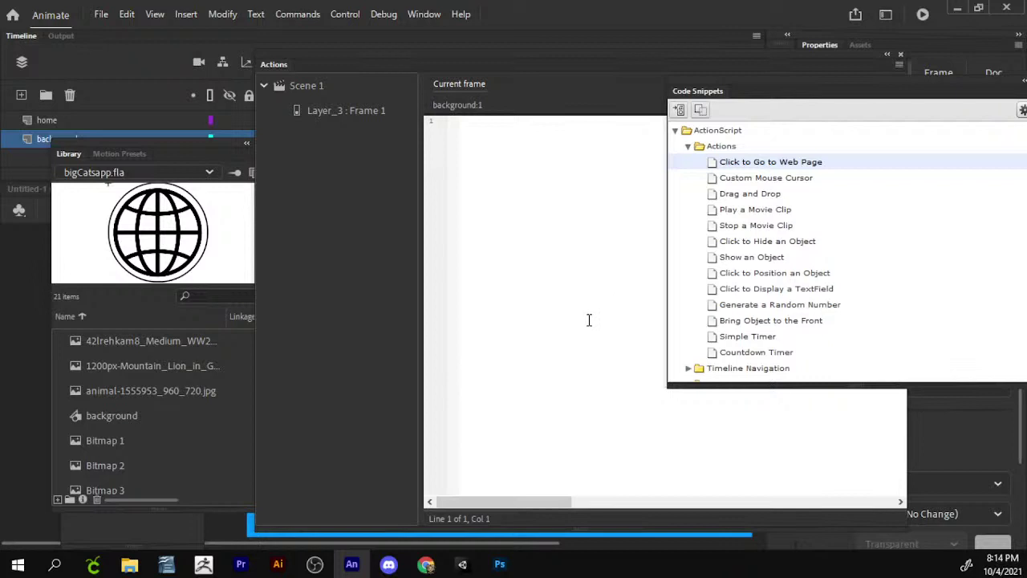
{"action": "mouse_move", "coordinate": [738, 168]}
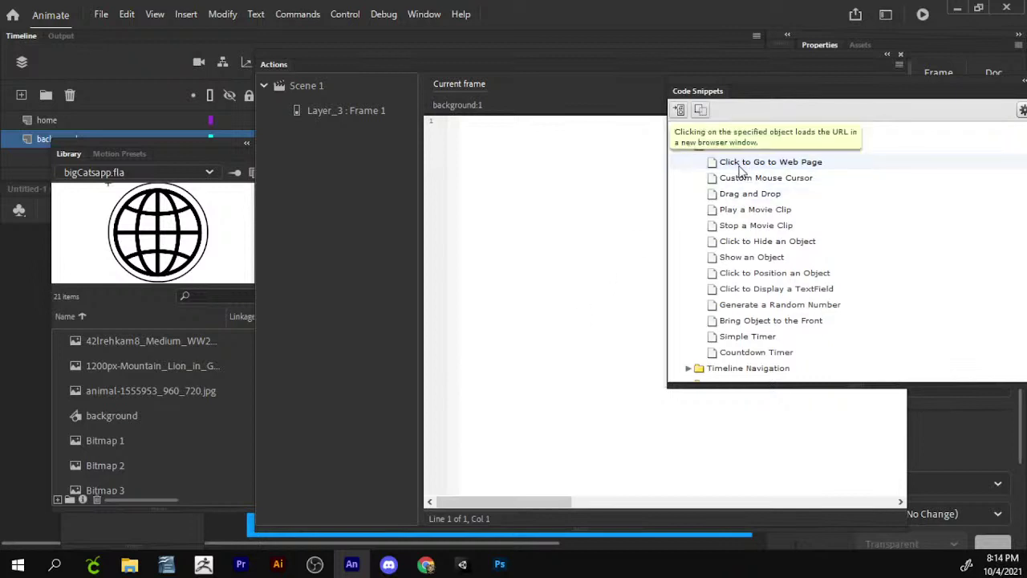
{"action": "left_click", "coordinate": [678, 113]}
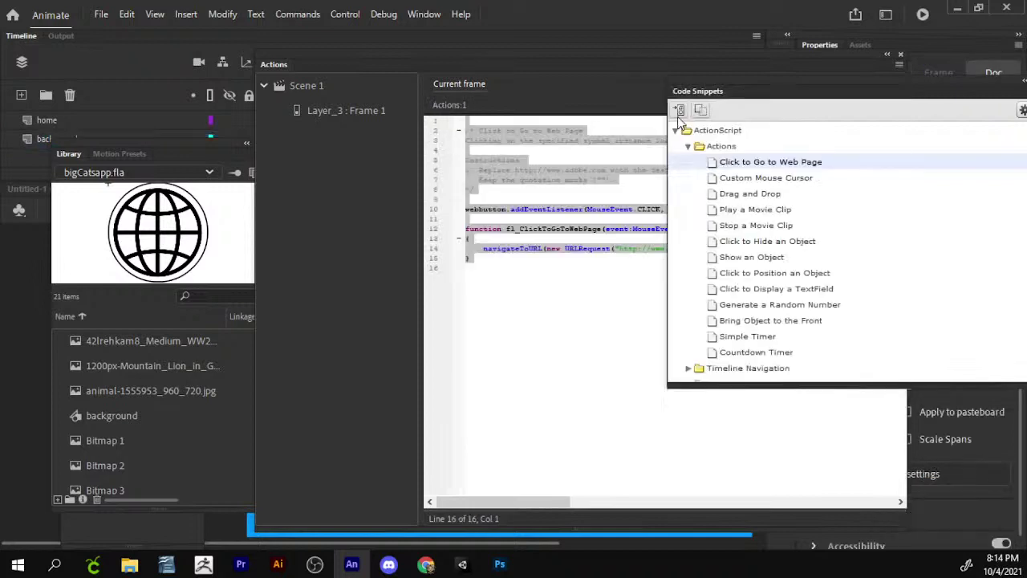
- Bring the Actions window in front of Code Snippets, reposition it and widen it to show the full code lines
{"action": "left_click", "coordinate": [576, 301]}
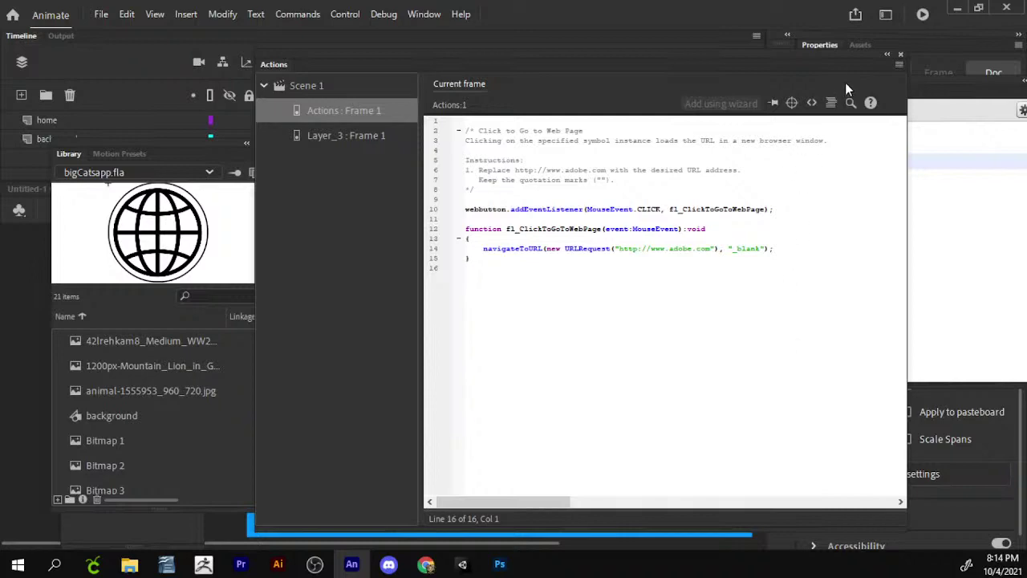
{"action": "left_click_drag", "start_coordinate": [319, 53], "coordinate": [150, 21]}
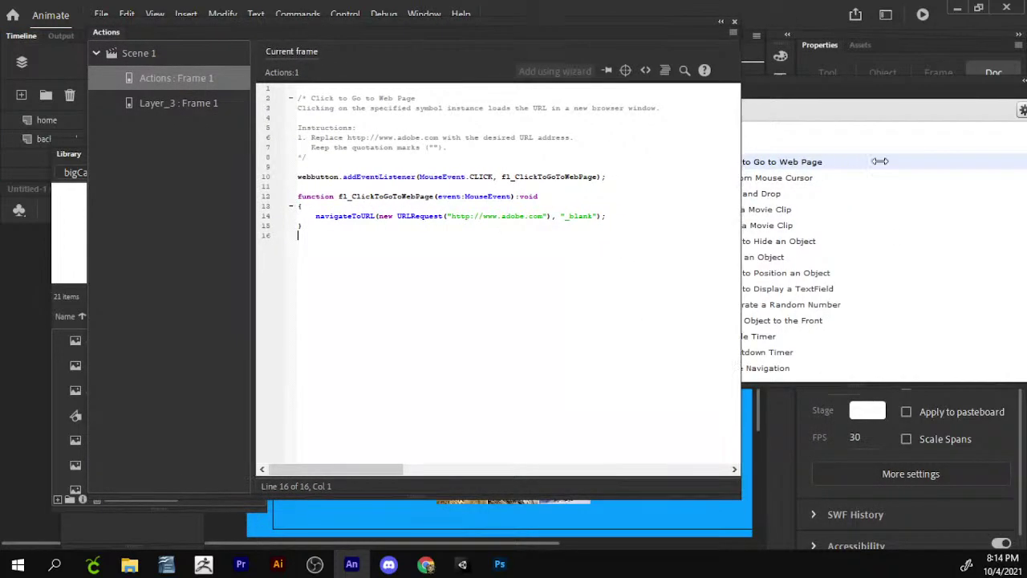
{"action": "left_click_drag", "start_coordinate": [737, 167], "coordinate": [920, 164]}
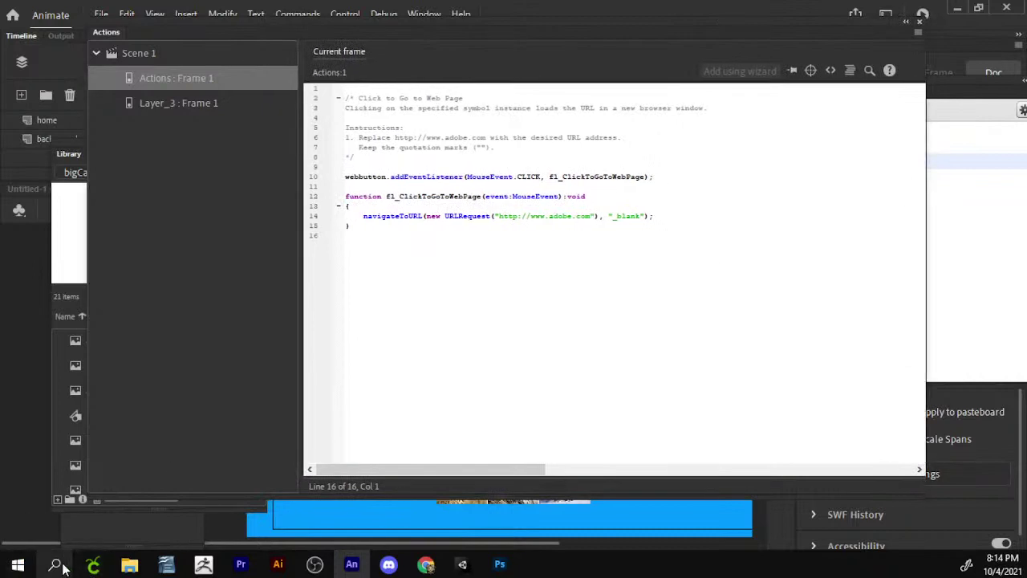
- Find and launch the Windows Magnifier to enlarge the script text
{"action": "left_click", "coordinate": [18, 565]}
{"action": "scroll", "coordinate": [156, 353], "scroll_direction": "down", "scroll_amount": 10}
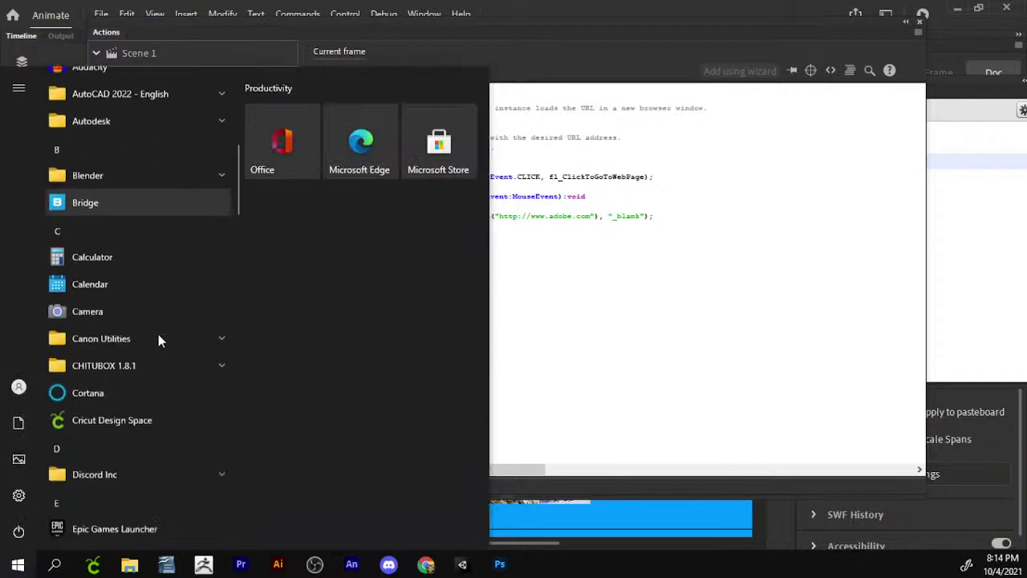
{"action": "scroll", "coordinate": [159, 369], "scroll_direction": "down", "scroll_amount": 7}
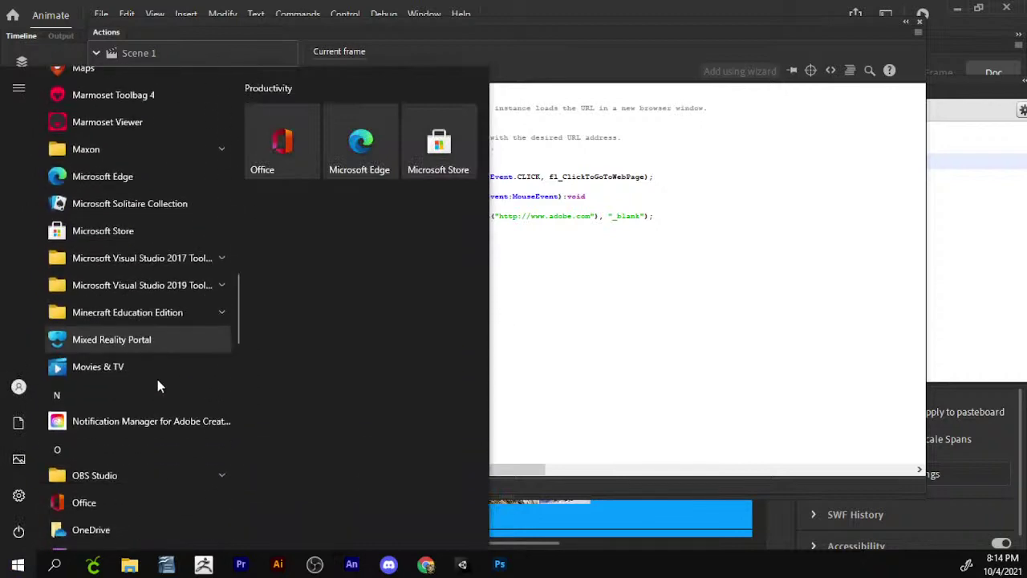
{"action": "scroll", "coordinate": [157, 379], "scroll_direction": "down", "scroll_amount": 7}
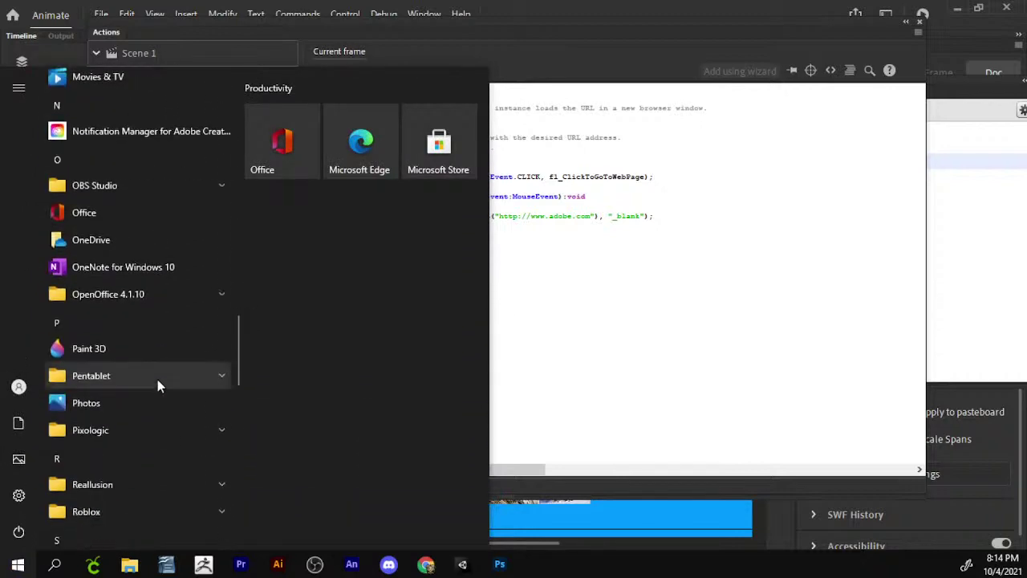
{"action": "scroll", "coordinate": [128, 422], "scroll_direction": "down", "scroll_amount": 7}
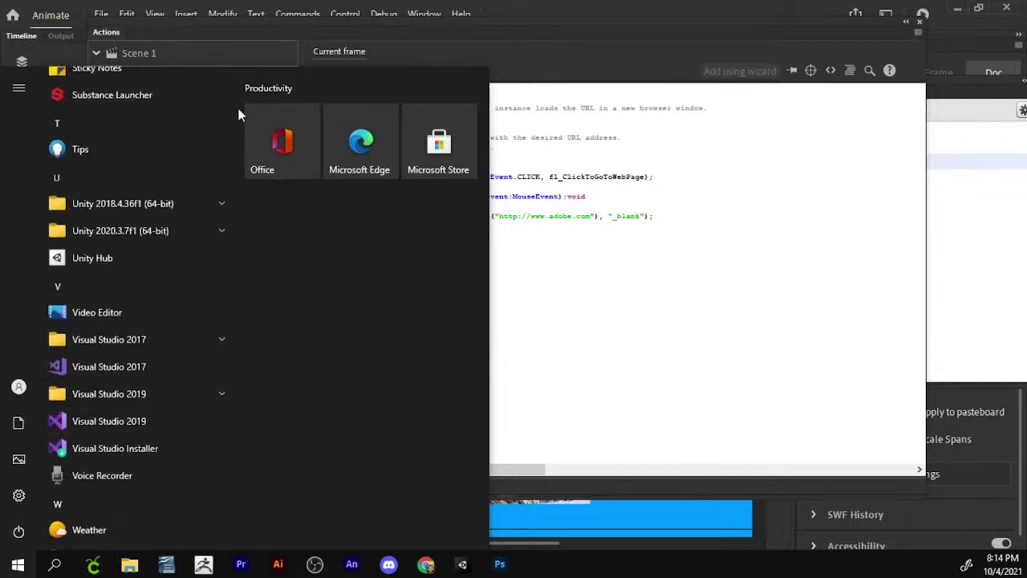
{"action": "left_click", "coordinate": [54, 564]}
{"action": "type", "text": "mag"}
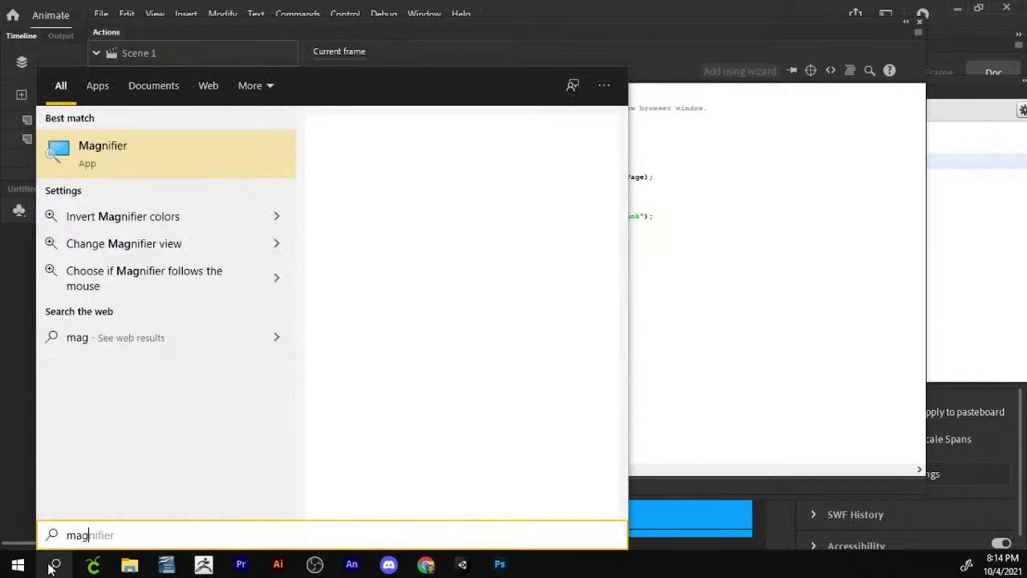
{"action": "left_click", "coordinate": [156, 162]}
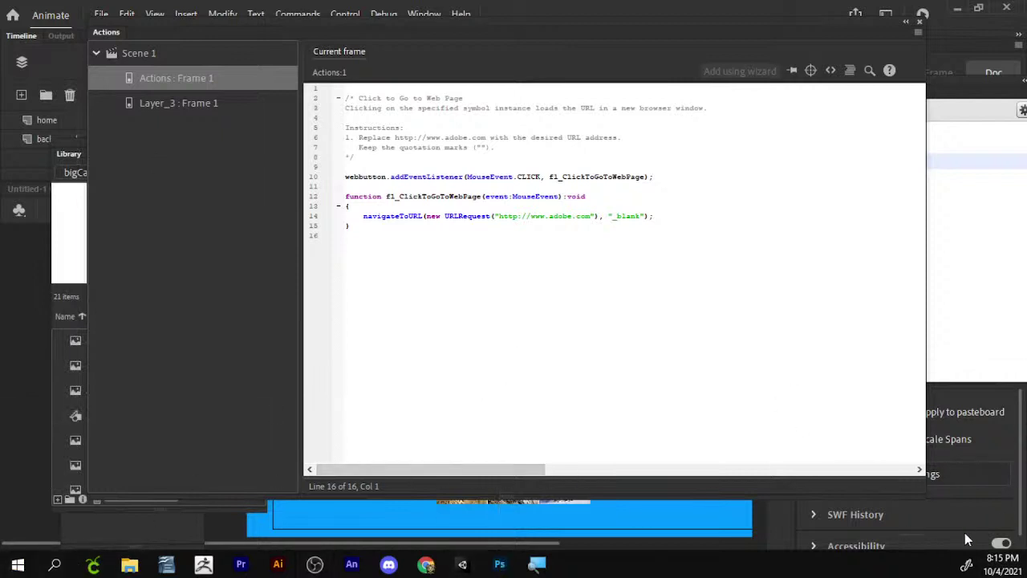
{"action": "right_click", "coordinate": [393, 442]}
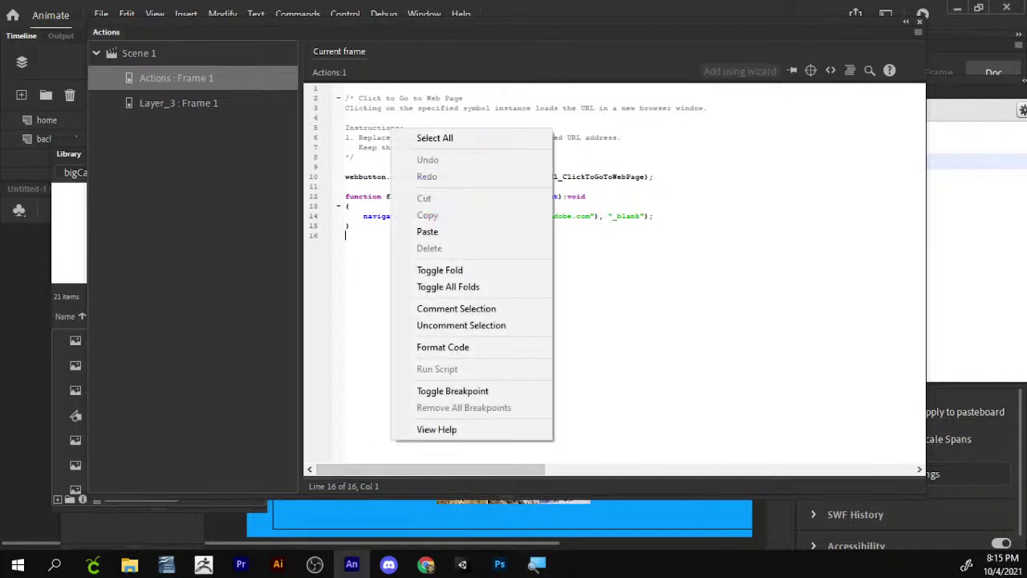
{"action": "key", "text": "Escape"}
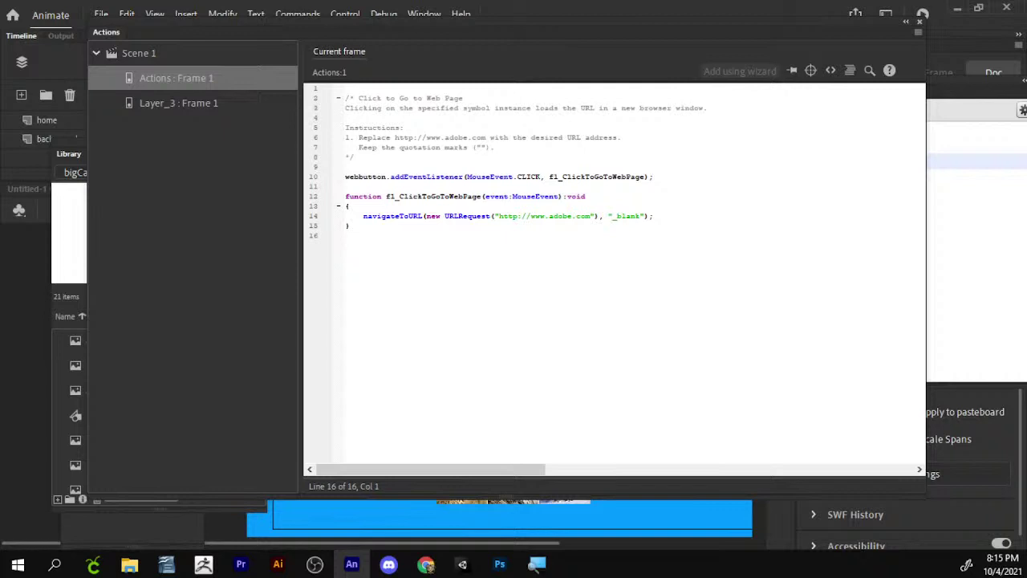
- End the Microsoft Screen Magnifier task in Task Manager and minimize Task Manager
{"action": "key", "text": "ctrl+shift+Escape"}
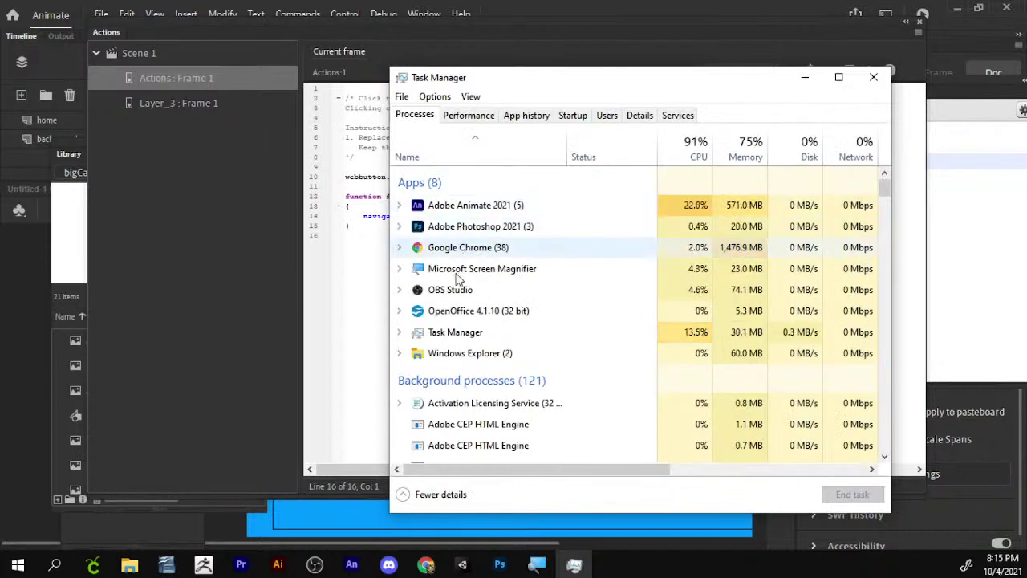
{"action": "scroll", "coordinate": [457, 277], "scroll_direction": "down", "scroll_amount": 2}
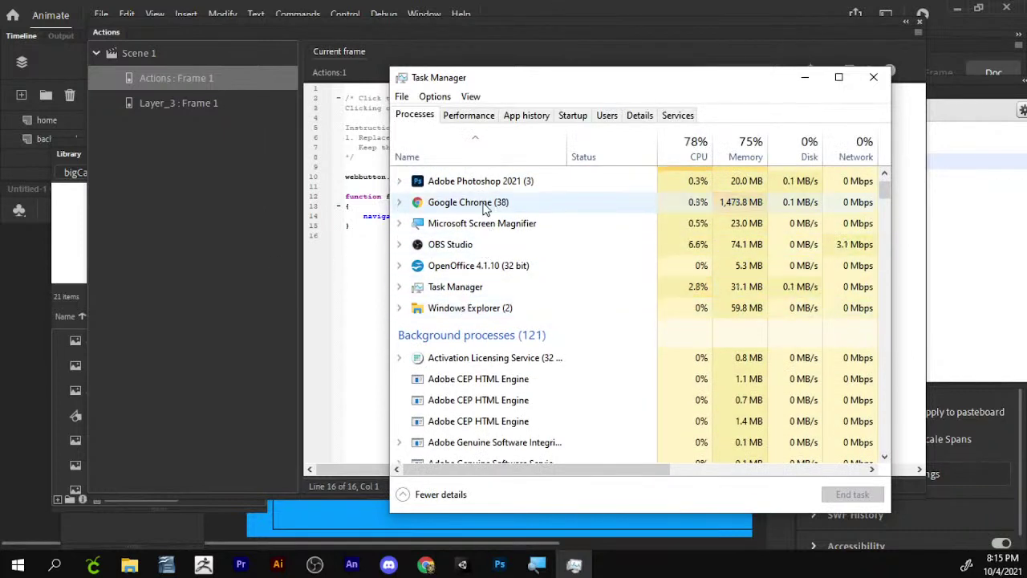
{"action": "left_click", "coordinate": [541, 226]}
{"action": "right_click", "coordinate": [515, 222]}
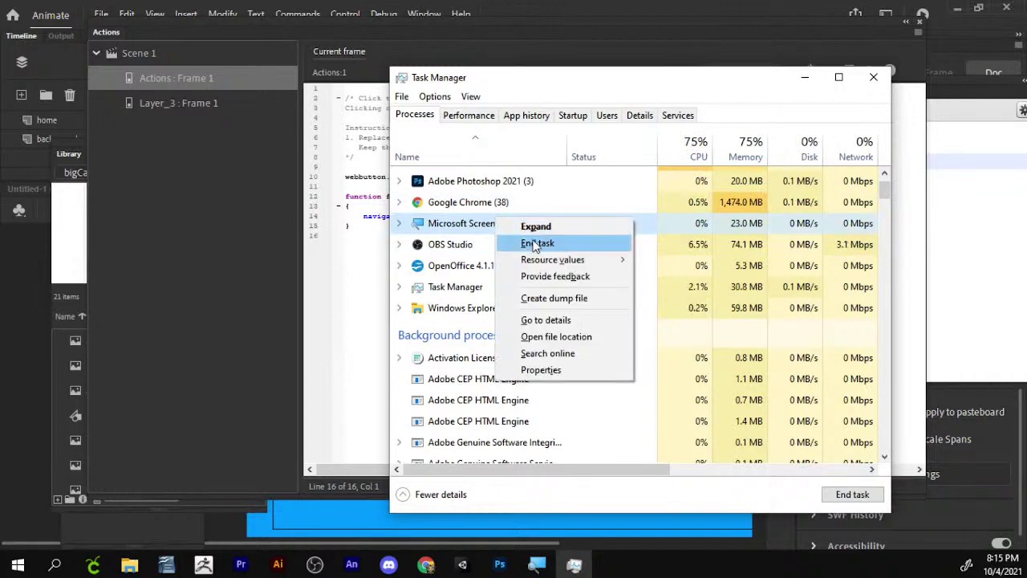
{"action": "left_click", "coordinate": [541, 243]}
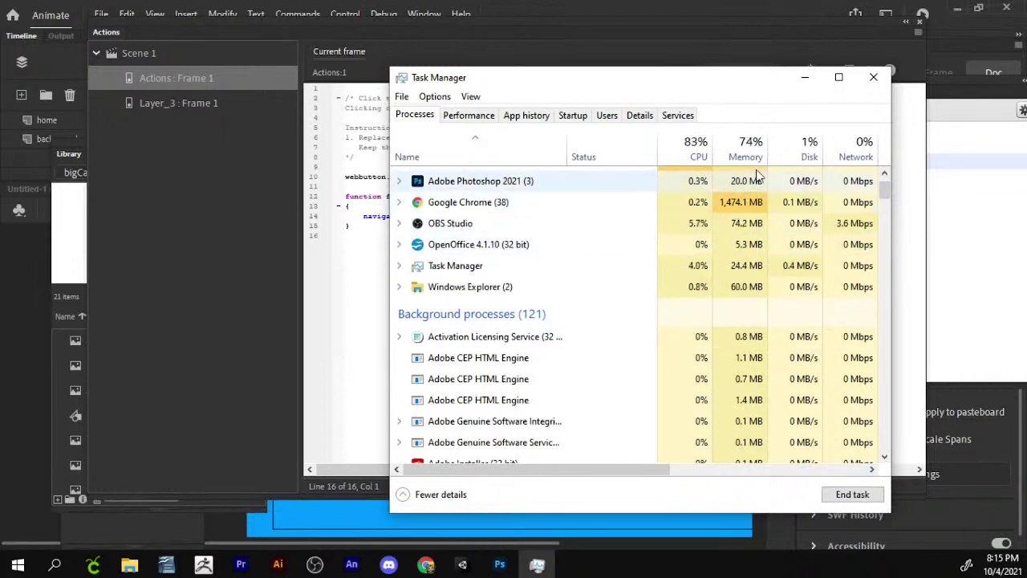
{"action": "left_click", "coordinate": [808, 79]}
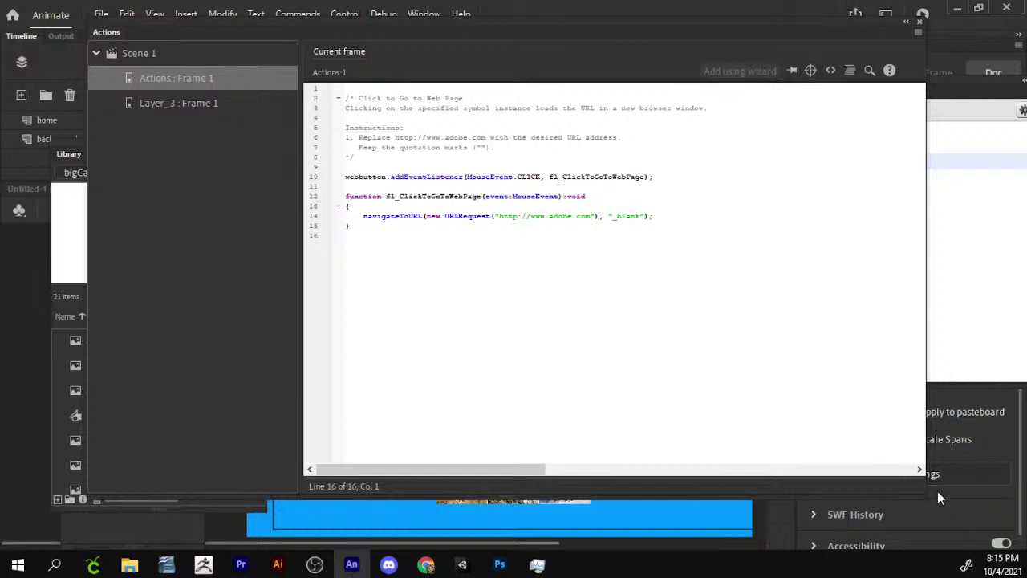
{"action": "left_click_drag", "start_coordinate": [923, 499], "coordinate": [972, 529]}
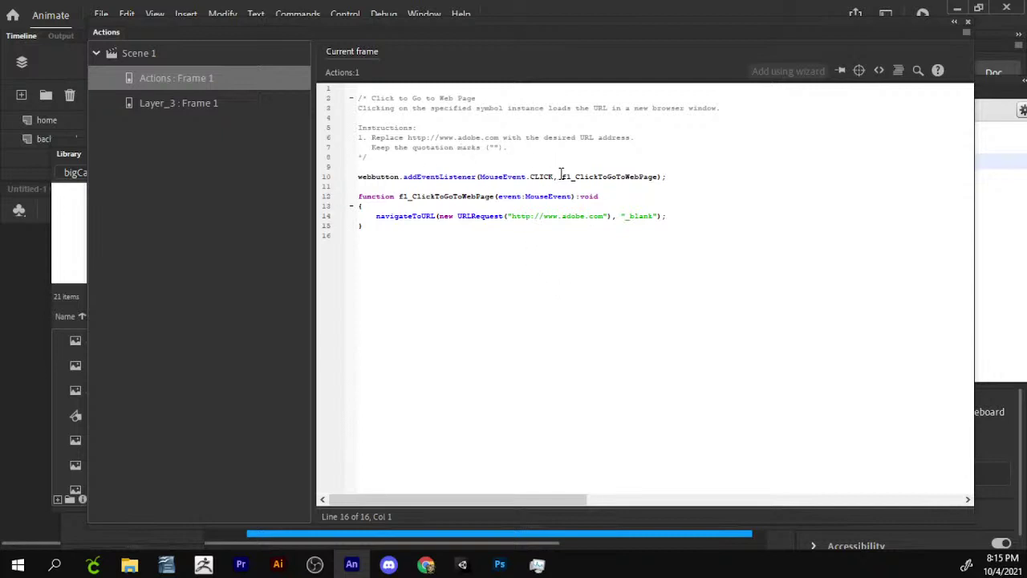
{"action": "left_click_drag", "start_coordinate": [564, 174], "coordinate": [345, 96]}
{"action": "left_click", "coordinate": [421, 126]}
{"action": "left_click_drag", "start_coordinate": [604, 217], "coordinate": [512, 217]}
{"action": "right_click", "coordinate": [518, 218]}
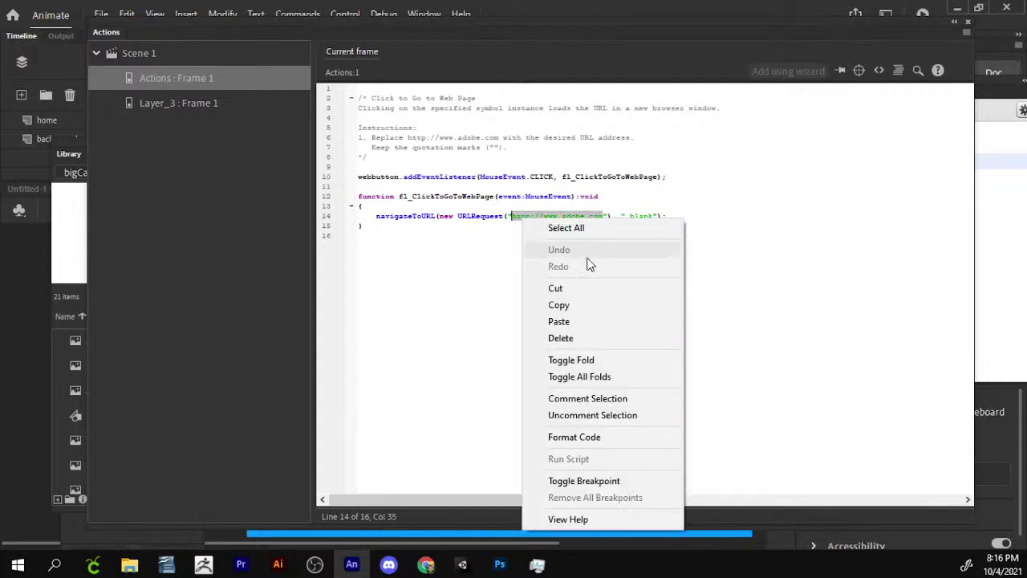
{"action": "left_click", "coordinate": [609, 321]}
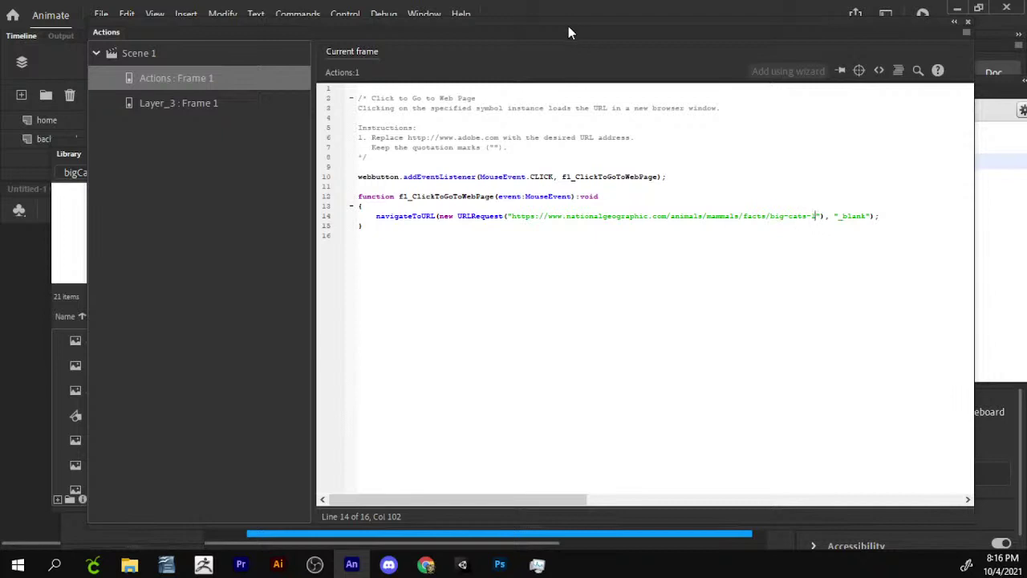
- Move the Actions and Code Snippets windows away from the timeline and run a test of Scene 1
{"action": "left_click_drag", "start_coordinate": [567, 30], "coordinate": [470, 362]}
{"action": "left_click_drag", "start_coordinate": [522, 392], "coordinate": [581, 104]}
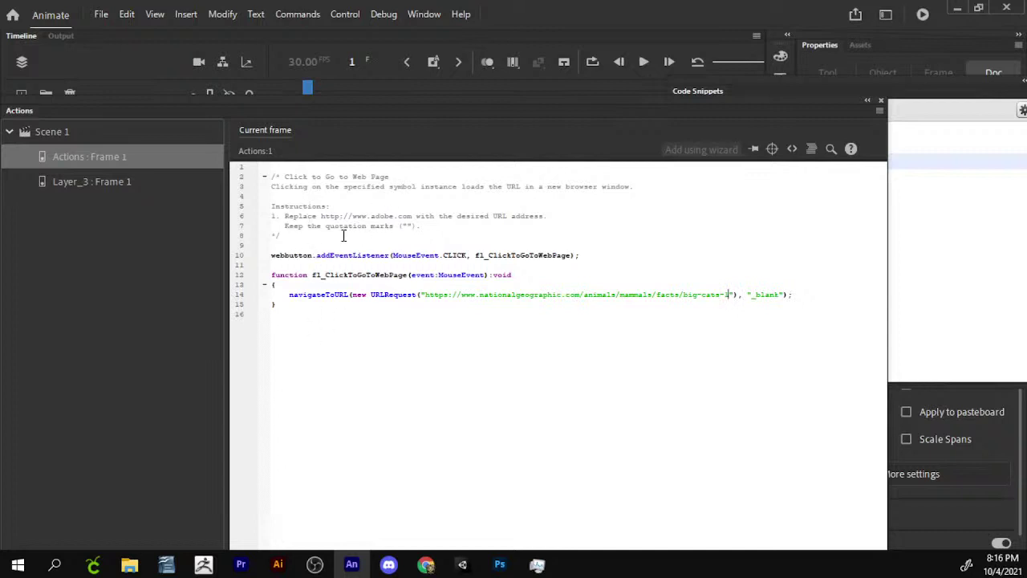
{"action": "left_click", "coordinate": [283, 235]}
{"action": "left_click_drag", "start_coordinate": [769, 85], "coordinate": [725, 285]}
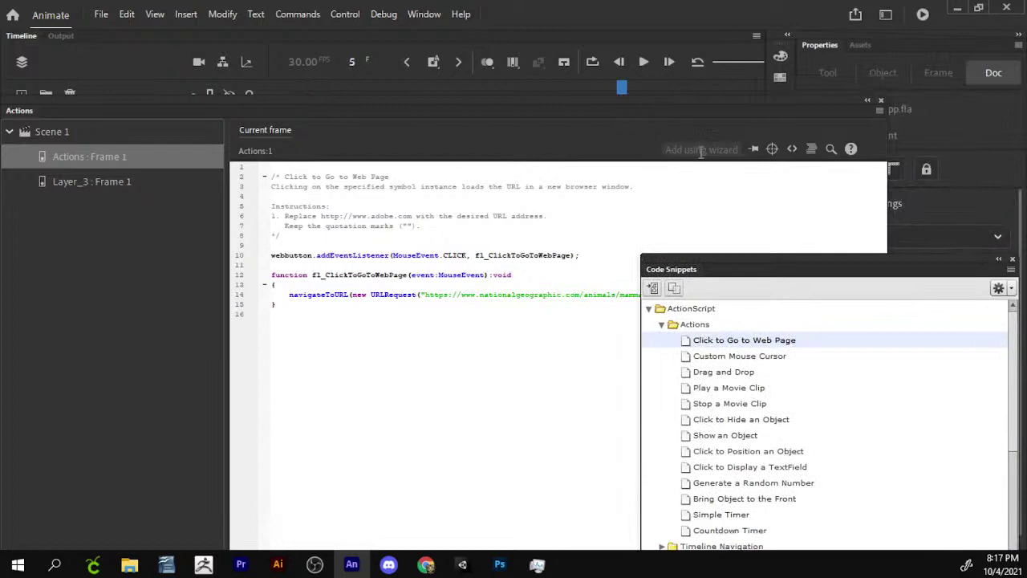
{"action": "left_click_drag", "start_coordinate": [653, 102], "coordinate": [553, 456]}
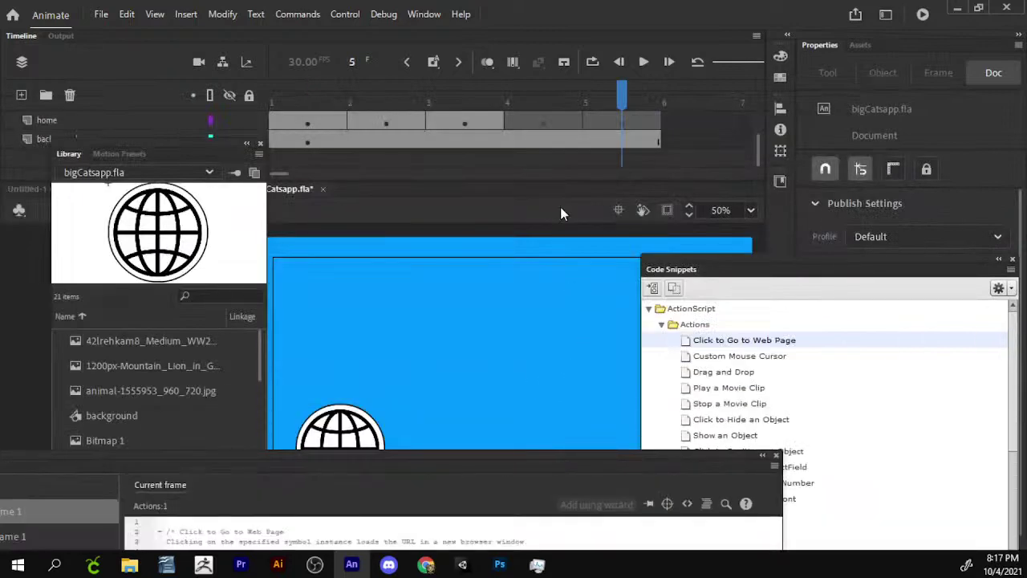
{"action": "key", "text": "ctrl+Return"}
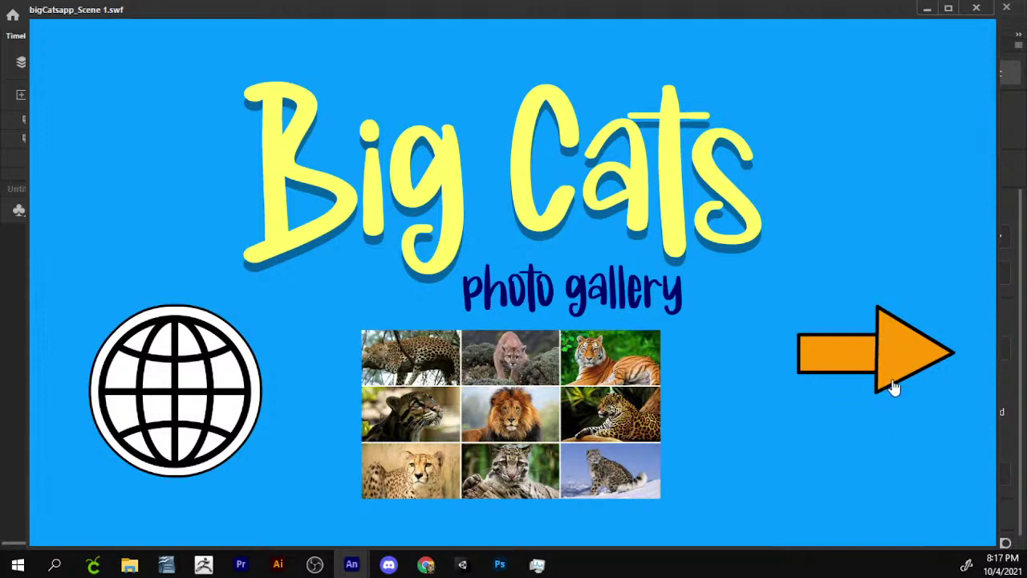
- Test the globe button's link to the National Geographic page, view the page enlarged, and close the browser and the test movie
{"action": "left_click", "coordinate": [175, 377]}
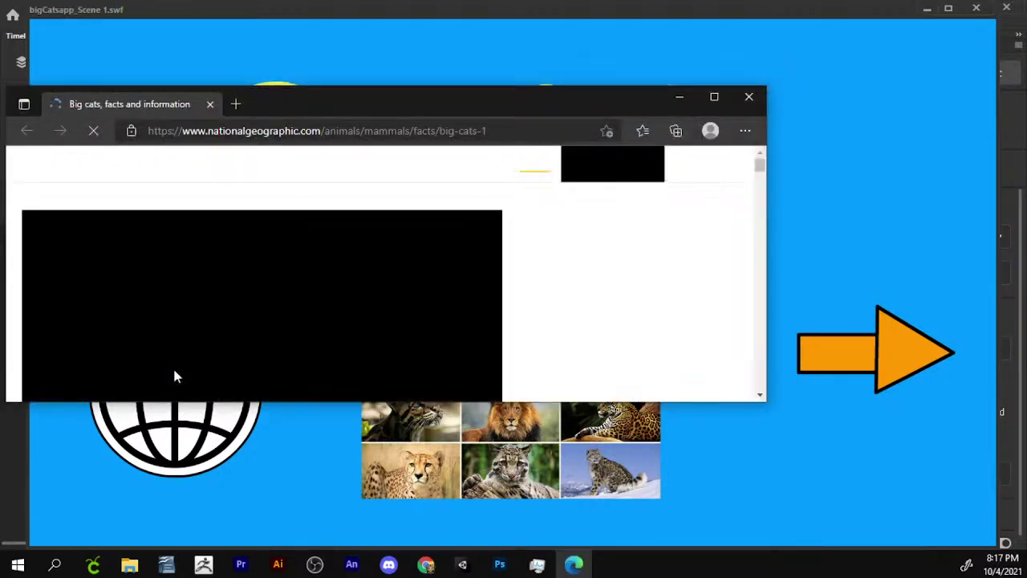
{"action": "left_click", "coordinate": [714, 97]}
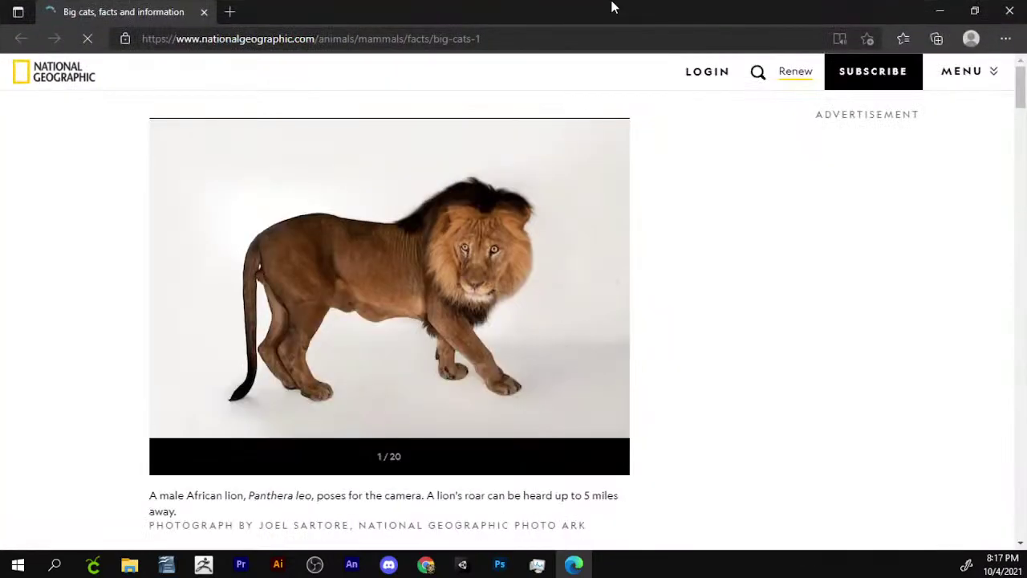
{"action": "left_click_drag", "start_coordinate": [612, 26], "coordinate": [459, 144]}
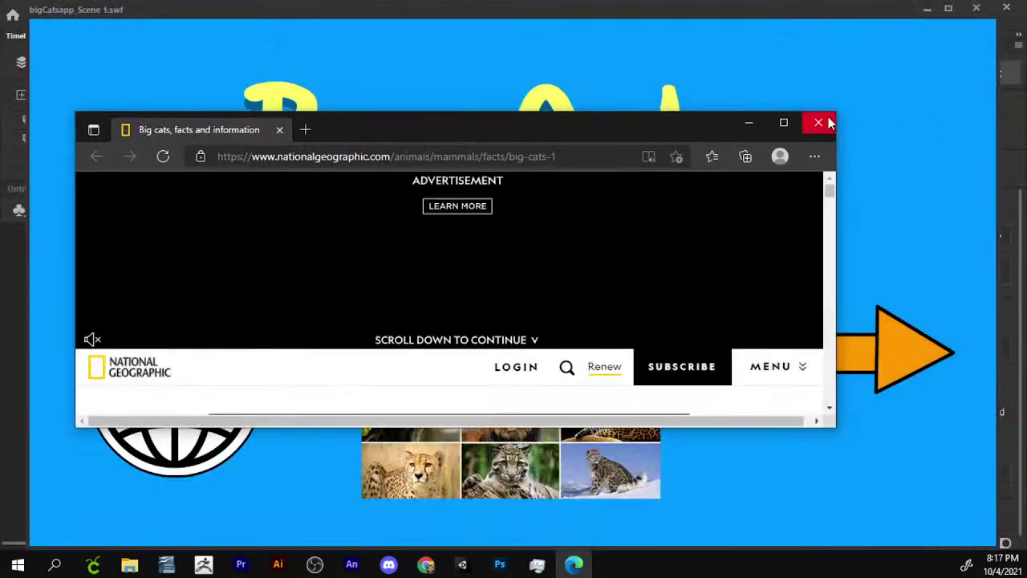
{"action": "left_click", "coordinate": [819, 122]}
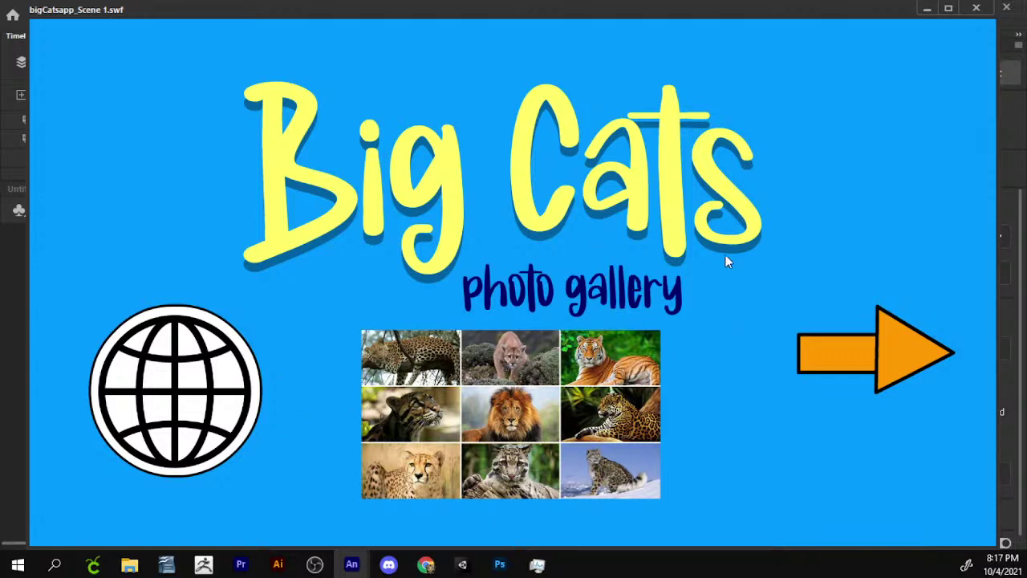
{"action": "left_click", "coordinate": [977, 11]}
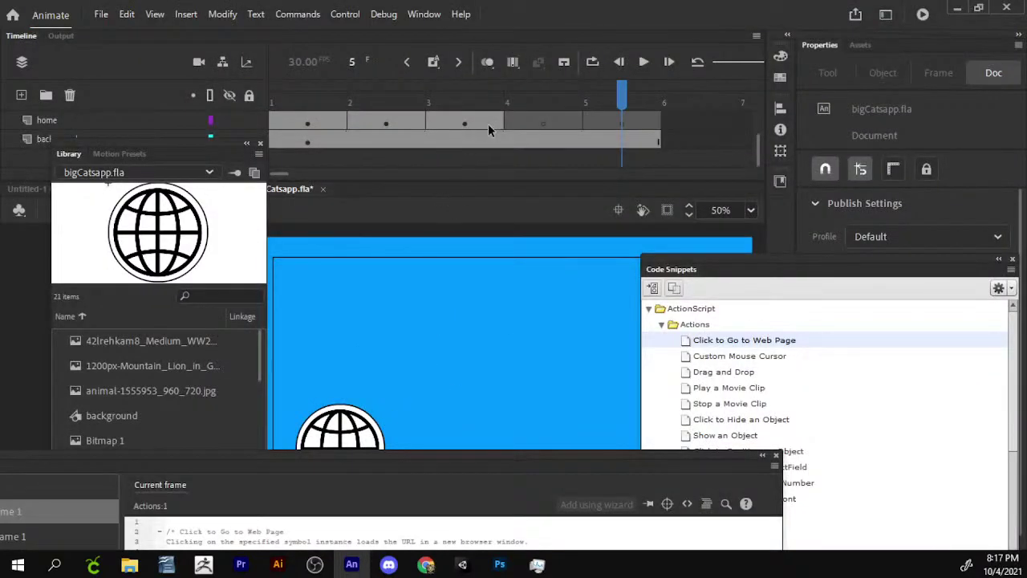
- Go to frame 2 of the home layer and reset the Classic workspace to its original layout
{"action": "left_click", "coordinate": [402, 120]}
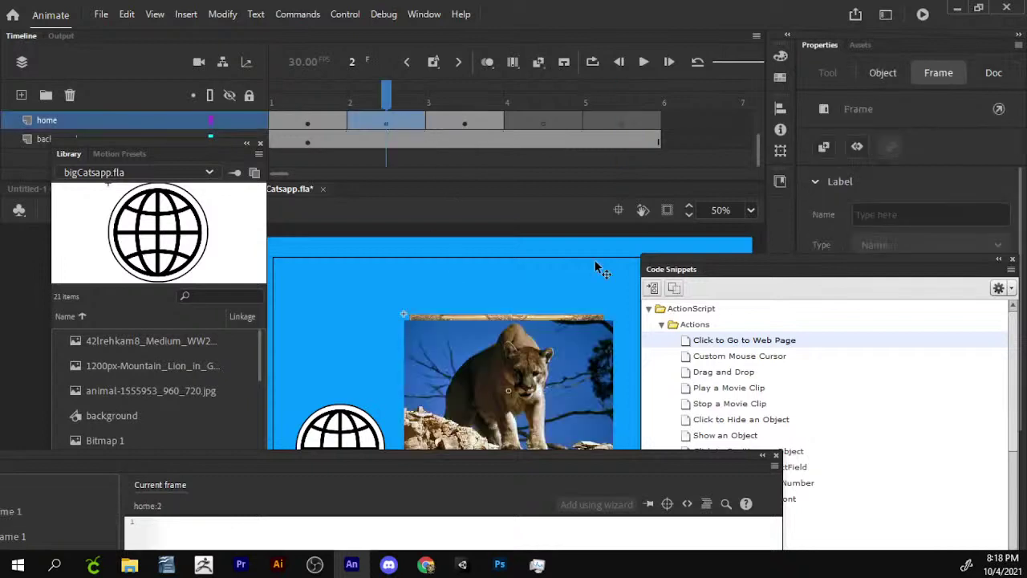
{"action": "left_click_drag", "start_coordinate": [630, 455], "coordinate": [279, 127]}
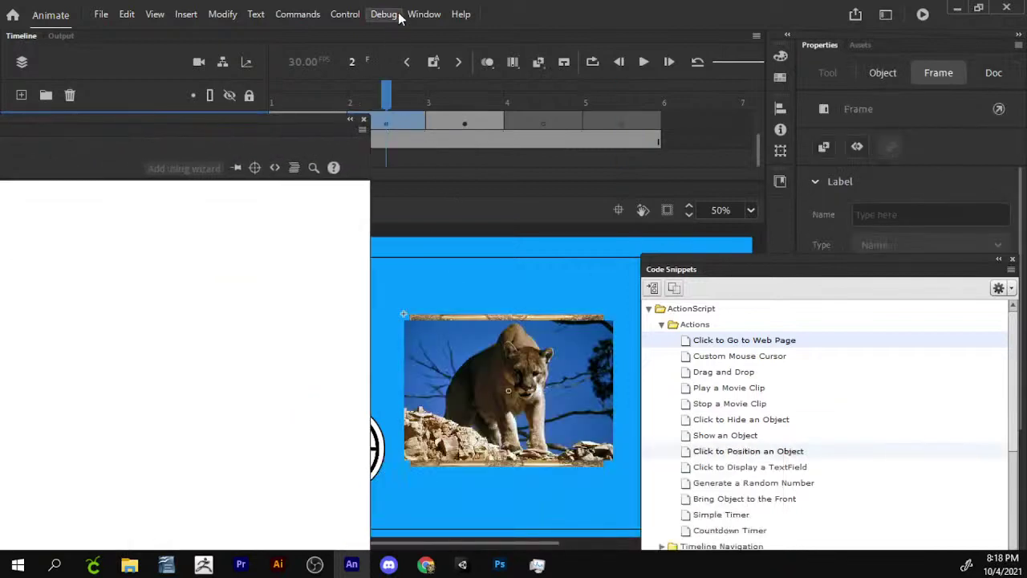
{"action": "left_click", "coordinate": [425, 14]}
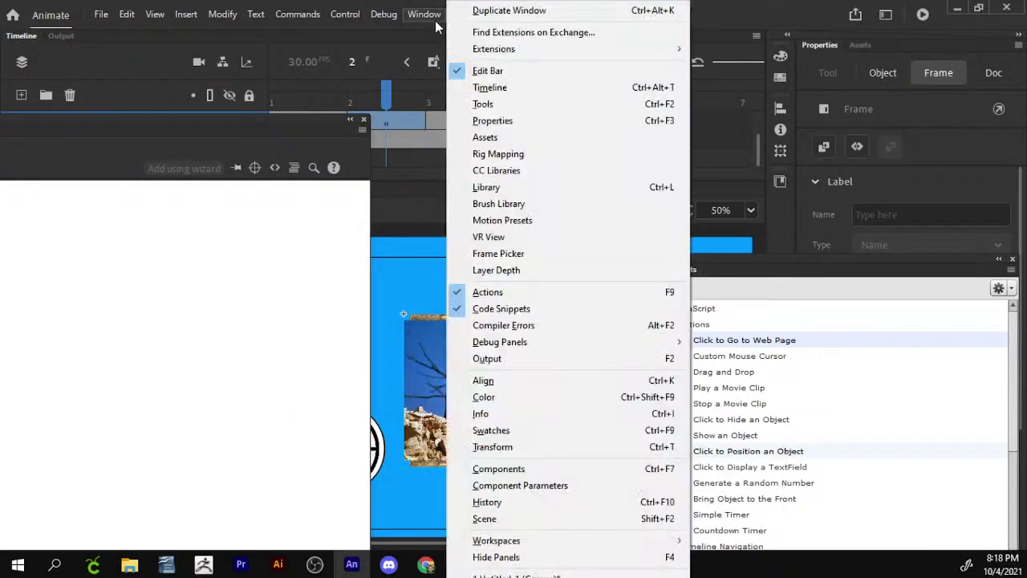
{"action": "left_click", "coordinate": [810, 282]}
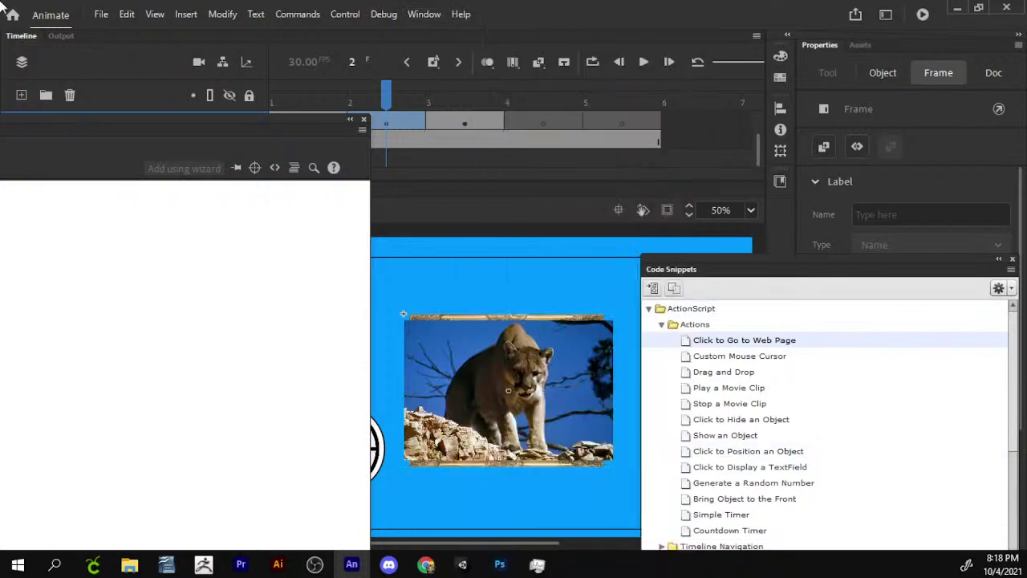
{"action": "left_click", "coordinate": [425, 14]}
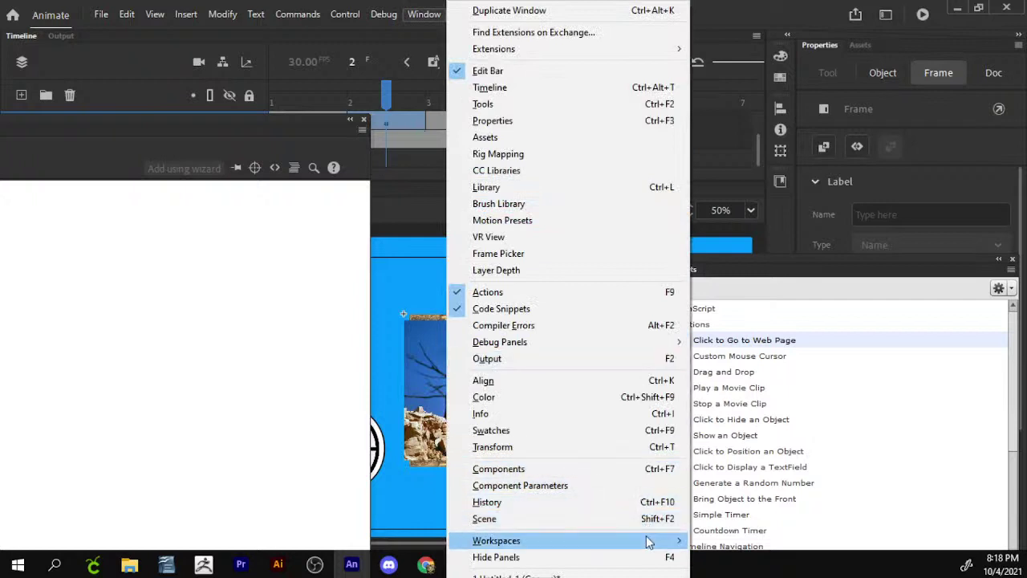
{"action": "mouse_move", "coordinate": [648, 541]}
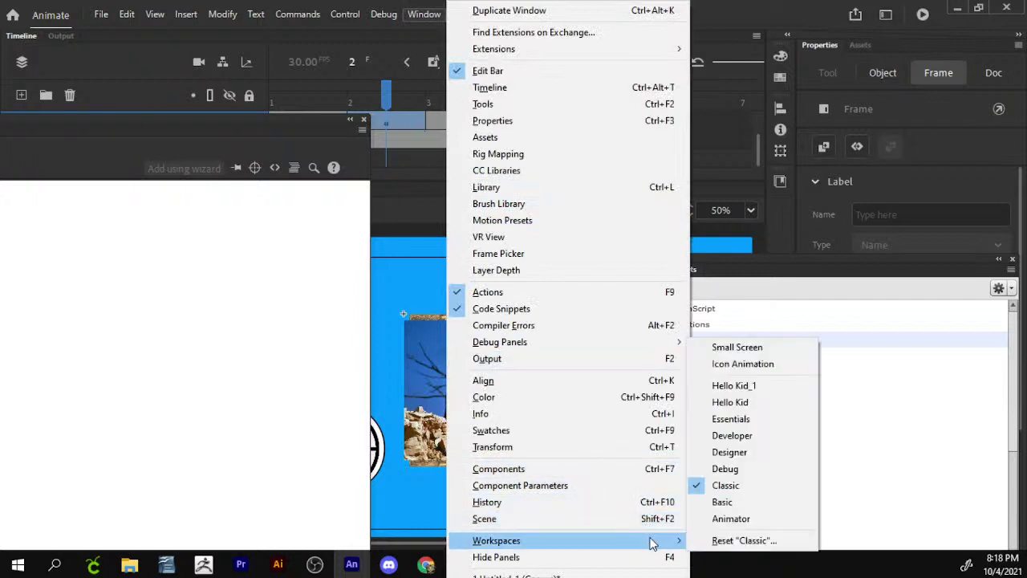
{"action": "left_click", "coordinate": [785, 543]}
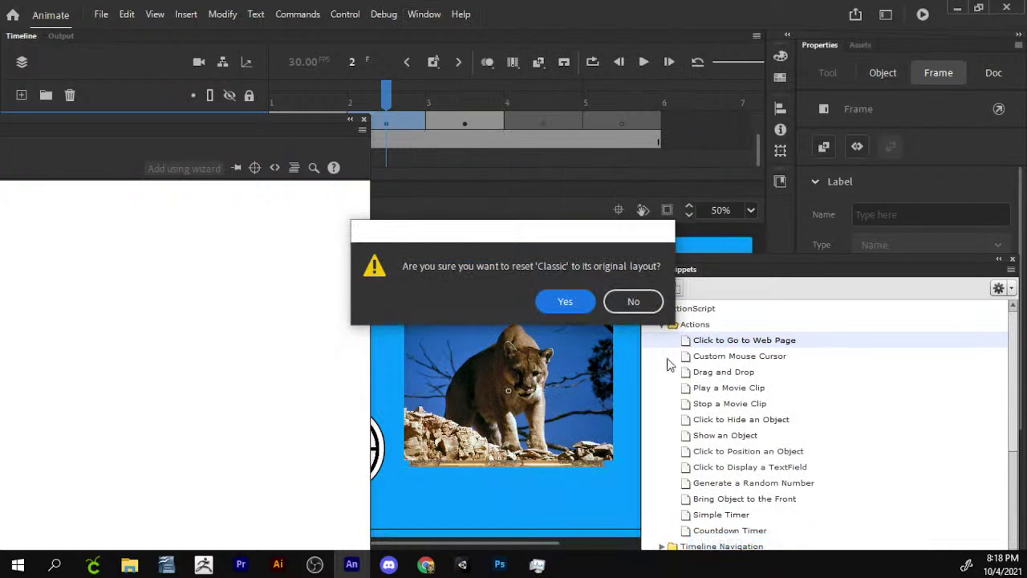
{"action": "left_click", "coordinate": [566, 303]}
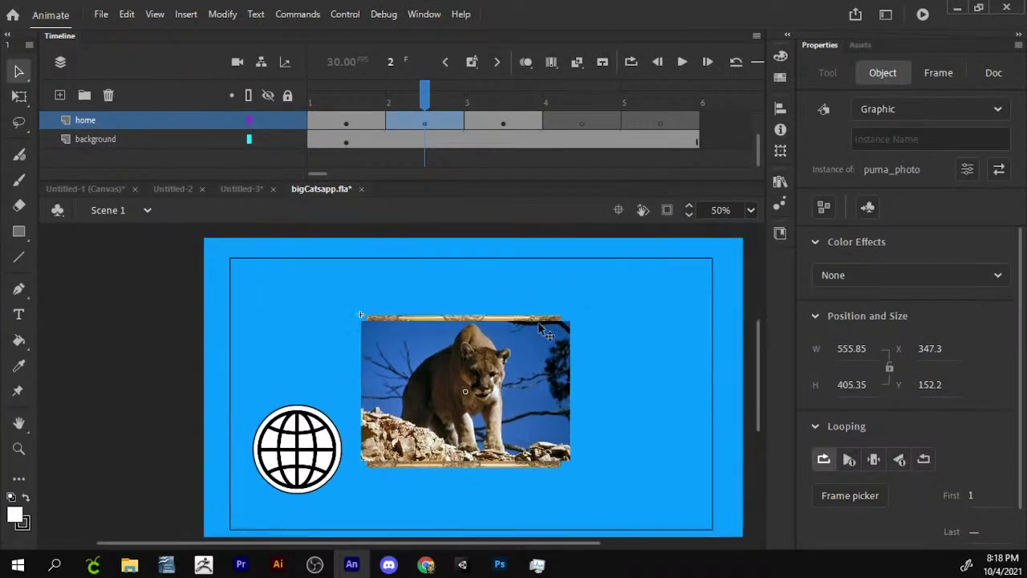
- Add a keyframe at frame 2 of the background layer and cut the globe button from it
{"action": "left_click", "coordinate": [325, 451]}
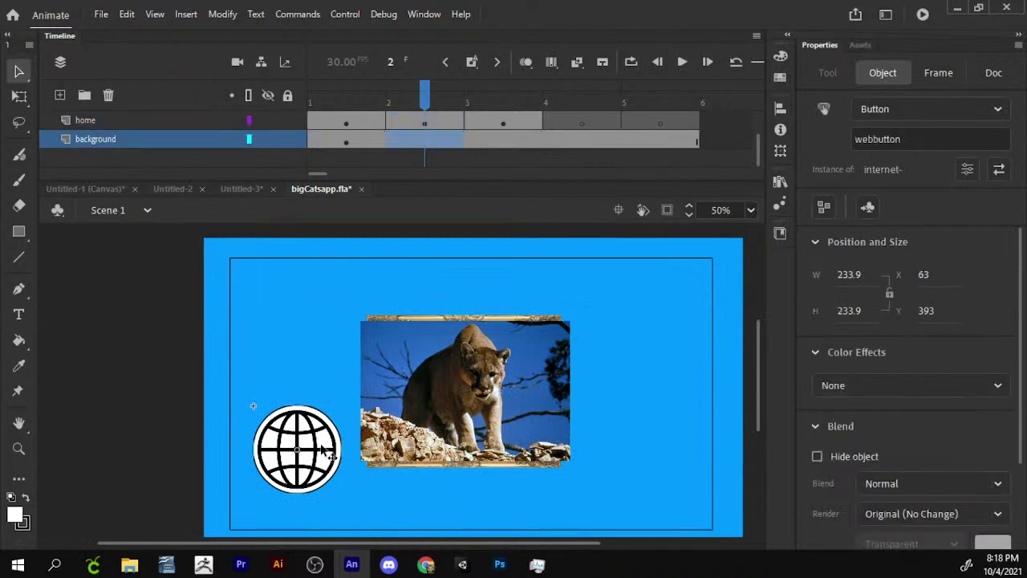
{"action": "right_click", "coordinate": [325, 451]}
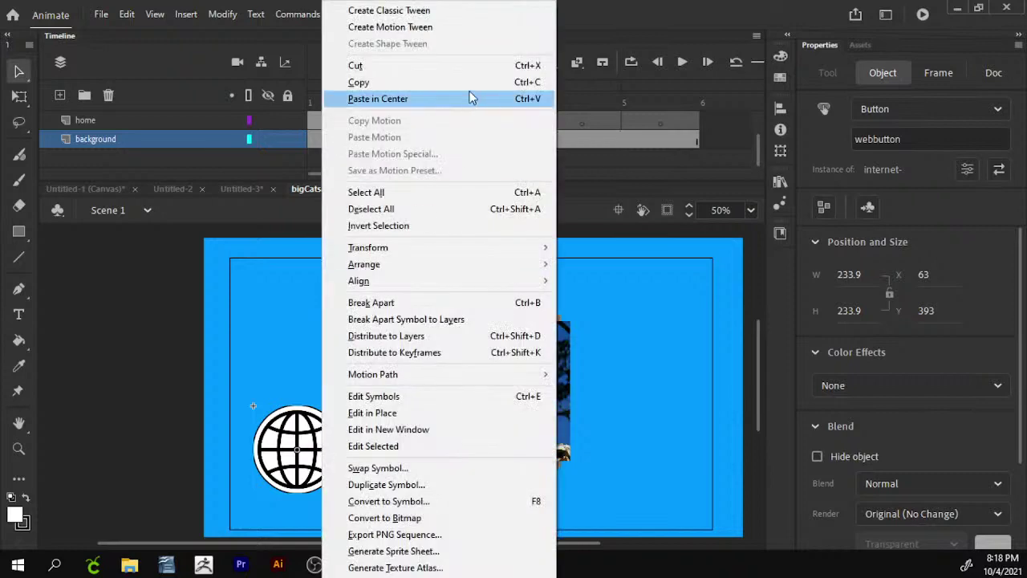
{"action": "left_click", "coordinate": [458, 67]}
{"action": "left_click", "coordinate": [372, 102]}
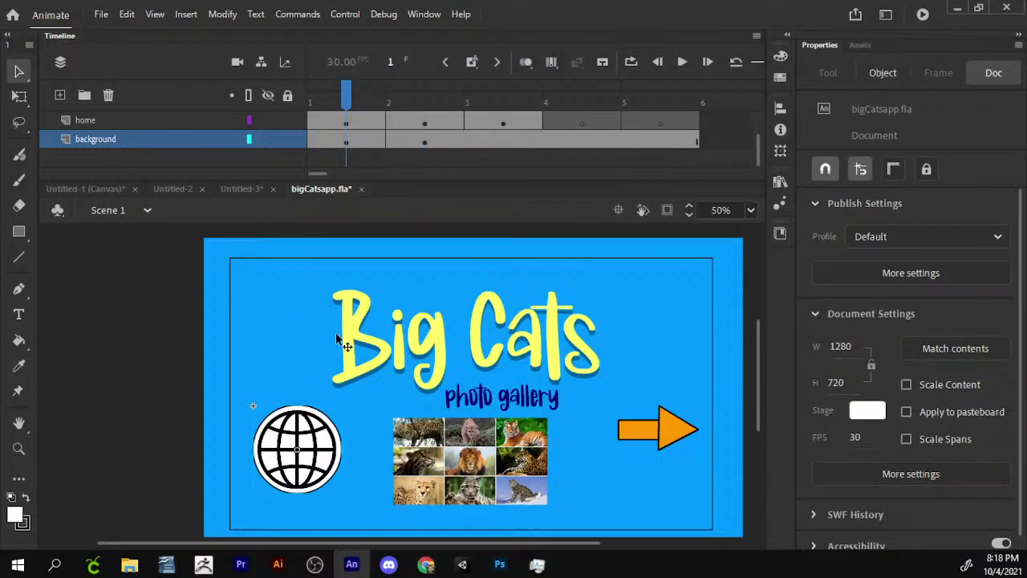
{"action": "left_click", "coordinate": [425, 103]}
- Copy the orange arrow button from frame 1 and paste it into frame 2 of the background layer
{"action": "left_click", "coordinate": [346, 102]}
{"action": "left_click", "coordinate": [661, 428]}
{"action": "right_click", "coordinate": [662, 428]}
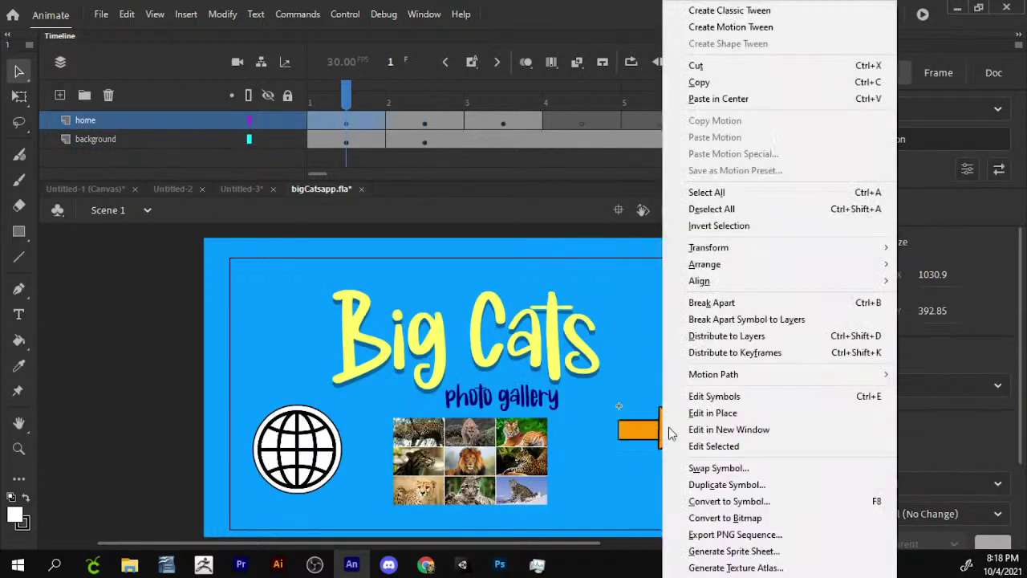
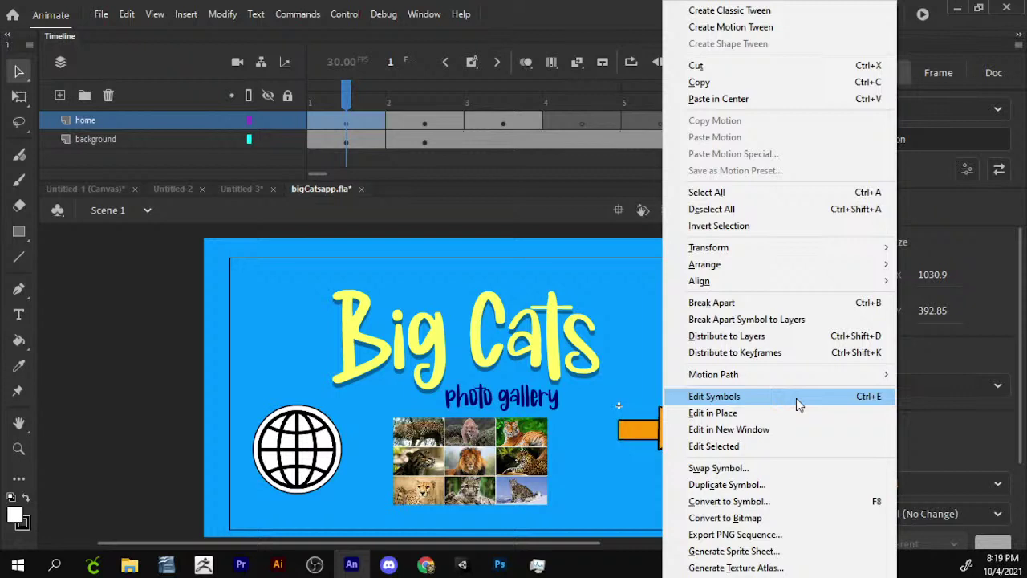
{"action": "left_click", "coordinate": [736, 88]}
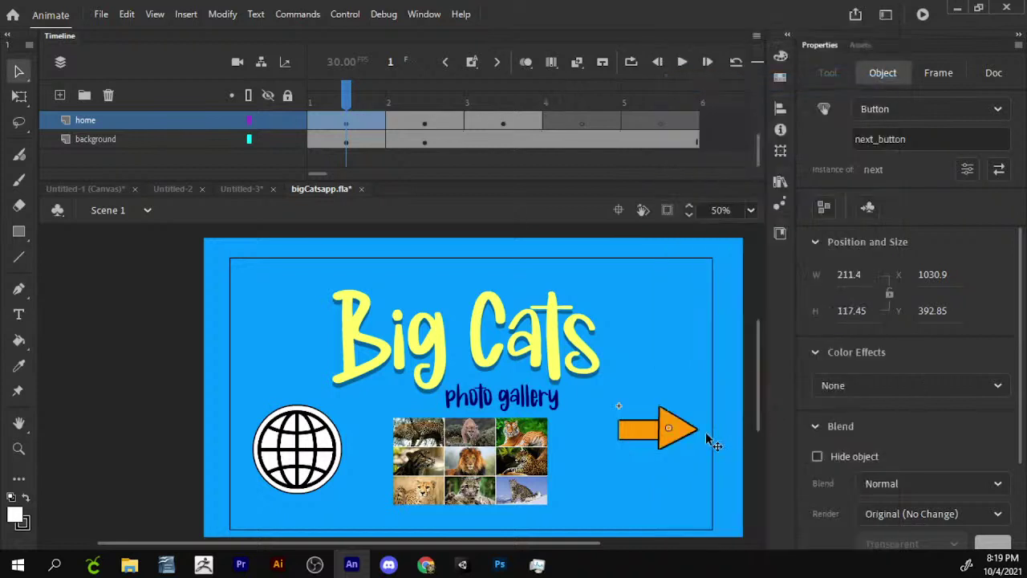
{"action": "left_click_drag", "start_coordinate": [349, 105], "coordinate": [391, 101]}
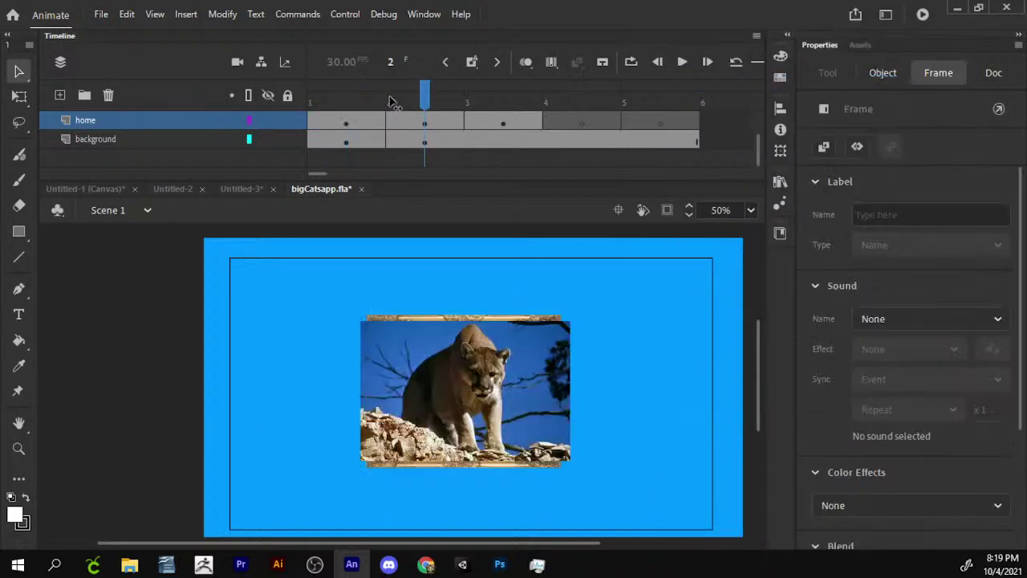
{"action": "scroll", "coordinate": [679, 268], "scroll_direction": "right", "scroll_amount": 5}
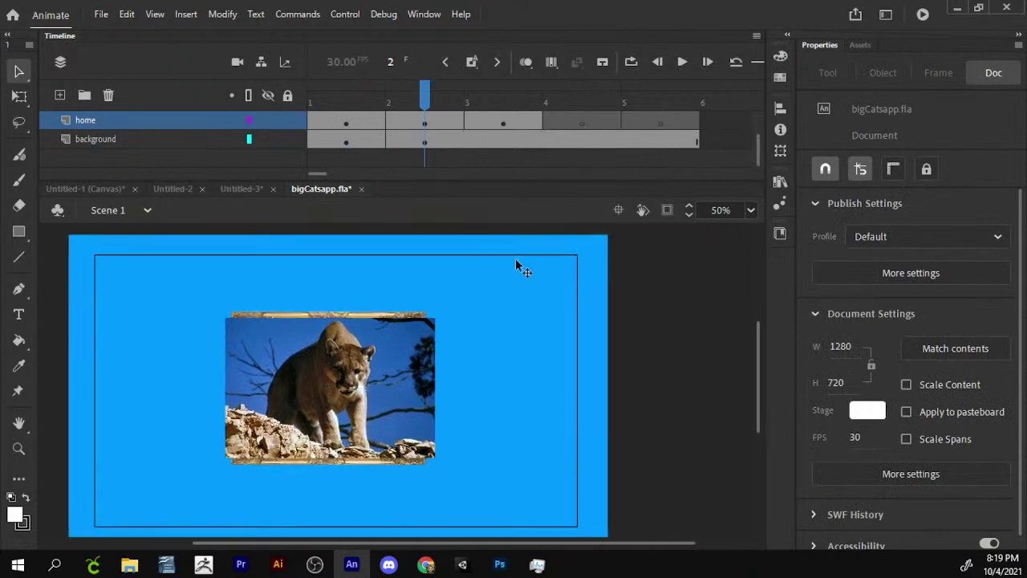
{"action": "right_click", "coordinate": [540, 234]}
{"action": "left_click", "coordinate": [610, 265]}
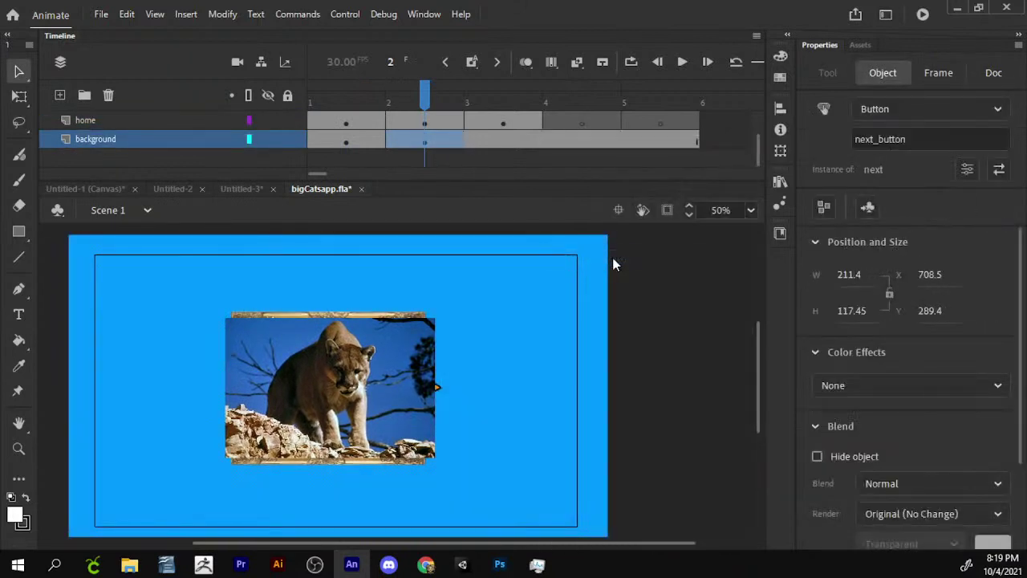
- Move the pasted arrow button to the right of the puma photo, near the stage's right edge
{"action": "left_click_drag", "start_coordinate": [433, 406], "coordinate": [563, 411]}
{"action": "key", "text": "ctrl+z"}
{"action": "left_click", "coordinate": [688, 371]}
- Shrink the black panther photo on frame 3 of the home layer so it clears the arrow button
{"action": "left_click", "coordinate": [437, 120]}
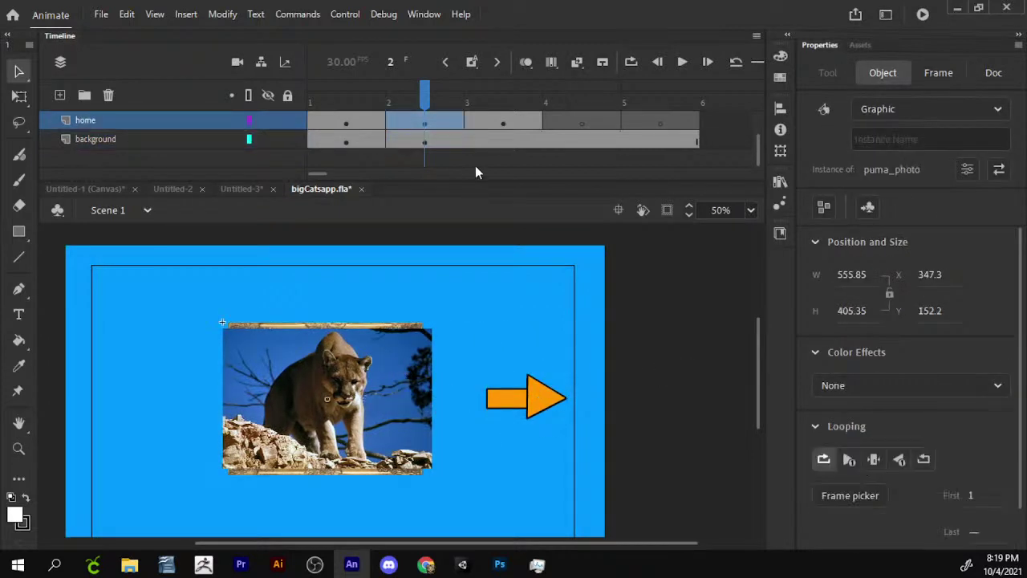
{"action": "left_click", "coordinate": [492, 120]}
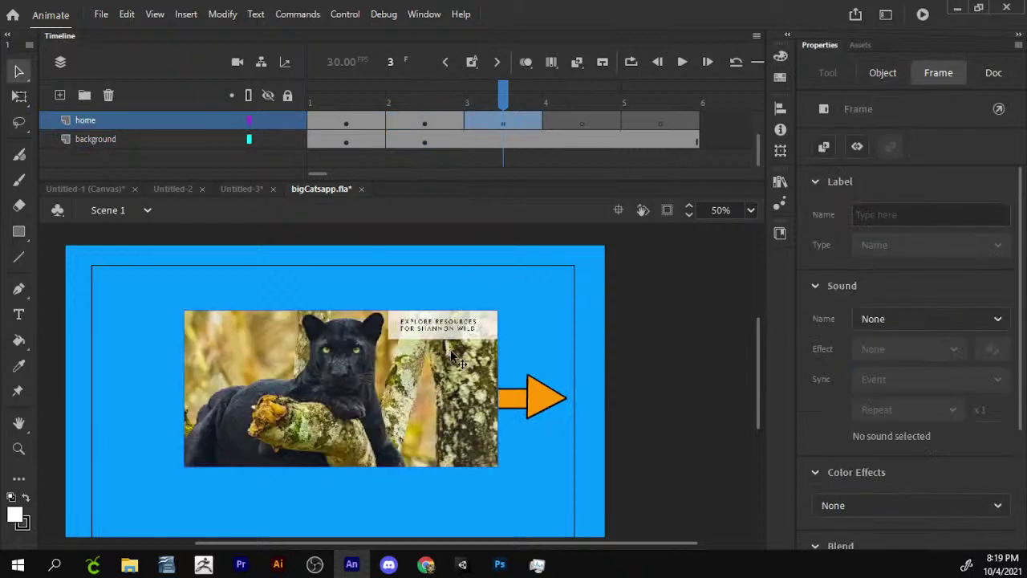
{"action": "left_click", "coordinate": [495, 325]}
{"action": "key", "text": "q"}
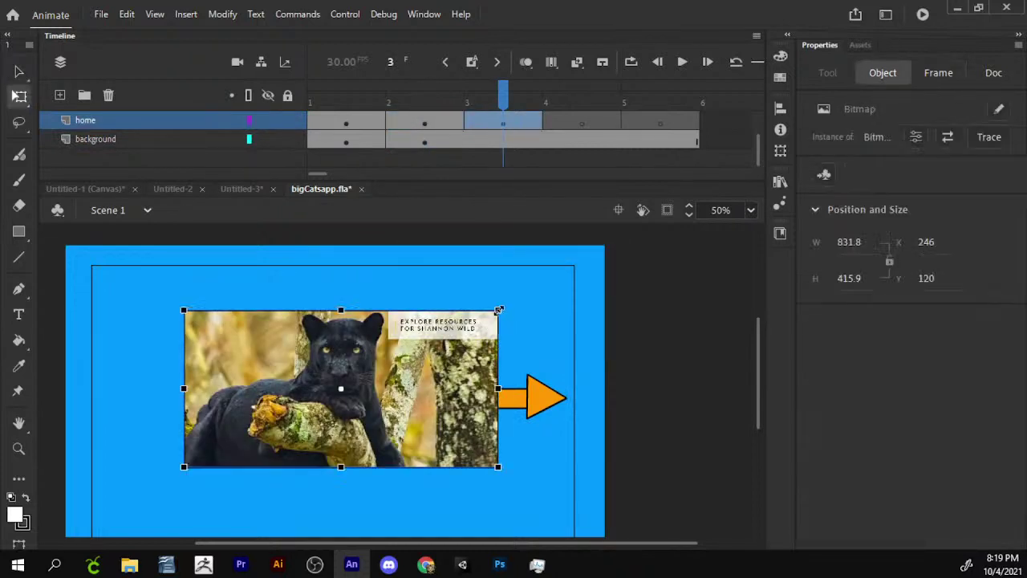
{"action": "left_click_drag", "start_coordinate": [497, 310], "coordinate": [463, 319]}
- Browse the library bitmaps and place Bitmap 4, the black picture frame, on frame 4 of the home layer
{"action": "left_click", "coordinate": [567, 120]}
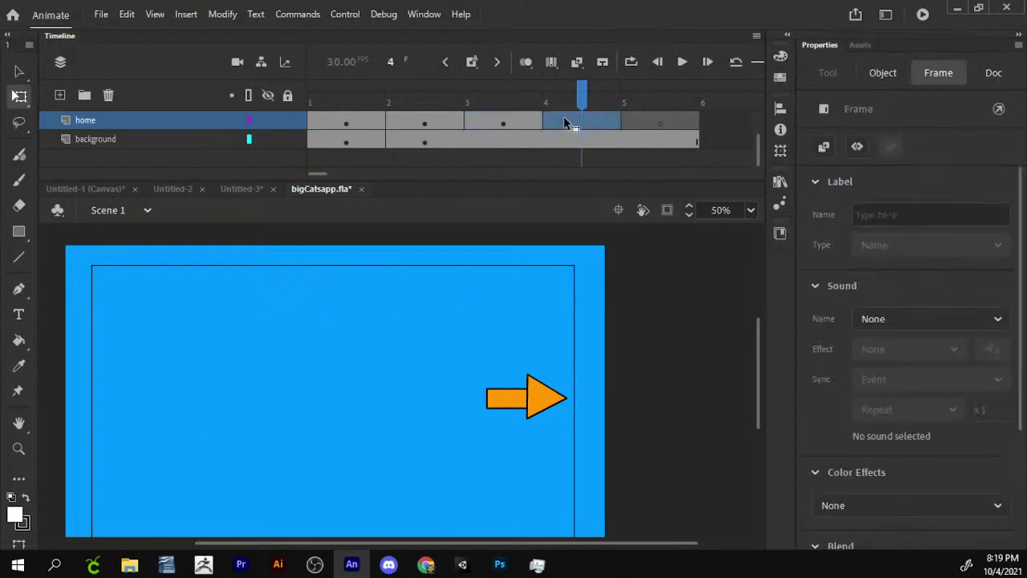
{"action": "left_click", "coordinate": [785, 182]}
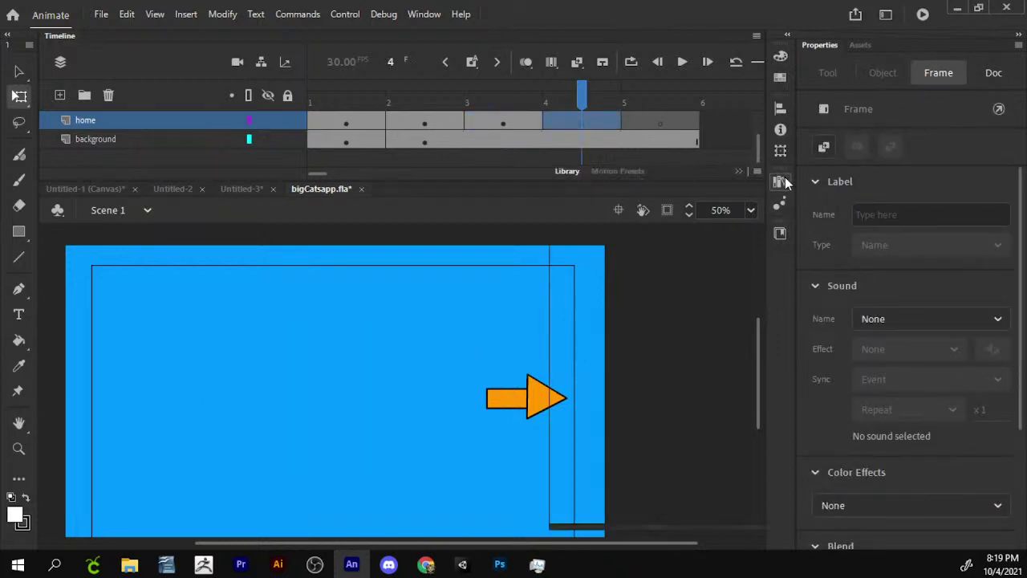
{"action": "left_click", "coordinate": [637, 459]}
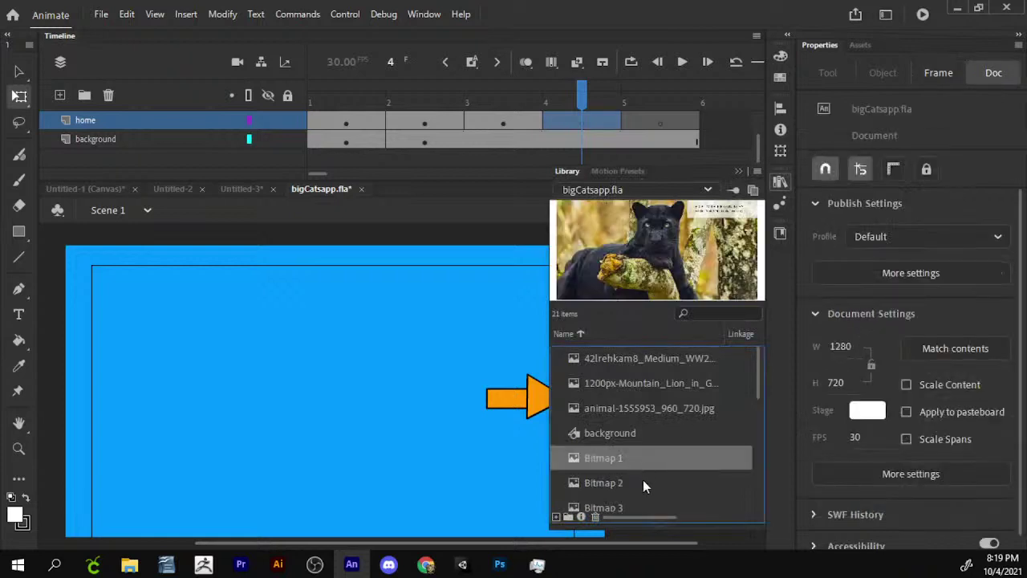
{"action": "left_click", "coordinate": [643, 481]}
{"action": "scroll", "coordinate": [638, 485], "scroll_direction": "down", "scroll_amount": 1}
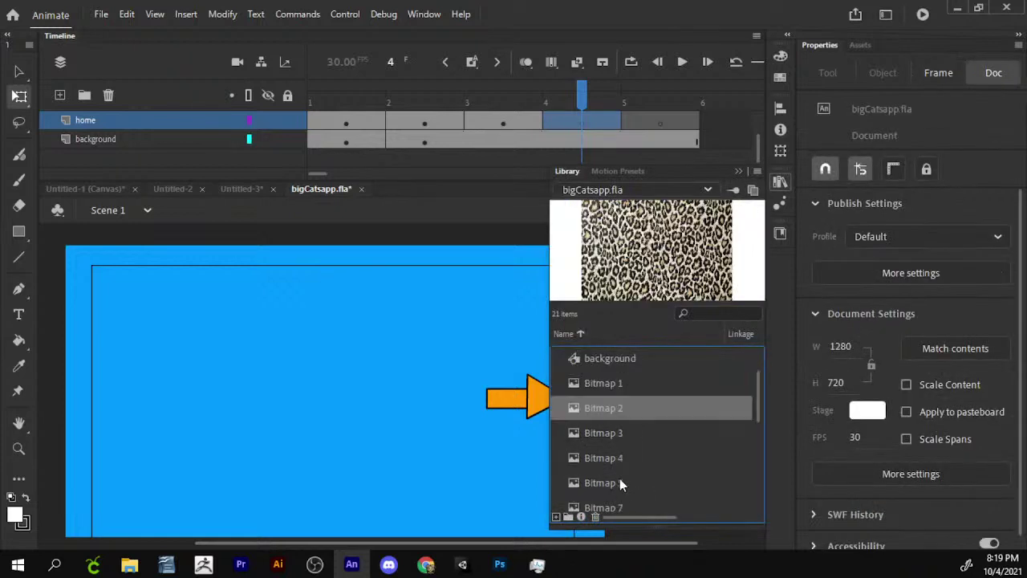
{"action": "left_click", "coordinate": [619, 479]}
{"action": "left_click", "coordinate": [620, 456]}
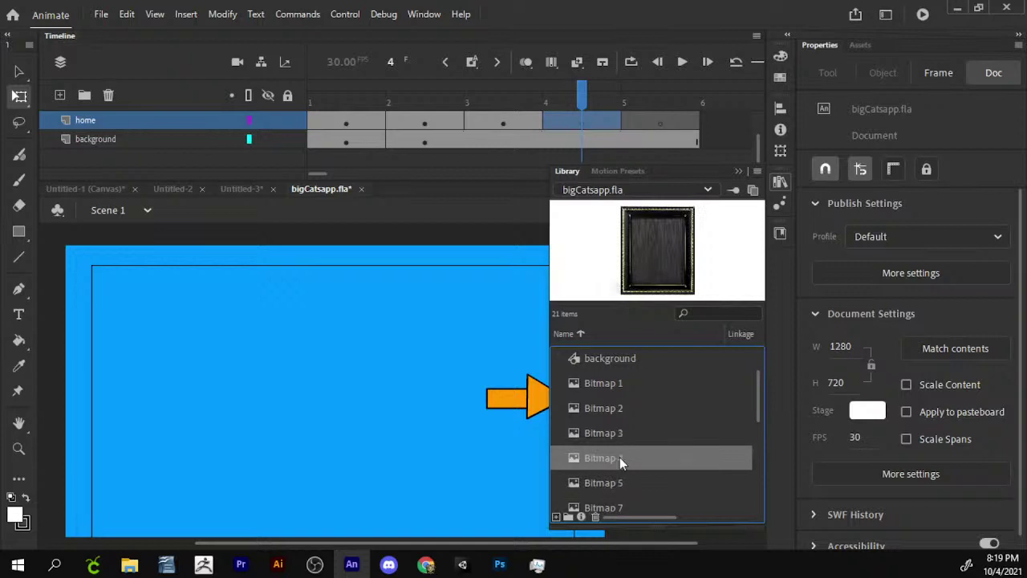
{"action": "left_click_drag", "start_coordinate": [84, 336], "coordinate": [365, 393]}
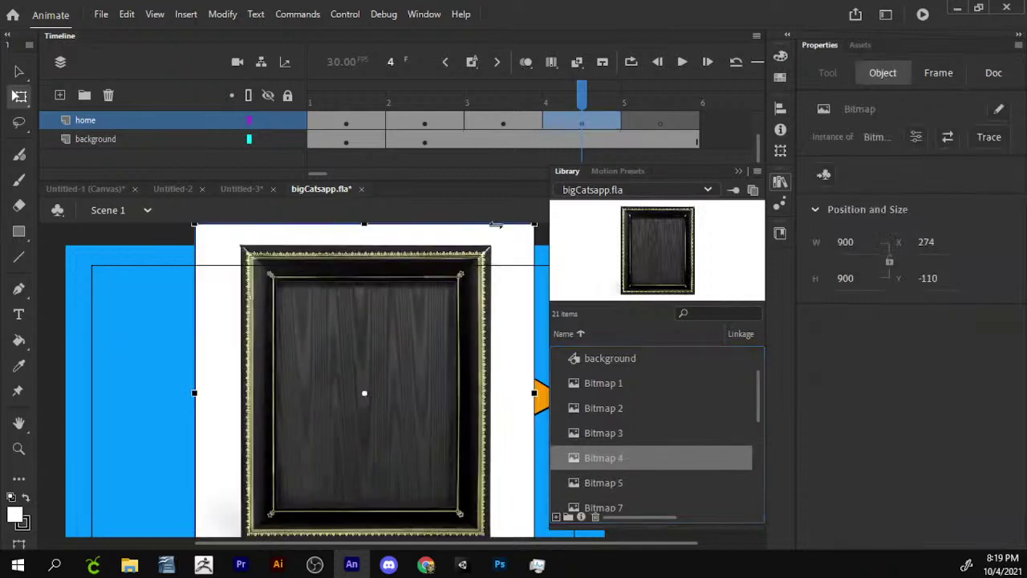
- Cut the black picture frame from frame 4, paste it centered on frame 3, then scale it down and shift it left
{"action": "right_click", "coordinate": [425, 249]}
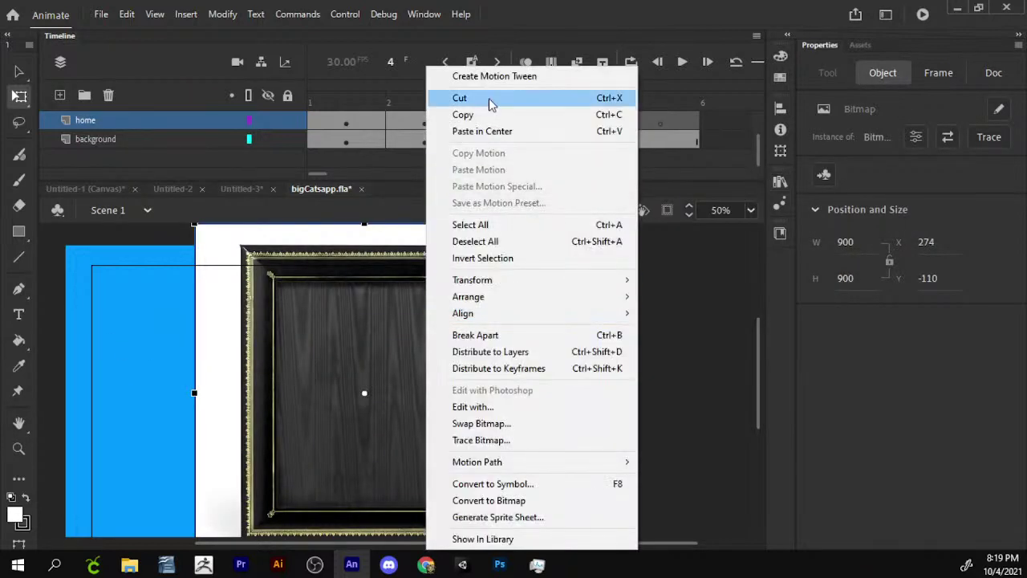
{"action": "left_click", "coordinate": [425, 101]}
{"action": "left_click", "coordinate": [509, 125]}
{"action": "right_click", "coordinate": [423, 236]}
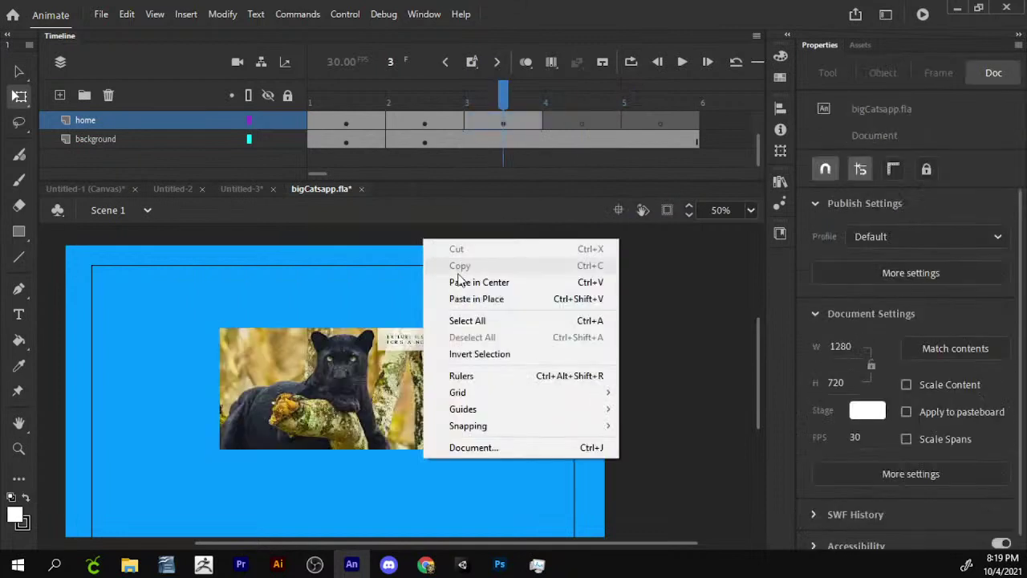
{"action": "left_click", "coordinate": [463, 285]}
{"action": "left_click_drag", "start_coordinate": [571, 266], "coordinate": [485, 351]}
{"action": "left_click_drag", "start_coordinate": [423, 441], "coordinate": [349, 441]}
- Browse the library and place swimming-tigers-125531237.jpg on frame 4 of the home layer
{"action": "left_click", "coordinate": [583, 119]}
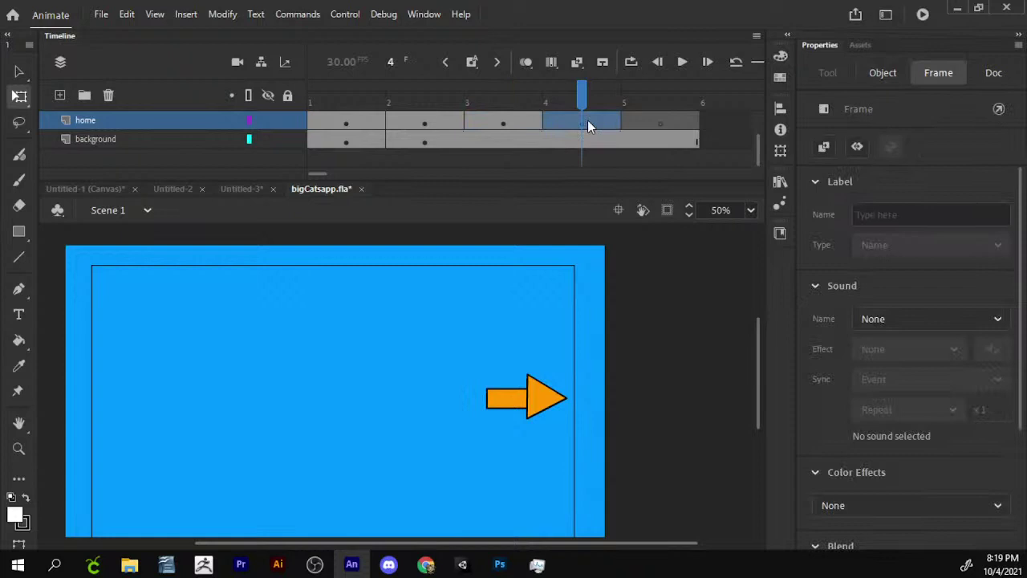
{"action": "left_click", "coordinate": [780, 182]}
{"action": "left_click", "coordinate": [615, 487]}
{"action": "scroll", "coordinate": [618, 481], "scroll_direction": "down", "scroll_amount": 3}
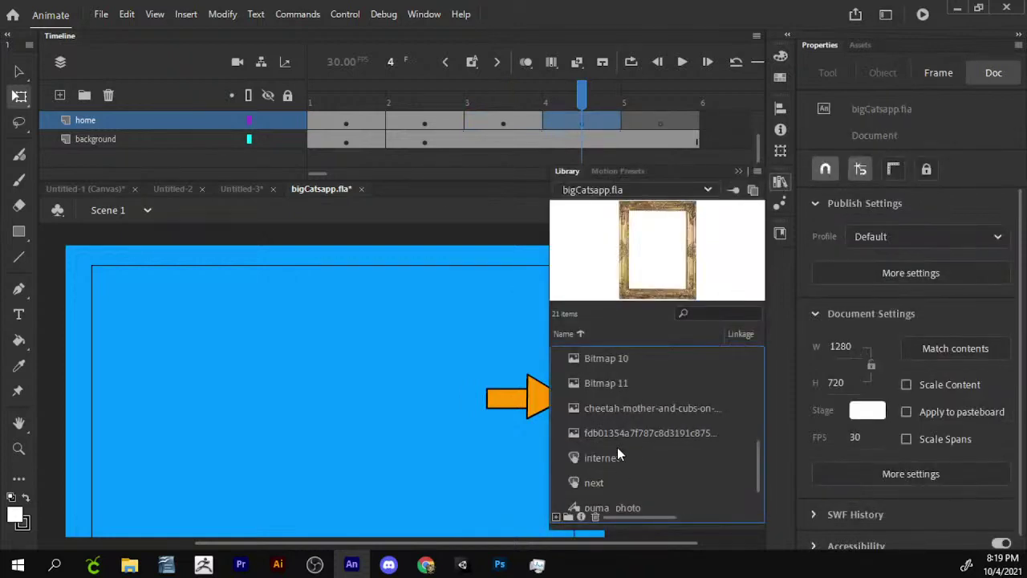
{"action": "left_click", "coordinate": [624, 422]}
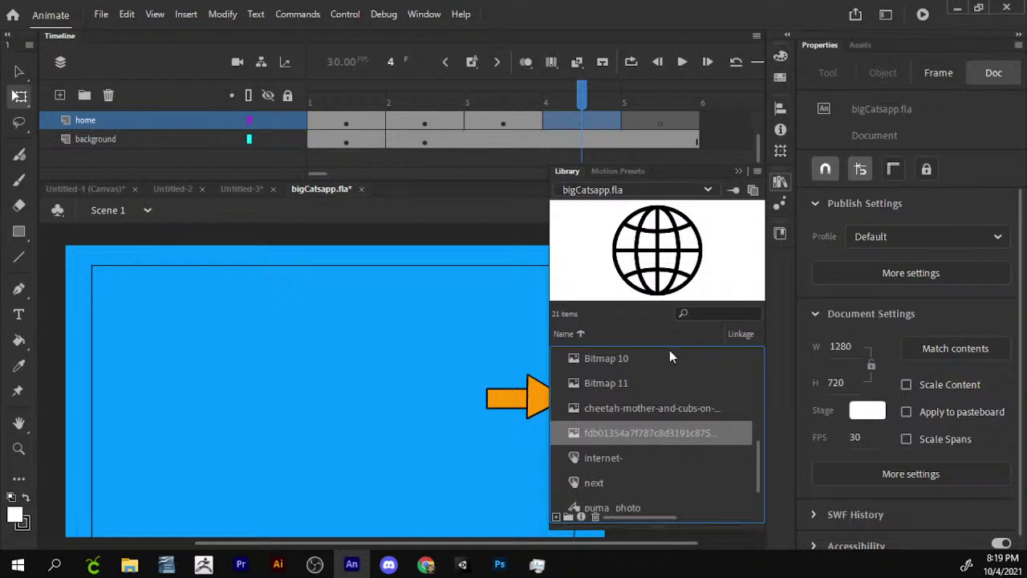
{"action": "left_click", "coordinate": [671, 458]}
{"action": "scroll", "coordinate": [666, 457], "scroll_direction": "down", "scroll_amount": 2}
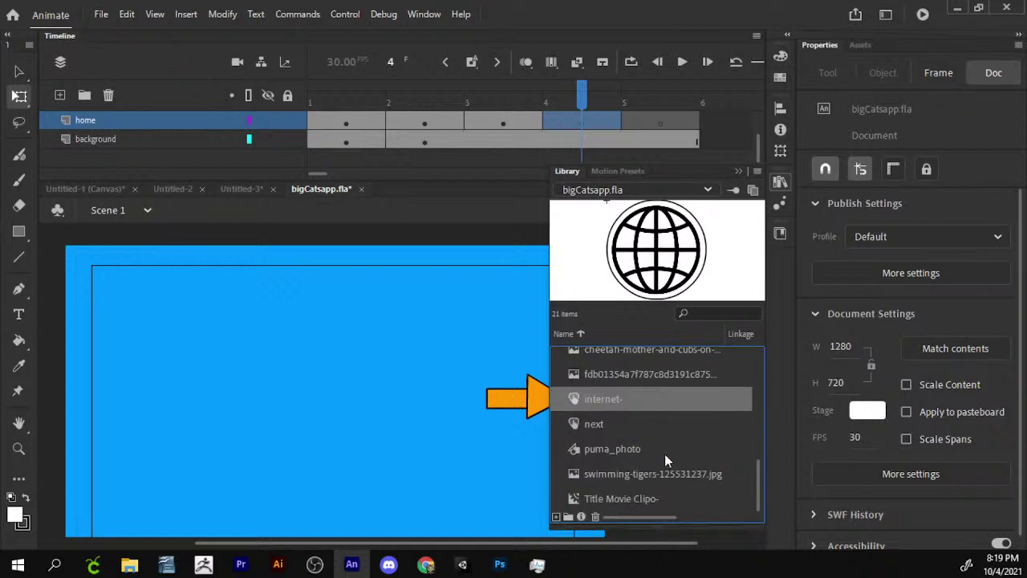
{"action": "left_click", "coordinate": [642, 477]}
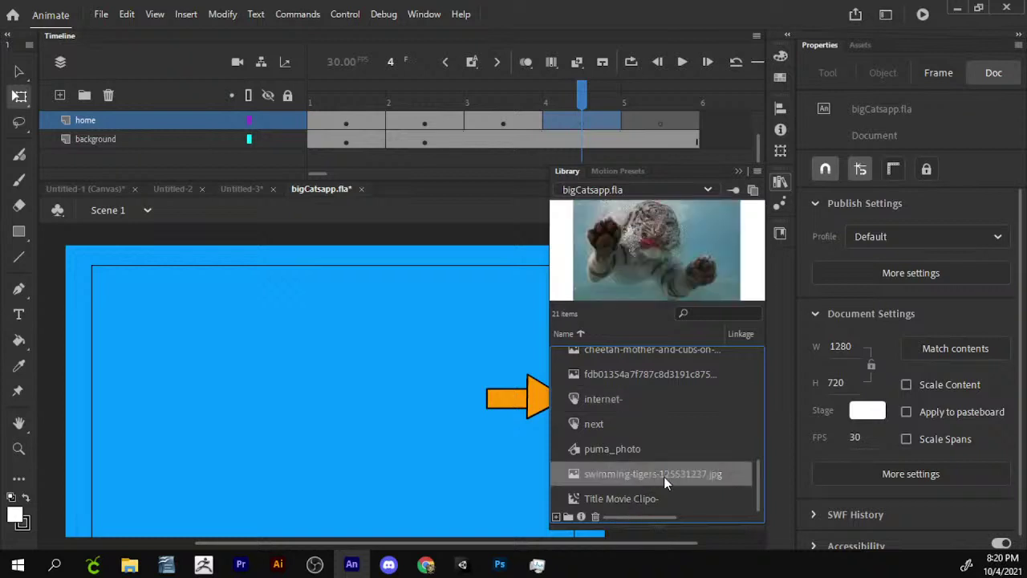
{"action": "left_click_drag", "start_coordinate": [664, 477], "coordinate": [418, 438]}
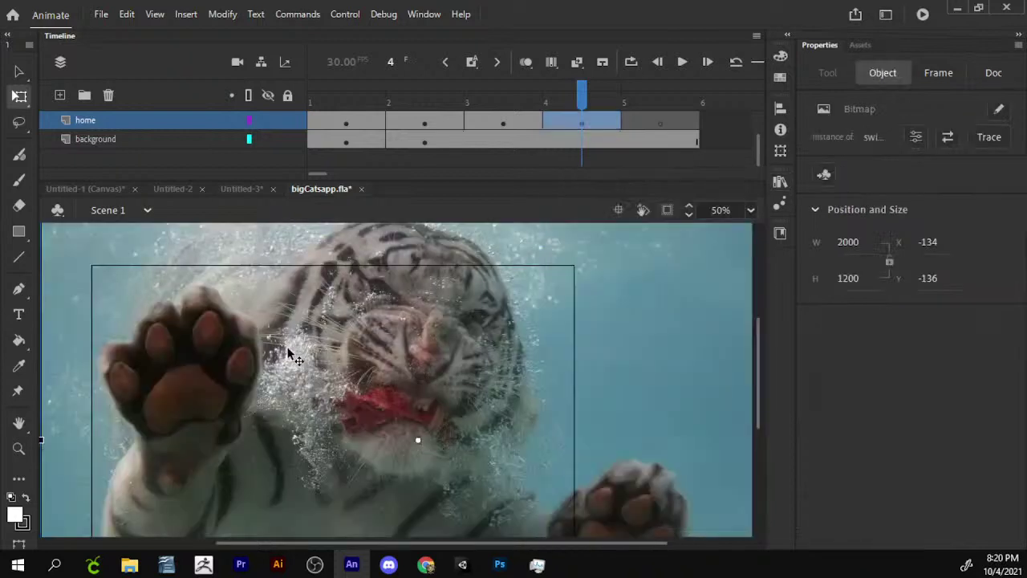
- Scale the swimming tiger photo down to about 789 × 473 px and position it beside the arrow button without overlap
{"action": "left_click_drag", "start_coordinate": [293, 356], "coordinate": [259, 384]}
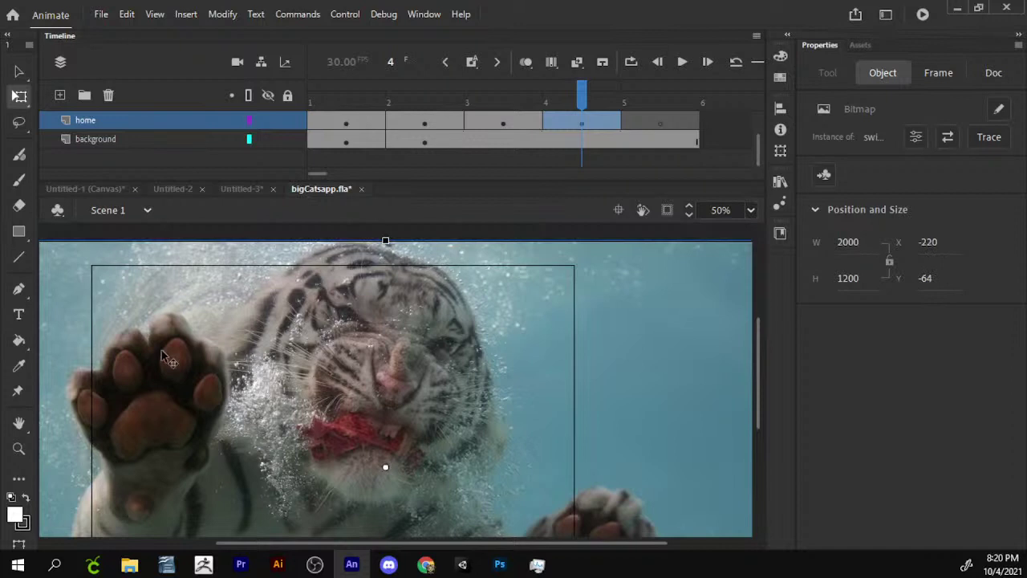
{"action": "left_click_drag", "start_coordinate": [71, 372], "coordinate": [186, 396]}
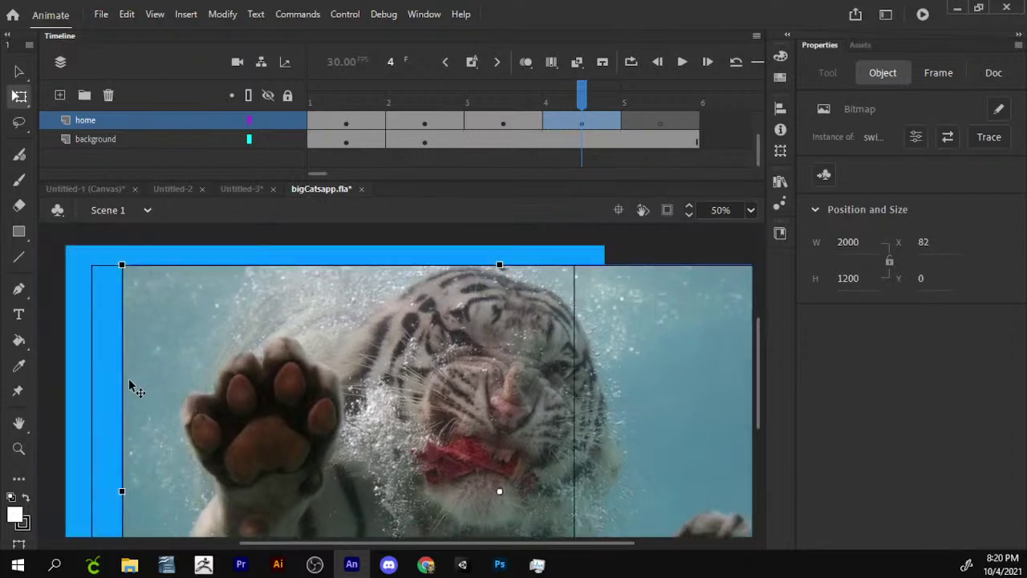
{"action": "left_click_drag", "start_coordinate": [121, 263], "coordinate": [309, 378]}
{"action": "left_click_drag", "start_coordinate": [594, 446], "coordinate": [426, 361]}
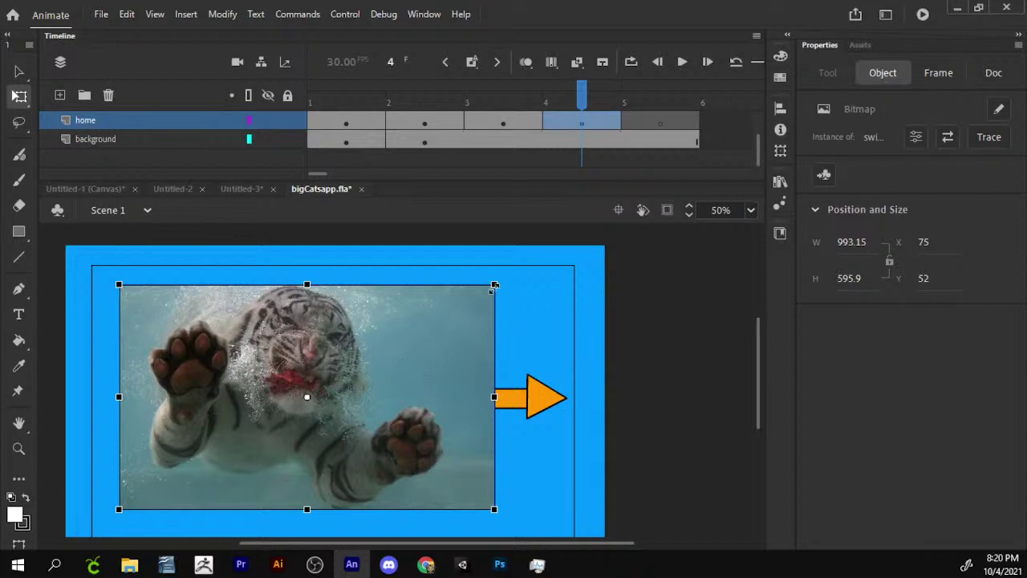
{"action": "left_click_drag", "start_coordinate": [494, 285], "coordinate": [455, 307]}
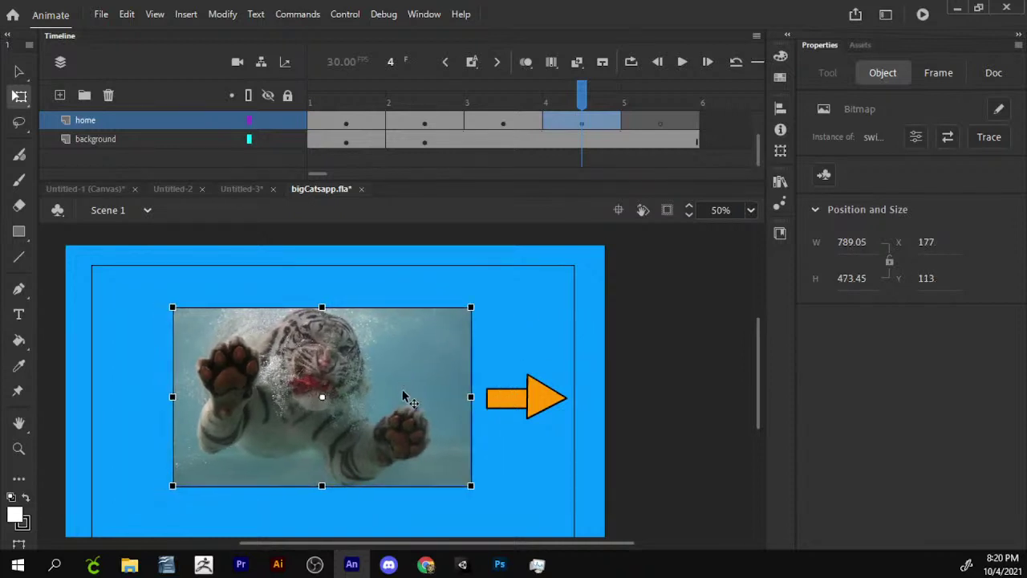
- Return to frame 2, undock and widen the tool palette, and activate the Selection tool
{"action": "left_click", "coordinate": [654, 126]}
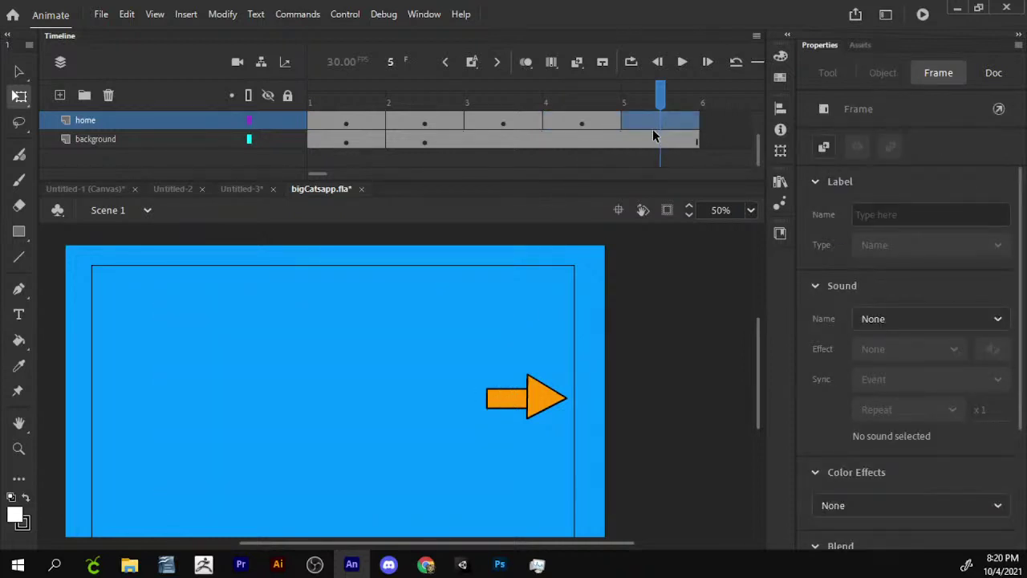
{"action": "left_click_drag", "start_coordinate": [658, 91], "coordinate": [407, 107]}
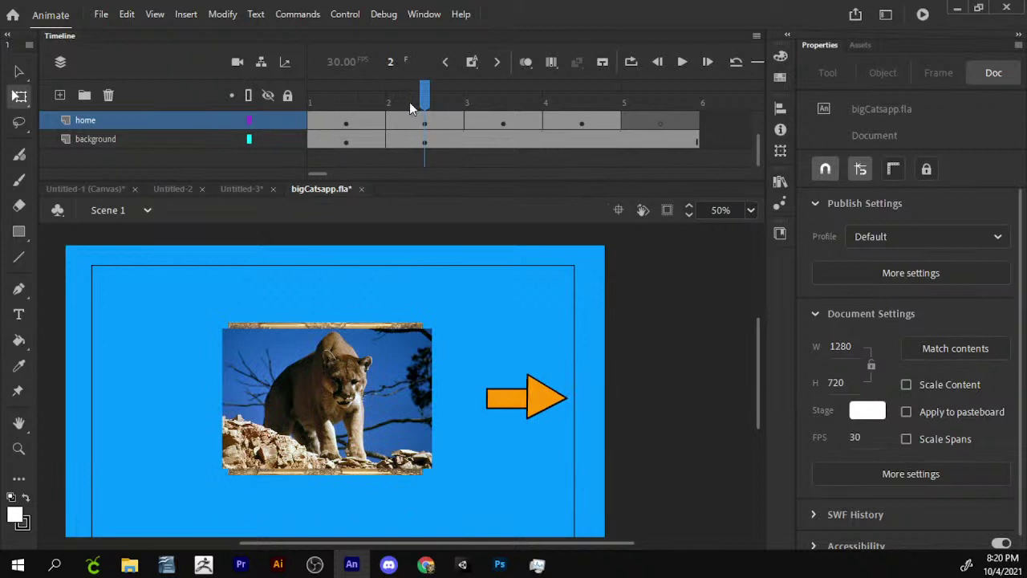
{"action": "left_click", "coordinate": [376, 410]}
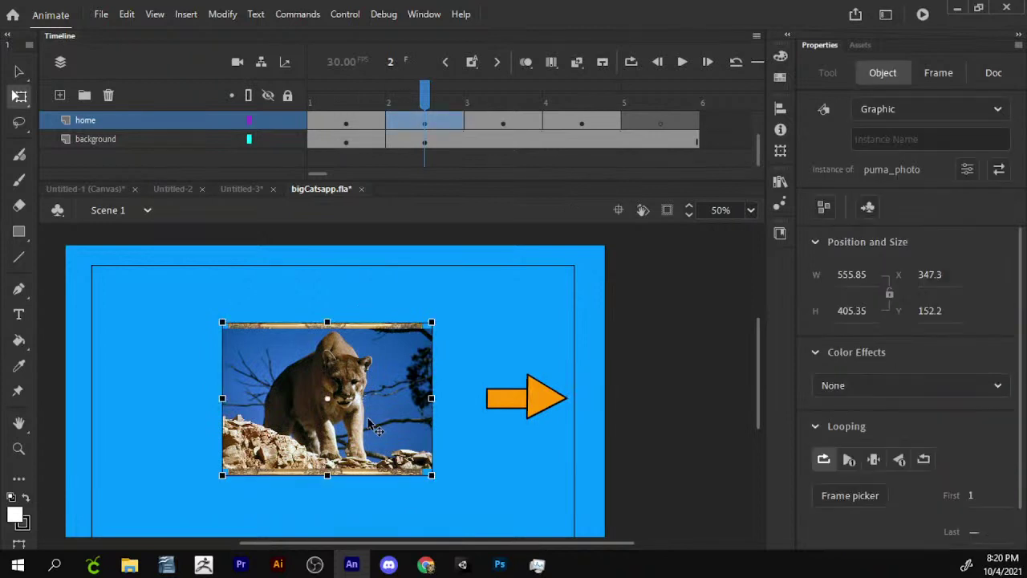
{"action": "key", "text": "space"}
{"action": "left_click_drag", "start_coordinate": [378, 392], "coordinate": [413, 371]}
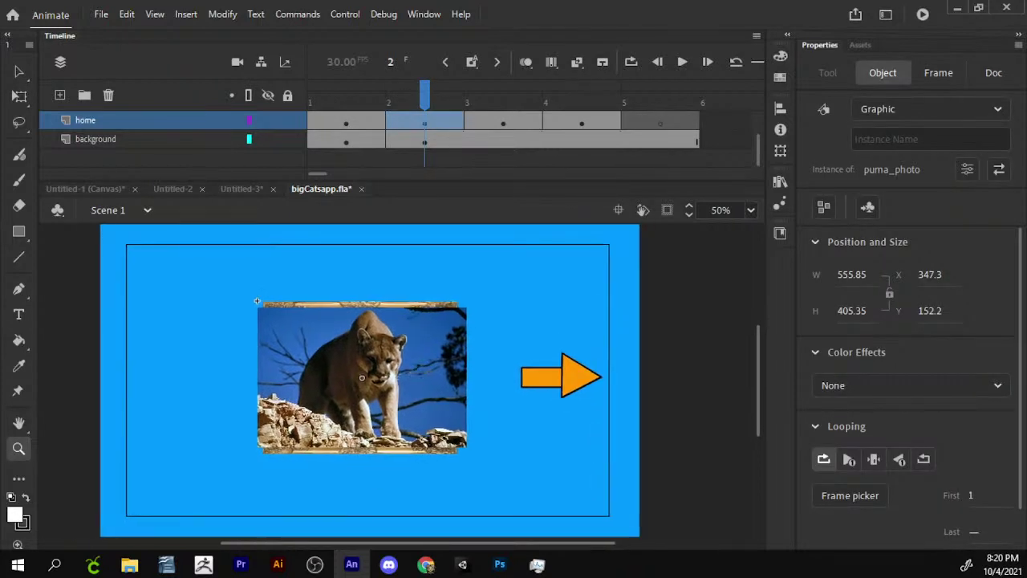
{"action": "left_click_drag", "start_coordinate": [20, 56], "coordinate": [98, 66]}
{"action": "left_click_drag", "start_coordinate": [200, 207], "coordinate": [206, 298]}
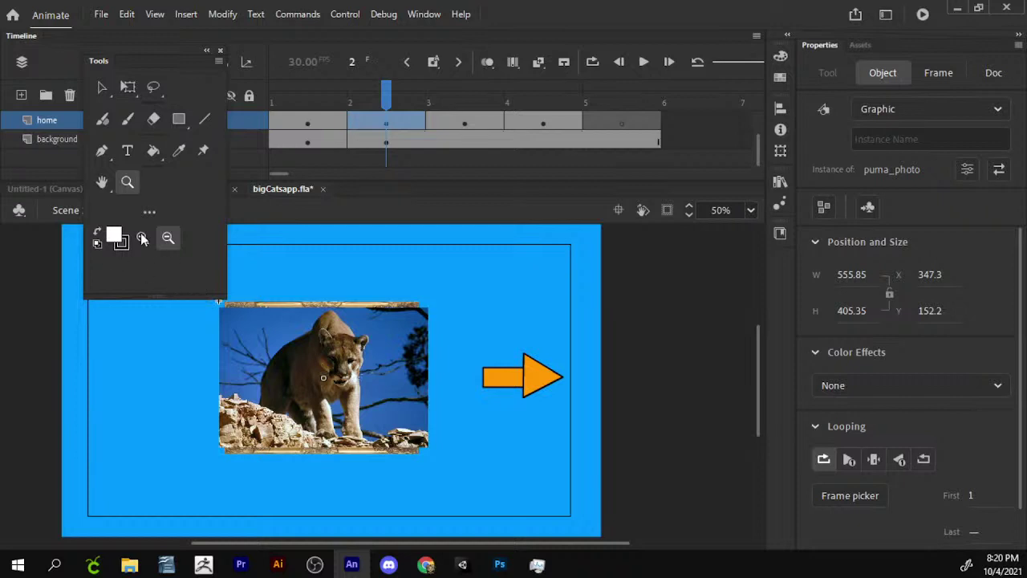
{"action": "left_click", "coordinate": [142, 238]}
{"action": "left_click", "coordinate": [104, 87]}
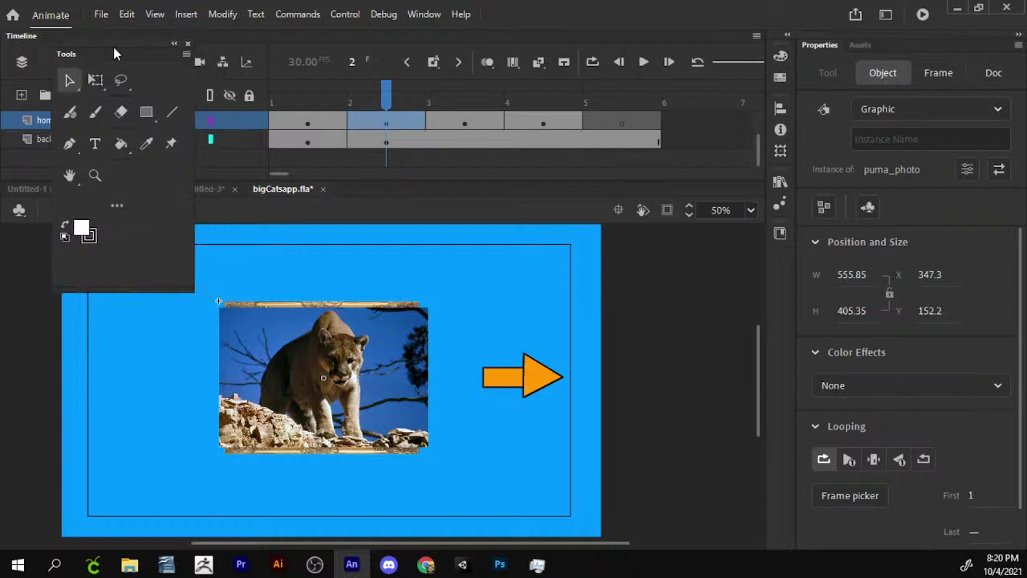
- Inside the puma_photo symbol, cut the puma photo and paste it in place on a new layer
{"action": "double_click", "coordinate": [368, 371]}
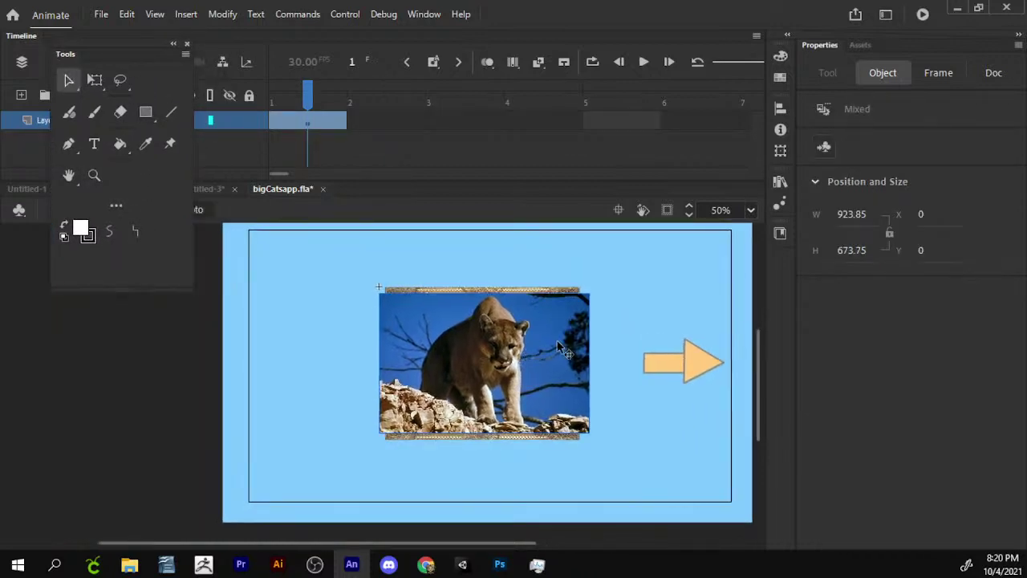
{"action": "mouse_move", "coordinate": [565, 353]}
{"action": "left_mouse_down"}
{"action": "mouse_move", "coordinate": [565, 465]}
{"action": "mouse_move", "coordinate": [571, 354]}
{"action": "mouse_move", "coordinate": [554, 410]}
{"action": "mouse_move", "coordinate": [559, 344]}
{"action": "left_mouse_up"}
{"action": "left_click", "coordinate": [649, 298]}
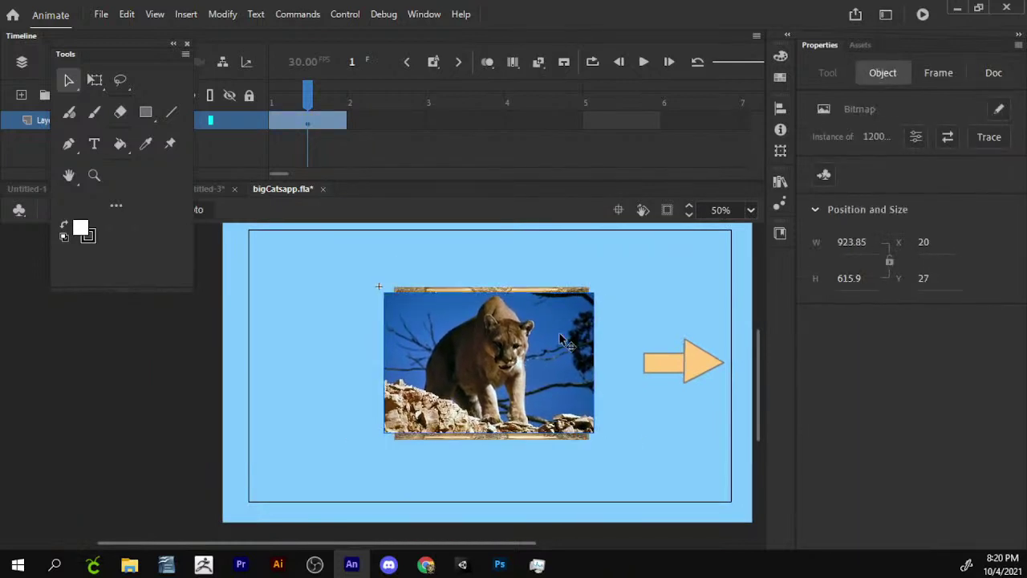
{"action": "right_click", "coordinate": [550, 340]}
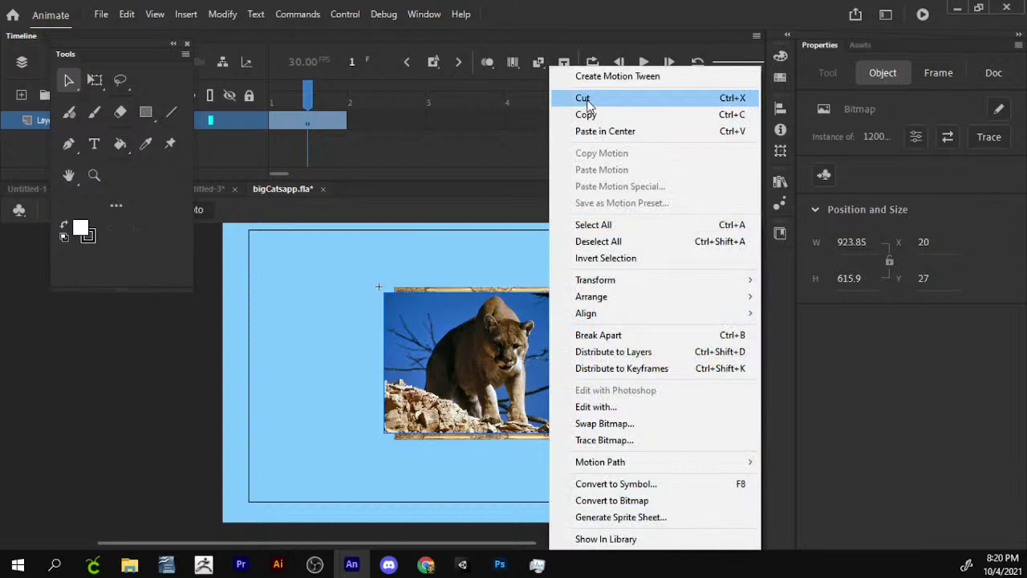
{"action": "left_click", "coordinate": [584, 98]}
{"action": "left_click_drag", "start_coordinate": [157, 62], "coordinate": [160, 207]}
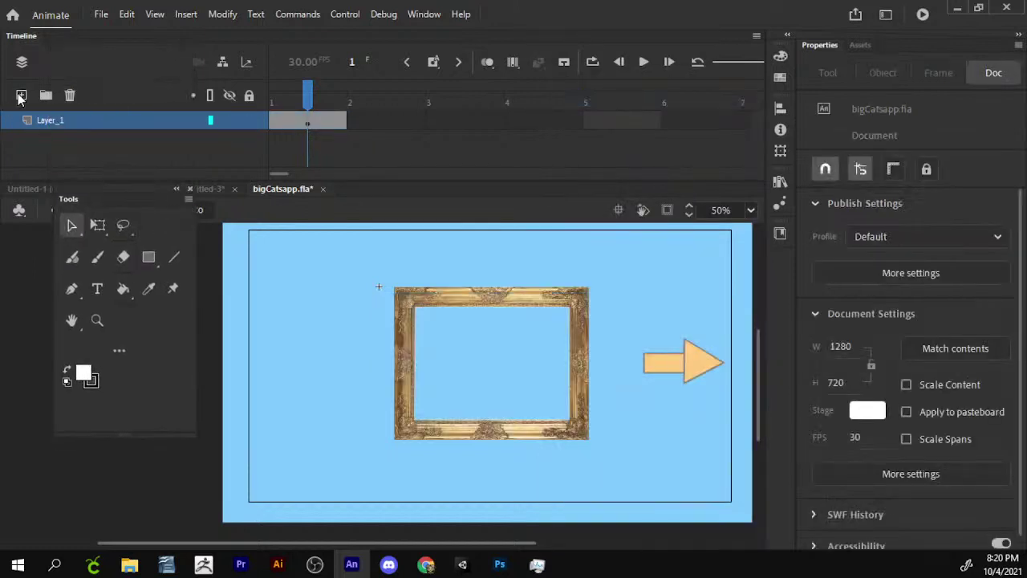
{"action": "left_click", "coordinate": [21, 94]}
{"action": "right_click", "coordinate": [251, 263]}
{"action": "left_click", "coordinate": [367, 316]}
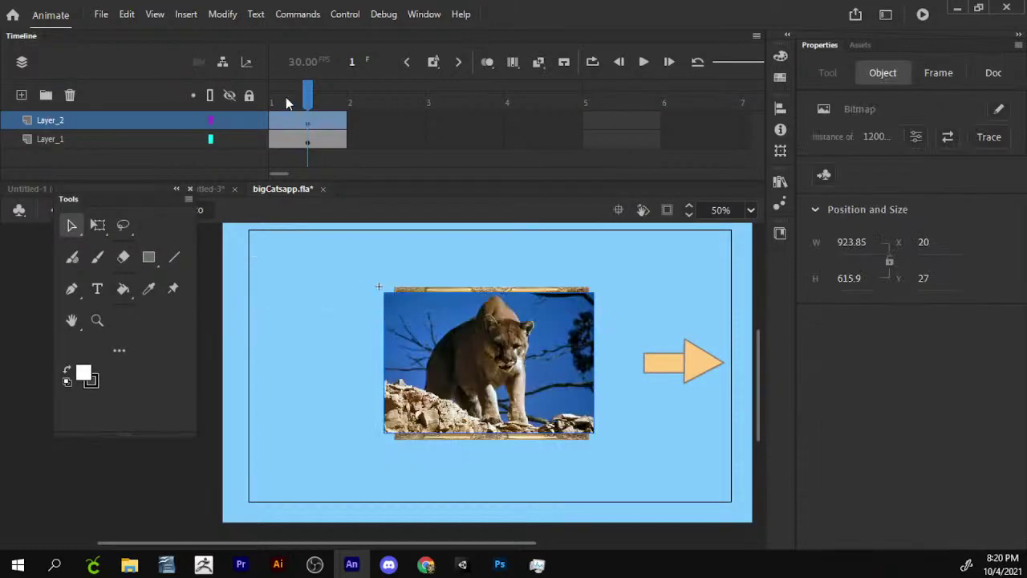
- Move the puma photo's layer below the gold frame's layer and narrow the photo so its edges stay within the frame
{"action": "left_click_drag", "start_coordinate": [186, 119], "coordinate": [199, 170]}
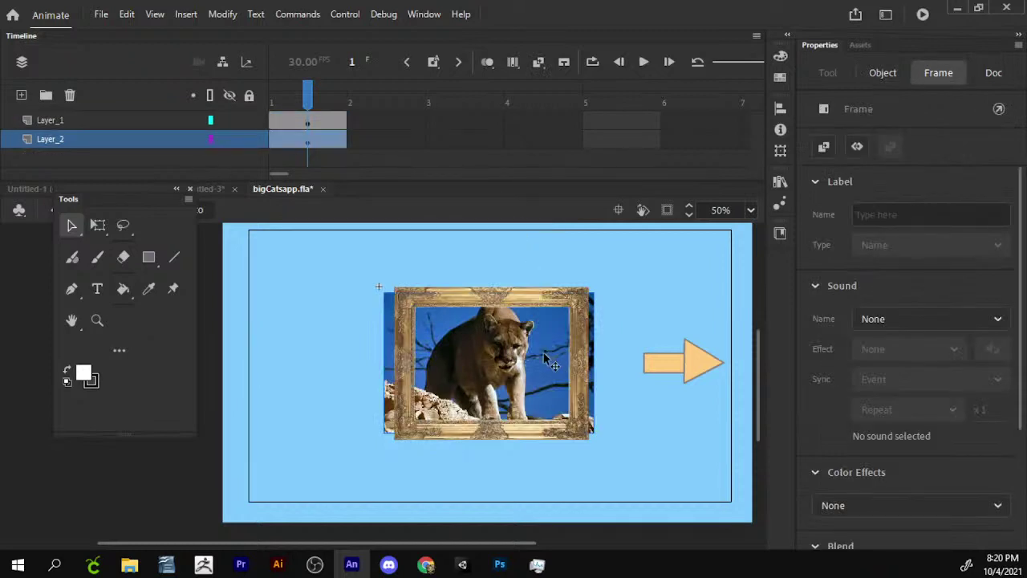
{"action": "left_click", "coordinate": [582, 354]}
{"action": "key", "text": "q"}
{"action": "left_click_drag", "start_coordinate": [384, 294], "coordinate": [397, 296]}
{"action": "left_click", "coordinate": [543, 275]}
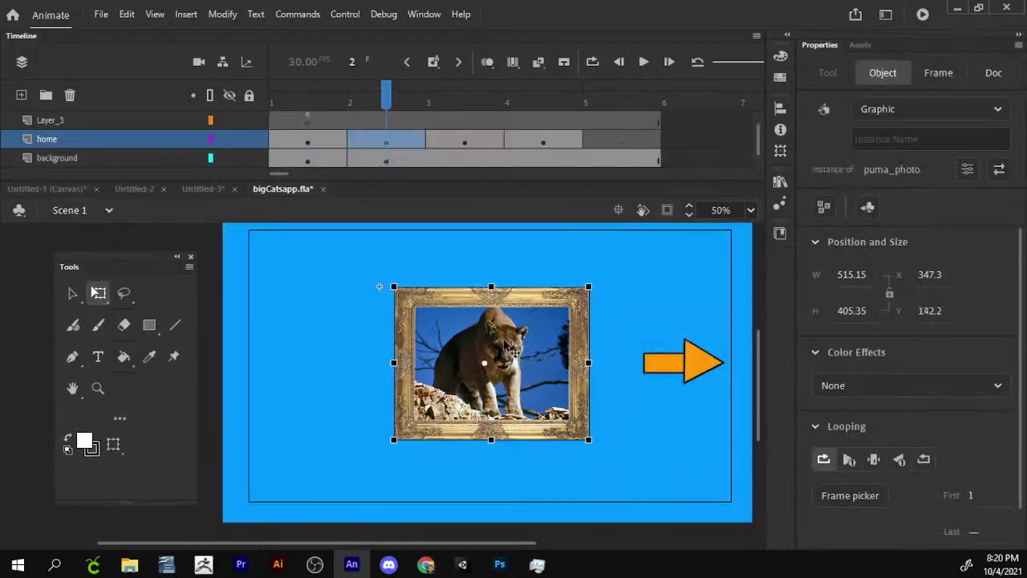
{"action": "left_click_drag", "start_coordinate": [504, 351], "coordinate": [504, 340]}
{"action": "key", "text": "z"}
{"action": "key", "text": "ctrl+z"}
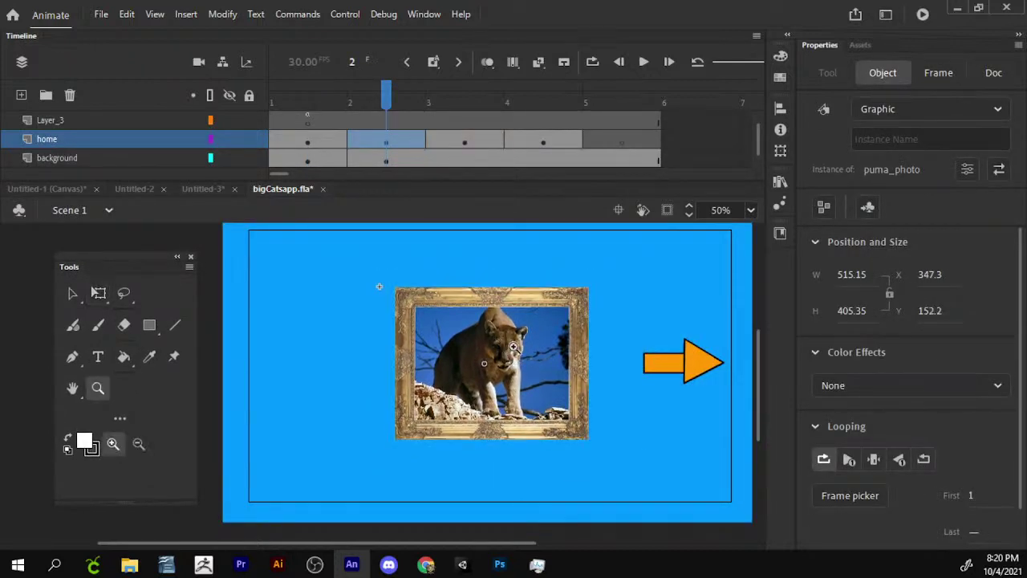
- Enlarge the framed puma on frame 2 to about 876 × 689 px and shift it left to clear the arrow button
{"action": "key", "text": "q"}
{"action": "left_click_drag", "start_coordinate": [589, 287], "coordinate": [665, 231]}
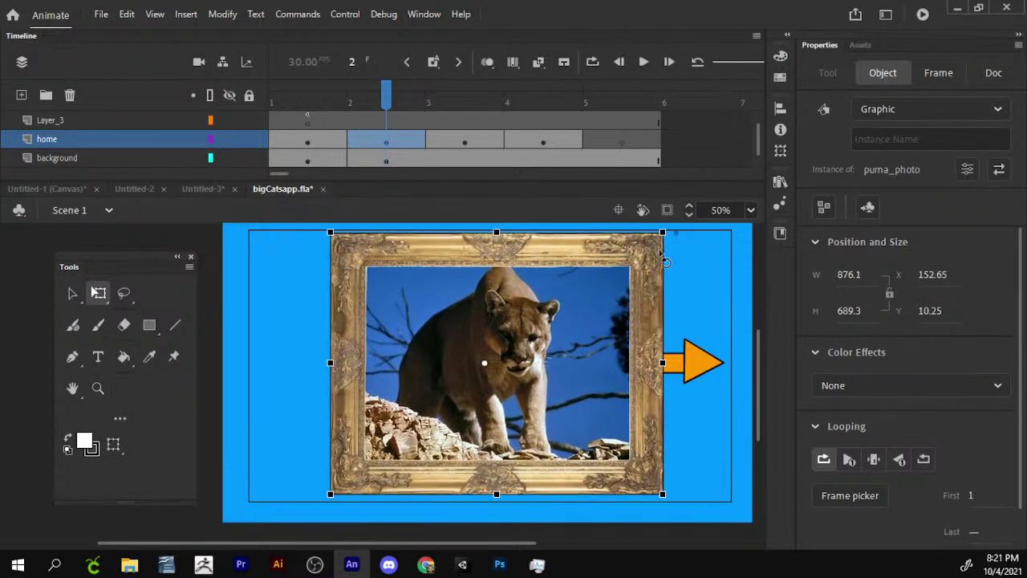
{"action": "mouse_move", "coordinate": [586, 323]}
{"action": "left_mouse_down"}
{"action": "mouse_move", "coordinate": [545, 320]}
{"action": "mouse_move", "coordinate": [588, 342]}
{"action": "left_mouse_up"}
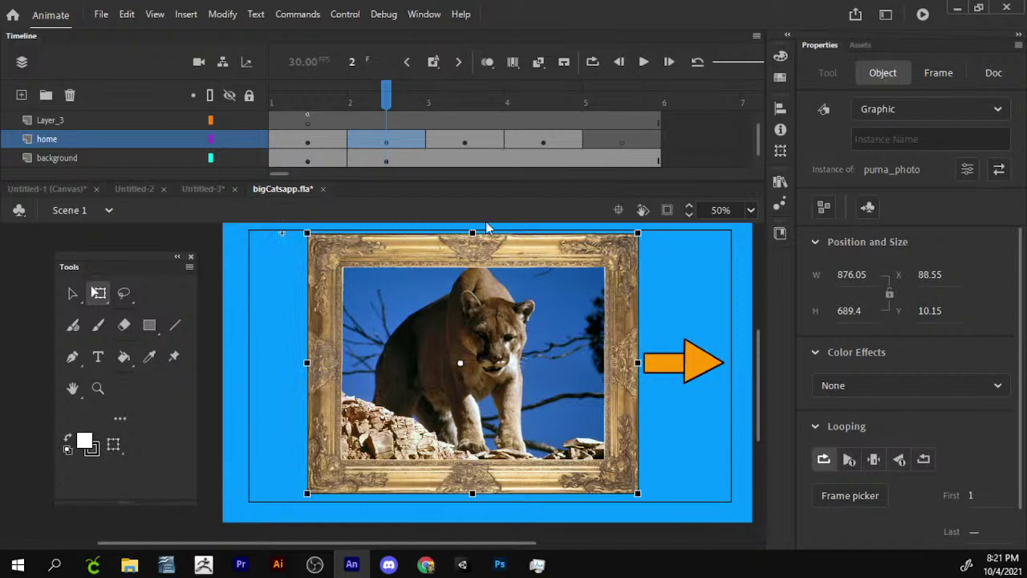
- Compare the placement of the arrow button on frames 1 and 2
{"action": "mouse_move", "coordinate": [387, 93]}
{"action": "left_mouse_down"}
{"action": "mouse_move", "coordinate": [310, 93]}
{"action": "mouse_move", "coordinate": [386, 93]}
{"action": "left_mouse_up"}
{"action": "left_click", "coordinate": [706, 378]}
{"action": "left_click_drag", "start_coordinate": [706, 378], "coordinate": [711, 407]}
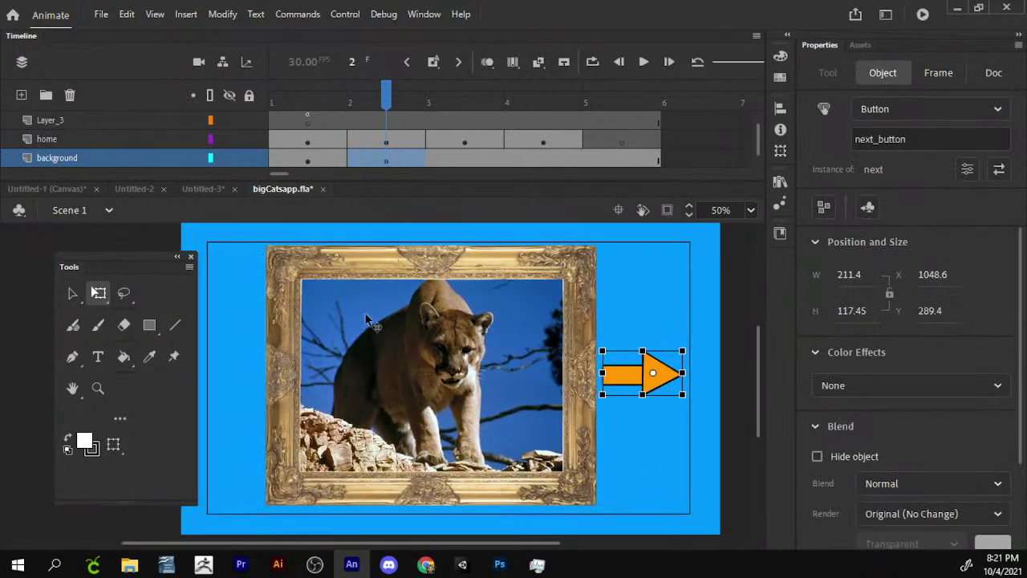
{"action": "left_click", "coordinate": [329, 110]}
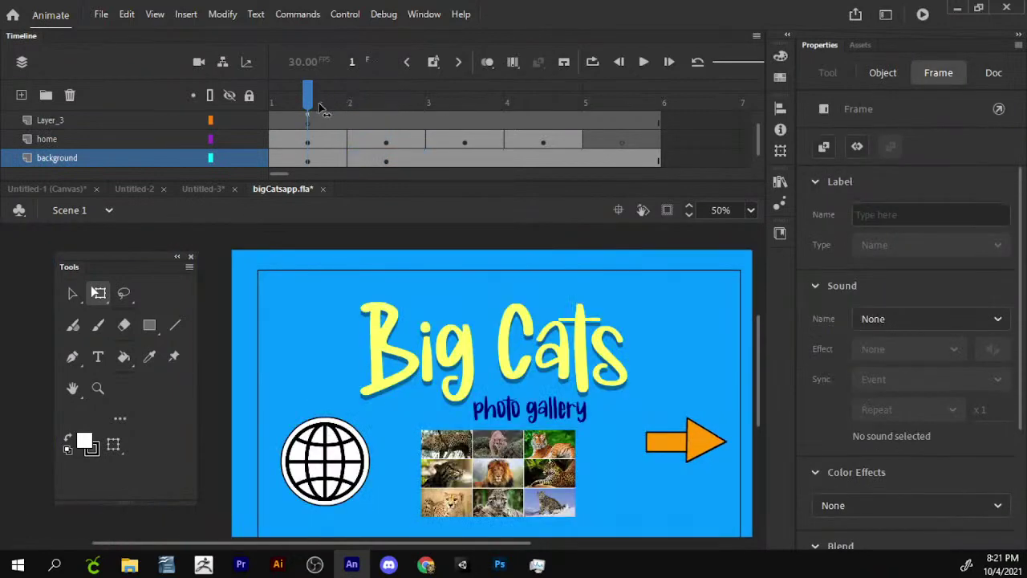
{"action": "left_click", "coordinate": [385, 113]}
{"action": "left_click", "coordinate": [333, 112]}
{"action": "left_click", "coordinate": [362, 117]}
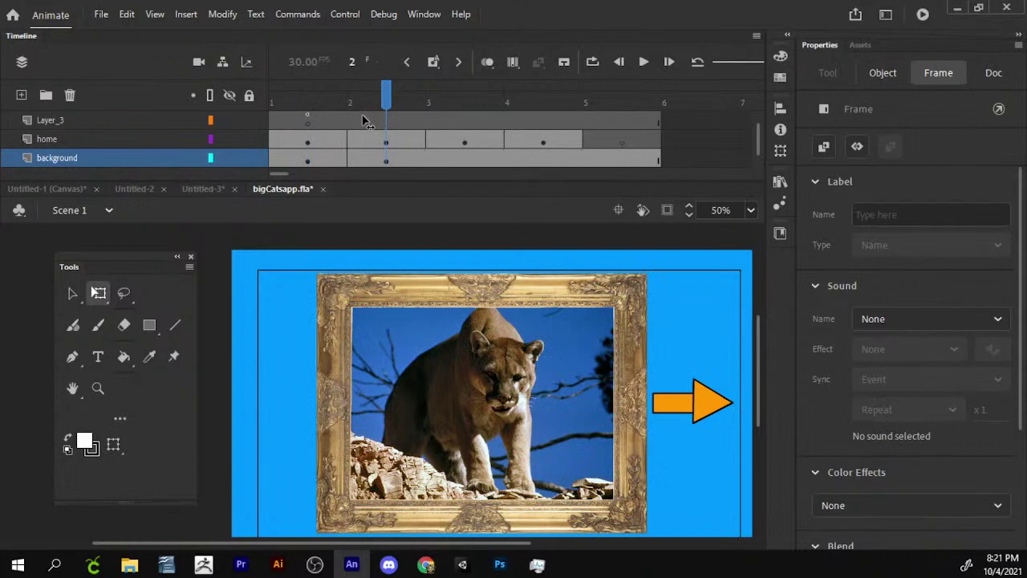
- Shrink the framed puma on frame 2 to about 816 × 643 px to leave more margin around it
{"action": "left_click", "coordinate": [487, 270]}
{"action": "left_click", "coordinate": [522, 309]}
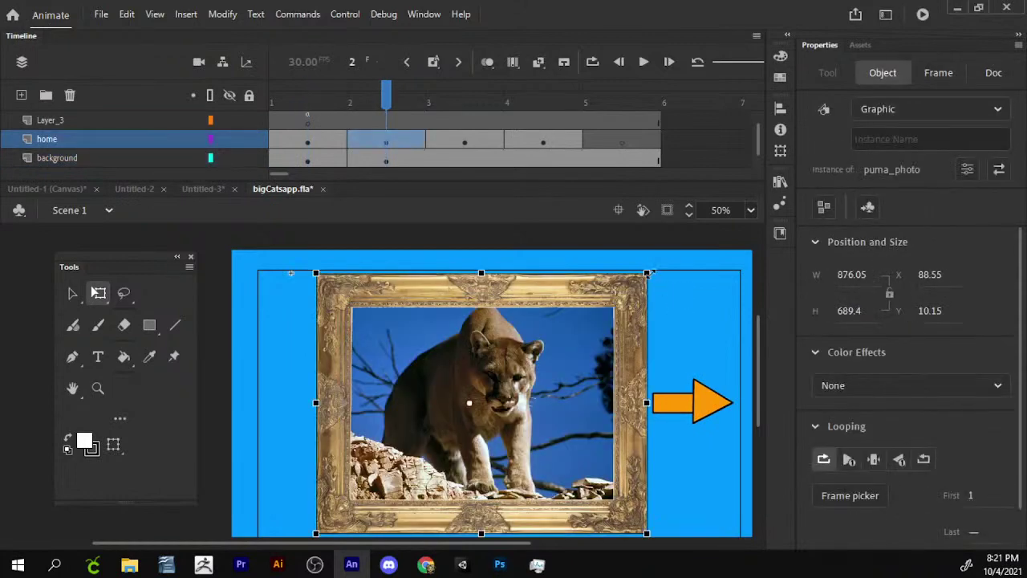
{"action": "left_click_drag", "start_coordinate": [648, 272], "coordinate": [634, 282]}
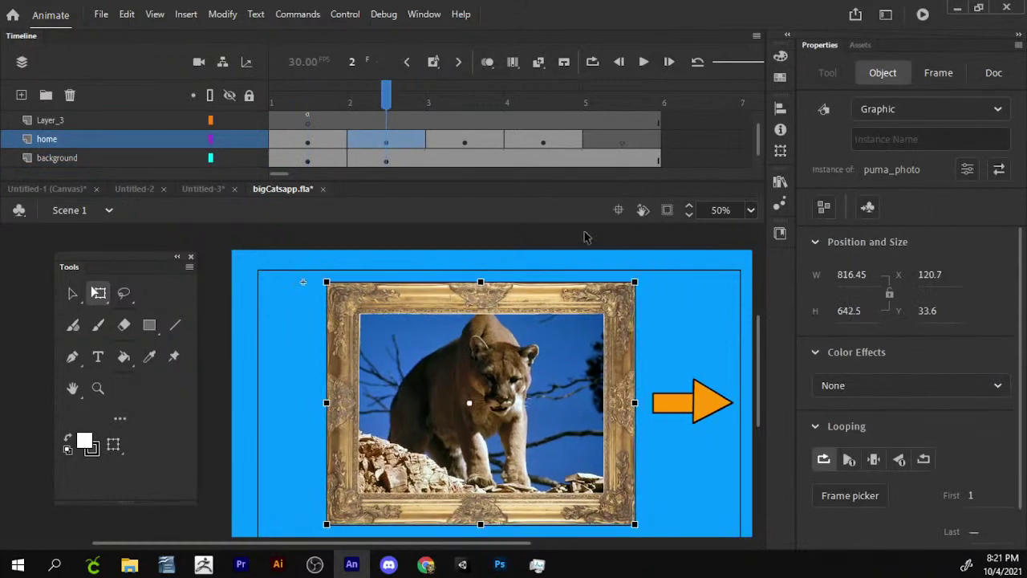
- Copy the gold frame shape from inside the puma_photo symbol, then return to Scene 1 and select frame 3 of the home layer
{"action": "double_click", "coordinate": [629, 323]}
{"action": "left_click", "coordinate": [628, 303]}
{"action": "right_click", "coordinate": [628, 303]}
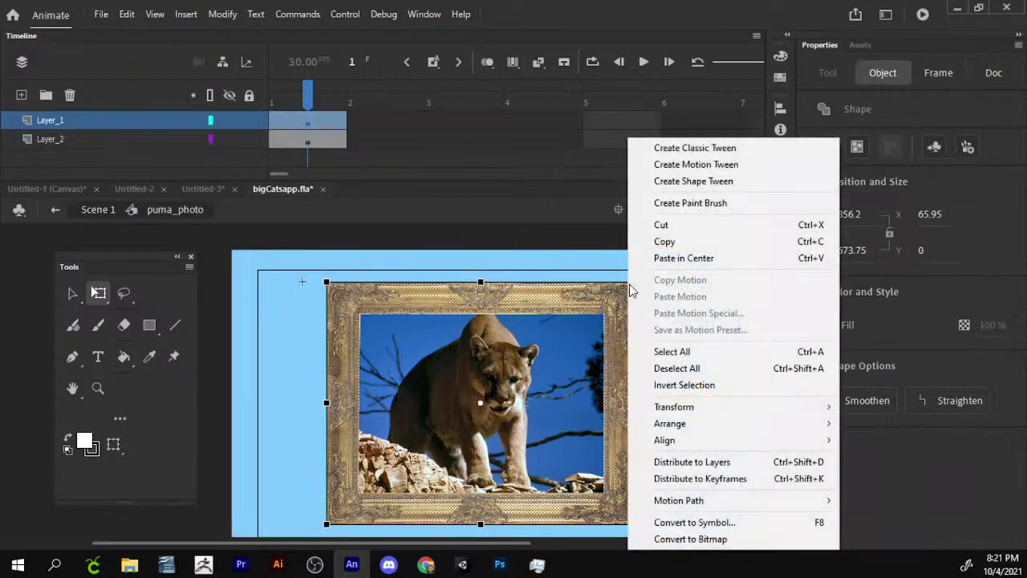
{"action": "left_click", "coordinate": [687, 243]}
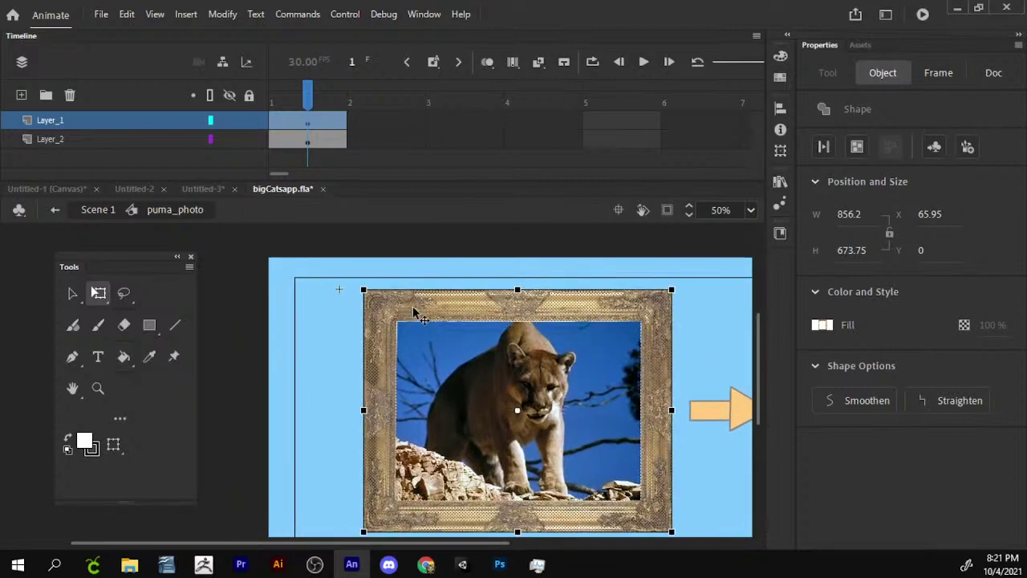
{"action": "right_click", "coordinate": [414, 321]}
{"action": "left_click", "coordinate": [452, 241]}
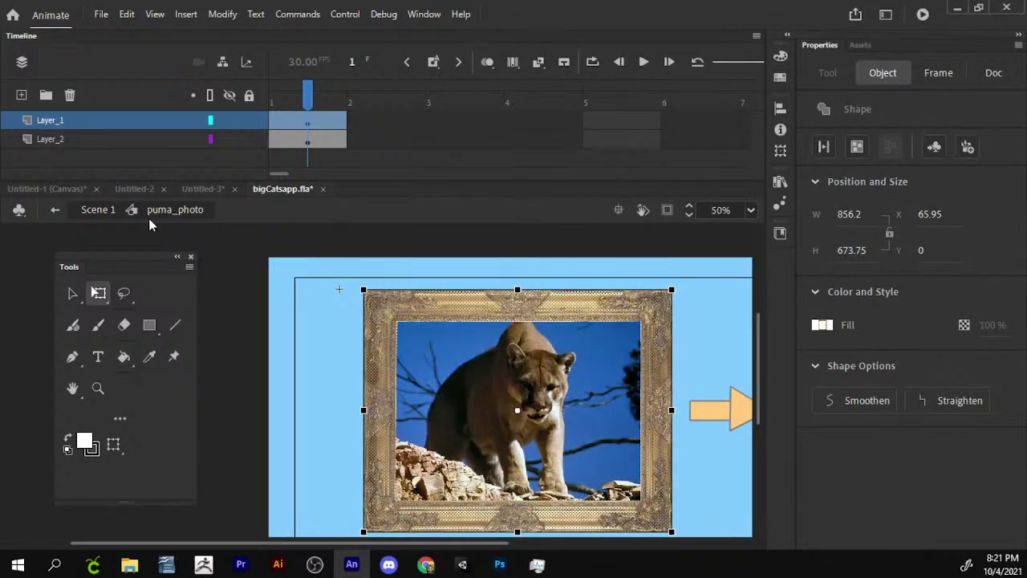
{"action": "left_click", "coordinate": [97, 210]}
{"action": "left_click", "coordinate": [464, 142]}
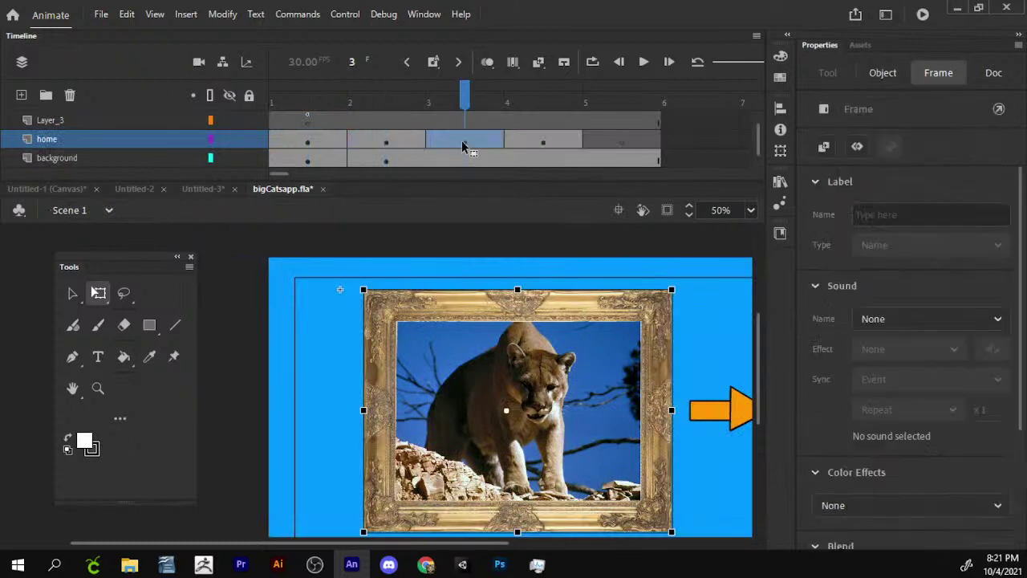
- Replace the swimming tiger photo on frame 4 of the home layer with the cheetah mother and cubs bitmap from the library
{"action": "left_click", "coordinate": [542, 142]}
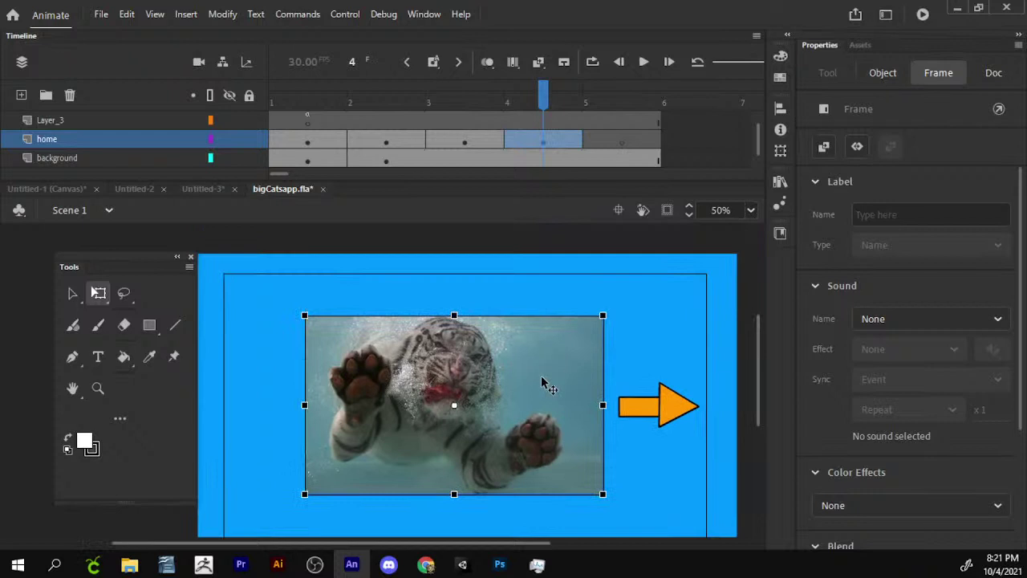
{"action": "key", "text": "Delete"}
{"action": "left_click", "coordinate": [781, 187]}
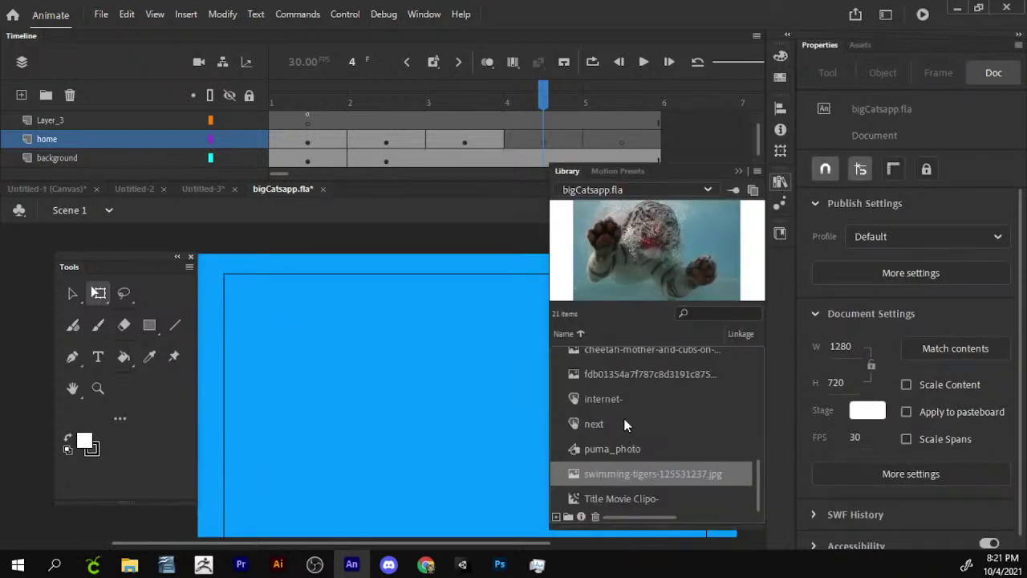
{"action": "left_click", "coordinate": [628, 450]}
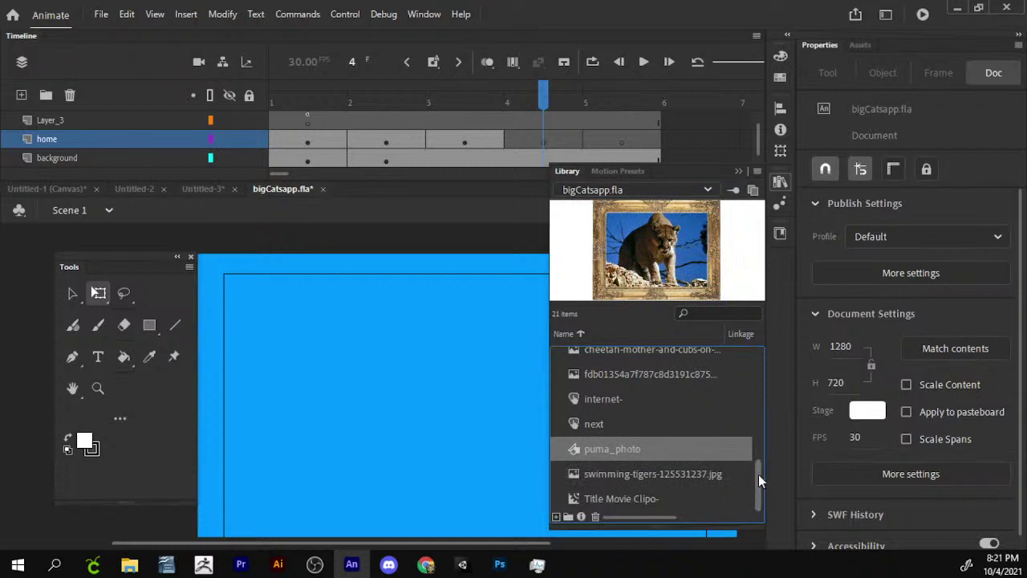
{"action": "scroll", "coordinate": [759, 474], "scroll_direction": "up", "scroll_amount": 3}
{"action": "left_click", "coordinate": [699, 434]}
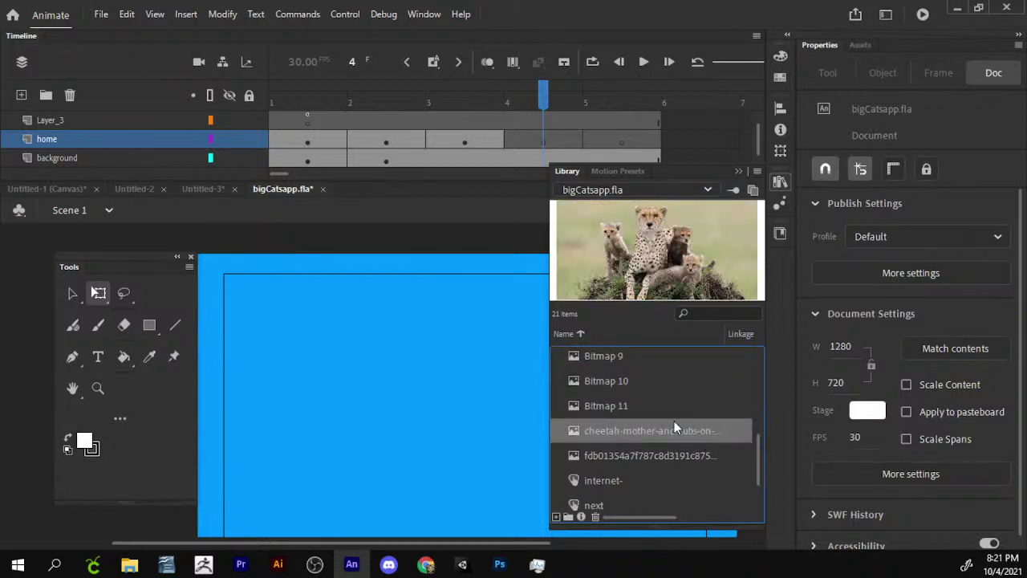
{"action": "left_click_drag", "start_coordinate": [673, 426], "coordinate": [253, 297]}
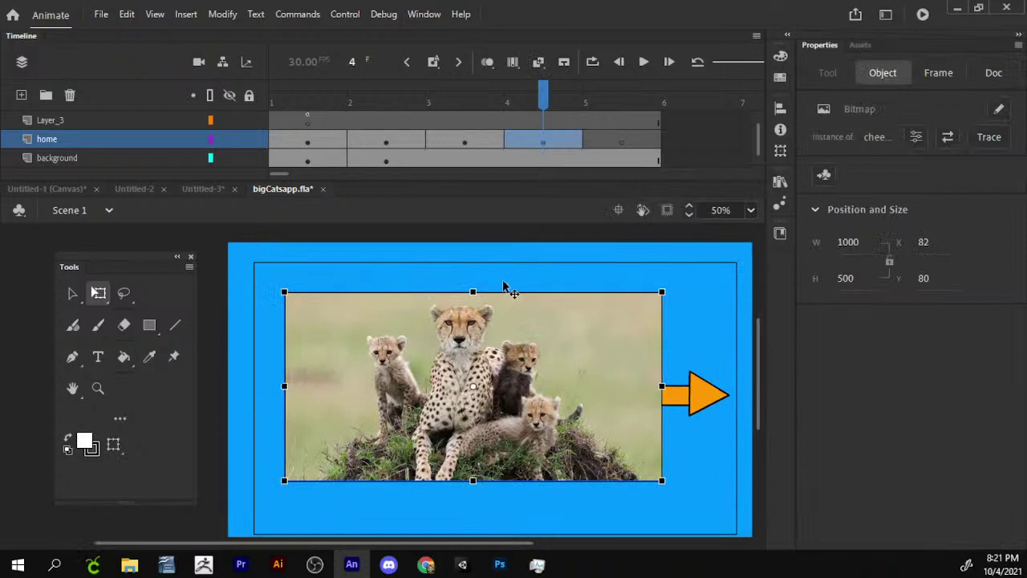
- Paste the gold frame over the cheetah photo on frame 4 and shift it horizontally to about X 164 around the cats
{"action": "right_click", "coordinate": [520, 271]}
{"action": "left_click", "coordinate": [573, 316]}
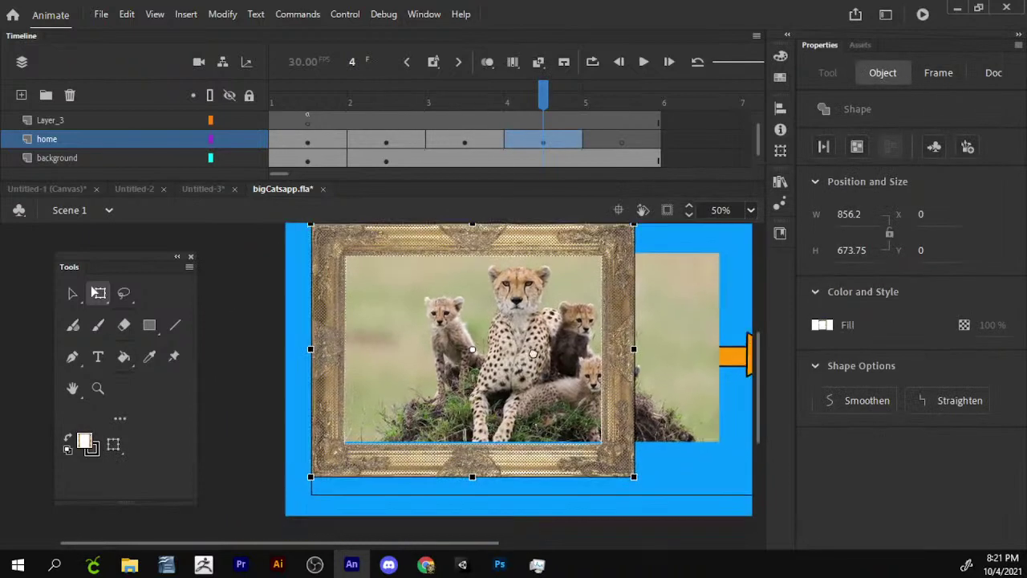
{"action": "scroll", "coordinate": [566, 374], "scroll_direction": "right", "scroll_amount": 2}
{"action": "scroll", "coordinate": [558, 363], "scroll_direction": "up", "scroll_amount": 3}
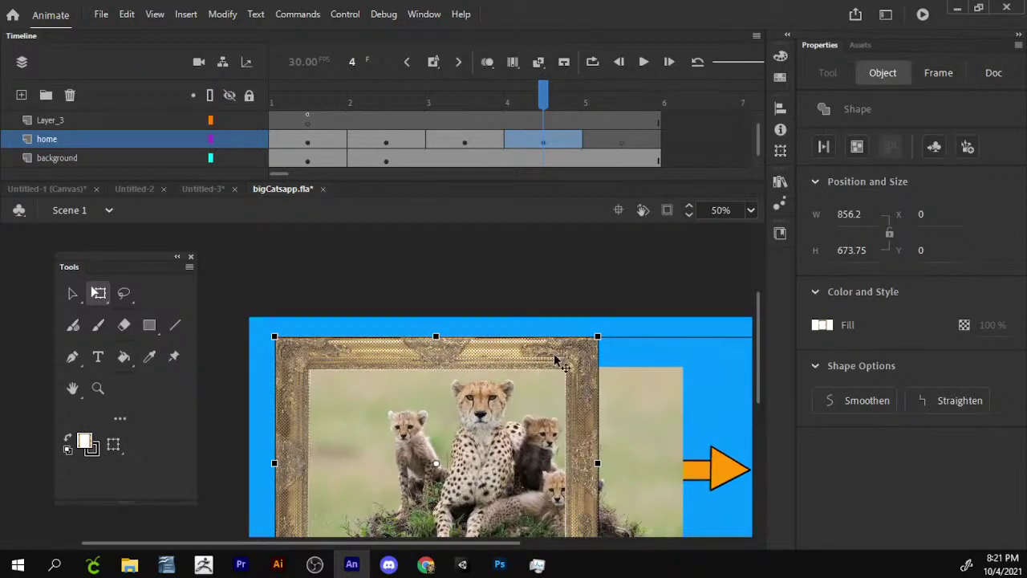
{"action": "left_click_drag", "start_coordinate": [554, 360], "coordinate": [620, 360]}
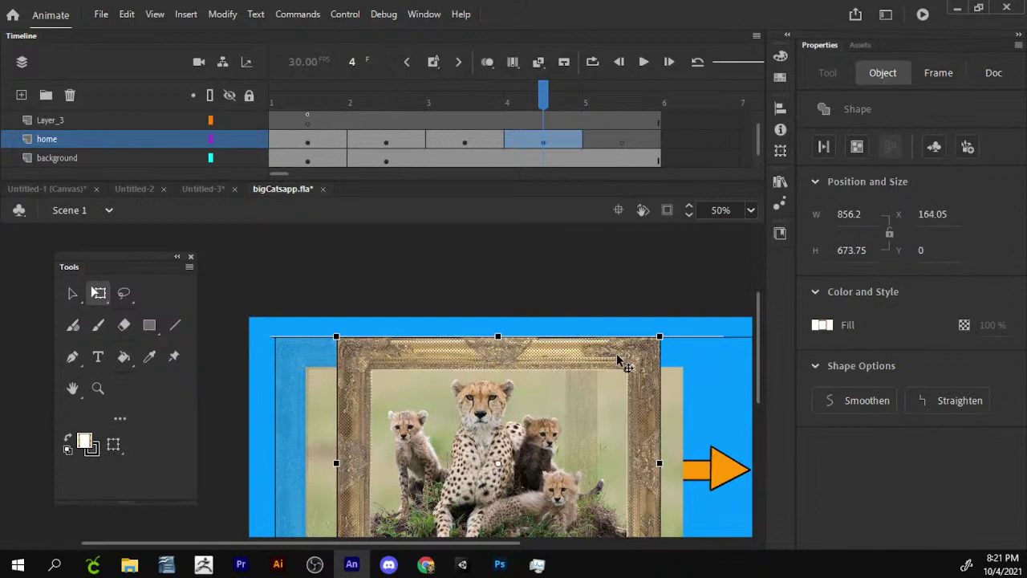
- Convert the gold frame and the cheetah photo together into a graphic symbol named cheetah
{"action": "left_click", "coordinate": [313, 409], "text": "shift"}
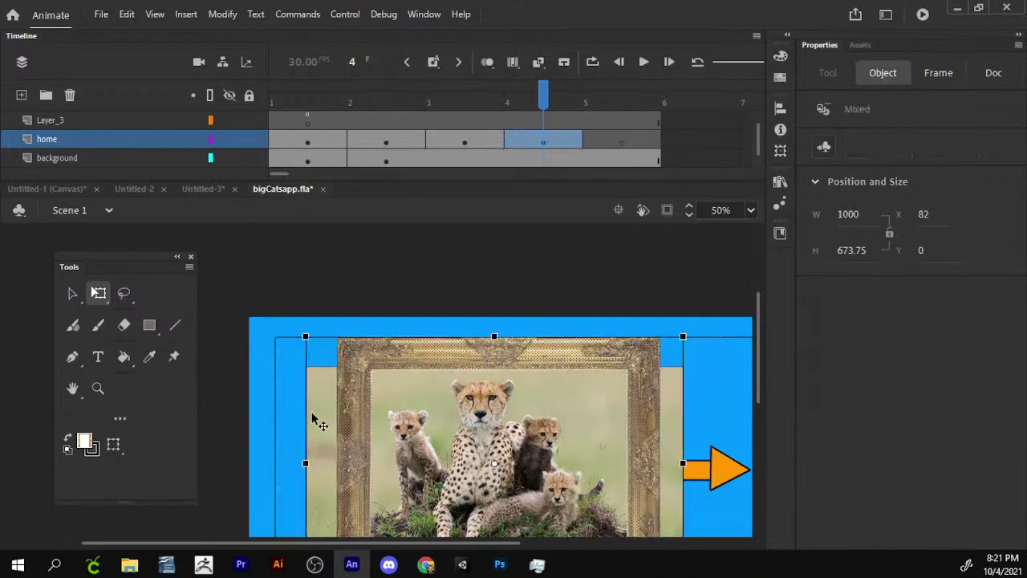
{"action": "key", "text": "F8"}
{"action": "left_click", "coordinate": [431, 313]}
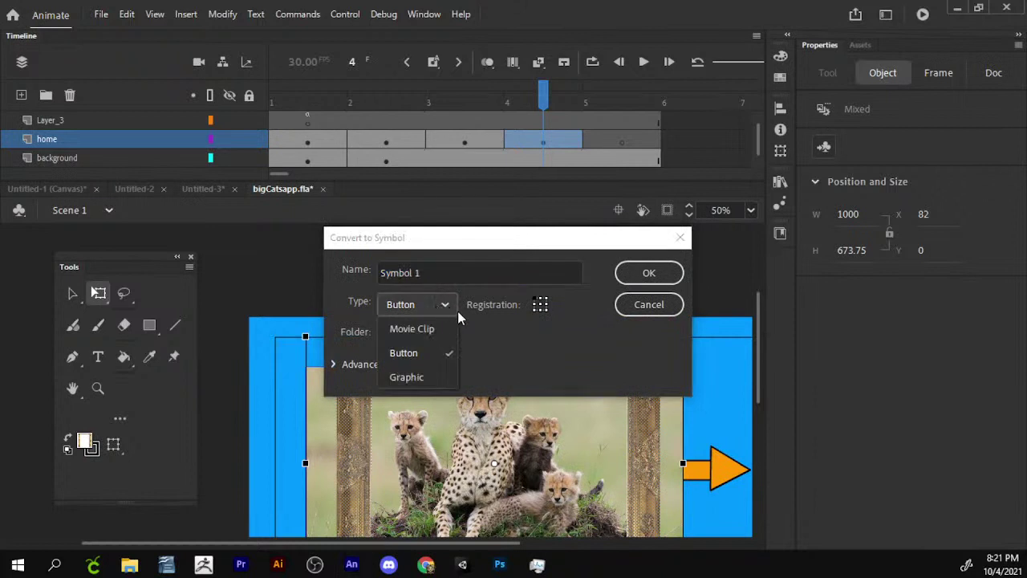
{"action": "left_click", "coordinate": [429, 377]}
{"action": "left_click", "coordinate": [441, 281]}
{"action": "type", "text": "ch"}
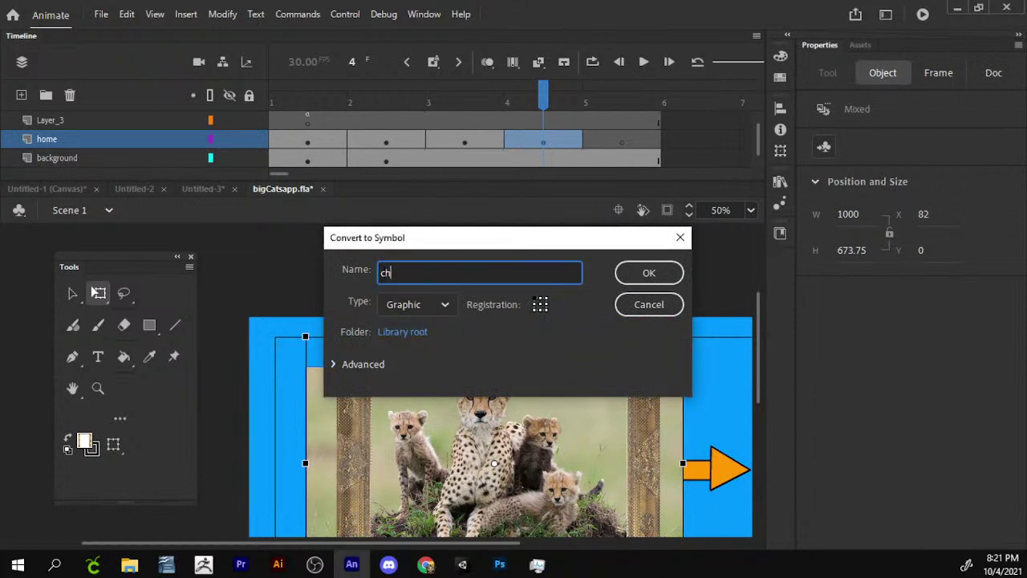
{"action": "type", "text": "eetah"}
{"action": "key", "text": "Return"}
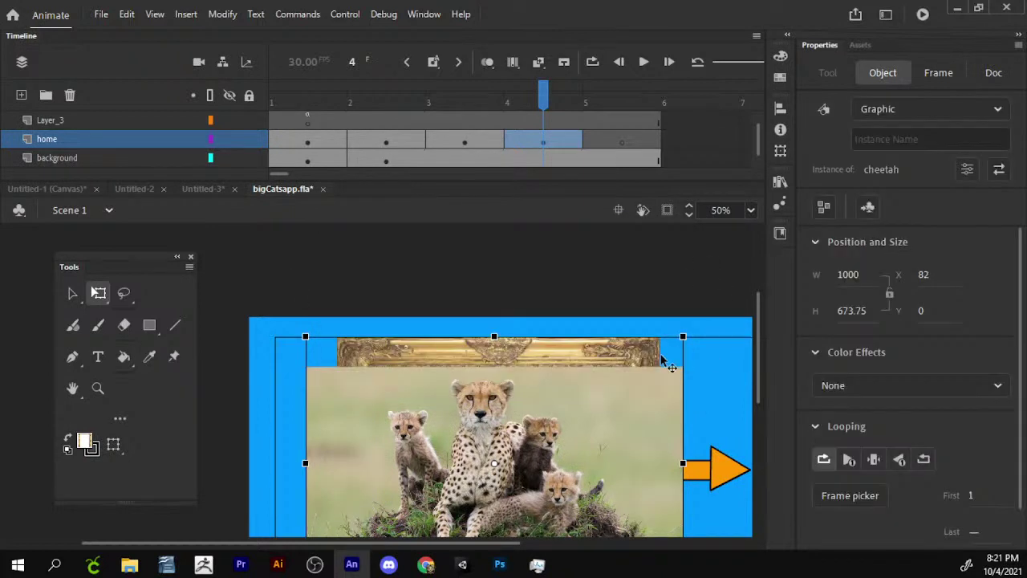
- Shrink the cheetah symbol slightly on the stage, and inside the symbol enlarge the photo to about 1150 × 575 px
{"action": "left_click_drag", "start_coordinate": [683, 338], "coordinate": [665, 349]}
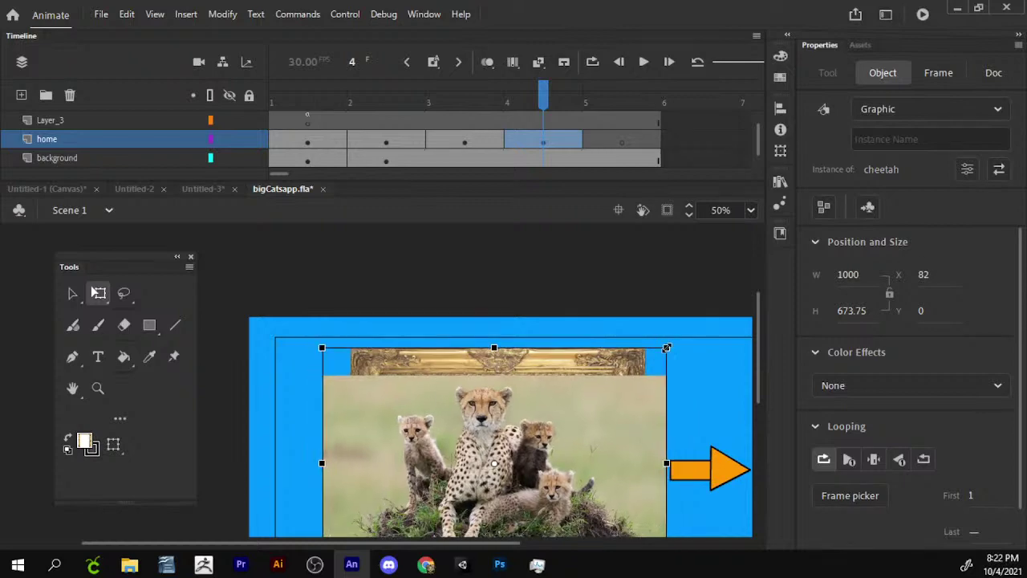
{"action": "double_click", "coordinate": [623, 394]}
{"action": "left_click_drag", "start_coordinate": [618, 395], "coordinate": [618, 325]}
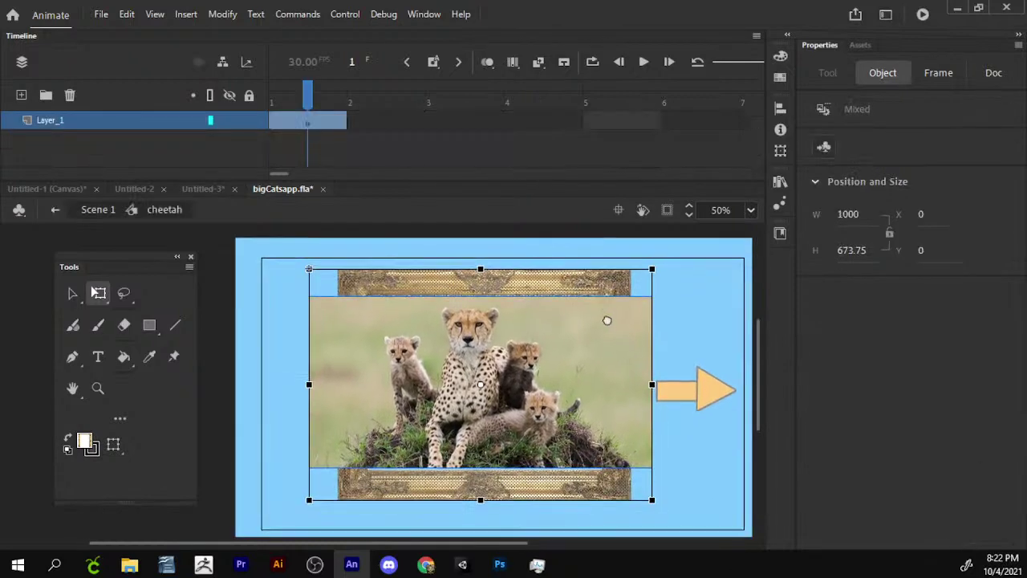
{"action": "left_click", "coordinate": [739, 250]}
{"action": "left_click", "coordinate": [593, 352]}
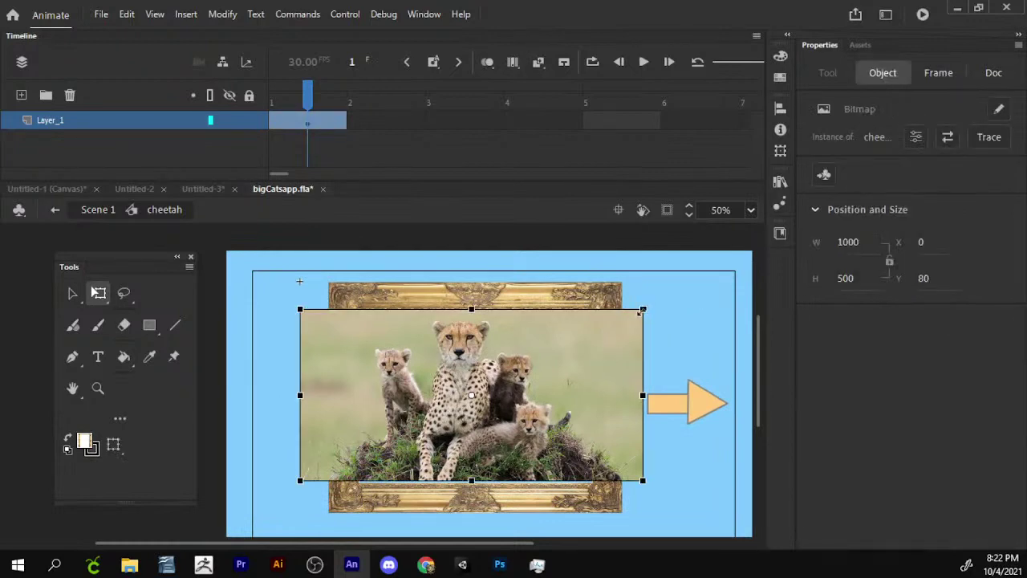
{"action": "left_click_drag", "start_coordinate": [656, 305], "coordinate": [682, 295]}
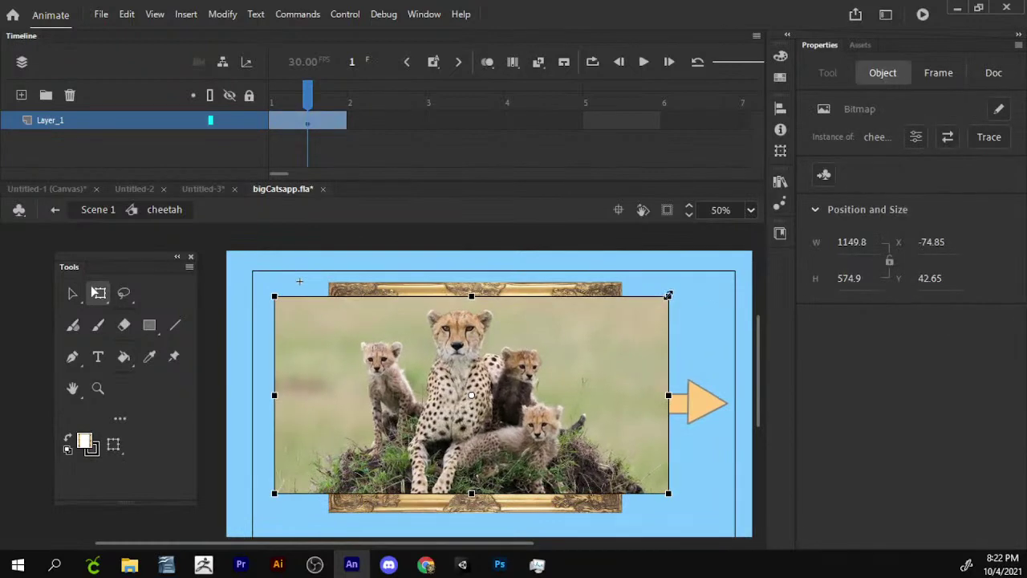
- Cut the cheetah photo, paste it onto a new layer inside the symbol, and place that layer beneath the gold frame's layer
{"action": "right_click", "coordinate": [413, 448]}
{"action": "left_click", "coordinate": [449, 96]}
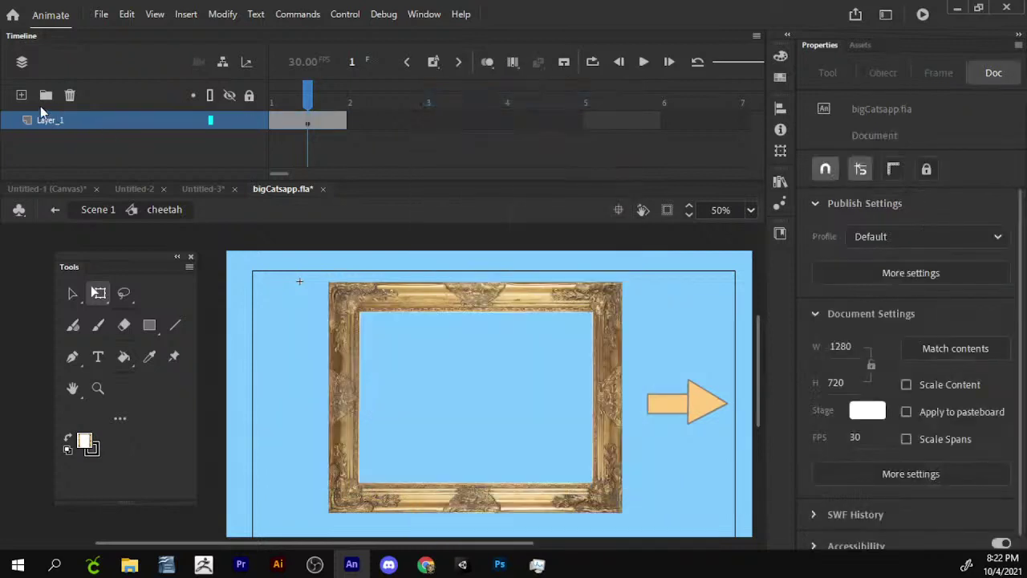
{"action": "left_click", "coordinate": [22, 95]}
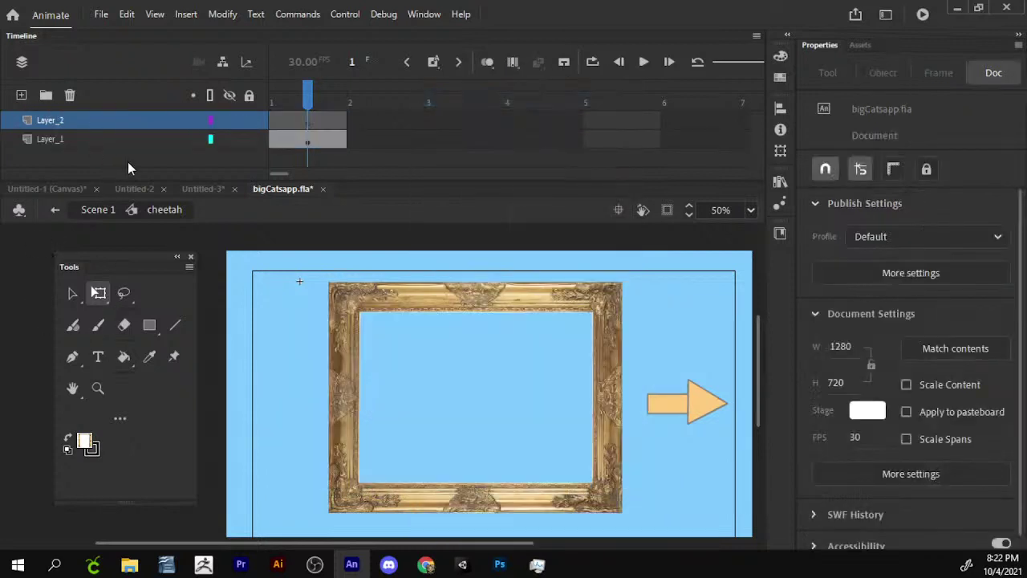
{"action": "right_click", "coordinate": [326, 253]}
{"action": "left_click", "coordinate": [357, 316]}
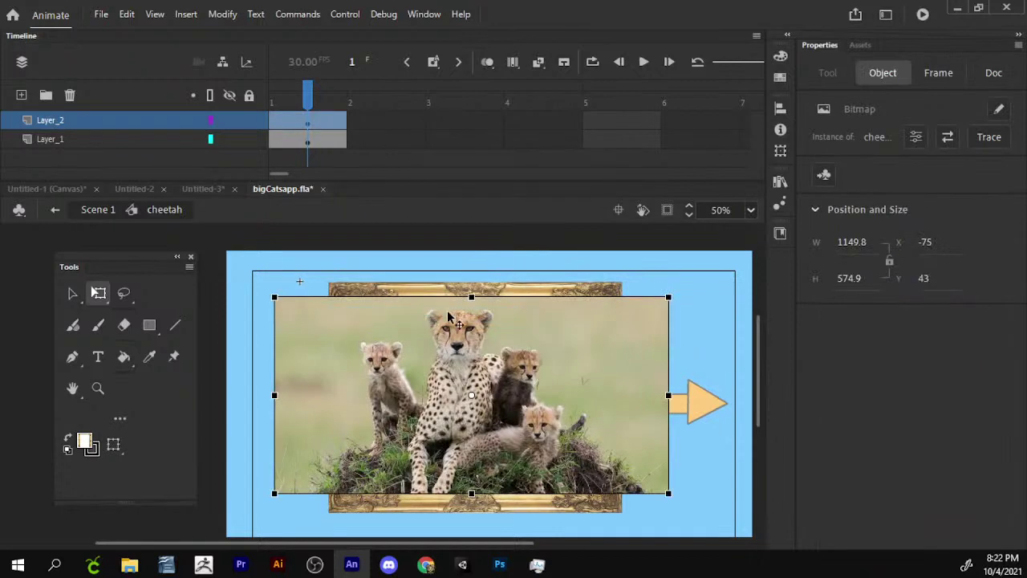
{"action": "left_click_drag", "start_coordinate": [179, 124], "coordinate": [172, 142]}
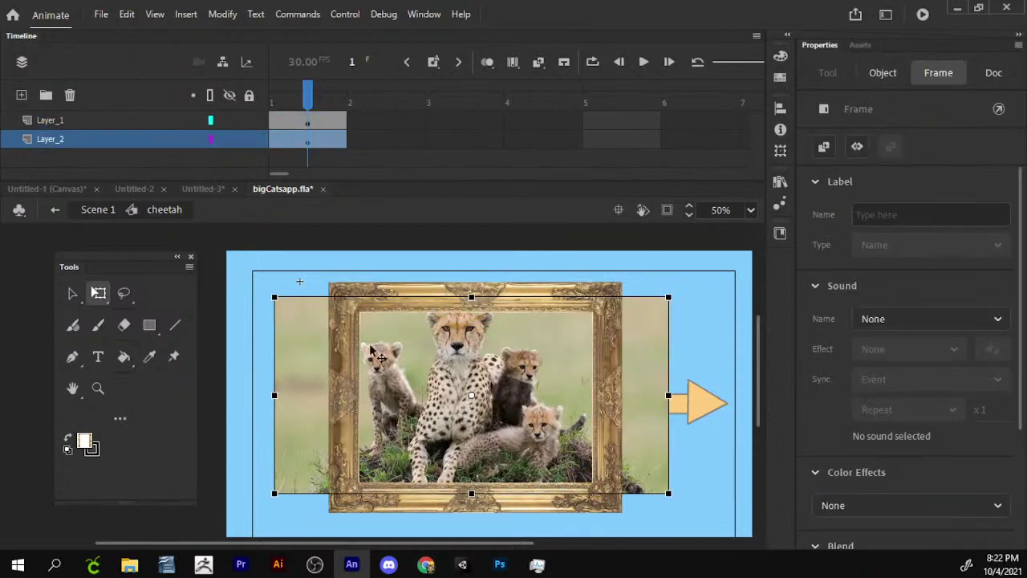
- Resize the cheetah photo to about 1022 × 511 px, break it apart, and delete the parts extending beyond both sides of the frame
{"action": "left_click_drag", "start_coordinate": [679, 304], "coordinate": [648, 294]}
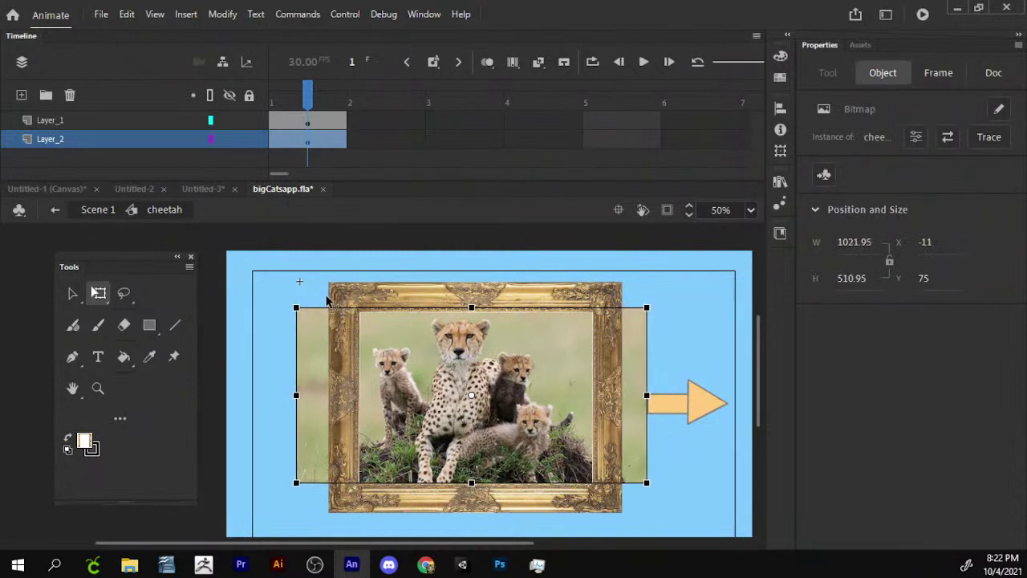
{"action": "key", "text": "ctrl+b"}
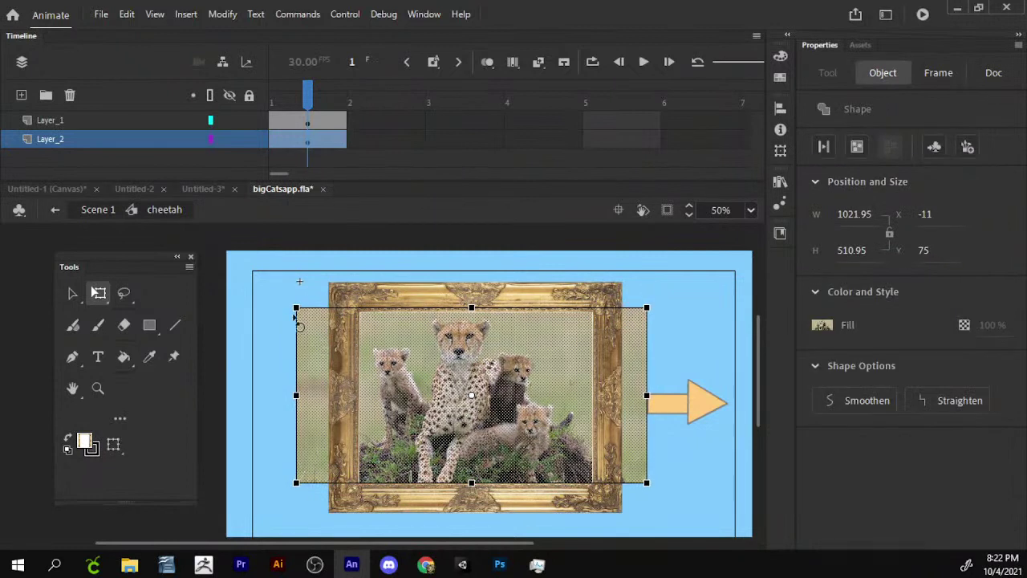
{"action": "left_click_drag", "start_coordinate": [279, 299], "coordinate": [332, 530]}
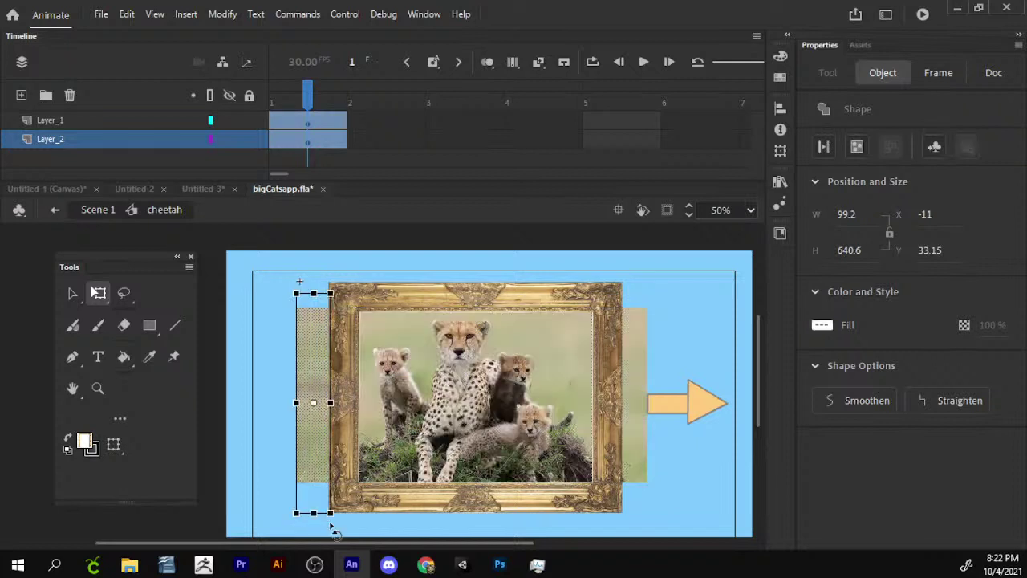
{"action": "key", "text": "Delete"}
{"action": "left_click_drag", "start_coordinate": [671, 294], "coordinate": [623, 507]}
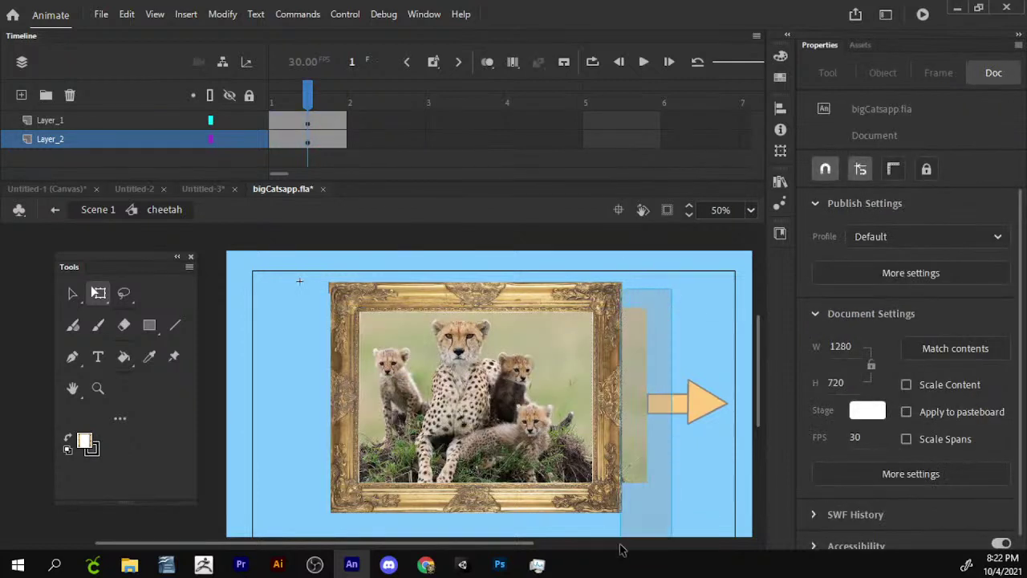
{"action": "key", "text": "Delete"}
- Return to Scene 1 and shrink the framed cheetahs on frame 4 to about 635 × 500 px
{"action": "left_click", "coordinate": [97, 210]}
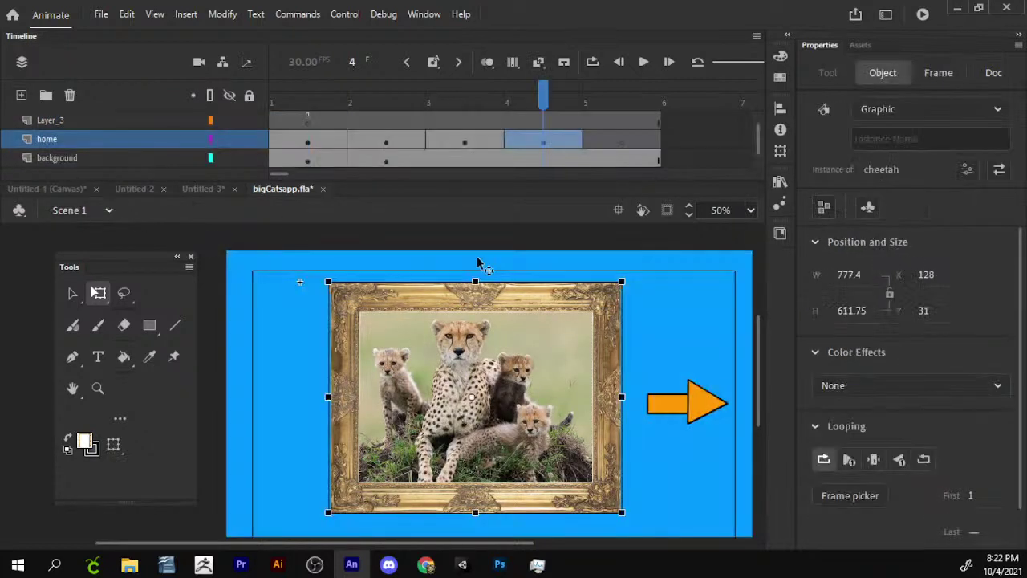
{"action": "left_click_drag", "start_coordinate": [620, 280], "coordinate": [598, 300]}
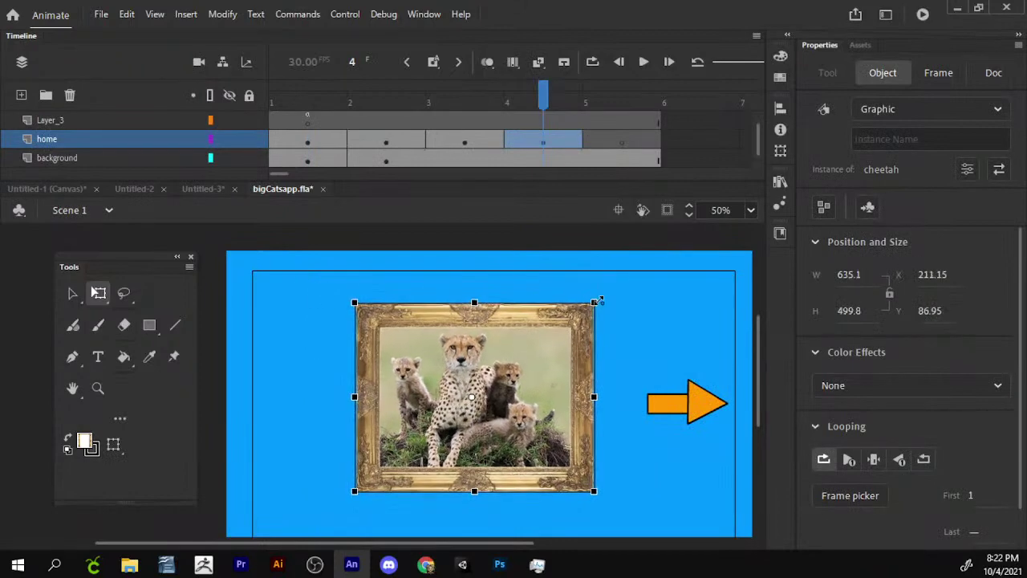
- On frame 3, move the black picture frame image off the panther photo to above the stage and break it apart
{"action": "left_click", "coordinate": [474, 141]}
{"action": "left_click", "coordinate": [496, 105]}
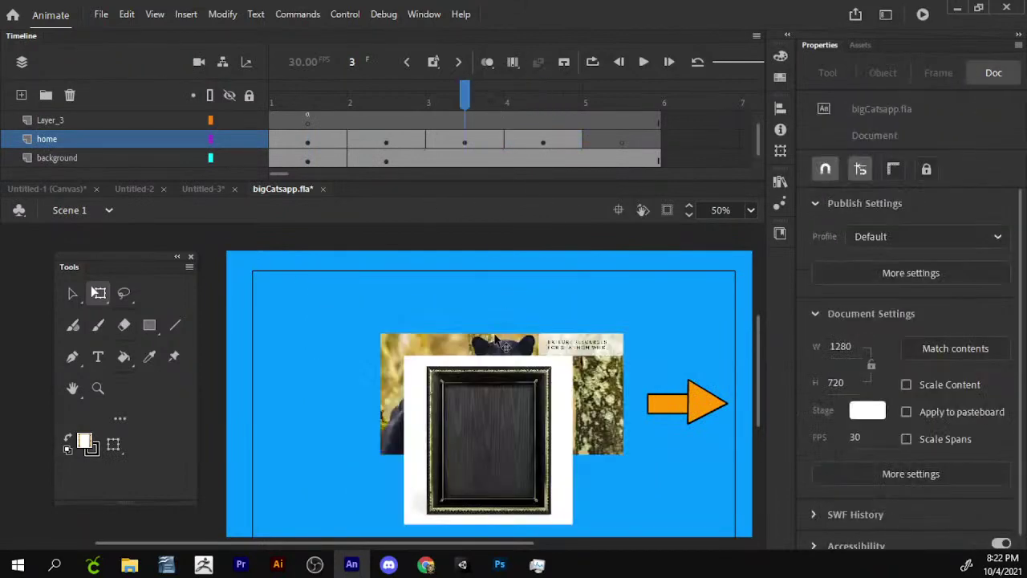
{"action": "left_click", "coordinate": [522, 454]}
{"action": "left_click_drag", "start_coordinate": [522, 454], "coordinate": [517, 329]}
{"action": "key", "text": "ctrl+b"}
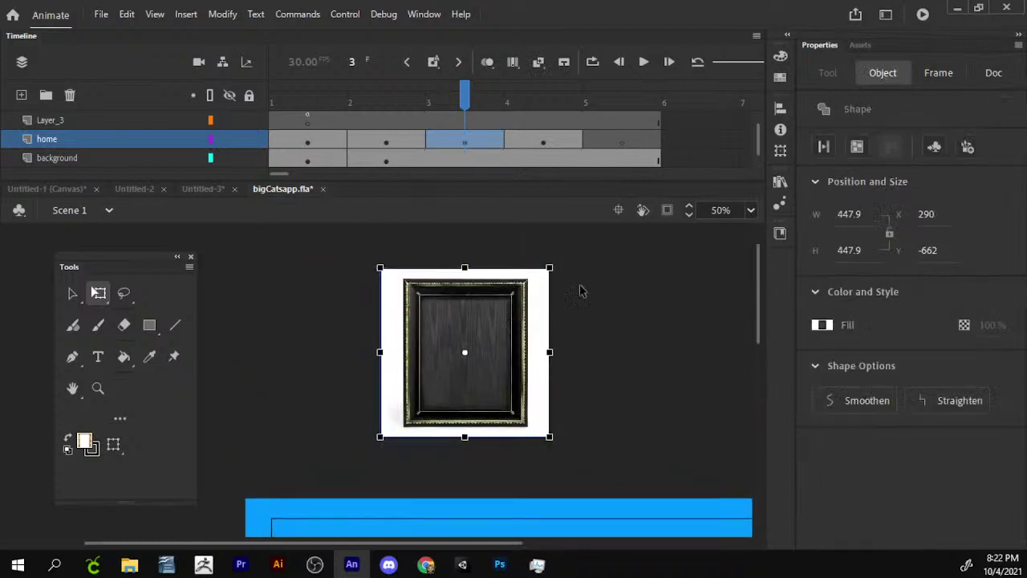
- Delete the white margins around the black picture frame on all sides
{"action": "left_click_drag", "start_coordinate": [584, 246], "coordinate": [528, 464]}
{"action": "key", "text": "Delete"}
{"action": "left_click_drag", "start_coordinate": [576, 256], "coordinate": [399, 498]}
{"action": "key", "text": "Delete"}
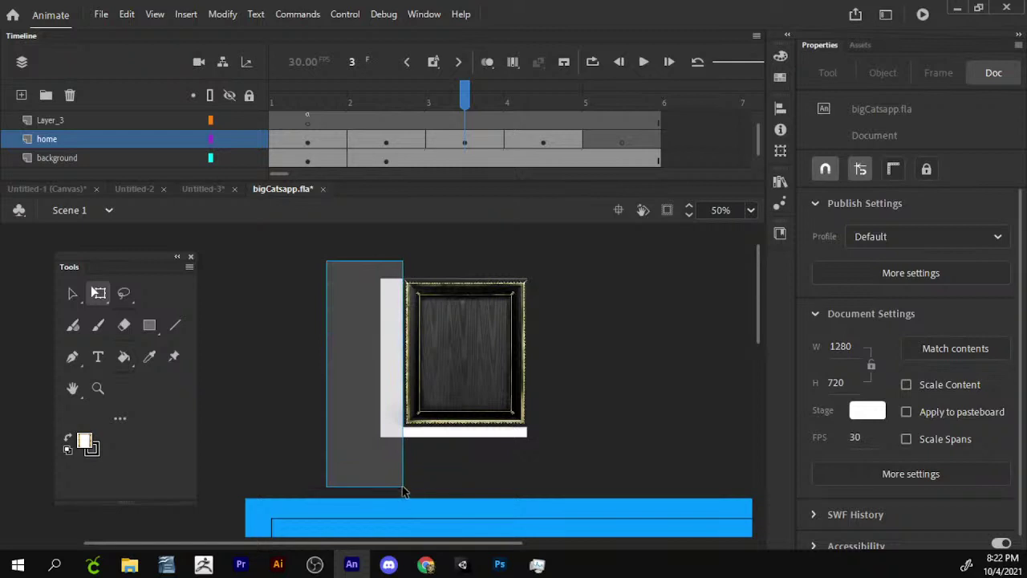
{"action": "key", "text": "Delete"}
{"action": "left_click_drag", "start_coordinate": [585, 463], "coordinate": [374, 424]}
{"action": "key", "text": "Delete"}
{"action": "left_click_drag", "start_coordinate": [367, 250], "coordinate": [403, 491]}
- Rotate the black picture frame to landscape orientation and enlarge it to about 671 × 564 px
{"action": "left_click_drag", "start_coordinate": [530, 351], "coordinate": [479, 300]}
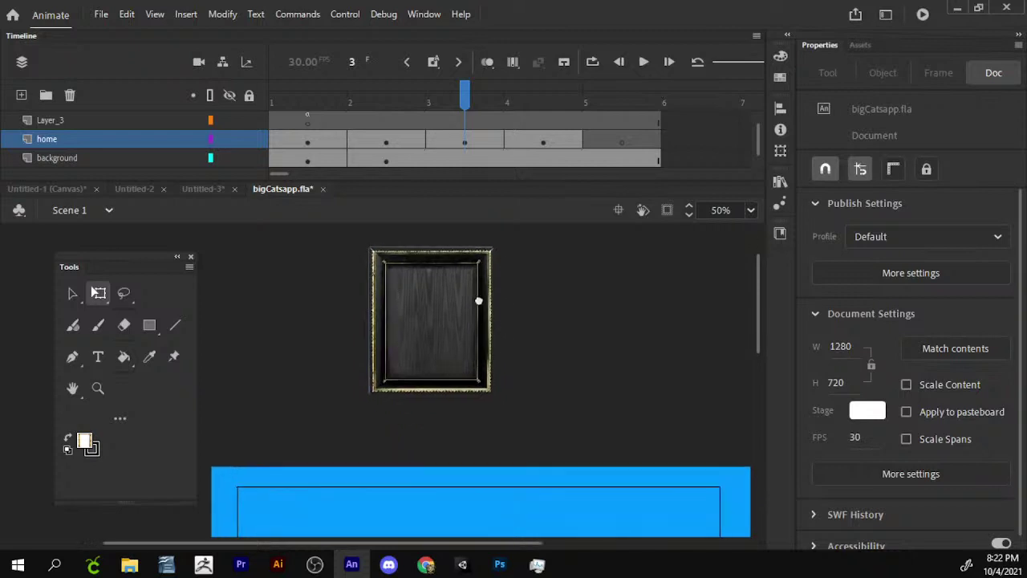
{"action": "left_click", "coordinate": [463, 312]}
{"action": "left_click_drag", "start_coordinate": [508, 255], "coordinate": [578, 428]}
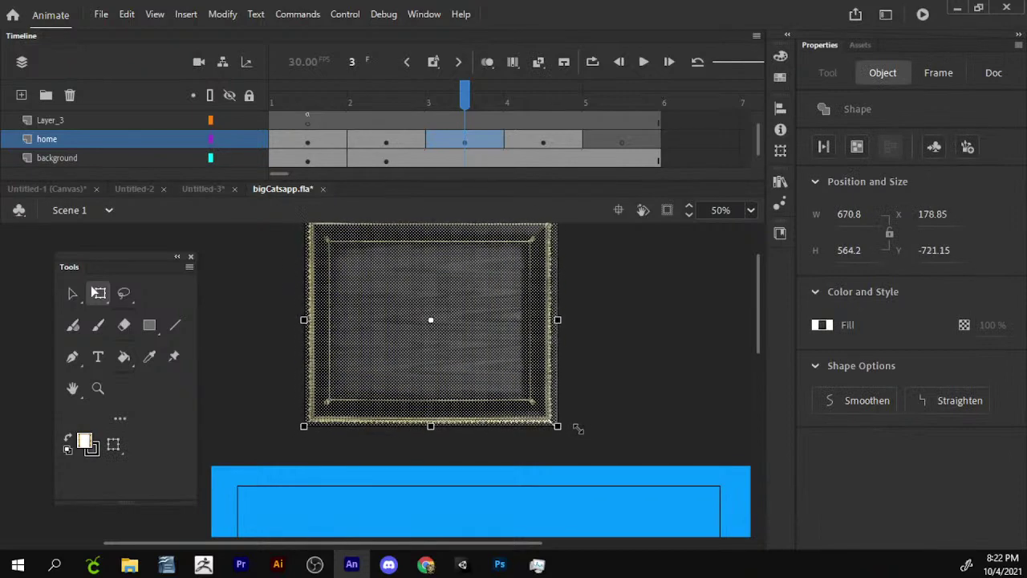
{"action": "left_click_drag", "start_coordinate": [504, 352], "coordinate": [552, 383]}
{"action": "left_click_drag", "start_coordinate": [623, 364], "coordinate": [604, 299]}
{"action": "left_click", "coordinate": [604, 299]}
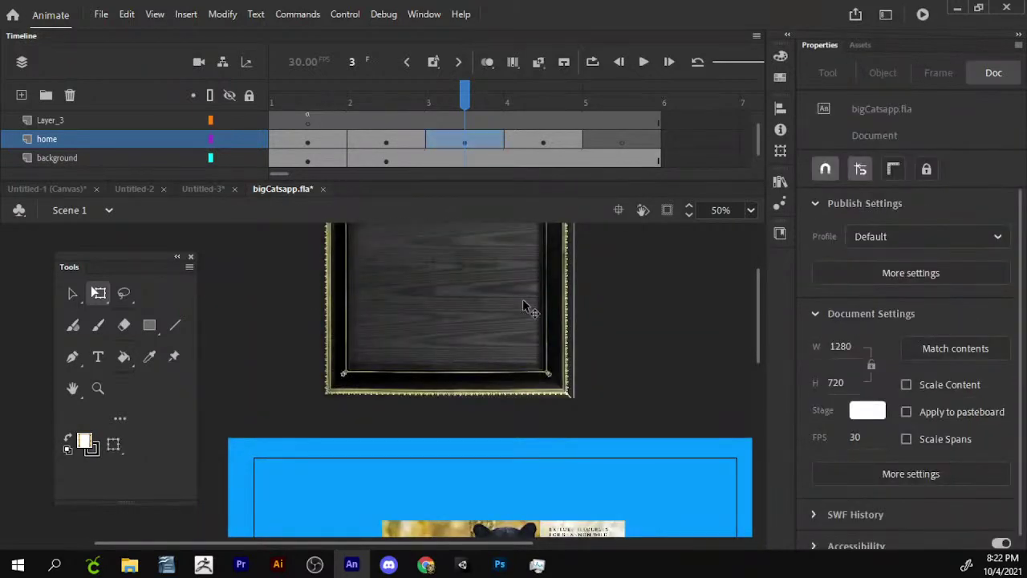
- Move the black picture frame over the panther photo and convert both into a graphic symbol named panther
{"action": "left_click_drag", "start_coordinate": [523, 305], "coordinate": [582, 453]}
{"action": "scroll", "coordinate": [583, 407], "scroll_direction": "down", "scroll_amount": 4}
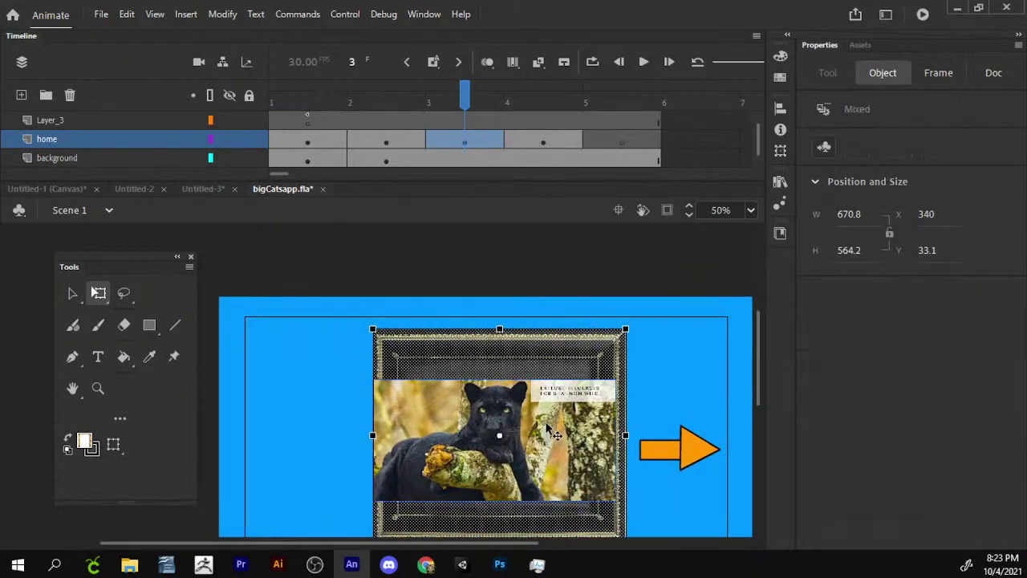
{"action": "key", "text": "F8"}
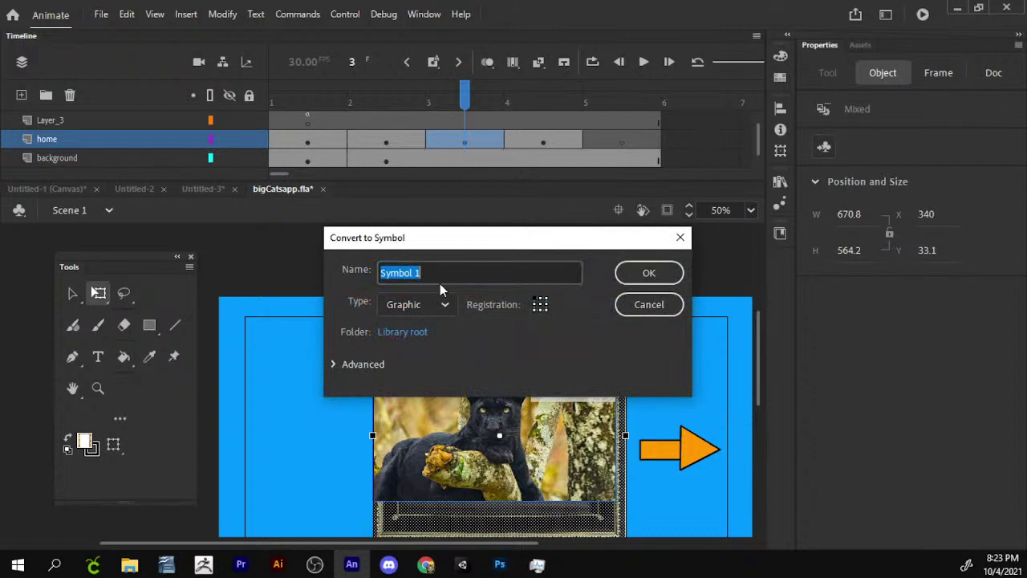
{"action": "type", "text": "panther"}
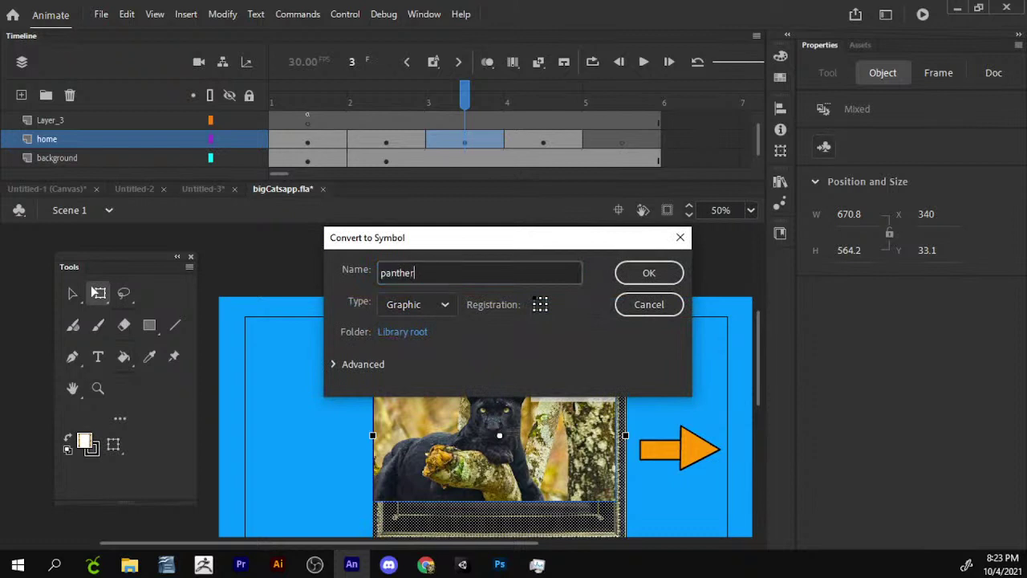
{"action": "key", "text": "Return"}
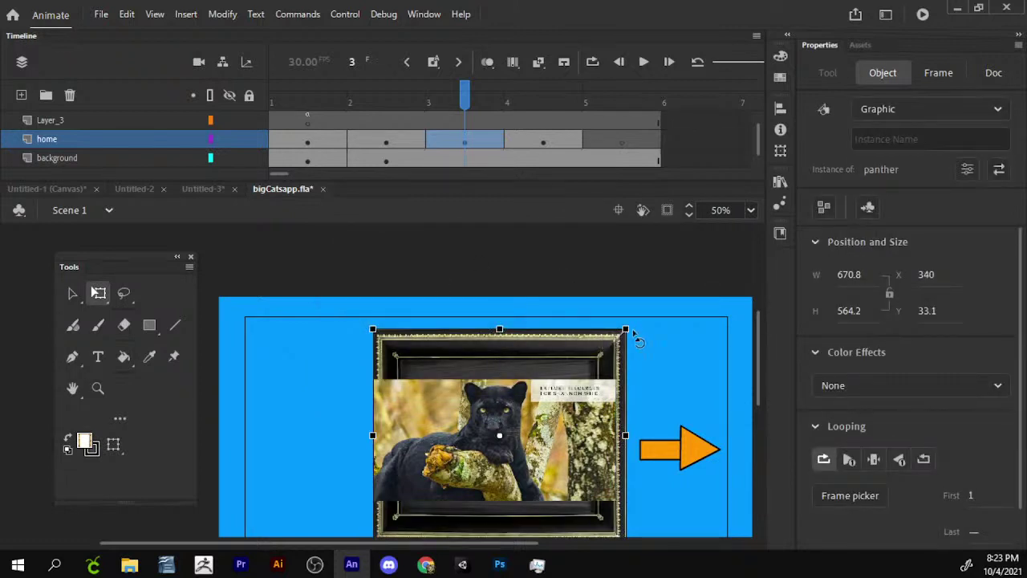
- Reposition the framed panther on the stage to about X 244, Y 67 at a size of about 671 × 564 px
{"action": "left_click_drag", "start_coordinate": [634, 332], "coordinate": [611, 349]}
{"action": "left_click_drag", "start_coordinate": [523, 417], "coordinate": [486, 417]}
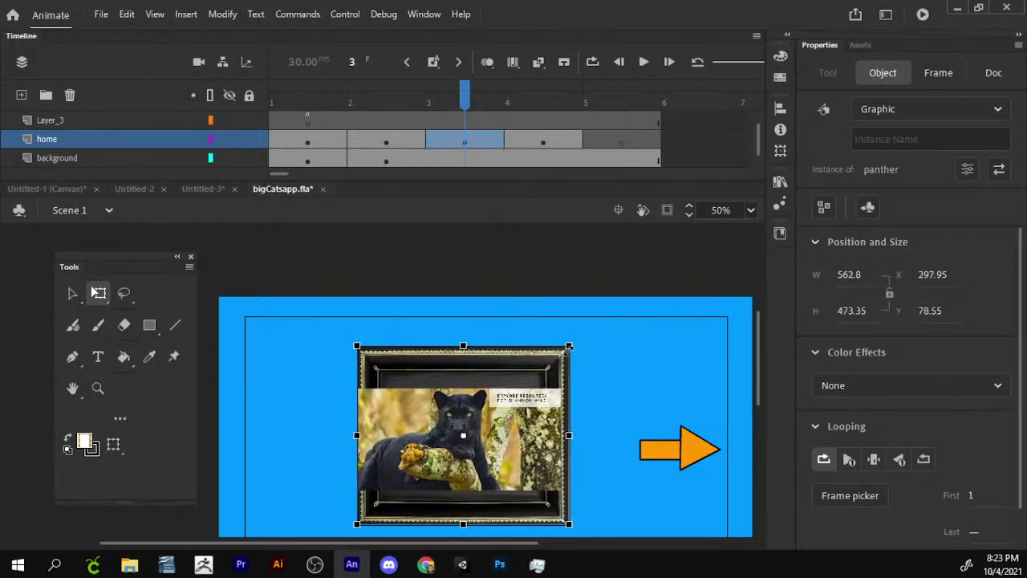
{"action": "left_click_drag", "start_coordinate": [570, 346], "coordinate": [592, 329]}
{"action": "scroll", "coordinate": [592, 329], "scroll_direction": "down", "scroll_amount": 2}
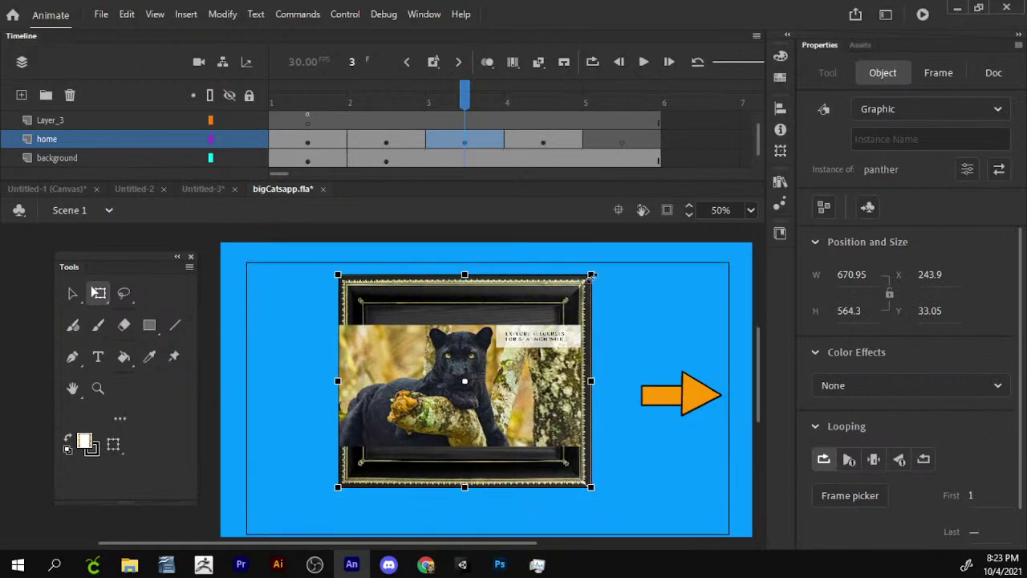
{"action": "left_click_drag", "start_coordinate": [449, 377], "coordinate": [449, 391]}
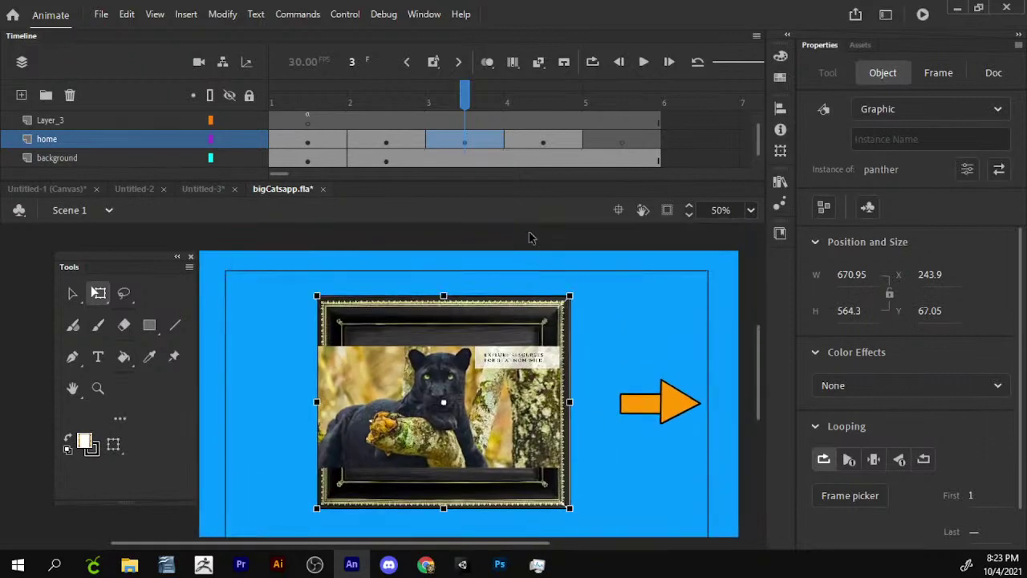
- Inside the panther symbol, shrink the photo to about 524 × 262 px, place it within the frame's inner border, and return to Scene 1
{"action": "left_click", "coordinate": [530, 237]}
{"action": "double_click", "coordinate": [561, 354]}
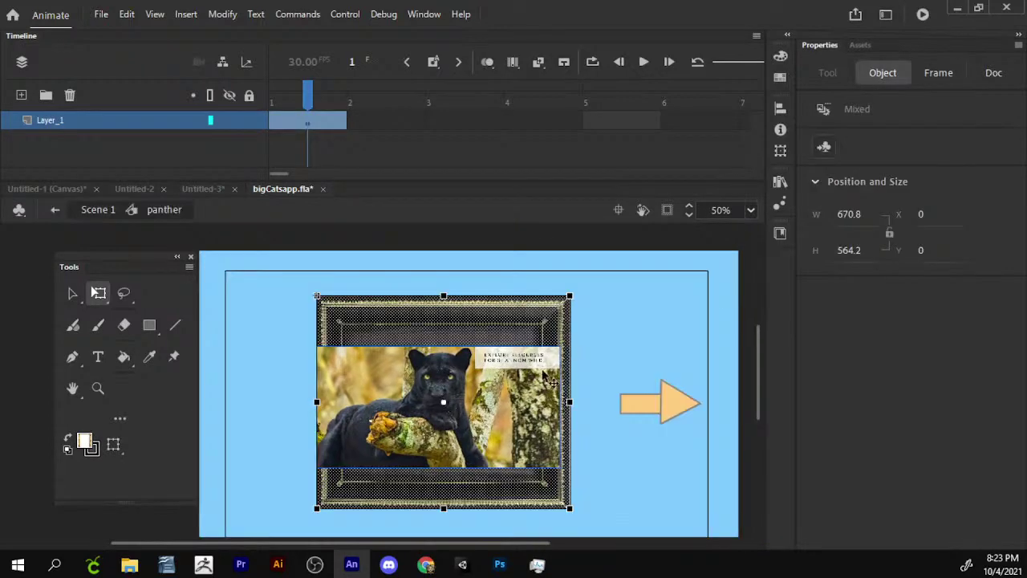
{"action": "left_click", "coordinate": [630, 276]}
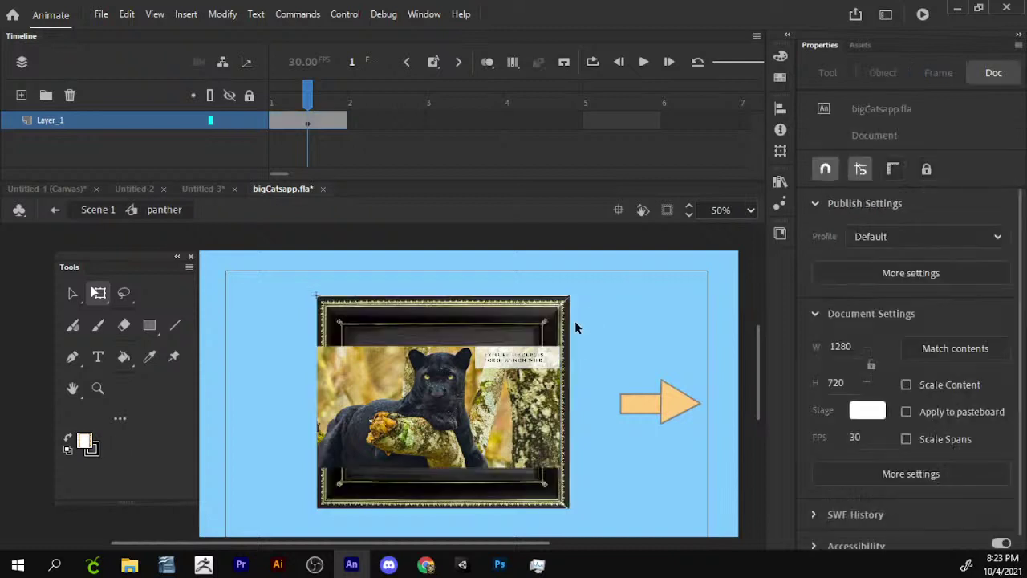
{"action": "left_click", "coordinate": [533, 369]}
{"action": "left_click_drag", "start_coordinate": [568, 353], "coordinate": [545, 365]}
{"action": "left_click_drag", "start_coordinate": [490, 405], "coordinate": [492, 401]}
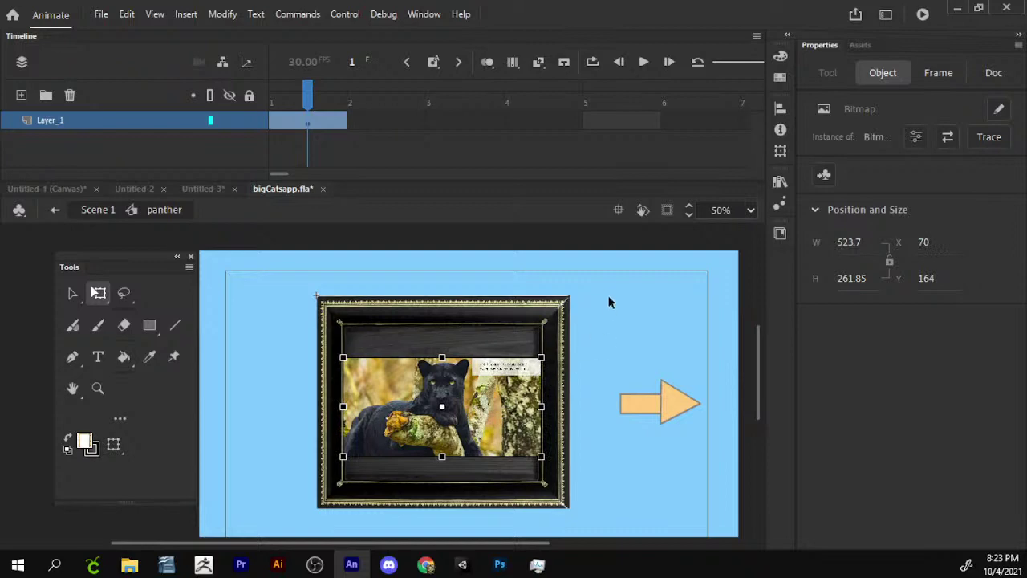
{"action": "scroll", "coordinate": [607, 298], "scroll_direction": "up", "scroll_amount": 1}
{"action": "left_click", "coordinate": [136, 171]}
{"action": "left_click", "coordinate": [98, 211]}
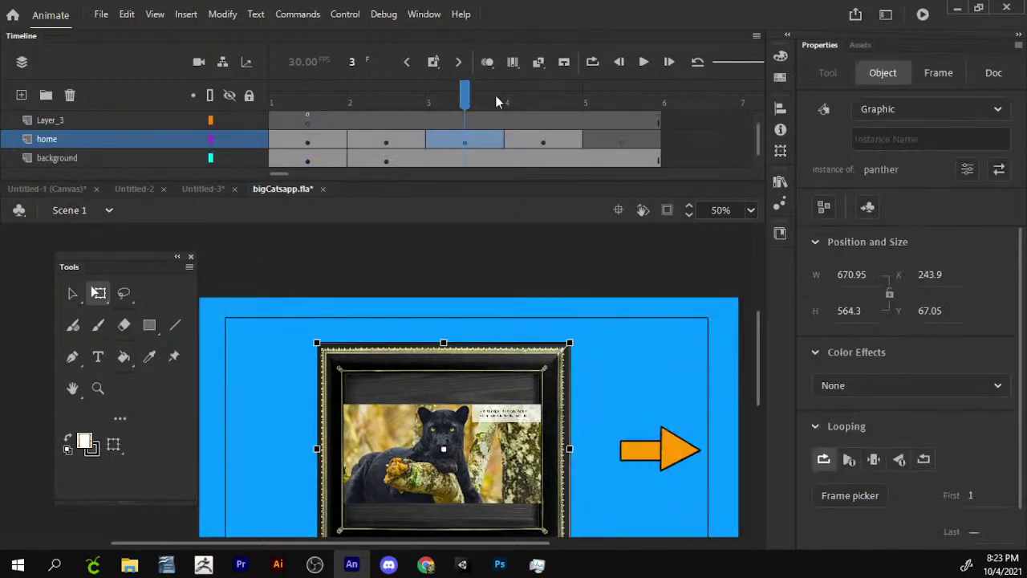
- Test the movie from the home page on frame 1 and close the preview
{"action": "left_click", "coordinate": [333, 107]}
{"action": "scroll", "coordinate": [561, 450], "scroll_direction": "down", "scroll_amount": 2}
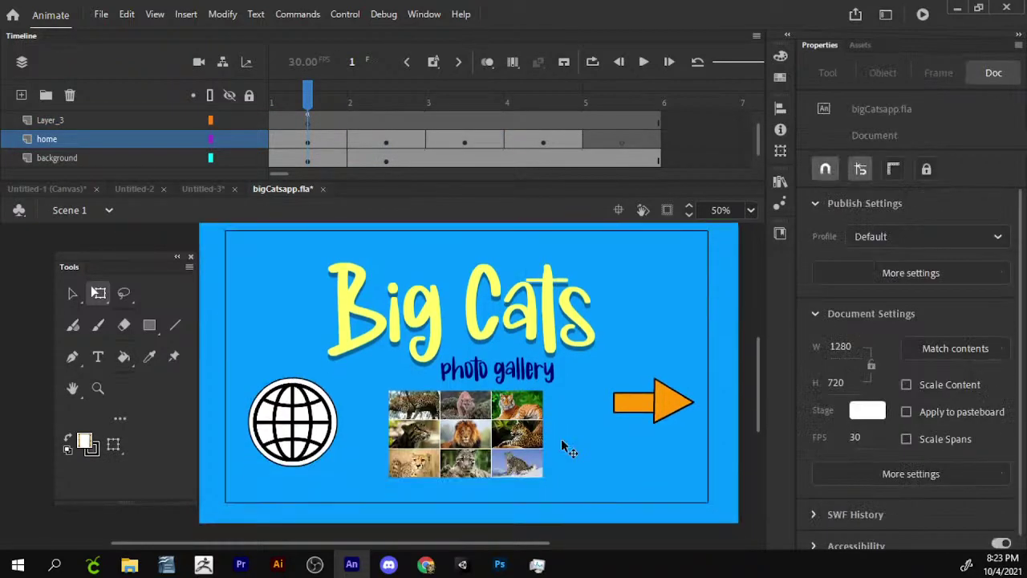
{"action": "key", "text": "ctrl+Return"}
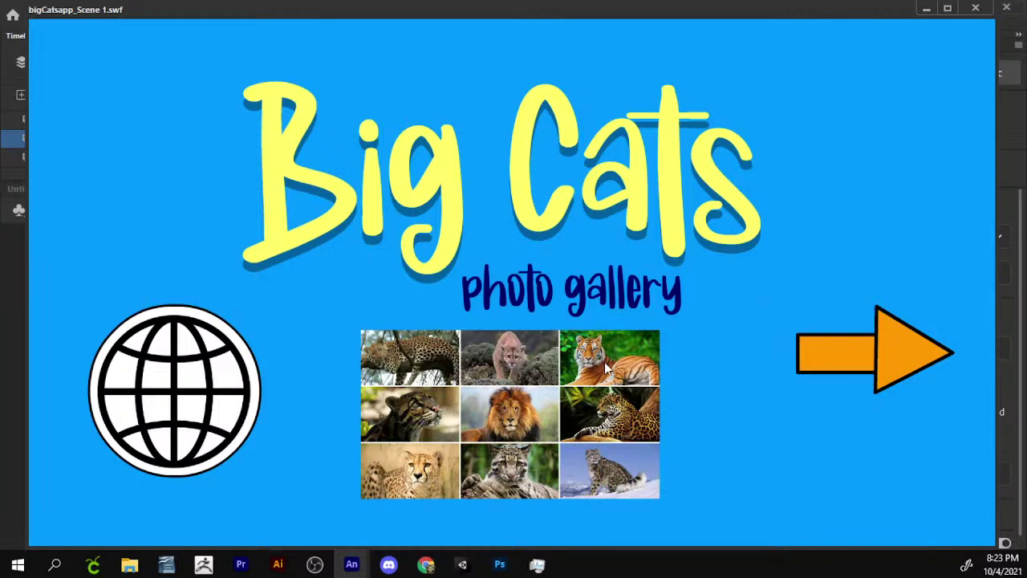
{"action": "left_click", "coordinate": [975, 8]}
- Delete the nine-cat photo collage below the title on frame 1
{"action": "left_click", "coordinate": [466, 431]}
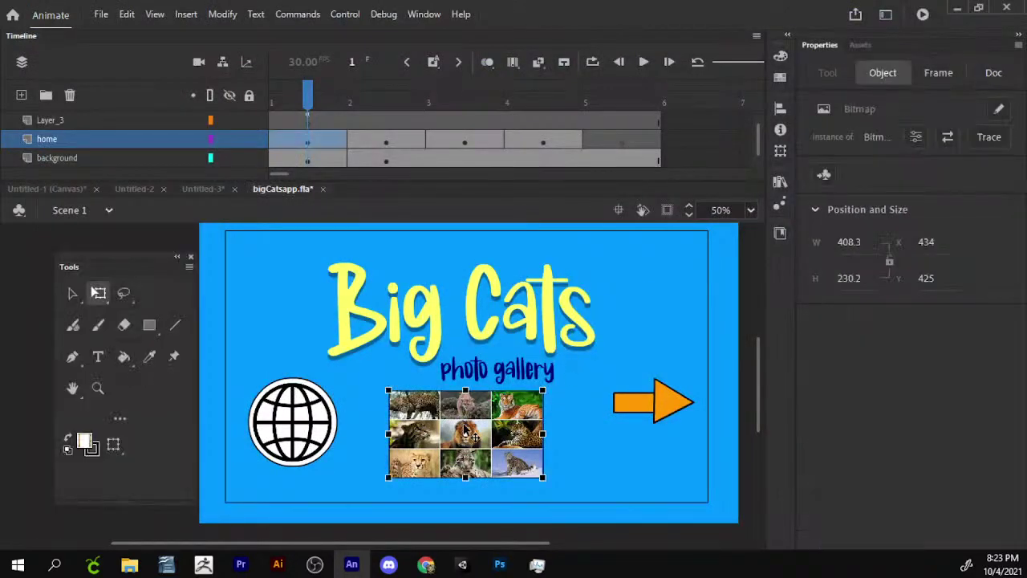
{"action": "key", "text": "Delete"}
{"action": "left_click", "coordinate": [518, 349]}
{"action": "left_click", "coordinate": [541, 335]}
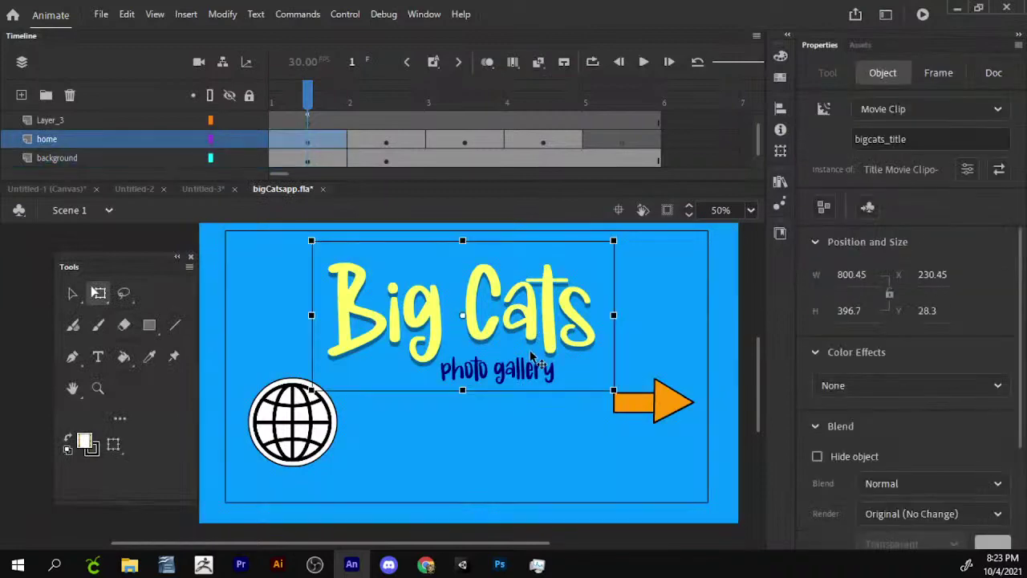
{"action": "left_click", "coordinate": [536, 564]}
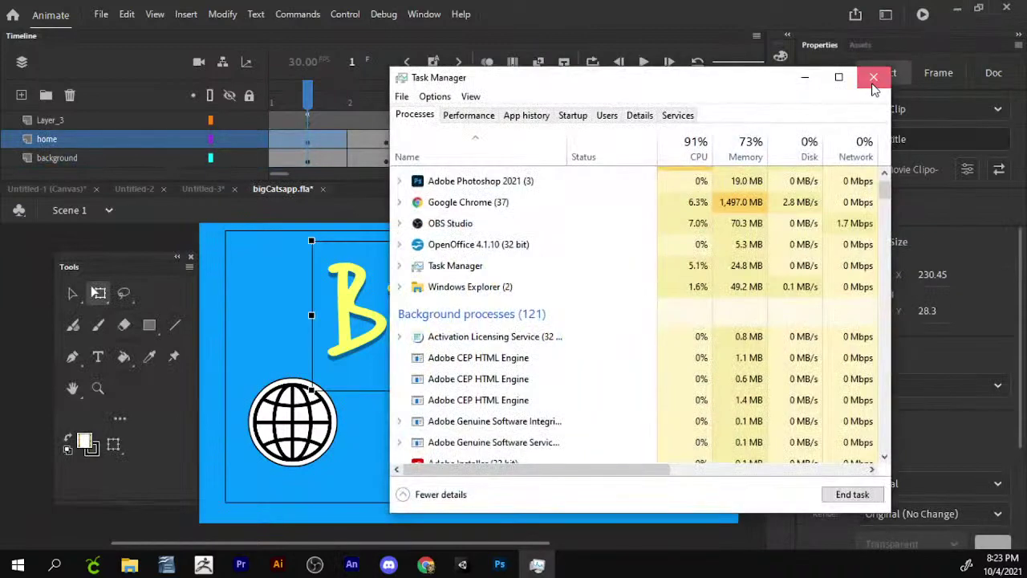
{"action": "left_click", "coordinate": [537, 564]}
- Search the web in Chrome for "tiger vector", copy the black-and-white walking tiger image, and return to Animate
{"action": "left_click", "coordinate": [425, 564]}
{"action": "left_click", "coordinate": [504, 426]}
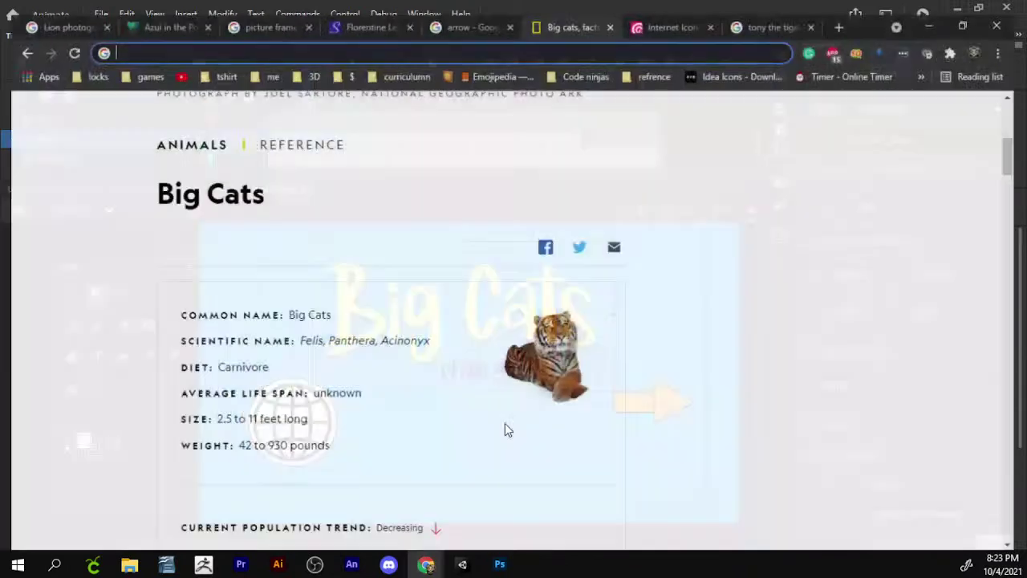
{"action": "type", "text": "tiger vec"}
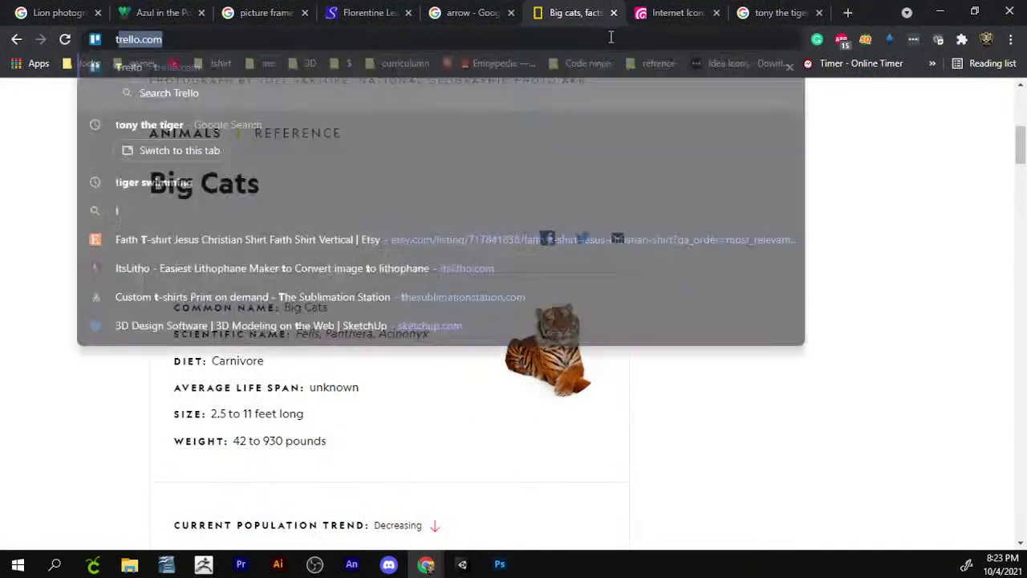
{"action": "type", "text": "tor"}
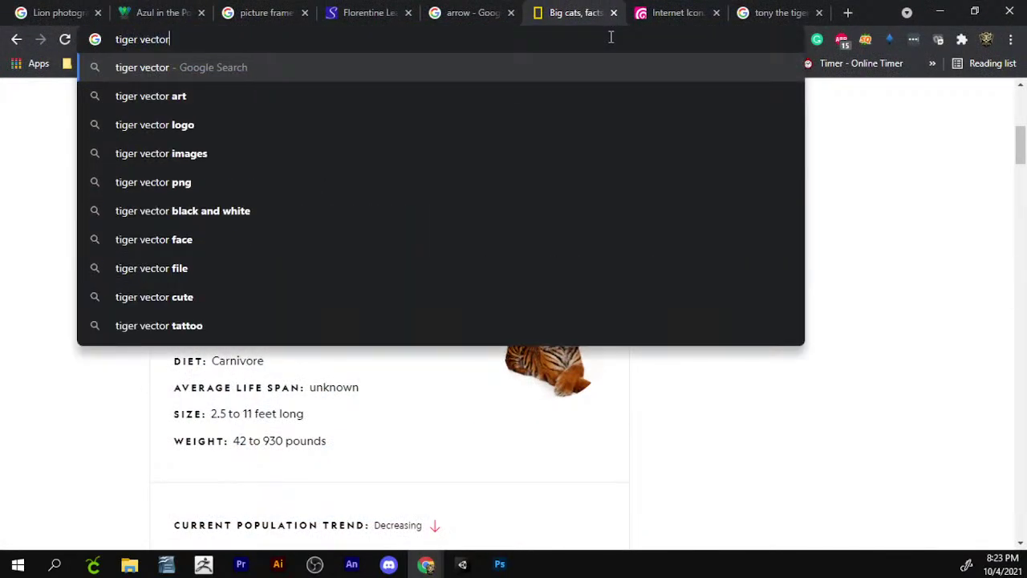
{"action": "key", "text": "Return"}
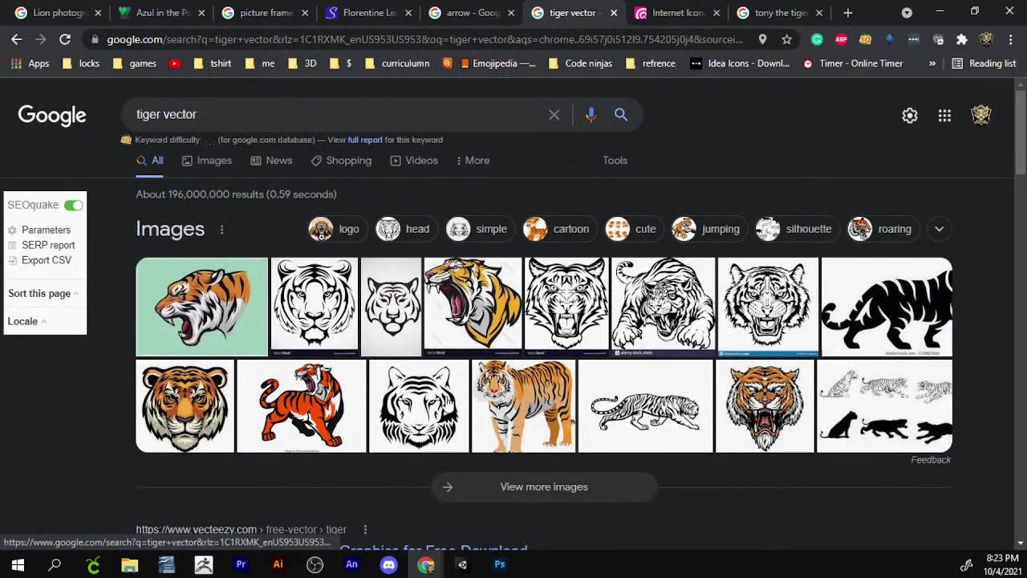
{"action": "left_click", "coordinate": [666, 393]}
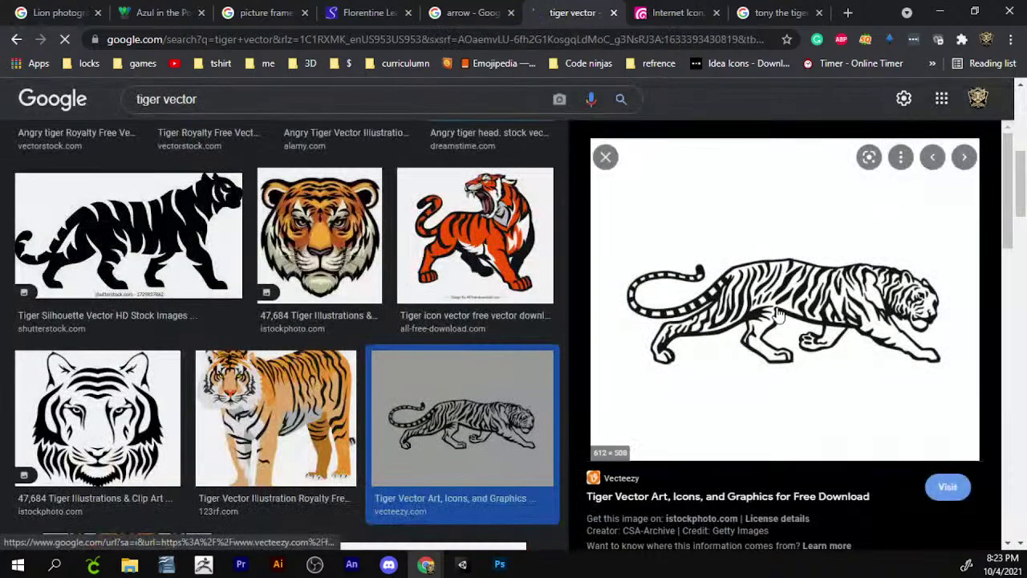
{"action": "right_click", "coordinate": [692, 258]}
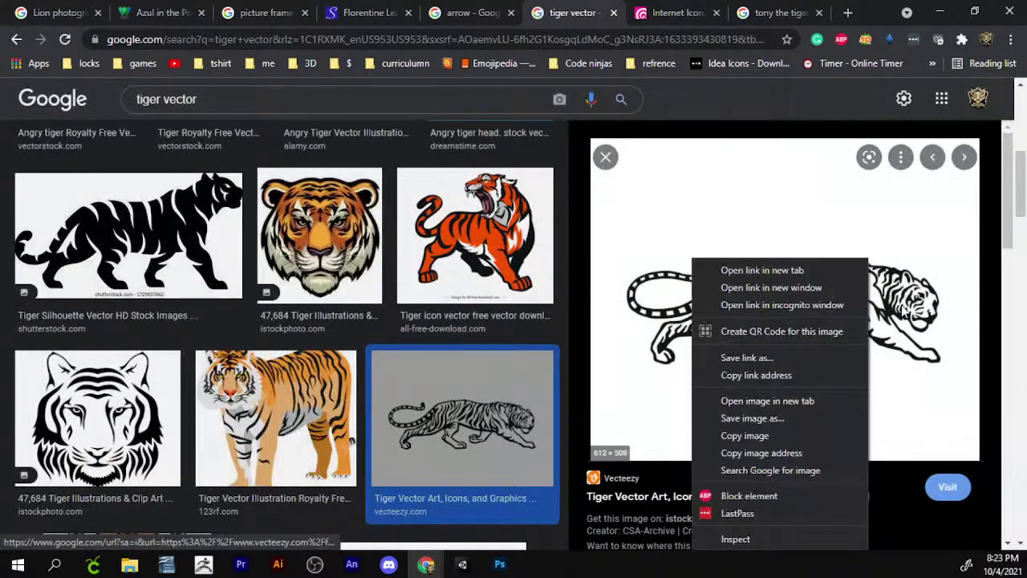
{"action": "left_click", "coordinate": [762, 454]}
{"action": "key", "text": "alt+Tab"}
- Try pasting the walking tiger image onto frame 1 and shrinking it, and undo both changes
{"action": "scroll", "coordinate": [577, 397], "scroll_direction": "up", "scroll_amount": 1}
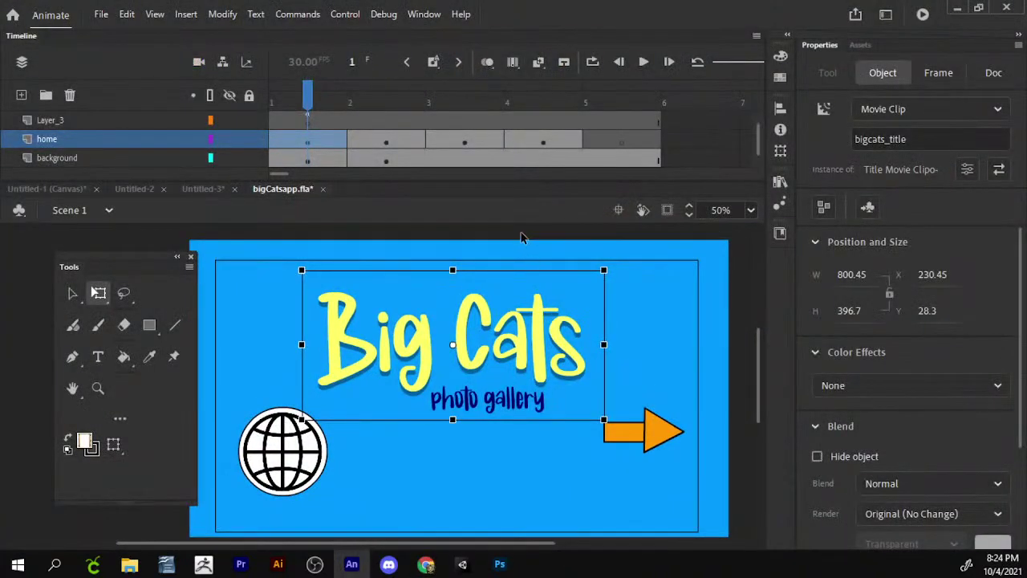
{"action": "scroll", "coordinate": [522, 236], "scroll_direction": "up", "scroll_amount": 1}
{"action": "left_click", "coordinate": [521, 237]}
{"action": "right_click", "coordinate": [520, 245]}
{"action": "left_click", "coordinate": [530, 281]}
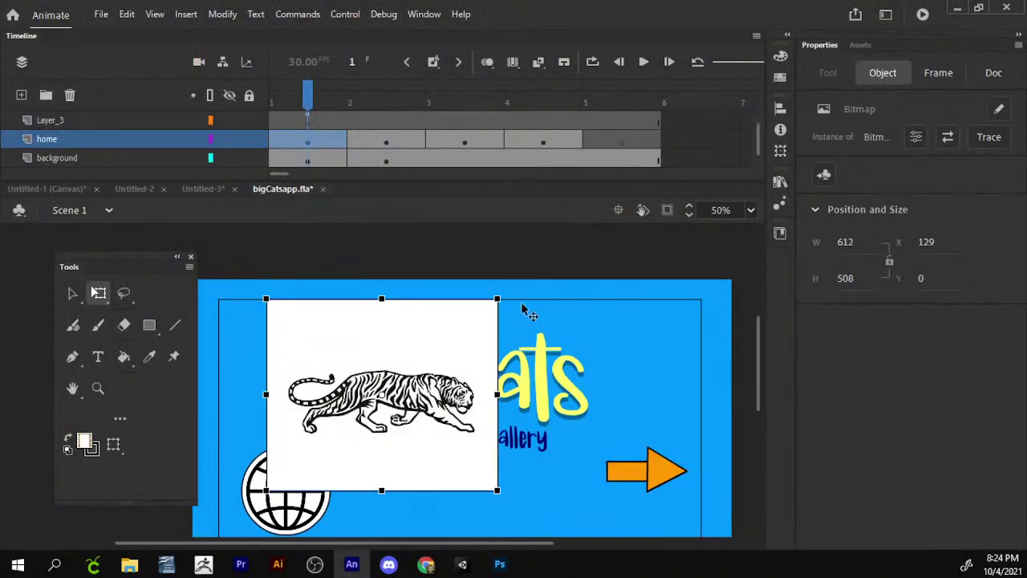
{"action": "left_click_drag", "start_coordinate": [499, 299], "coordinate": [472, 333]}
{"action": "key", "text": "ctrl+z"}
{"action": "key", "text": "ctrl+z"}
{"action": "scroll", "coordinate": [430, 444], "scroll_direction": "down", "scroll_amount": 3}
{"action": "scroll", "coordinate": [418, 310], "scroll_direction": "up", "scroll_amount": 1}
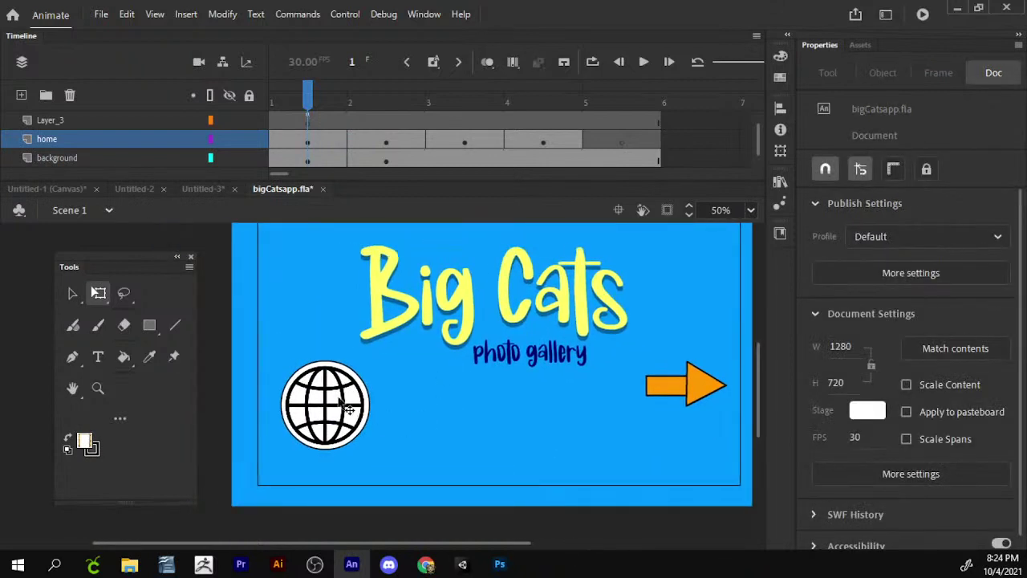
- Shrink the globe web button near the left side of the stage and move the Big Cats title up to Y 0
{"action": "left_click_drag", "start_coordinate": [346, 405], "coordinate": [443, 420]}
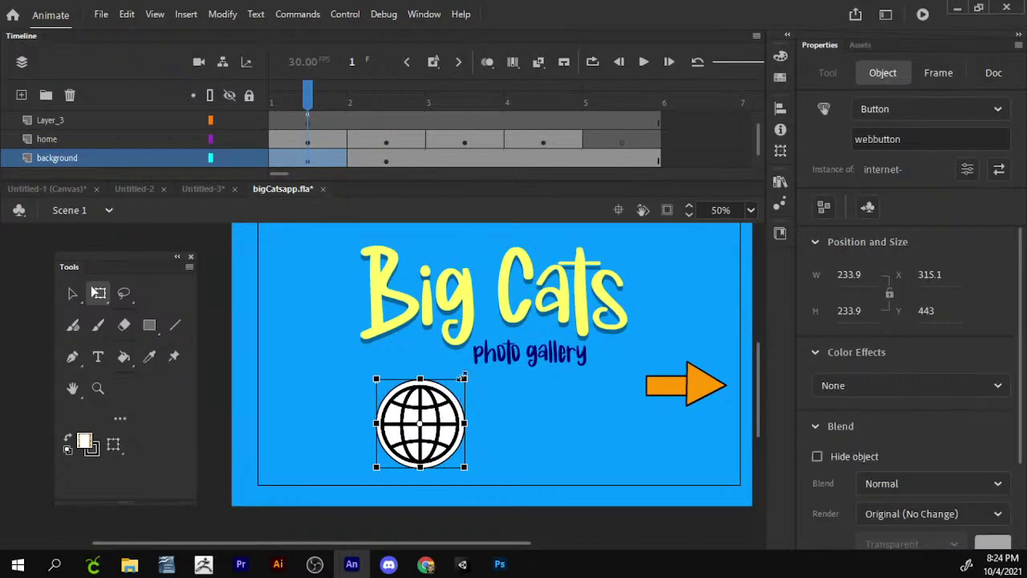
{"action": "left_click_drag", "start_coordinate": [457, 373], "coordinate": [433, 389]}
{"action": "key", "text": "ctrl+z"}
{"action": "left_click_drag", "start_coordinate": [420, 438], "coordinate": [318, 407]}
{"action": "left_click", "coordinate": [298, 370]}
{"action": "left_click_drag", "start_coordinate": [554, 298], "coordinate": [563, 317]}
{"action": "scroll", "coordinate": [653, 384], "scroll_direction": "right", "scroll_amount": 2}
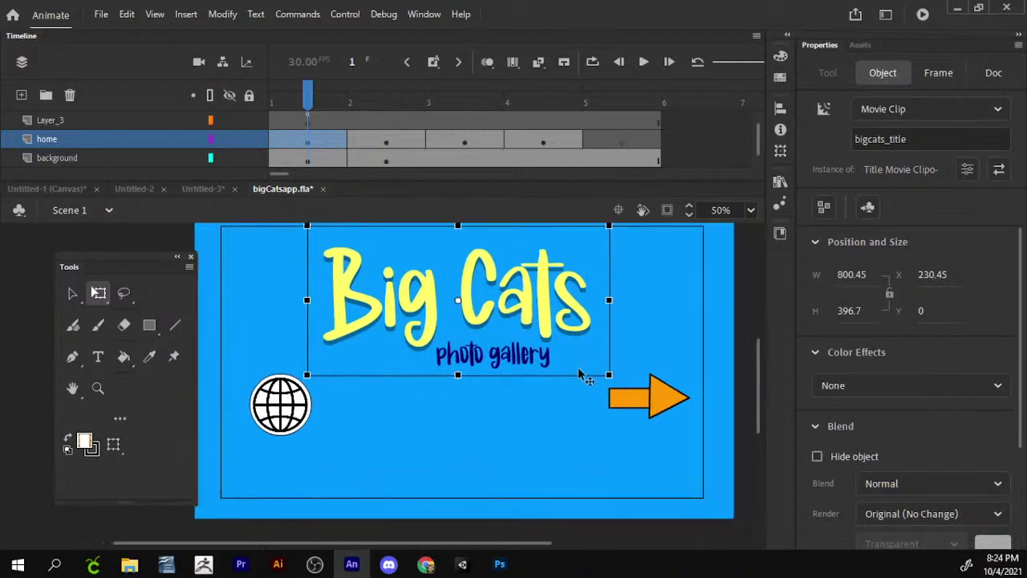
{"action": "left_click", "coordinate": [658, 399]}
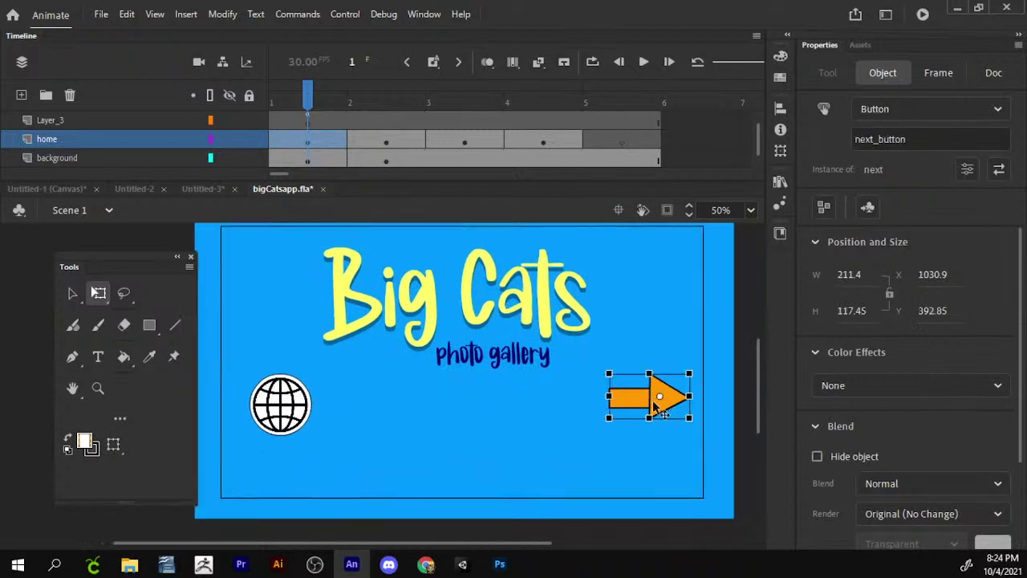
{"action": "double_click", "coordinate": [651, 399]}
{"action": "left_click", "coordinate": [729, 335]}
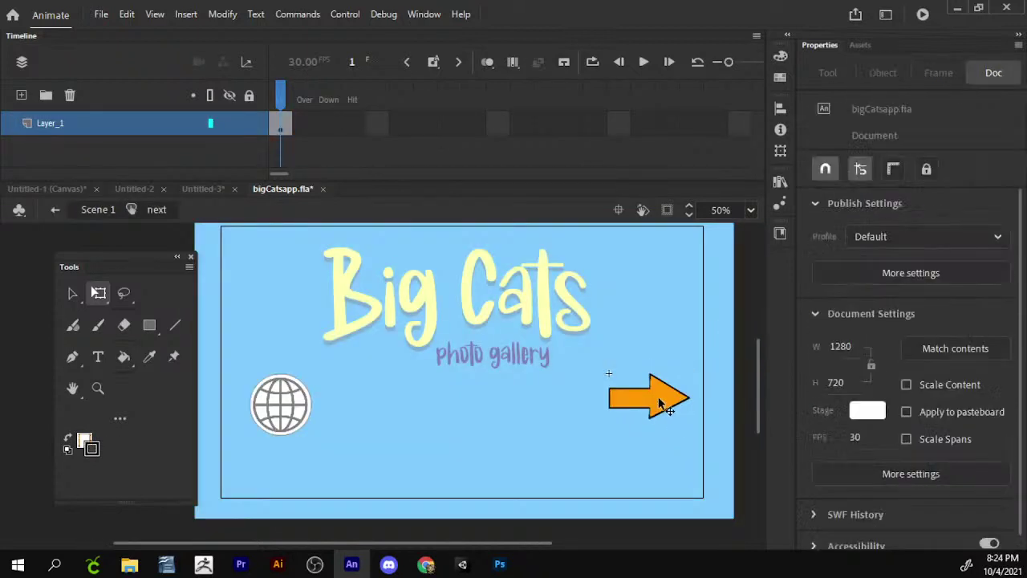
{"action": "left_click", "coordinate": [97, 210]}
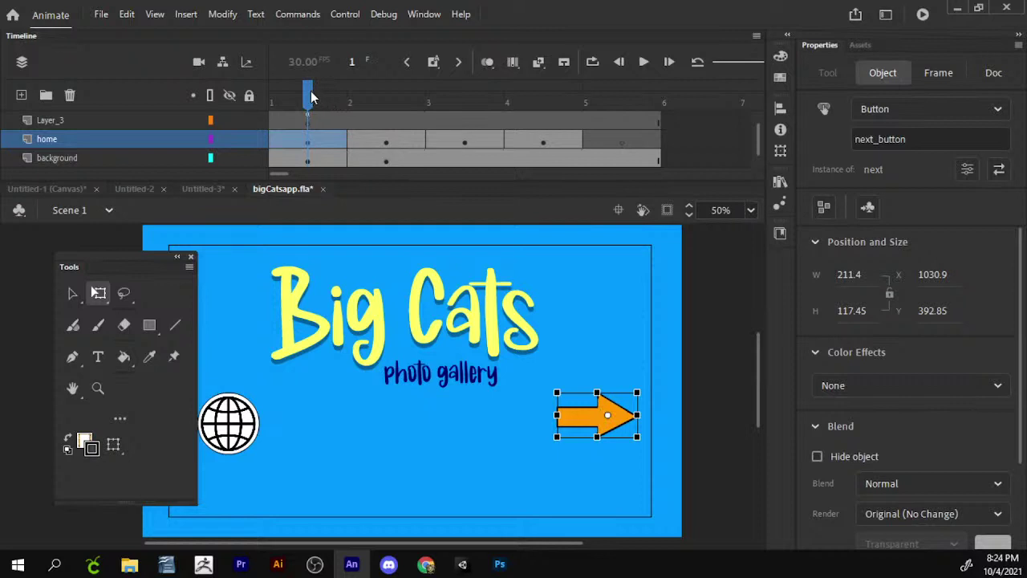
{"action": "left_click_drag", "start_coordinate": [313, 97], "coordinate": [332, 88]}
{"action": "left_click", "coordinate": [455, 186]}
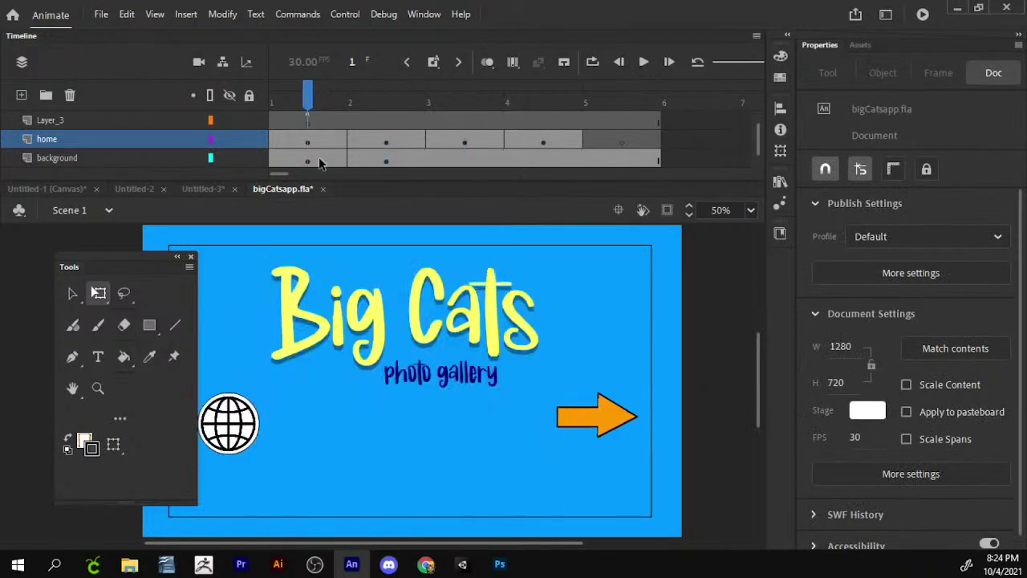
{"action": "left_click_drag", "start_coordinate": [325, 323], "coordinate": [367, 331]}
- Search the web in Chrome for "home icon", copy the solid black house image from Flaticon, and return to Animate
{"action": "mouse_move", "coordinate": [425, 564]}
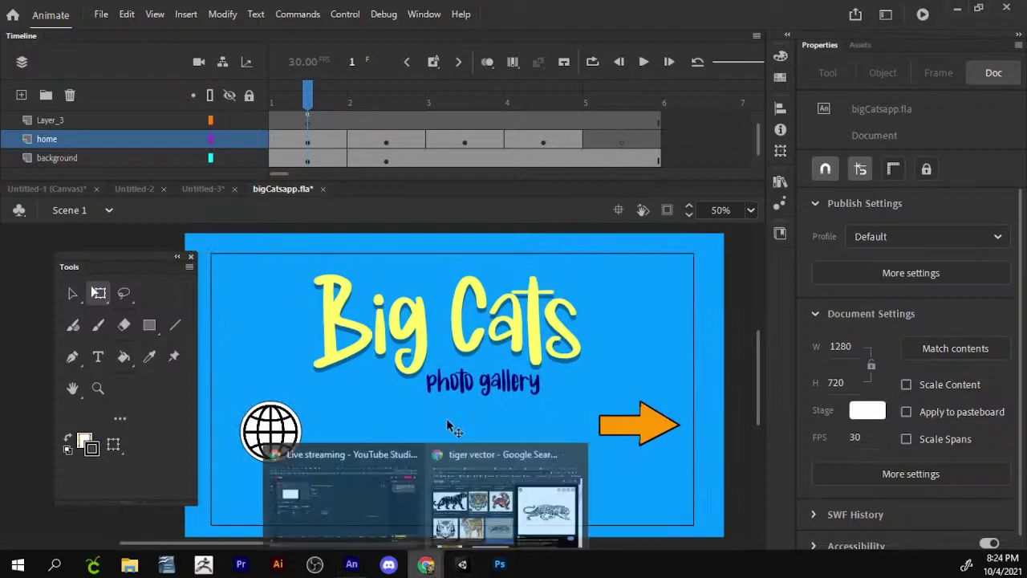
{"action": "left_click", "coordinate": [469, 481]}
{"action": "triple_click", "coordinate": [251, 100]}
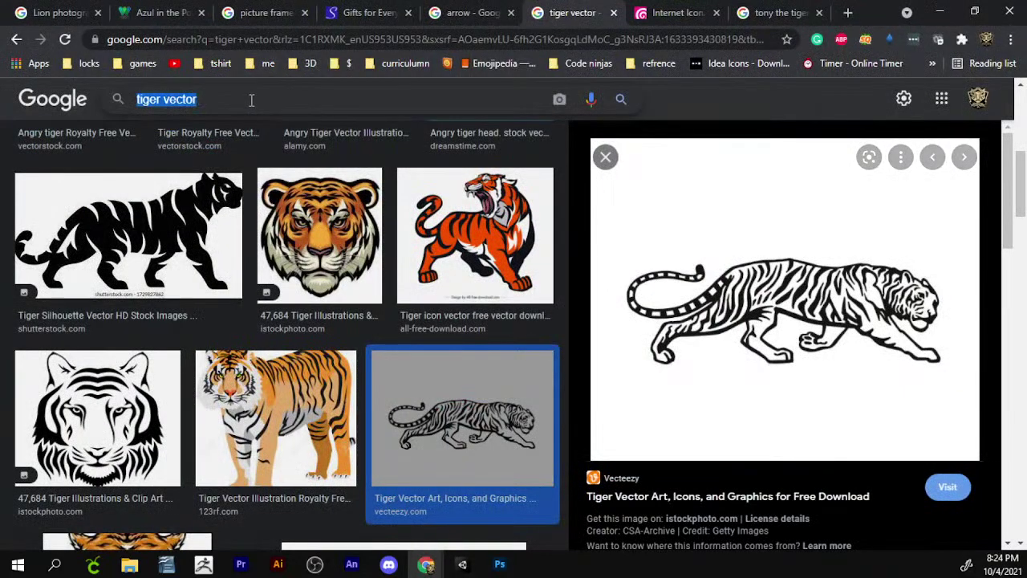
{"action": "type", "text": "home icon"}
{"action": "key", "text": "Return"}
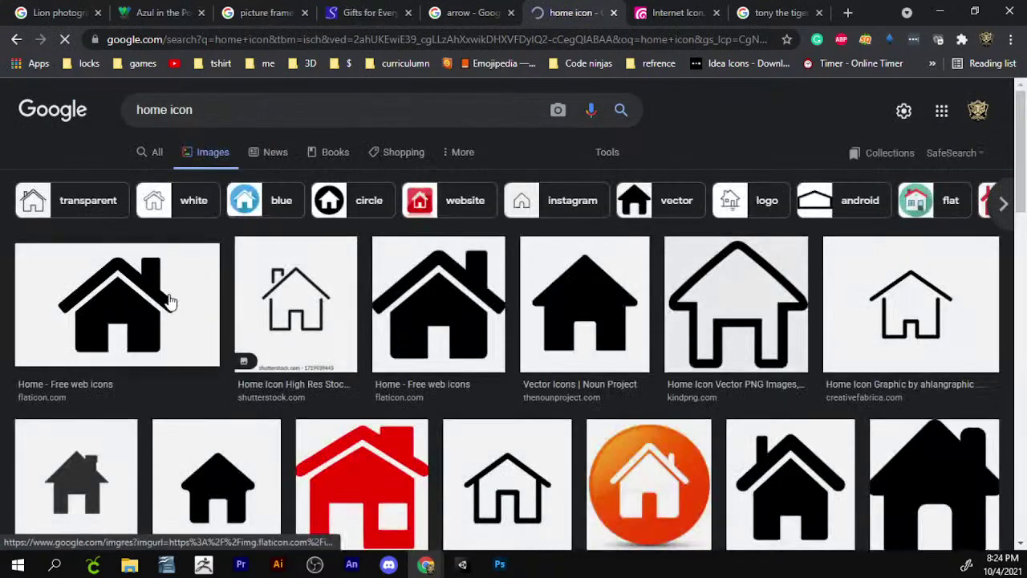
{"action": "left_click", "coordinate": [168, 298]}
{"action": "right_click", "coordinate": [839, 271]}
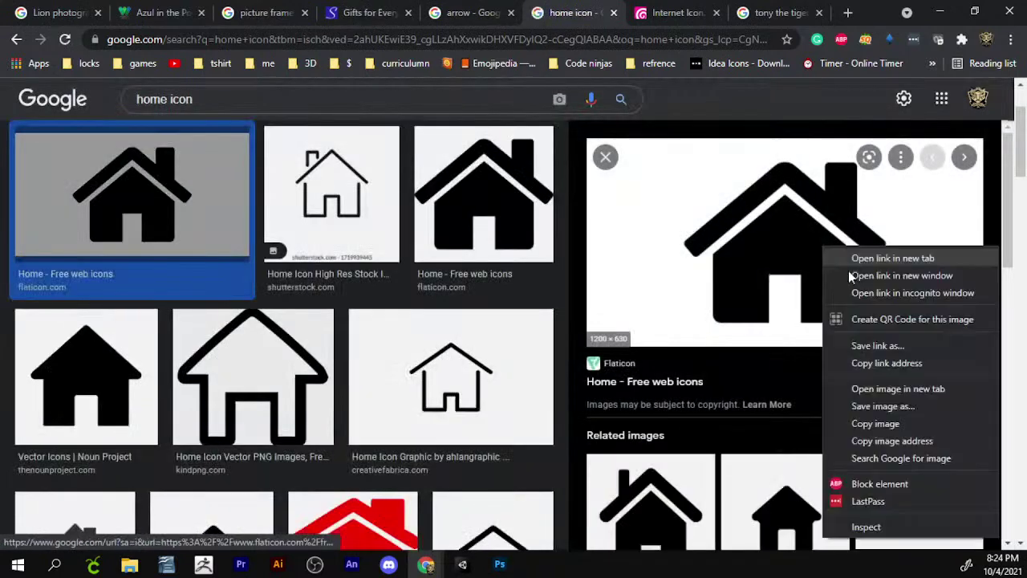
{"action": "left_click", "coordinate": [867, 425]}
{"action": "key", "text": "alt+Tab"}
- Paste the house image on the home layer, place it above the stage, and shrink it to about 819 by 430
{"action": "scroll", "coordinate": [482, 361], "scroll_direction": "up", "scroll_amount": 5}
{"action": "right_click", "coordinate": [539, 269]}
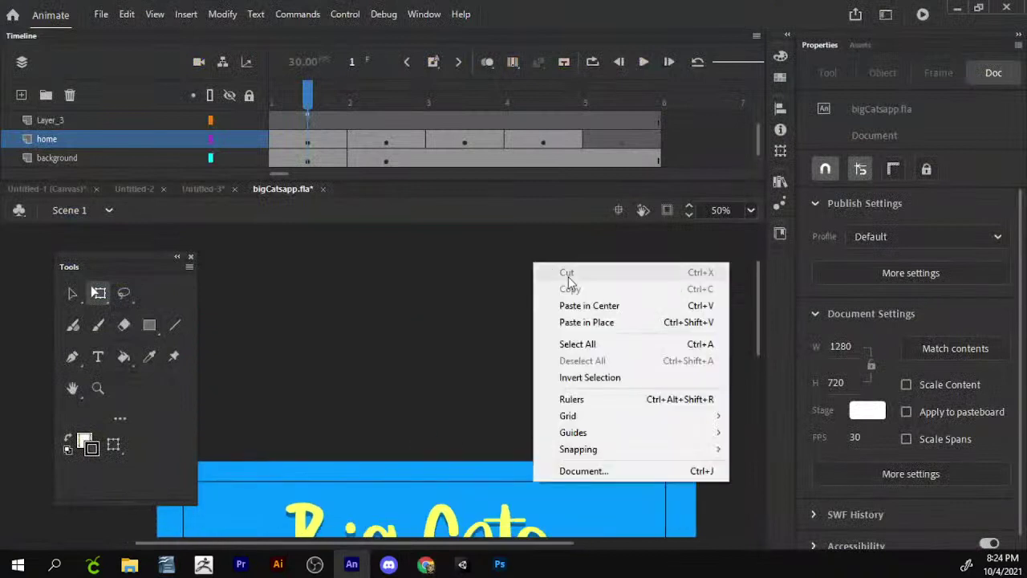
{"action": "left_click", "coordinate": [603, 305]}
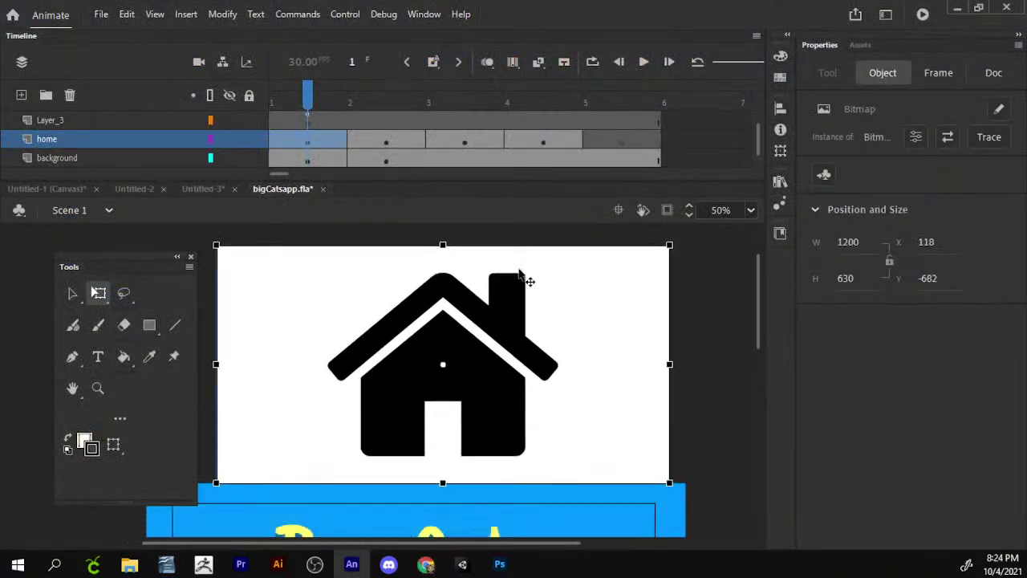
{"action": "left_click_drag", "start_coordinate": [672, 243], "coordinate": [595, 289]}
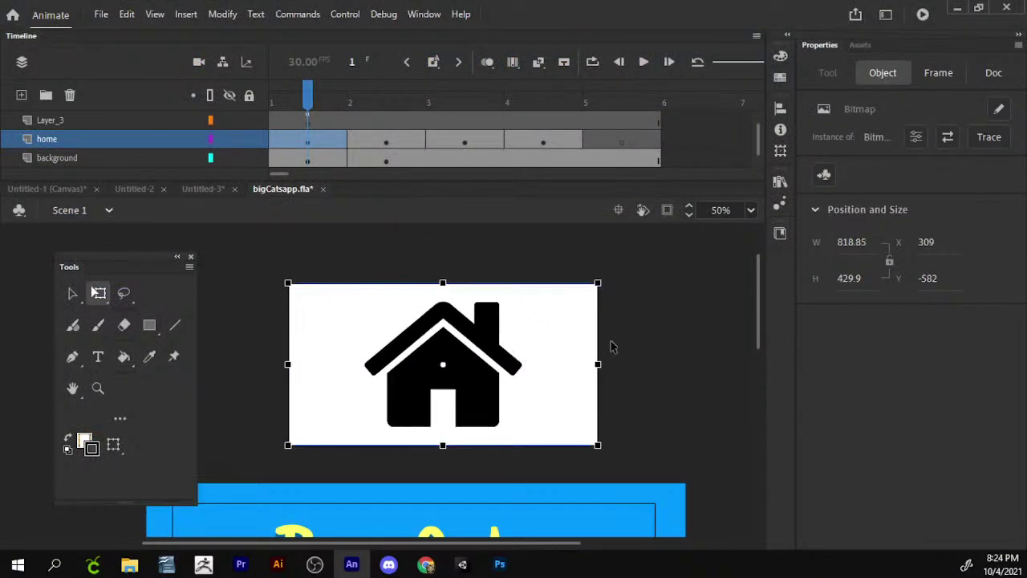
{"action": "left_click", "coordinate": [640, 343]}
{"action": "key", "text": "v"}
{"action": "left_click", "coordinate": [546, 367]}
{"action": "mouse_move", "coordinate": [546, 367]}
{"action": "left_mouse_down"}
{"action": "mouse_move", "coordinate": [514, 298]}
{"action": "mouse_move", "coordinate": [407, 338]}
{"action": "mouse_move", "coordinate": [454, 360]}
{"action": "mouse_move", "coordinate": [454, 293]}
{"action": "mouse_move", "coordinate": [478, 220]}
{"action": "mouse_move", "coordinate": [532, 365]}
{"action": "left_mouse_up"}
{"action": "scroll", "coordinate": [498, 328], "scroll_direction": "up", "scroll_amount": 1}
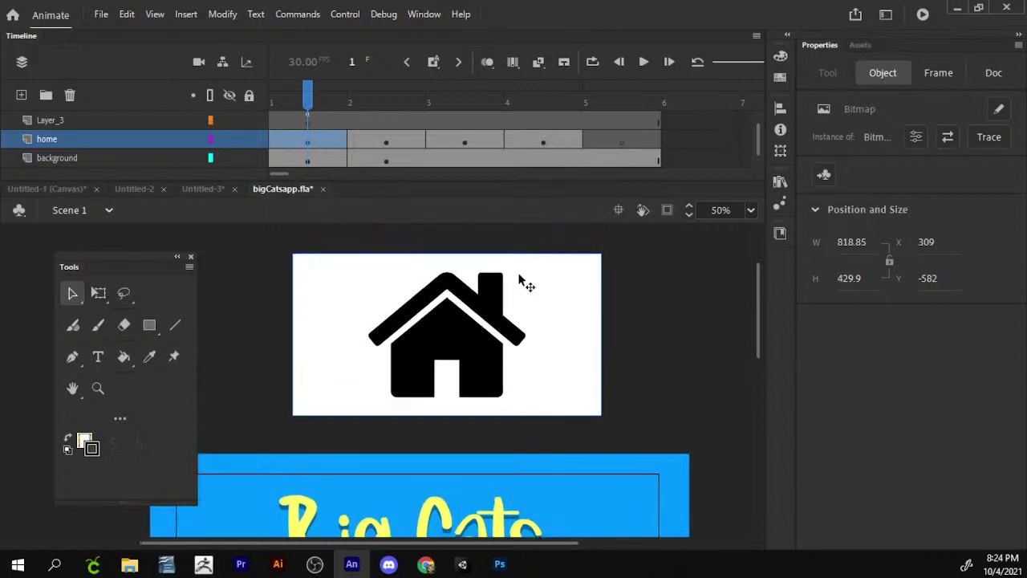
- Shrink the house image further to about 457 by 240 and reposition it above the stage
{"action": "key", "text": "z"}
{"action": "left_click", "coordinate": [440, 361]}
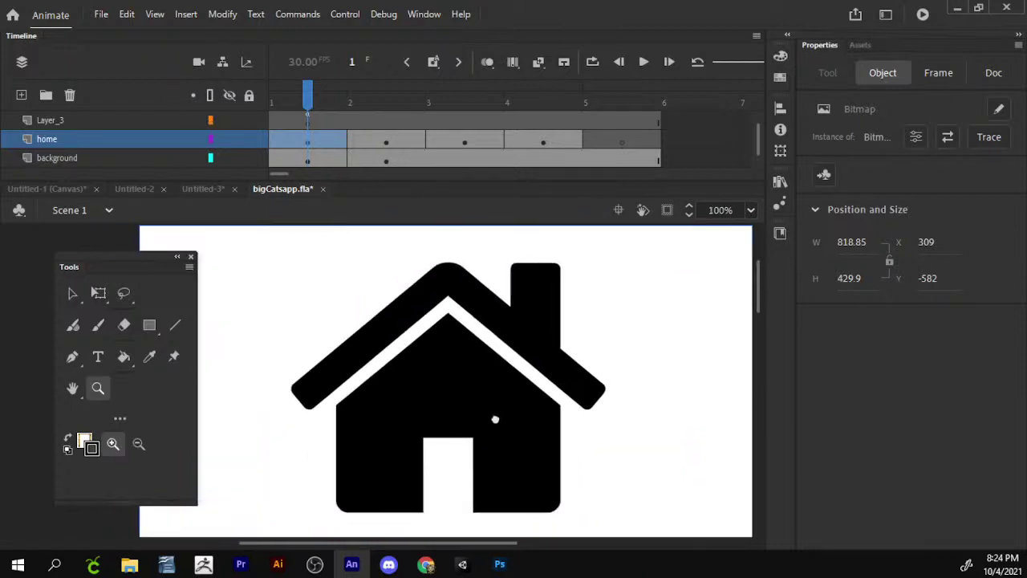
{"action": "scroll", "coordinate": [407, 344], "scroll_direction": "down", "scroll_amount": 1}
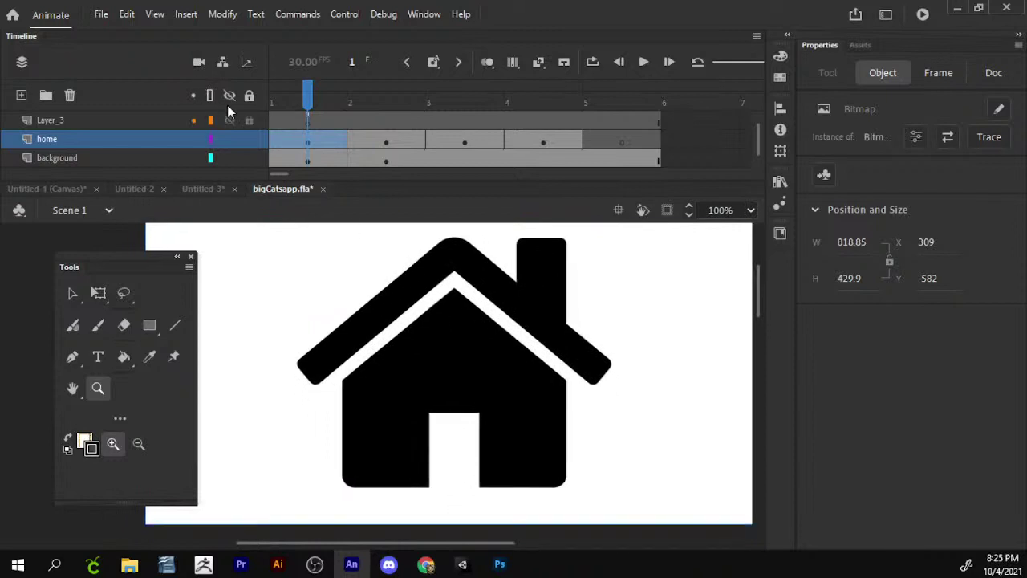
{"action": "key", "text": "q"}
{"action": "left_click_drag", "start_coordinate": [516, 298], "coordinate": [494, 338]}
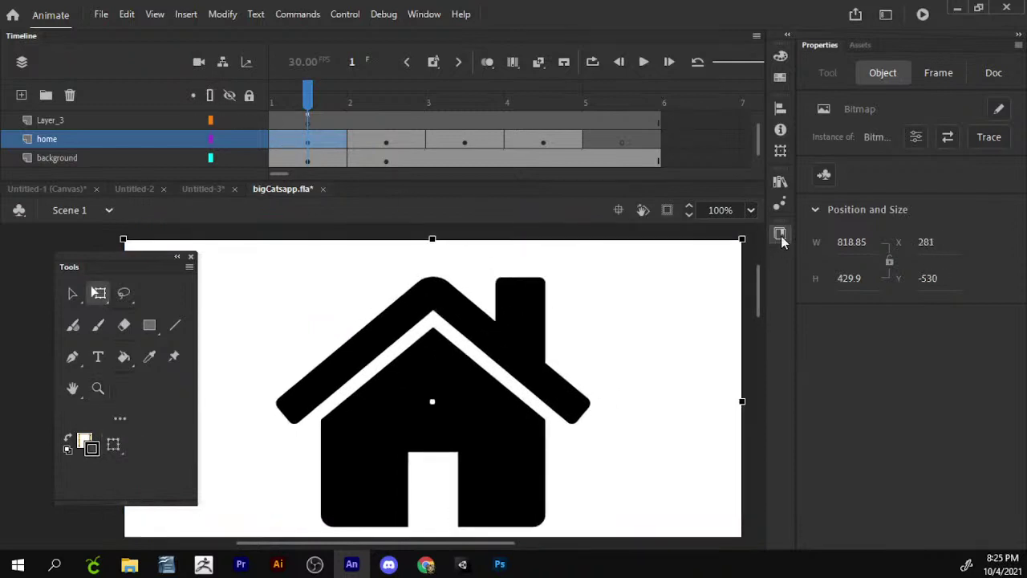
{"action": "left_click_drag", "start_coordinate": [742, 239], "coordinate": [605, 307]}
{"action": "left_click_drag", "start_coordinate": [524, 414], "coordinate": [702, 442]}
- Convert the house image to a Button symbol named home_button
{"action": "key", "text": "z"}
{"action": "left_click", "coordinate": [513, 389]}
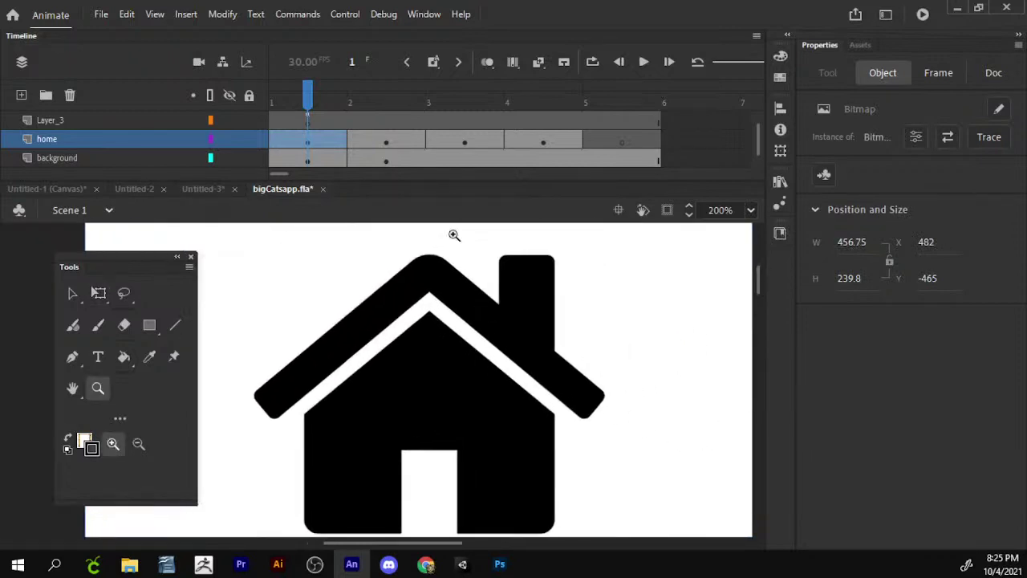
{"action": "right_click", "coordinate": [353, 166]}
{"action": "left_click", "coordinate": [235, 18]}
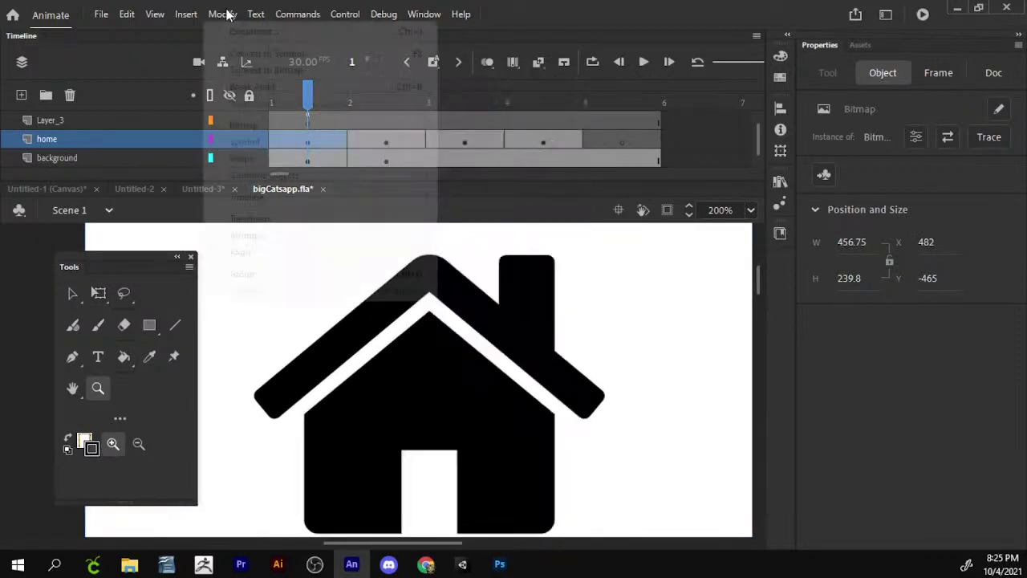
{"action": "left_click", "coordinate": [235, 18]}
{"action": "left_click", "coordinate": [264, 51]}
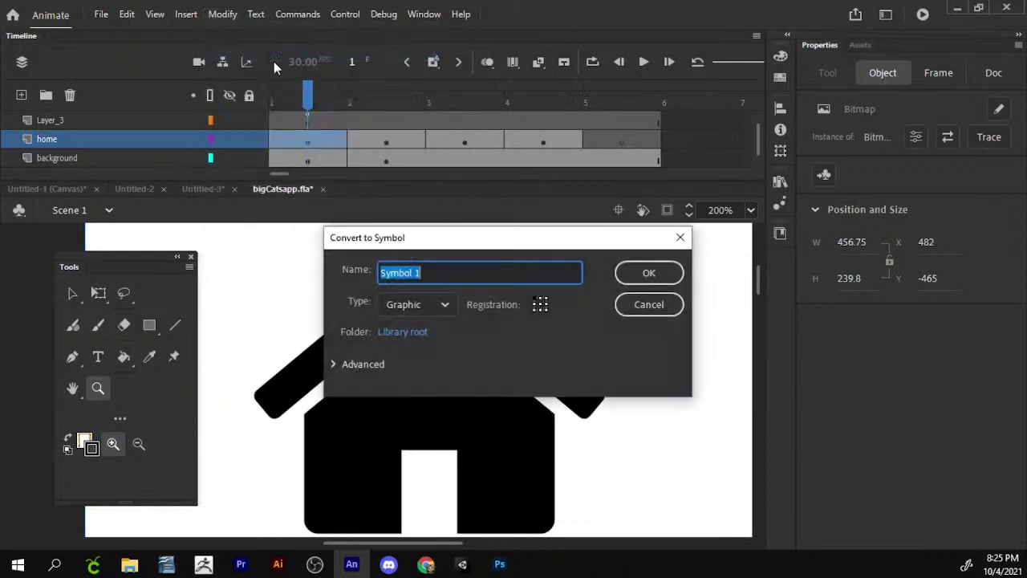
{"action": "type", "text": "home_button"}
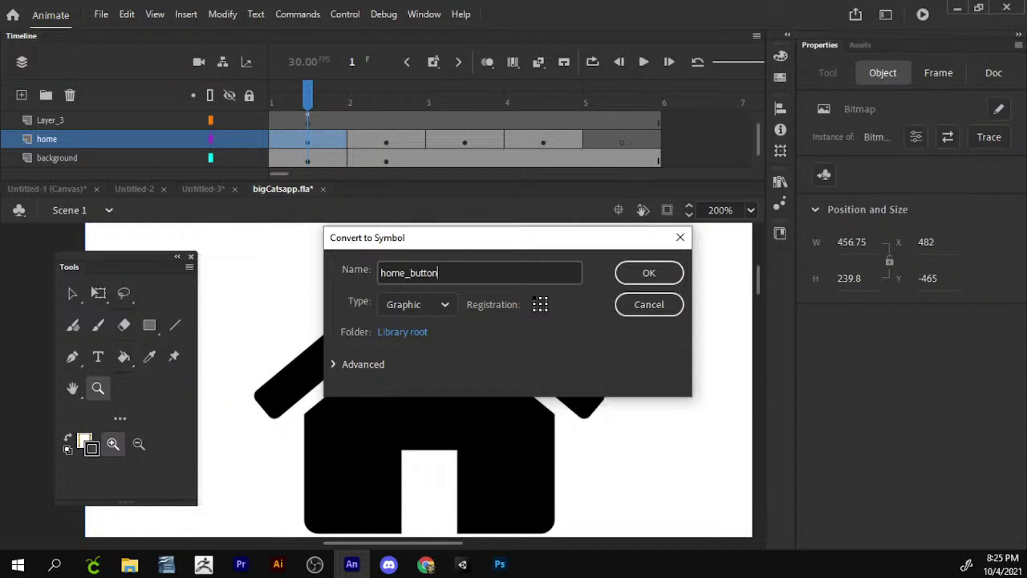
{"action": "left_click", "coordinate": [417, 305]}
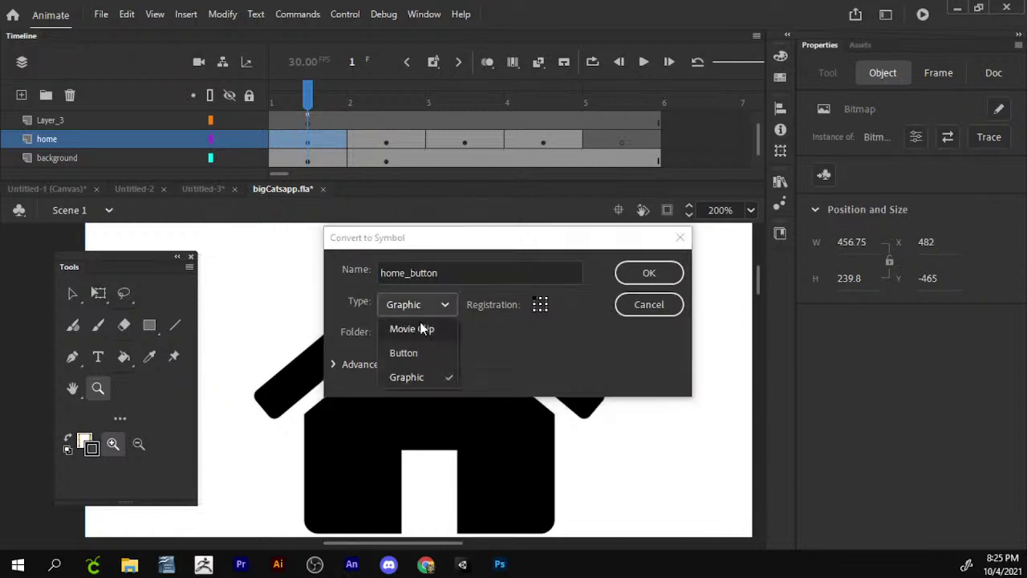
{"action": "left_click", "coordinate": [430, 356]}
{"action": "left_click", "coordinate": [648, 272]}
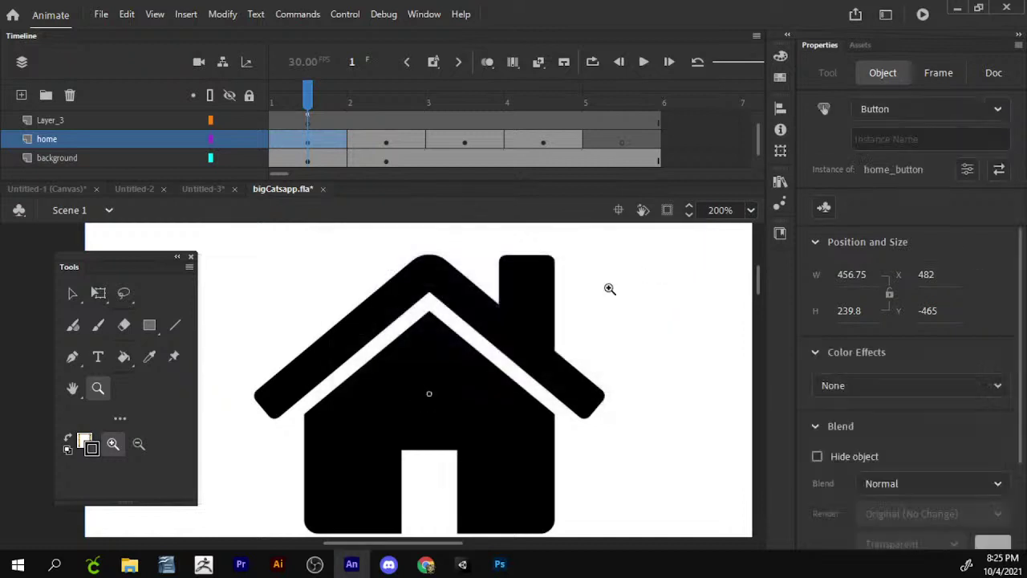
- Open the home_button symbol for editing, lock the house image's layer and add a new layer above it
{"action": "left_click_drag", "start_coordinate": [416, 358], "coordinate": [443, 375]}
{"action": "key", "text": "v"}
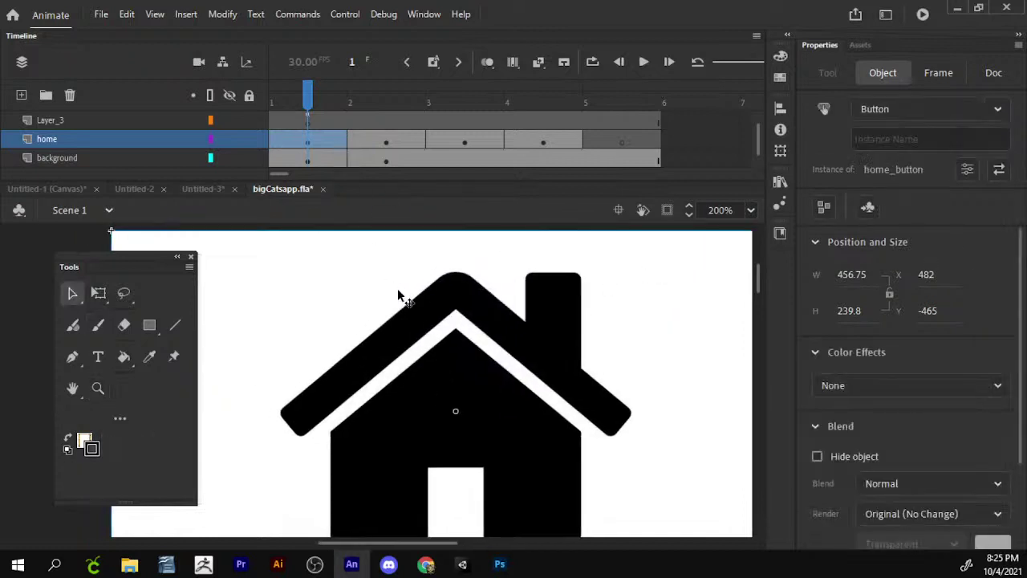
{"action": "double_click", "coordinate": [399, 295]}
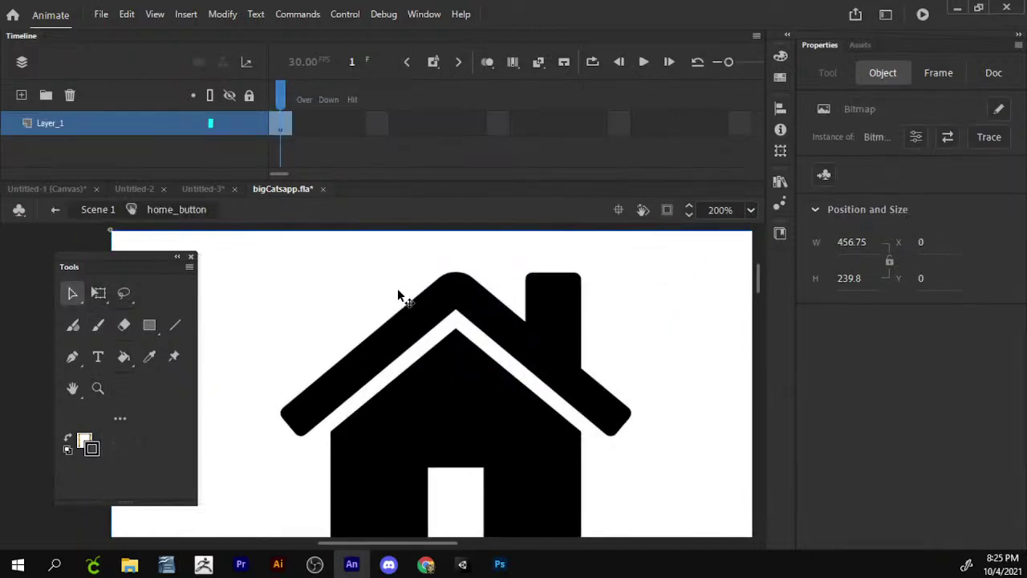
{"action": "left_click", "coordinate": [21, 95]}
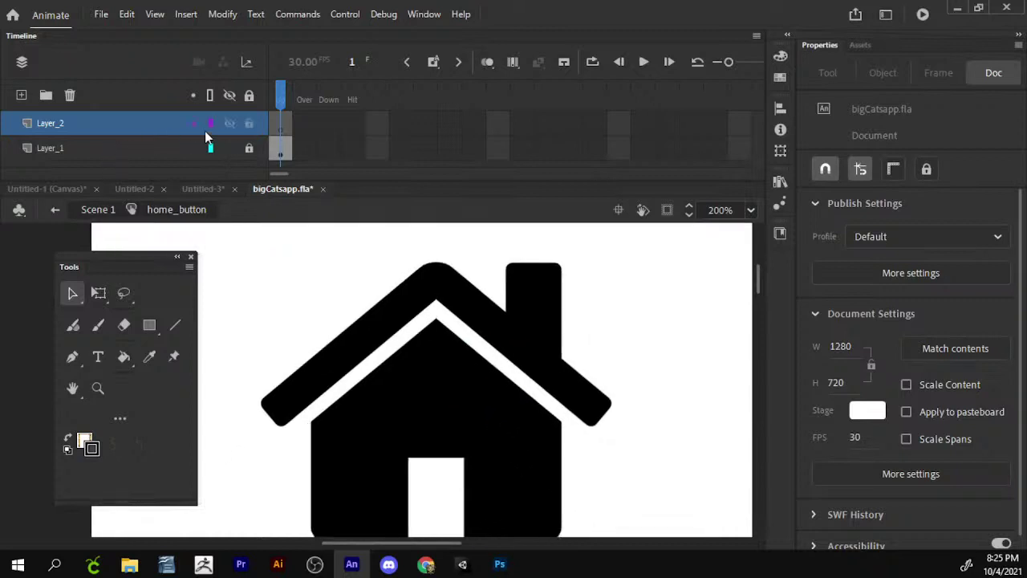
- Trace the right half of the house with bright green lines on Layer_2, including the roof, chimney, wall, half door and vertical center line
{"action": "left_click", "coordinate": [175, 325]}
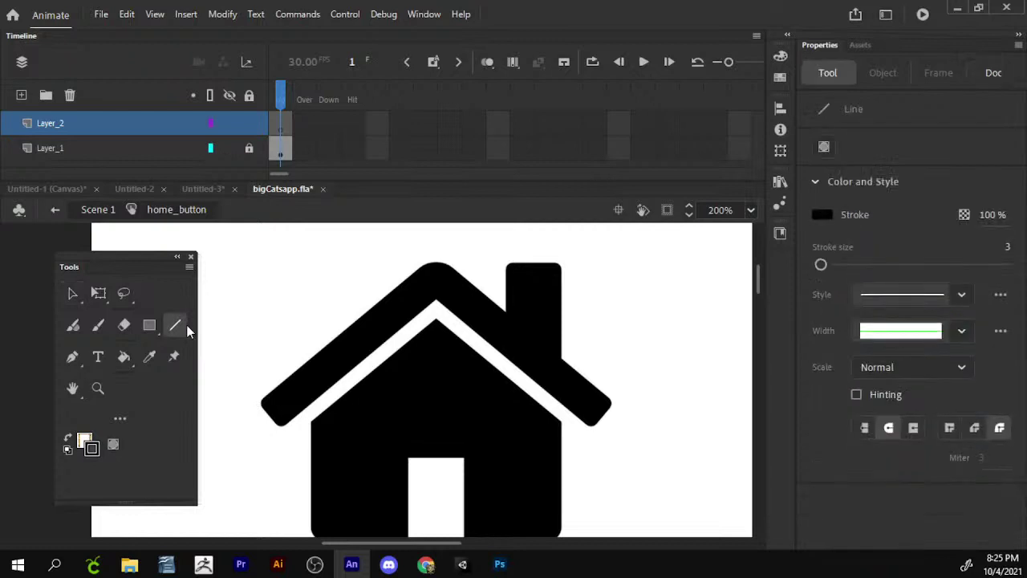
{"action": "left_click", "coordinate": [91, 453]}
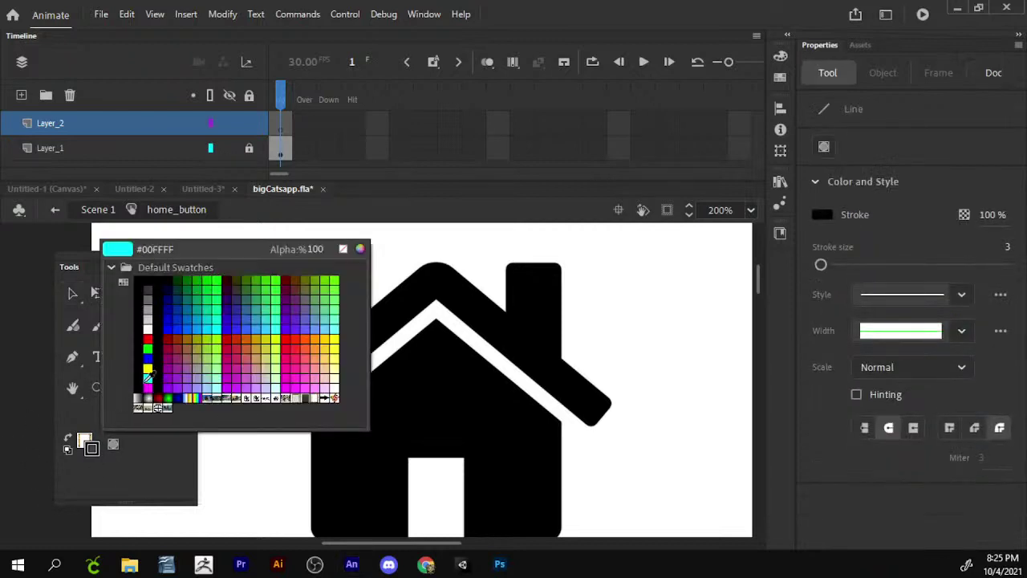
{"action": "left_click", "coordinate": [279, 381]}
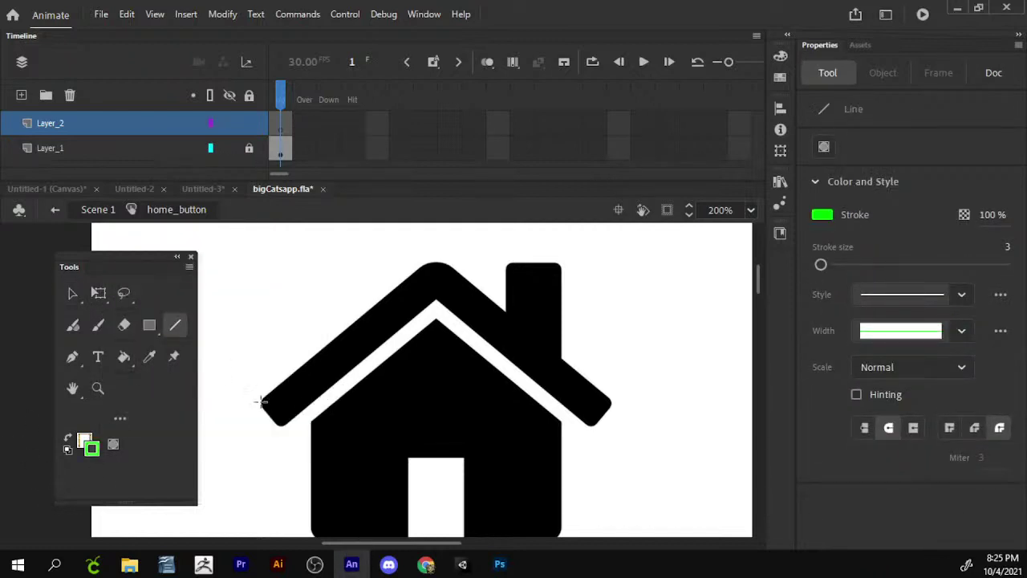
{"action": "mouse_move", "coordinate": [261, 401]}
{"action": "left_mouse_down"}
{"action": "mouse_move", "coordinate": [280, 426]}
{"action": "mouse_move", "coordinate": [412, 333]}
{"action": "mouse_move", "coordinate": [411, 372]}
{"action": "left_mouse_up"}
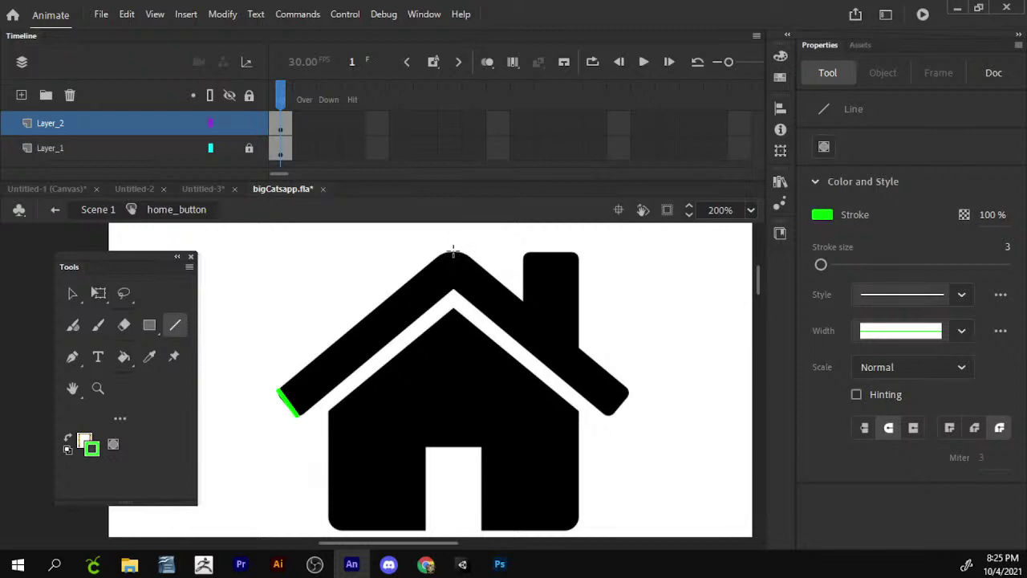
{"action": "left_click_drag", "start_coordinate": [453, 251], "coordinate": [432, 552]}
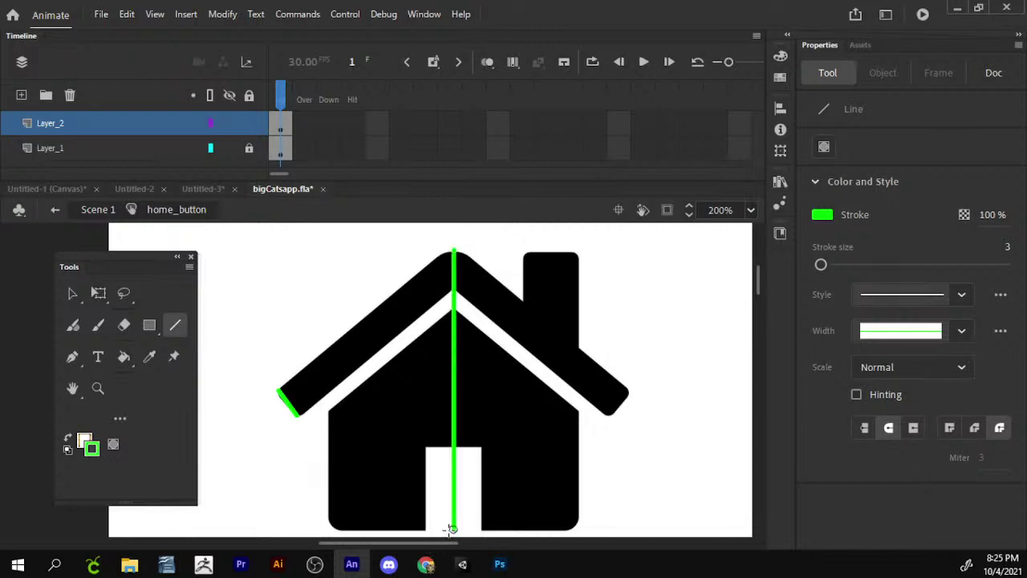
{"action": "mouse_move", "coordinate": [454, 445]}
{"action": "left_mouse_down"}
{"action": "mouse_move", "coordinate": [483, 444]}
{"action": "mouse_move", "coordinate": [483, 532]}
{"action": "mouse_move", "coordinate": [565, 526]}
{"action": "mouse_move", "coordinate": [595, 416]}
{"action": "mouse_move", "coordinate": [457, 336]}
{"action": "mouse_move", "coordinate": [453, 312]}
{"action": "mouse_move", "coordinate": [606, 421]}
{"action": "mouse_move", "coordinate": [624, 378]}
{"action": "mouse_move", "coordinate": [628, 388]}
{"action": "mouse_move", "coordinate": [573, 348]}
{"action": "mouse_move", "coordinate": [578, 262]}
{"action": "mouse_move", "coordinate": [535, 257]}
{"action": "mouse_move", "coordinate": [522, 296]}
{"action": "mouse_move", "coordinate": [454, 251]}
{"action": "left_mouse_up"}
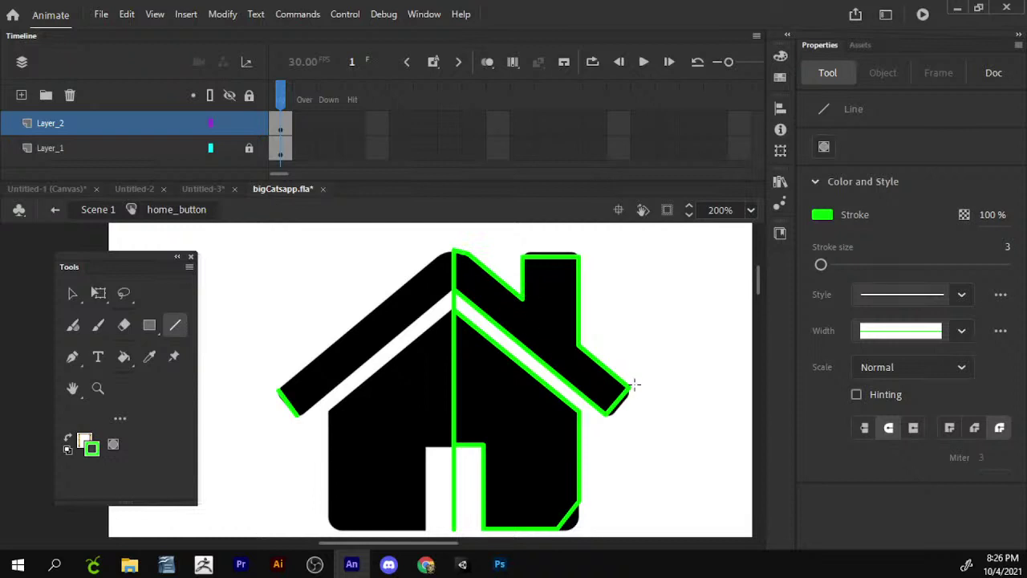
- Bend the right roof-end and lower wall corner lines into curves, and delete the stray lines through the door and at the left roof end
{"action": "key", "text": "v"}
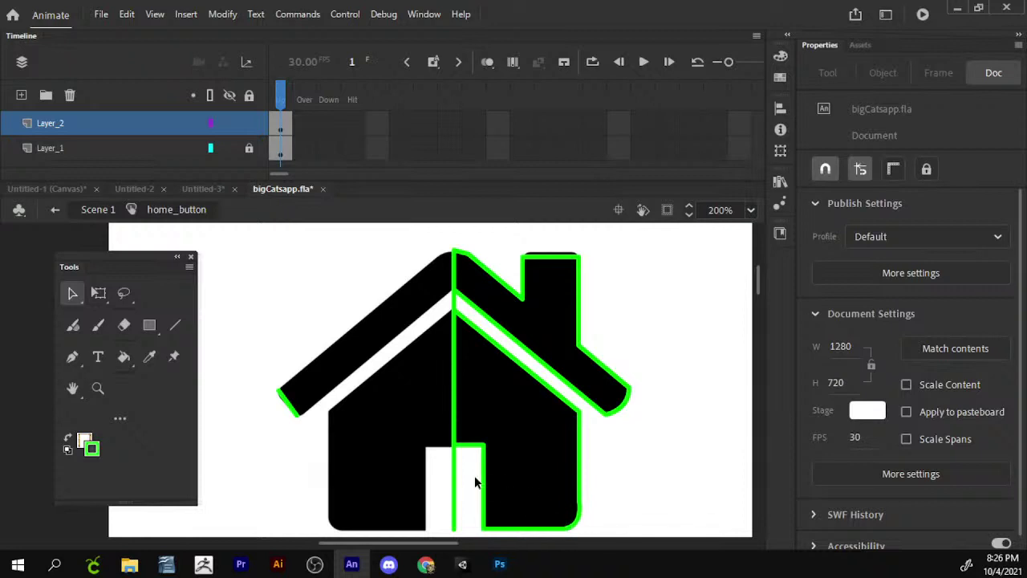
{"action": "left_click", "coordinate": [452, 461]}
{"action": "key", "text": "Delete"}
{"action": "double_click", "coordinate": [297, 411]}
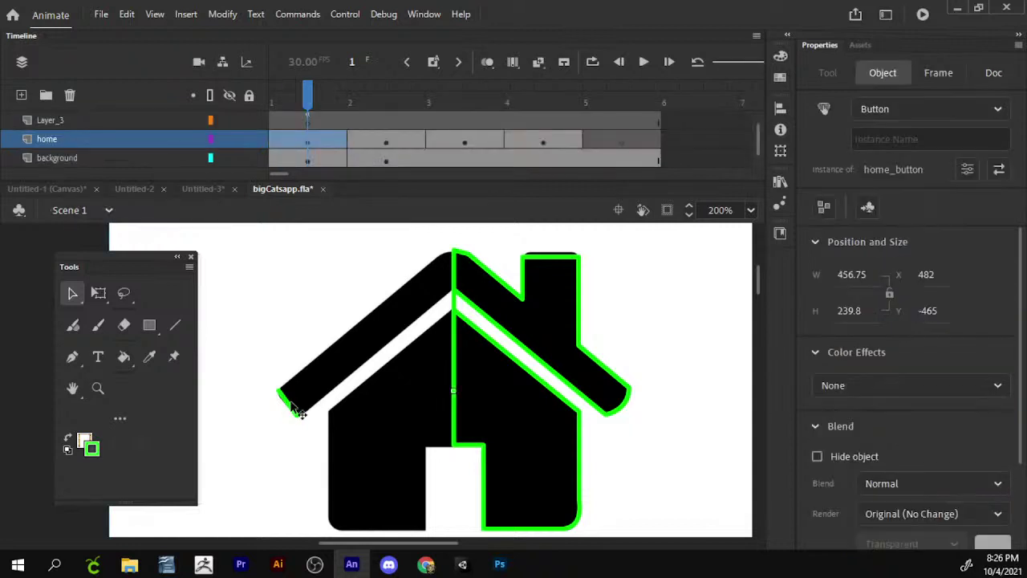
{"action": "double_click", "coordinate": [297, 411]}
{"action": "left_click", "coordinate": [282, 394]}
{"action": "key", "text": "Delete"}
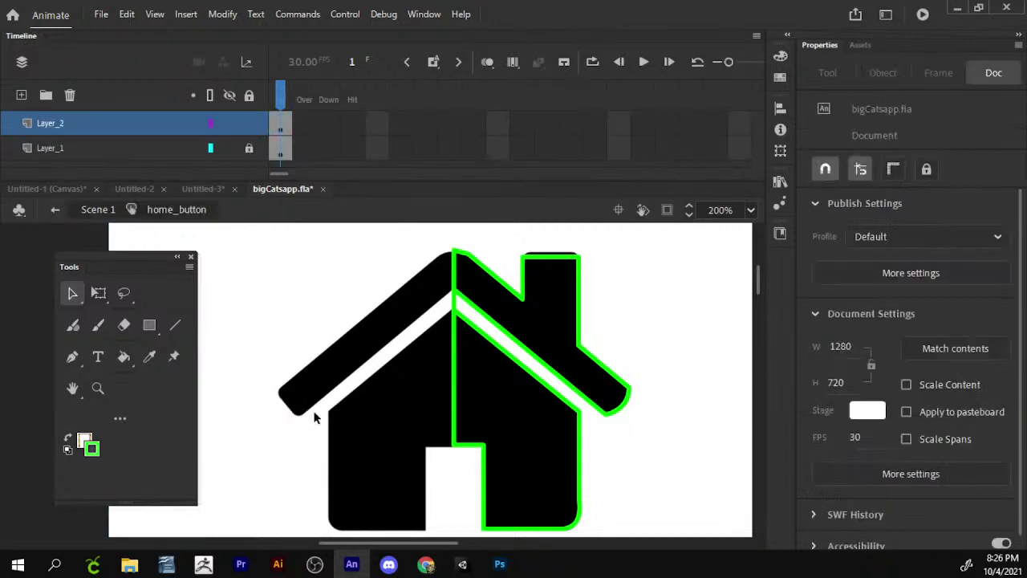
- Duplicate the green right-half outline, flip the copy horizontally, and align it over the left half of the house
{"action": "left_click", "coordinate": [456, 299]}
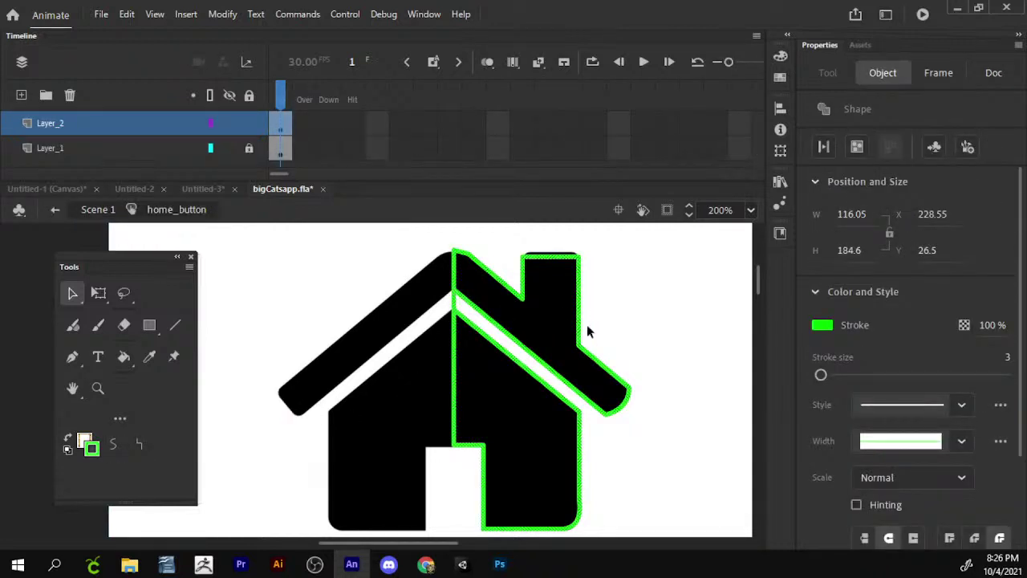
{"action": "mouse_move", "coordinate": [572, 321]}
{"action": "left_mouse_down"}
{"action": "mouse_move", "coordinate": [627, 343]}
{"action": "mouse_move", "coordinate": [248, 341]}
{"action": "mouse_move", "coordinate": [378, 341]}
{"action": "left_mouse_up"}
{"action": "left_click", "coordinate": [218, 14]}
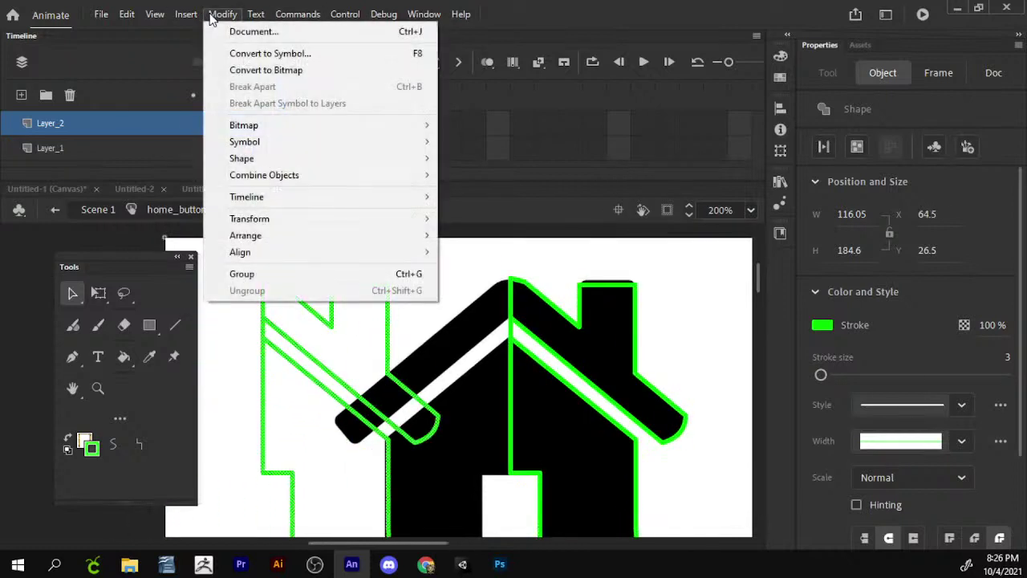
{"action": "mouse_move", "coordinate": [374, 223]}
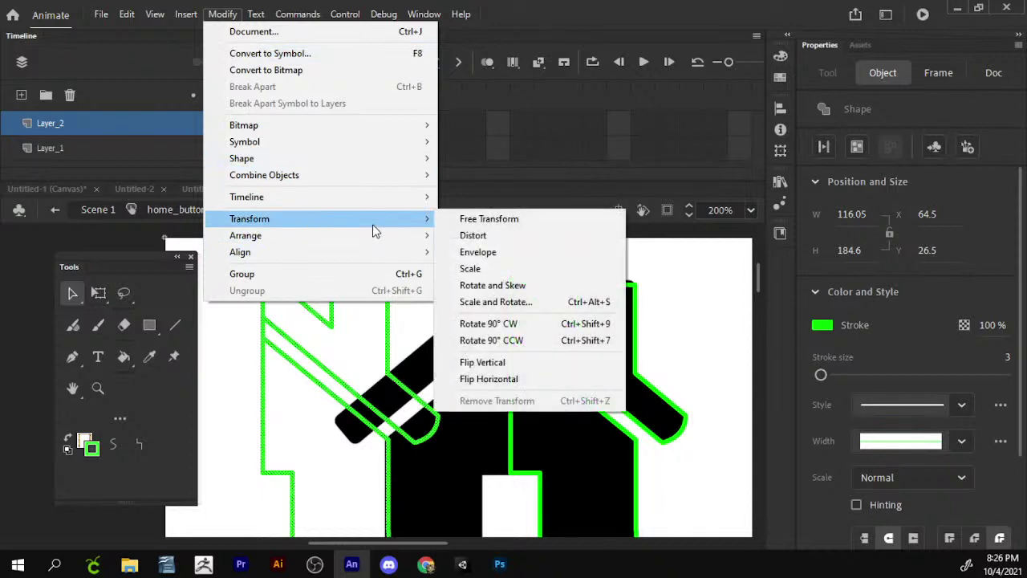
{"action": "left_click", "coordinate": [551, 382]}
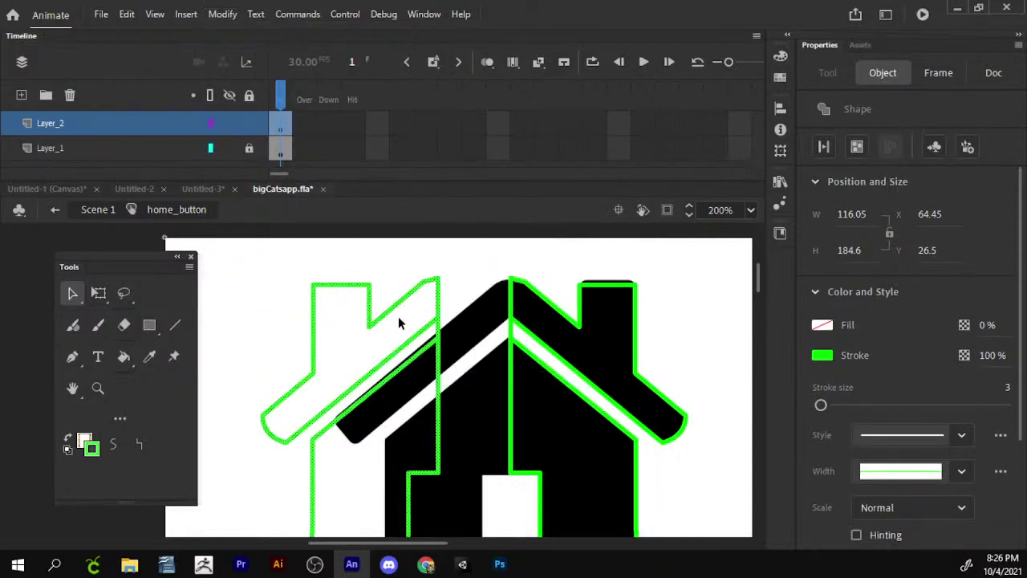
{"action": "left_click_drag", "start_coordinate": [406, 305], "coordinate": [473, 310]}
- Remove the left chimney from the flipped outline by collapsing its roof corner to straighten the roof line and deleting the leftover lines
{"action": "left_click", "coordinate": [381, 293]}
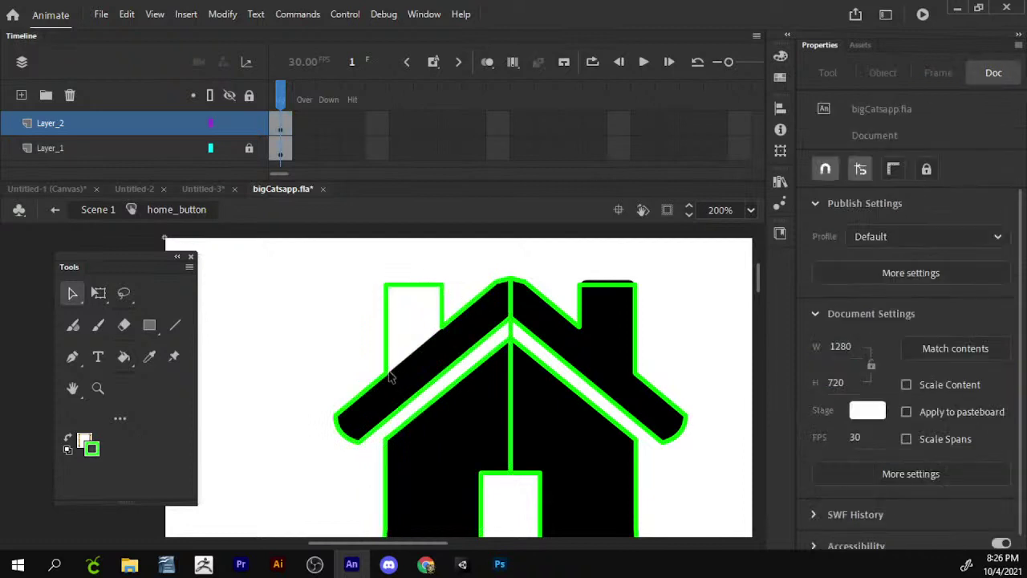
{"action": "left_click_drag", "start_coordinate": [388, 380], "coordinate": [442, 339]}
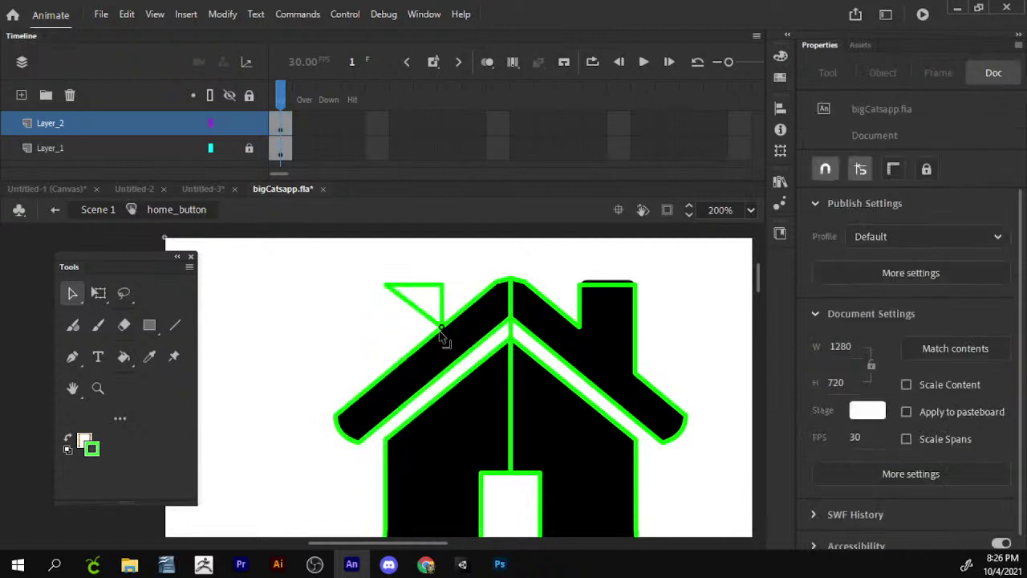
{"action": "left_click", "coordinate": [435, 323]}
{"action": "key", "text": "Delete"}
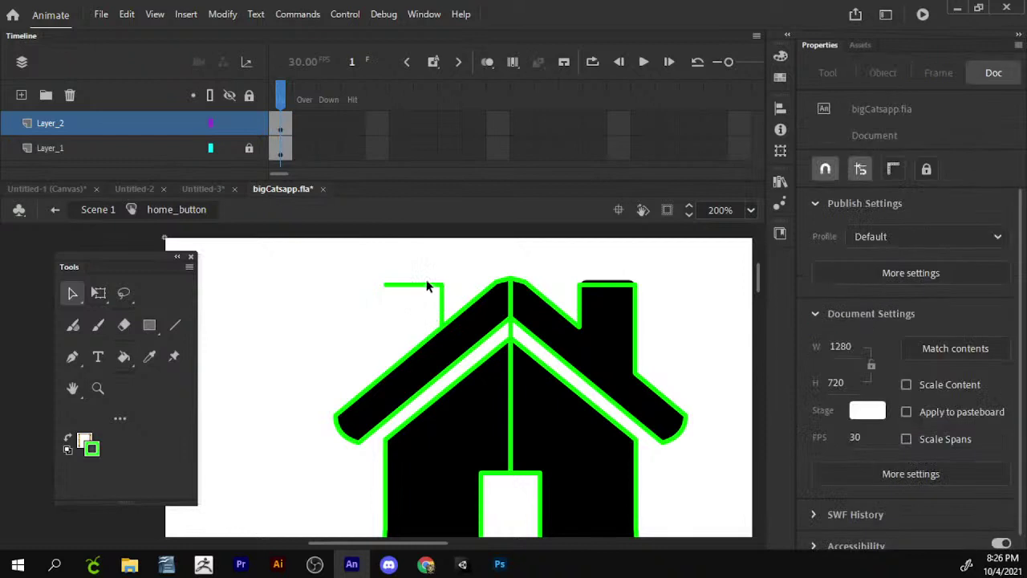
{"action": "left_click", "coordinate": [441, 292]}
{"action": "key", "text": "Delete"}
{"action": "left_click_drag", "start_coordinate": [446, 337], "coordinate": [431, 317]}
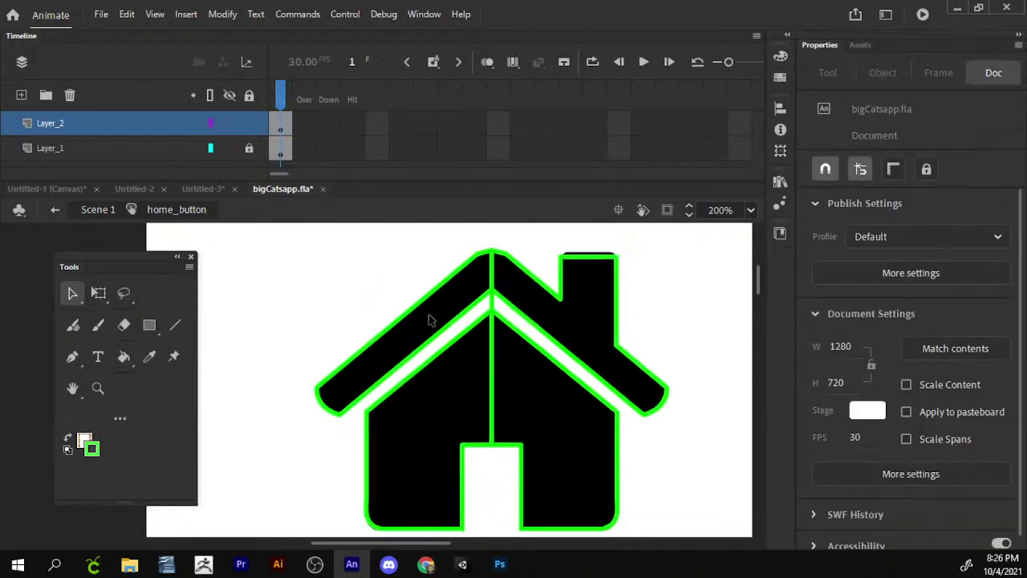
- Delete the vertical center line segments running through the roof band and the house body
{"action": "left_click", "coordinate": [492, 280]}
{"action": "key", "text": "Delete"}
{"action": "key", "text": "ctrl+e"}
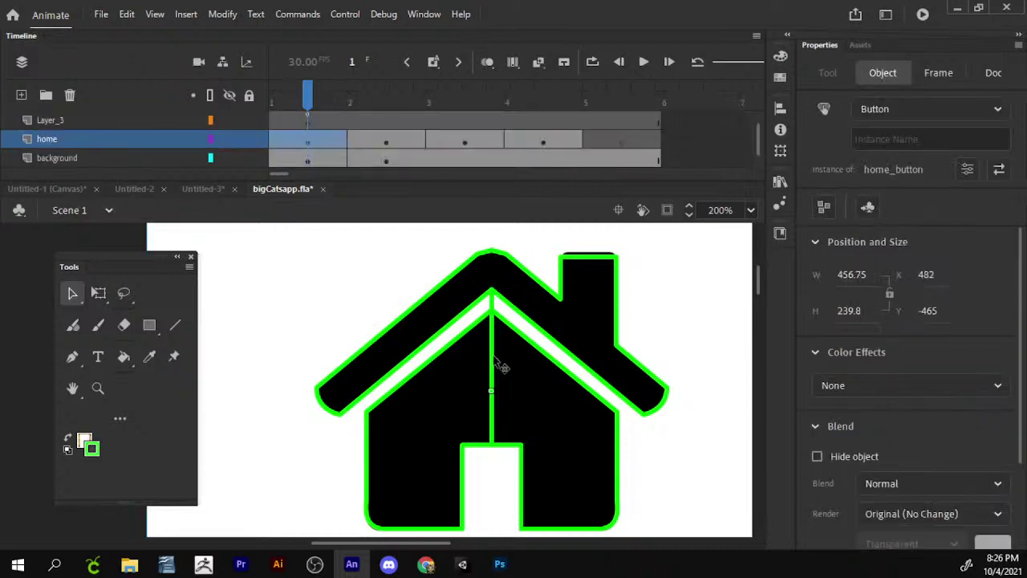
{"action": "double_click", "coordinate": [501, 367]}
{"action": "key", "text": "Delete"}
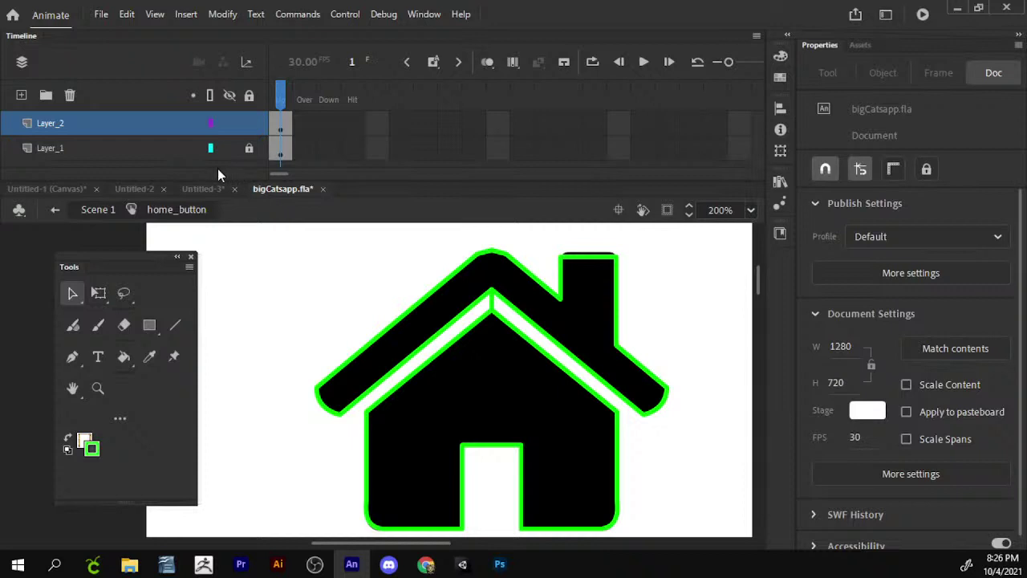
- Delete Layer_1 with the house image and remove the short line joining the roof and wall peaks
{"action": "left_click", "coordinate": [163, 143]}
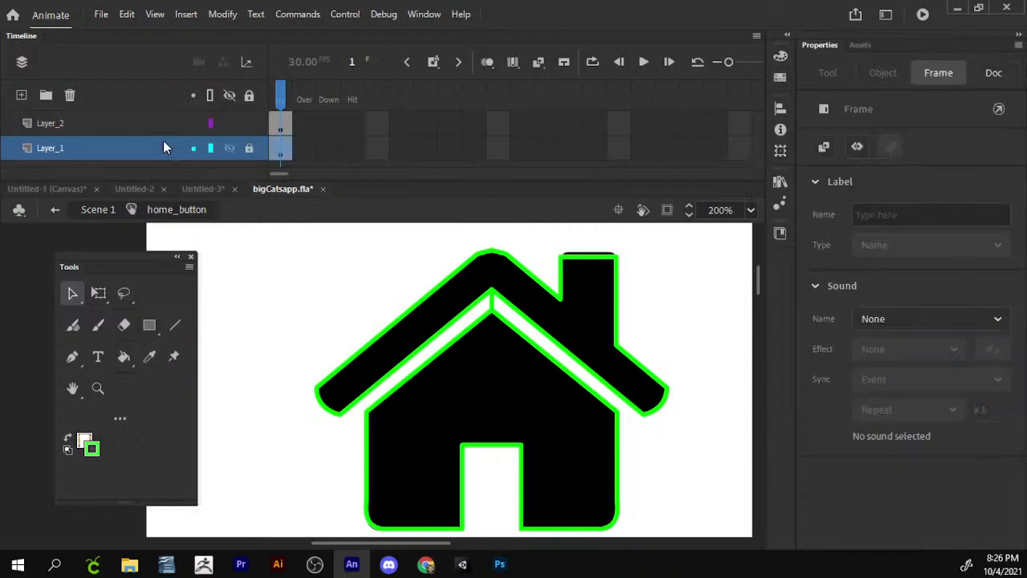
{"action": "left_click", "coordinate": [70, 97]}
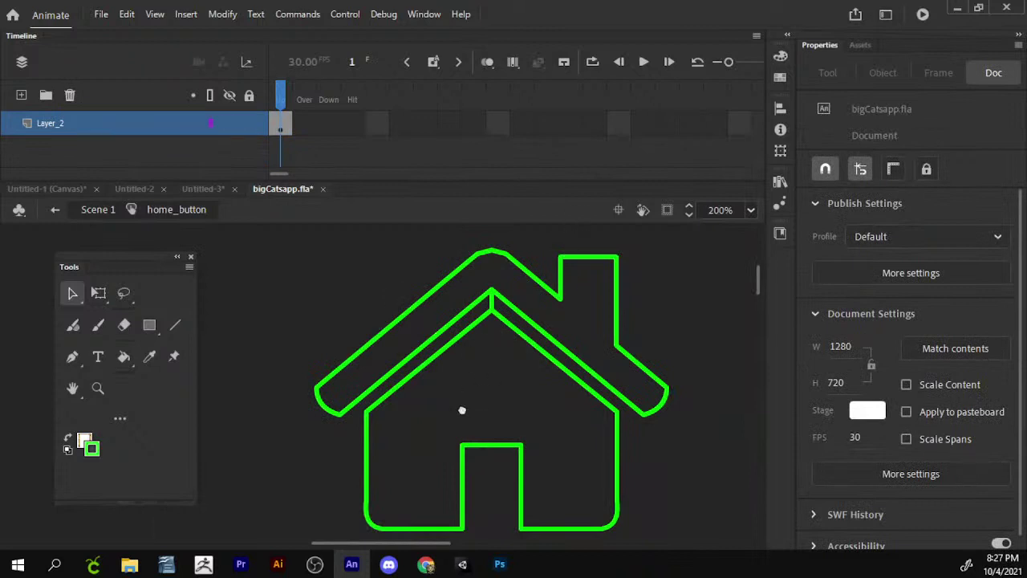
{"action": "scroll", "coordinate": [462, 410], "scroll_direction": "down", "scroll_amount": 1}
{"action": "left_click", "coordinate": [485, 268]}
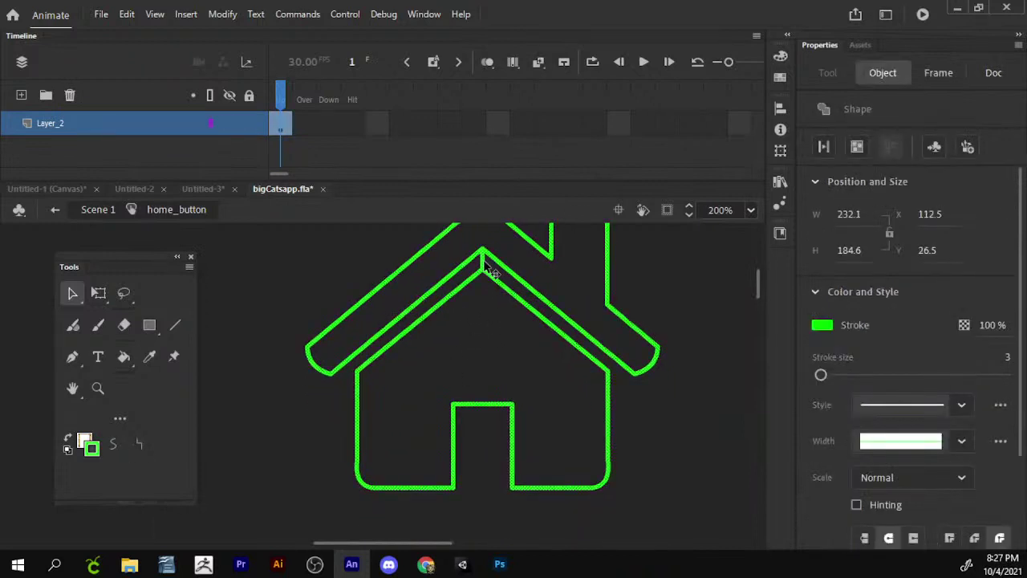
{"action": "left_click", "coordinate": [470, 350]}
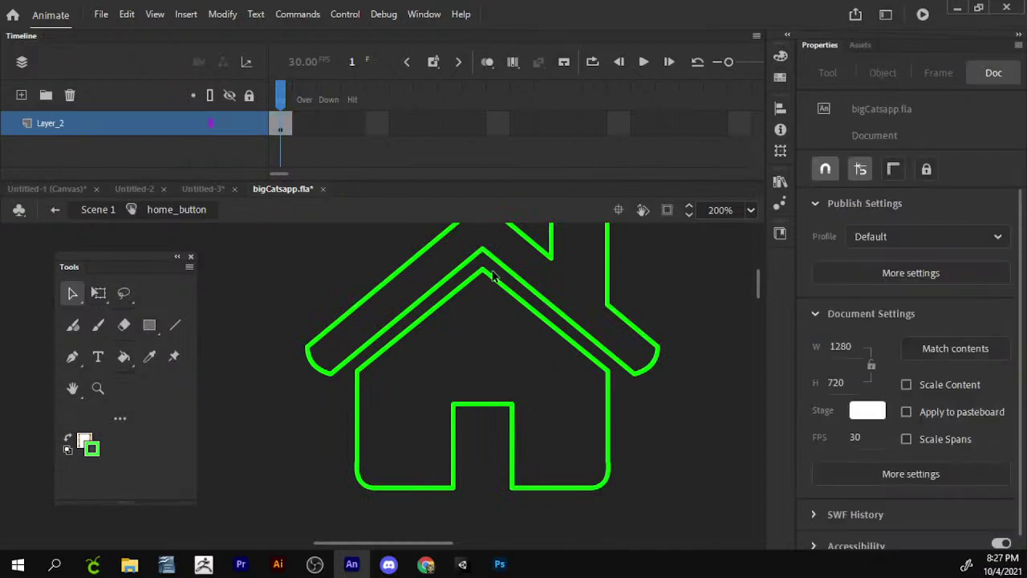
- Select the entire house outline and change its stroke color to yellow
{"action": "left_click", "coordinate": [498, 285]}
{"action": "scroll", "coordinate": [495, 286], "scroll_direction": "up", "scroll_amount": 1}
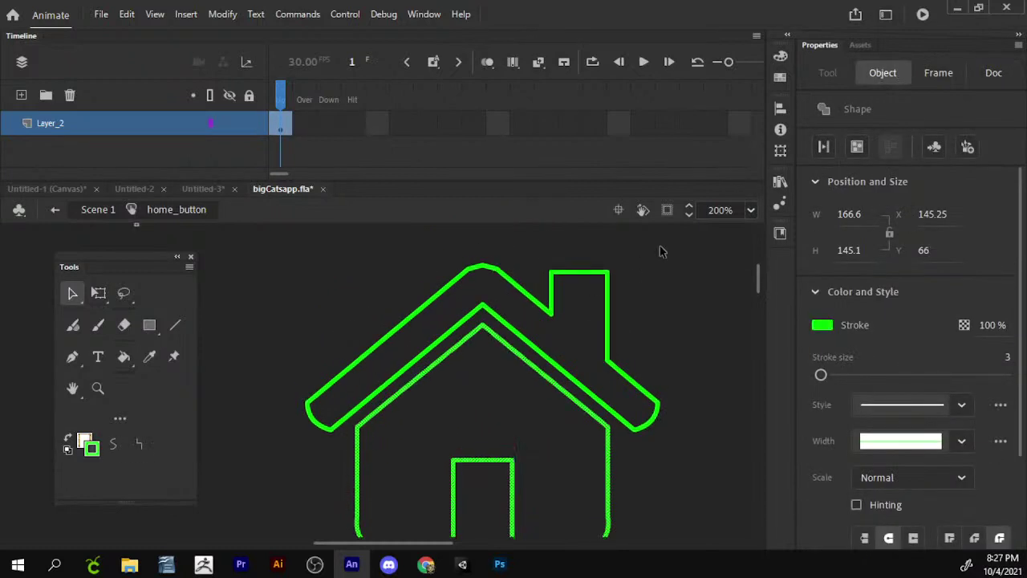
{"action": "left_click_drag", "start_coordinate": [662, 244], "coordinate": [280, 500]}
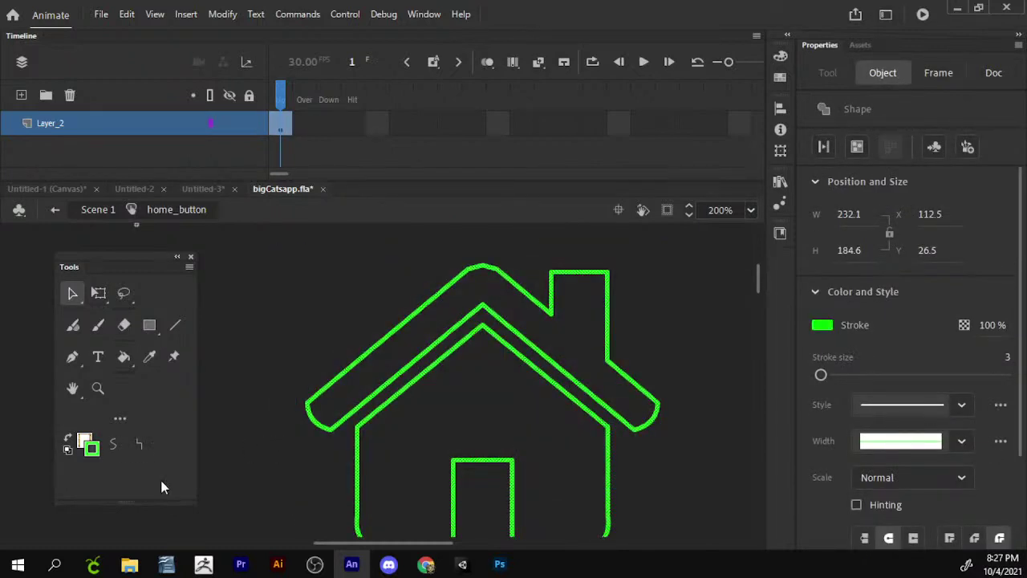
{"action": "left_click", "coordinate": [94, 454]}
{"action": "left_click", "coordinate": [142, 384]}
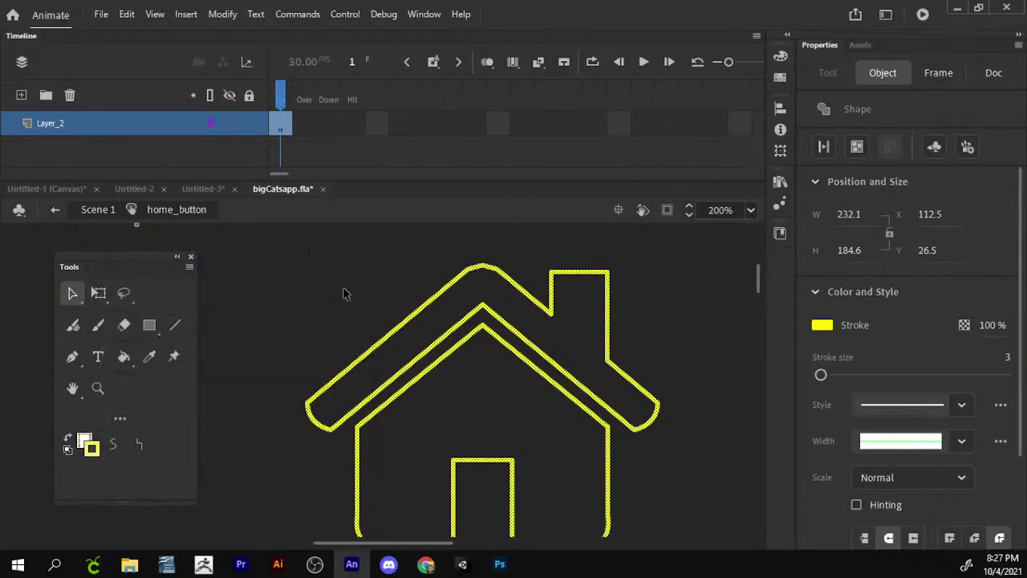
{"action": "left_click", "coordinate": [388, 283]}
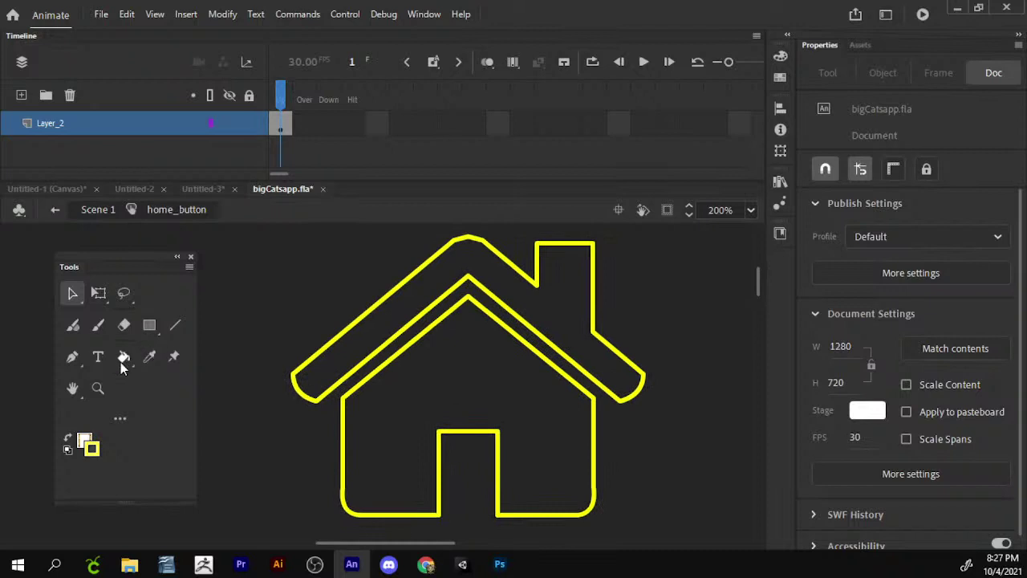
- Fill the house body and the roof with violet-blue using the Paint Bucket tool
{"action": "left_click", "coordinate": [87, 444]}
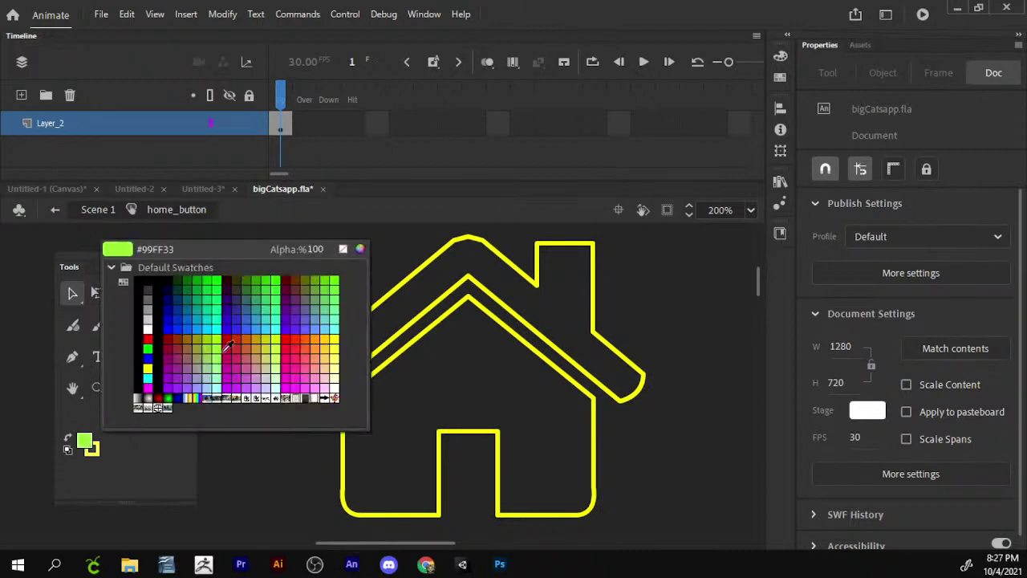
{"action": "left_click", "coordinate": [297, 328]}
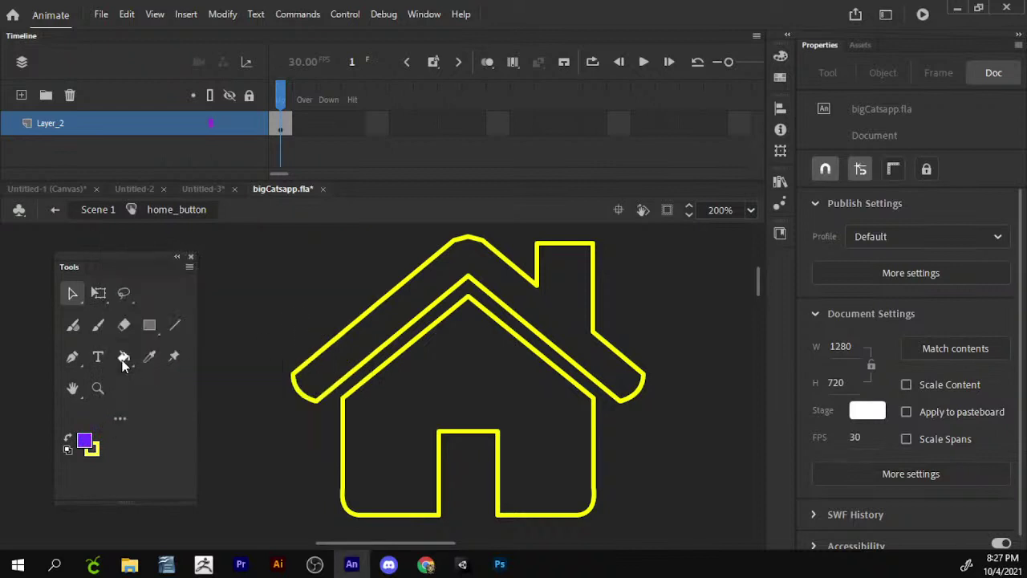
{"action": "left_click", "coordinate": [125, 359]}
{"action": "left_click", "coordinate": [522, 360]}
{"action": "left_click", "coordinate": [518, 289]}
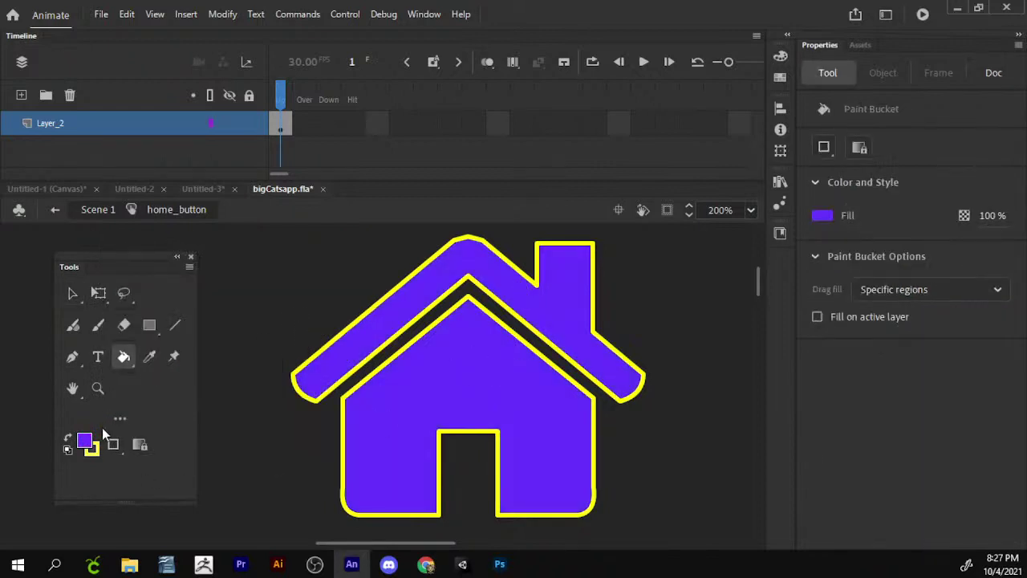
- Leave the home_button symbol and return to Scene 1
{"action": "key", "text": "z"}
{"action": "left_click", "coordinate": [138, 443]}
{"action": "left_click", "coordinate": [449, 363]}
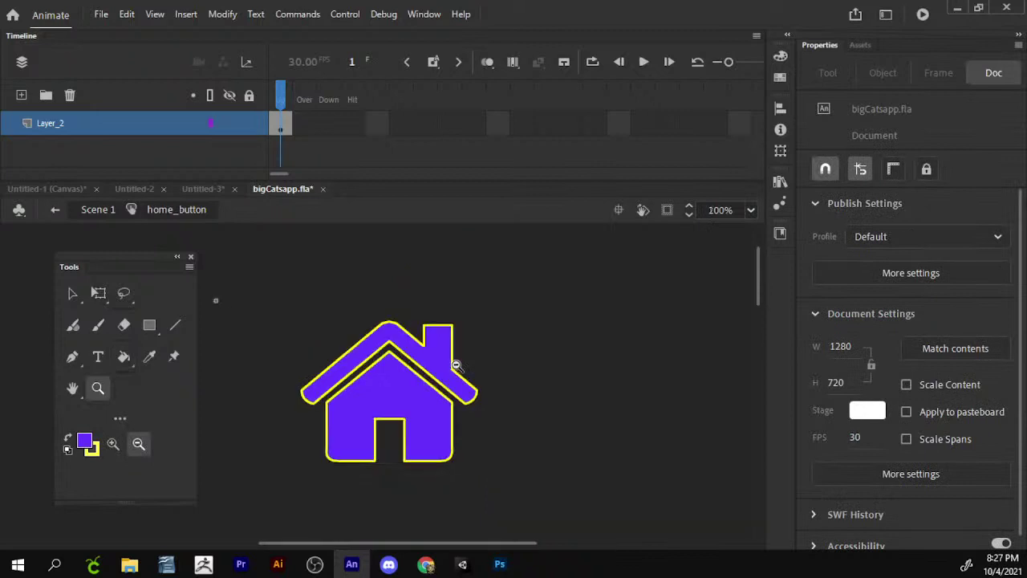
{"action": "left_click", "coordinate": [303, 334]}
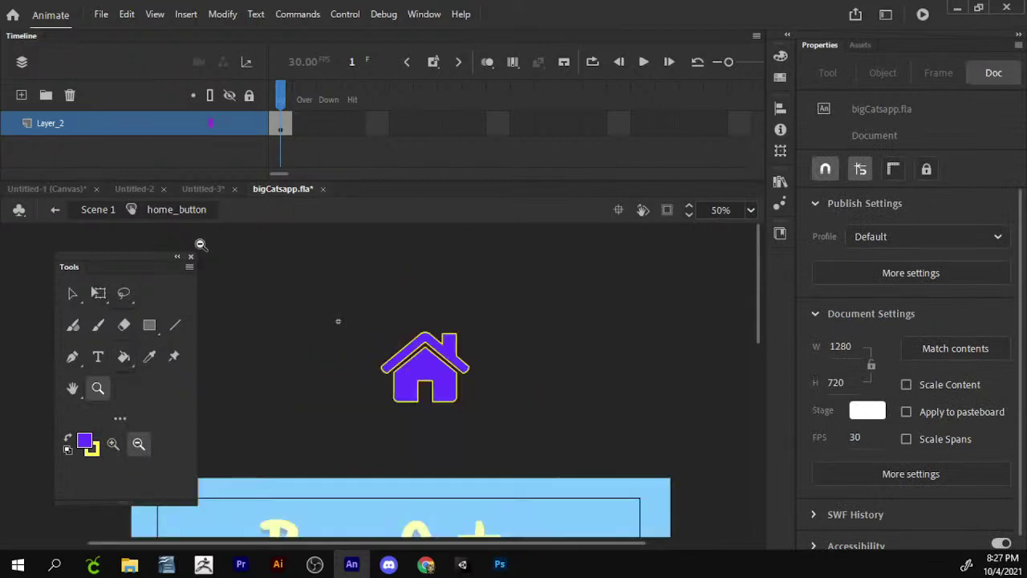
{"action": "left_click", "coordinate": [96, 212]}
{"action": "key", "text": "c"}
{"action": "left_click_drag", "start_coordinate": [451, 369], "coordinate": [566, 250]}
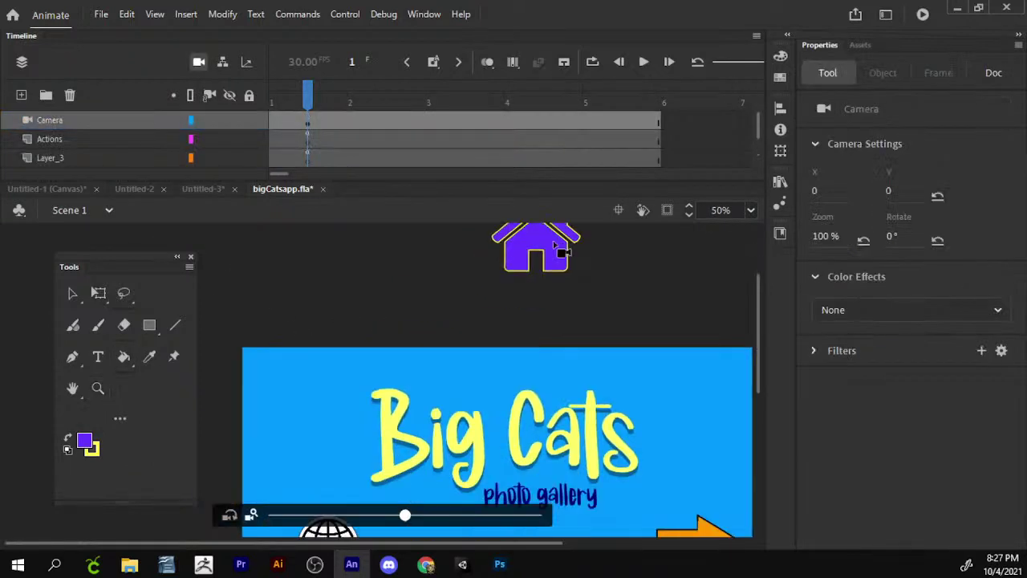
{"action": "left_click", "coordinate": [111, 210]}
{"action": "left_click", "coordinate": [531, 313]}
{"action": "left_click", "coordinate": [100, 389]}
{"action": "left_click", "coordinate": [545, 286], "text": "alt"}
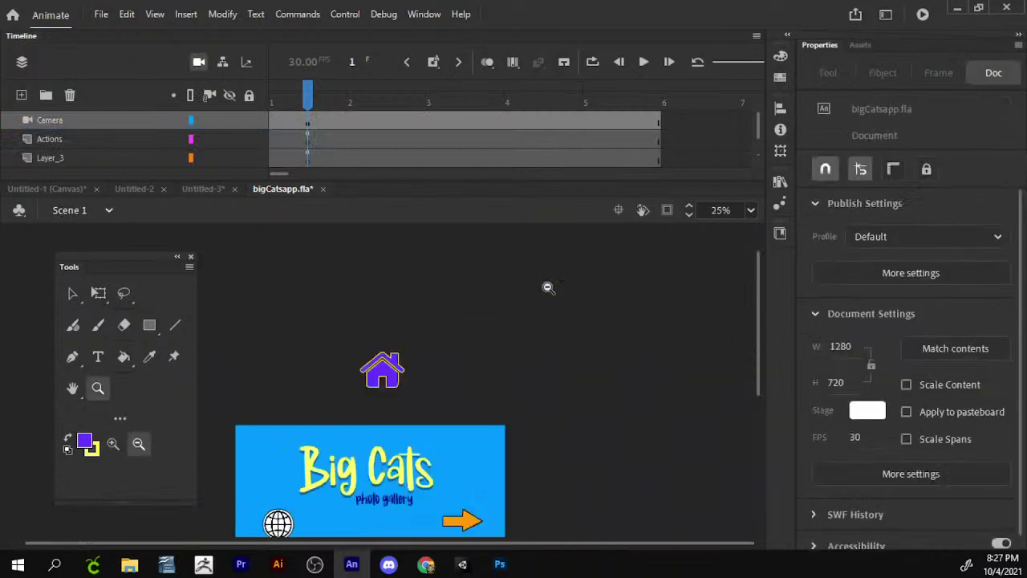
- Cut the home button from frame 1 of the home layer
{"action": "key", "text": "v"}
{"action": "left_click", "coordinate": [392, 377]}
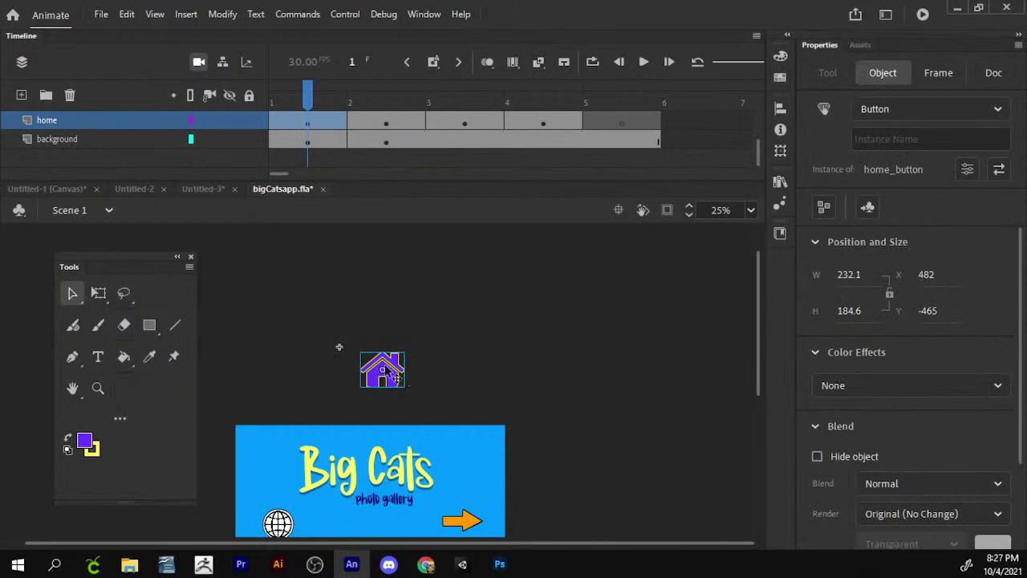
{"action": "right_click", "coordinate": [393, 375]}
{"action": "left_click", "coordinate": [456, 63]}
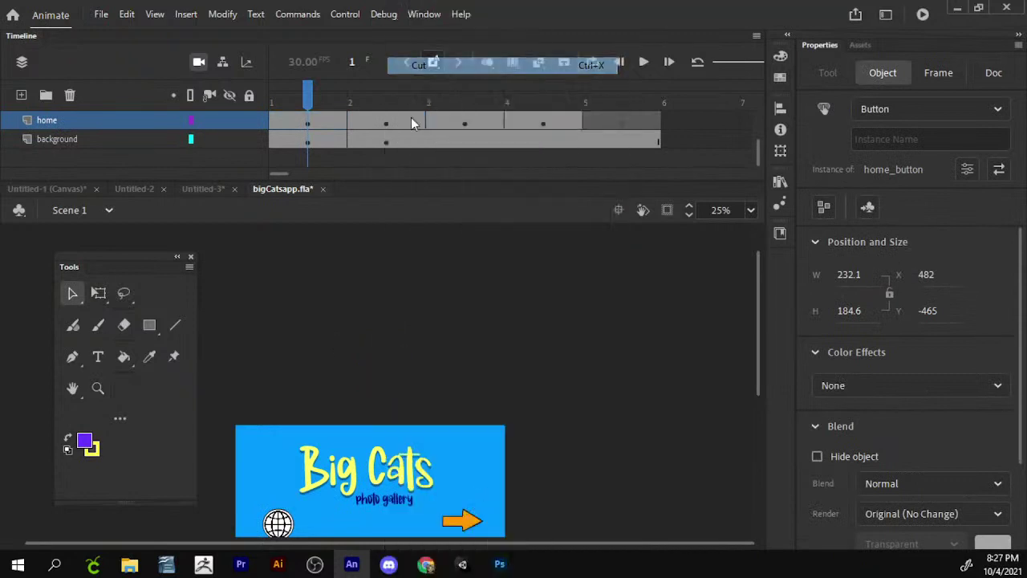
- On frame 2 of the home layer, shift the framed puma photo and the next arrow slightly to the right
{"action": "left_click", "coordinate": [386, 122]}
{"action": "scroll", "coordinate": [390, 353], "scroll_direction": "down", "scroll_amount": 3}
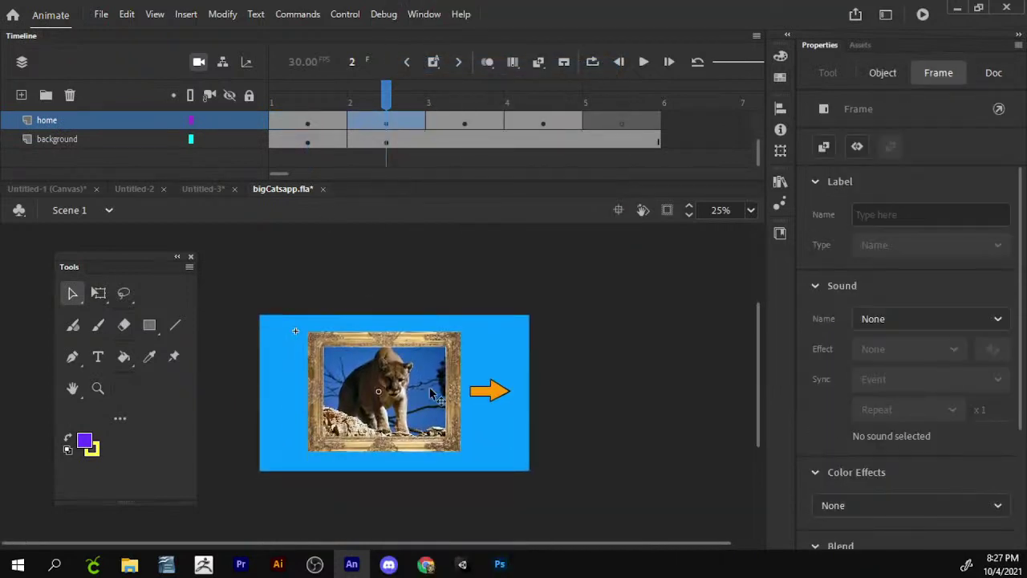
{"action": "left_click_drag", "start_coordinate": [419, 391], "coordinate": [440, 390]}
{"action": "left_click", "coordinate": [489, 393]}
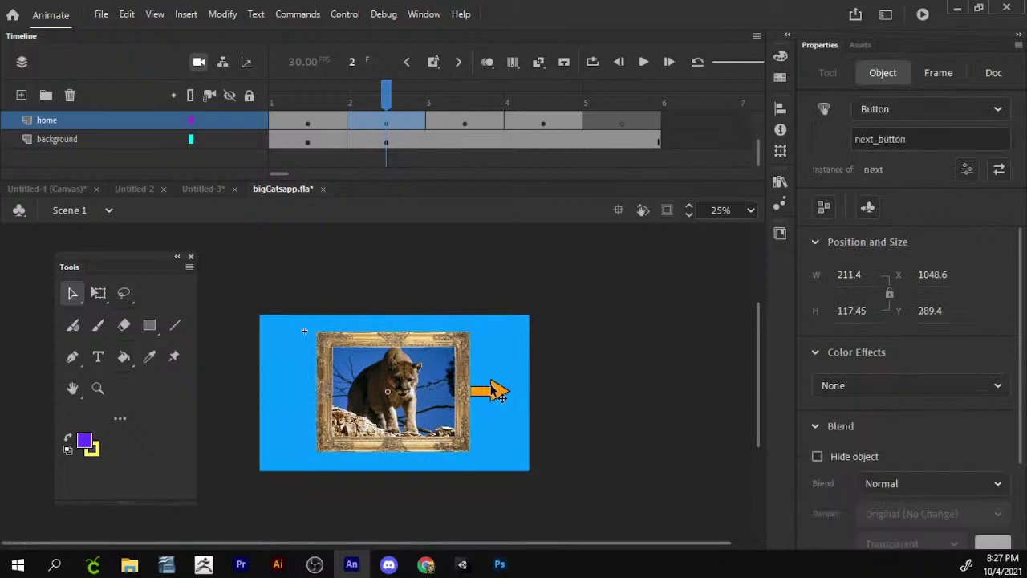
{"action": "left_click", "coordinate": [384, 410]}
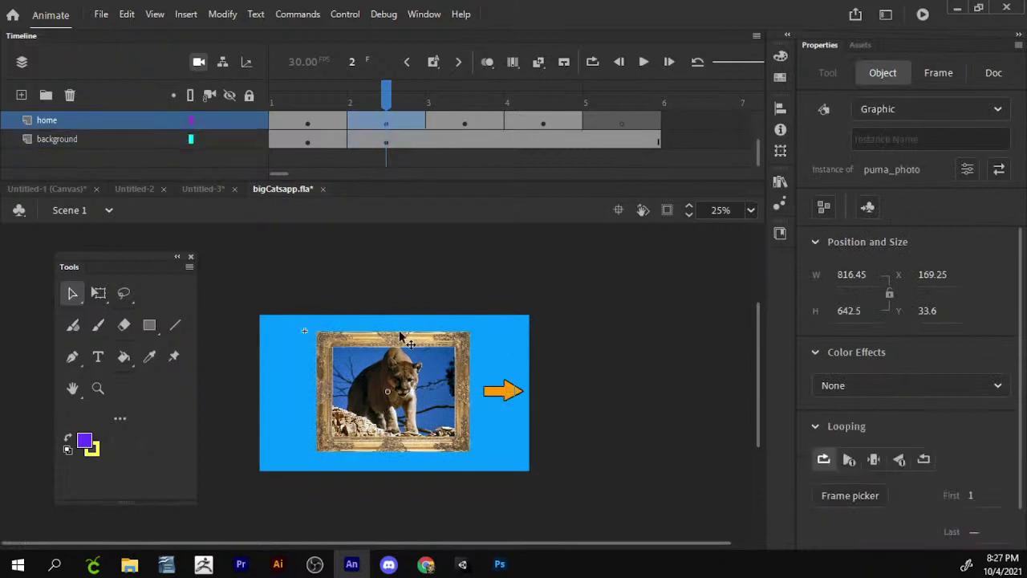
- Add the static text "puma" in the SUNCUT font below the framed photo and enlarge it to about 209 px wide
{"action": "left_click", "coordinate": [97, 357]}
{"action": "left_click", "coordinate": [379, 462]}
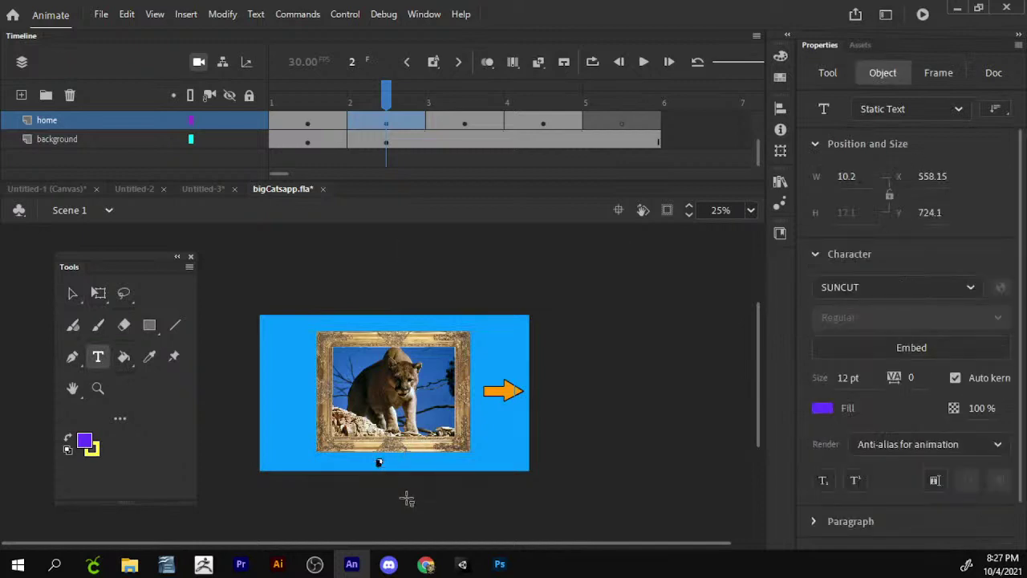
{"action": "type", "text": "C"}
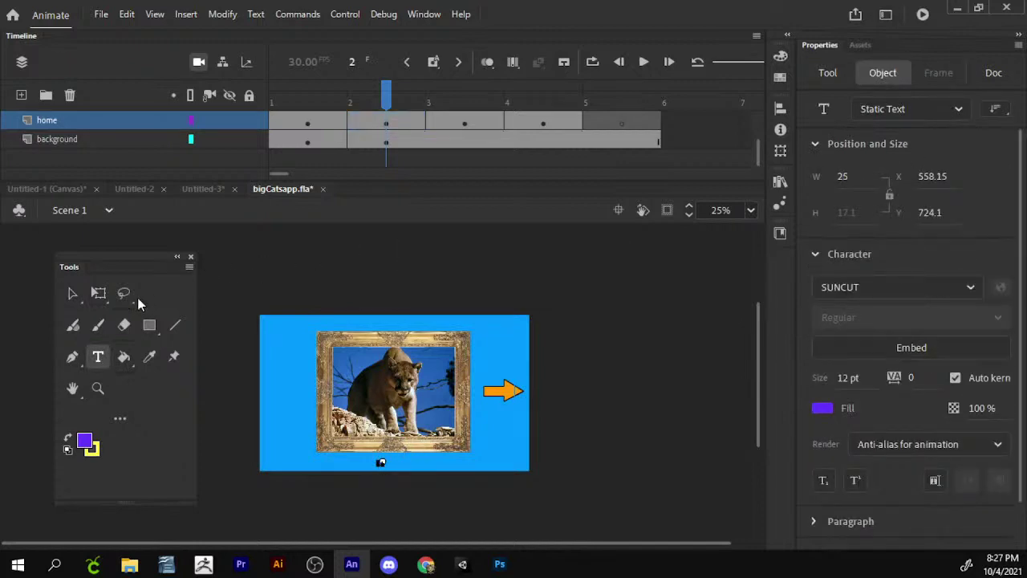
{"action": "left_click", "coordinate": [98, 293]}
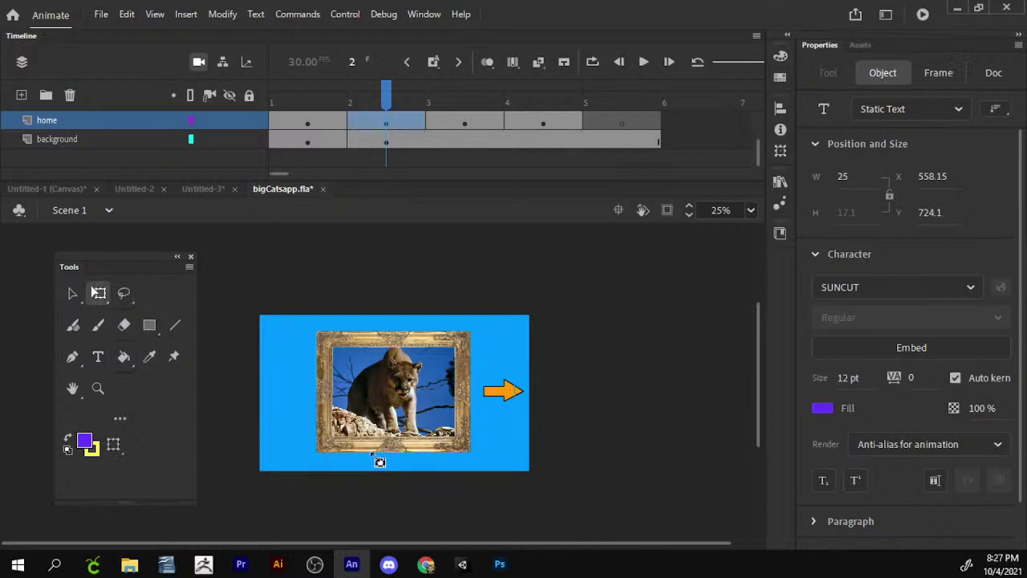
{"action": "left_click_drag", "start_coordinate": [380, 462], "coordinate": [356, 443]}
- Set the puma caption's fill to dark gray and move it to about X 516, centered beneath the picture frame
{"action": "key", "text": "z"}
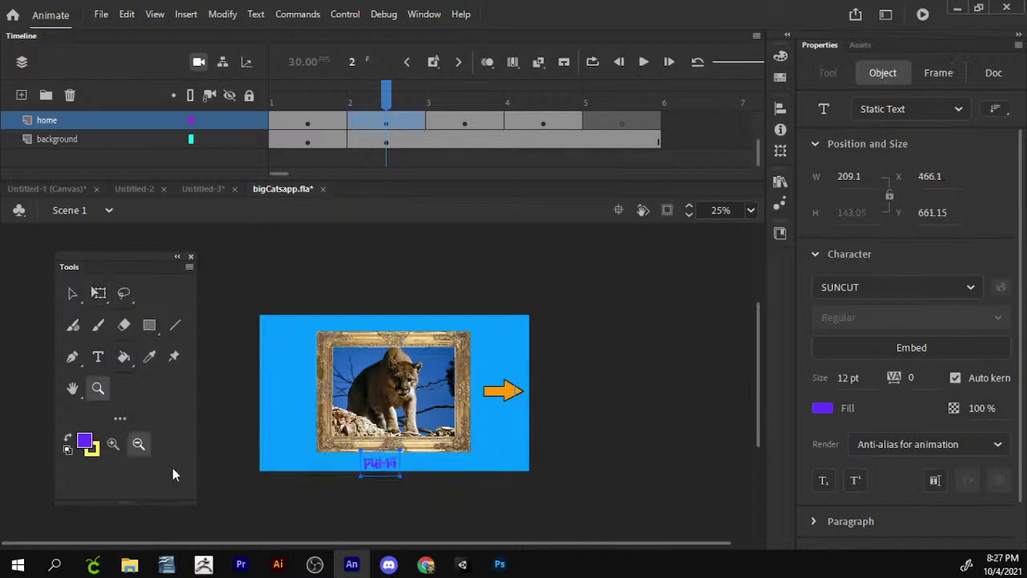
{"action": "left_click", "coordinate": [114, 444]}
{"action": "left_click", "coordinate": [429, 432]}
{"action": "key", "text": "v"}
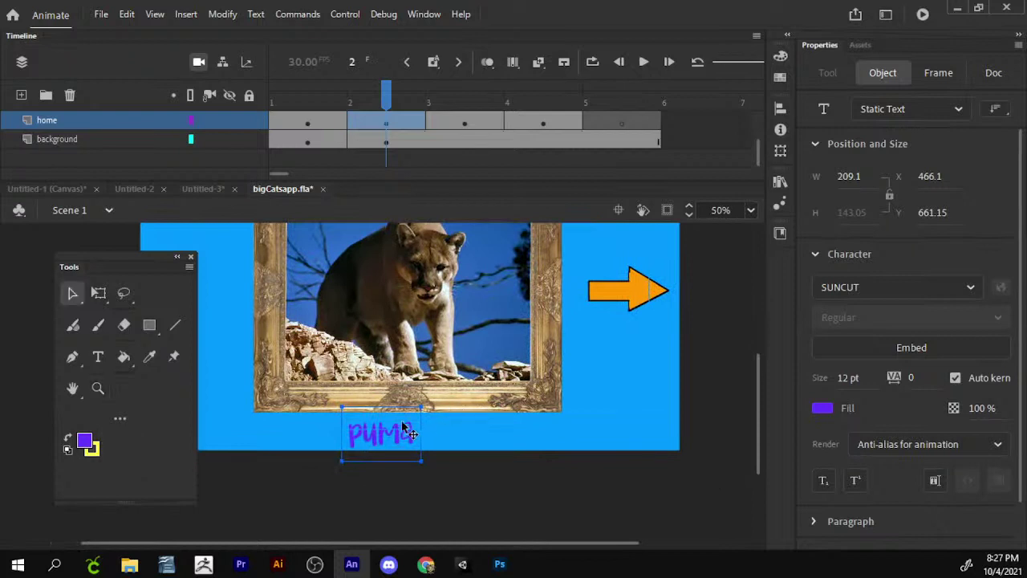
{"action": "double_click", "coordinate": [405, 429]}
{"action": "double_click", "coordinate": [411, 431]}
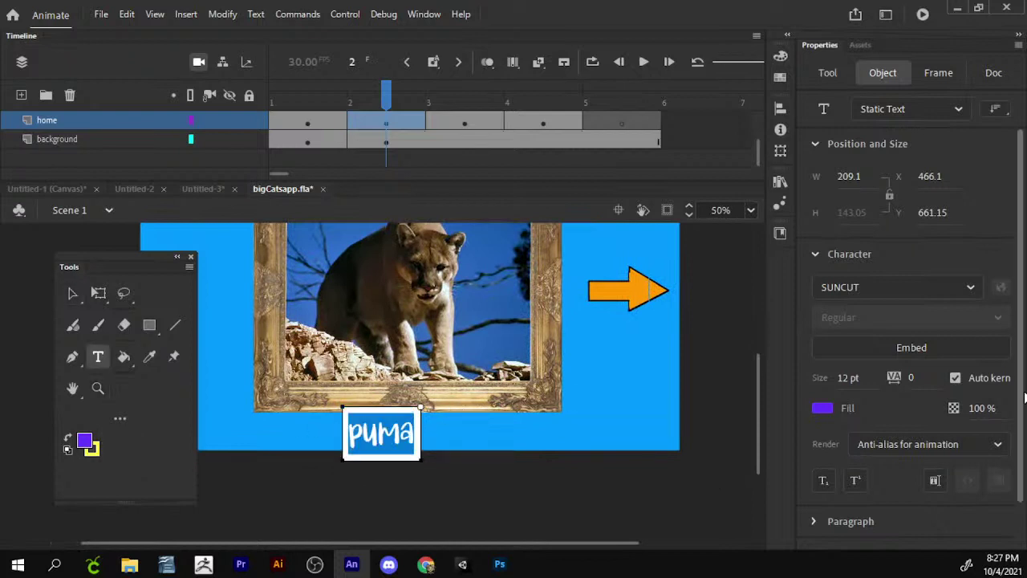
{"action": "left_click", "coordinate": [820, 409]}
{"action": "left_click", "coordinate": [580, 275]}
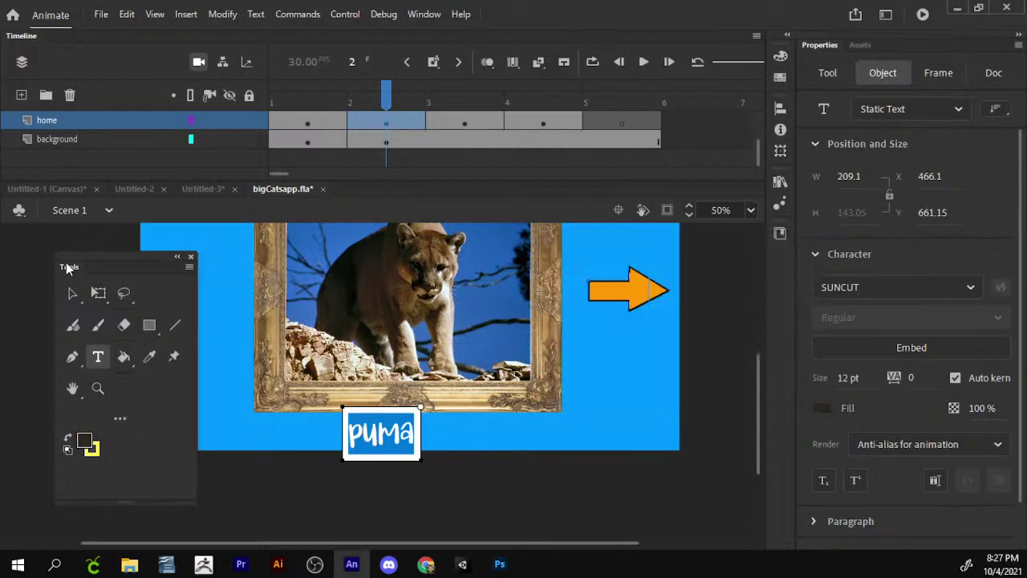
{"action": "left_click", "coordinate": [71, 293]}
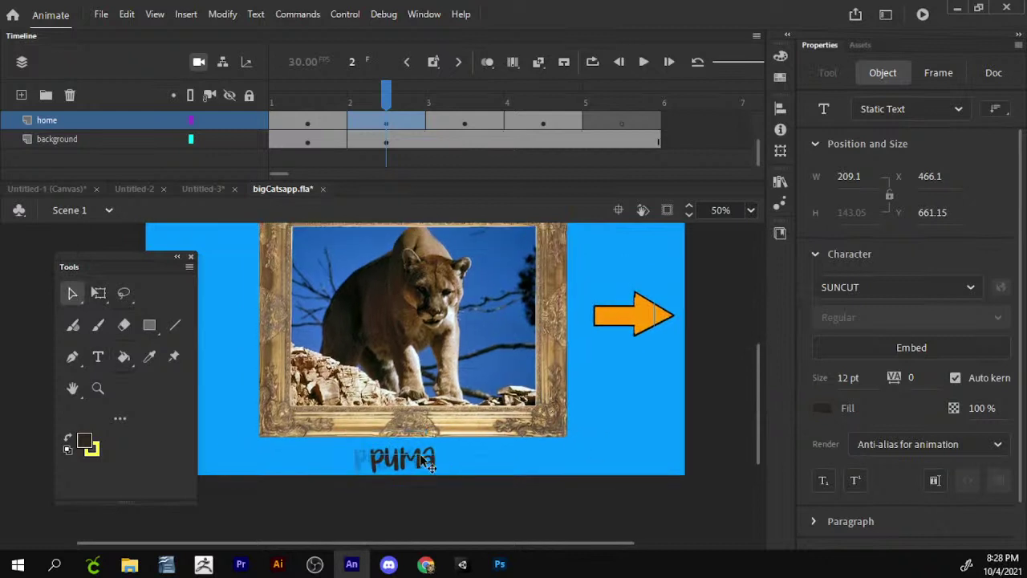
{"action": "left_click_drag", "start_coordinate": [419, 456], "coordinate": [426, 456]}
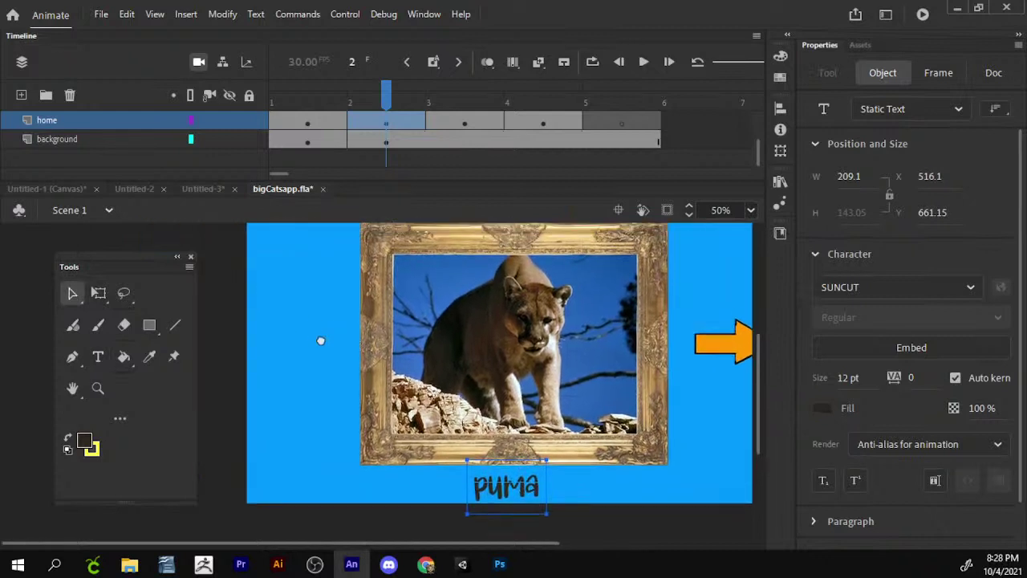
- Deselect the puma caption, lock the background layer and turn off the camera
{"action": "left_click", "coordinate": [320, 340]}
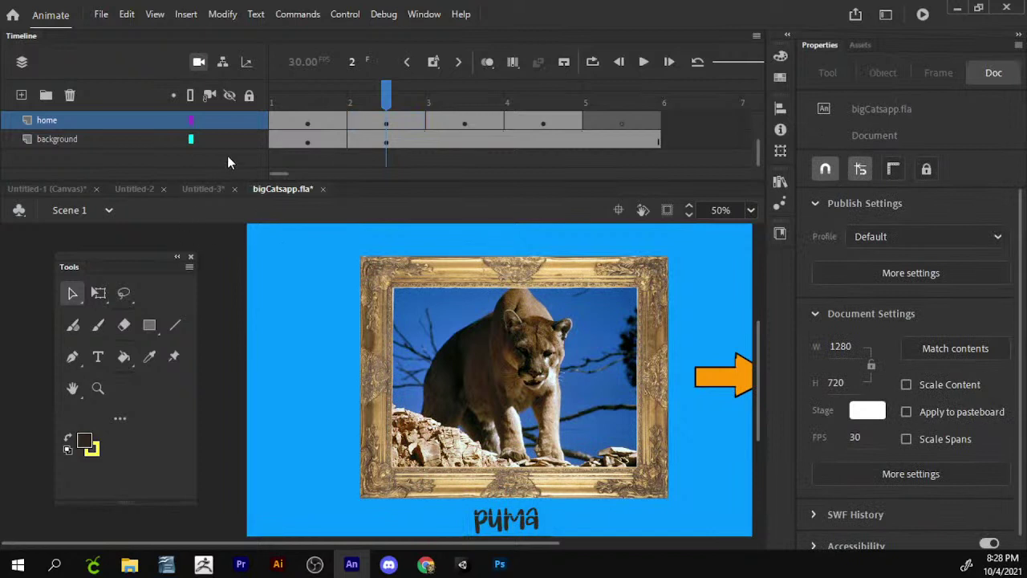
{"action": "left_click", "coordinate": [248, 139]}
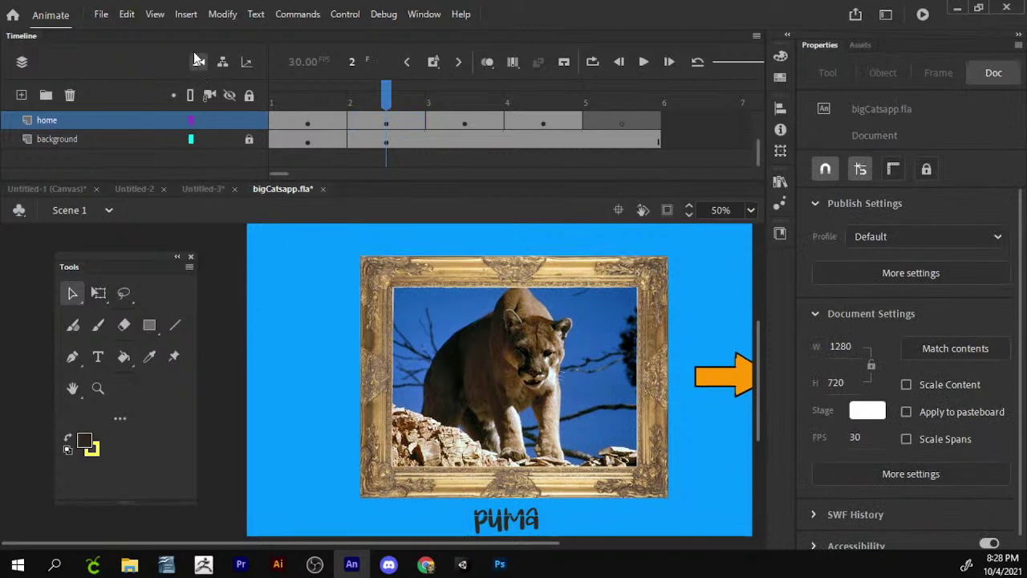
{"action": "left_click", "coordinate": [197, 58]}
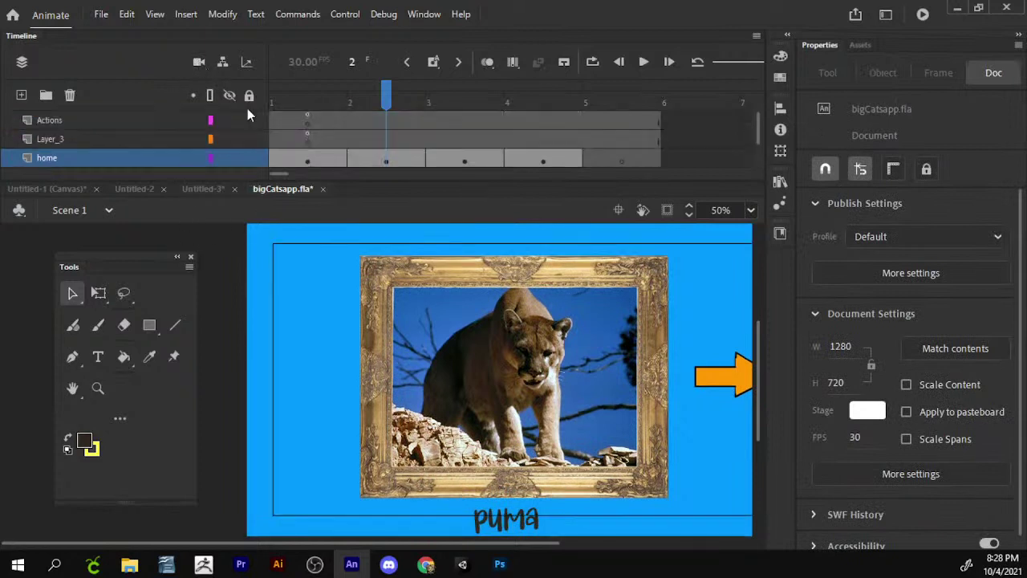
{"action": "left_click", "coordinate": [317, 122]}
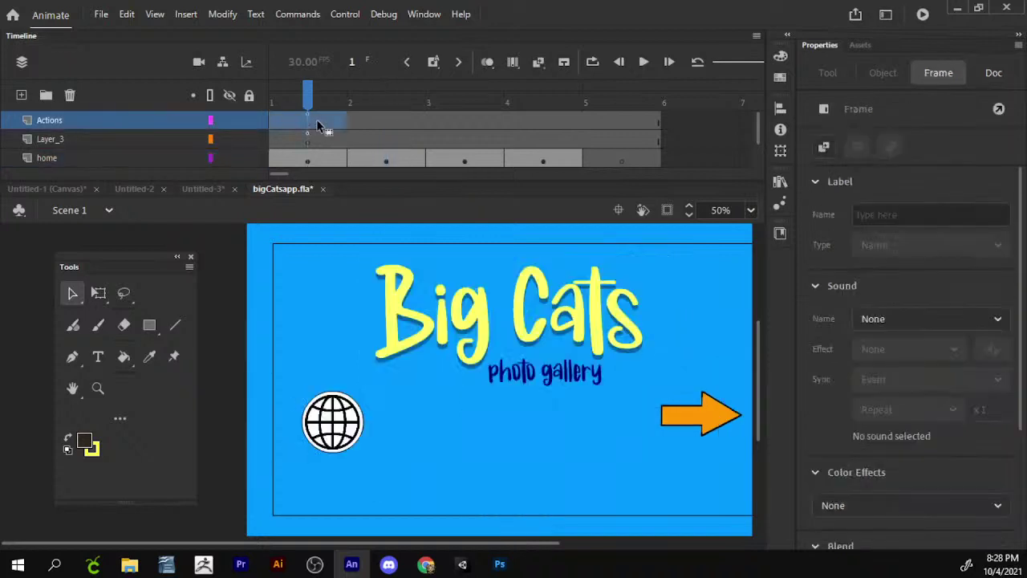
{"action": "left_click", "coordinate": [305, 140]}
{"action": "left_click", "coordinate": [312, 123]}
{"action": "left_click", "coordinate": [313, 138]}
{"action": "left_click", "coordinate": [311, 122]}
{"action": "left_click", "coordinate": [379, 162]}
{"action": "left_click", "coordinate": [388, 125]}
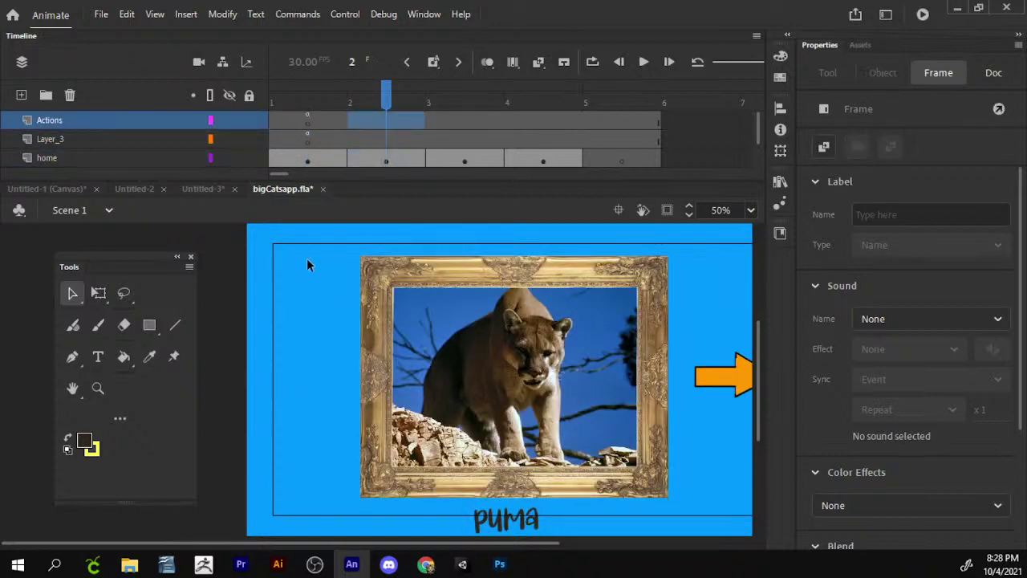
{"action": "right_click", "coordinate": [230, 301]}
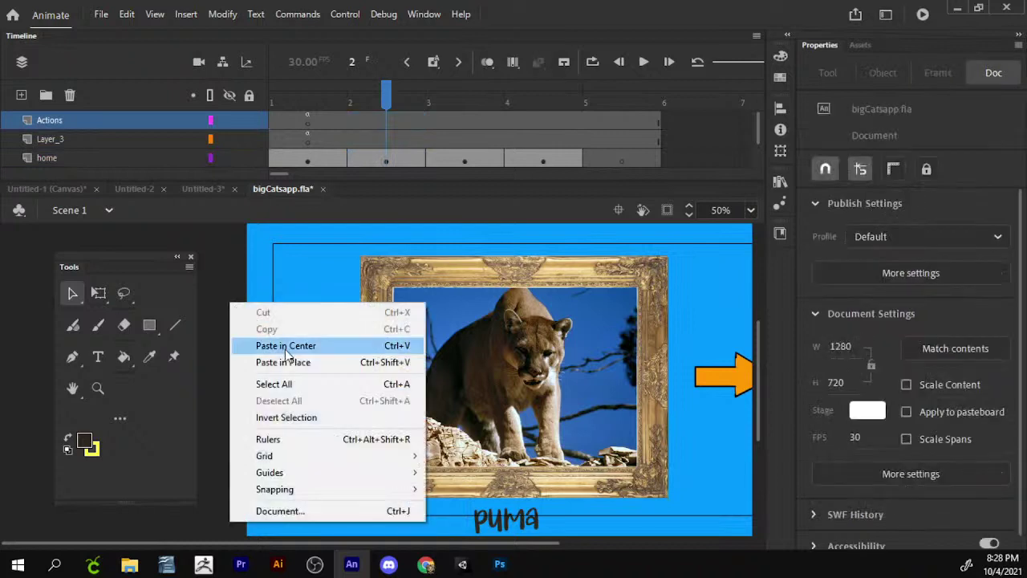
{"action": "left_click", "coordinate": [284, 344]}
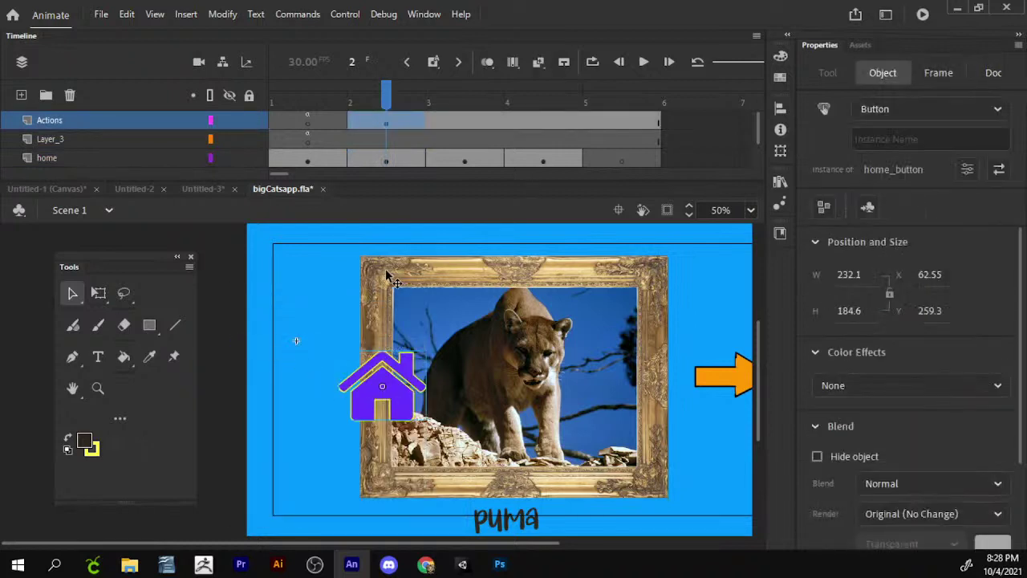
{"action": "key", "text": "ctrl+z"}
- Paste the home button onto frame 2 of the home layer, place it beside the puma frame and shrink it to about 184 px wide
{"action": "left_click", "coordinate": [389, 140]}
{"action": "left_click", "coordinate": [395, 163]}
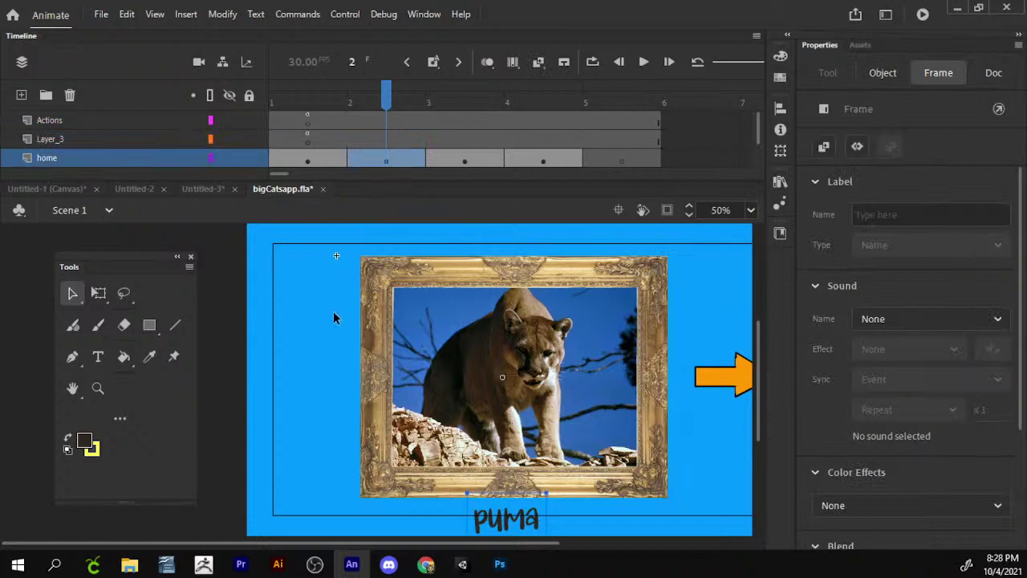
{"action": "right_click", "coordinate": [301, 335]}
{"action": "left_click", "coordinate": [369, 159]}
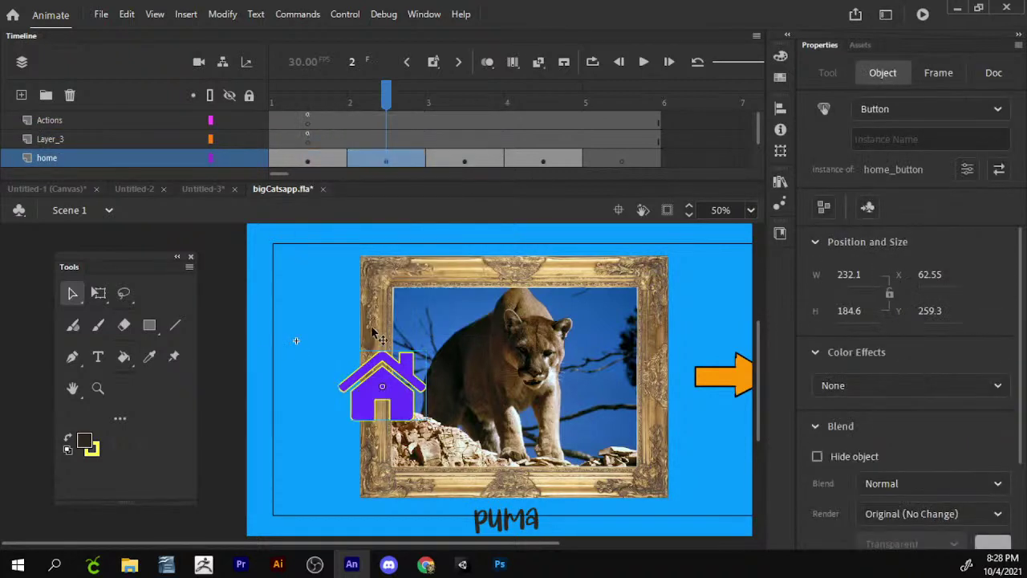
{"action": "left_click_drag", "start_coordinate": [407, 374], "coordinate": [351, 343]}
{"action": "key", "text": "q"}
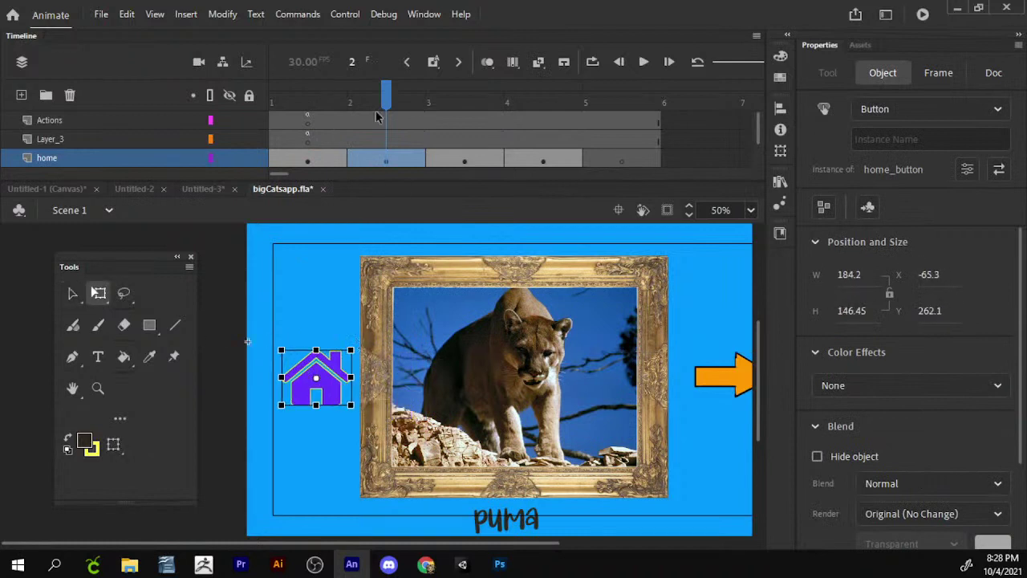
- Give the home button on frame 2 the instance name home_button
{"action": "left_click", "coordinate": [947, 138]}
{"action": "type", "text": "home"}
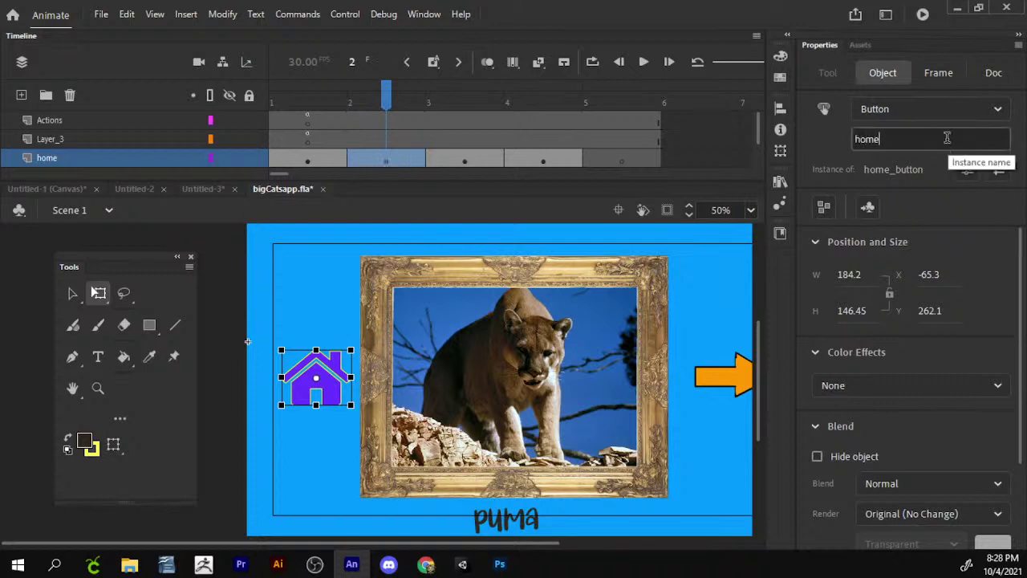
{"action": "type", "text": "_but"}
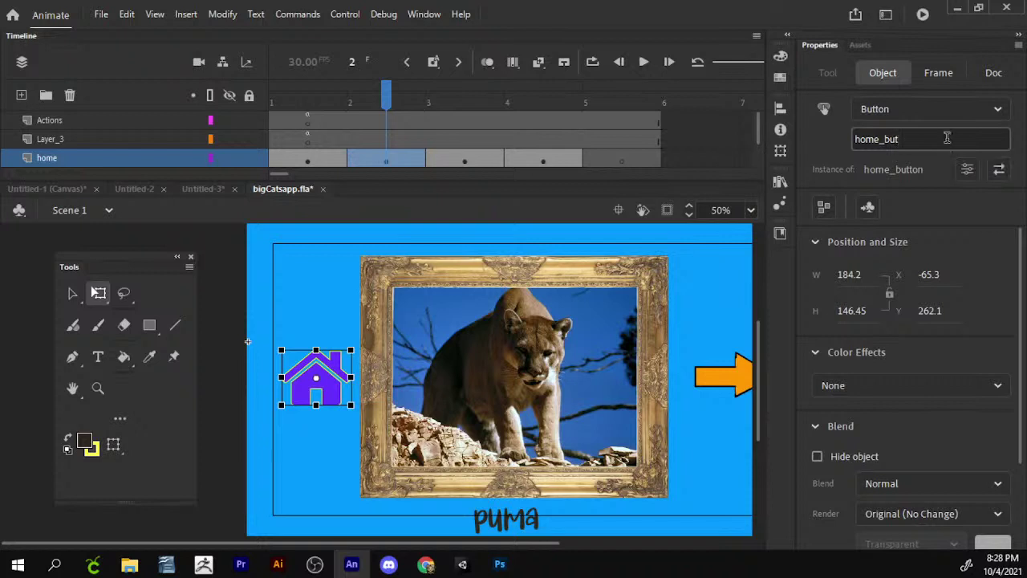
{"action": "type", "text": "ton"}
{"action": "key", "text": "Return"}
{"action": "left_click_drag", "start_coordinate": [387, 93], "coordinate": [308, 93]}
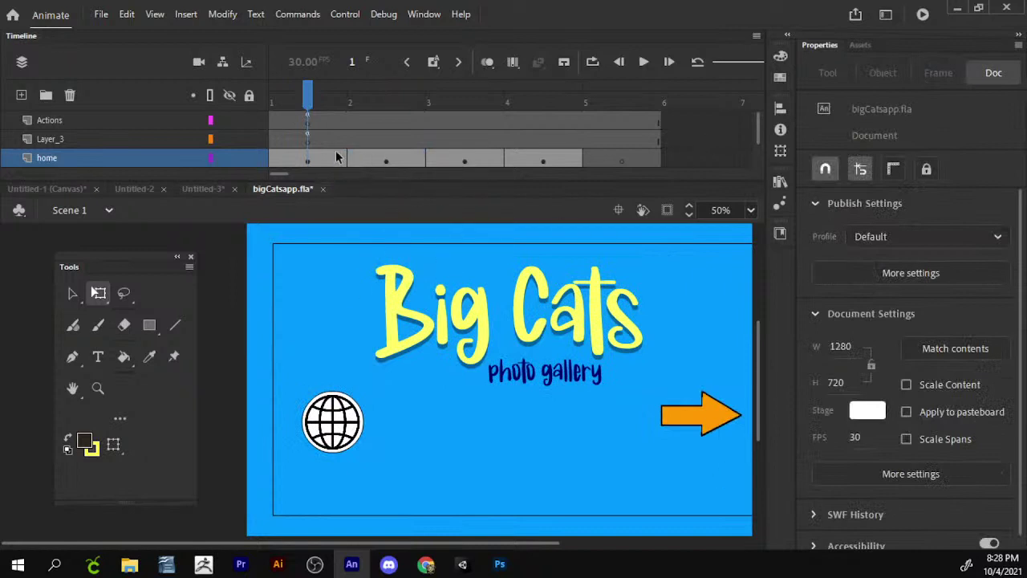
{"action": "left_click", "coordinate": [360, 95]}
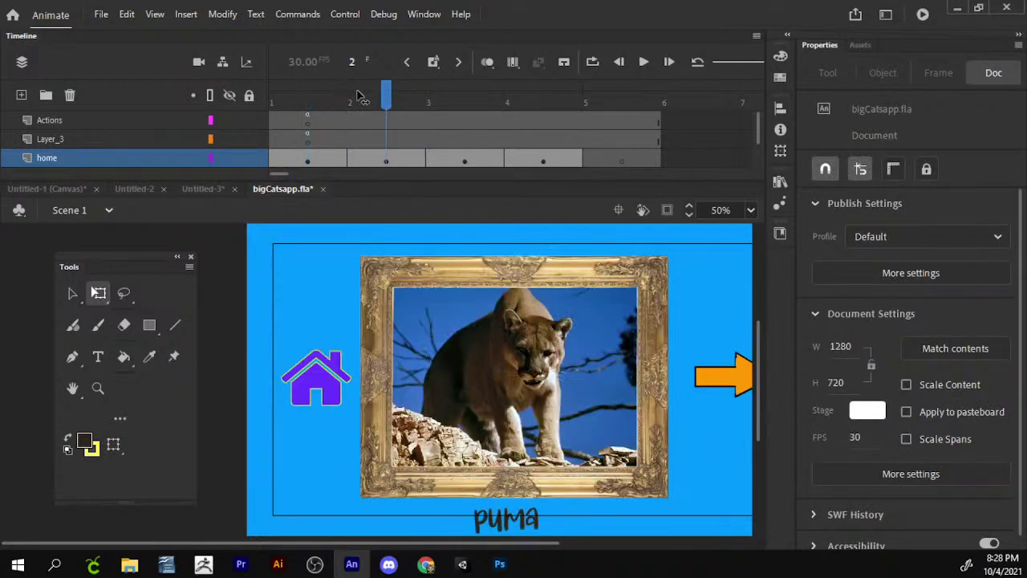
- Add the Timeline Navigation code snippet "Click to Go to Frame and Stop" to the home button on frame 2
{"action": "left_click", "coordinate": [321, 389]}
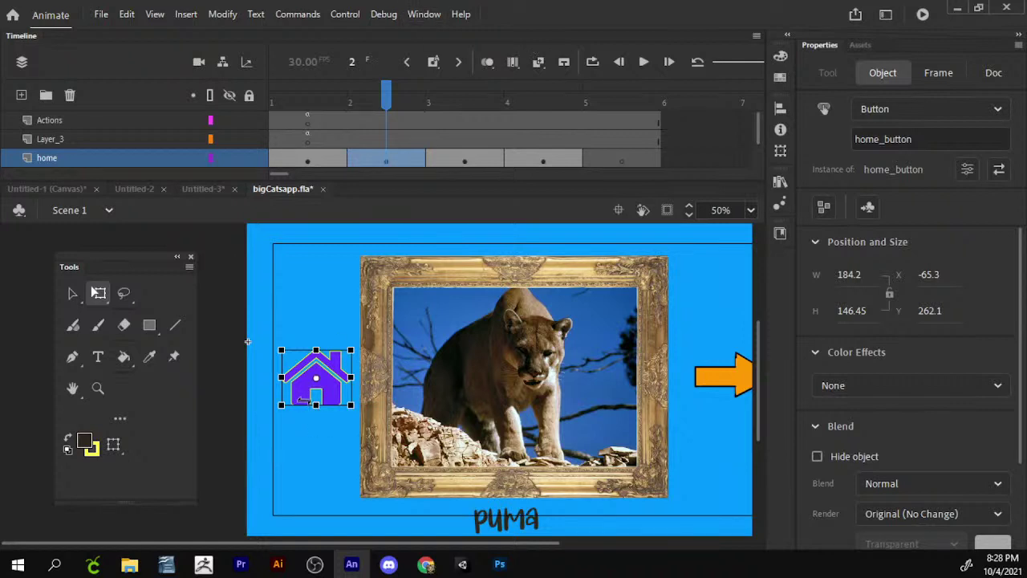
{"action": "key", "text": "ctrl+F9"}
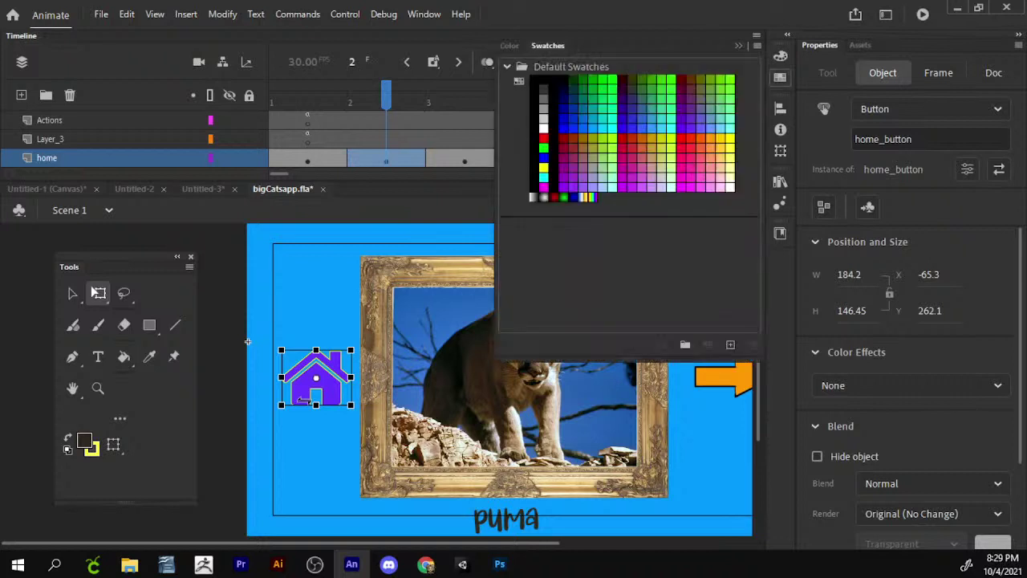
{"action": "key", "text": "ctrl+F9"}
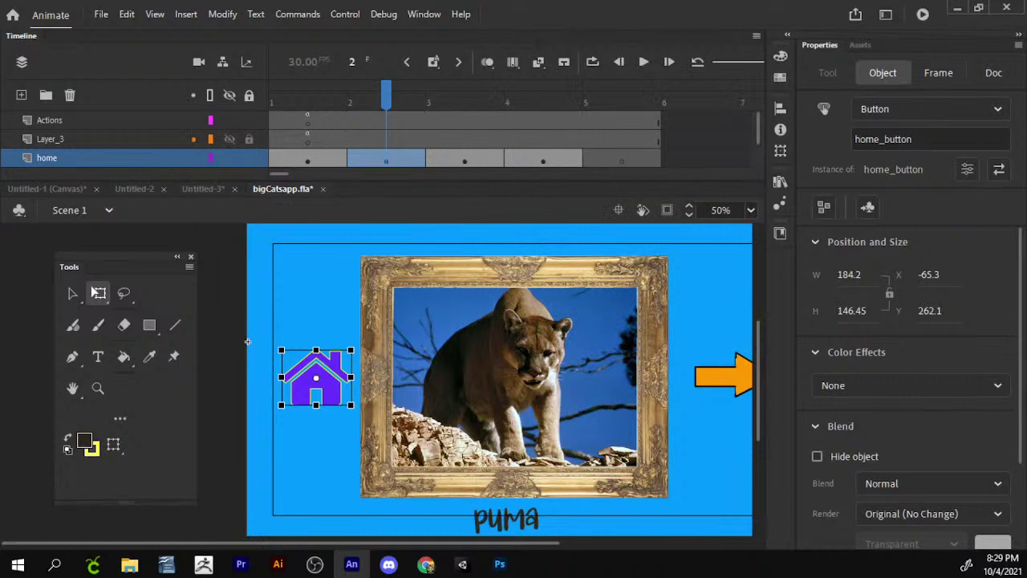
{"action": "key", "text": "F9"}
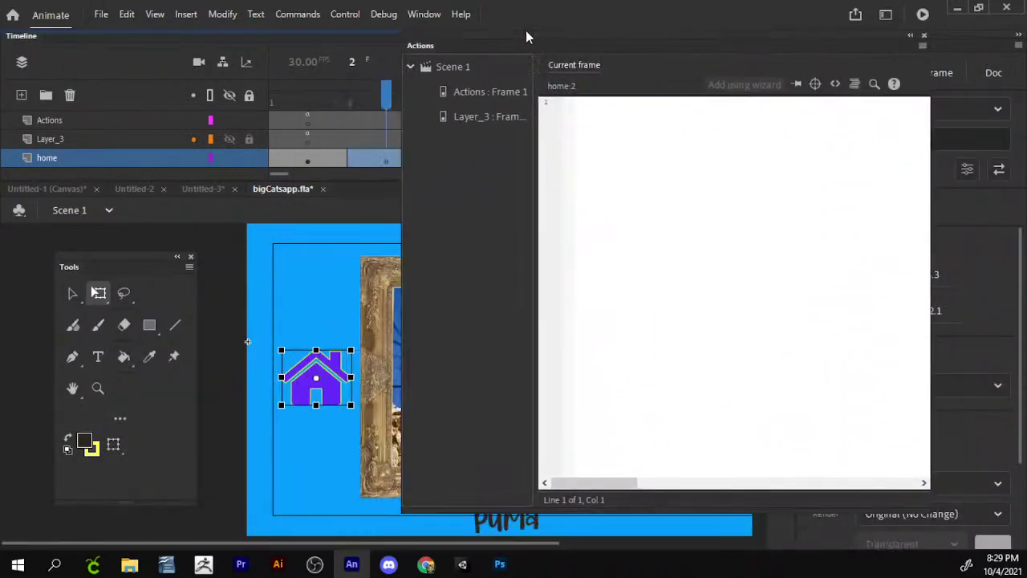
{"action": "left_click_drag", "start_coordinate": [563, 54], "coordinate": [536, 78]}
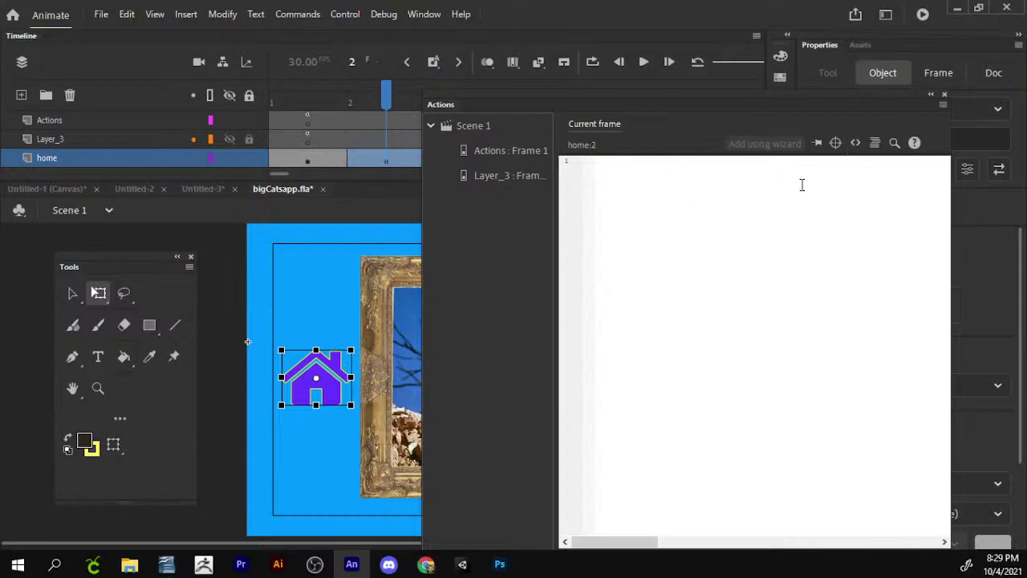
{"action": "left_click", "coordinate": [856, 143]}
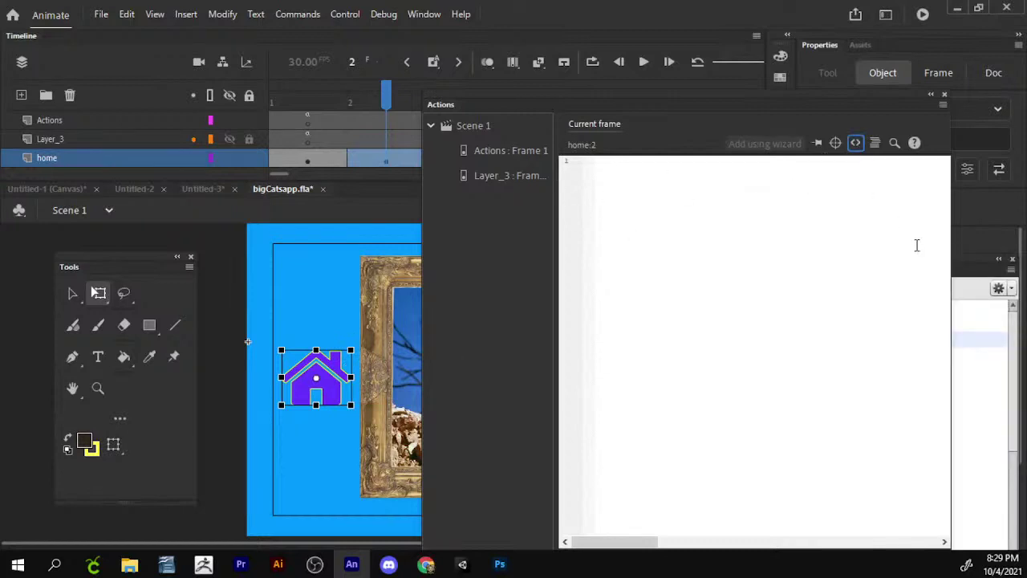
{"action": "left_click_drag", "start_coordinate": [904, 230], "coordinate": [861, 157]}
{"action": "scroll", "coordinate": [634, 309], "scroll_direction": "down", "scroll_amount": 1}
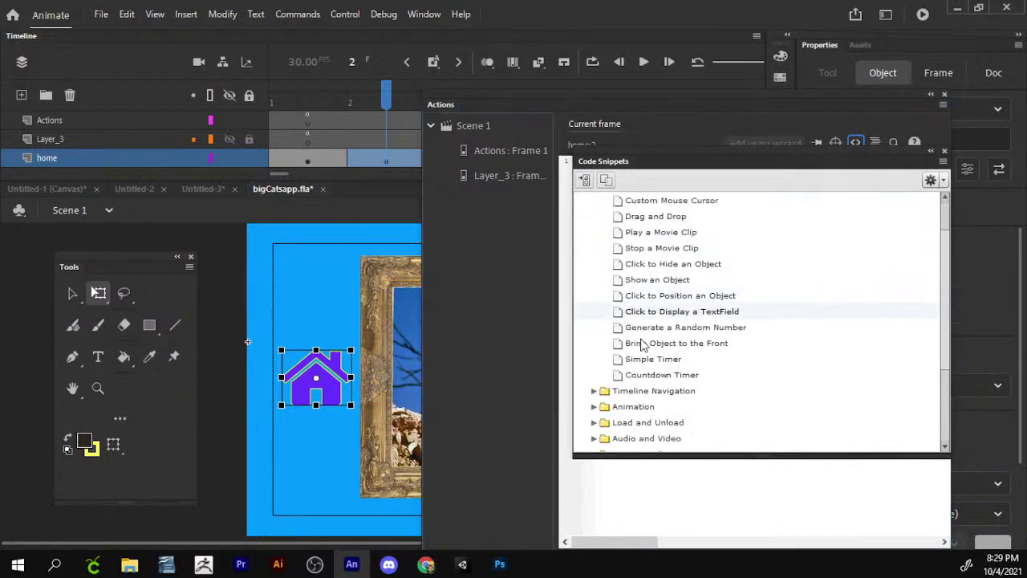
{"action": "left_click", "coordinate": [594, 391]}
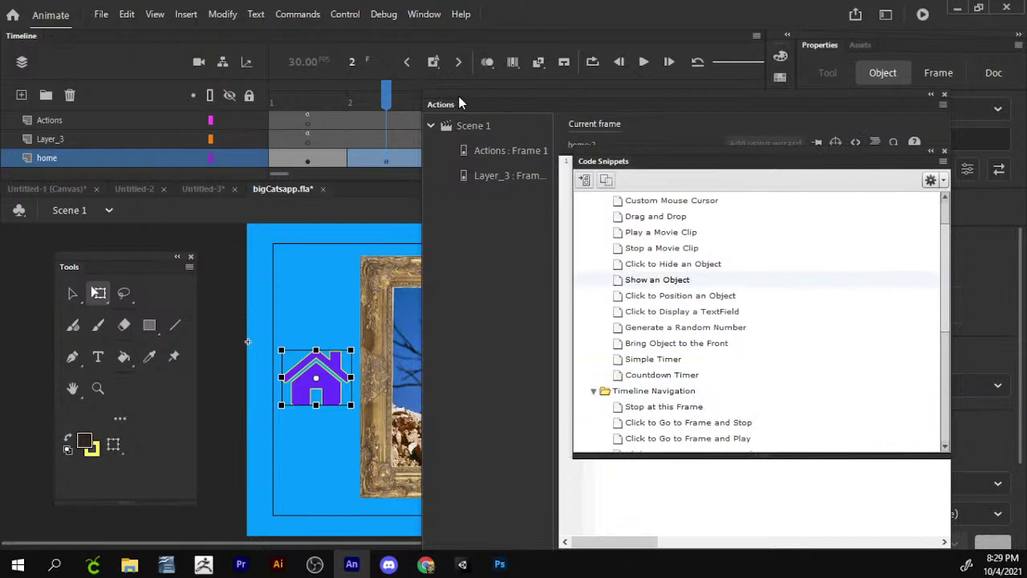
{"action": "scroll", "coordinate": [690, 378], "scroll_direction": "down", "scroll_amount": 1}
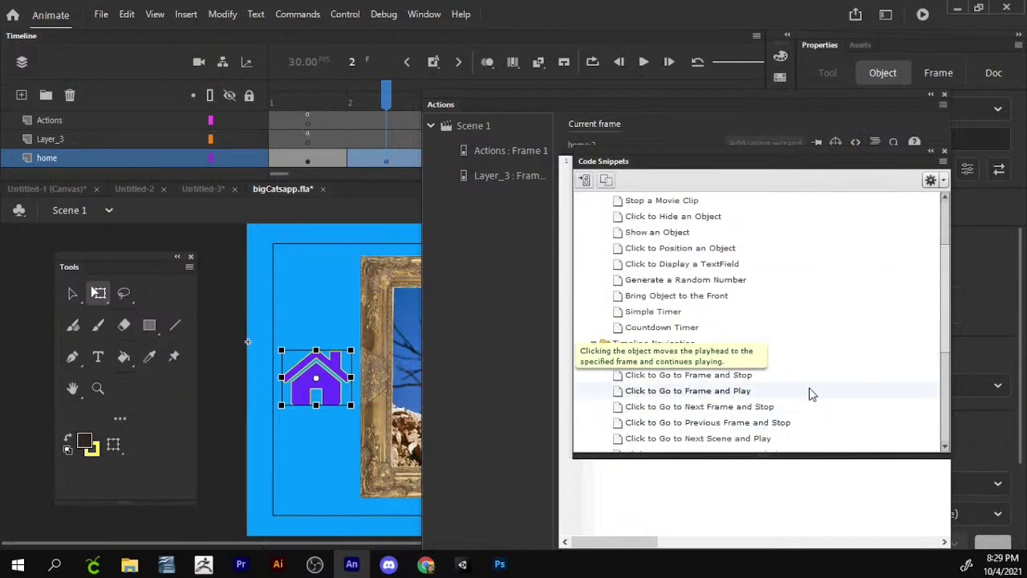
{"action": "left_click", "coordinate": [762, 380]}
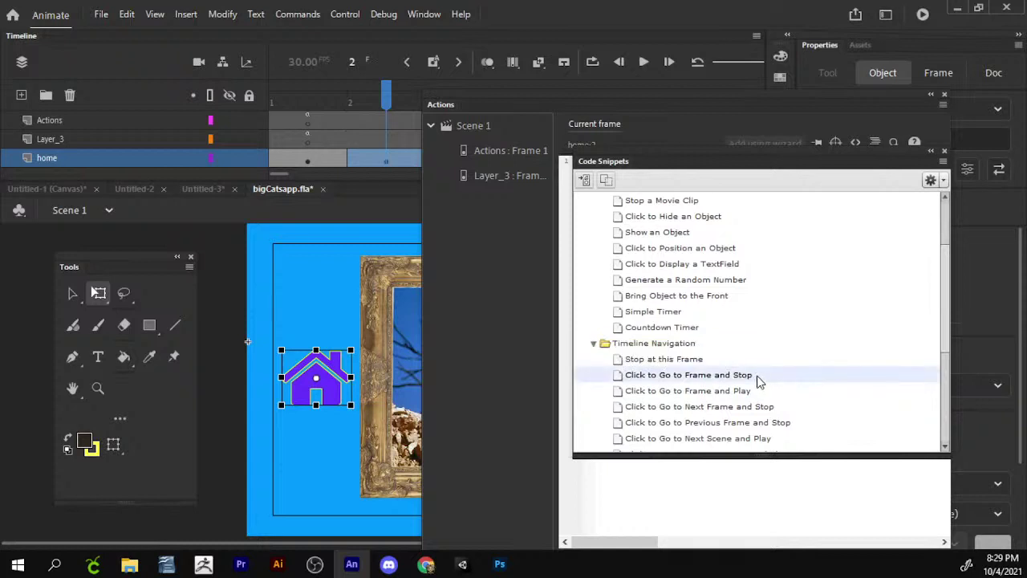
{"action": "left_click", "coordinate": [585, 181]}
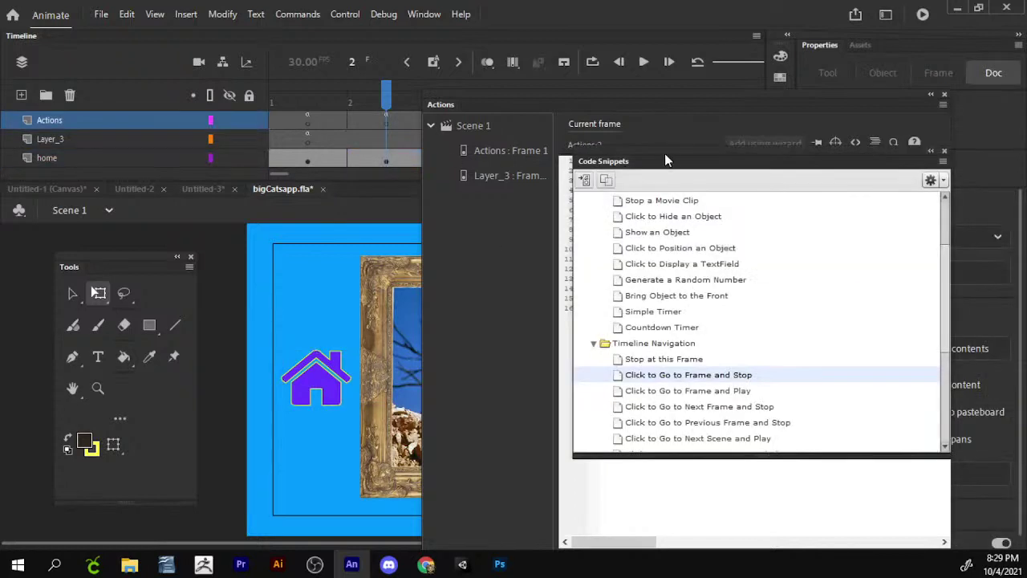
- Set the gotoAndStop frame number in the home button's code to 0 and test the movie
{"action": "left_click", "coordinate": [697, 331]}
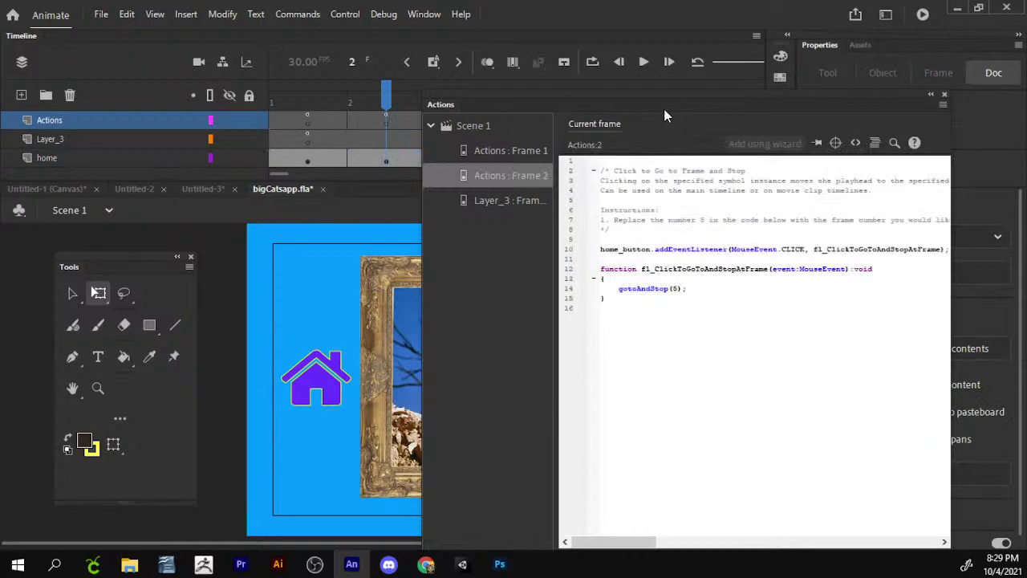
{"action": "left_click_drag", "start_coordinate": [643, 99], "coordinate": [620, 127]}
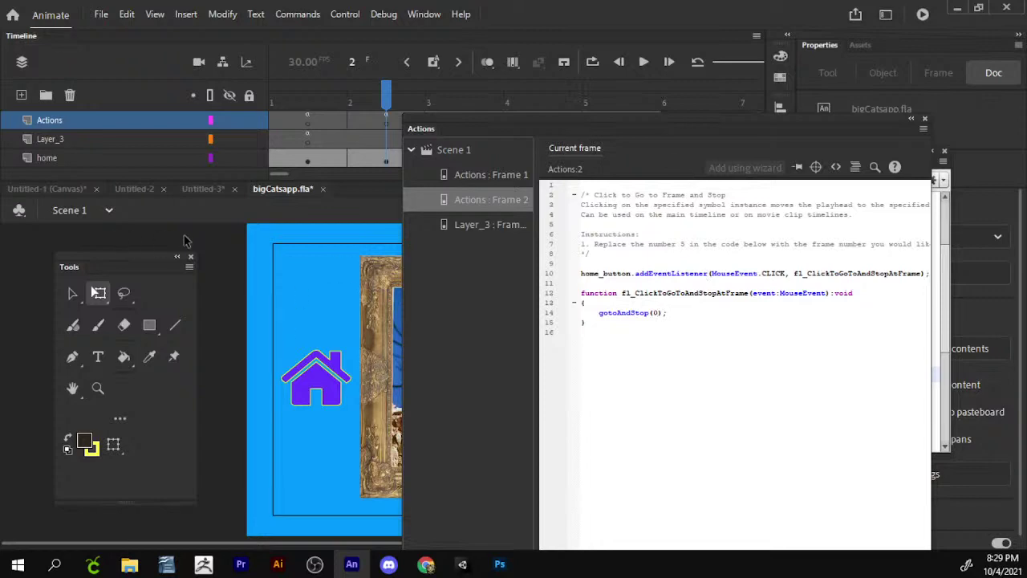
{"action": "key", "text": "ctrl+Return"}
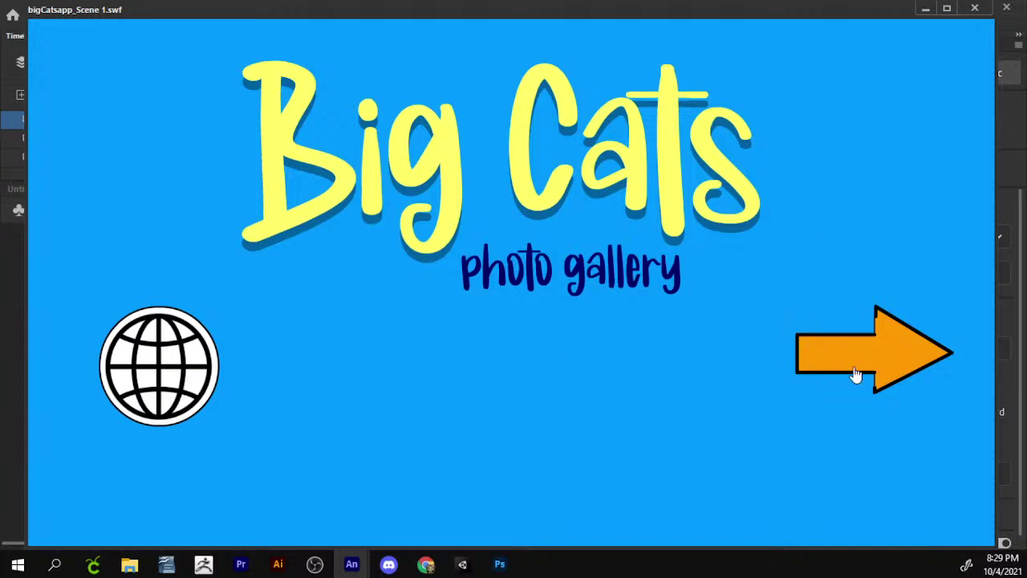
{"action": "left_click_drag", "start_coordinate": [914, 8], "coordinate": [728, 137]}
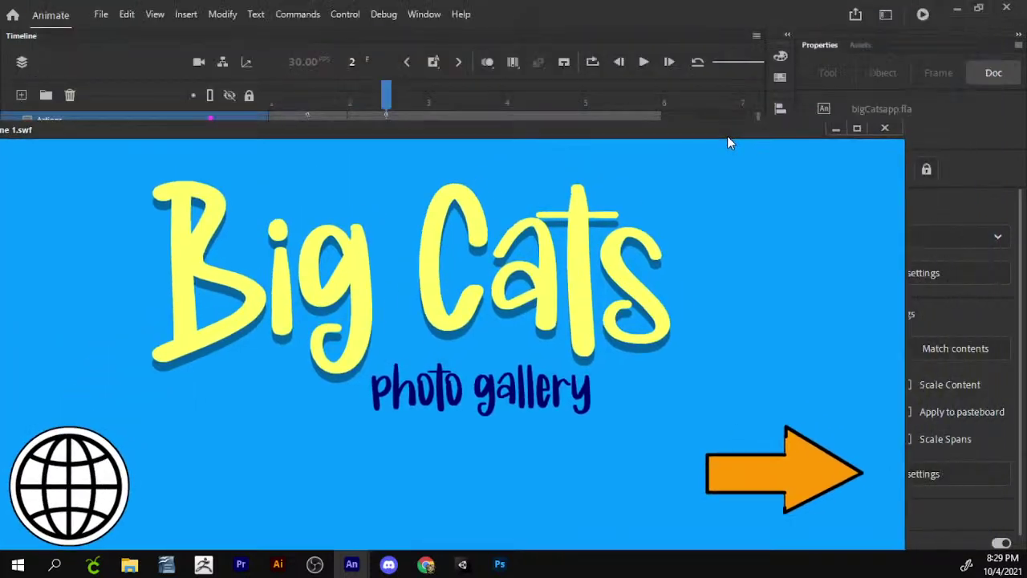
{"action": "left_click", "coordinate": [885, 129]}
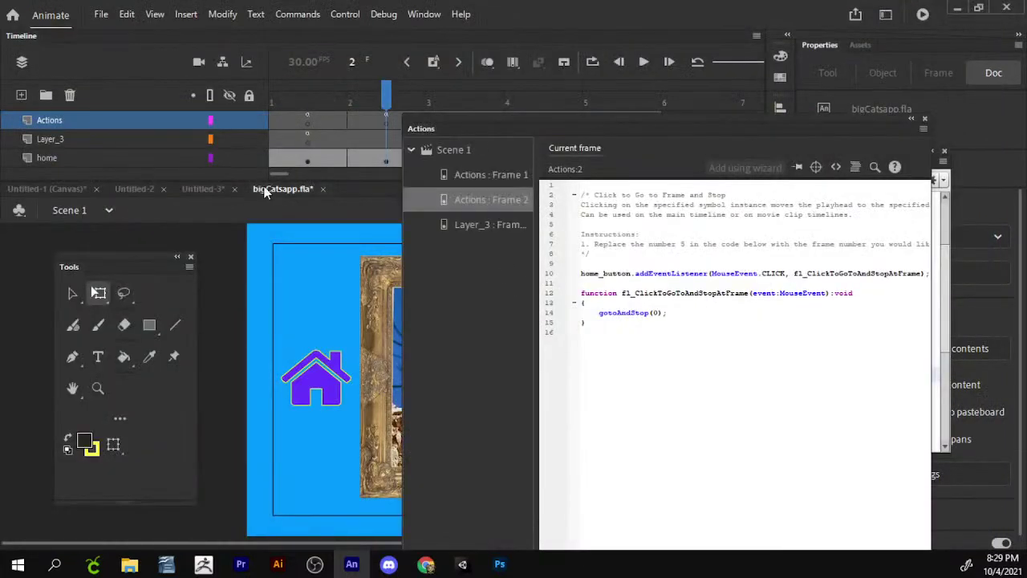
- Add the Timeline Navigation code snippet "Click to Go to Frame and Stop" to the orange next arrow on frame 1
{"action": "left_click_drag", "start_coordinate": [385, 101], "coordinate": [276, 102]}
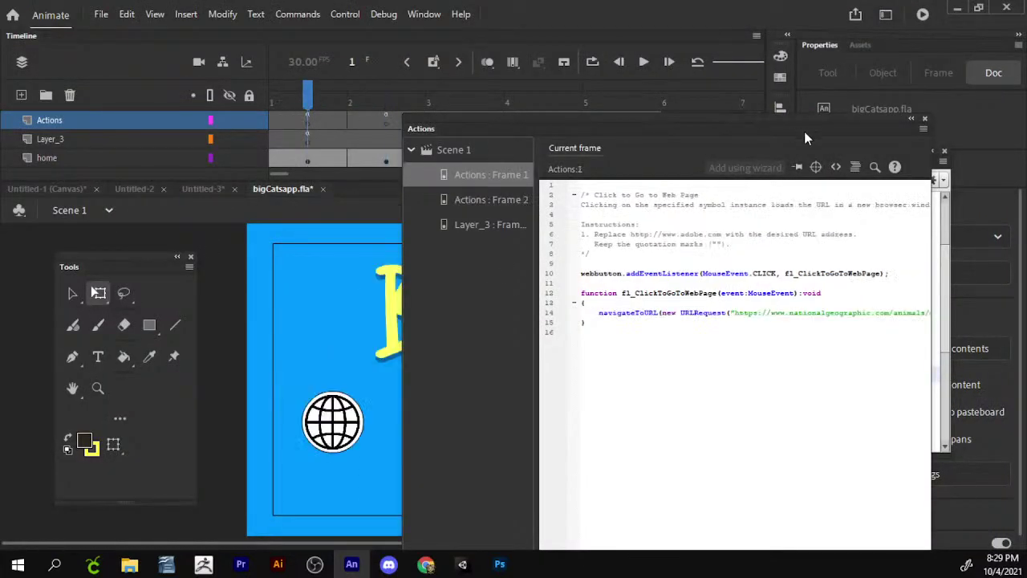
{"action": "left_click_drag", "start_coordinate": [828, 126], "coordinate": [410, 449]}
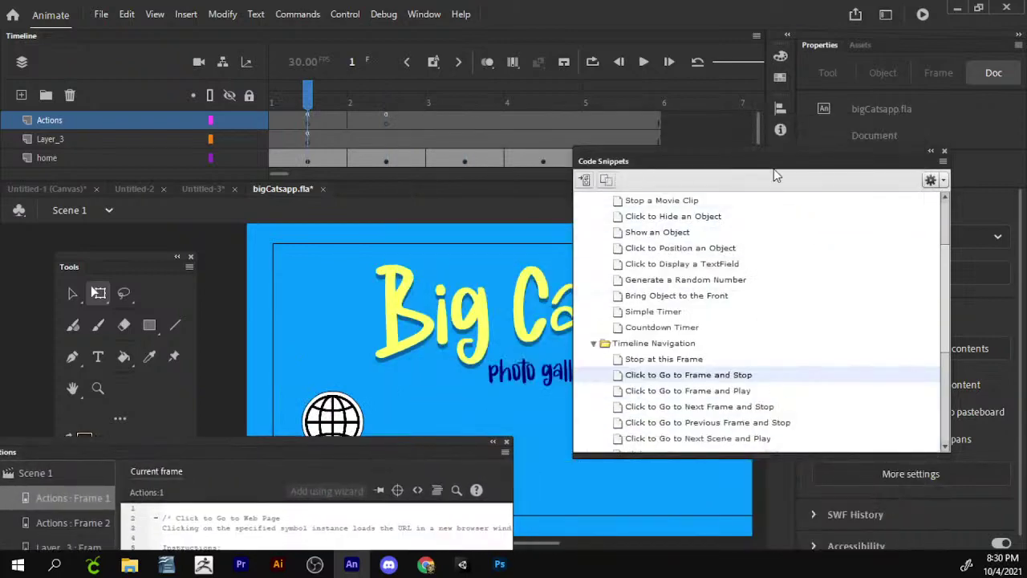
{"action": "left_click_drag", "start_coordinate": [814, 164], "coordinate": [980, 88]}
{"action": "left_click", "coordinate": [732, 414]}
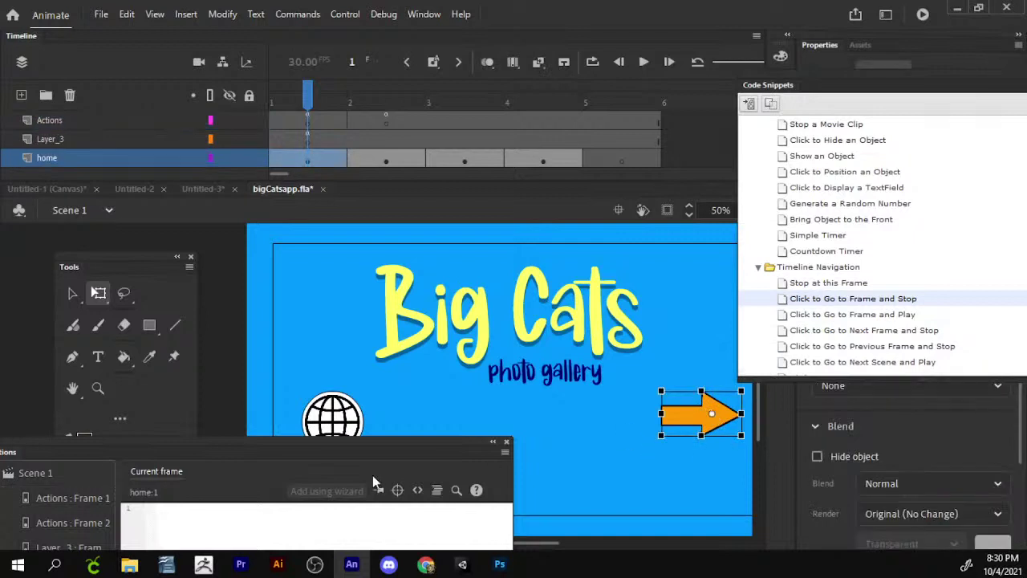
{"action": "left_click_drag", "start_coordinate": [368, 453], "coordinate": [410, 191]}
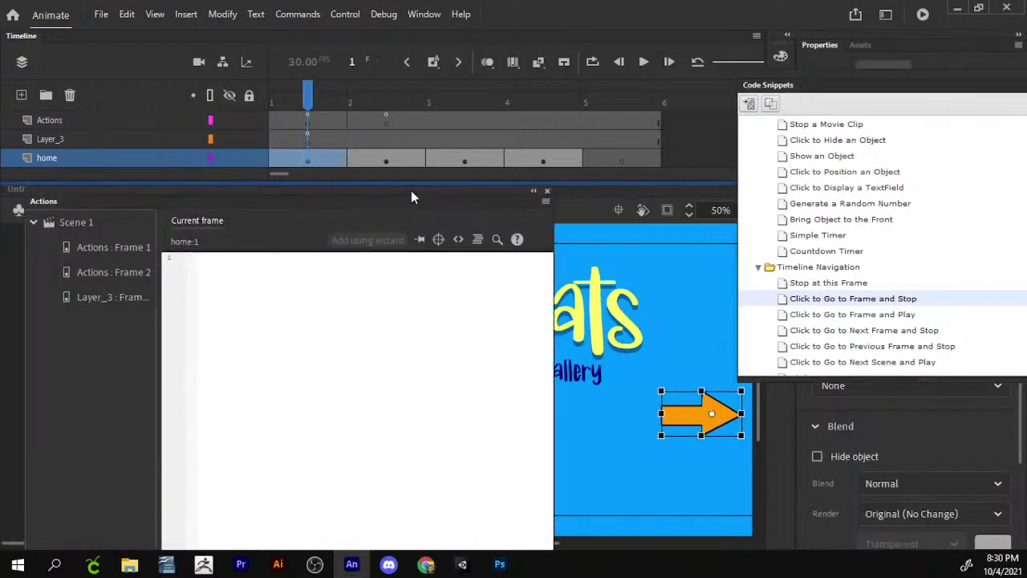
{"action": "left_click", "coordinate": [831, 298]}
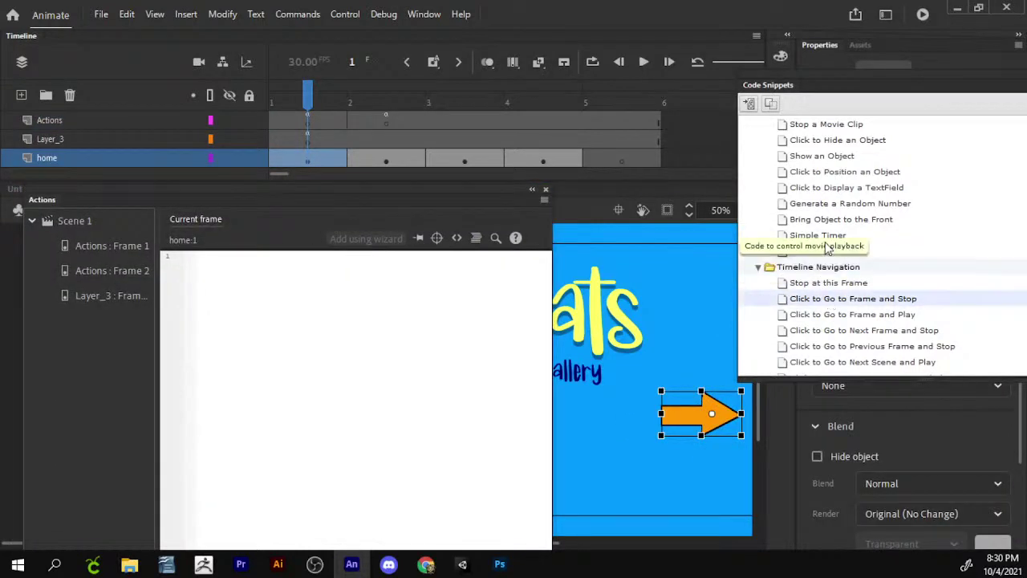
{"action": "left_click", "coordinate": [749, 103]}
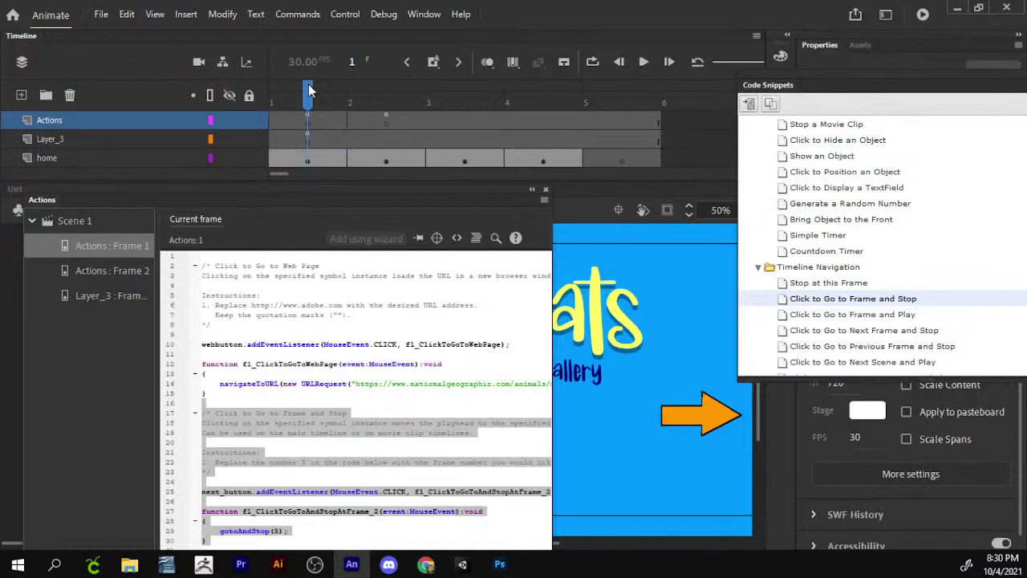
- Set the gotoAndStop frame number in the next arrow's code to 2, and put away the Actions and Code Snippets windows
{"action": "double_click", "coordinate": [279, 530]}
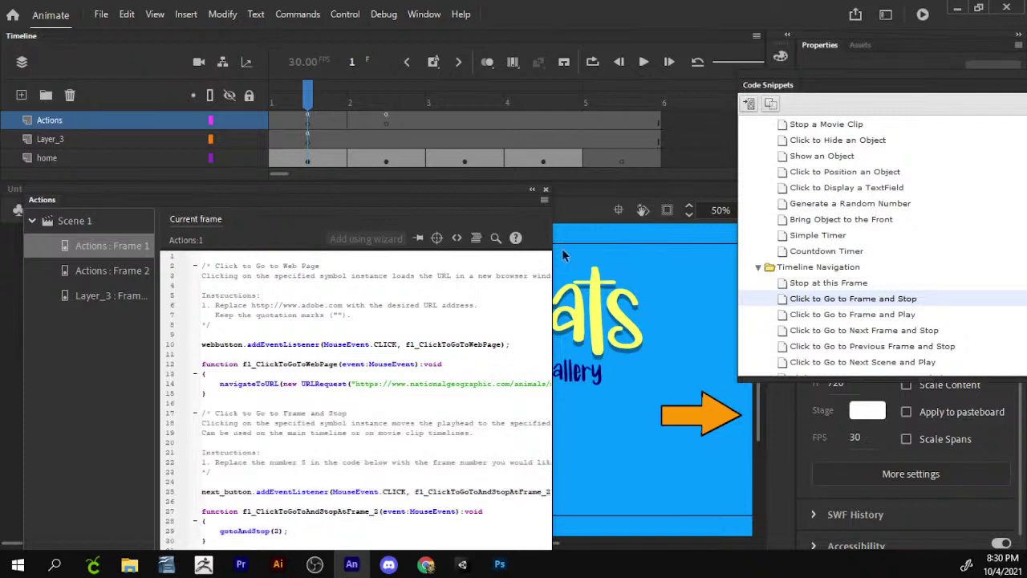
{"action": "left_click", "coordinate": [546, 190]}
{"action": "left_click_drag", "start_coordinate": [802, 84], "coordinate": [528, 136]}
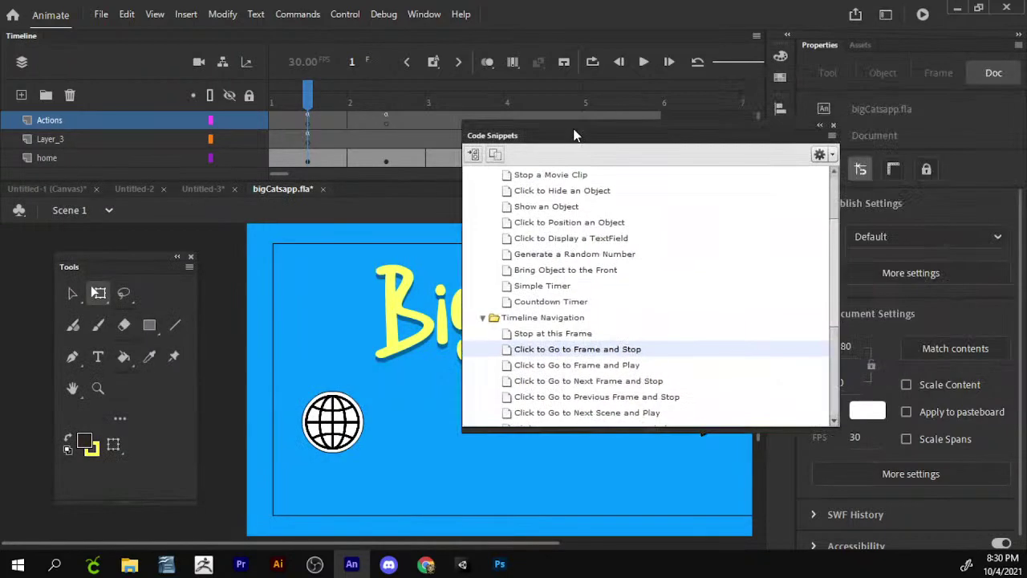
{"action": "left_click", "coordinate": [836, 127]}
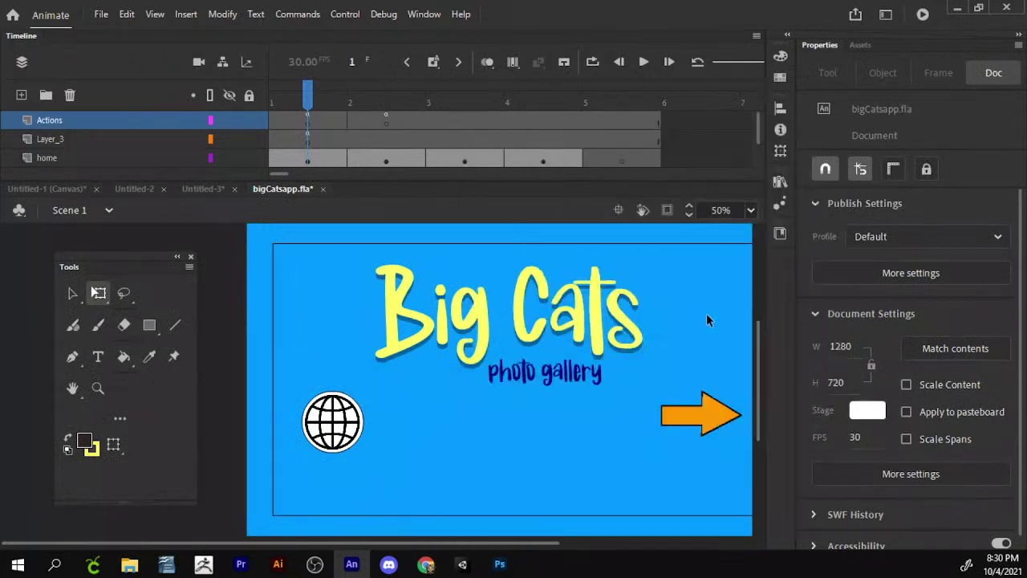
- Open the next arrow symbol for editing, insert a keyframe in its Over state and enlarge that arrow to about 188 px wide
{"action": "left_click", "coordinate": [695, 414]}
{"action": "double_click", "coordinate": [726, 417]}
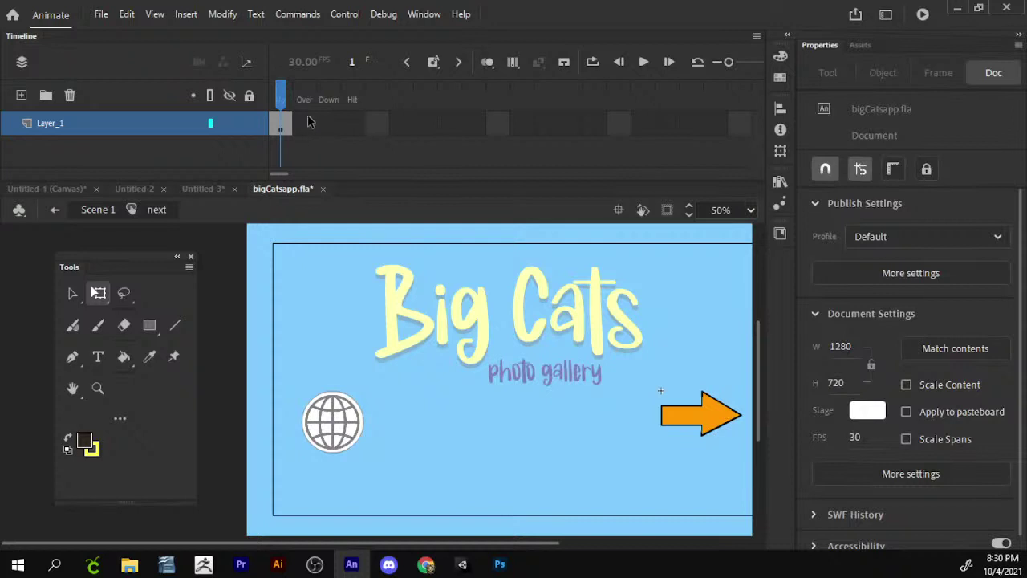
{"action": "left_click_drag", "start_coordinate": [730, 447], "coordinate": [629, 424]}
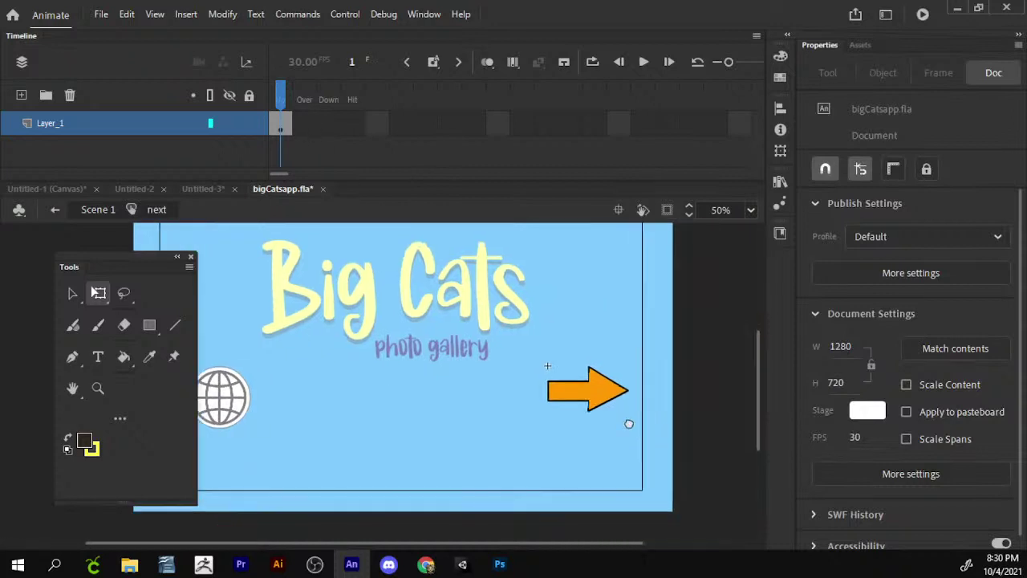
{"action": "left_click", "coordinate": [311, 124]}
{"action": "right_click", "coordinate": [313, 128]}
{"action": "left_click", "coordinate": [404, 223]}
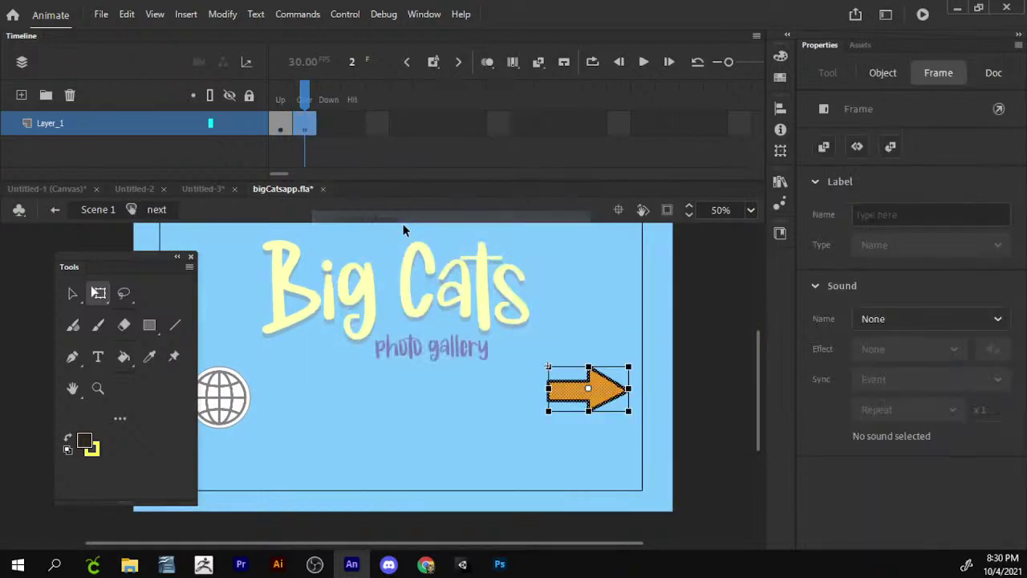
{"action": "left_click", "coordinate": [630, 365]}
{"action": "left_click_drag", "start_coordinate": [633, 357], "coordinate": [646, 353]}
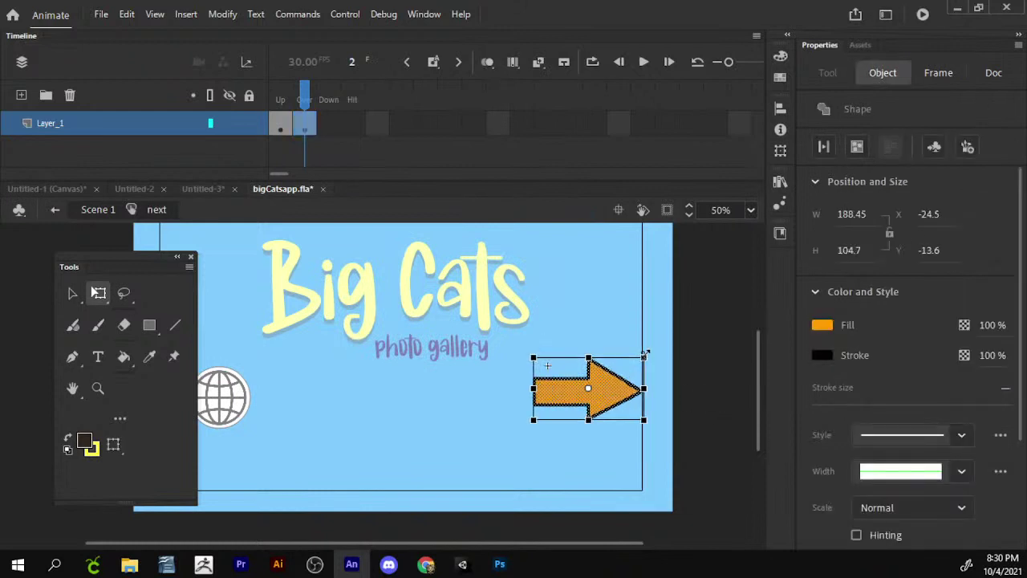
- Copy the arrow button's Up frame and paste it into the Down state
{"action": "left_click", "coordinate": [331, 121]}
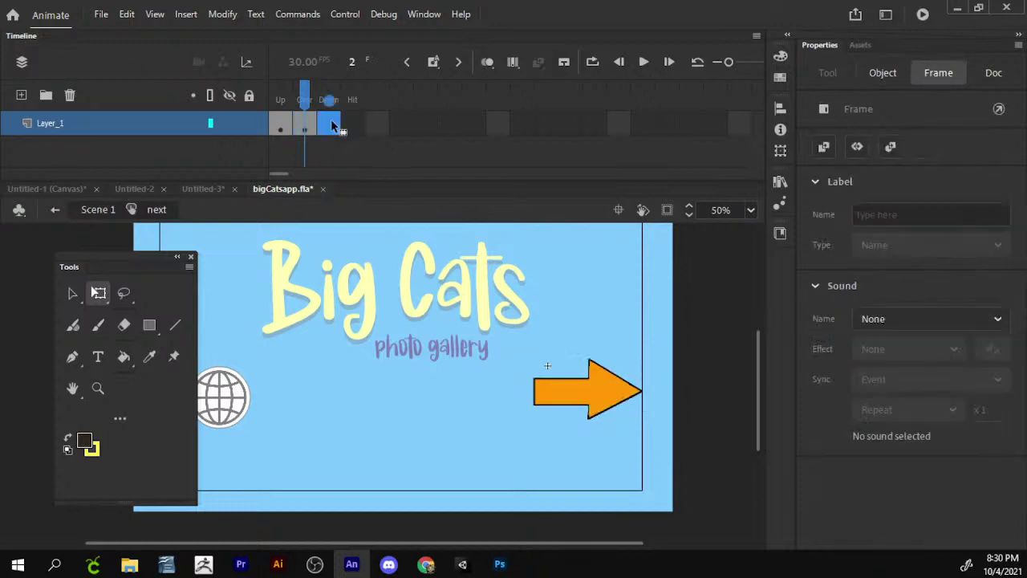
{"action": "left_click", "coordinate": [548, 369]}
{"action": "right_click", "coordinate": [281, 127]}
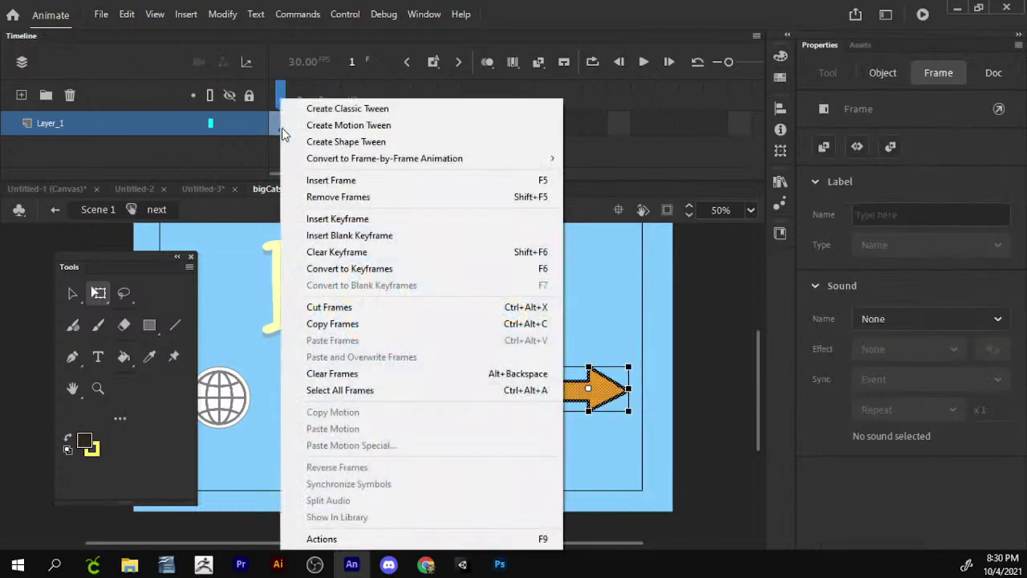
{"action": "left_click", "coordinate": [332, 323]}
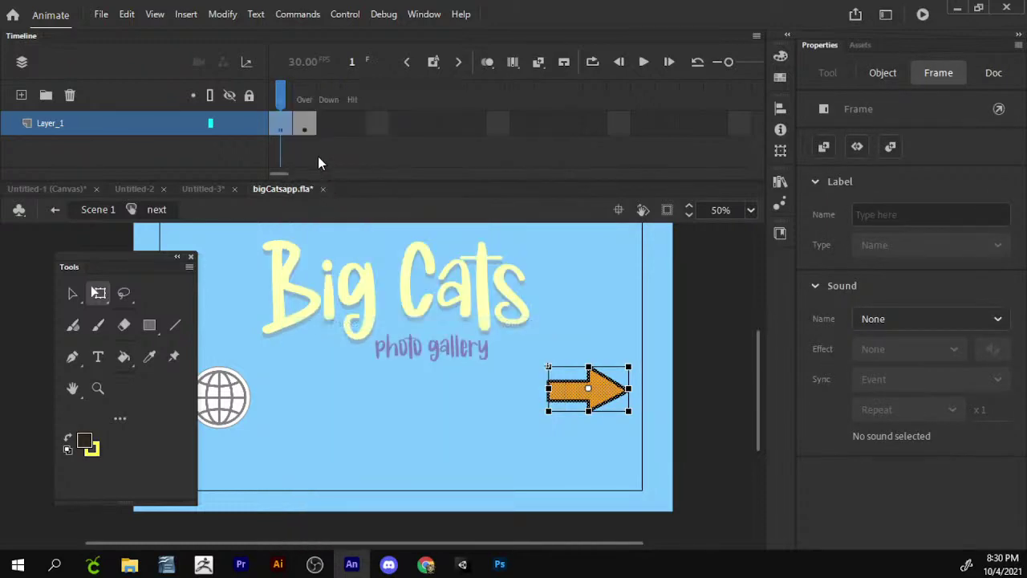
{"action": "left_click", "coordinate": [305, 125]}
{"action": "right_click", "coordinate": [323, 121]}
{"action": "left_click", "coordinate": [417, 340]}
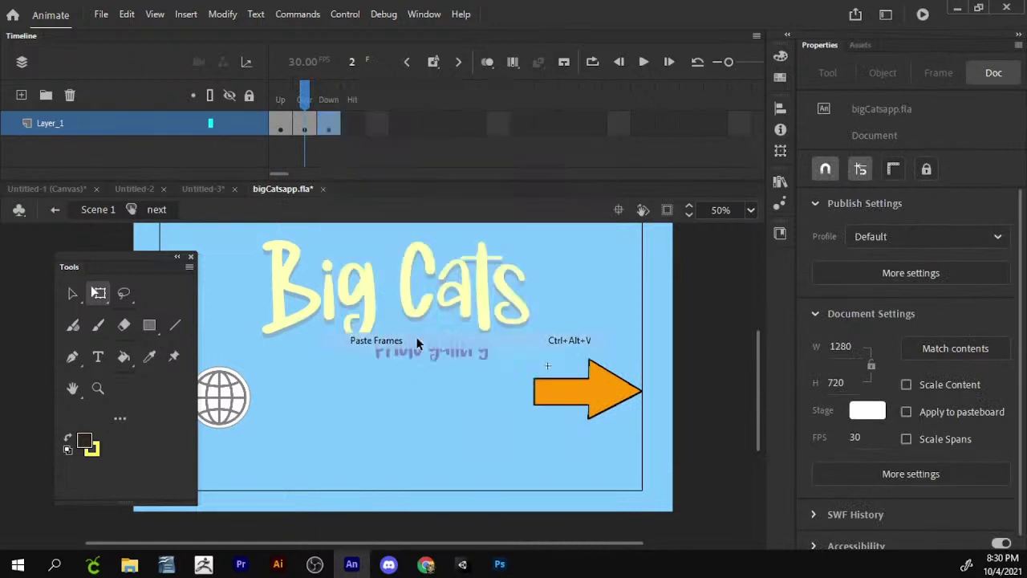
- Copy the arrow shape from the Up state and paste it in place in the Down state, replacing the arrow there
{"action": "left_click", "coordinate": [282, 114]}
{"action": "right_click", "coordinate": [607, 393]}
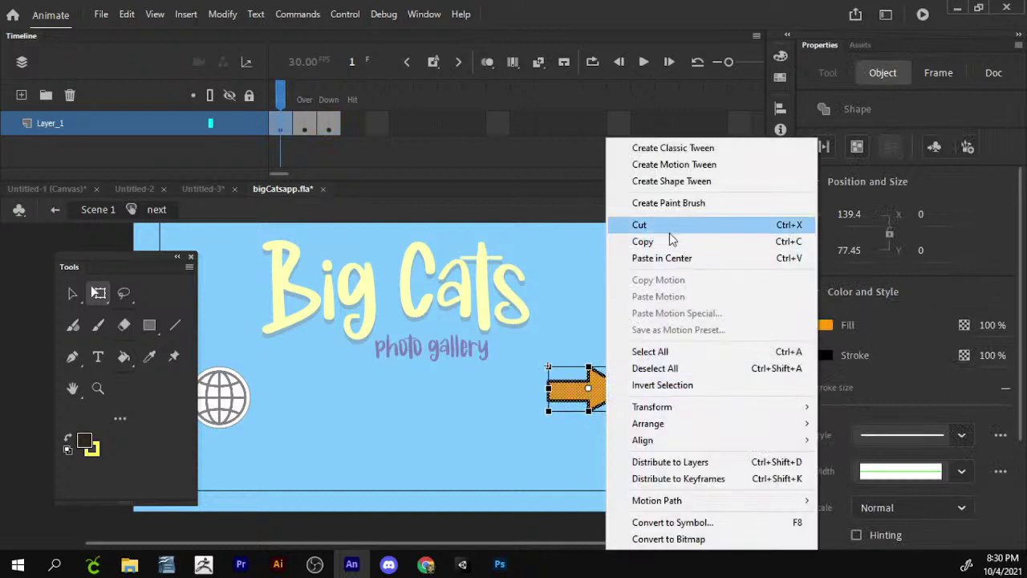
{"action": "left_click", "coordinate": [679, 241]}
{"action": "left_click", "coordinate": [330, 131]}
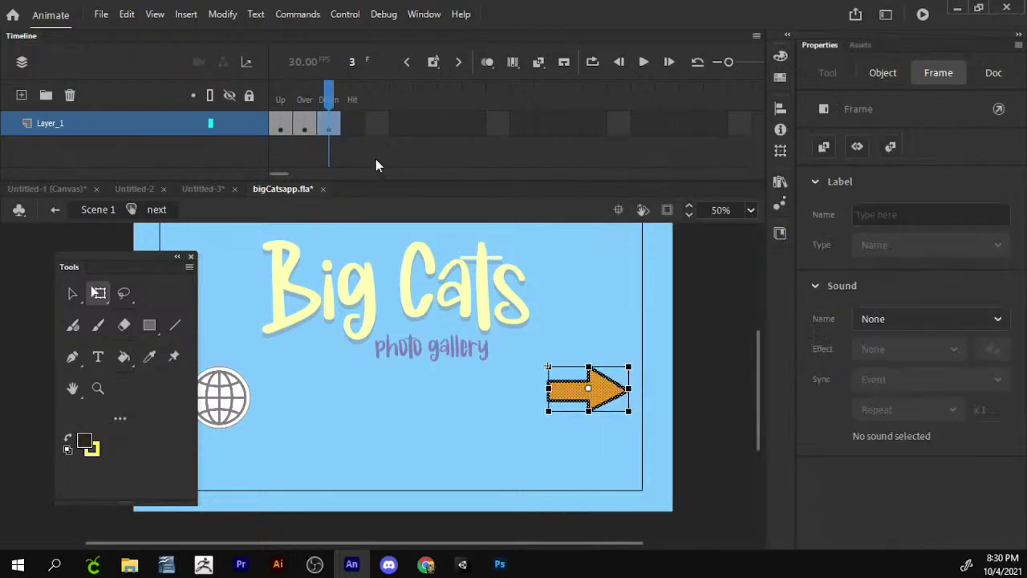
{"action": "left_click", "coordinate": [585, 371]}
{"action": "right_click", "coordinate": [581, 285]}
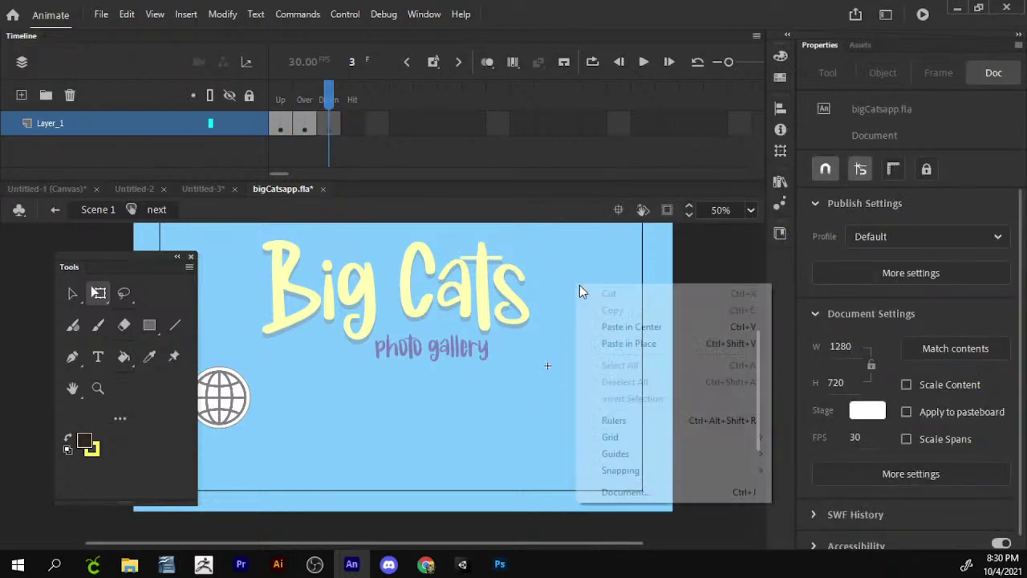
{"action": "left_click", "coordinate": [642, 342]}
- Change the fill of the Down-state arrow to red
{"action": "left_click", "coordinate": [823, 325]}
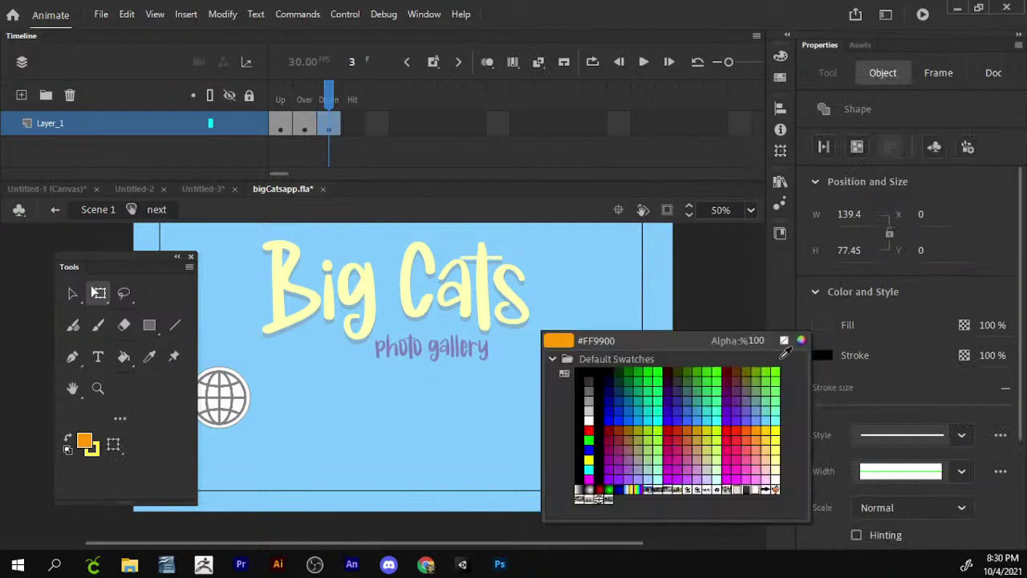
{"action": "left_click", "coordinate": [588, 430]}
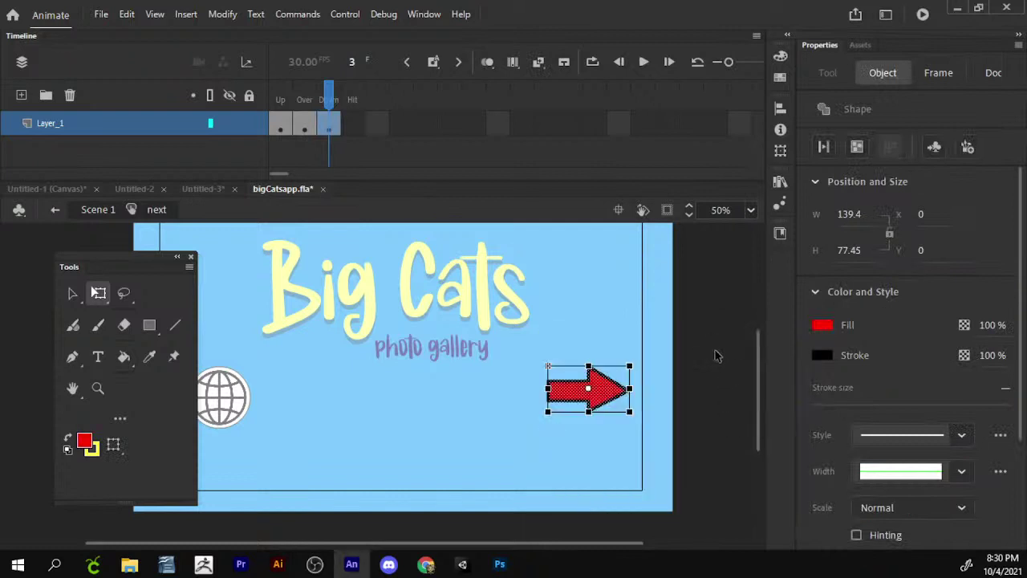
{"action": "left_click", "coordinate": [547, 366]}
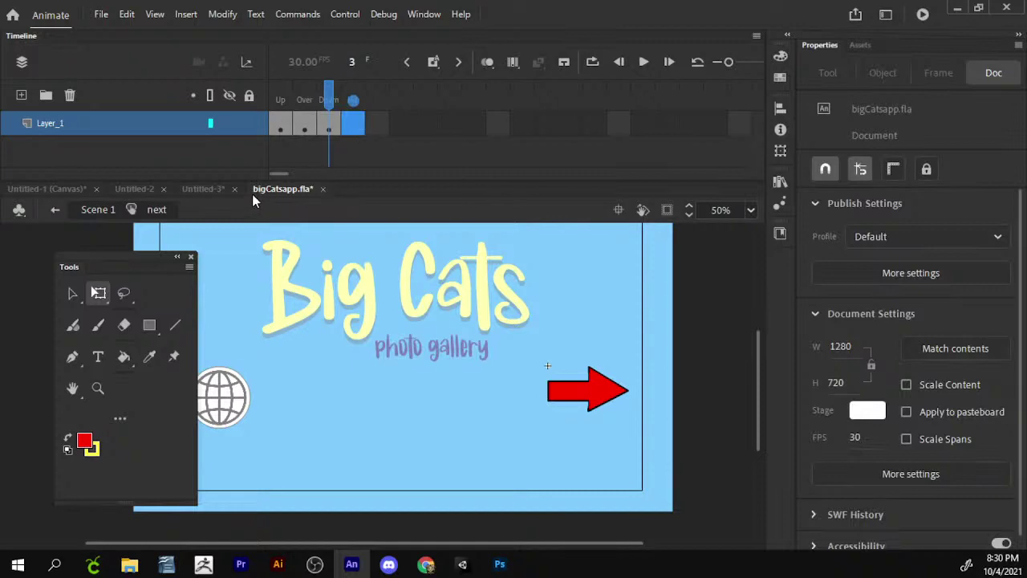
- Return to Scene 1 and test the movie
{"action": "left_click", "coordinate": [99, 210]}
{"action": "left_click", "coordinate": [698, 341]}
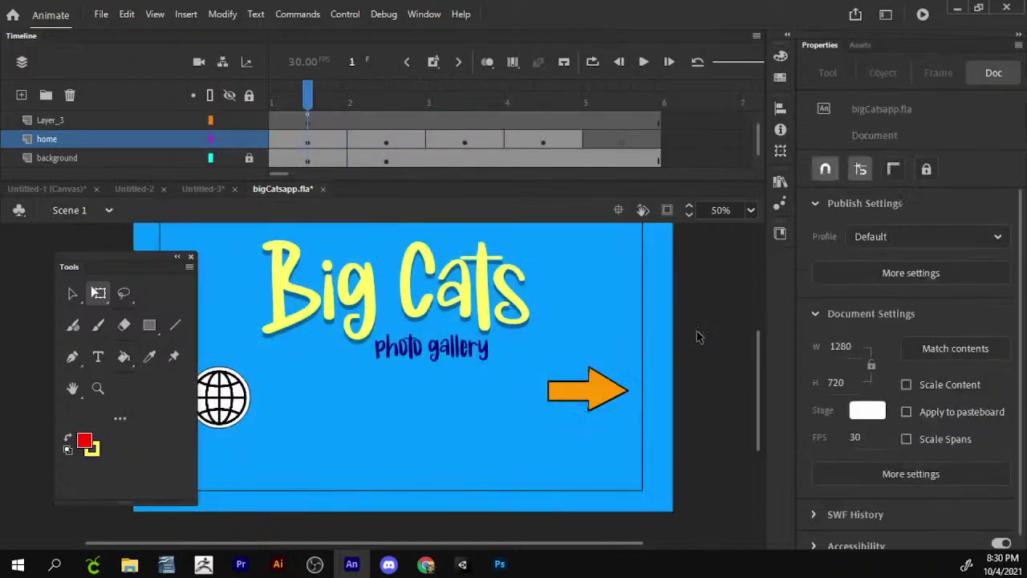
{"action": "key", "text": "ctrl+Return"}
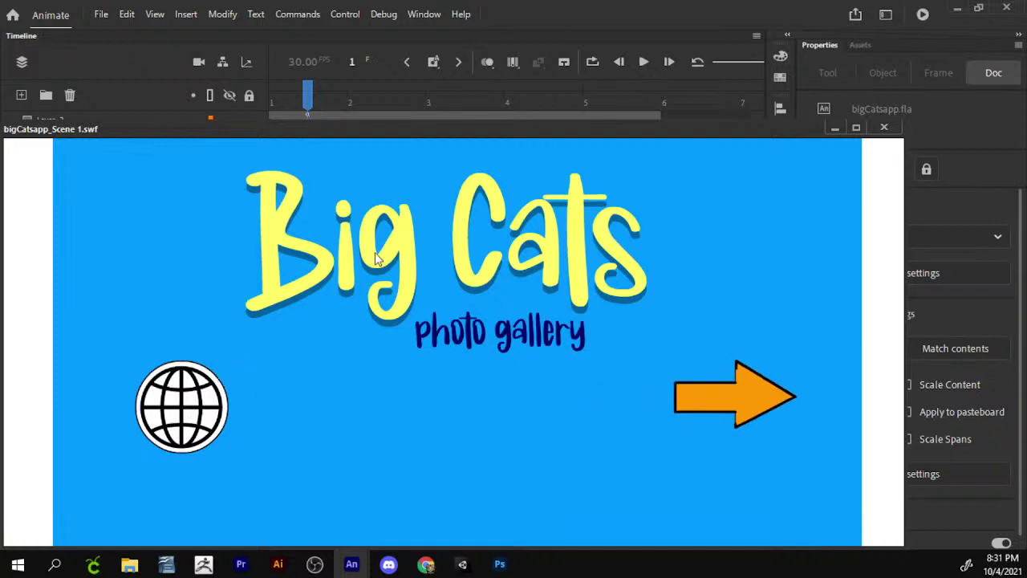
{"action": "left_click", "coordinate": [884, 127]}
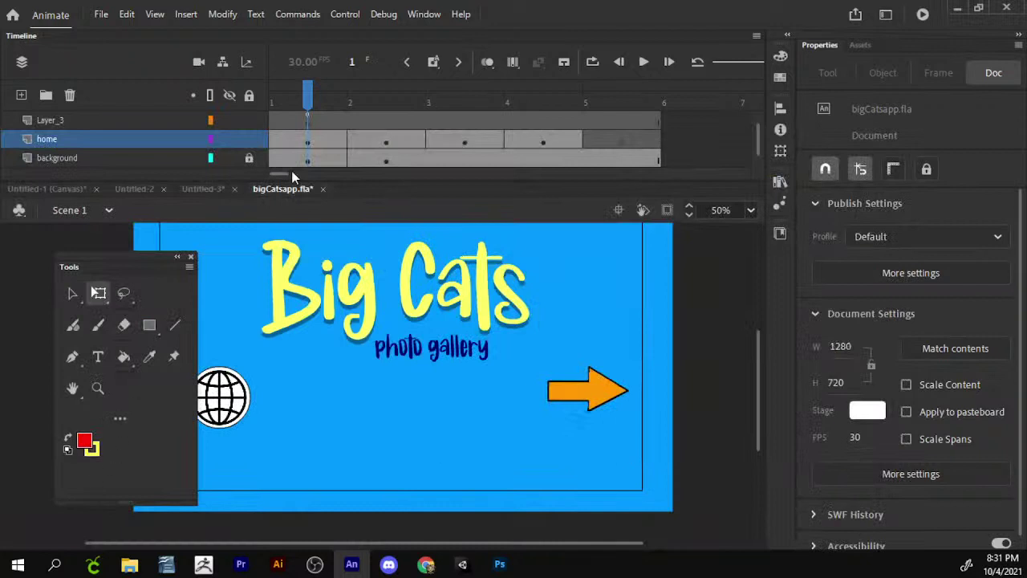
- Move the globe web button from the background layer in place onto frame 1 of the home layer, and lock the background layer
{"action": "scroll", "coordinate": [273, 357], "scroll_direction": "down", "scroll_amount": 2}
{"action": "scroll", "coordinate": [297, 429], "scroll_direction": "left", "scroll_amount": 2}
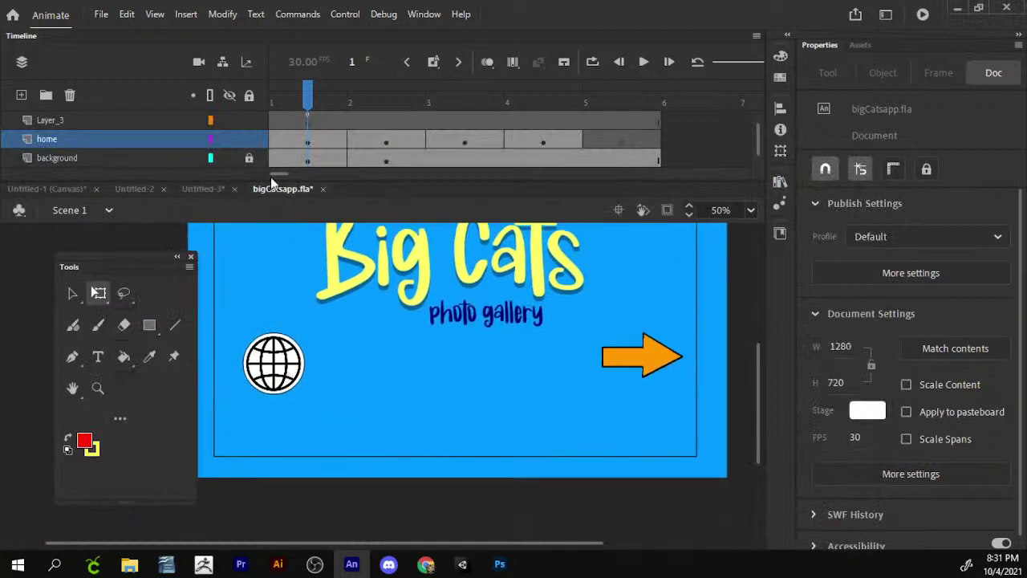
{"action": "left_click", "coordinate": [297, 367]}
{"action": "right_click", "coordinate": [293, 366]}
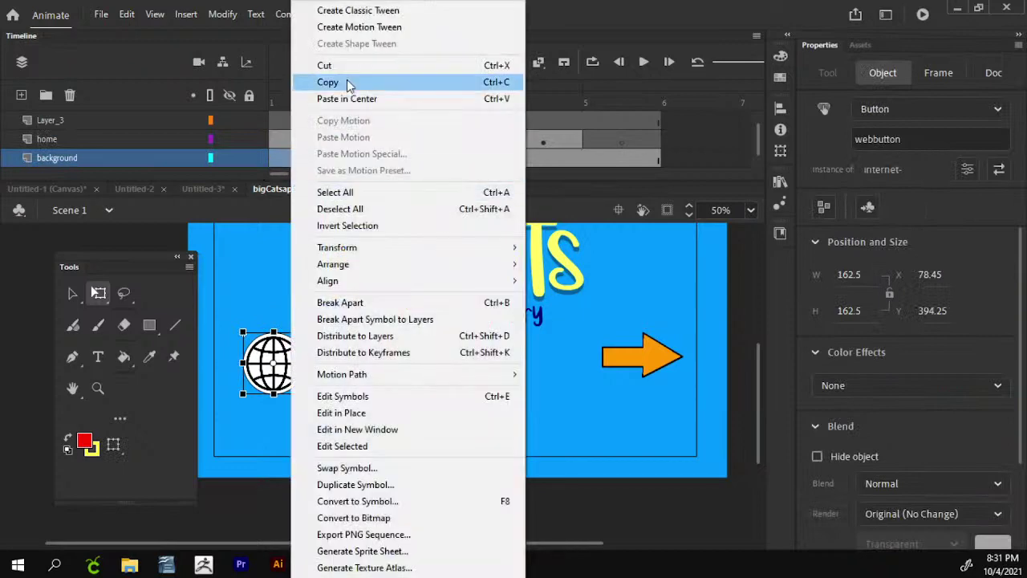
{"action": "left_click", "coordinate": [310, 66]}
{"action": "left_click", "coordinate": [139, 136]}
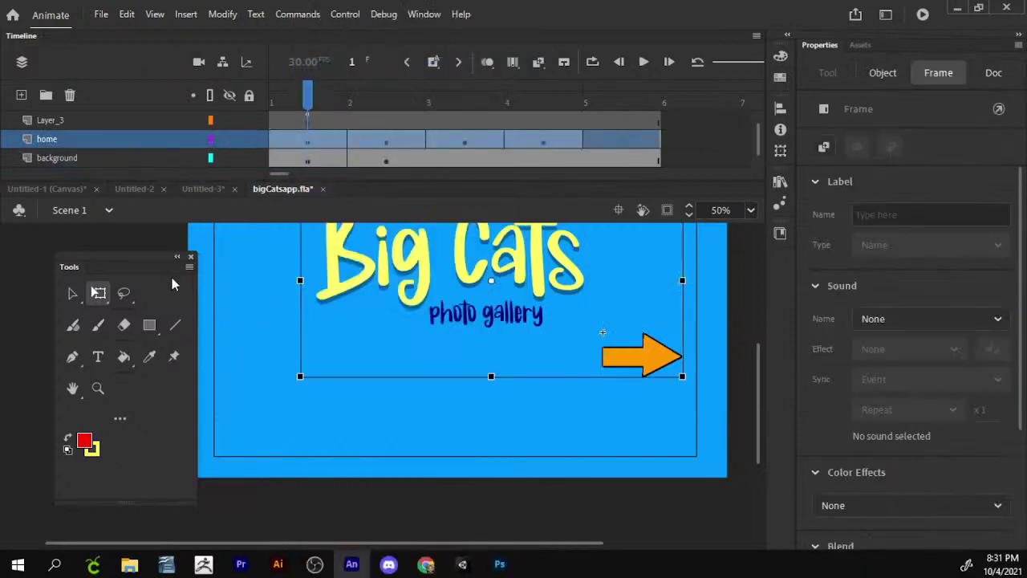
{"action": "right_click", "coordinate": [146, 243]}
{"action": "left_click", "coordinate": [269, 310]}
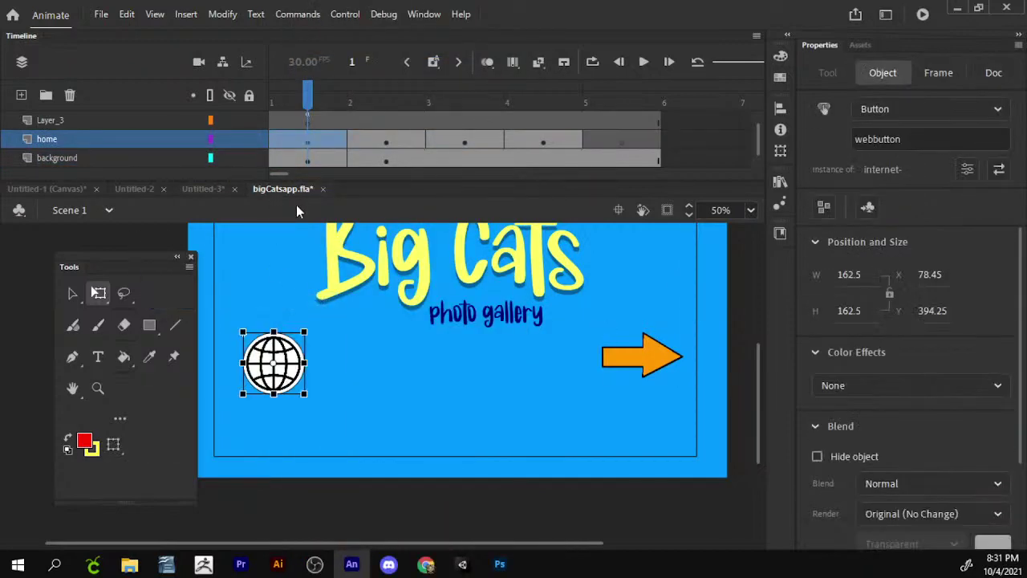
{"action": "left_click", "coordinate": [248, 157]}
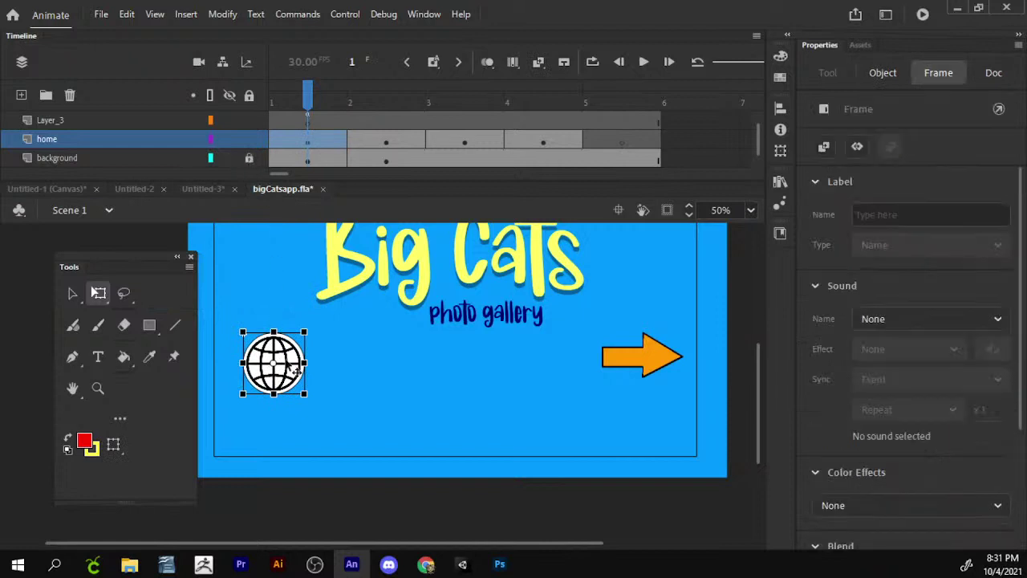
- Open the globe web button symbol for editing
{"action": "double_click", "coordinate": [294, 368]}
{"action": "left_click", "coordinate": [281, 148]}
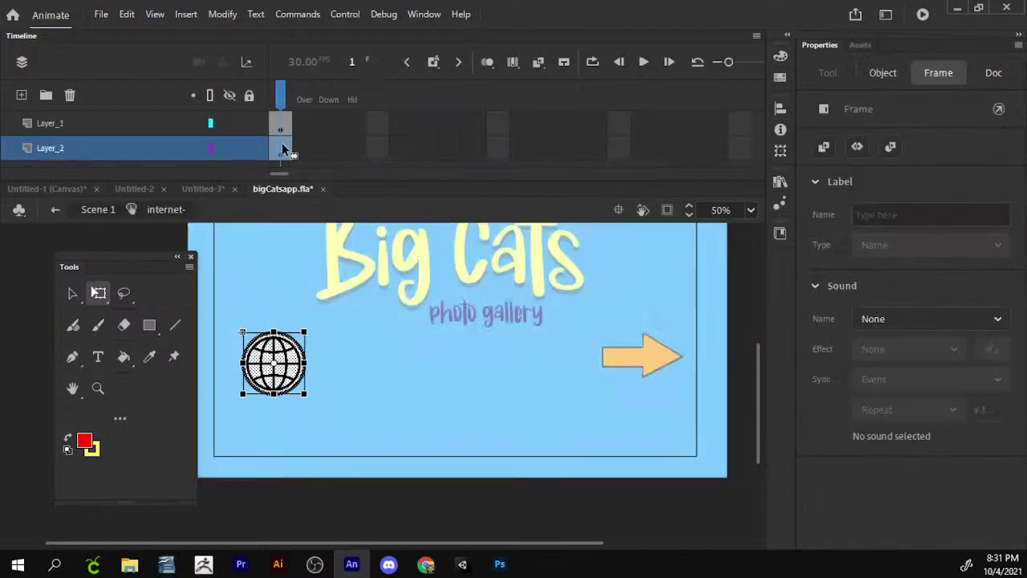
{"action": "right_click", "coordinate": [282, 159]}
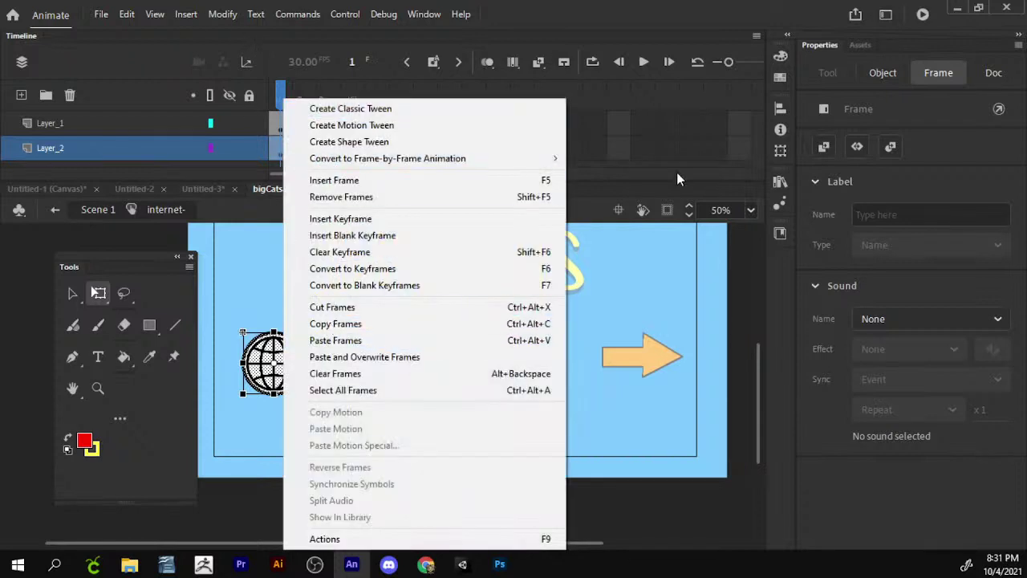
{"action": "left_click", "coordinate": [311, 110]}
{"action": "left_click", "coordinate": [296, 124]}
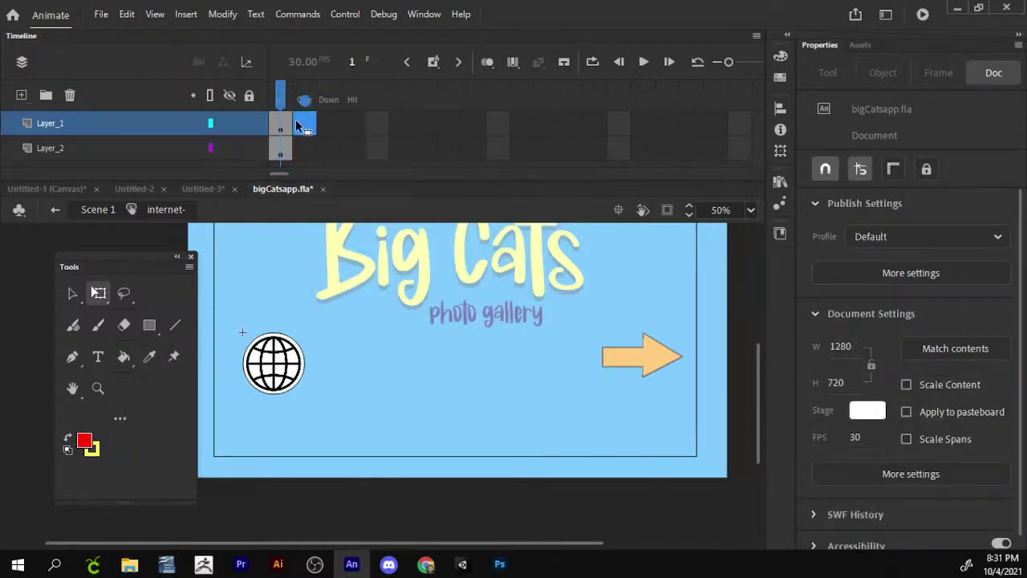
{"action": "left_click", "coordinate": [311, 144]}
{"action": "left_click", "coordinate": [293, 131]}
{"action": "left_click", "coordinate": [304, 129]}
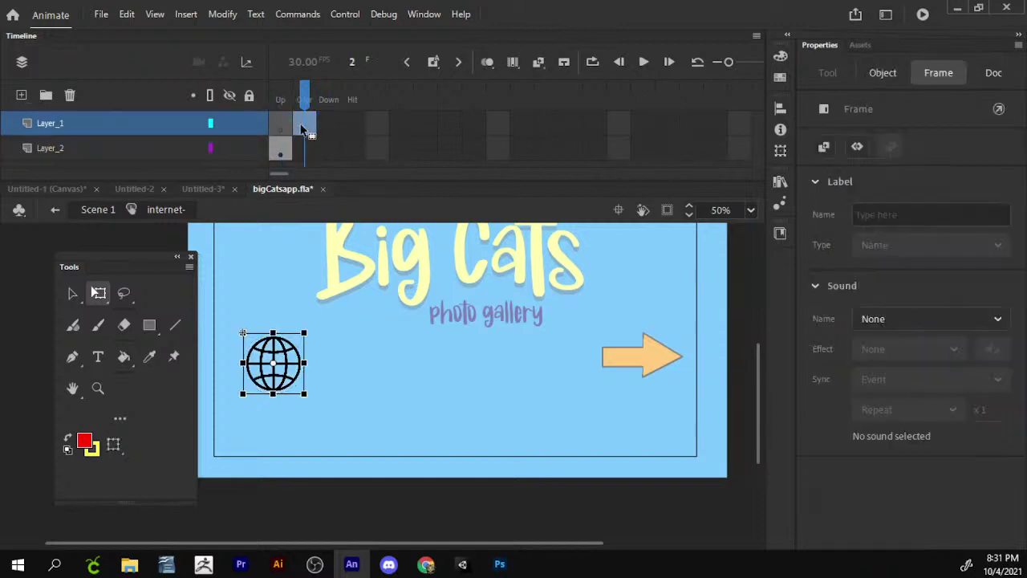
{"action": "left_click", "coordinate": [281, 127]}
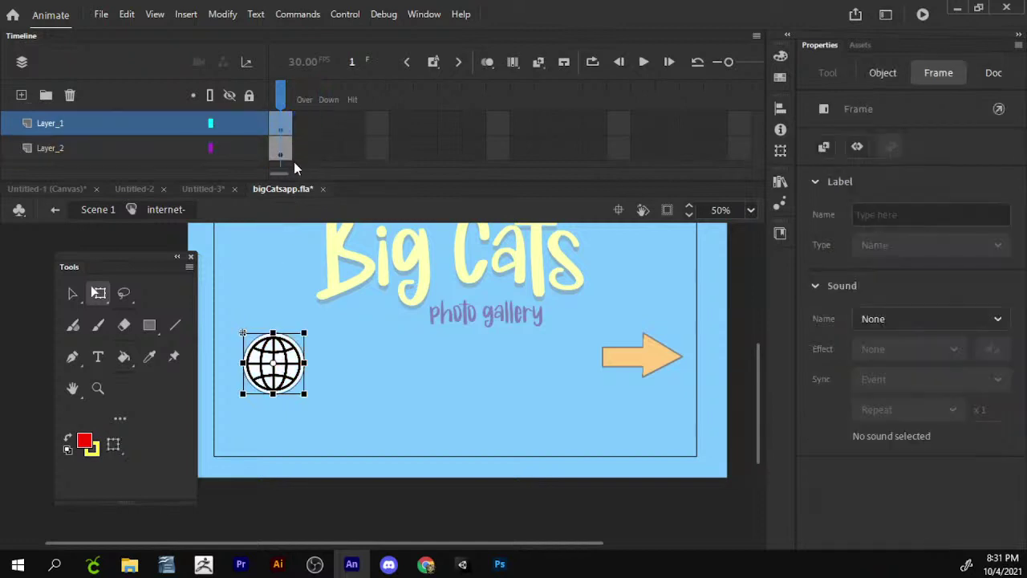
{"action": "left_click", "coordinate": [286, 128]}
{"action": "left_click", "coordinate": [286, 149]}
{"action": "left_click", "coordinate": [288, 370]}
{"action": "left_click", "coordinate": [280, 151]}
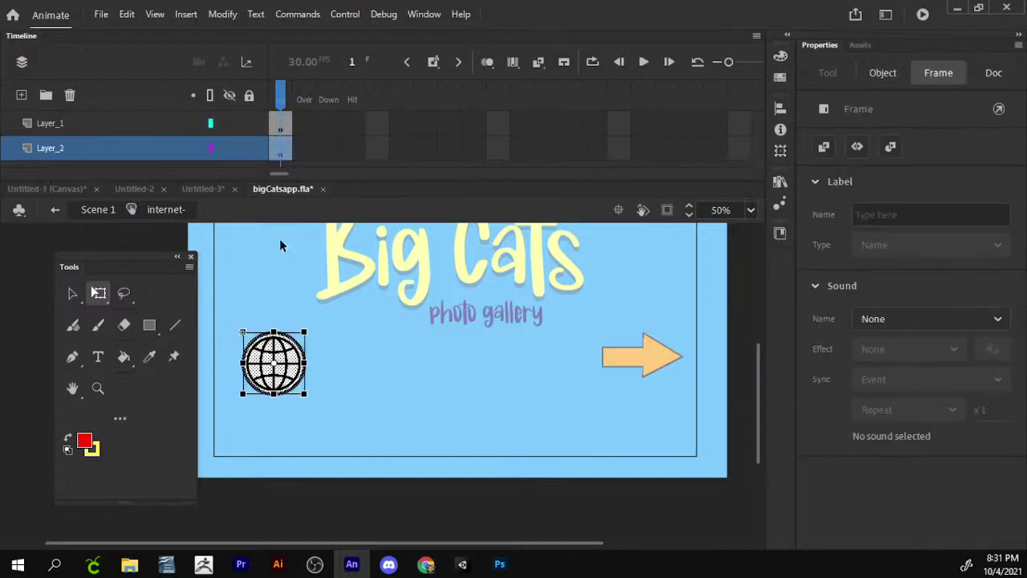
{"action": "right_click", "coordinate": [293, 360]}
{"action": "left_click", "coordinate": [335, 97]}
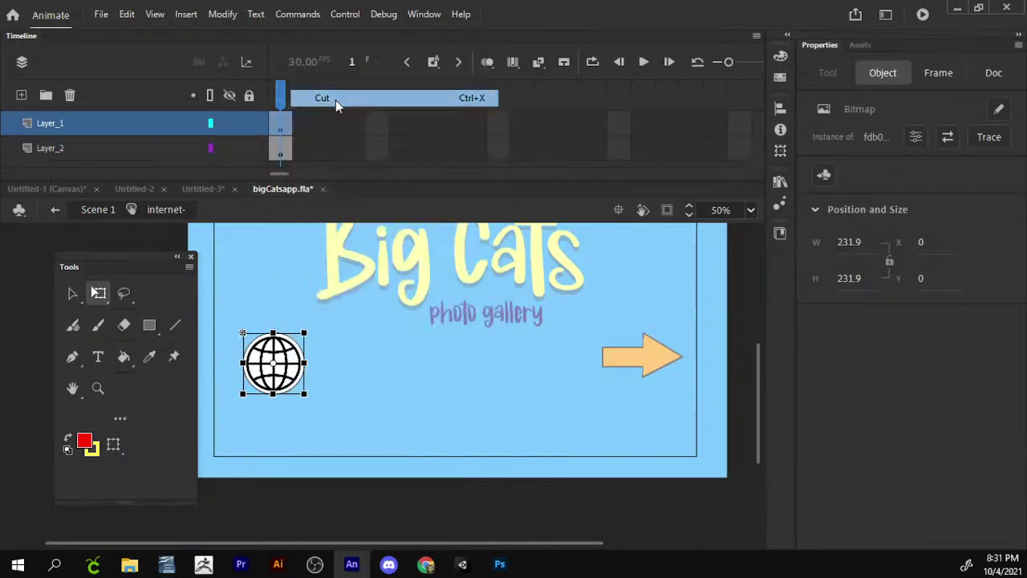
{"action": "key", "text": "ctrl+shift+v"}
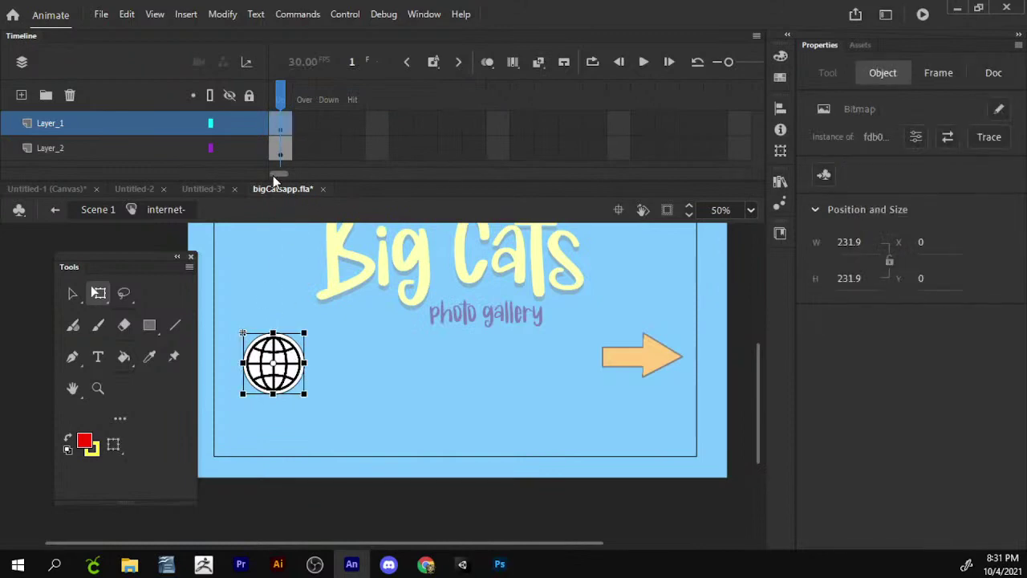
- Cut the white circle from Layer_2 and paste it in place onto the Up frame of Layer_1 with the globe bitmap
{"action": "left_click", "coordinate": [130, 149]}
{"action": "left_click", "coordinate": [126, 14]}
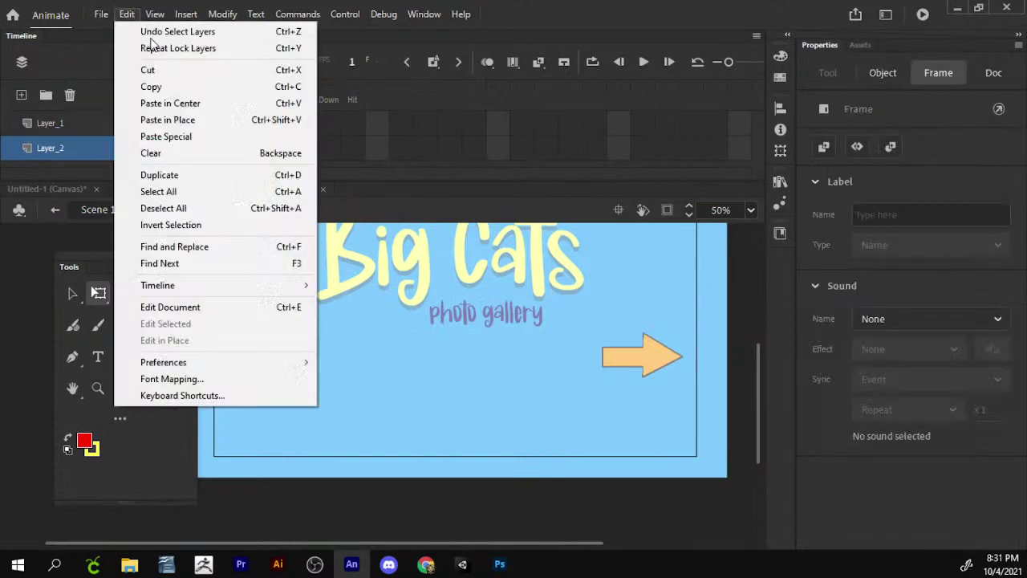
{"action": "left_click", "coordinate": [164, 71]}
{"action": "left_click", "coordinate": [281, 154]}
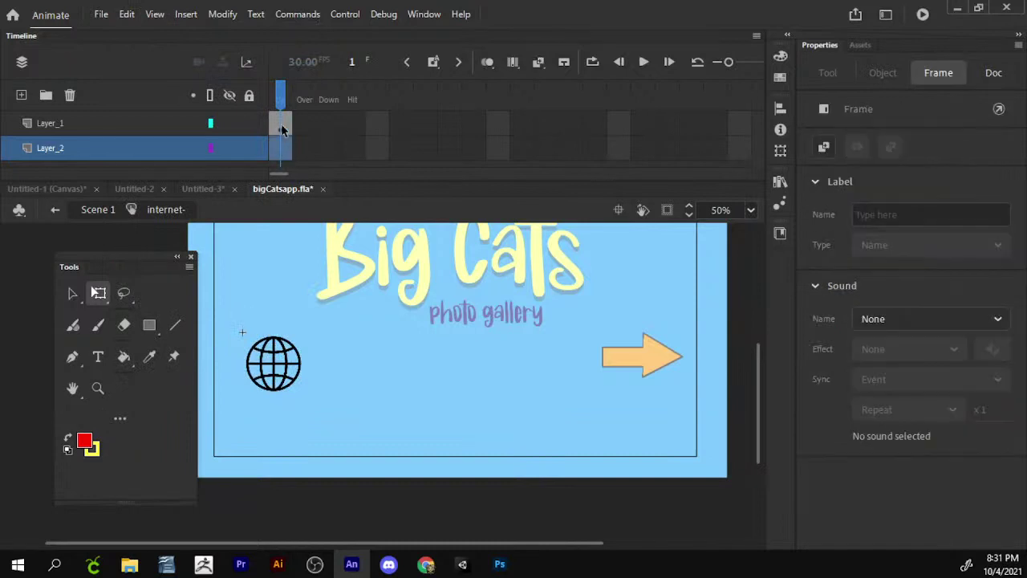
{"action": "left_click", "coordinate": [280, 127]}
{"action": "right_click", "coordinate": [171, 233]}
{"action": "left_click", "coordinate": [243, 294]}
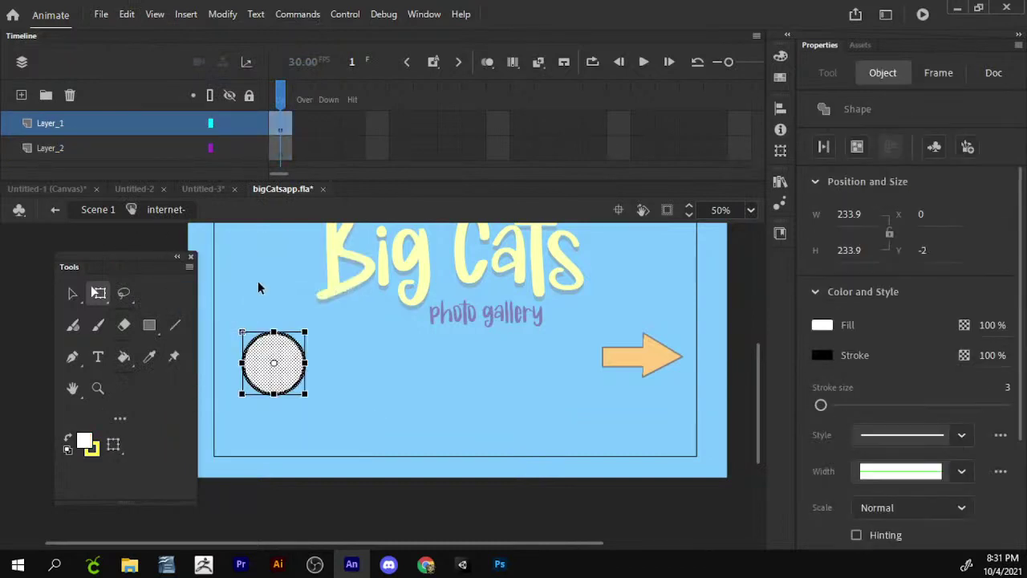
{"action": "left_click", "coordinate": [171, 246]}
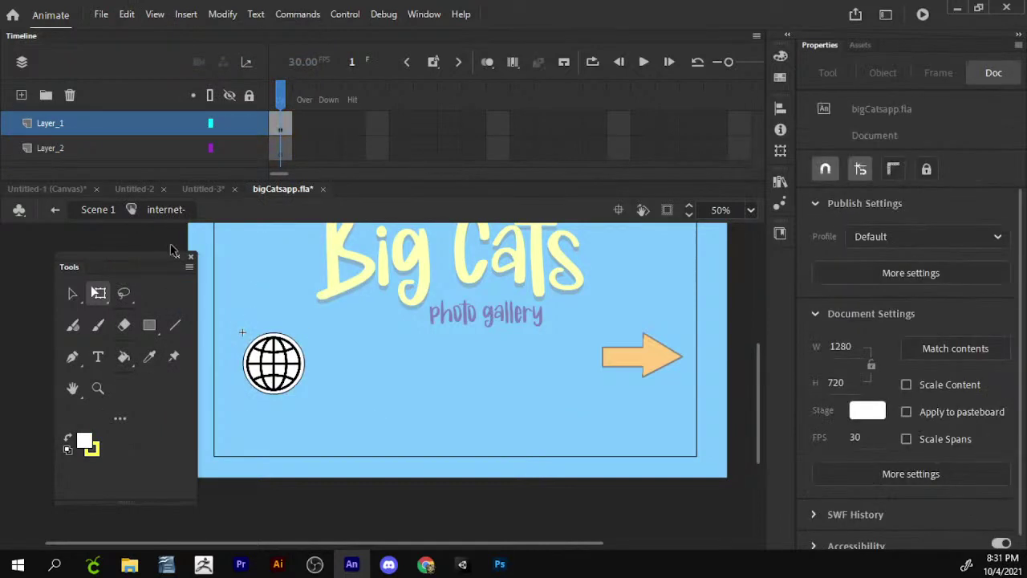
- Delete the emptied Layer_2 from the web button symbol
{"action": "left_click", "coordinate": [283, 124]}
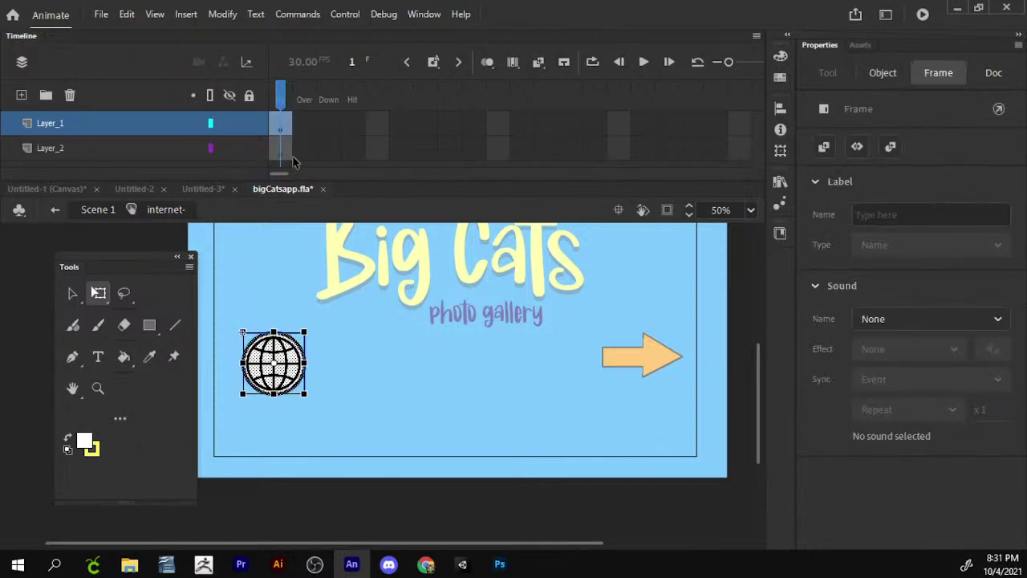
{"action": "left_click", "coordinate": [135, 150]}
{"action": "left_click", "coordinate": [69, 95]}
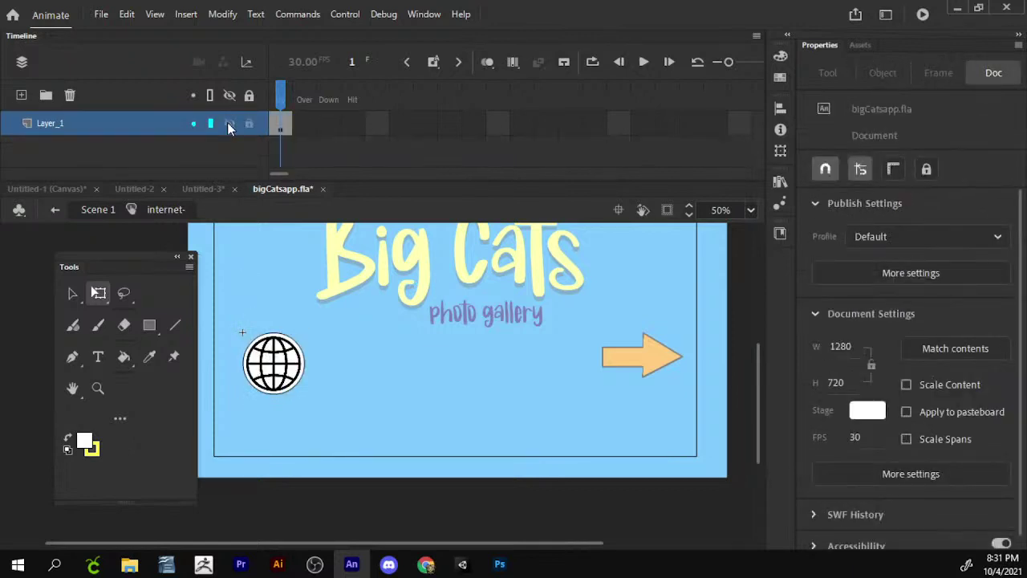
- Insert keyframes for the Over and Down states of the web button
{"action": "right_click", "coordinate": [305, 125]}
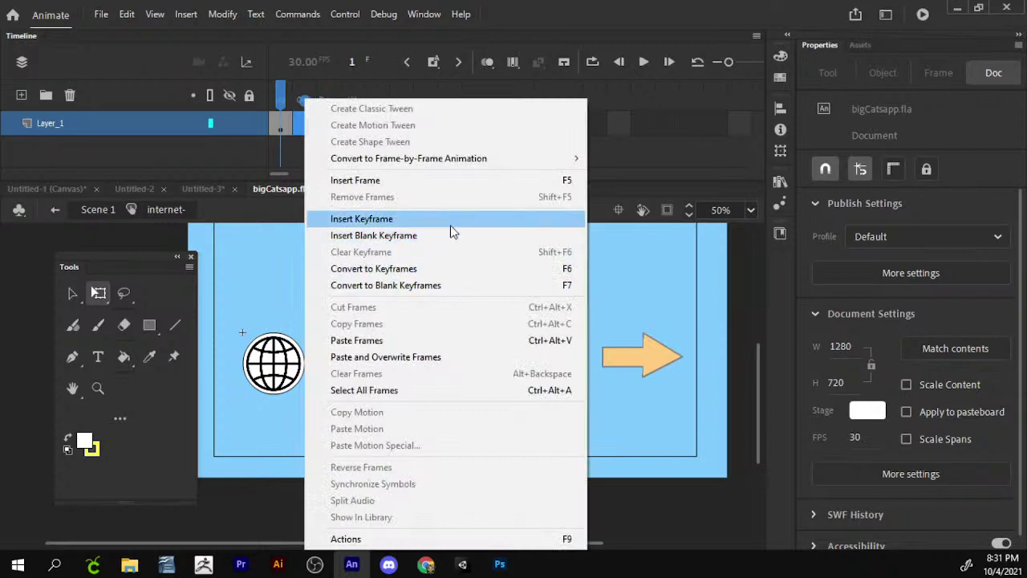
{"action": "left_click", "coordinate": [452, 225]}
{"action": "right_click", "coordinate": [328, 126]}
{"action": "left_click", "coordinate": [452, 218]}
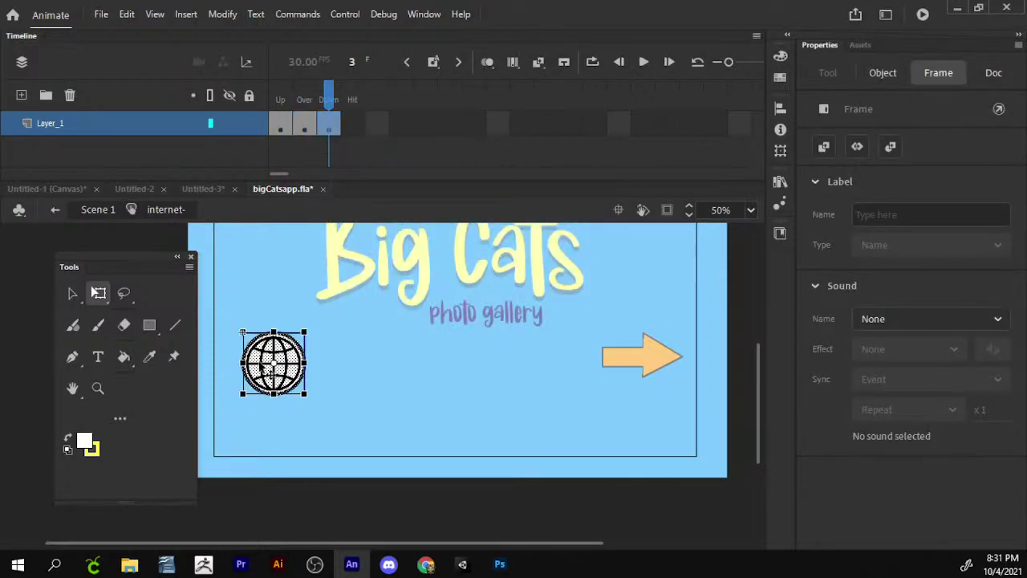
- Change the circle fill of the globe in the Down state to blue
{"action": "left_click", "coordinate": [86, 441]}
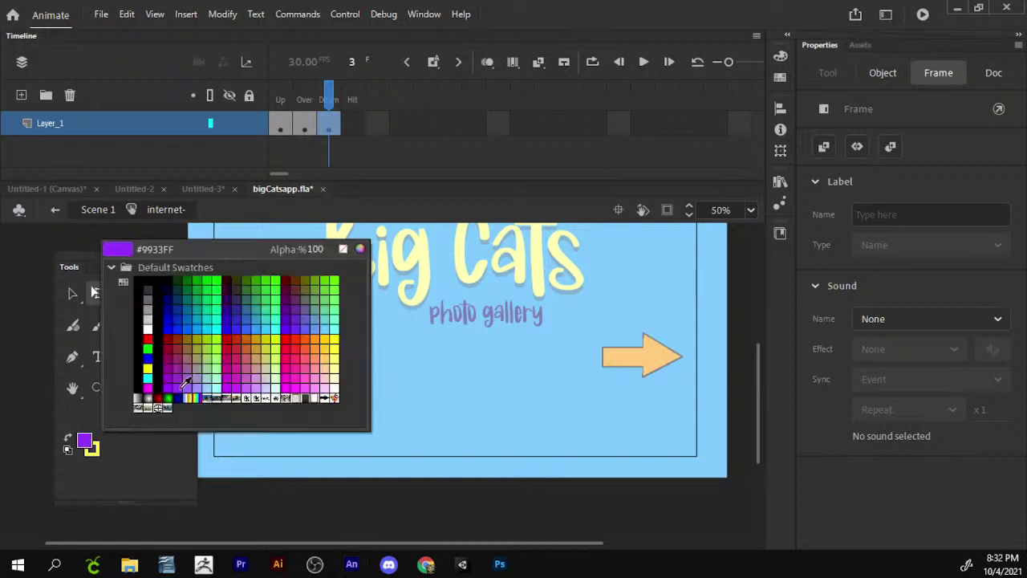
{"action": "left_click", "coordinate": [146, 366]}
{"action": "left_click", "coordinate": [207, 235]}
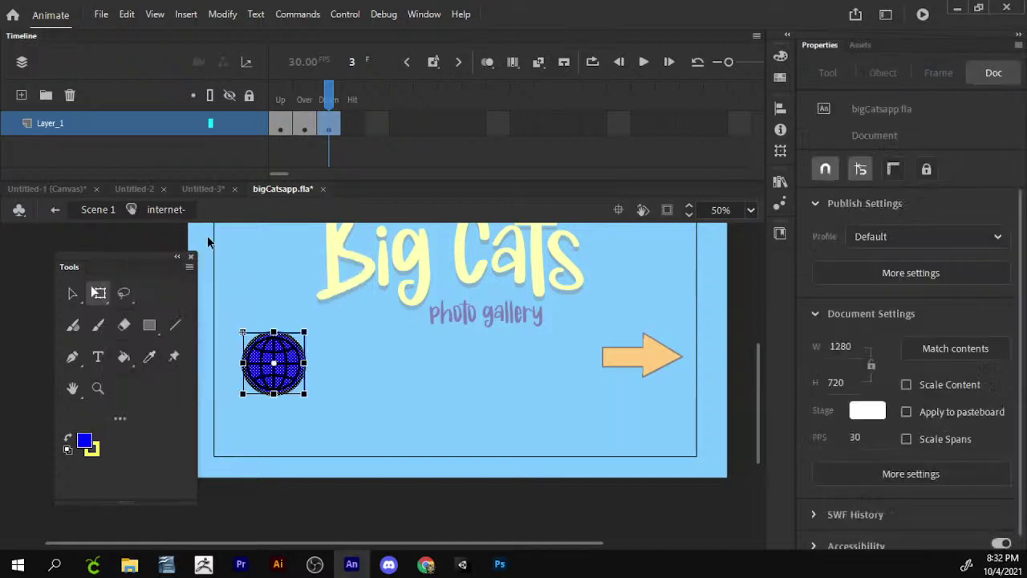
- Enlarge the globe slightly in the Over state and return to Scene 1
{"action": "left_click", "coordinate": [303, 129]}
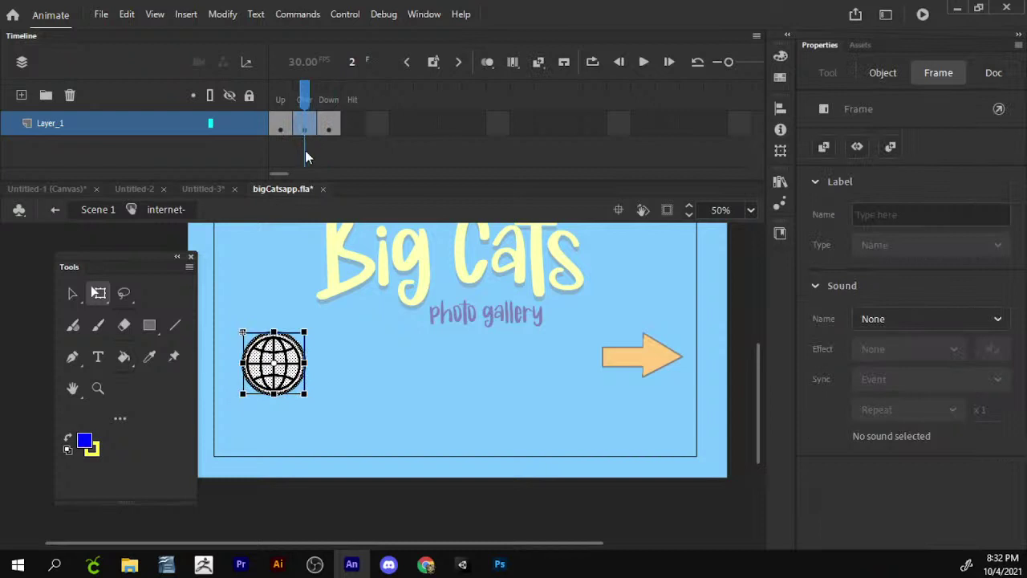
{"action": "left_click_drag", "start_coordinate": [304, 330], "coordinate": [315, 322]}
{"action": "left_click", "coordinate": [114, 213]}
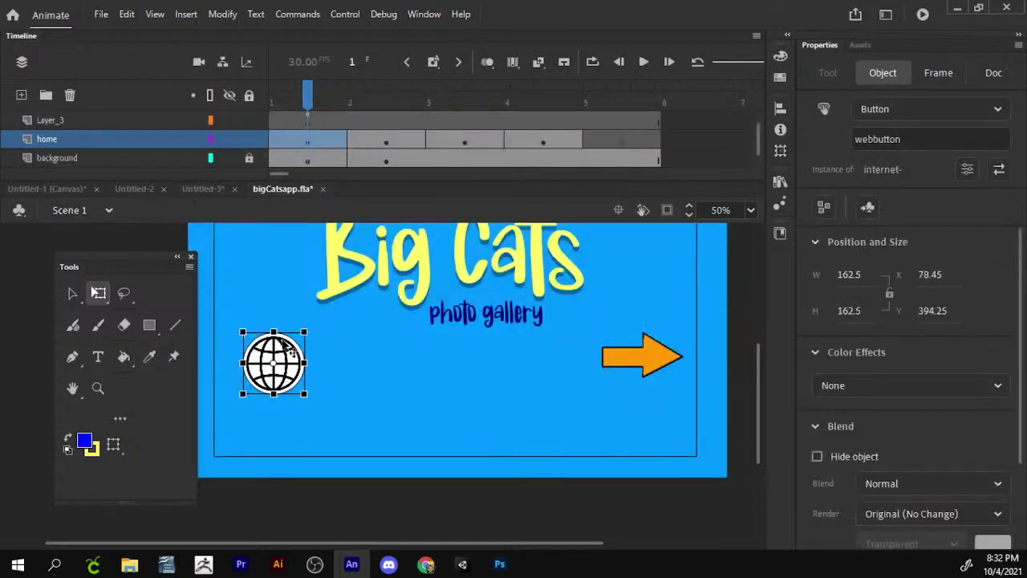
- Test the movie, trying the web button and the next arrow, closing the opened web page and maximizing the preview
{"action": "key", "text": "ctrl+Return"}
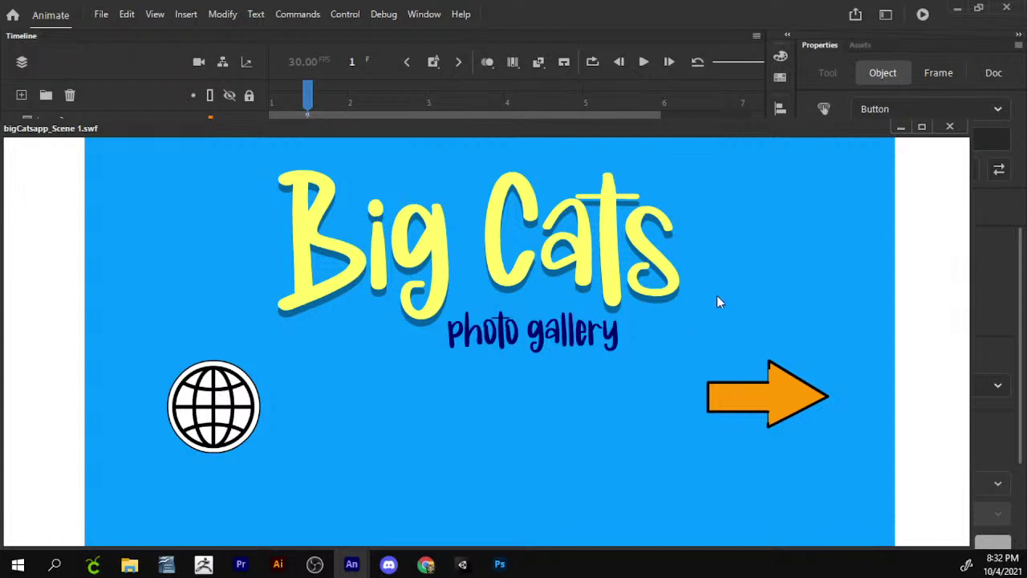
{"action": "left_click", "coordinate": [229, 405]}
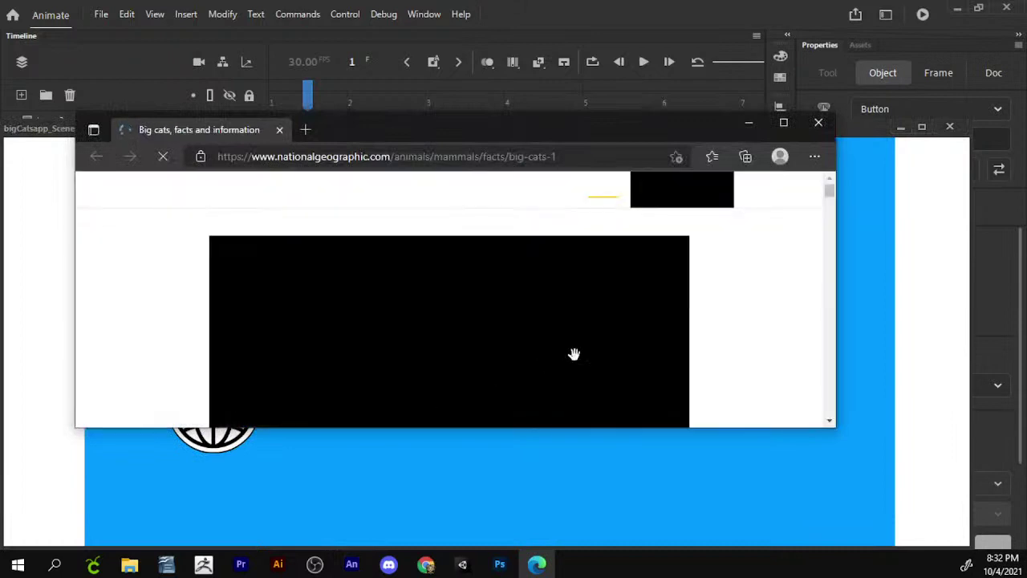
{"action": "left_click", "coordinate": [819, 123]}
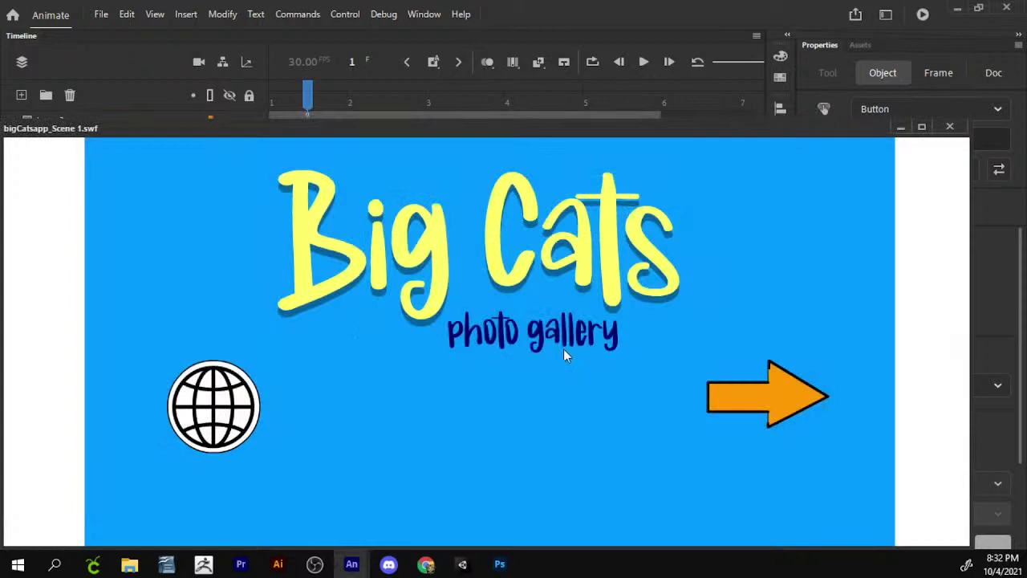
{"action": "left_click", "coordinate": [770, 401]}
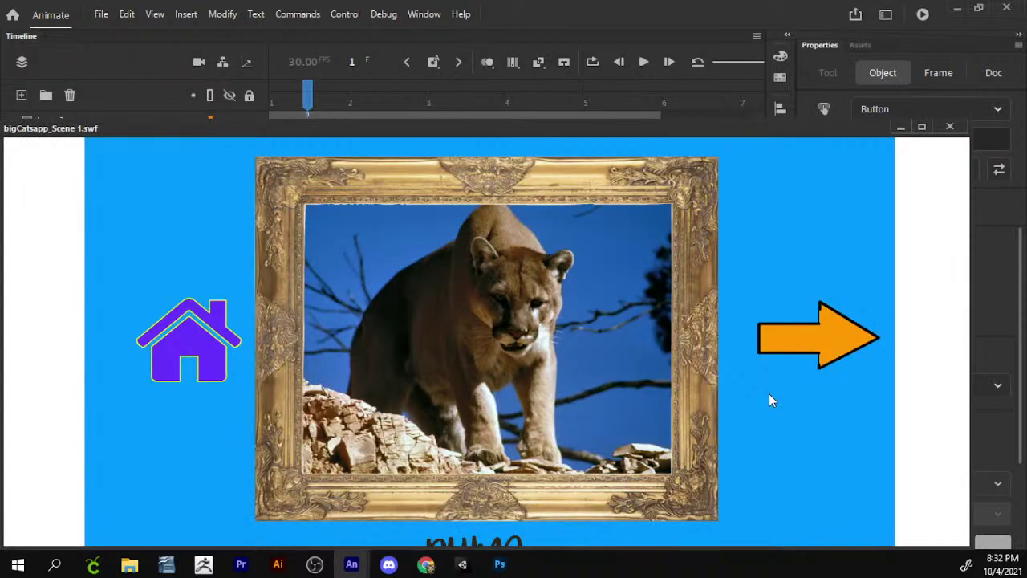
{"action": "left_click", "coordinate": [804, 353]}
{"action": "left_click", "coordinate": [922, 126]}
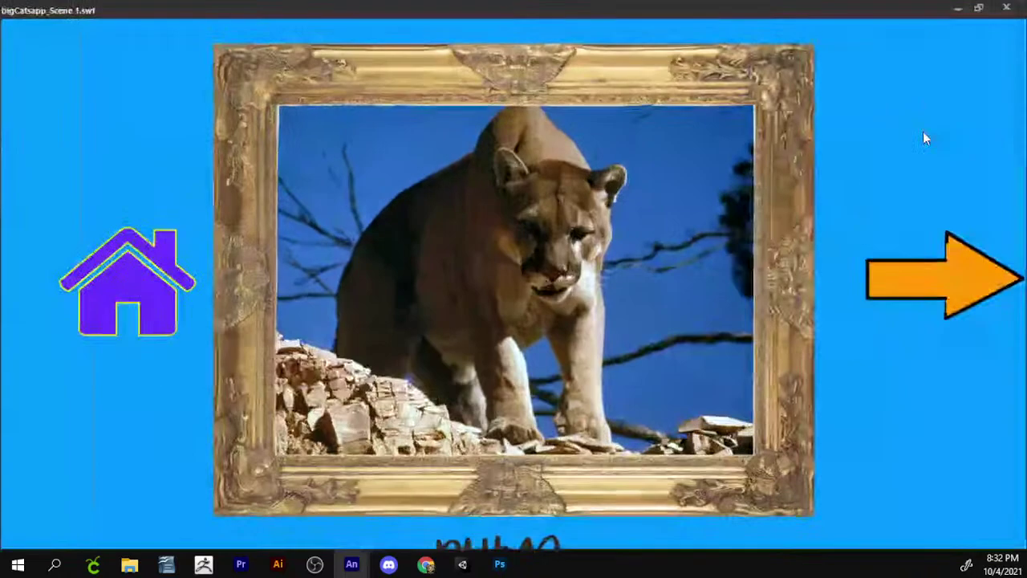